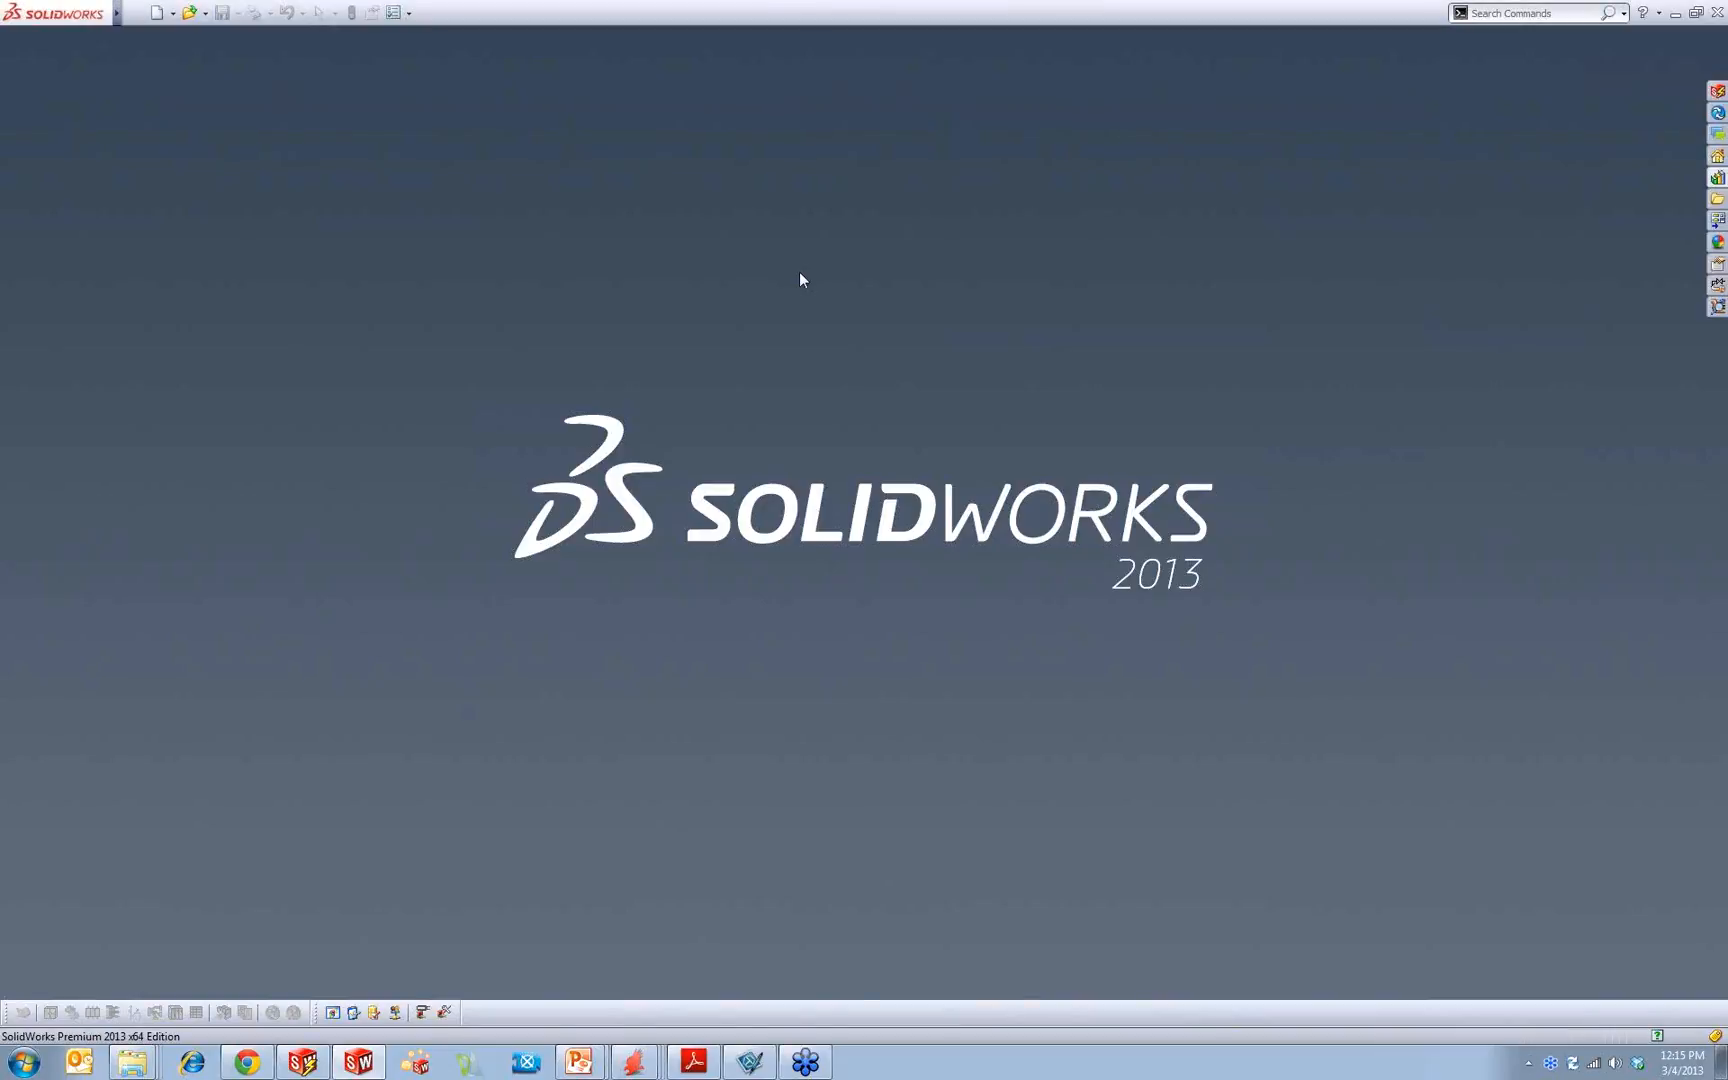
click(166, 13)
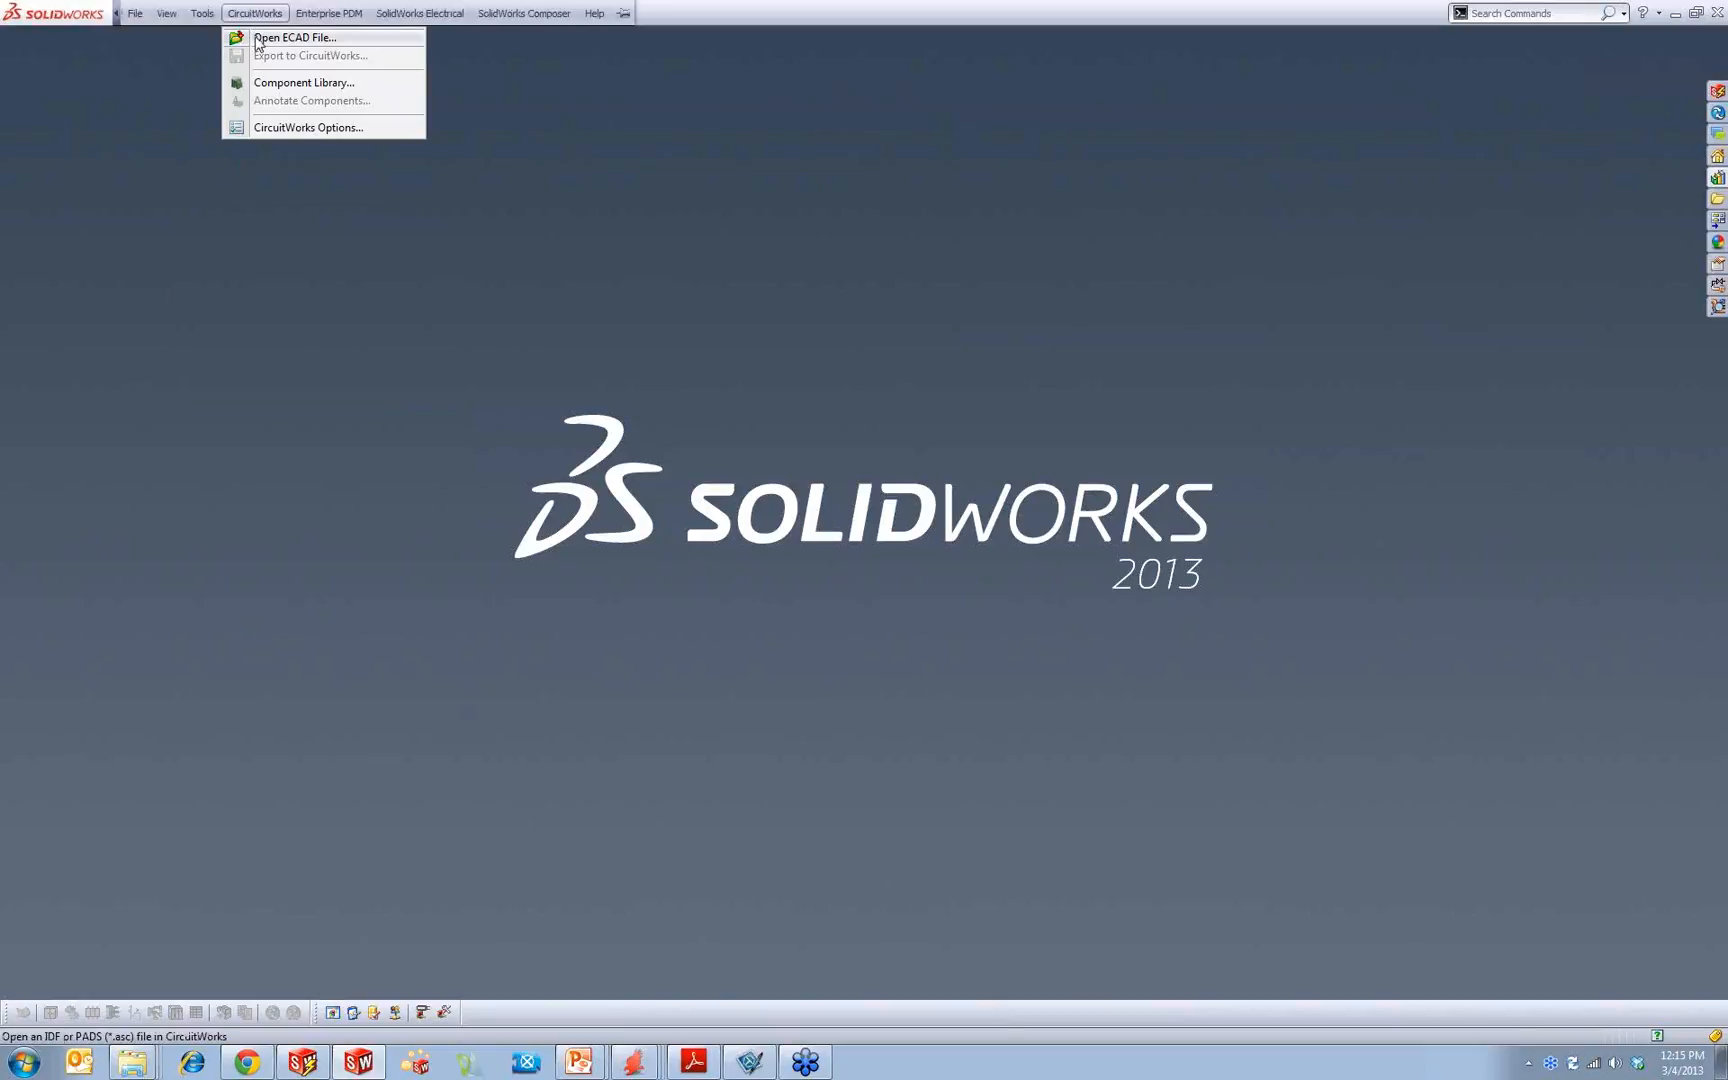
click(310, 39)
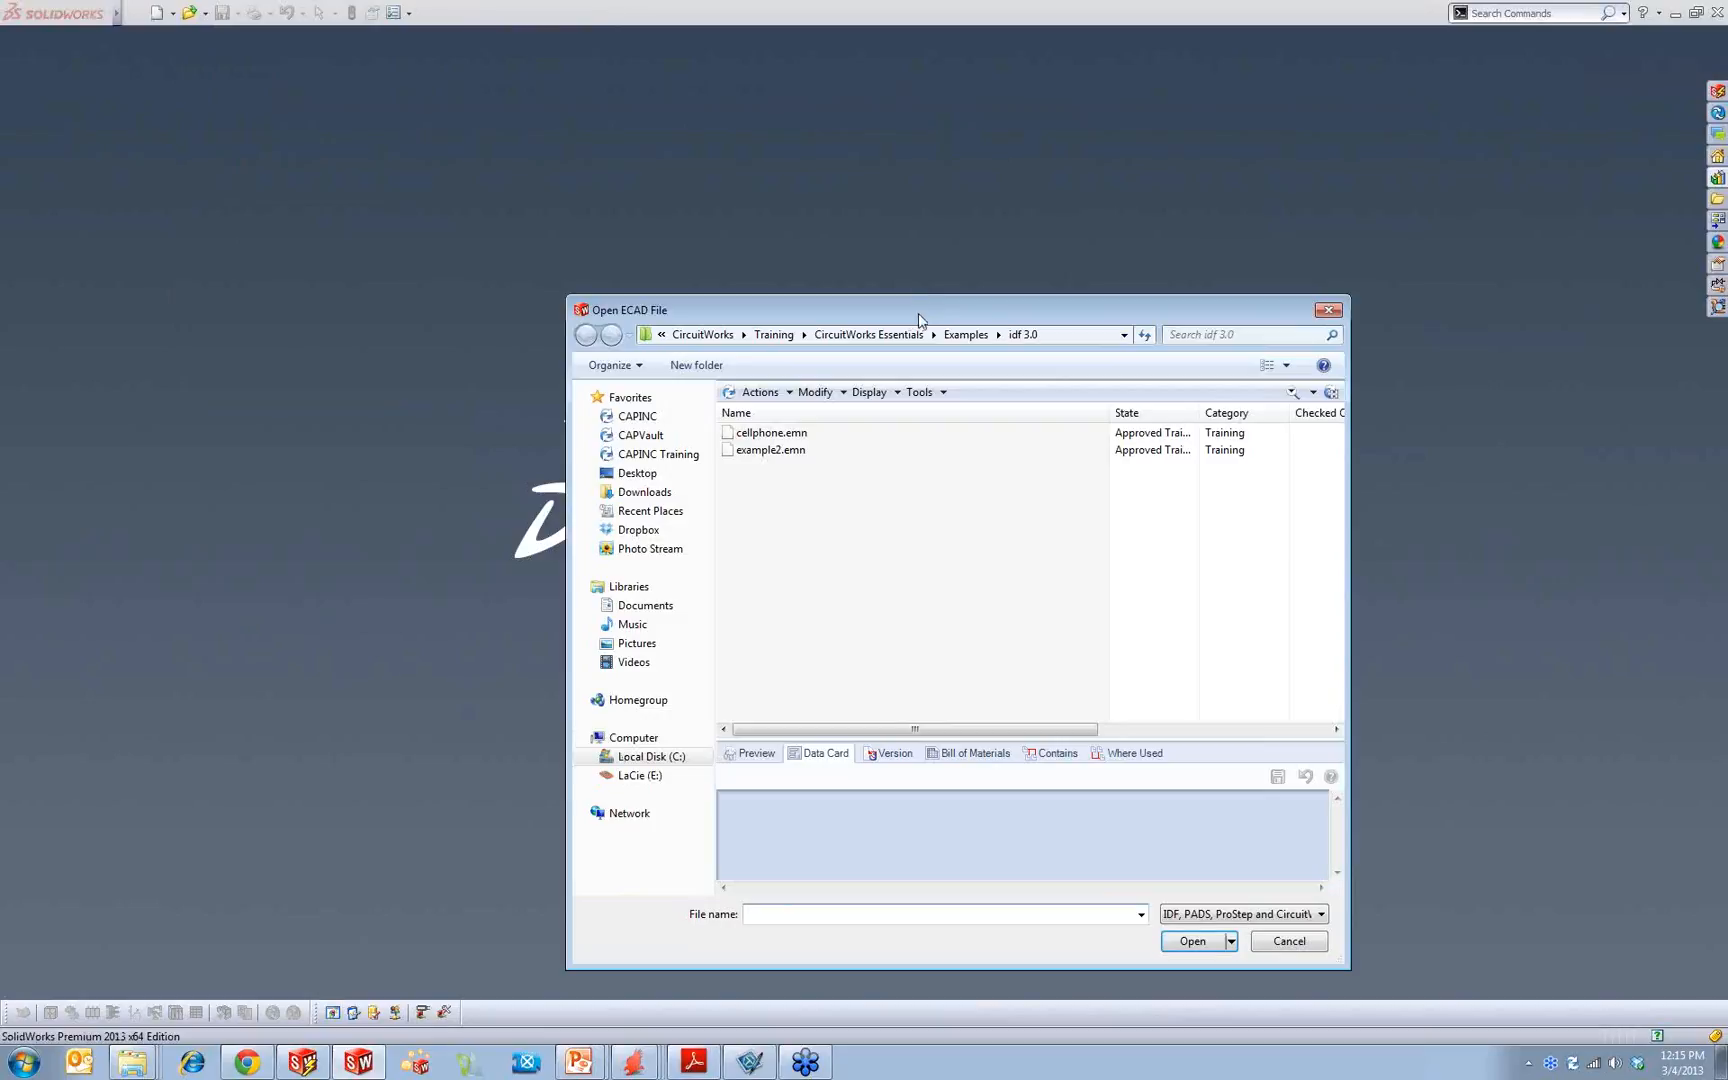
click(1328, 309)
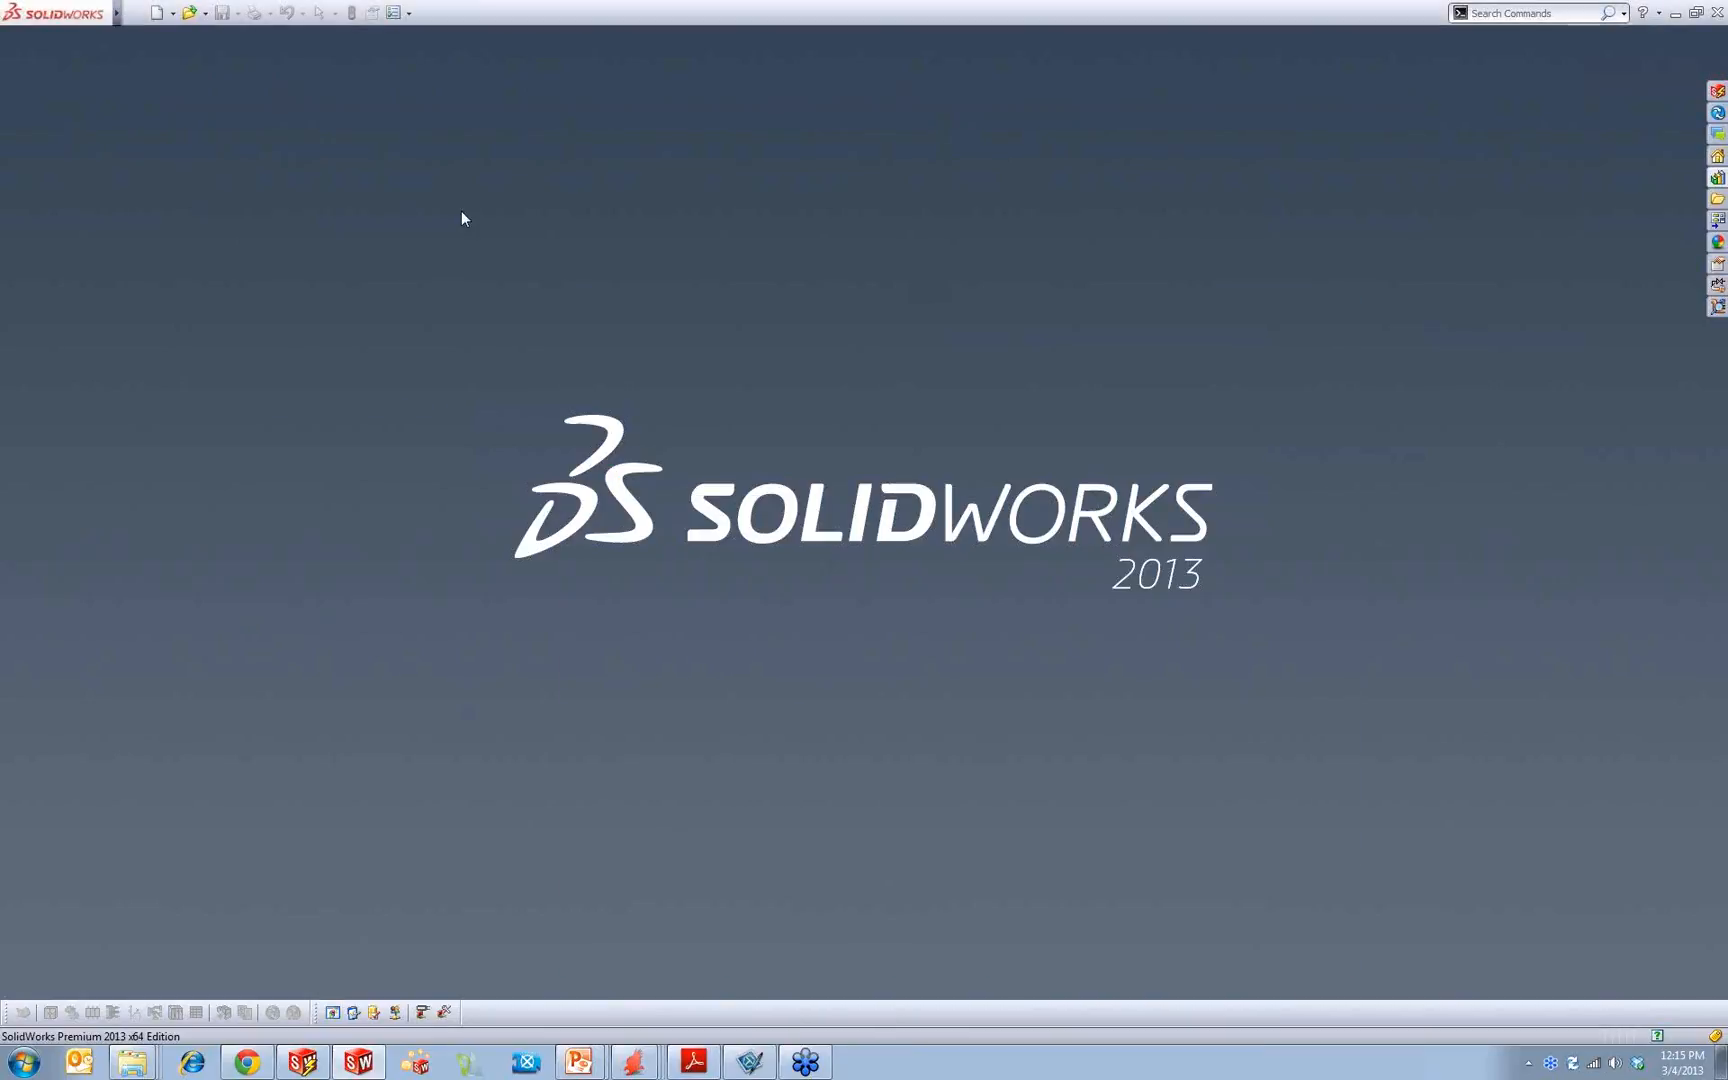
Step: Review the file types offered by the standard Open dialog down to IDF (*.emn;*.brd;*.bdf;*.idb), and leave it without opening a file
click(133, 14)
click(168, 57)
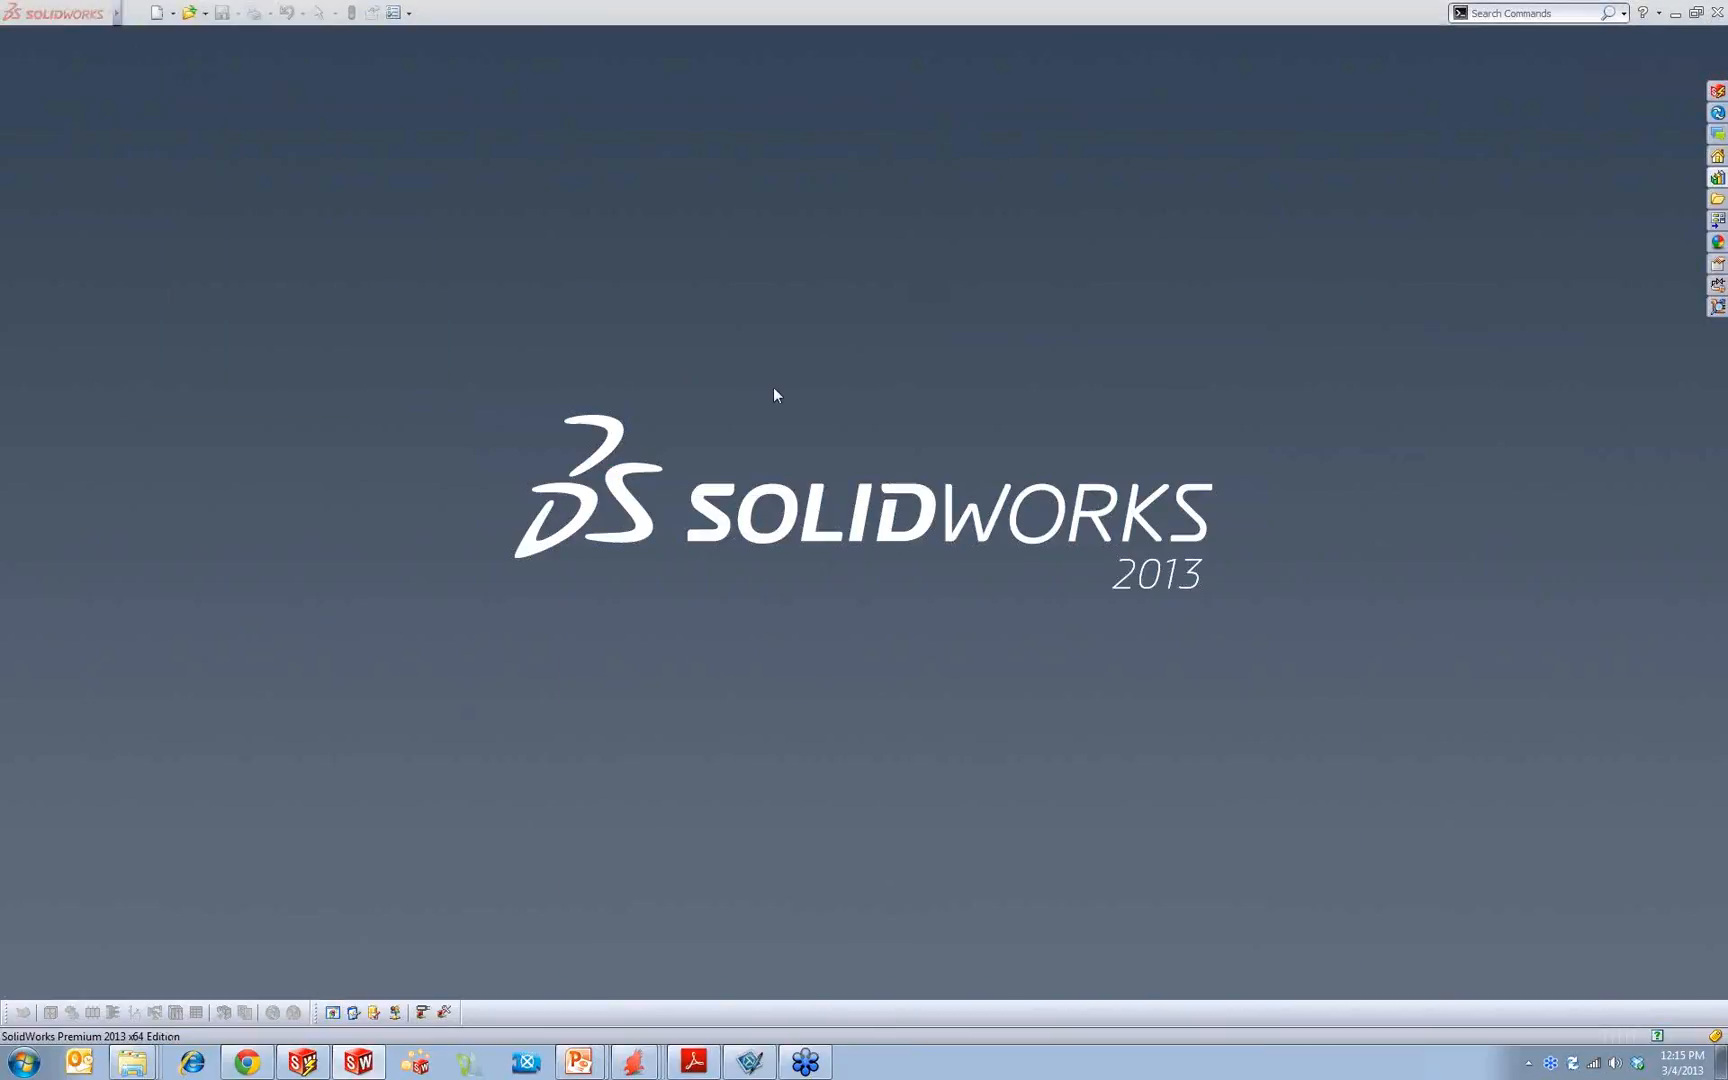
click(1069, 601)
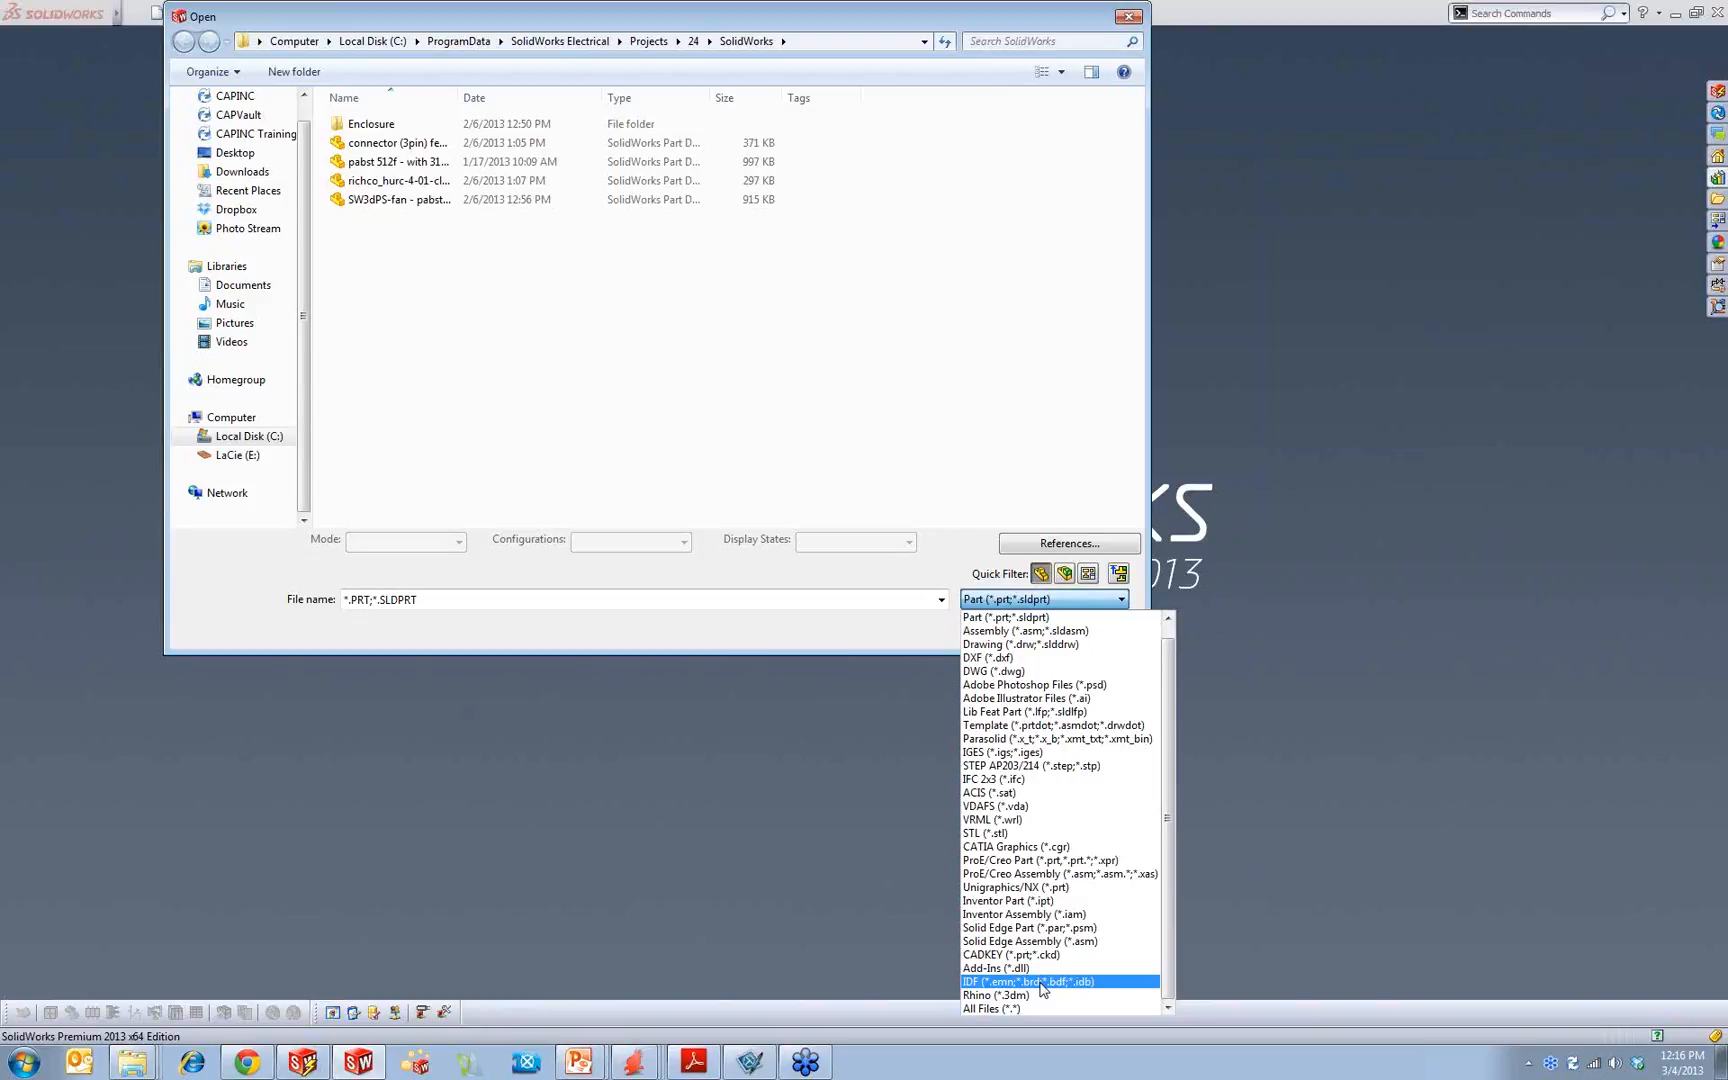
click(914, 628)
click(1088, 627)
Step: Start opening an ECAD file through CircuitWorks and review the ECAD file formats it offers
mouse_move(37, 9)
click(243, 18)
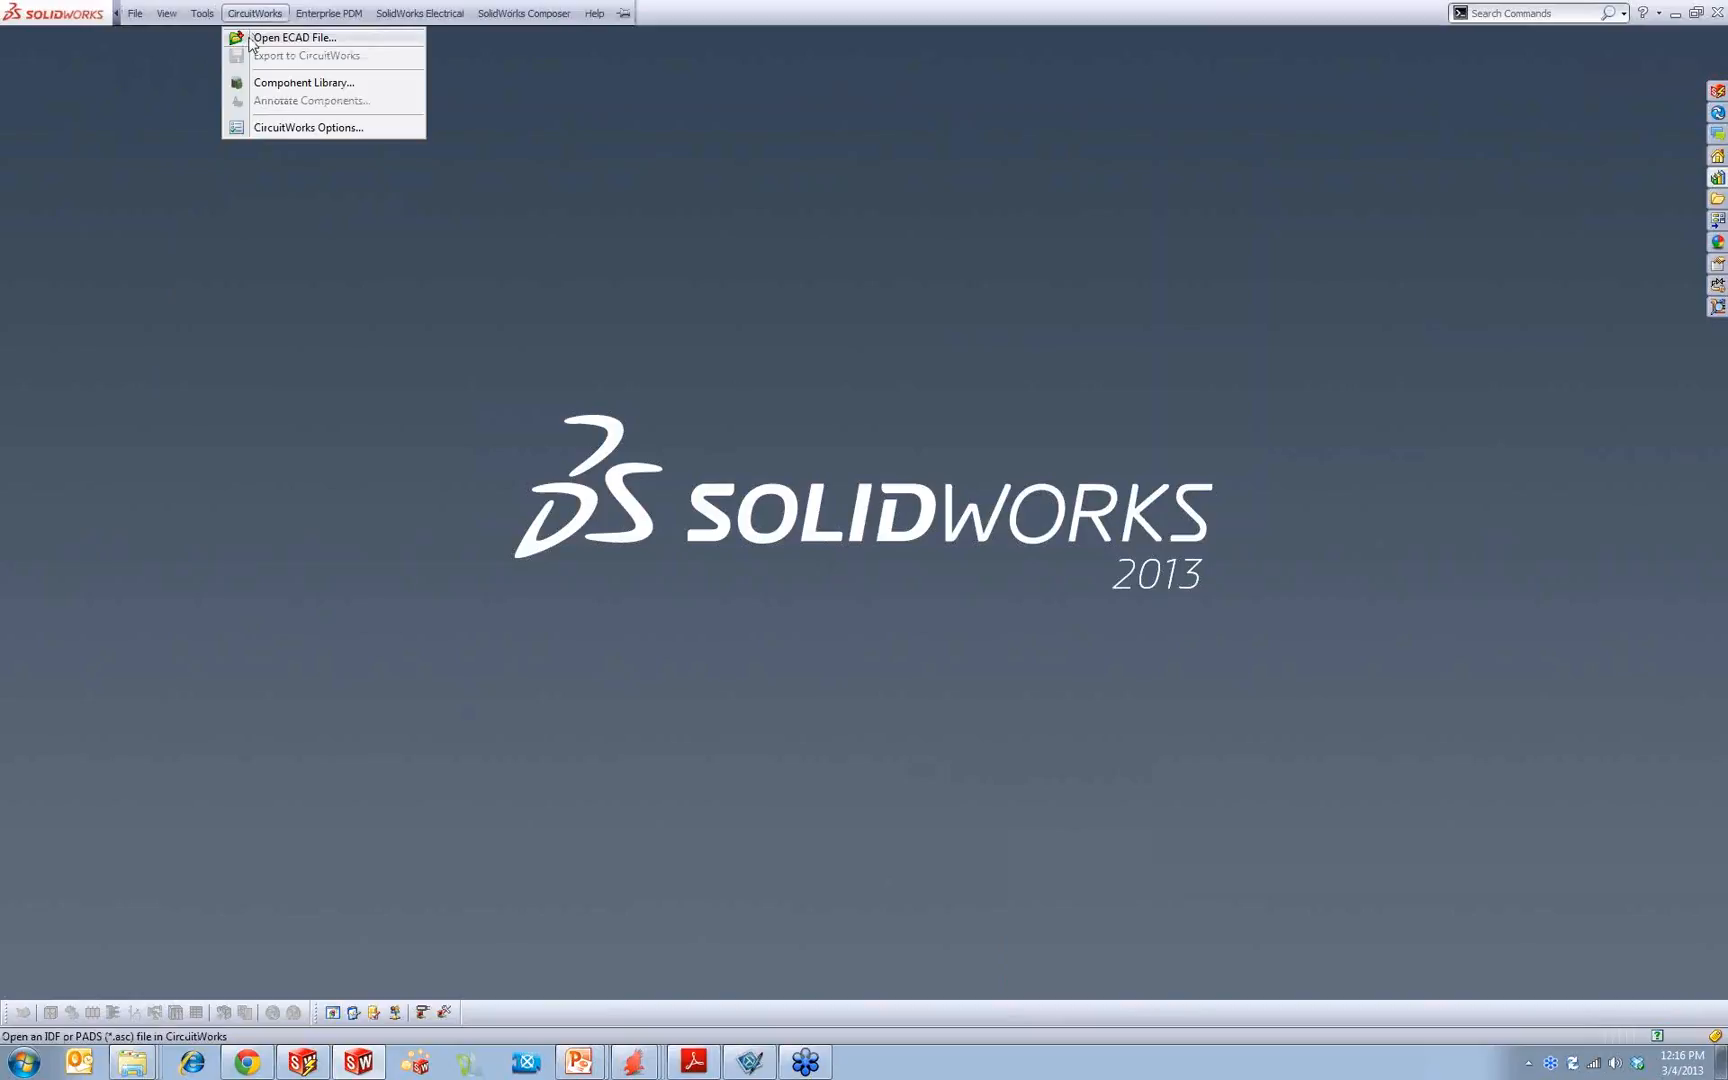
click(250, 40)
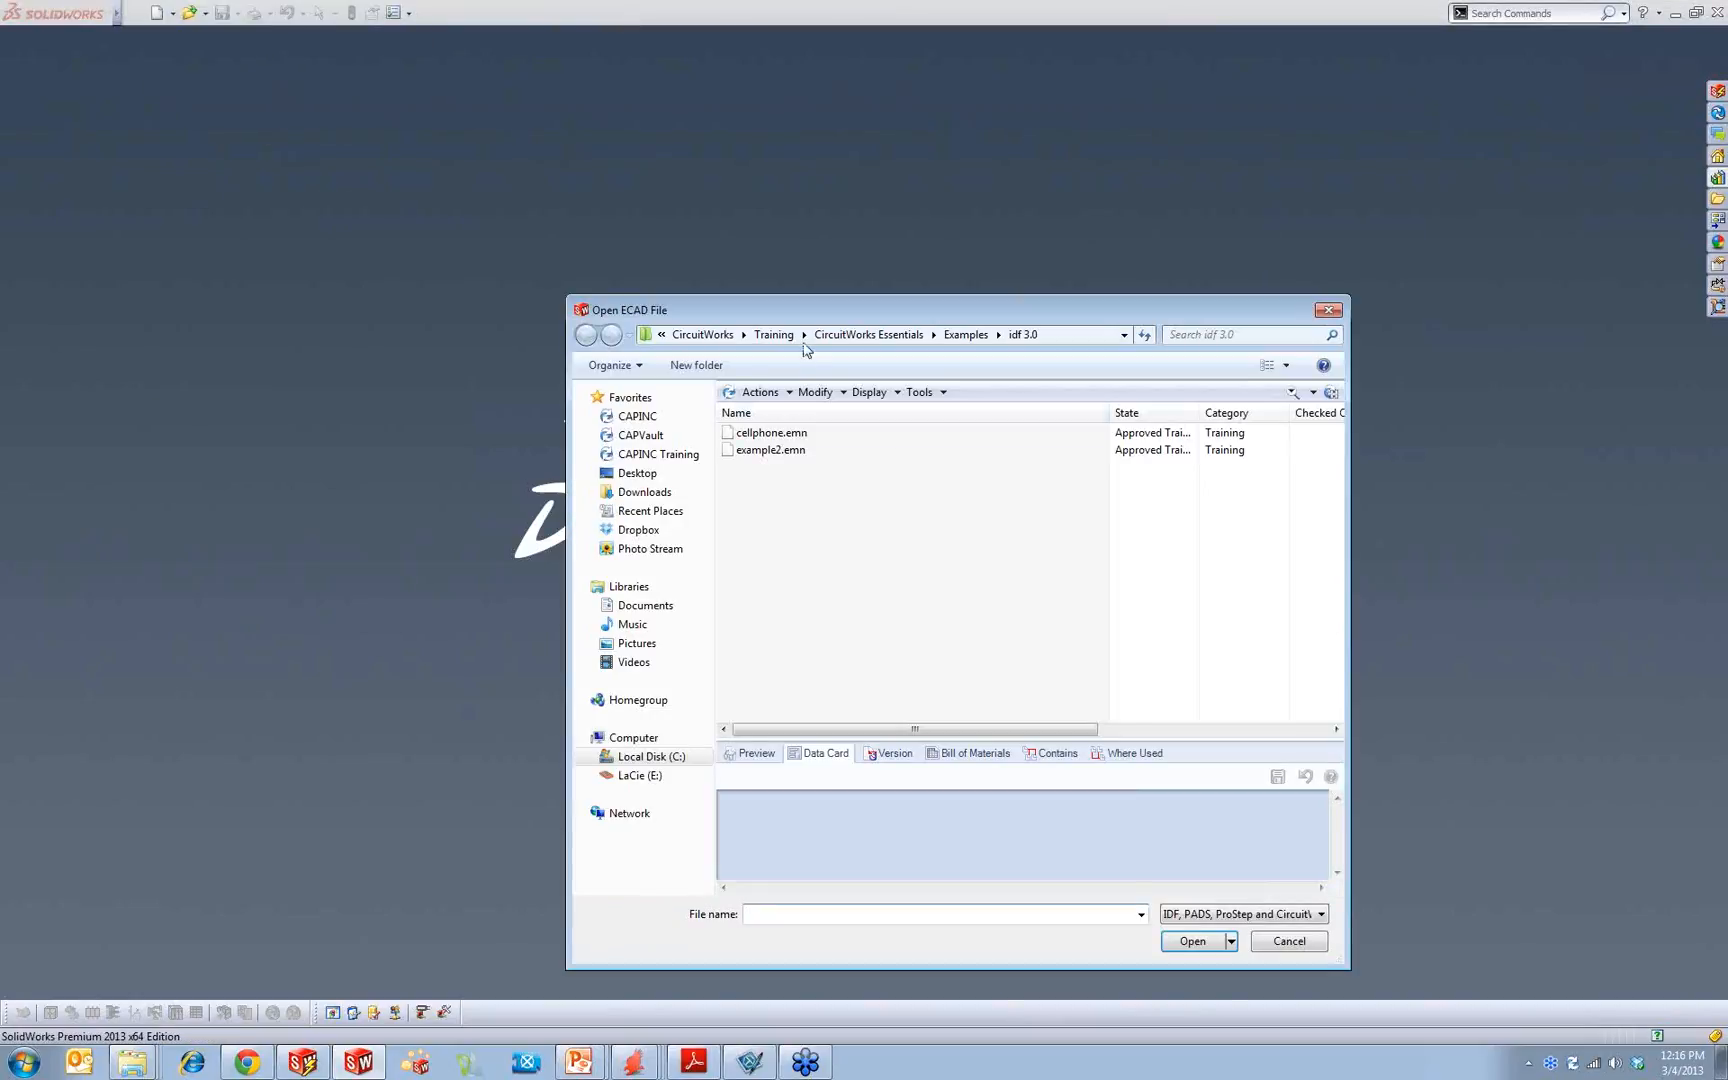
click(1238, 913)
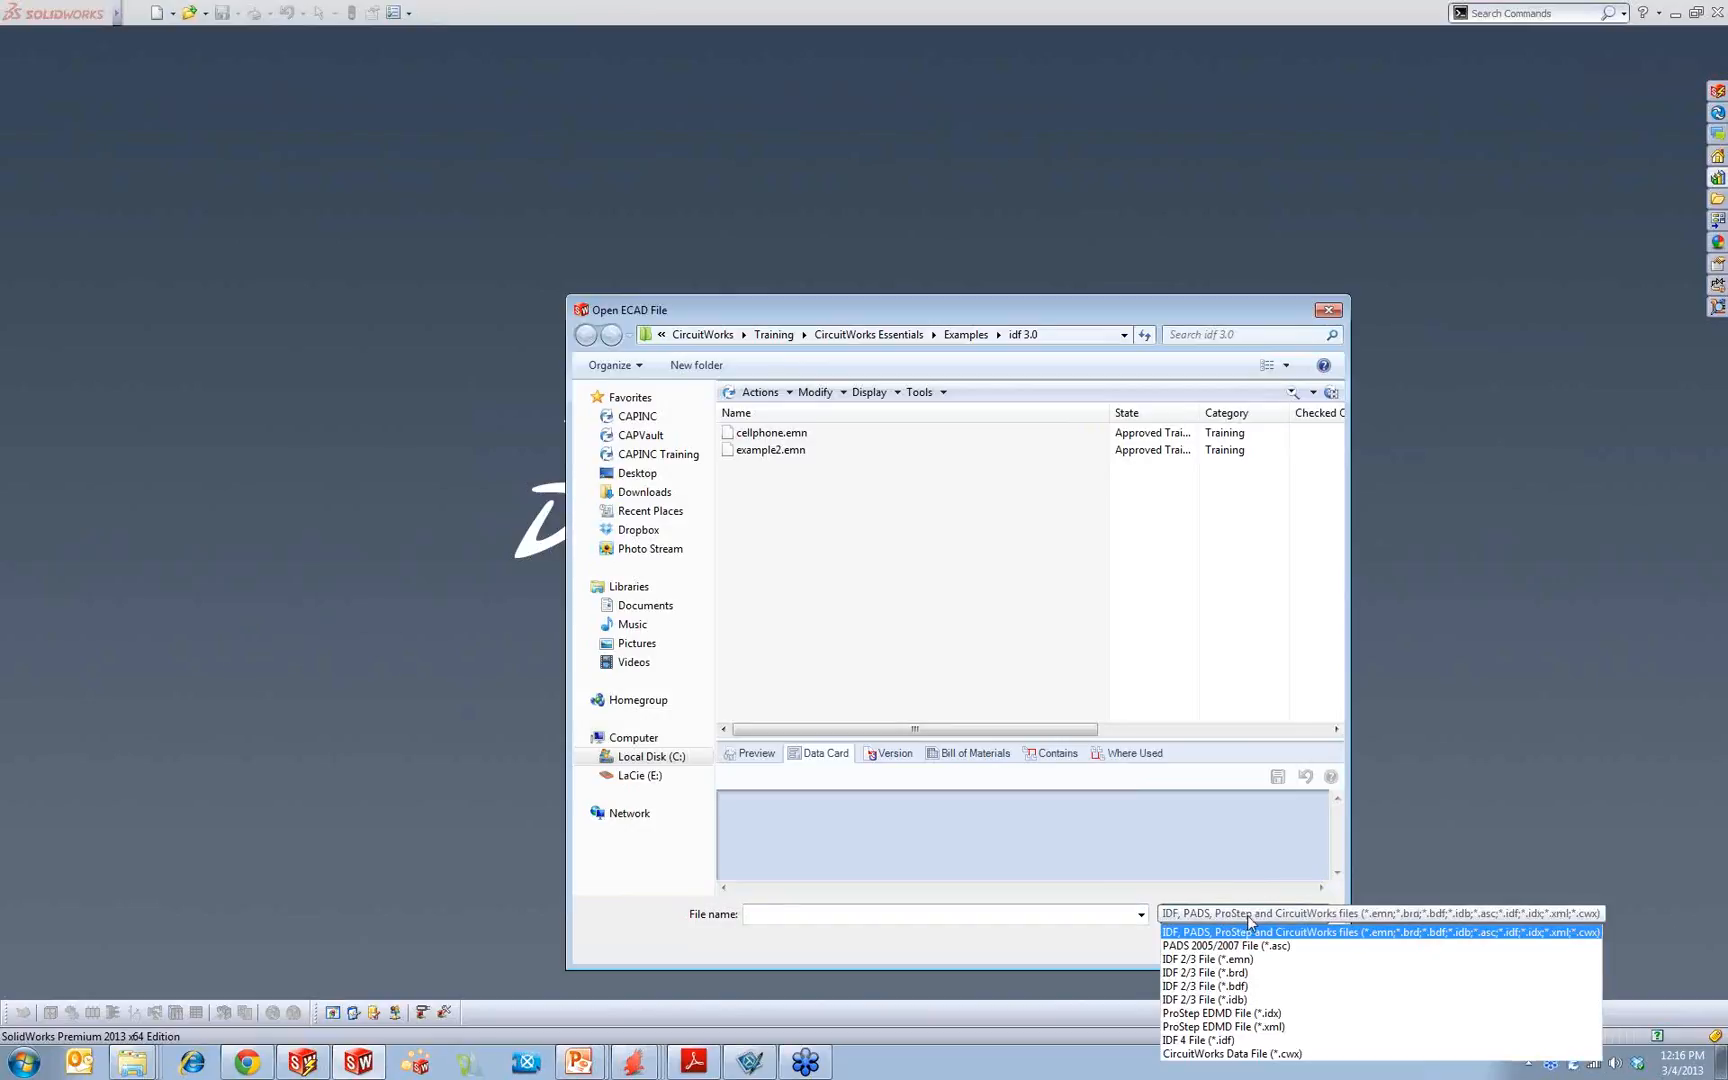
click(1462, 72)
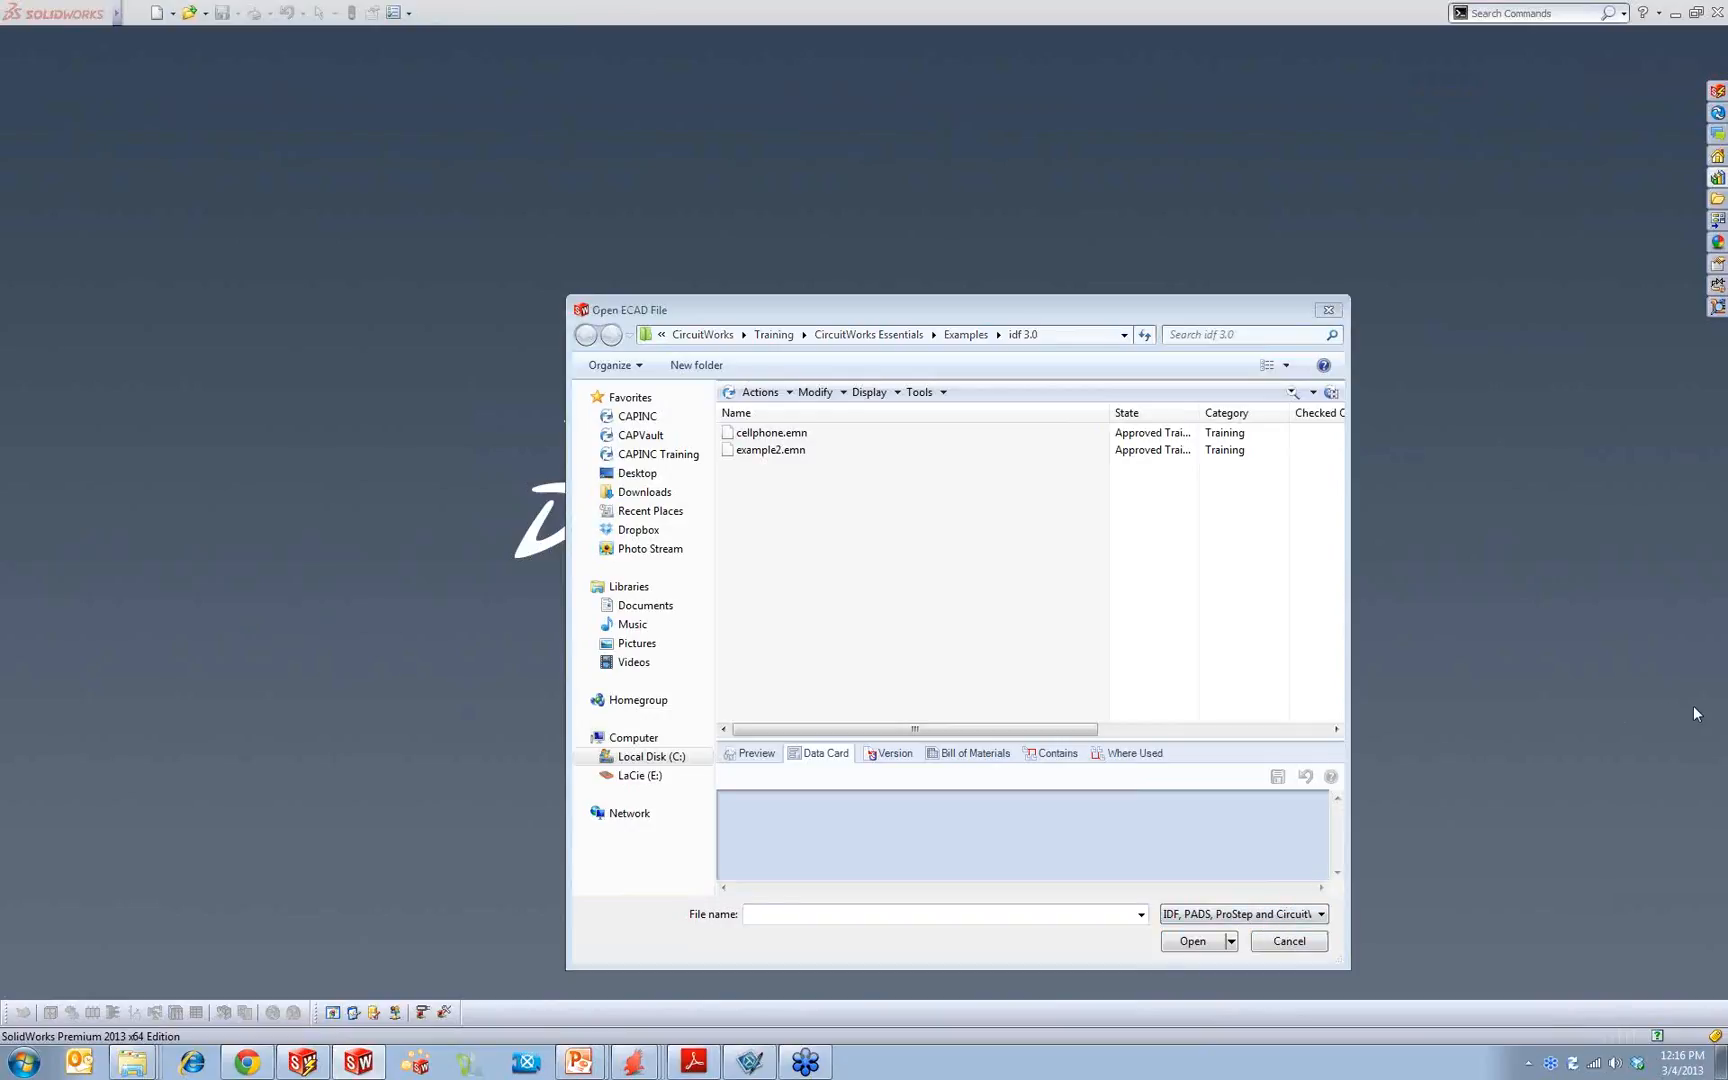
click(1290, 918)
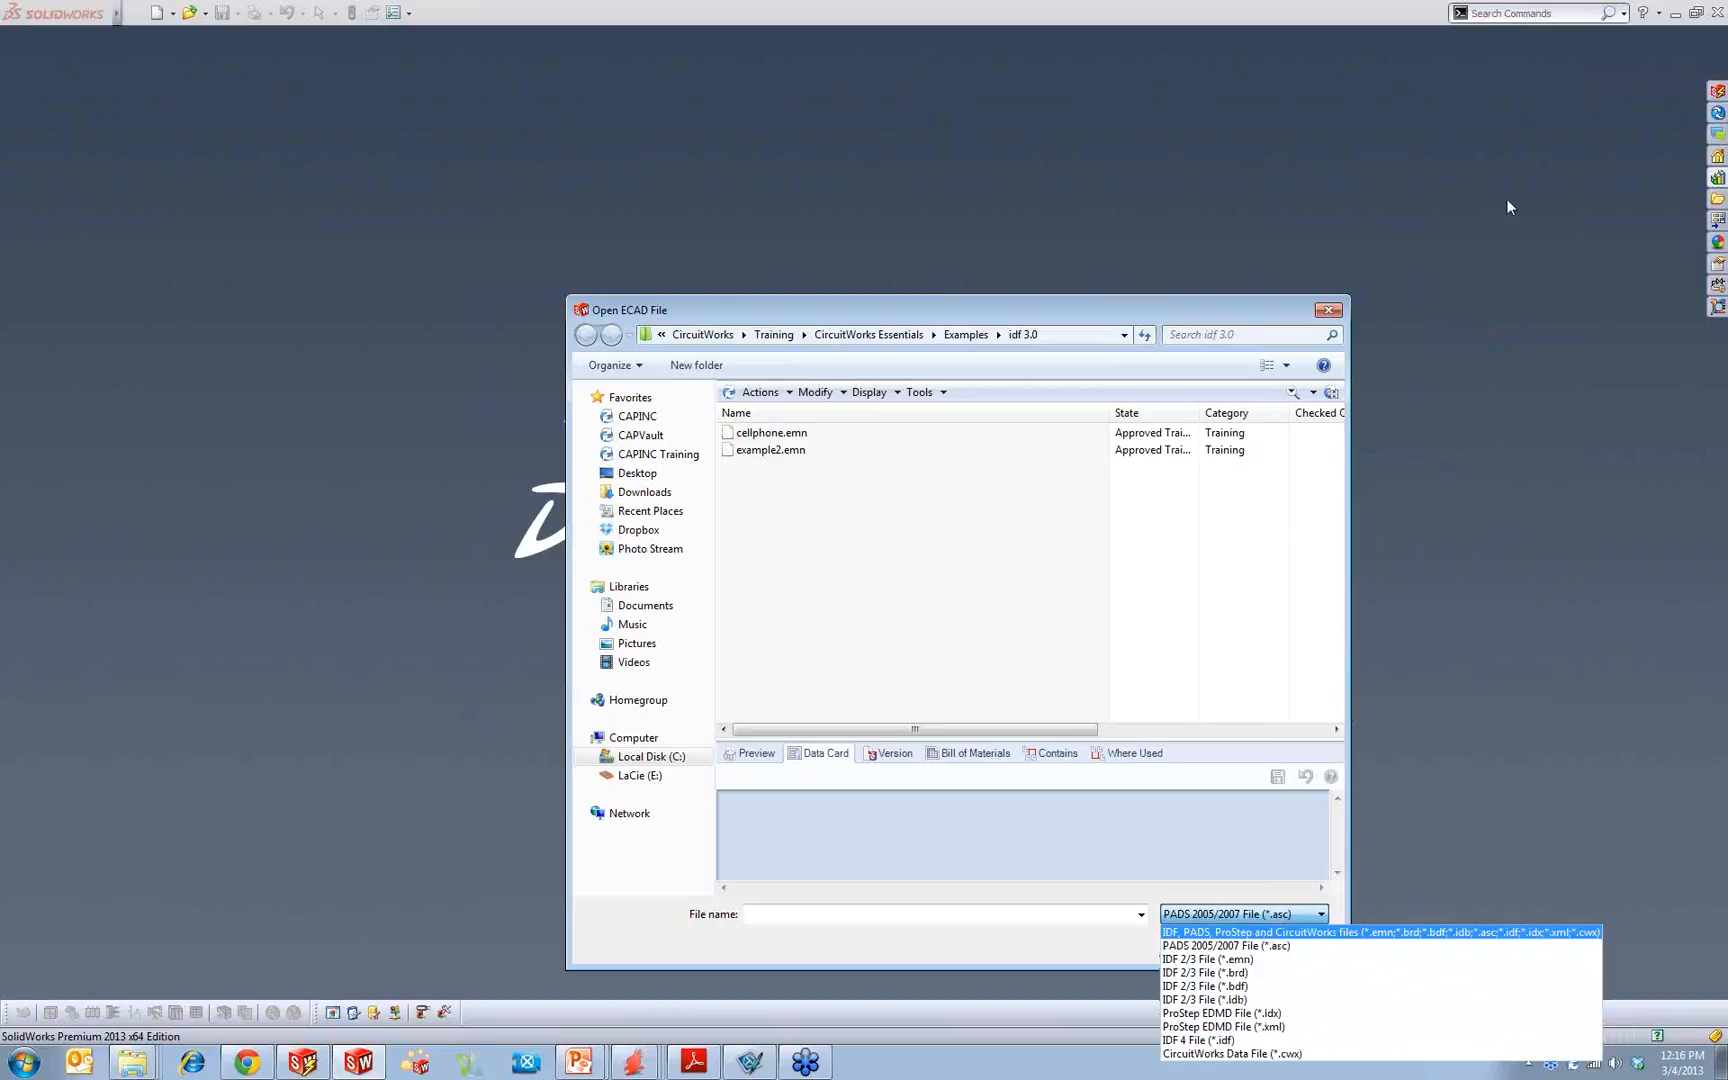
click(1495, 242)
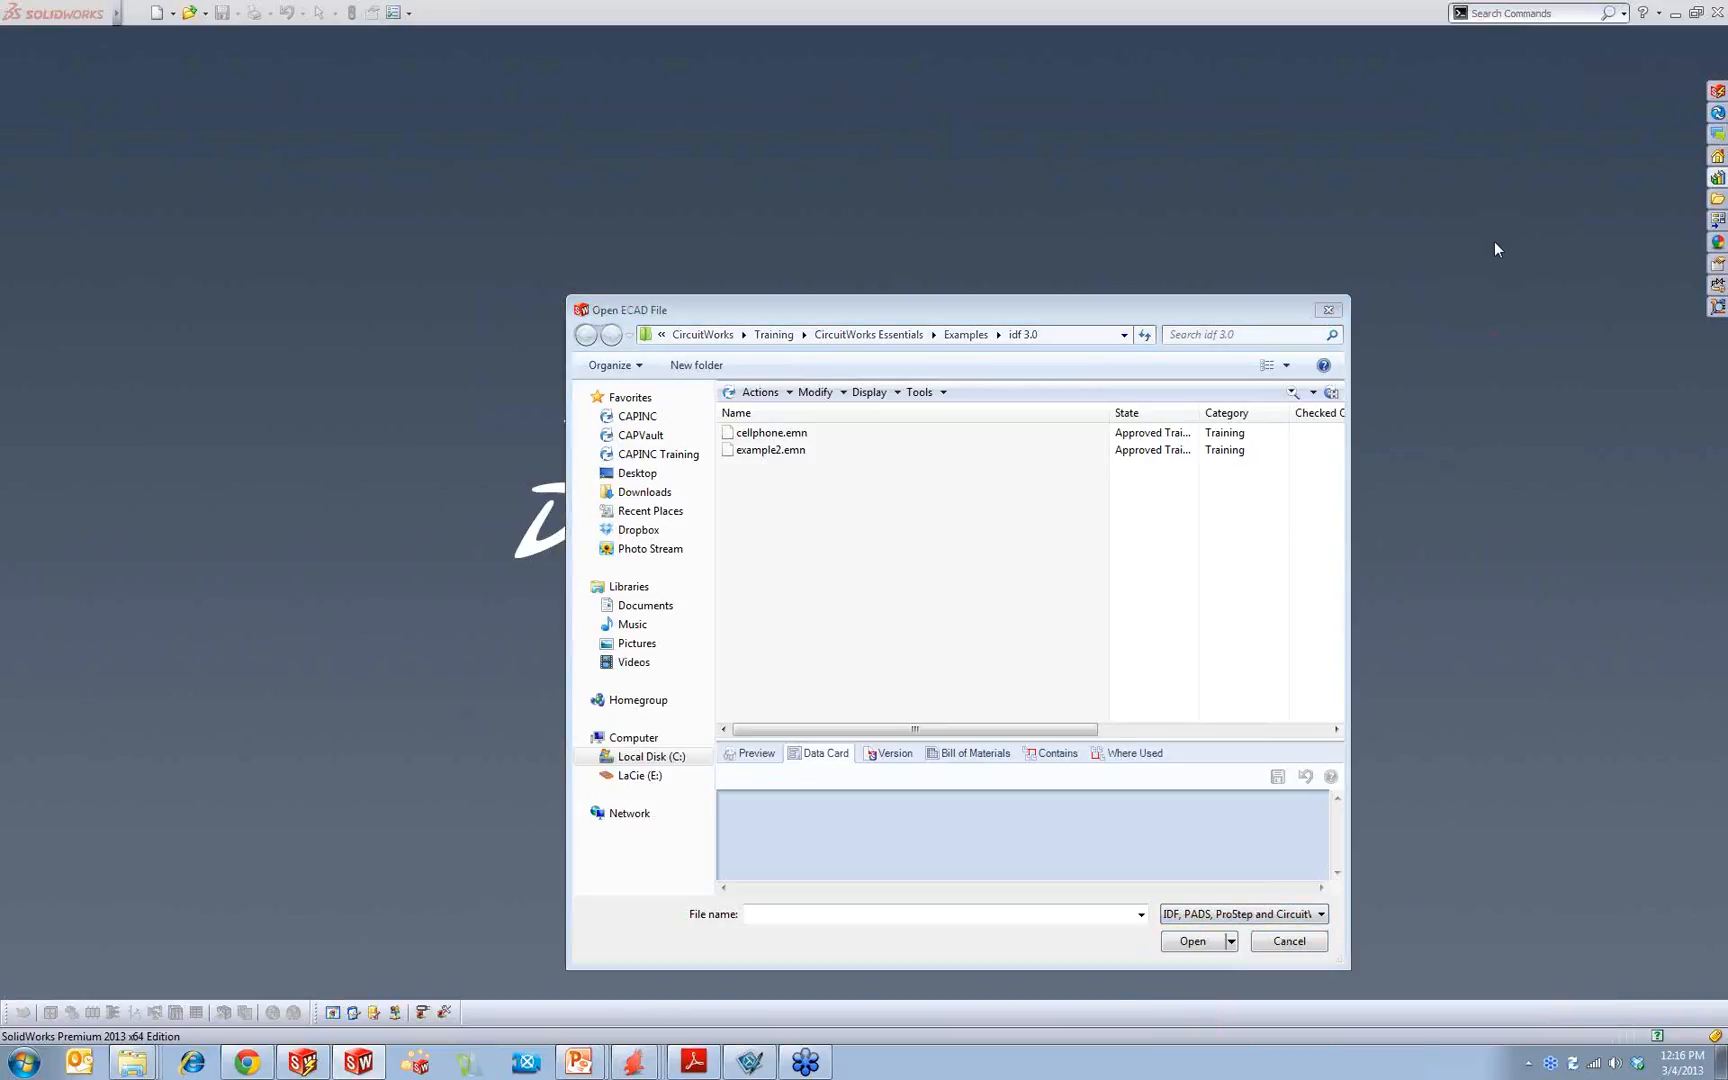
Step: Open example1.emn from the idf 2.0 examples folder in CircuitWorks, using the IDF 2/3 File (*.emn) format
click(1195, 915)
click(1200, 959)
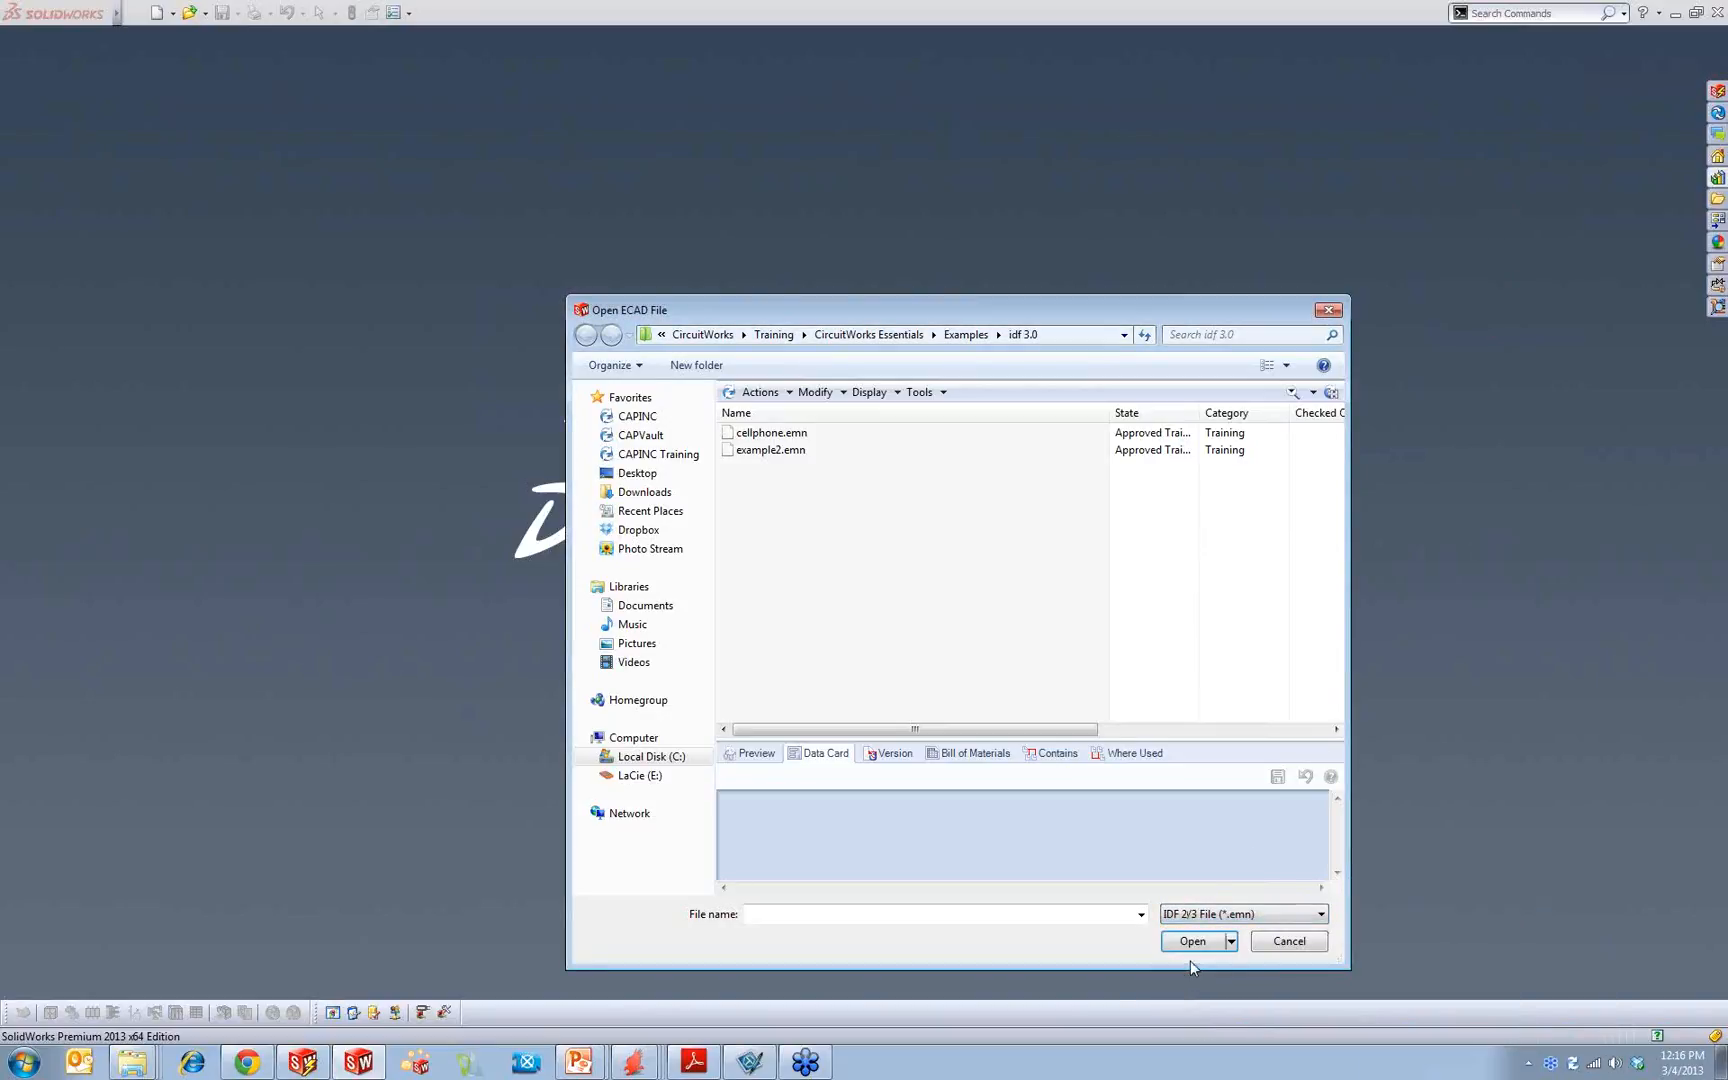
click(975, 335)
double_click(785, 433)
click(812, 434)
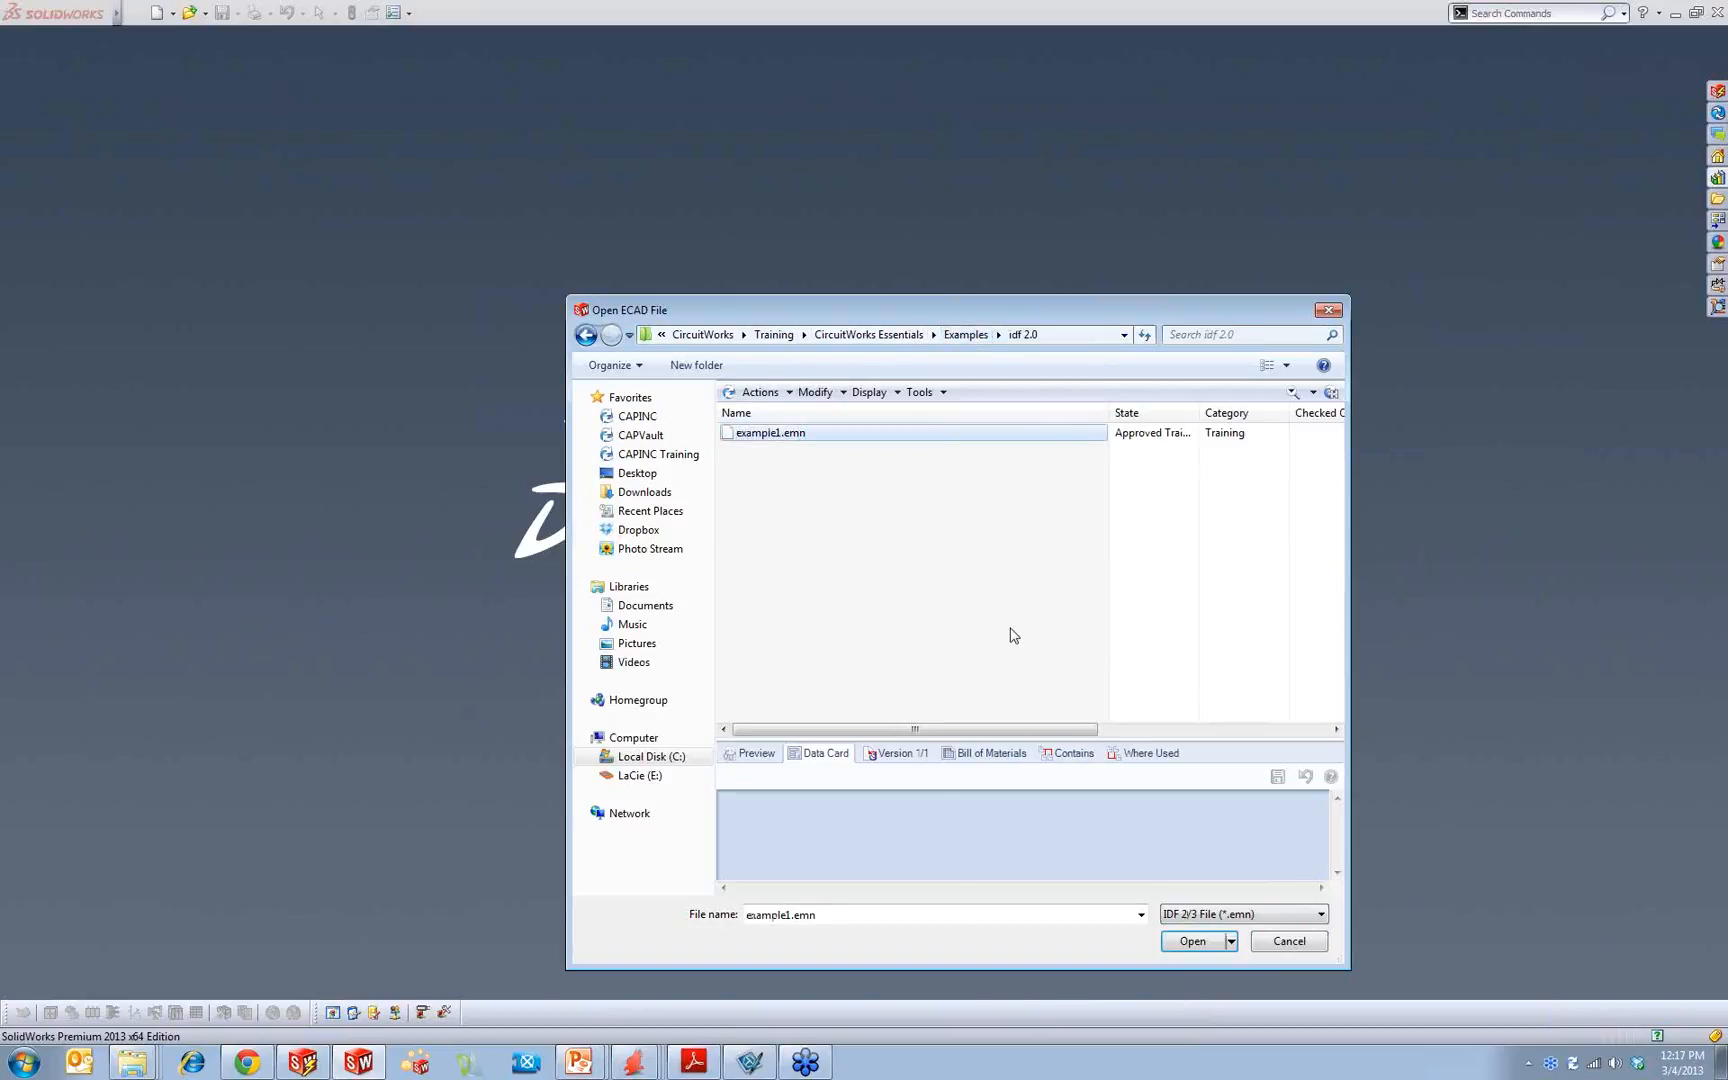
click(1222, 942)
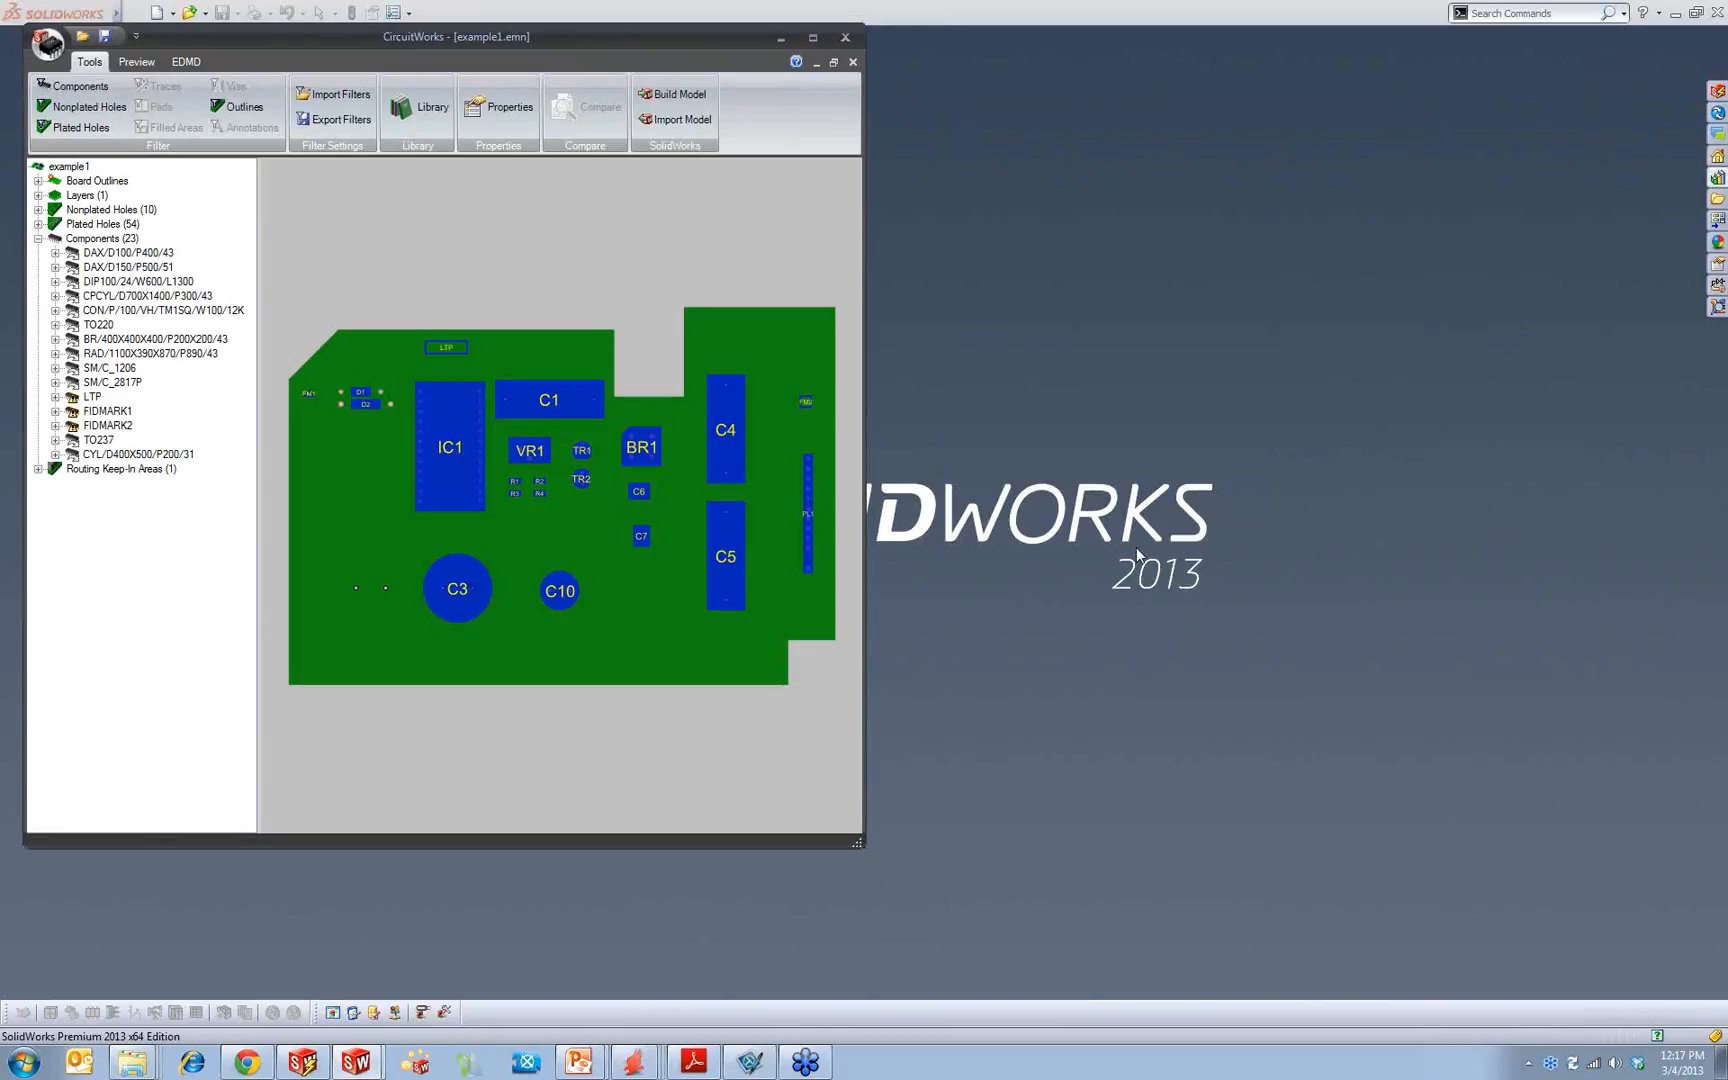
Step: Maximize the CircuitWorks window and narrow the board tree to give the preview more room
drag(690, 48, 844, 43)
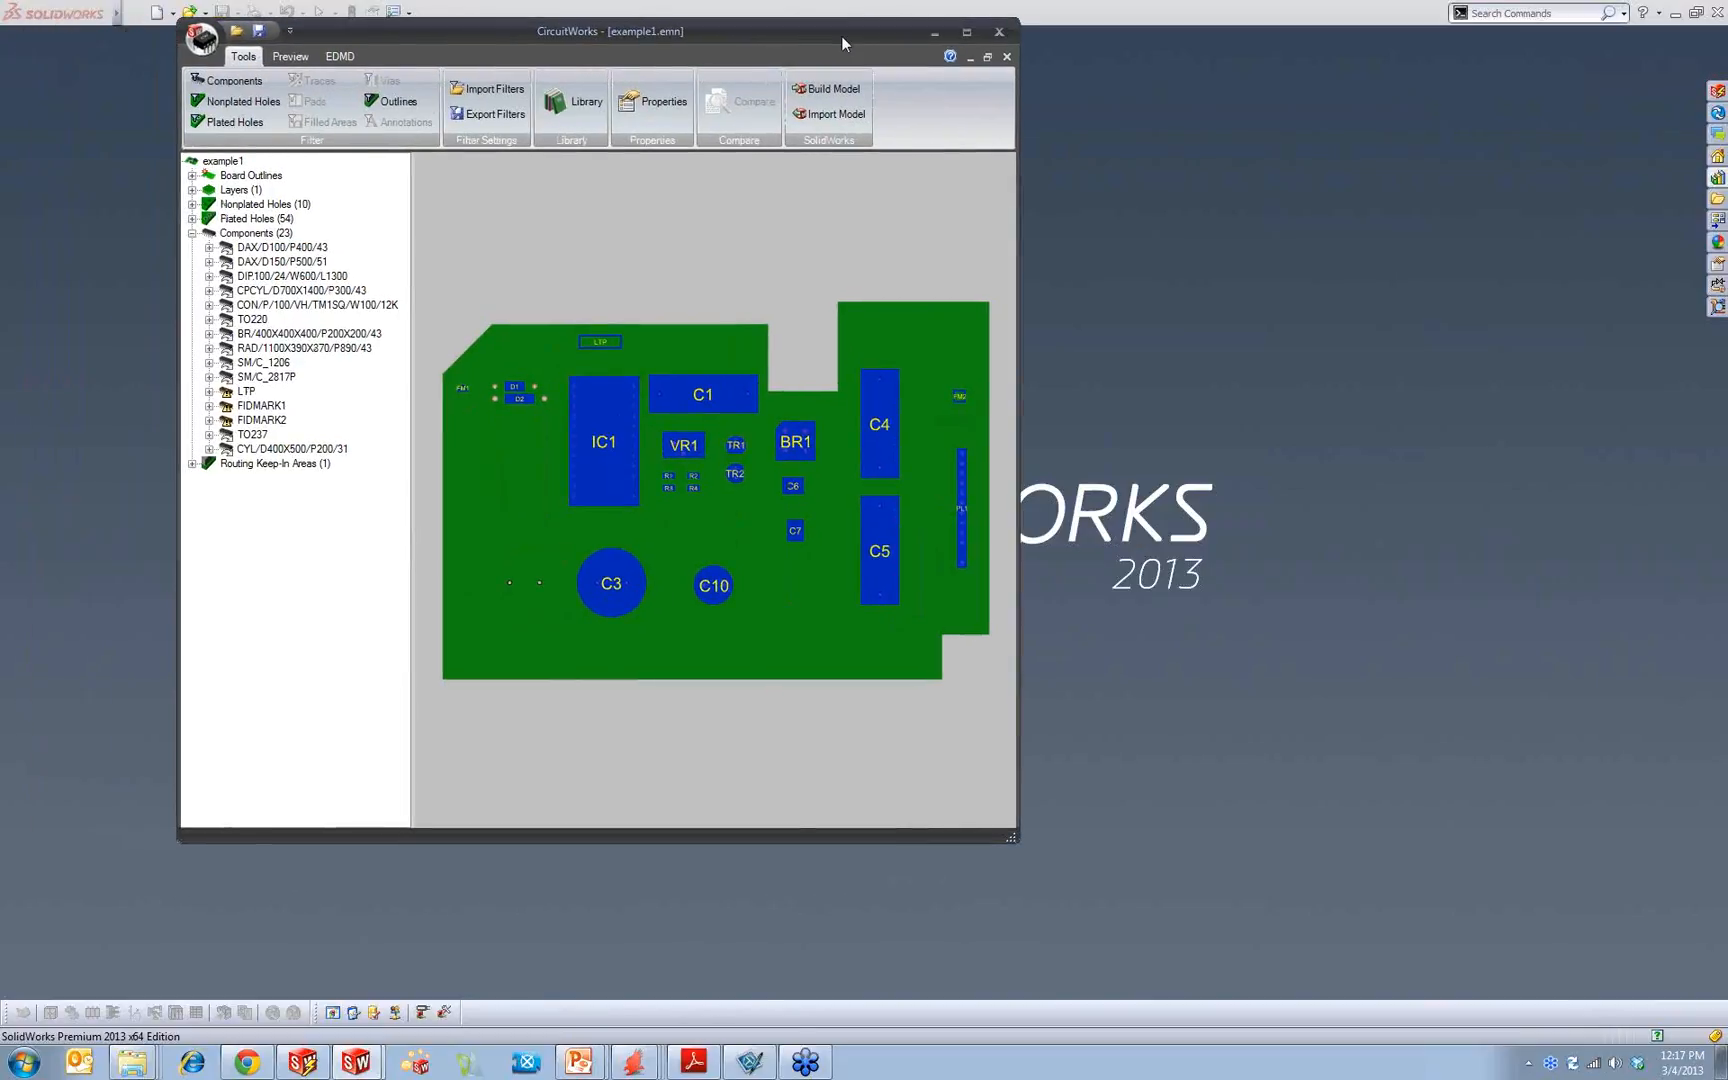
click(969, 32)
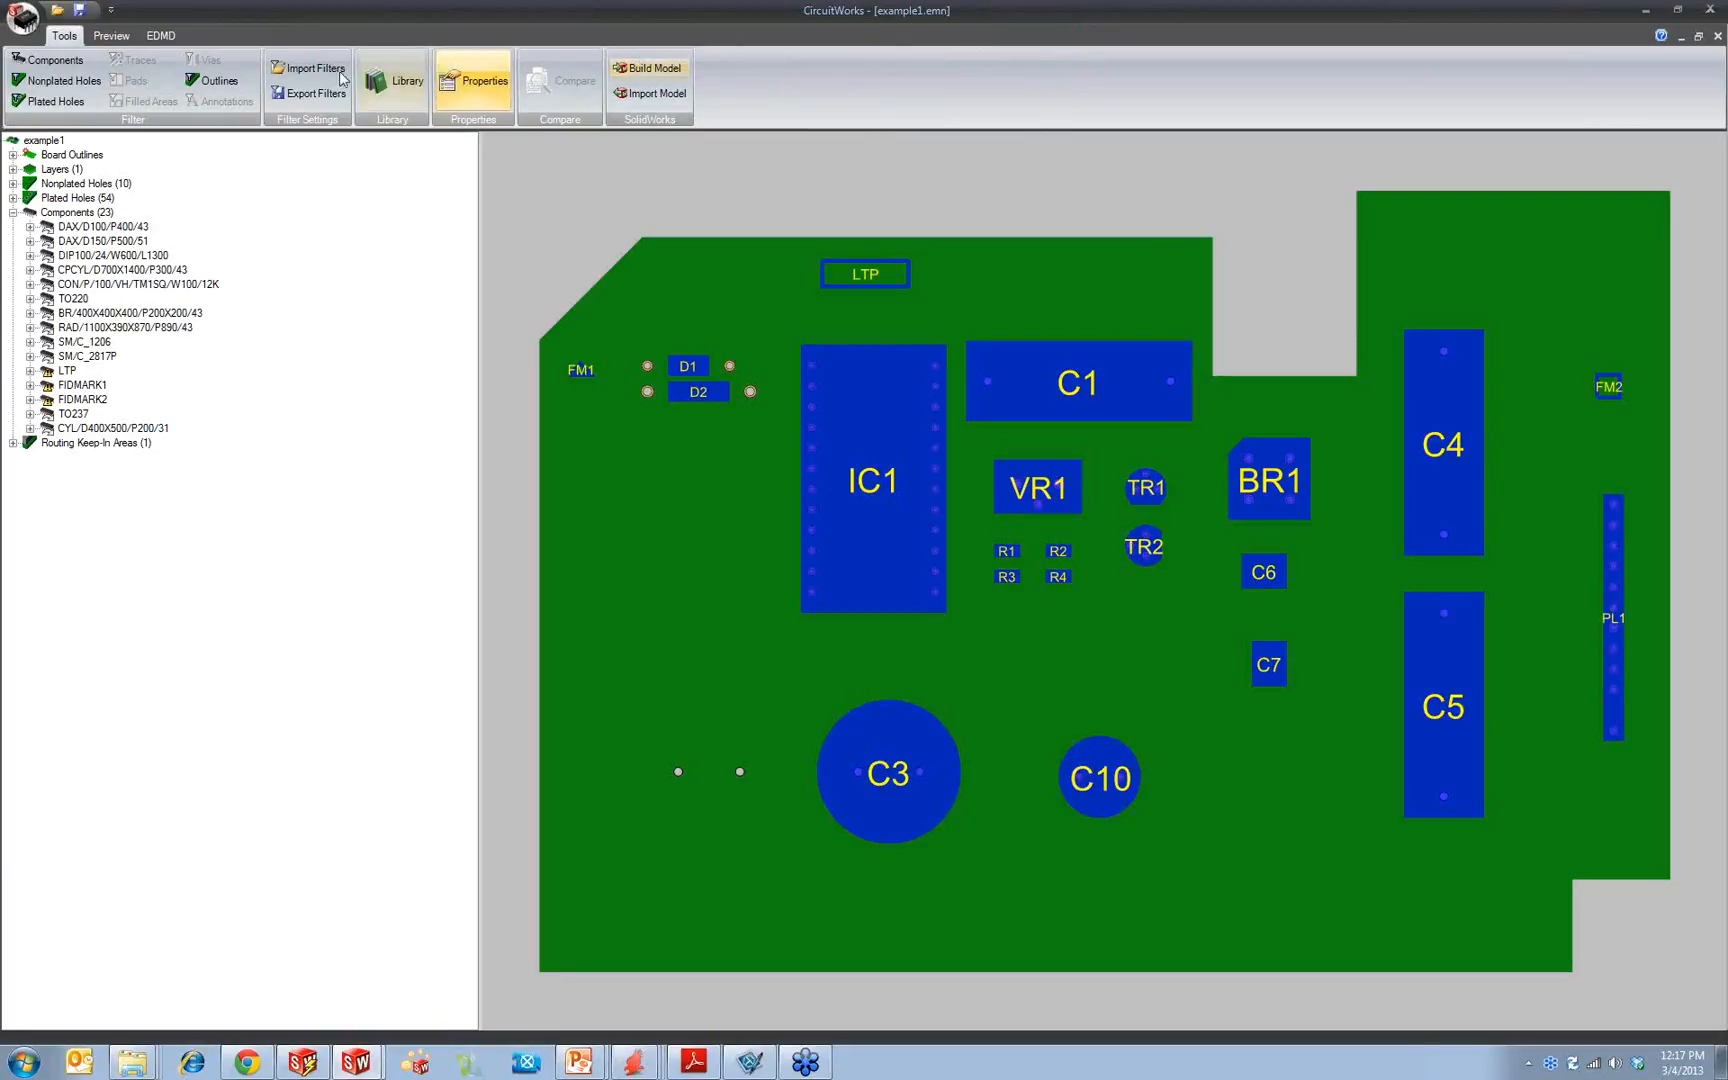
drag(478, 205, 282, 200)
Step: Expand the board outlines, layers and hole groups in the tree, and highlight the plated and nonplated holes on the board
click(12, 155)
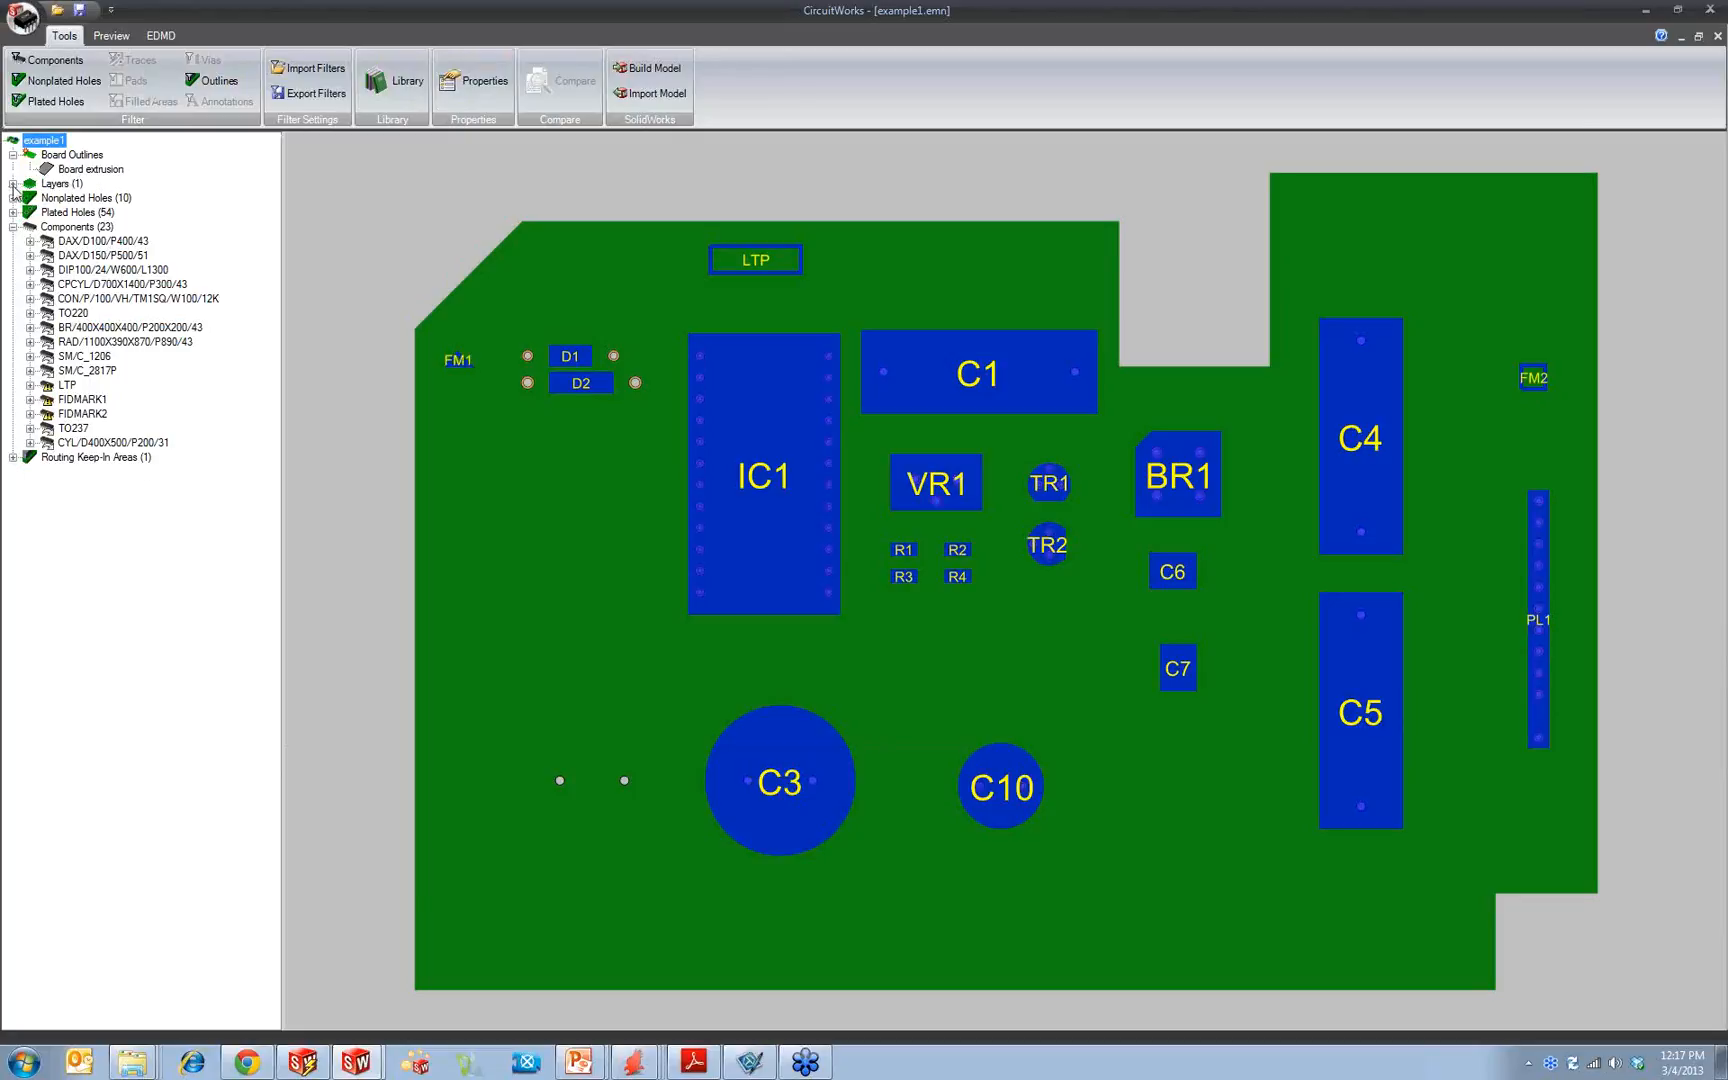
click(12, 184)
click(12, 212)
click(12, 370)
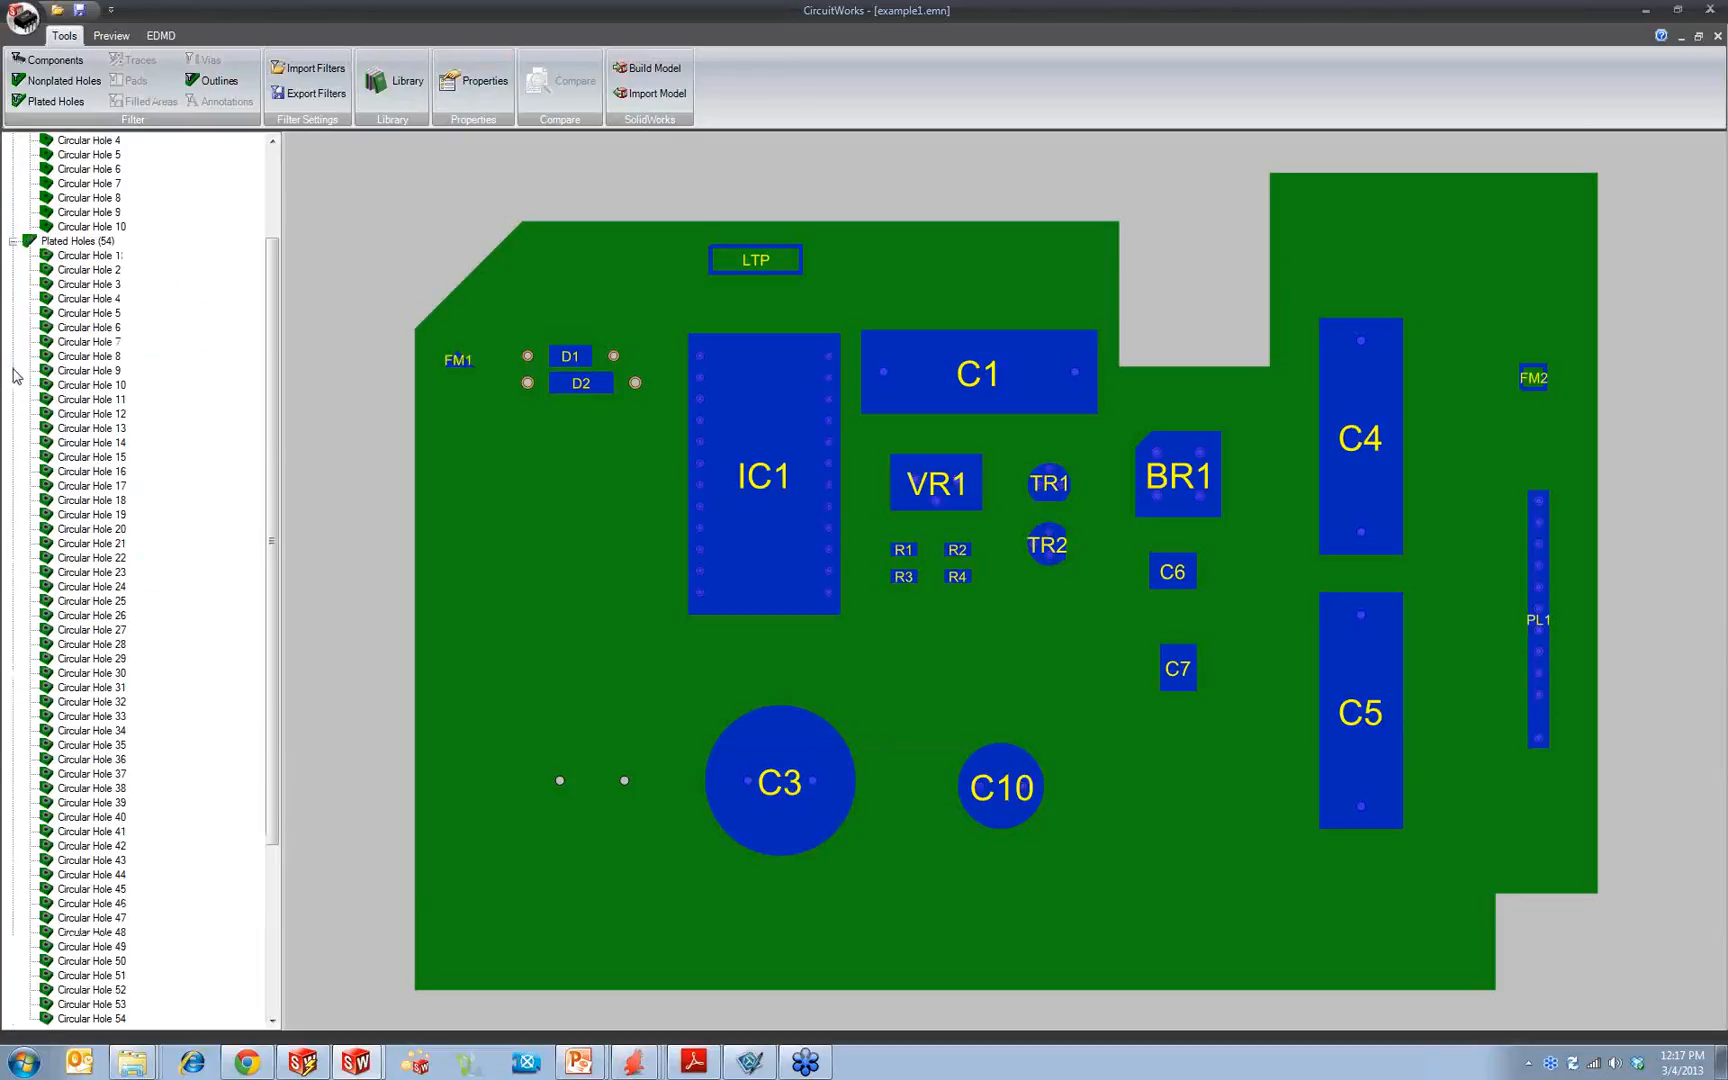
click(67, 244)
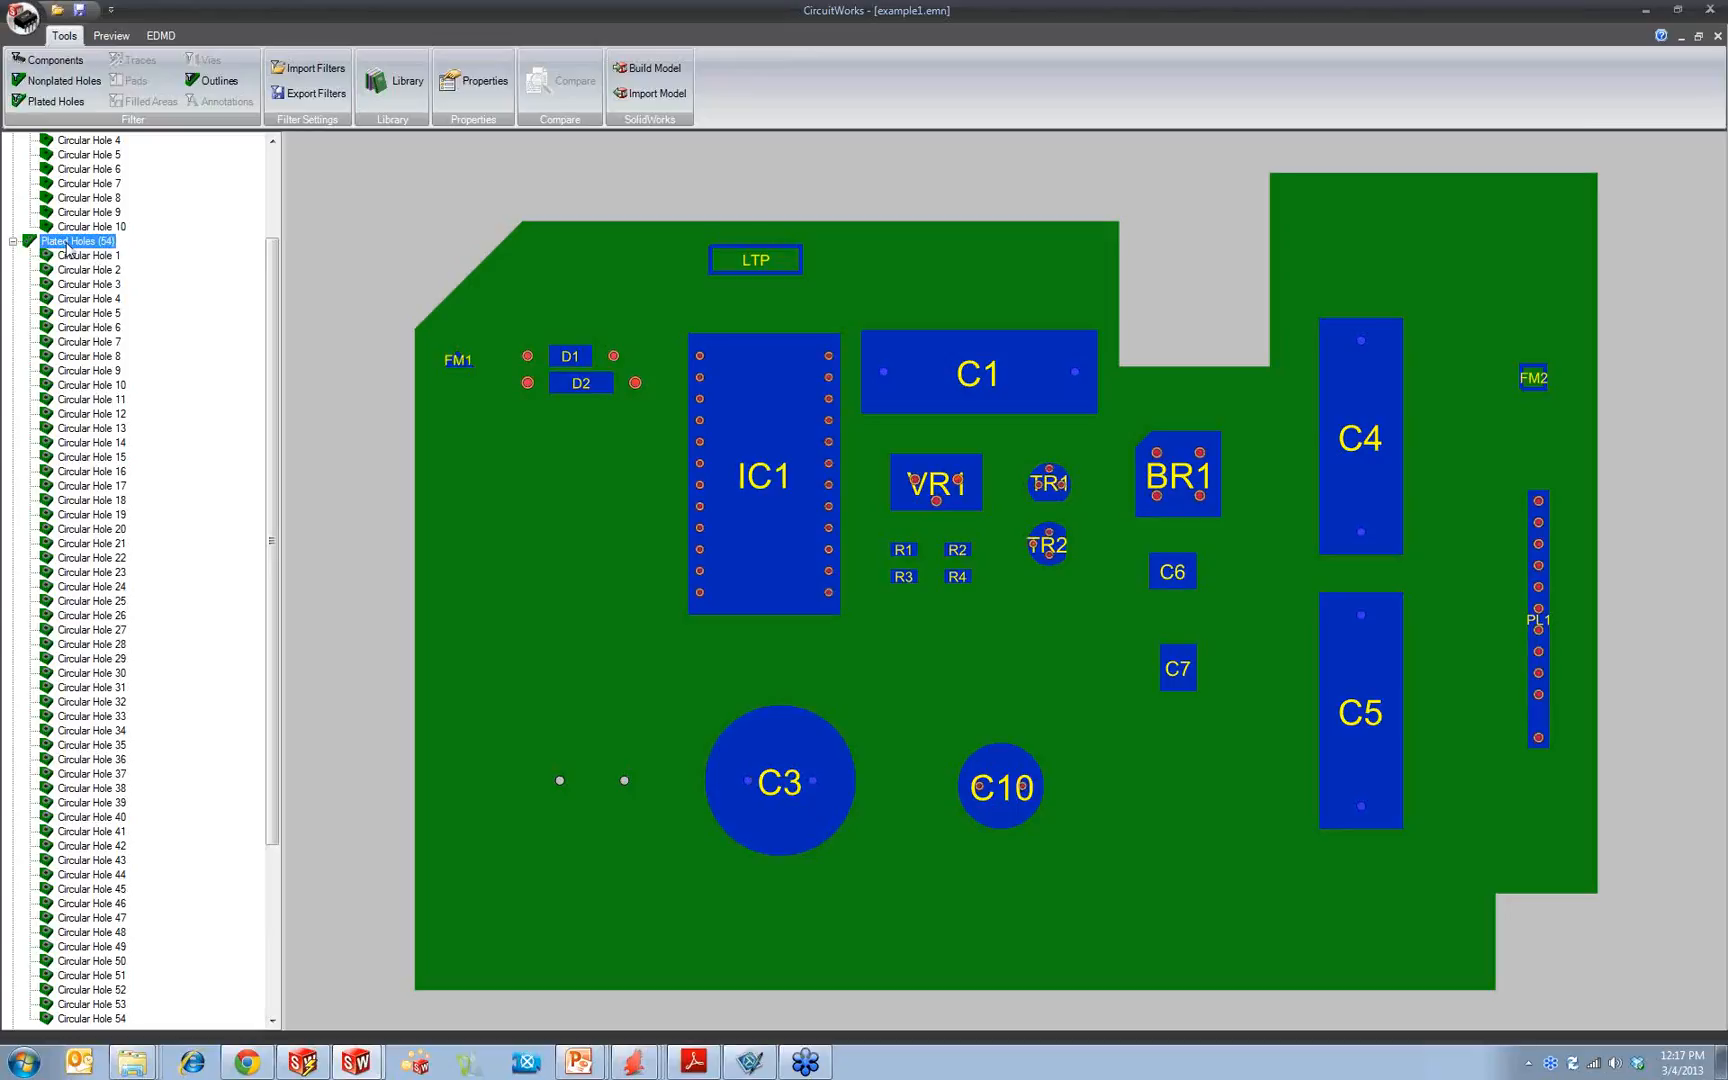
click(12, 241)
click(100, 212)
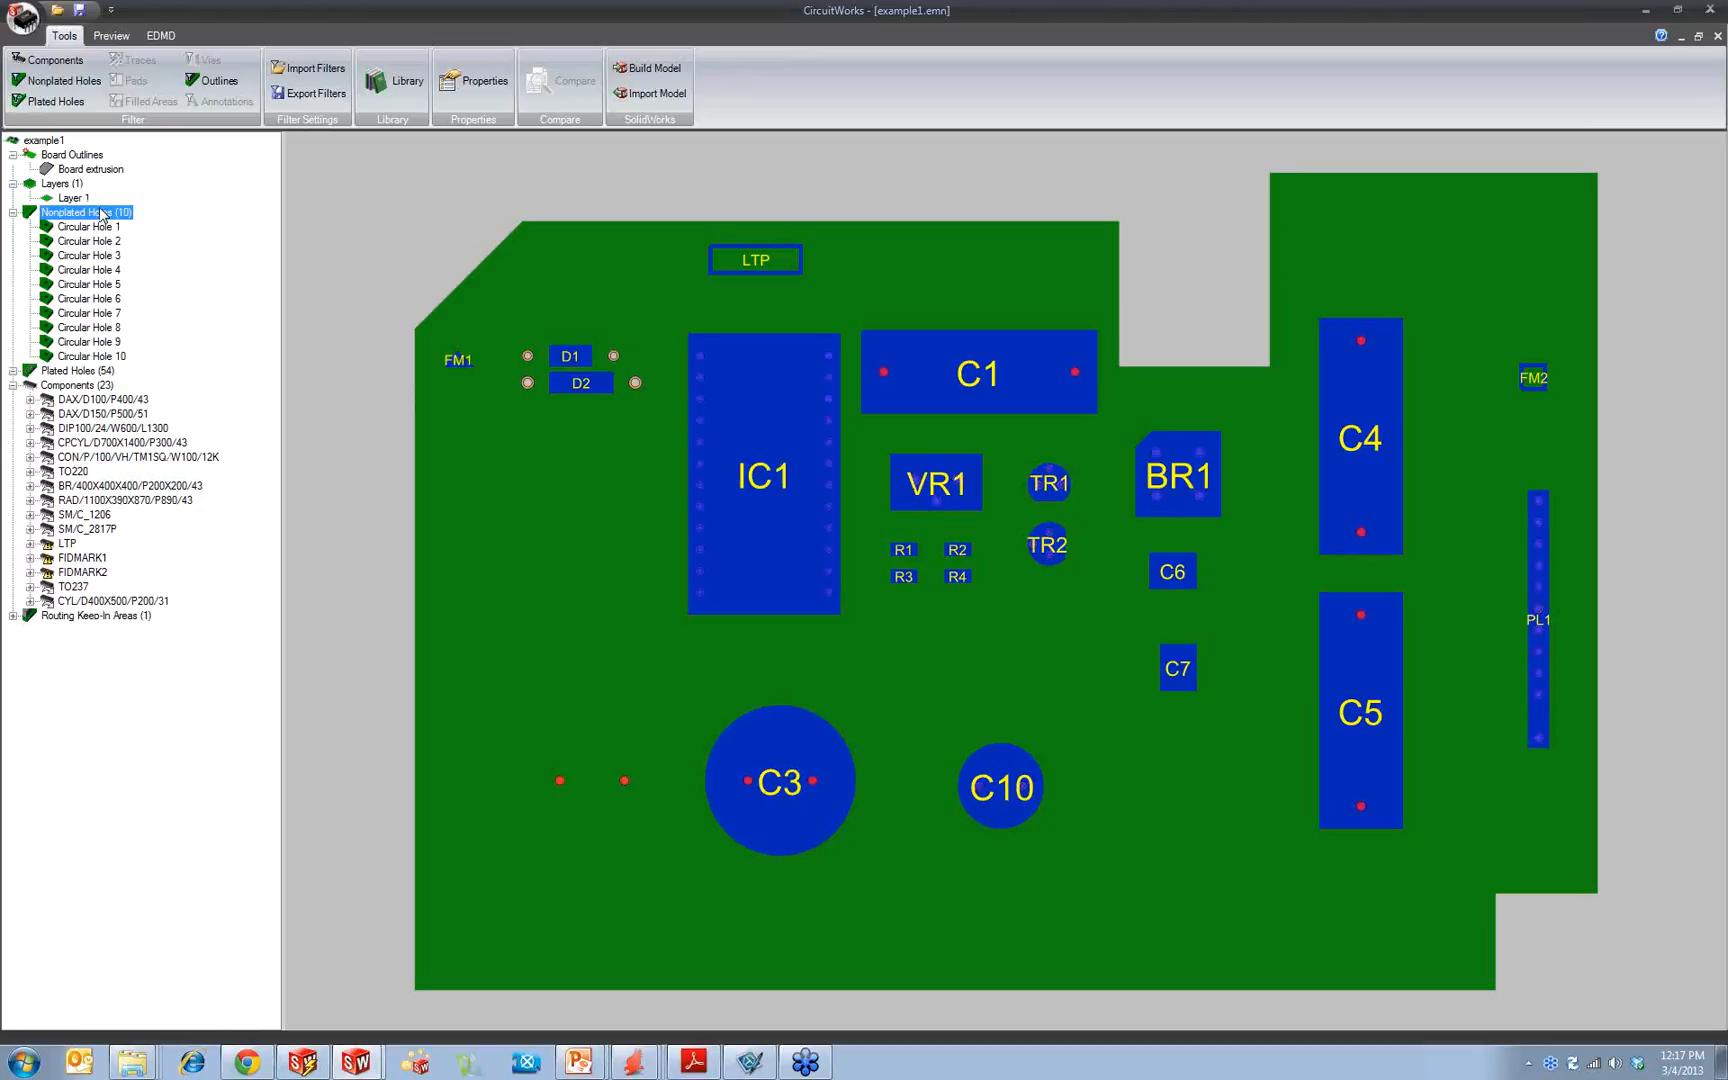
click(12, 212)
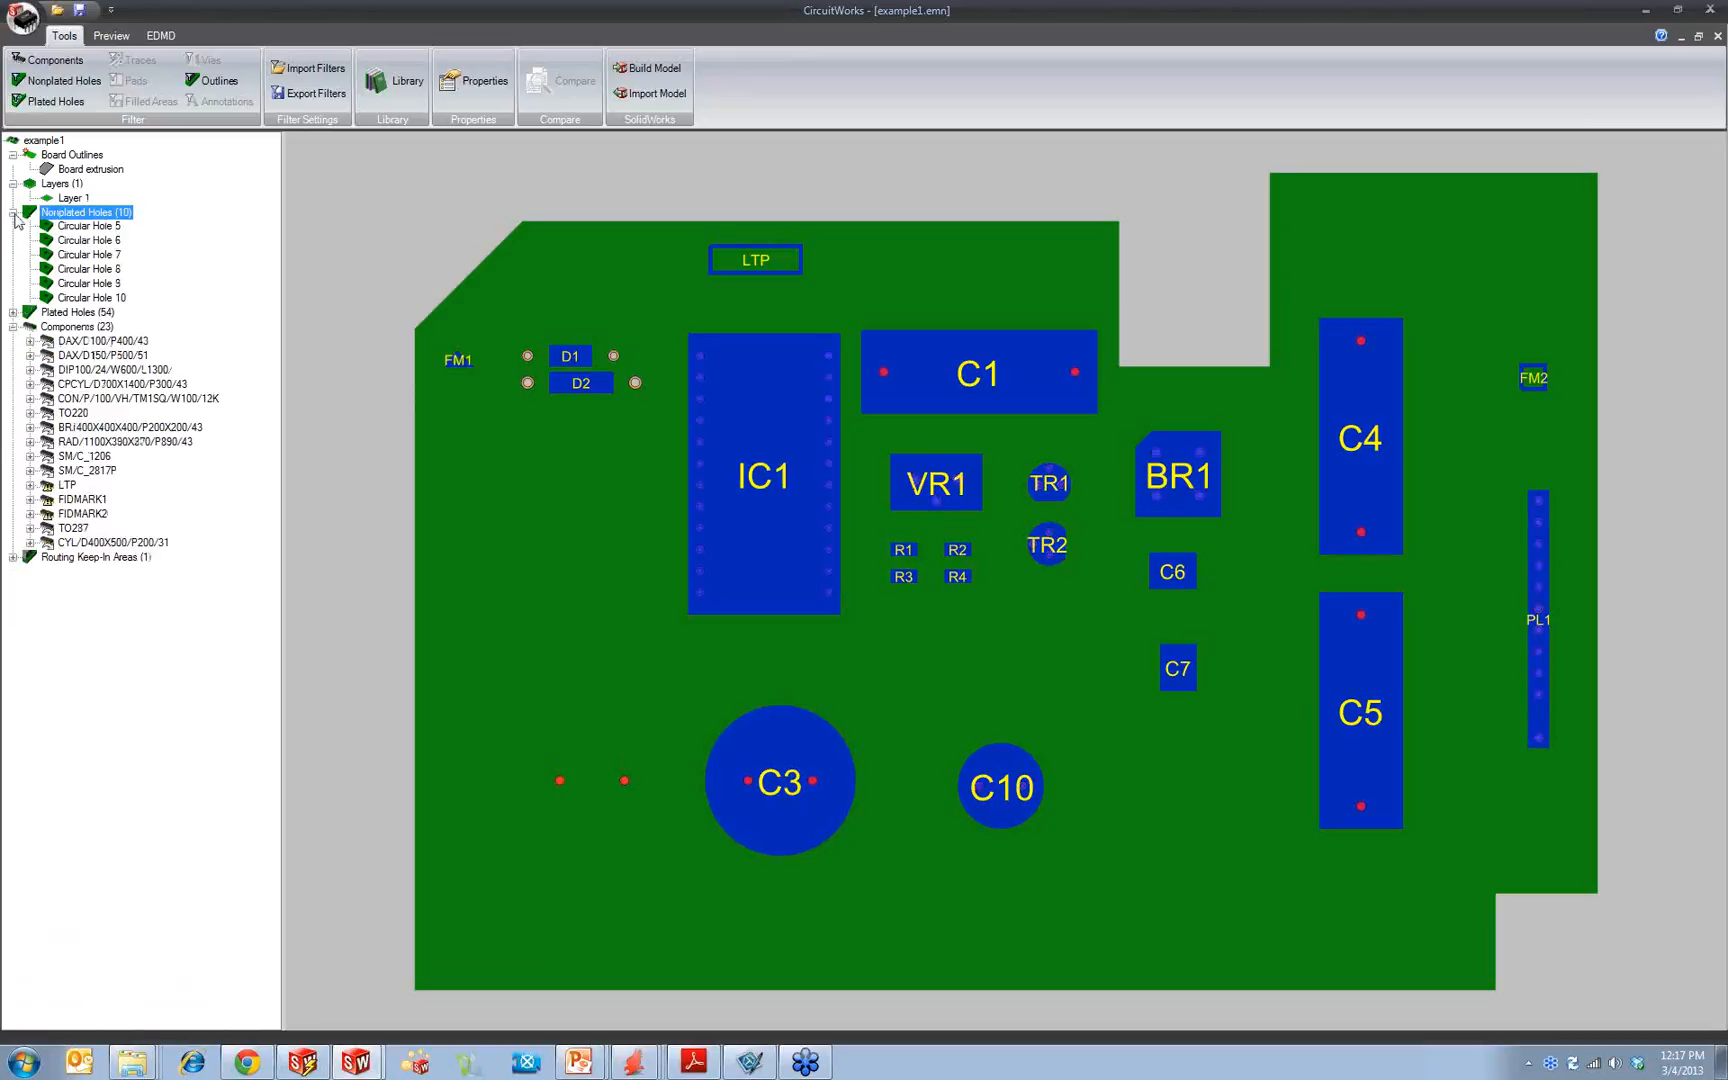
Step: Inspect Layer 1, the board outline and the whole Components group by highlighting each from the tree
click(73, 198)
click(12, 183)
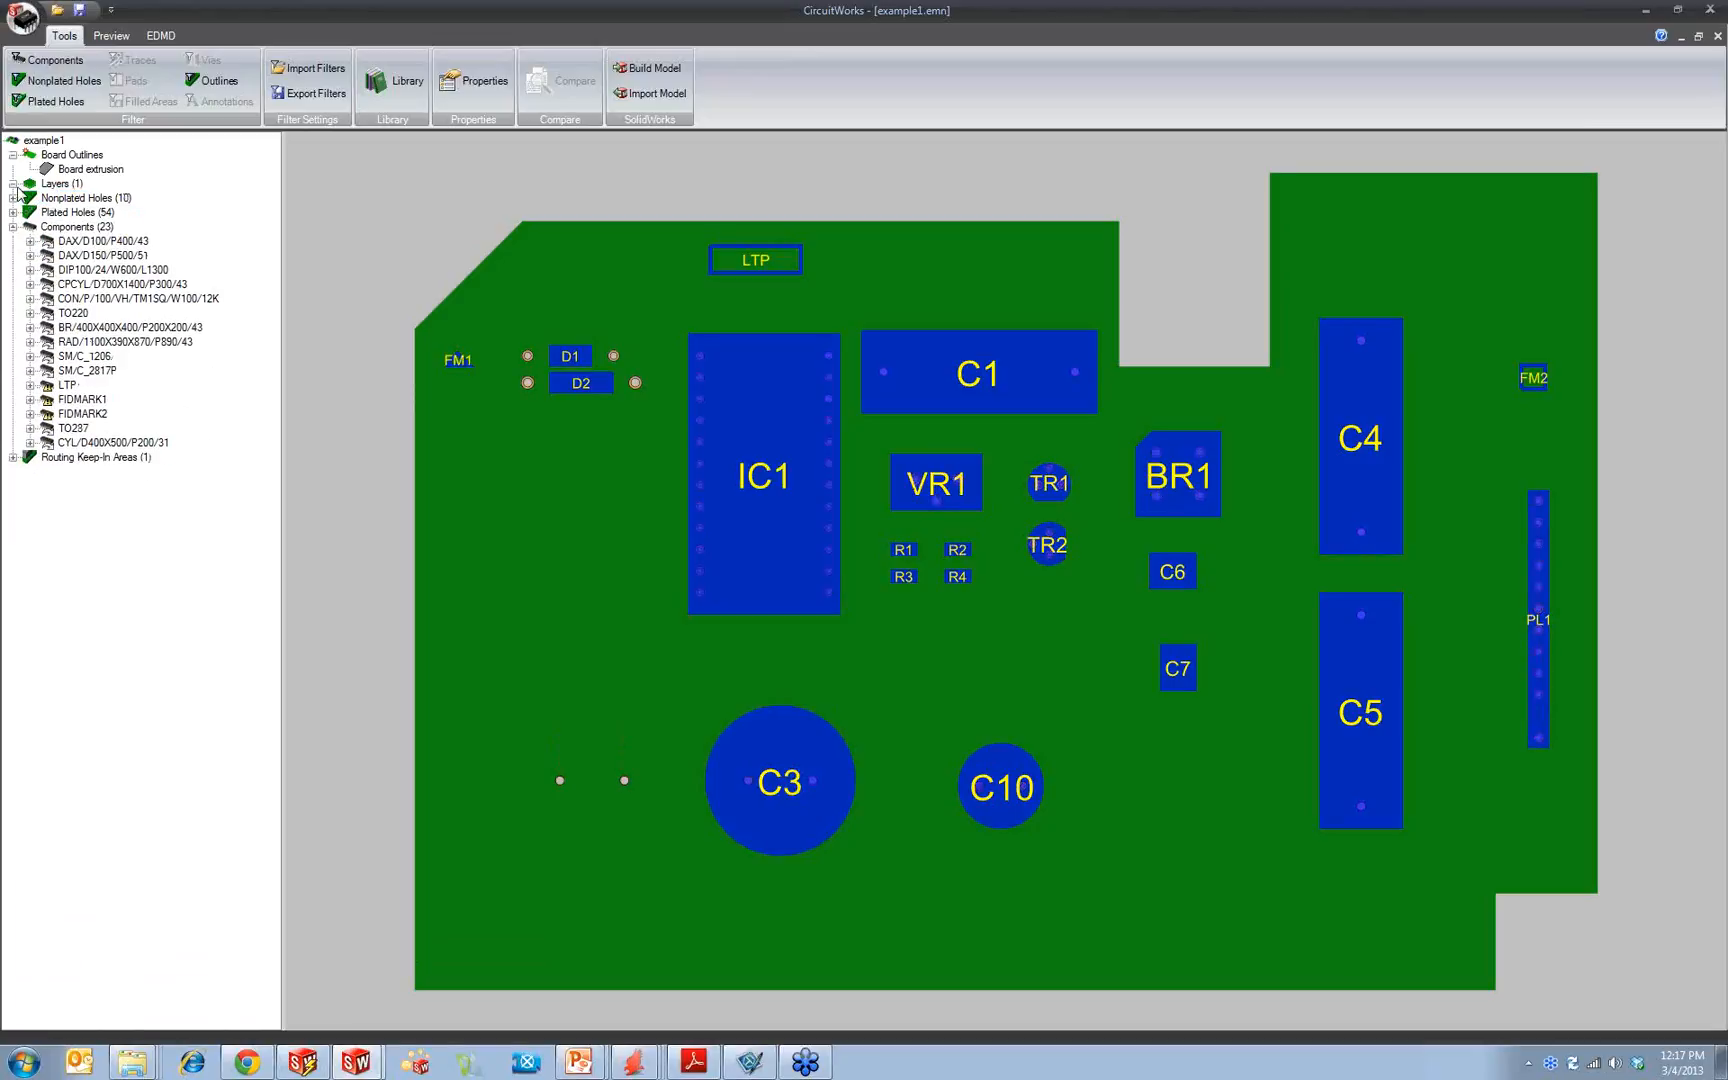
click(97, 170)
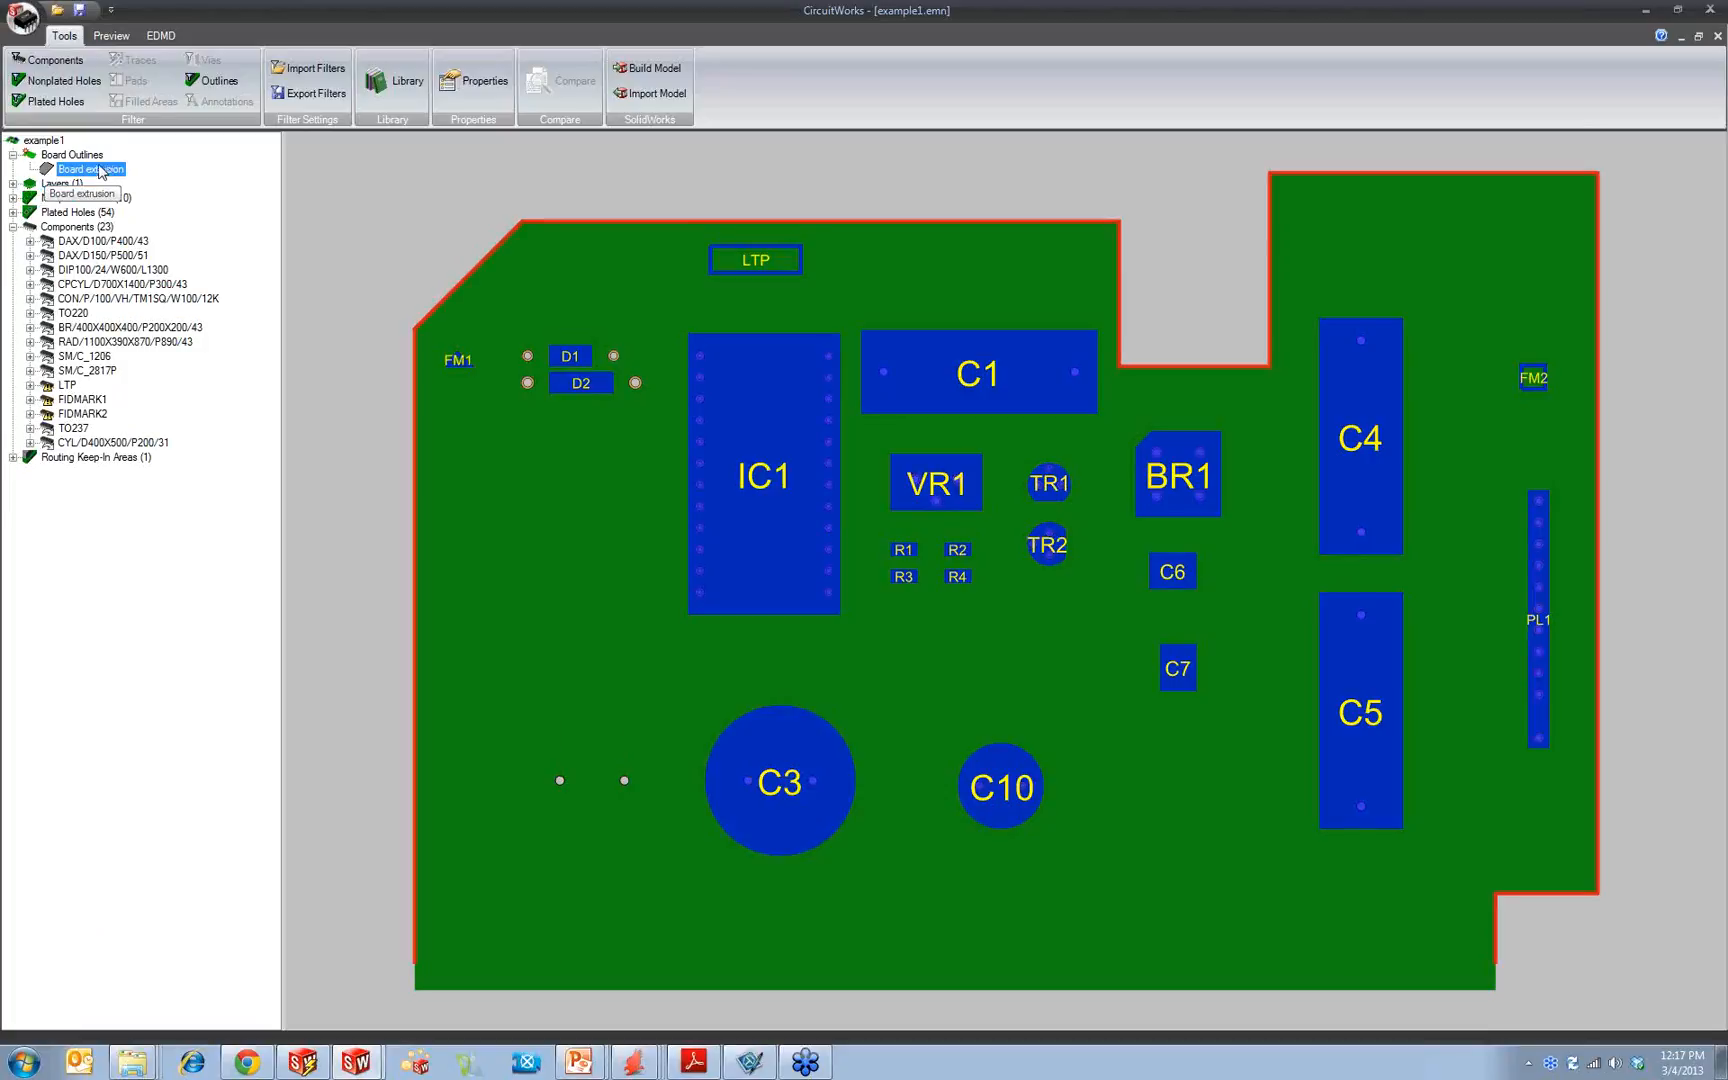
click(13, 155)
click(72, 155)
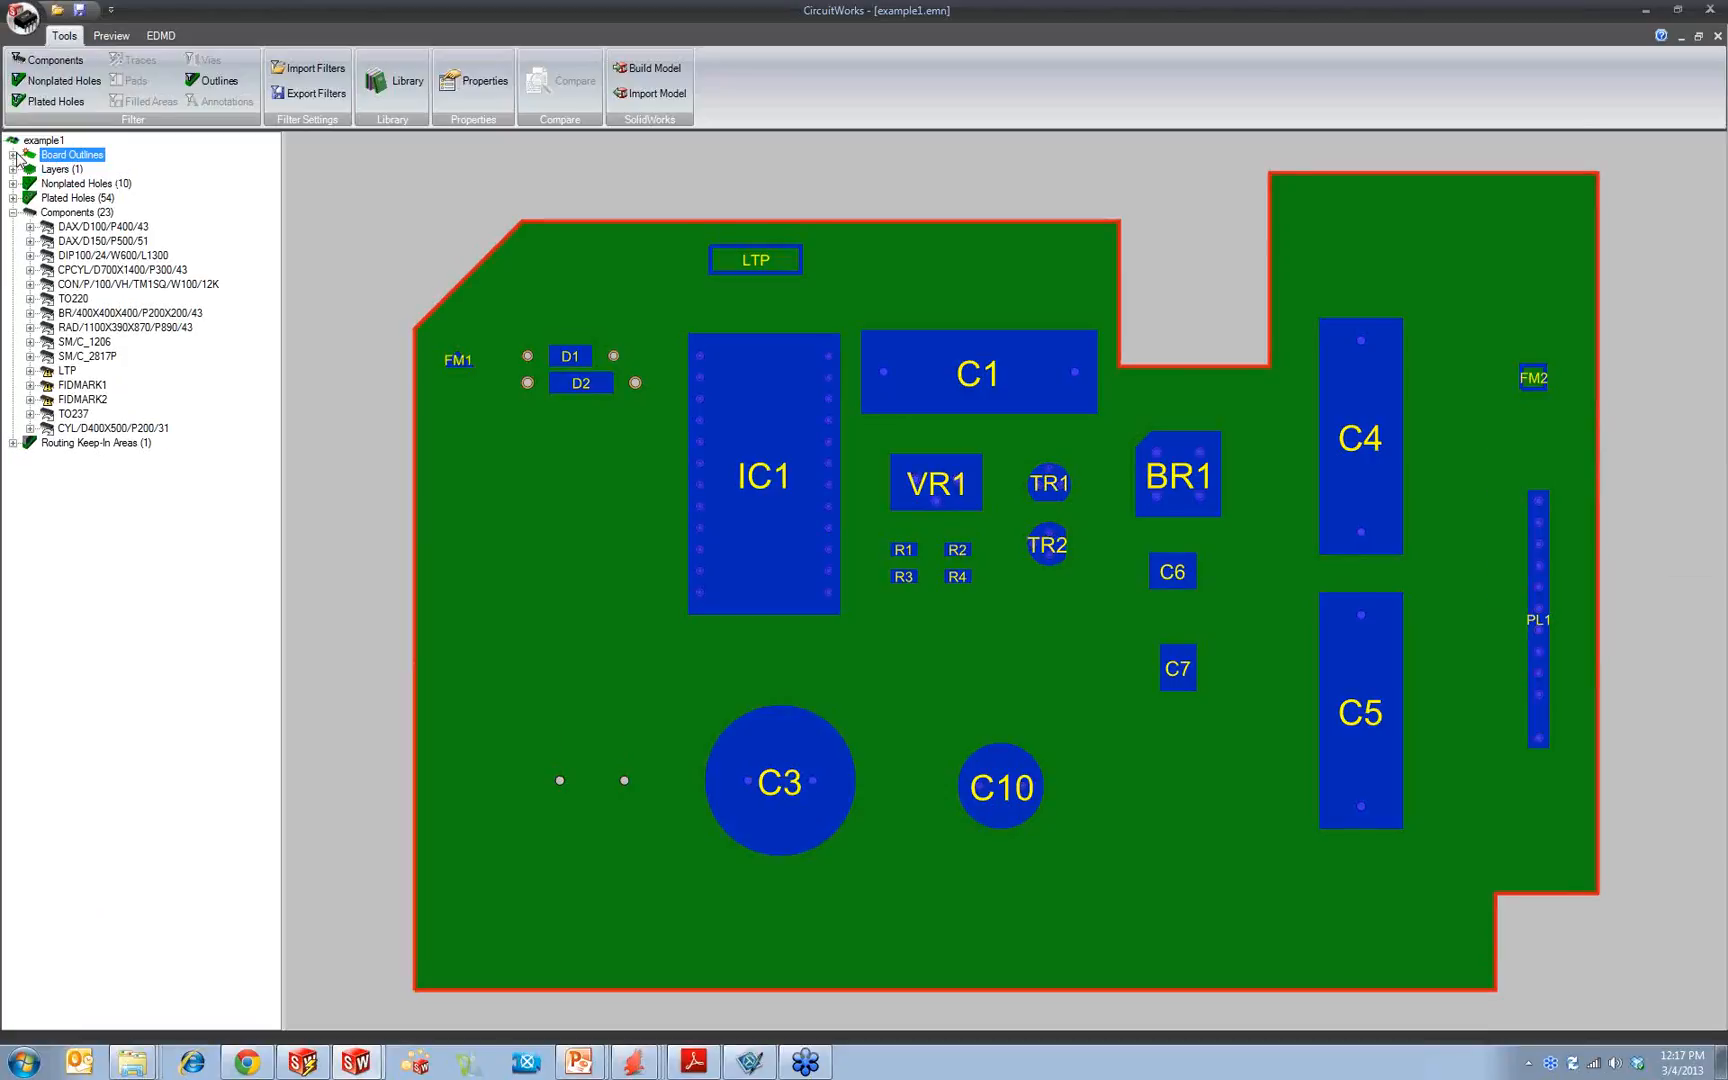
click(69, 213)
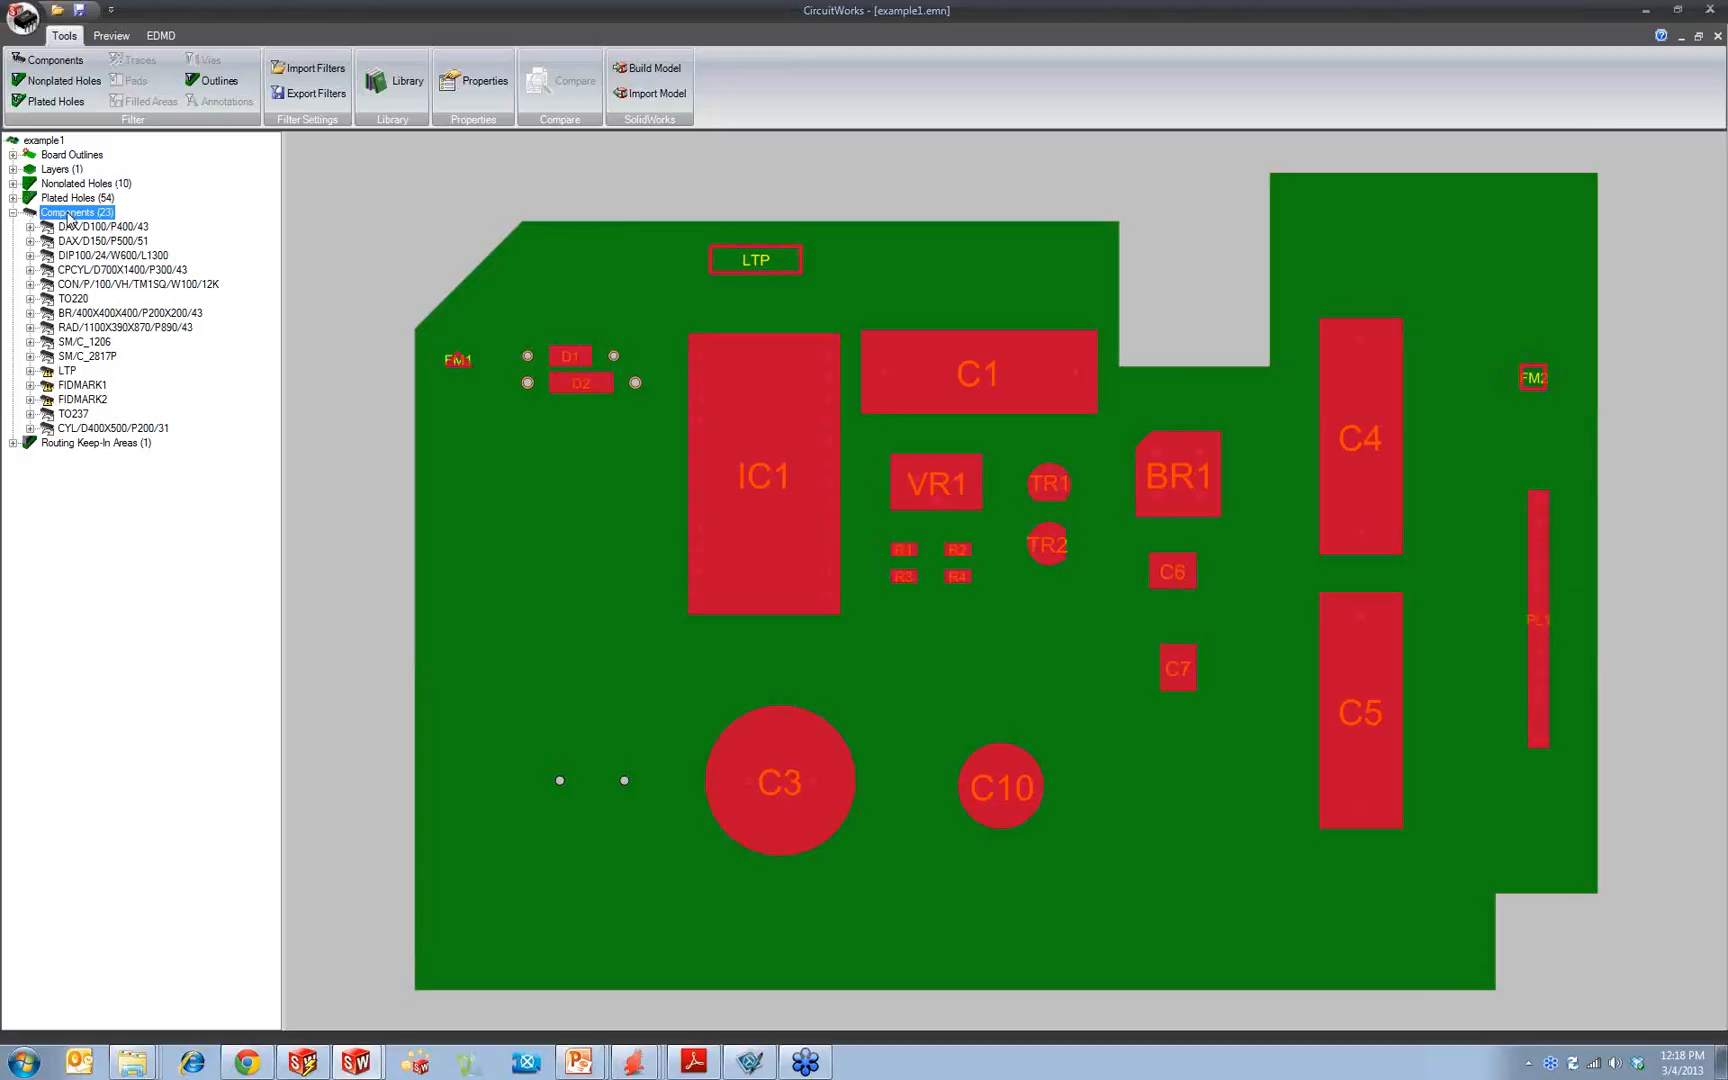
click(368, 176)
Step: Preview the board from the bottom and return to the top view
click(106, 36)
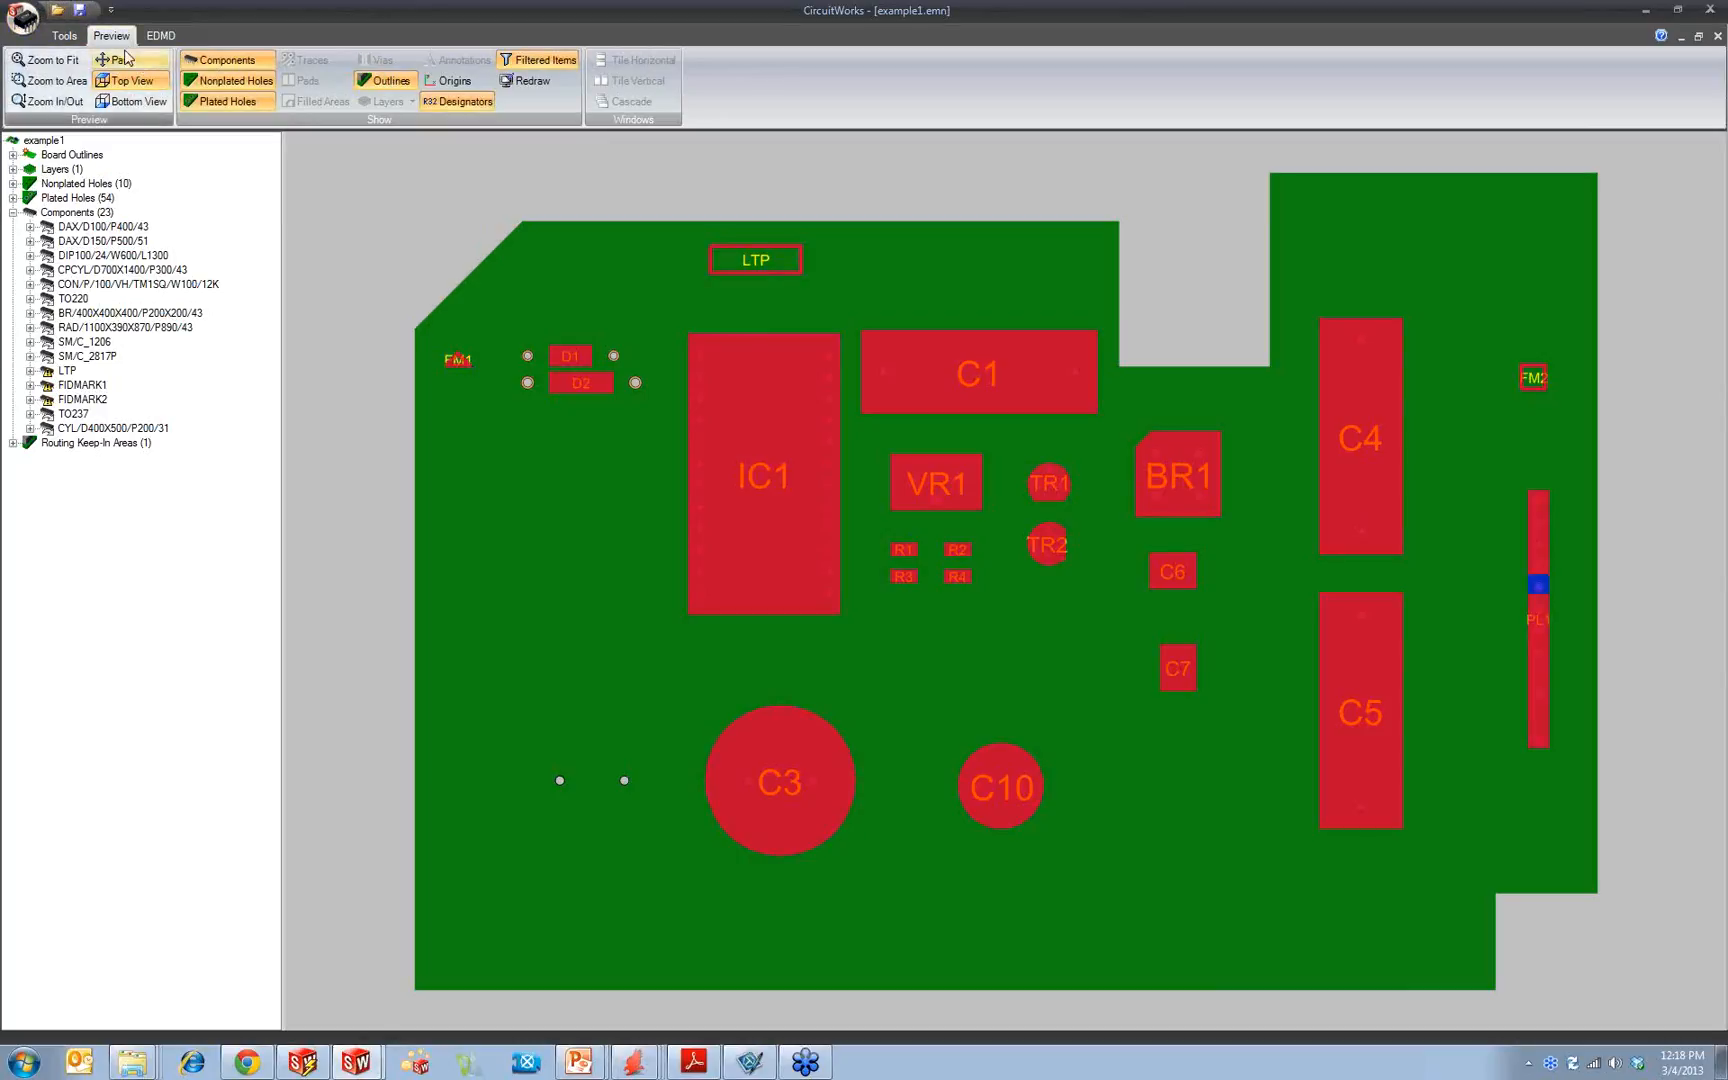
click(126, 103)
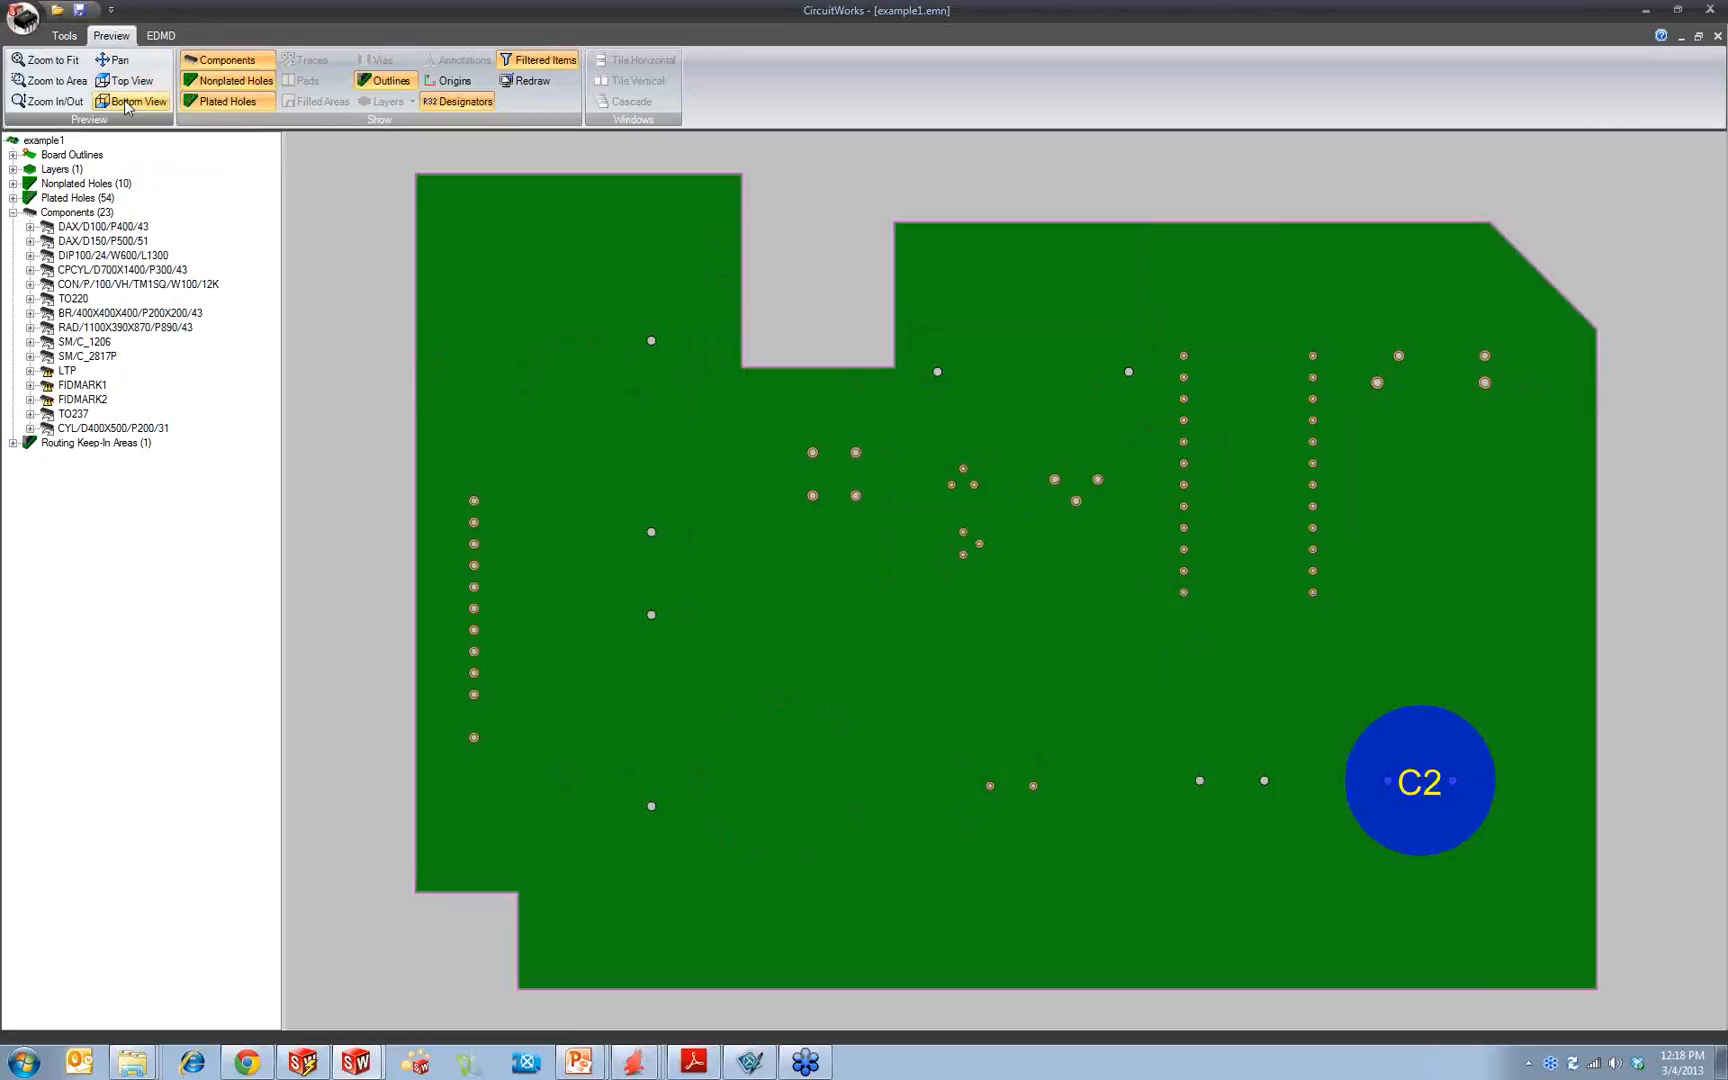
click(124, 84)
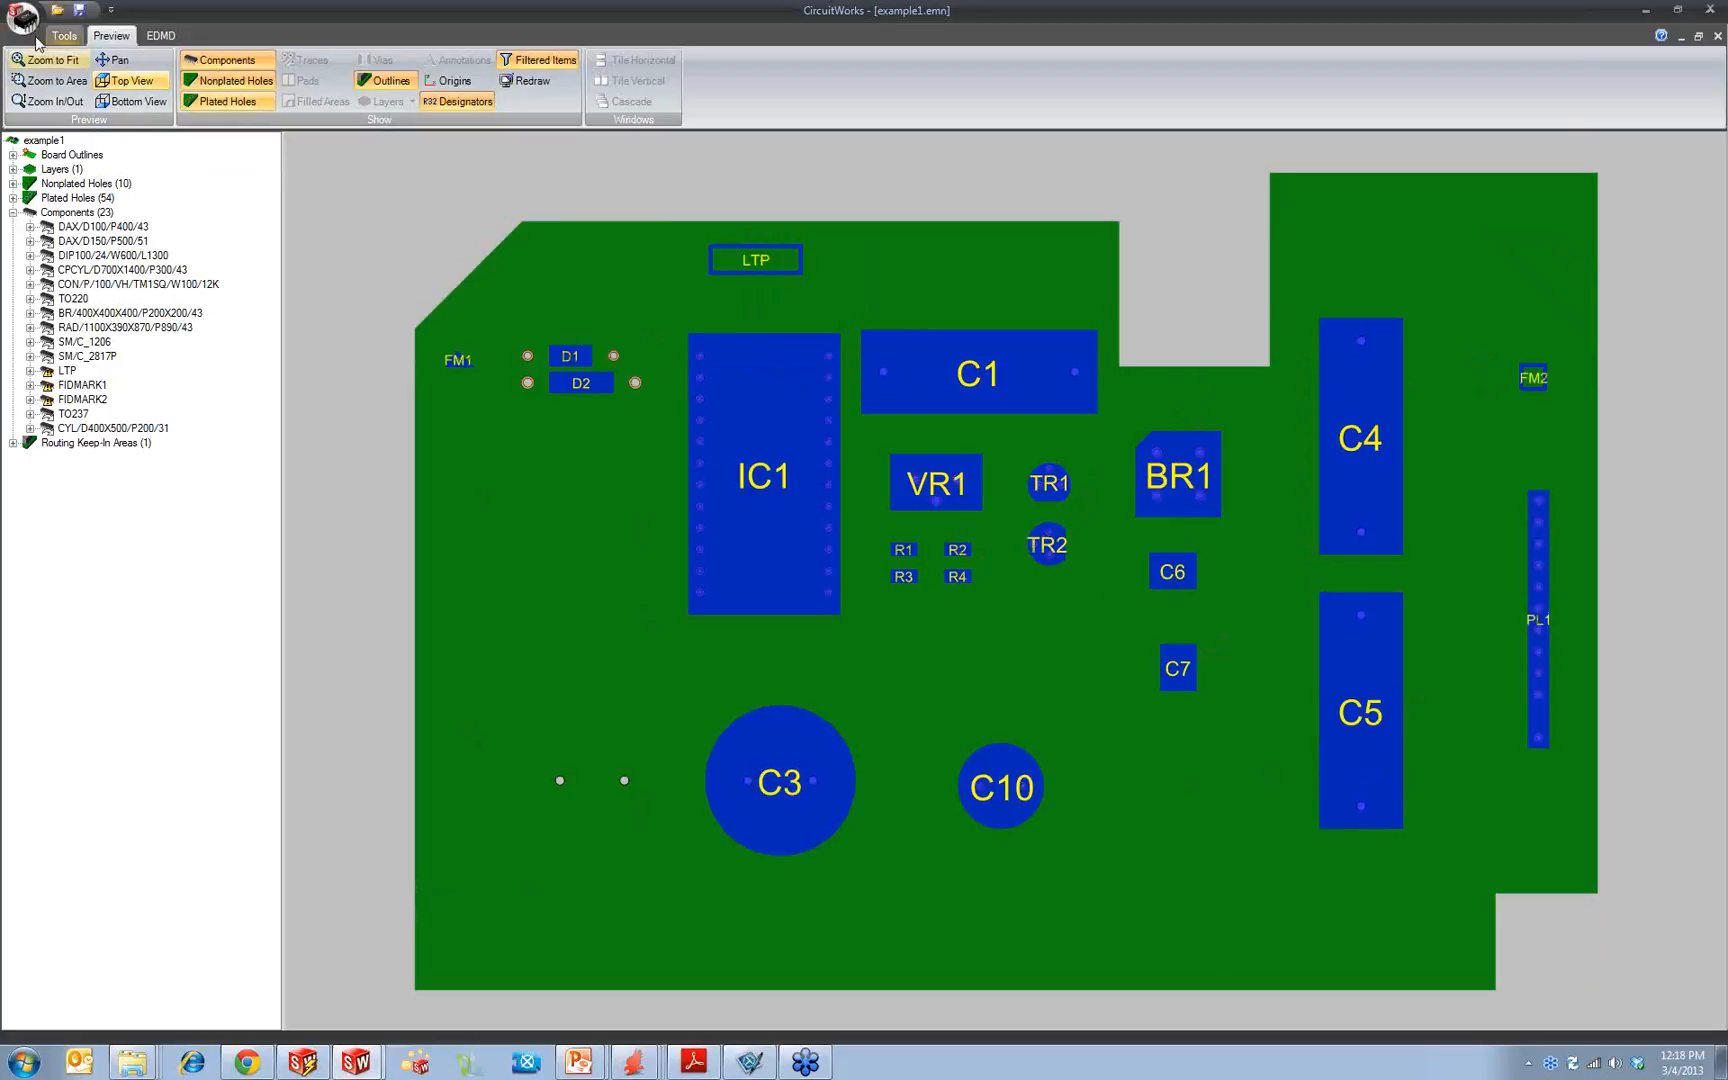
Step: Zoom in on the area around C1, VR1 and BR1, and pan across the board to C4
click(52, 80)
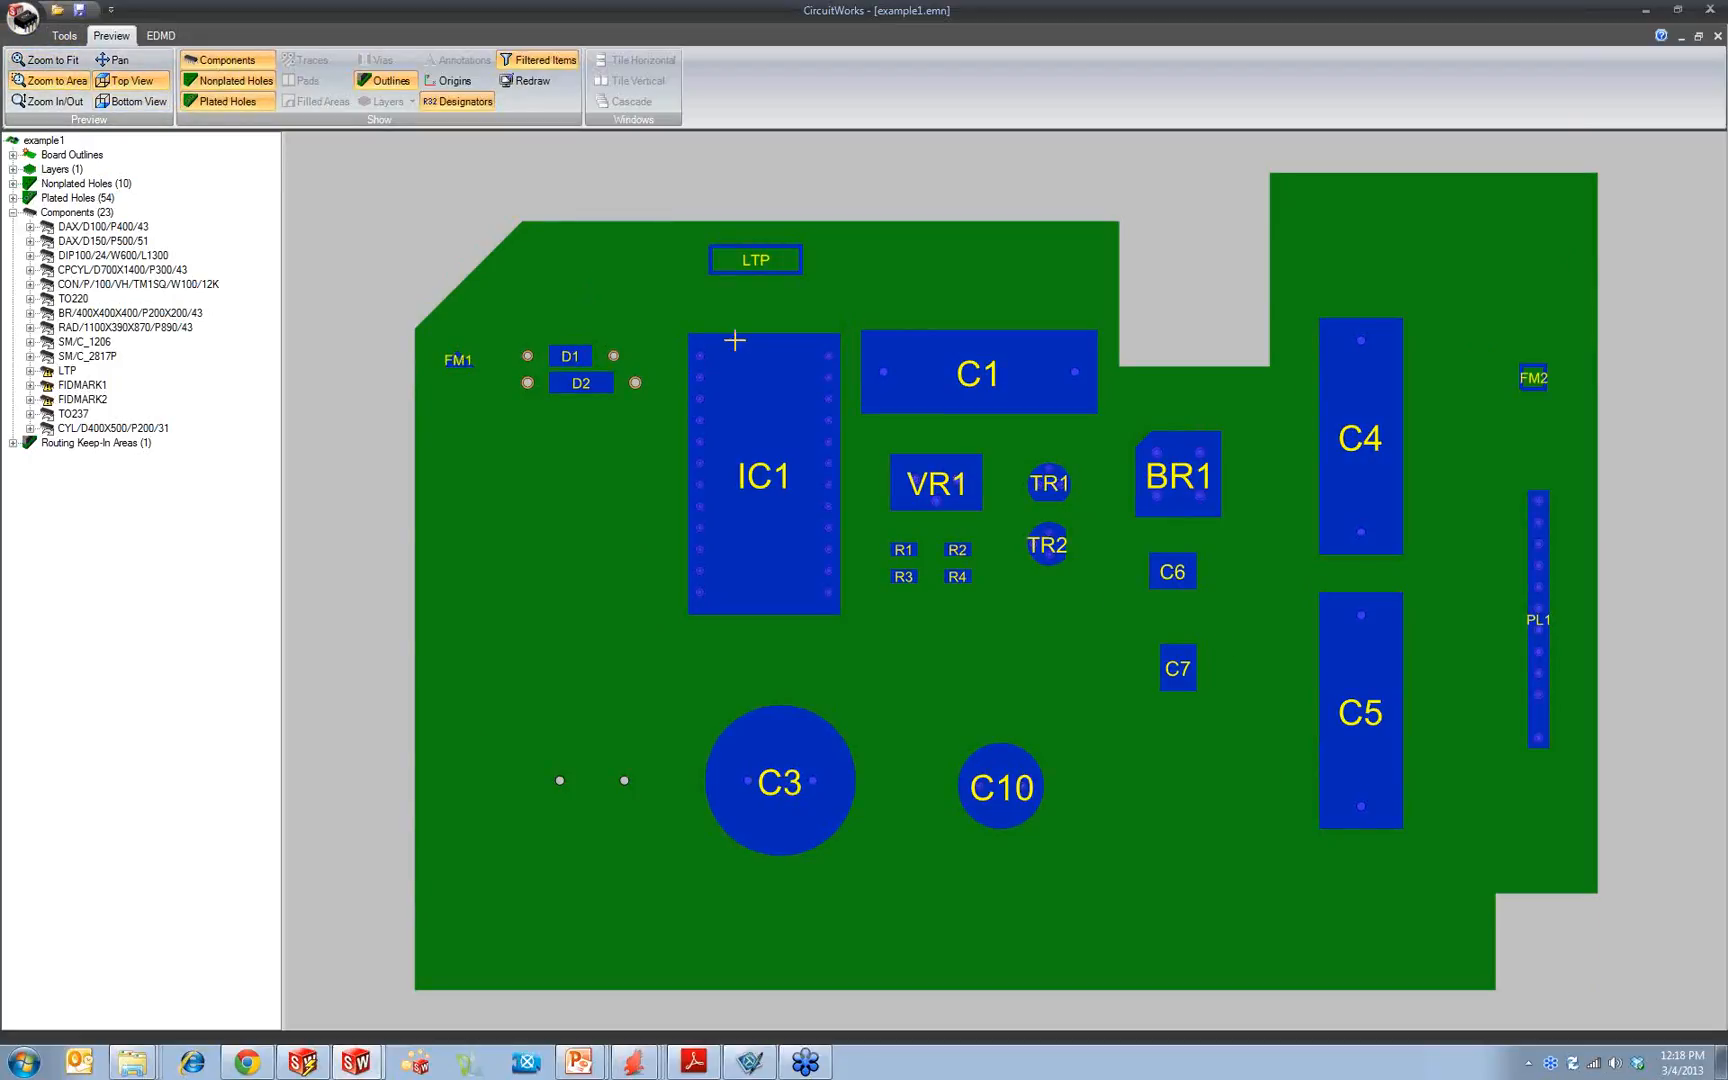
drag(849, 324, 1196, 618)
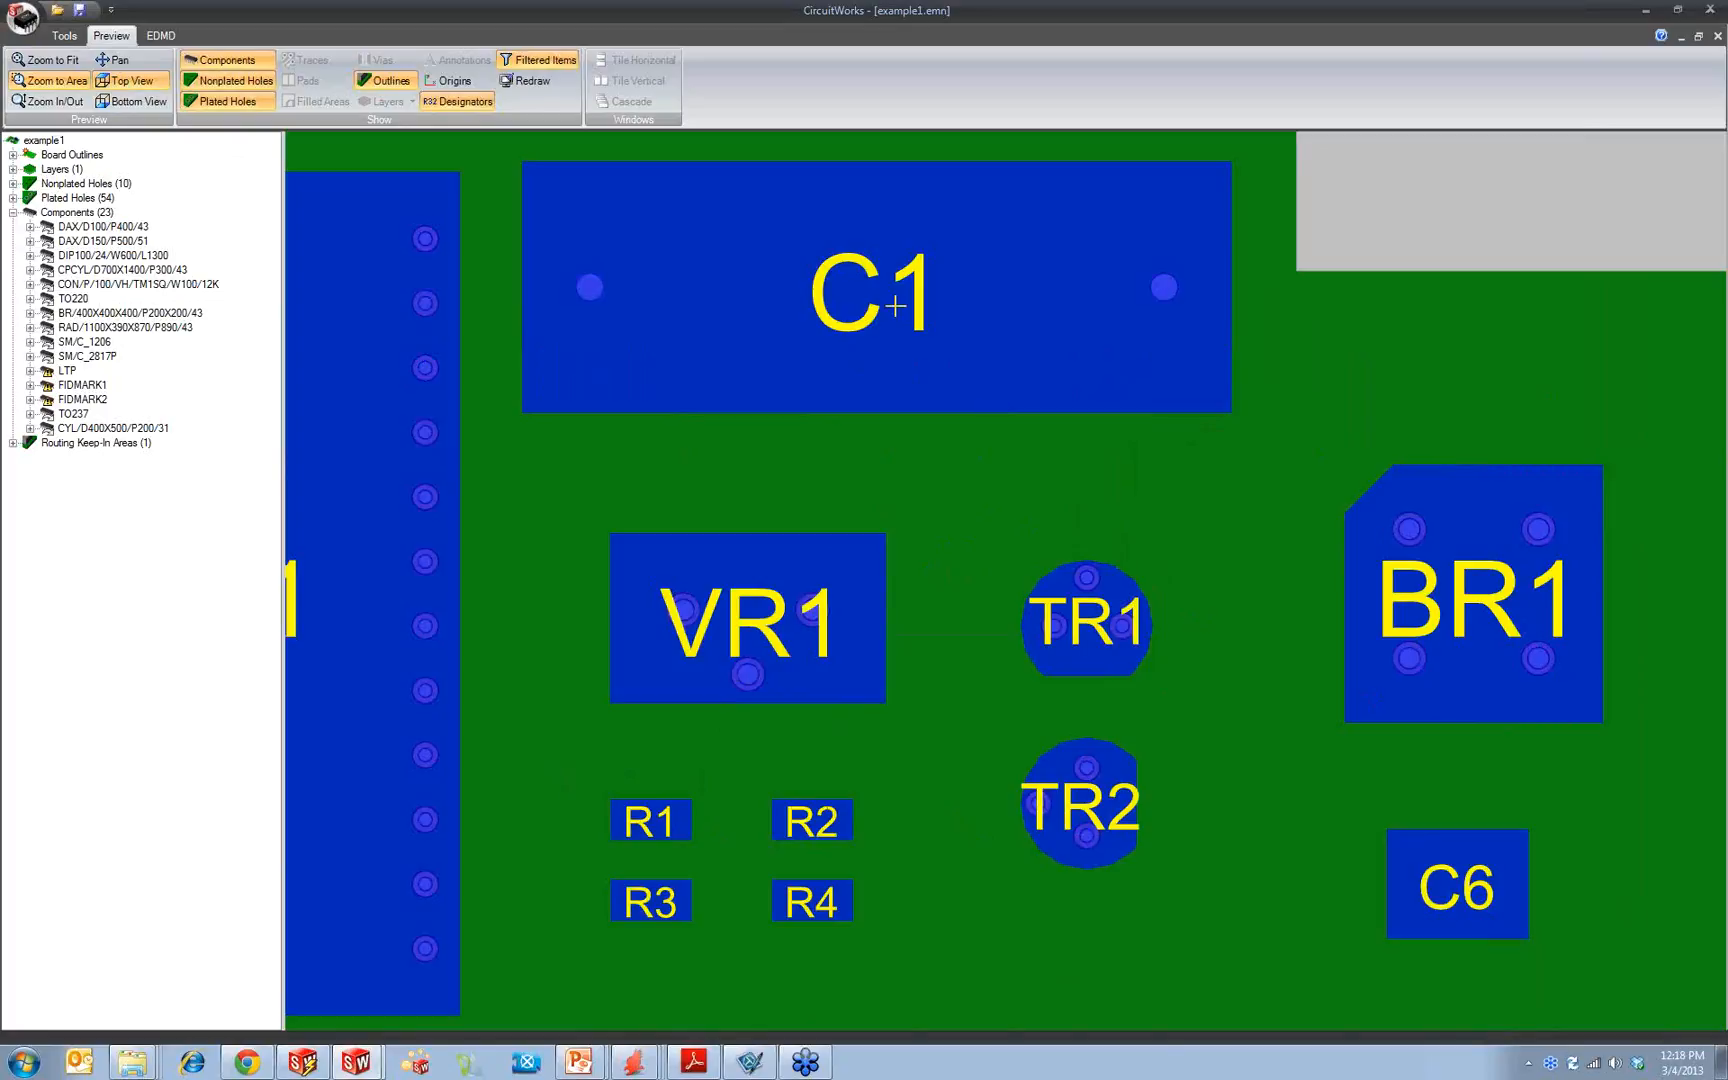
click(113, 59)
drag(903, 525, 478, 536)
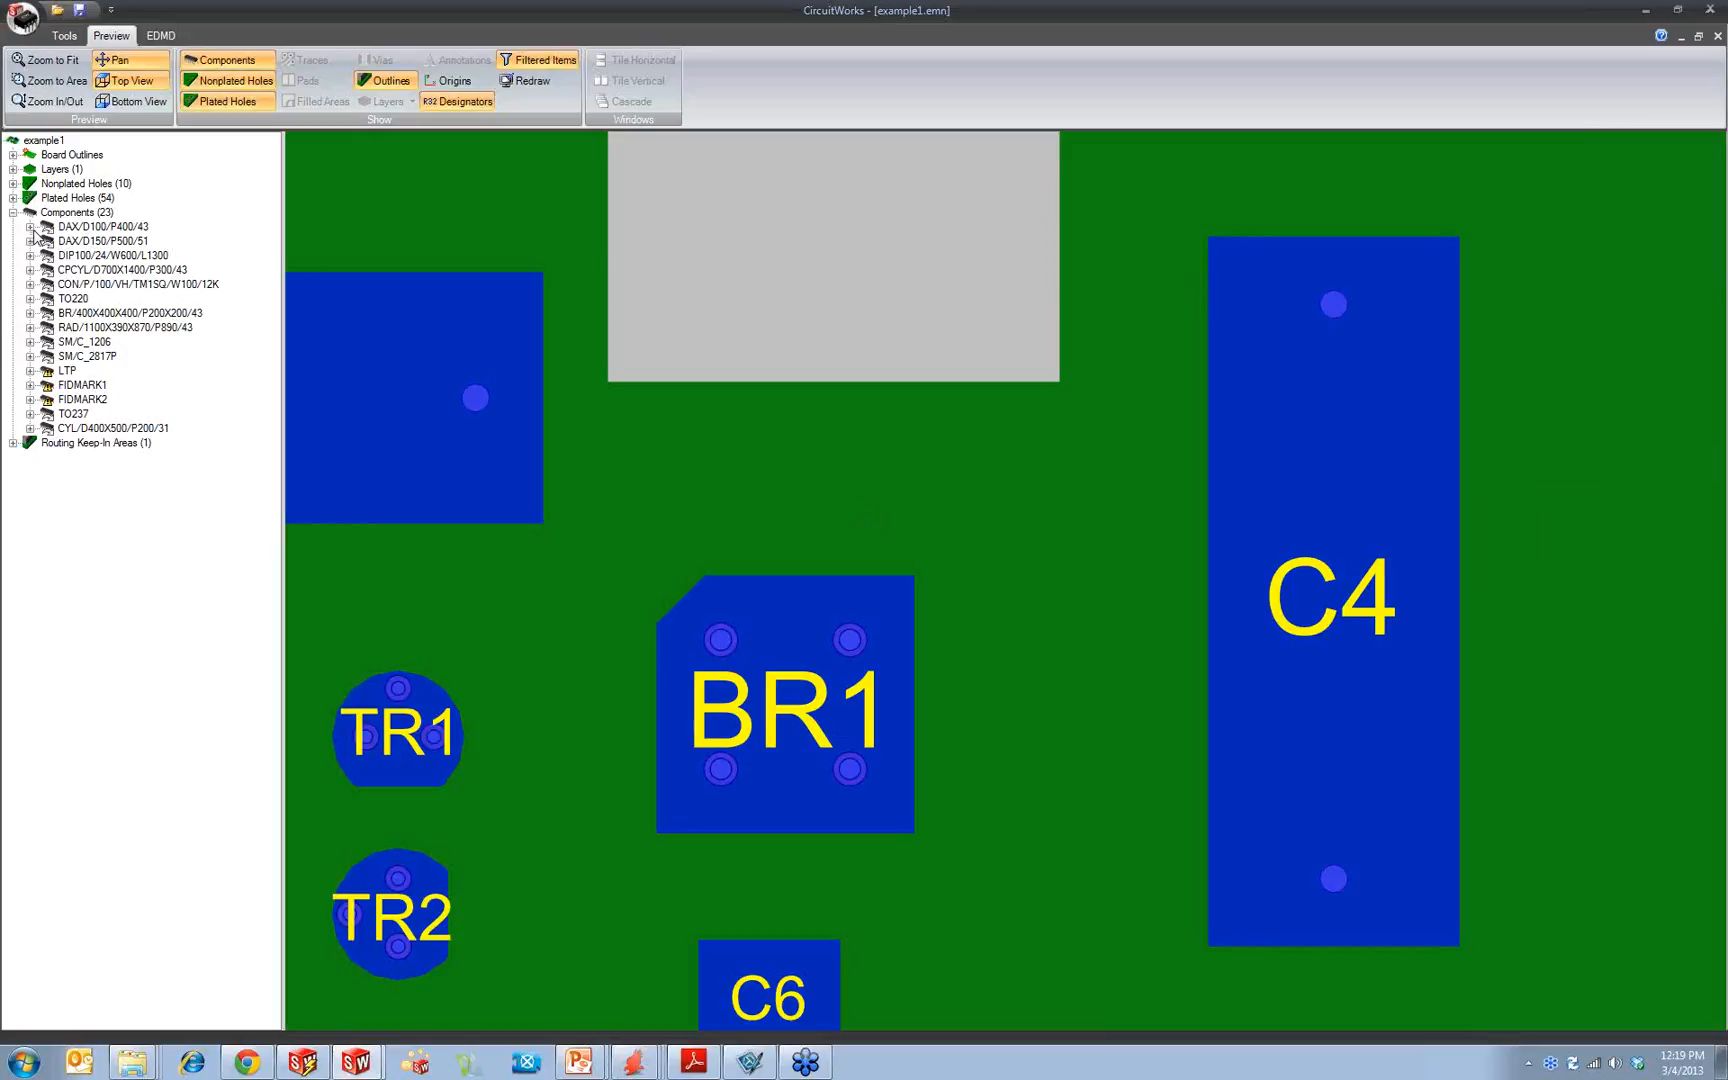
Step: Fit the whole board in the preview and highlight the LTP component from the Components group
click(84, 213)
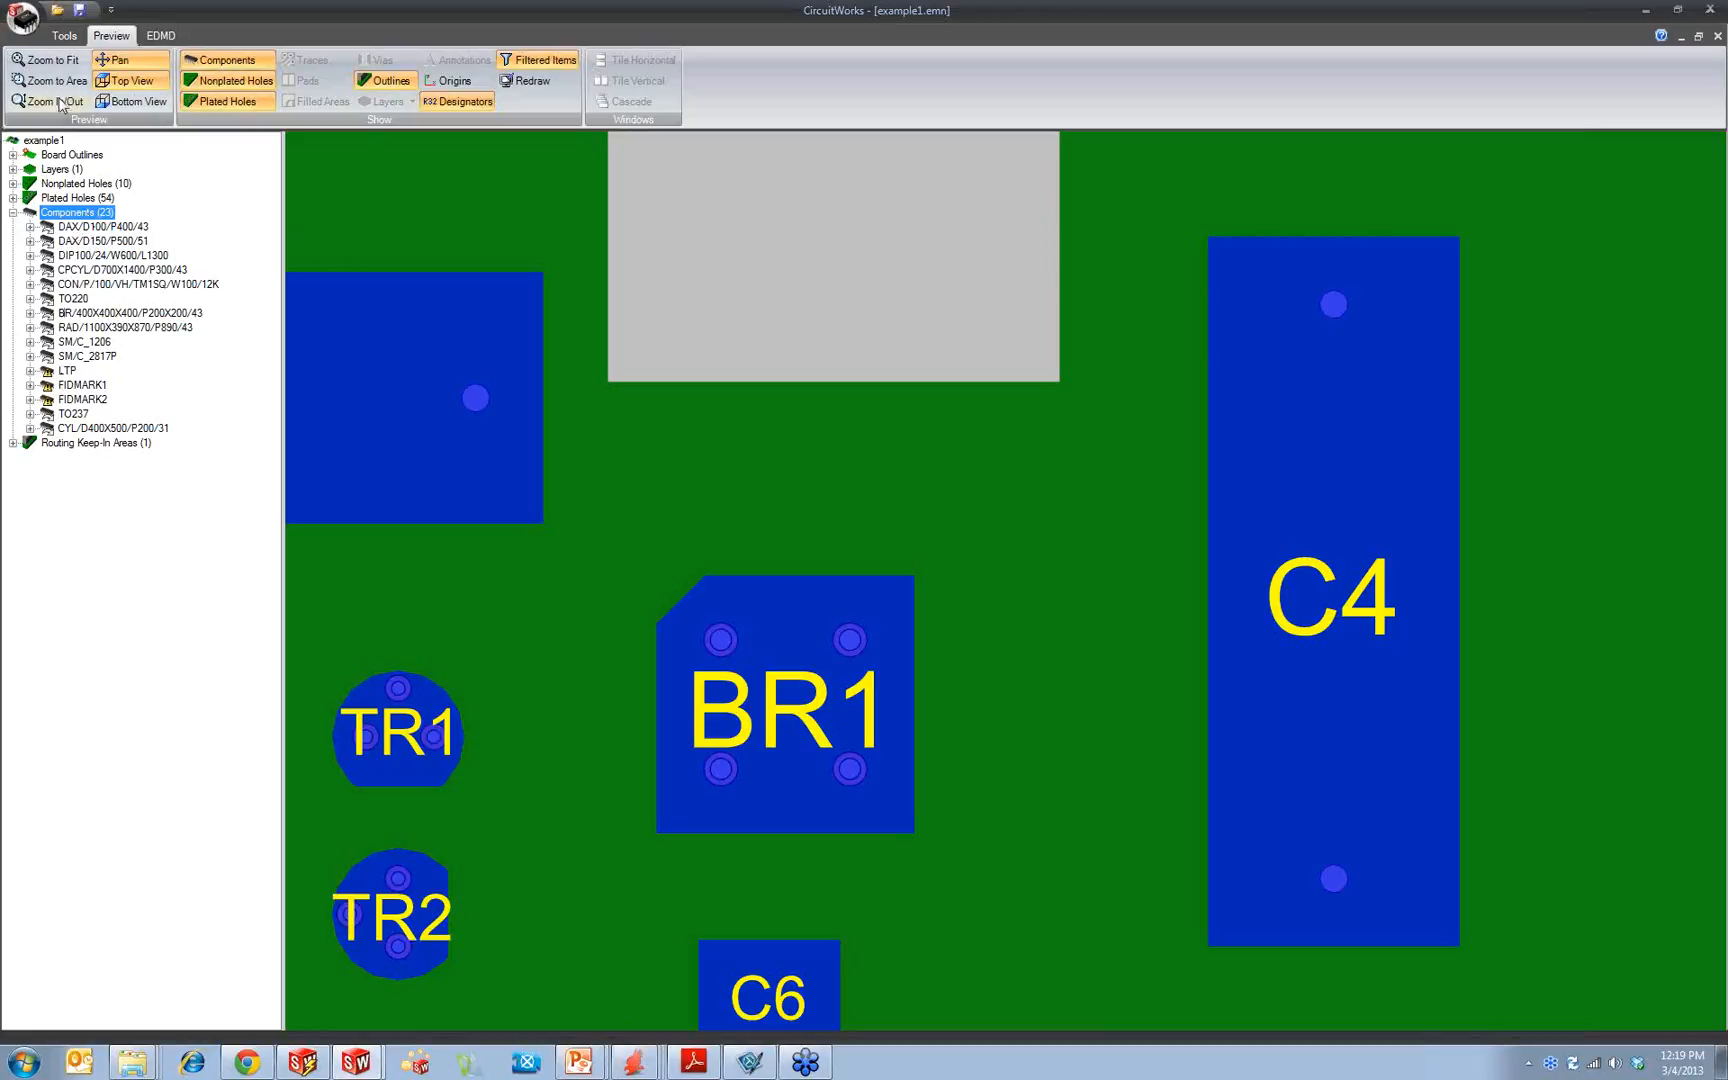
click(50, 60)
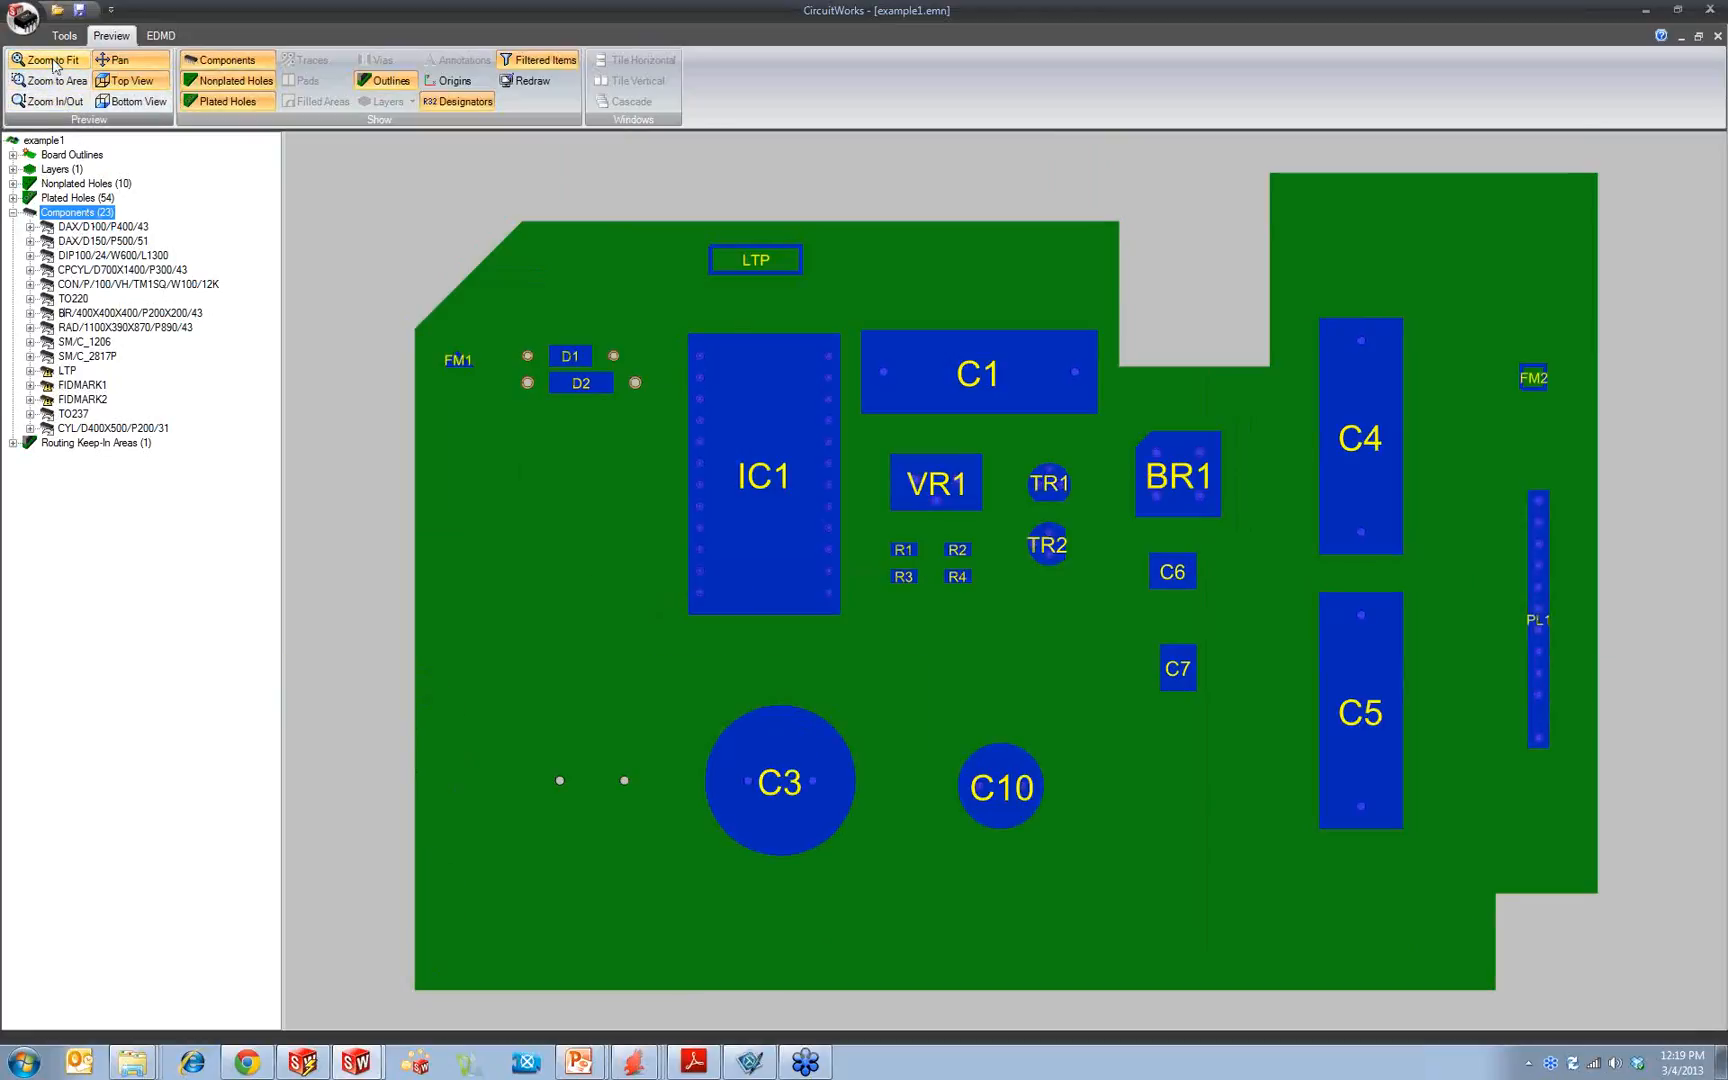
click(67, 371)
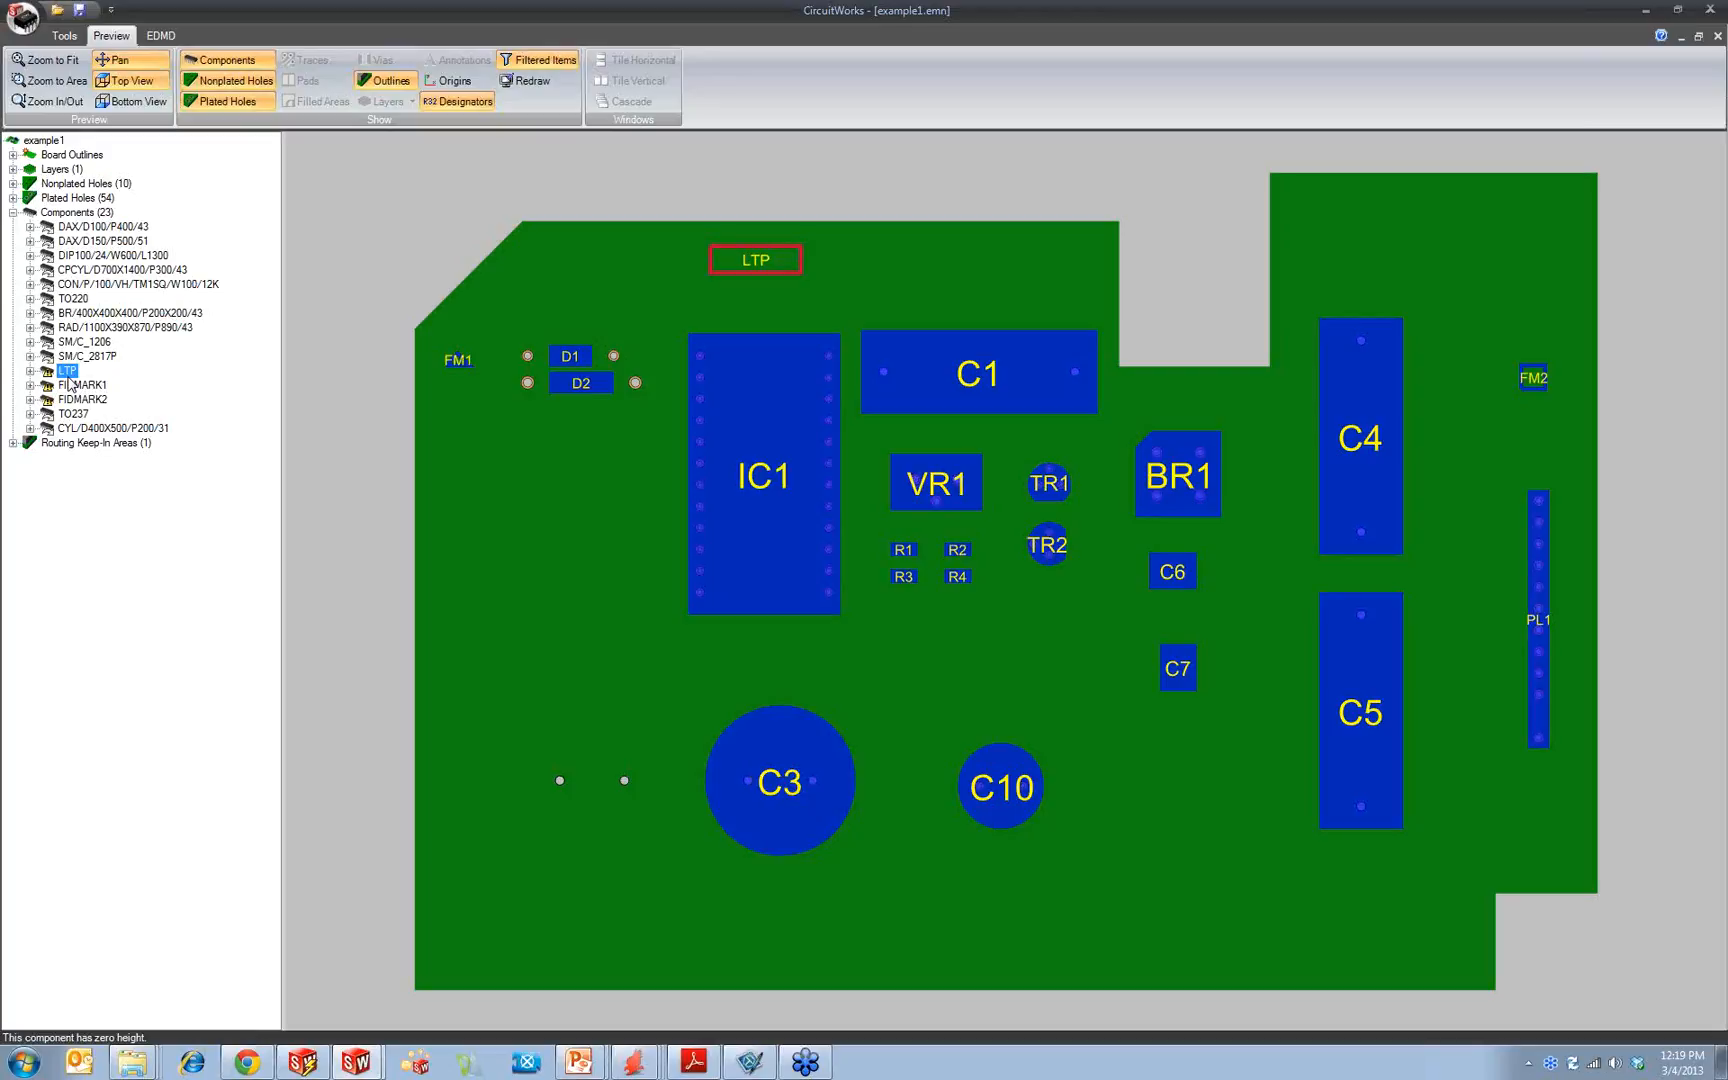
Step: Open the properties of the LTP component in the Components group and set its height to 5 mm
click(31, 371)
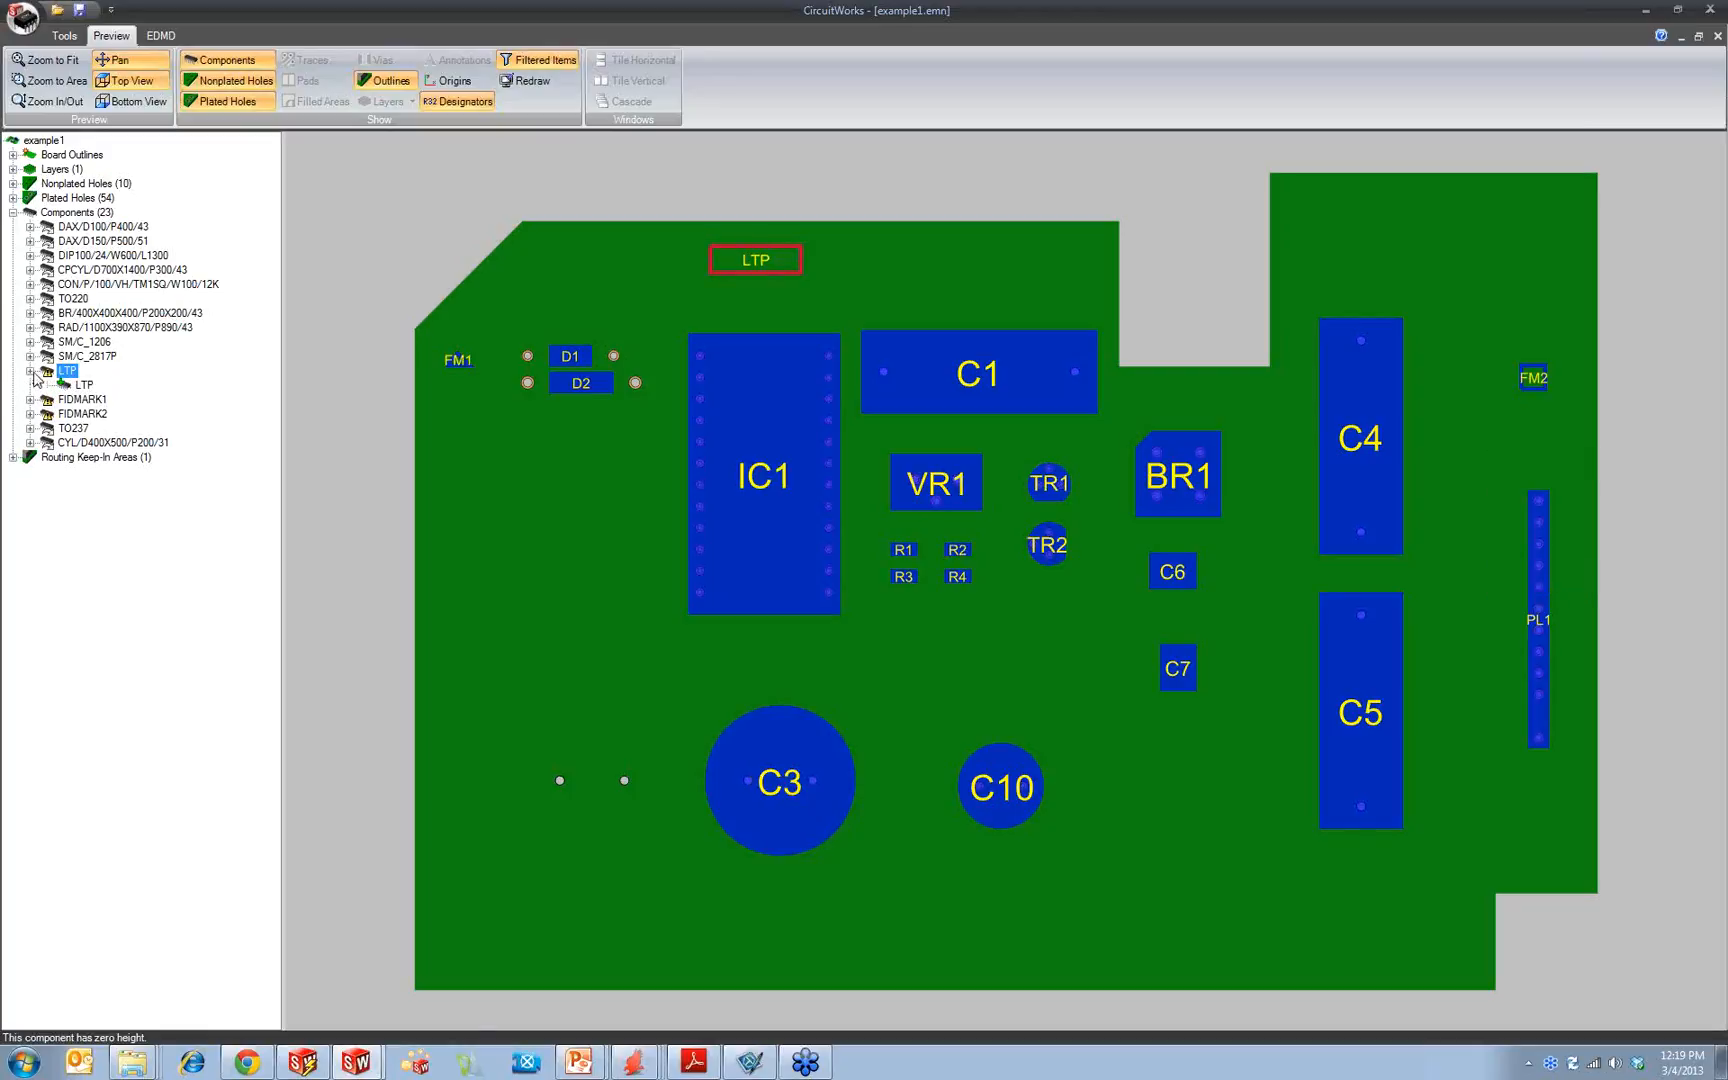
click(1715, 34)
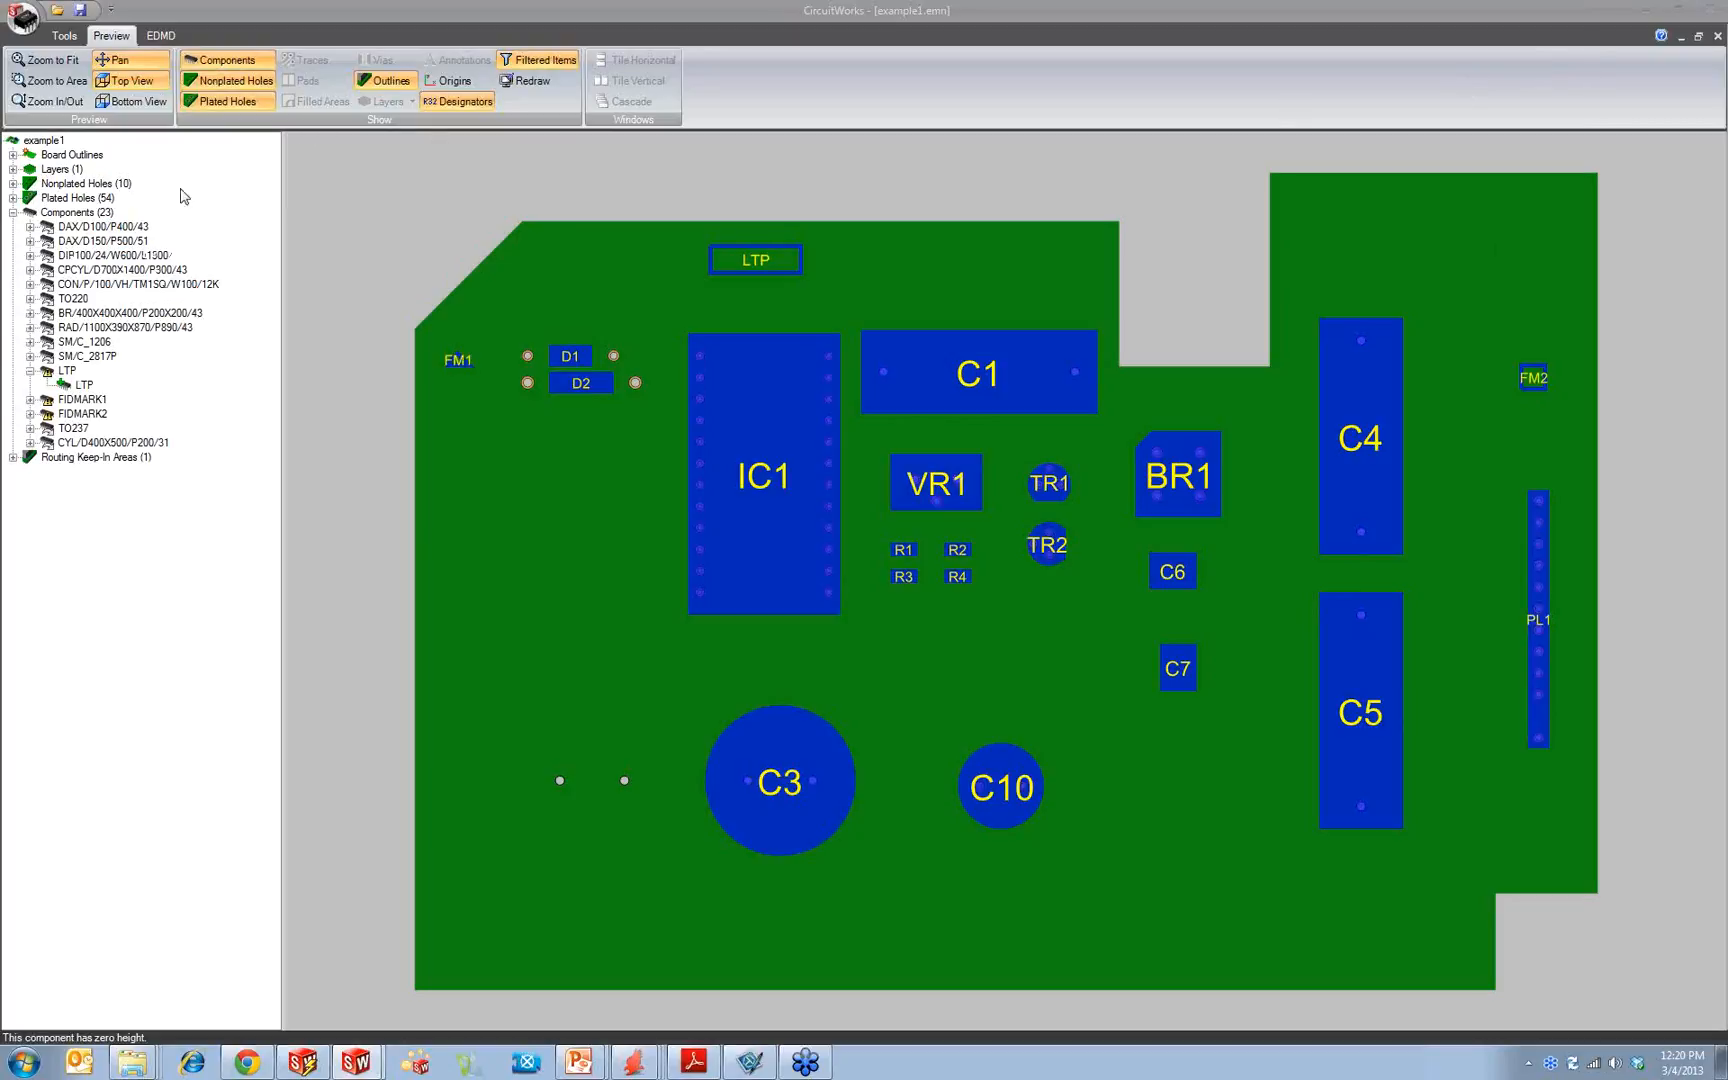
right_click(67, 372)
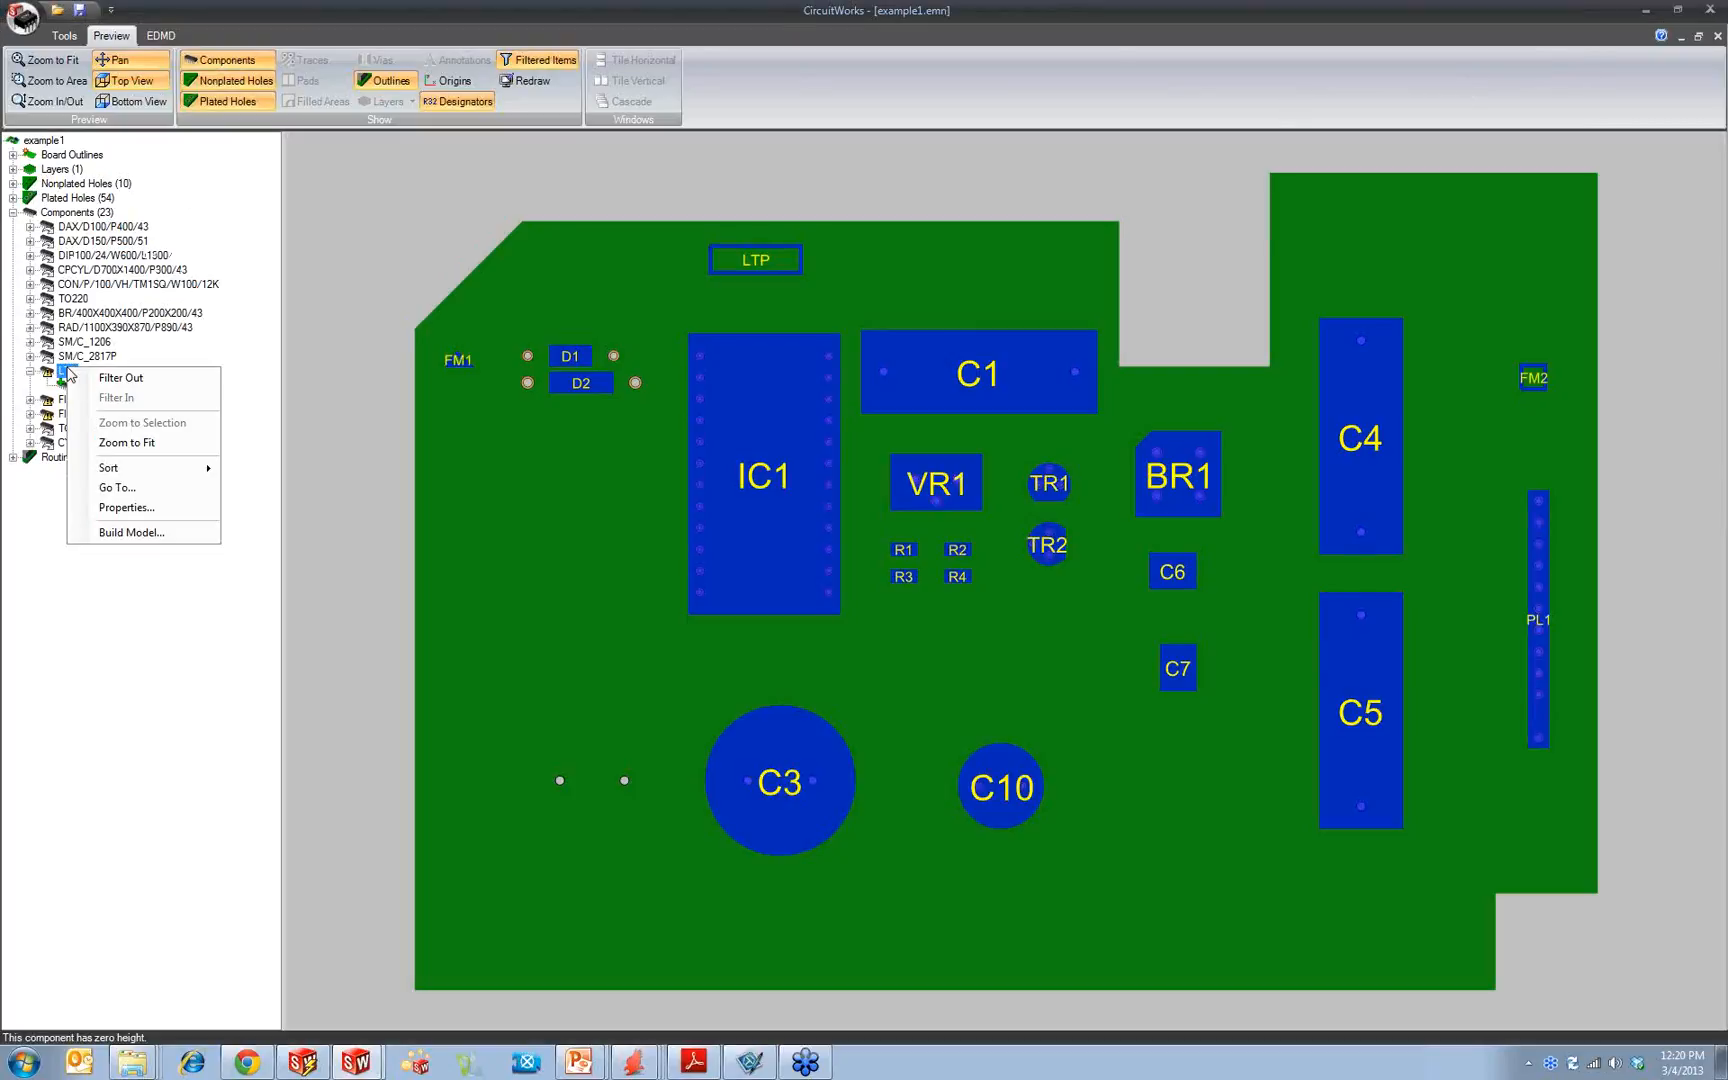
click(126, 507)
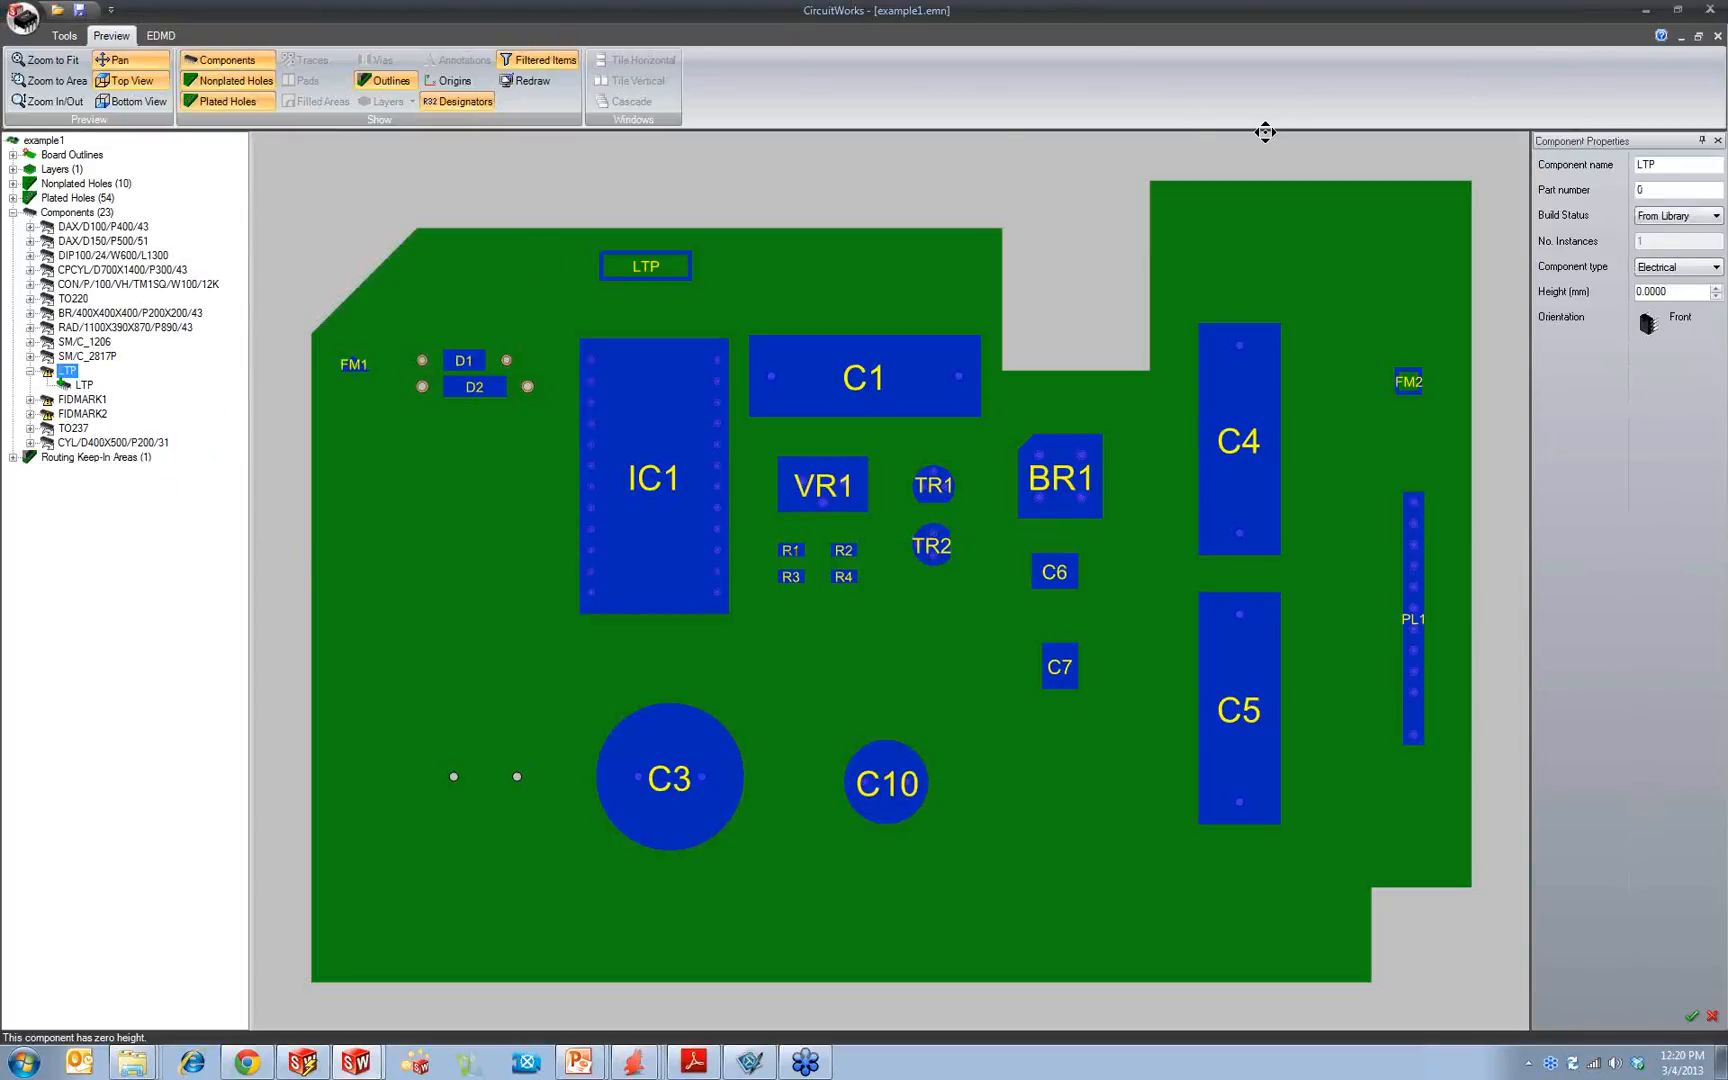
drag(1685, 293, 1473, 292)
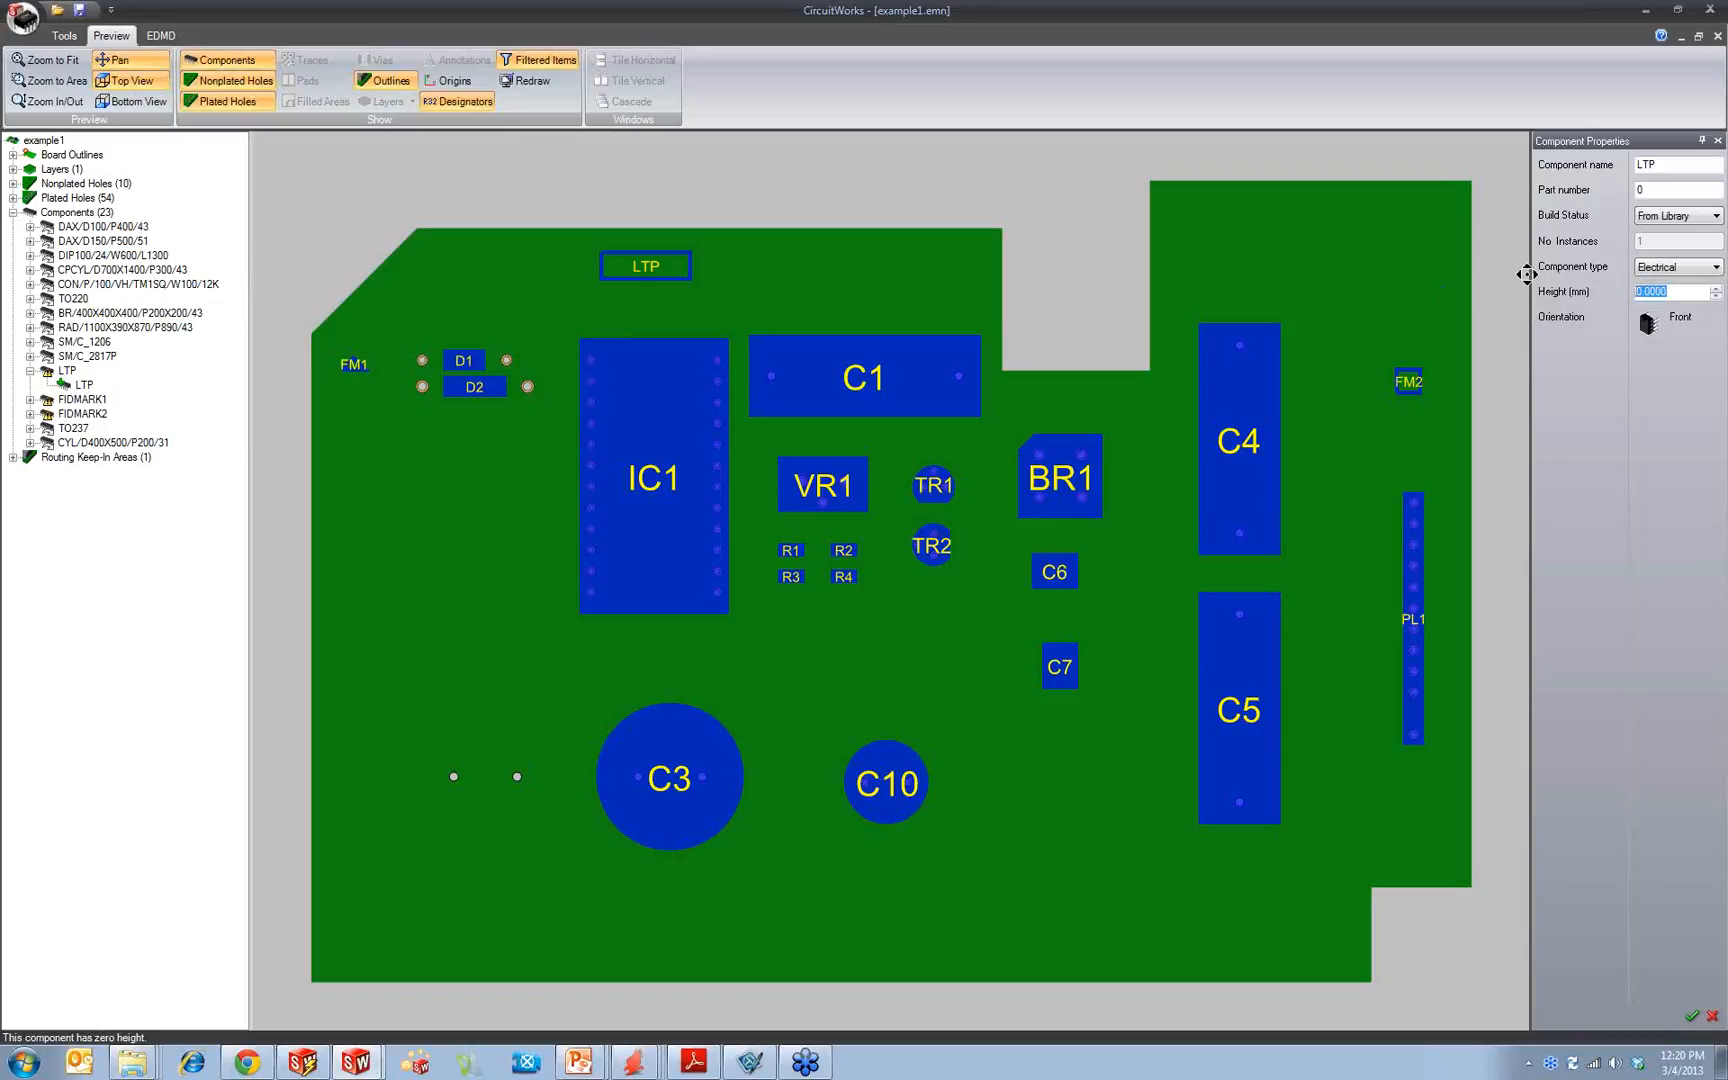
text(5)
click(1695, 192)
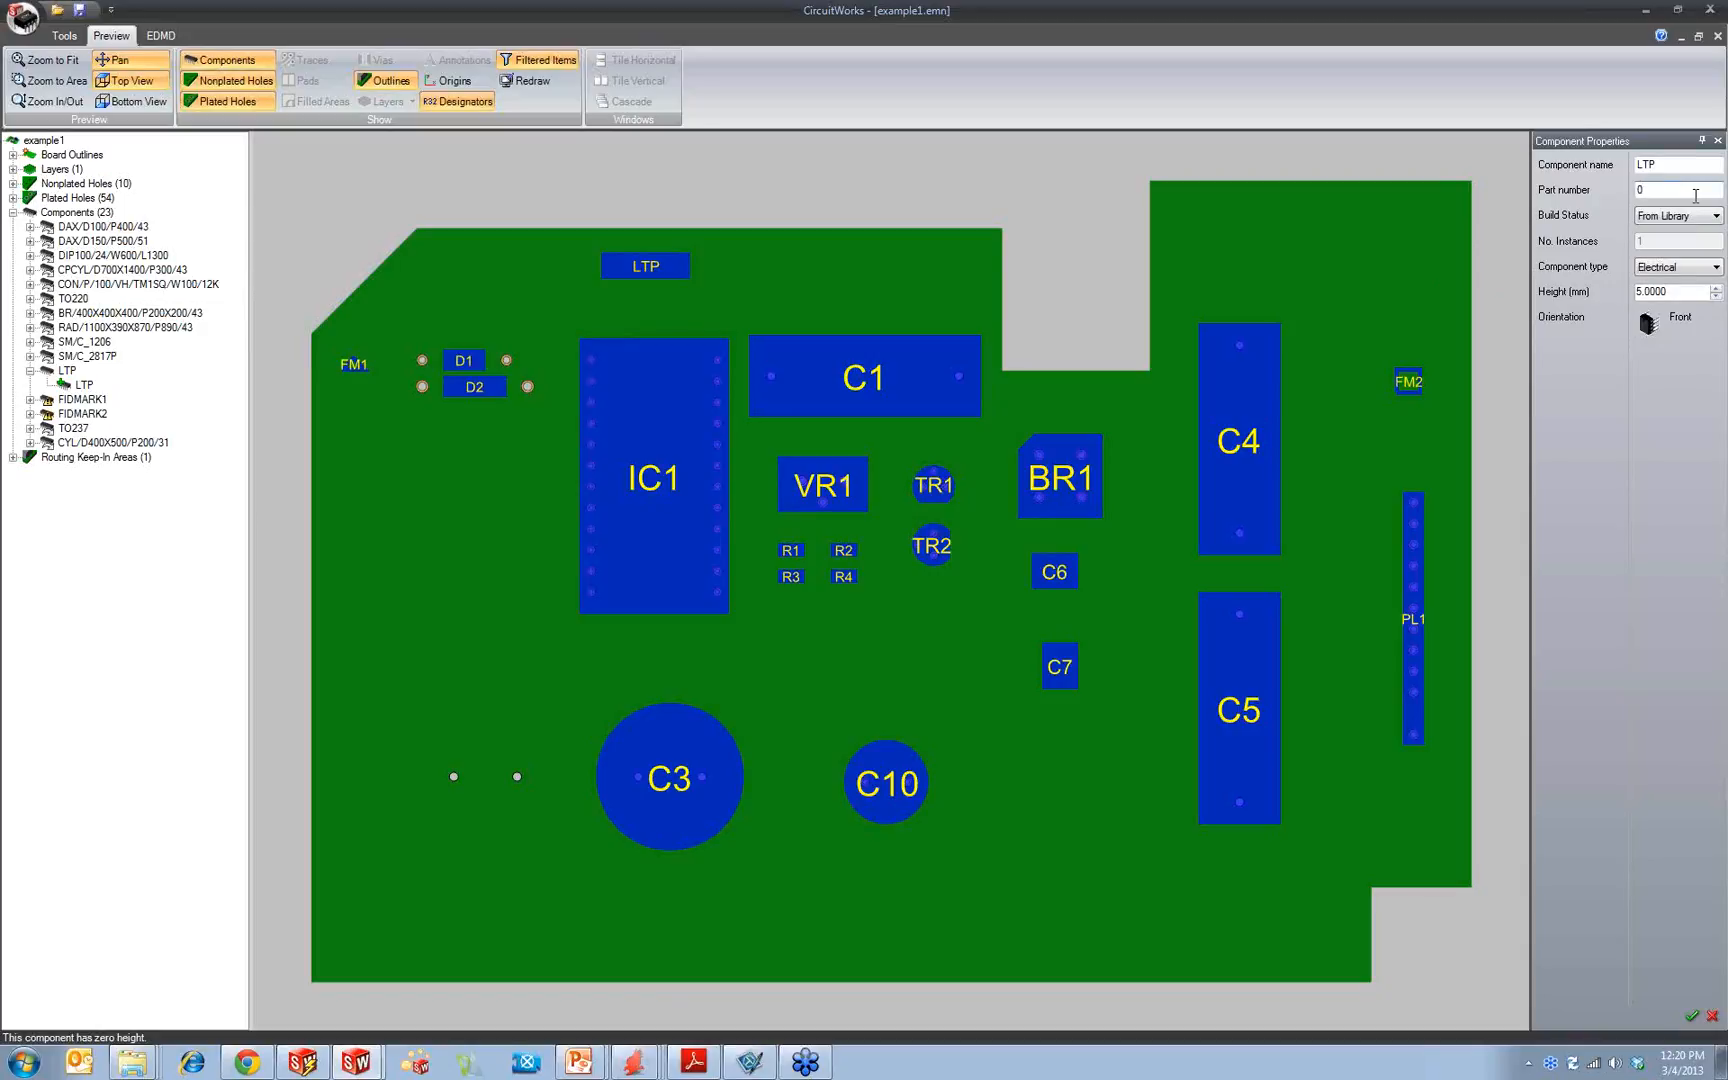
Step: Expand the FIDMARK1 component and set its height to 10 mm
click(30, 399)
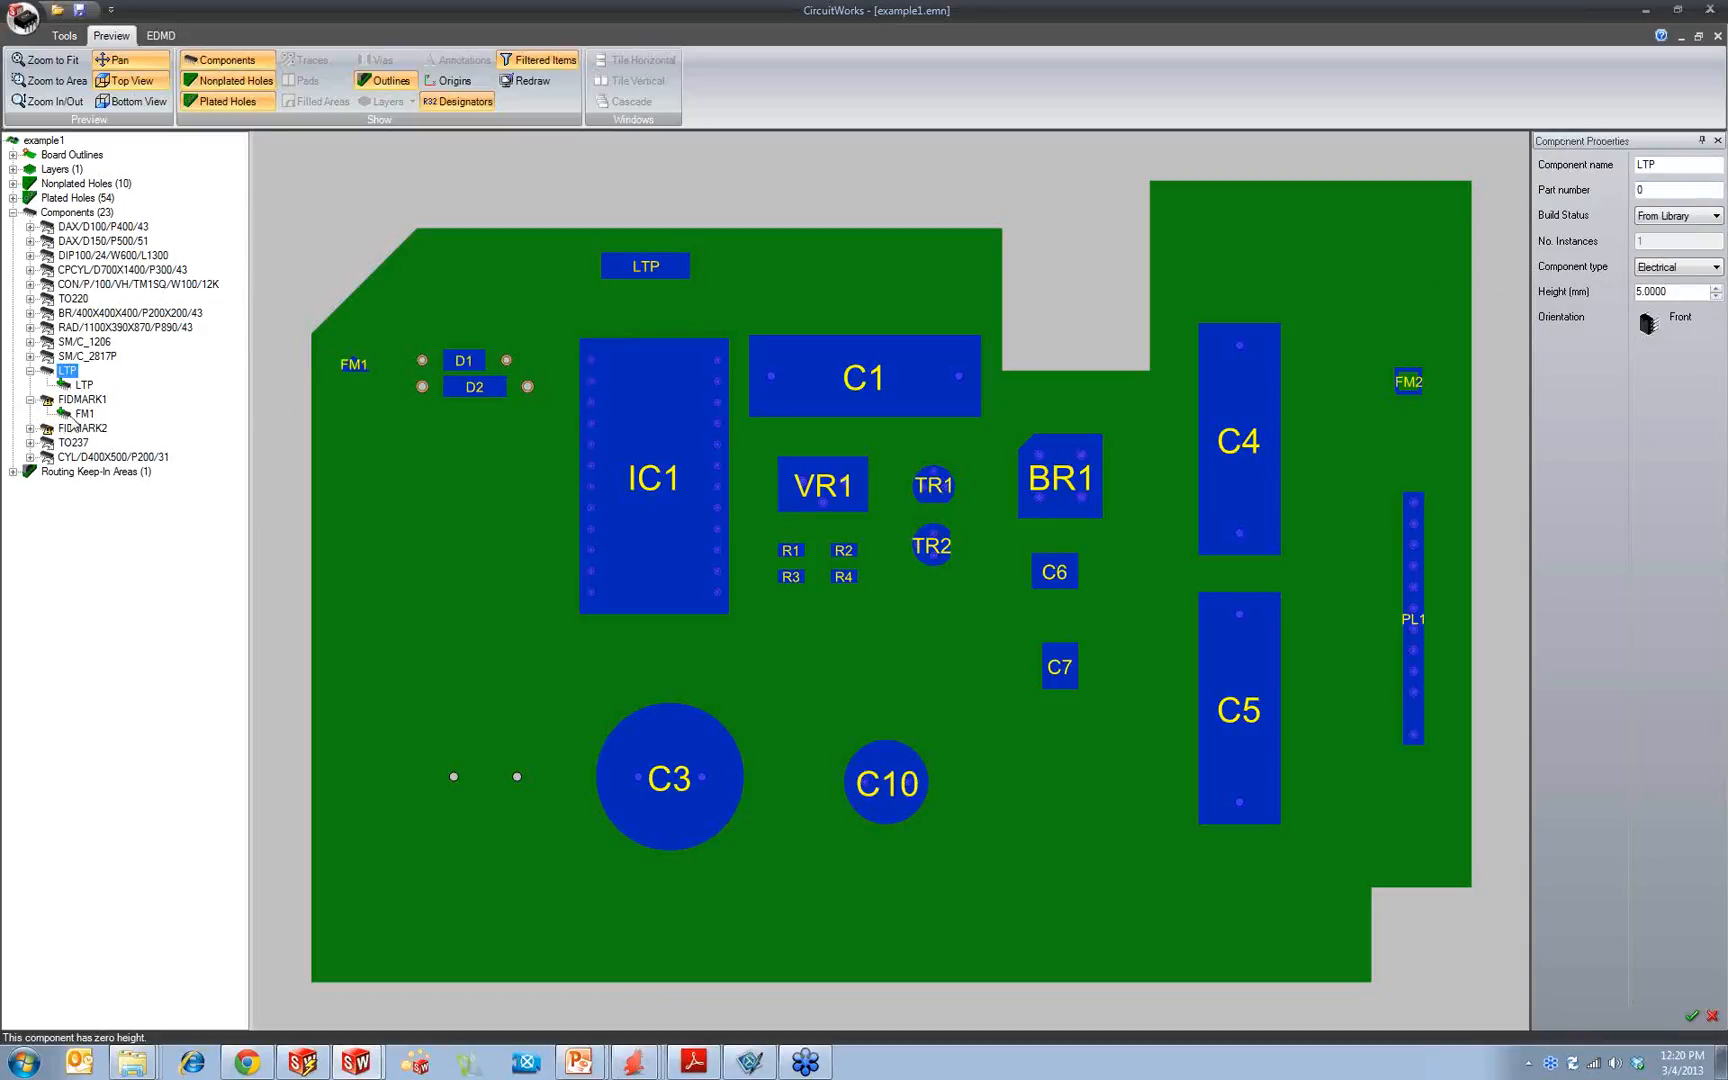
click(82, 399)
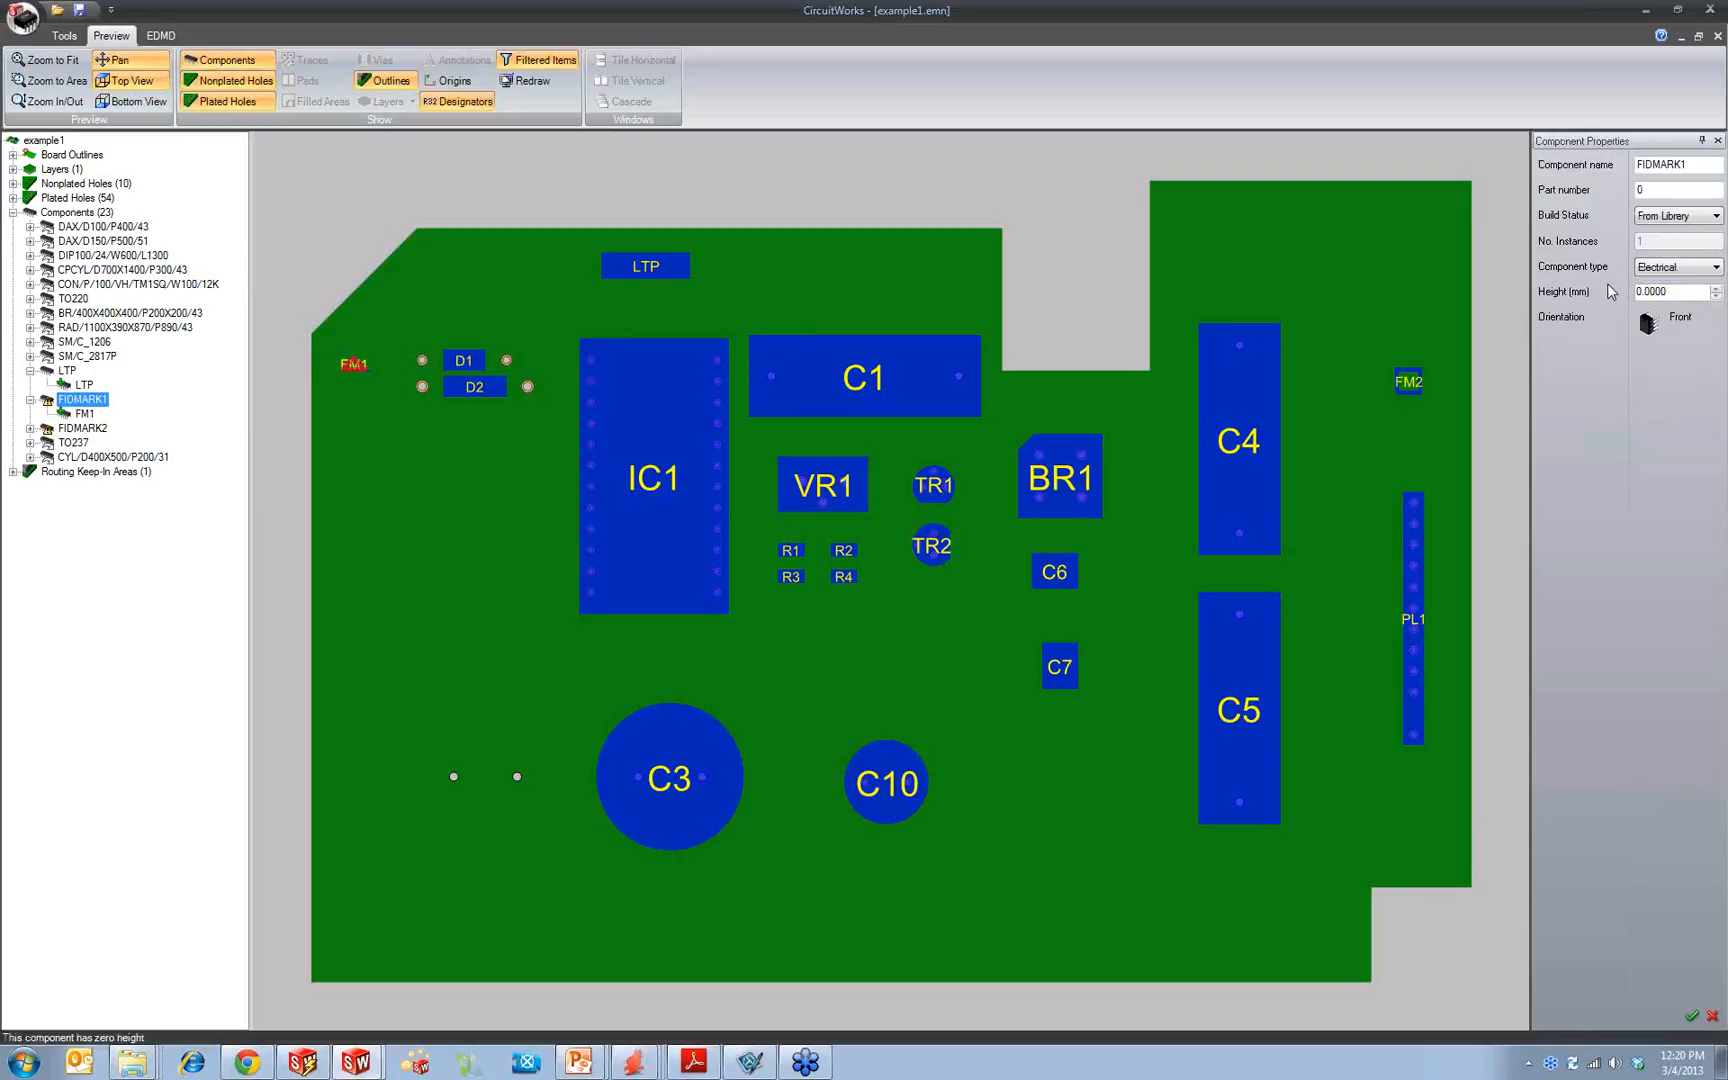
drag(1691, 295, 1549, 296)
text(10)
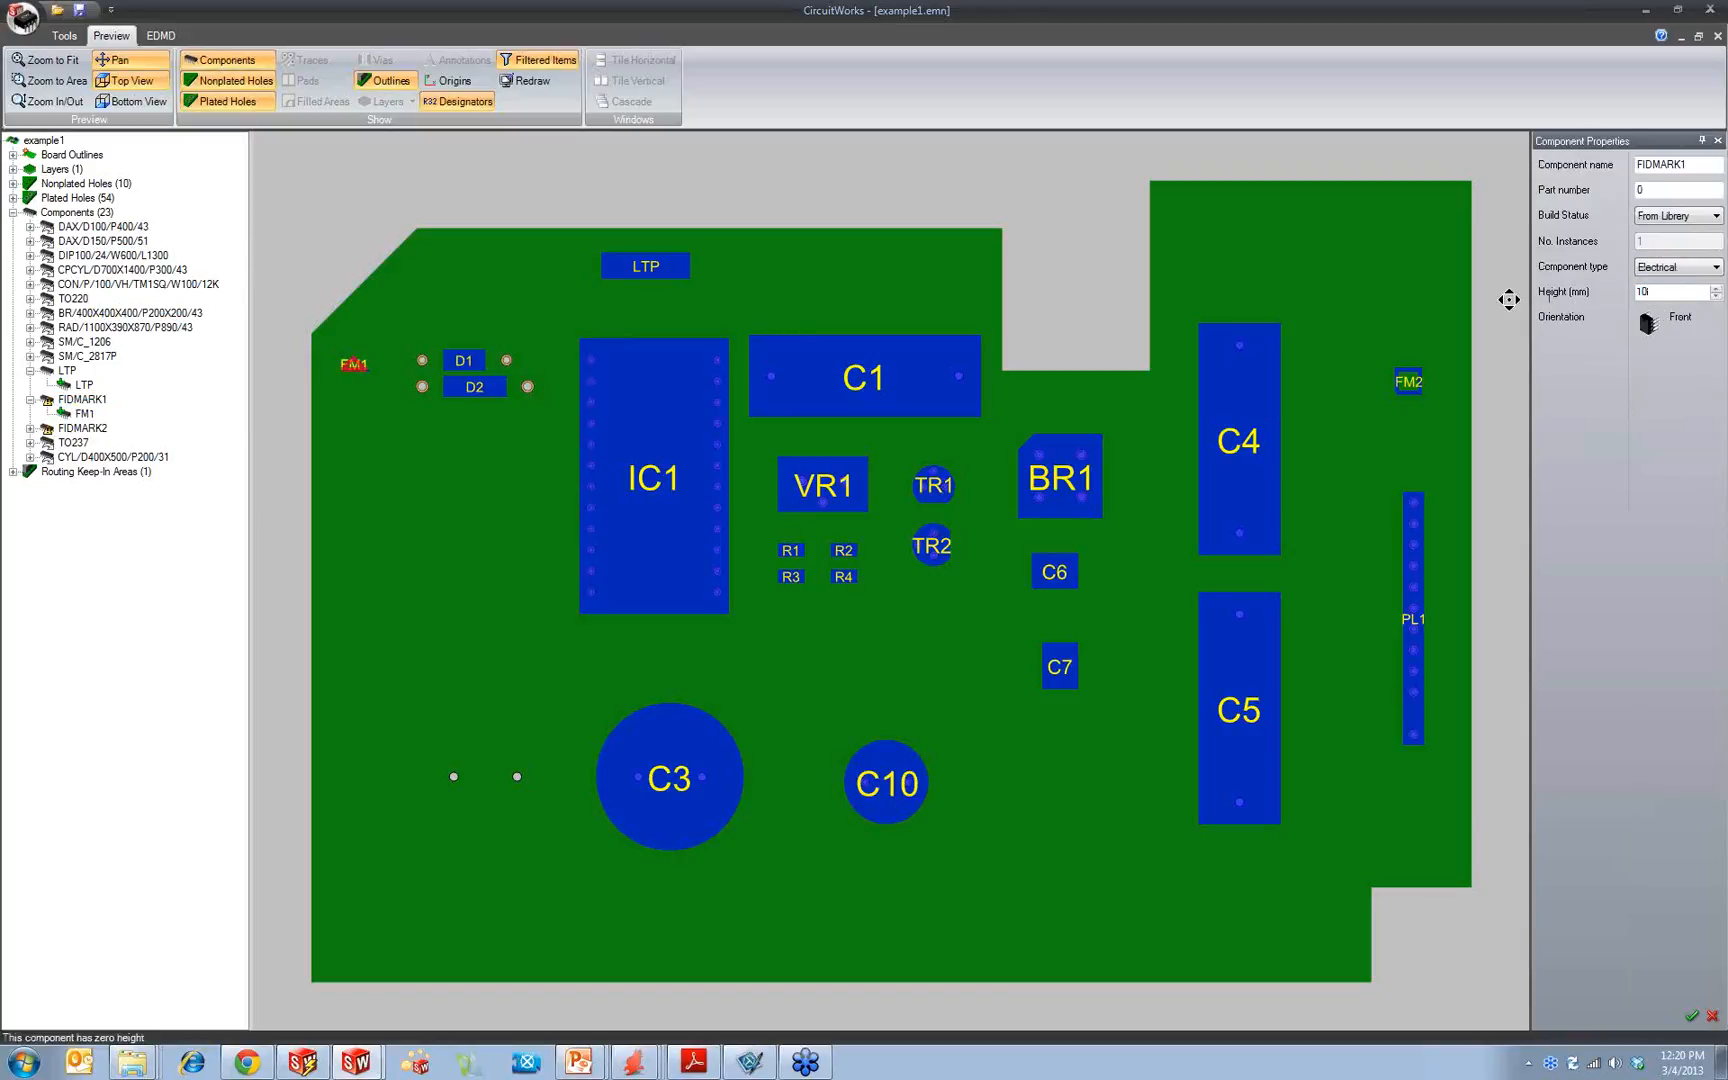
key(Return)
Step: Set the FIDMARK2 component's height to 2 mm and collapse the LTP, FIDMARK1 and FIDMARK2 entries in the tree
text(2)
click(82, 428)
click(30, 428)
click(80, 442)
click(82, 428)
click(1670, 292)
text(2)
click(1665, 191)
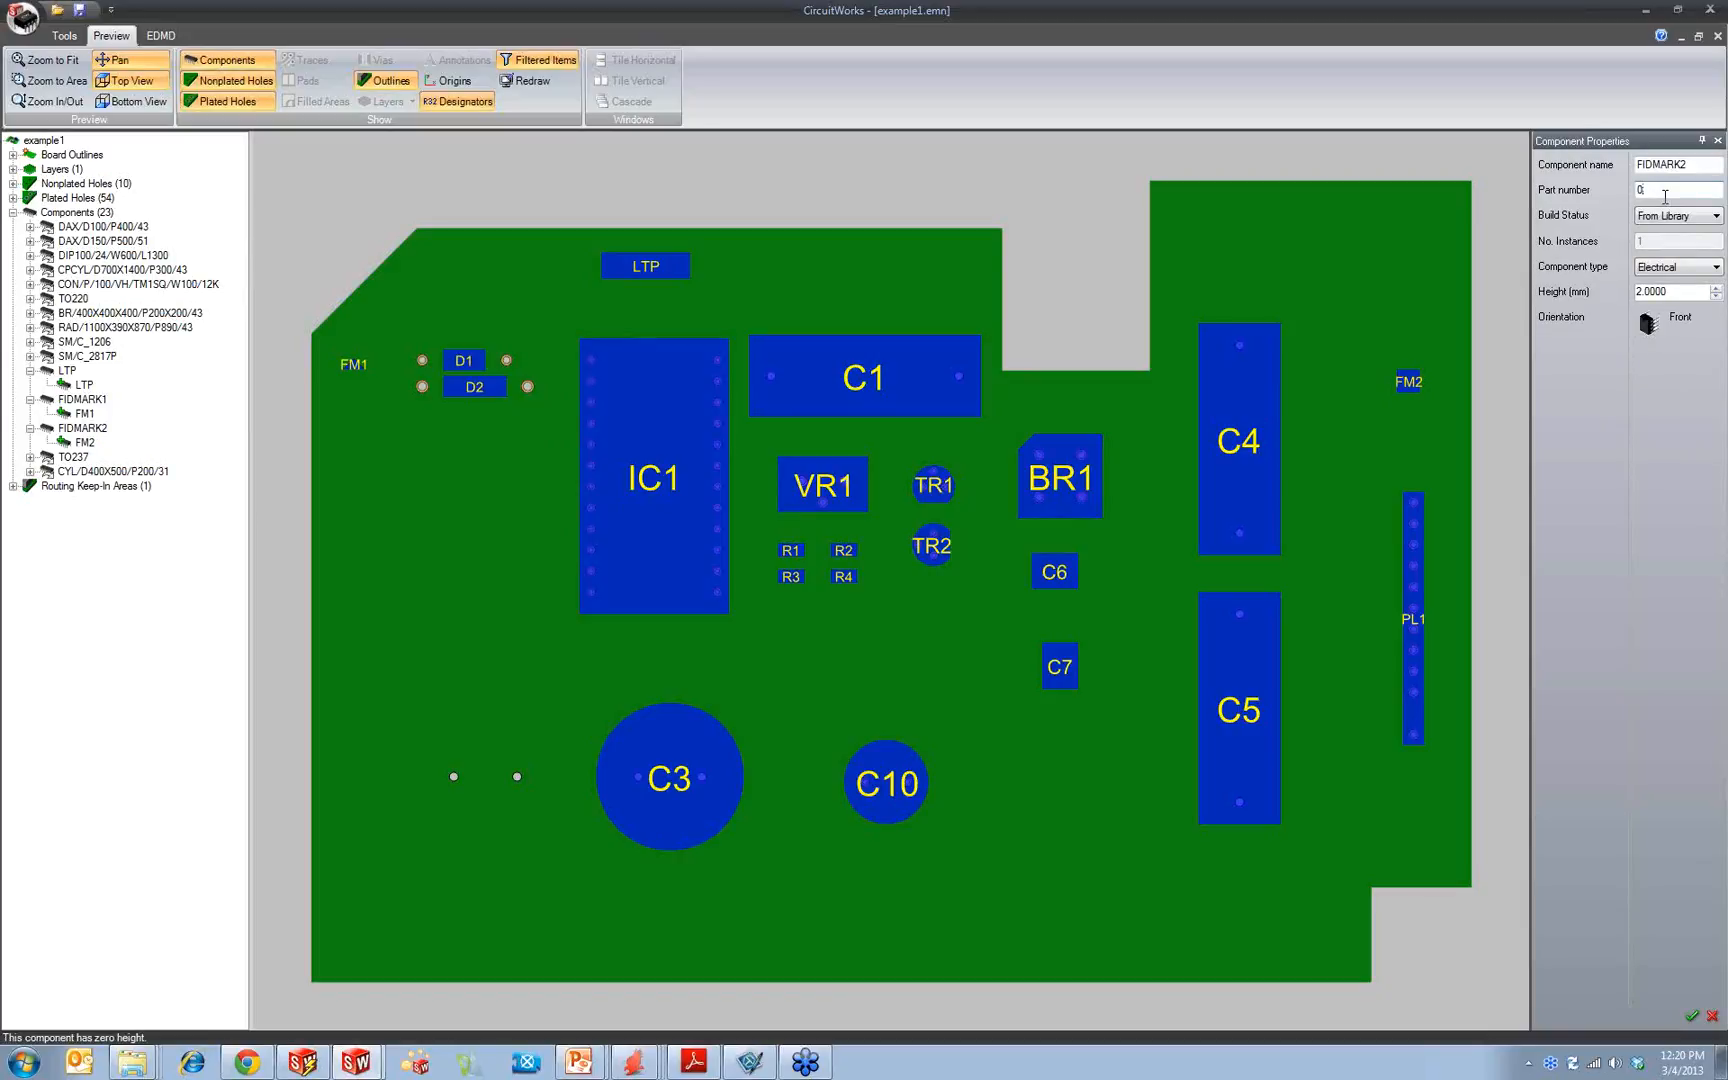
click(30, 370)
click(30, 385)
click(30, 399)
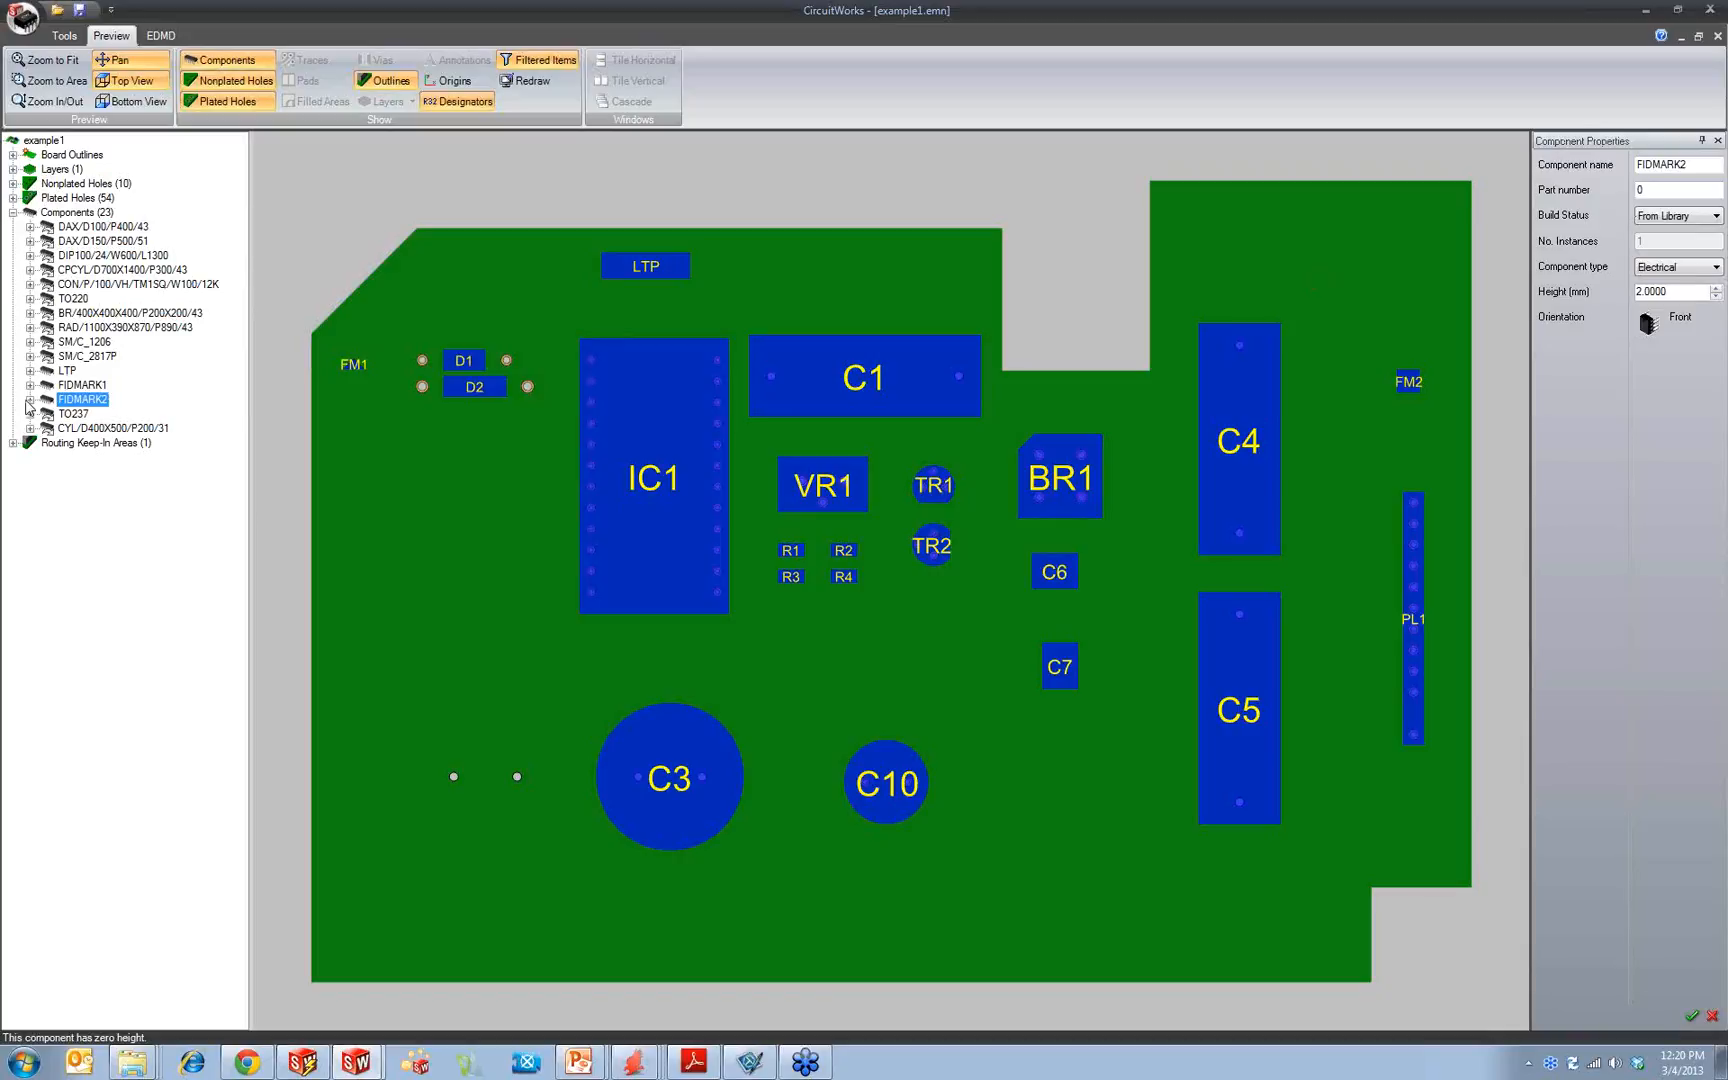
Step: Save the edited board as a new IDF 2.0 file named example1withzheight.emn in the idf 2.0 folder
click(22, 17)
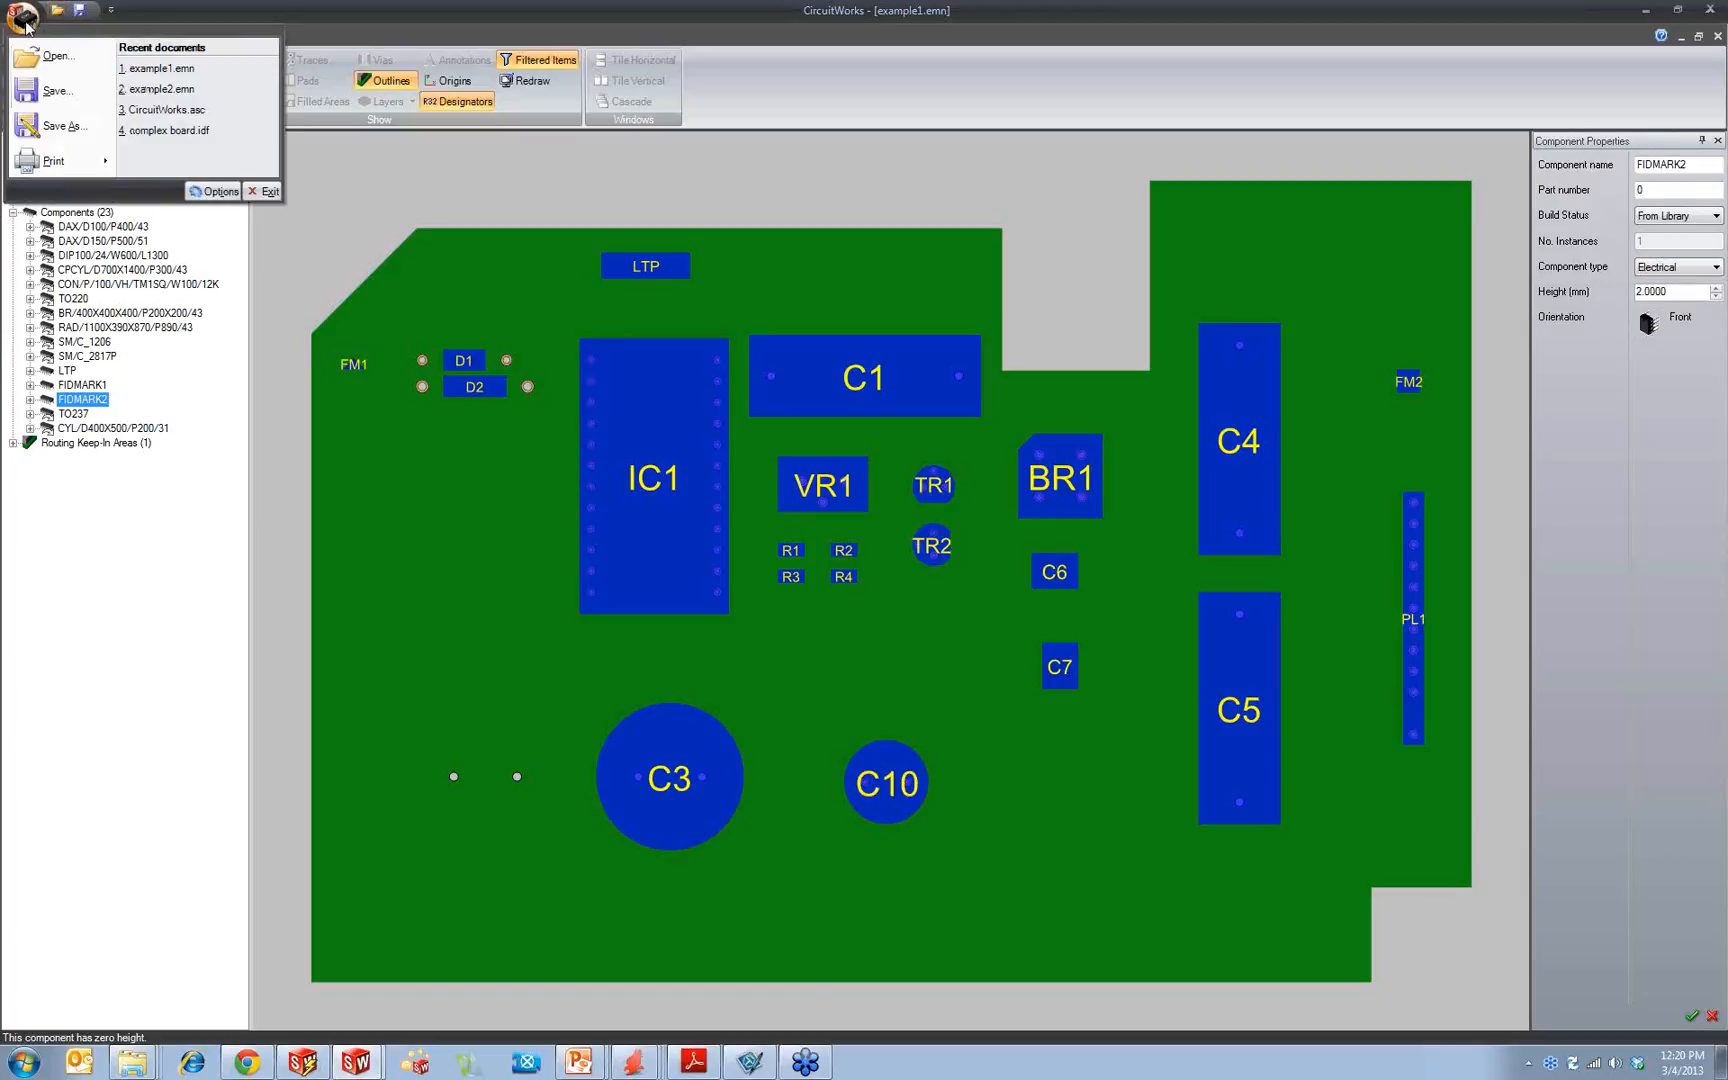
click(60, 126)
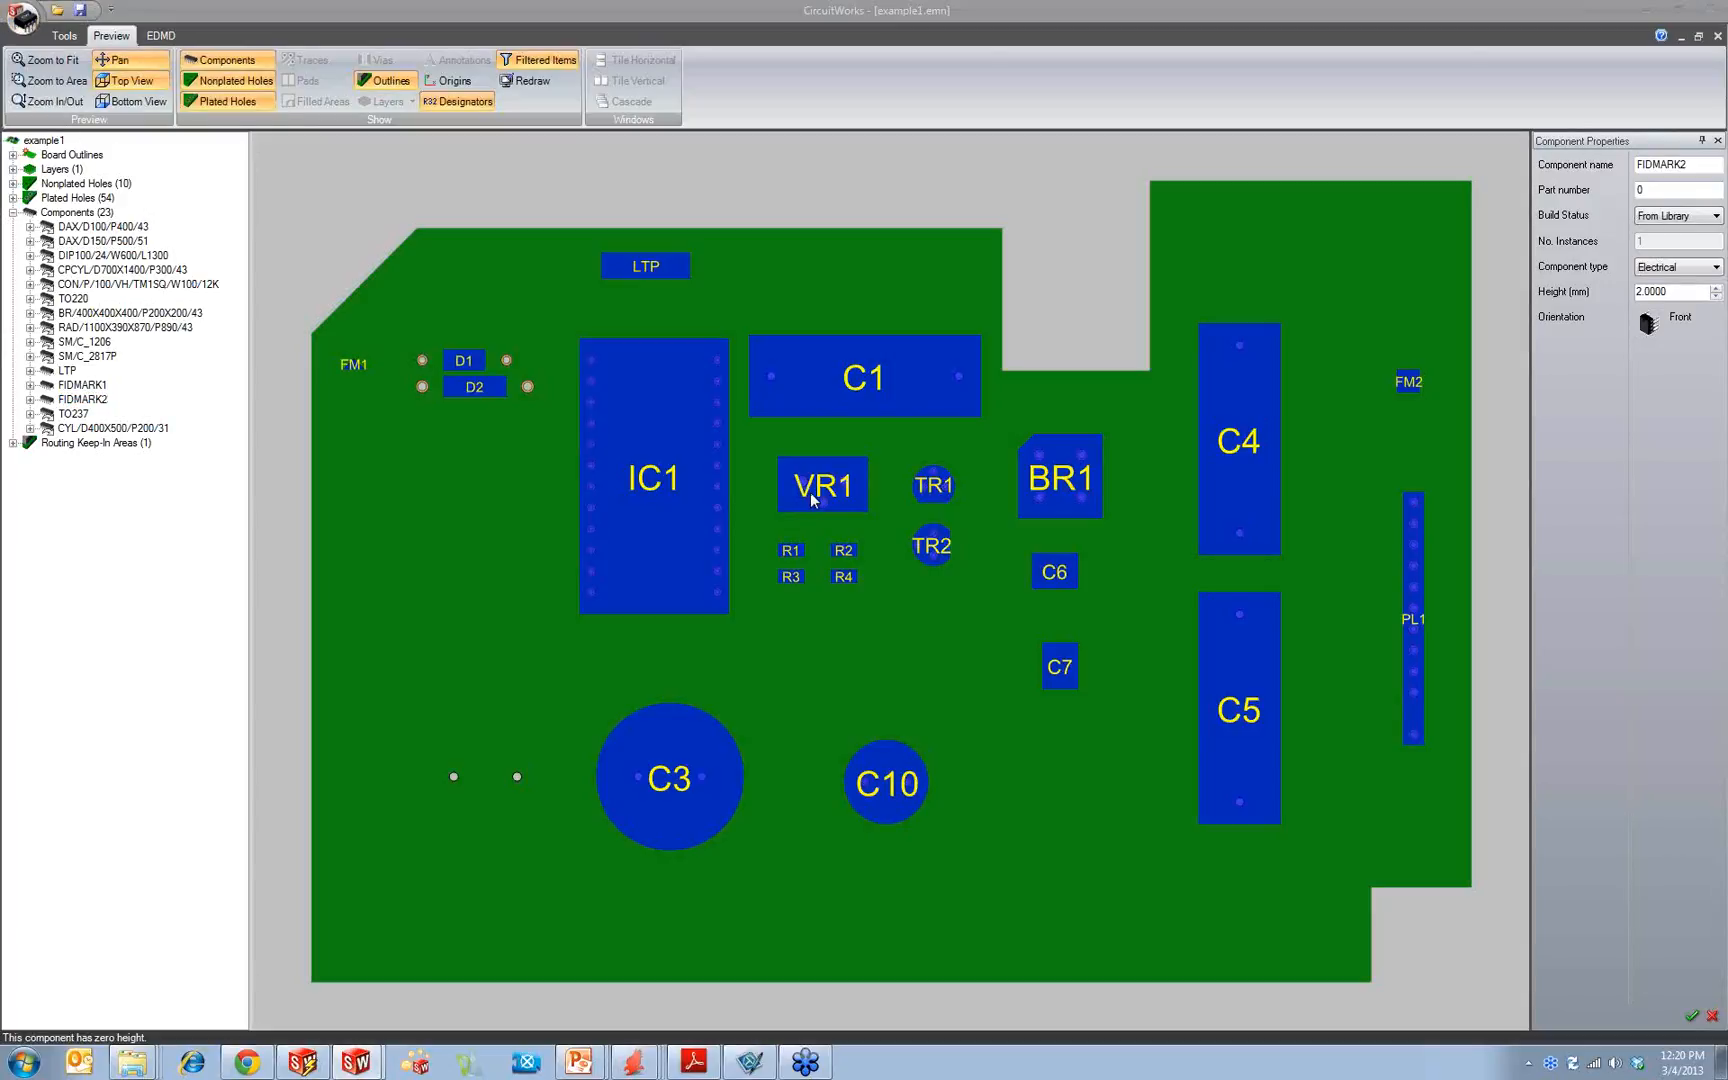
click(748, 877)
text(with)
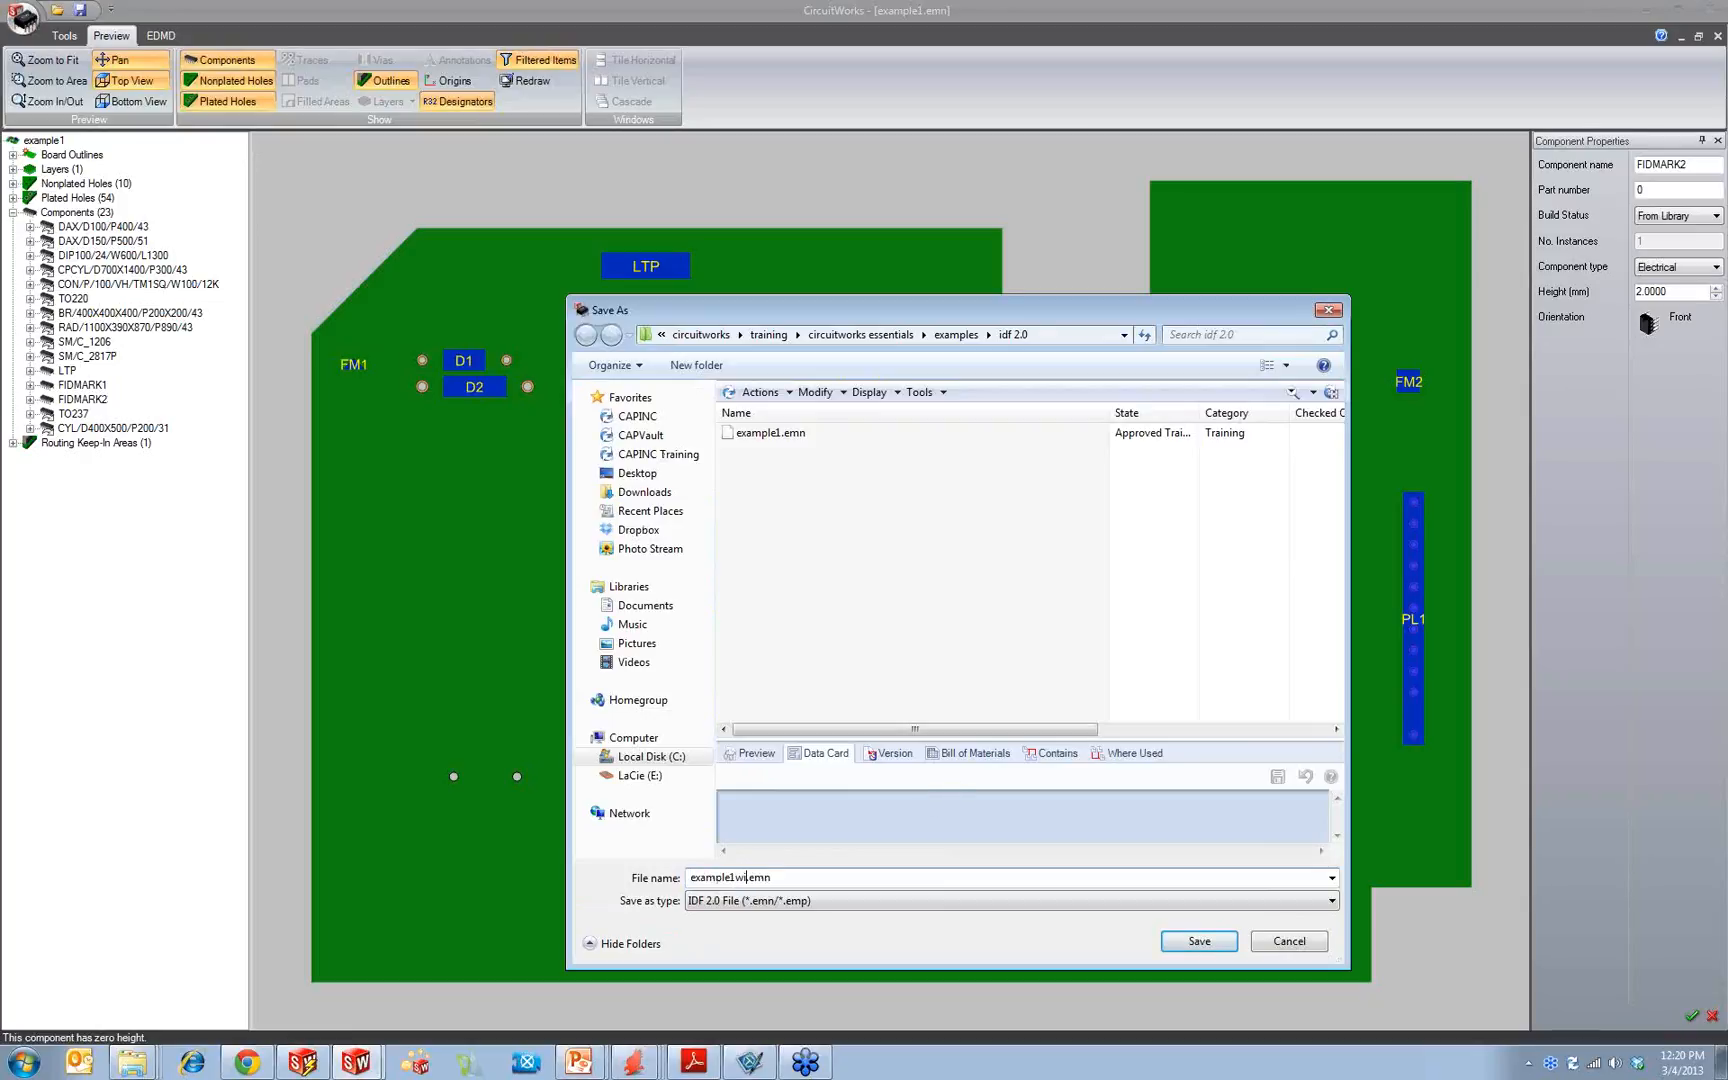
text(zheight)
click(1190, 940)
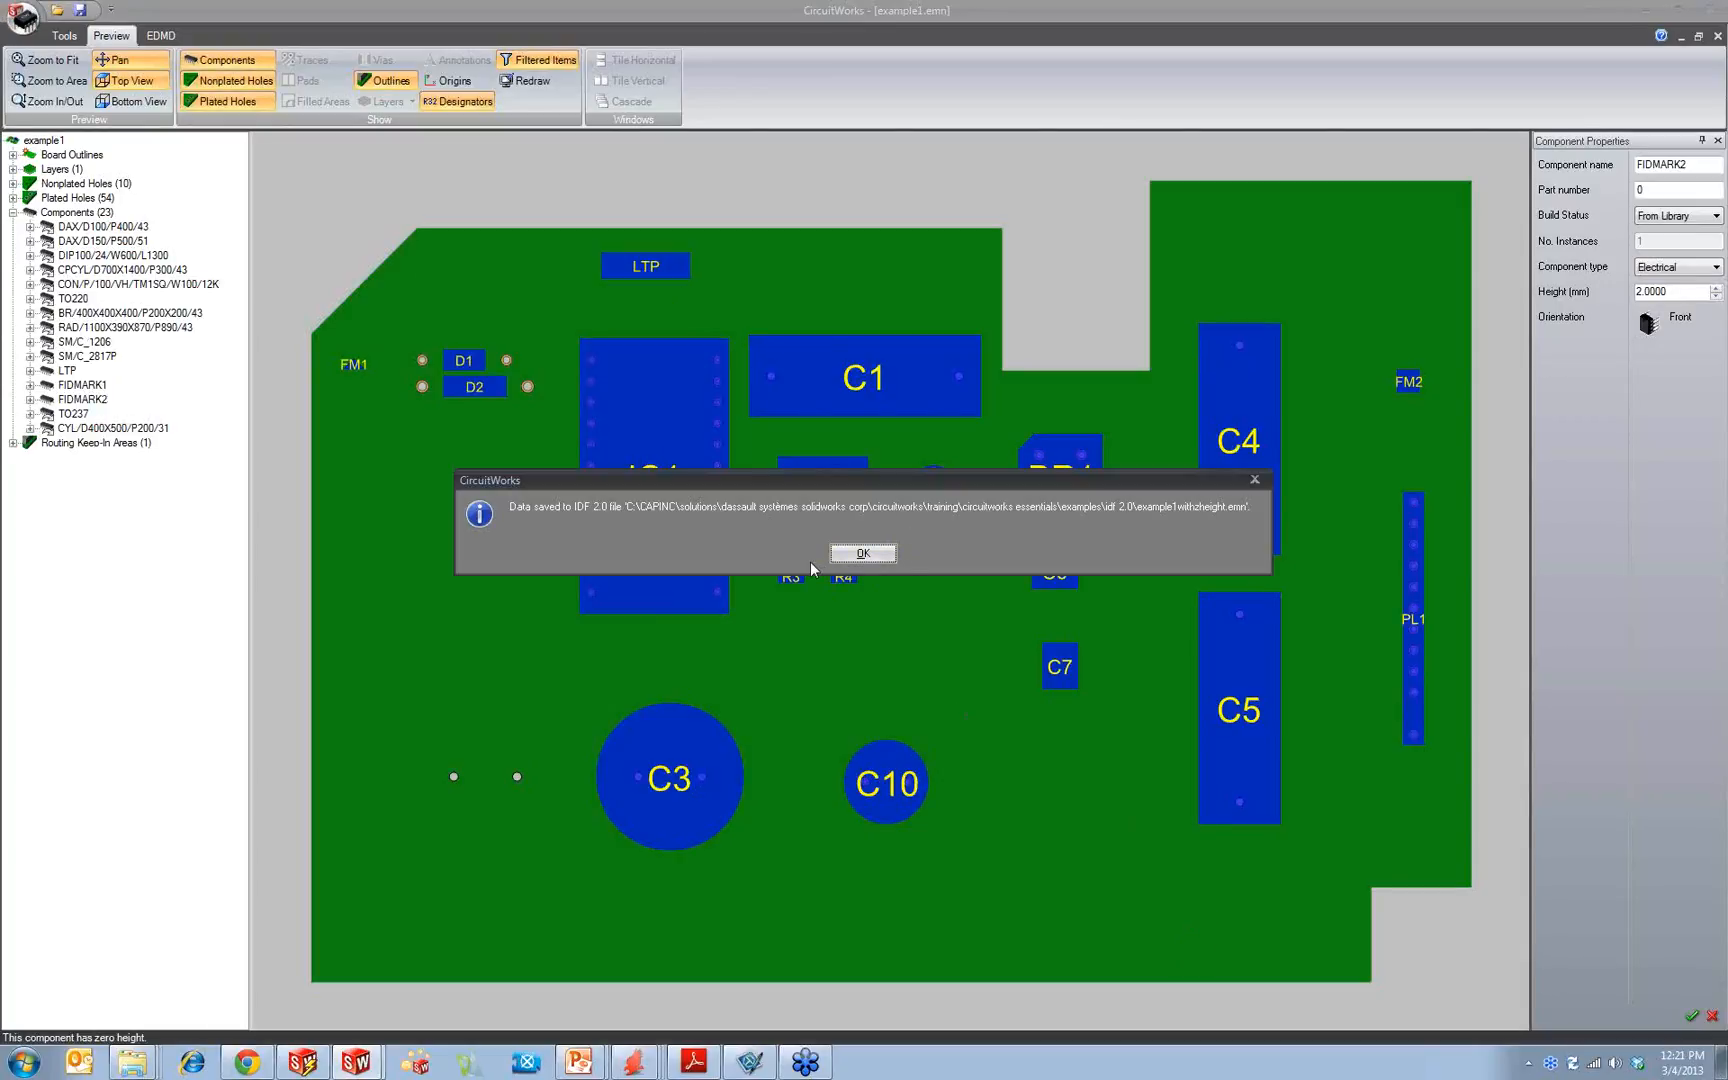
click(863, 553)
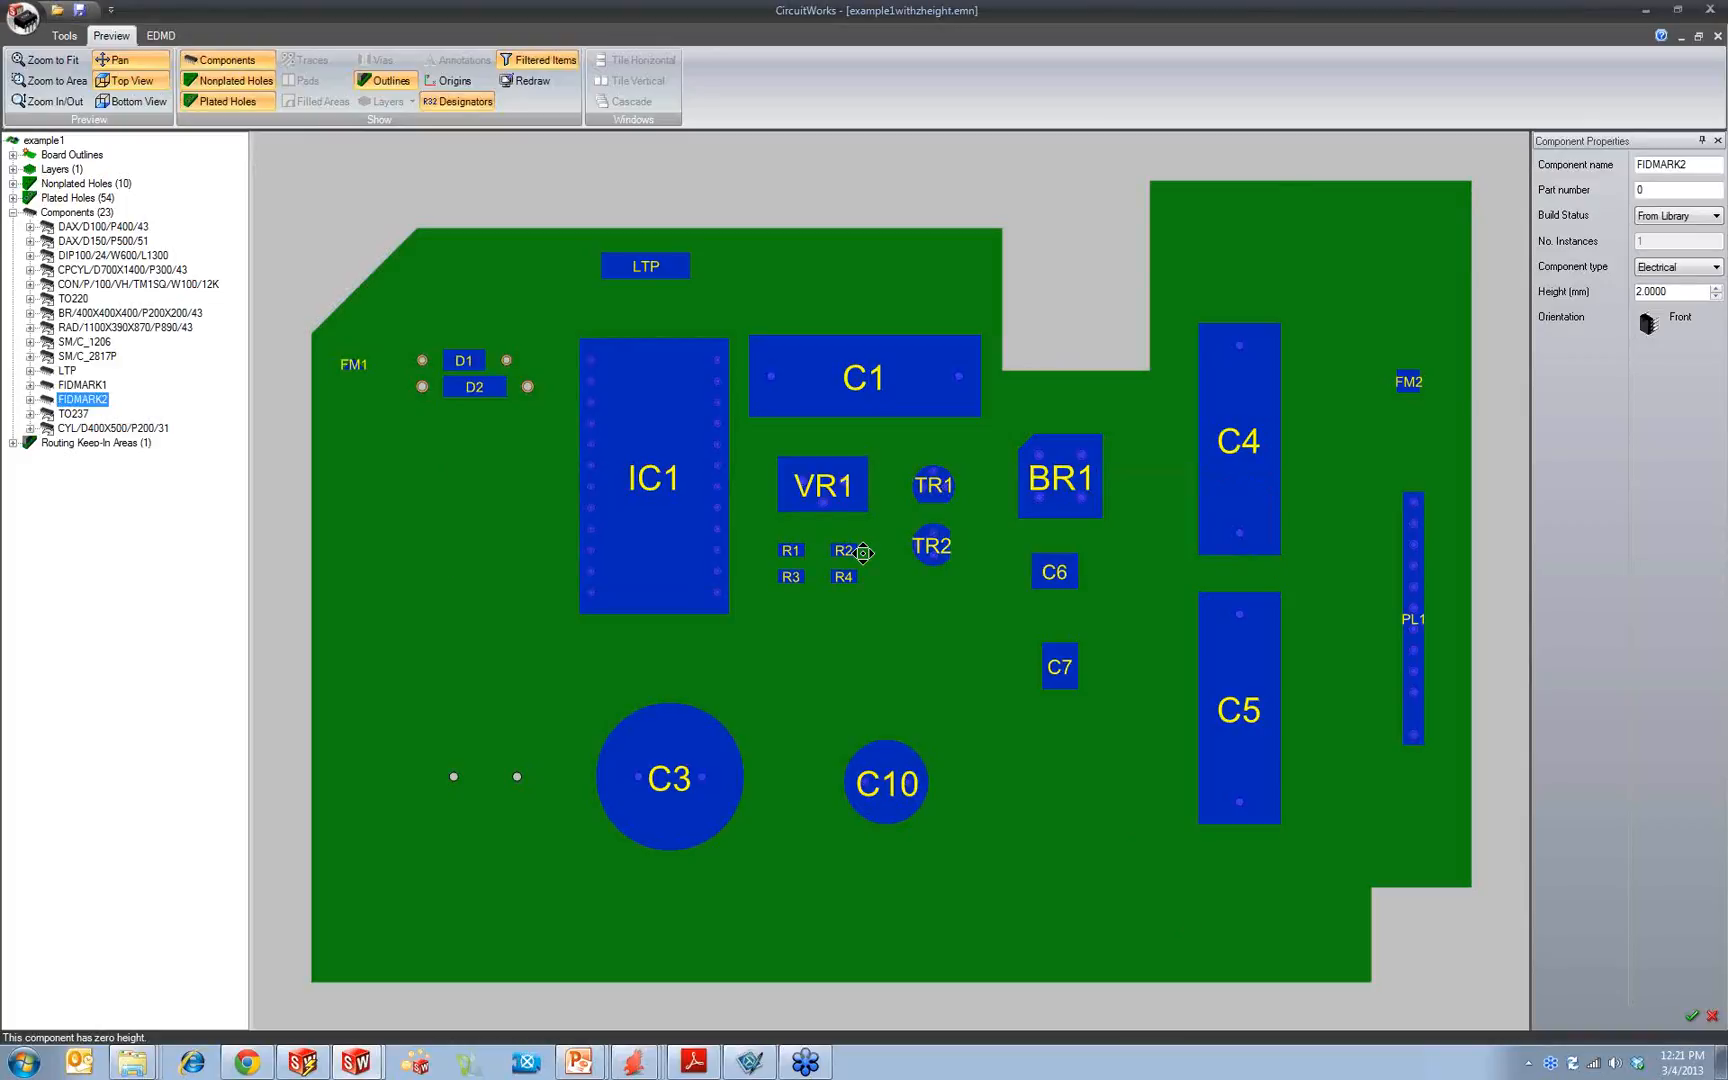
Step: Switch to the PowerPoint slide show and advance to slide #9 on filtering capabilities
click(579, 1062)
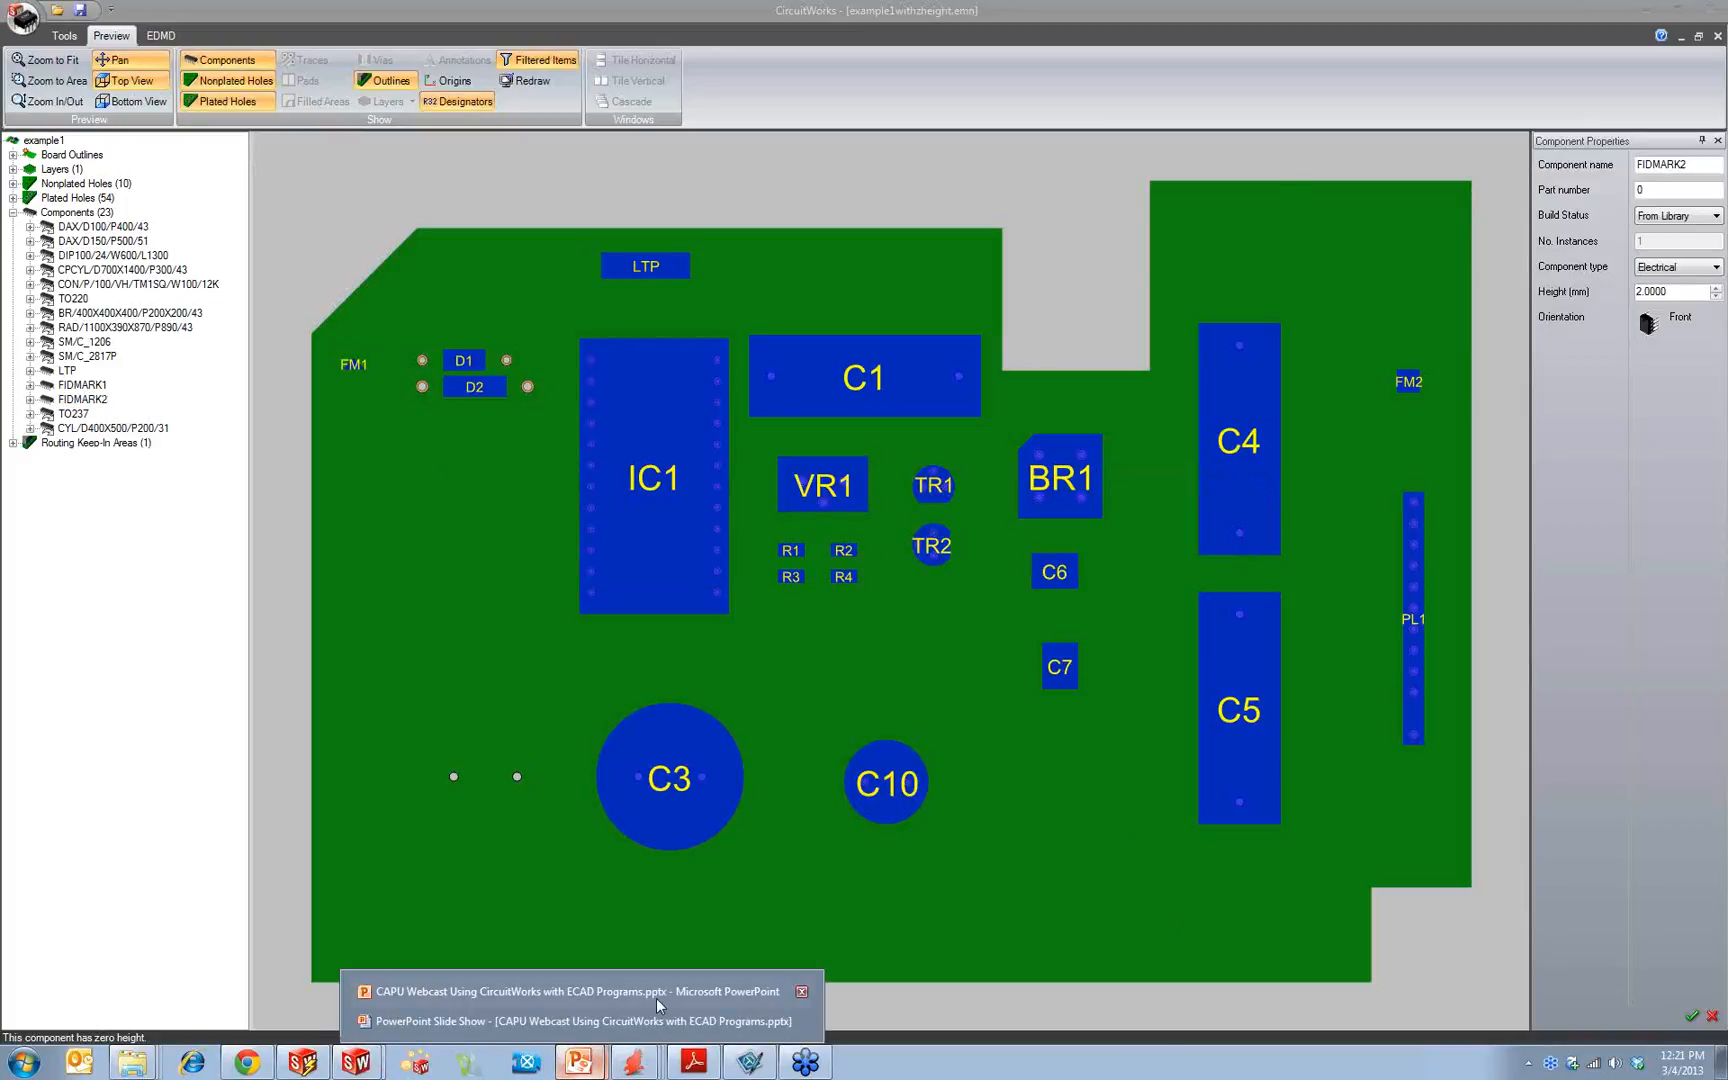
click(660, 1021)
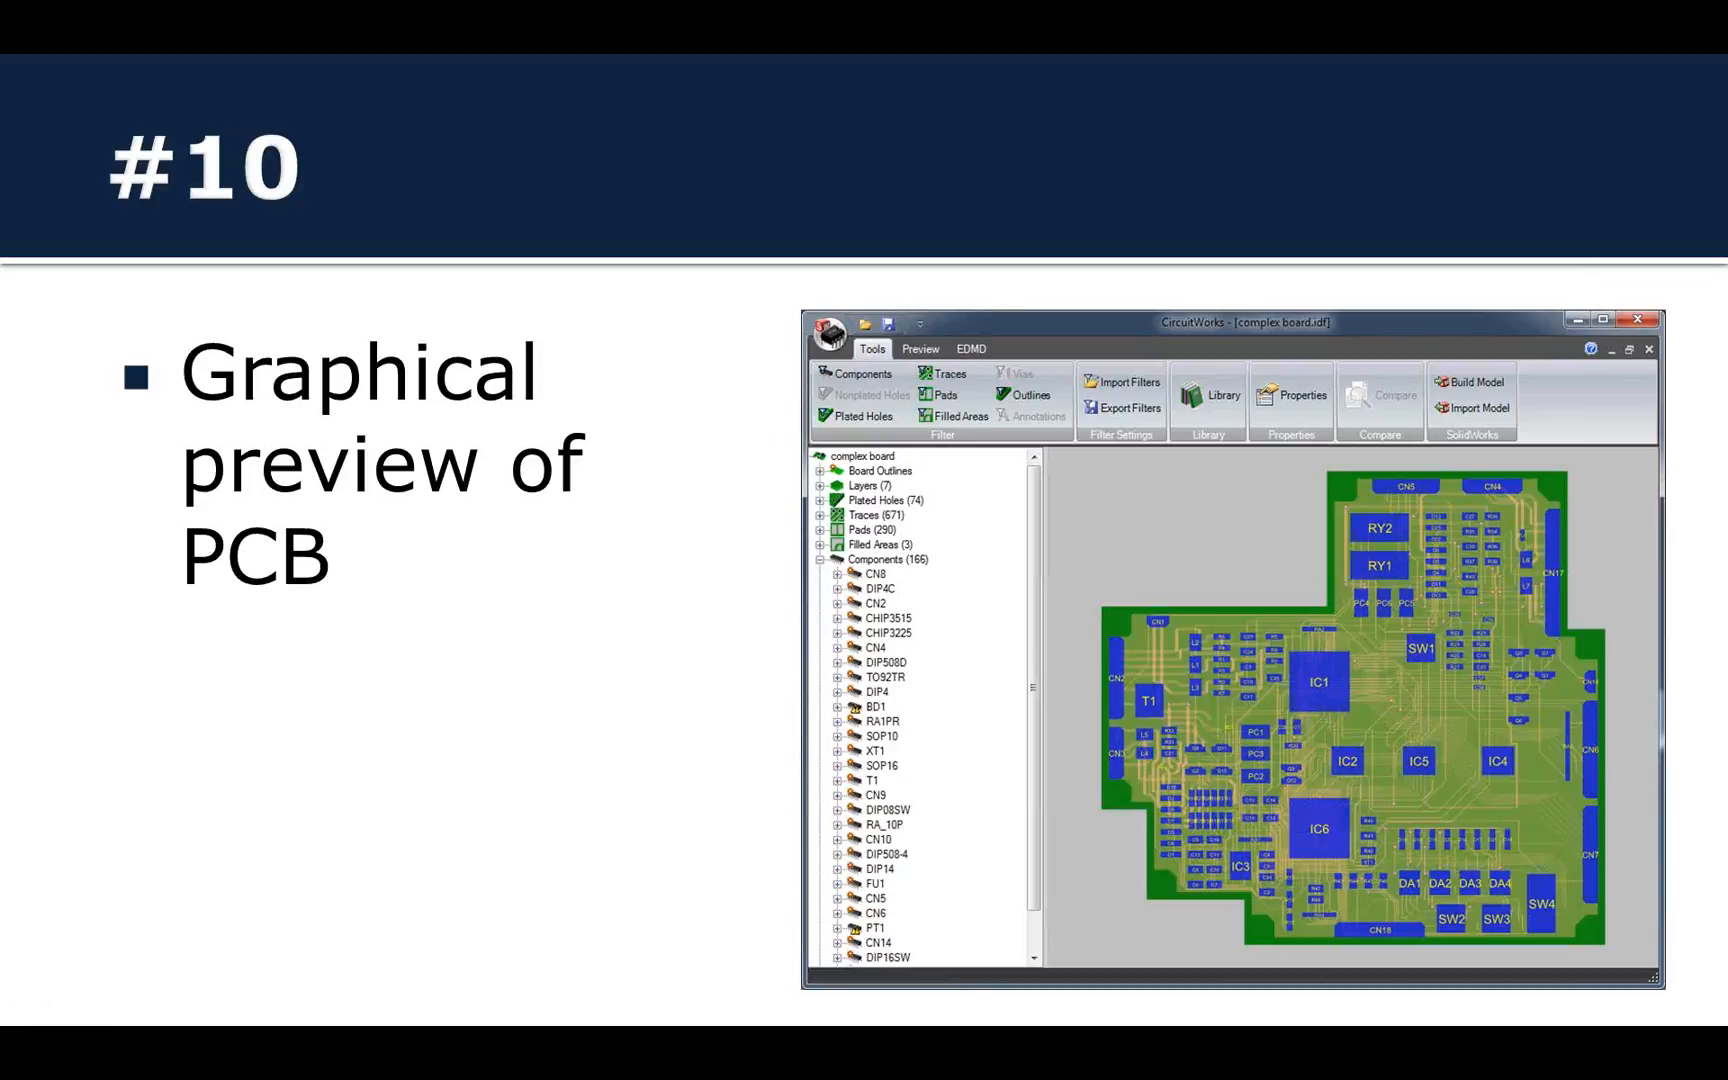
key(Right)
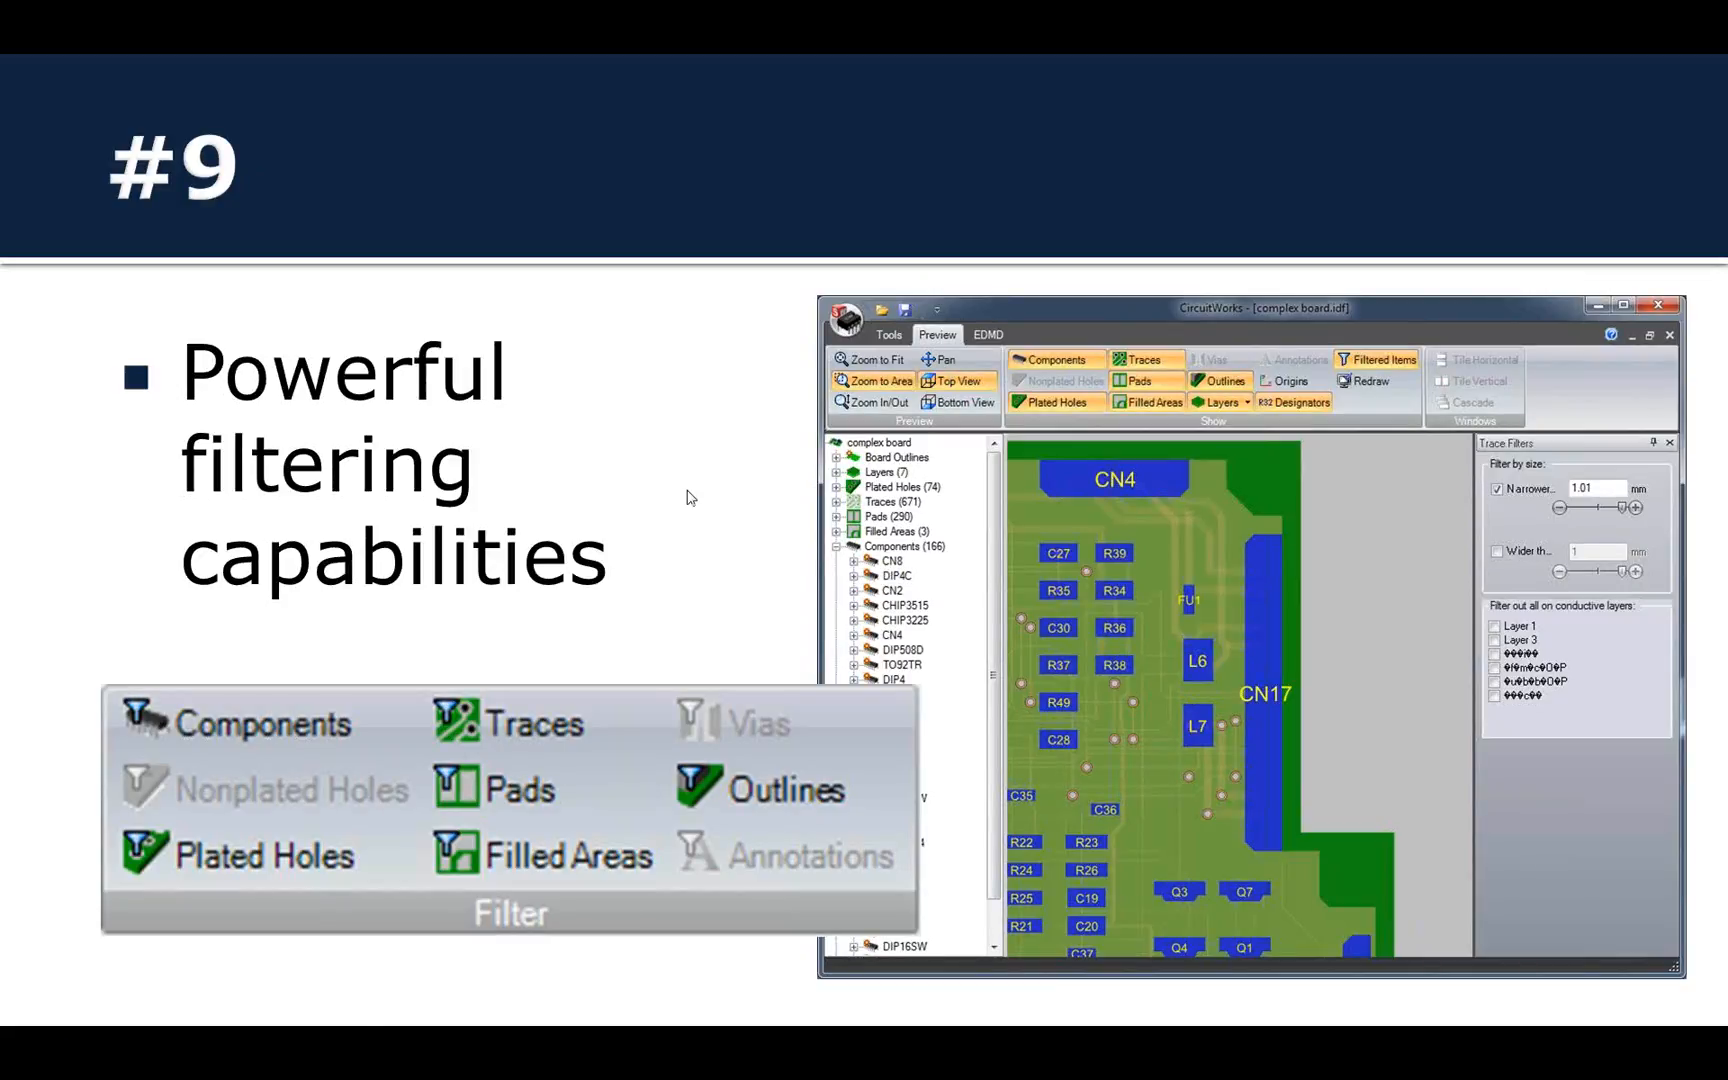
Step: Switch back to CircuitWorks and close the example1withzheight.emn board
key(super)
click(355, 1065)
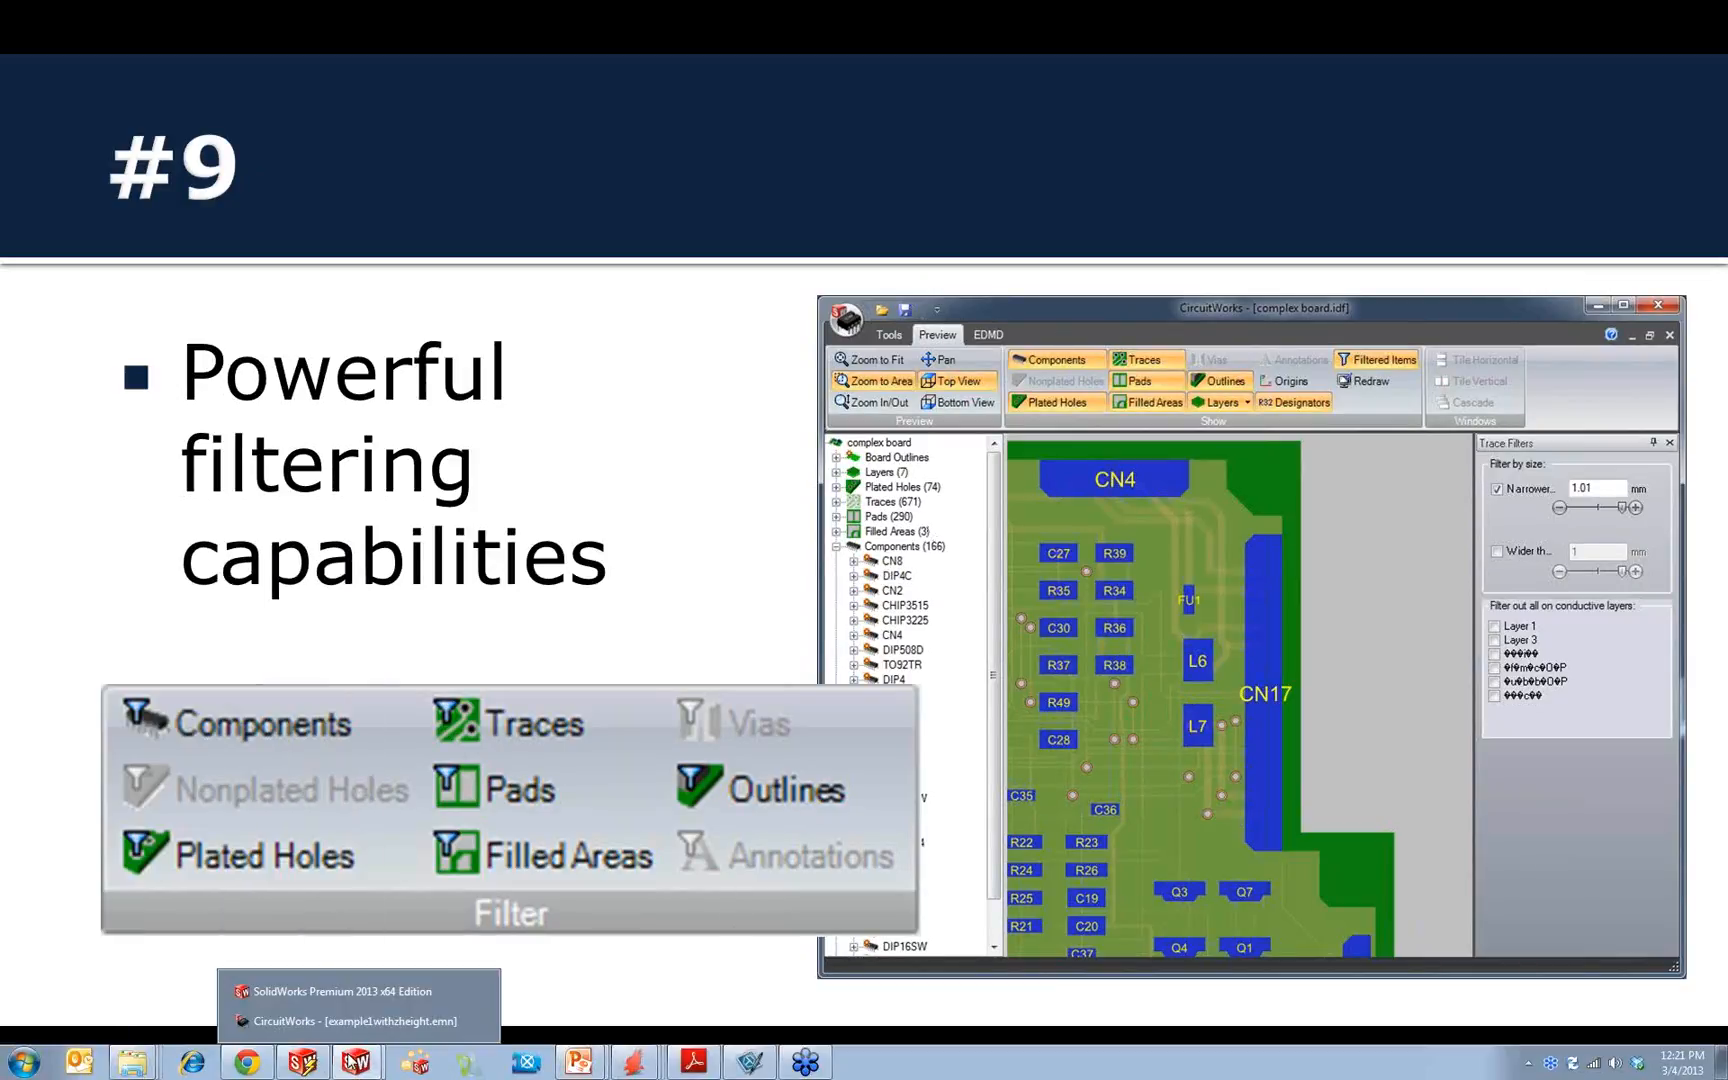
click(360, 1018)
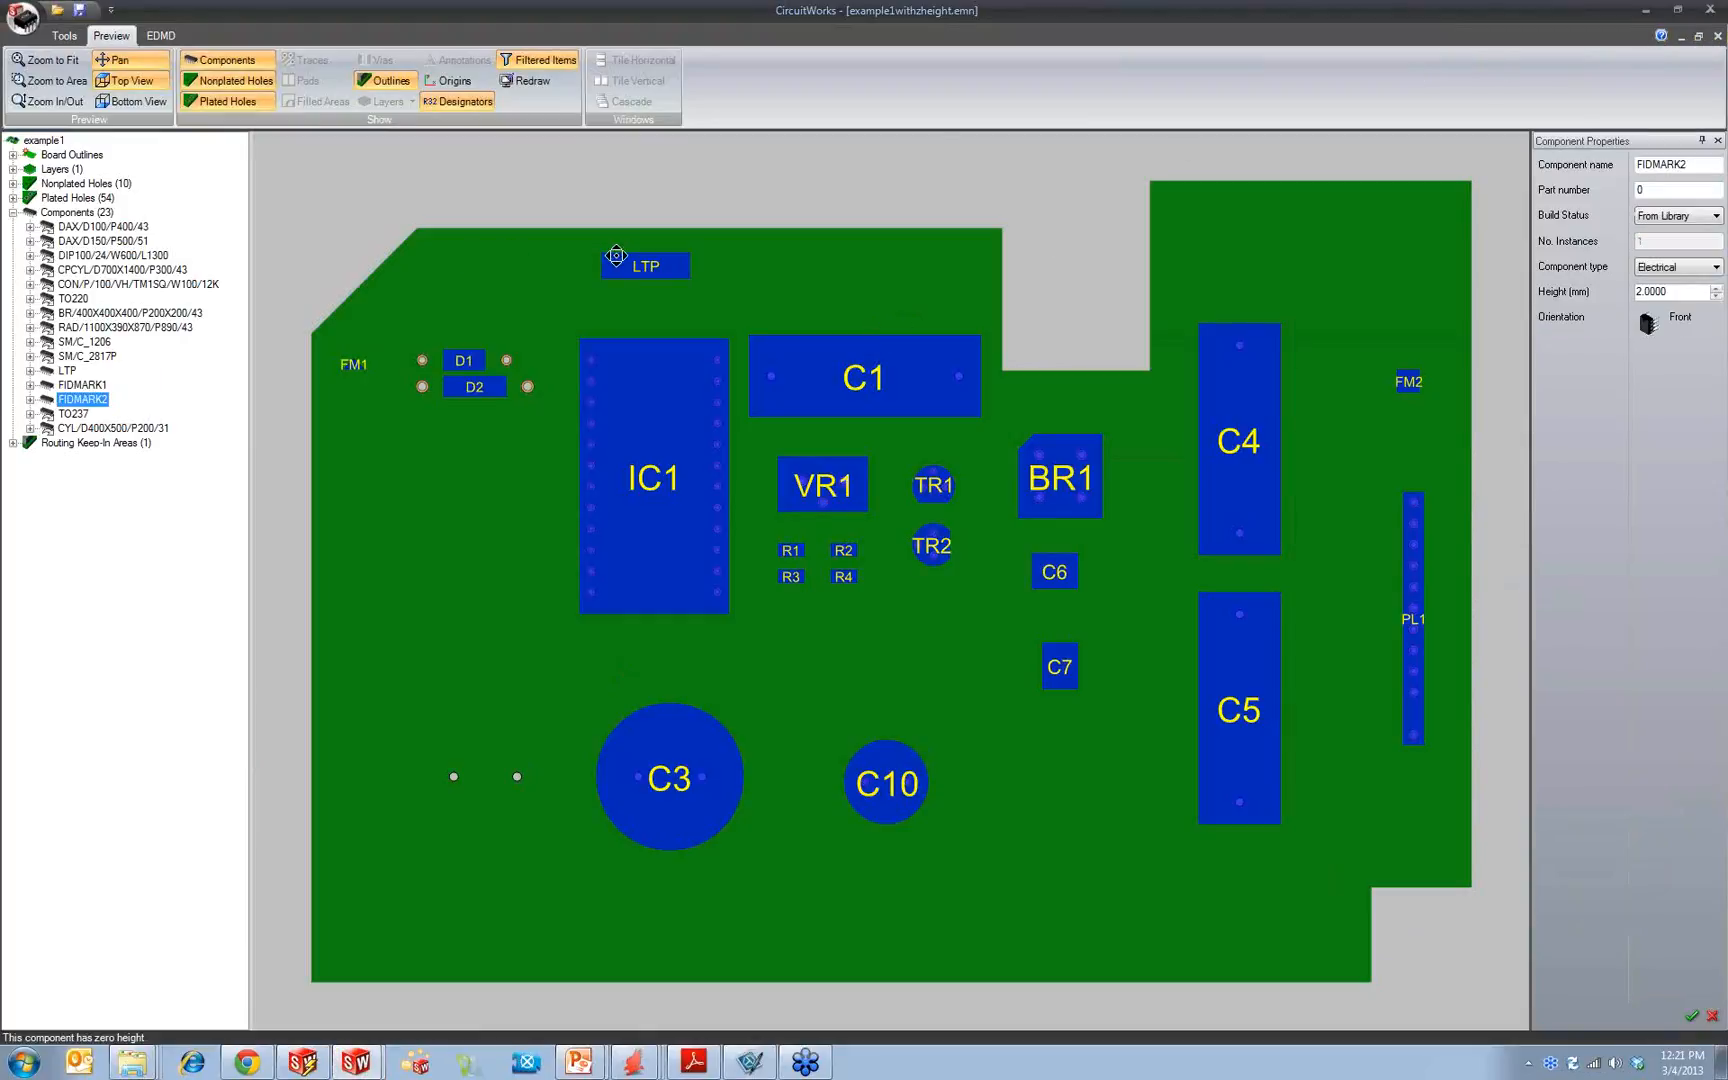
click(1716, 40)
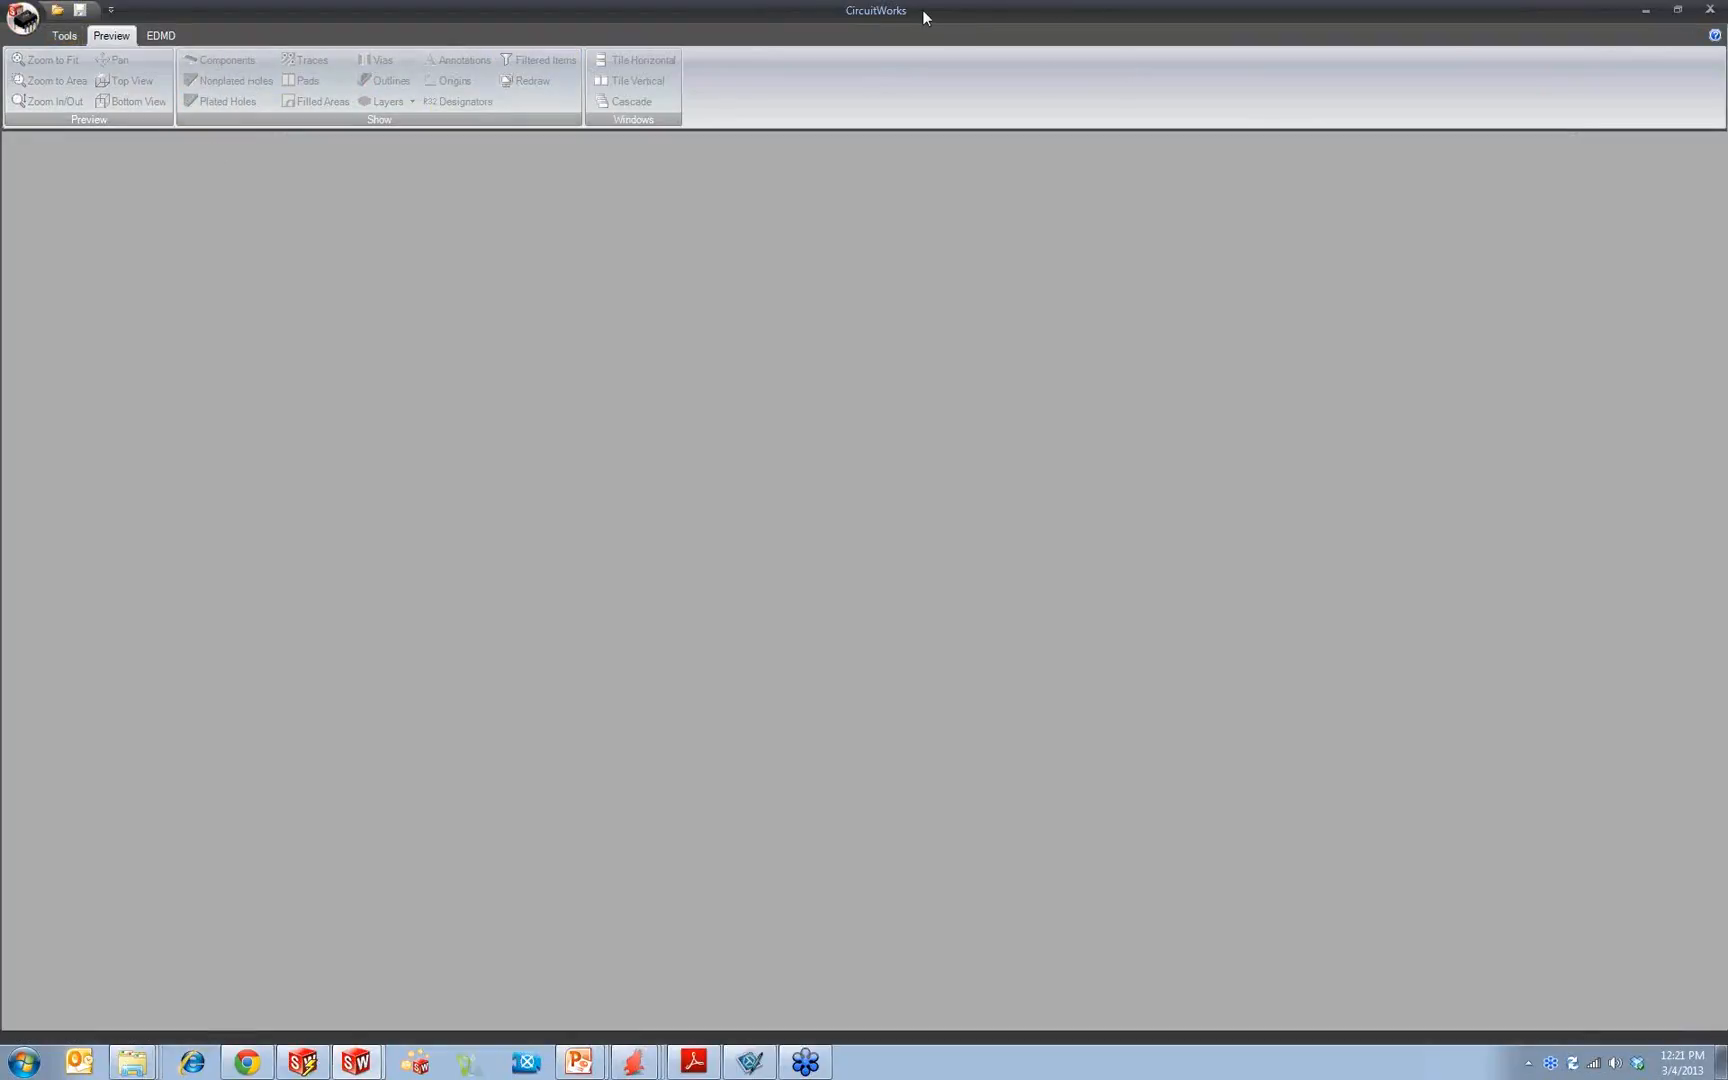
Step: Open complex board.idf from the idf 4.0 examples folder and narrow the tree pane beside the preview
click(33, 17)
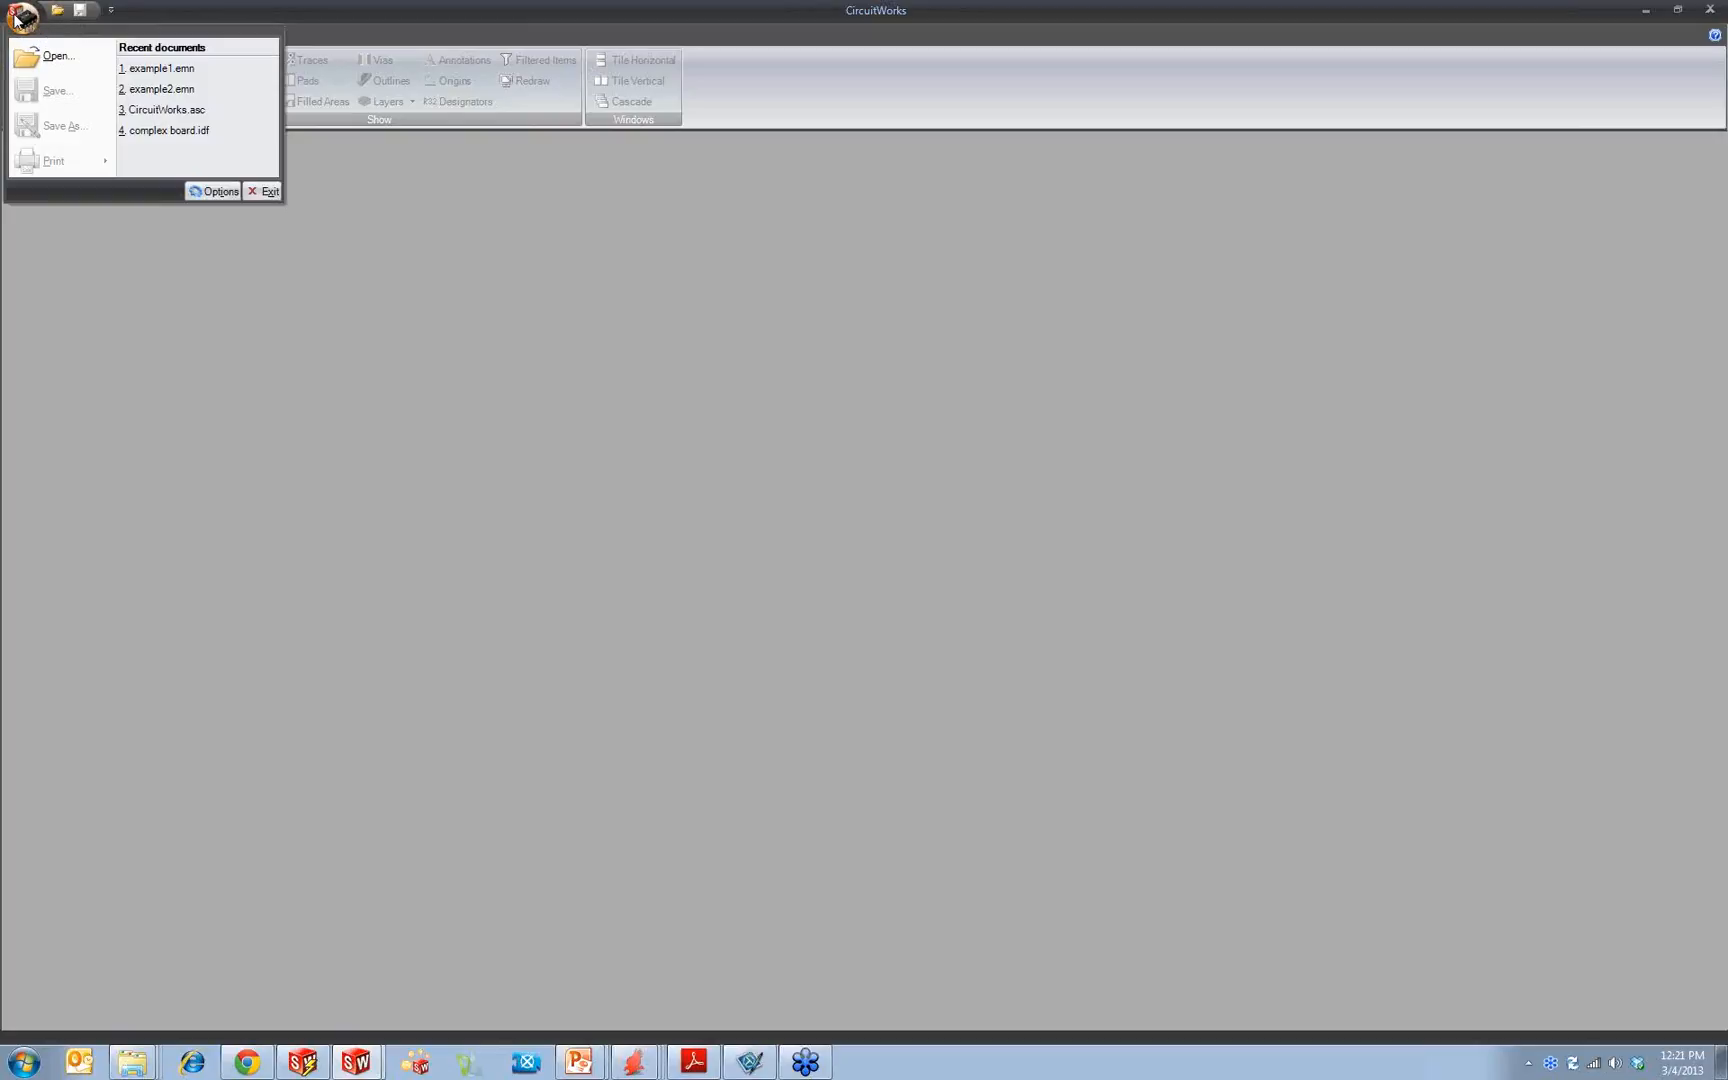
click(46, 65)
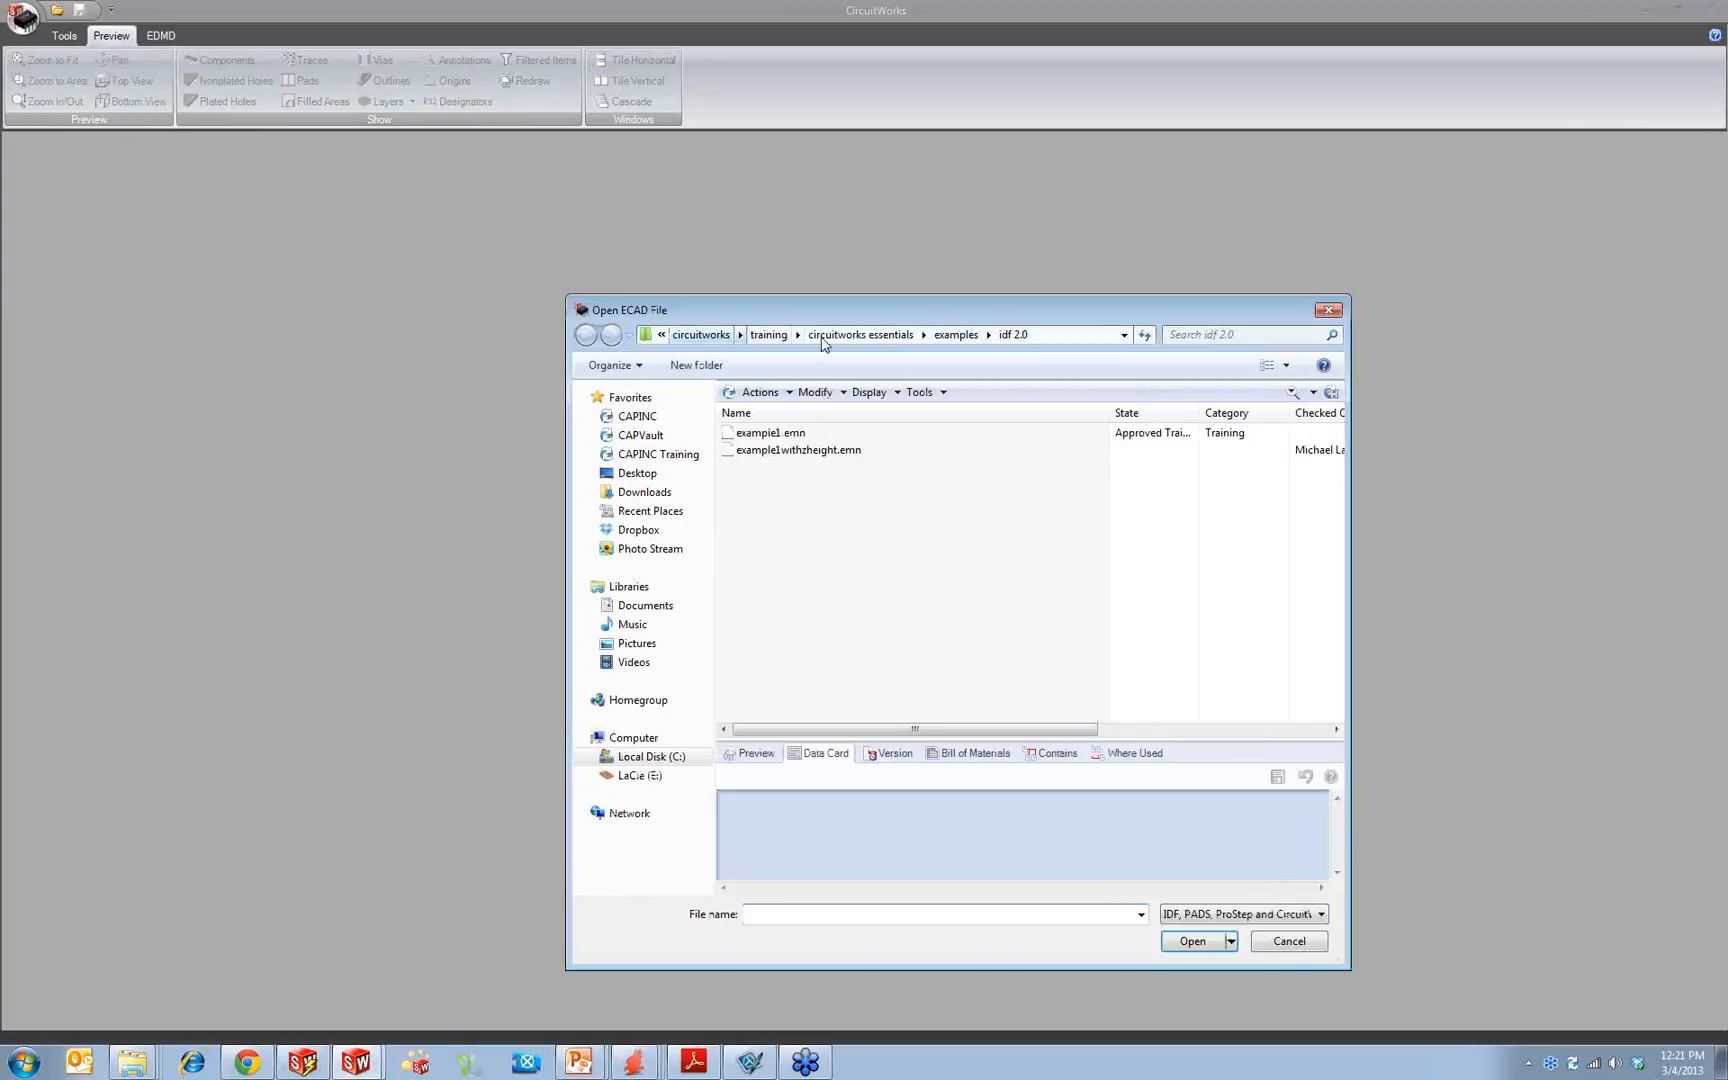
click(956, 335)
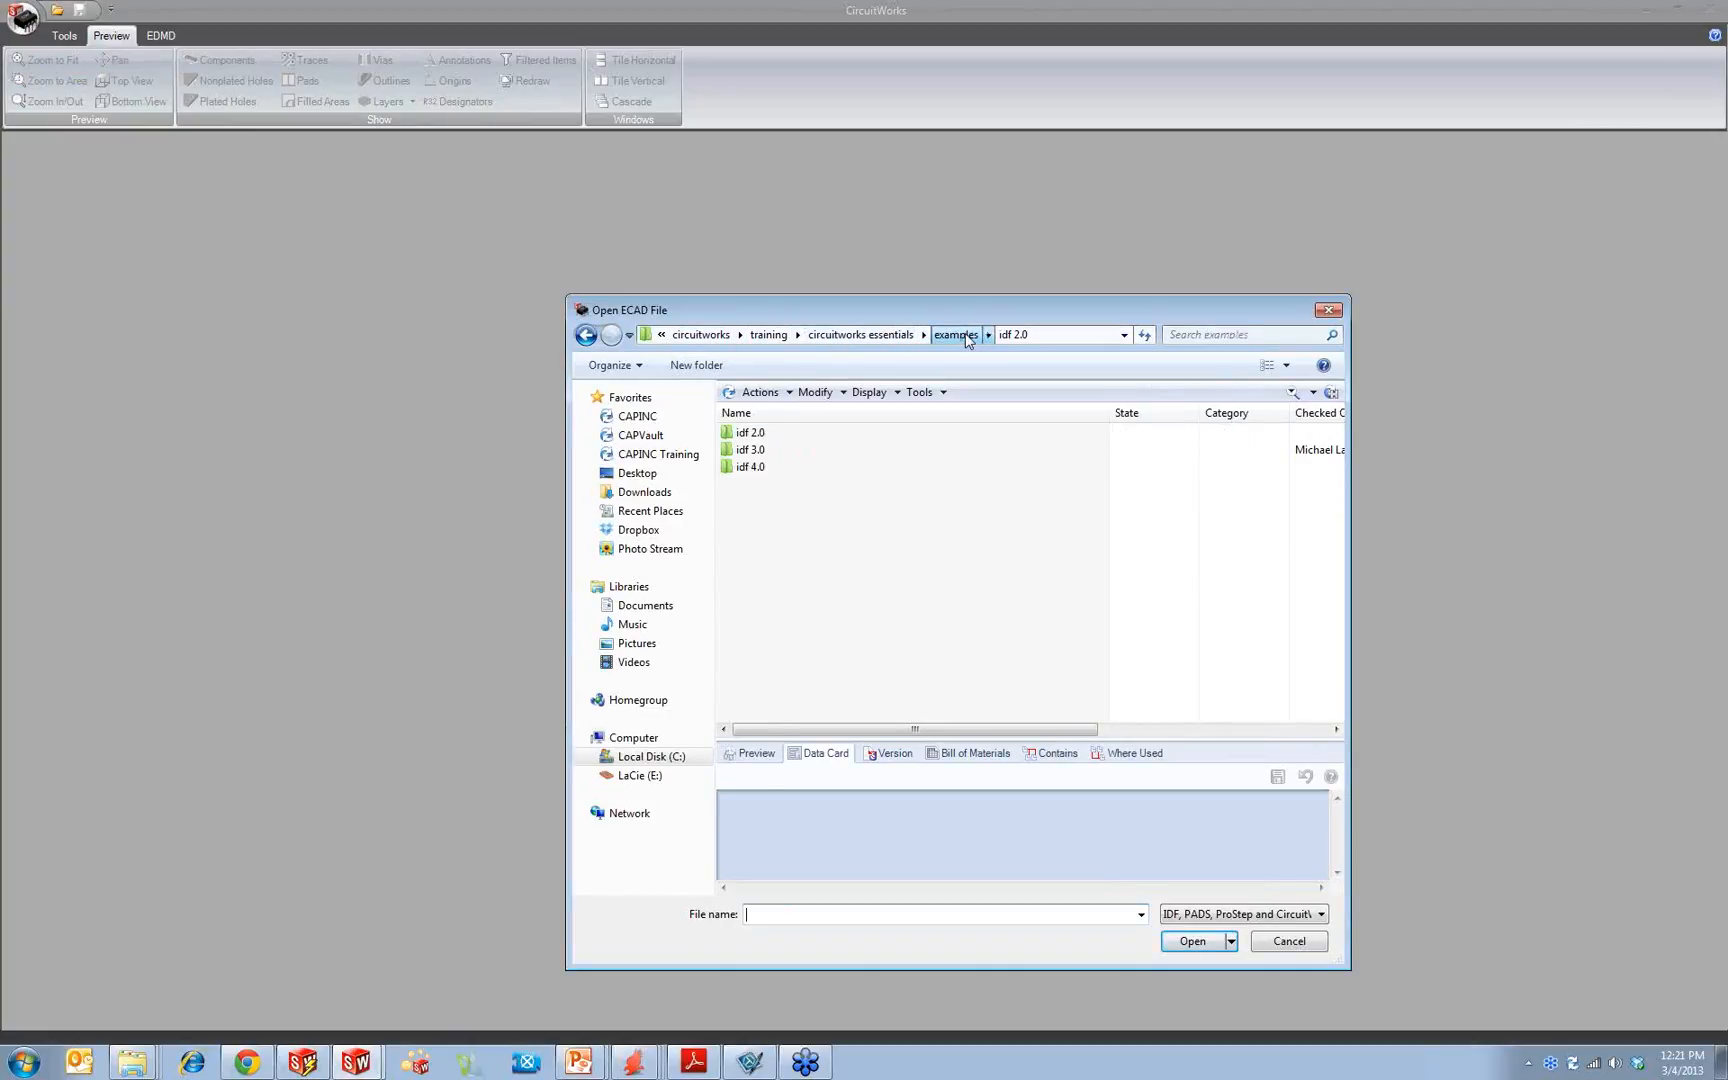
click(754, 472)
double_click(754, 470)
click(783, 433)
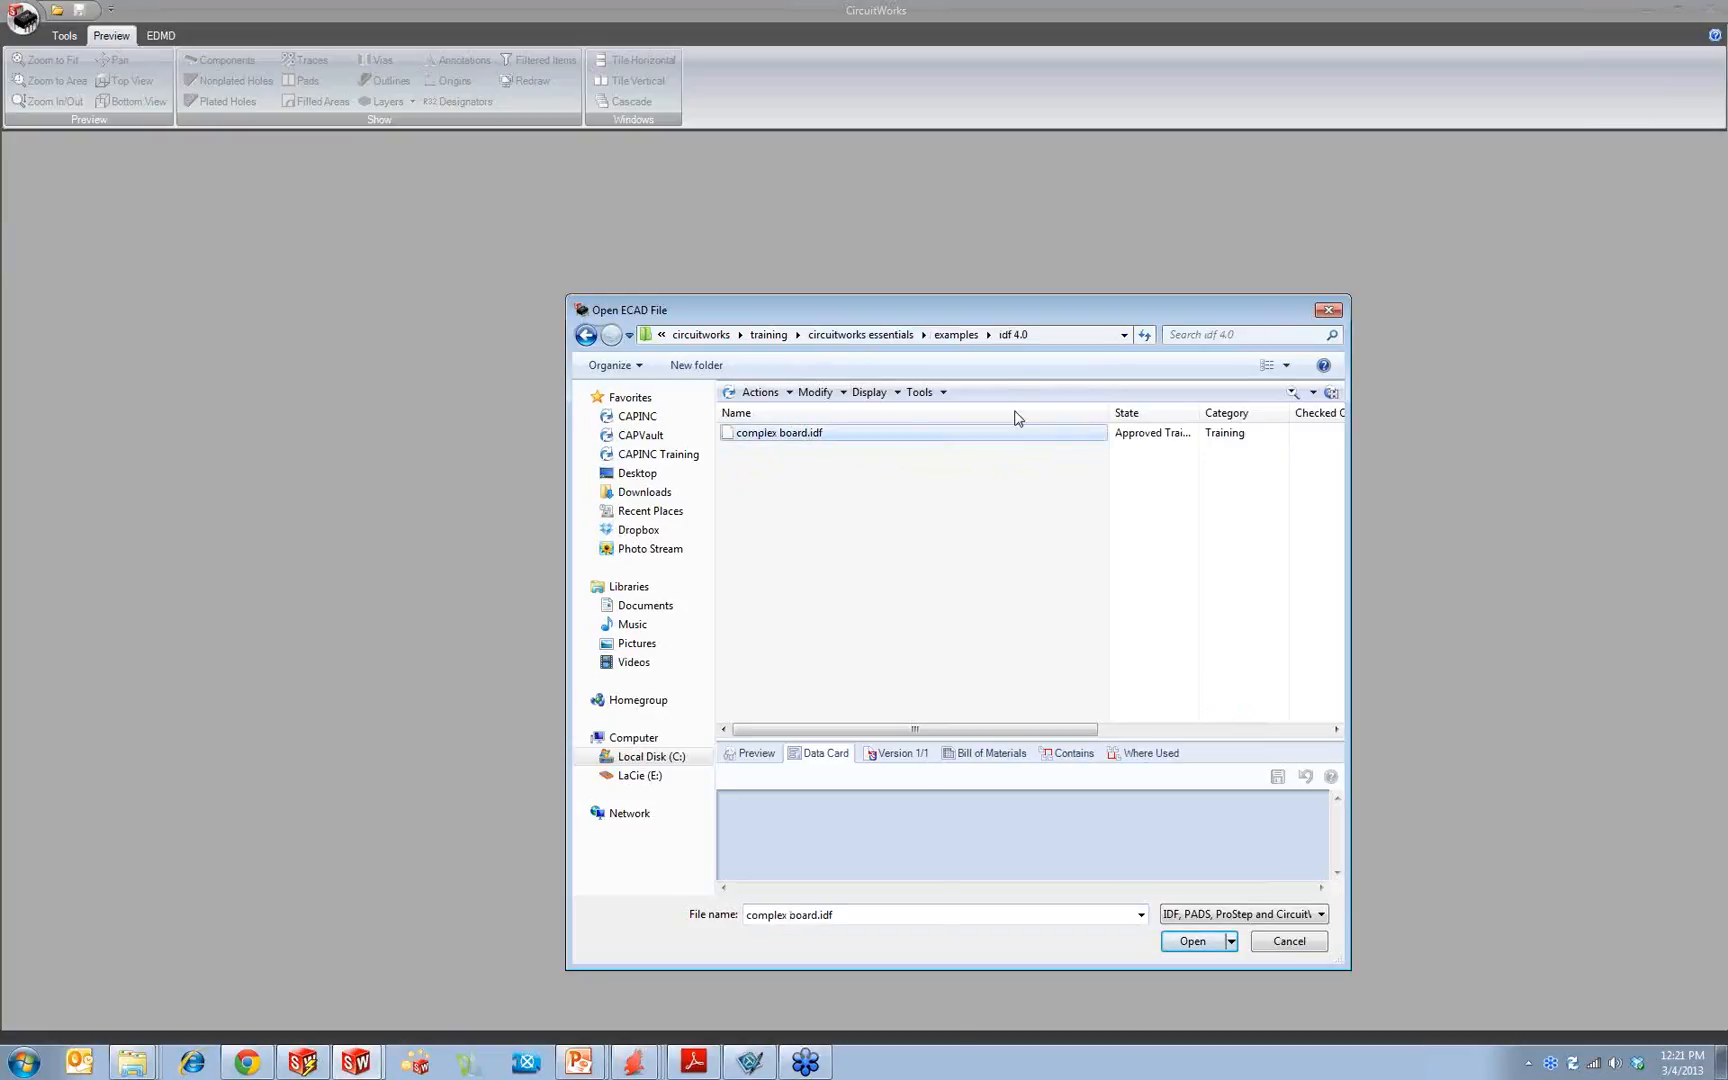
drag(995, 309, 775, 186)
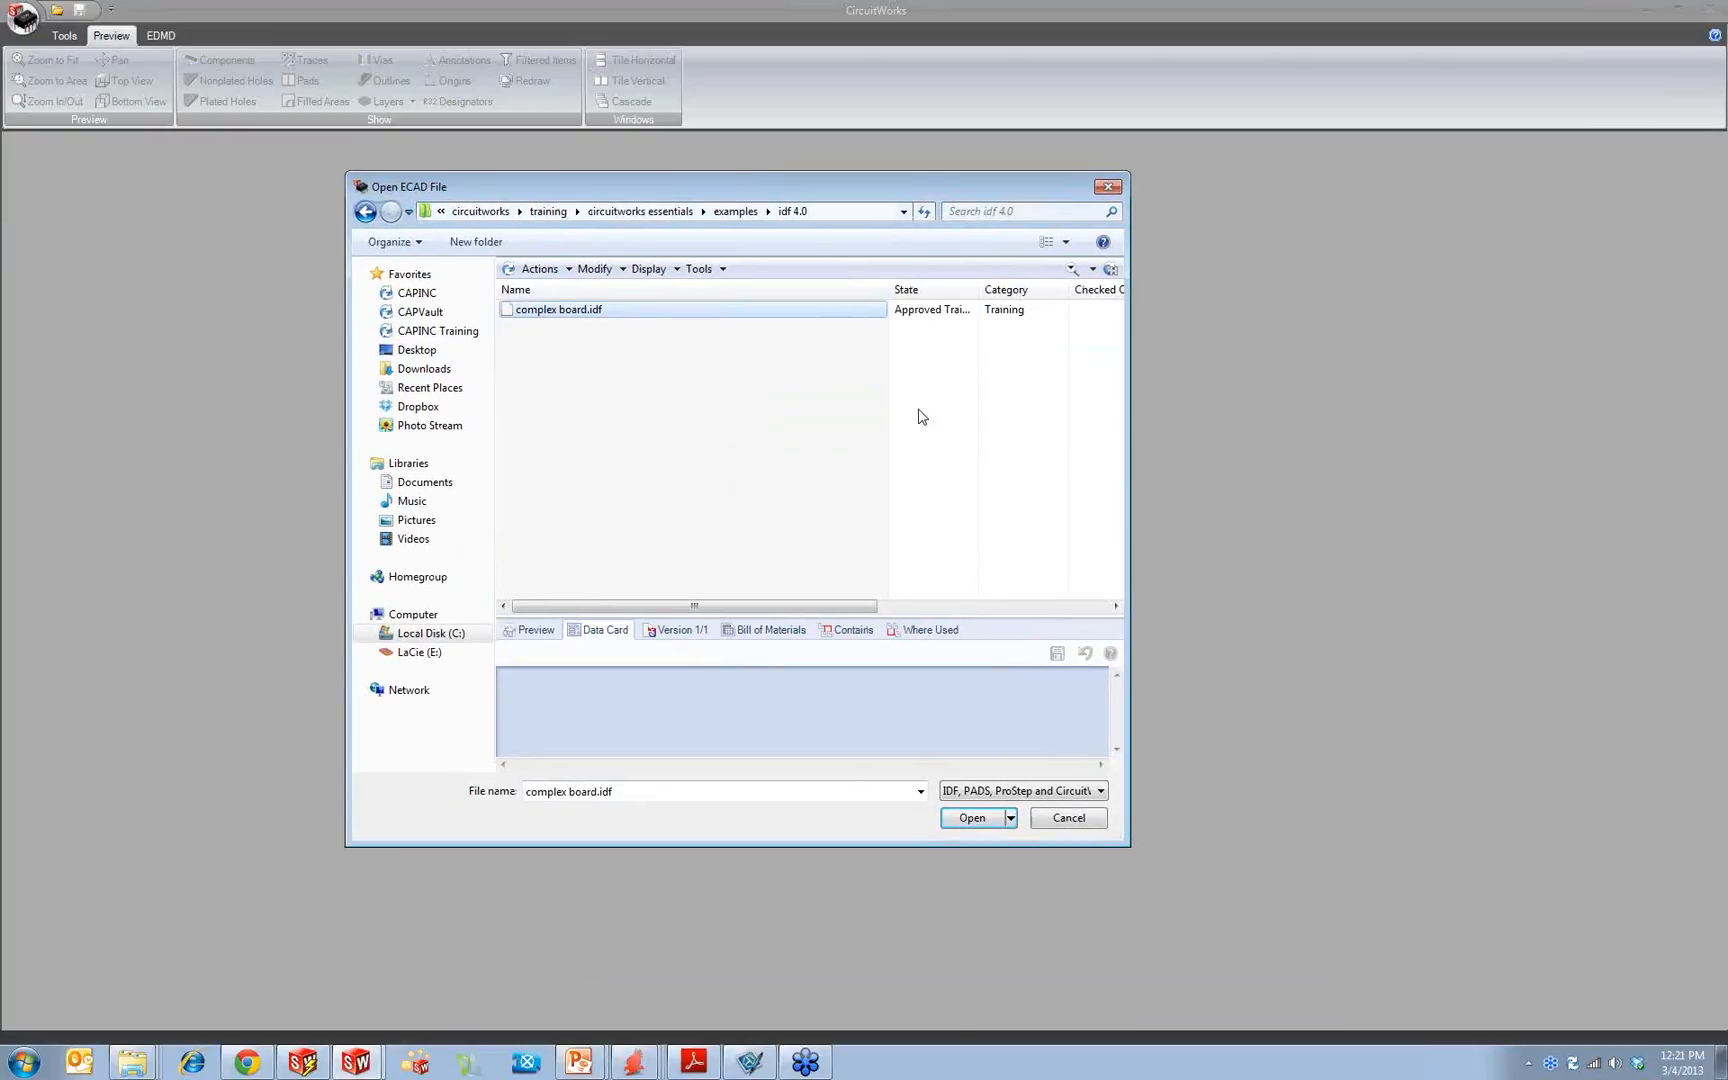
click(970, 818)
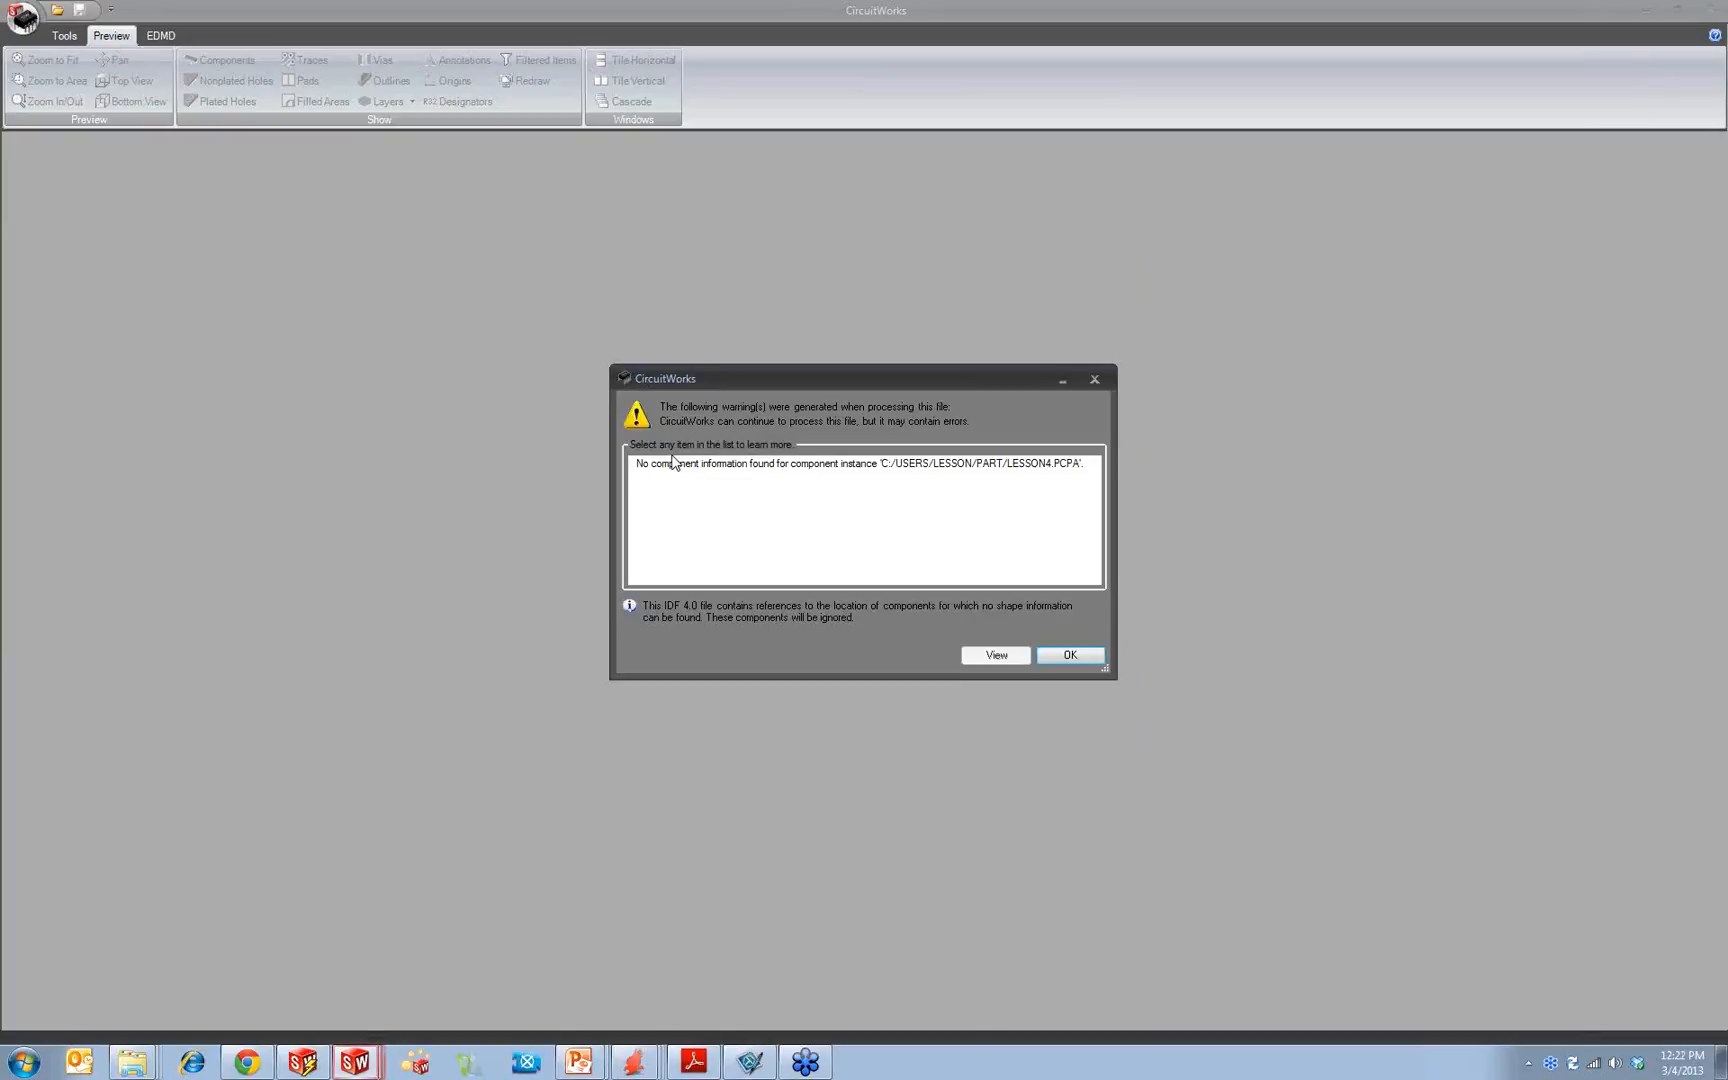
click(1006, 657)
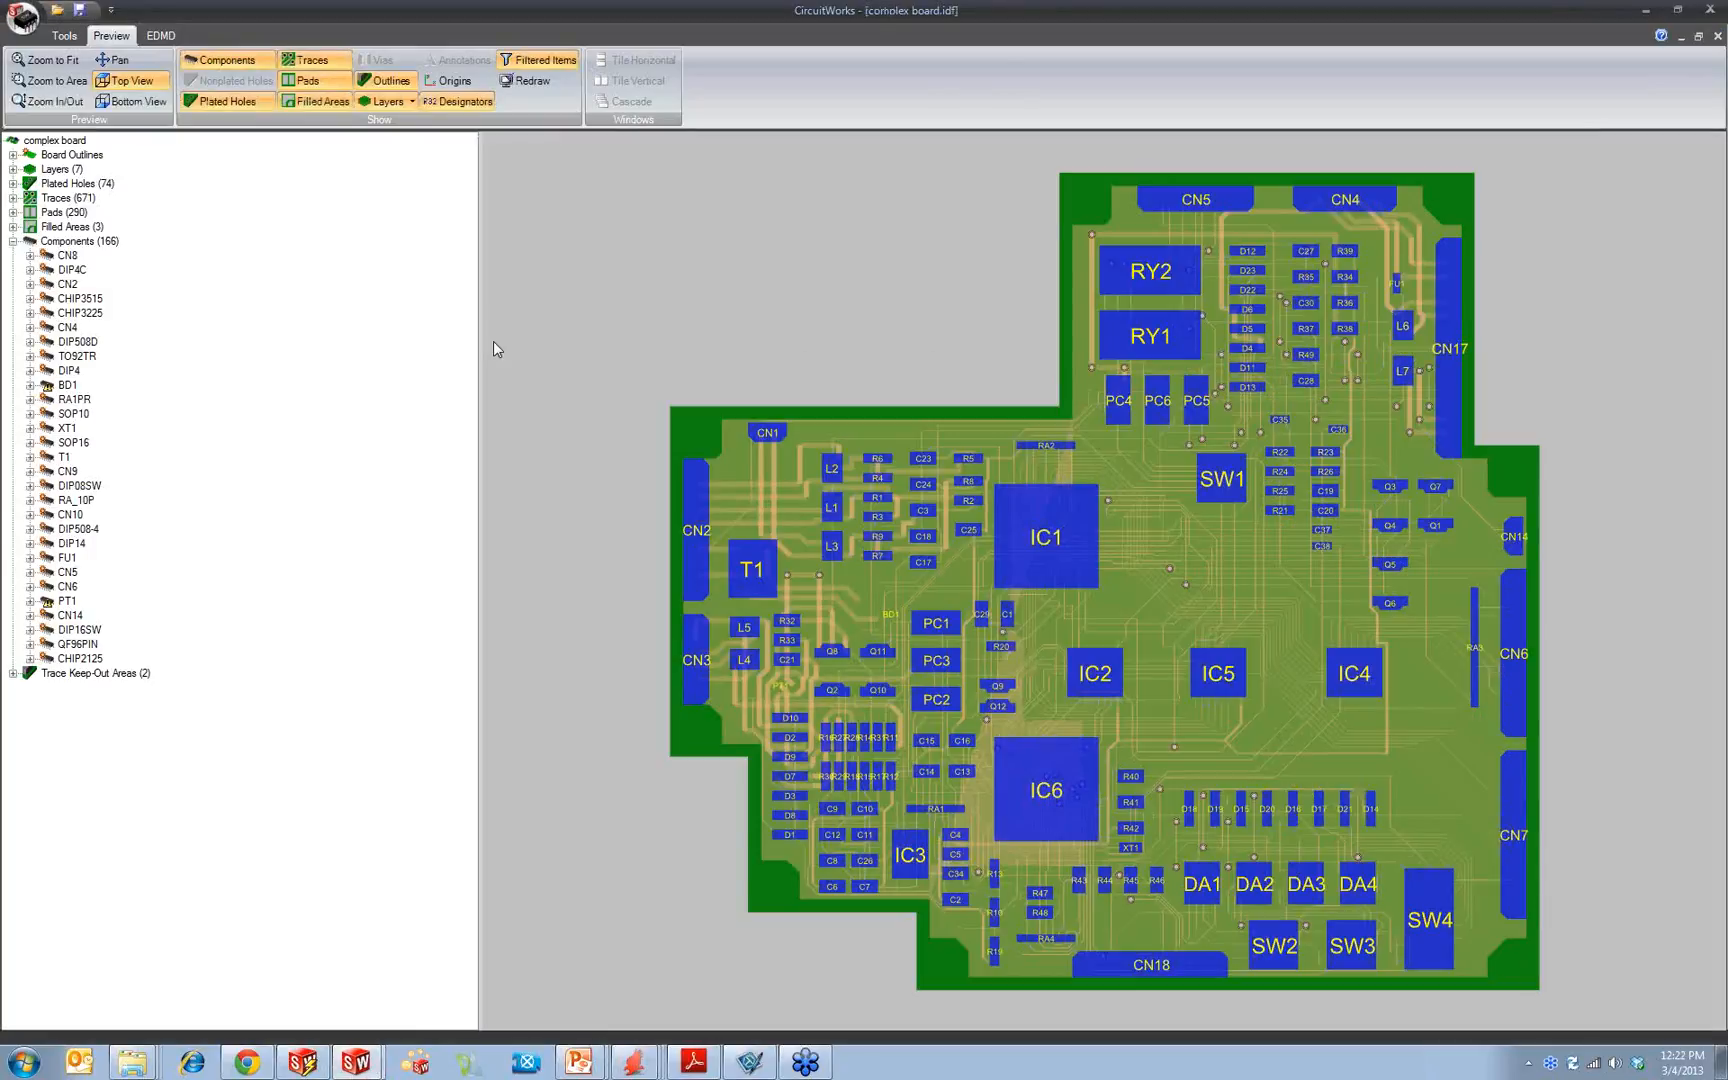
drag(251, 325, 180, 325)
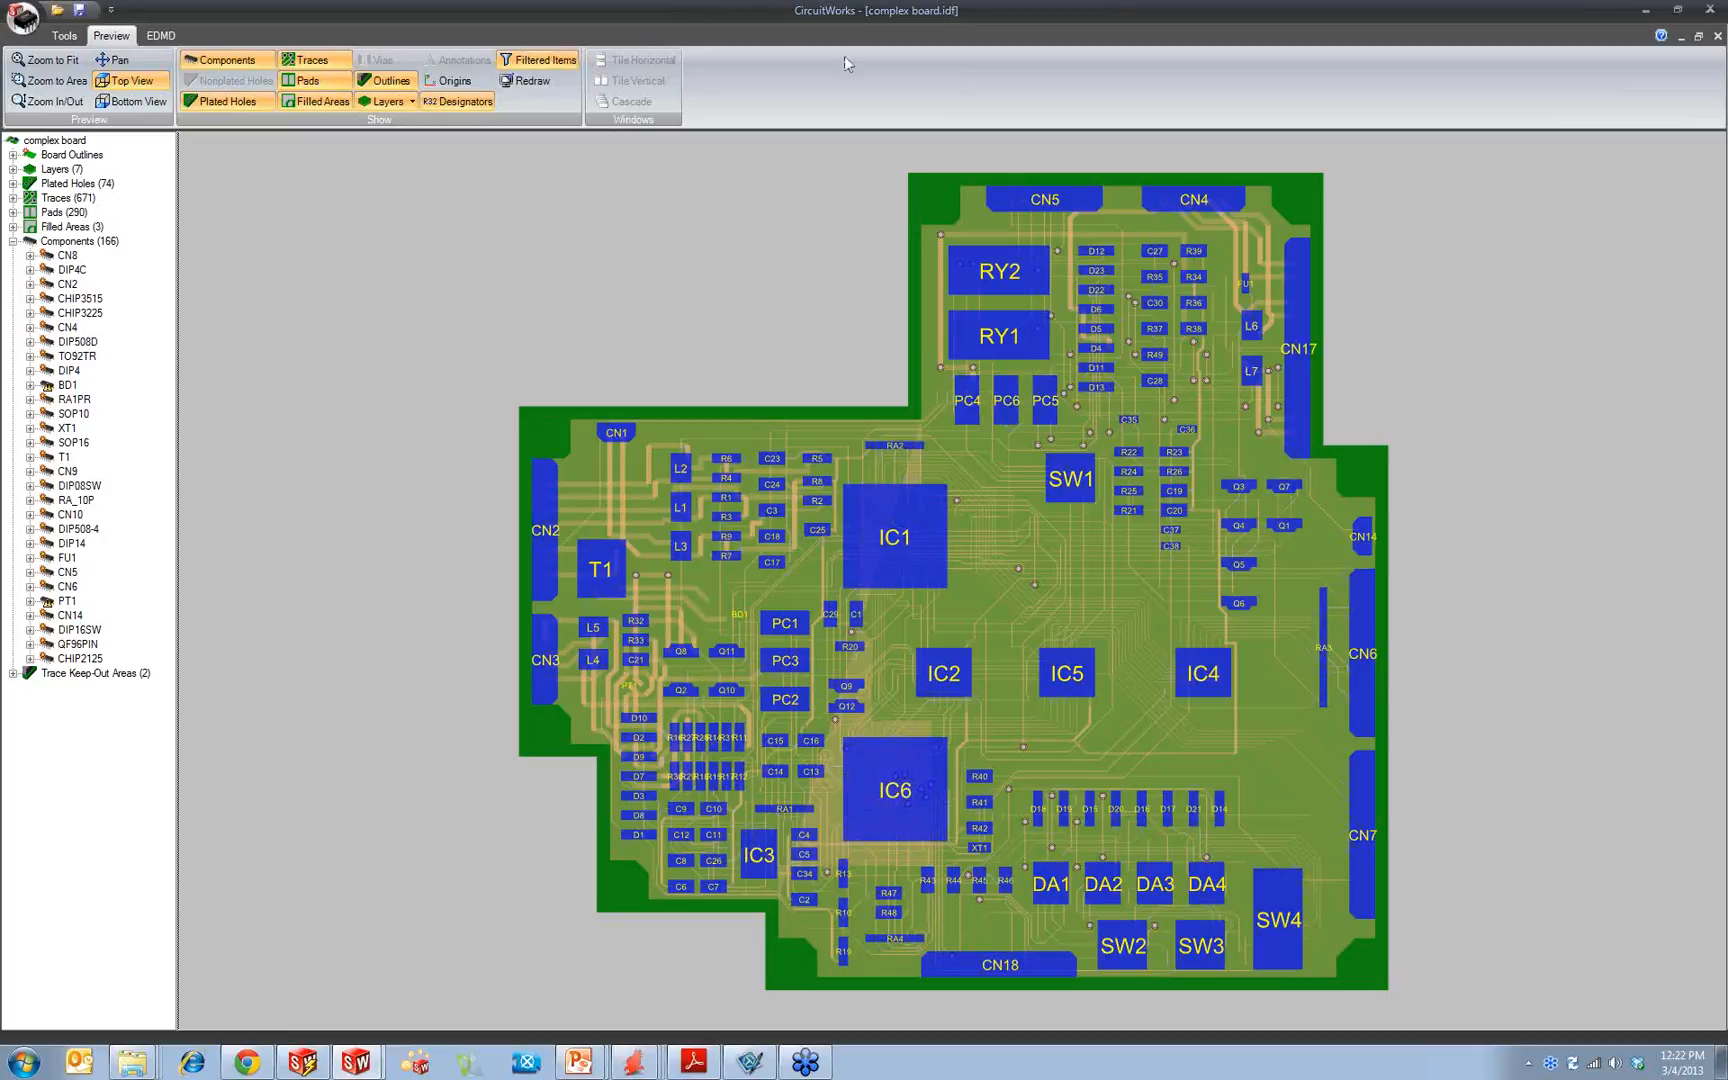
Step: Open the trace filters and filter out traces narrower than 0.5 mm
click(66, 36)
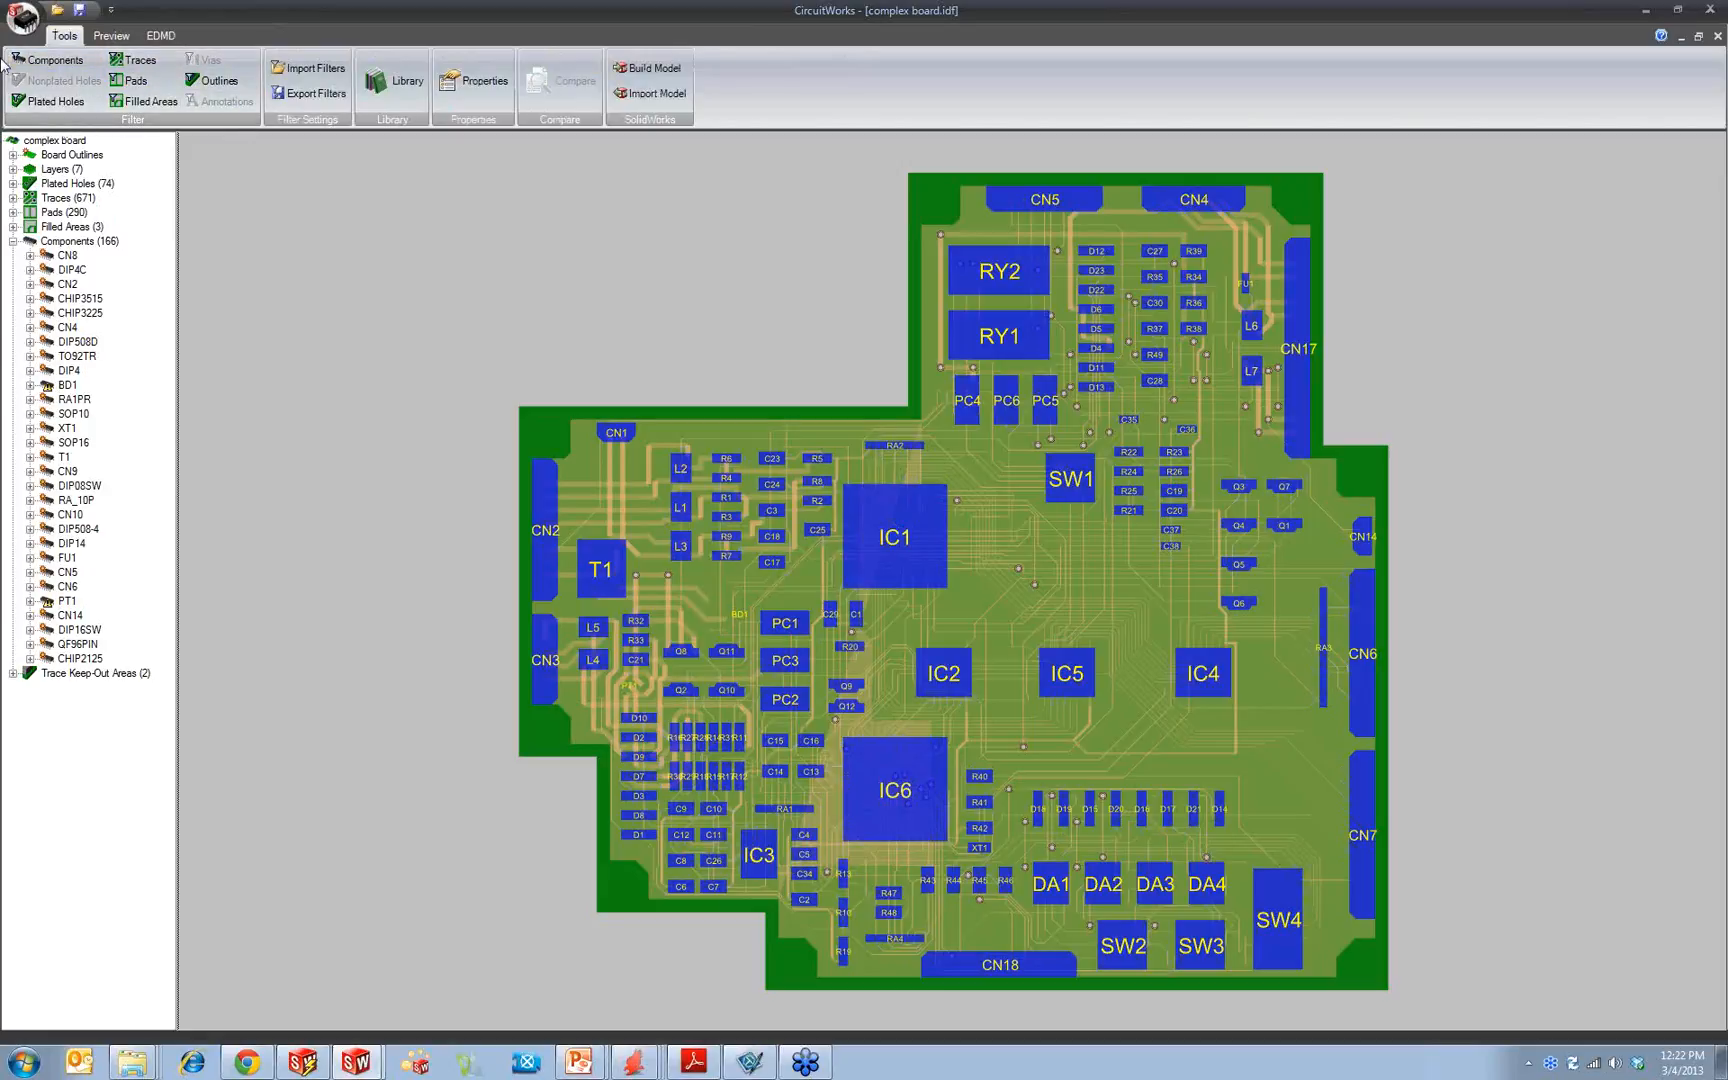
click(138, 62)
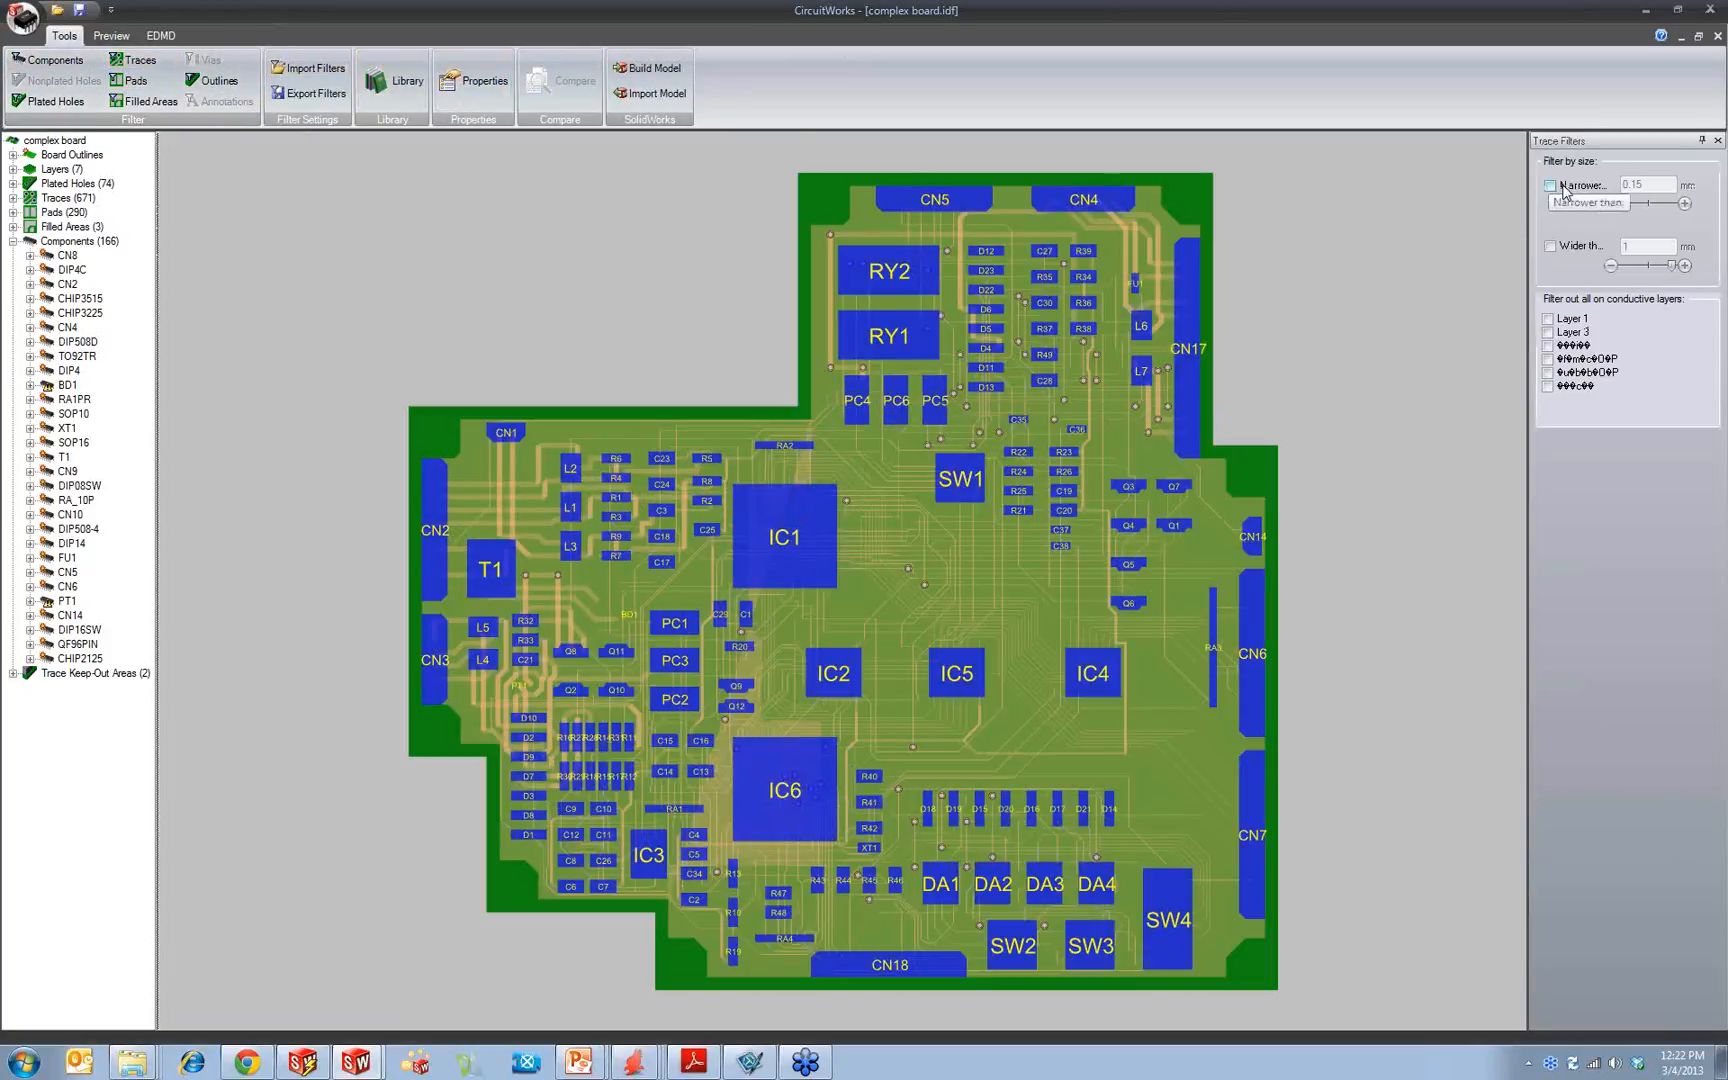
click(1551, 186)
click(1654, 184)
key(BackSpace)
key(BackSpace)
text(5)
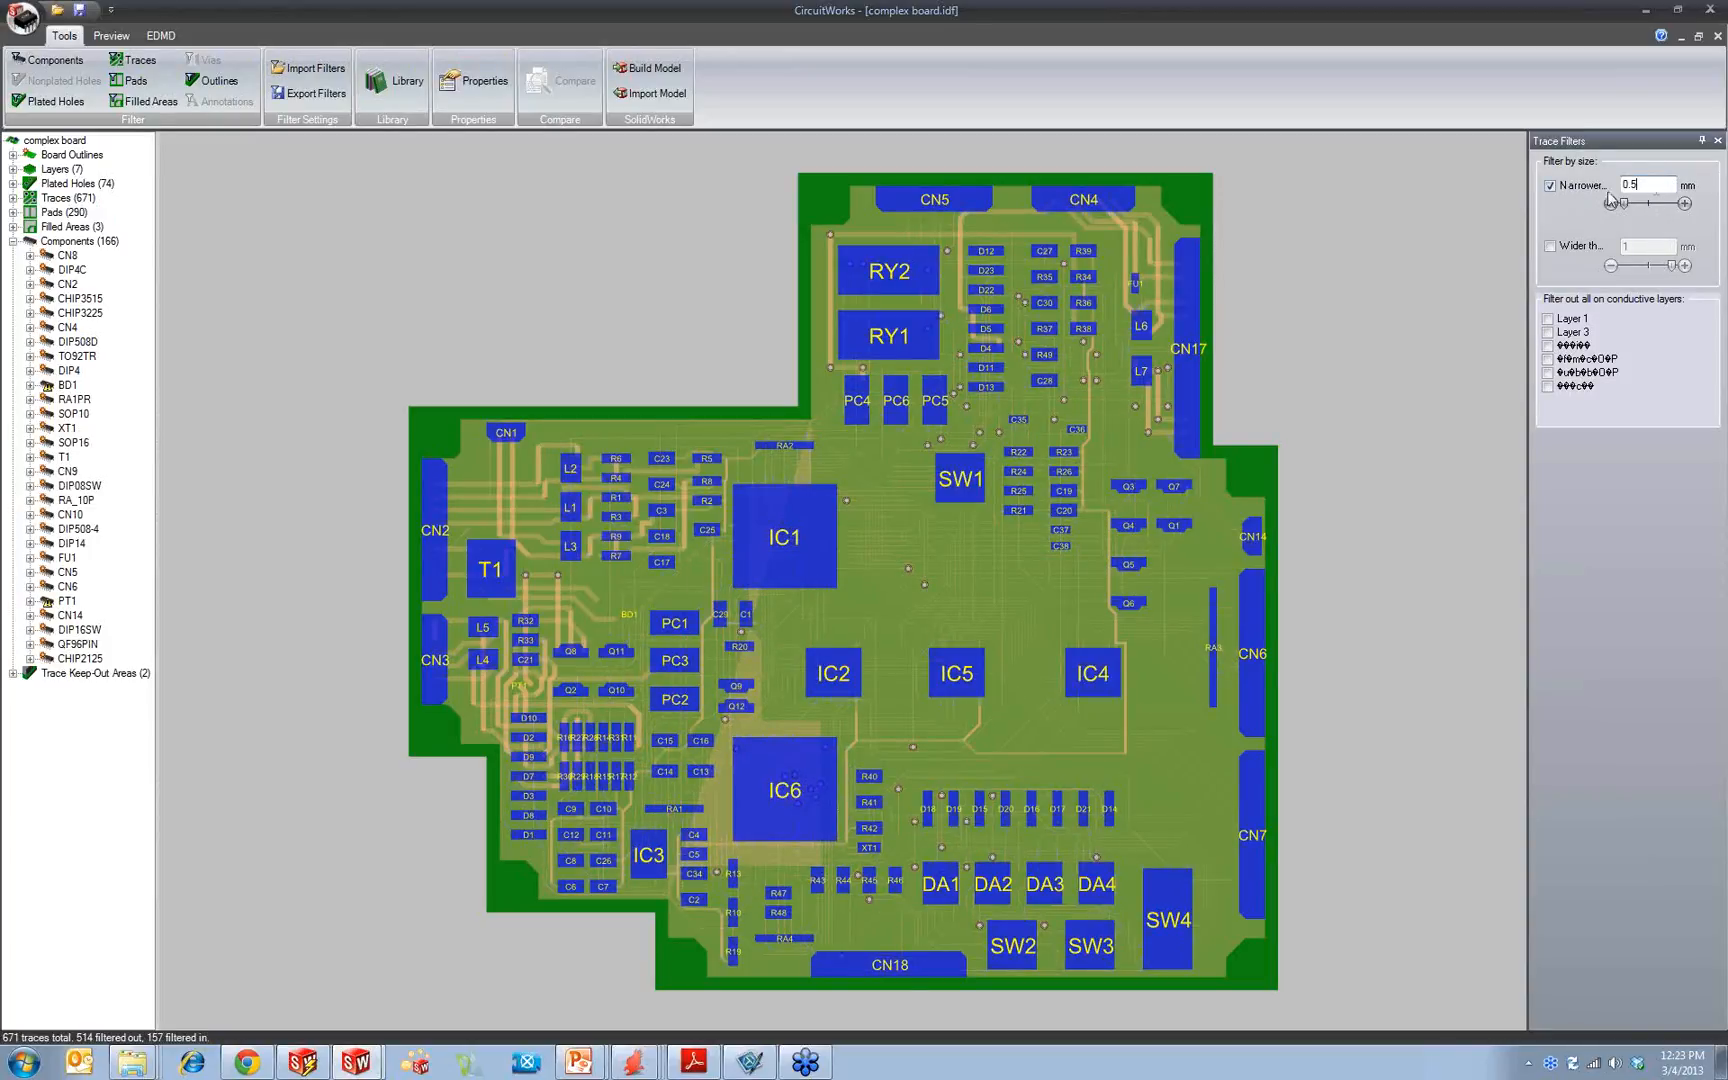
Step: Toggle the narrower-than trace filter off and on to compare the board preview, leaving it enabled
click(1570, 189)
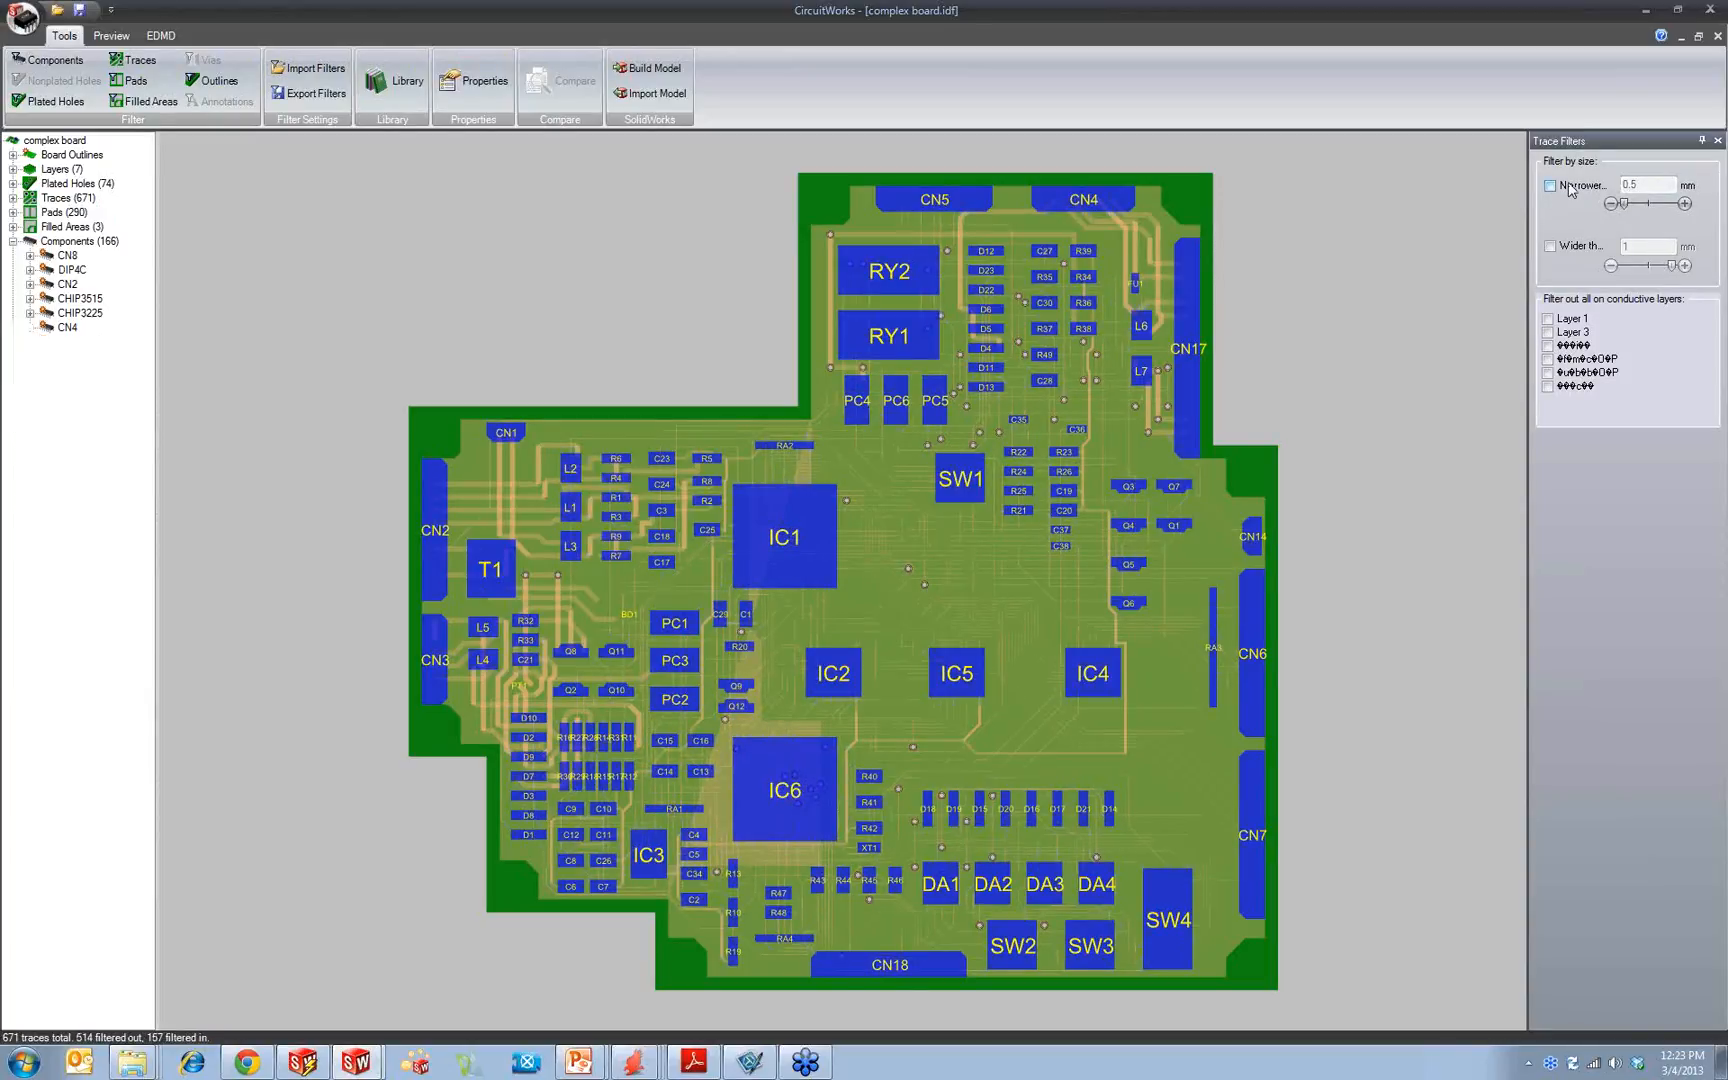
click(1570, 189)
click(1570, 189)
click(1570, 189)
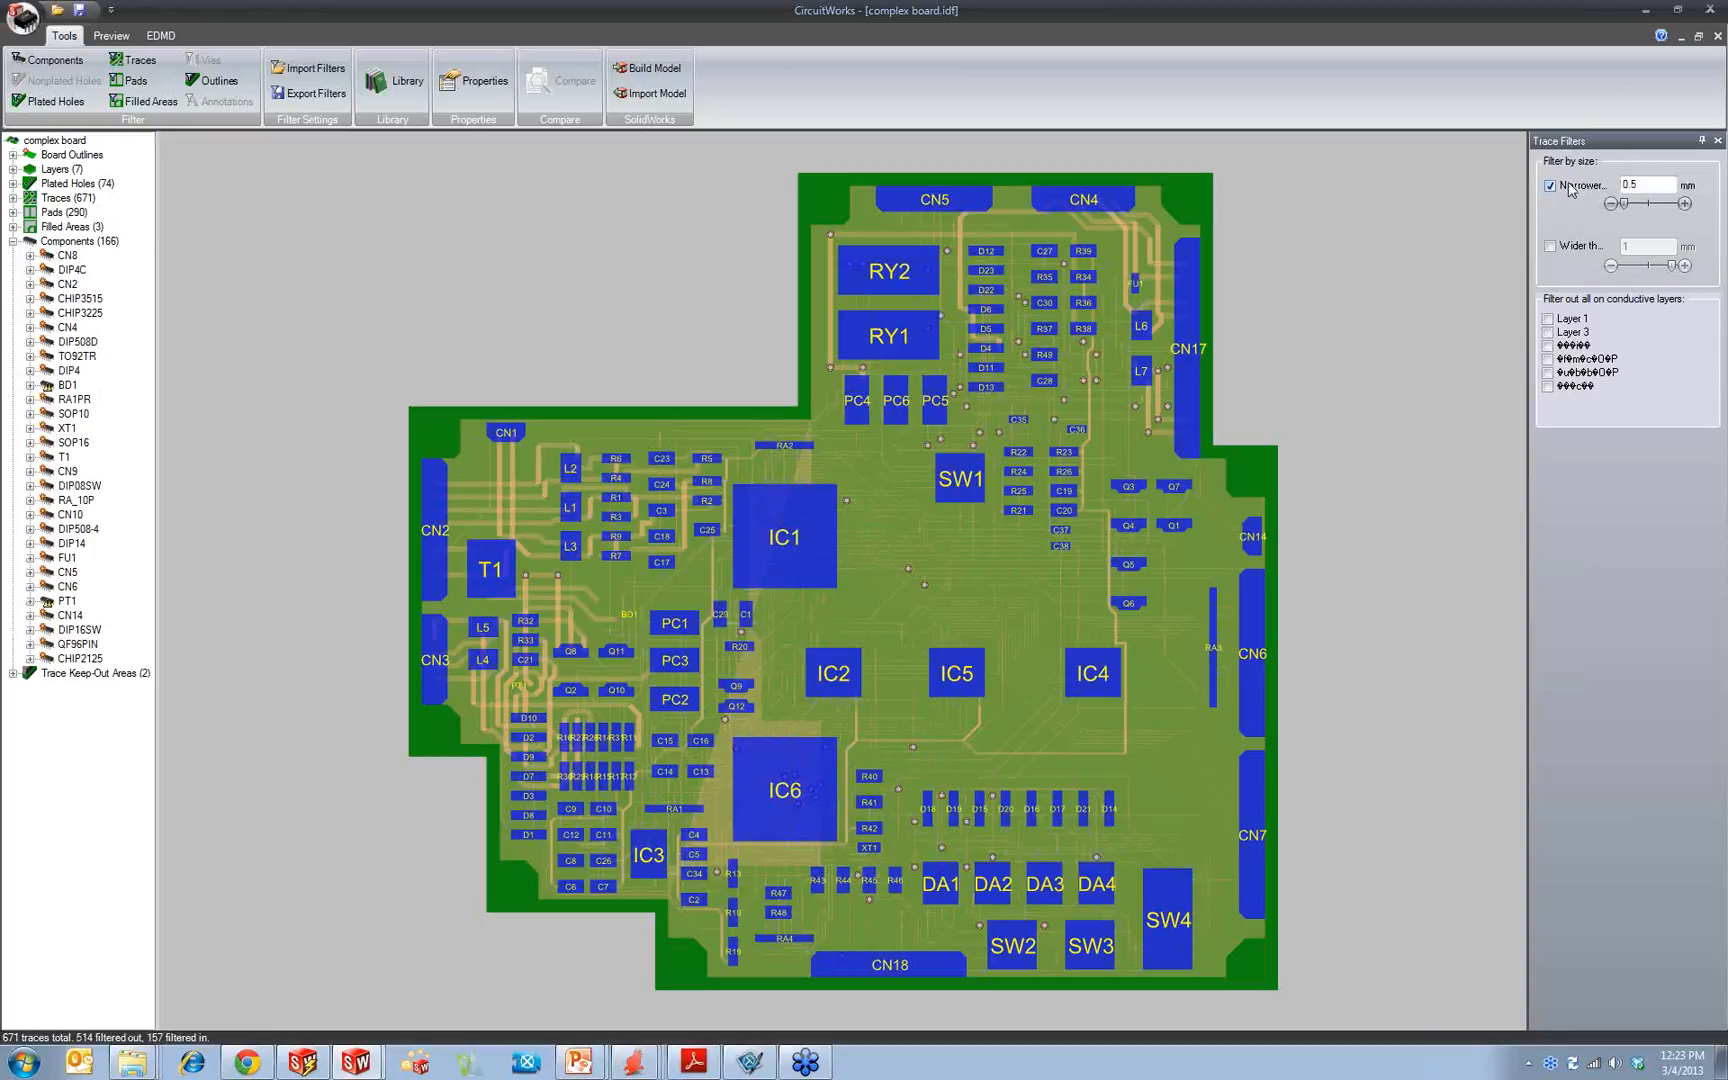
Step: Toggle the narrower-than trace filter off and on, and review the filter options for pads, filled areas and outlines
click(1569, 185)
click(1569, 185)
click(137, 83)
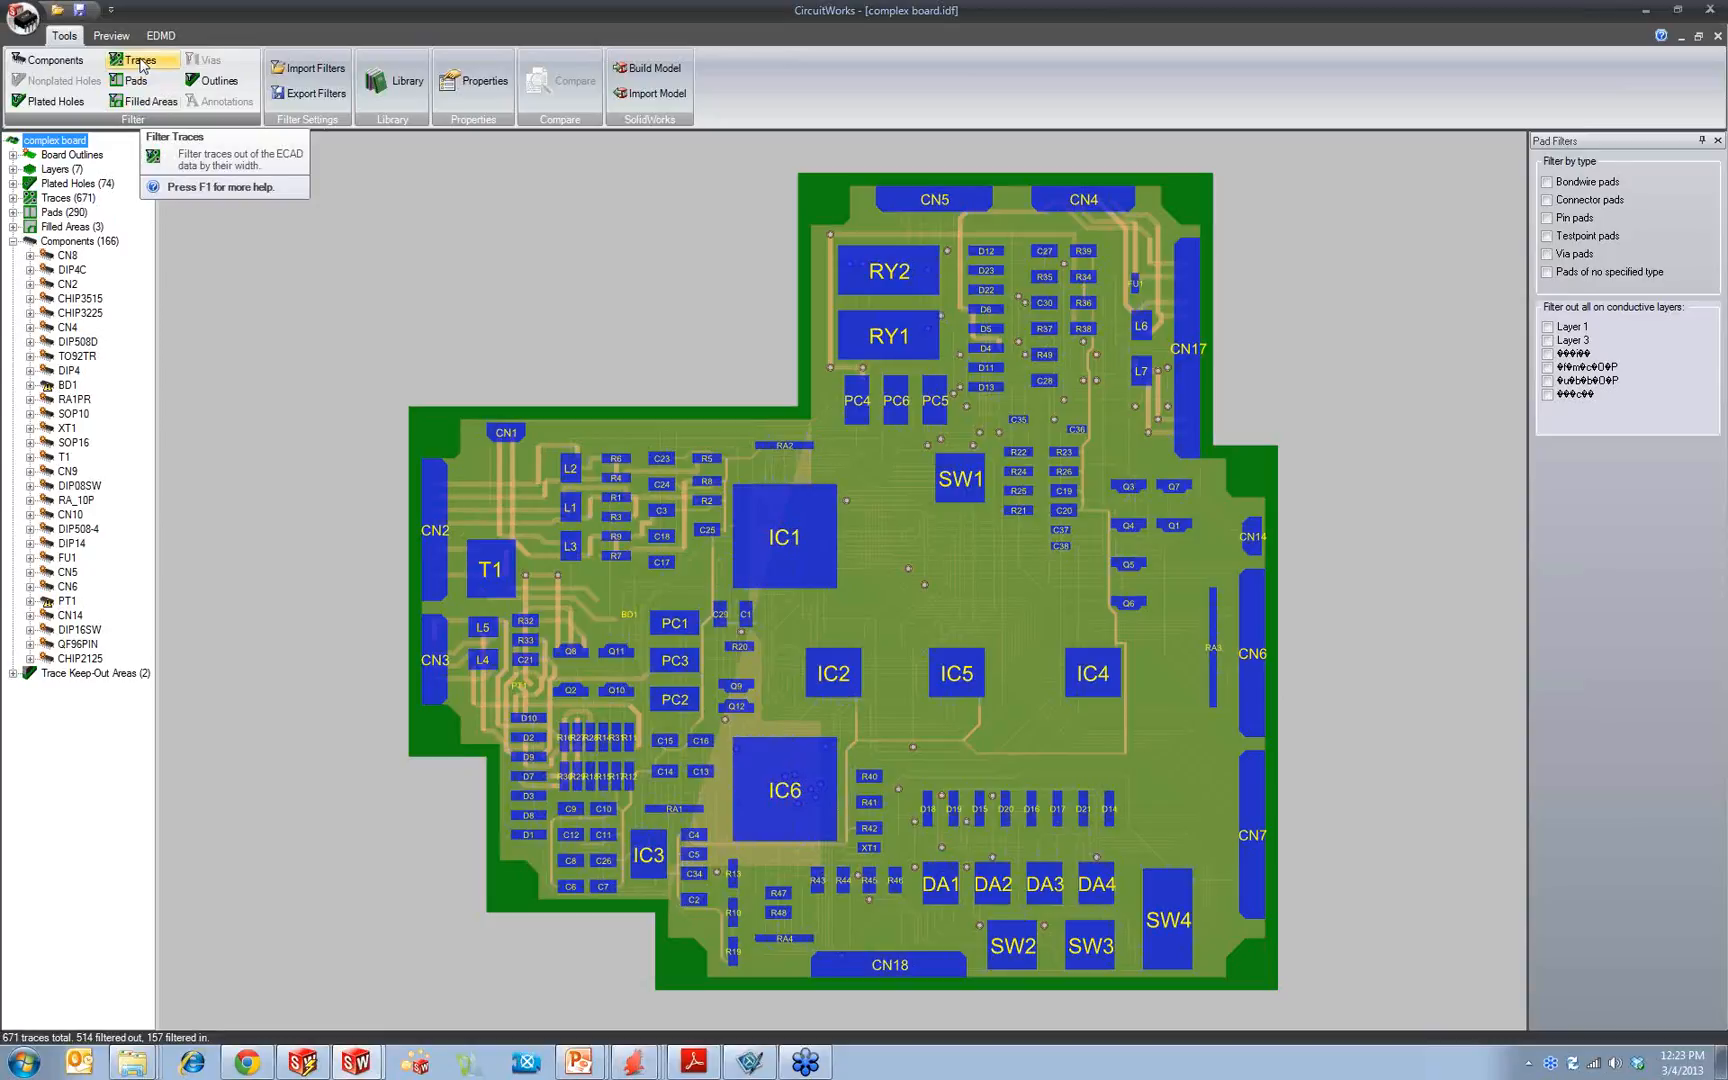
click(145, 102)
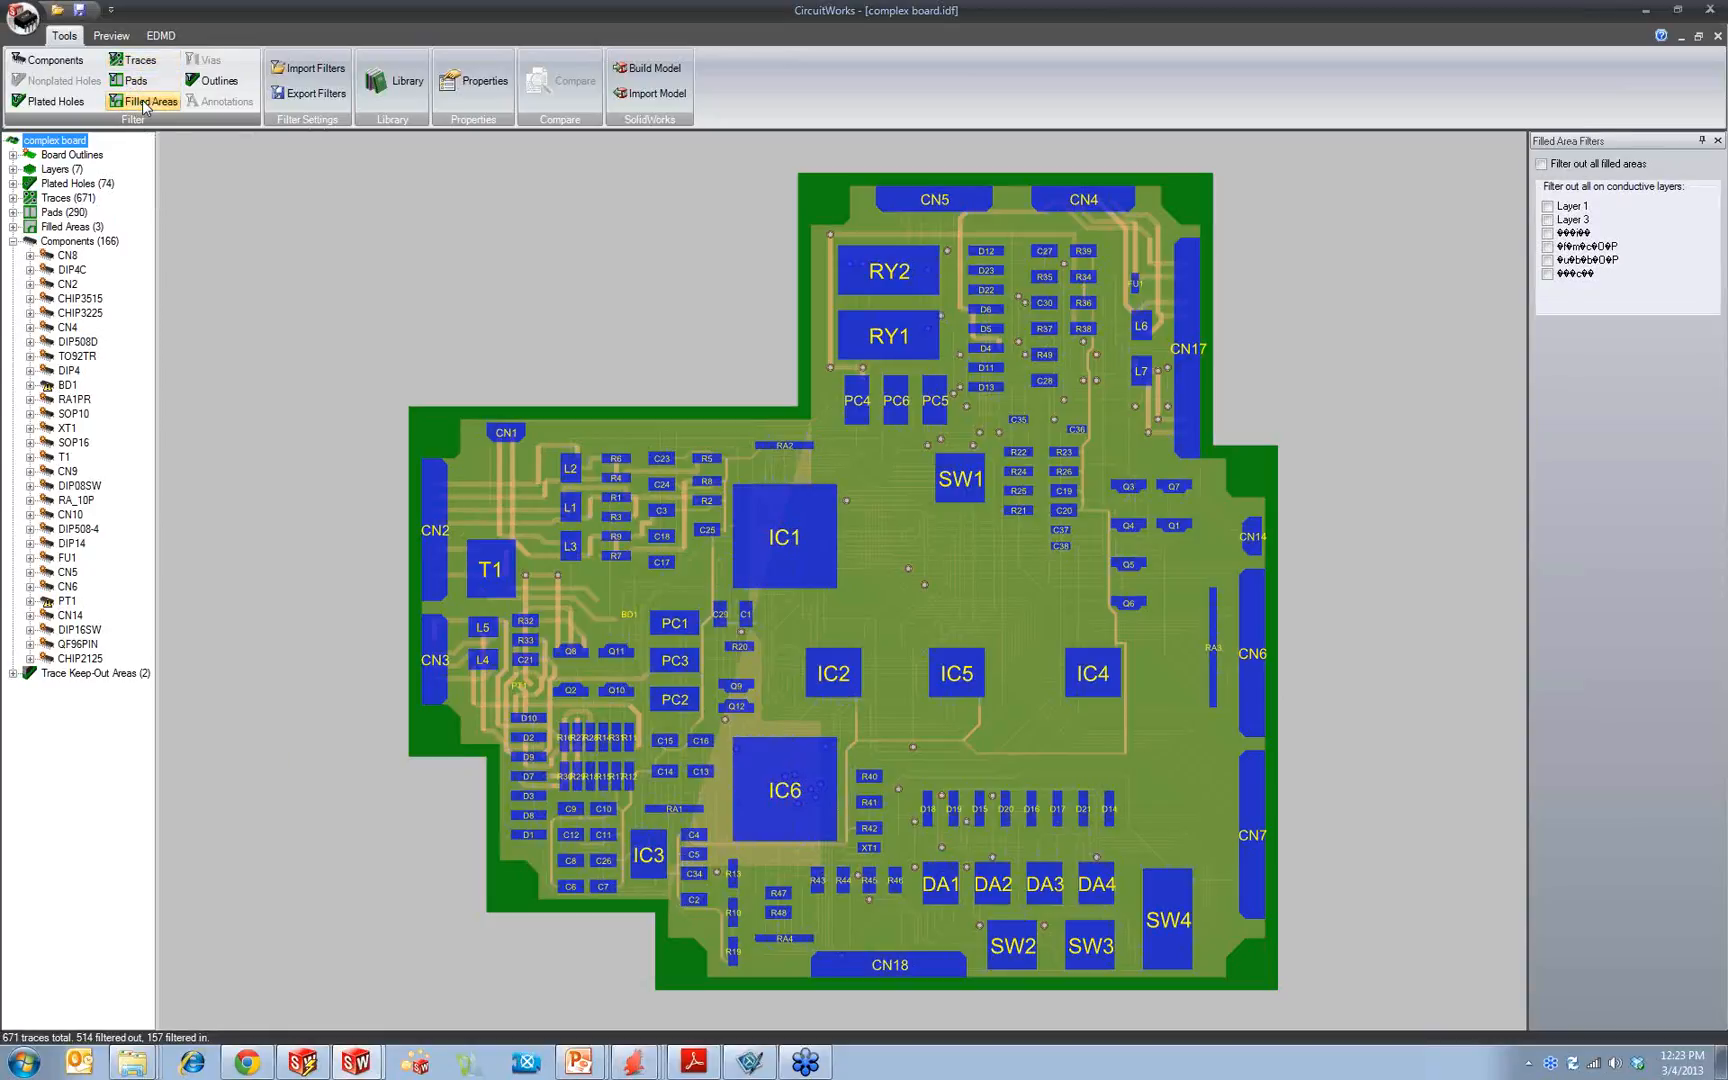
click(210, 84)
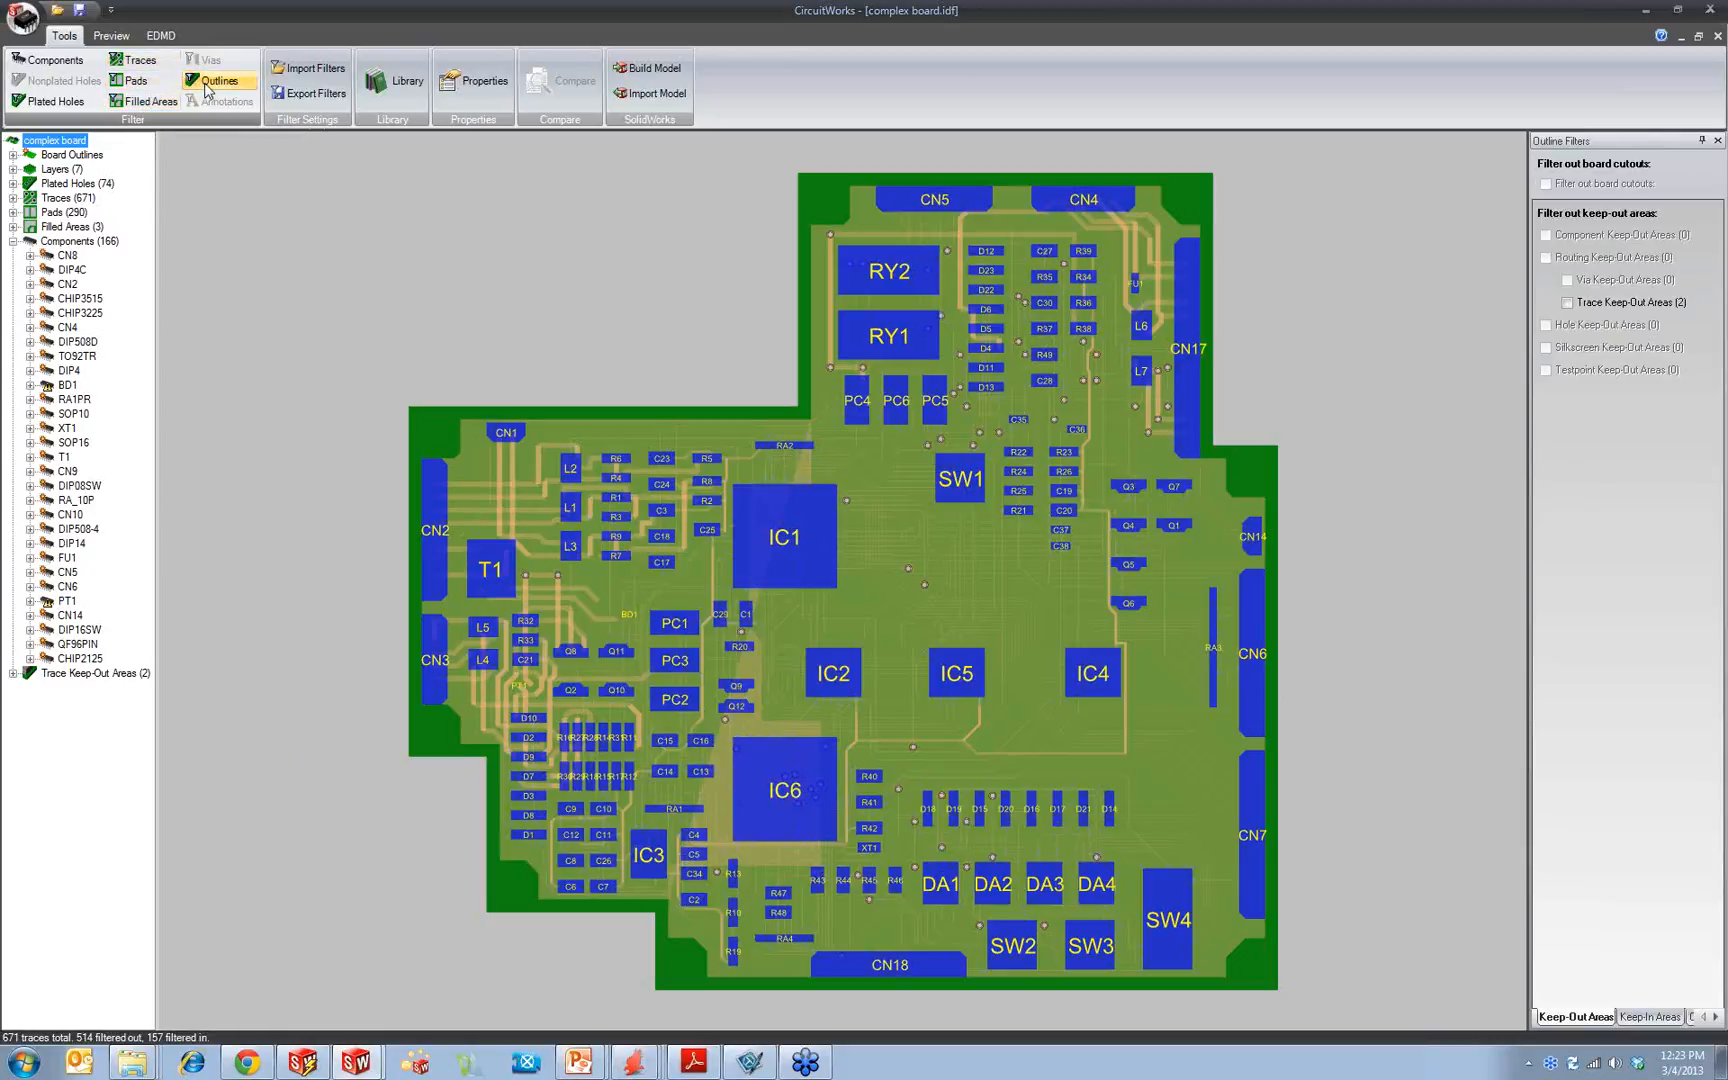
Step: Try filtering out plated holes larger than .5 mm, and switch that size filter off again
click(60, 103)
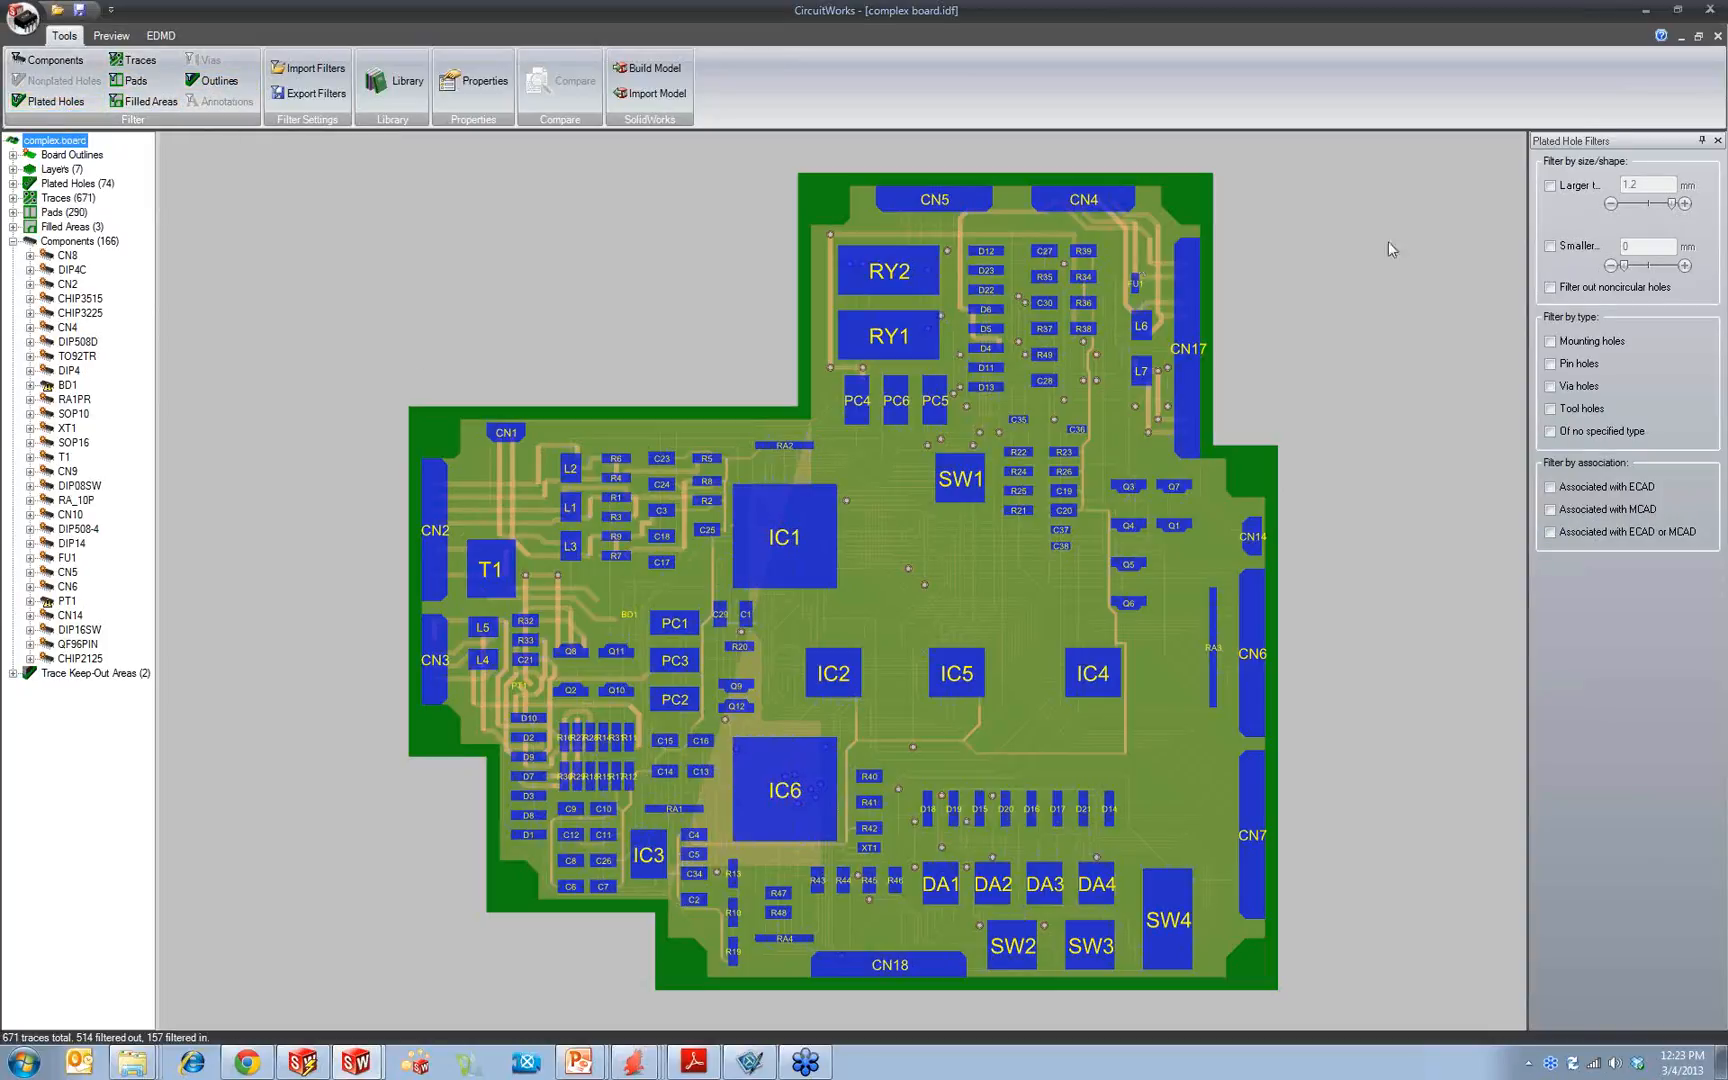
click(1550, 186)
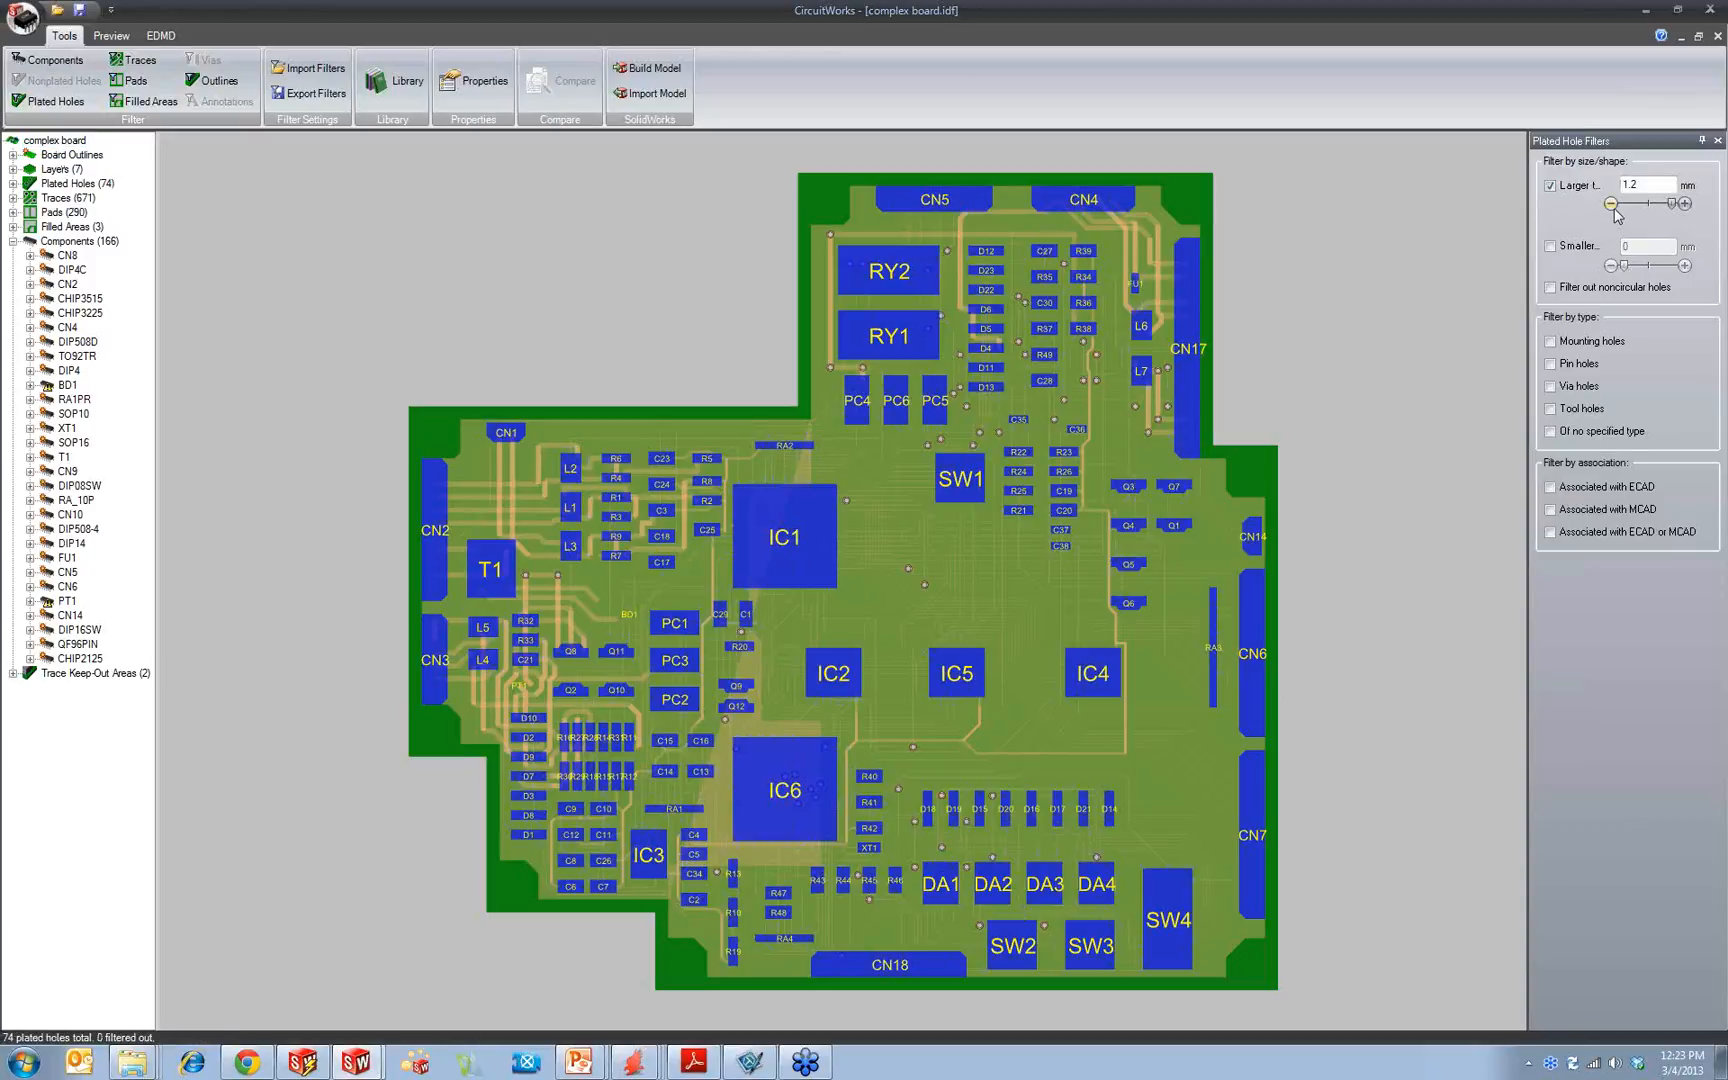
drag(1662, 185, 1484, 198)
text(.5)
click(1588, 186)
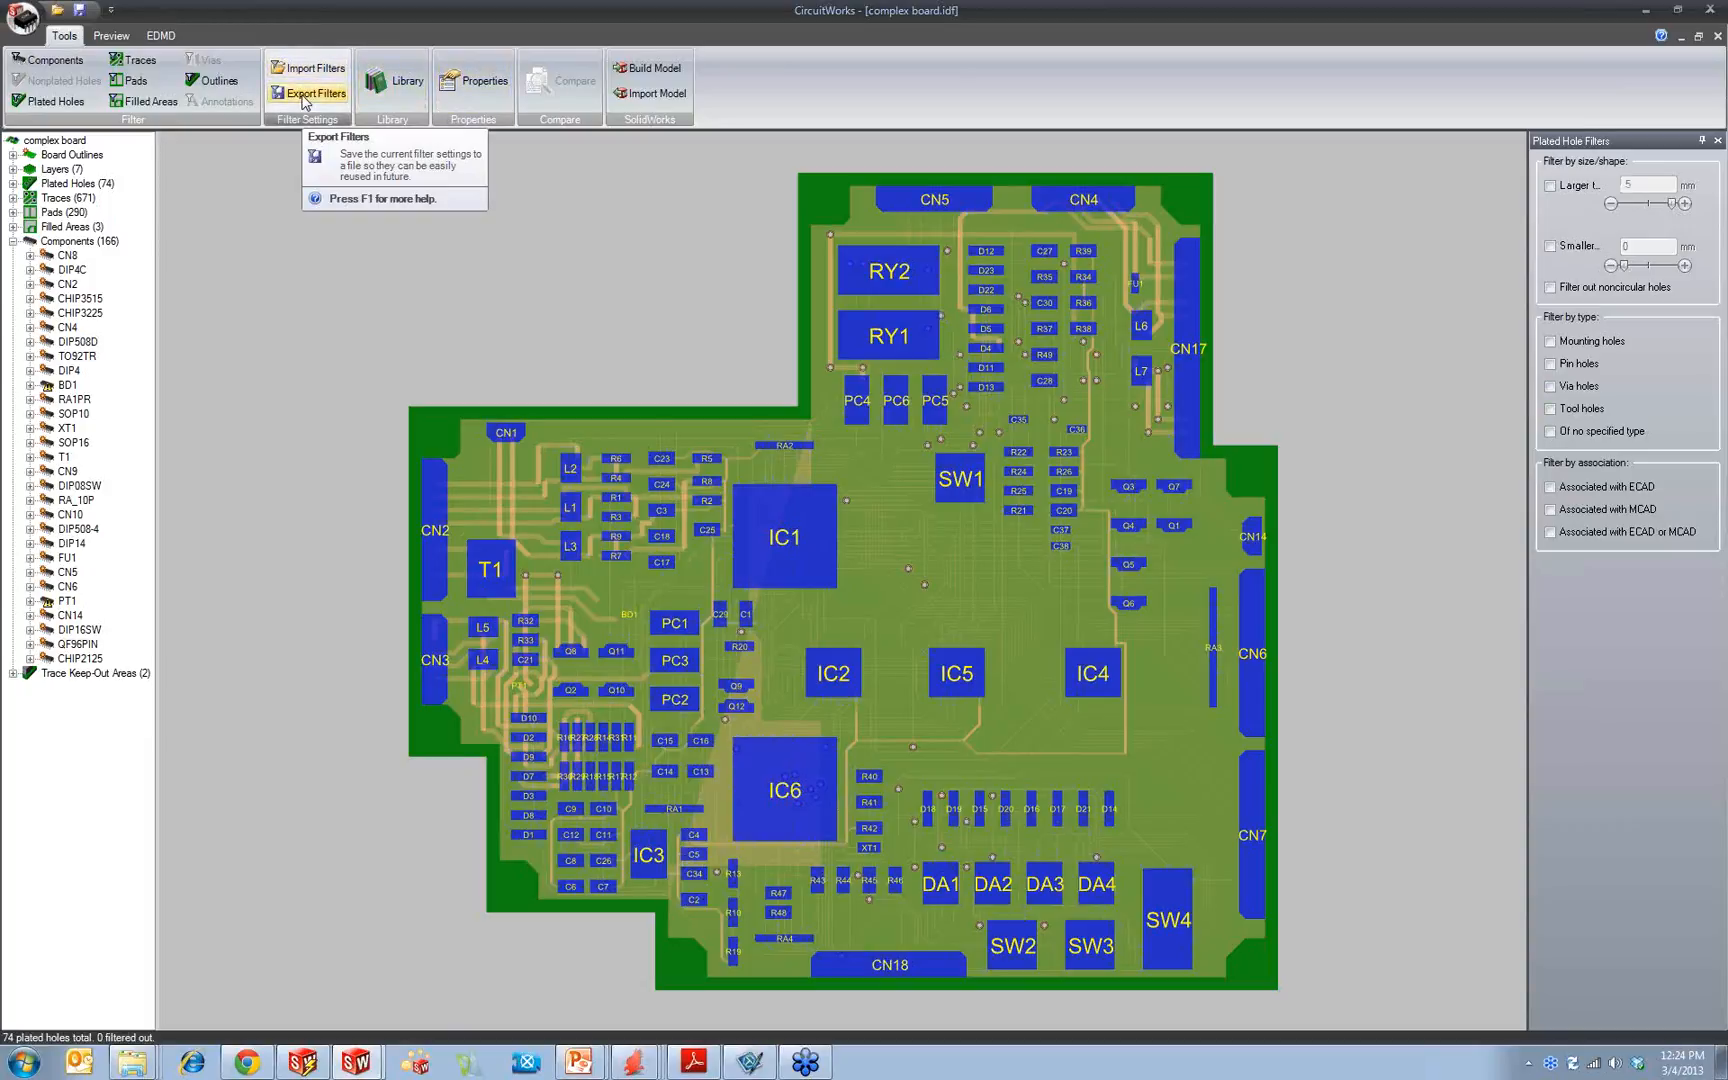
Step: Check the filter export's file type, CircuitWorks Filter File (*.cwf), and close the save dialog without exporting
click(305, 93)
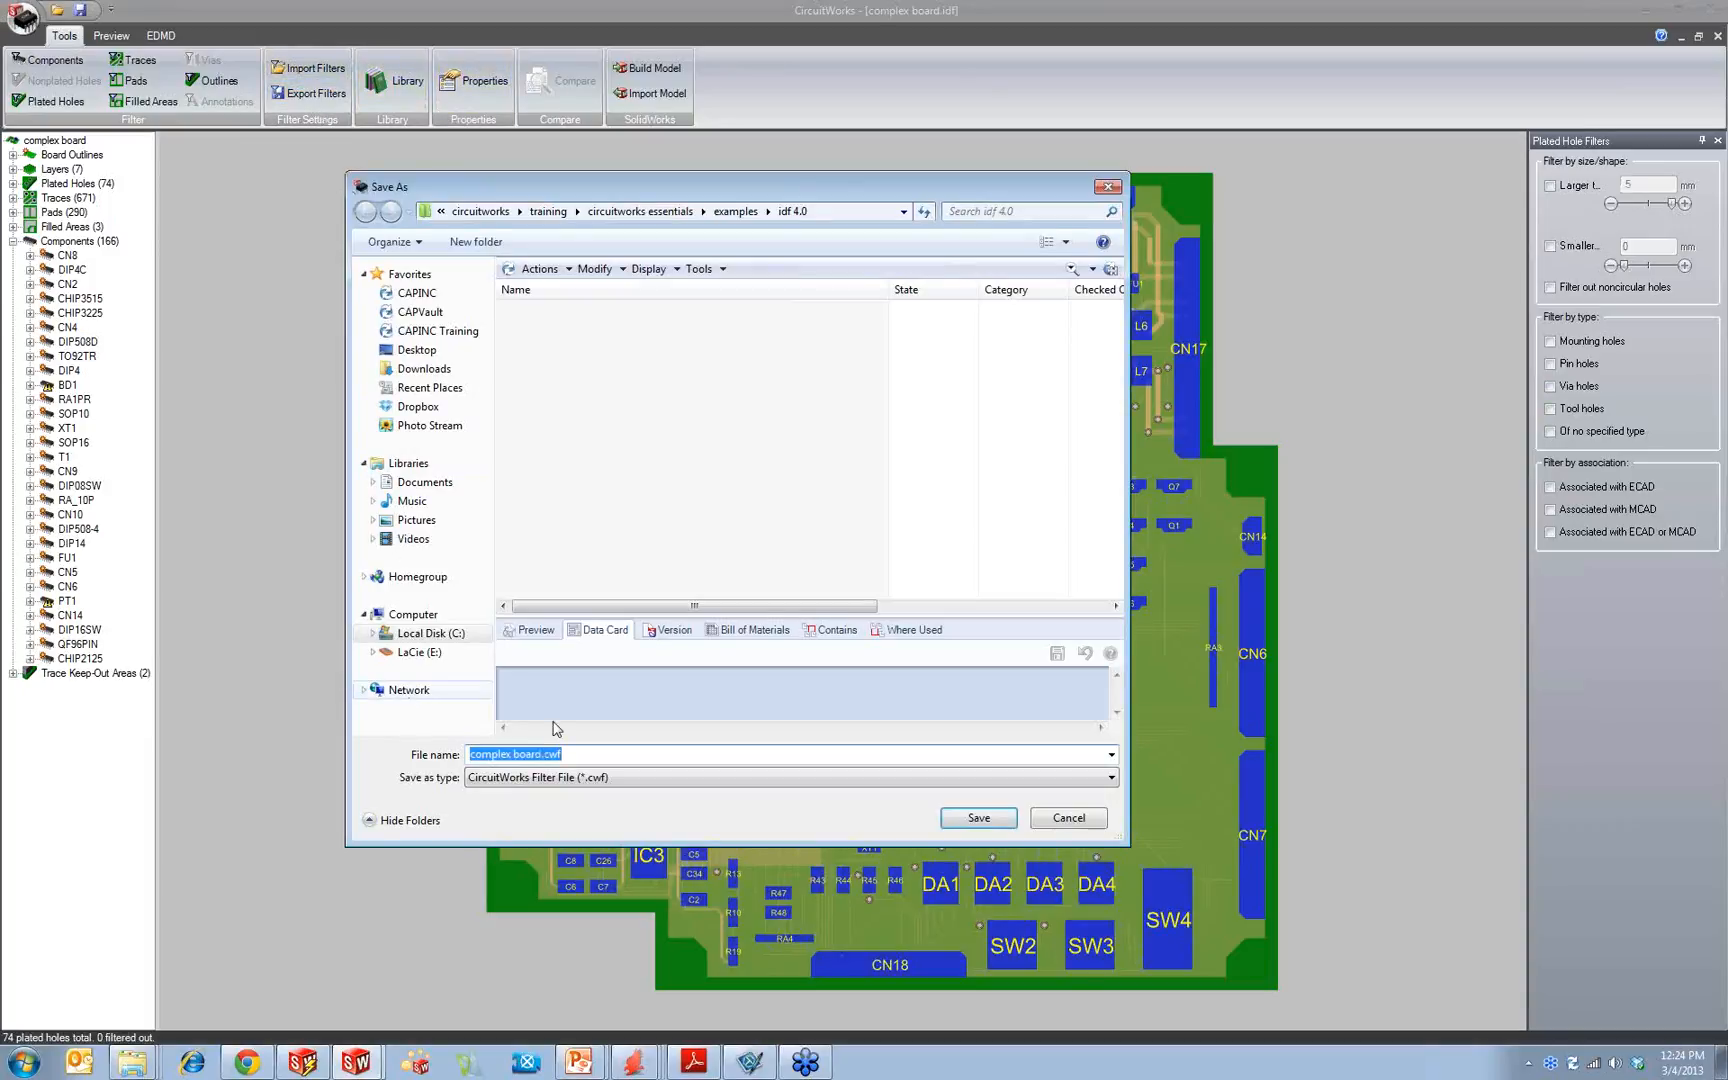
click(582, 778)
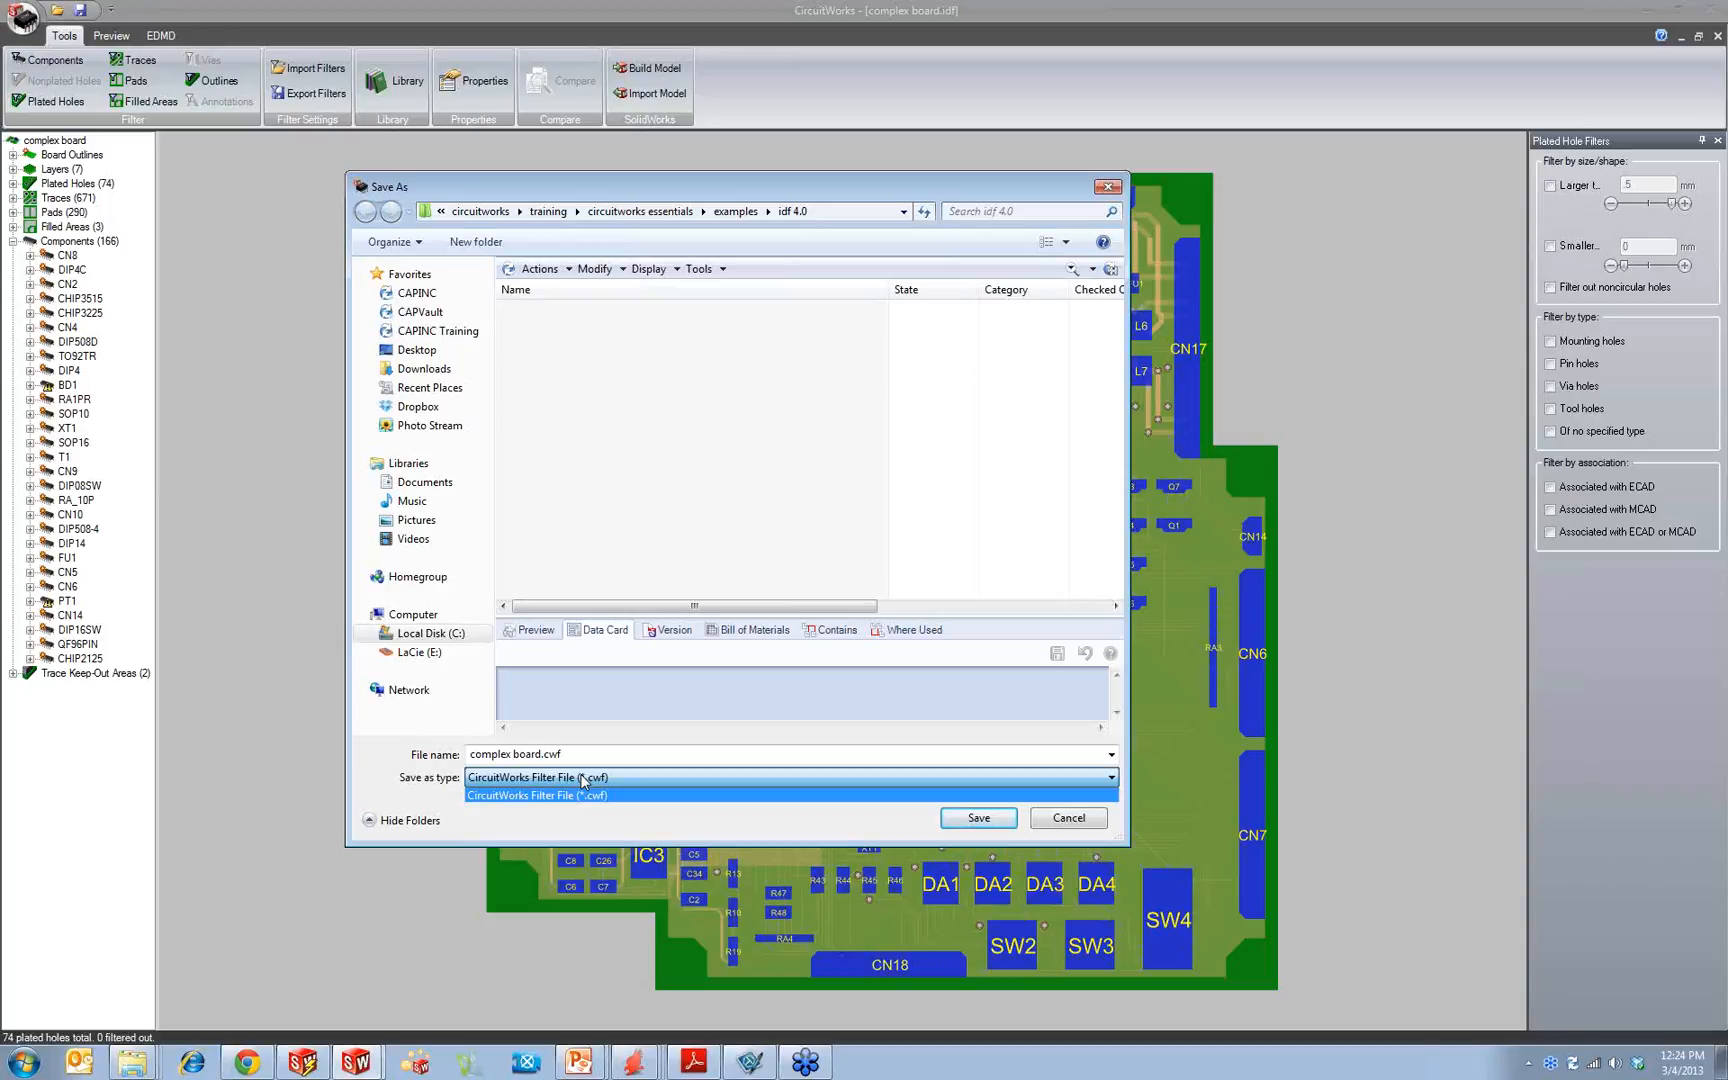
click(752, 191)
drag(1029, 193, 846, 162)
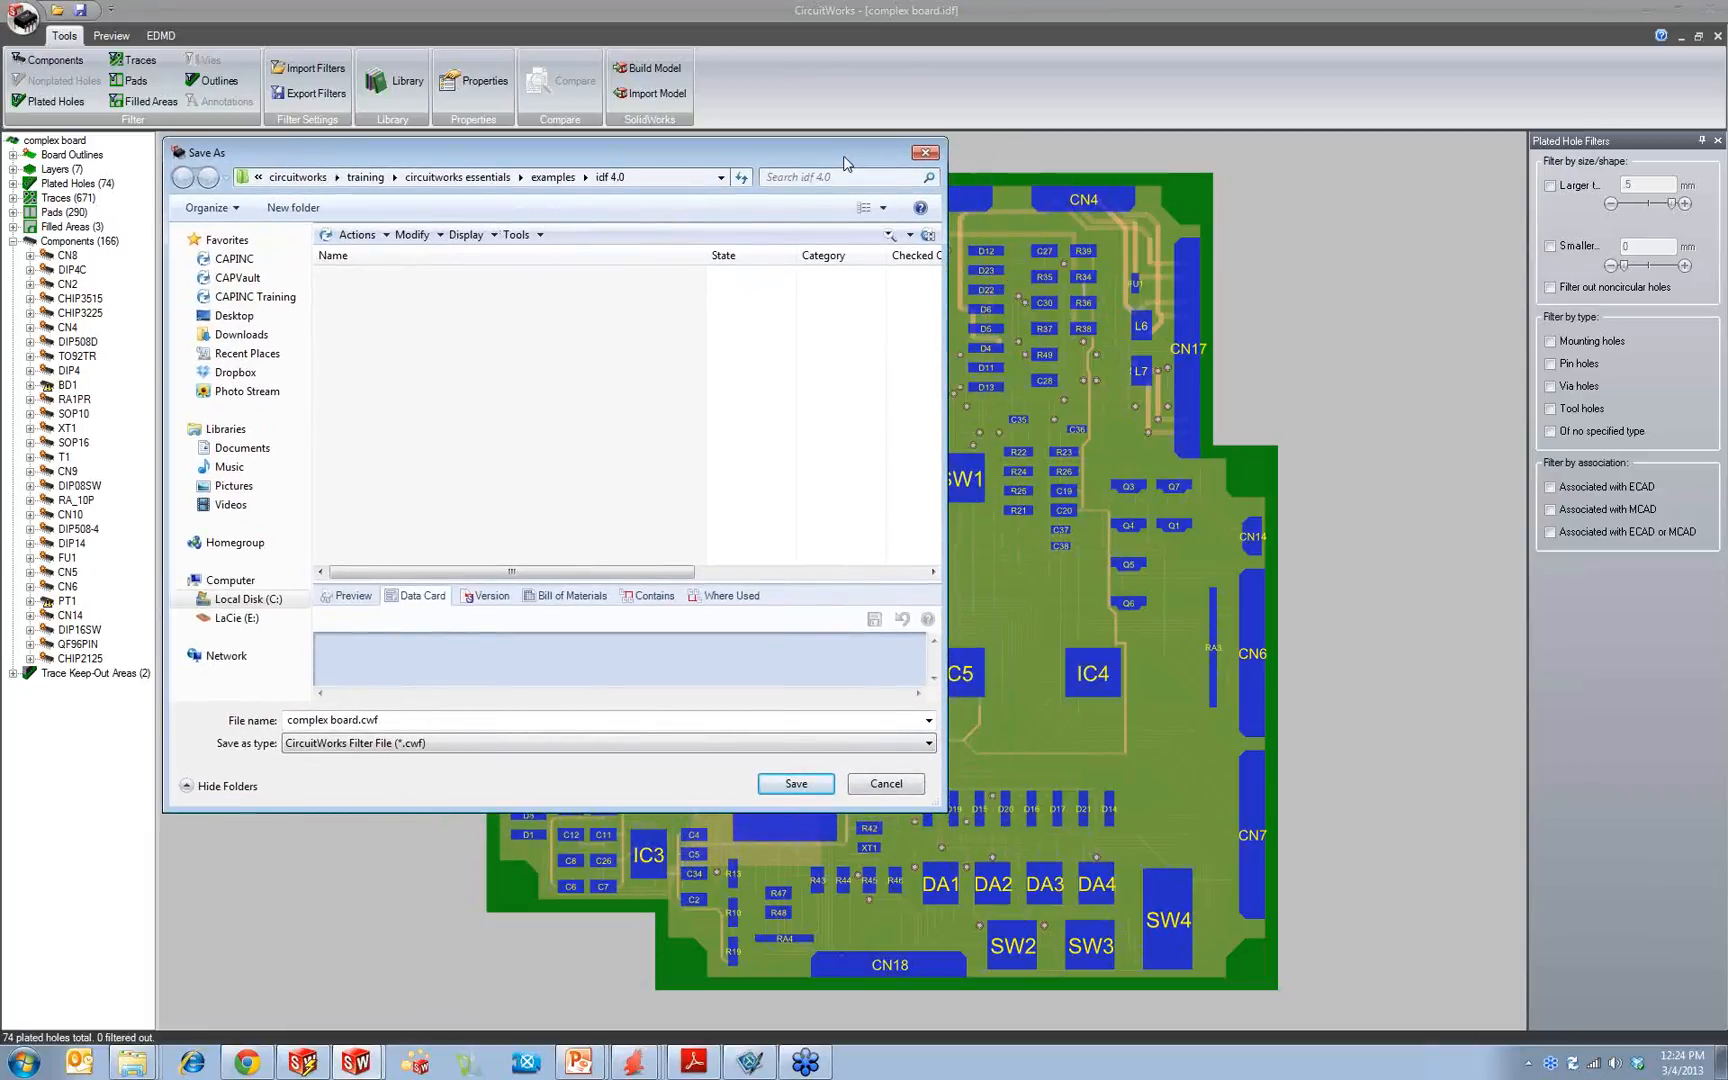
click(922, 154)
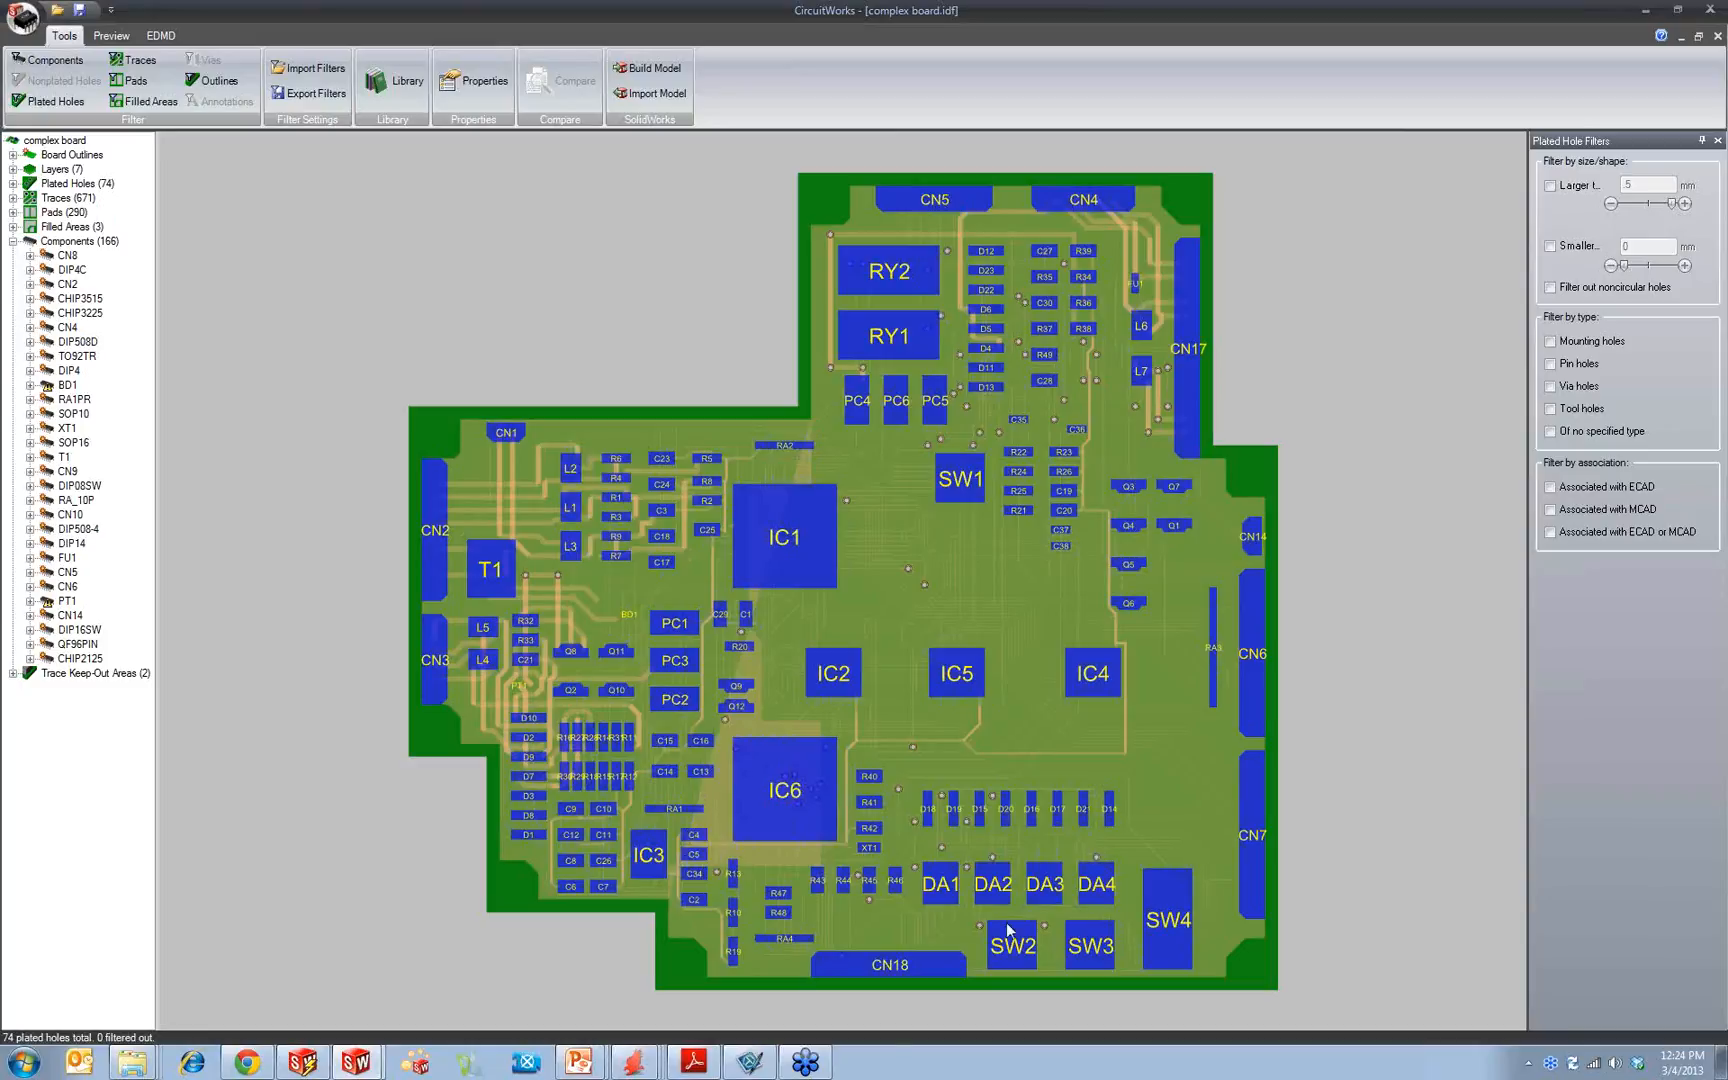
Step: Switch to the PowerPoint slide show, advance it to slide #8, and switch back to CircuitWorks
mouse_move(585, 1066)
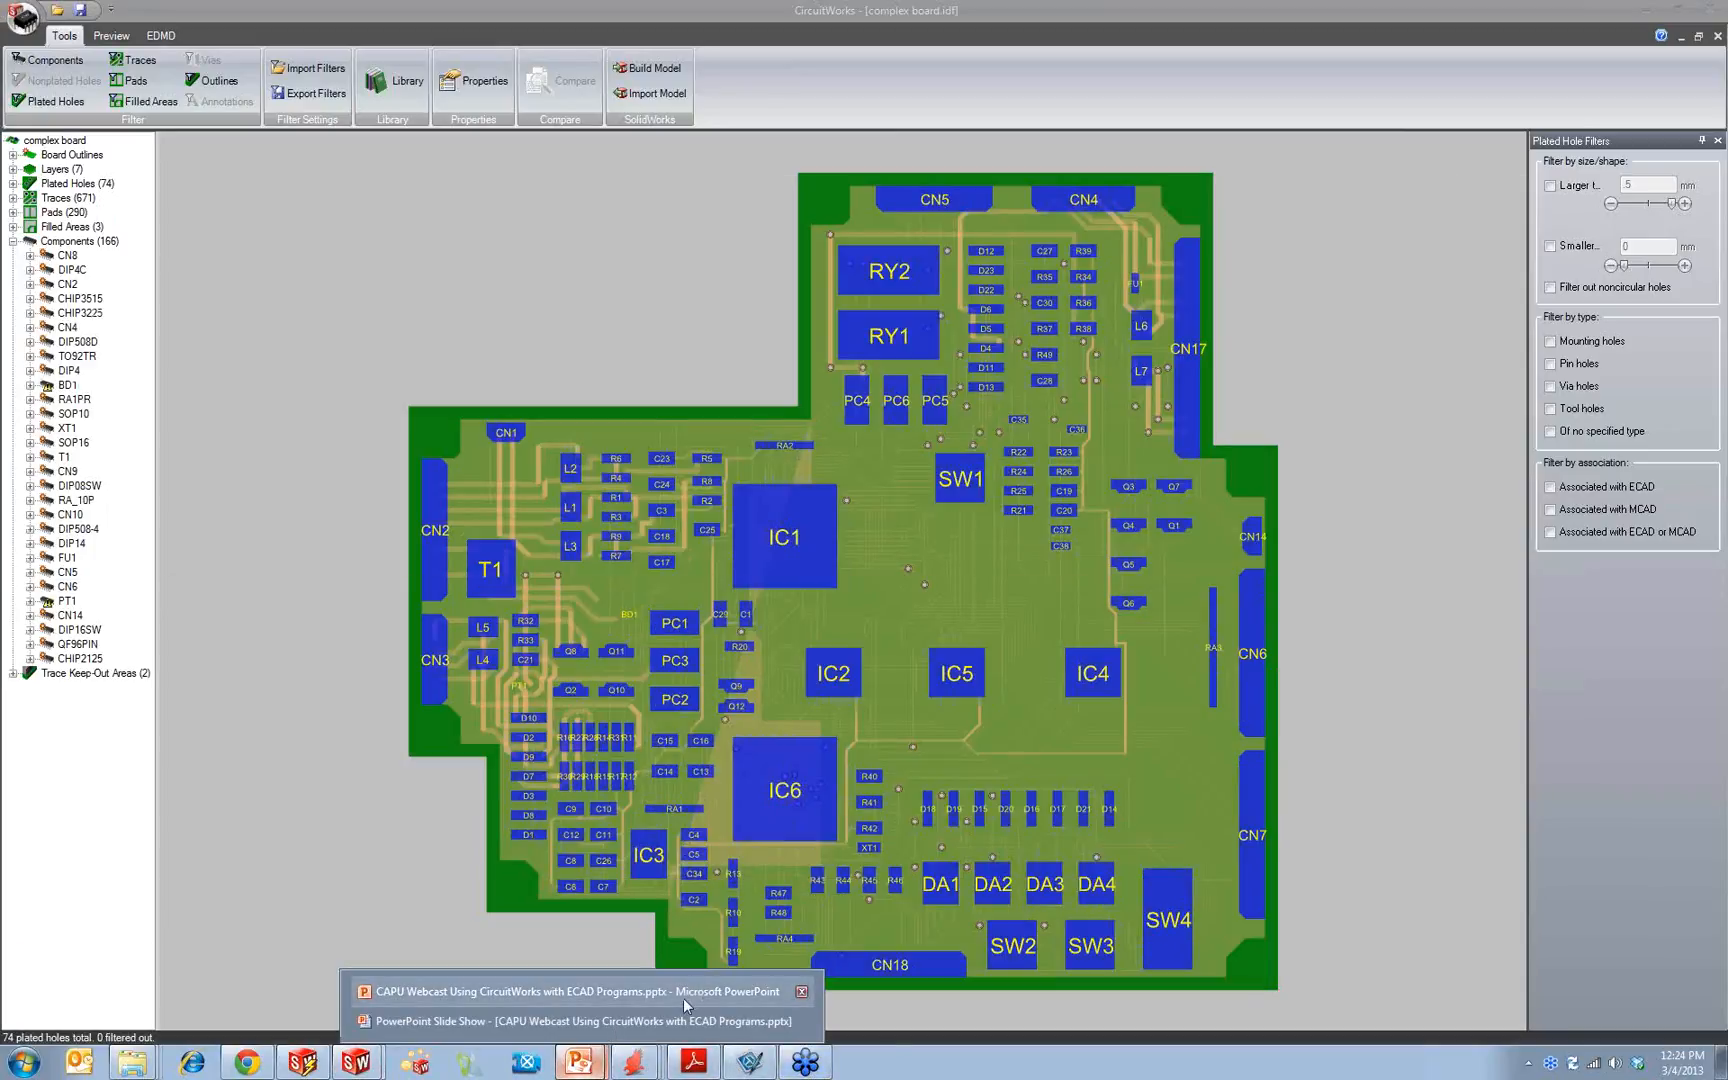
click(657, 1019)
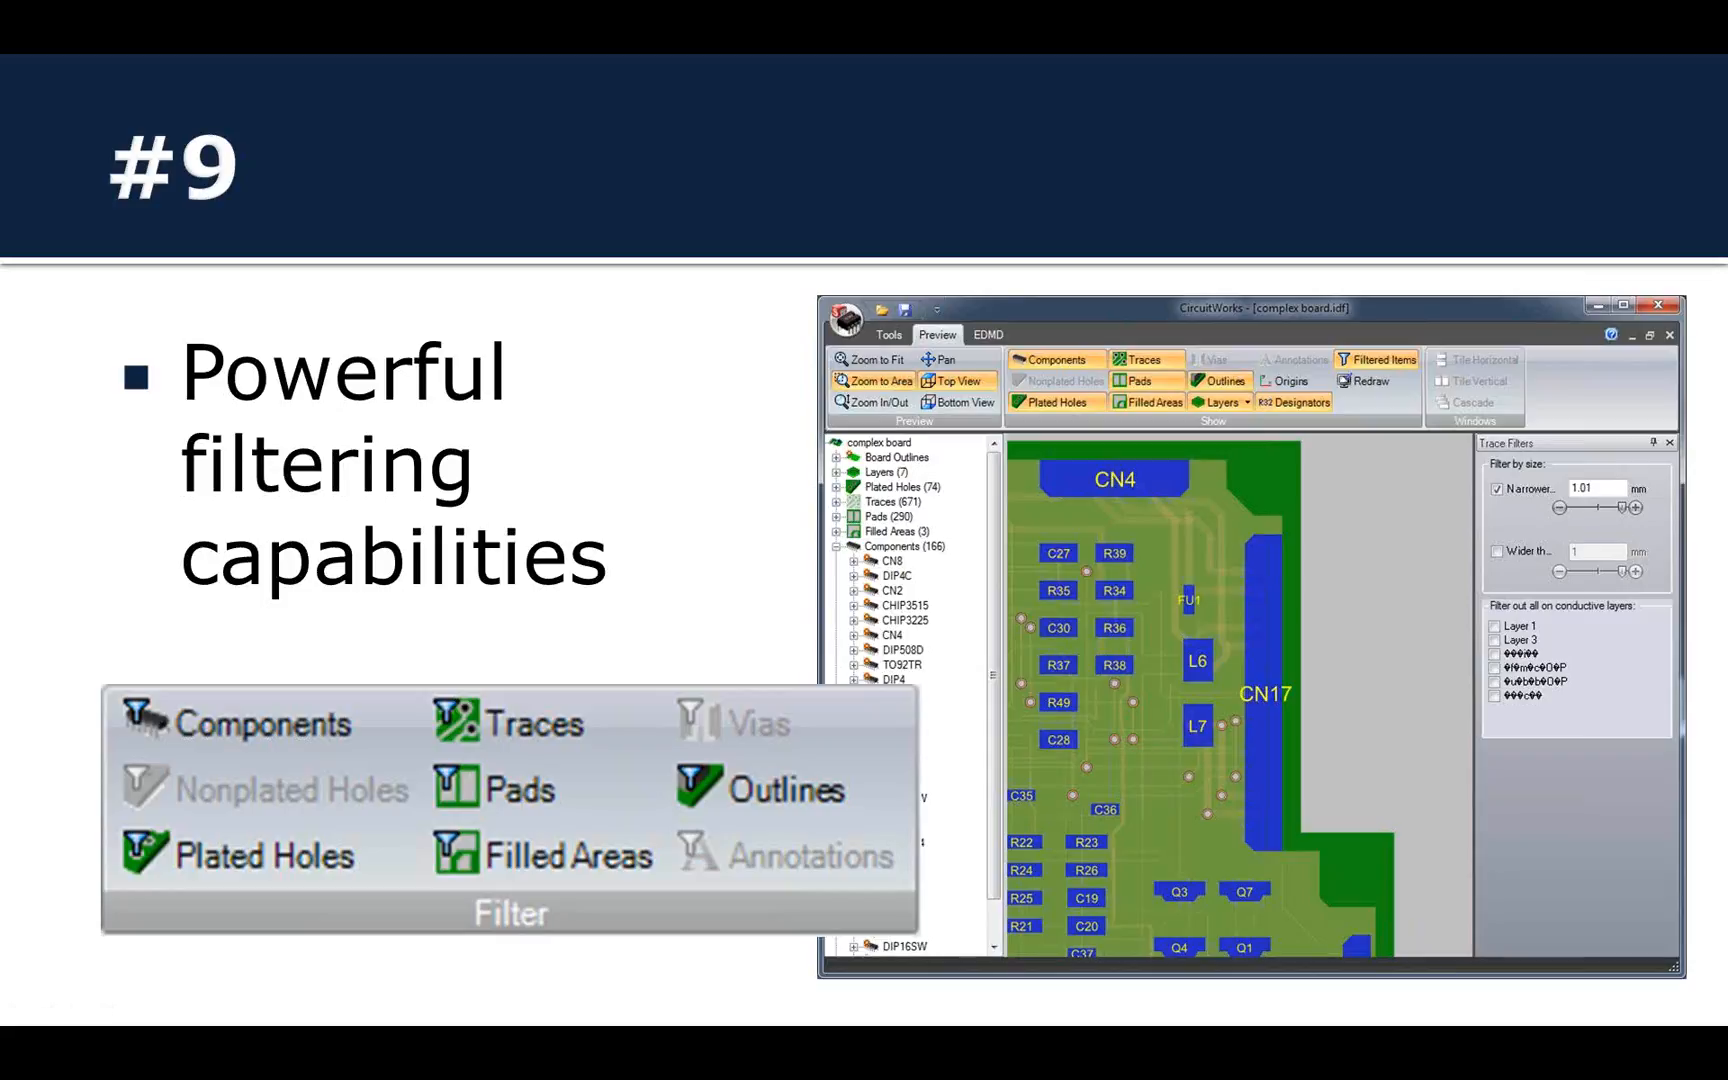
key(Right)
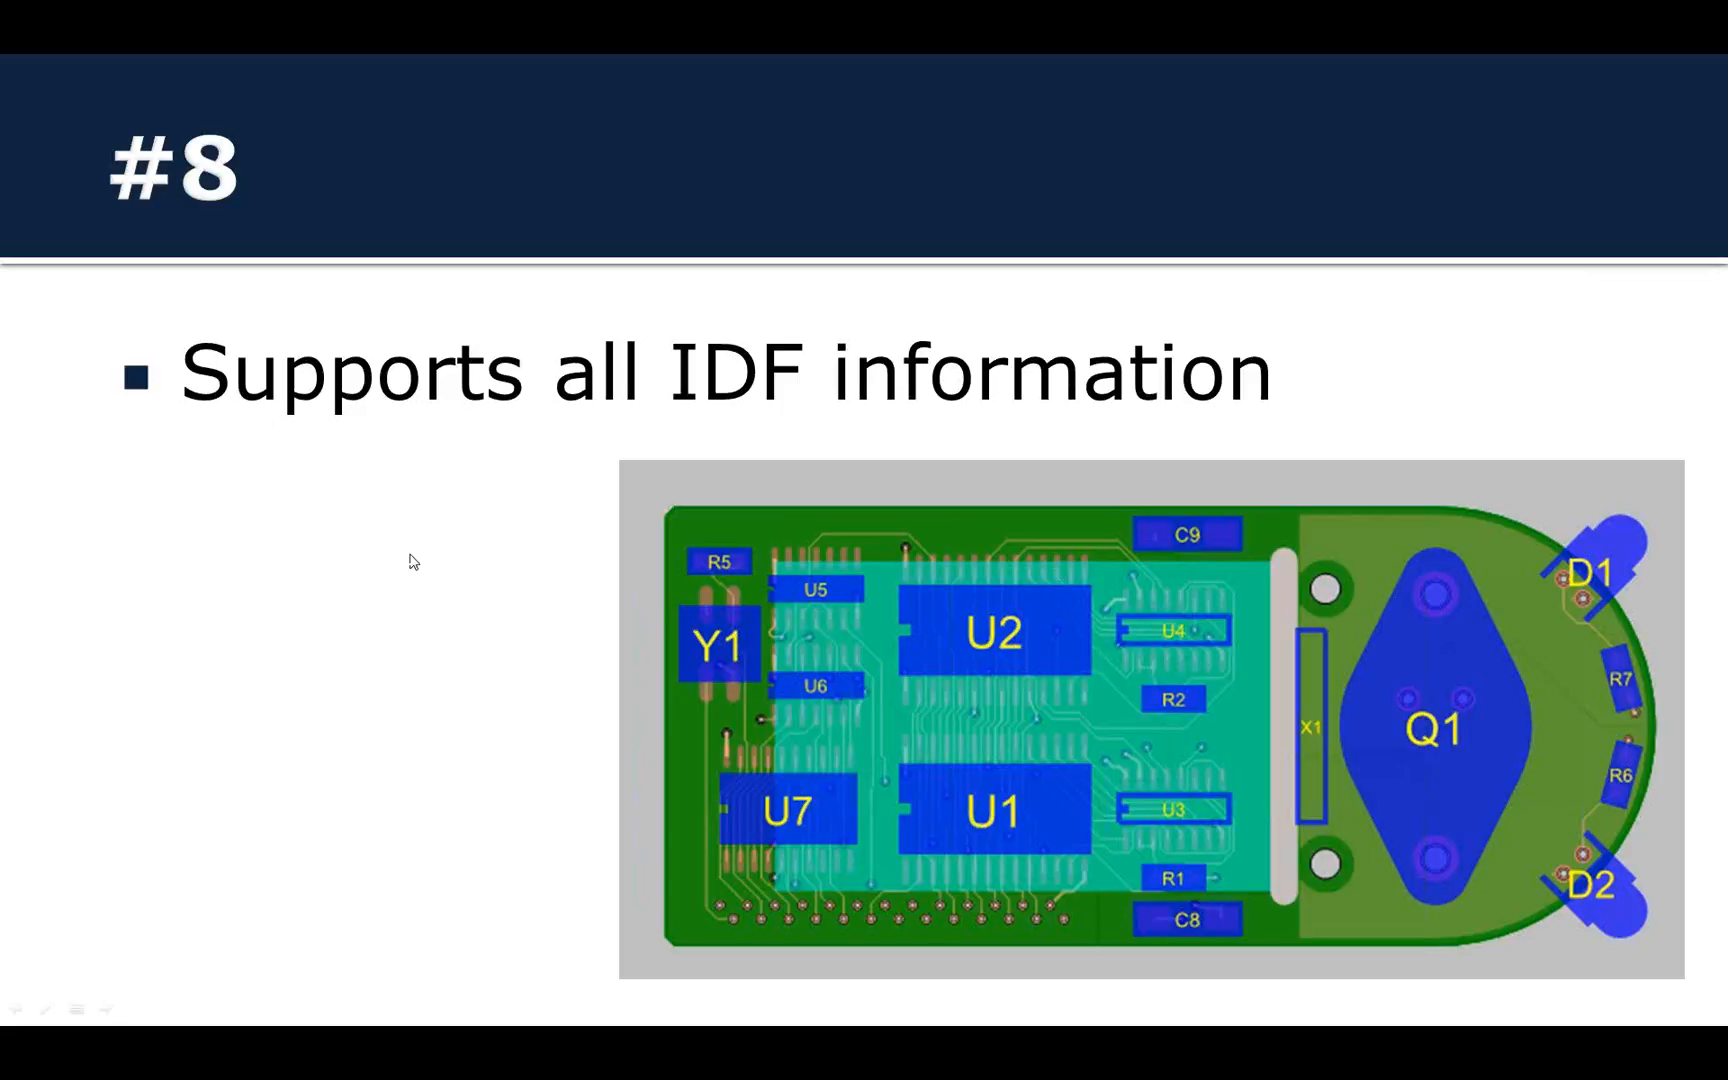
key(super)
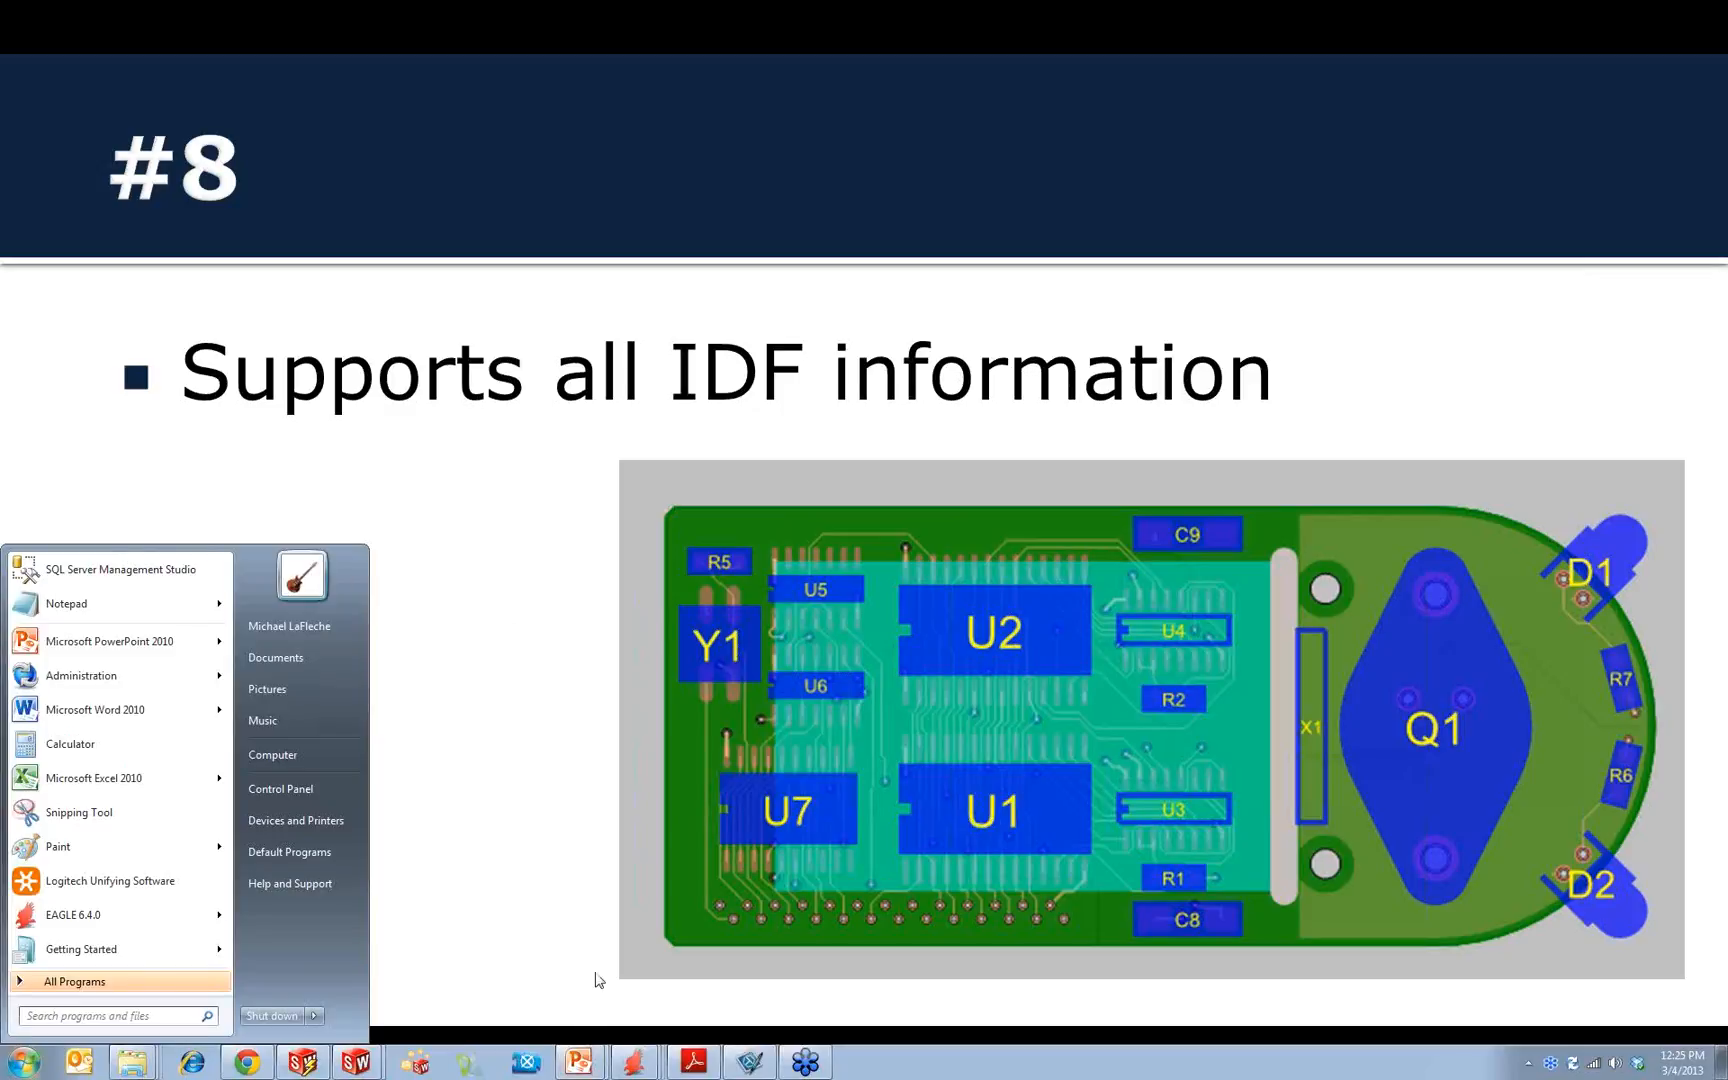
click(355, 1066)
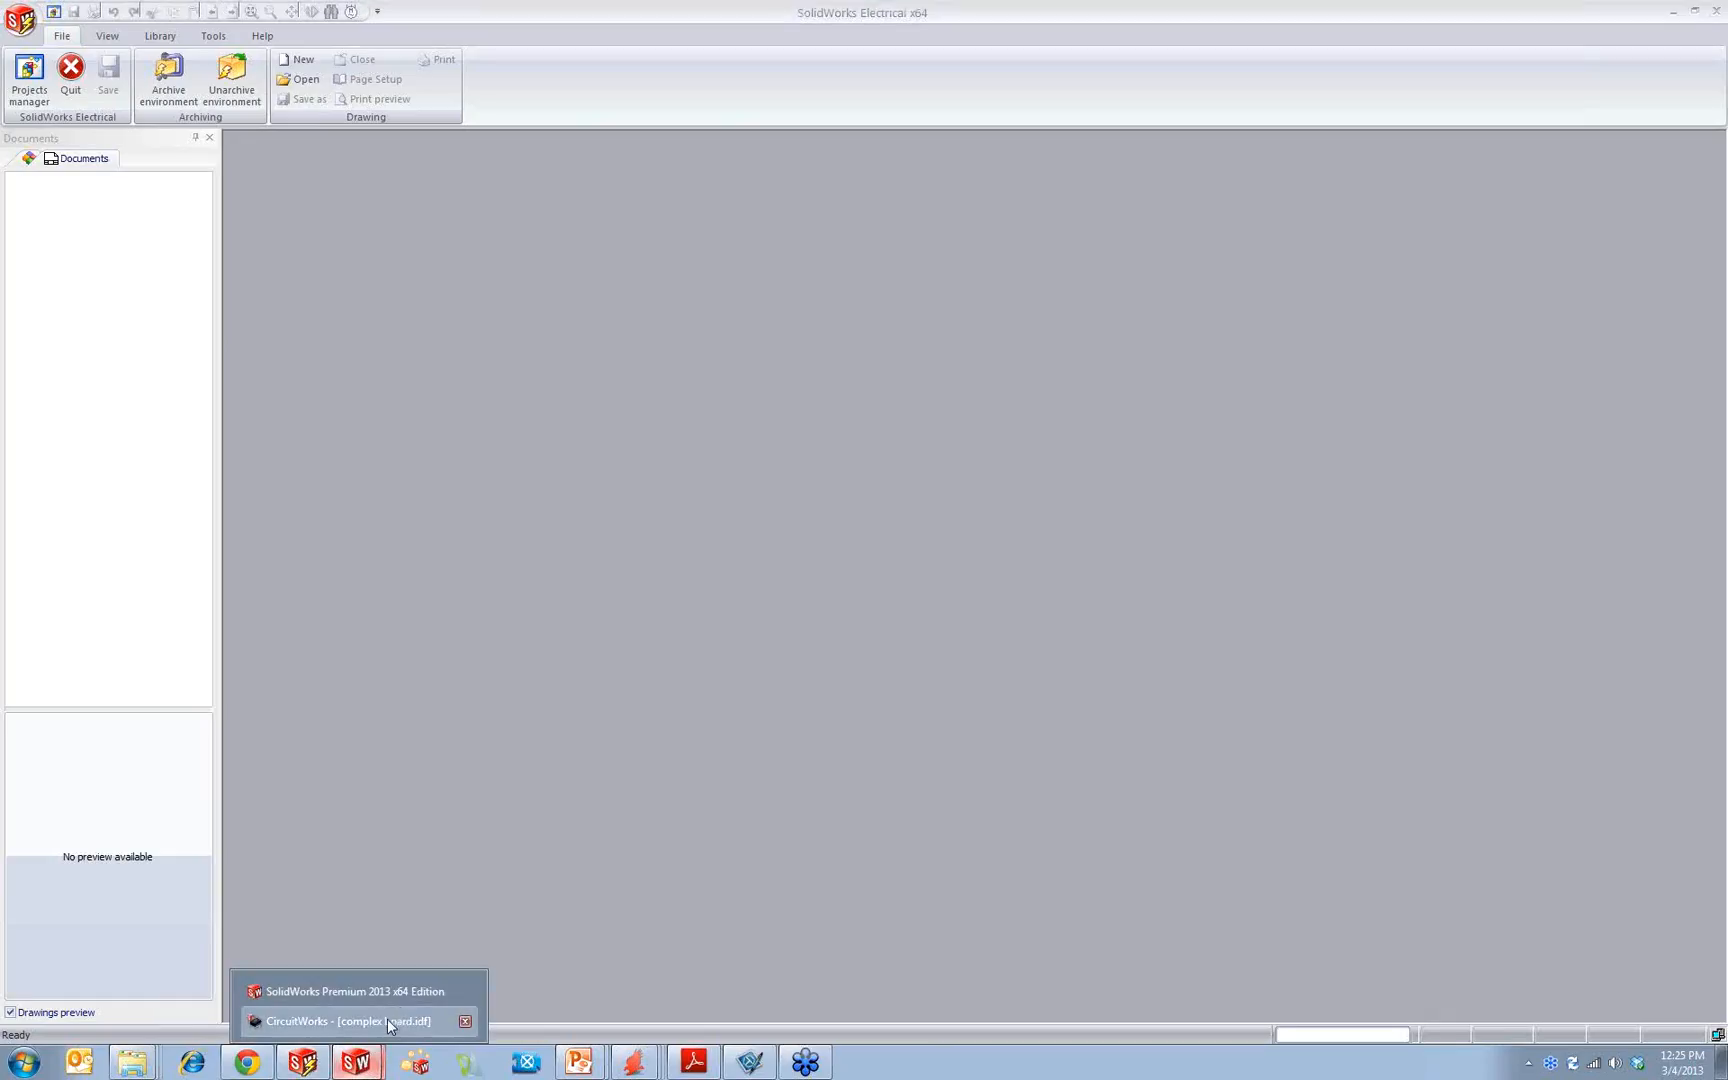
click(387, 1019)
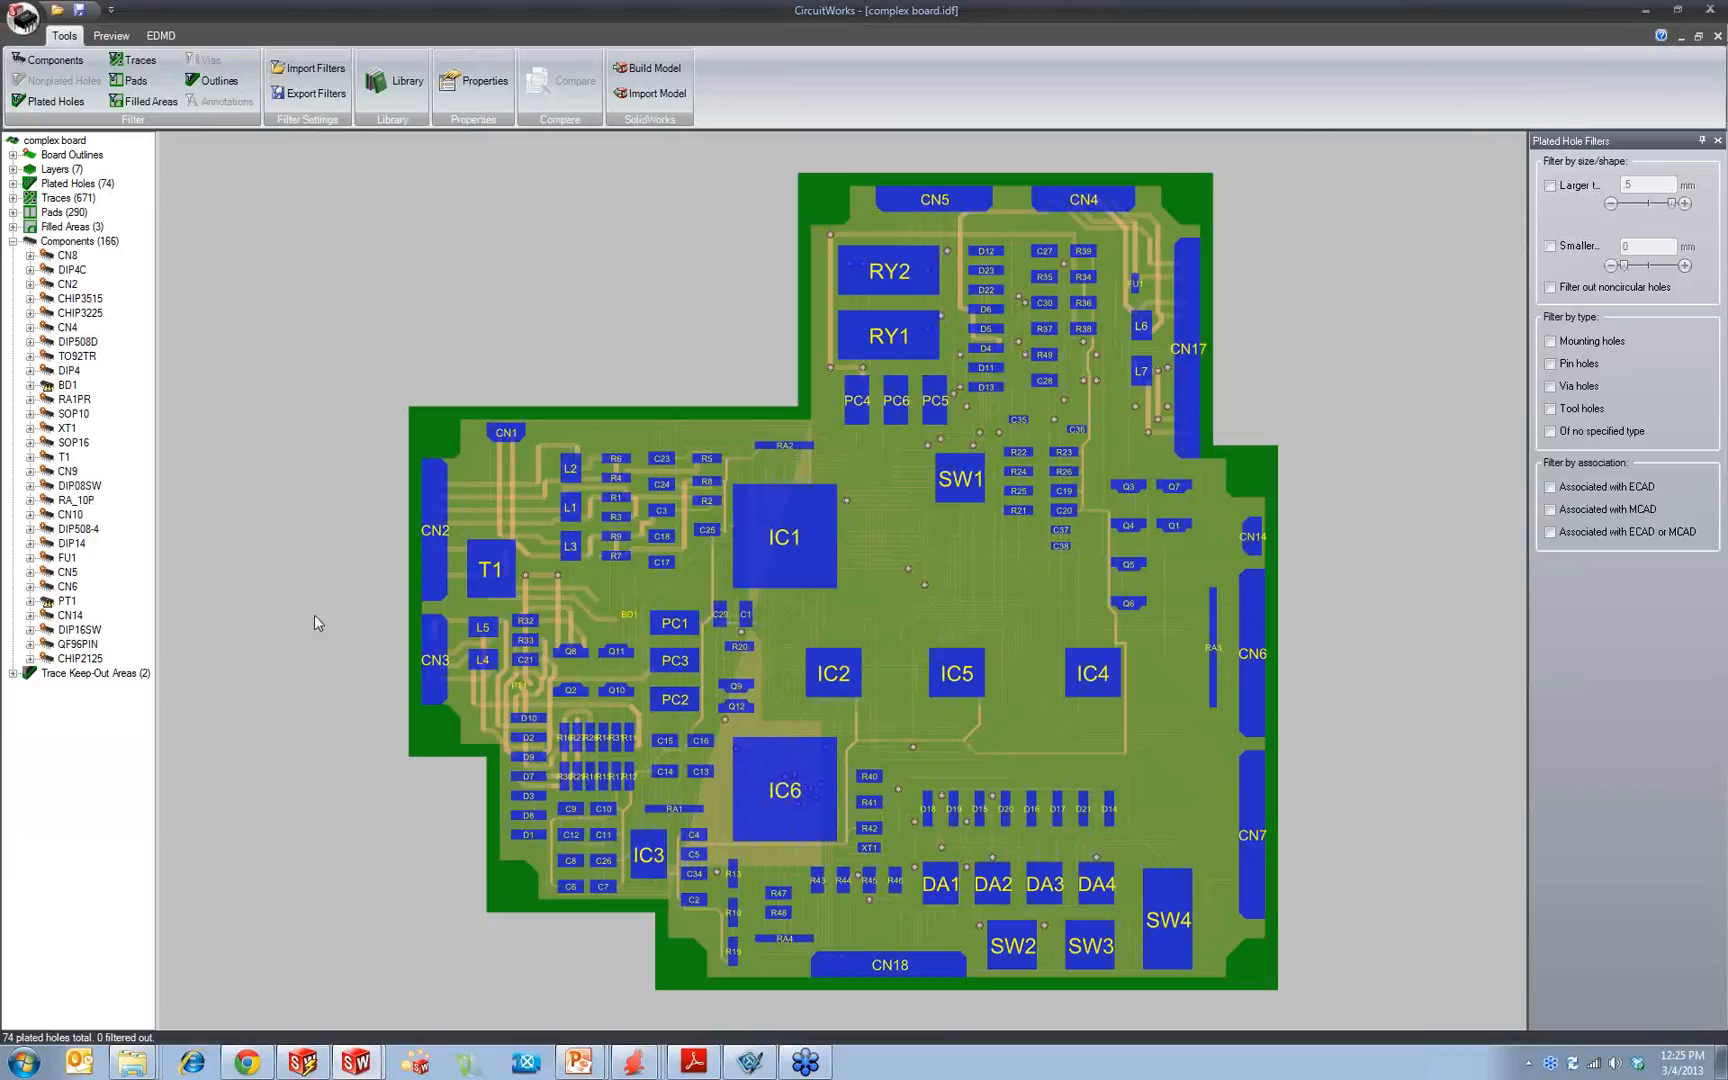
Step: Select the first trace keep-out area in the board tree and close complex board.idf
click(14, 678)
click(14, 676)
click(110, 688)
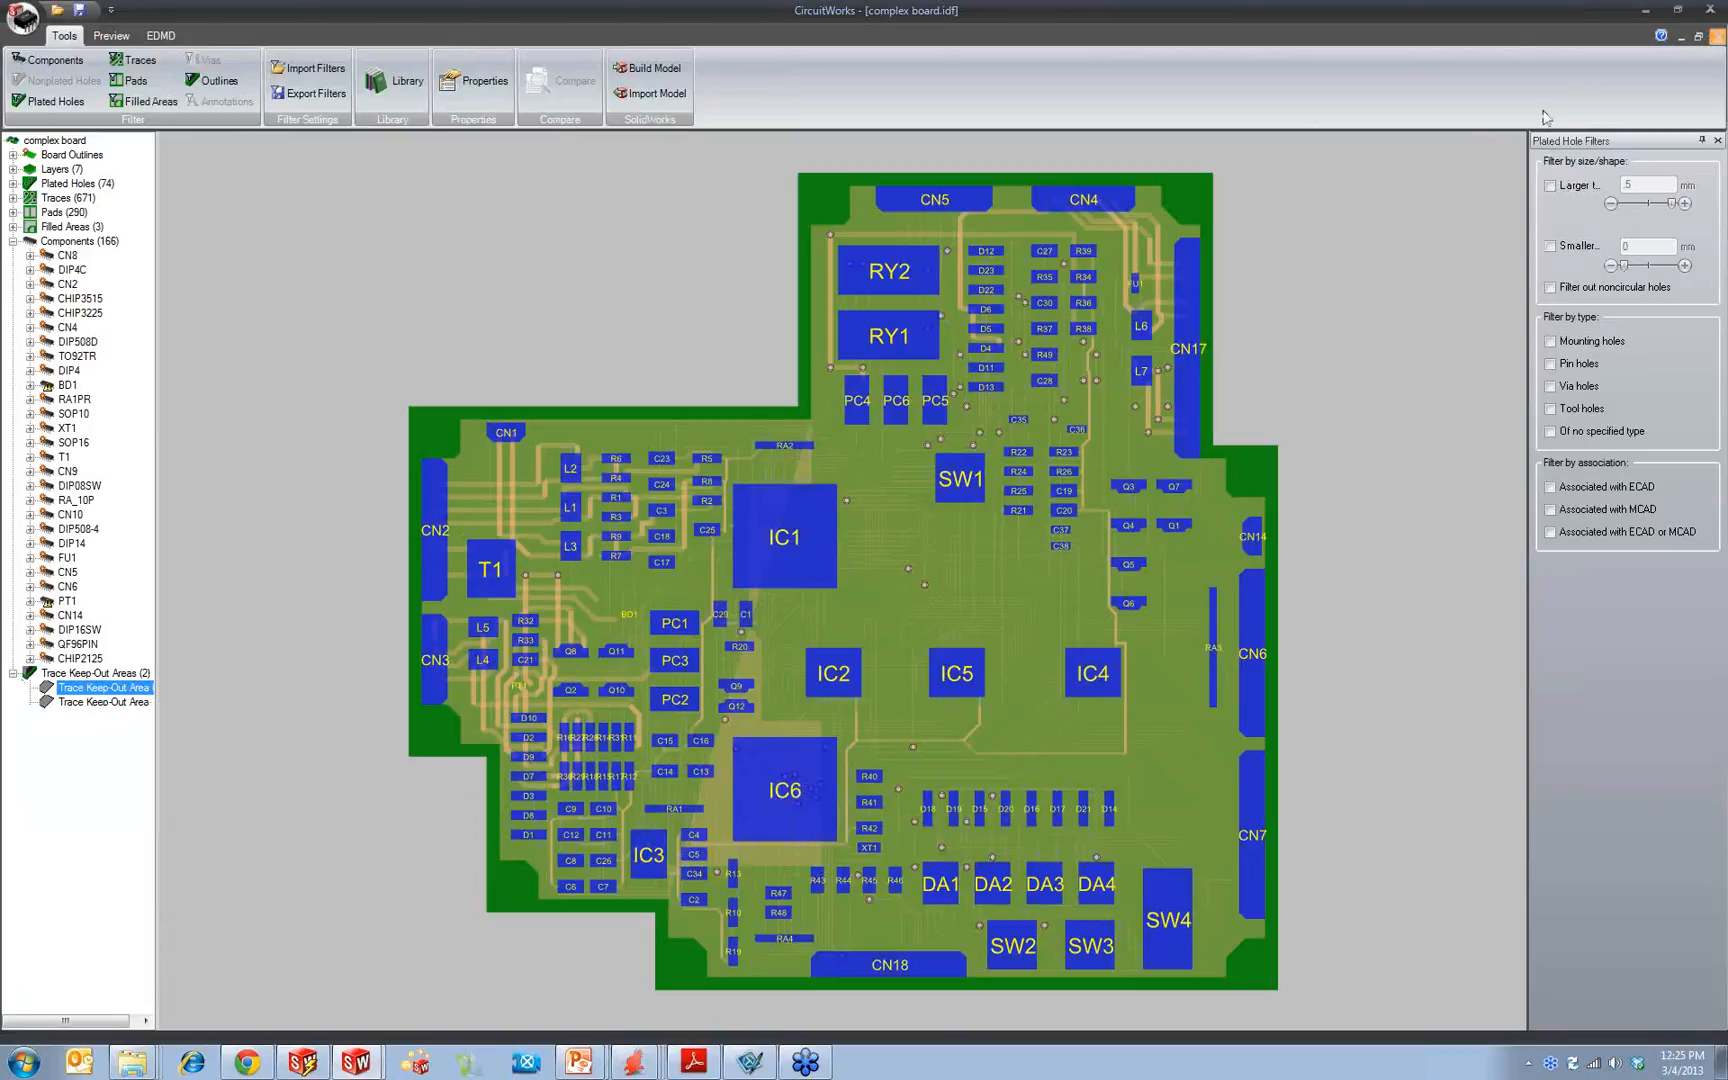
click(1718, 35)
click(863, 553)
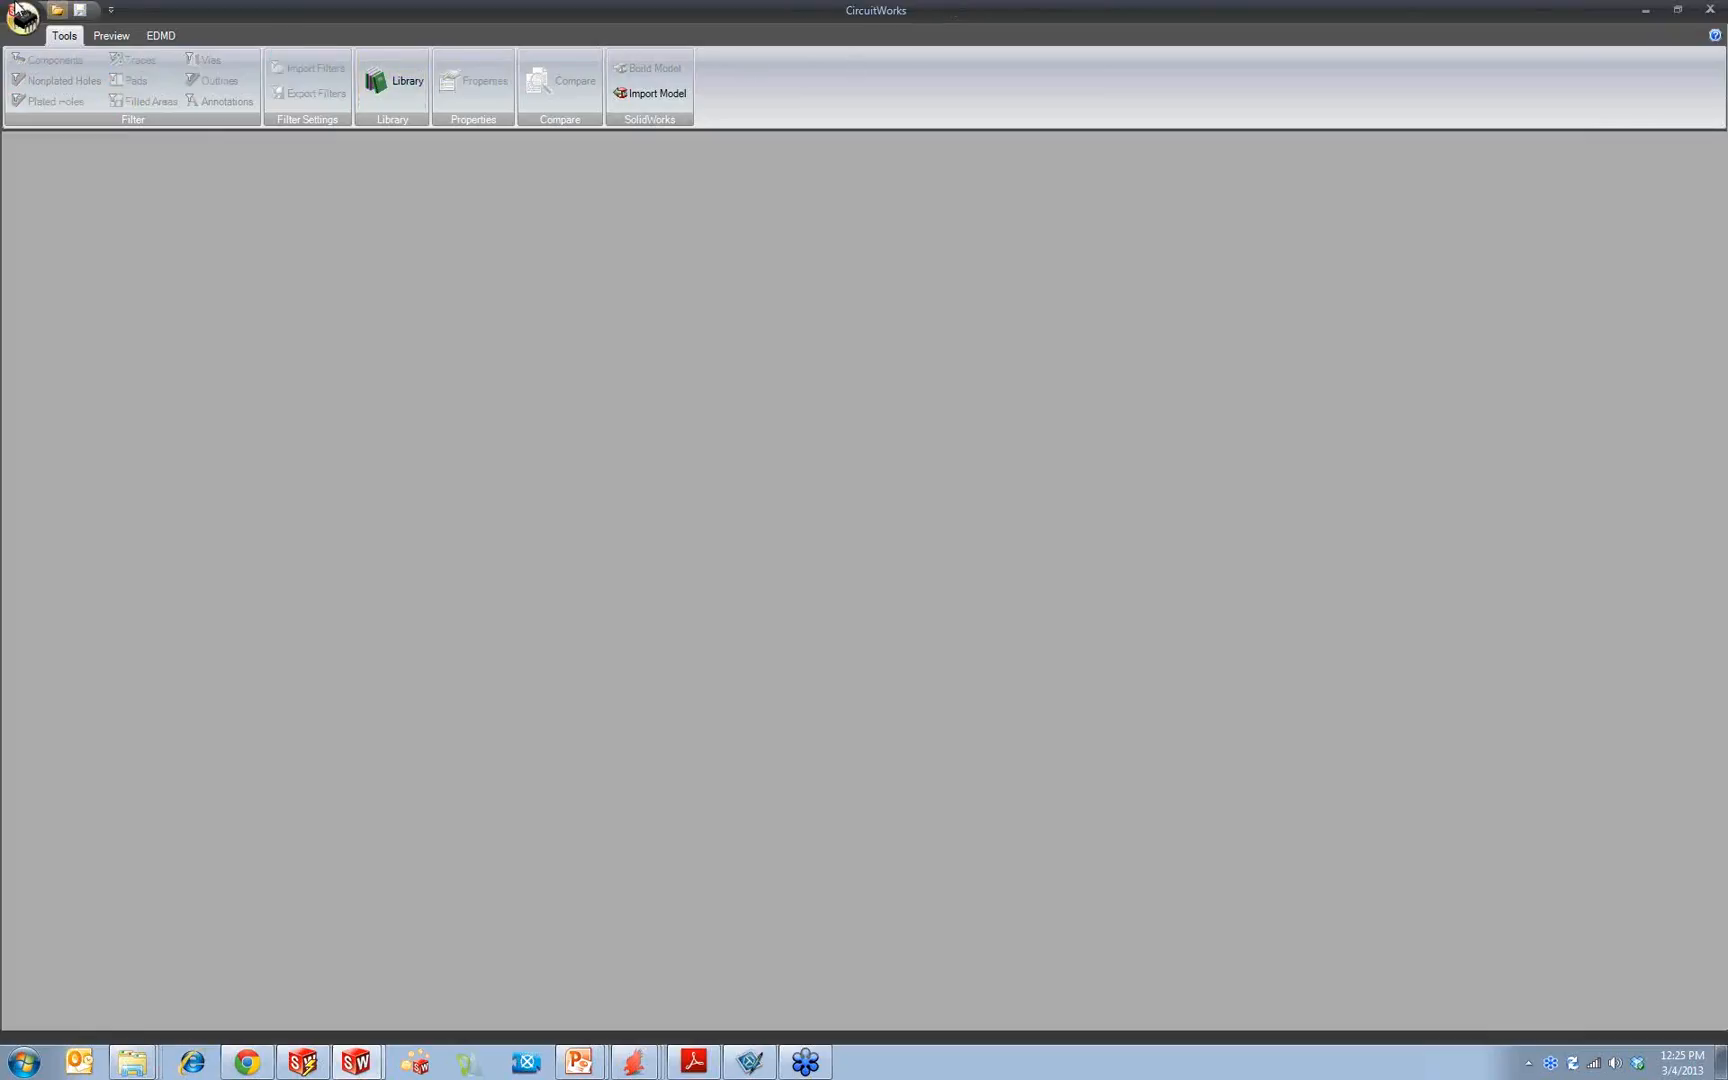
Step: Open CircuitWorks.asc as a PADS 2005/2007 file from the circuitworks essentials training folder and narrow the tree pane
click(18, 14)
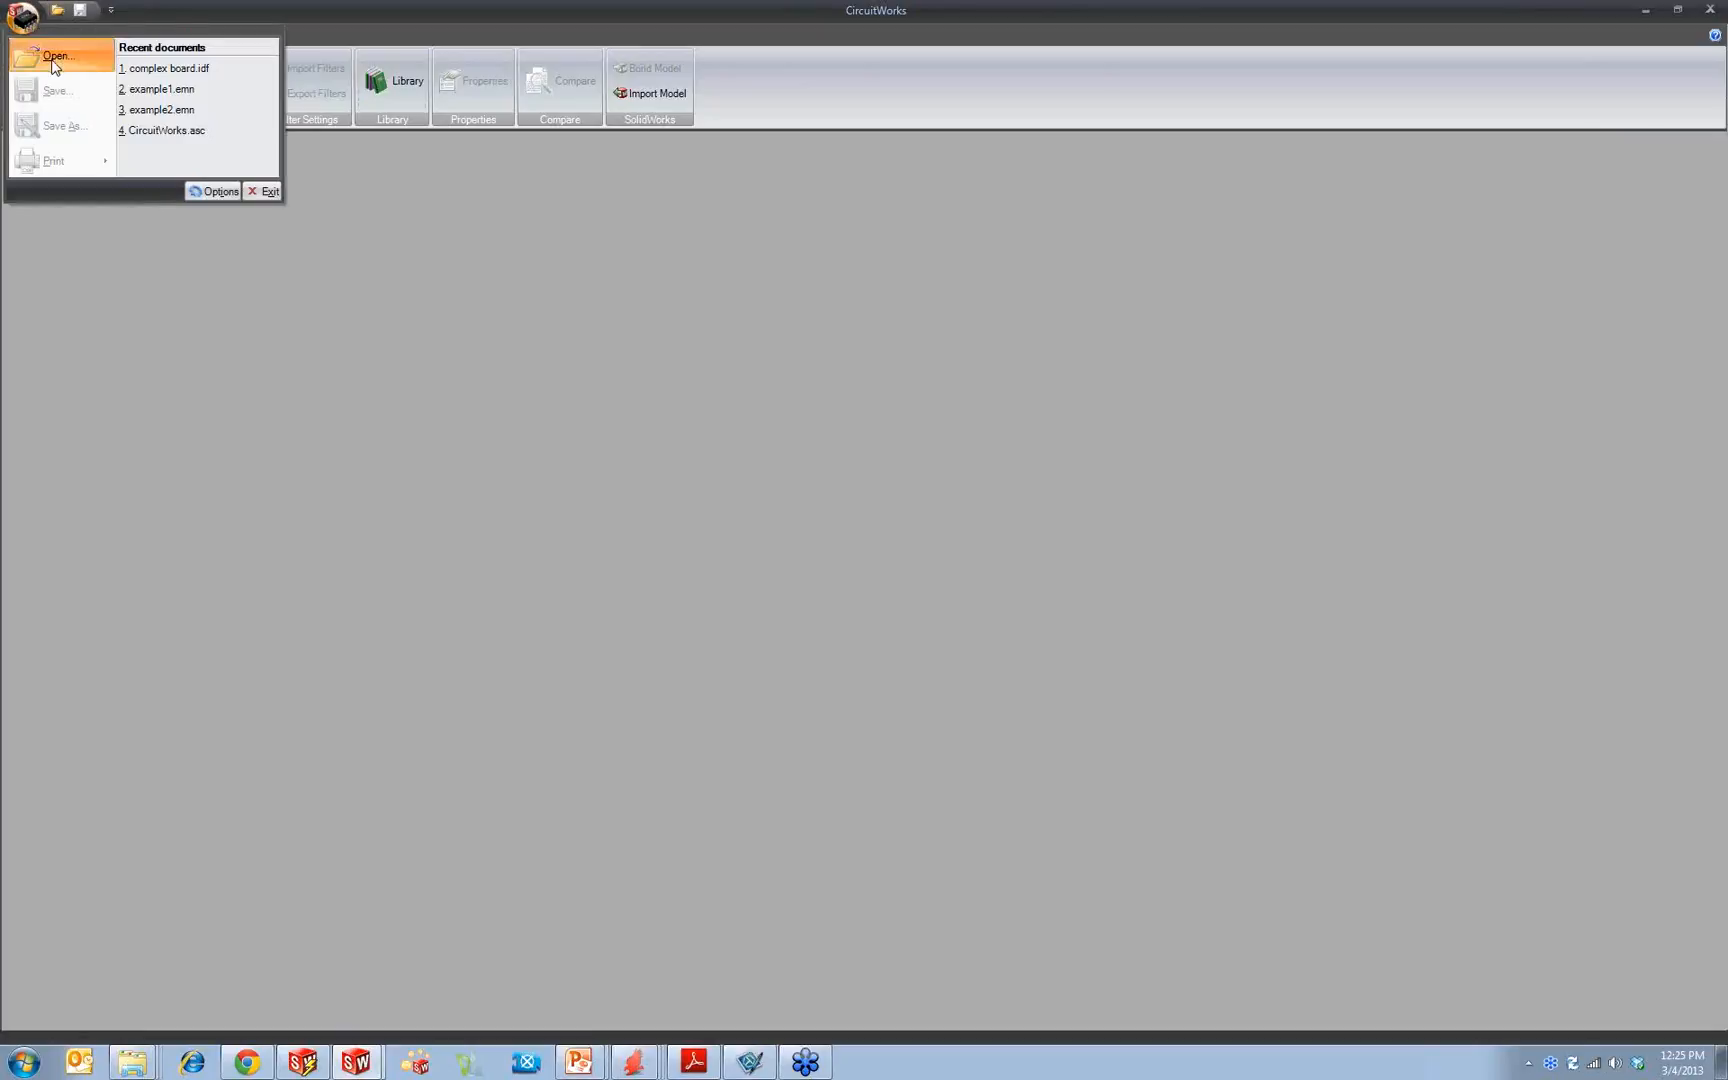
click(40, 58)
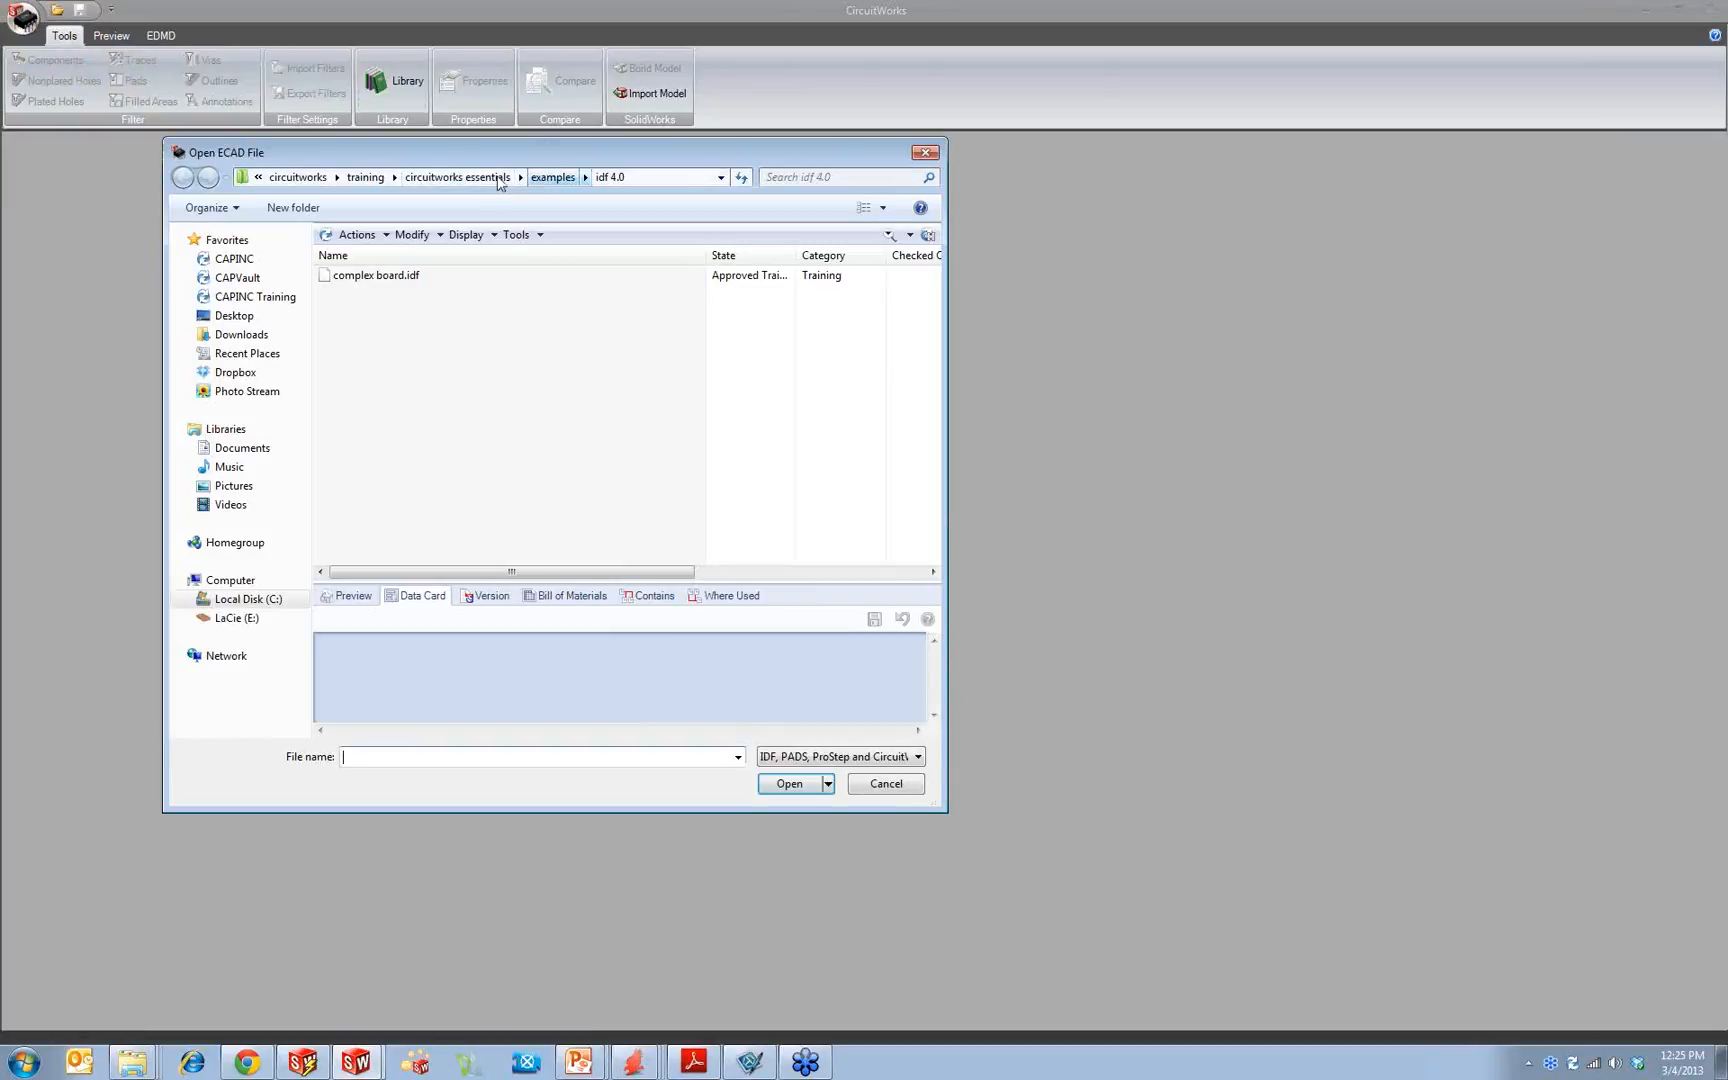
click(461, 178)
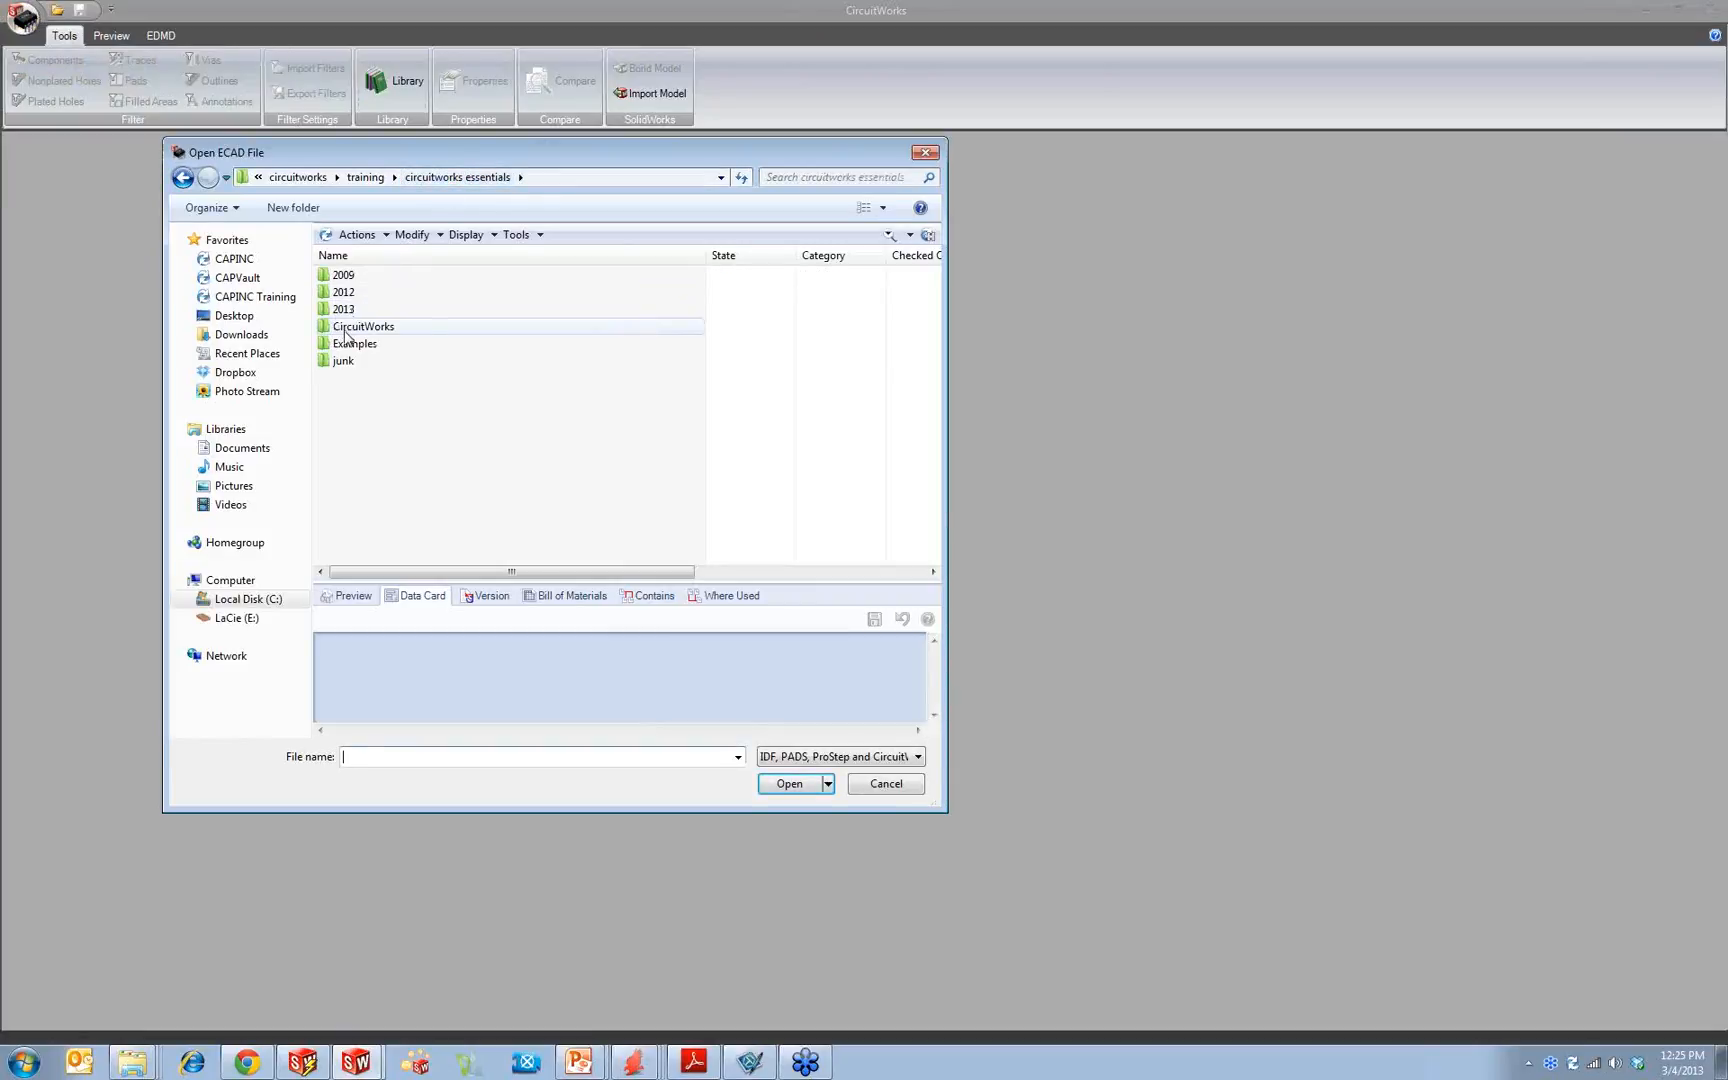
click(355, 326)
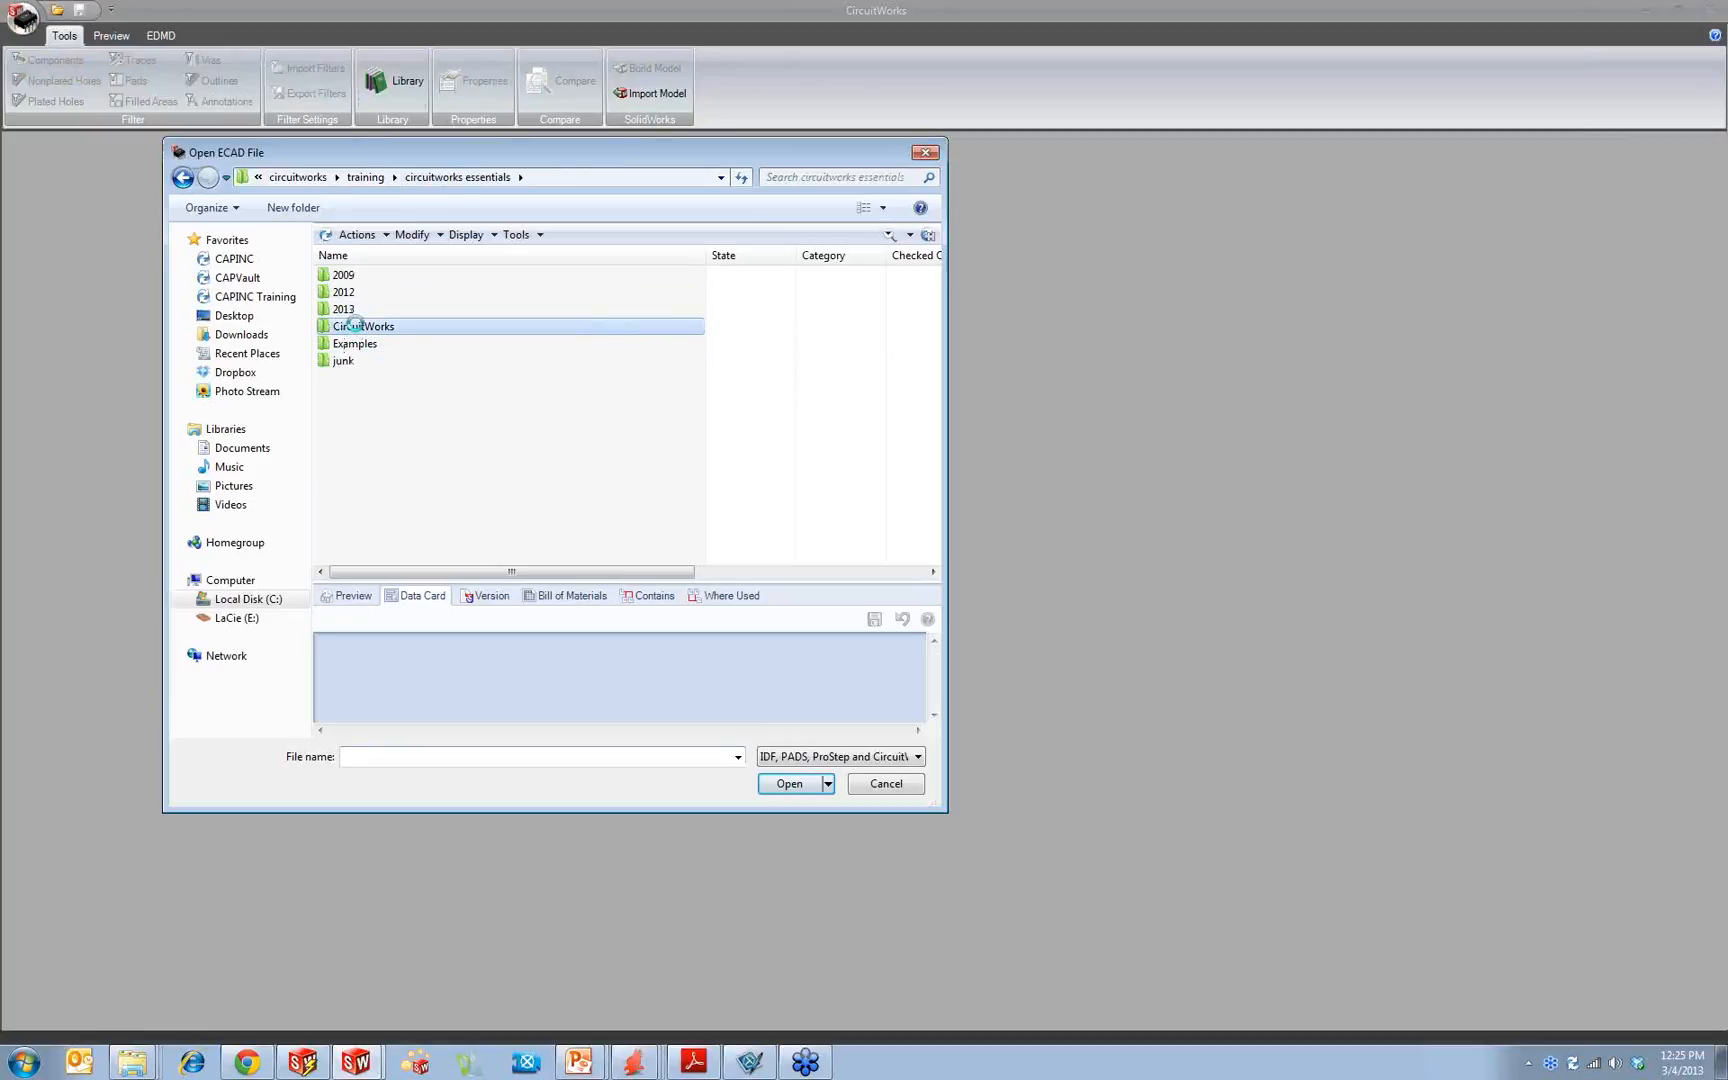
click(840, 757)
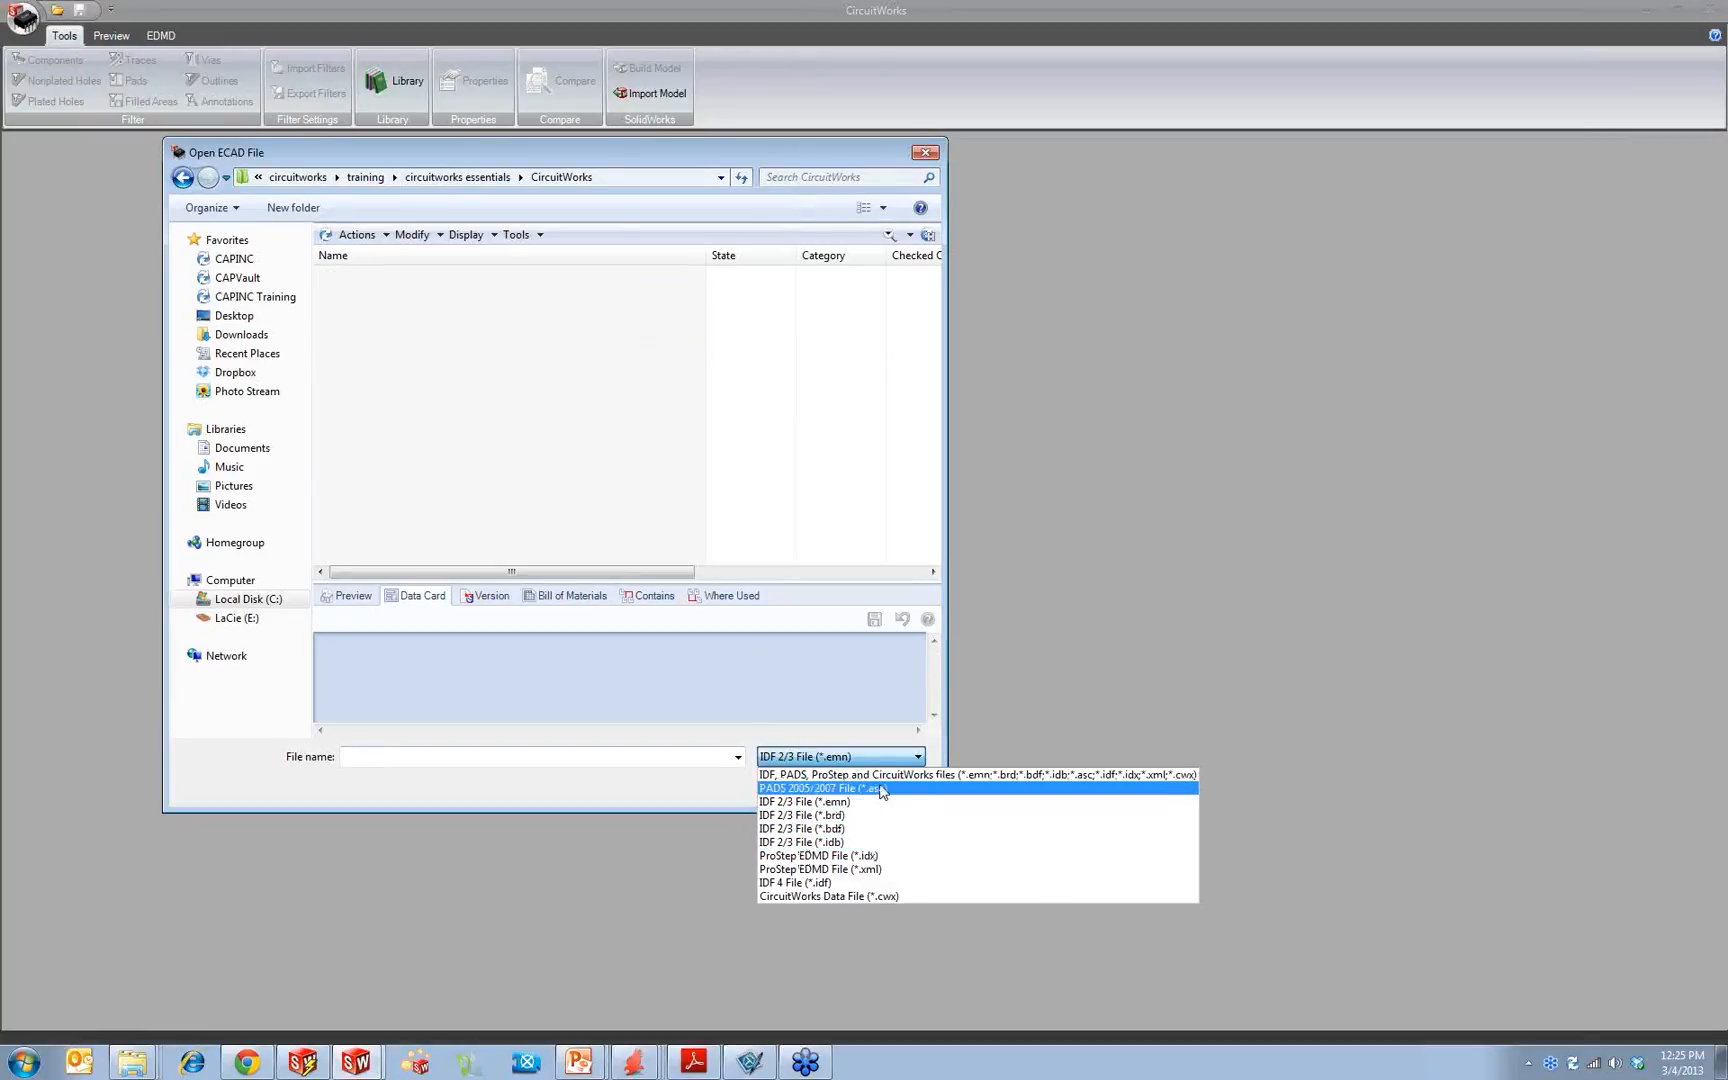
click(810, 788)
click(505, 180)
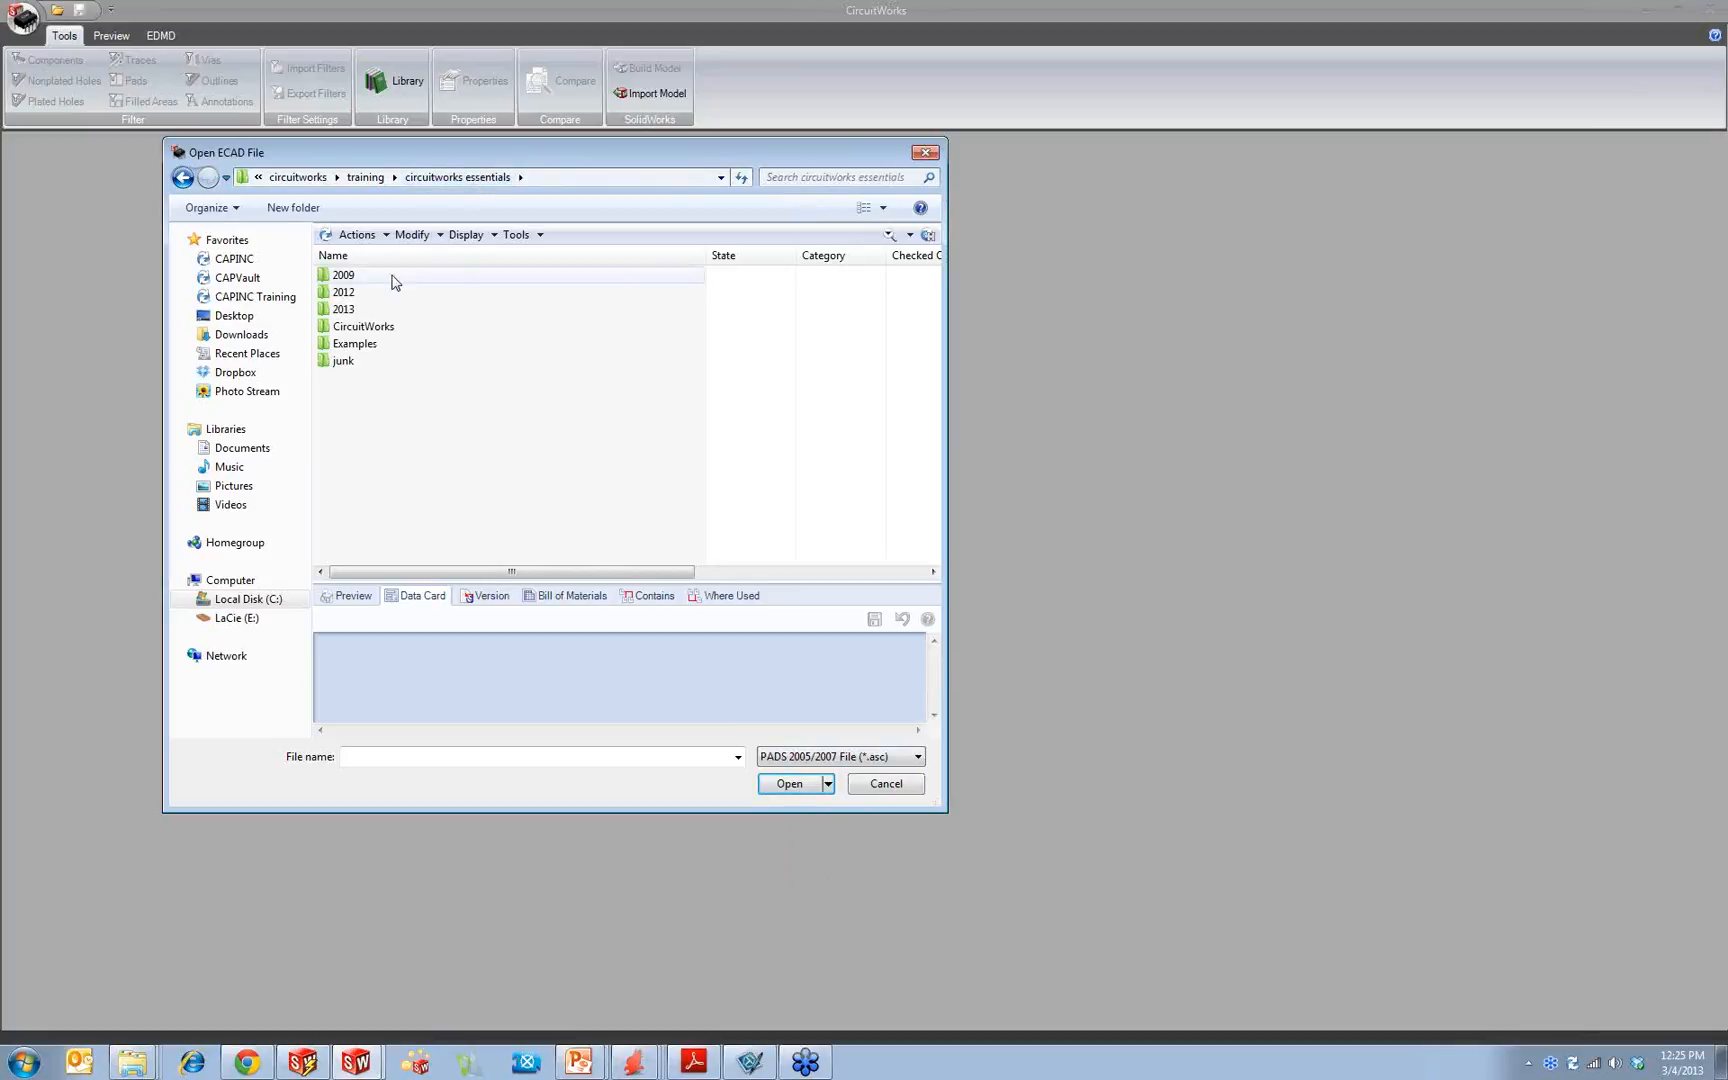
double_click(368, 303)
click(380, 293)
click(790, 783)
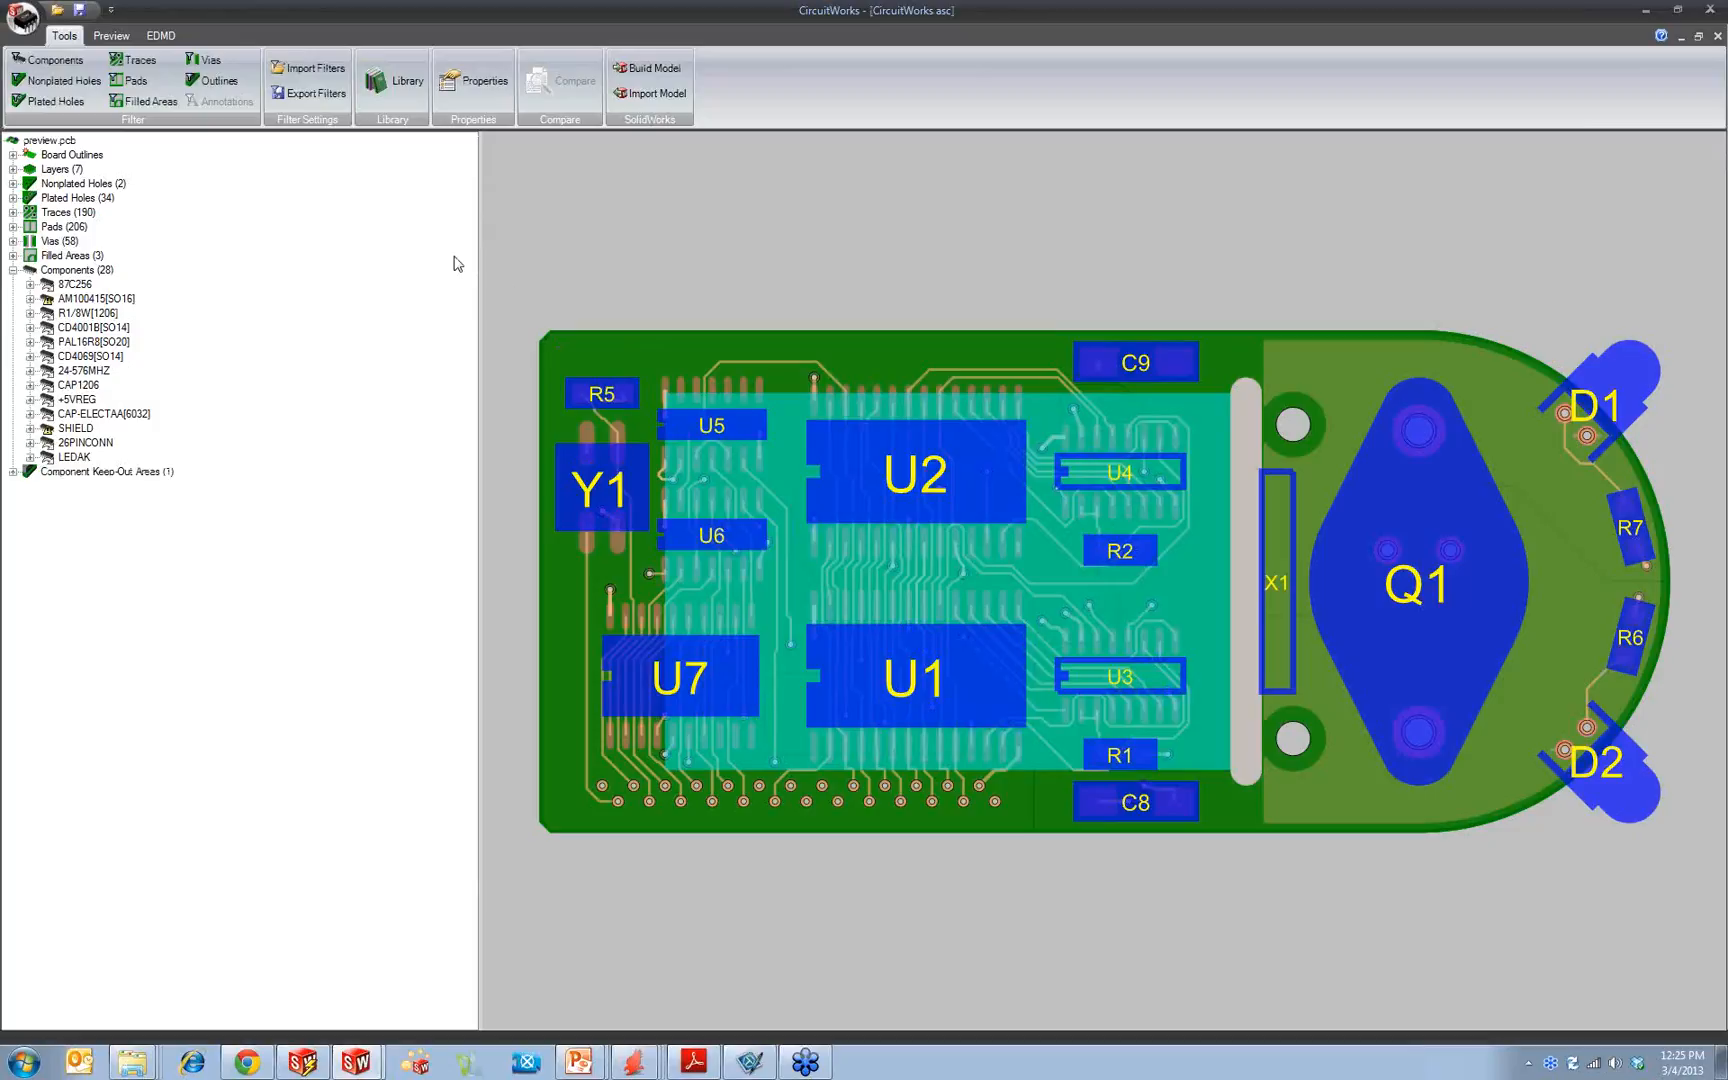
drag(479, 249, 314, 268)
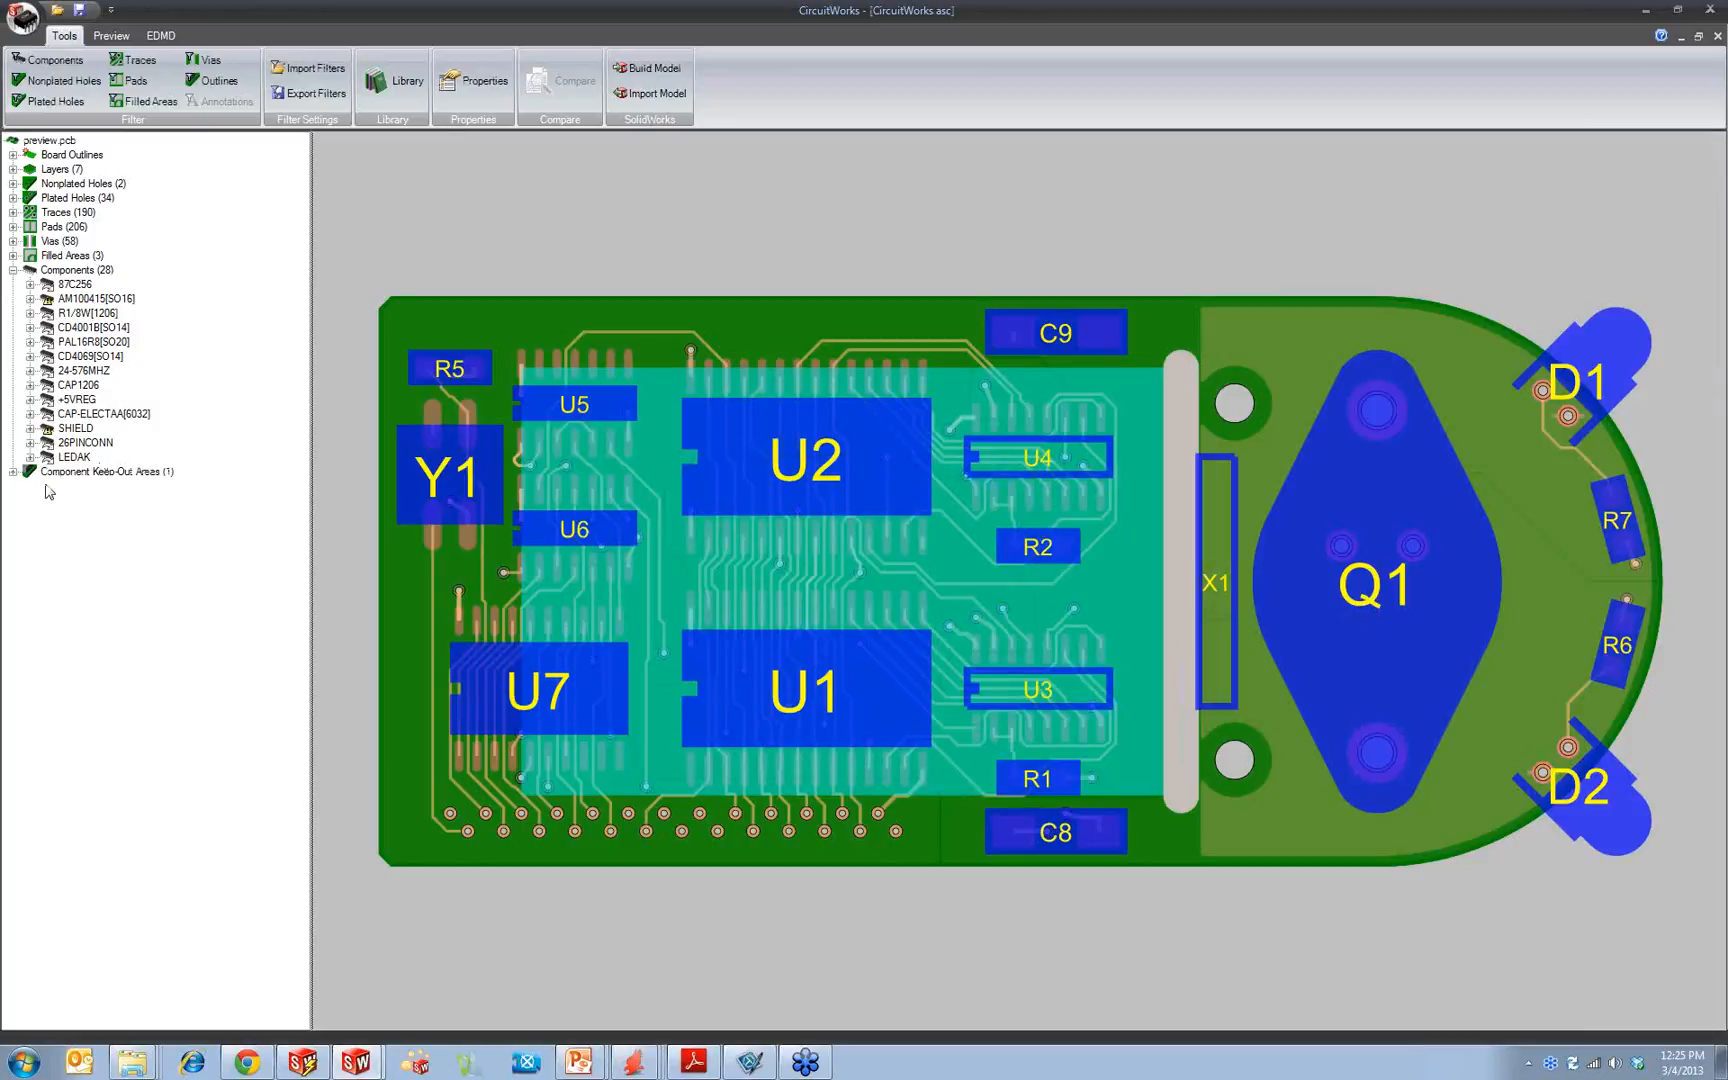
Step: Expand the component keep-out areas, highlight the listed area on the board and open its properties
click(14, 471)
click(78, 487)
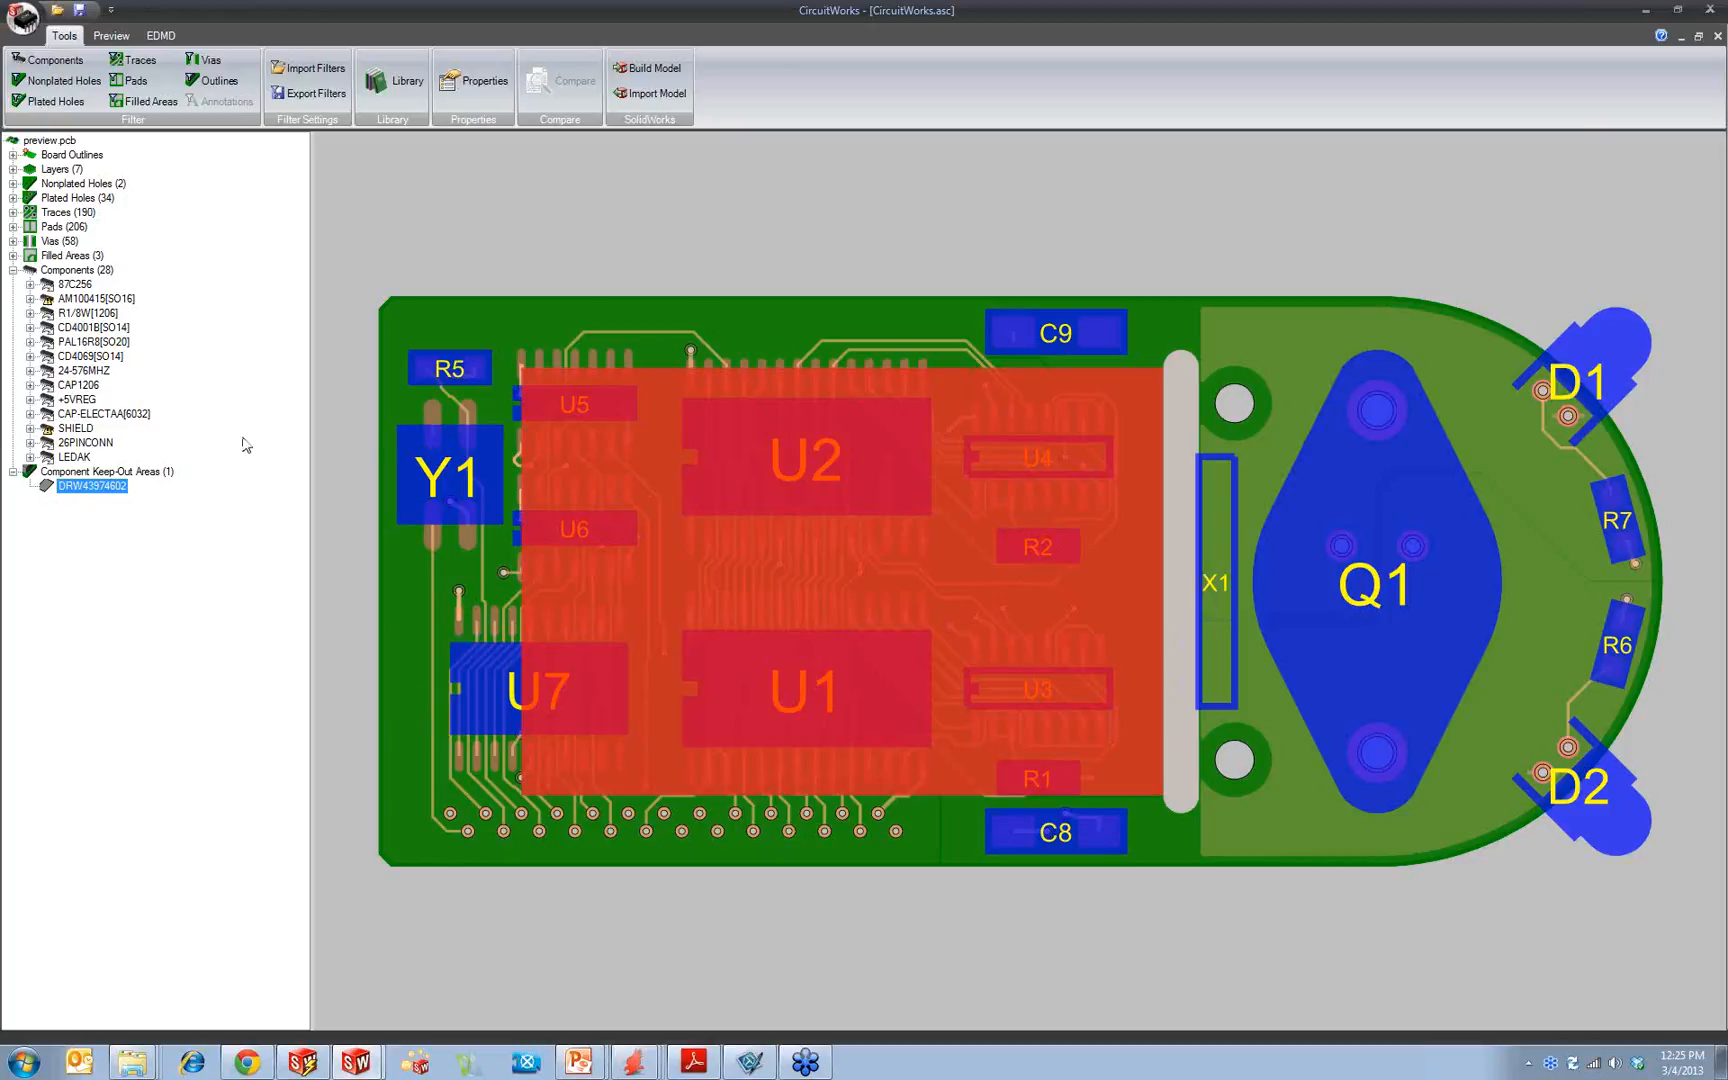
right_click(100, 497)
click(155, 628)
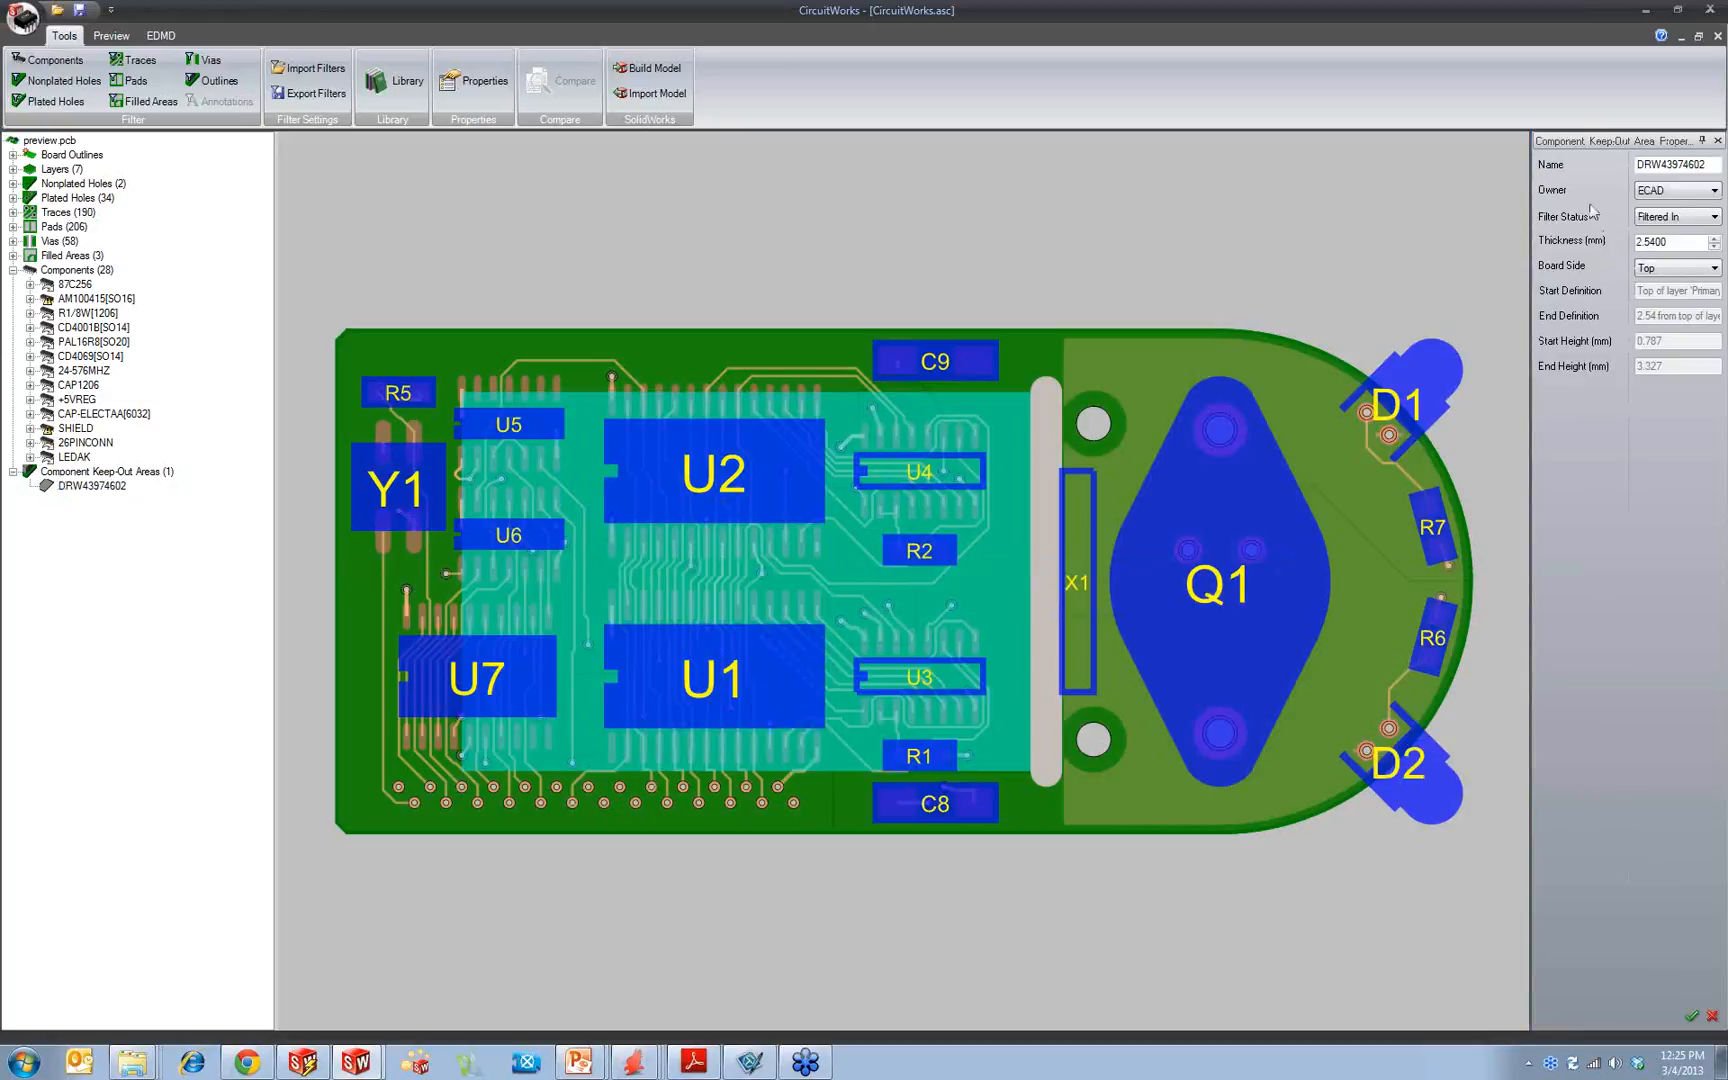
Step: Review the keep-out area's owner choices, keeping ECAD, and select its thickness value
click(1675, 191)
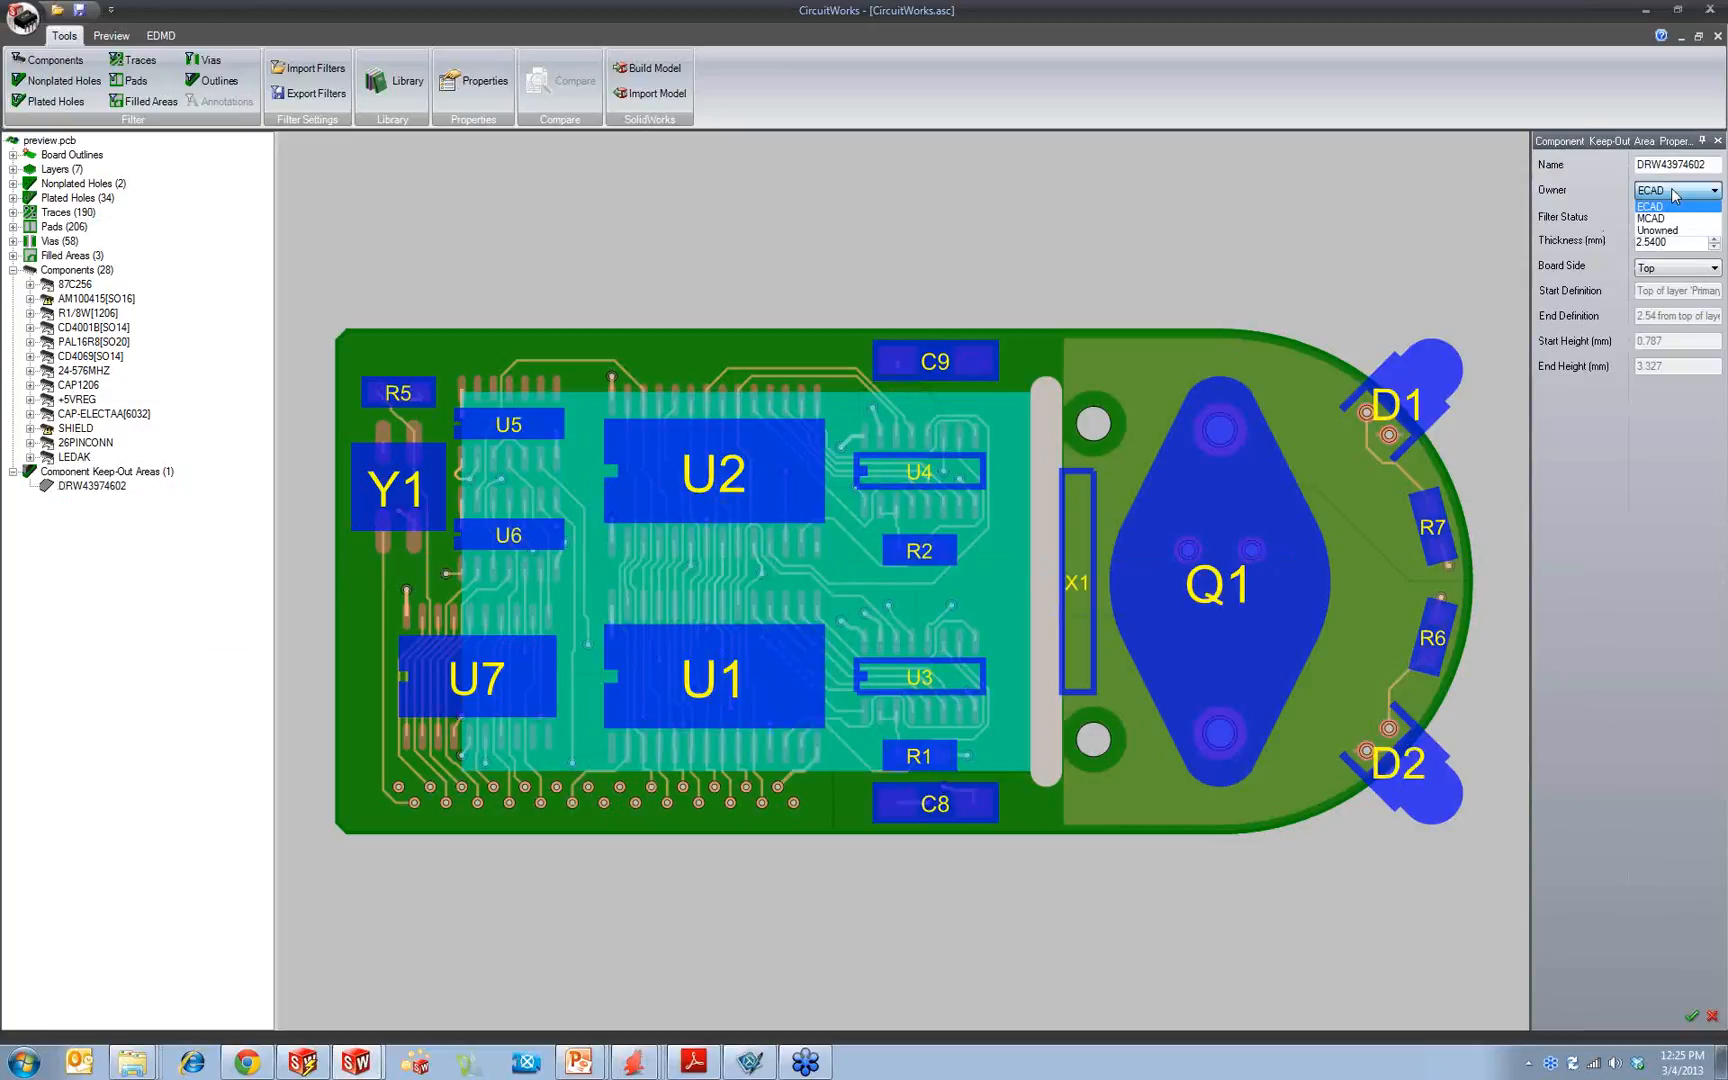
click(1676, 205)
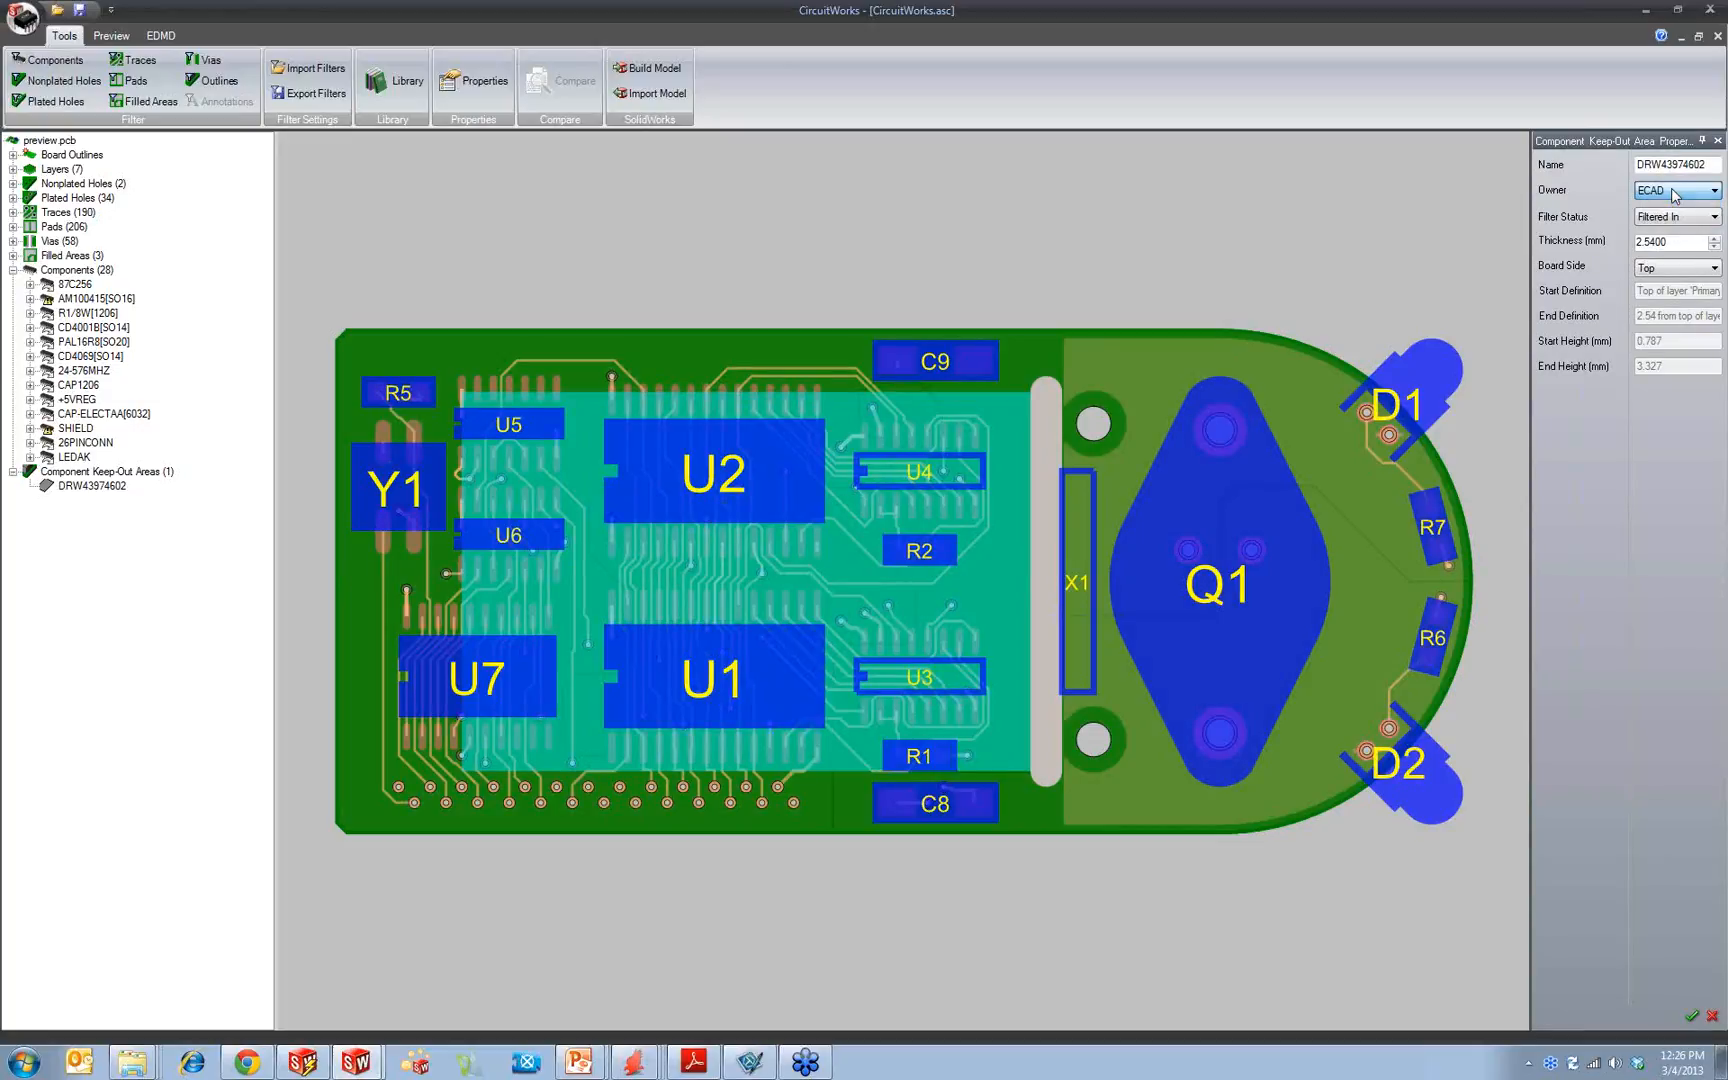
double_click(1648, 243)
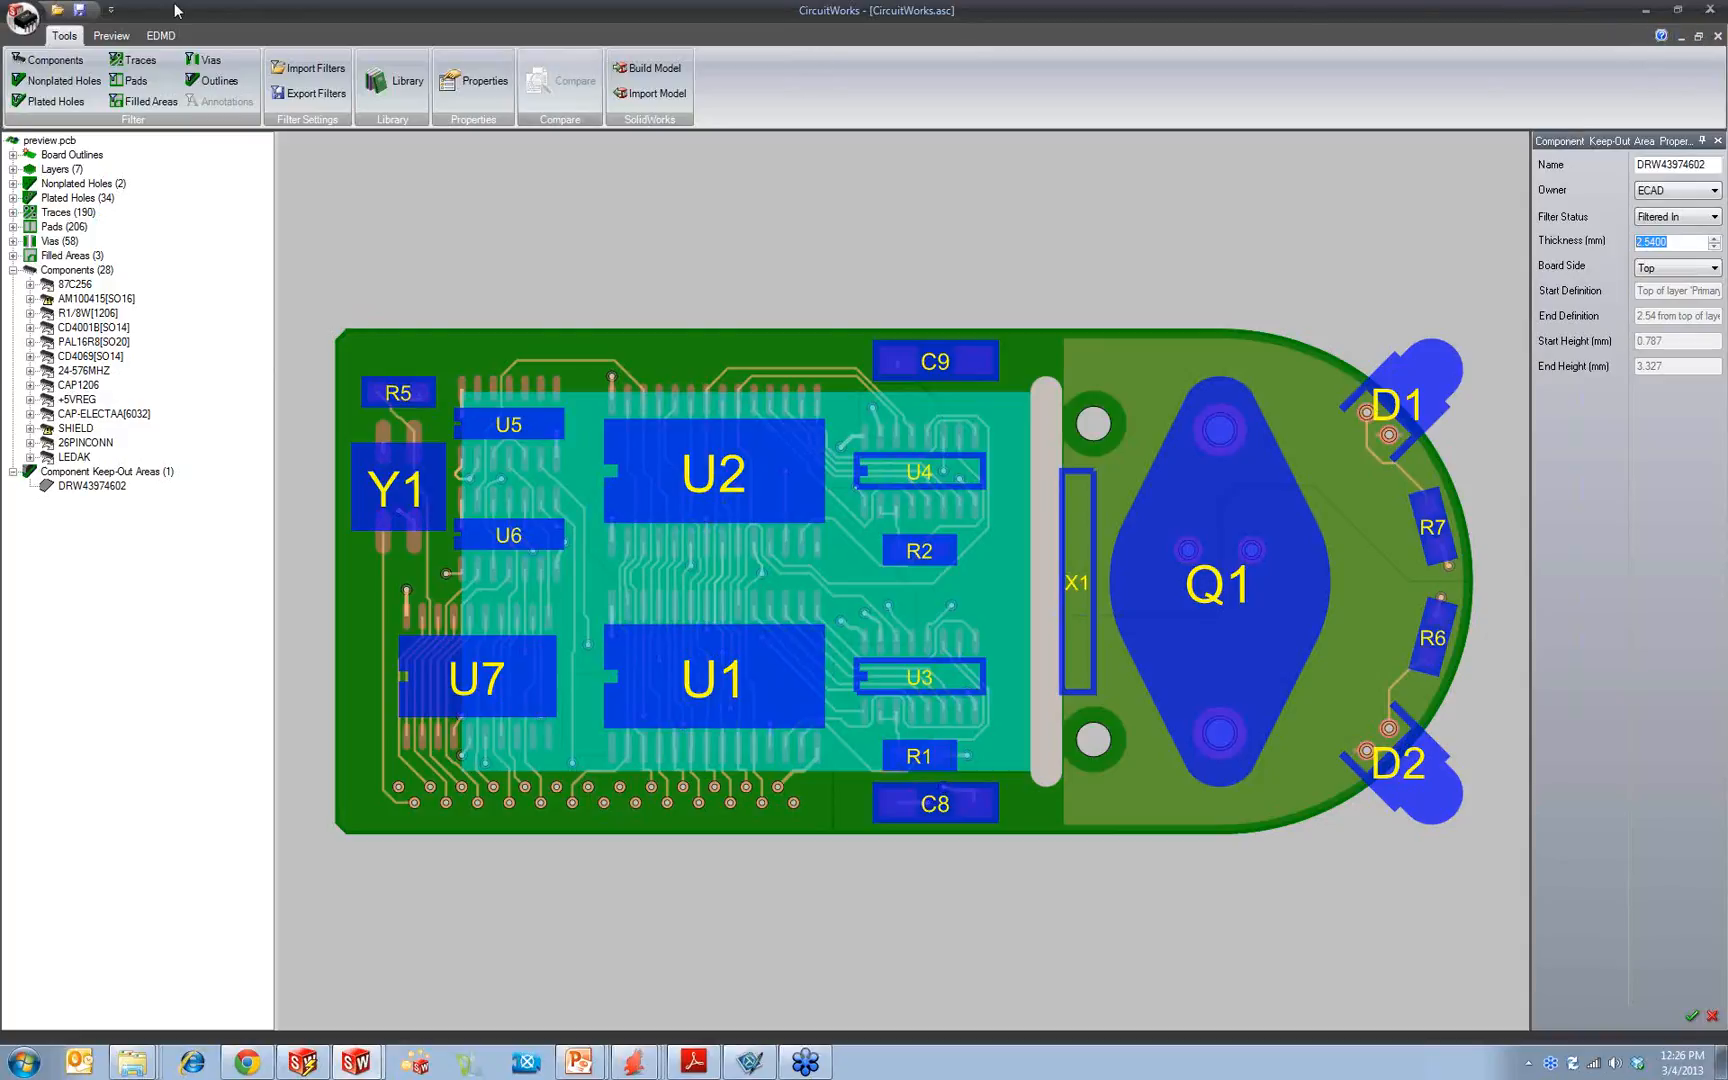
Step: Build the board model in SolidWorks with its zero-height components, declining to overwrite the existing previewpcb.sldprt
click(22, 18)
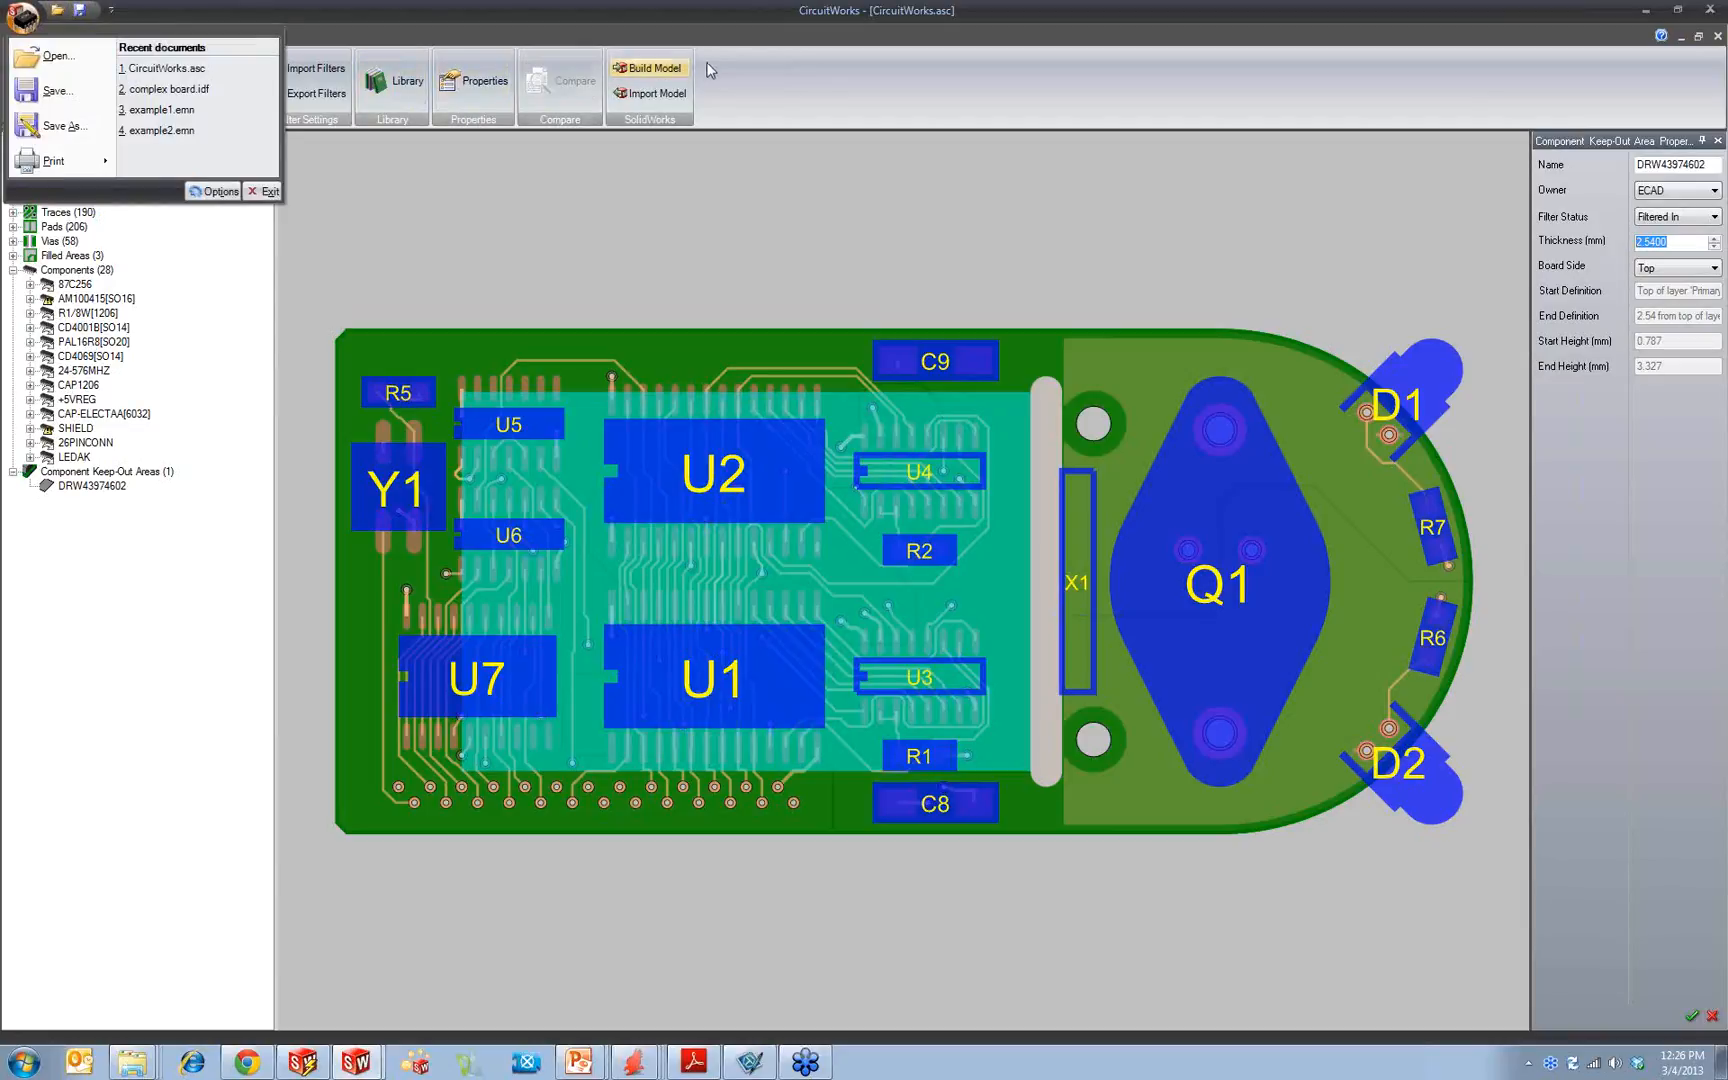
click(650, 68)
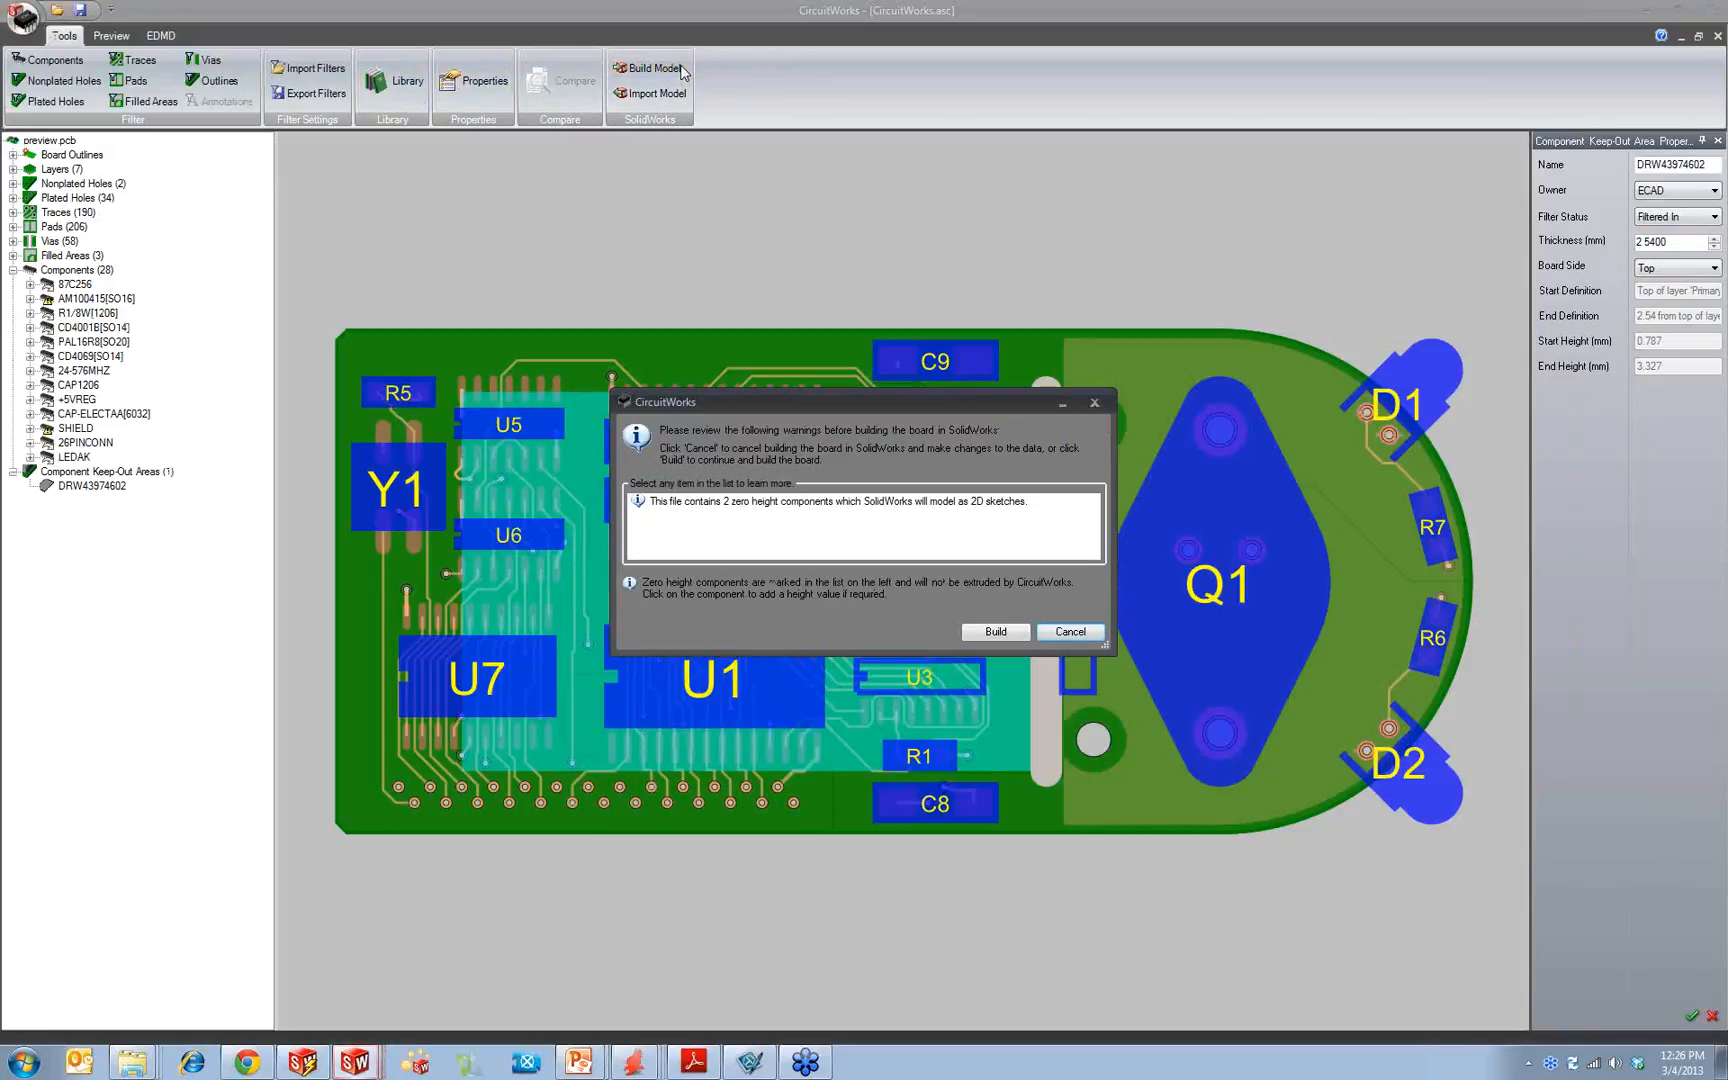
click(1003, 636)
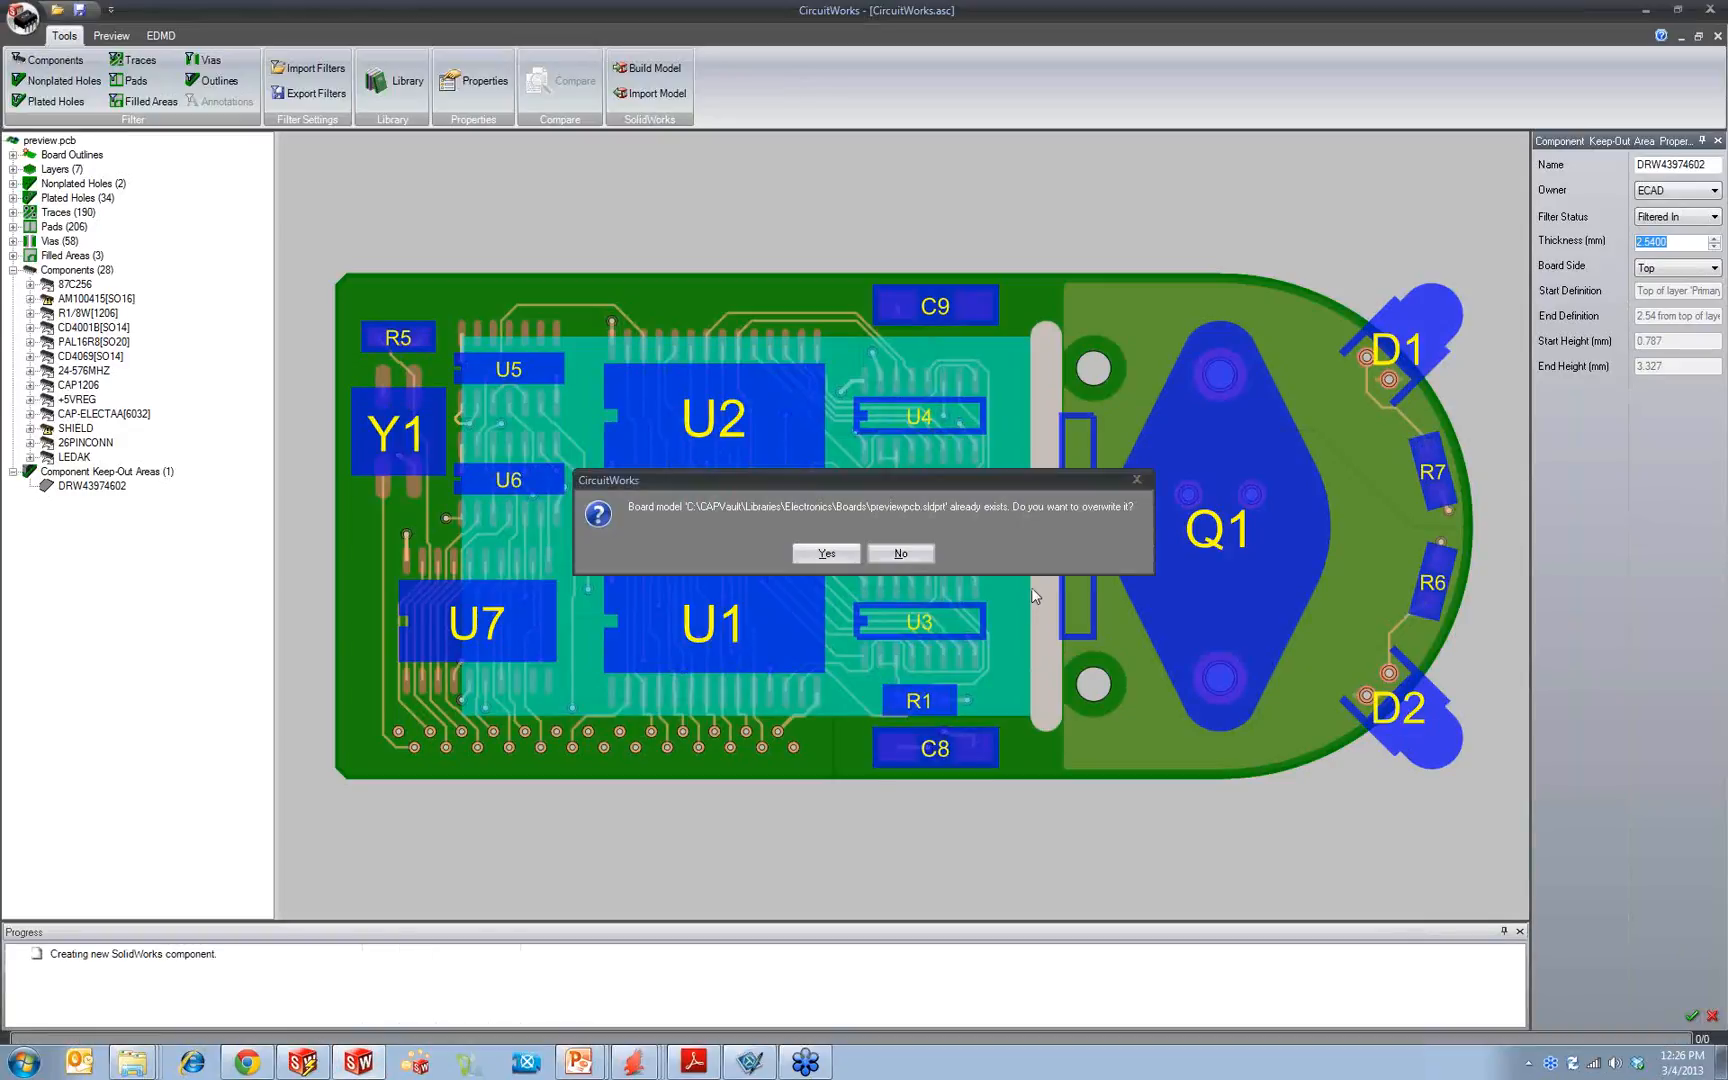
click(898, 556)
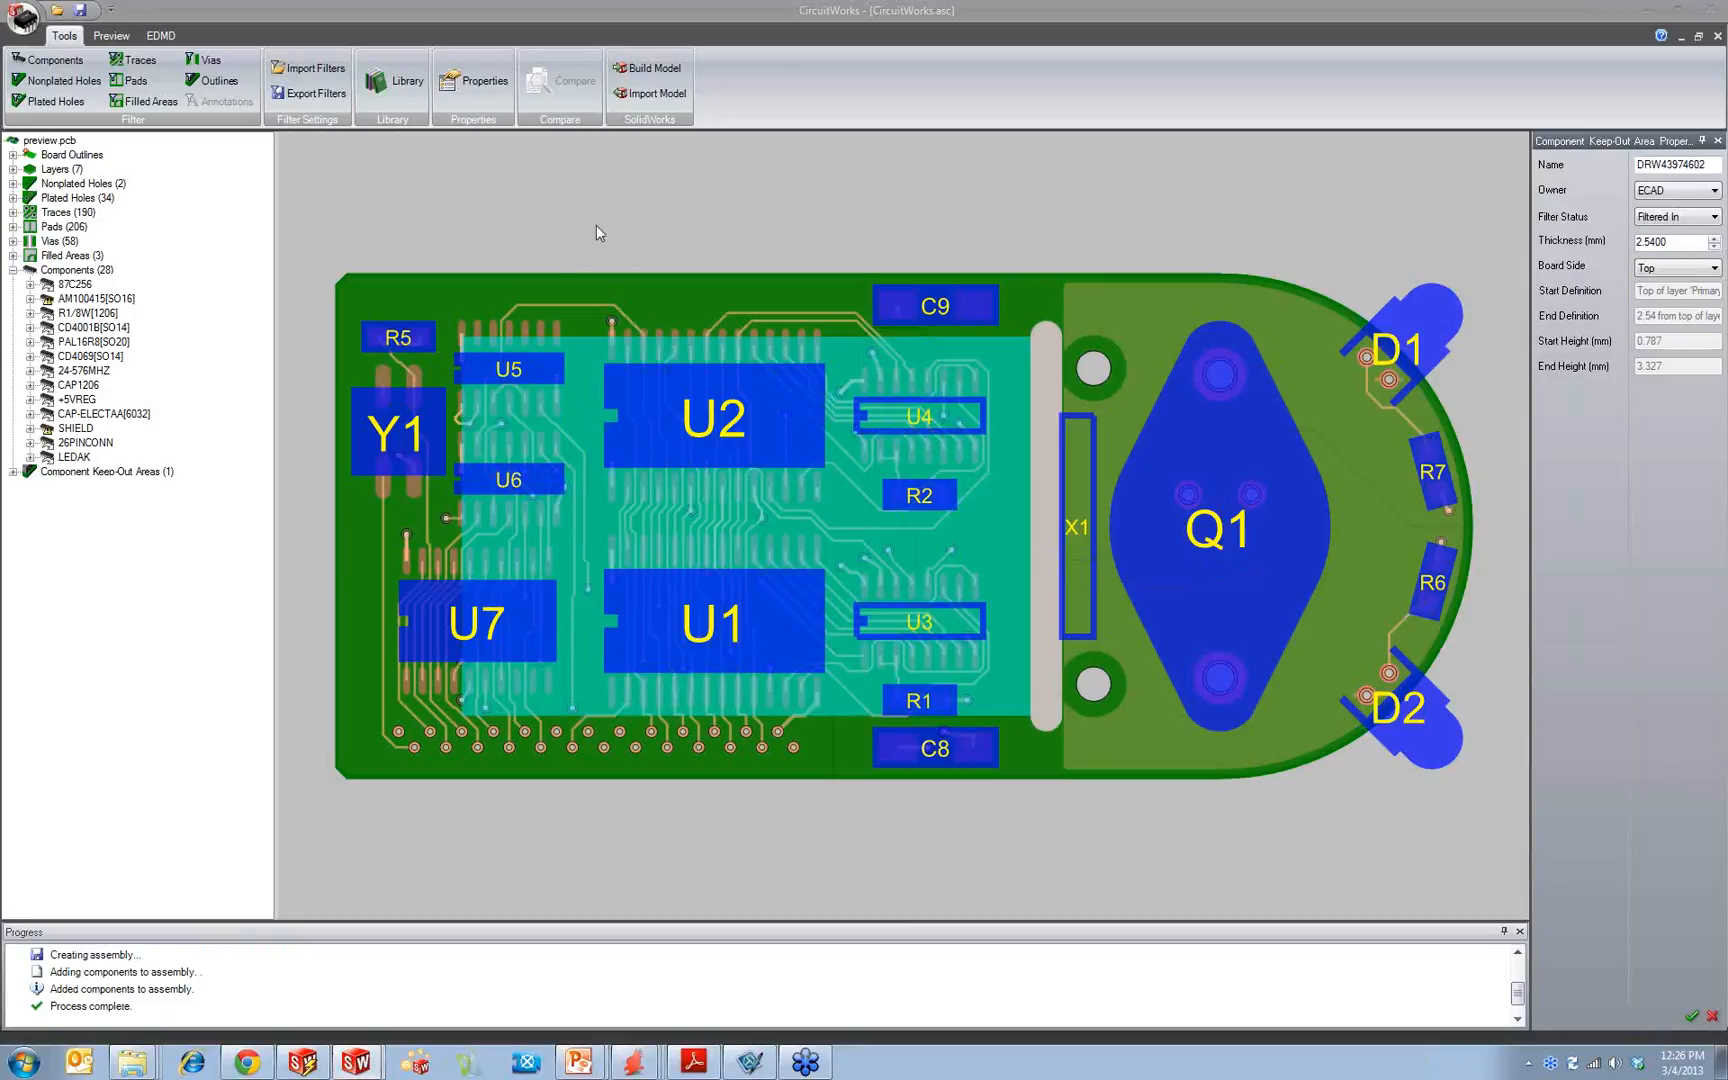
Step: Switch to SolidWorks and inspect the built previewpcb assembly from above and edge-on, leaving nothing selected
click(1645, 10)
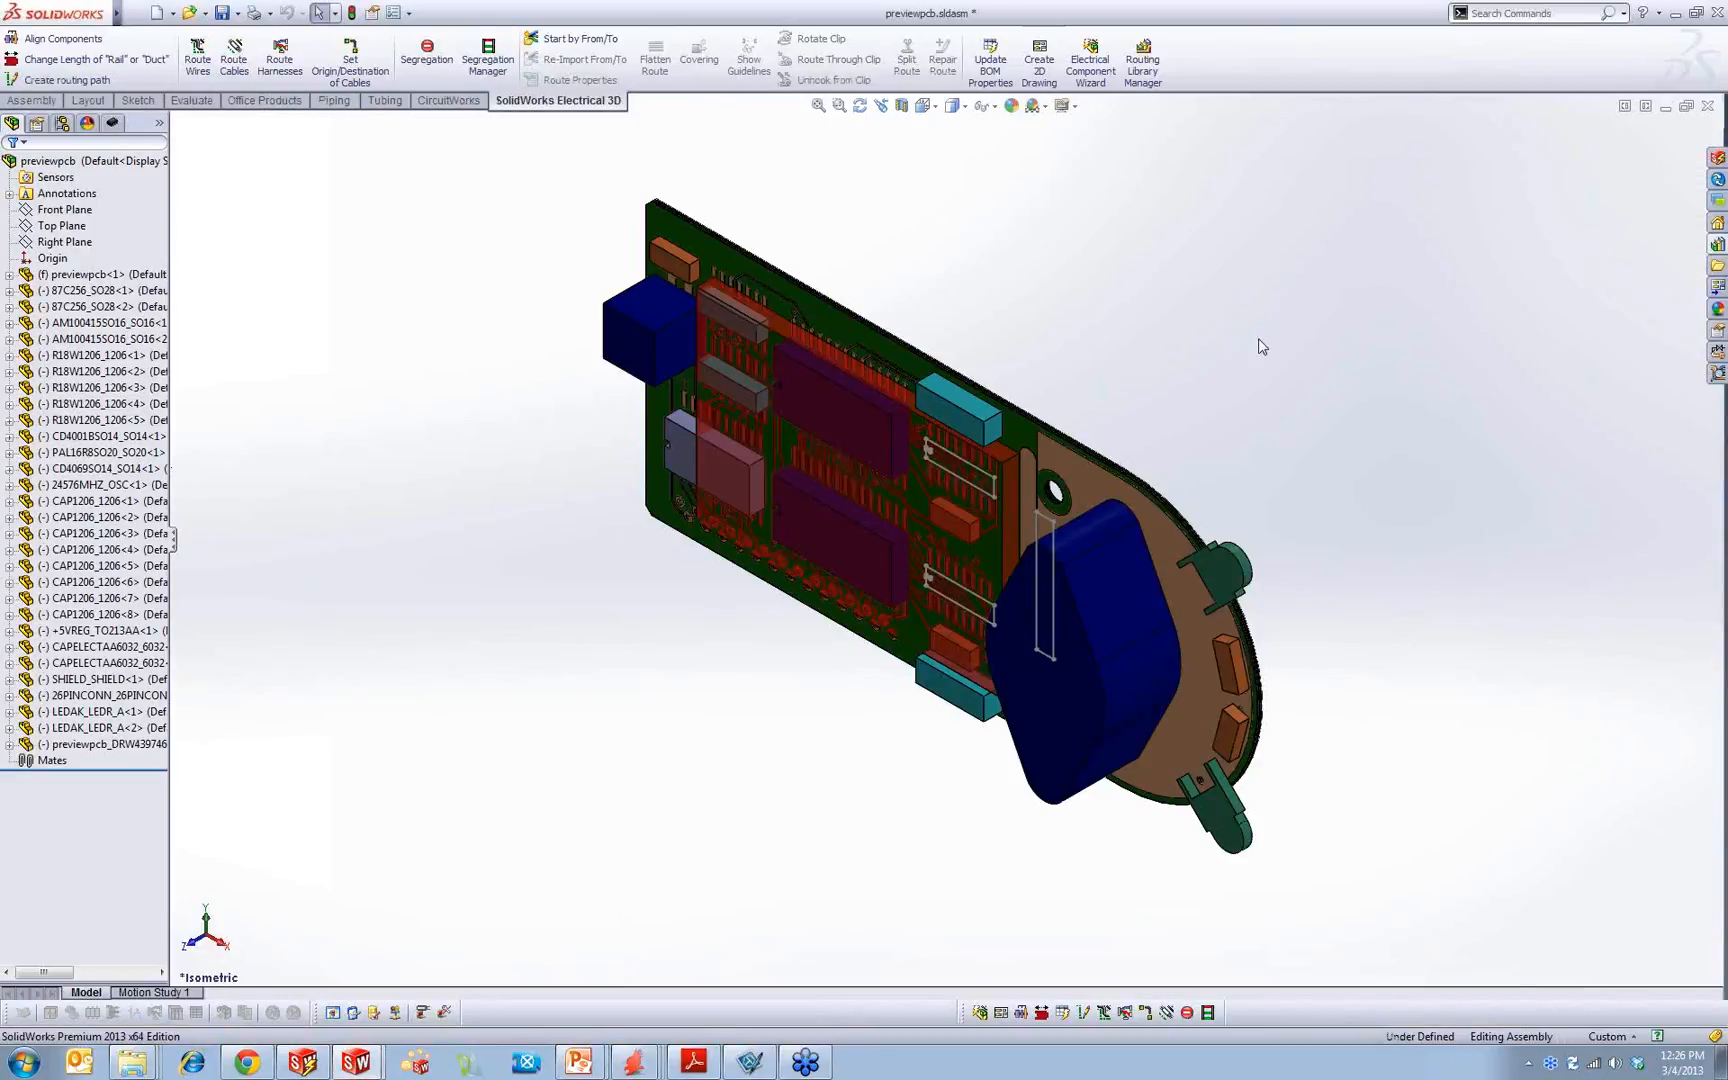
middle_drag(1192, 540, 1215, 293)
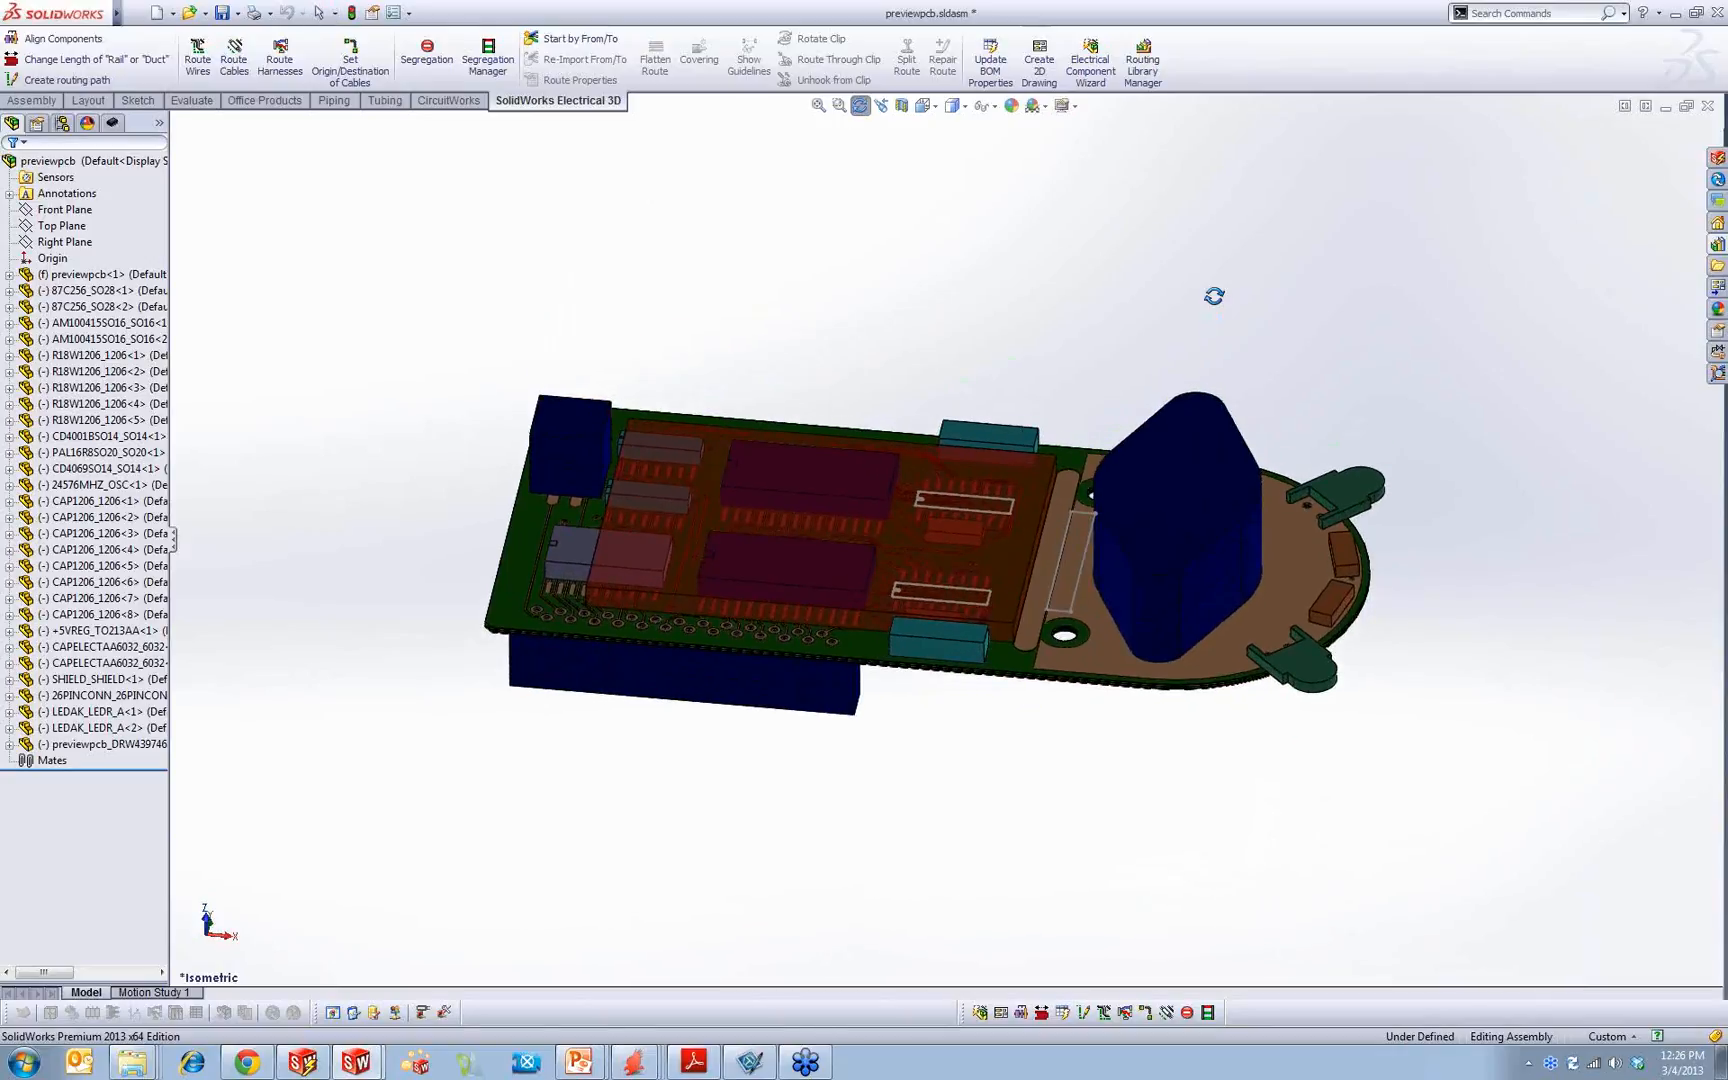
middle_drag(1155, 668, 1115, 795)
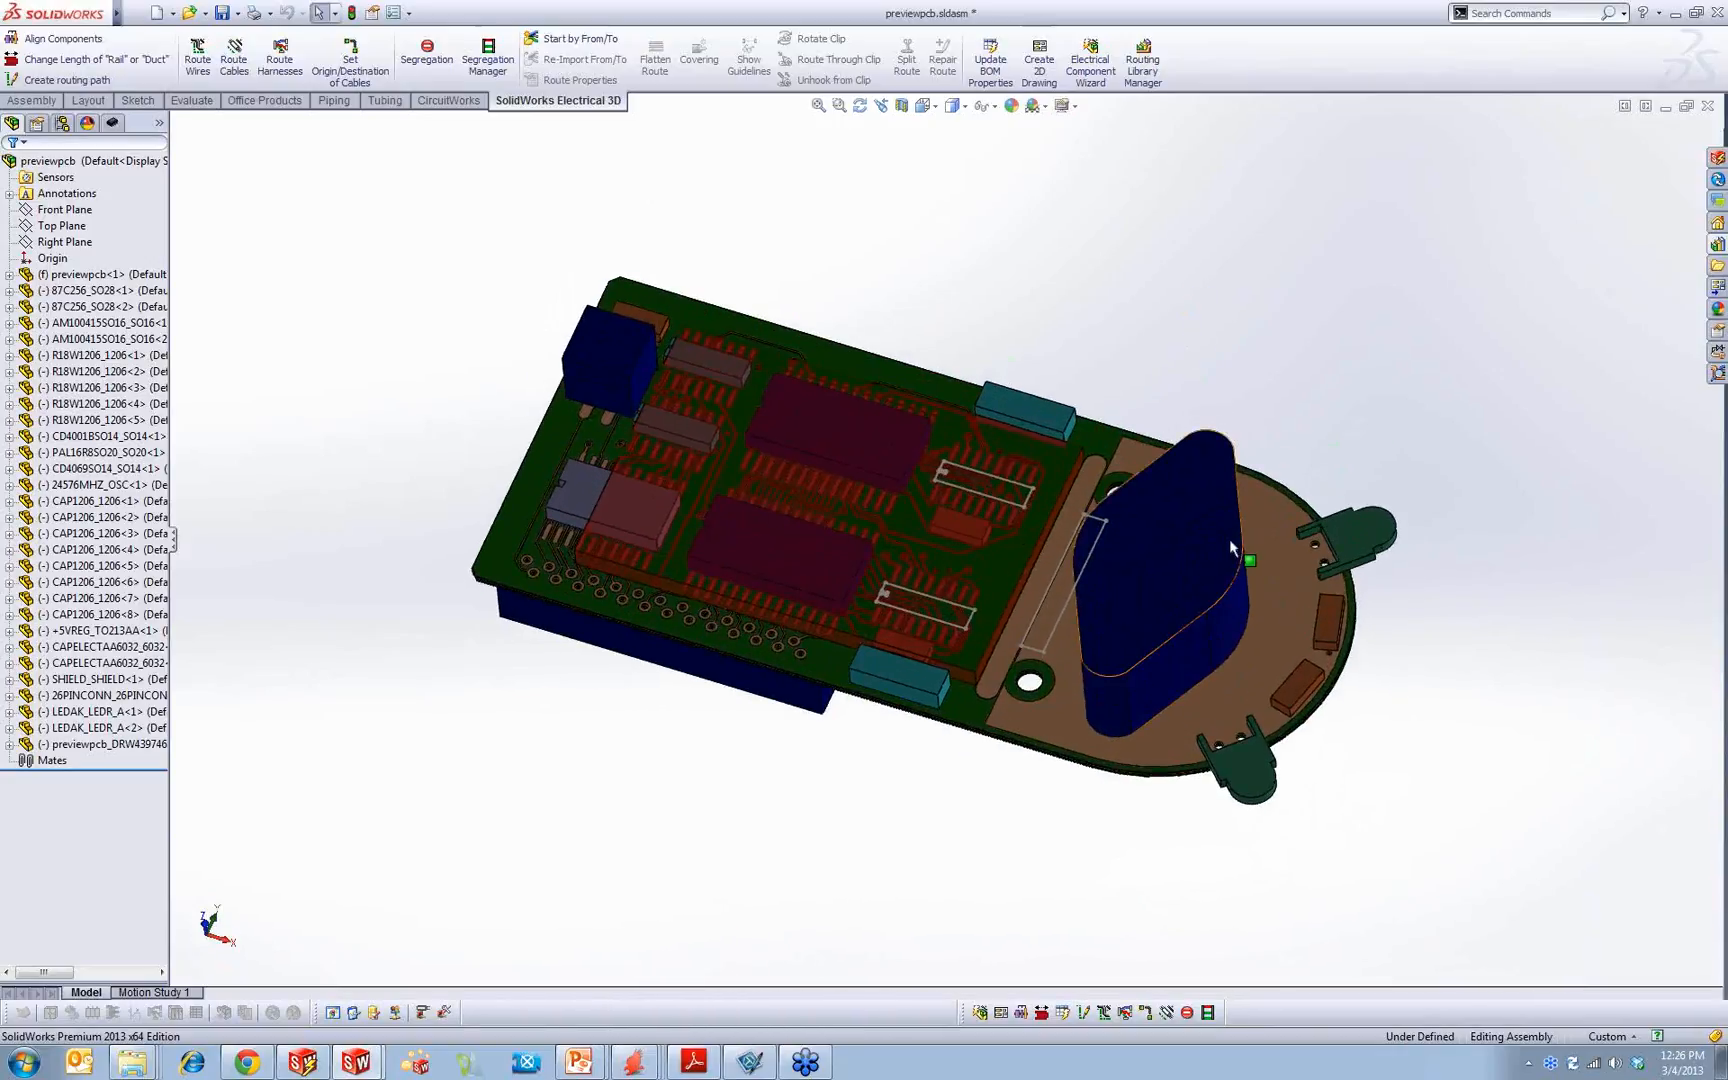
scroll(1228, 539, down, 4)
scroll(1184, 547, down, 1)
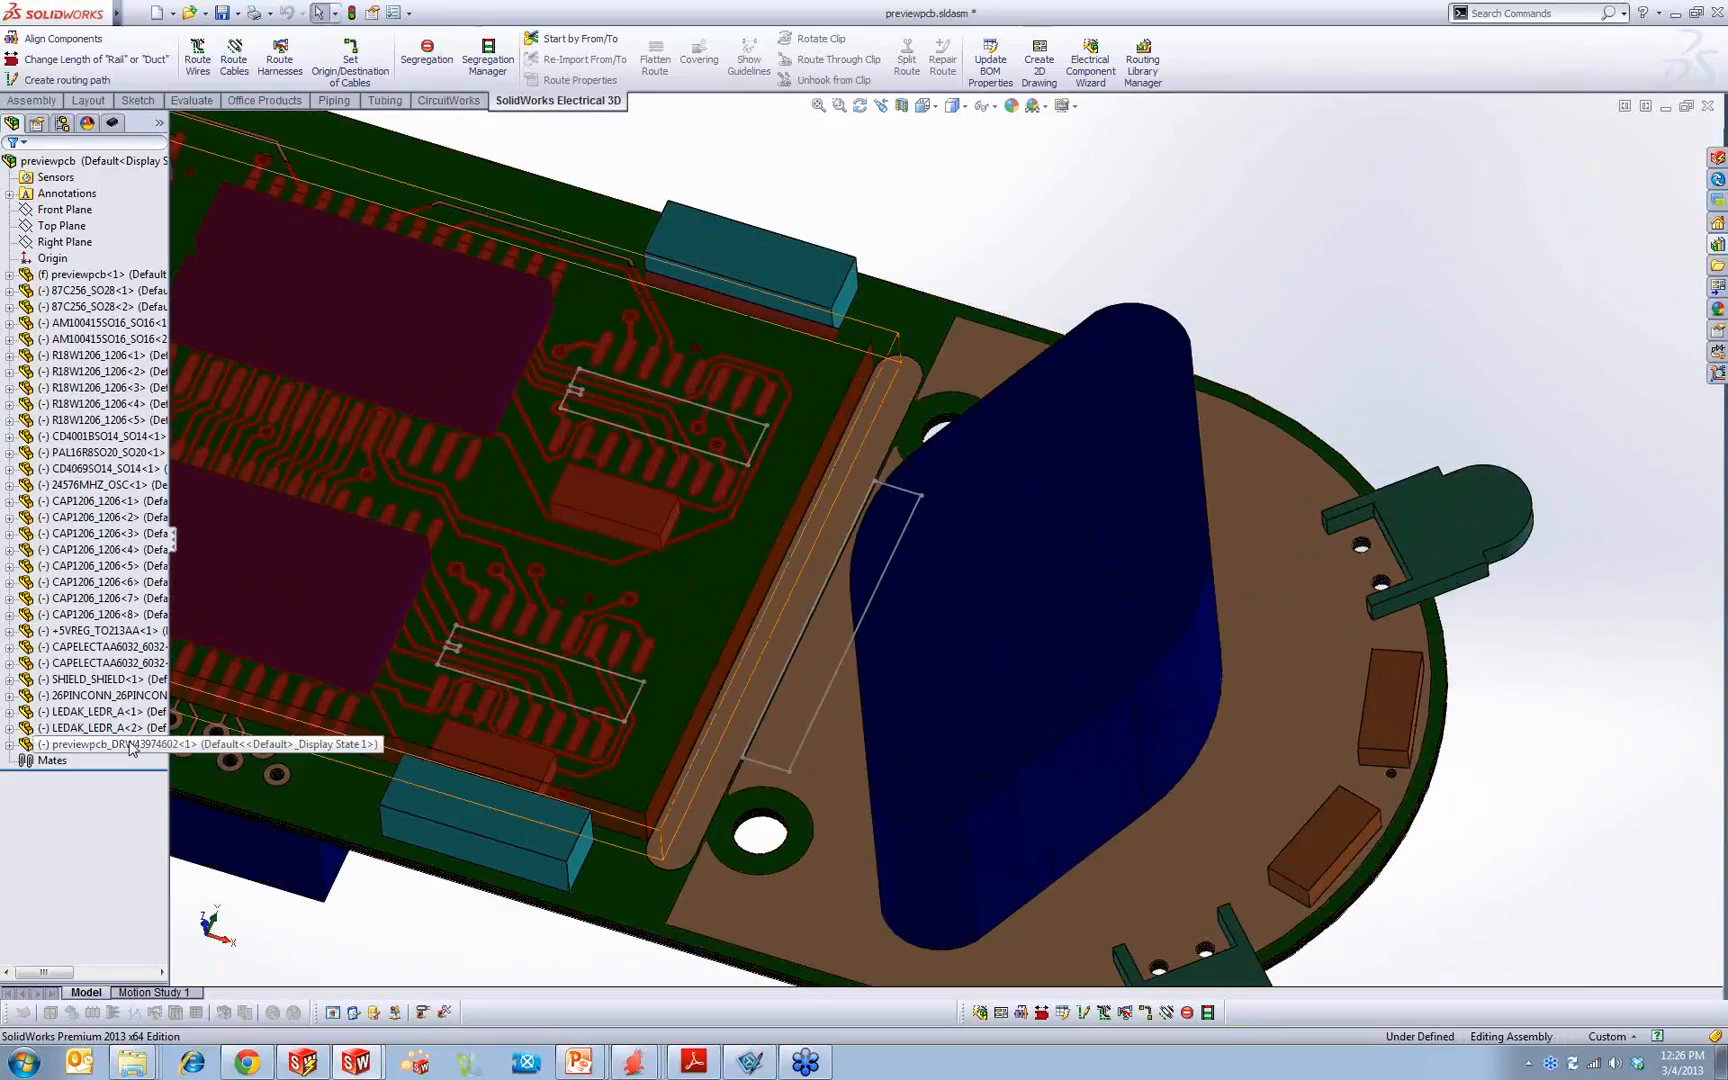
middle_drag(576, 614, 510, 490)
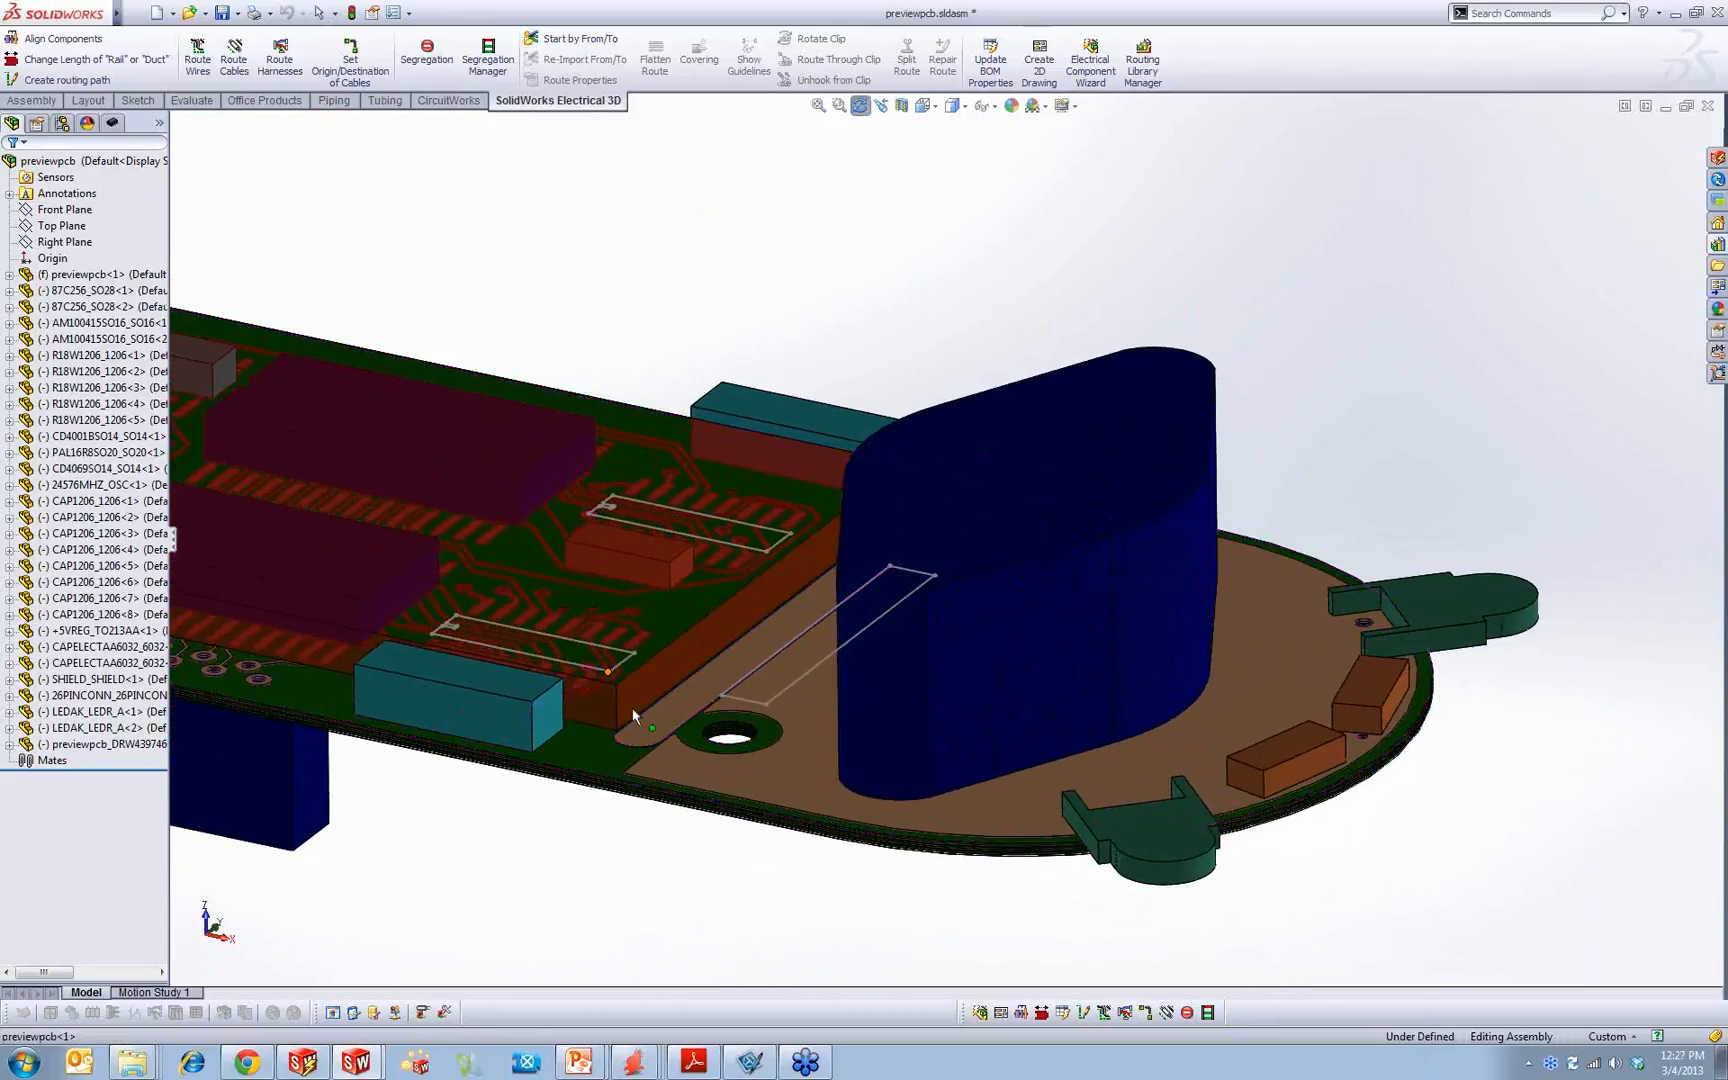
click(635, 681)
scroll(711, 522, up, 3)
middle_drag(711, 522, 764, 401)
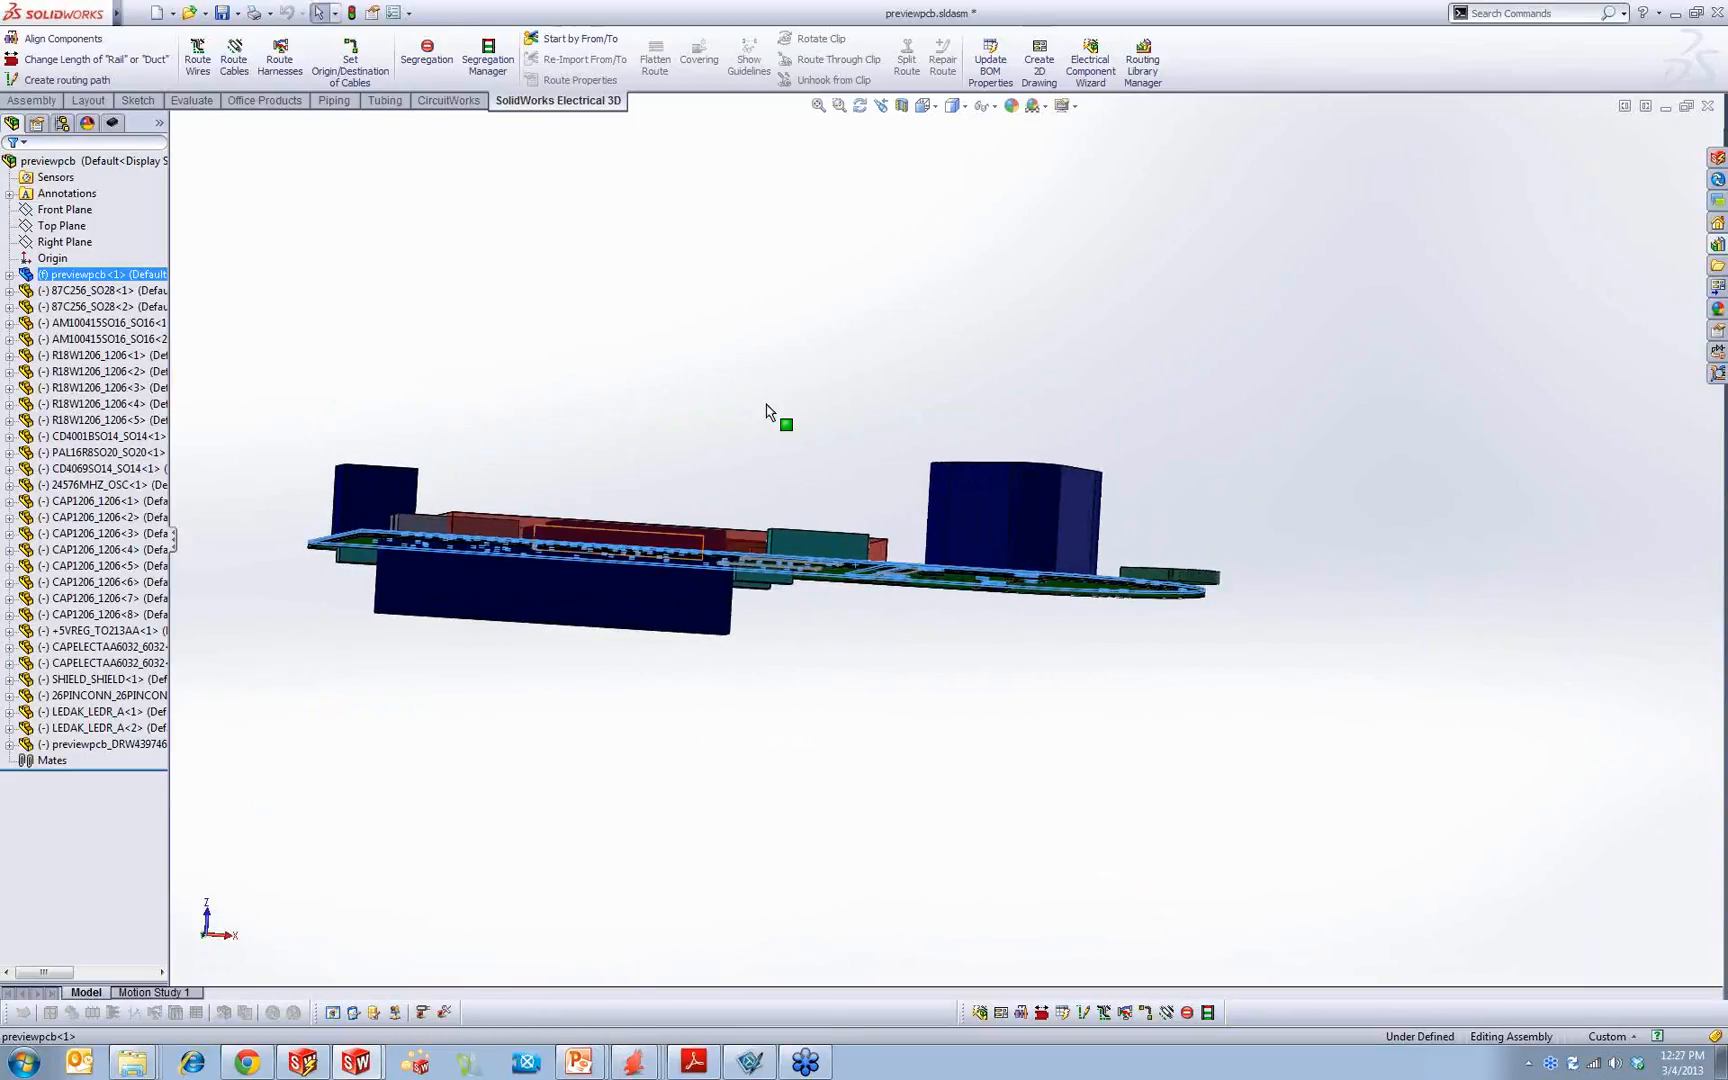
click(769, 410)
scroll(530, 522, down, 3)
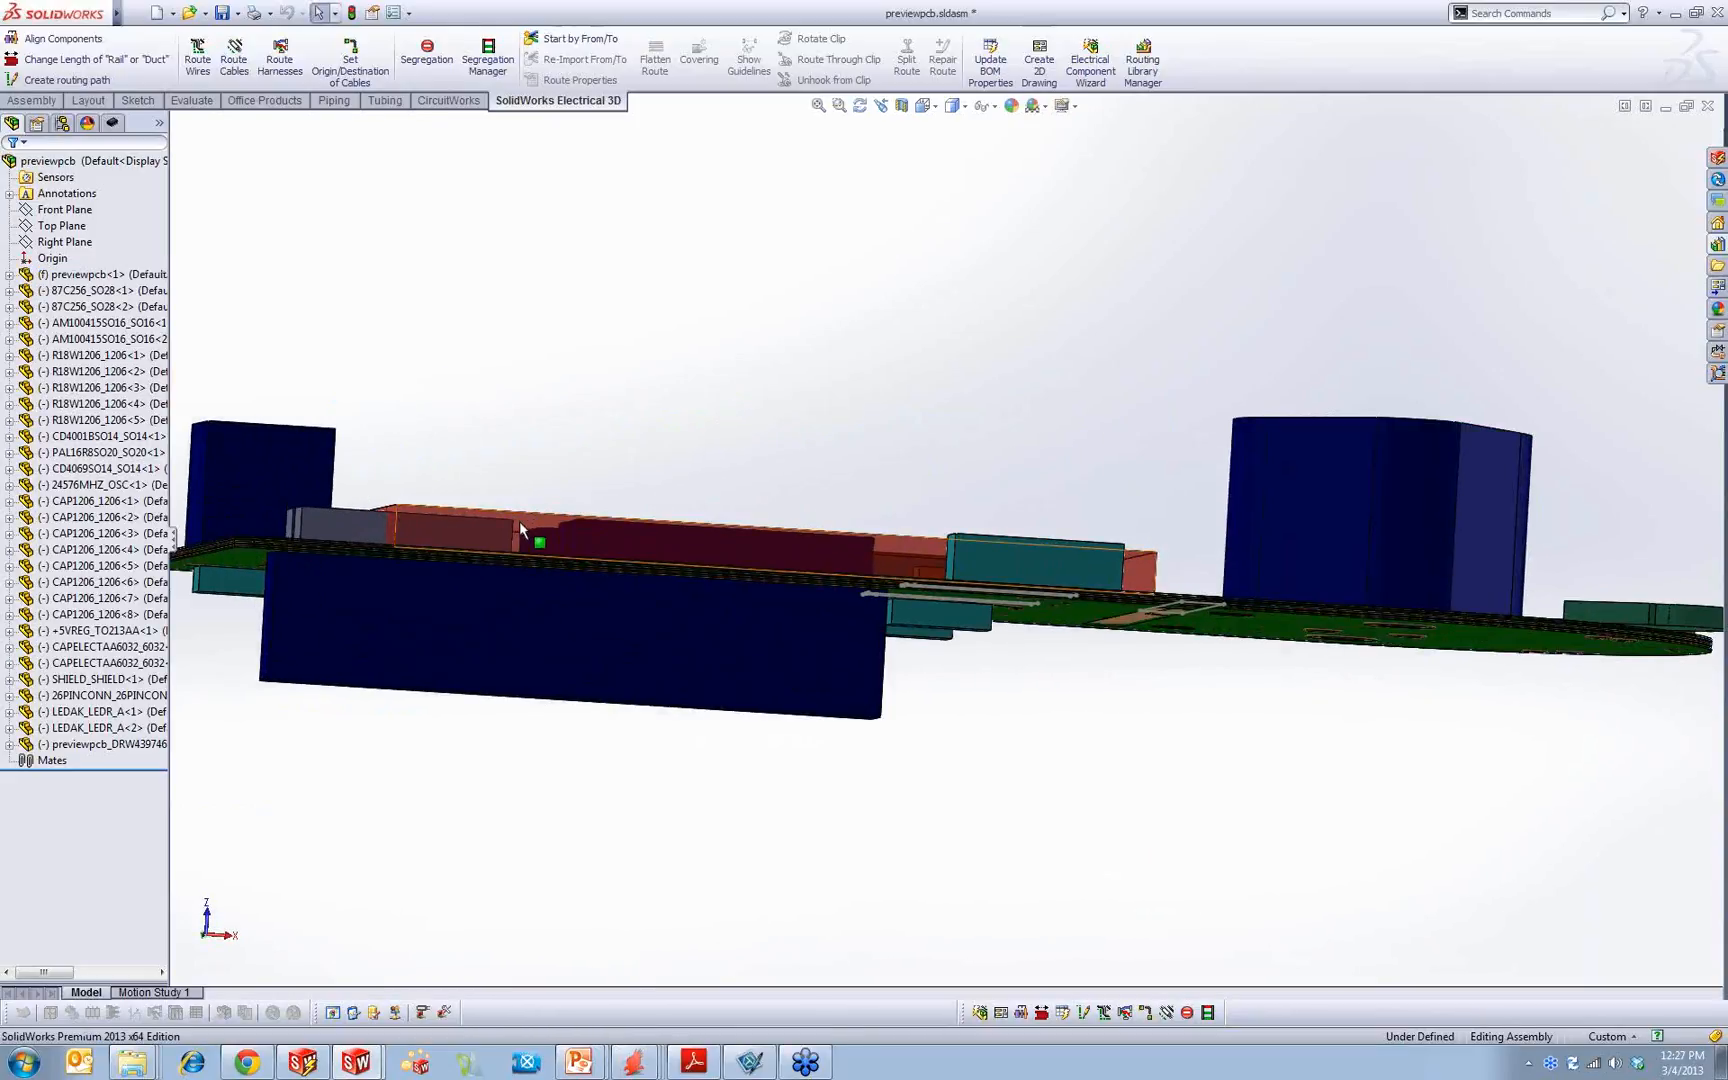
Step: Select the keep-out body over the board, expand its part in the tree, and highlight its Place_Keepout feature with its sketch
click(518, 521)
middle_drag(517, 385, 470, 562)
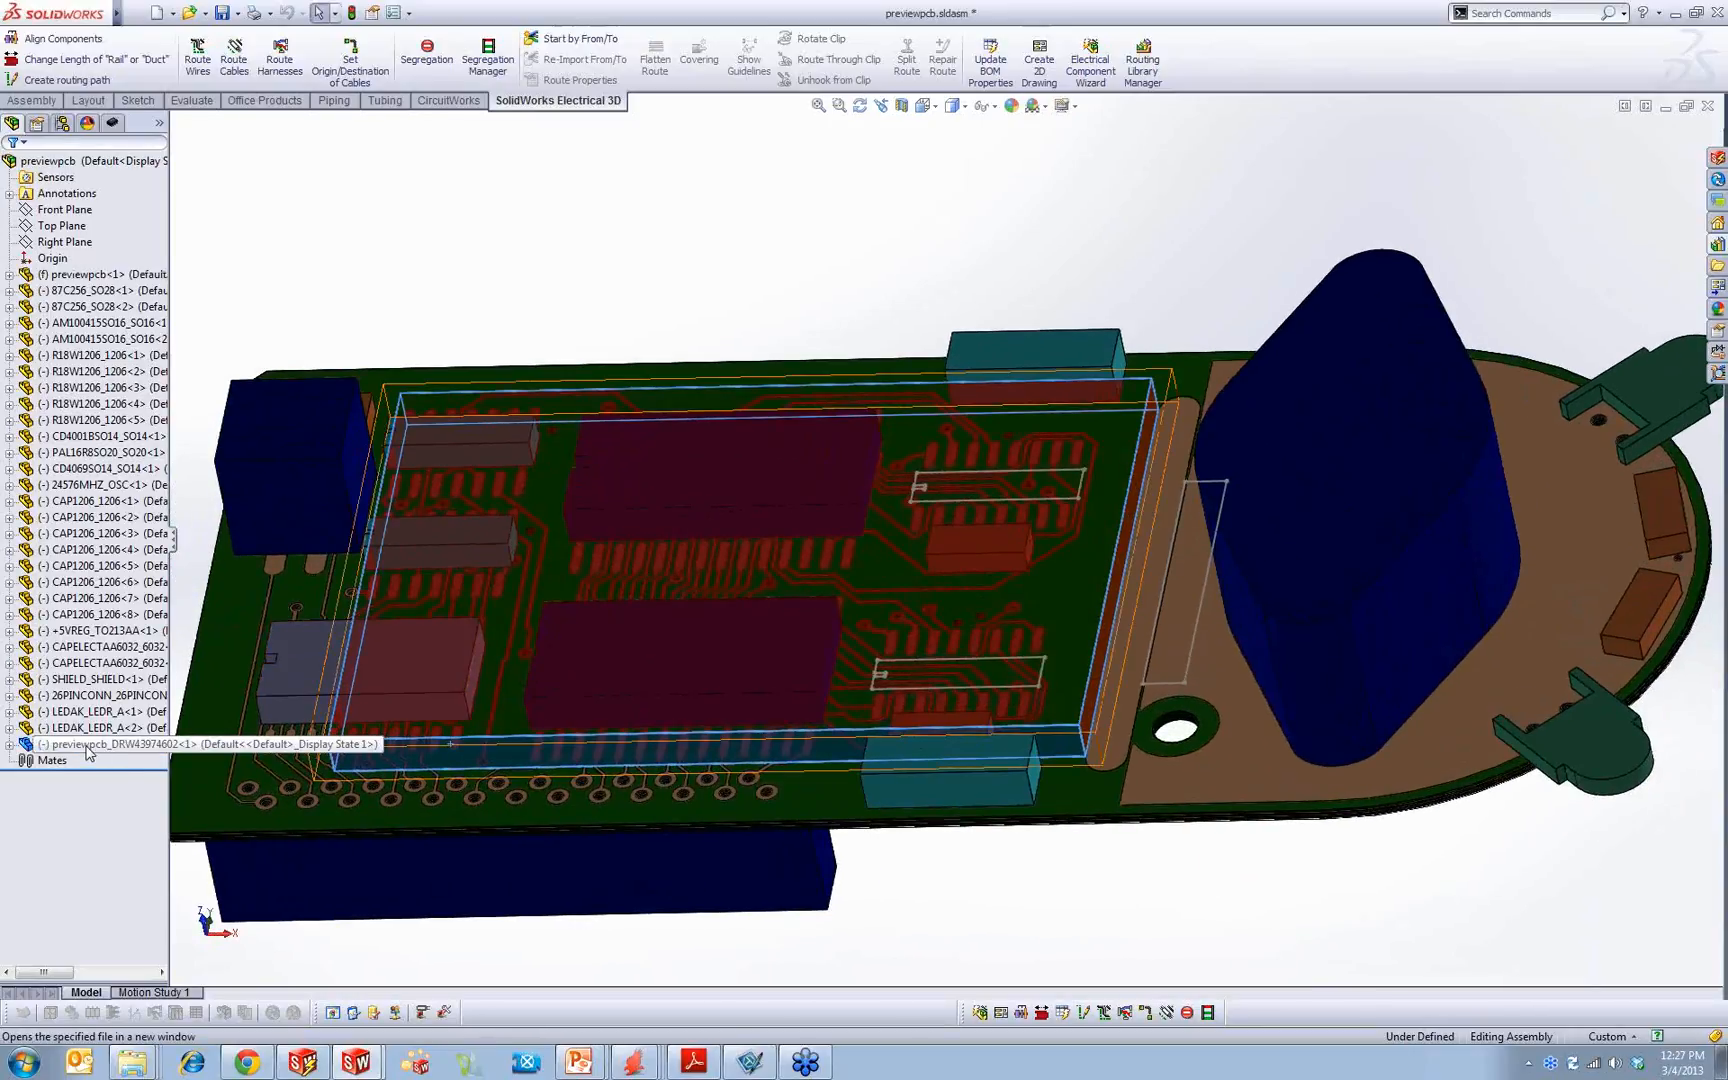
click(10, 745)
click(58, 879)
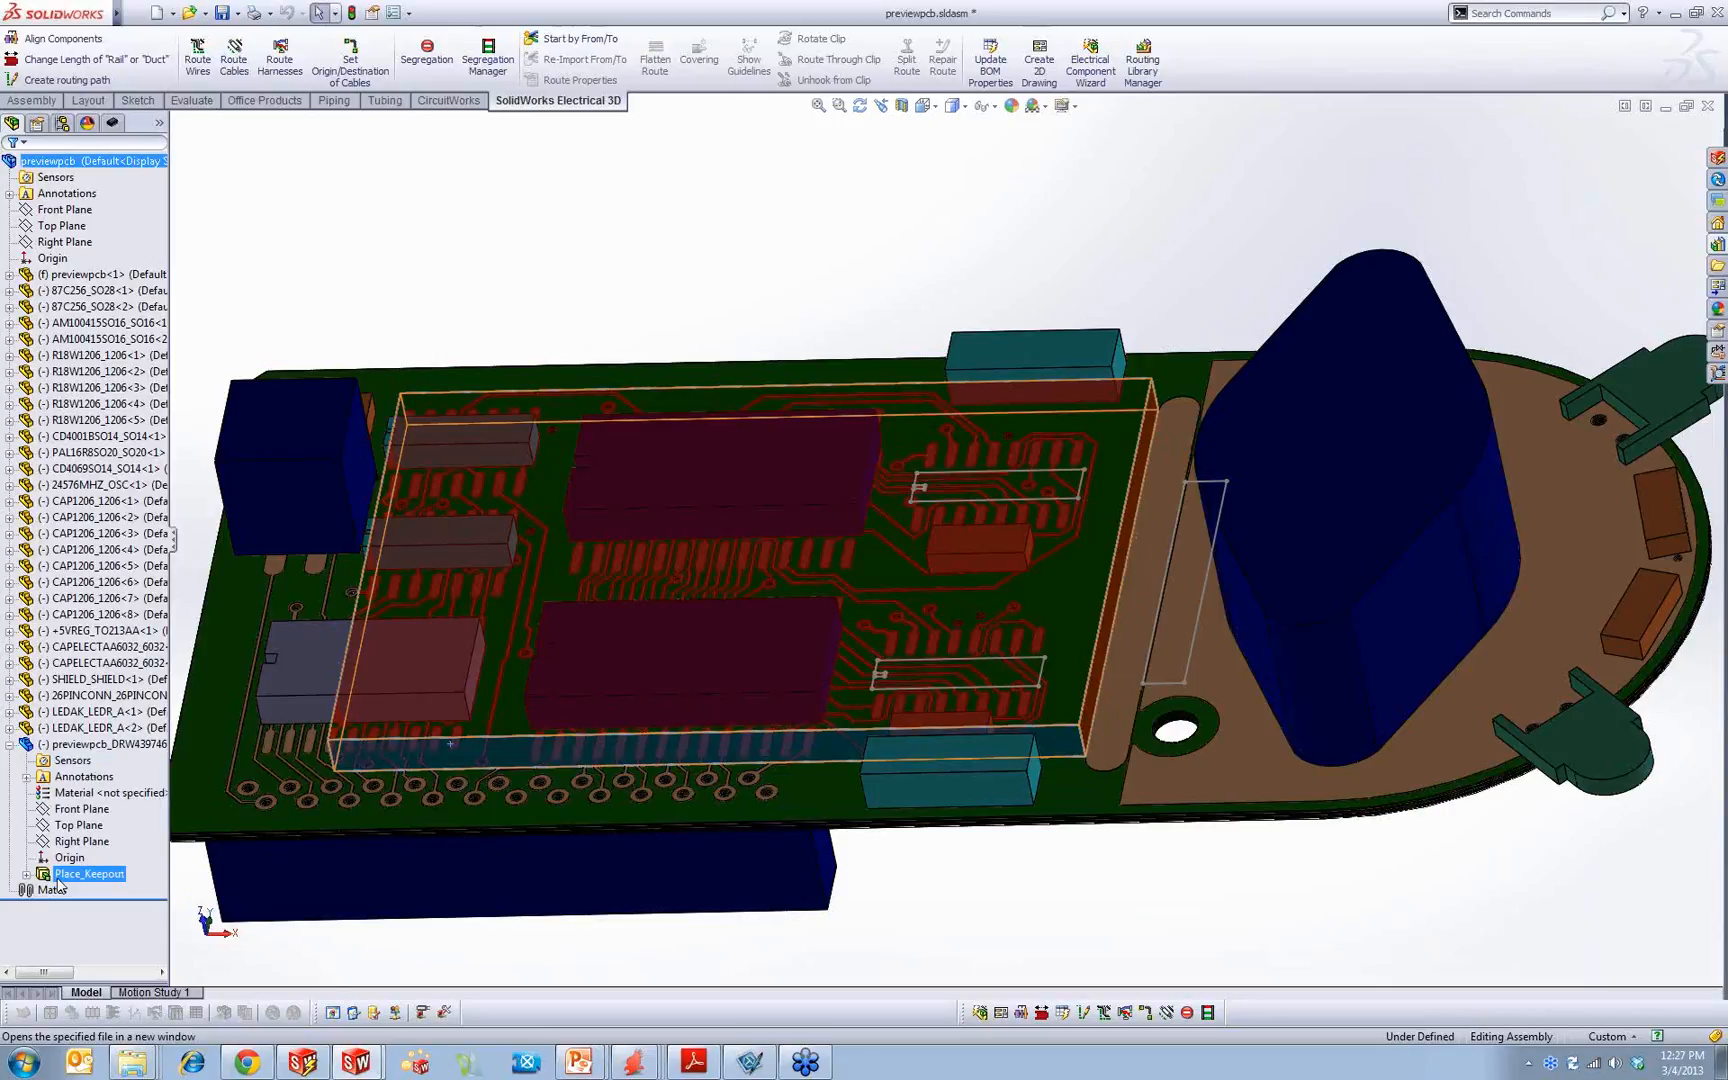
click(27, 874)
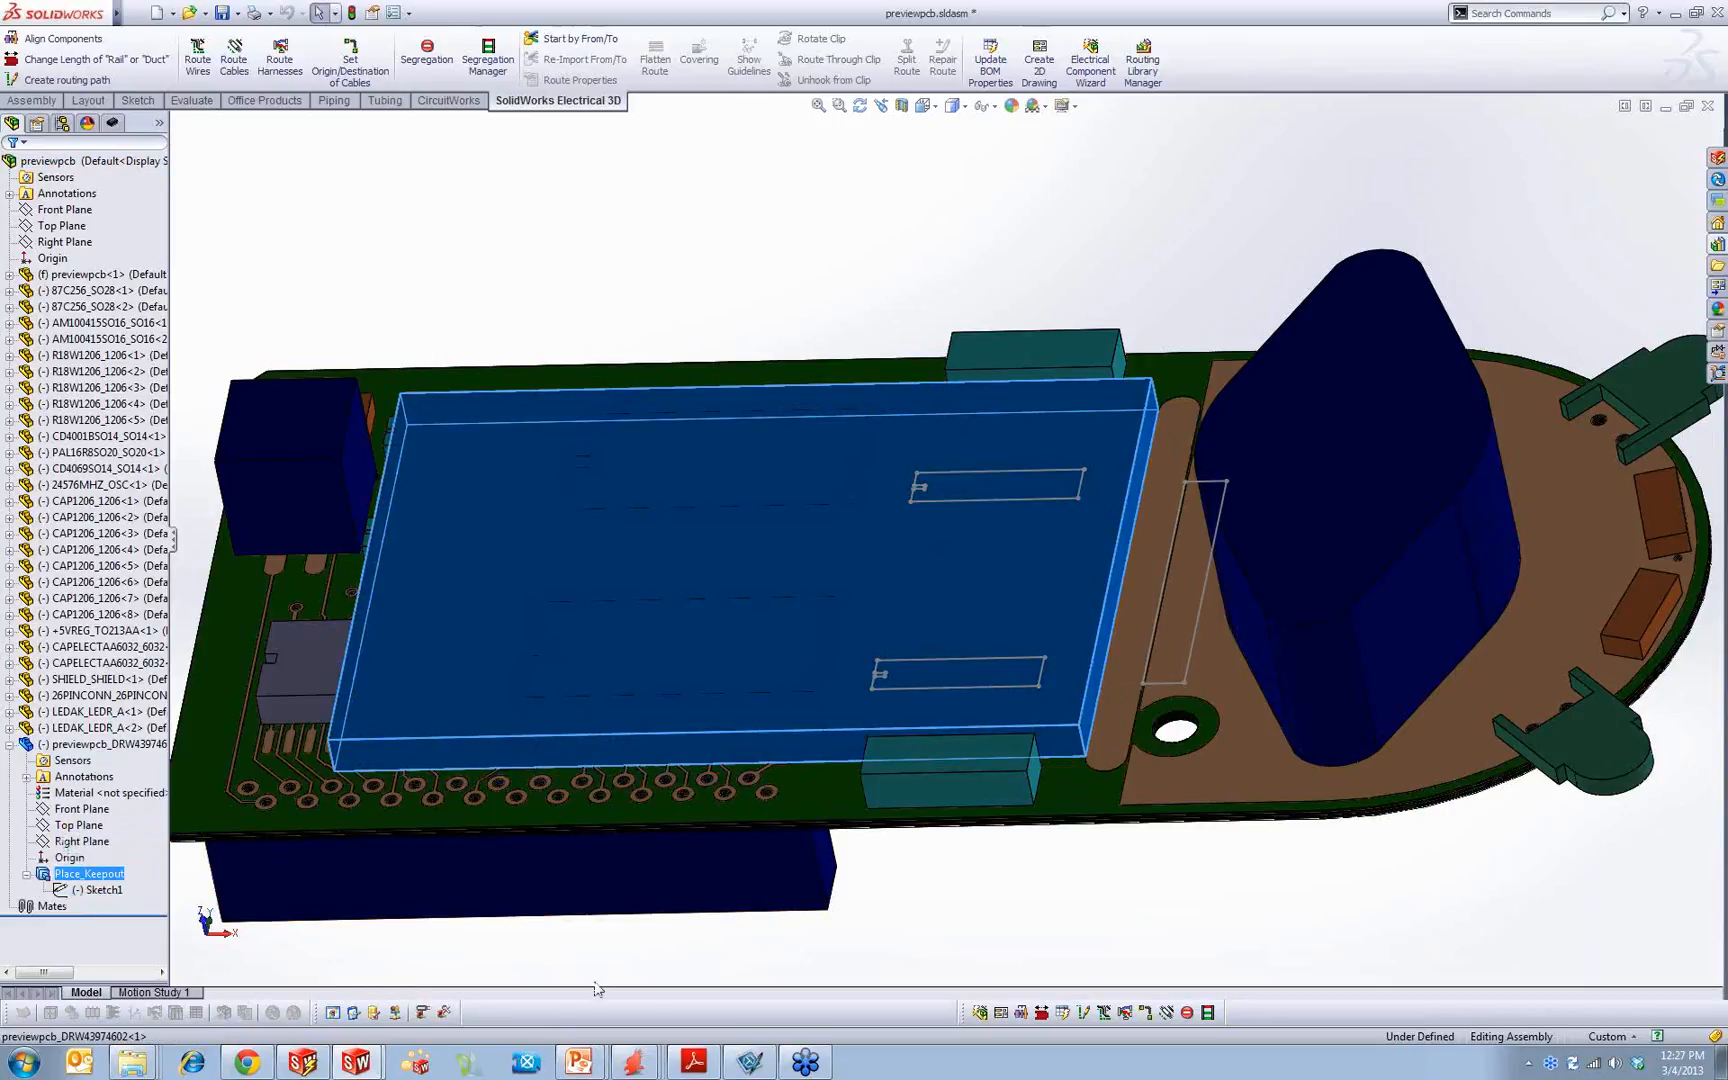
scroll(698, 779, up, 4)
mouse_move(698, 779)
middle_down()
mouse_move(773, 812)
mouse_move(722, 800)
middle_up()
scroll(966, 582, down, 4)
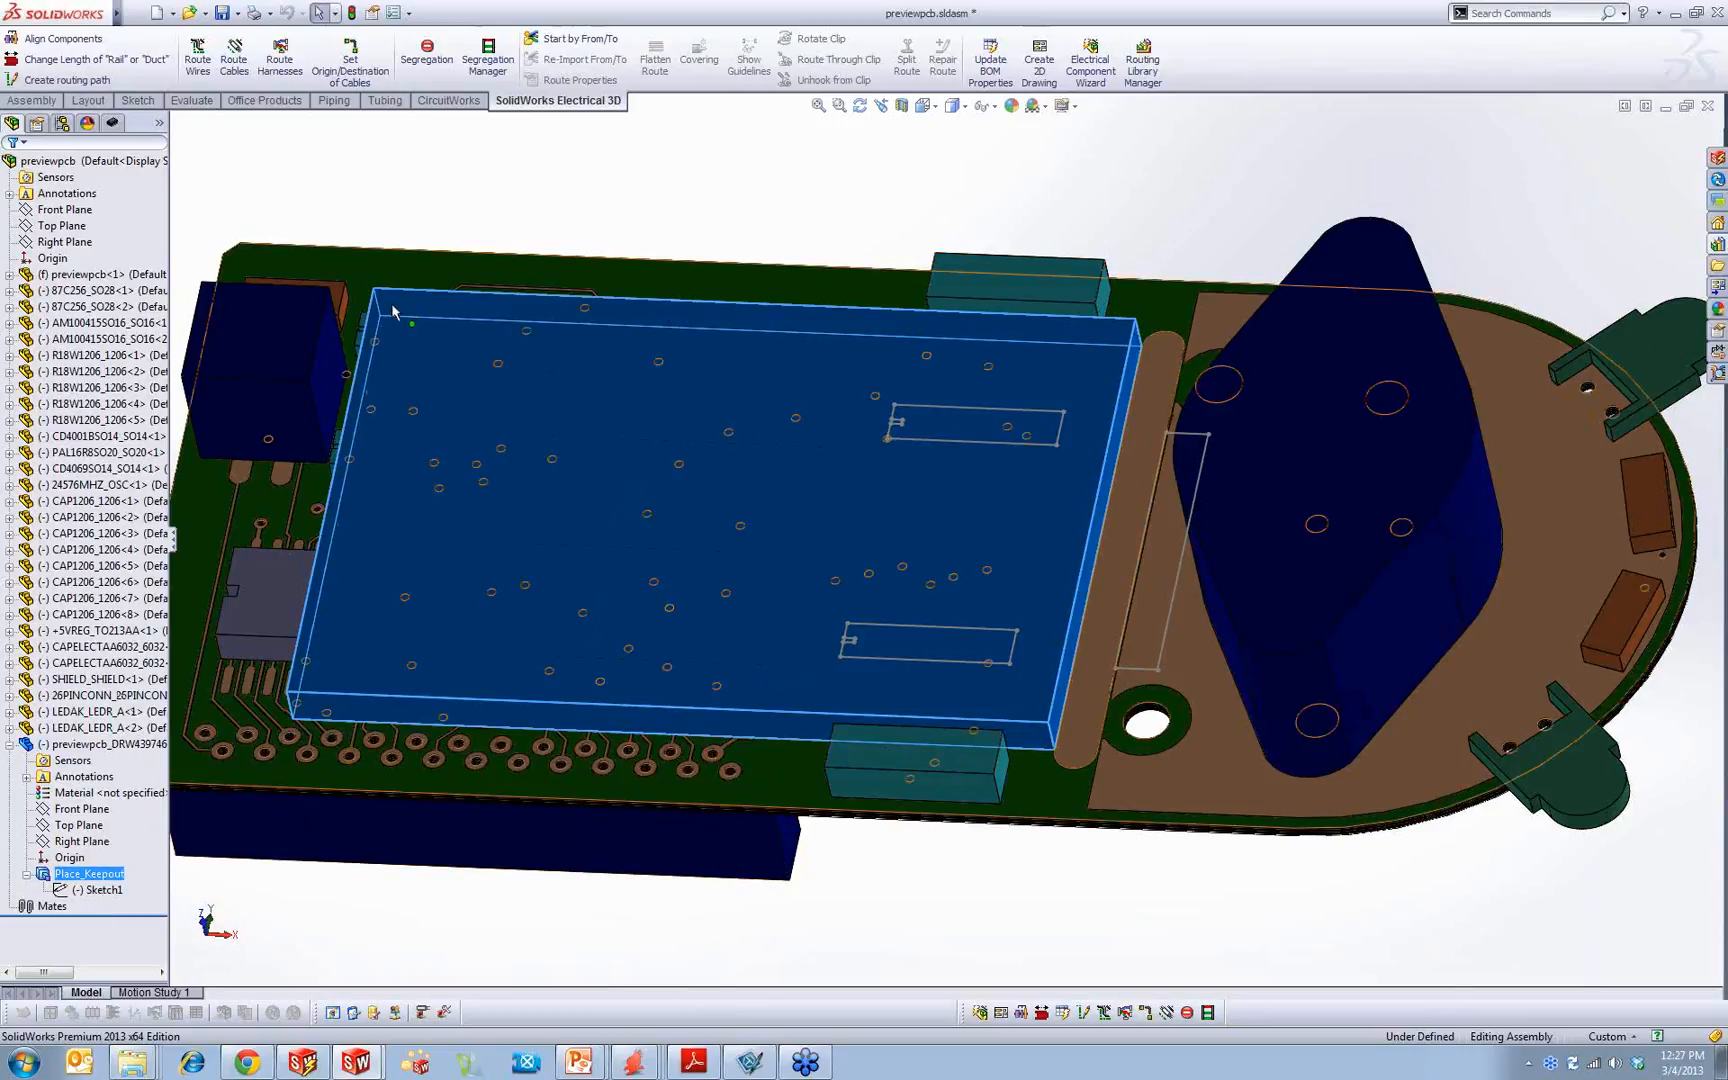
click(653, 180)
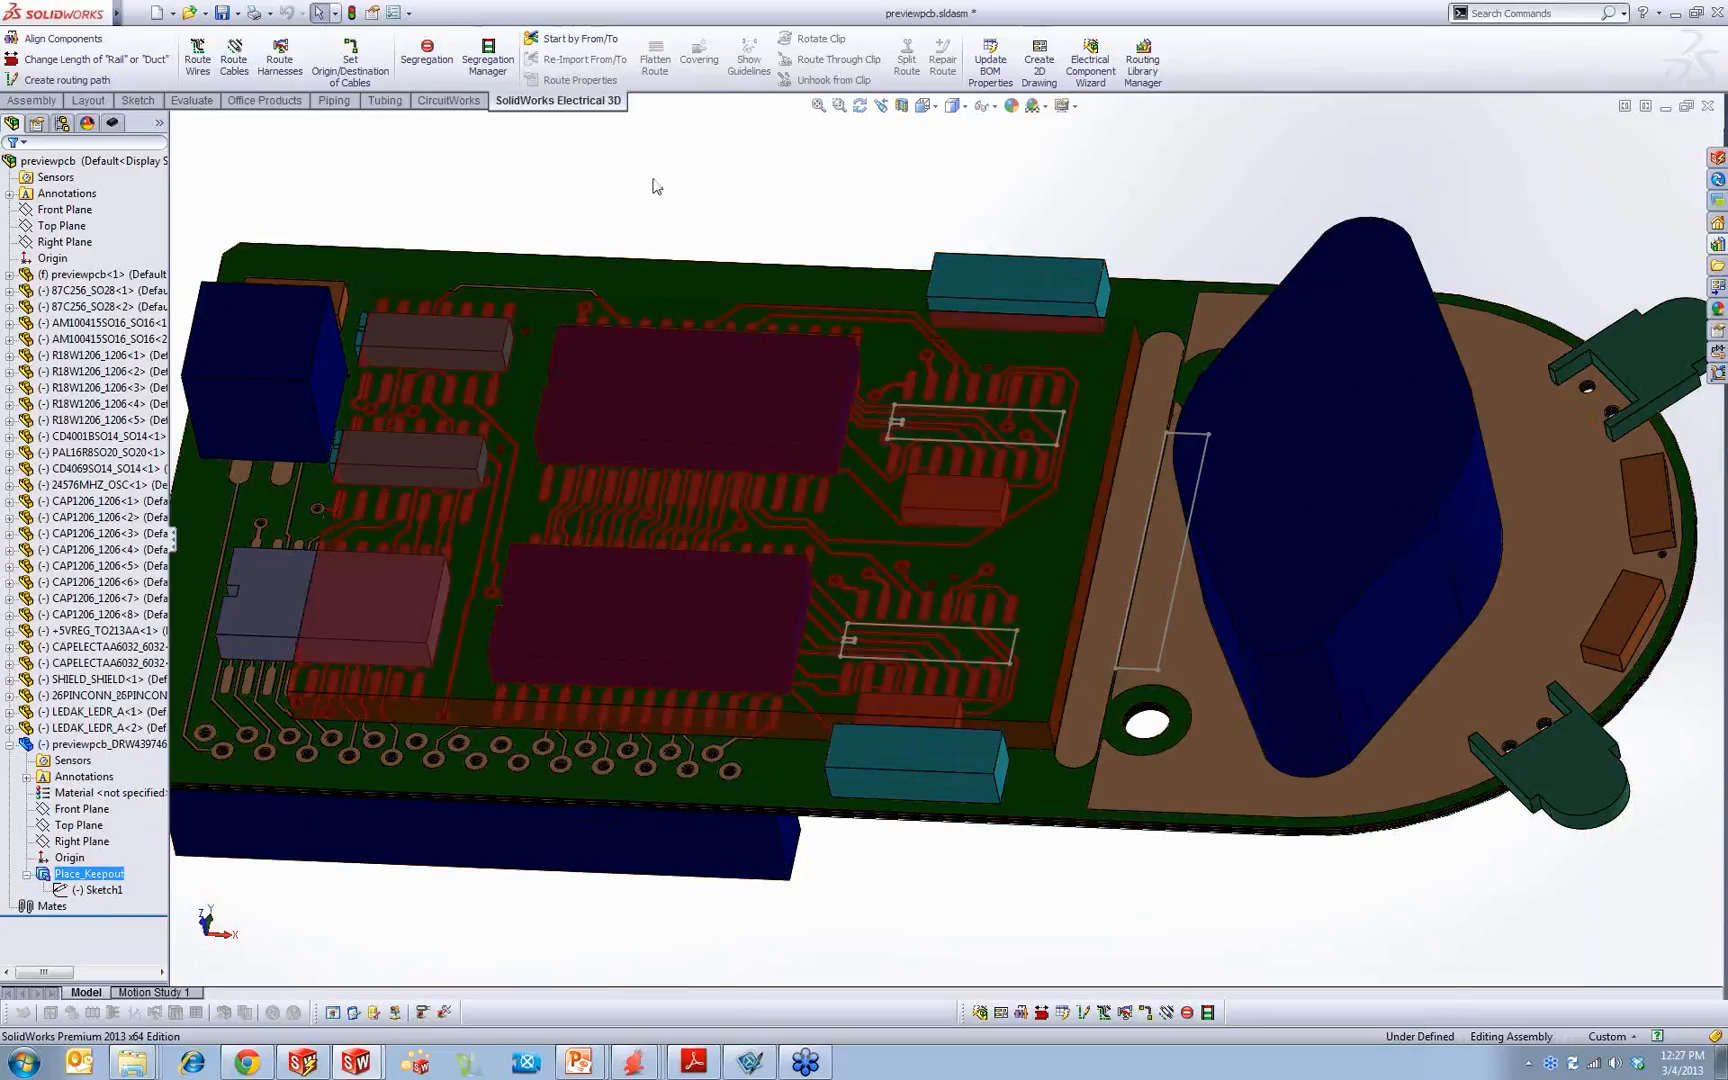
Step: Search the SolidWorks Help for "circuitworks name"
click(1624, 13)
click(1594, 38)
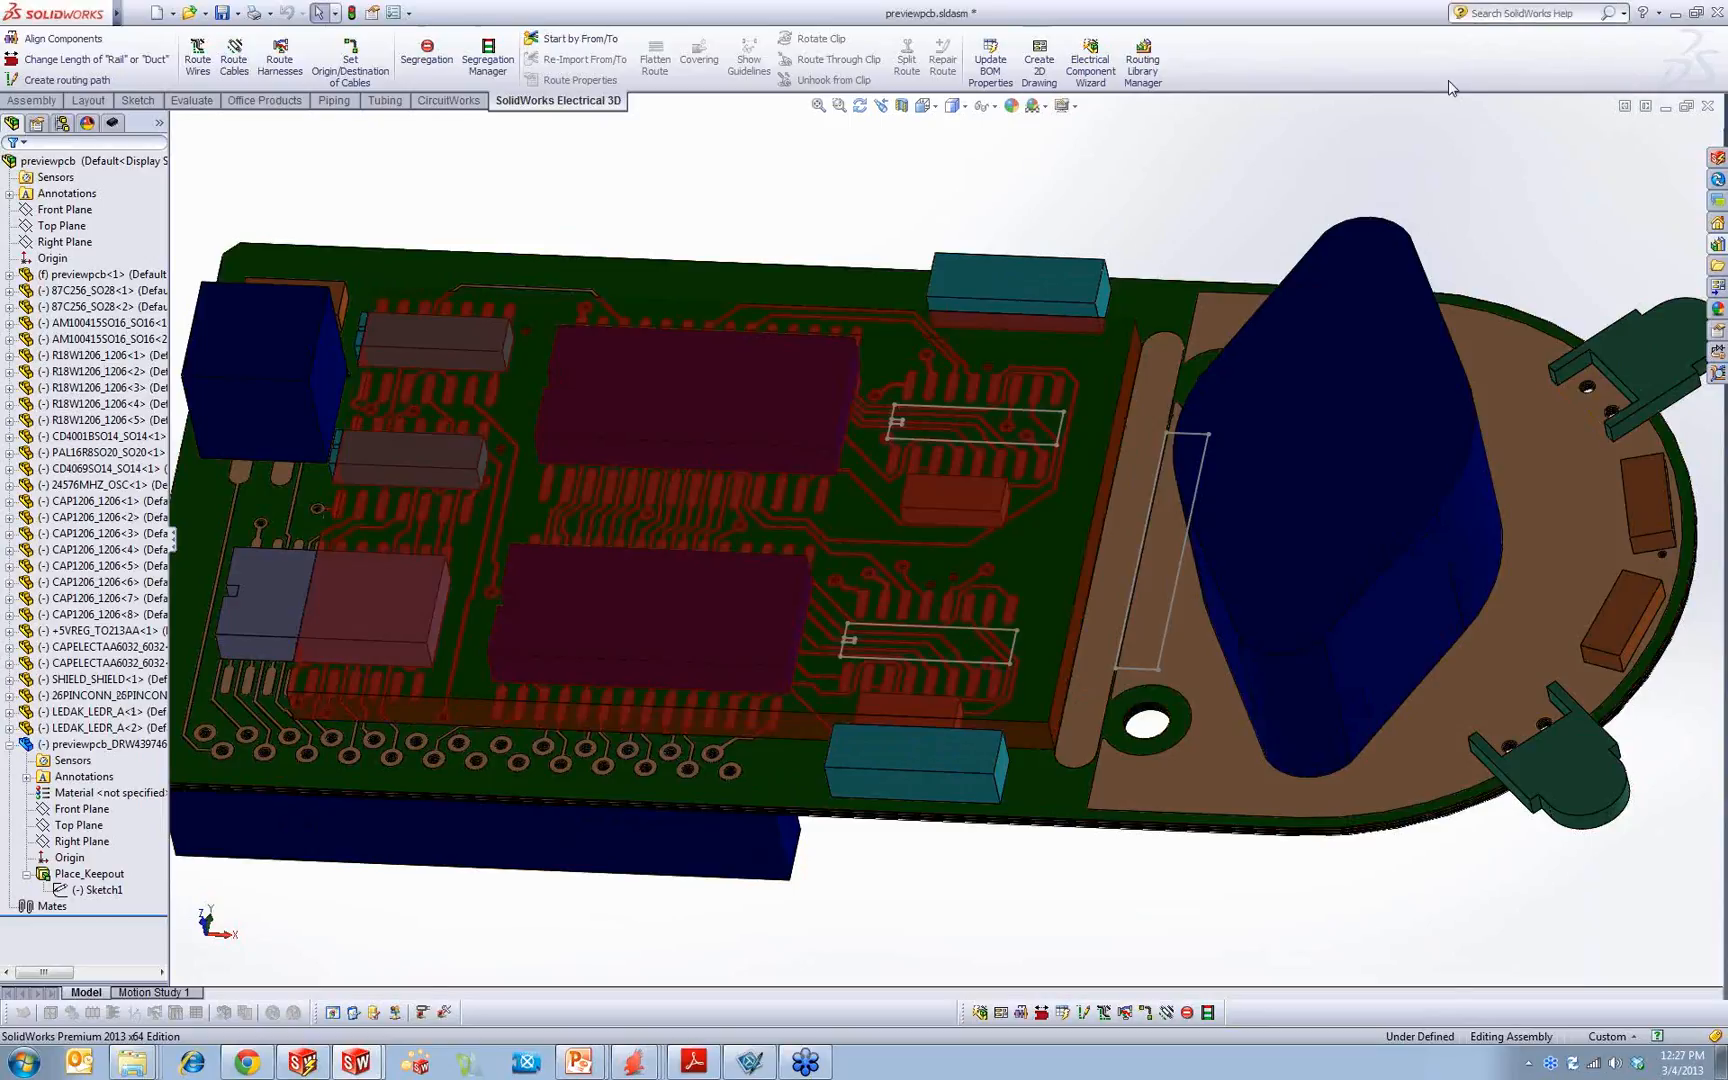
click(1560, 14)
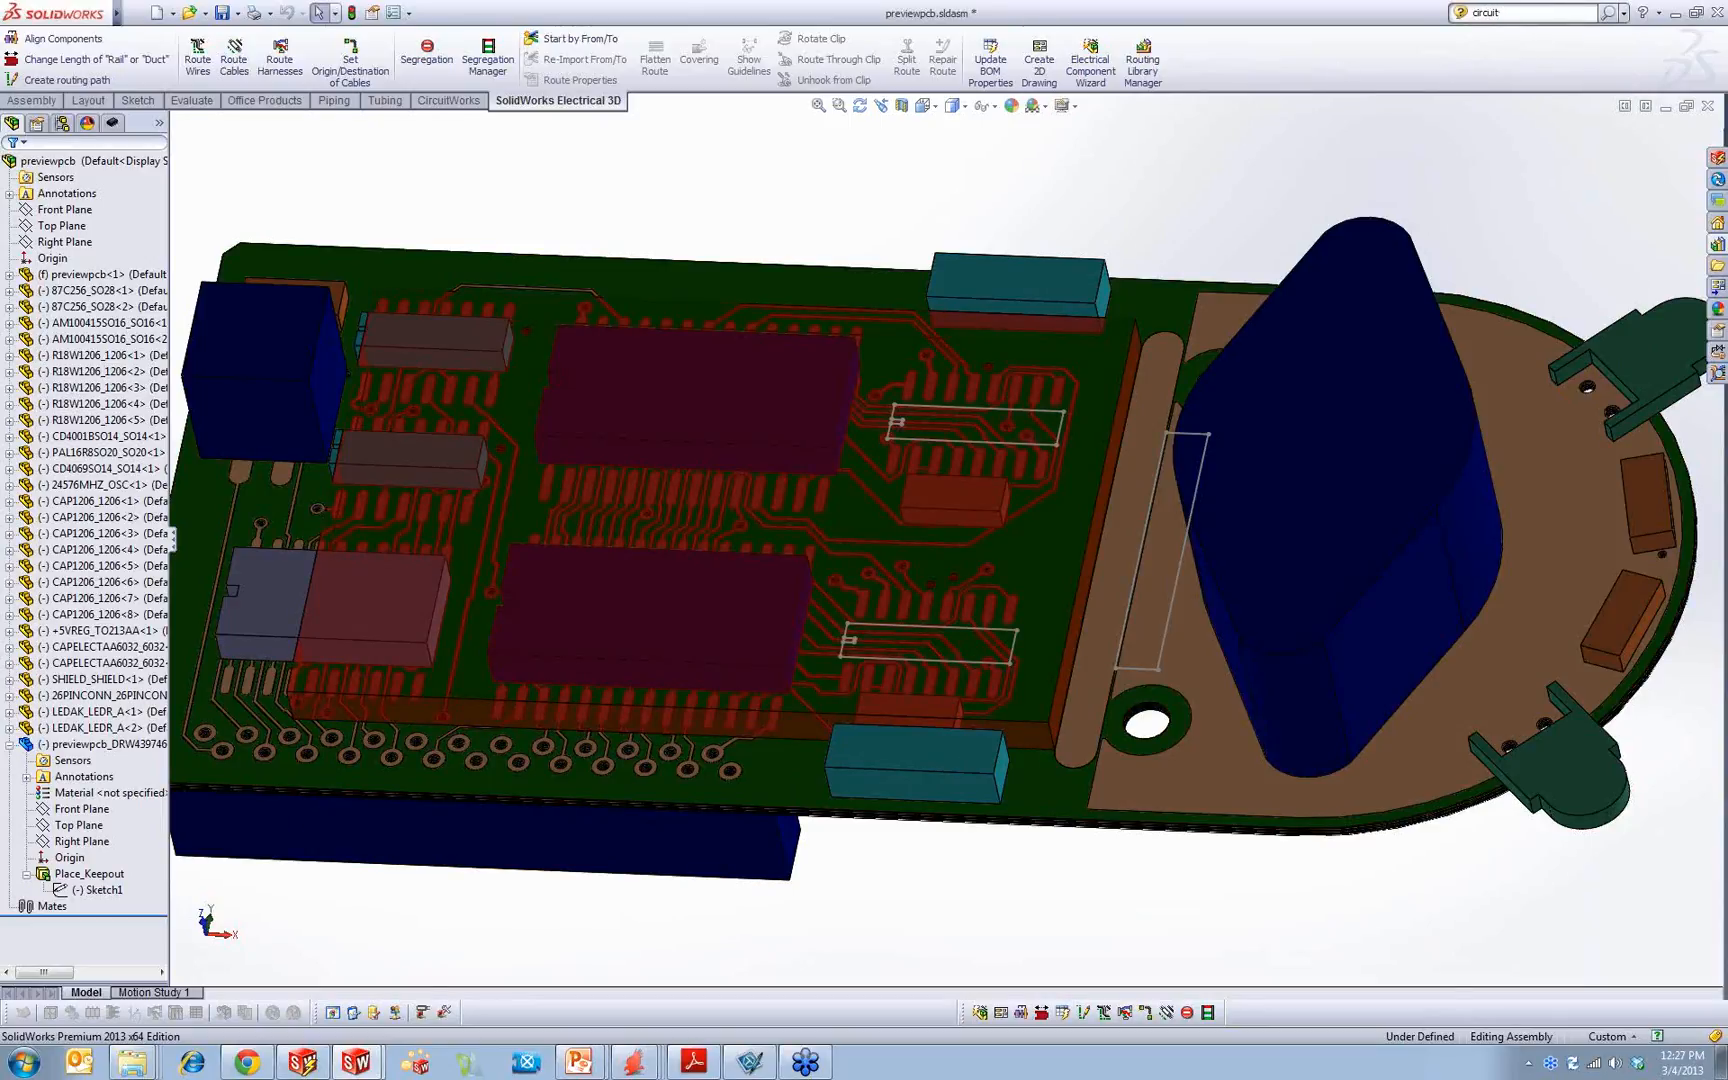
text(circuitworks name)
key(Return)
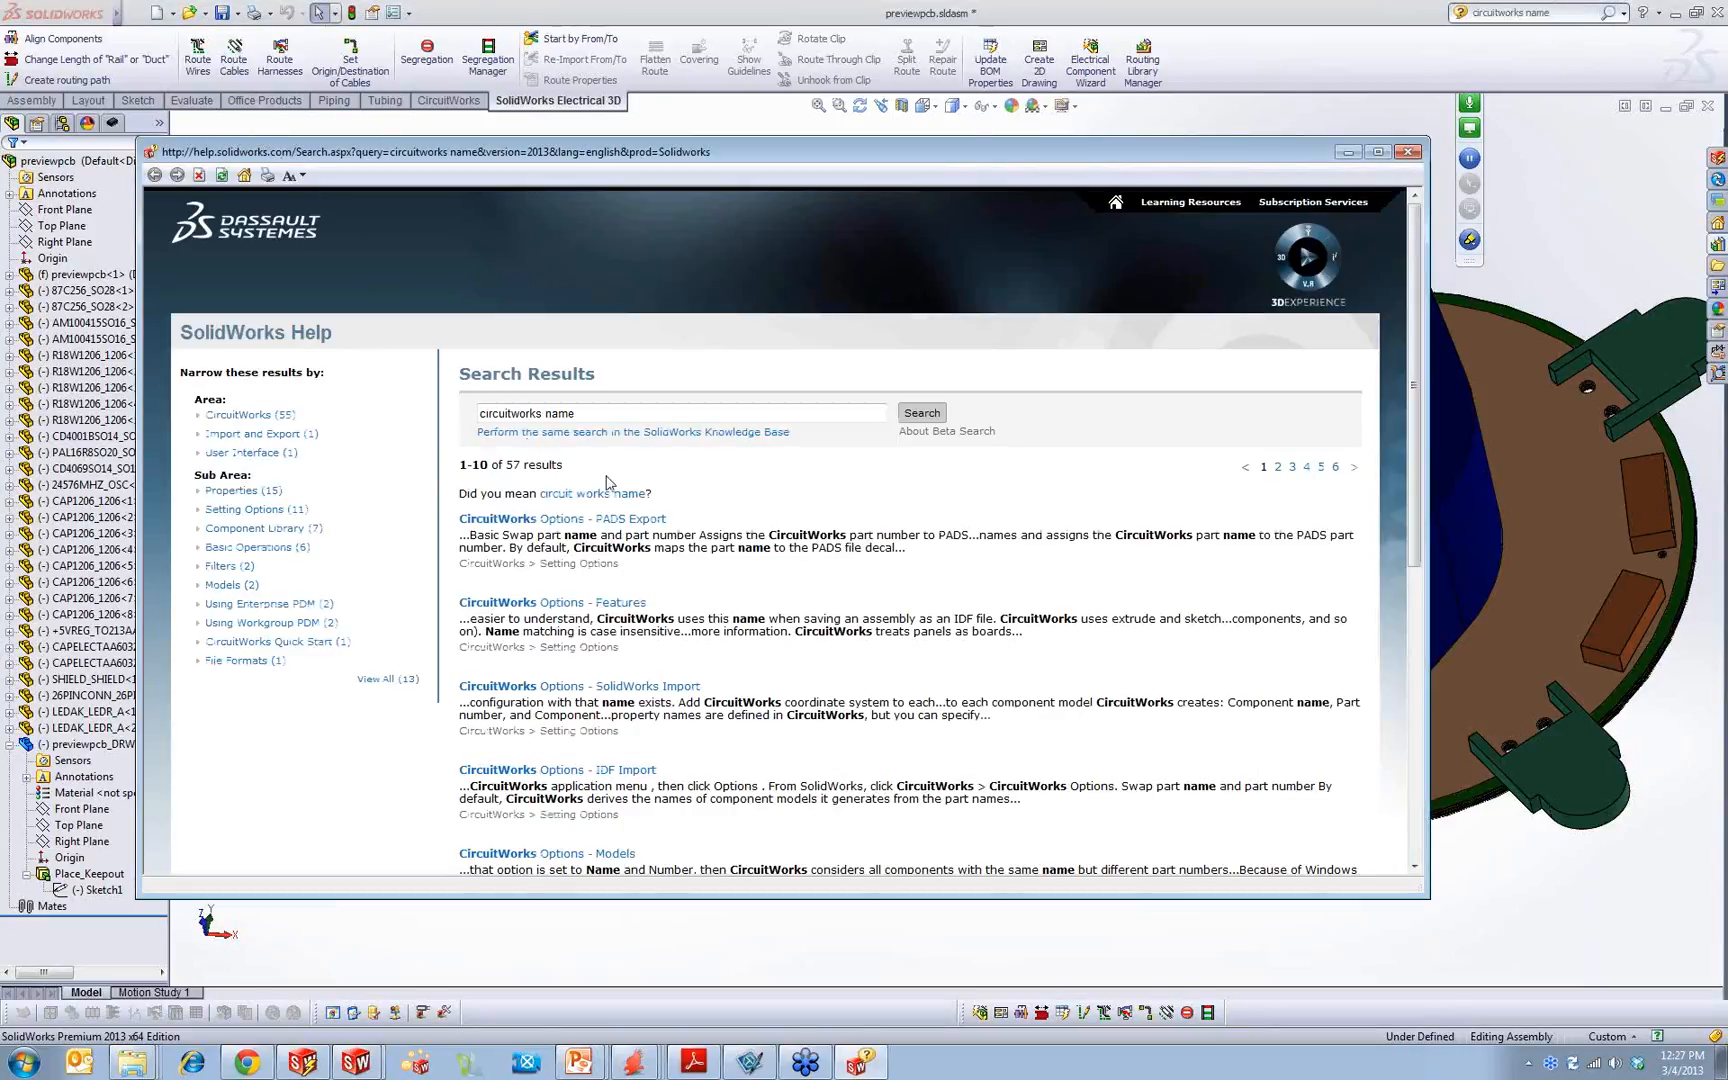
Step: Read the CircuitWorks Options help topics on SolidWorks Import, IDF Import and SolidWorks Export
click(639, 688)
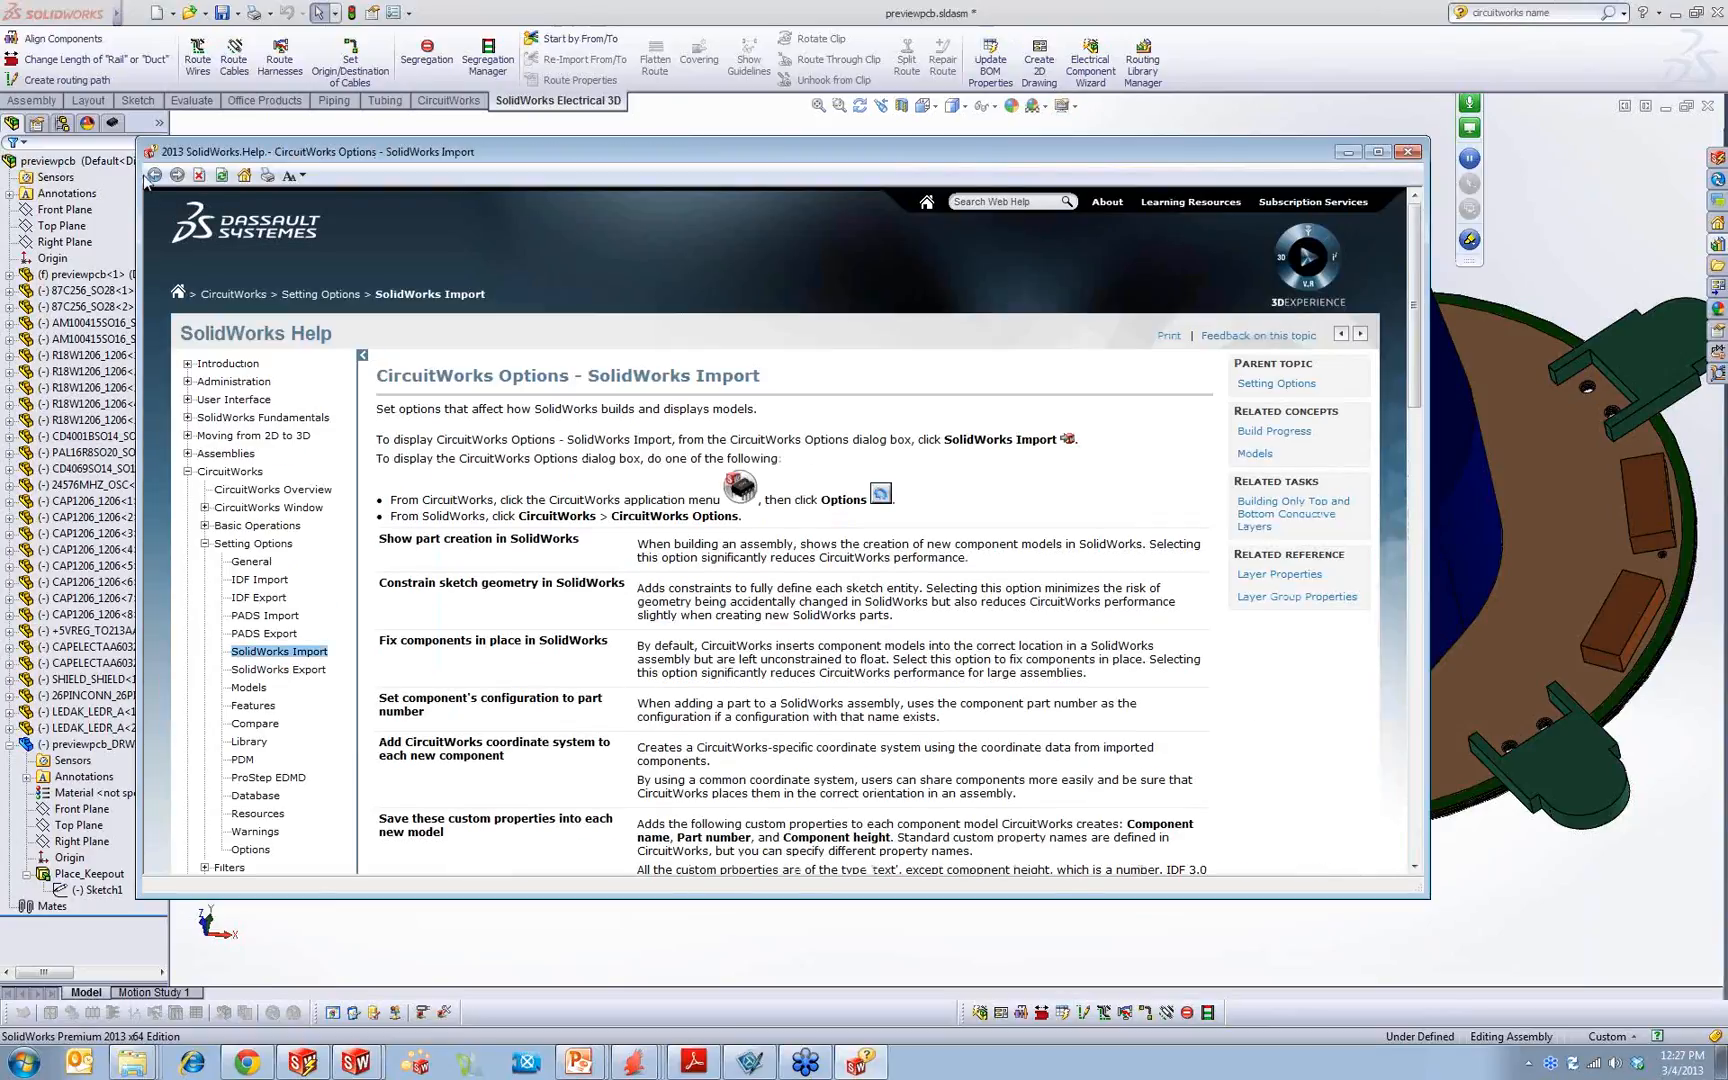
click(154, 175)
click(598, 771)
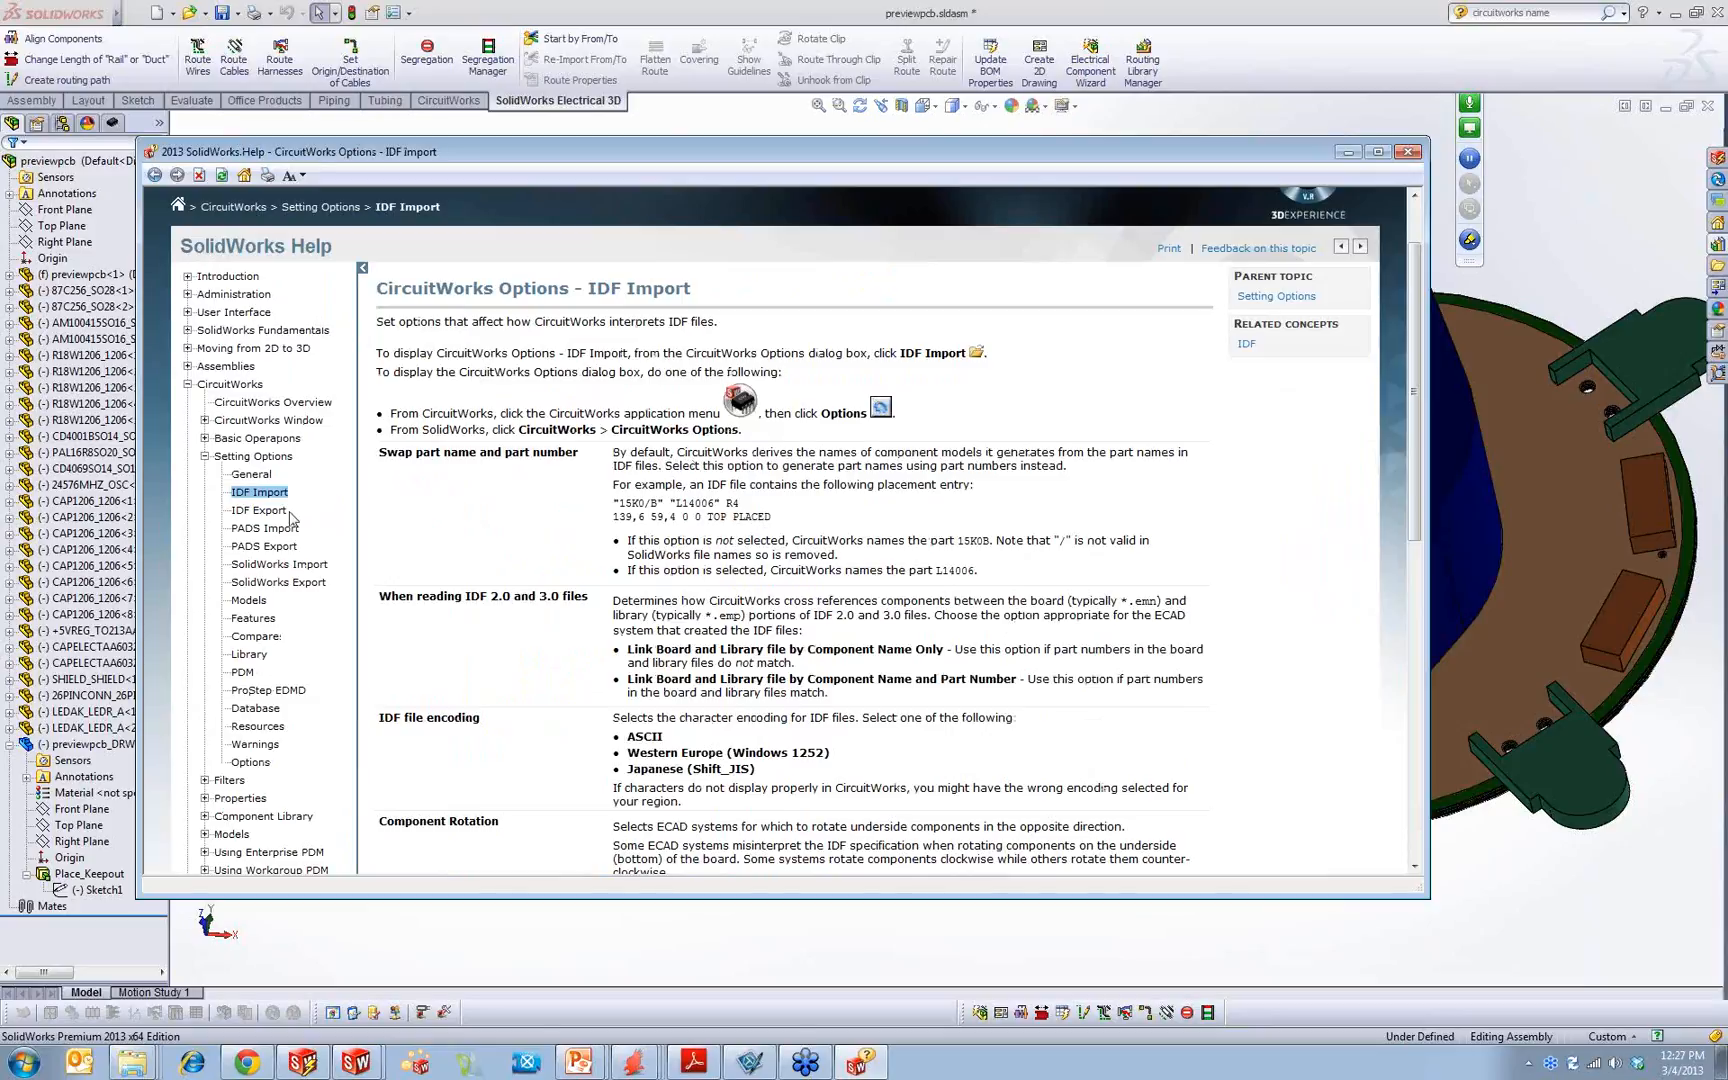
click(278, 582)
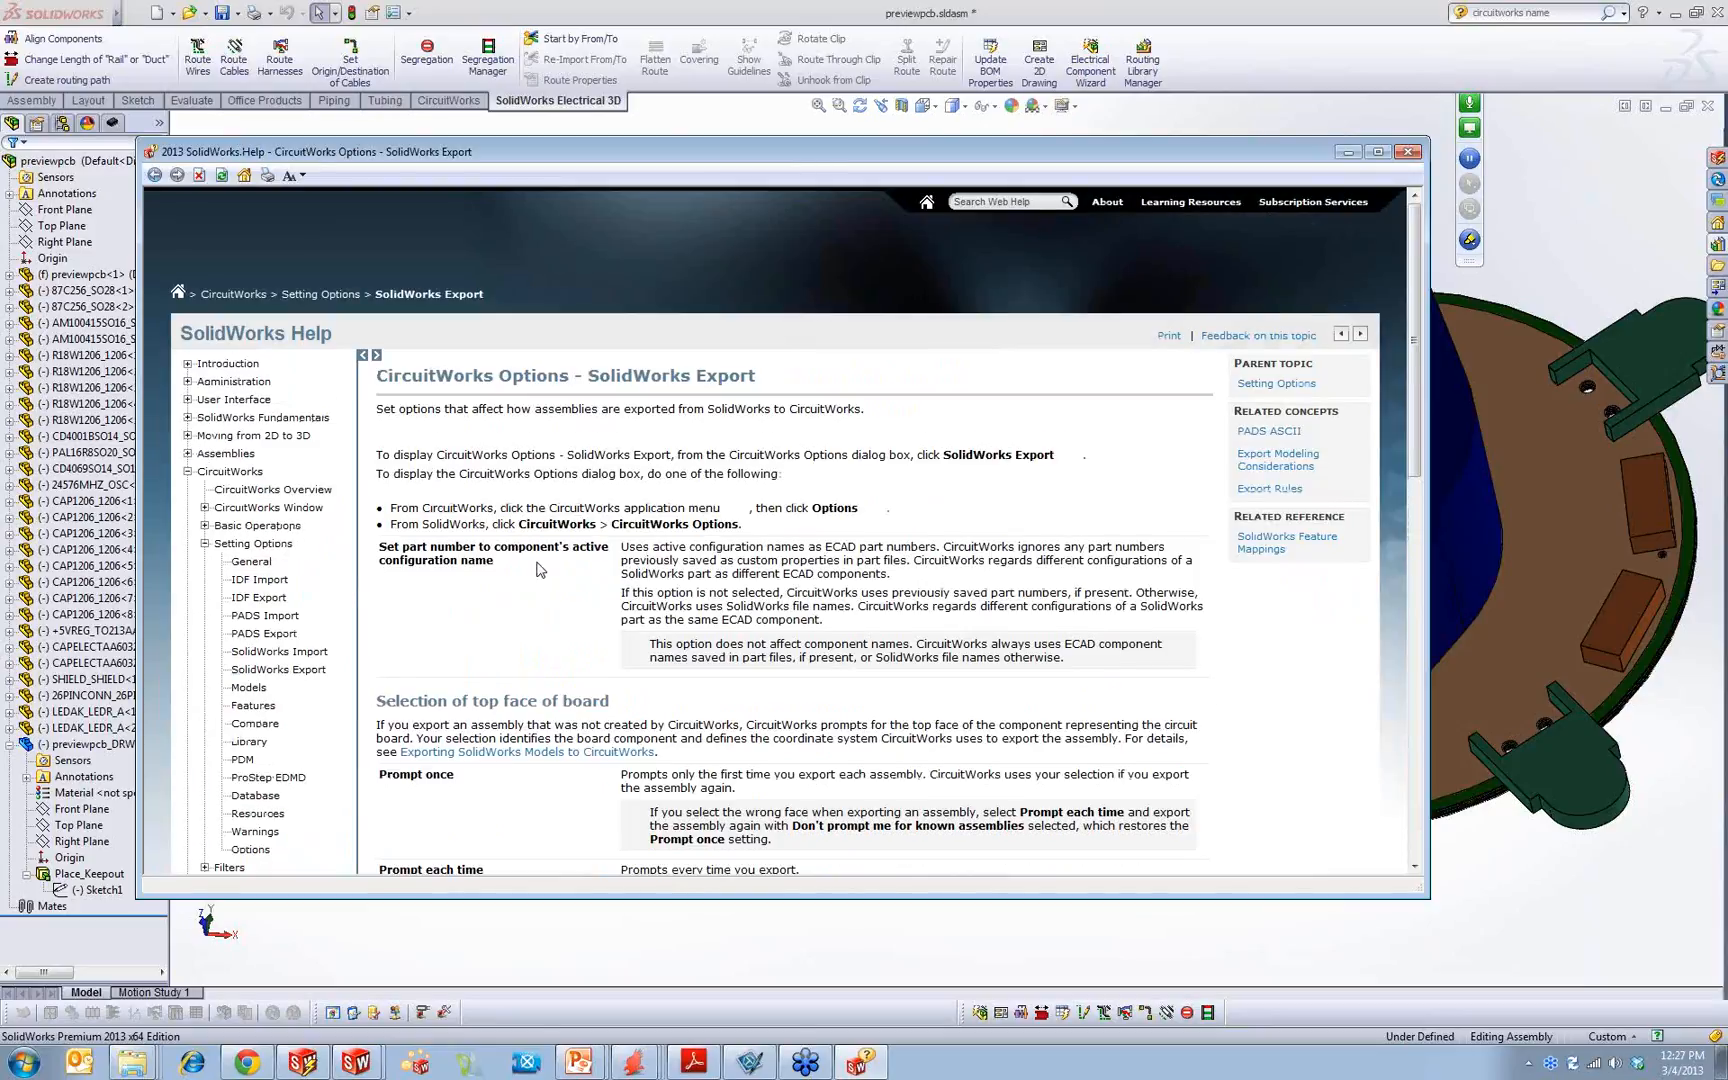
scroll(548, 568, down, 10)
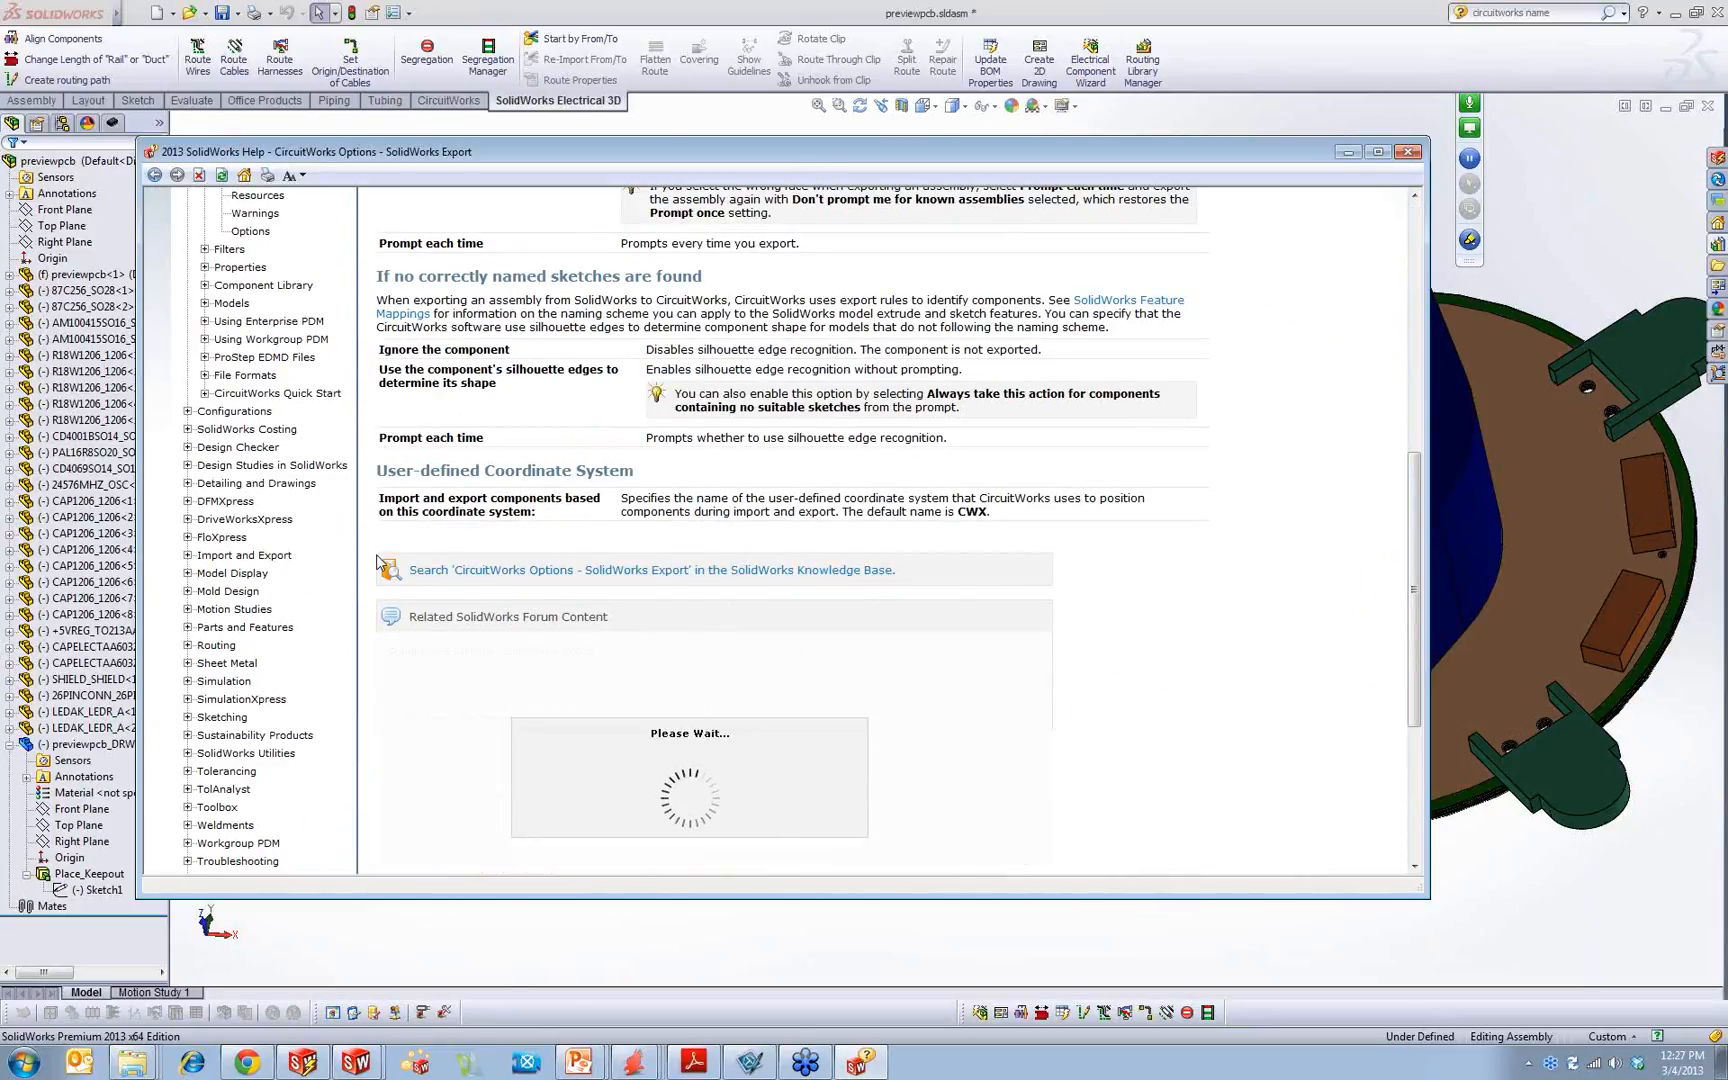
scroll(378, 562, up, 5)
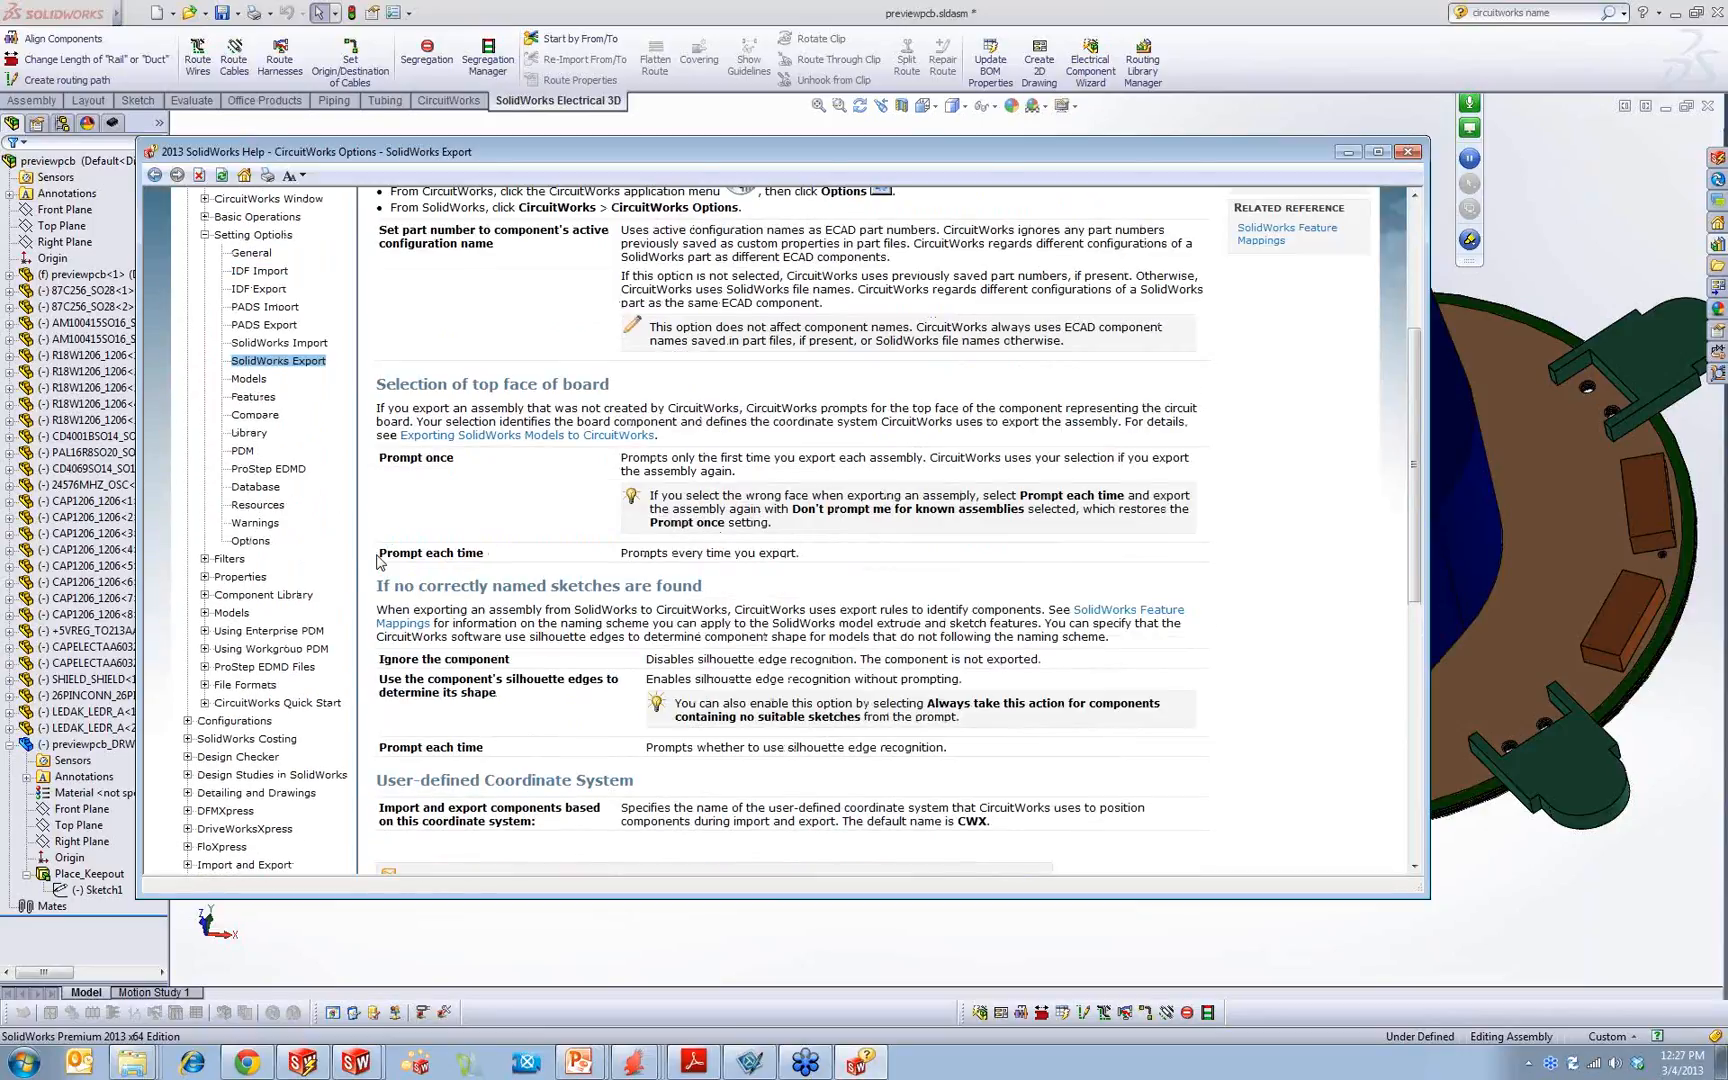
scroll(378, 562, up, 2)
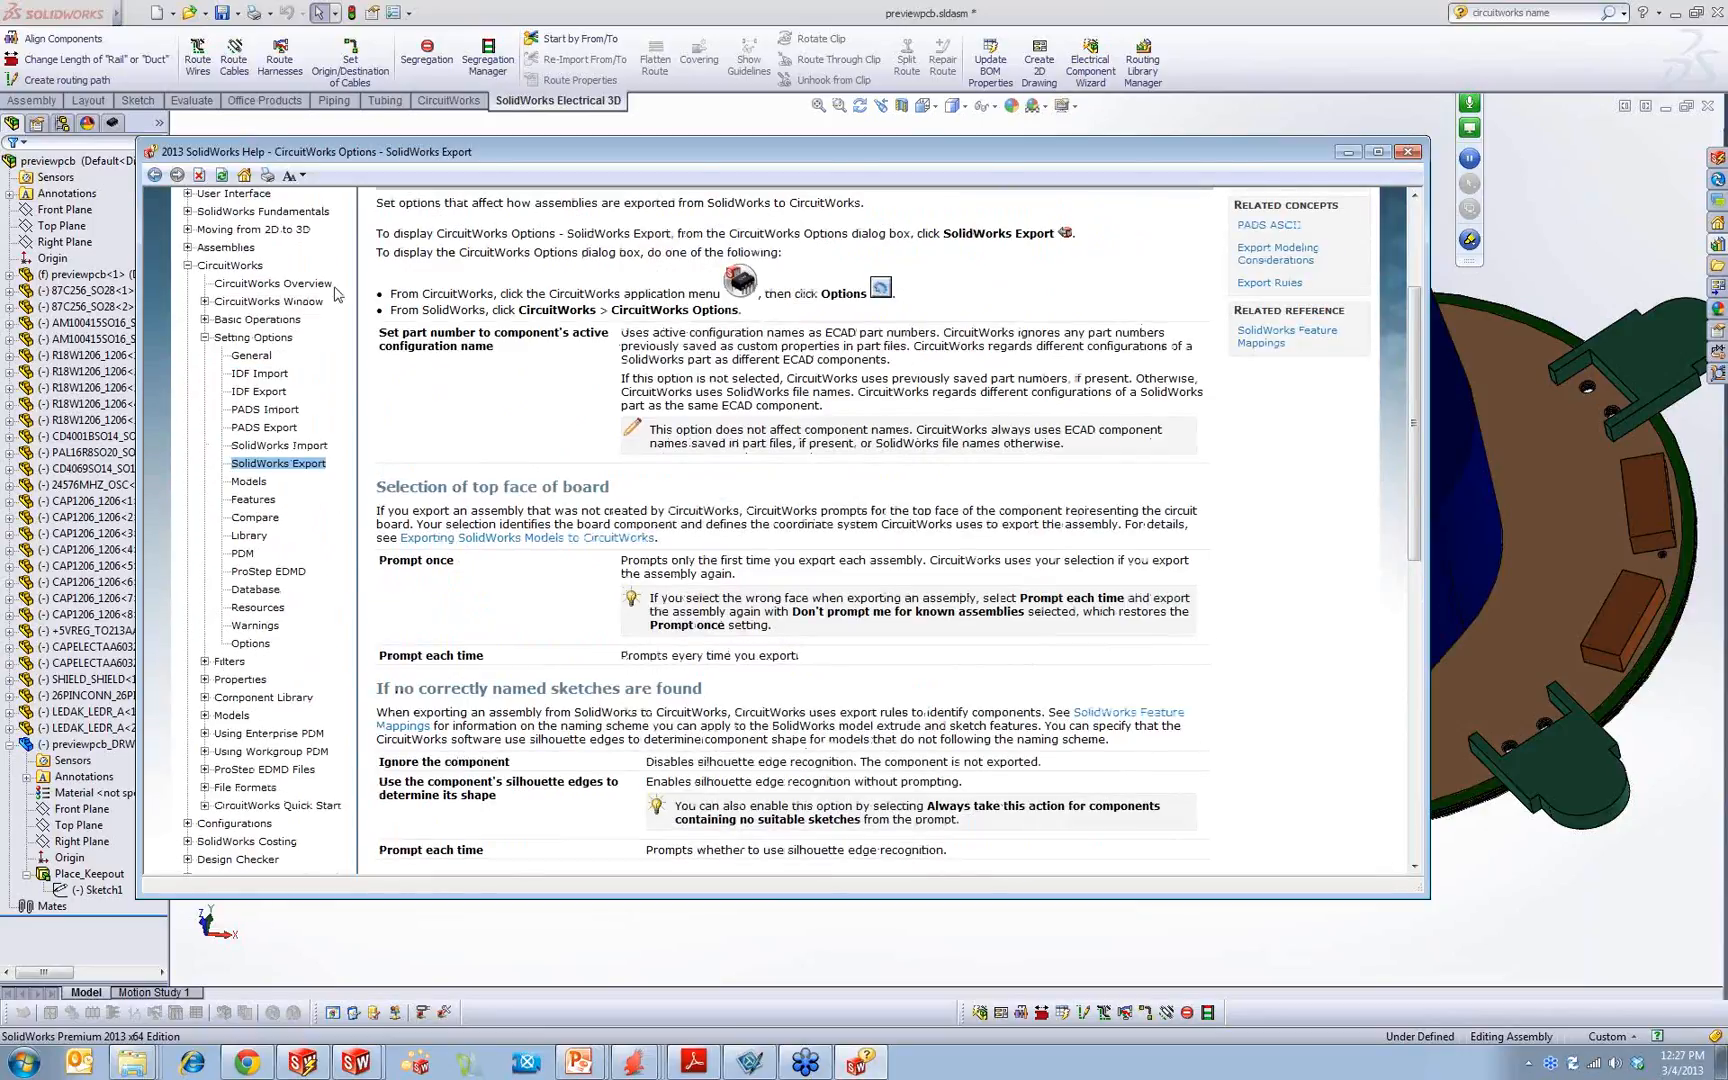
Step: Review the IDF Export help topic, including its general and hole export options, and minimize the help window
click(262, 391)
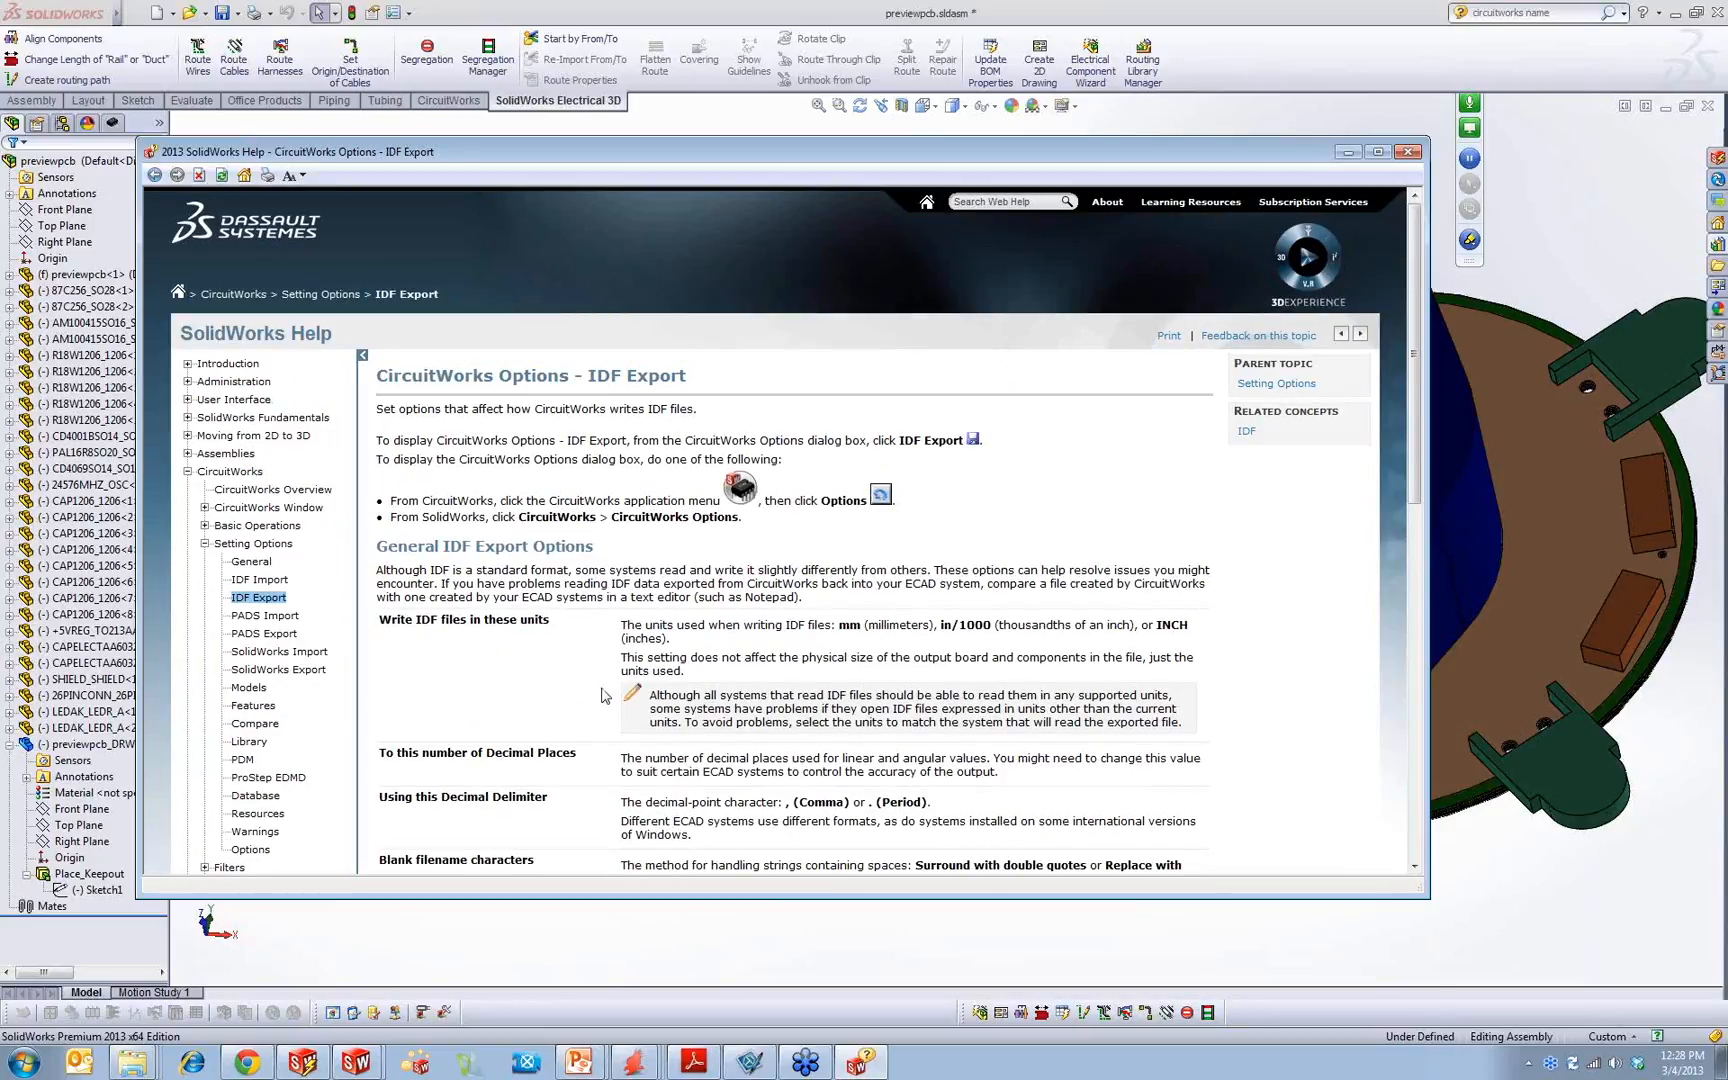
scroll(603, 695, down, 3)
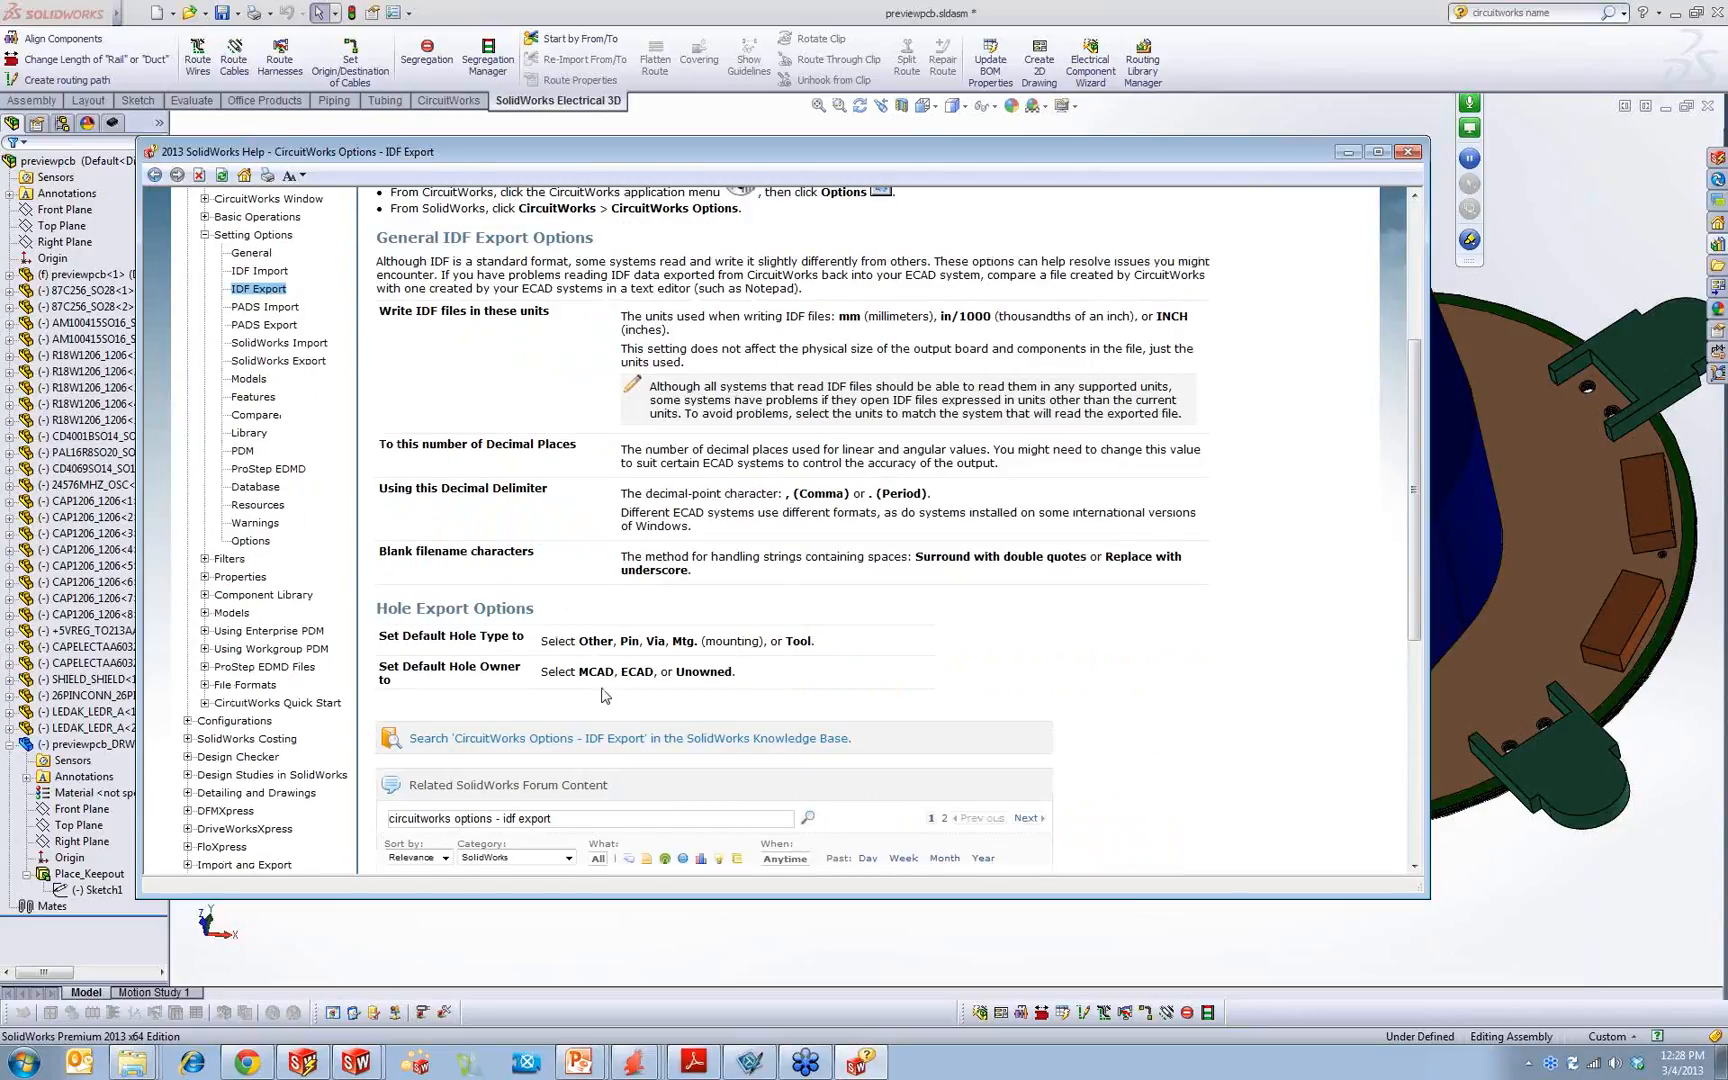
scroll(603, 695, down, 2)
scroll(601, 693, up, 3)
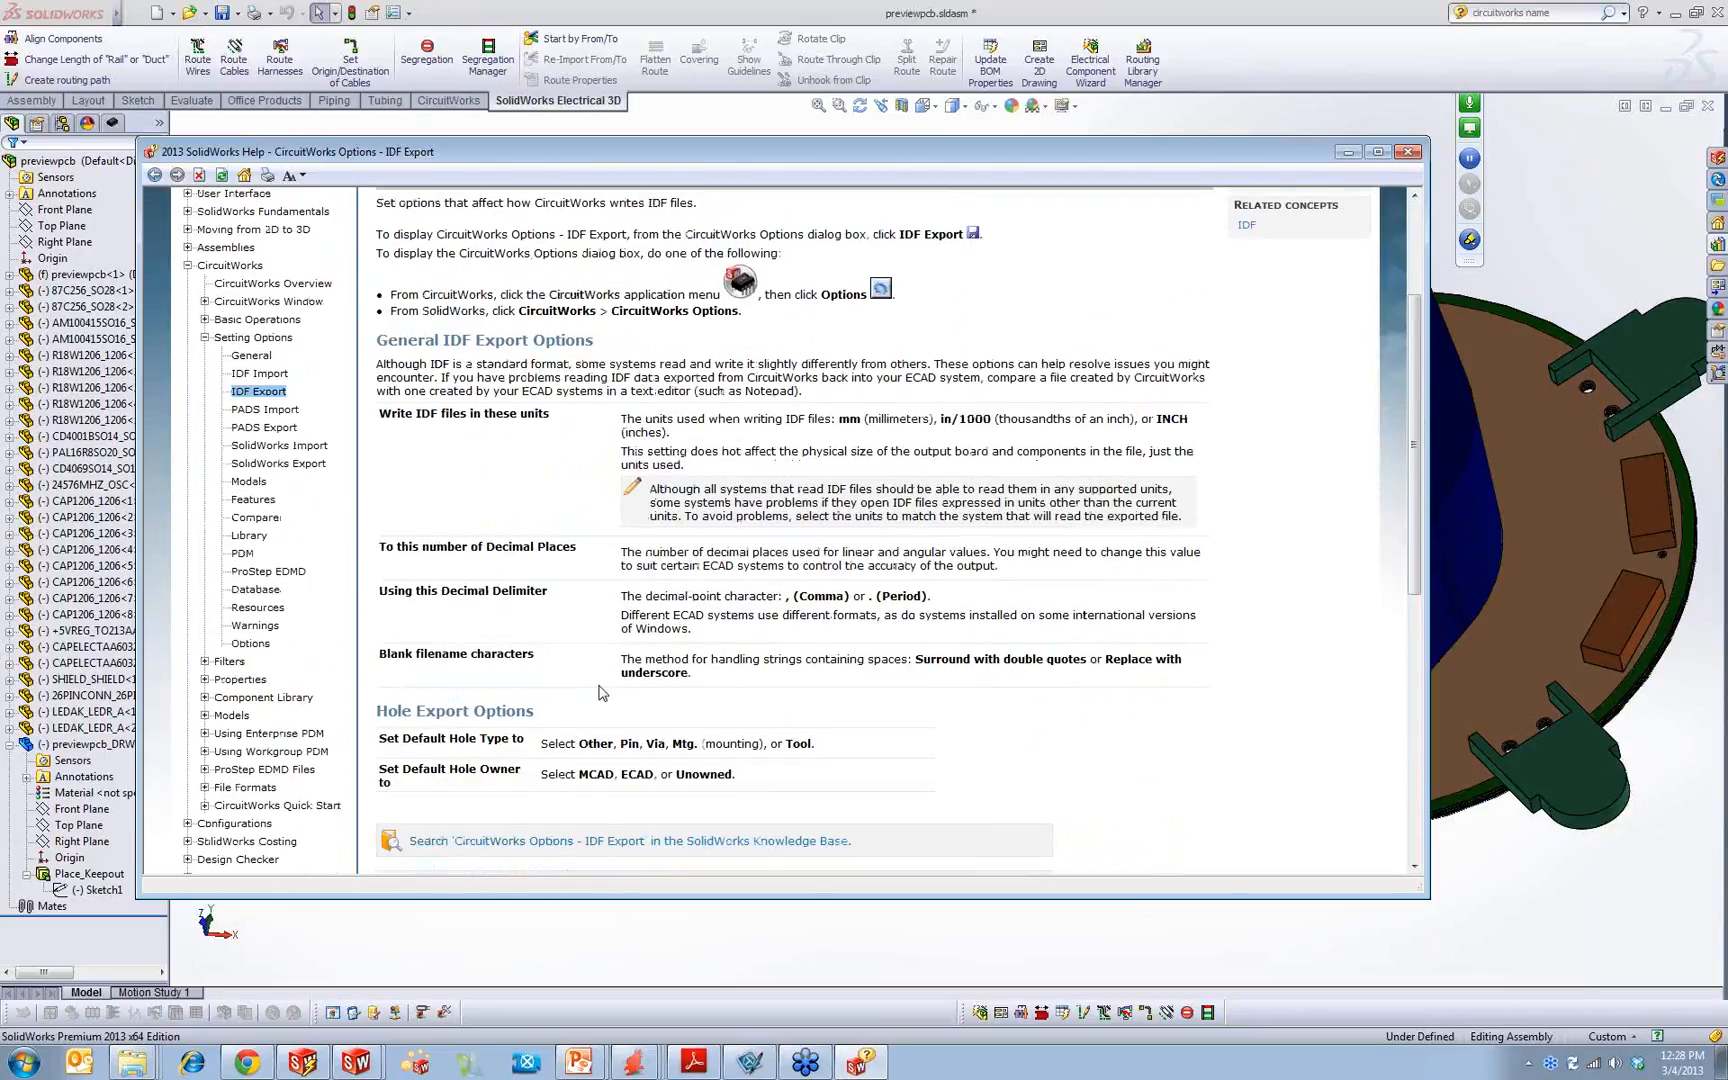
click(1347, 152)
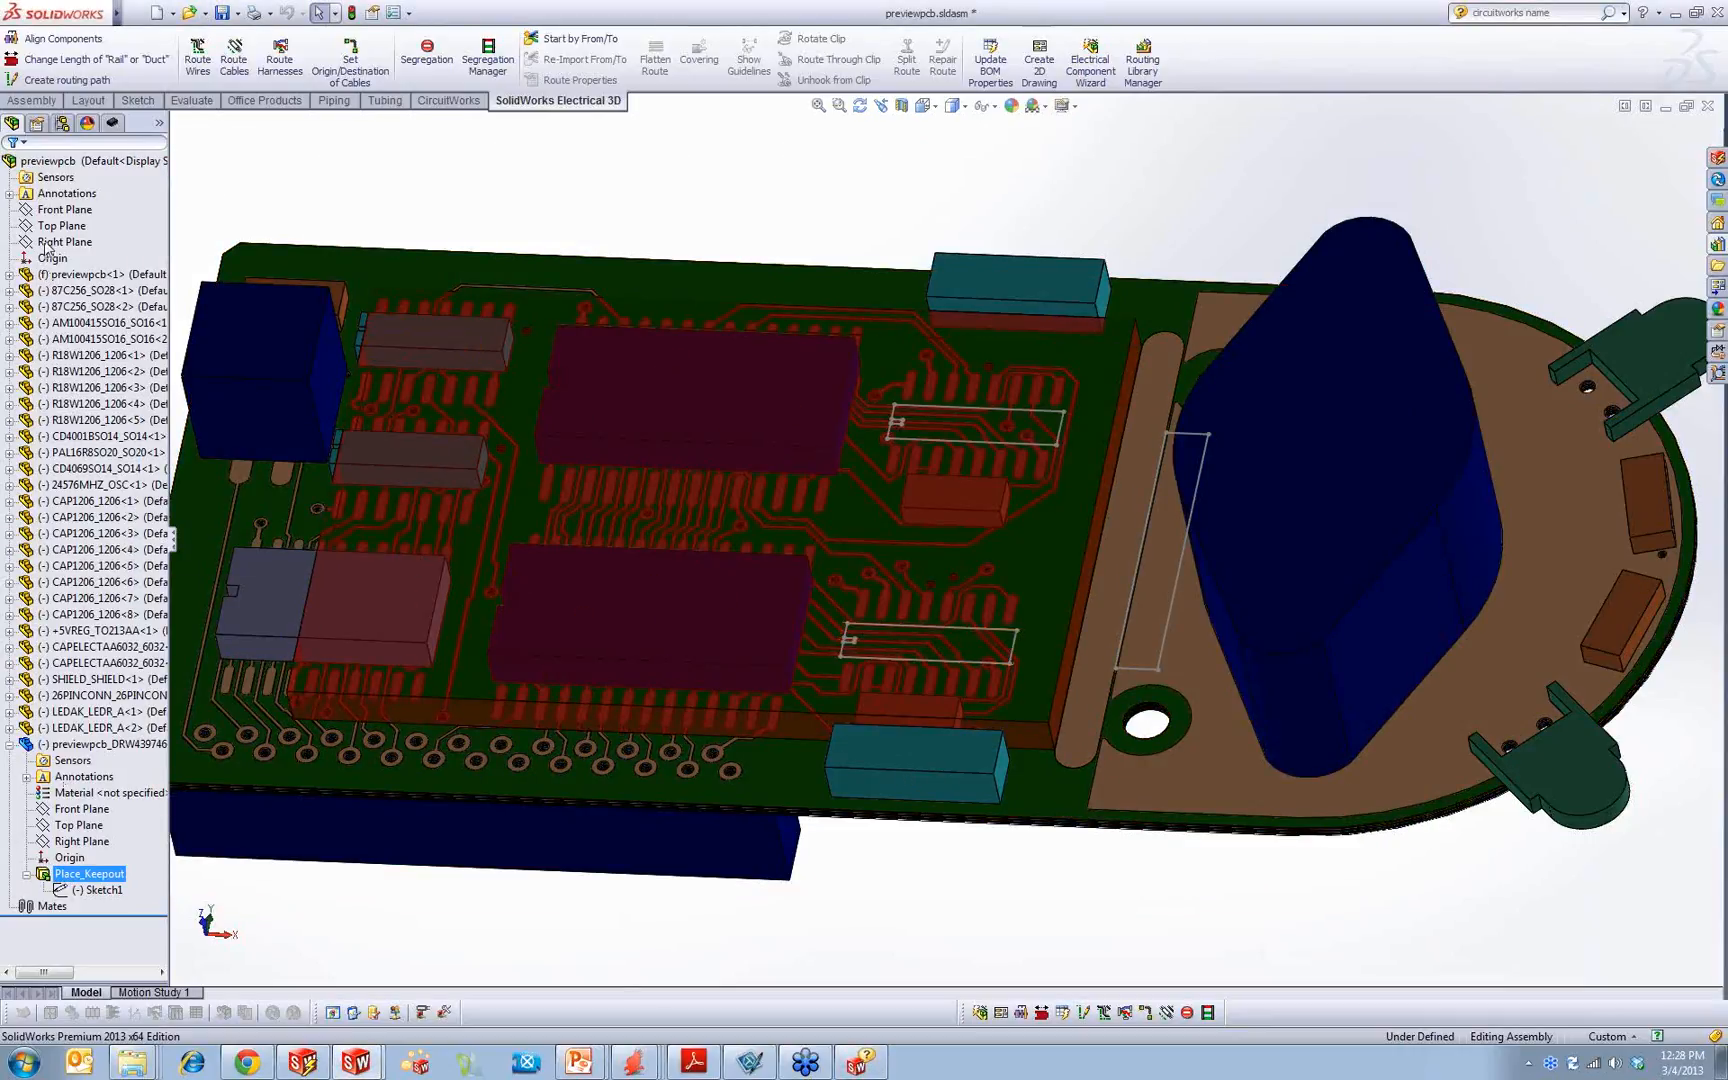
Step: Expand the board part in the tree and highlight its Board_Outline 2, Board_Outline 6, PTH and NPTH features on the model
click(377, 266)
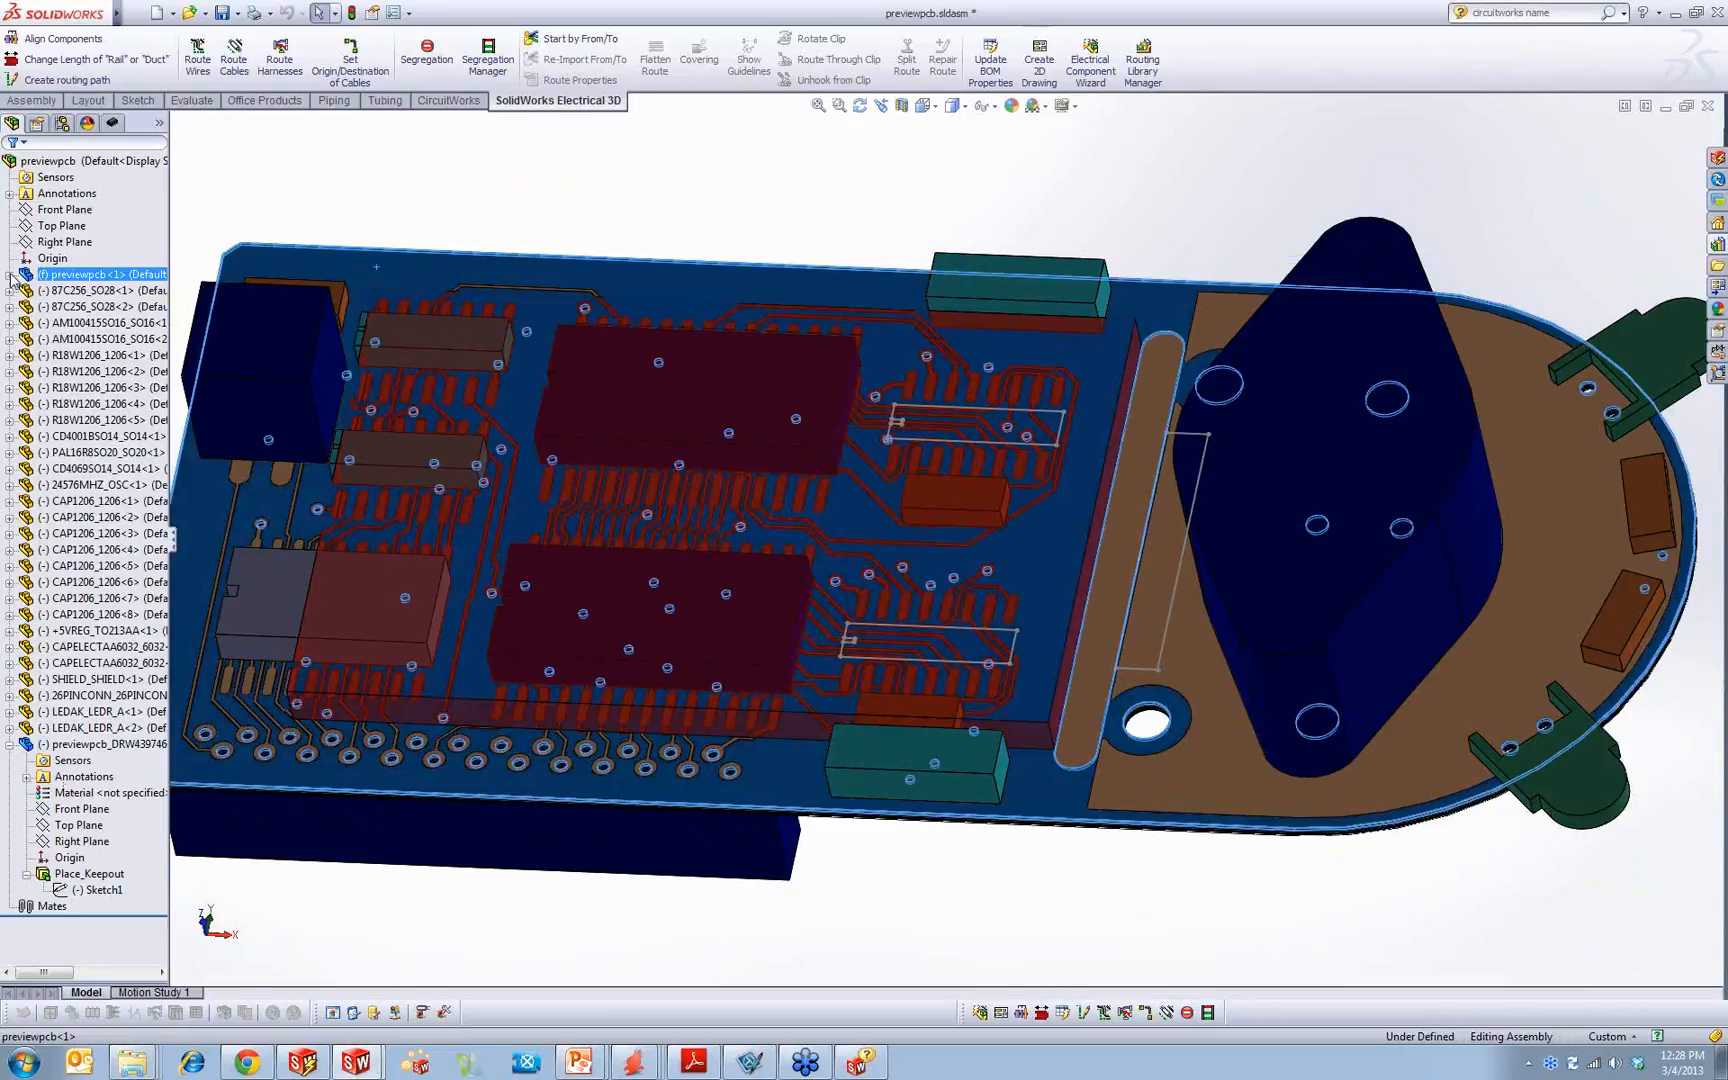
click(9, 274)
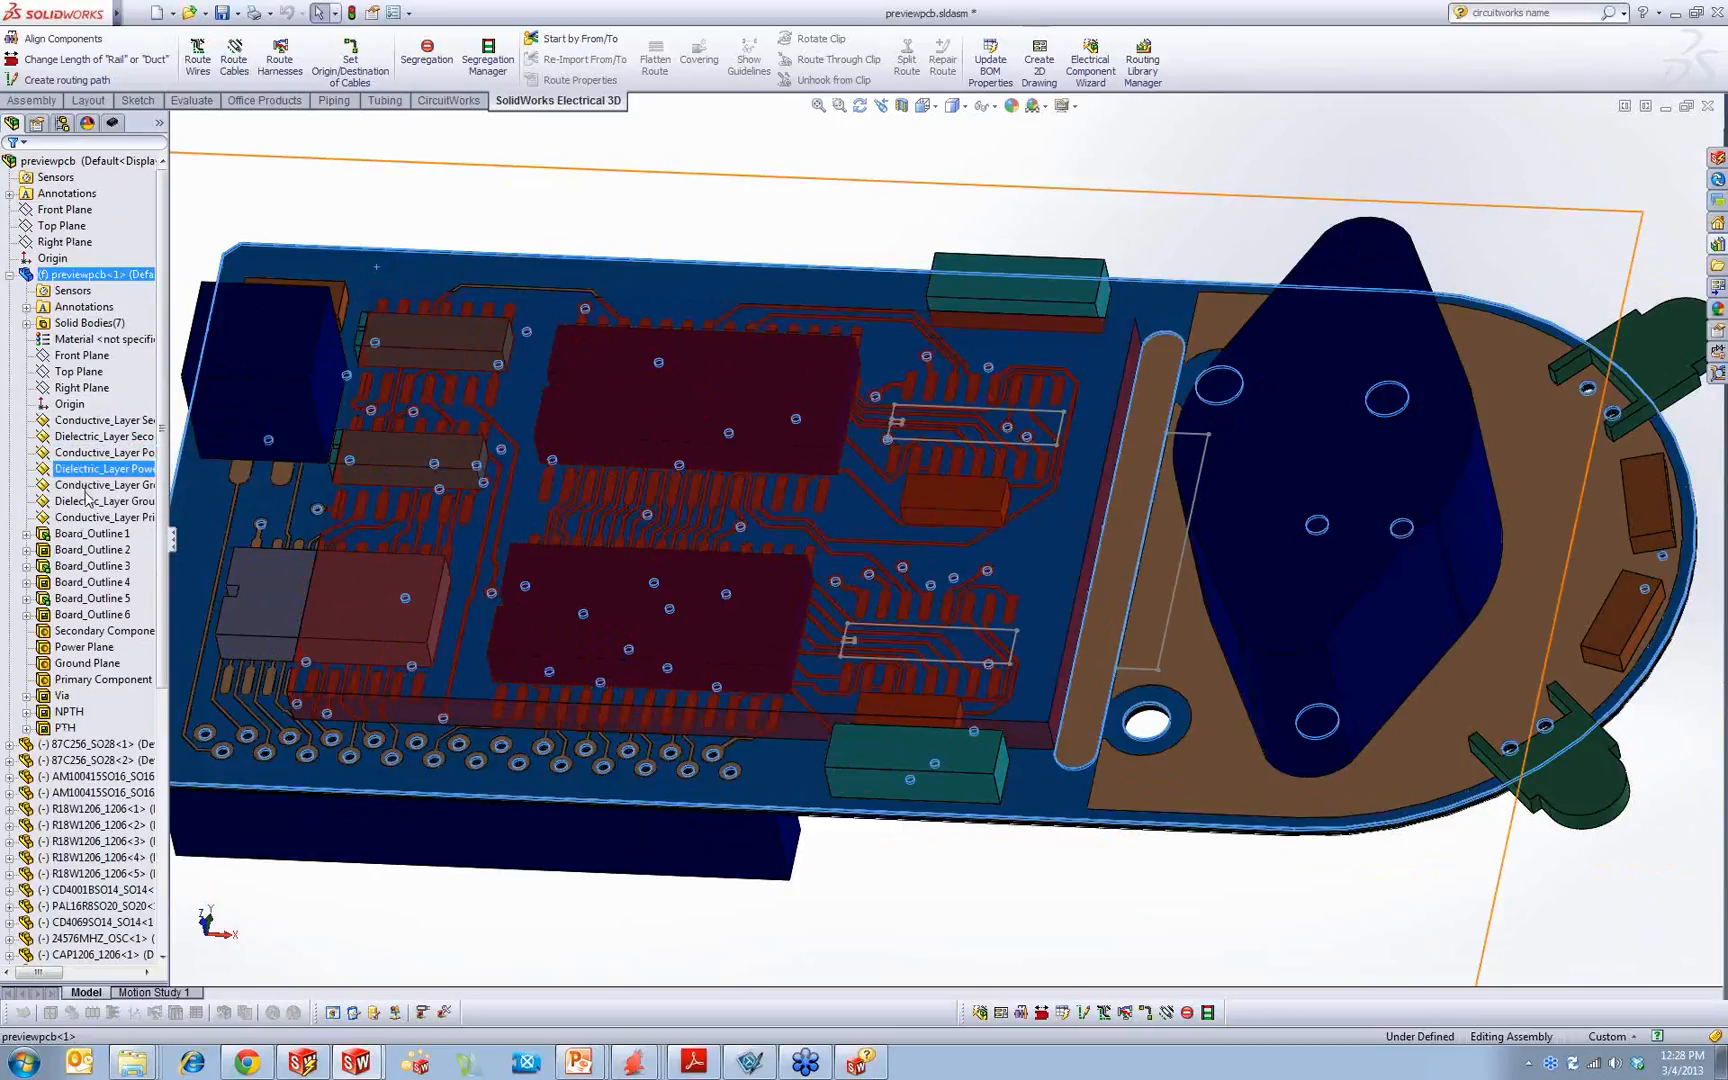
click(92, 550)
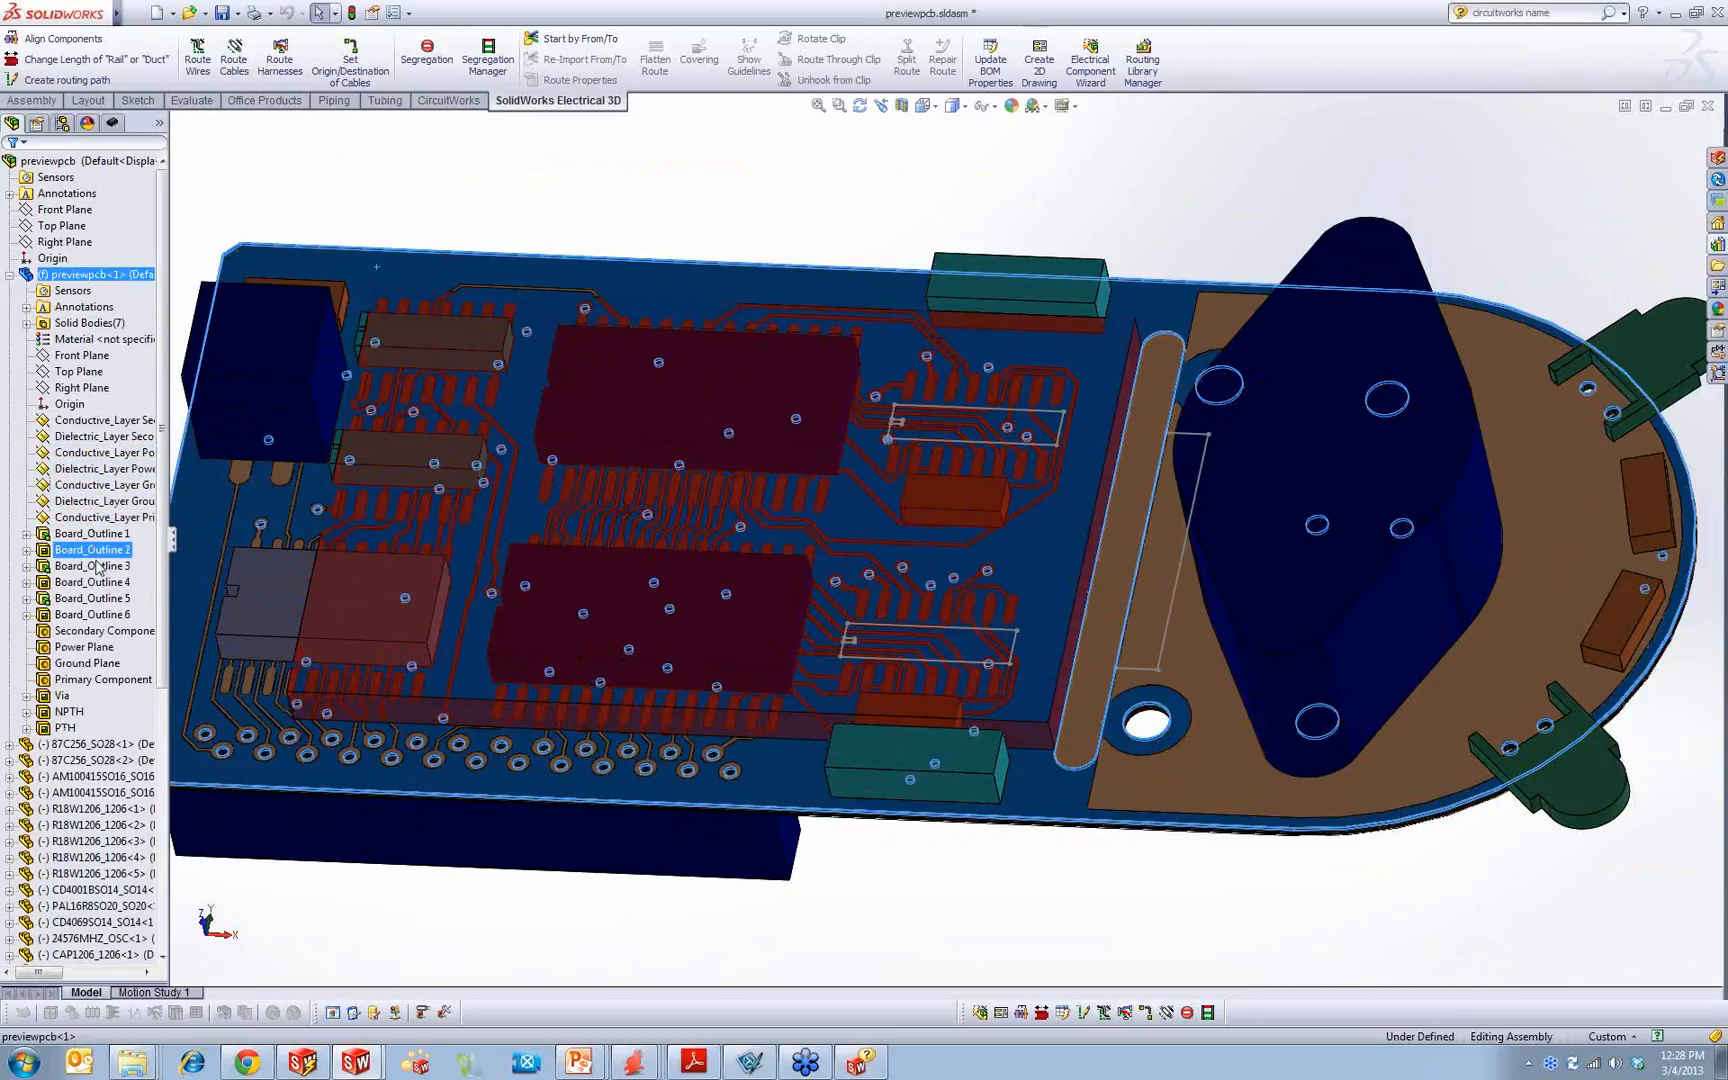
click(92, 615)
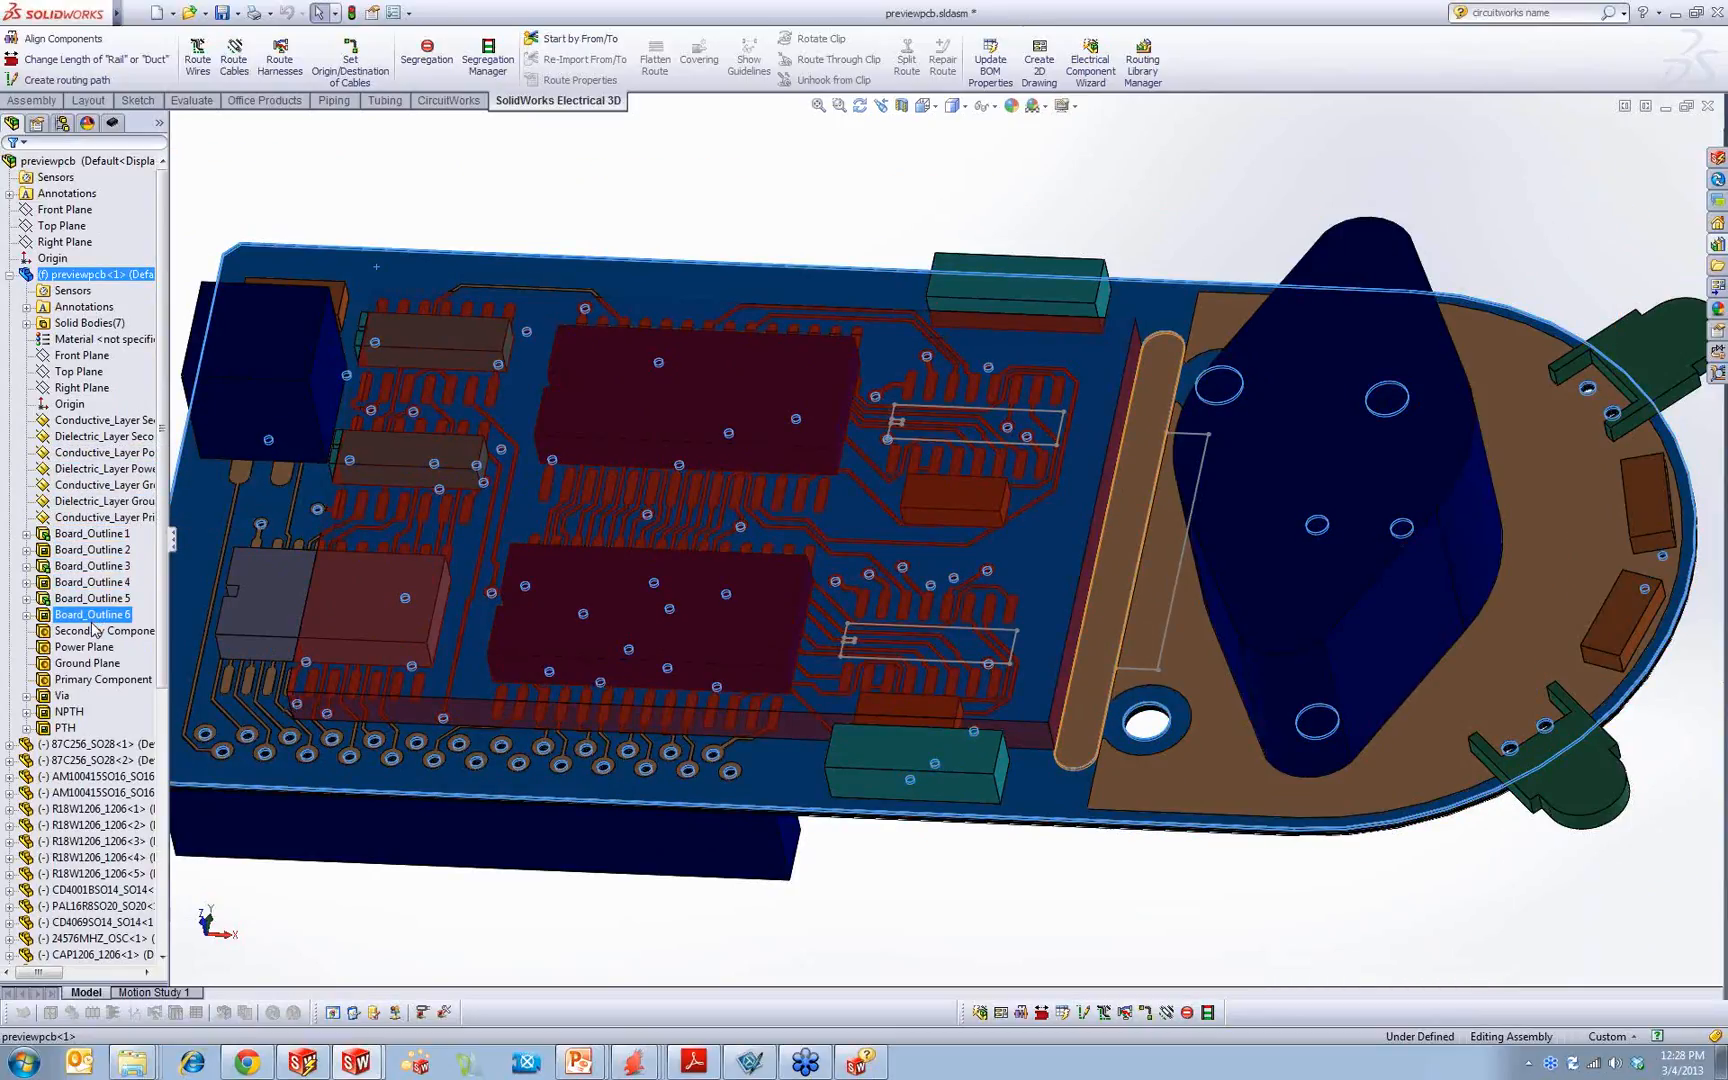
click(62, 728)
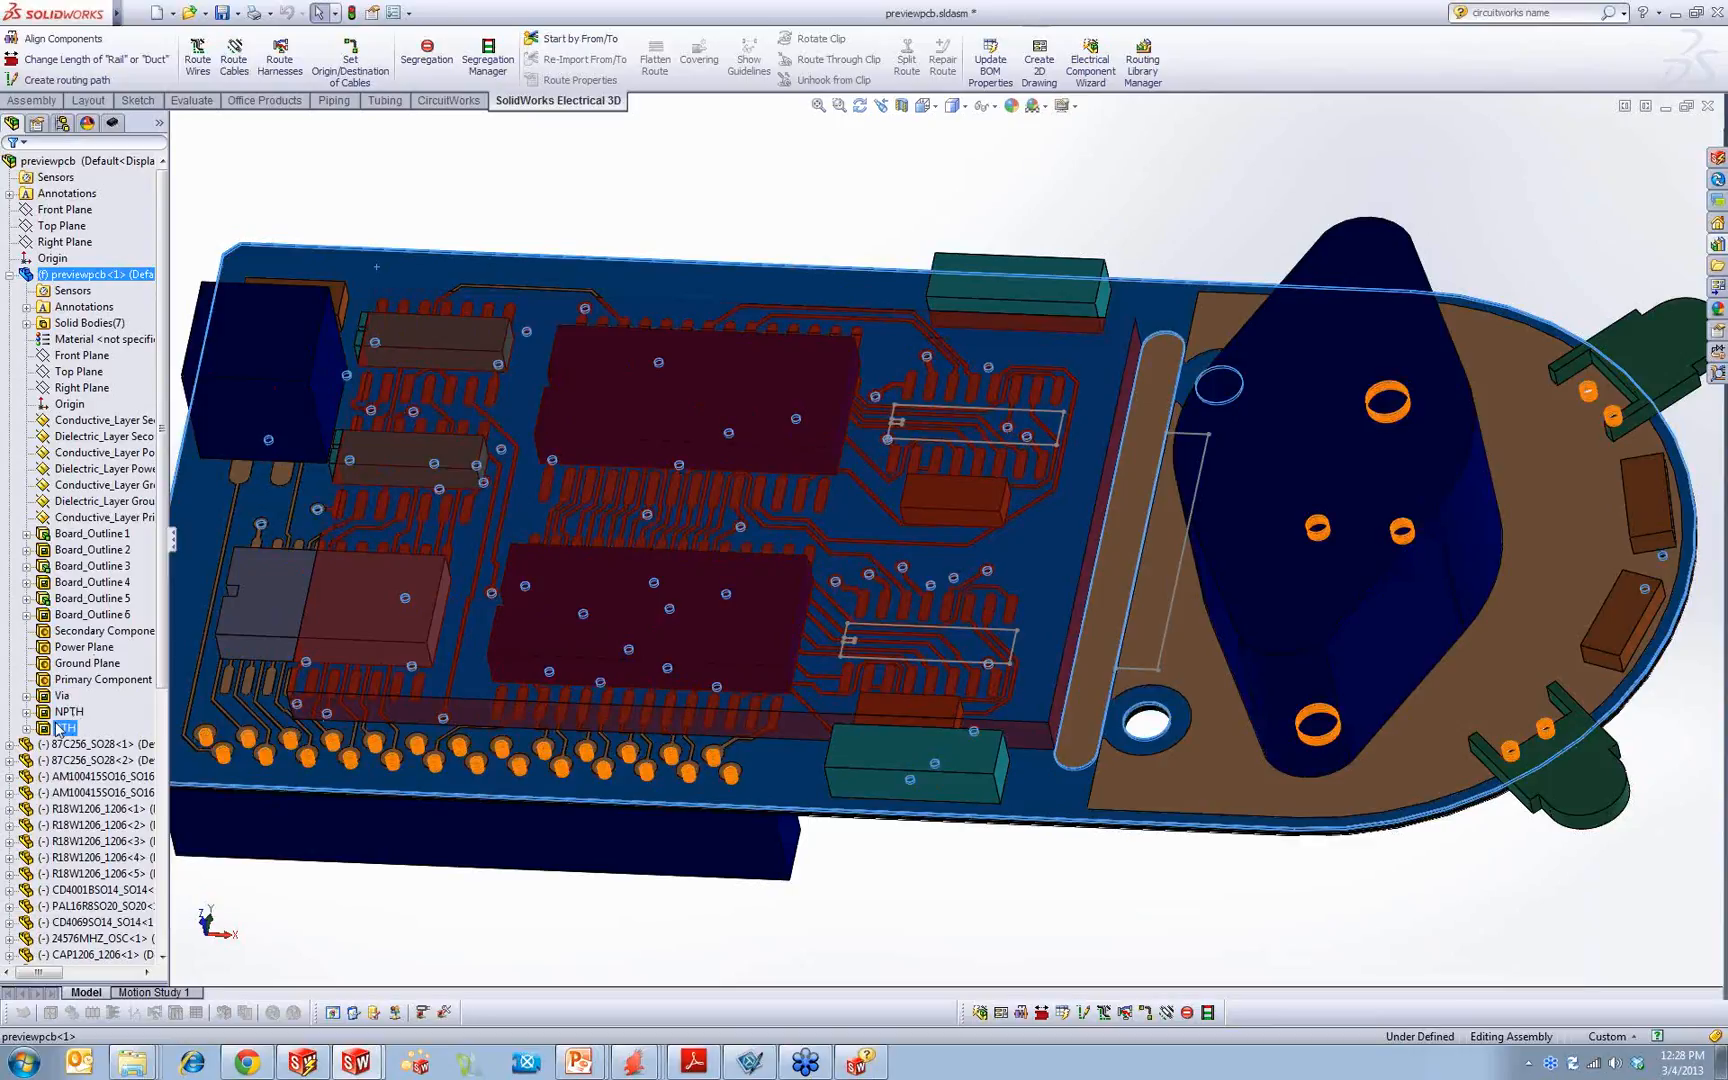
click(66, 712)
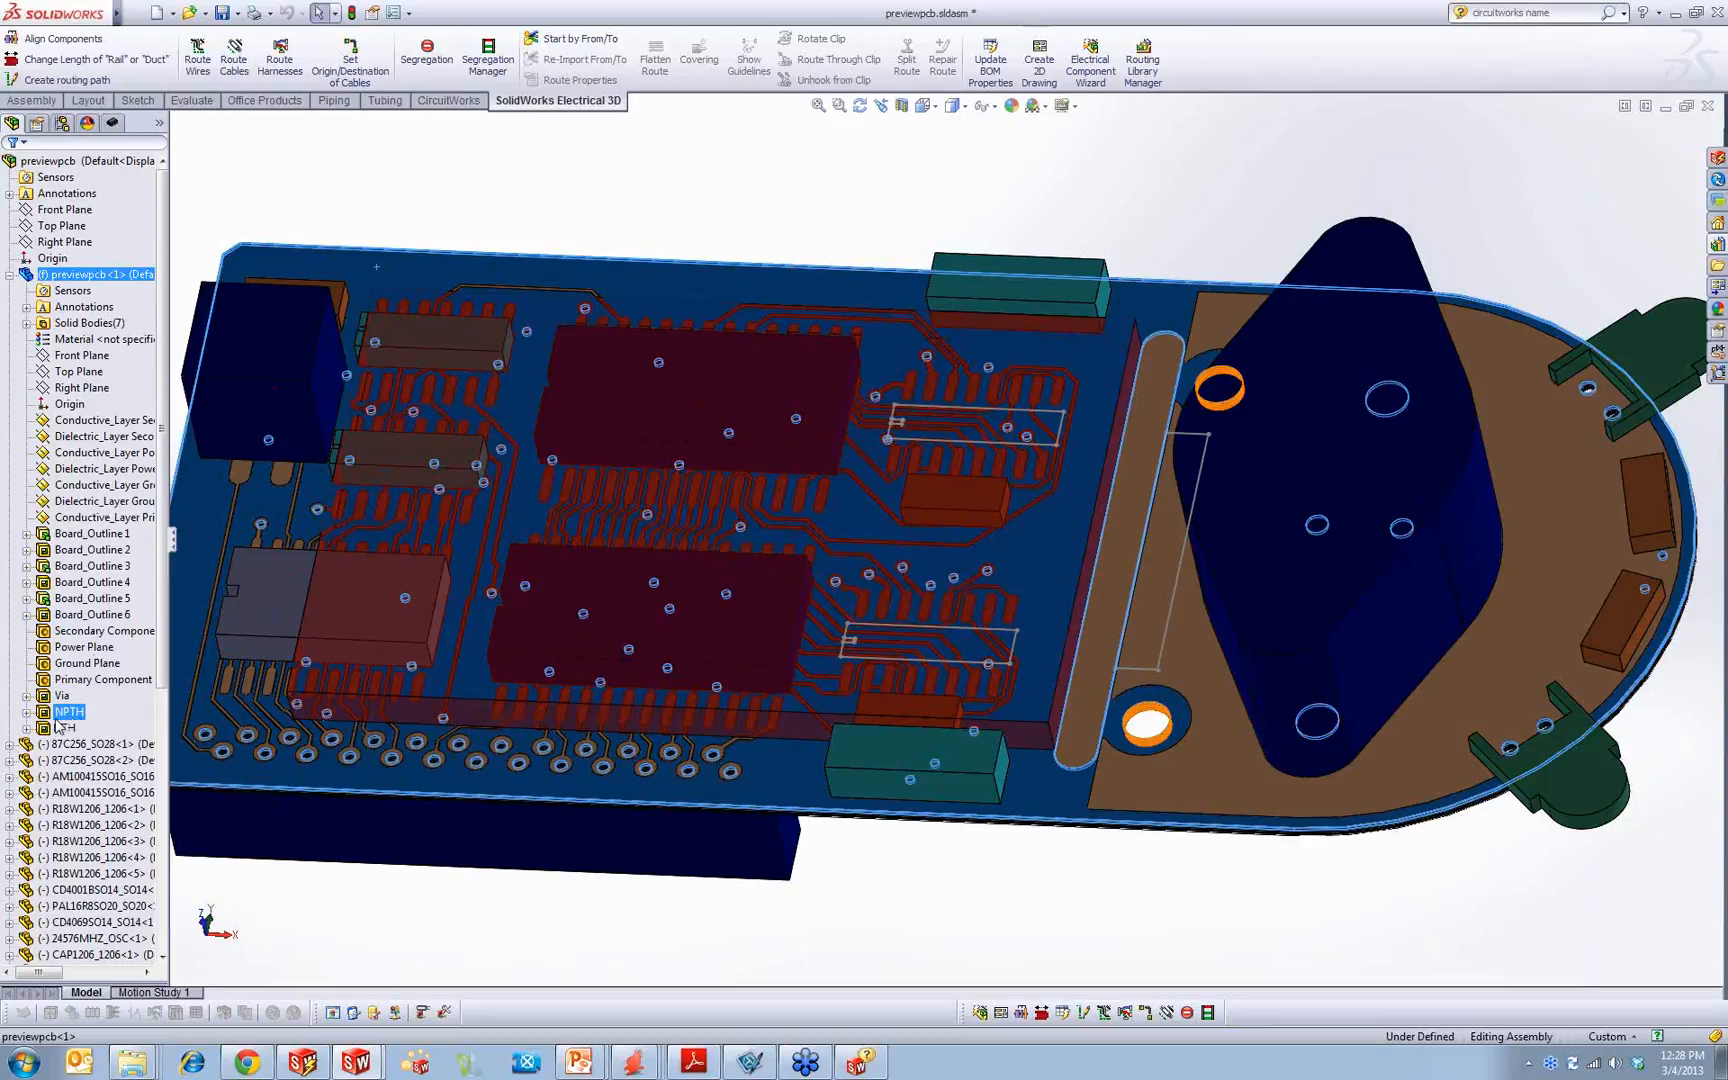
click(64, 729)
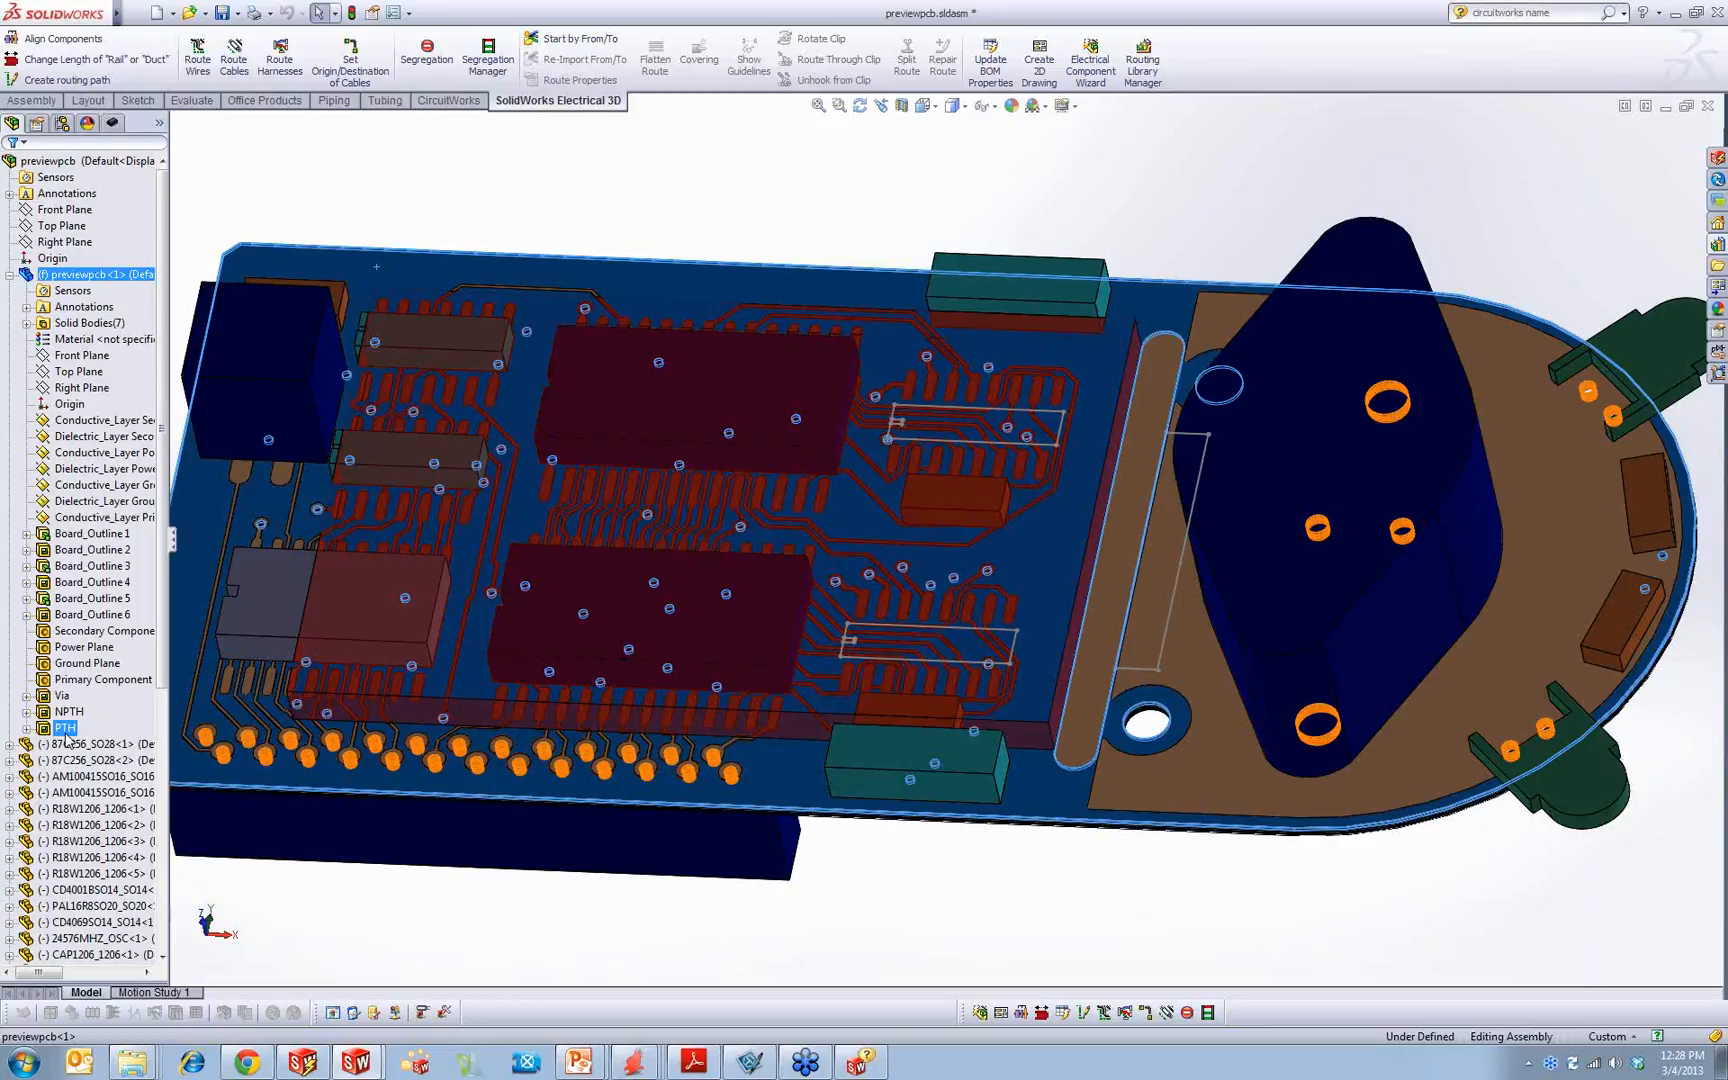
Step: Clear the board selection in SolidWorks and switch to the PowerPoint slide show at slide #8 on IDF information
mouse_move(579, 1061)
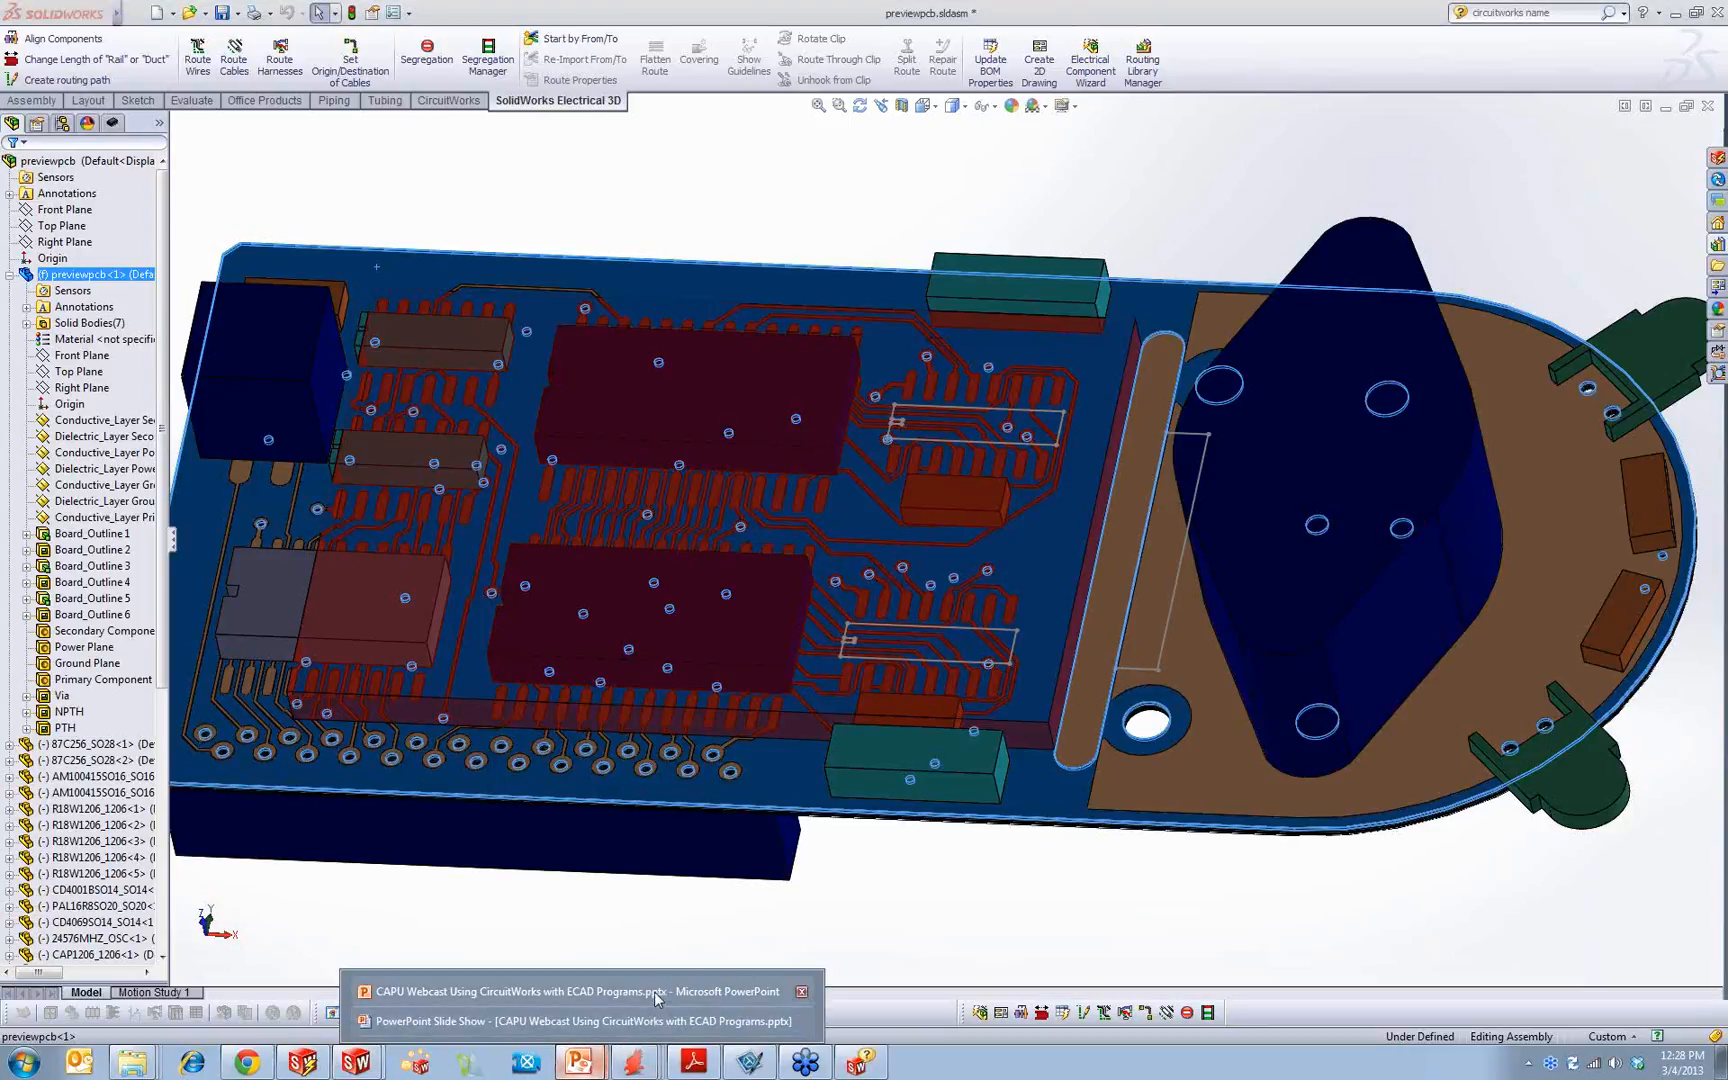
click(633, 1021)
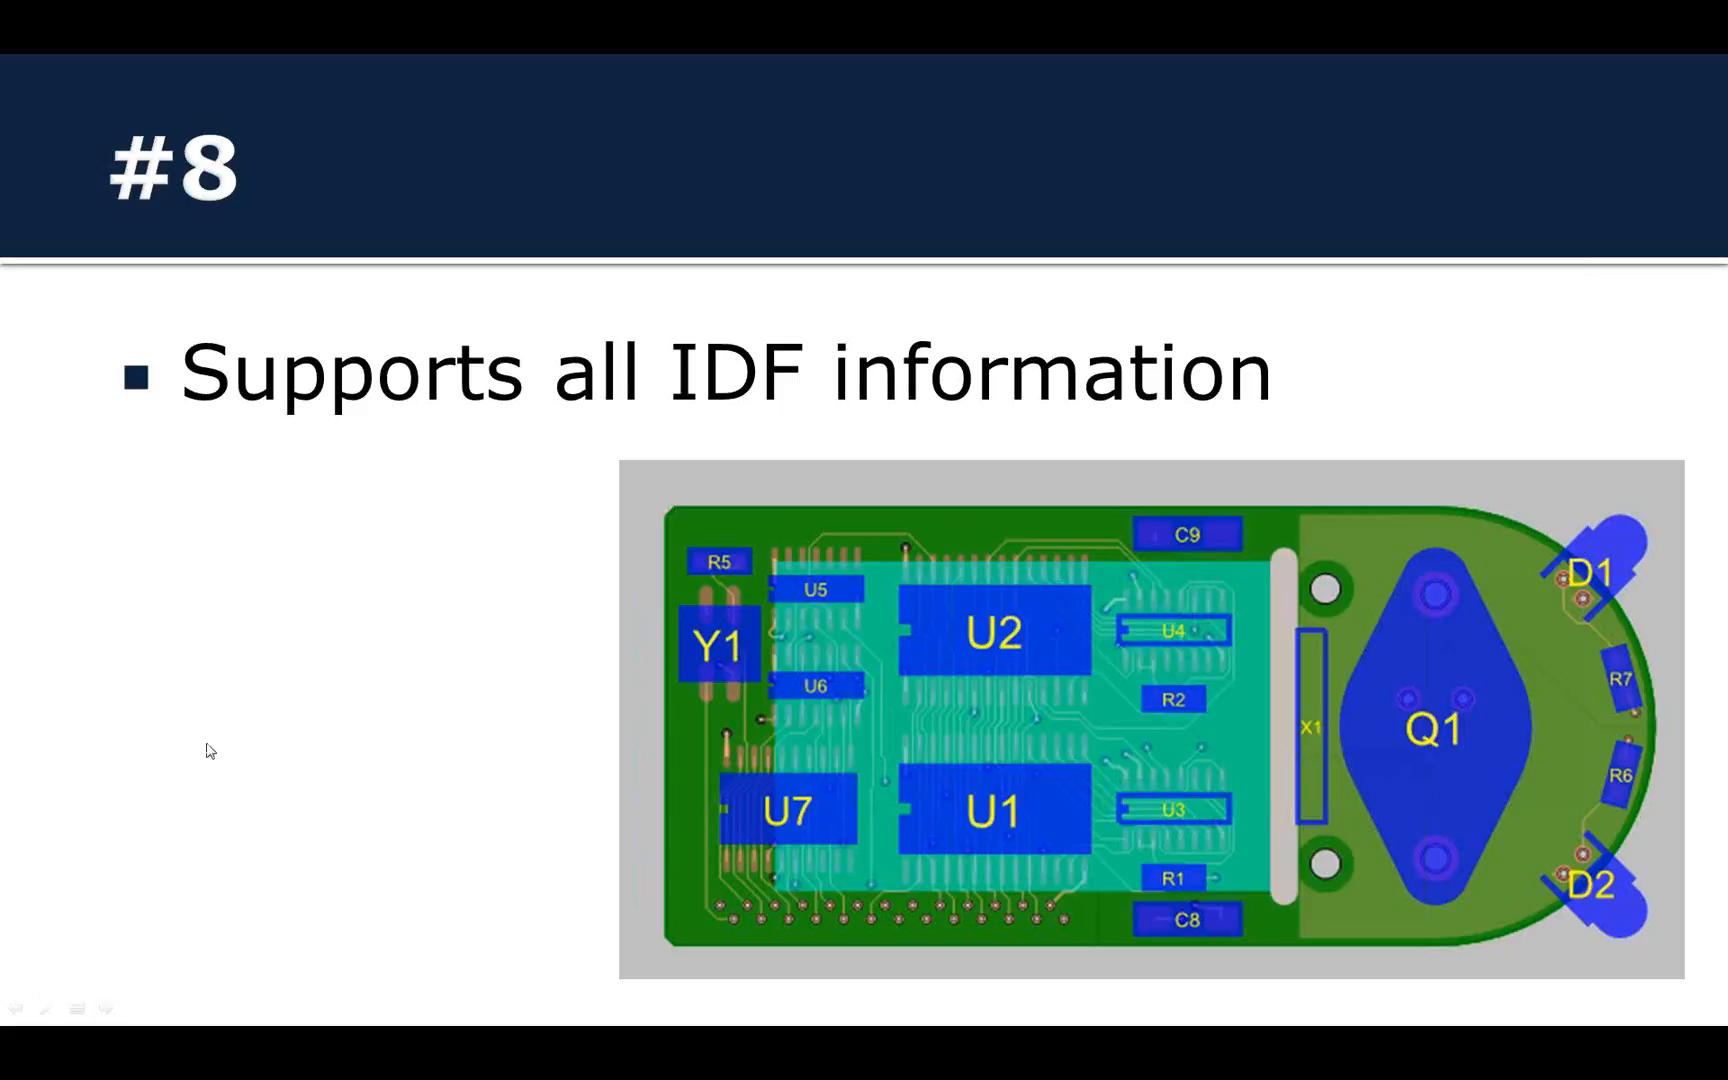
key(alt+Tab)
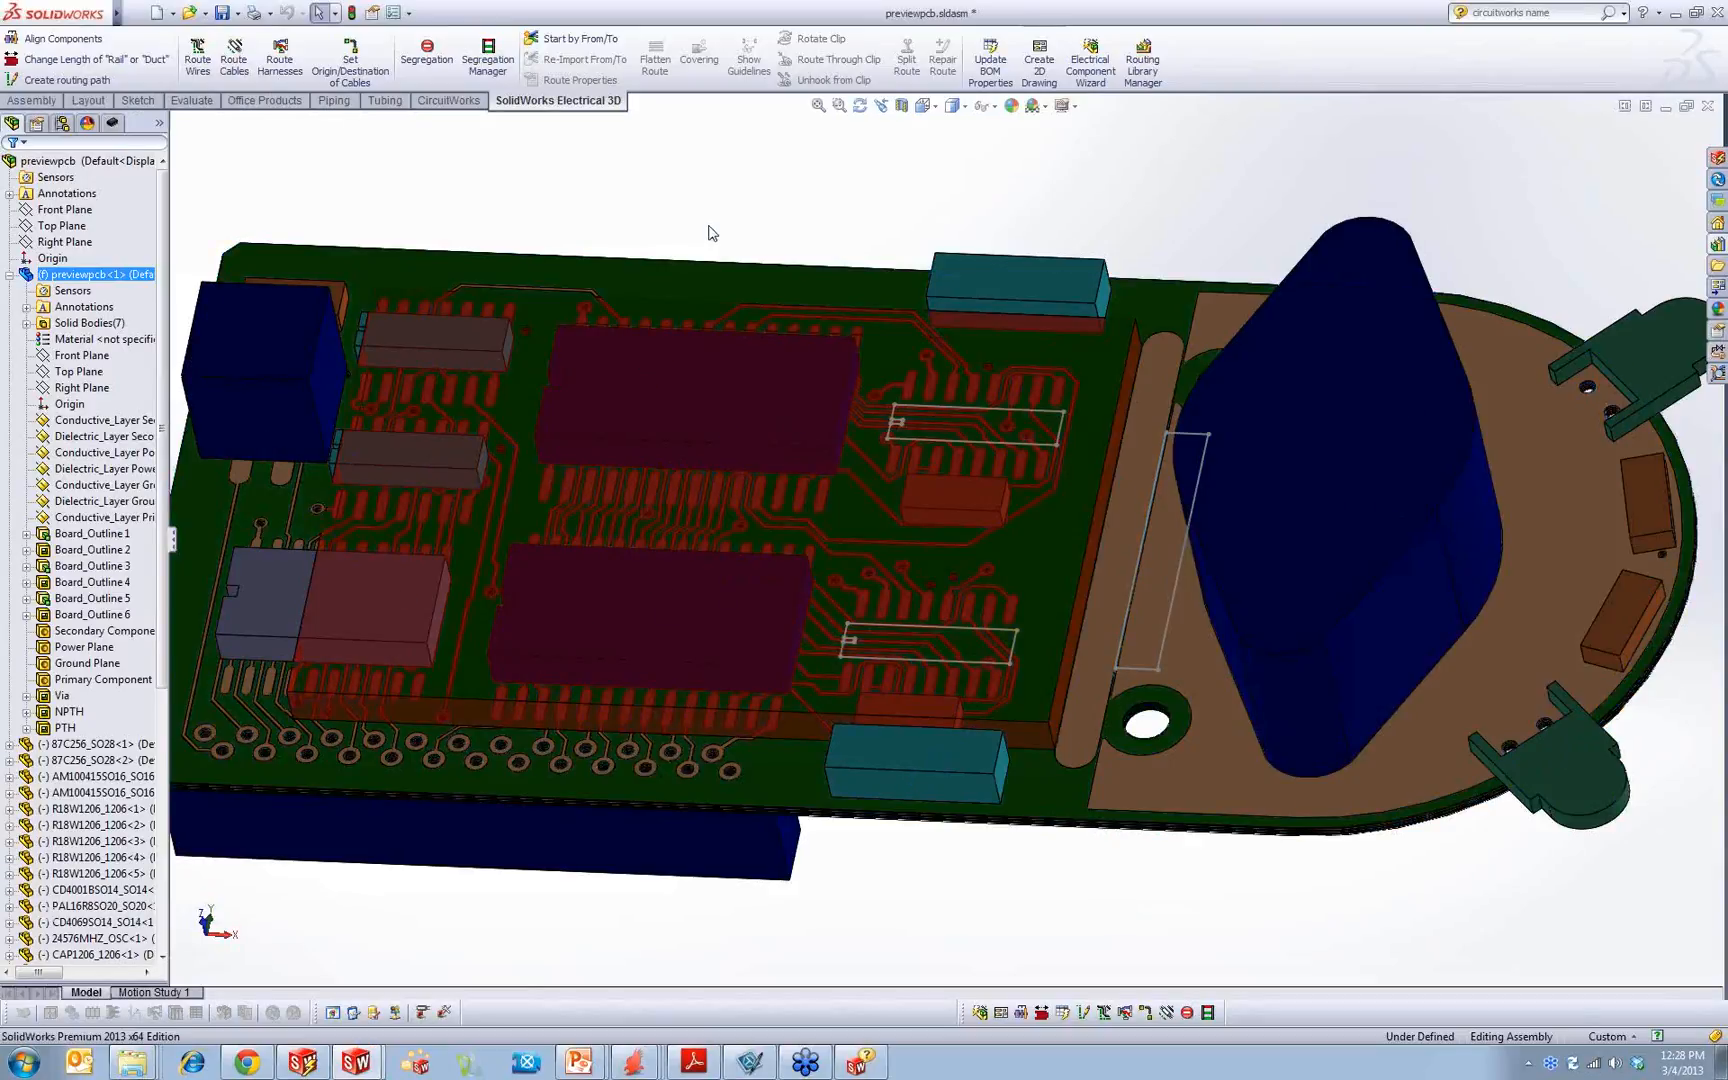
click(710, 232)
middle_drag(702, 231, 667, 456)
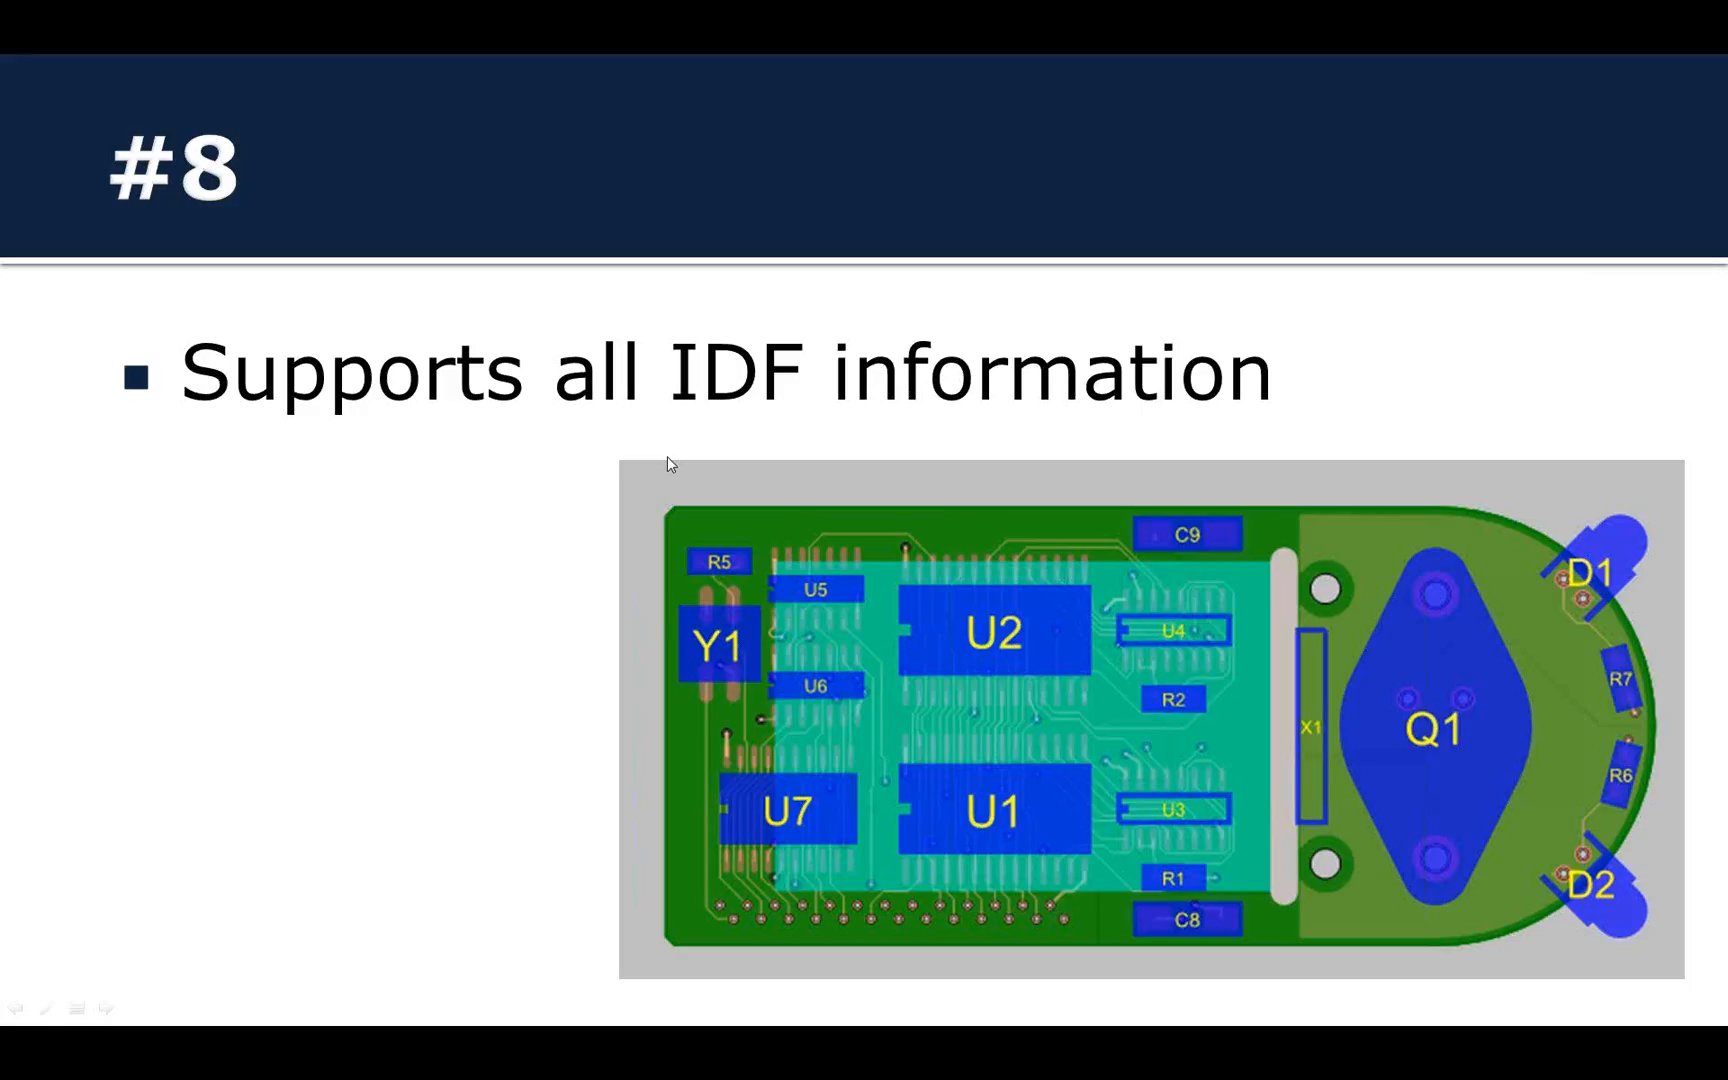
Step: Switch to SolidWorks and move the 26PINCONN connector on the board's underside about 9.4 mm in X using Move with Triad
click(845, 301)
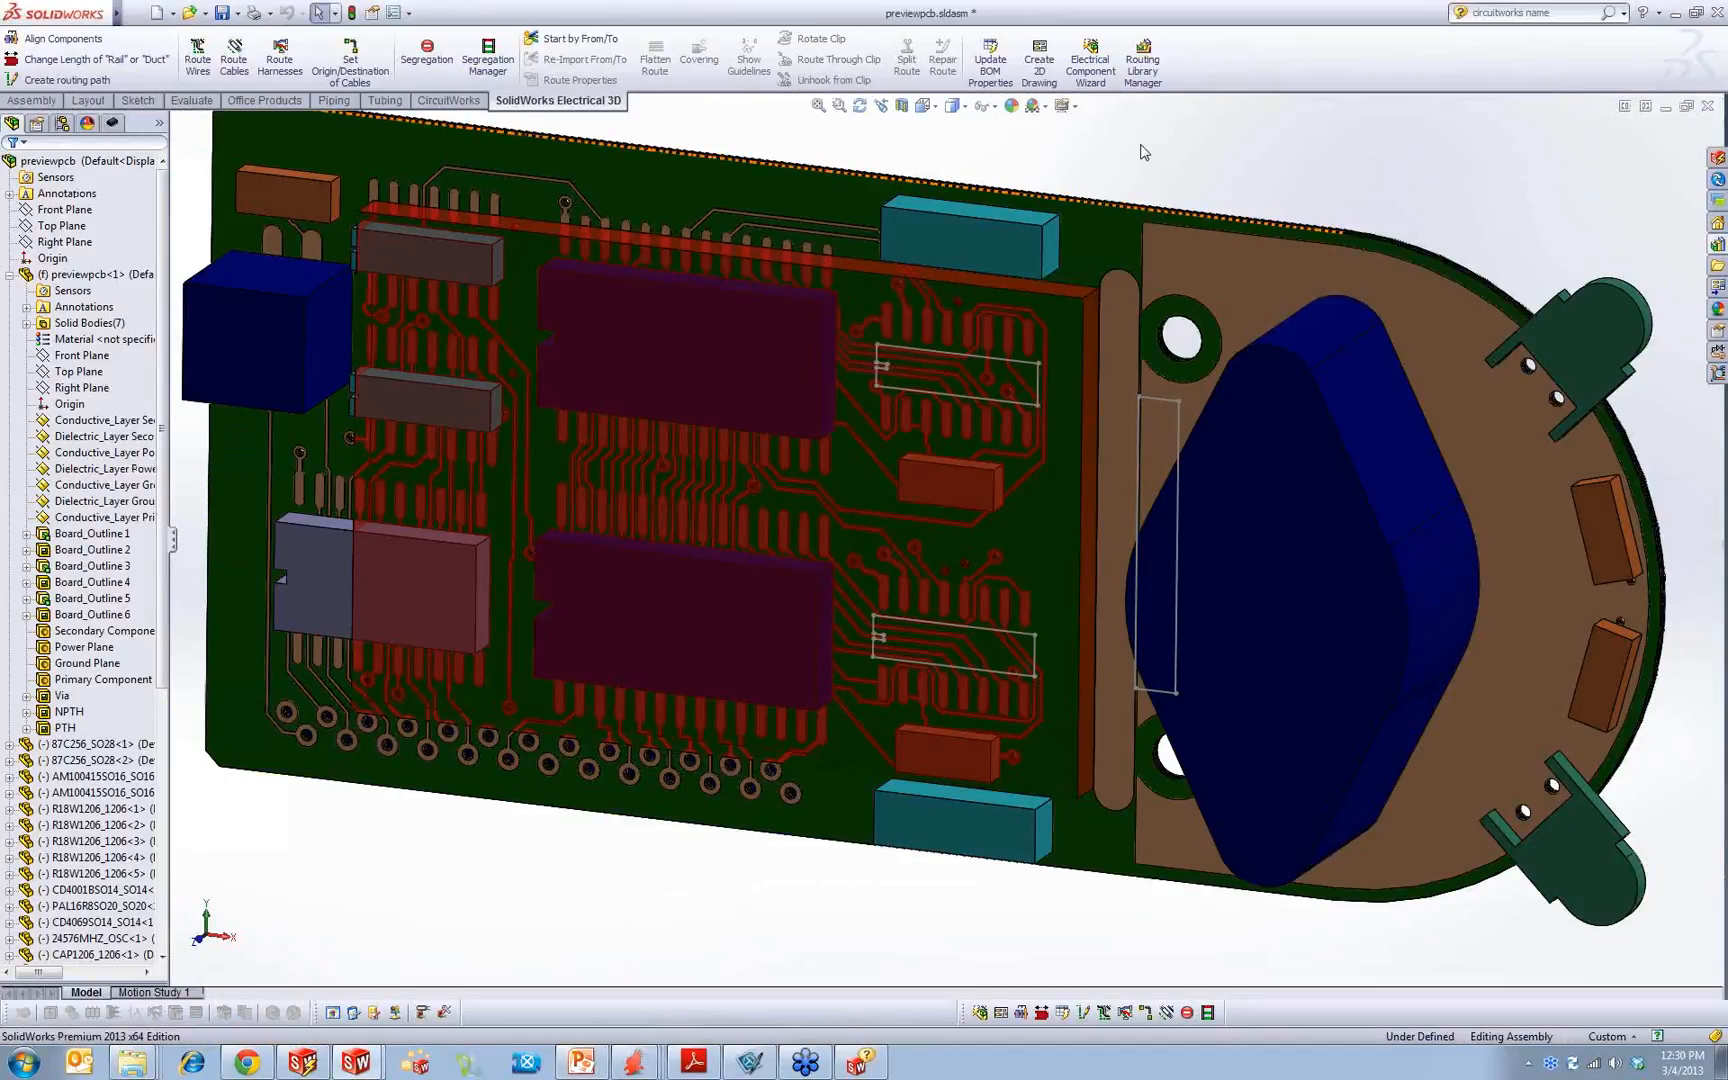
middle_drag(308, 343, 822, 174)
scroll(850, 220, up, 1)
scroll(1207, 771, down, 2)
click(1301, 808)
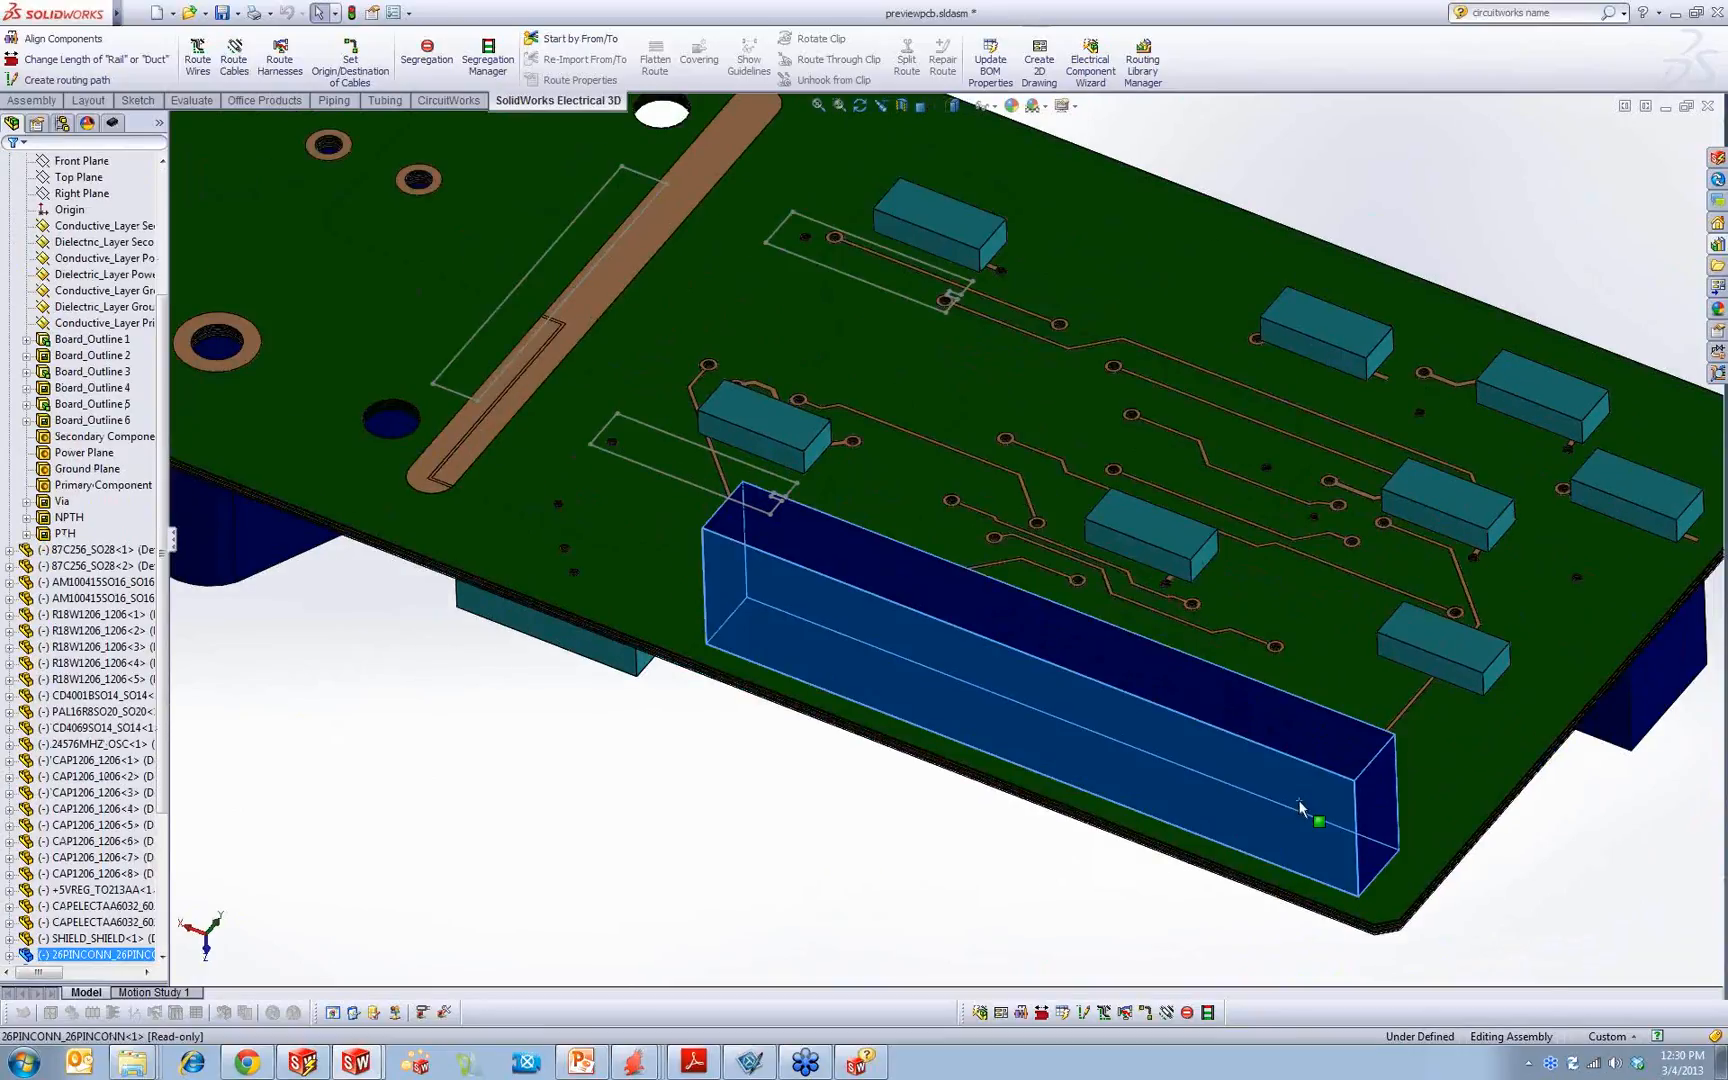
right_click(1301, 808)
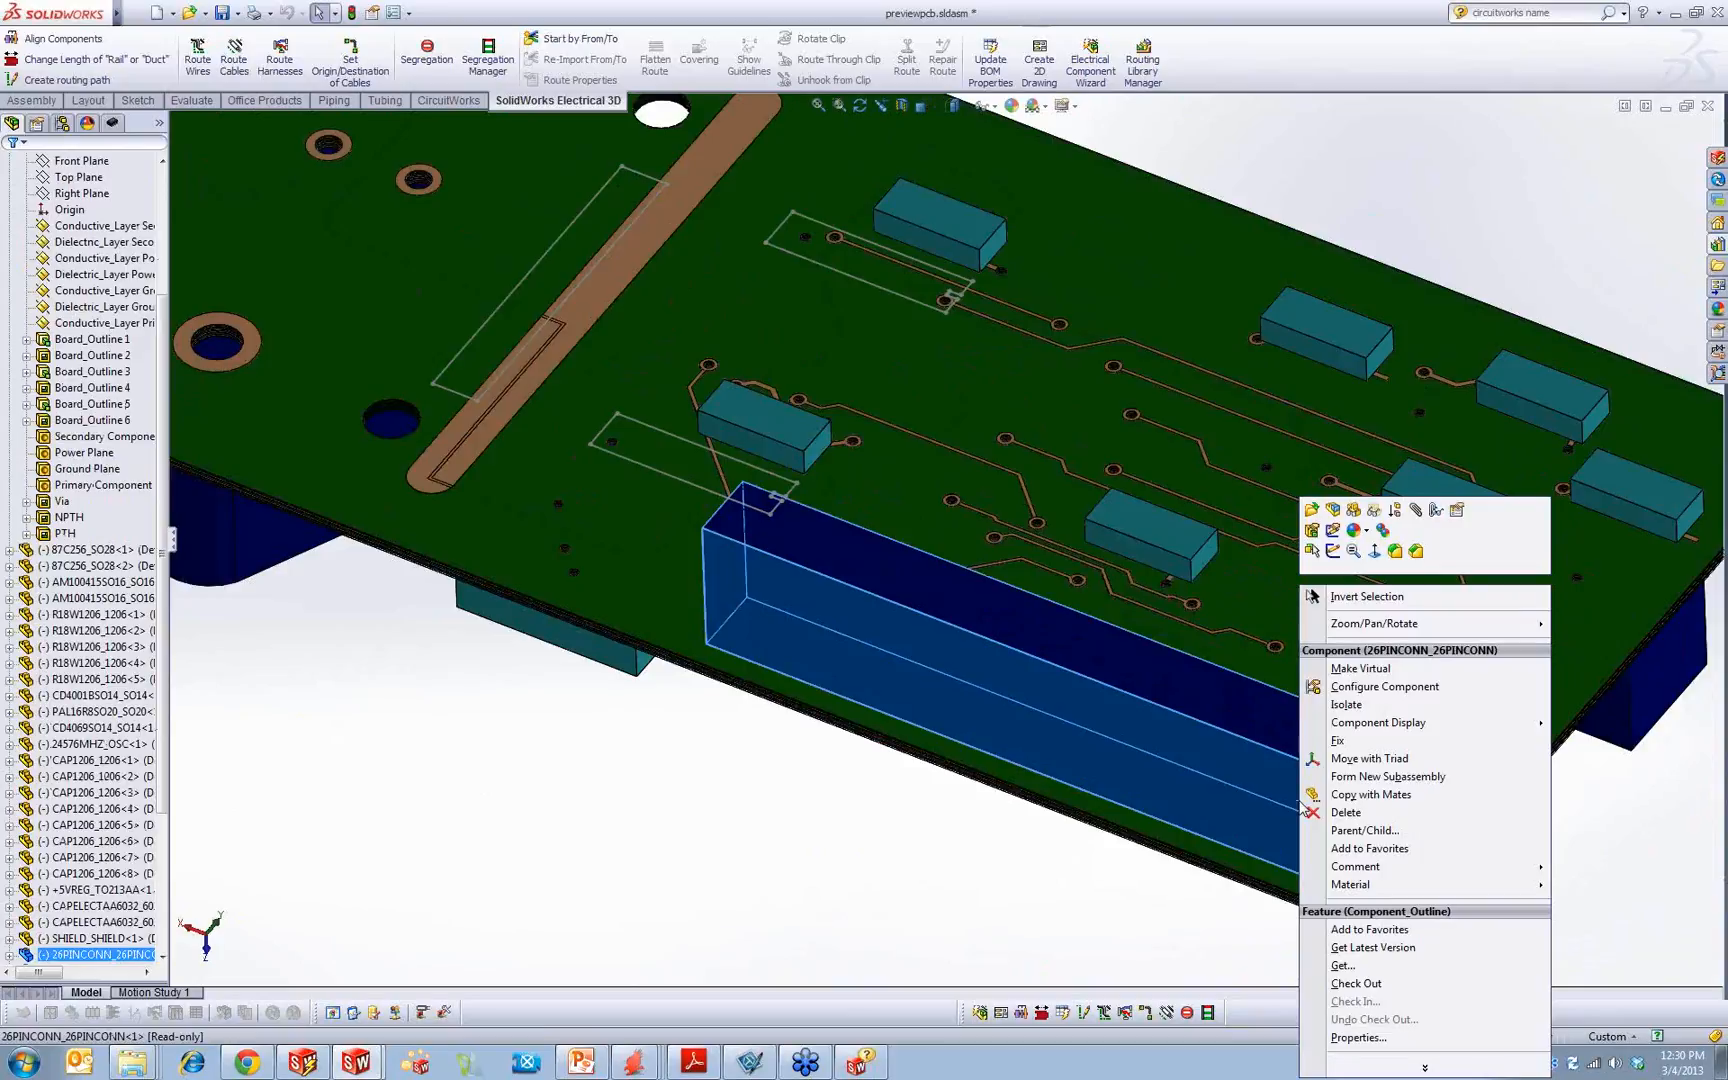
click(1405, 765)
drag(1015, 680, 852, 609)
click(784, 847)
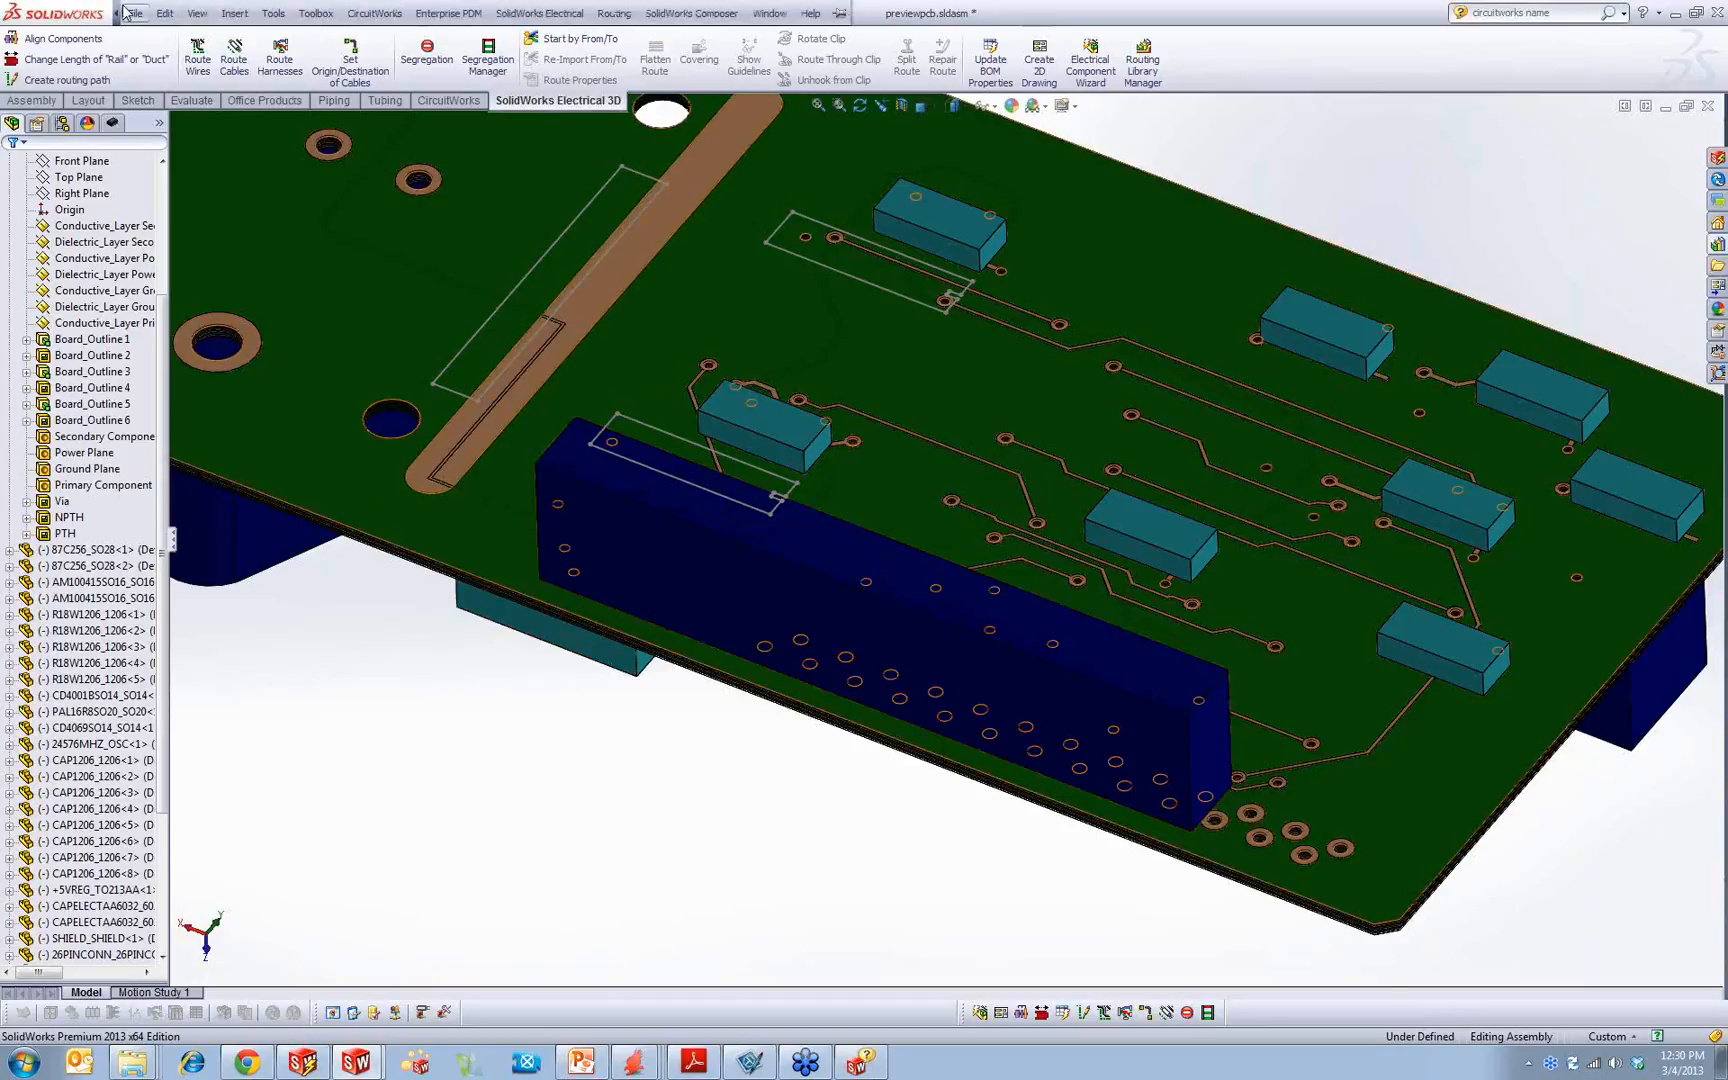
Step: Export the modified previewpcb assembly to CircuitWorks and maximize the CircuitWorks window
click(131, 13)
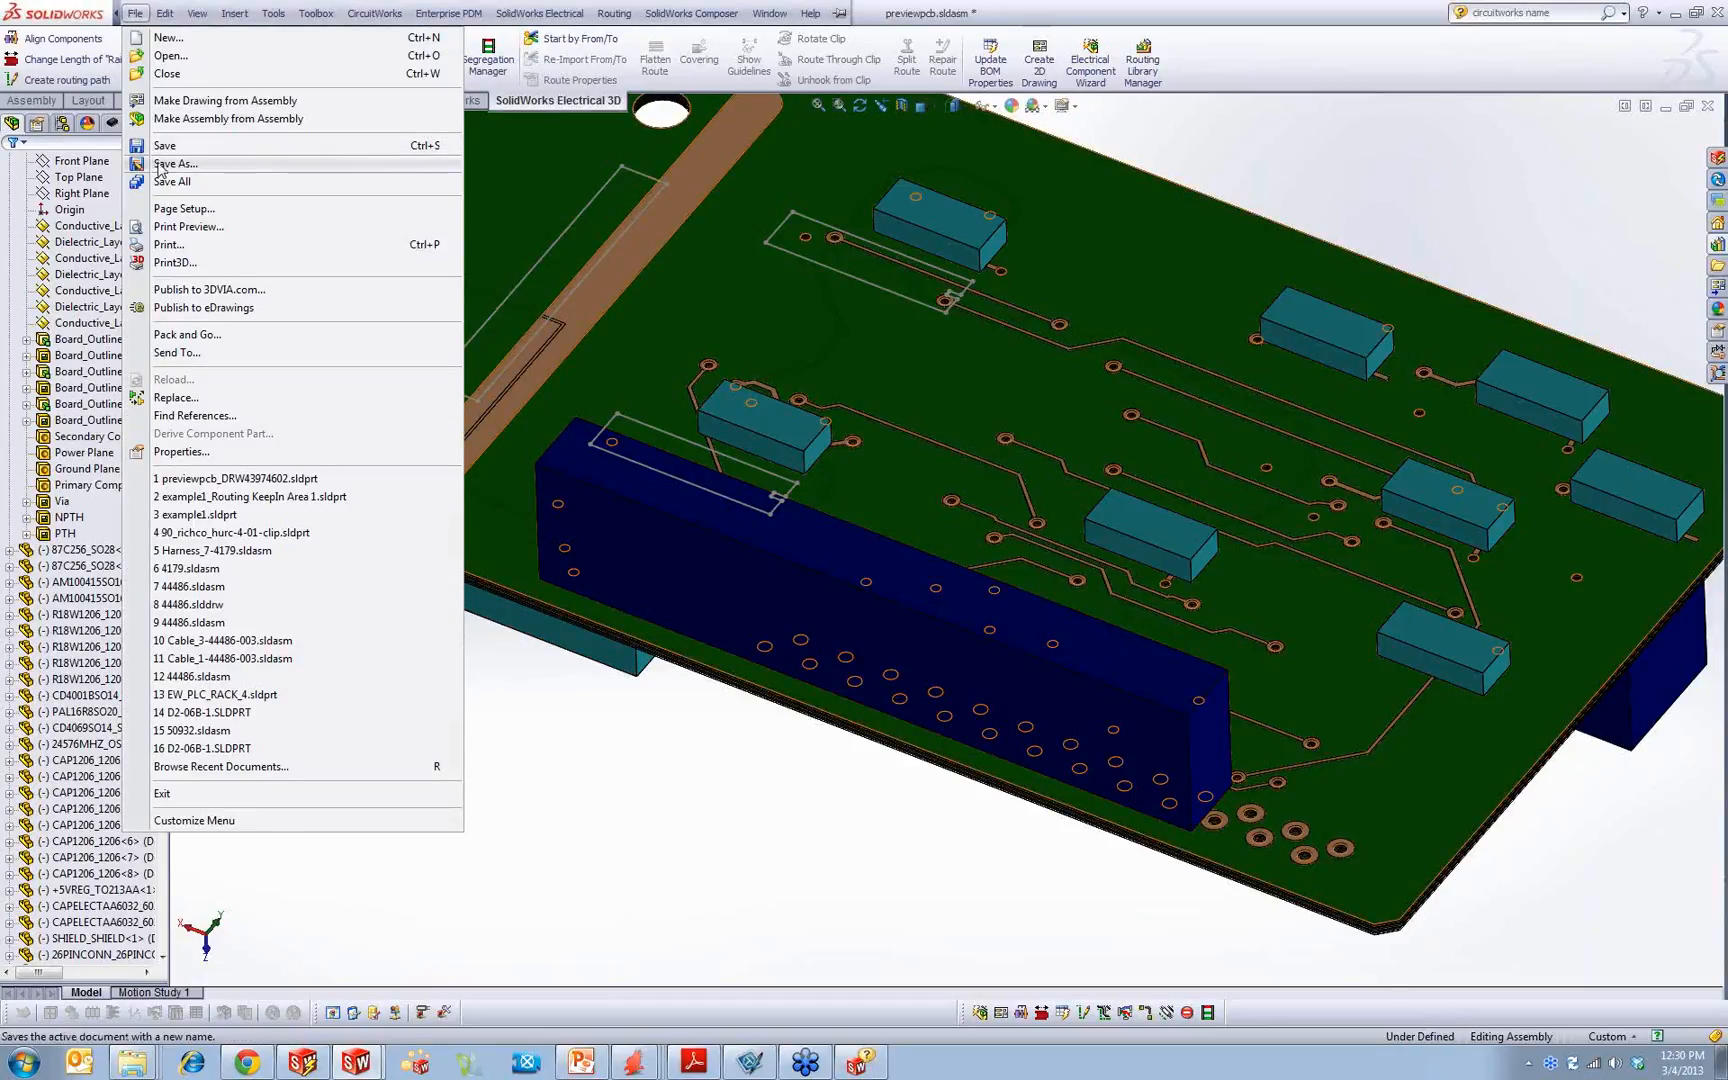
key(Escape)
click(134, 14)
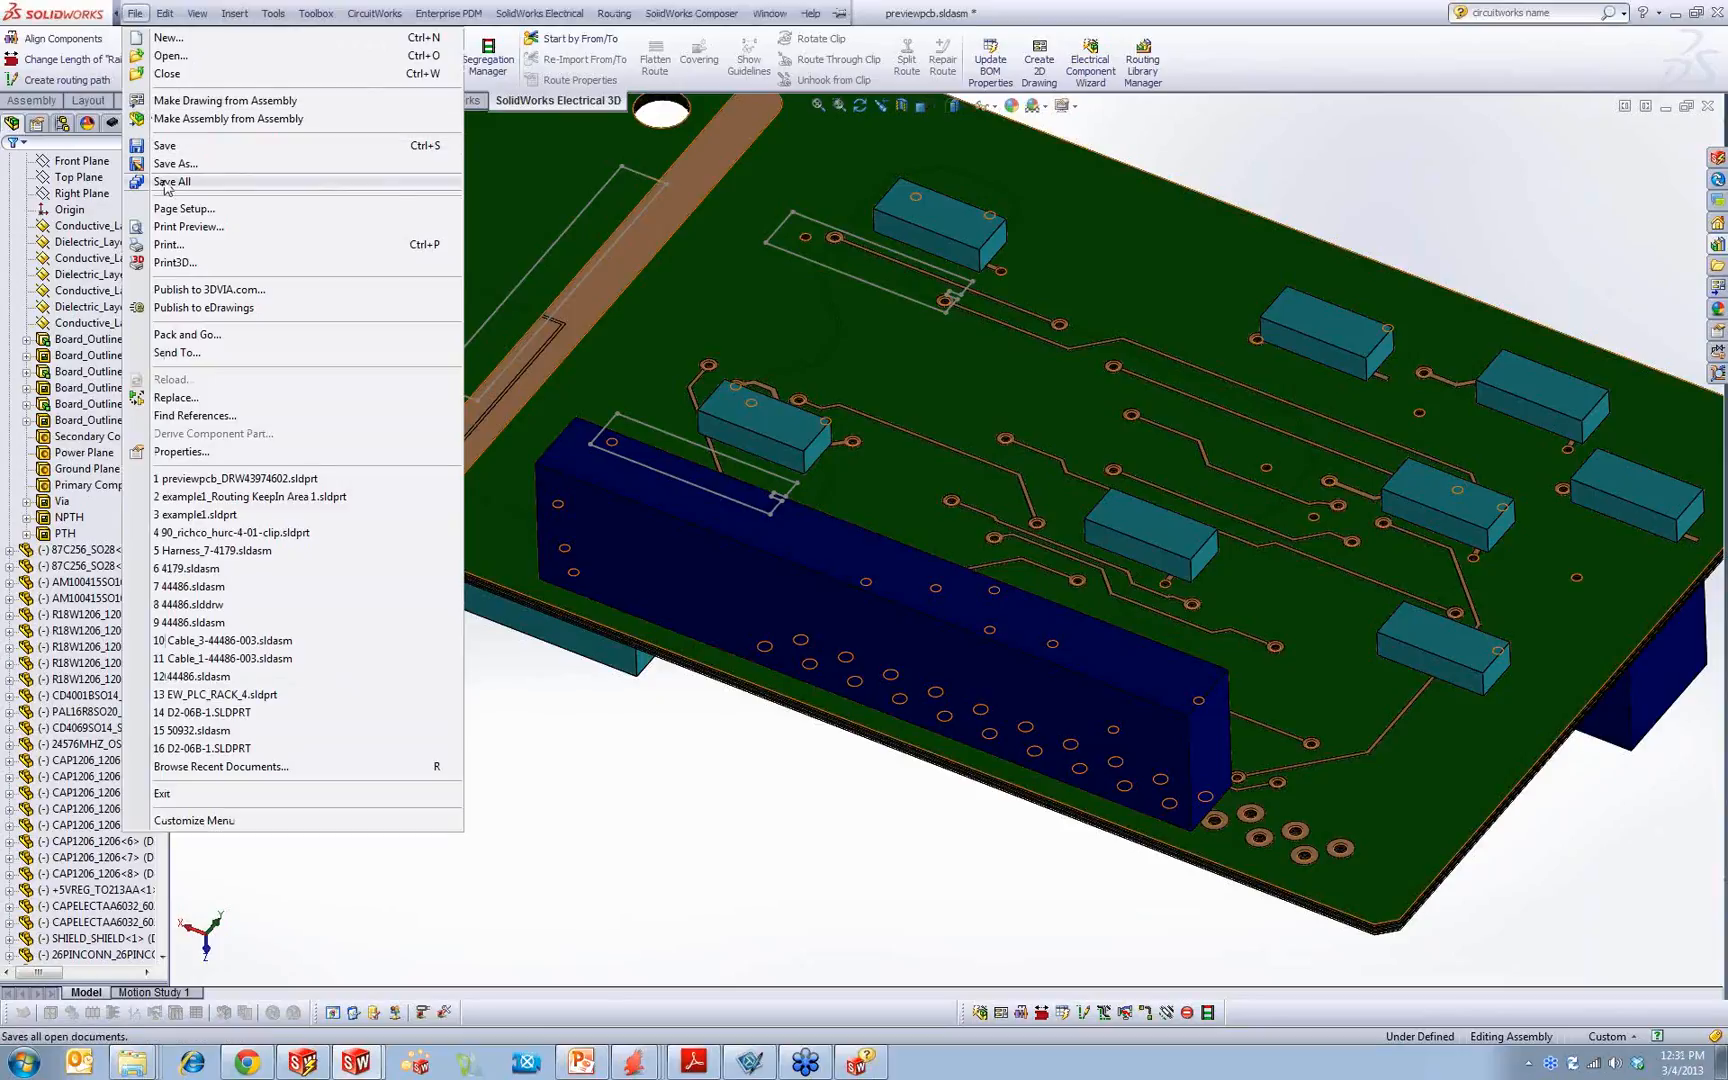
click(372, 14)
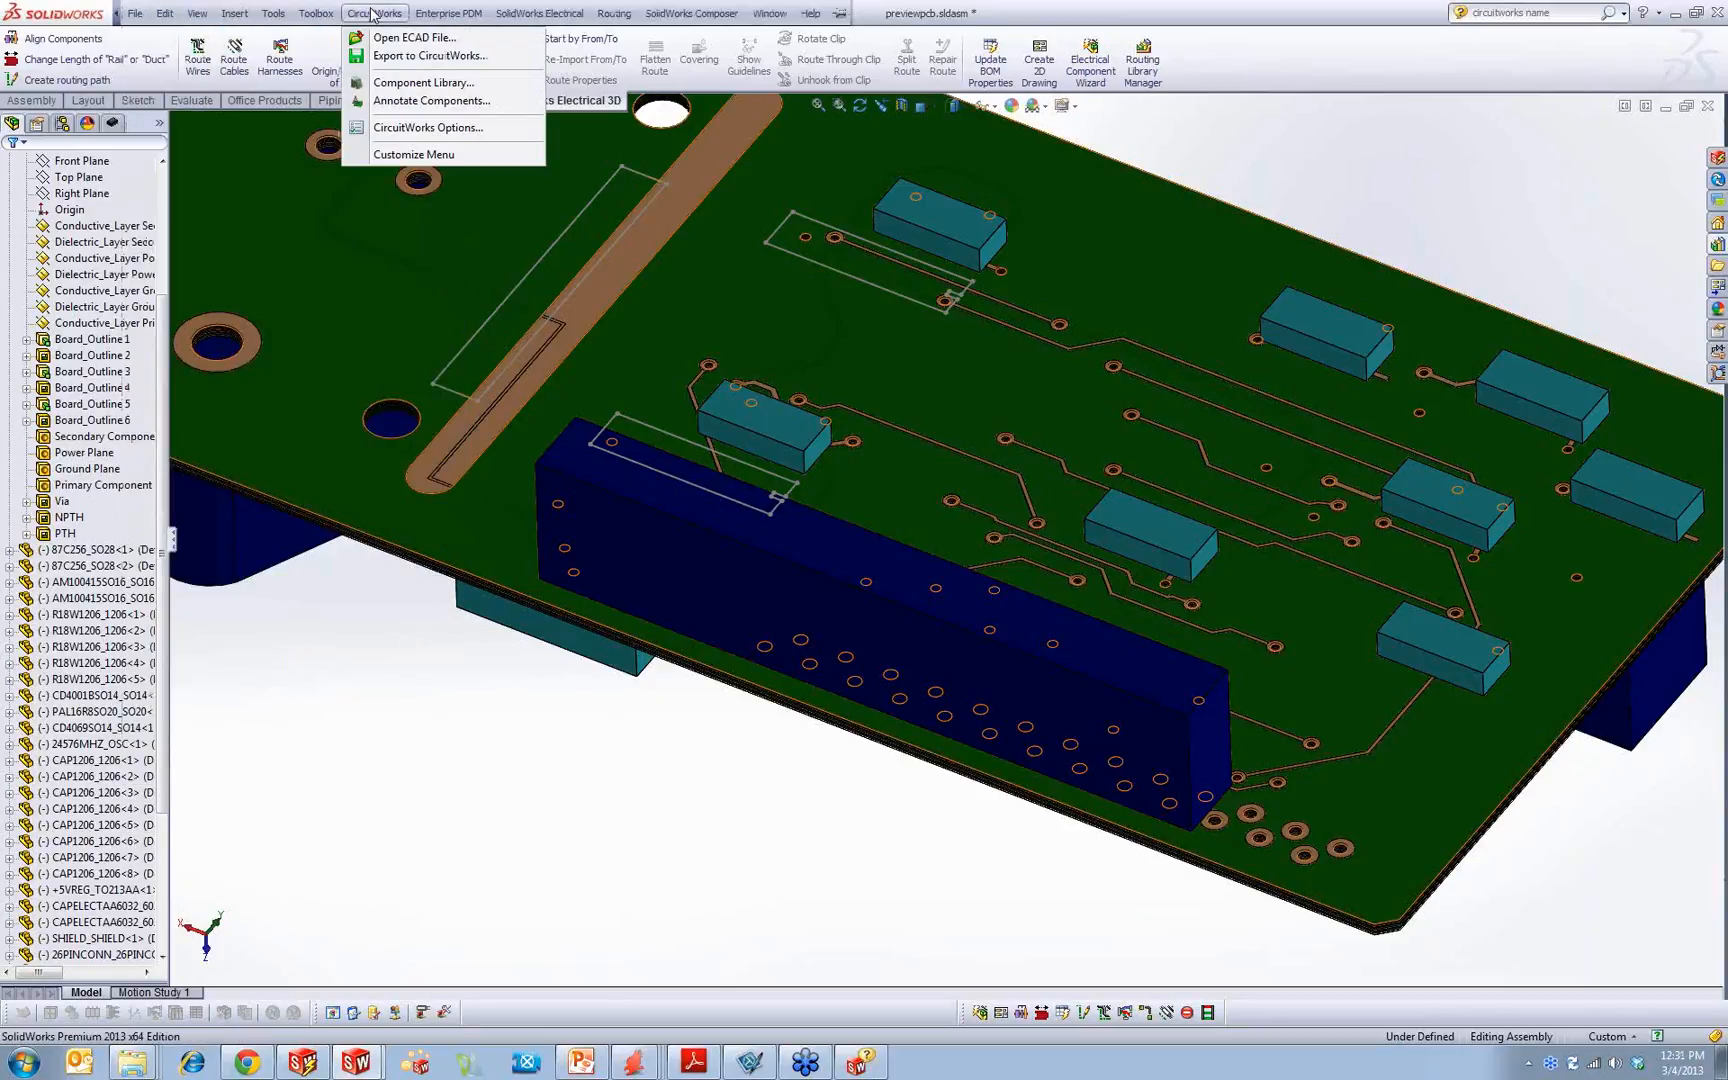
click(436, 57)
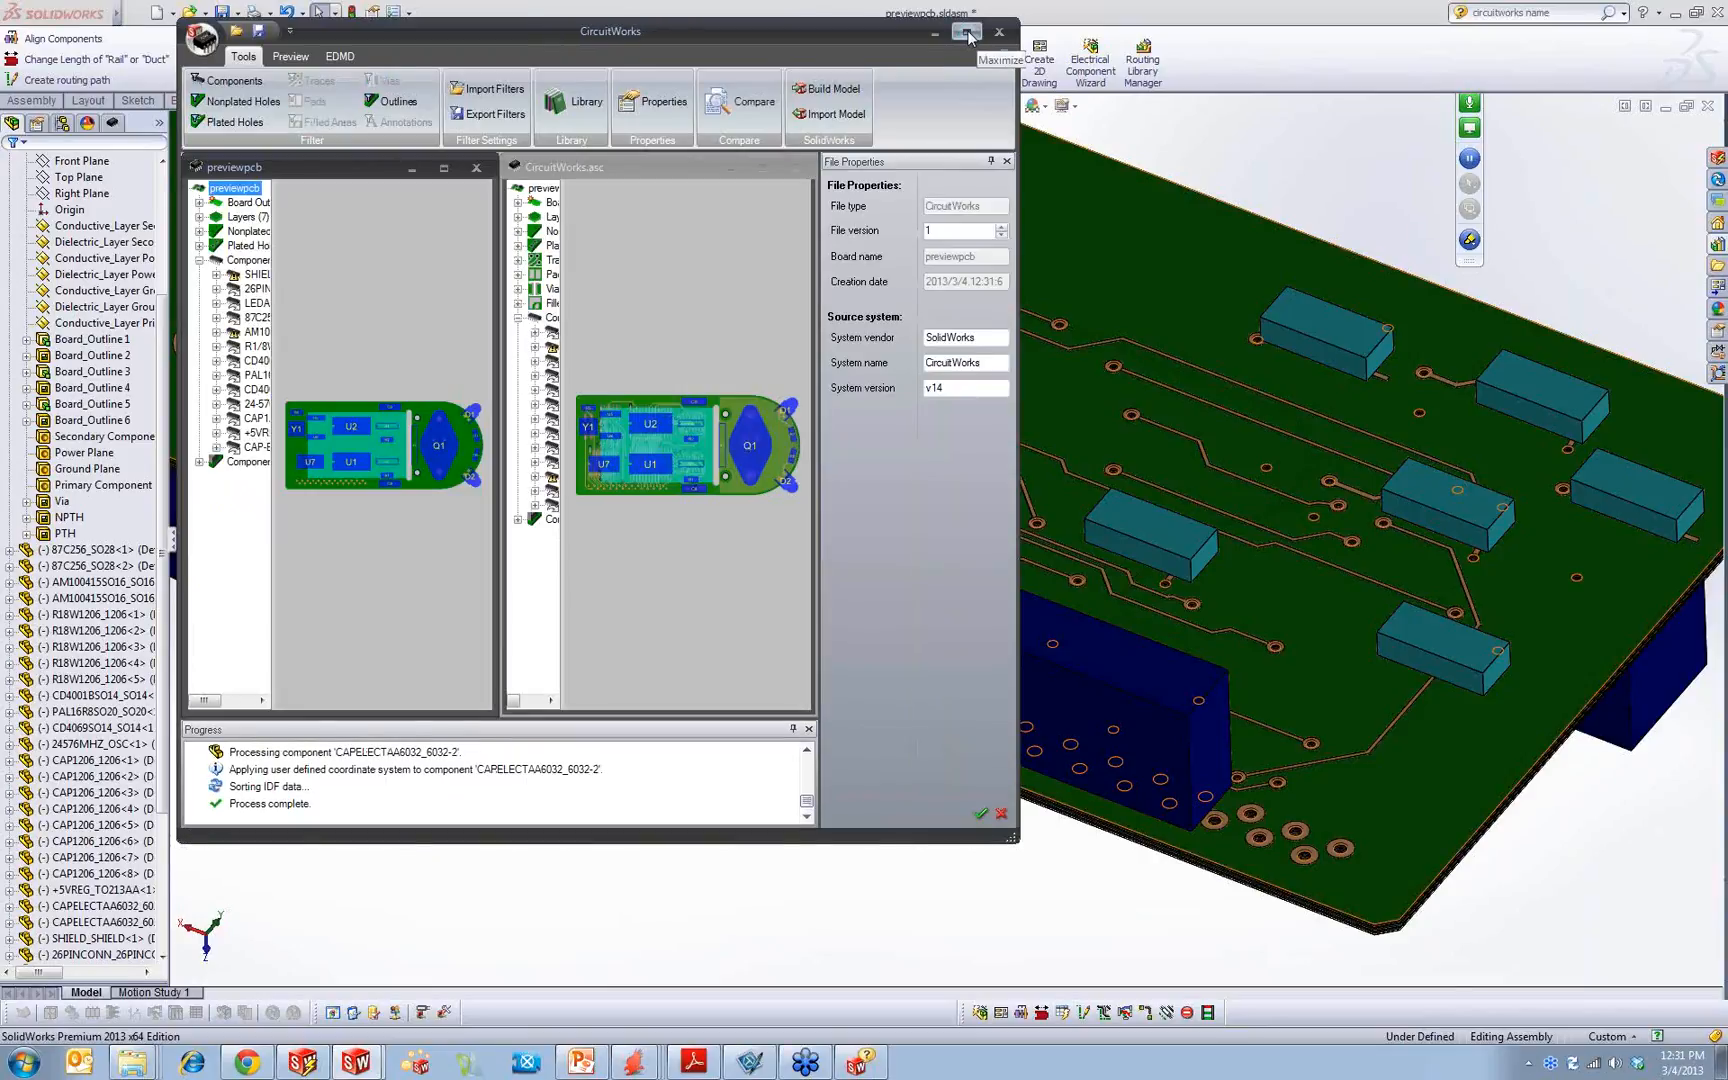
click(966, 33)
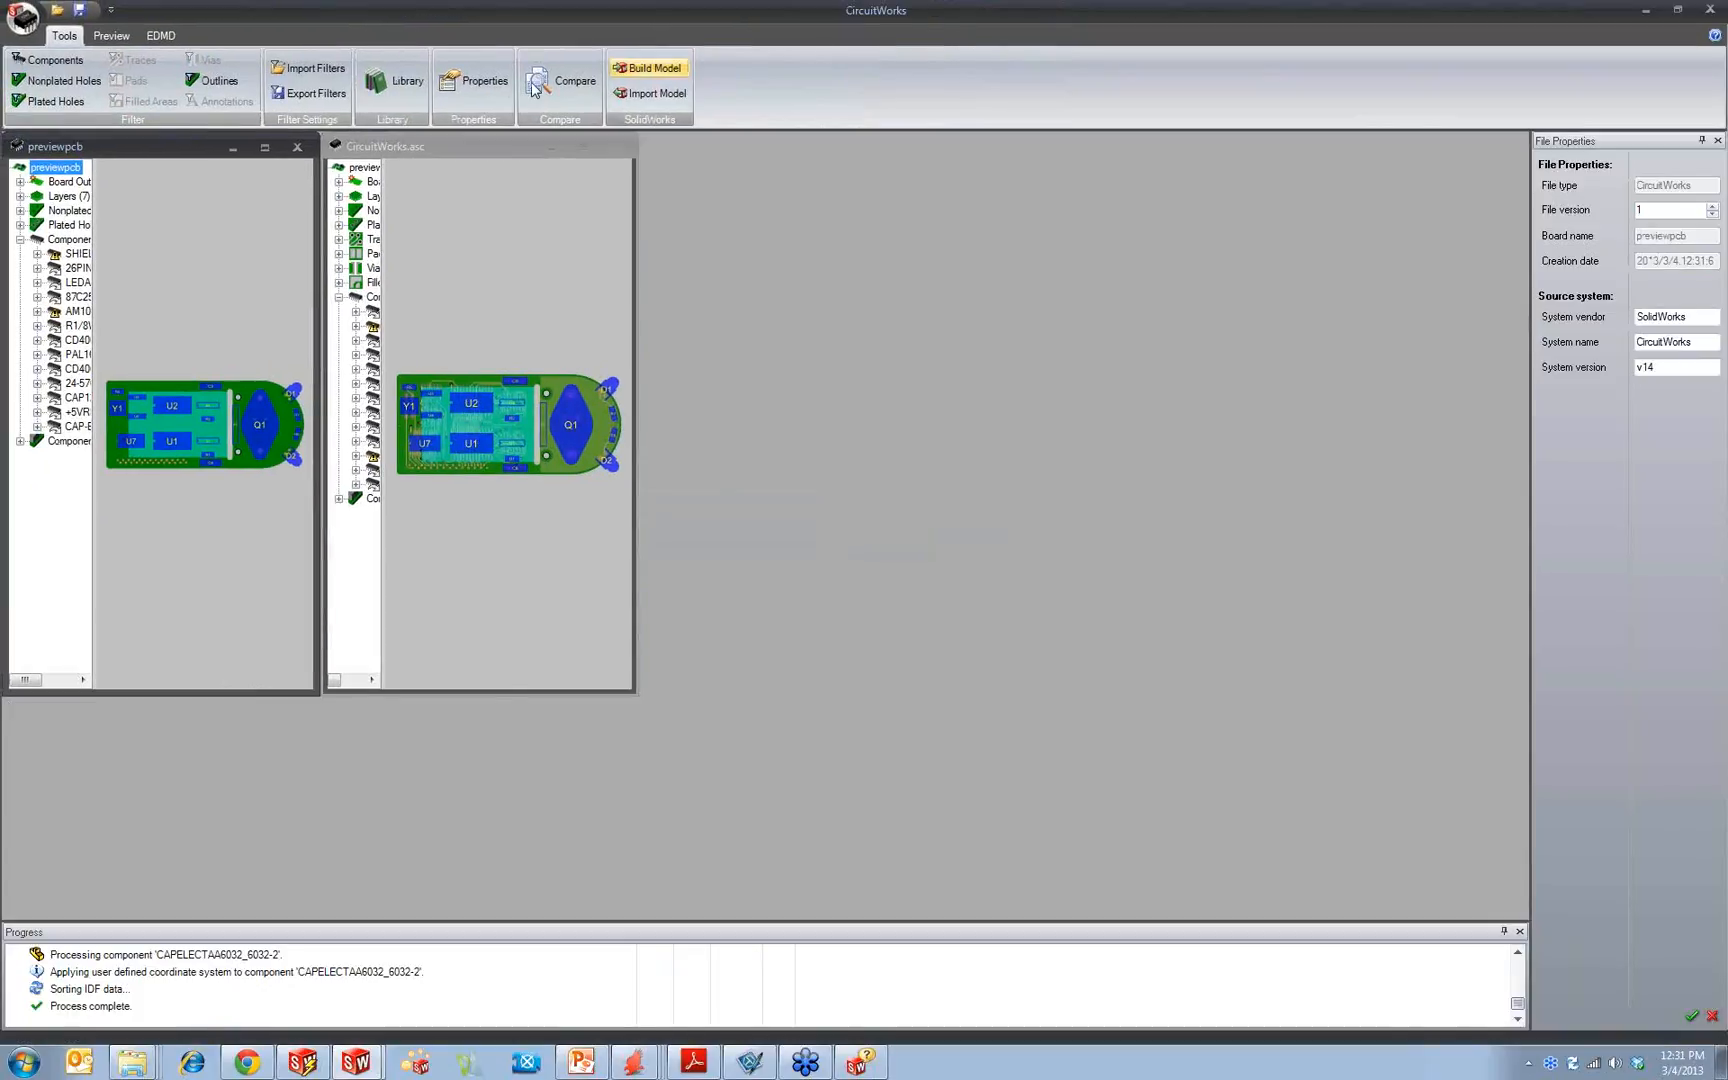
Step: Compare the exported previewpcb with CircuitWorks.asc and show both boards in bottom view
click(578, 76)
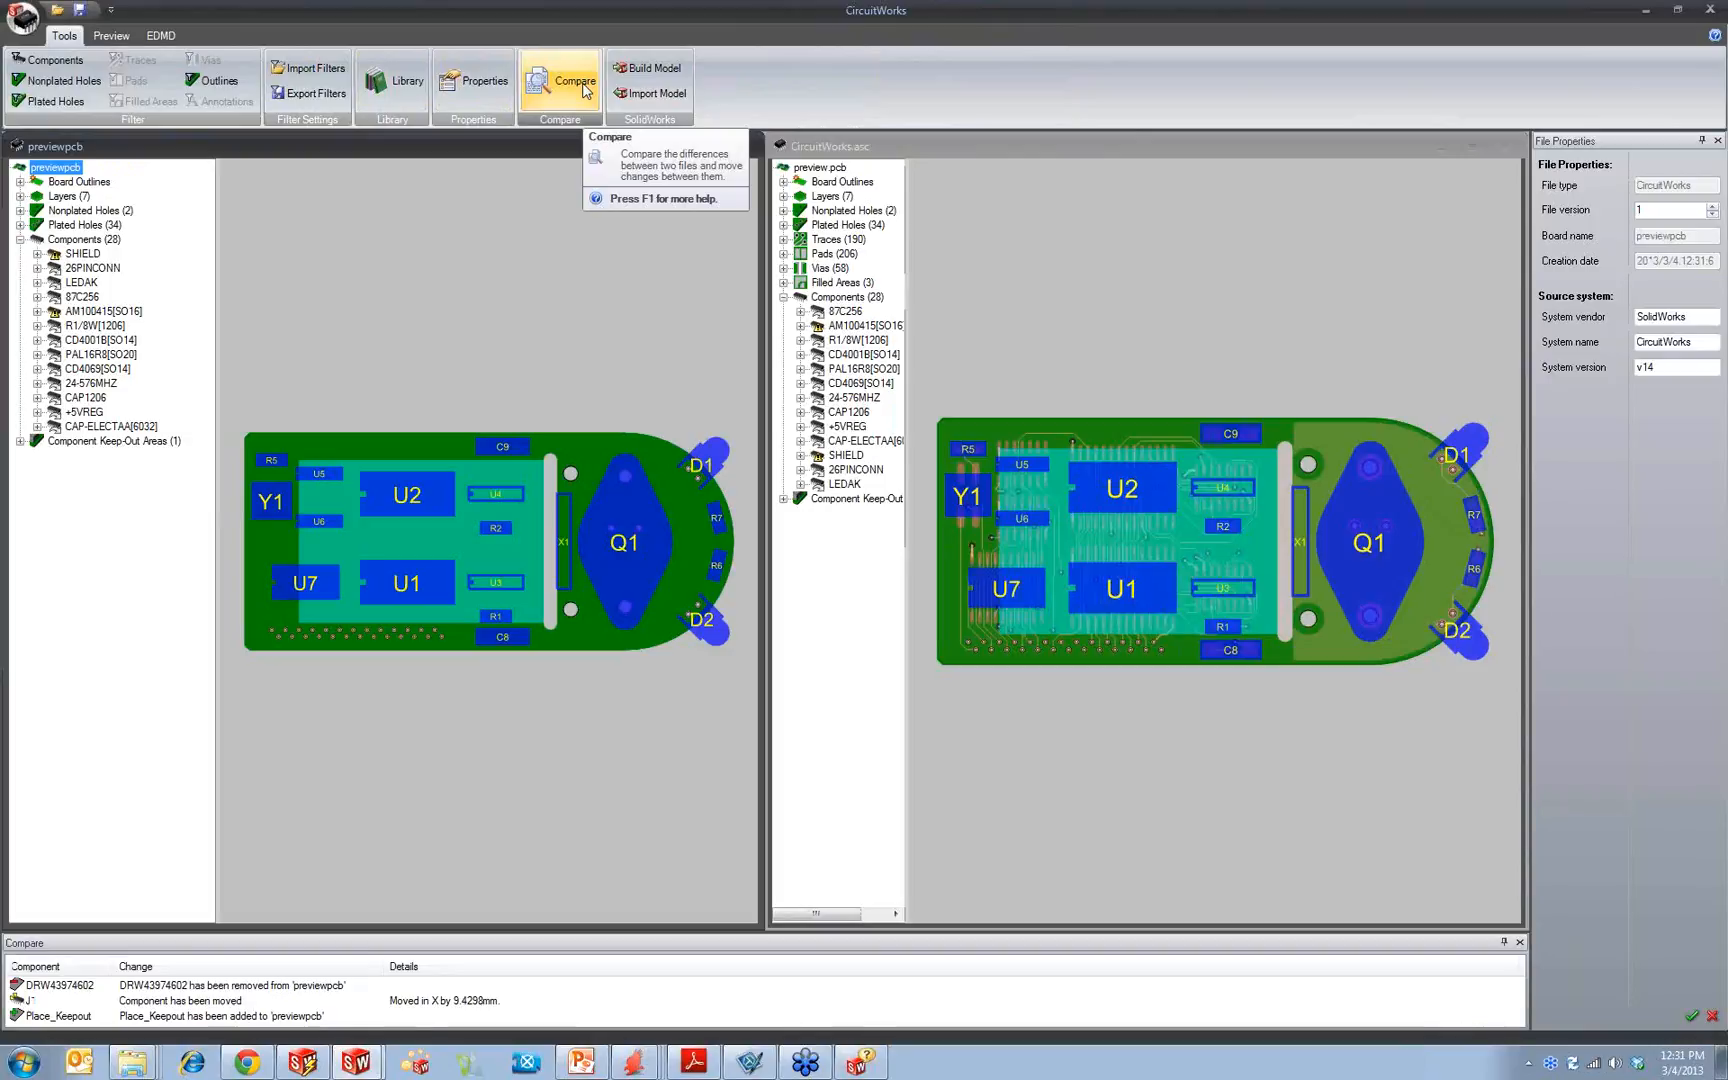
click(111, 35)
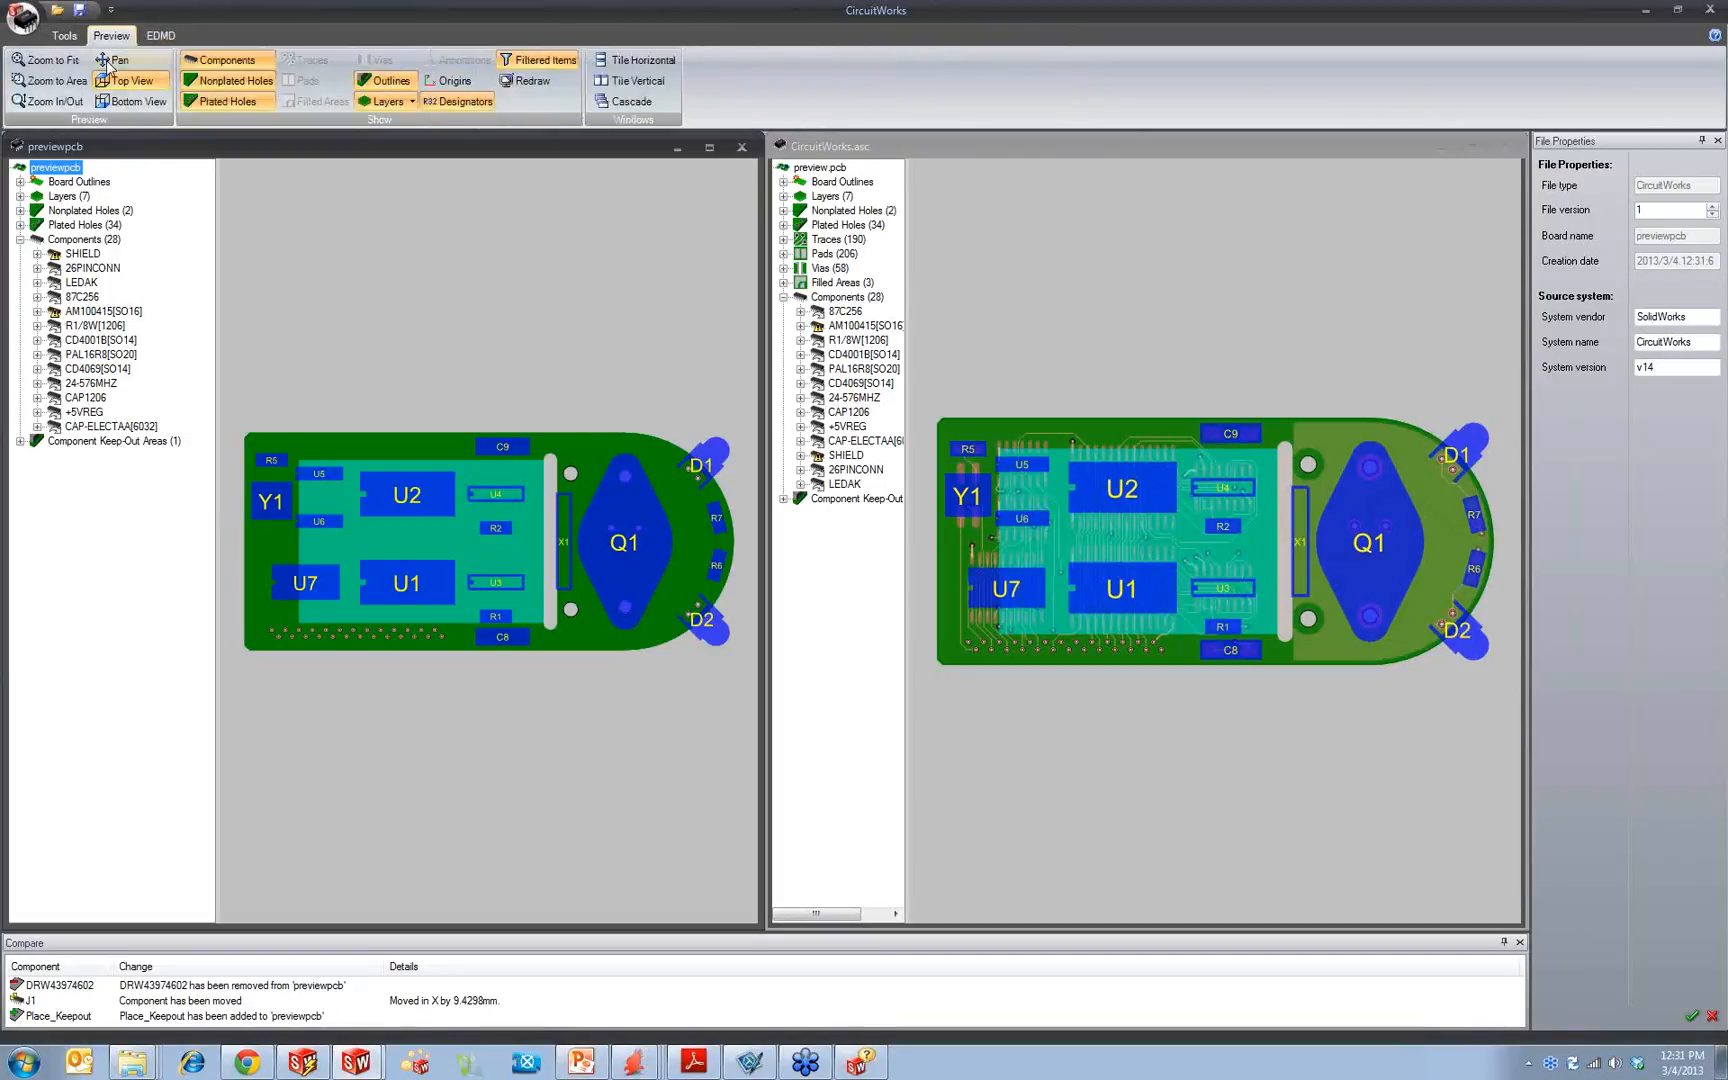
click(115, 101)
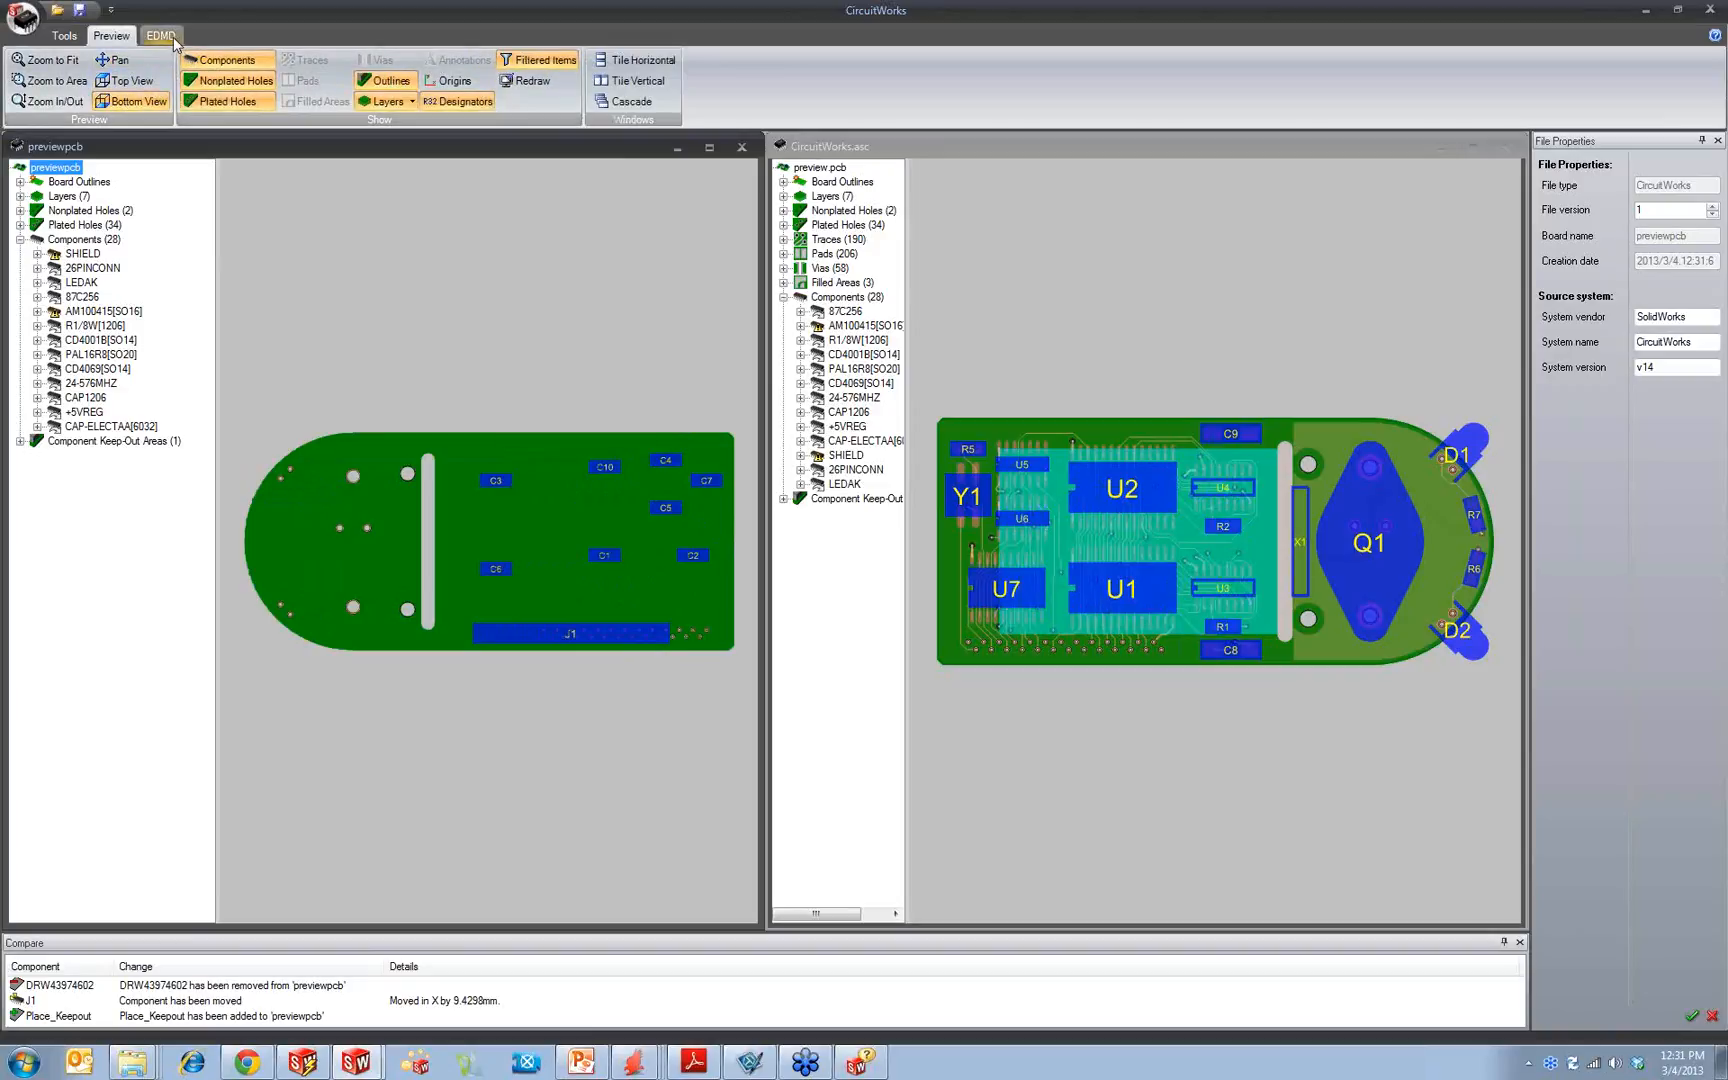
click(1108, 285)
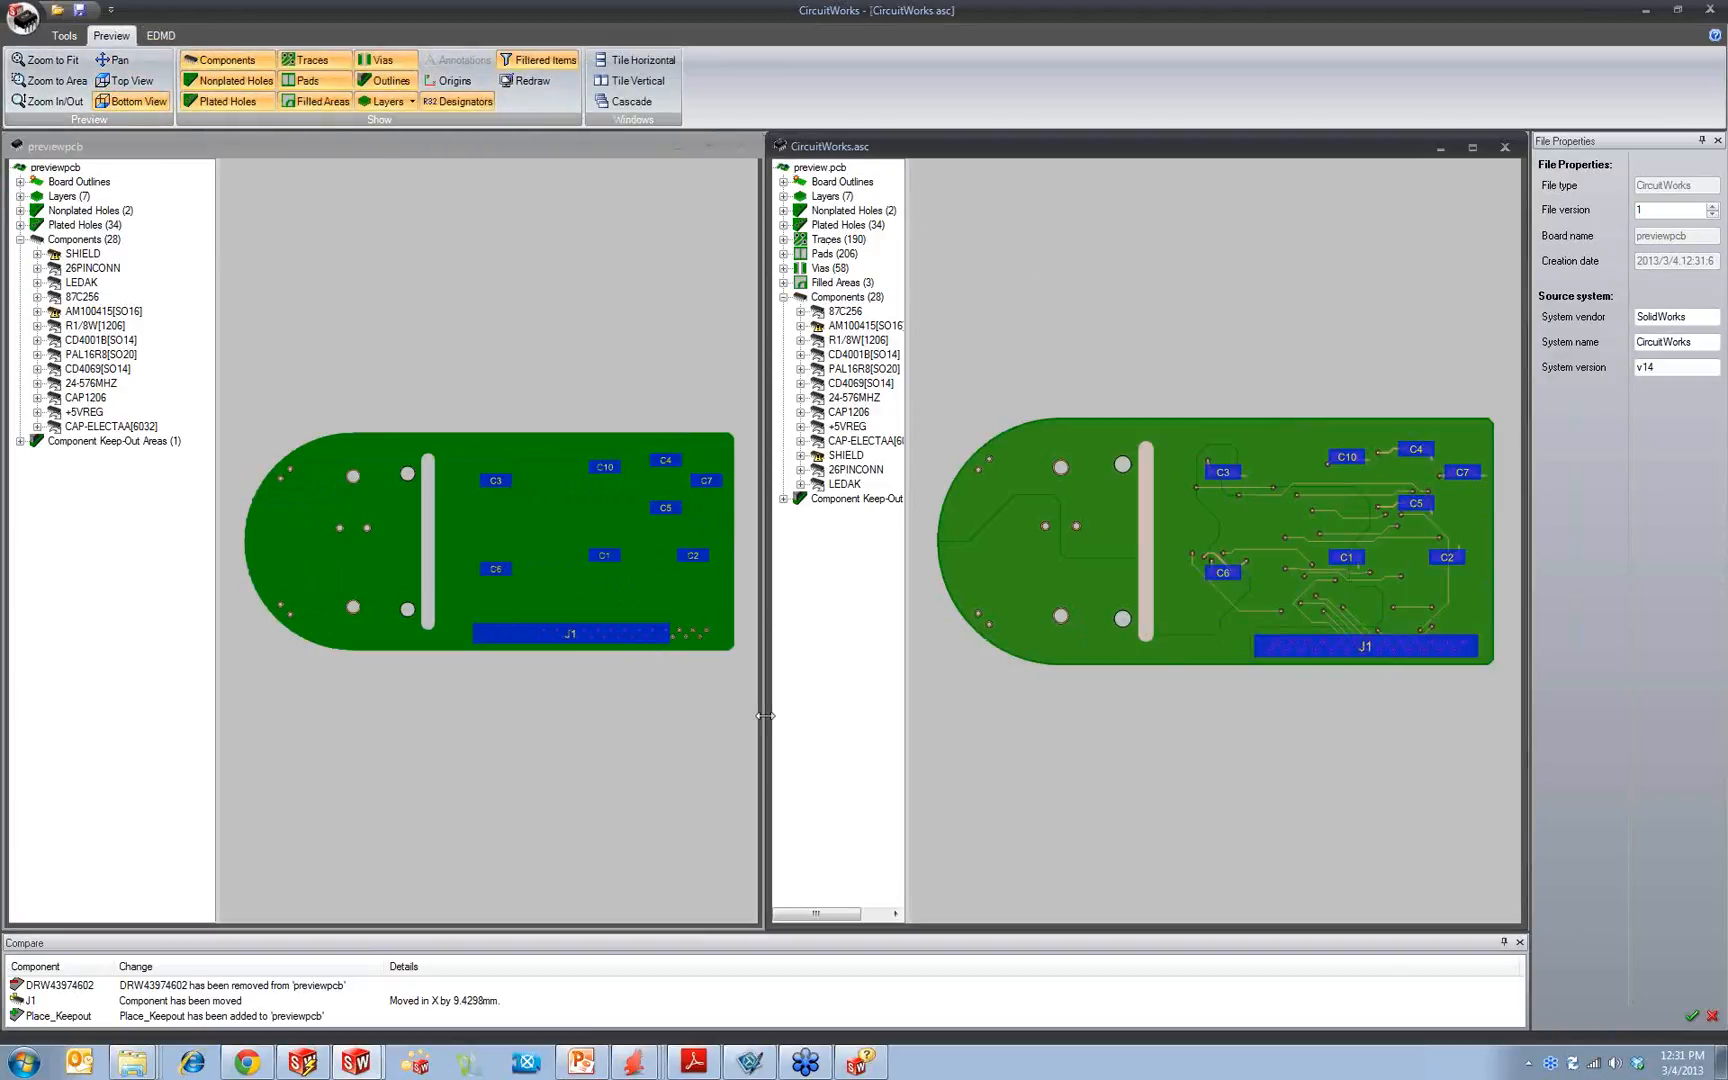
Step: Enlarge the comparison results list and highlight the J1 component change on both boards
drag(659, 933, 676, 738)
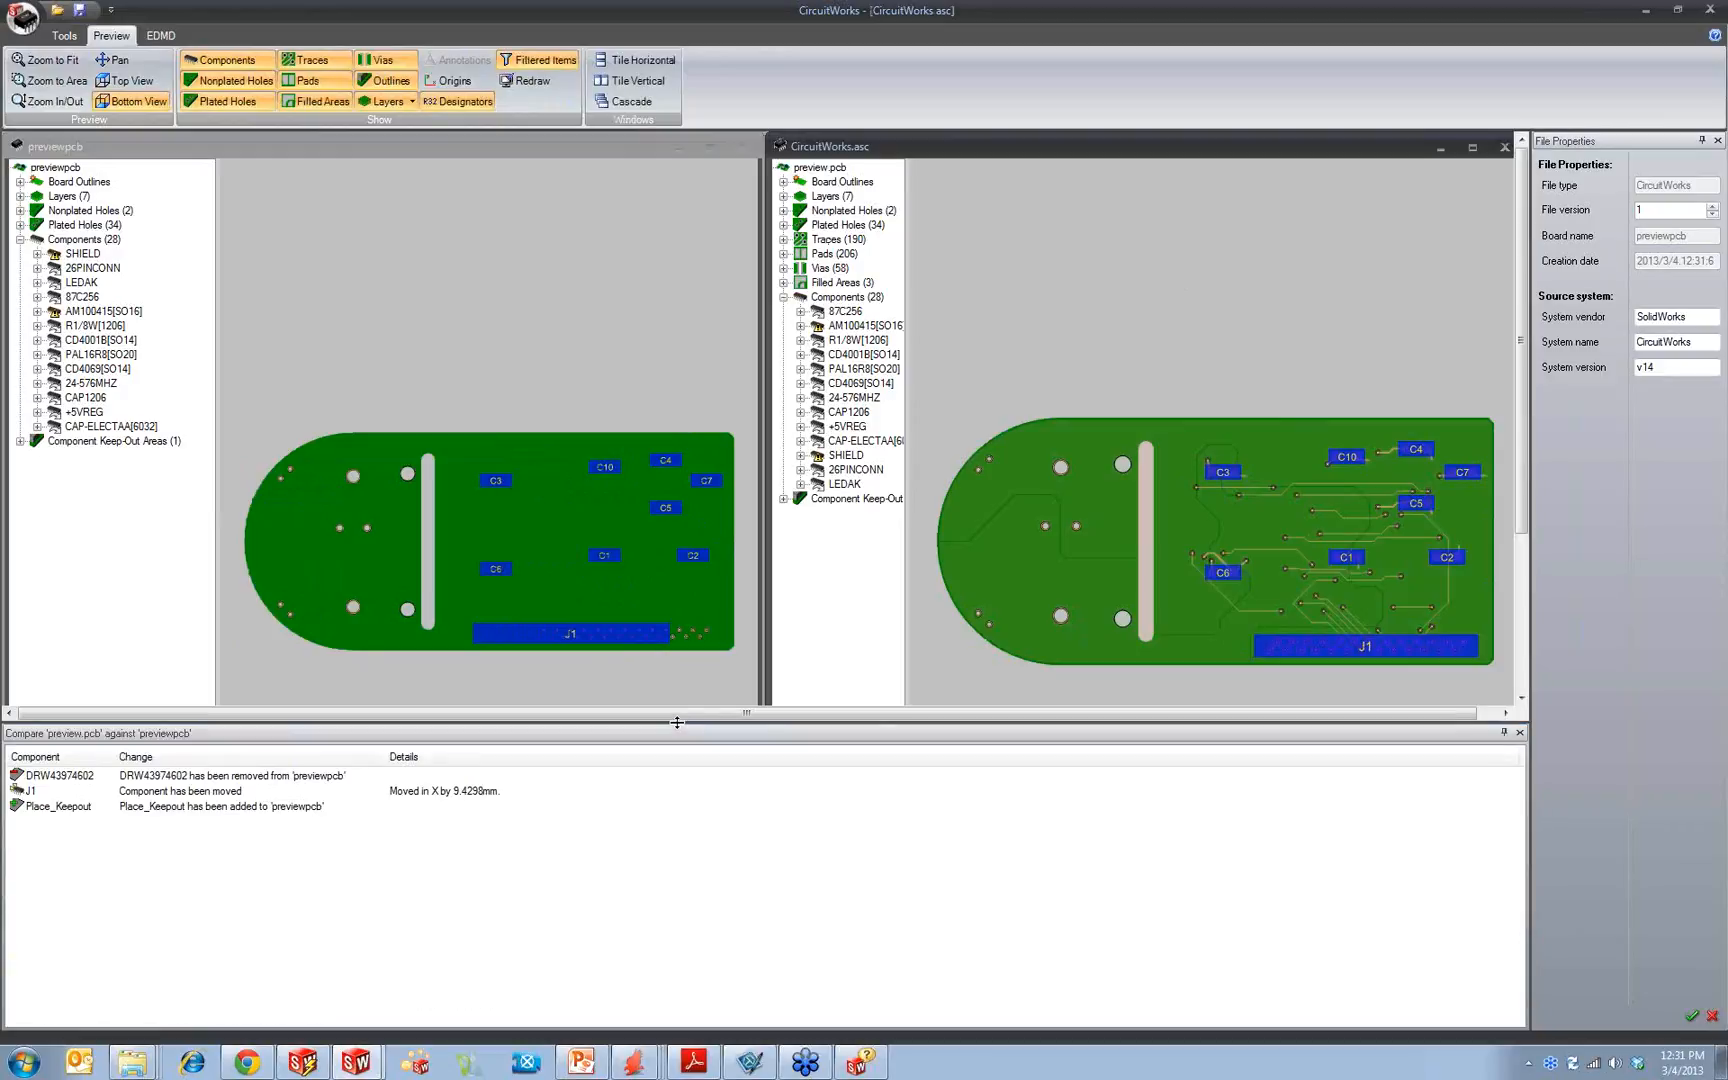
click(200, 792)
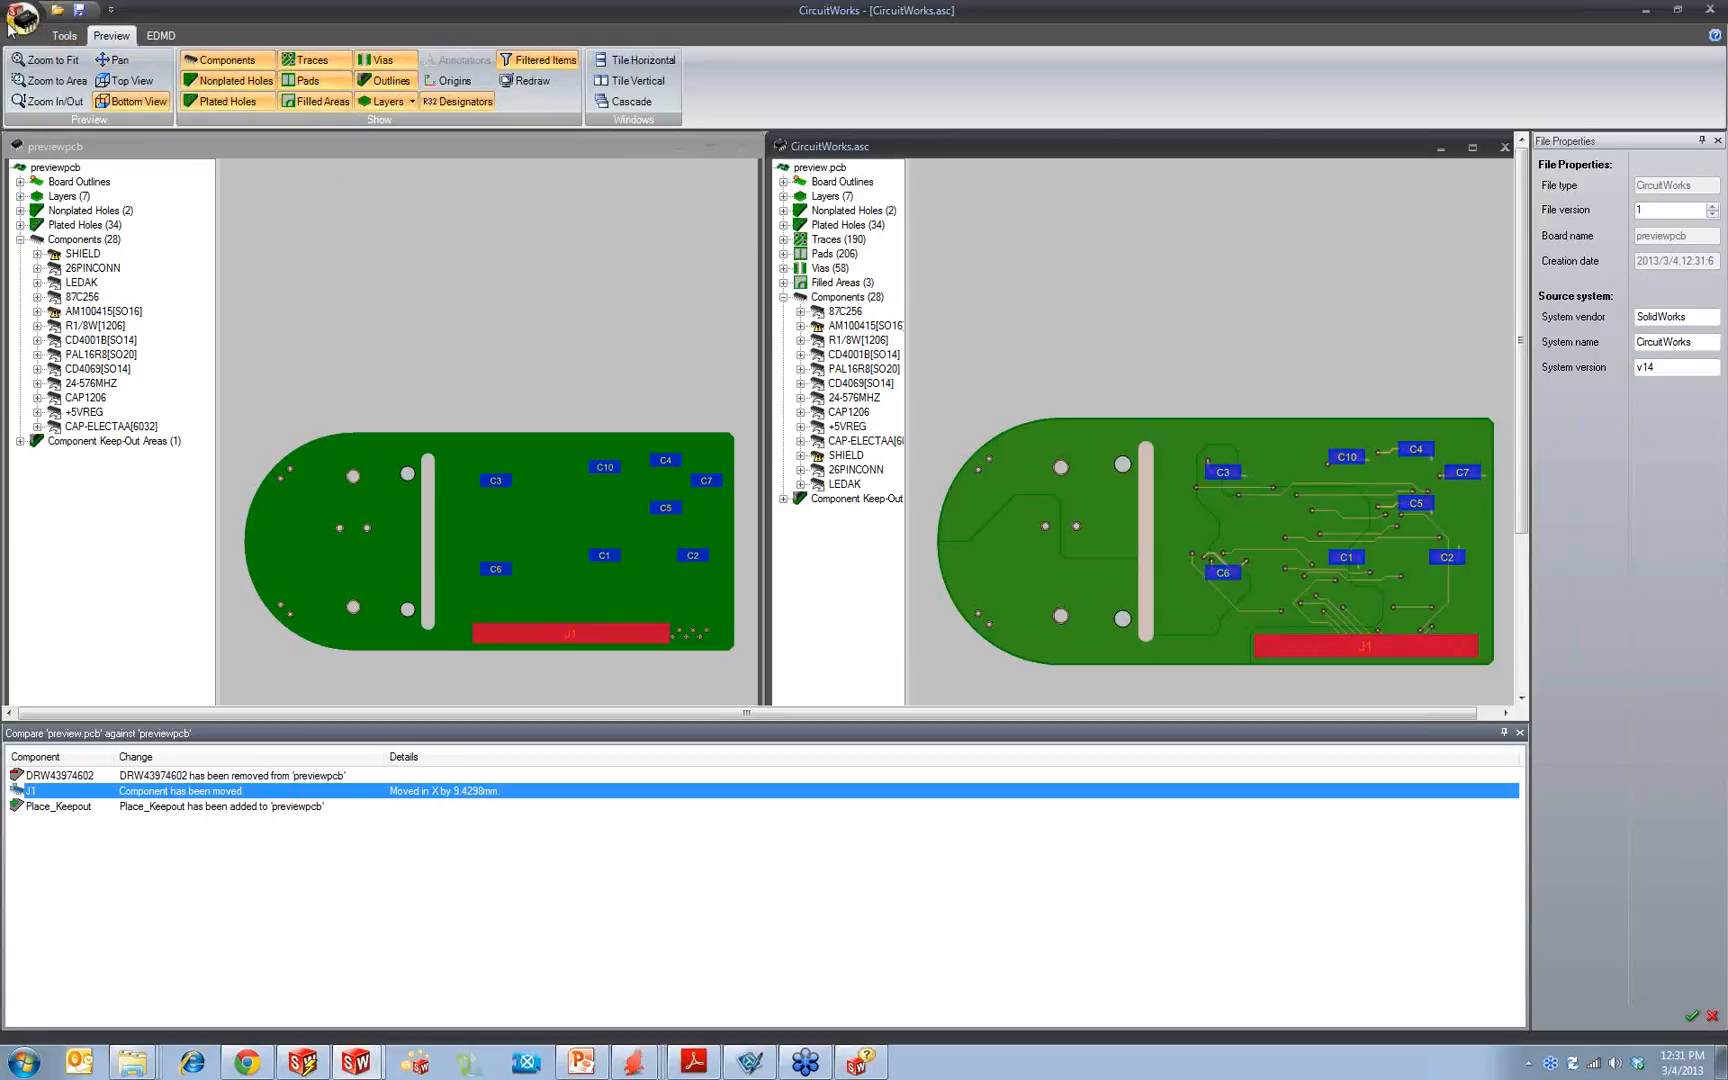
click(1080, 250)
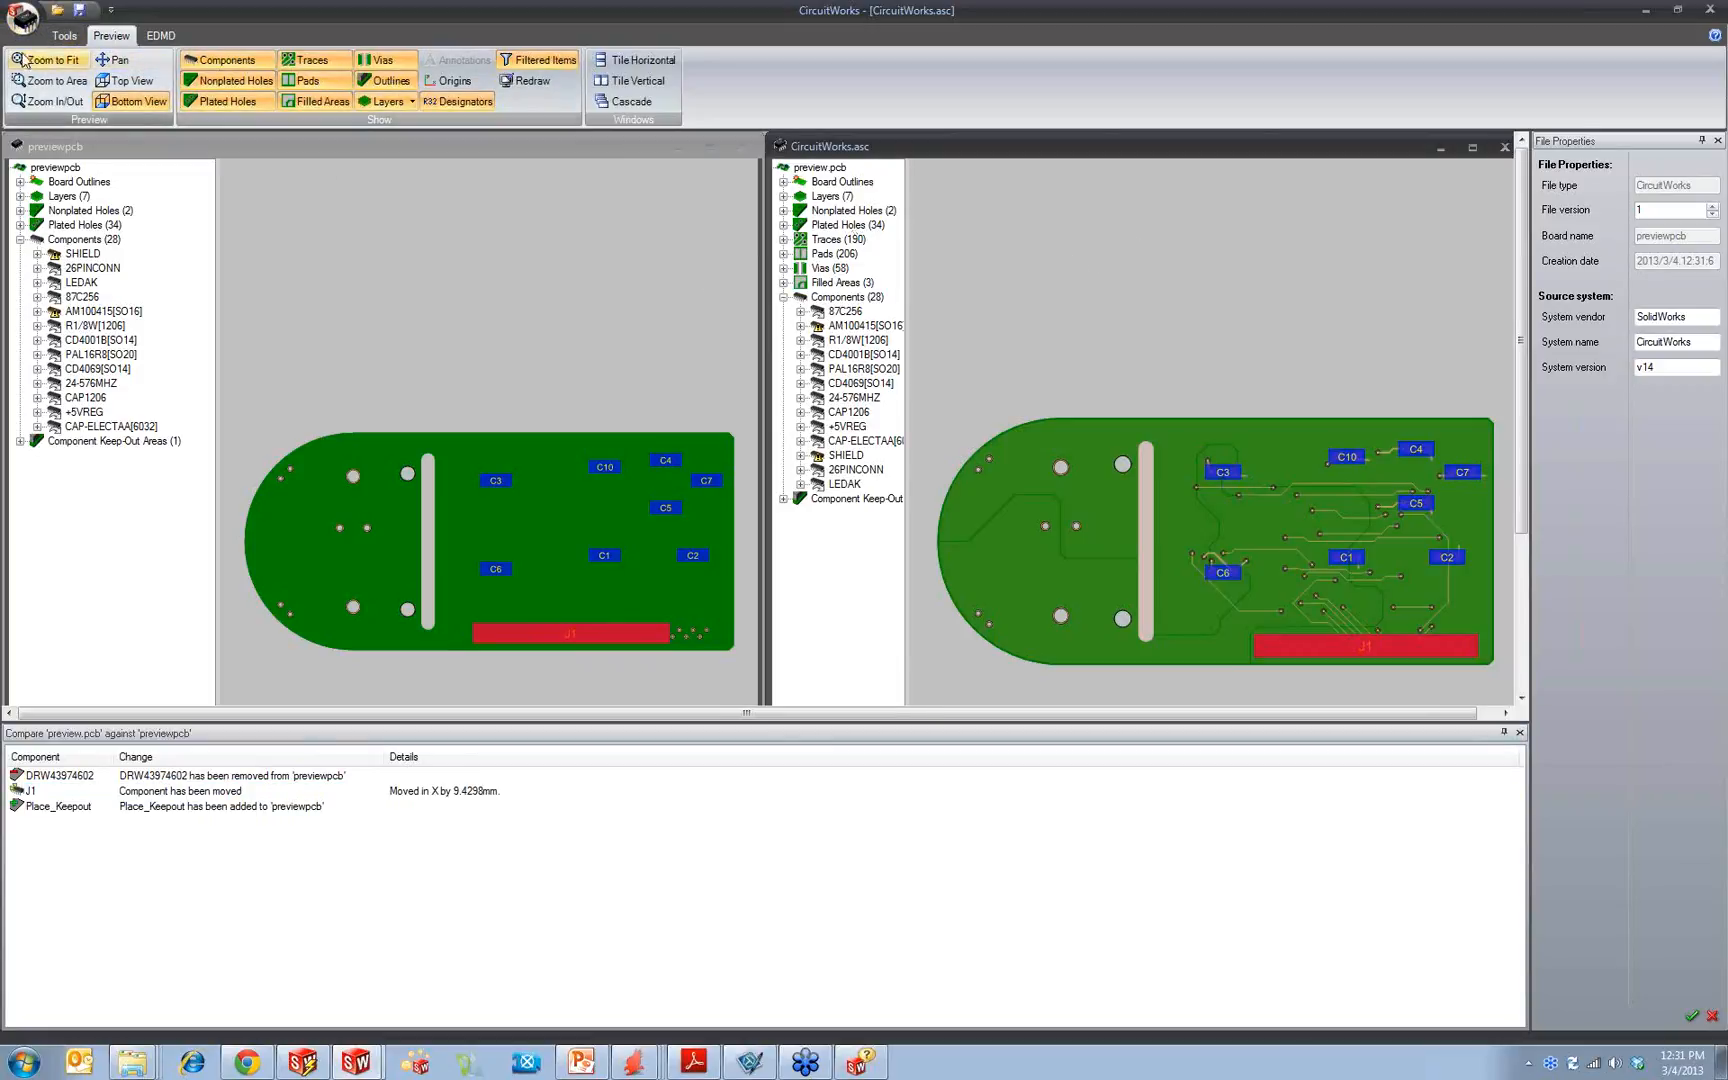
Step: Start saving CircuitWorks.asc under a new name, accept the PADS export limitation and review the available file formats
click(22, 17)
click(57, 126)
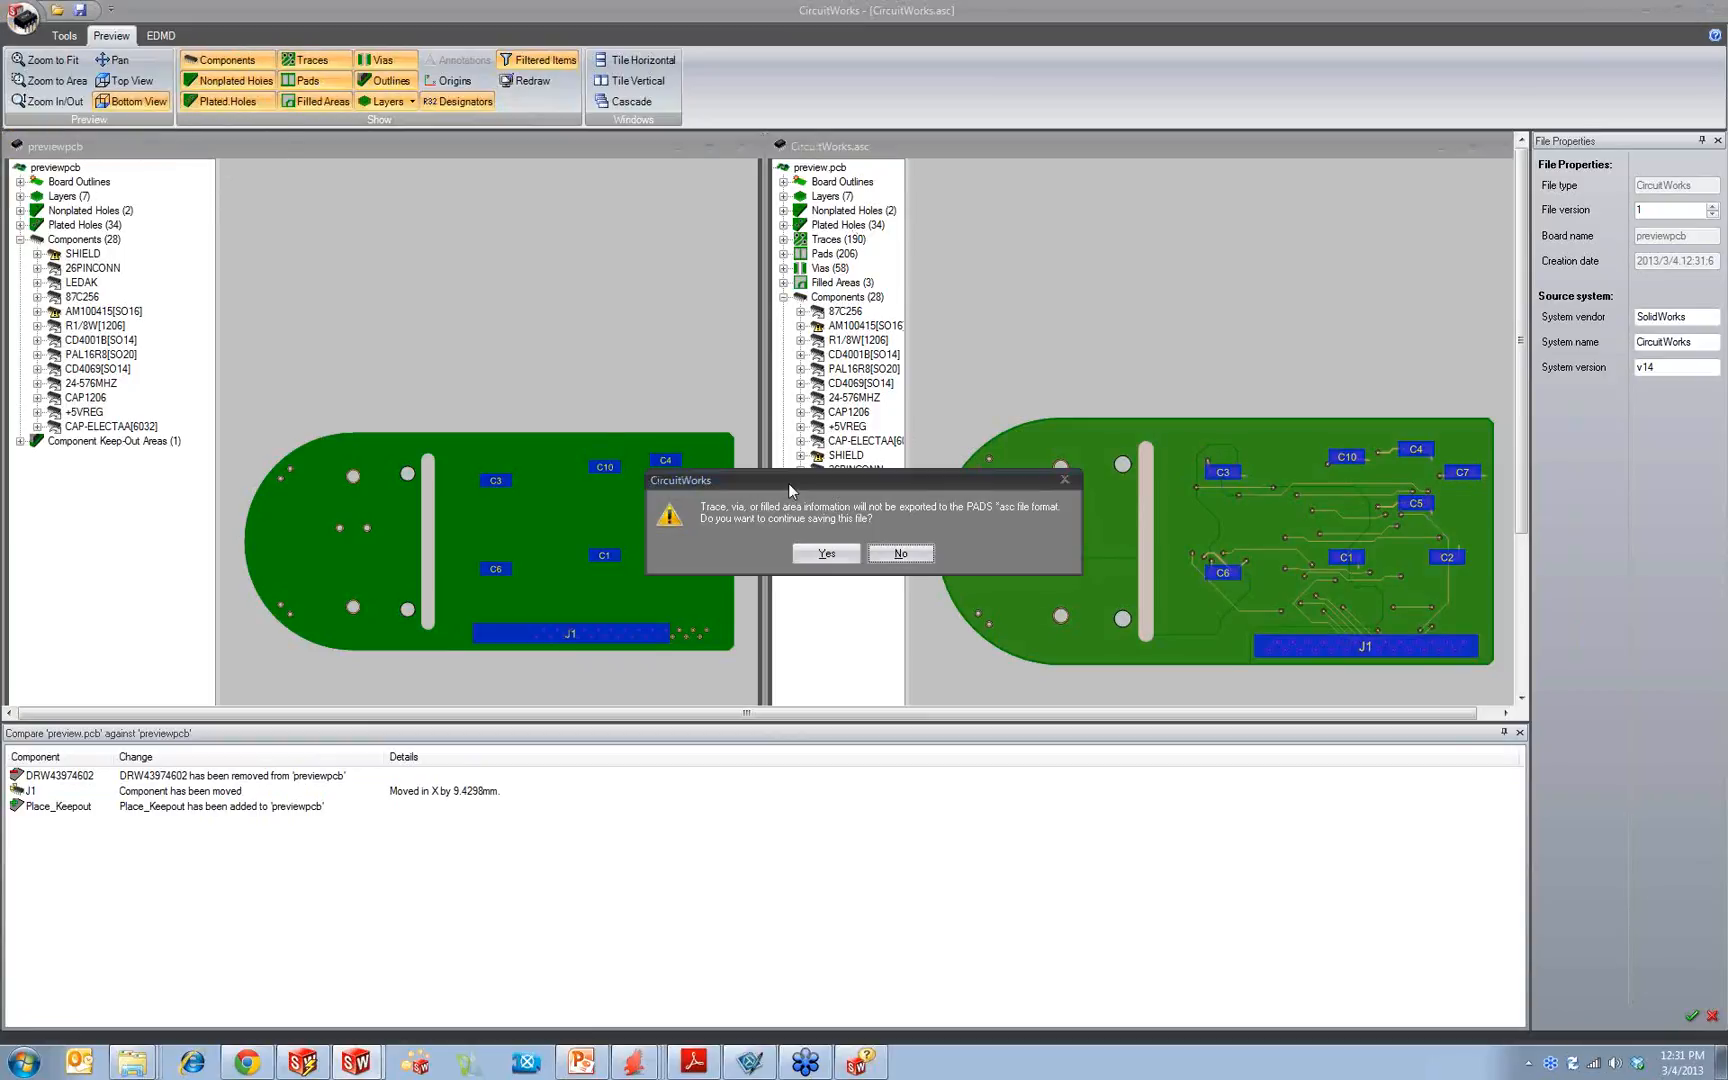
click(826, 553)
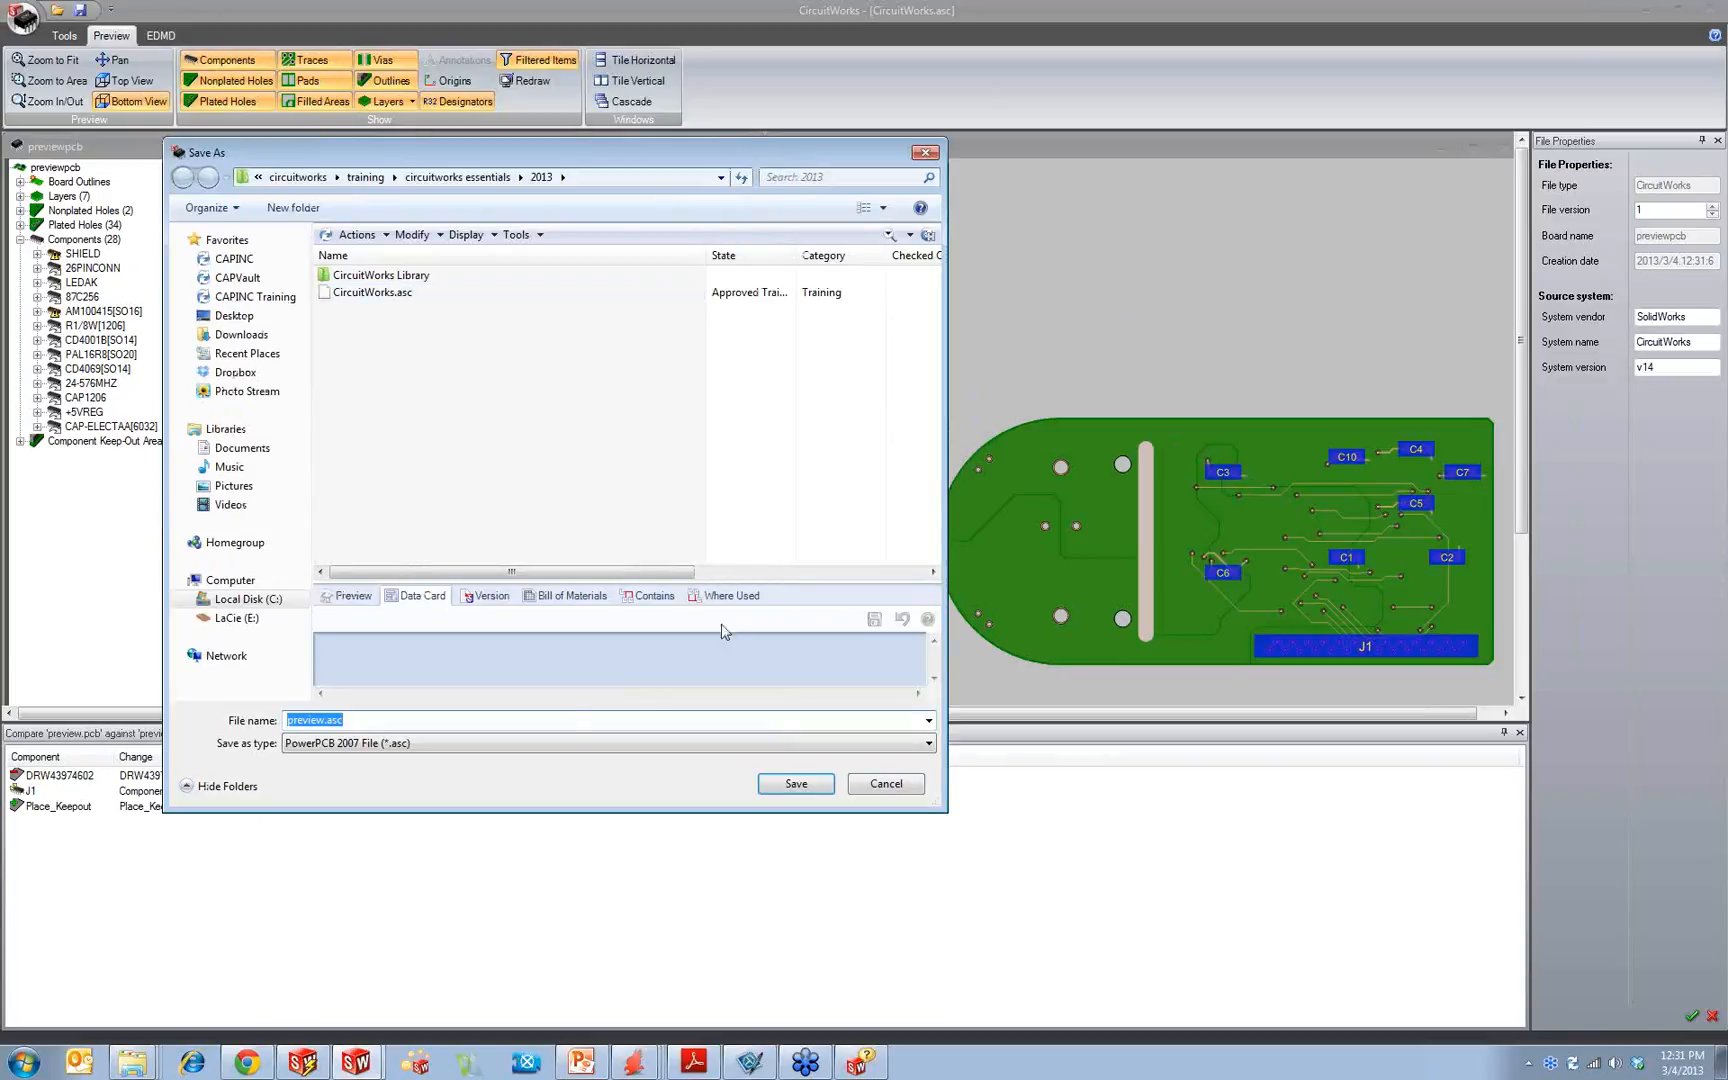
click(421, 745)
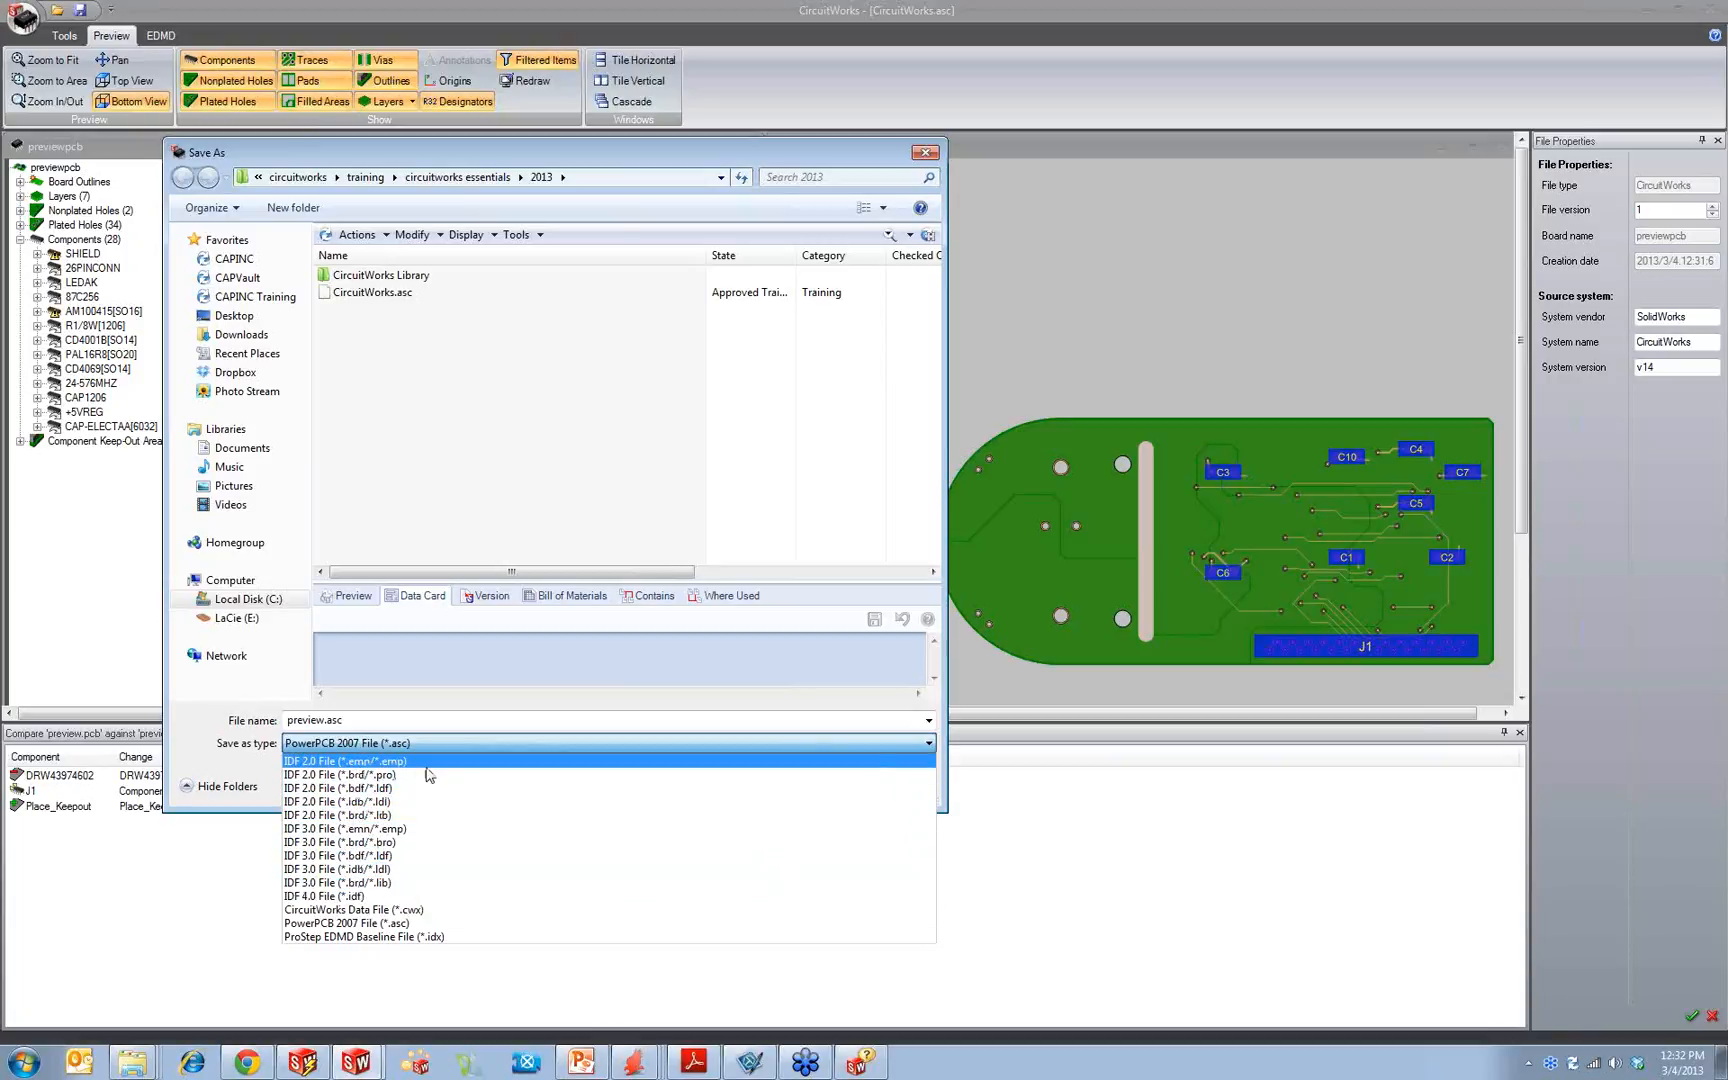
click(203, 737)
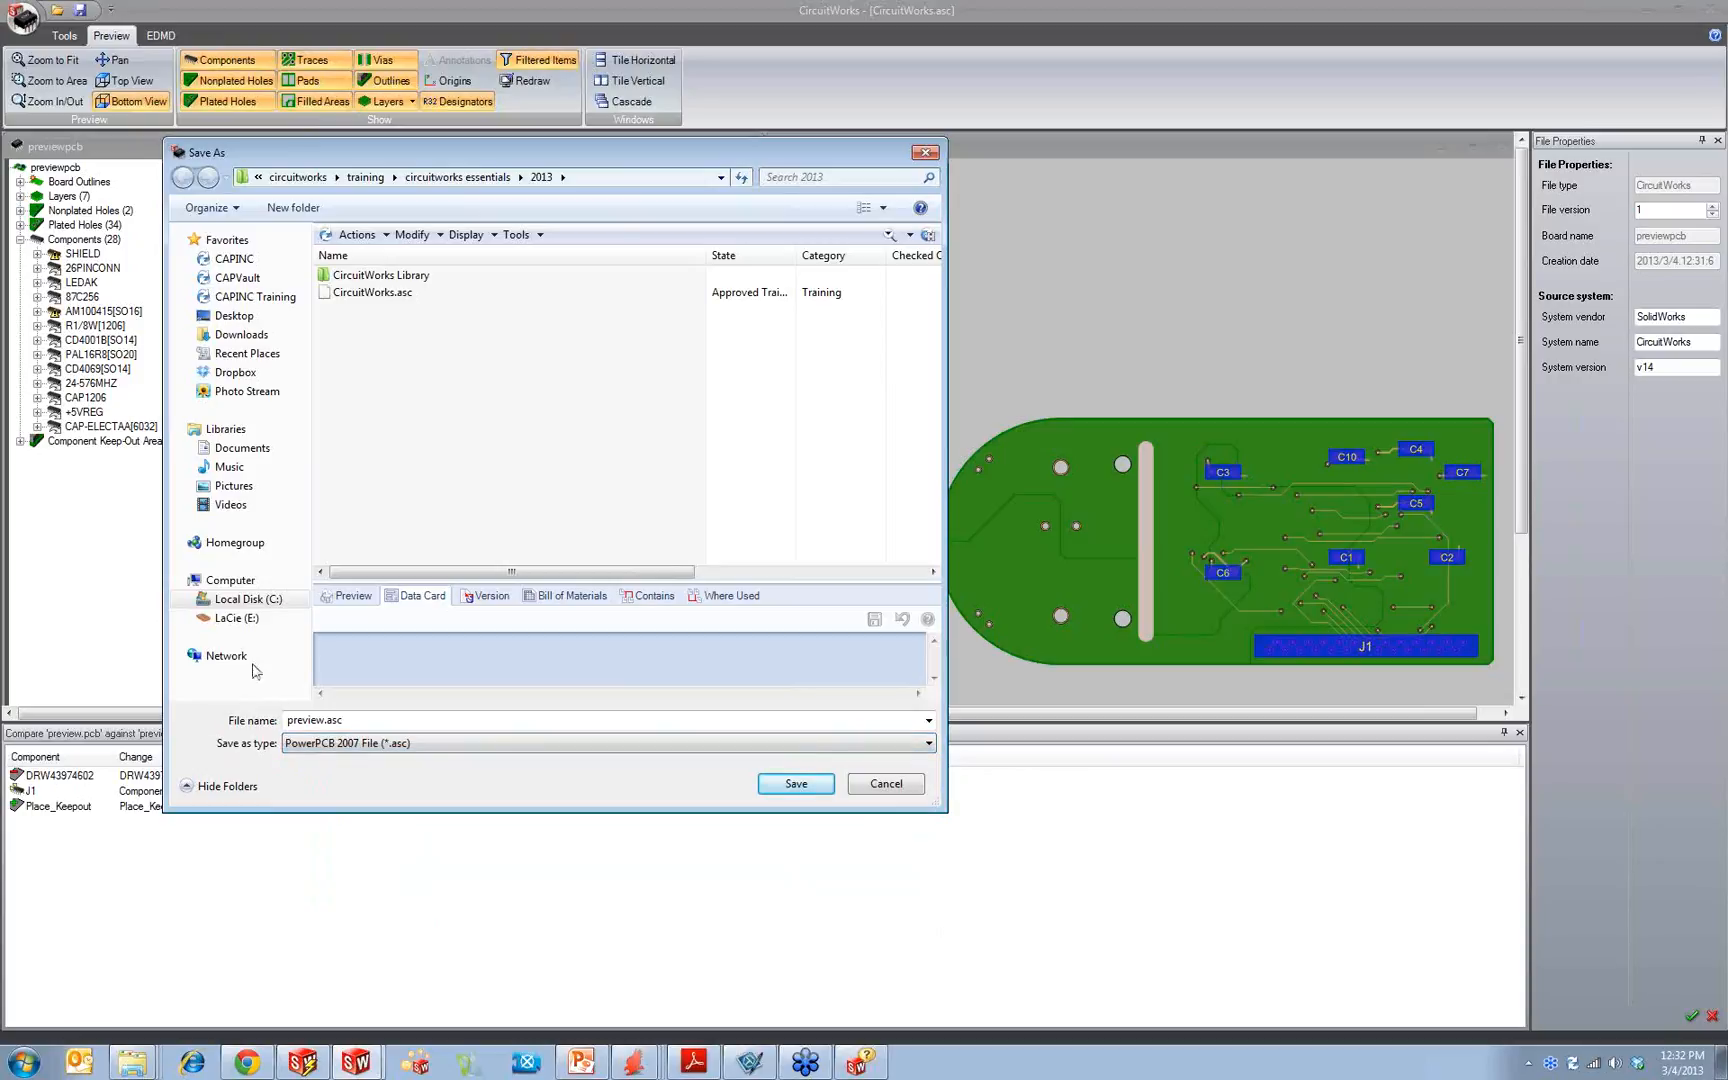
Step: Save the board as the PowerPCB 2007 file "CircuitWorks moved J1.asc" and close CircuitWorks without saving further changes
click(397, 293)
click(346, 722)
click(350, 721)
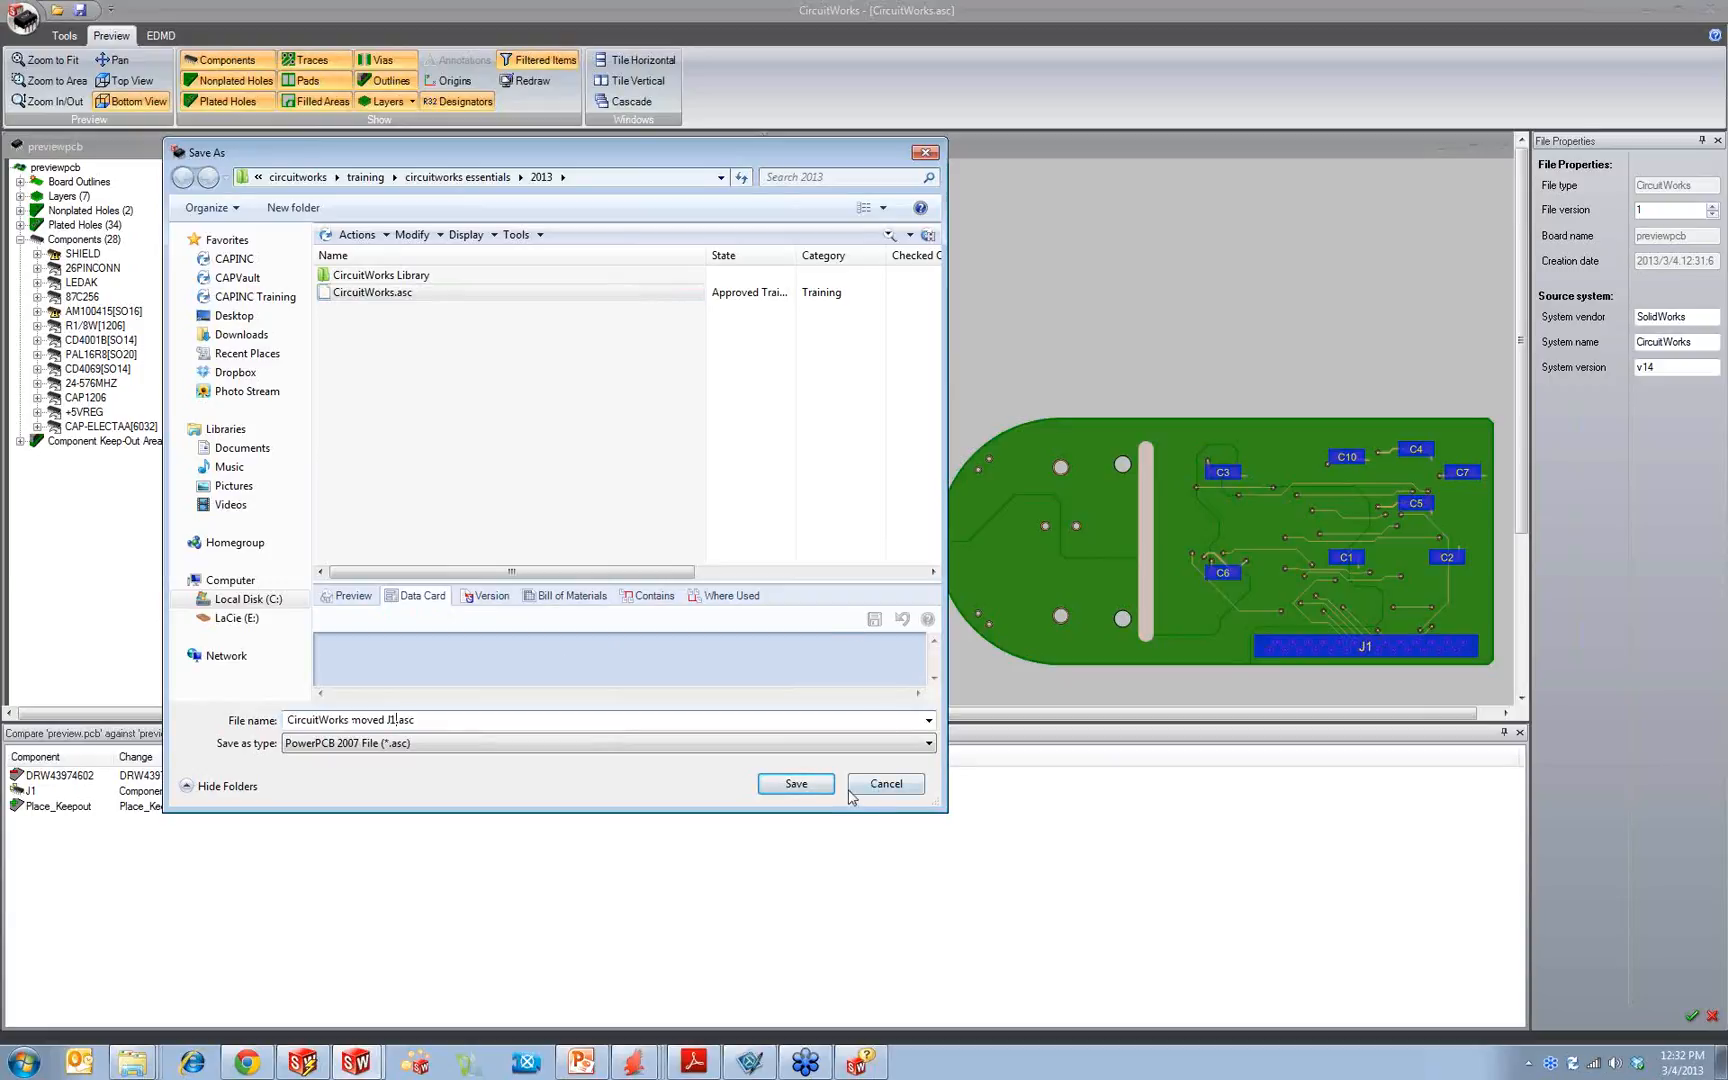
click(812, 778)
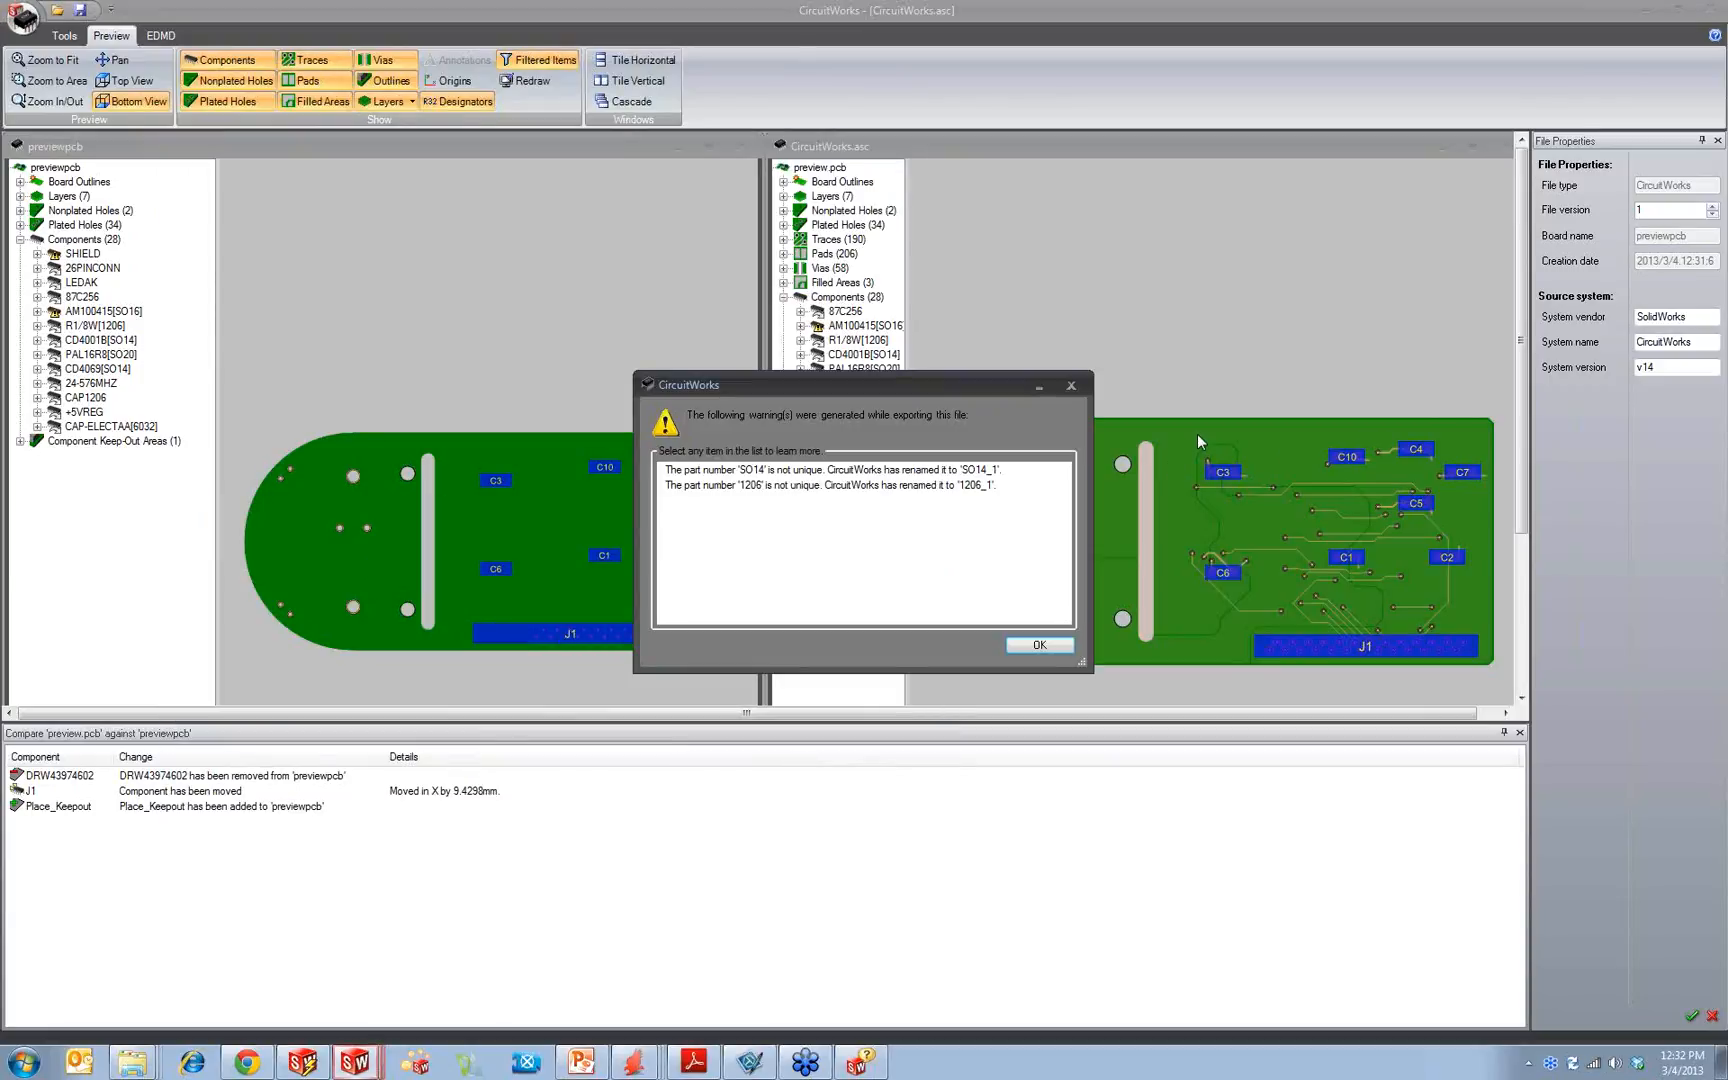
click(1037, 646)
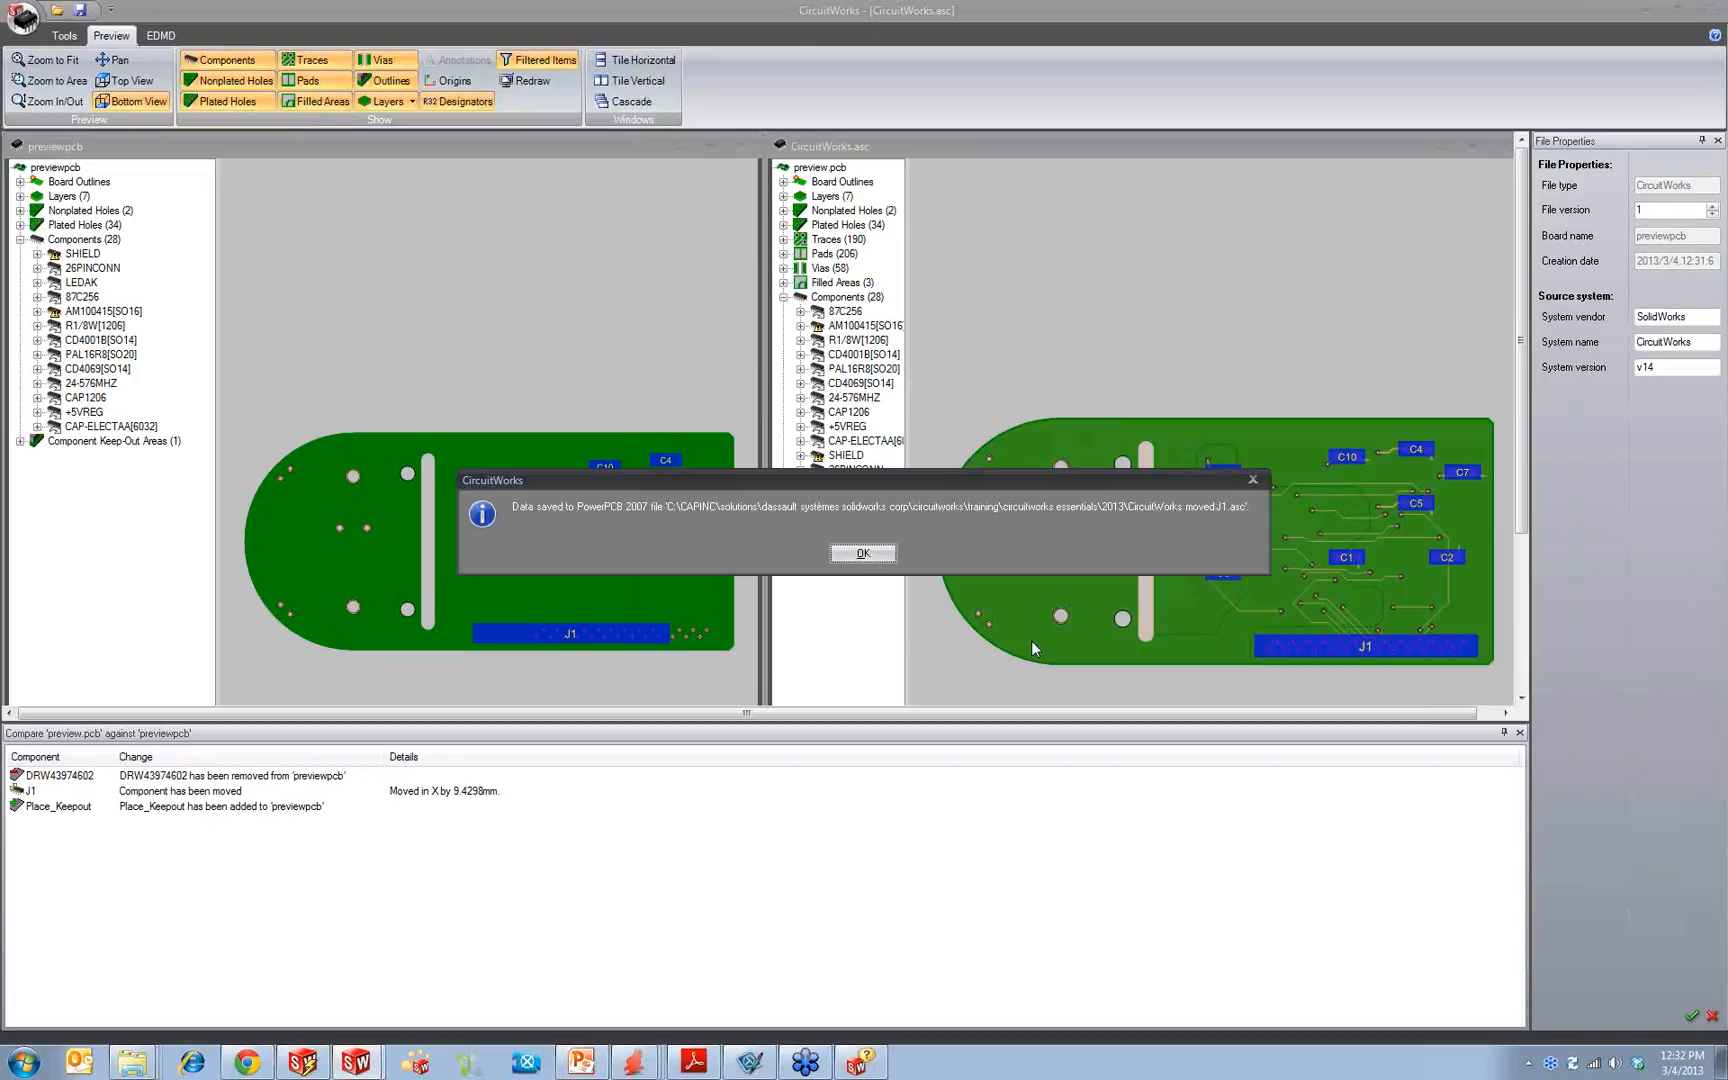
click(864, 555)
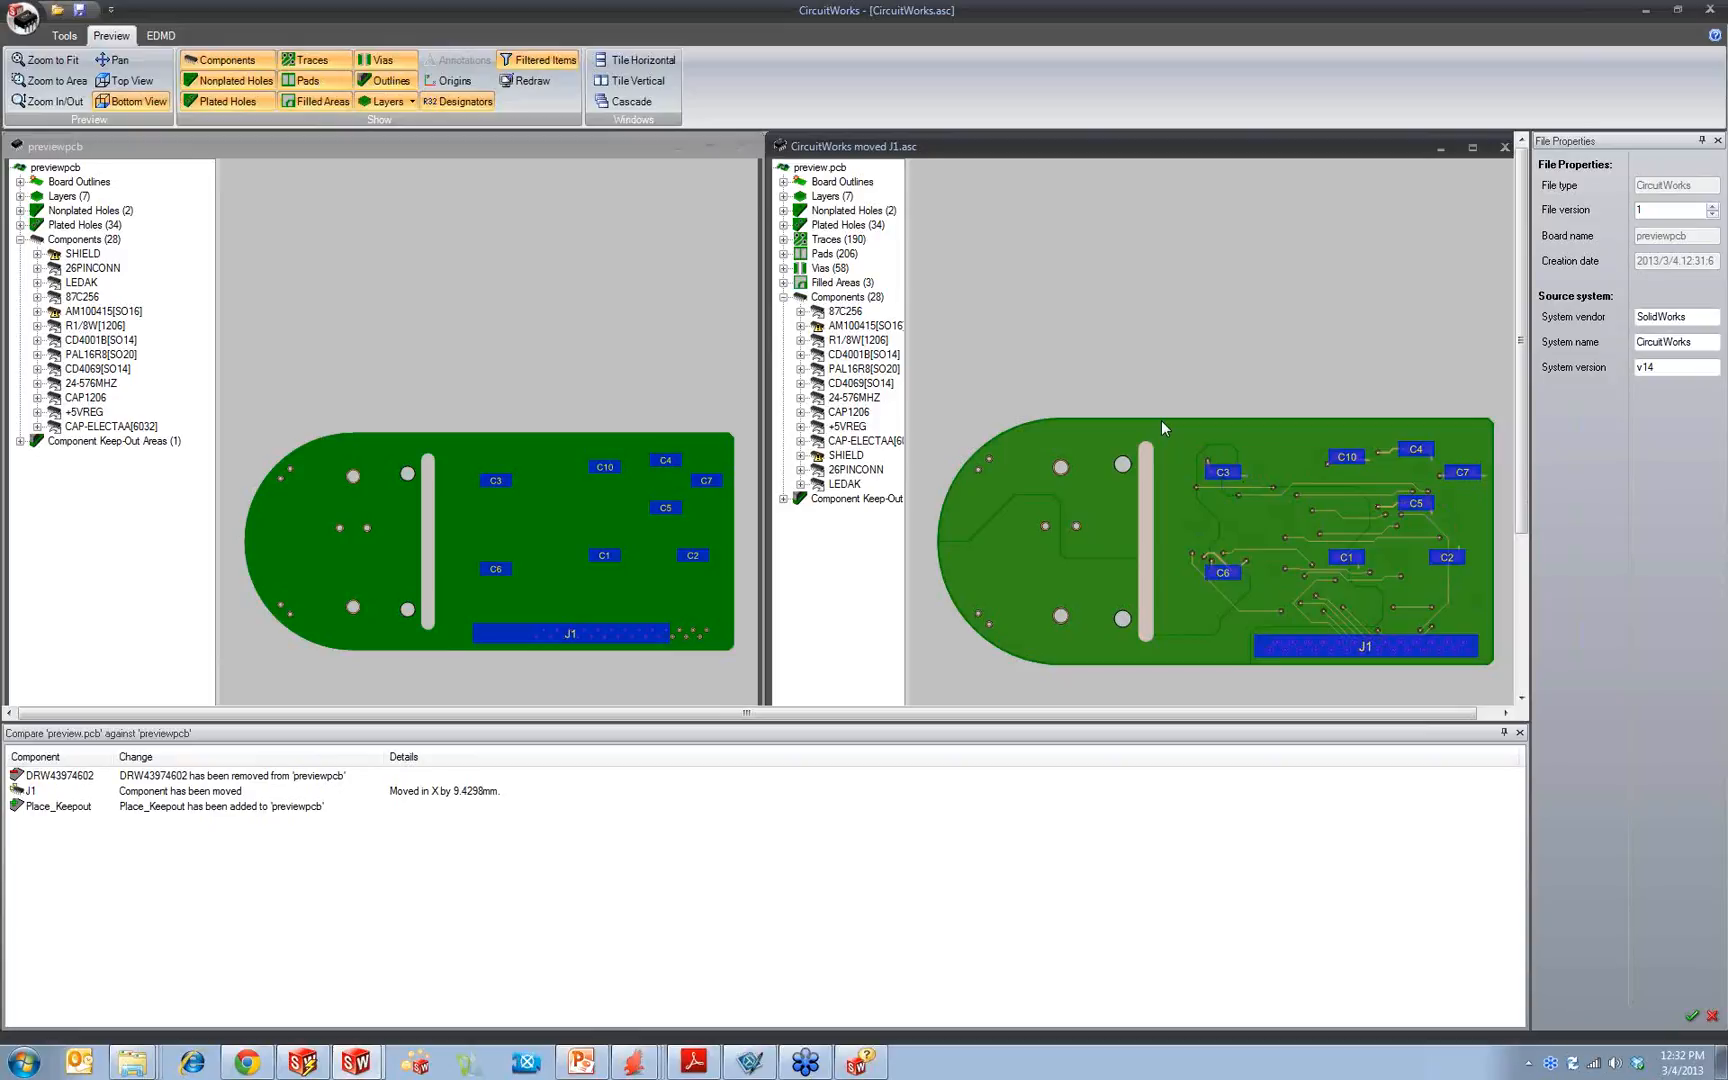
click(1711, 10)
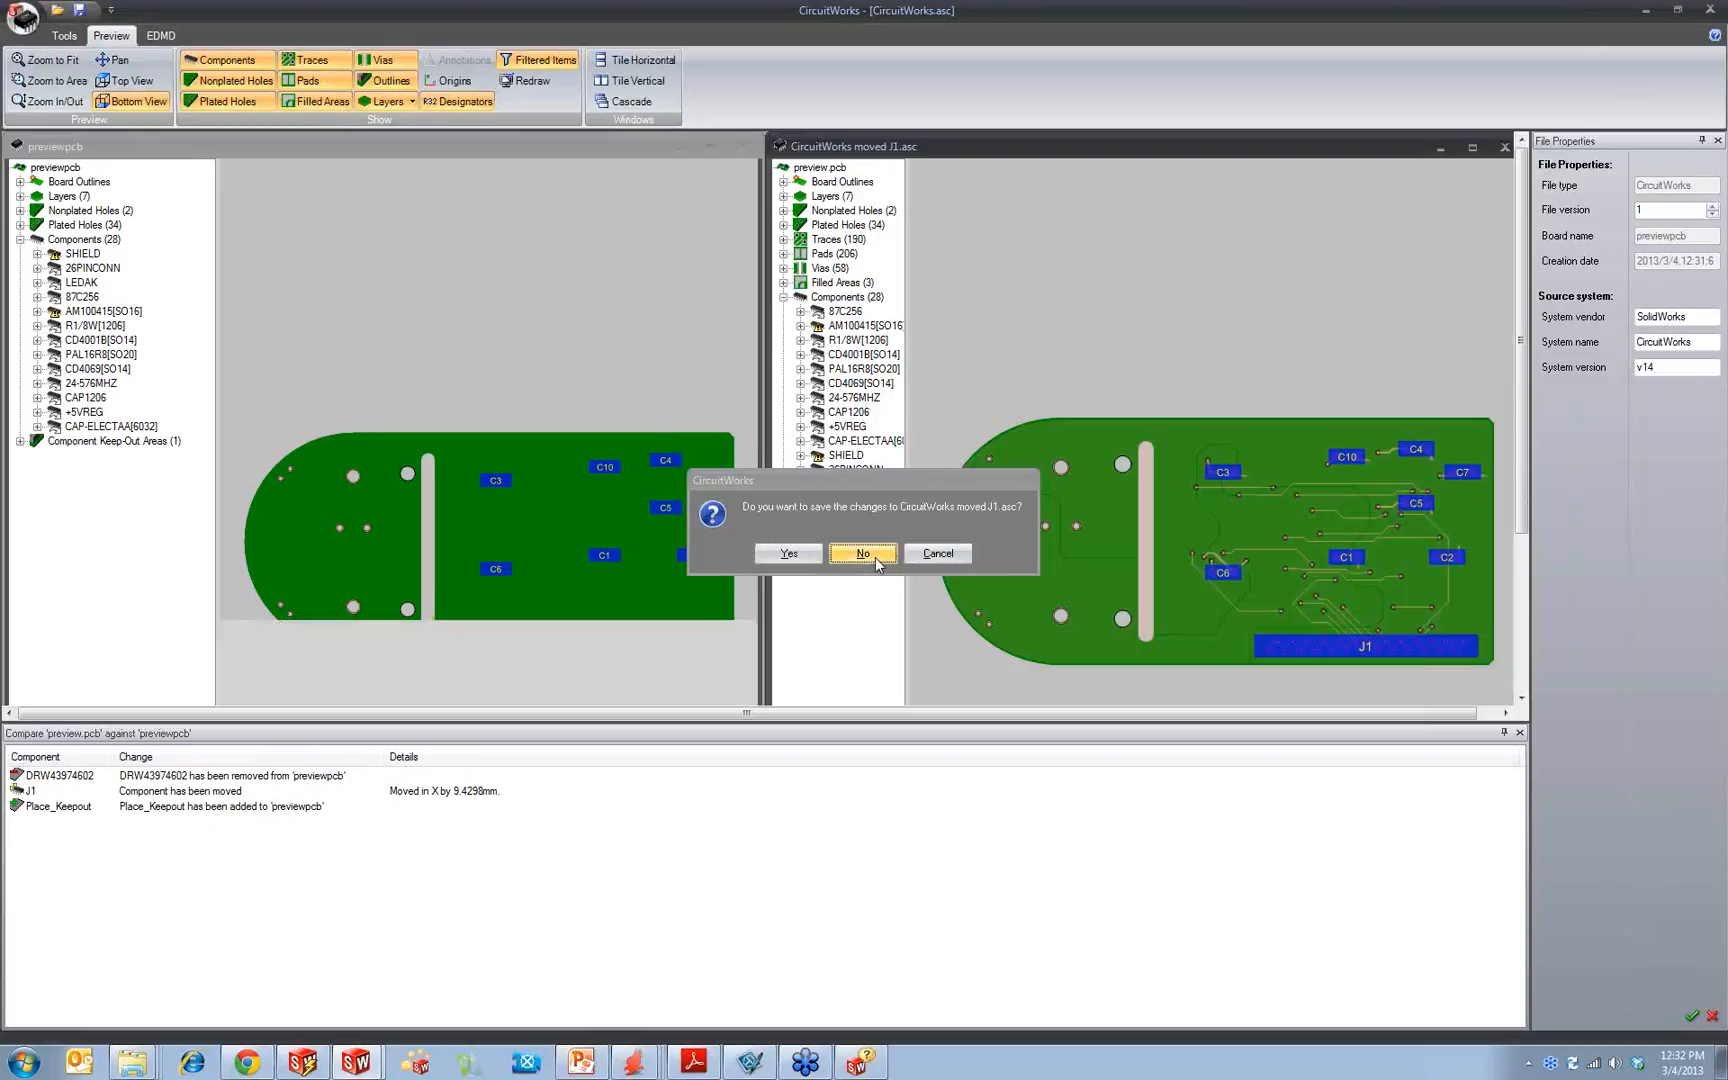
click(875, 558)
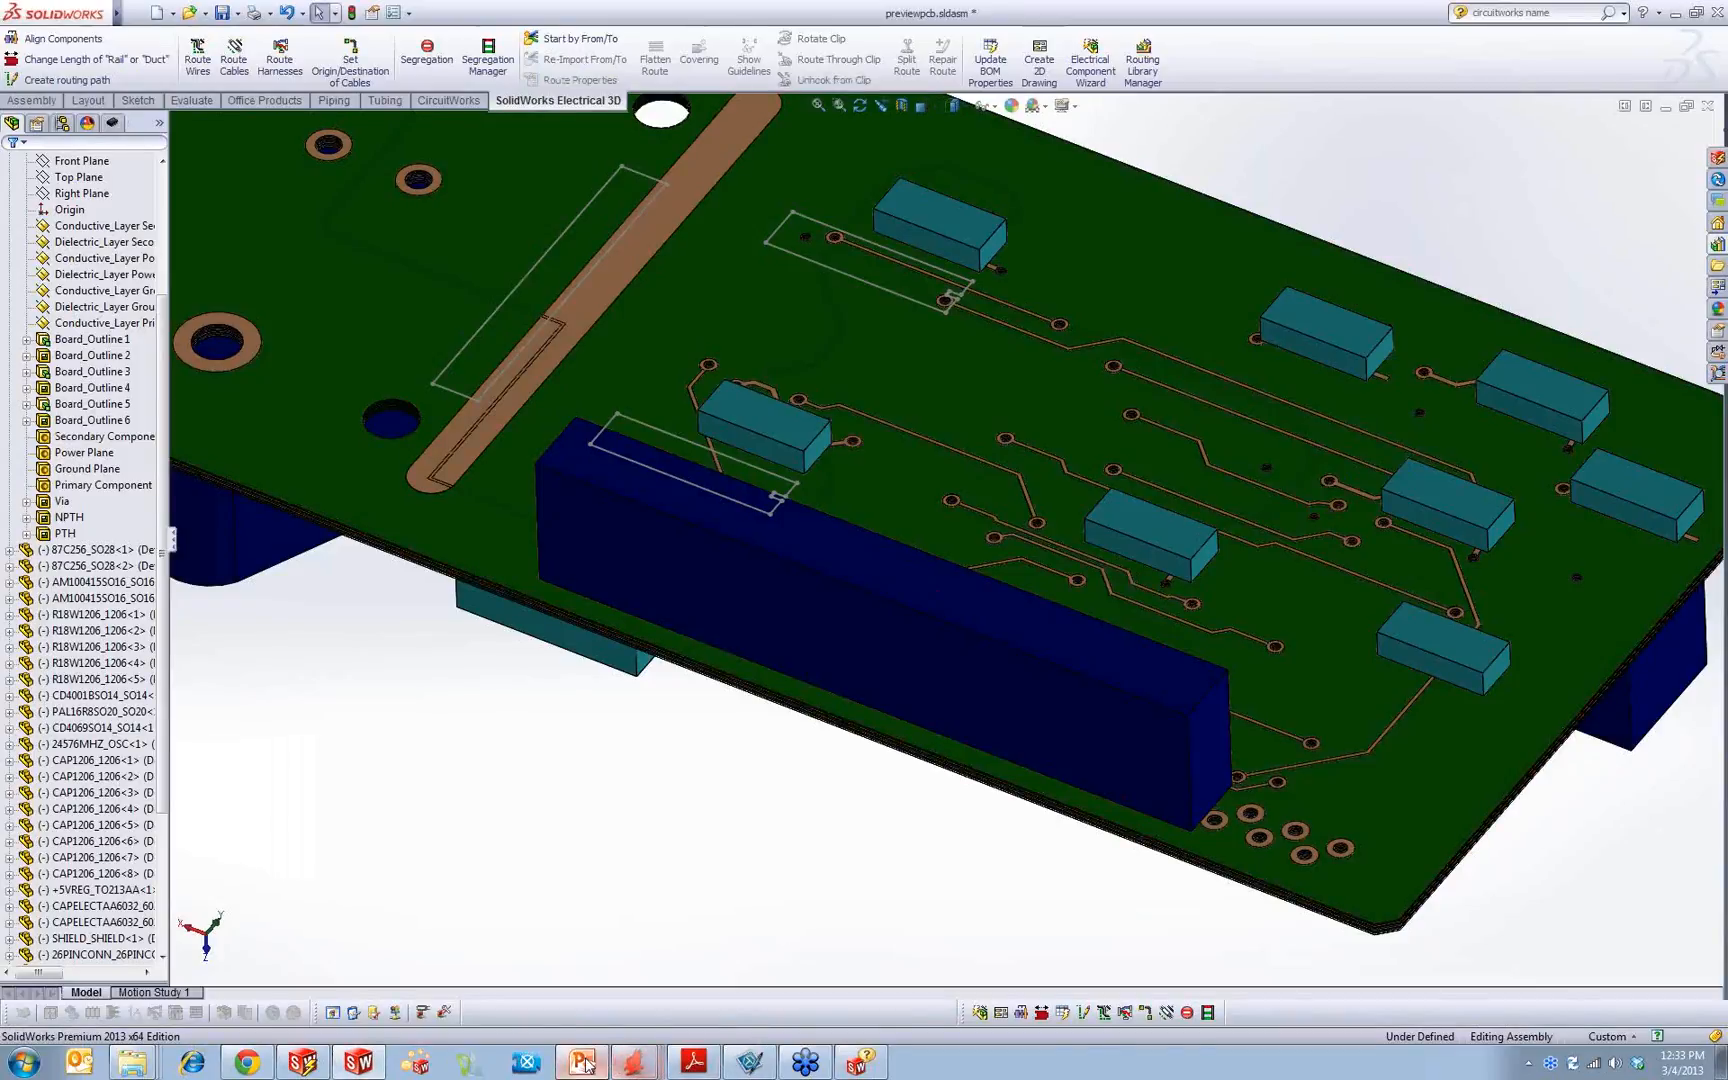
Step: Switch to PowerPoint, present slide #5 on creating boards and components in SolidWorks, and end the slide show
click(585, 1063)
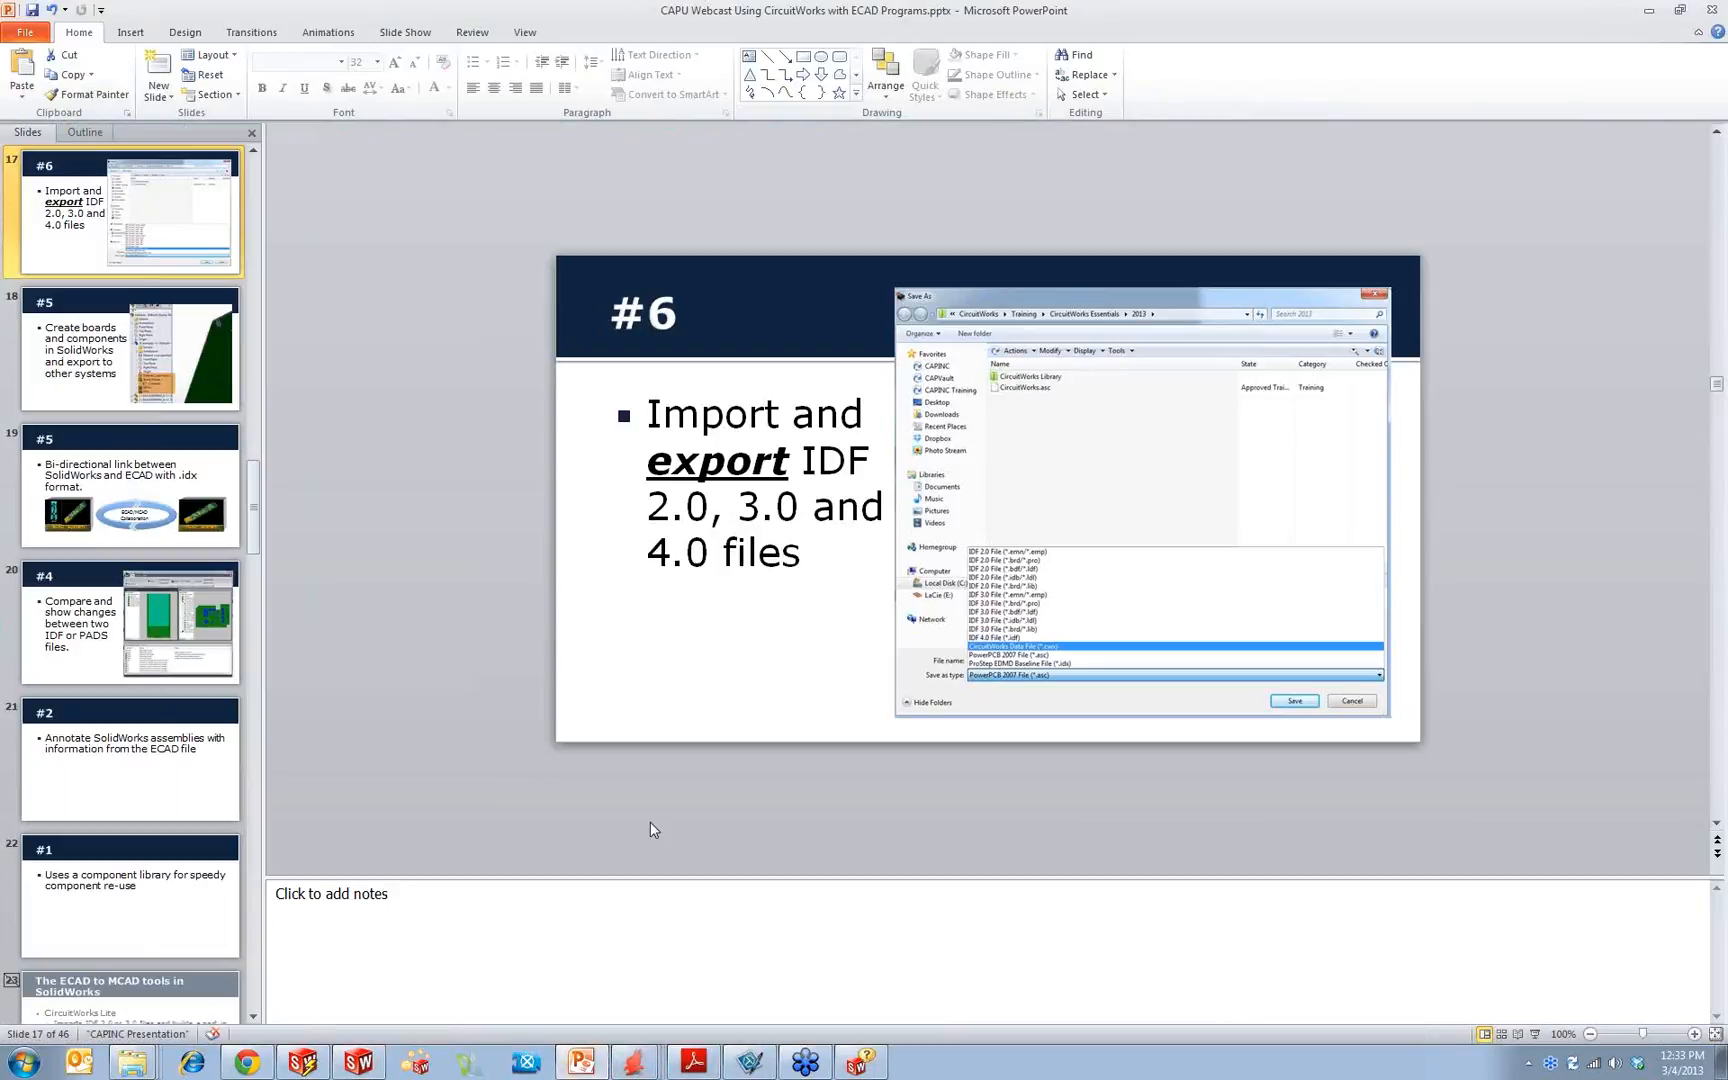
click(1537, 1036)
key(Right)
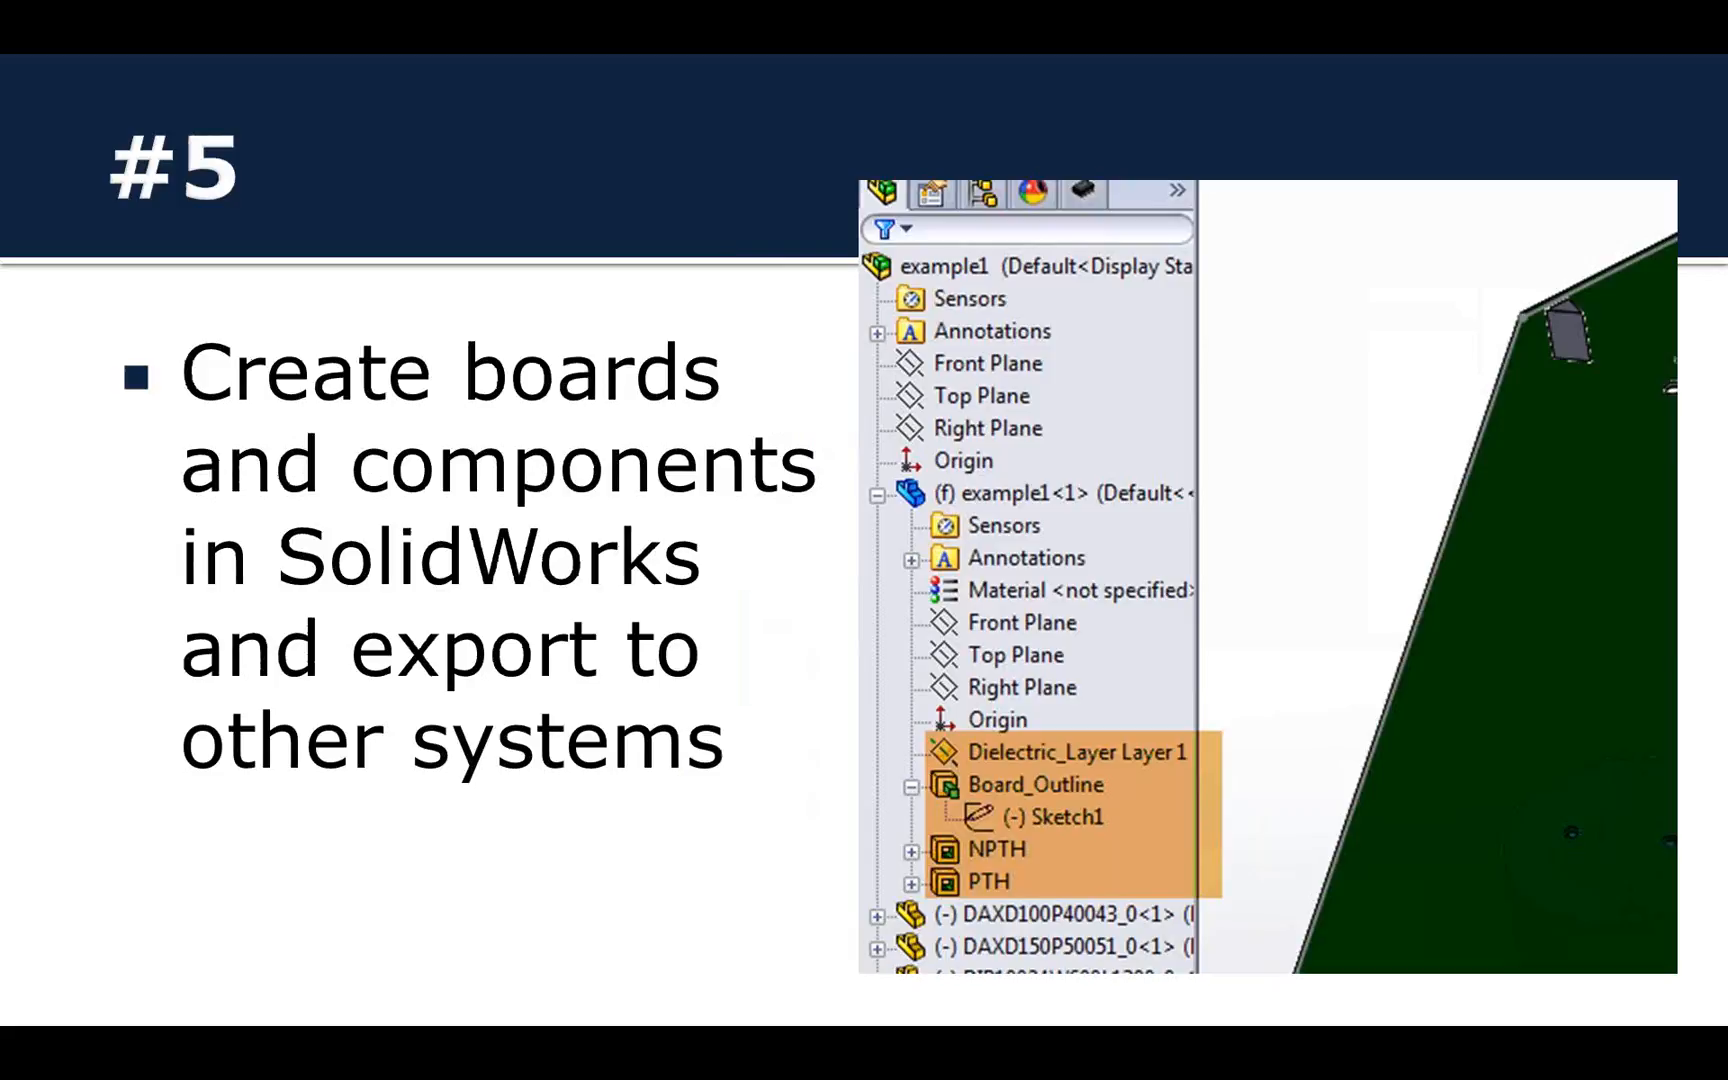
key(Escape)
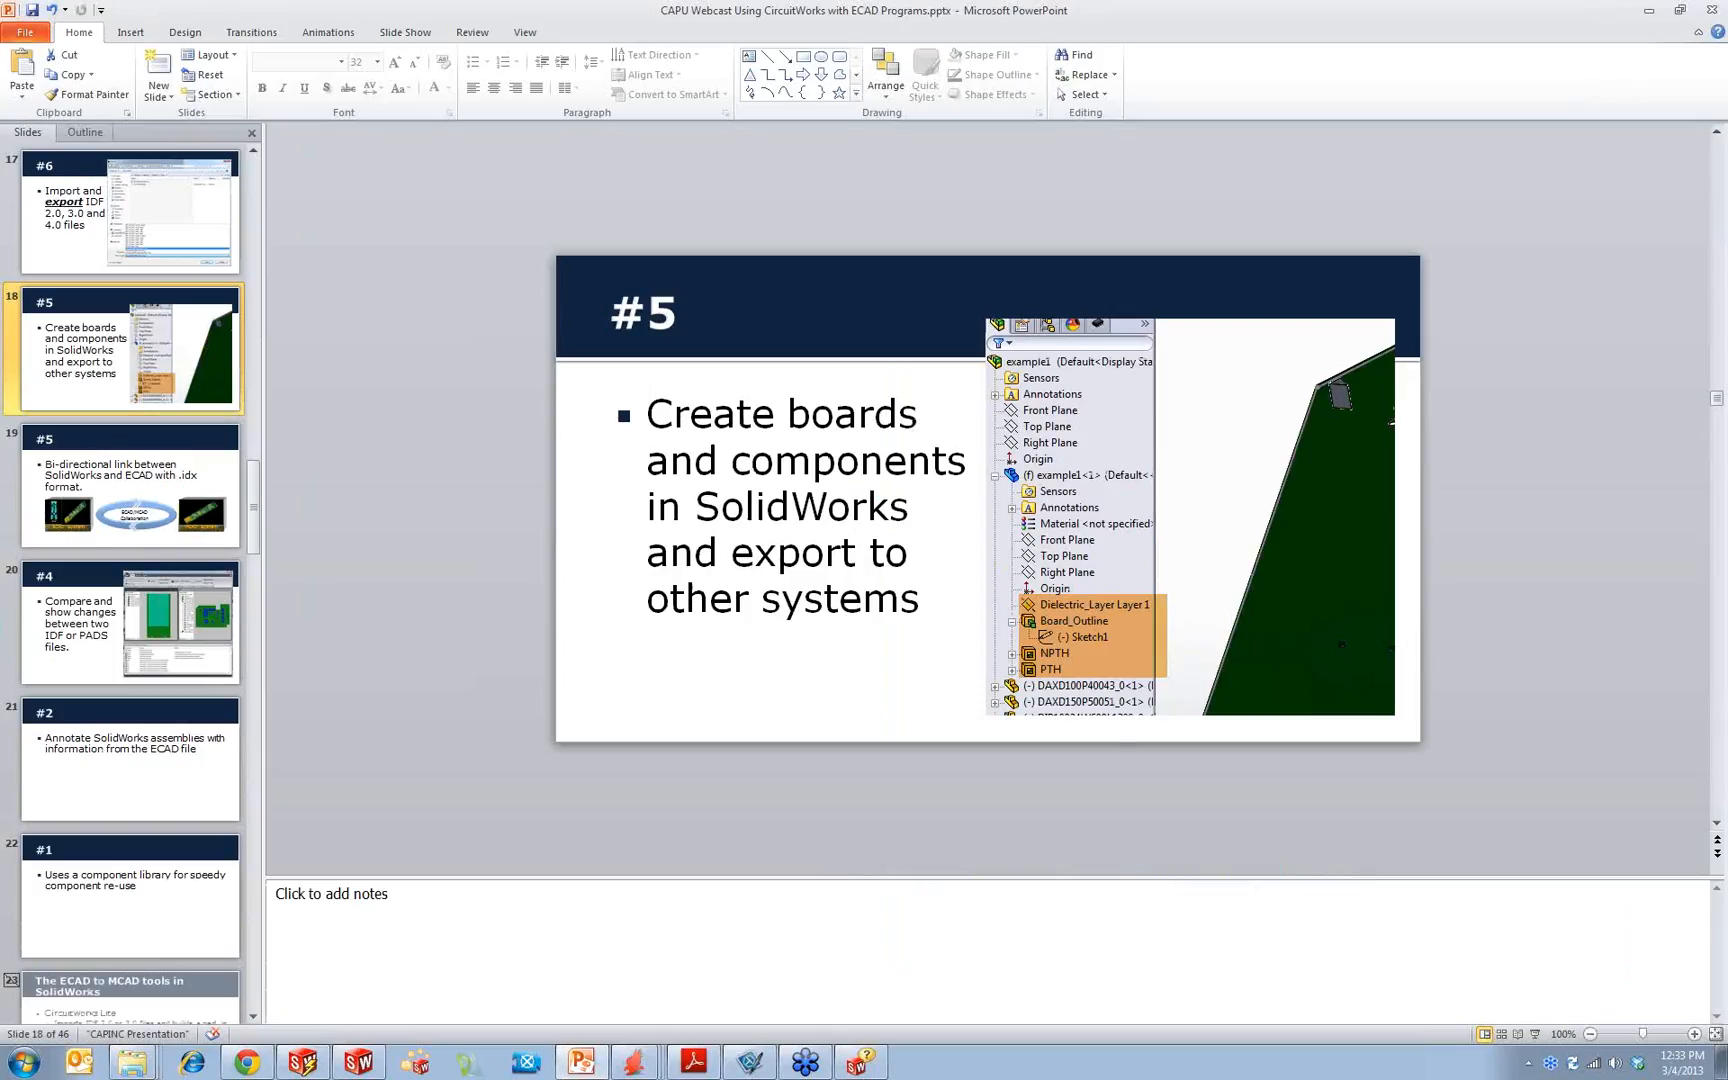
Step: Switch to SolidWorks, create a new part, and start a sketch on the Top Plane
click(360, 1062)
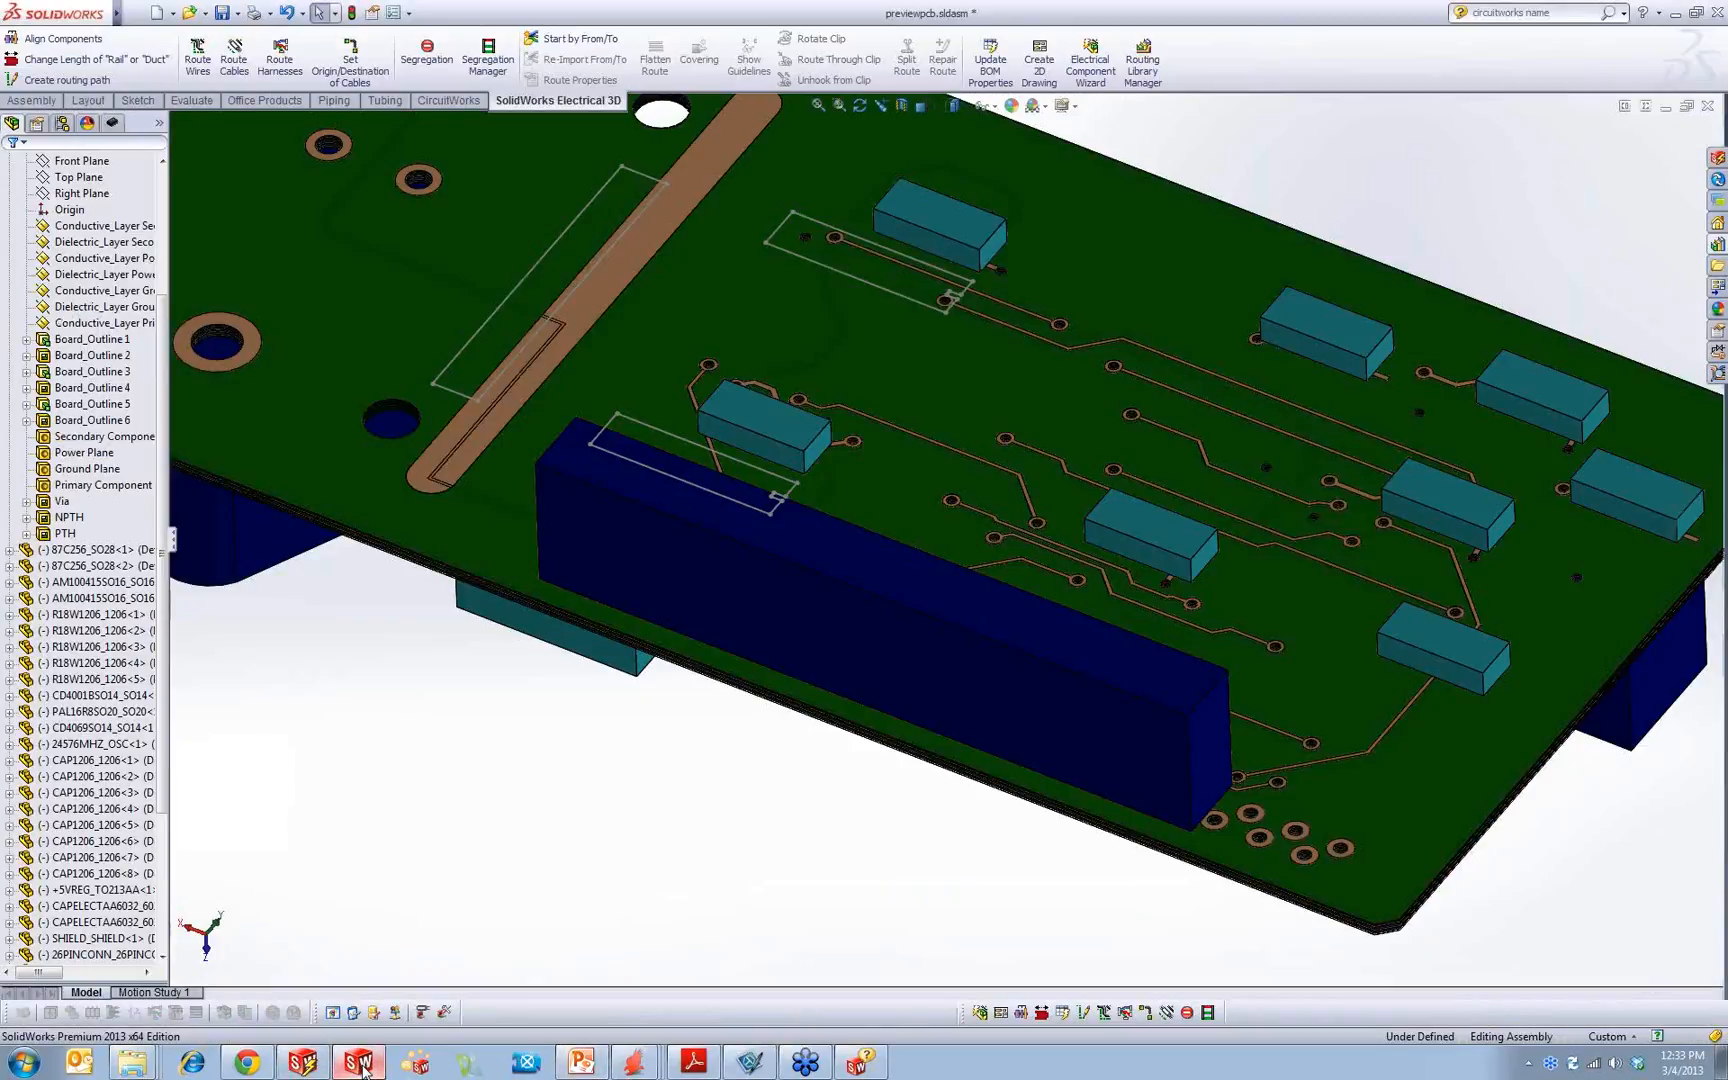
click(155, 11)
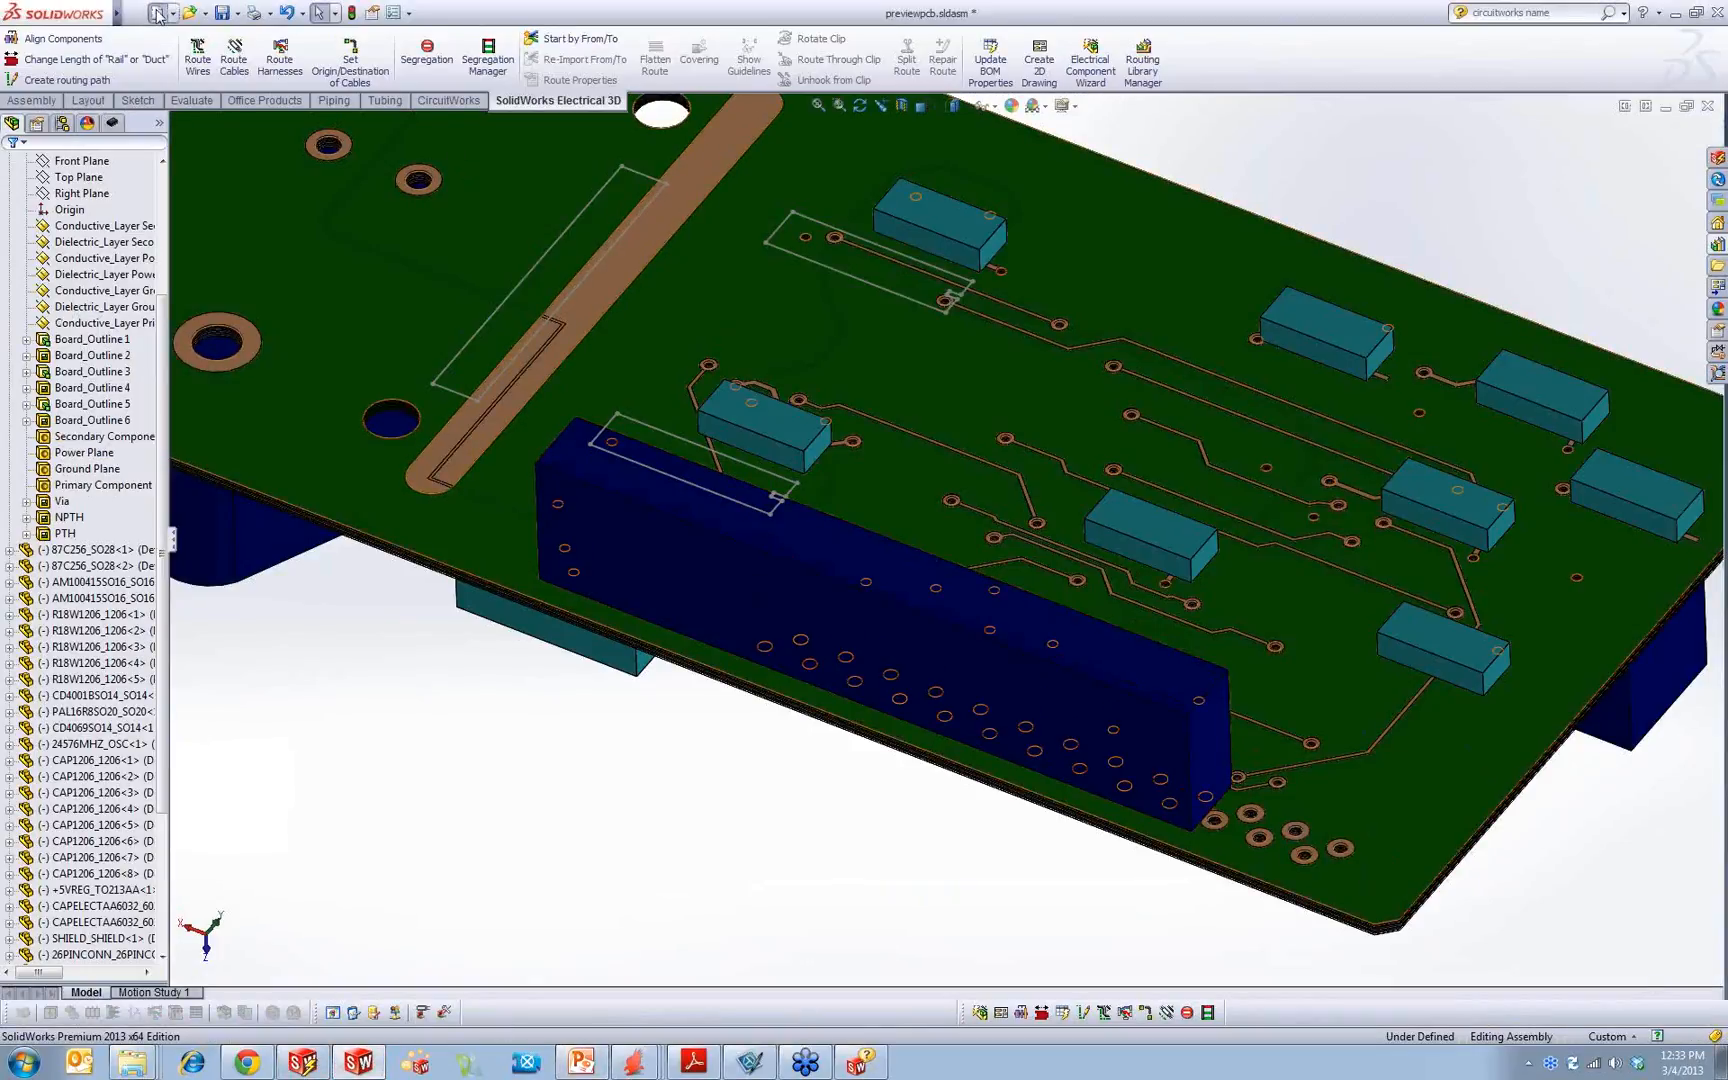
double_click(350, 320)
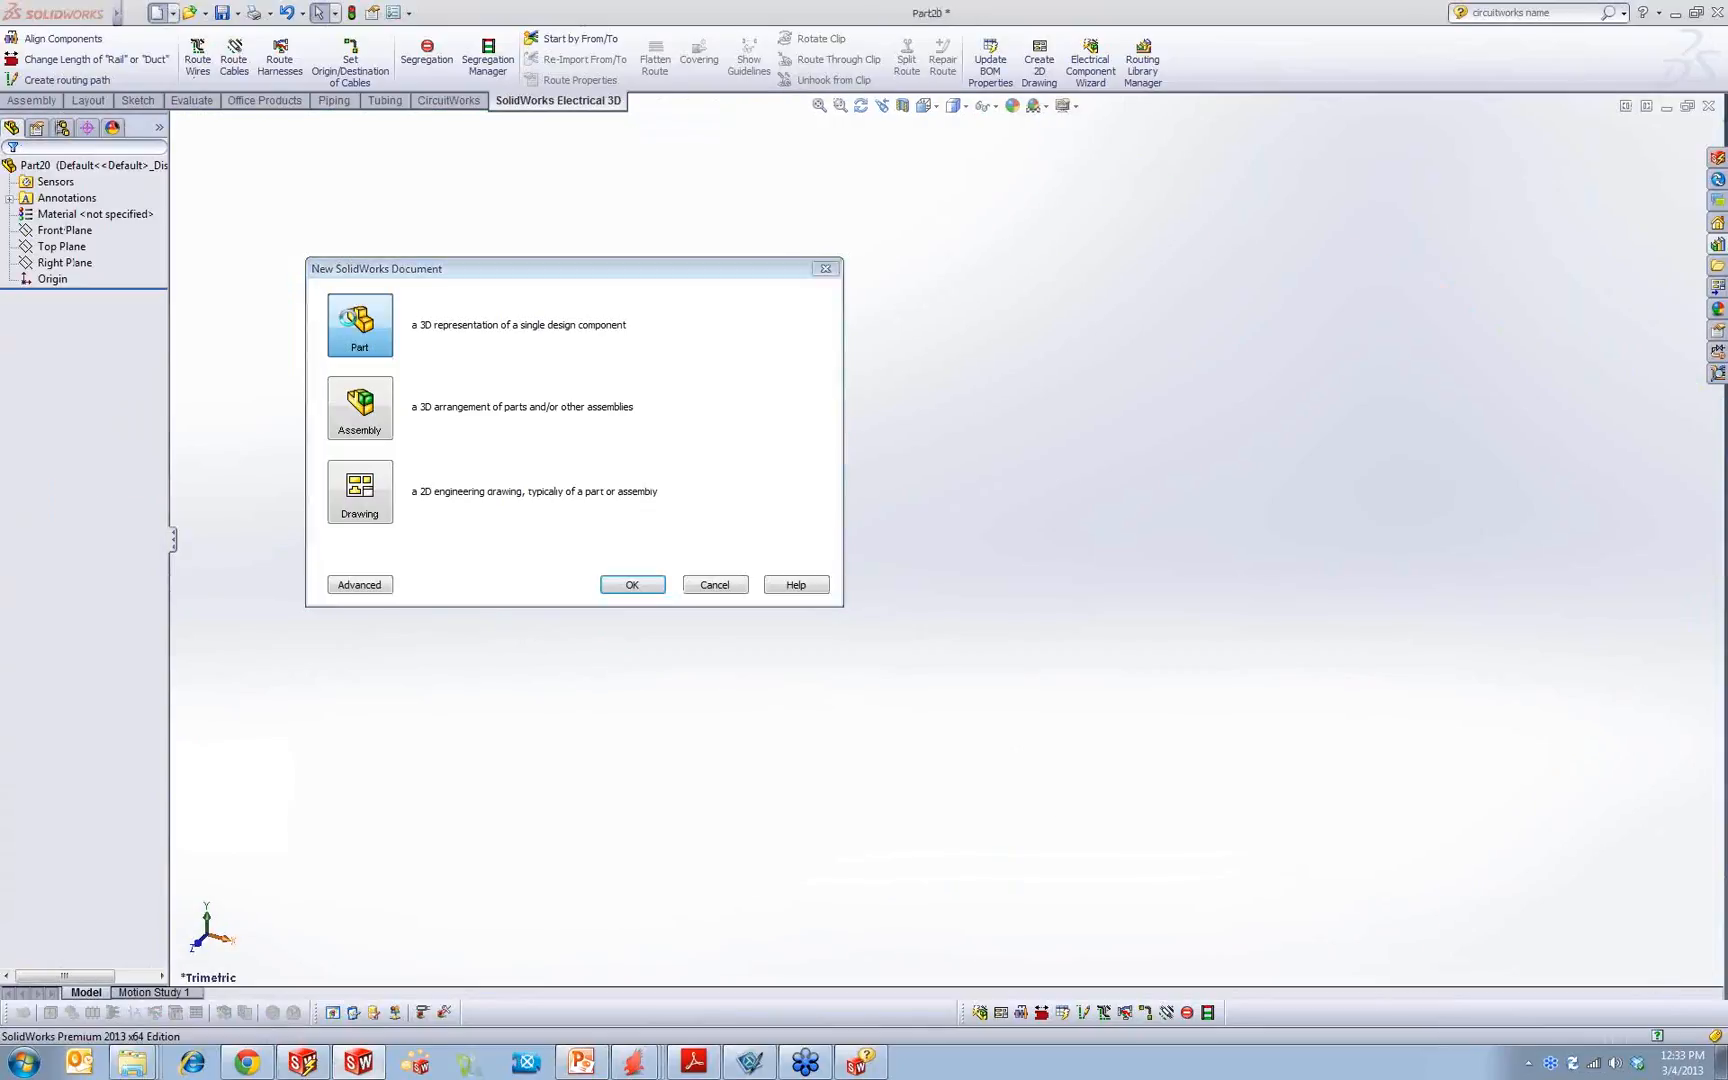
click(62, 246)
click(92, 224)
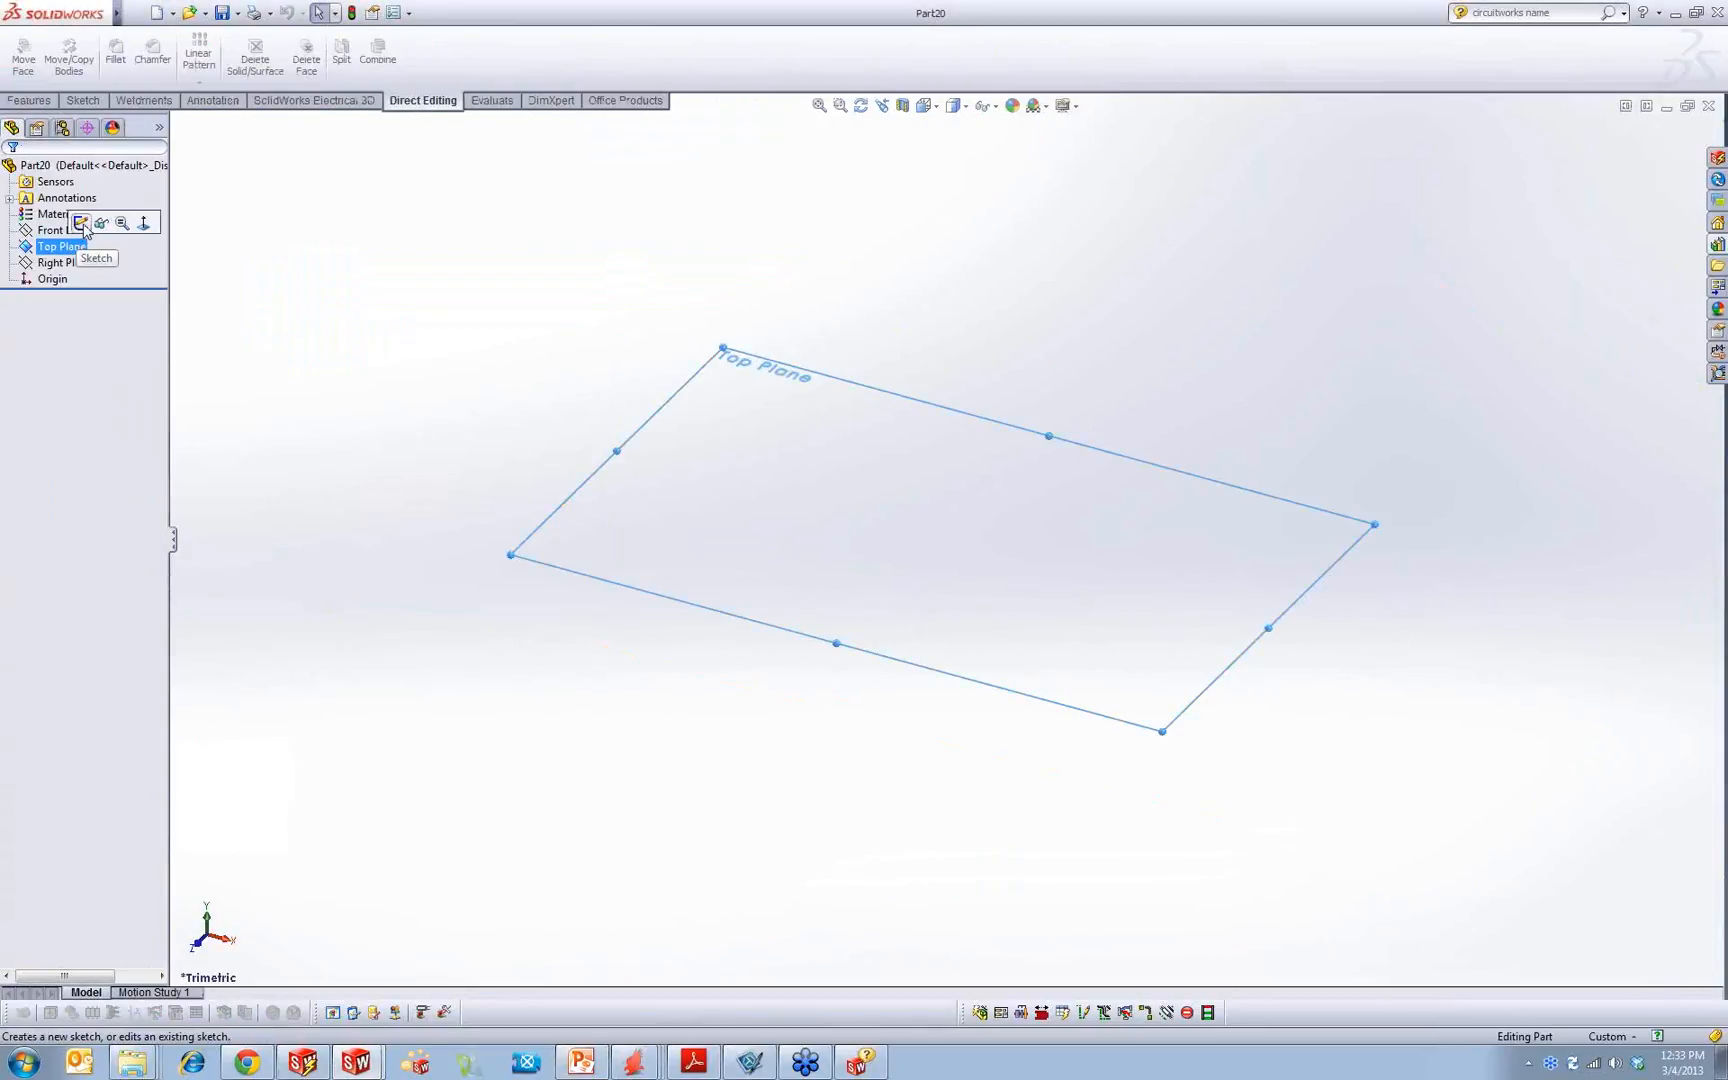
Step: Sketch a tall ellipse centred on the origin and a rectangle about 103 by 44 mm across its upper half
click(175, 58)
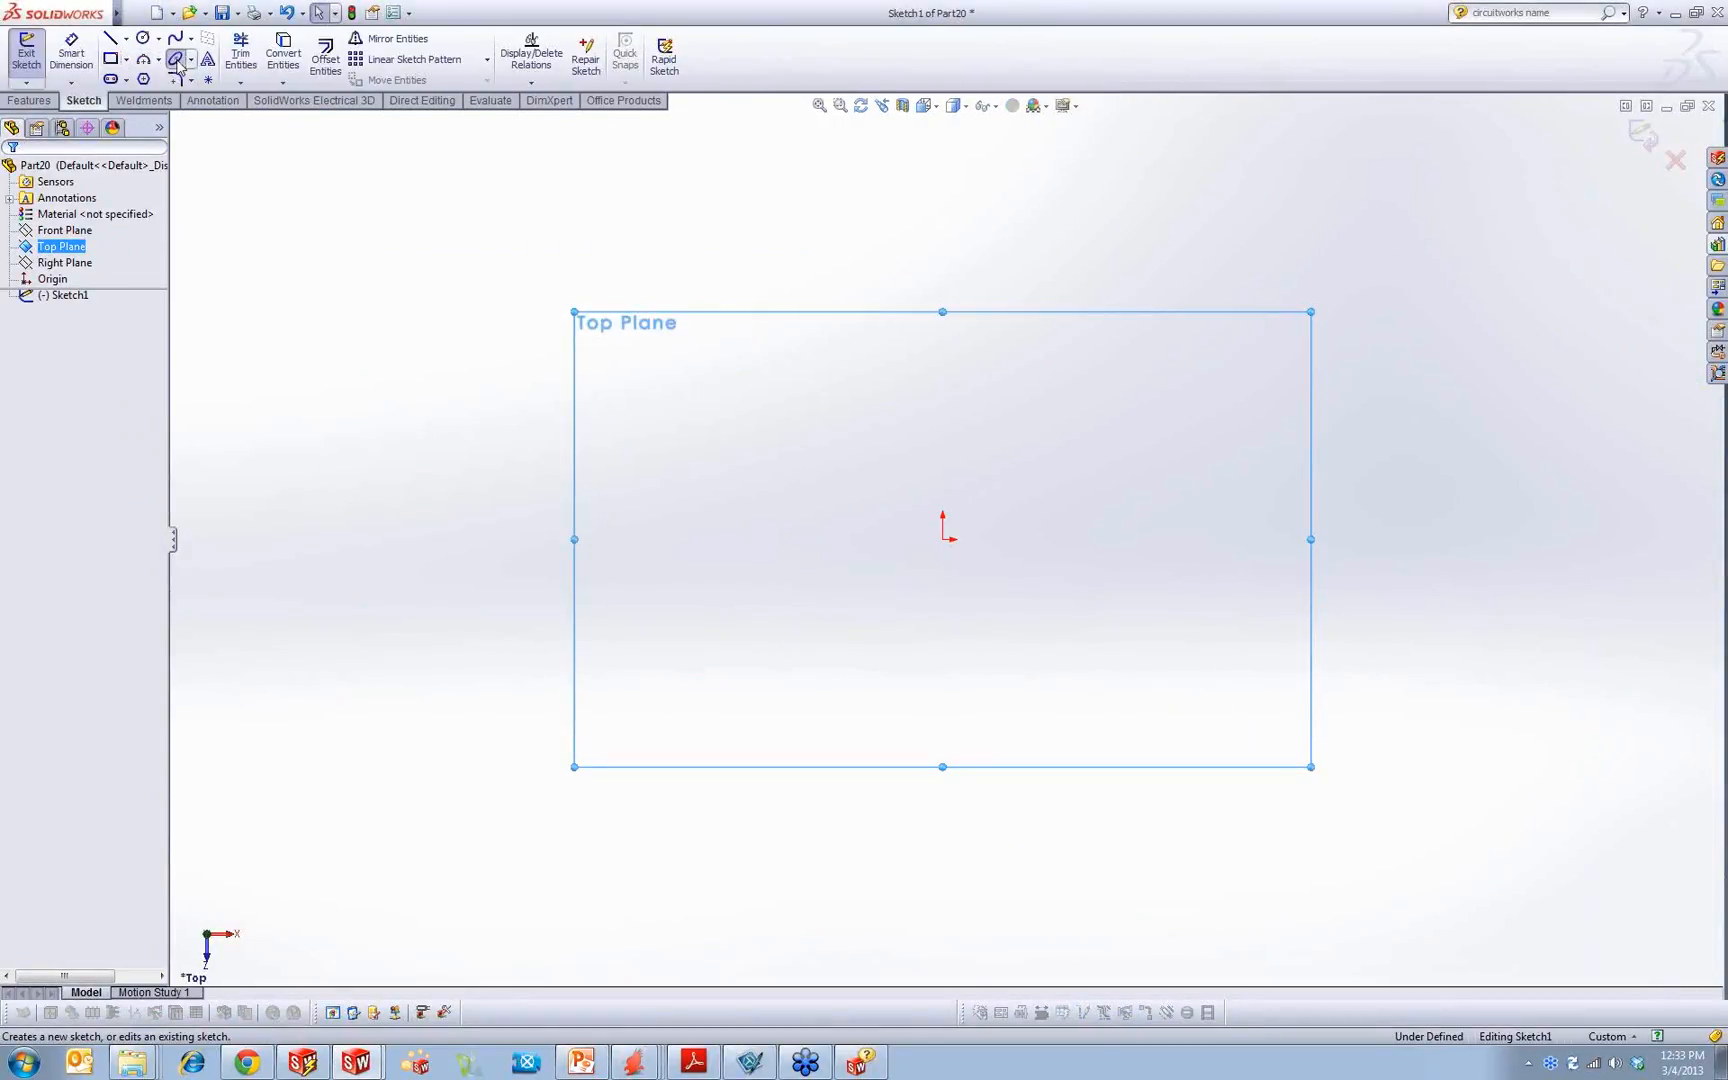
click(943, 540)
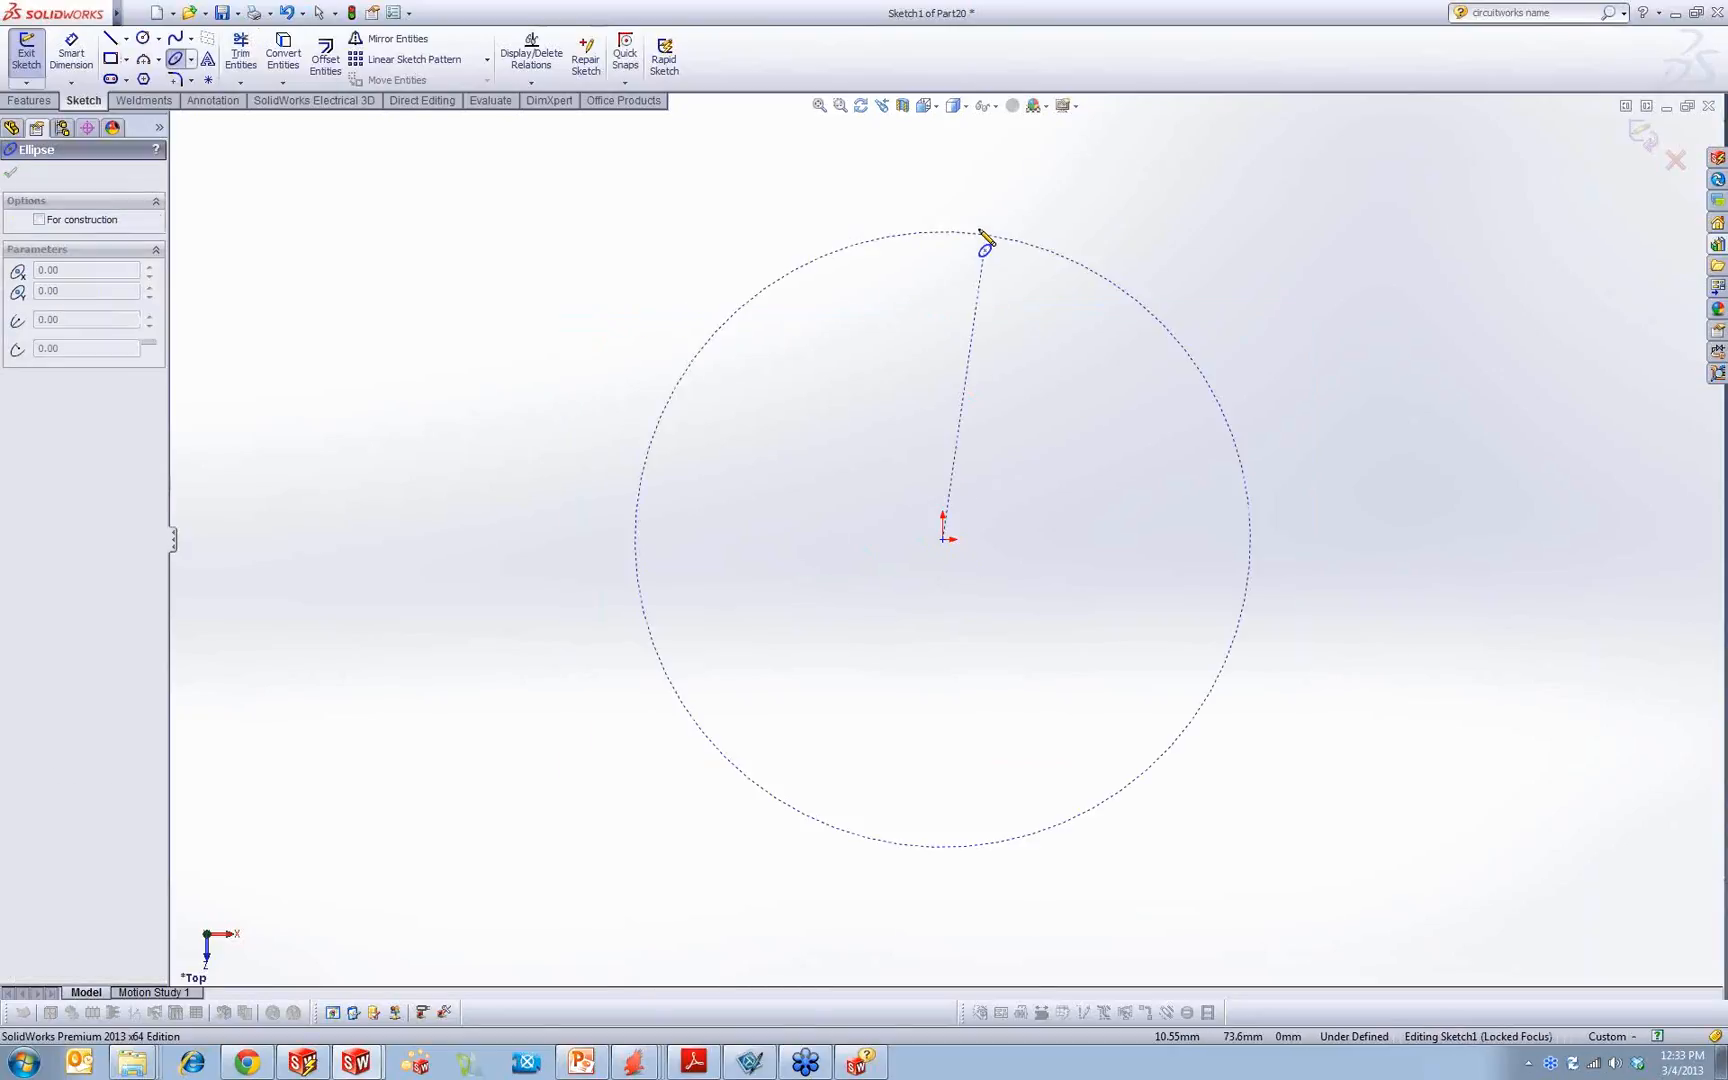
click(955, 235)
click(1103, 360)
click(110, 58)
click(733, 336)
click(1158, 517)
click(175, 38)
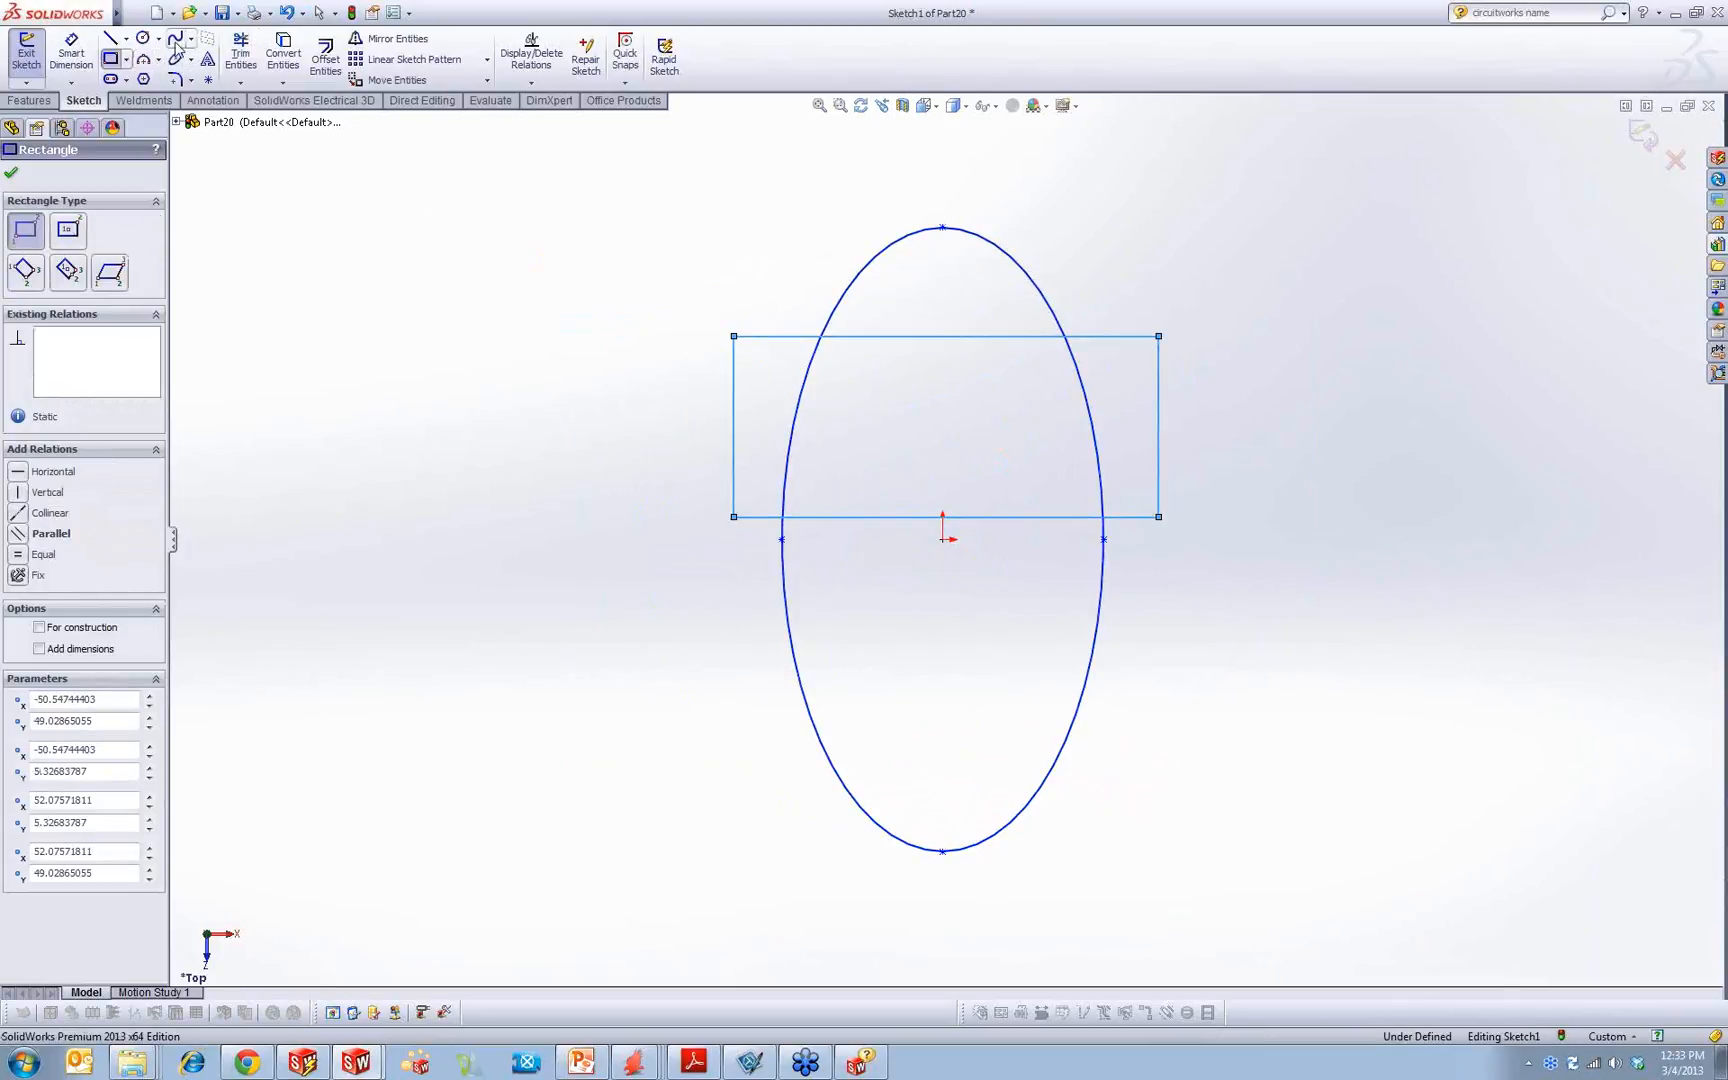
click(797, 671)
click(734, 770)
double_click(843, 926)
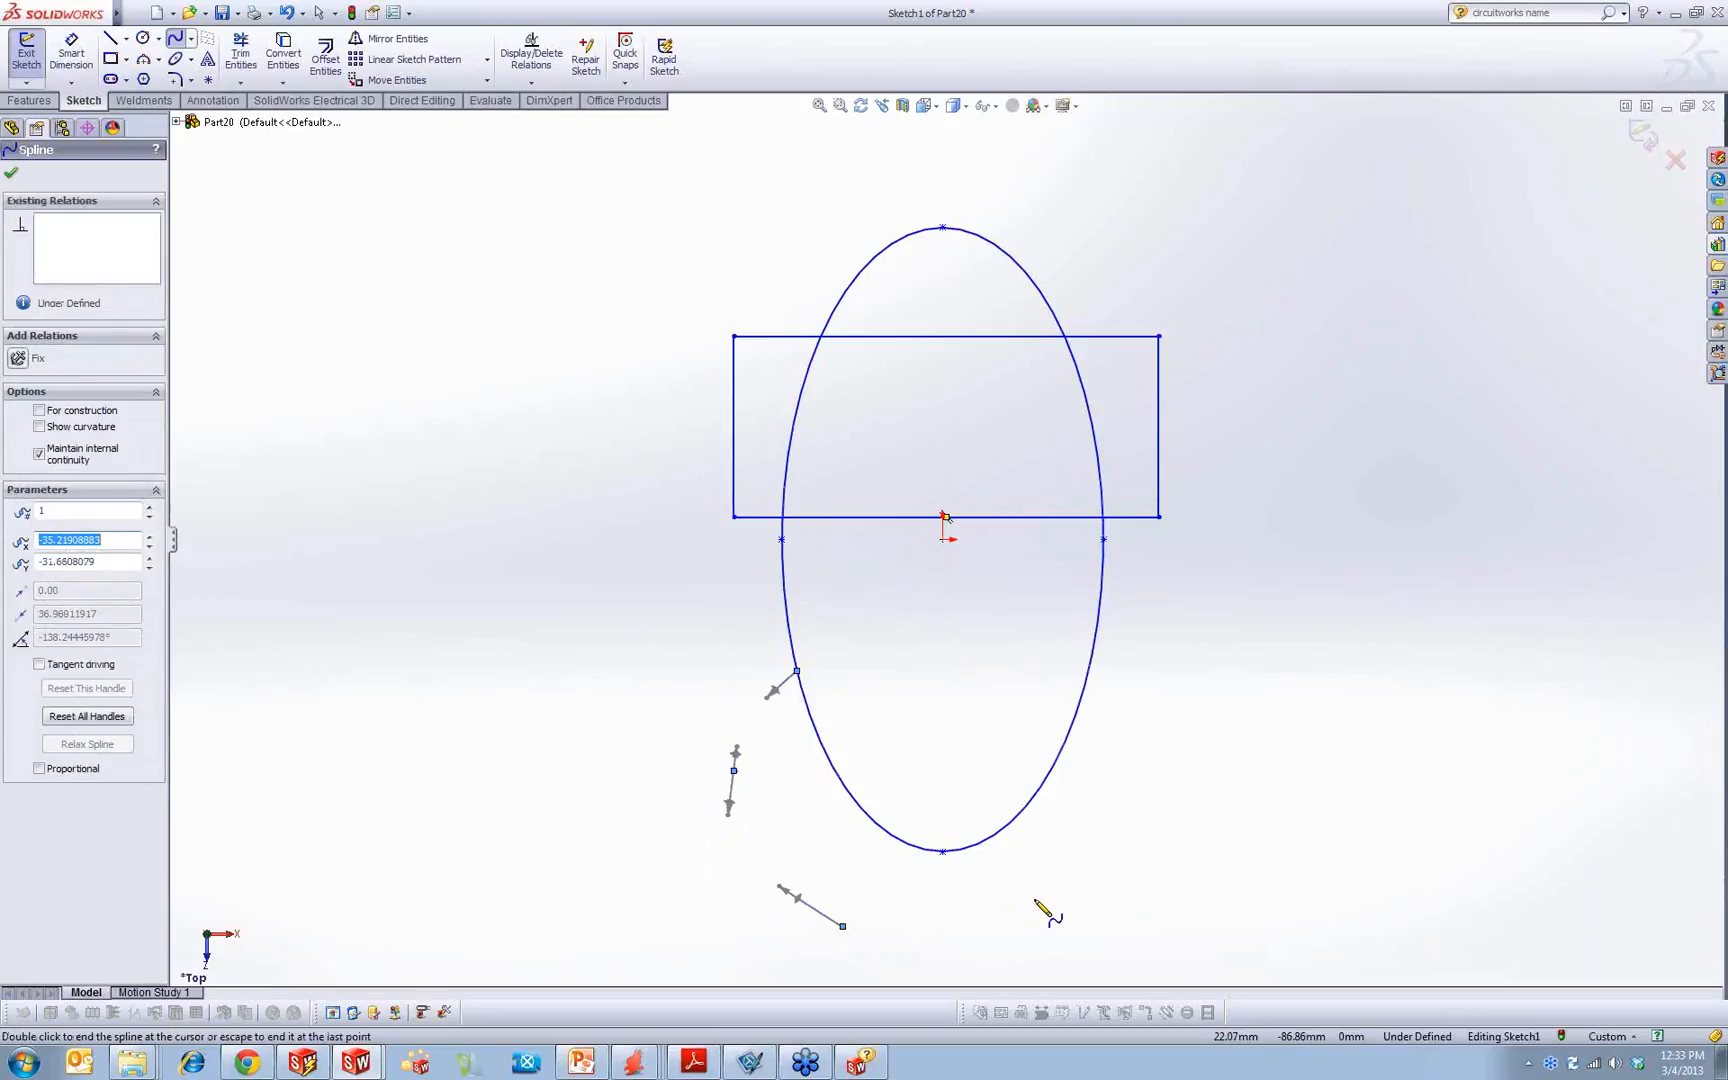
click(1042, 895)
double_click(1062, 750)
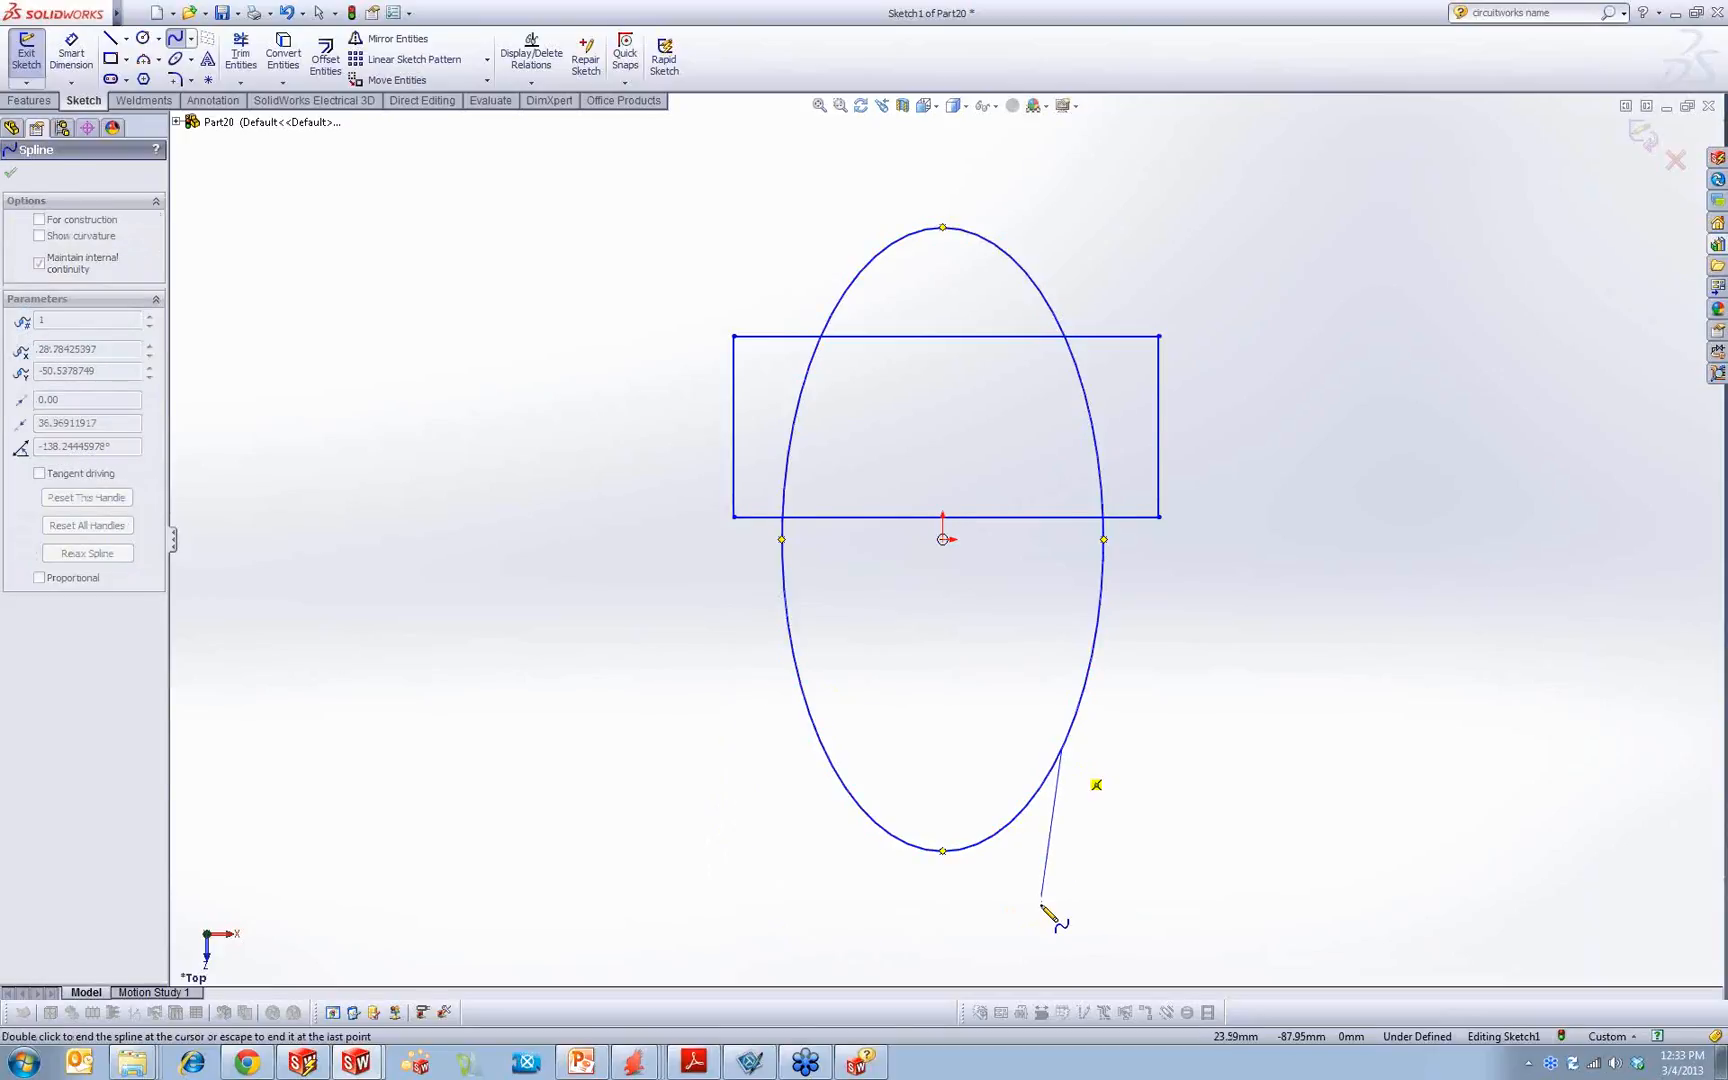
click(1042, 897)
click(699, 904)
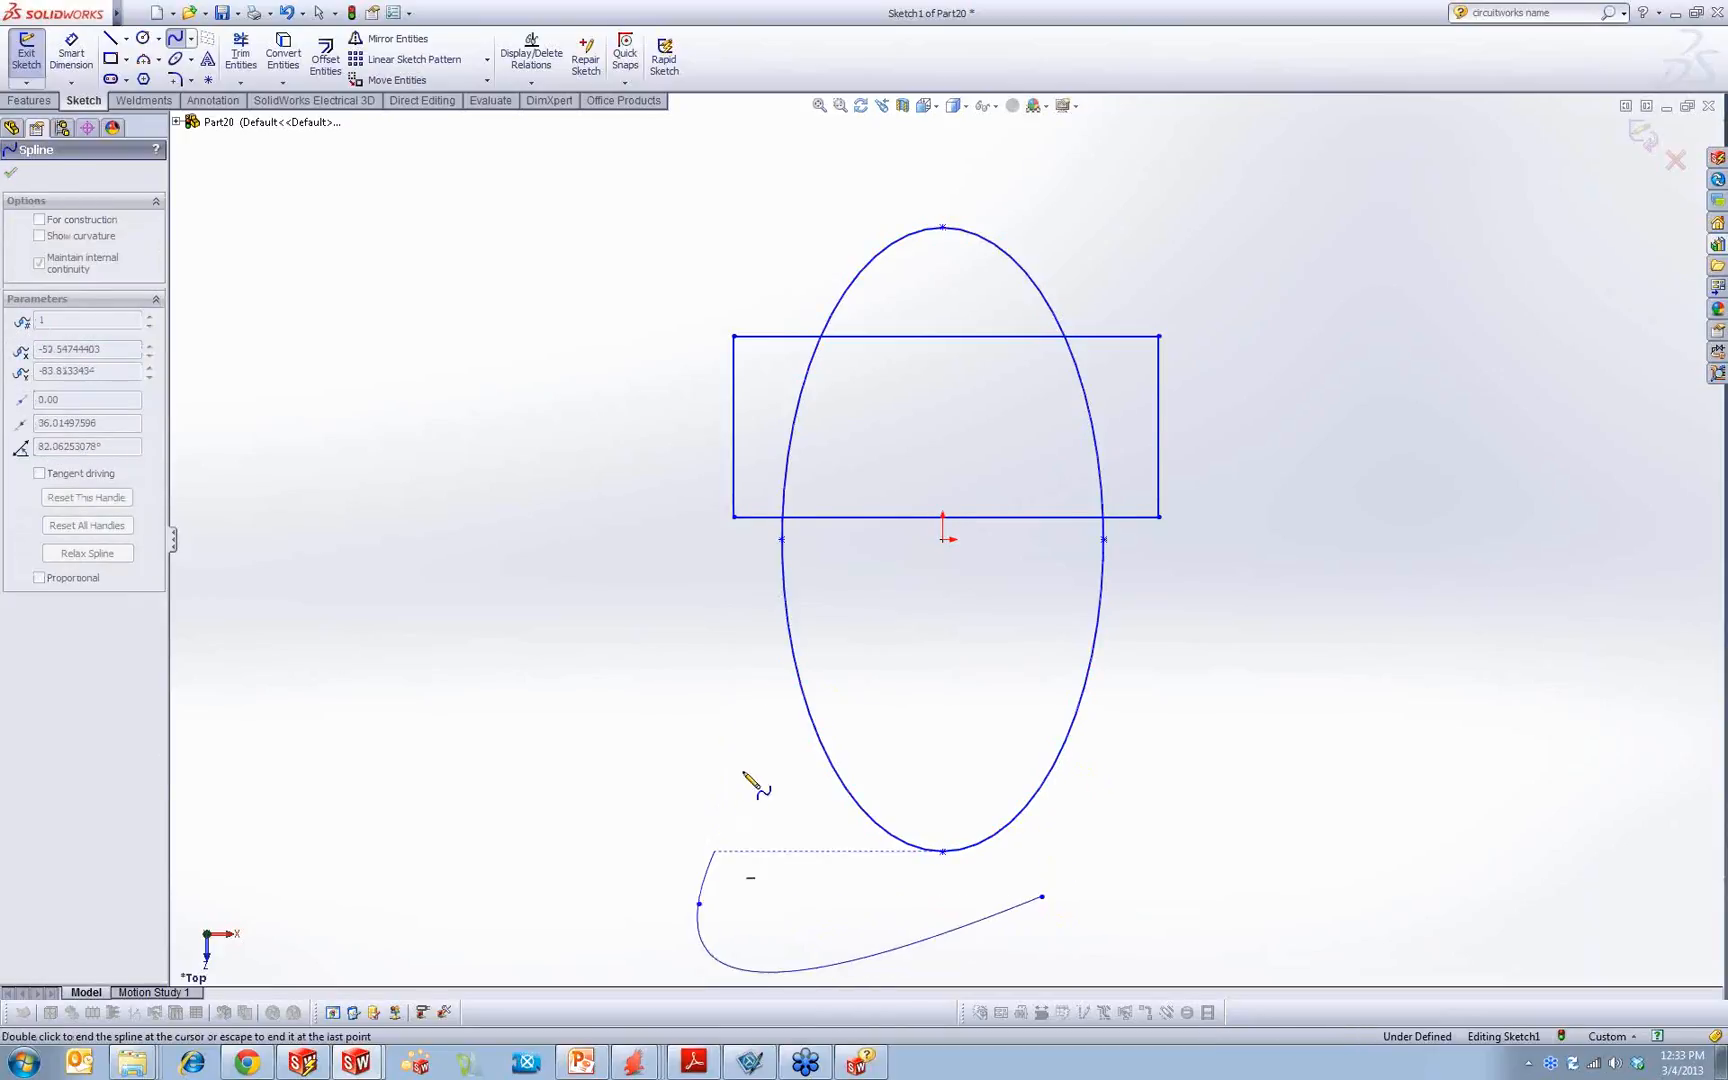
right_click(808, 708)
click(851, 640)
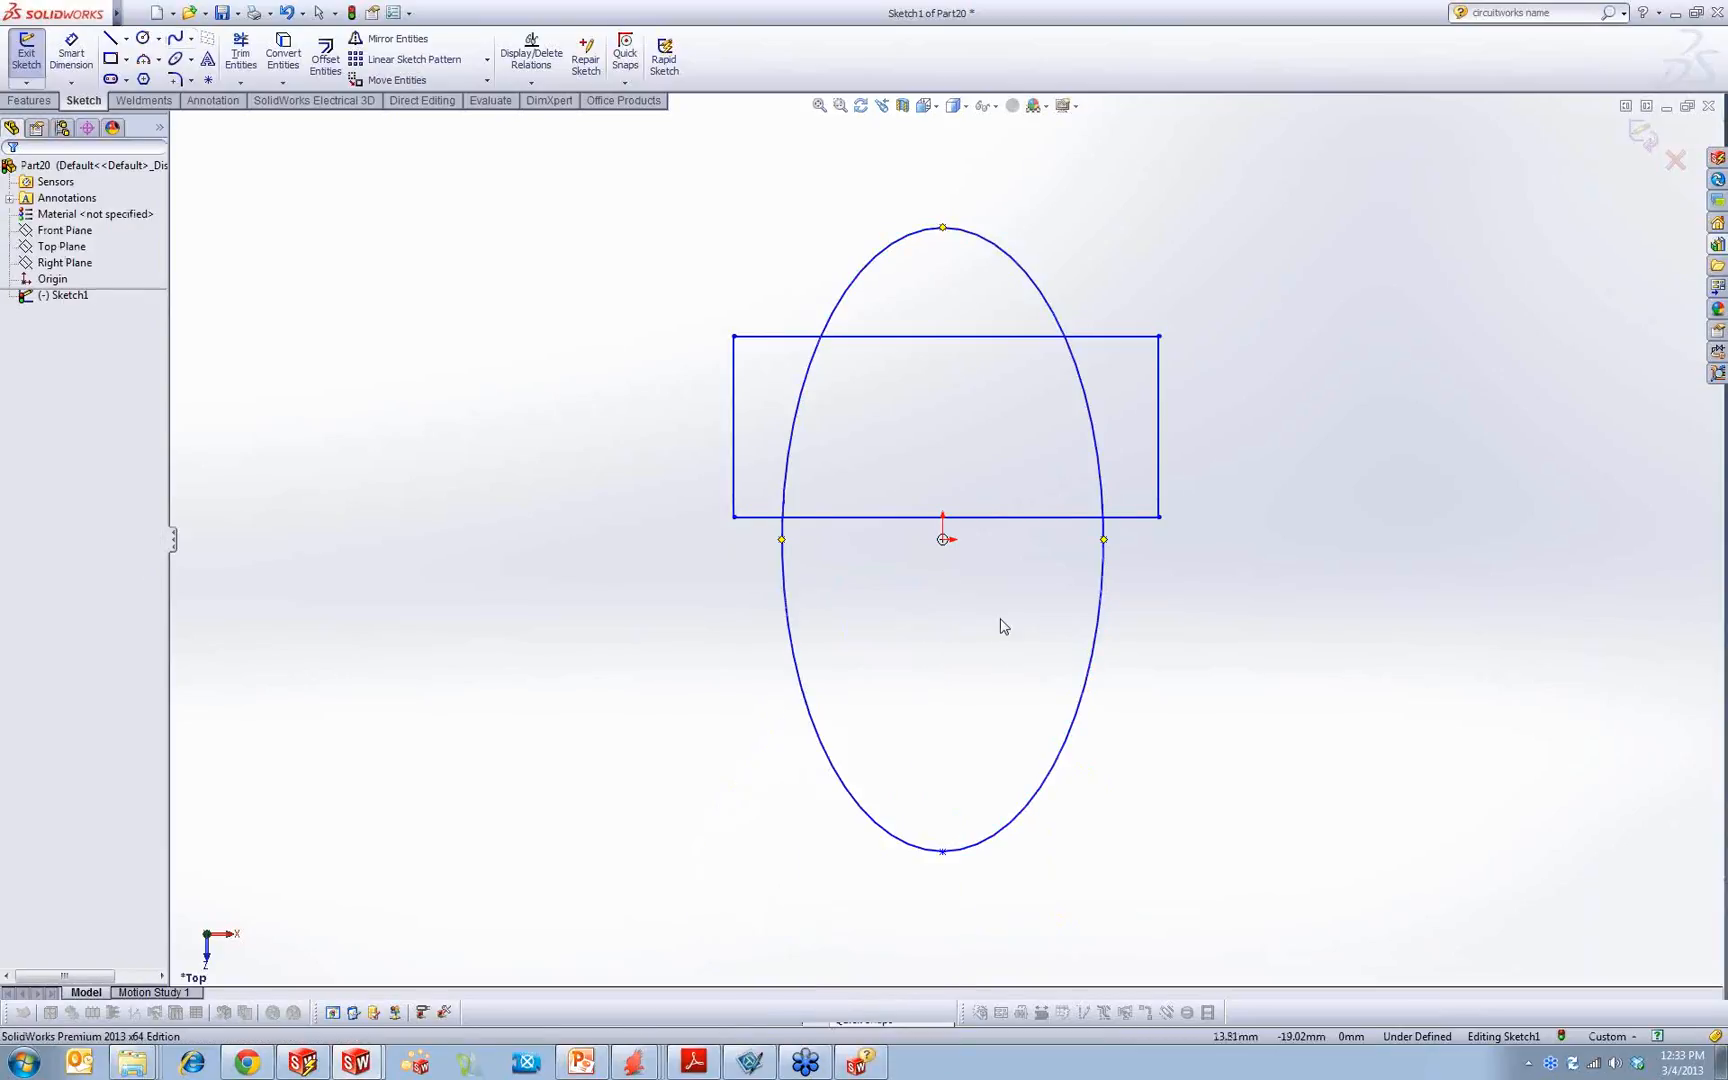
click(733, 815)
scroll(956, 766, up, 1)
scroll(956, 771, down, 2)
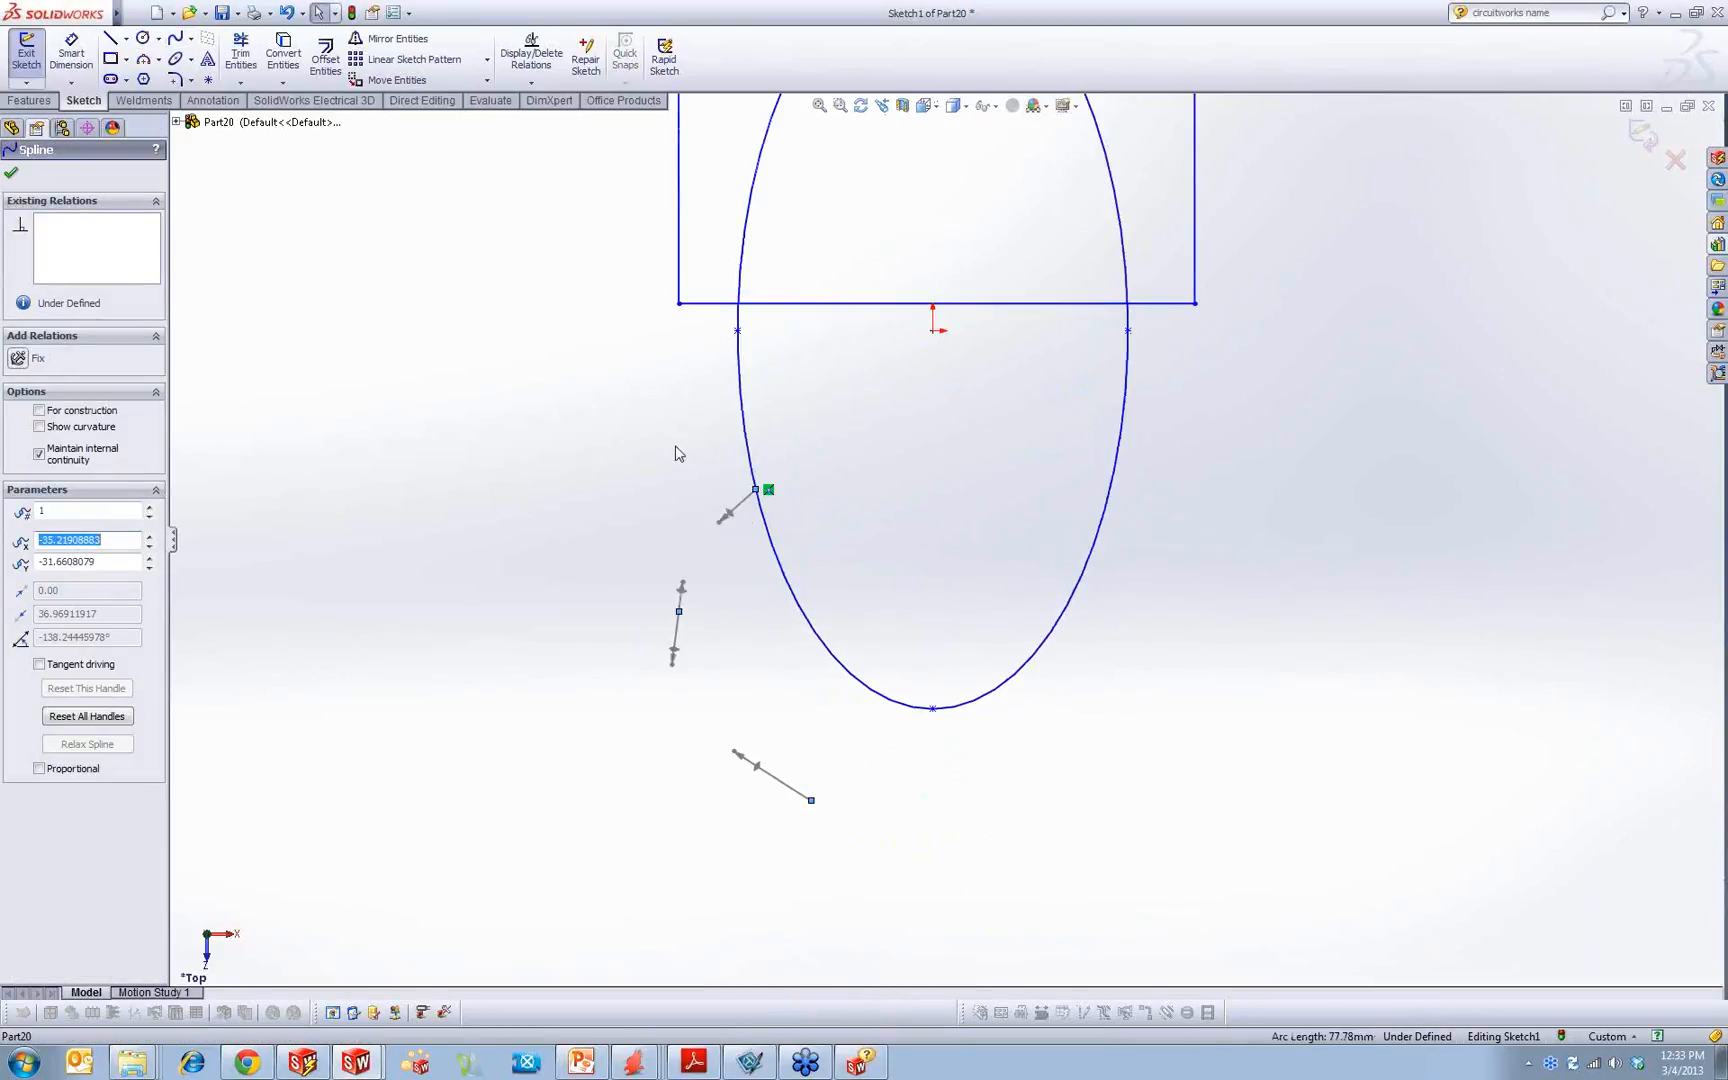
drag(724, 457, 525, 874)
mouse_move(394, 403)
mouse_down()
mouse_move(697, 536)
mouse_move(1425, 1020)
mouse_up()
key(Delete)
Step: Sketch a six-sided polygon with an inscribed circle of about 70 mm, centred on the ellipse's lowest point
scroll(1007, 434, up, 3)
scroll(1007, 439, up, 1)
click(143, 79)
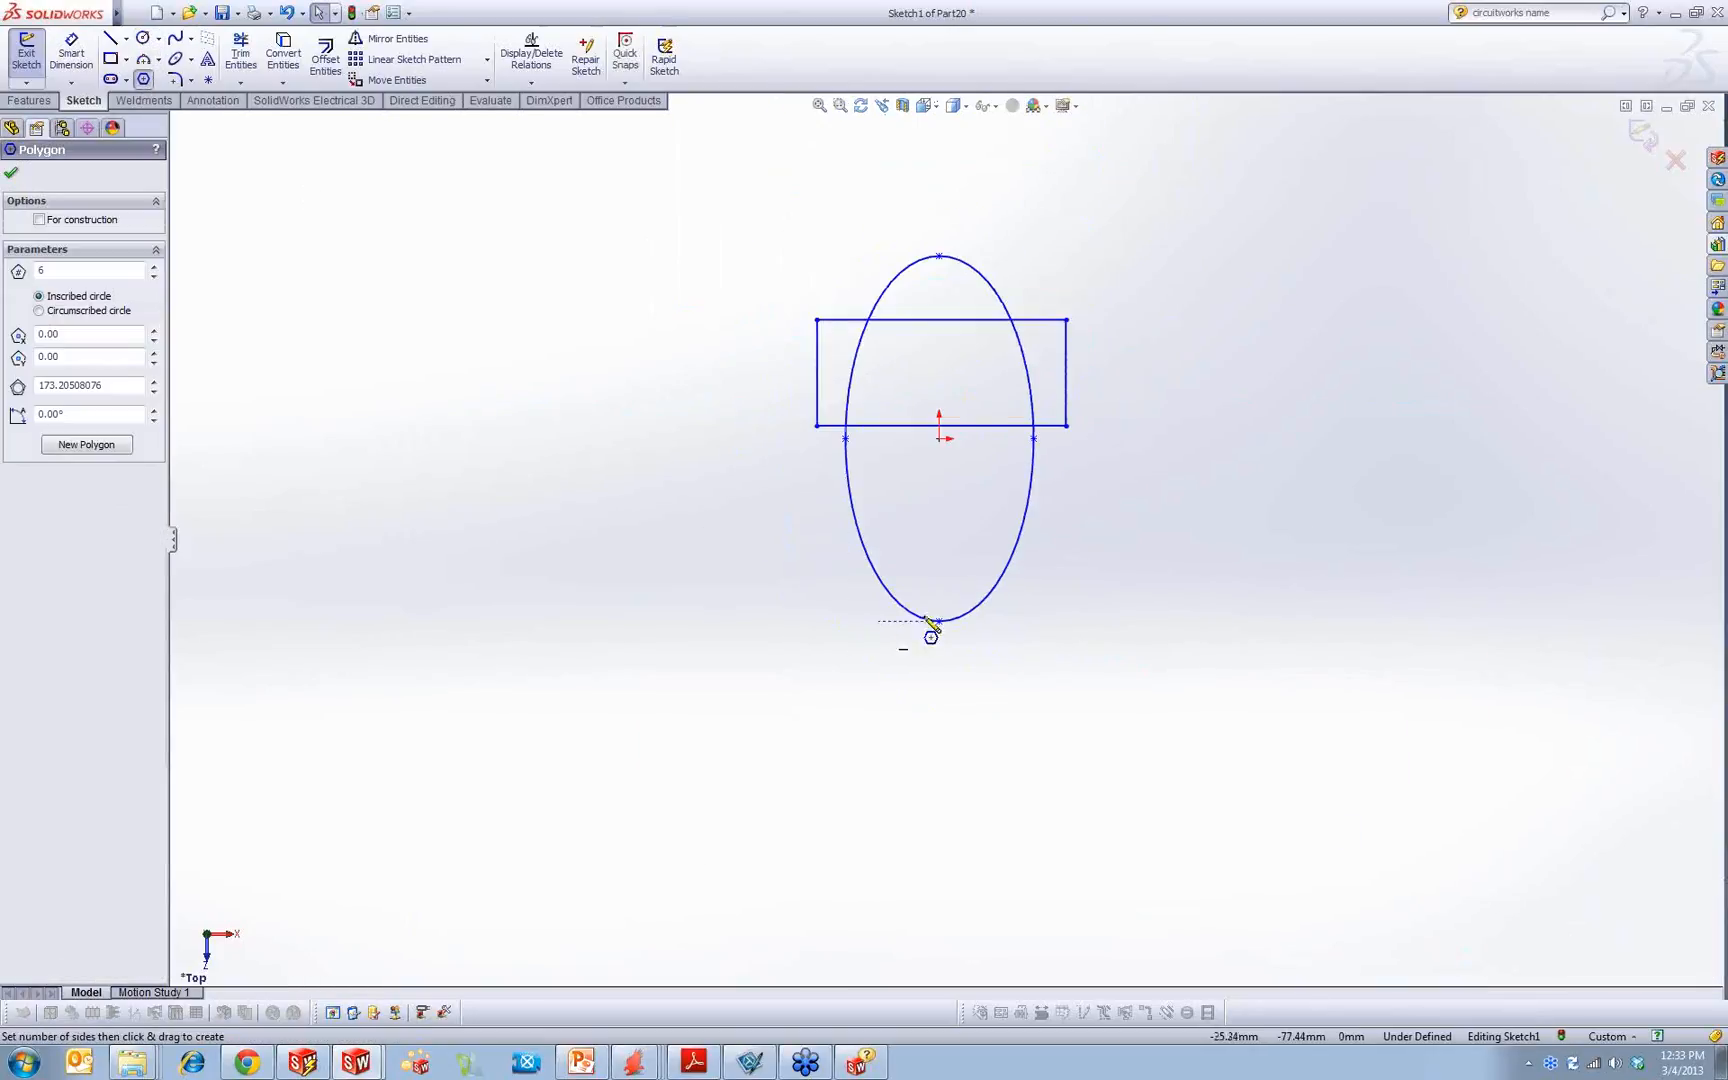
click(939, 621)
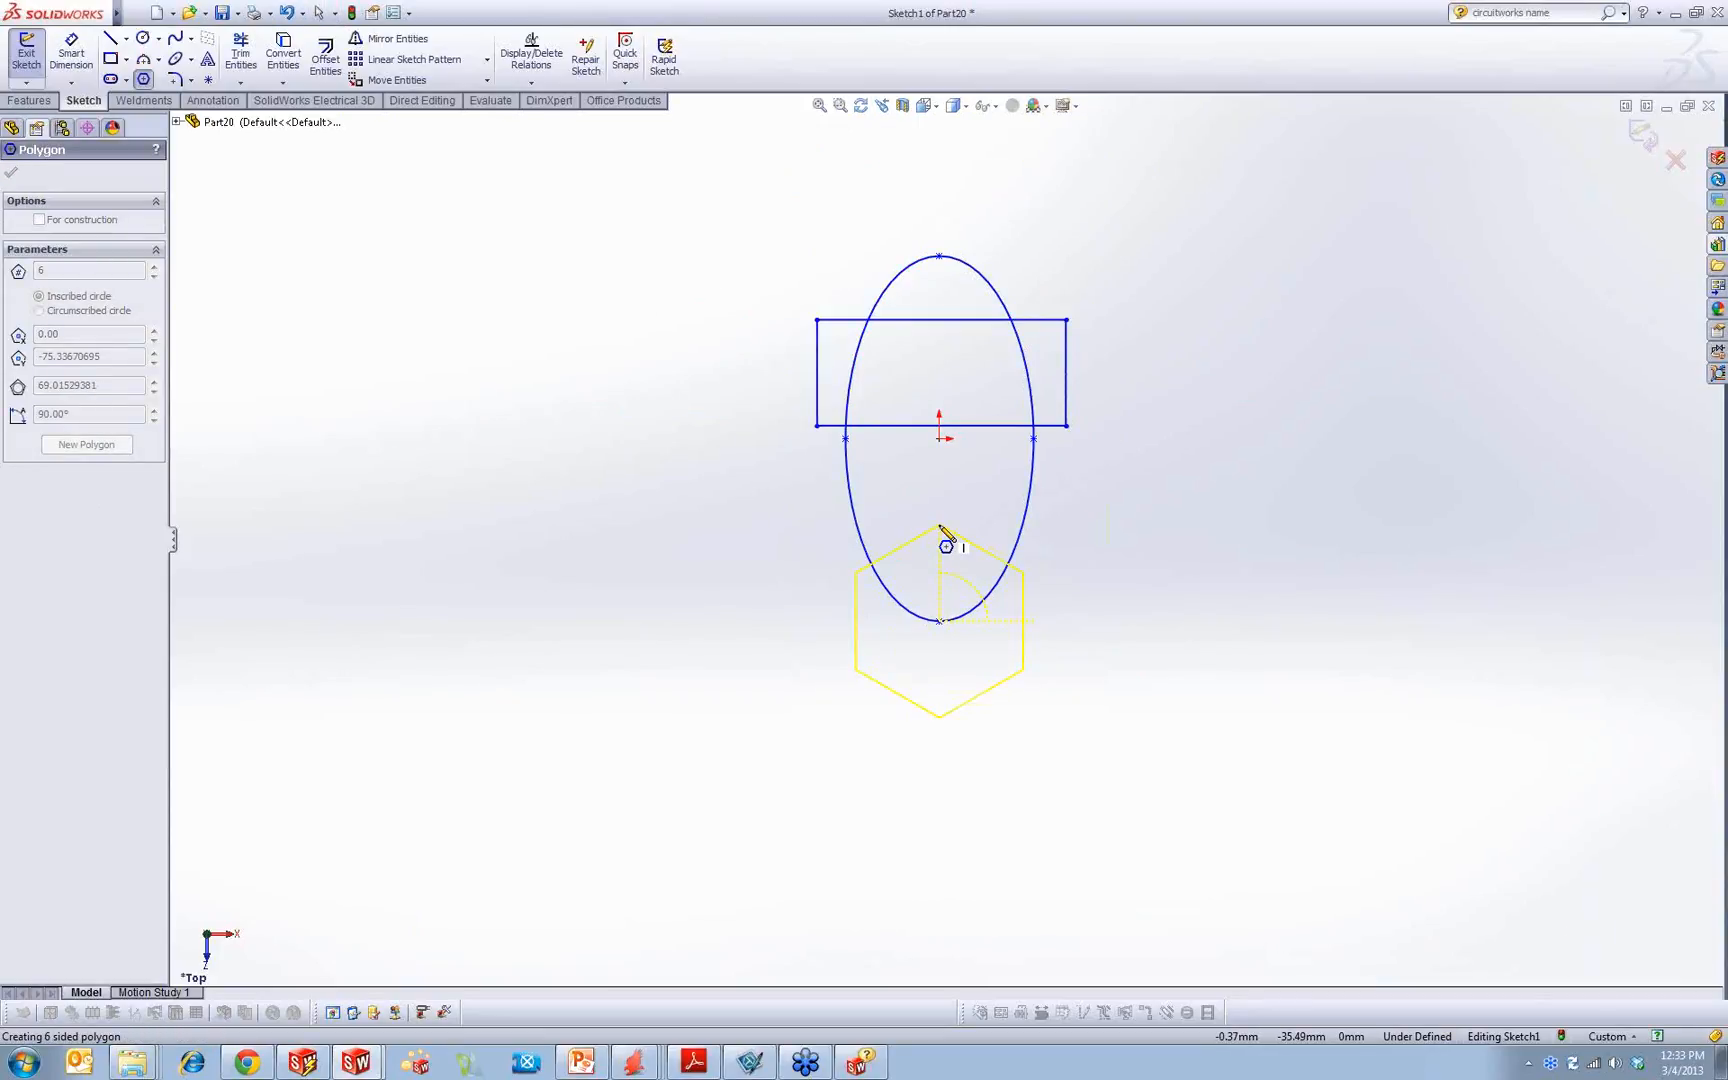
click(940, 524)
click(1183, 505)
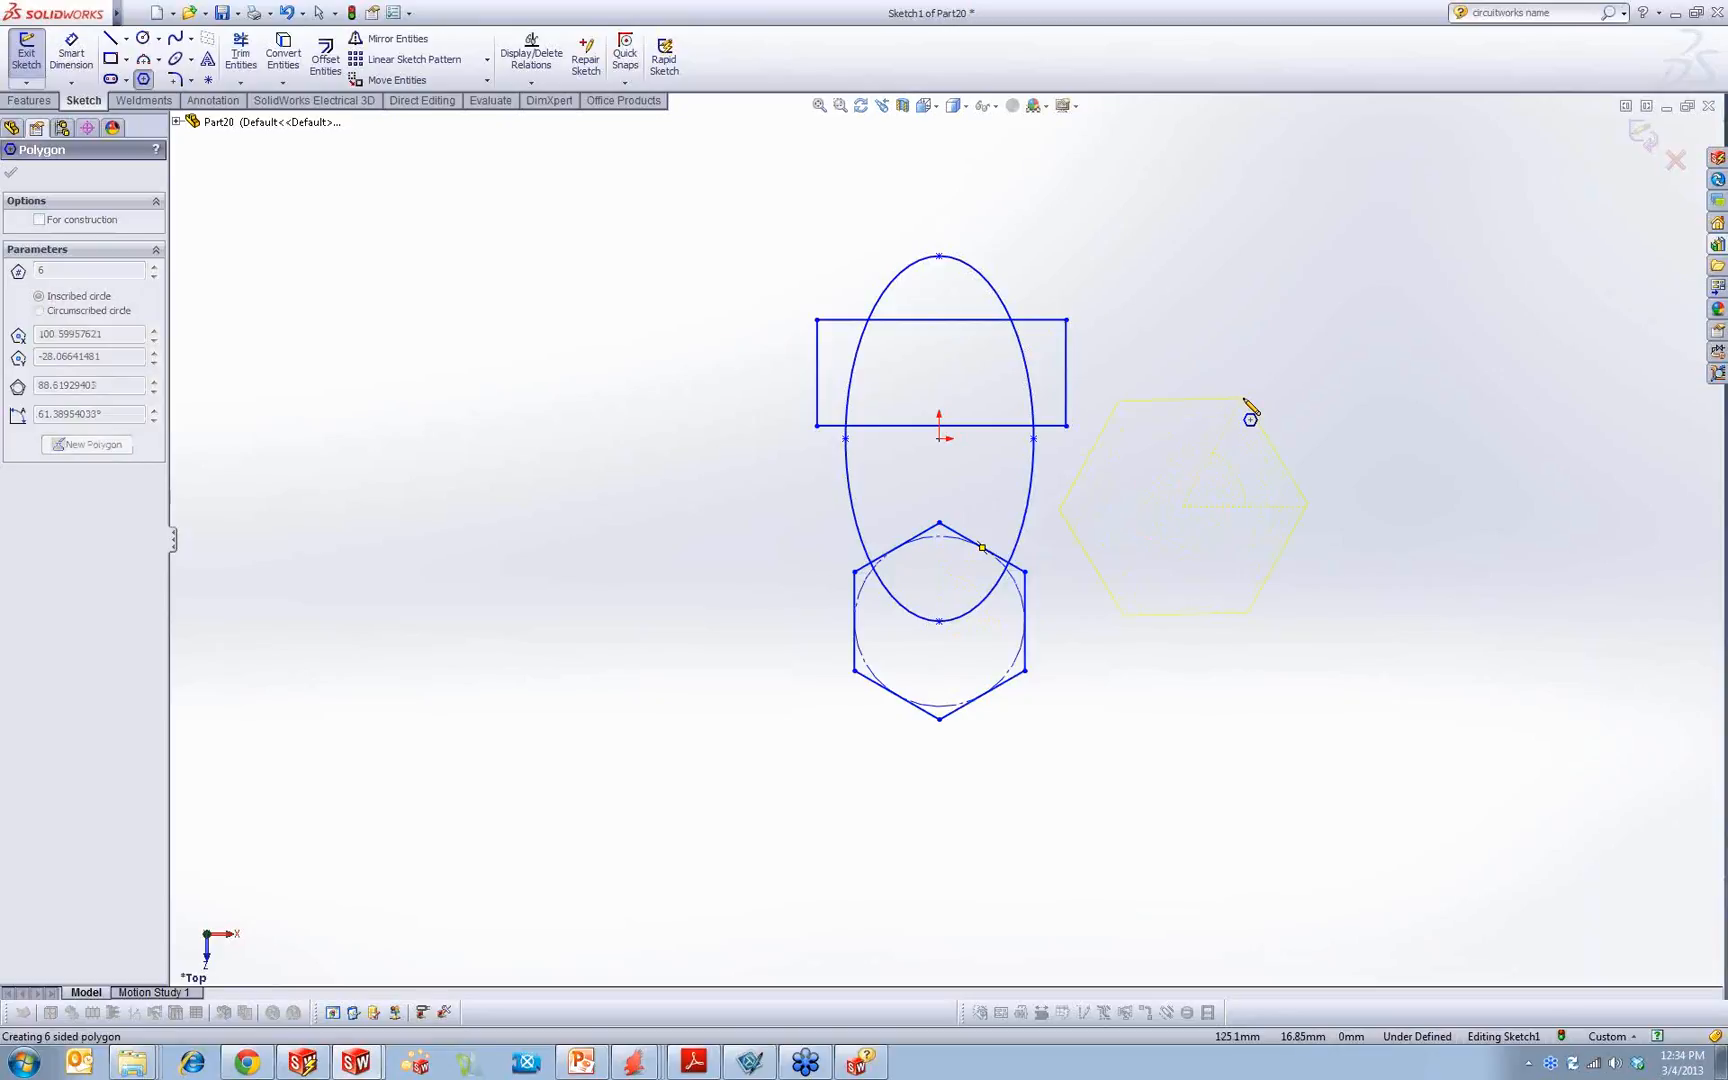
key(Escape)
Step: Trim the overlapping inner segments of the ellipse, rectangle and hexagon to leave a single closed board profile
click(240, 55)
mouse_move(934, 301)
mouse_down()
mouse_move(883, 343)
mouse_move(1034, 368)
mouse_move(927, 642)
mouse_move(929, 503)
mouse_up()
mouse_move(979, 572)
mouse_down()
mouse_move(987, 559)
mouse_move(895, 540)
mouse_move(902, 522)
mouse_up()
scroll(1042, 318, down, 2)
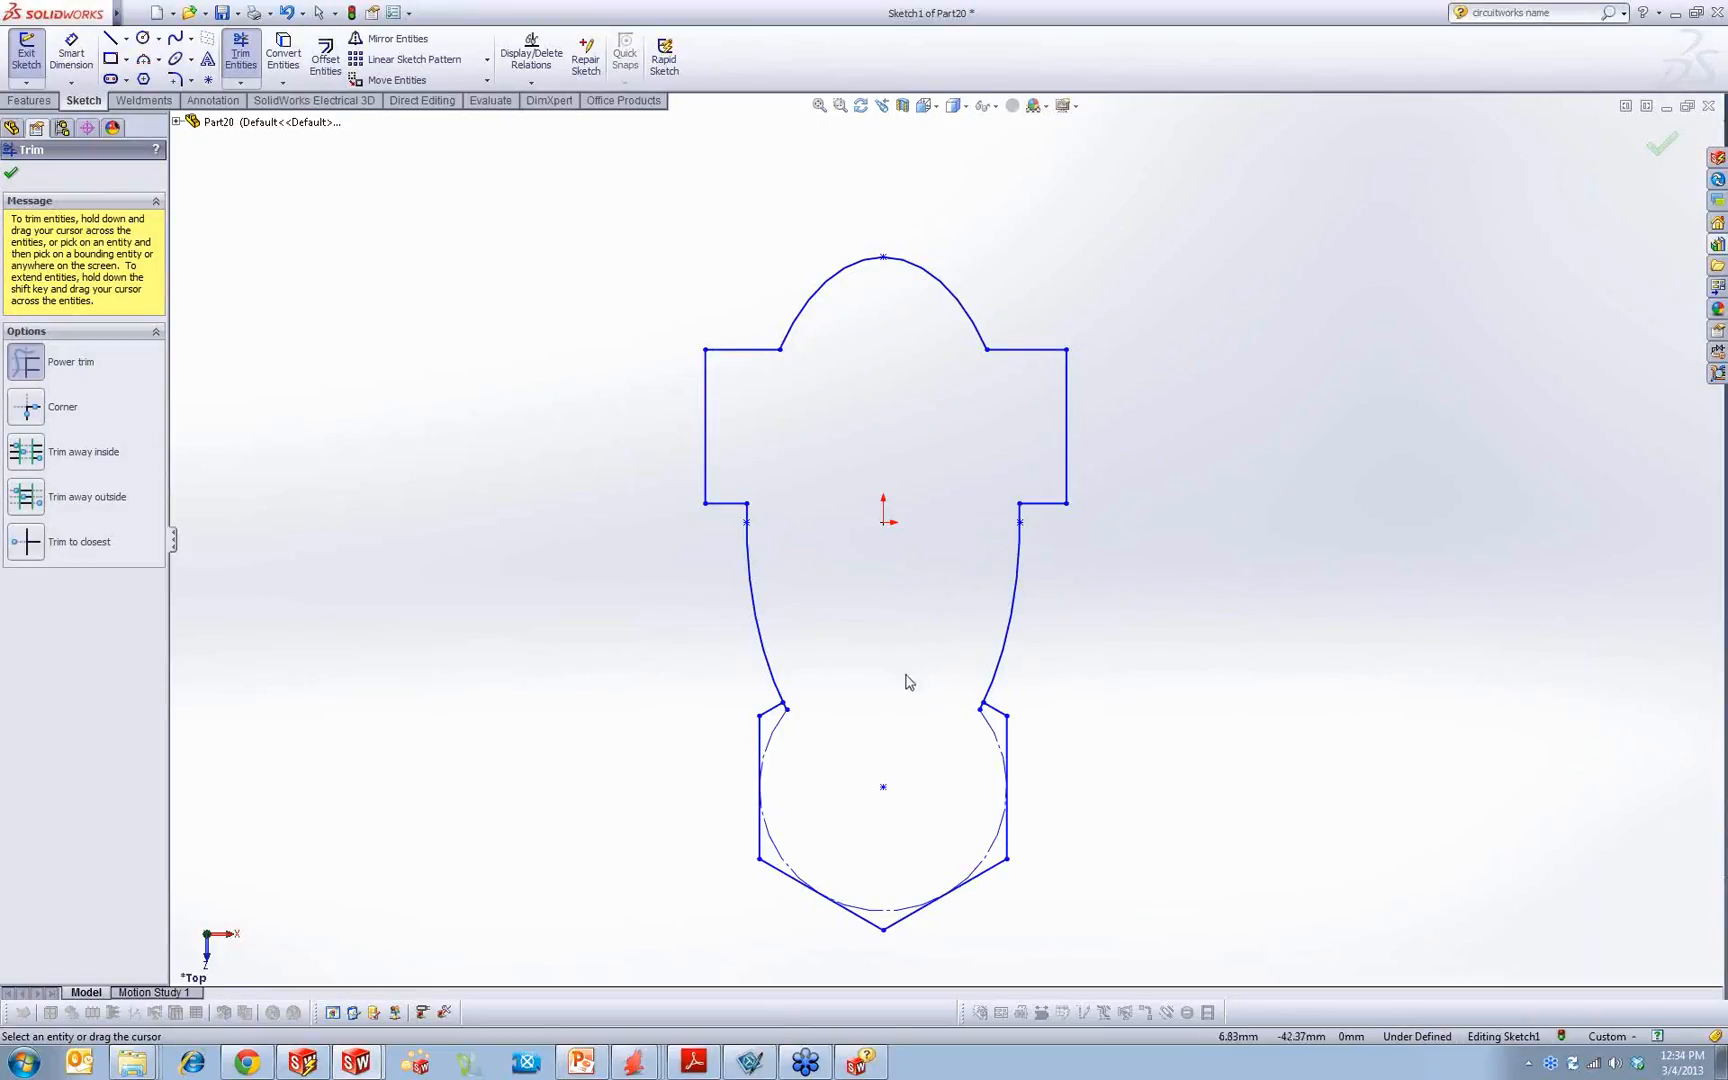
scroll(810, 690, down, 3)
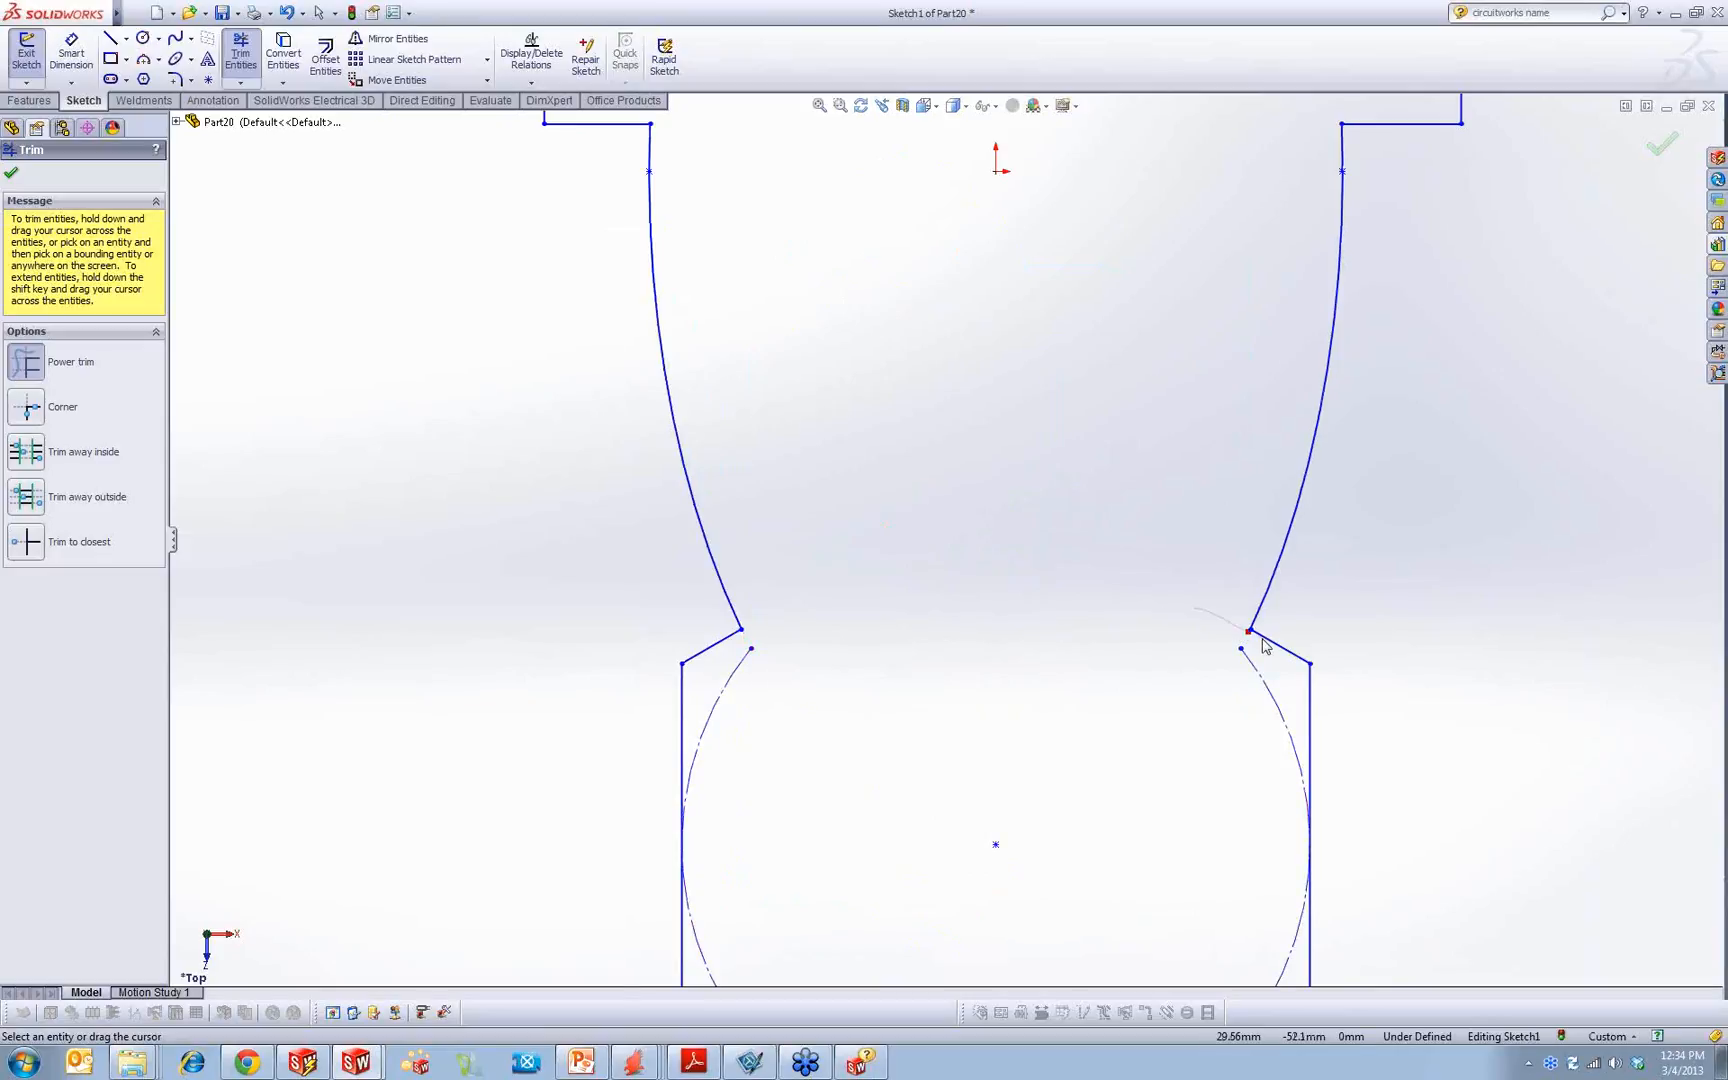
click(1672, 140)
Step: Extrude the board profile as a blind boss 2 mm deep
key(f)
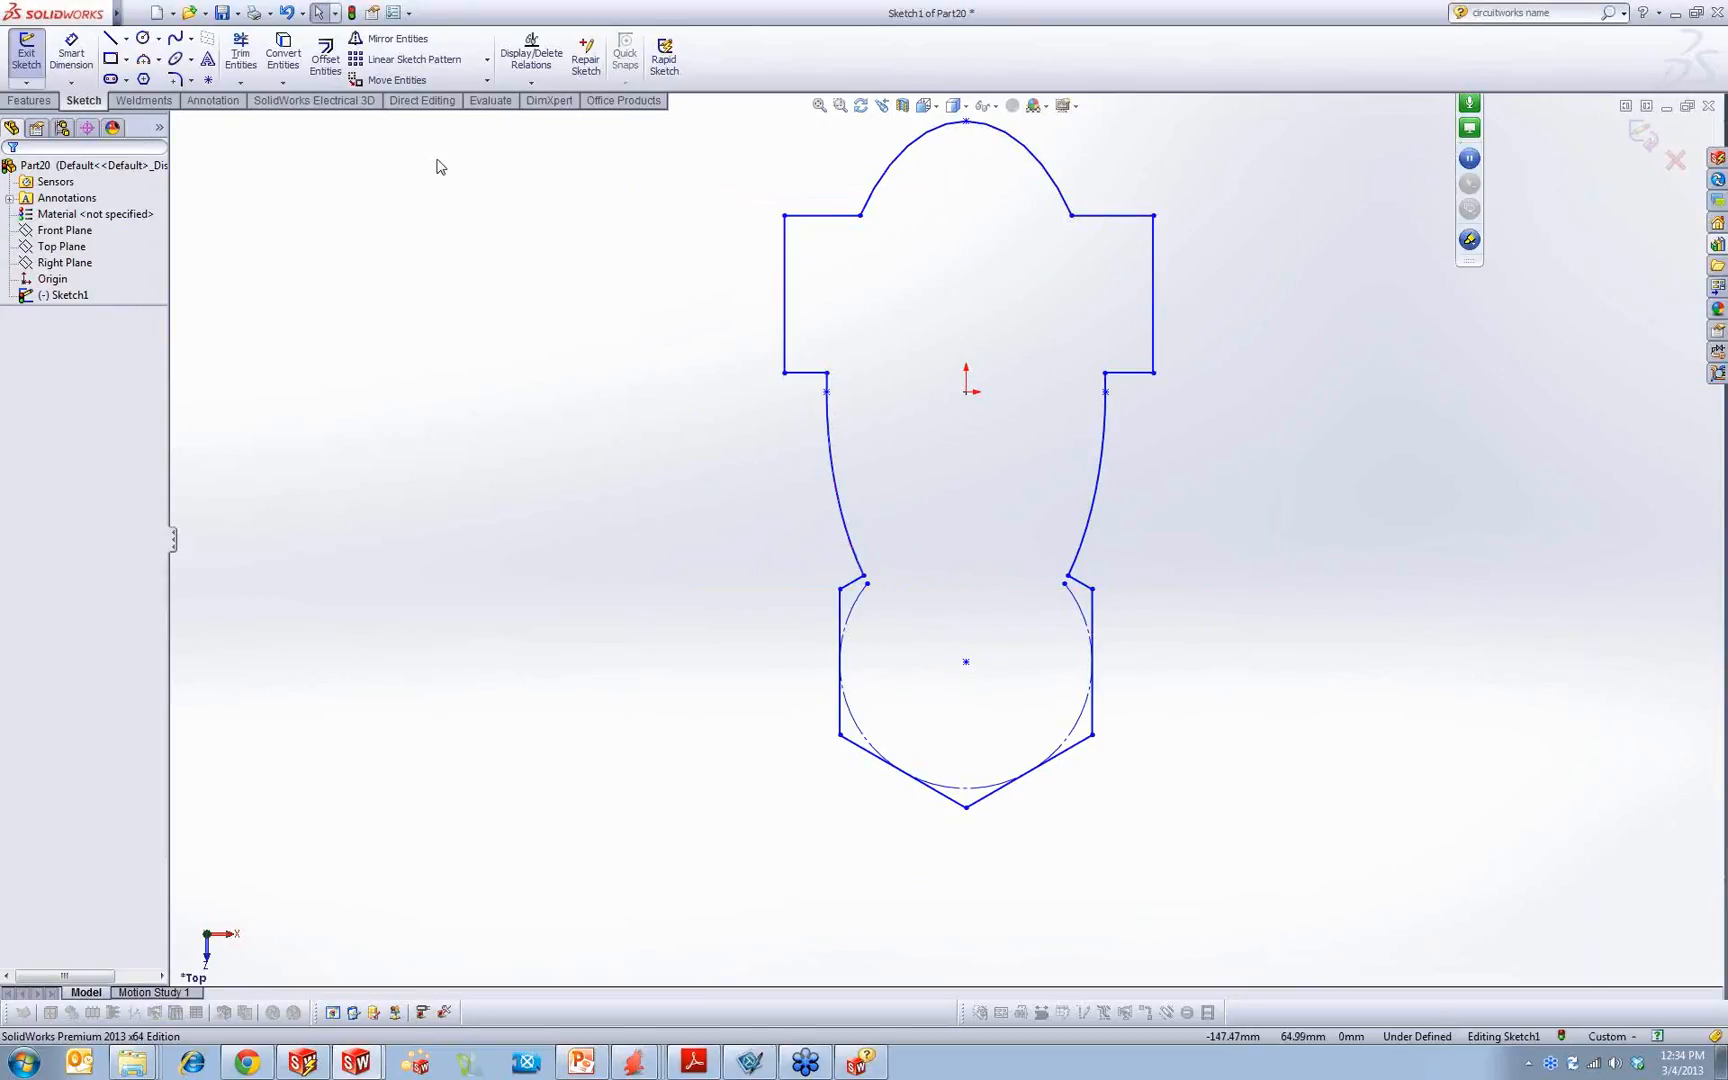
click(42, 101)
click(33, 58)
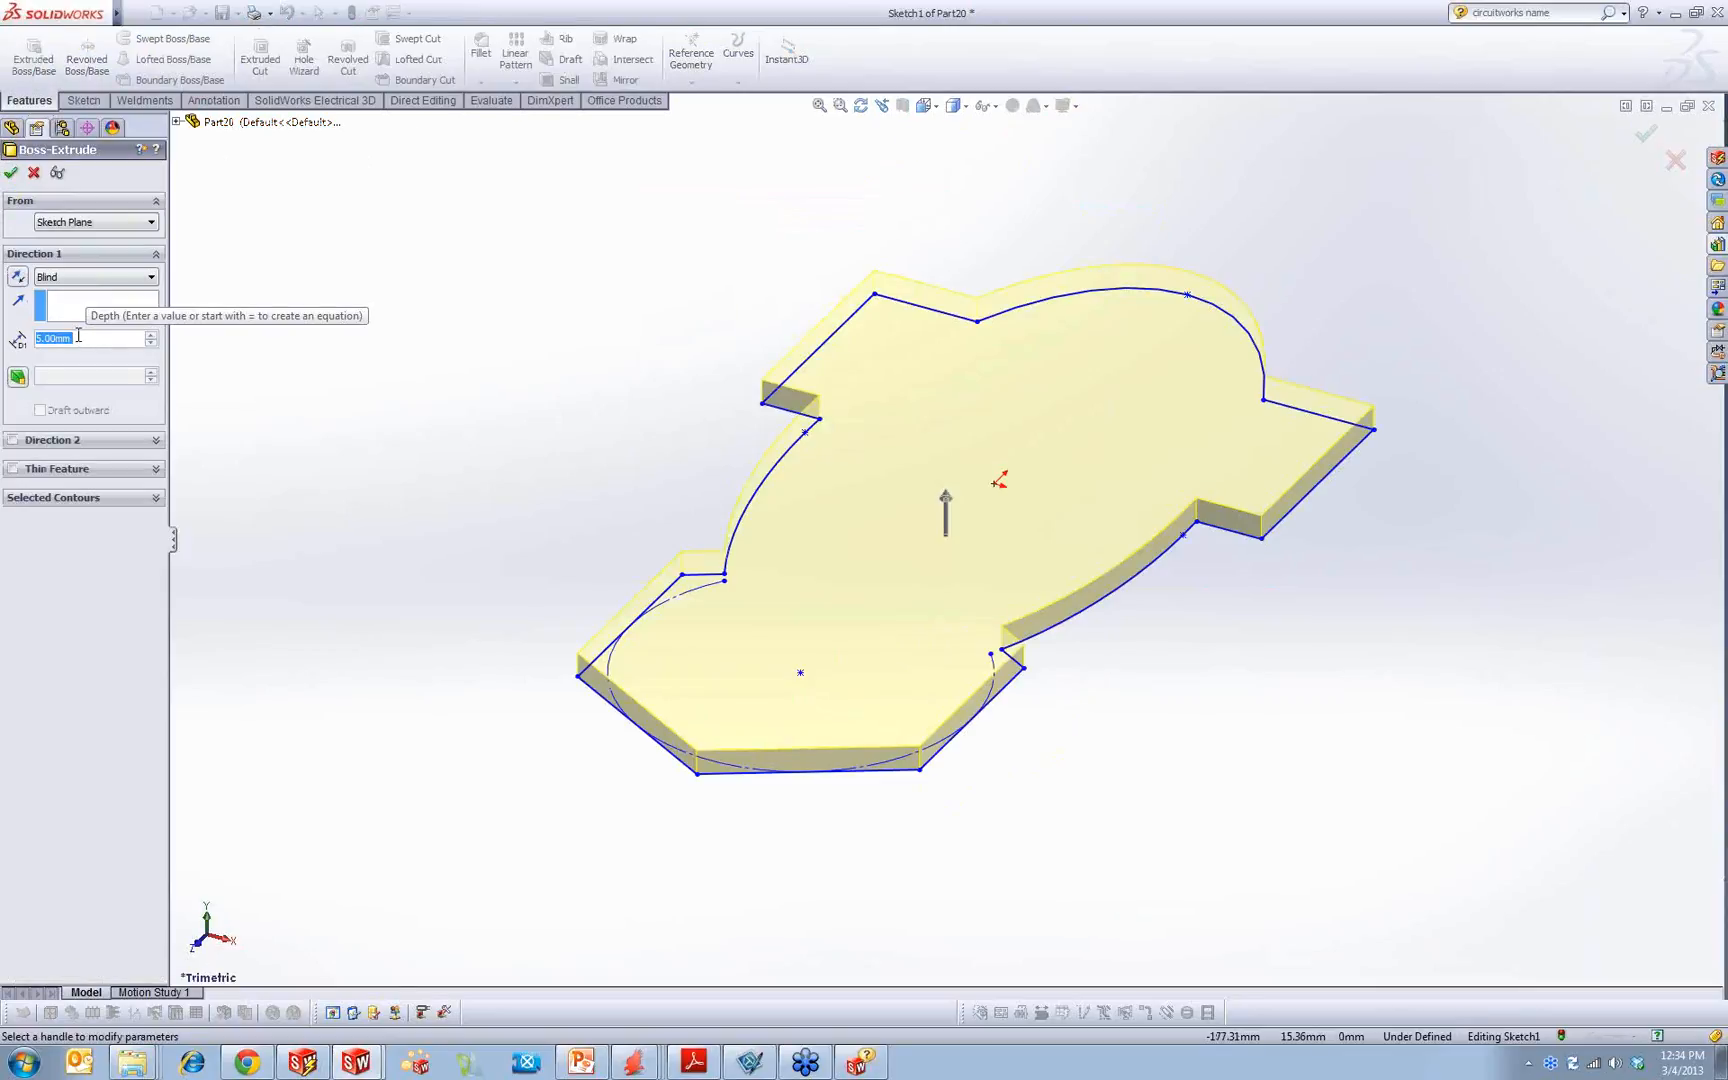
text(2)
key(Return)
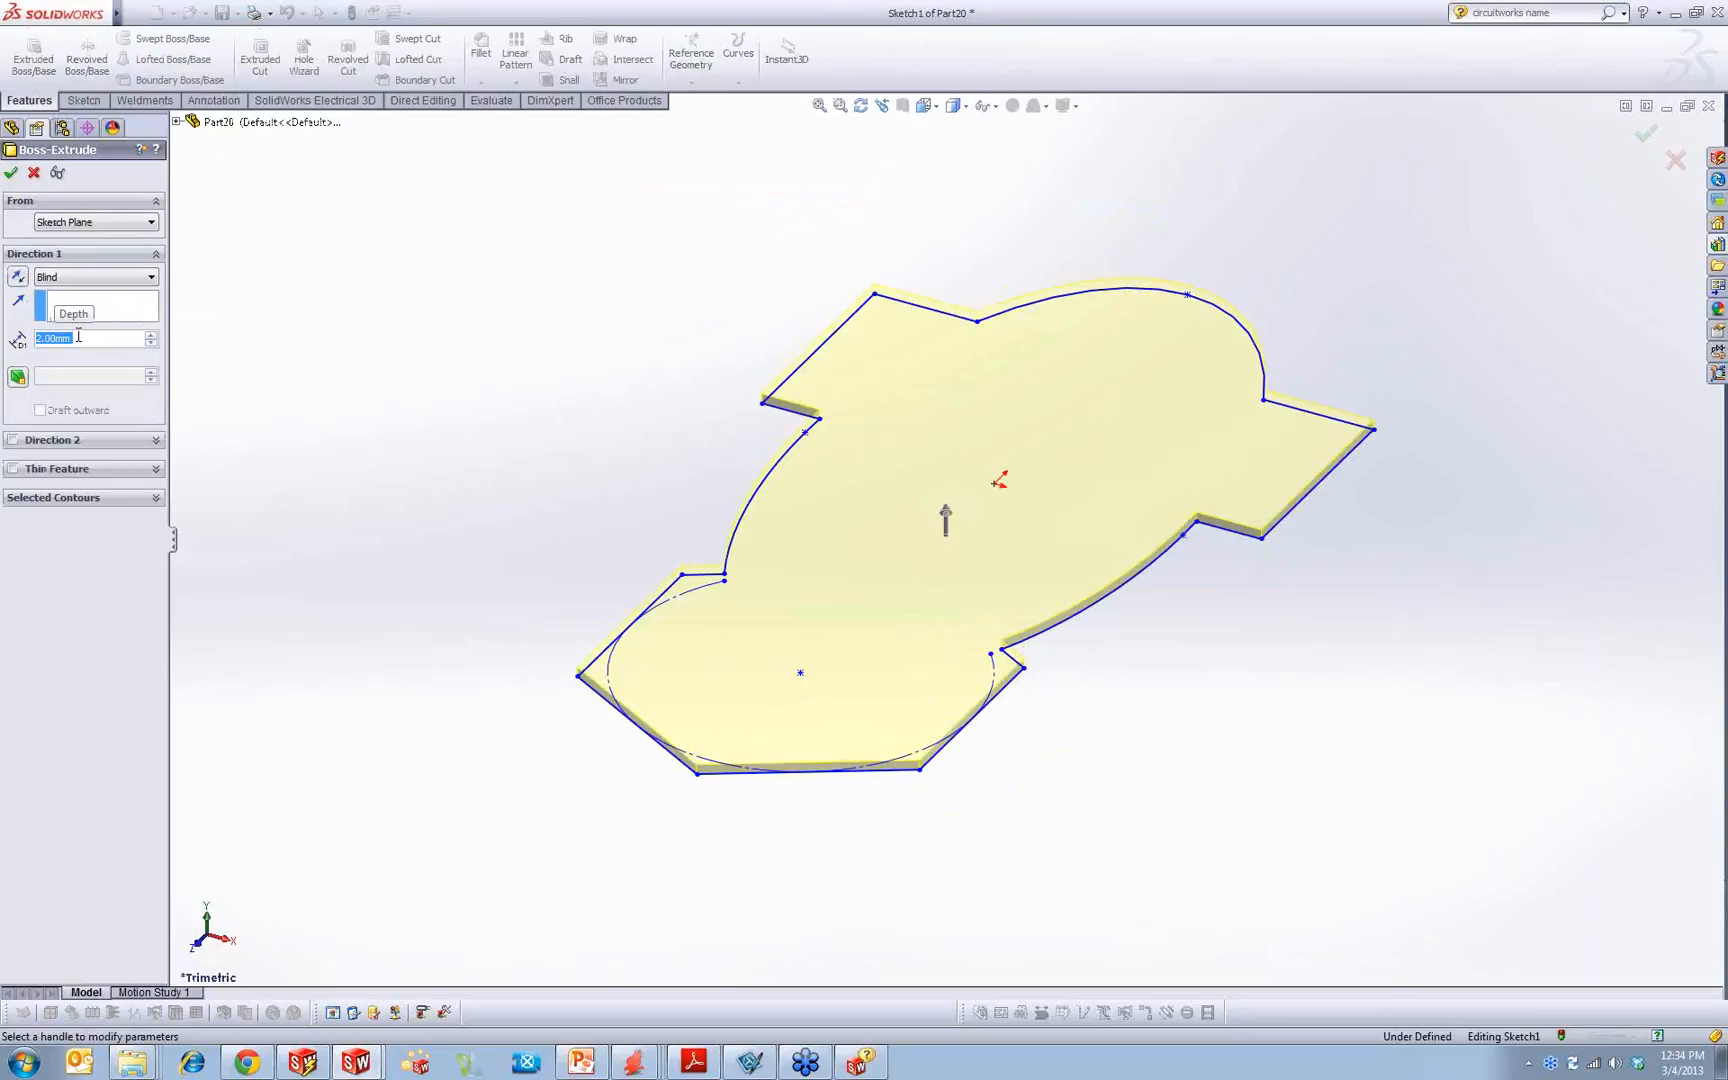
key(Return)
Step: Rename the board's extrude feature as BoardOutline
middle_drag(521, 278, 452, 427)
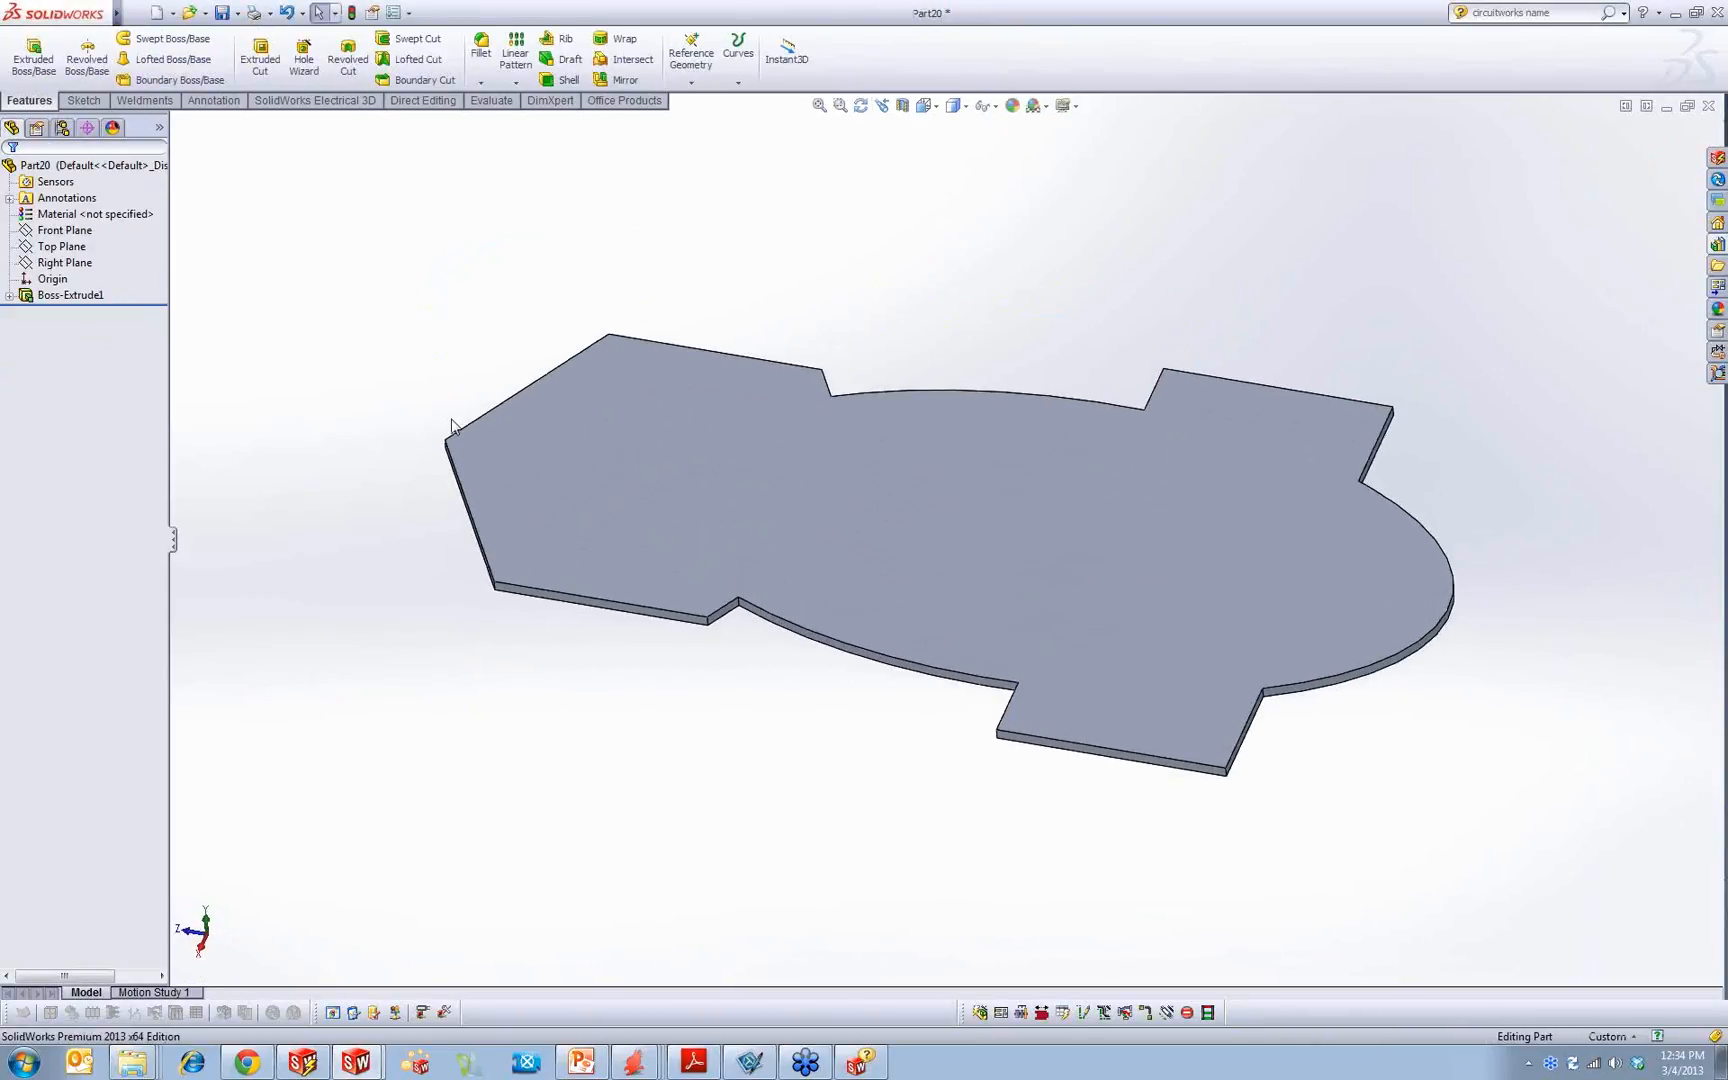
click(9, 296)
click(80, 312)
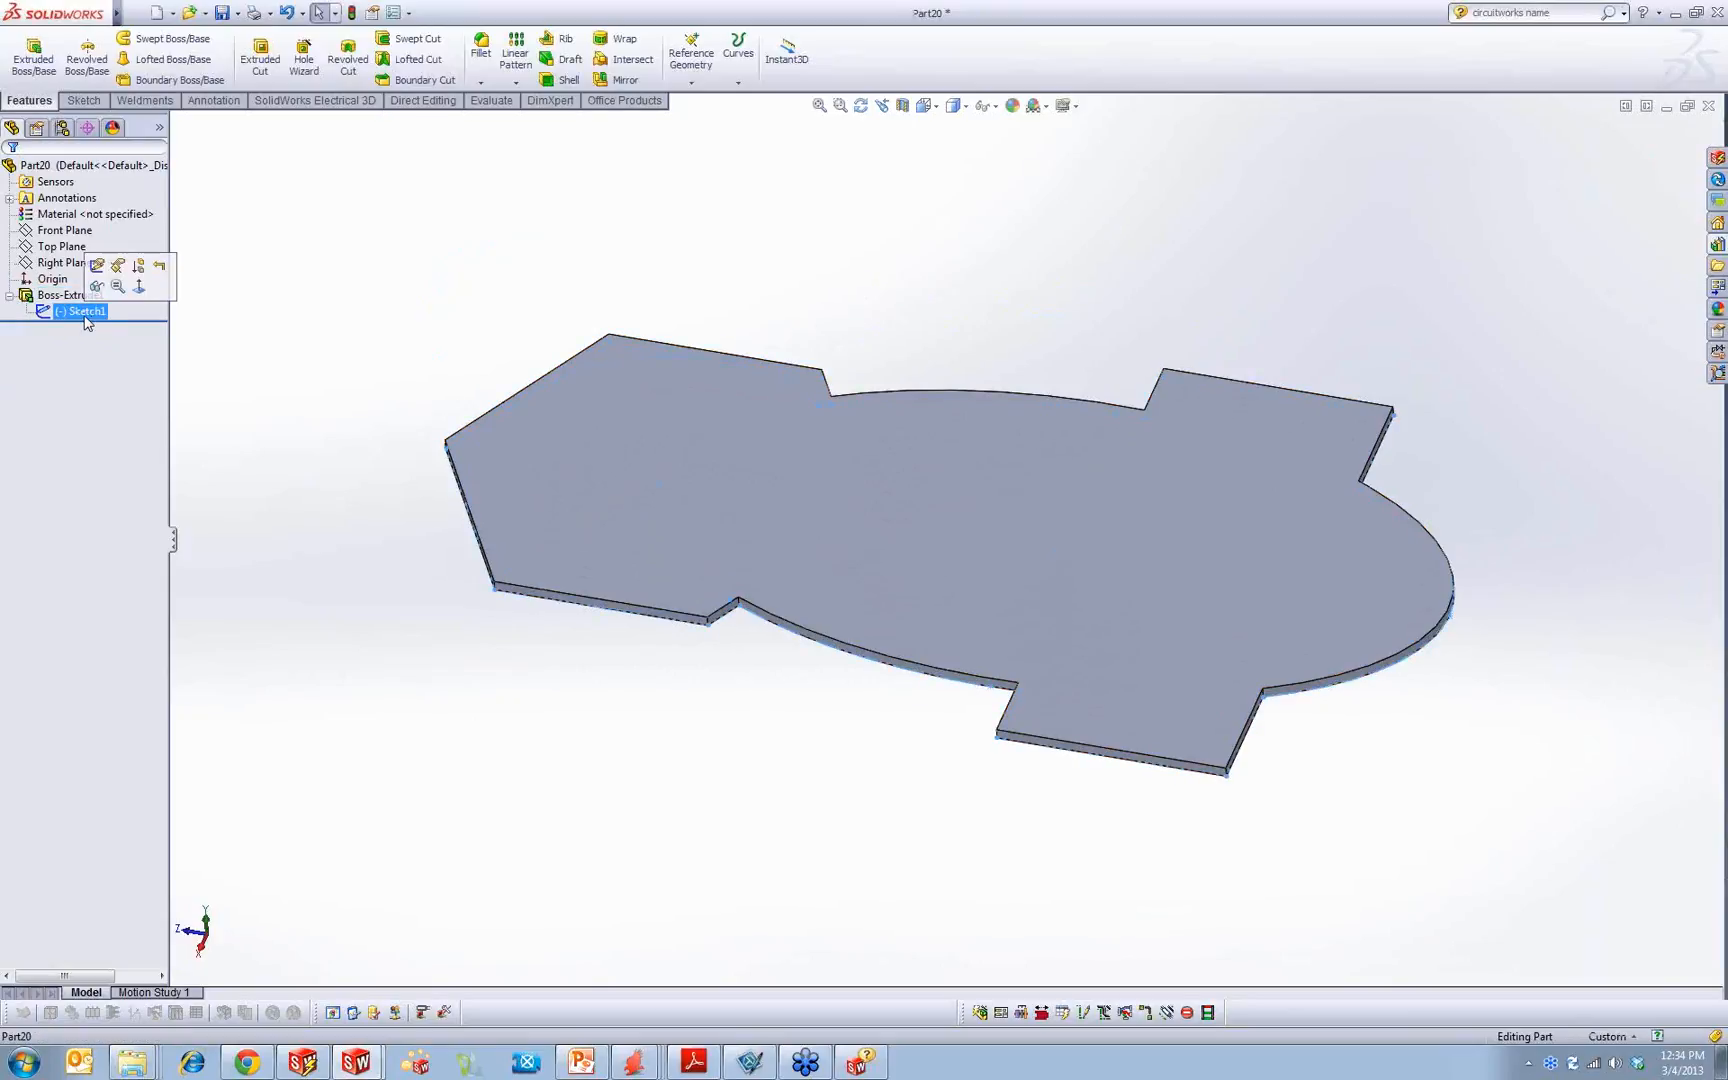
click(64, 296)
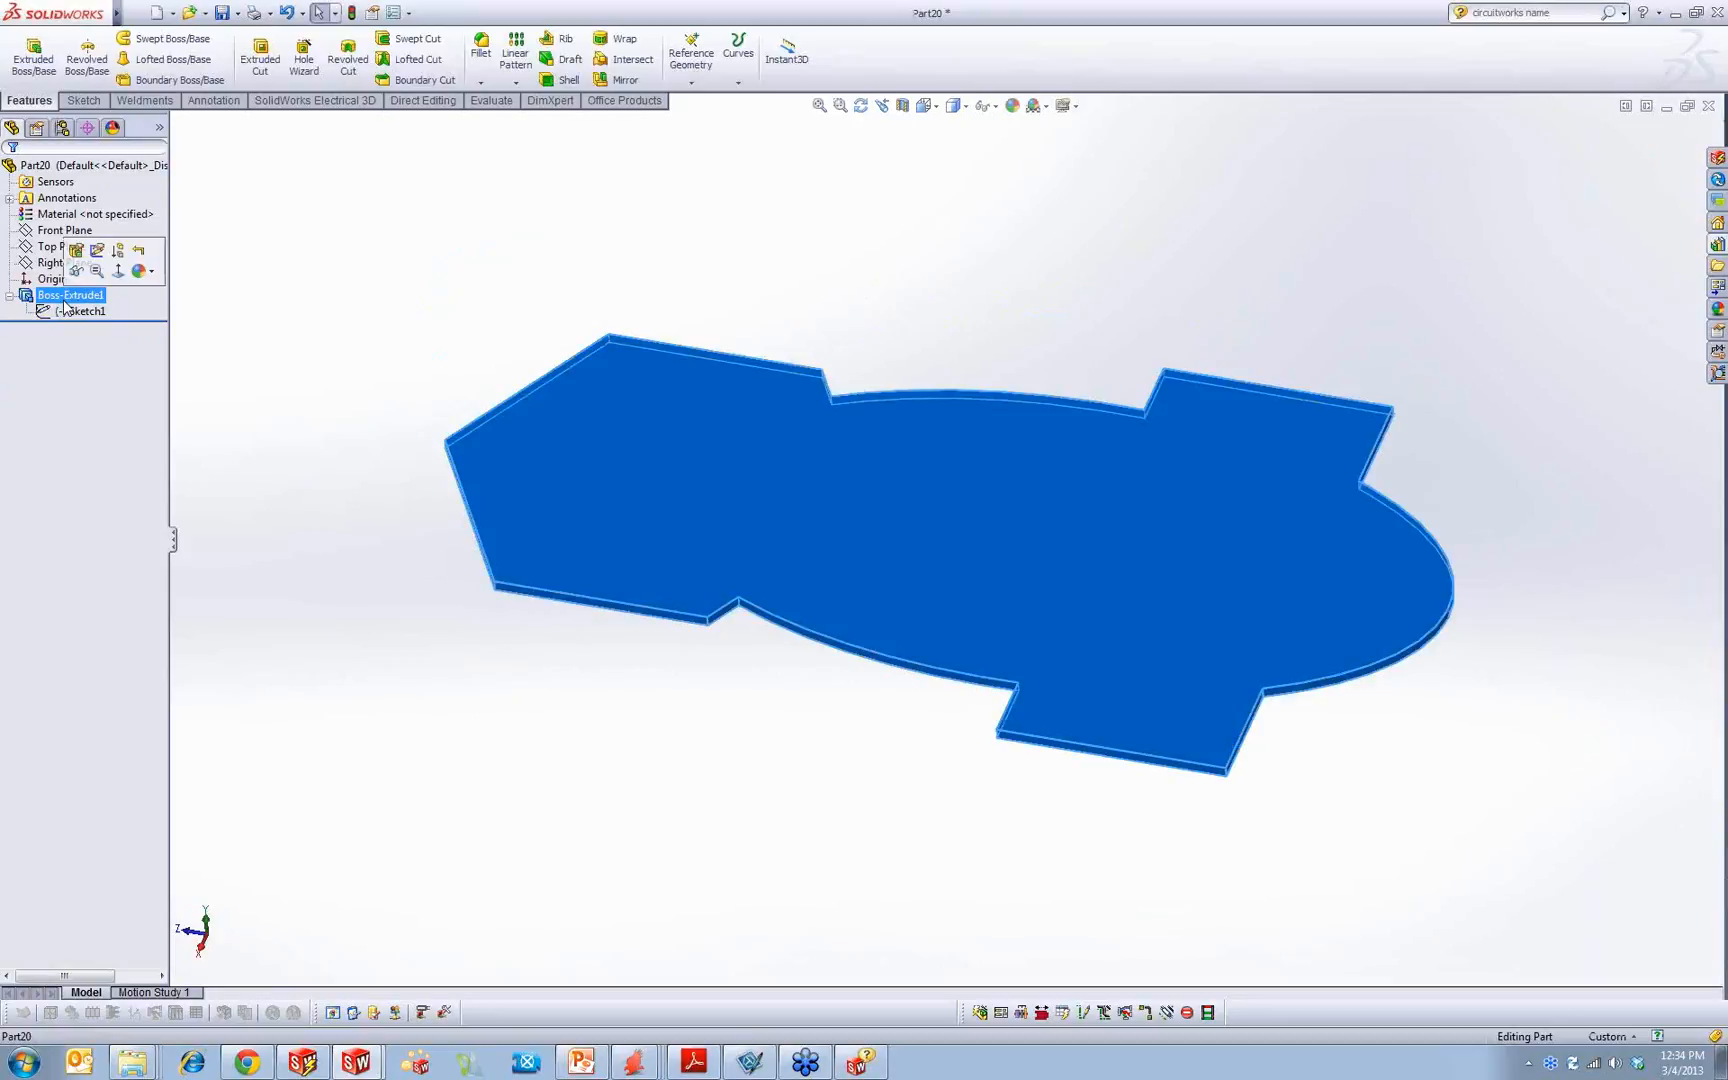
click(61, 296)
click(61, 297)
key(BackSpace)
key(BackSpace)
key(BackSpace)
text(oardOutline)
drag(100, 295, 304, 305)
key(Delete)
click(380, 315)
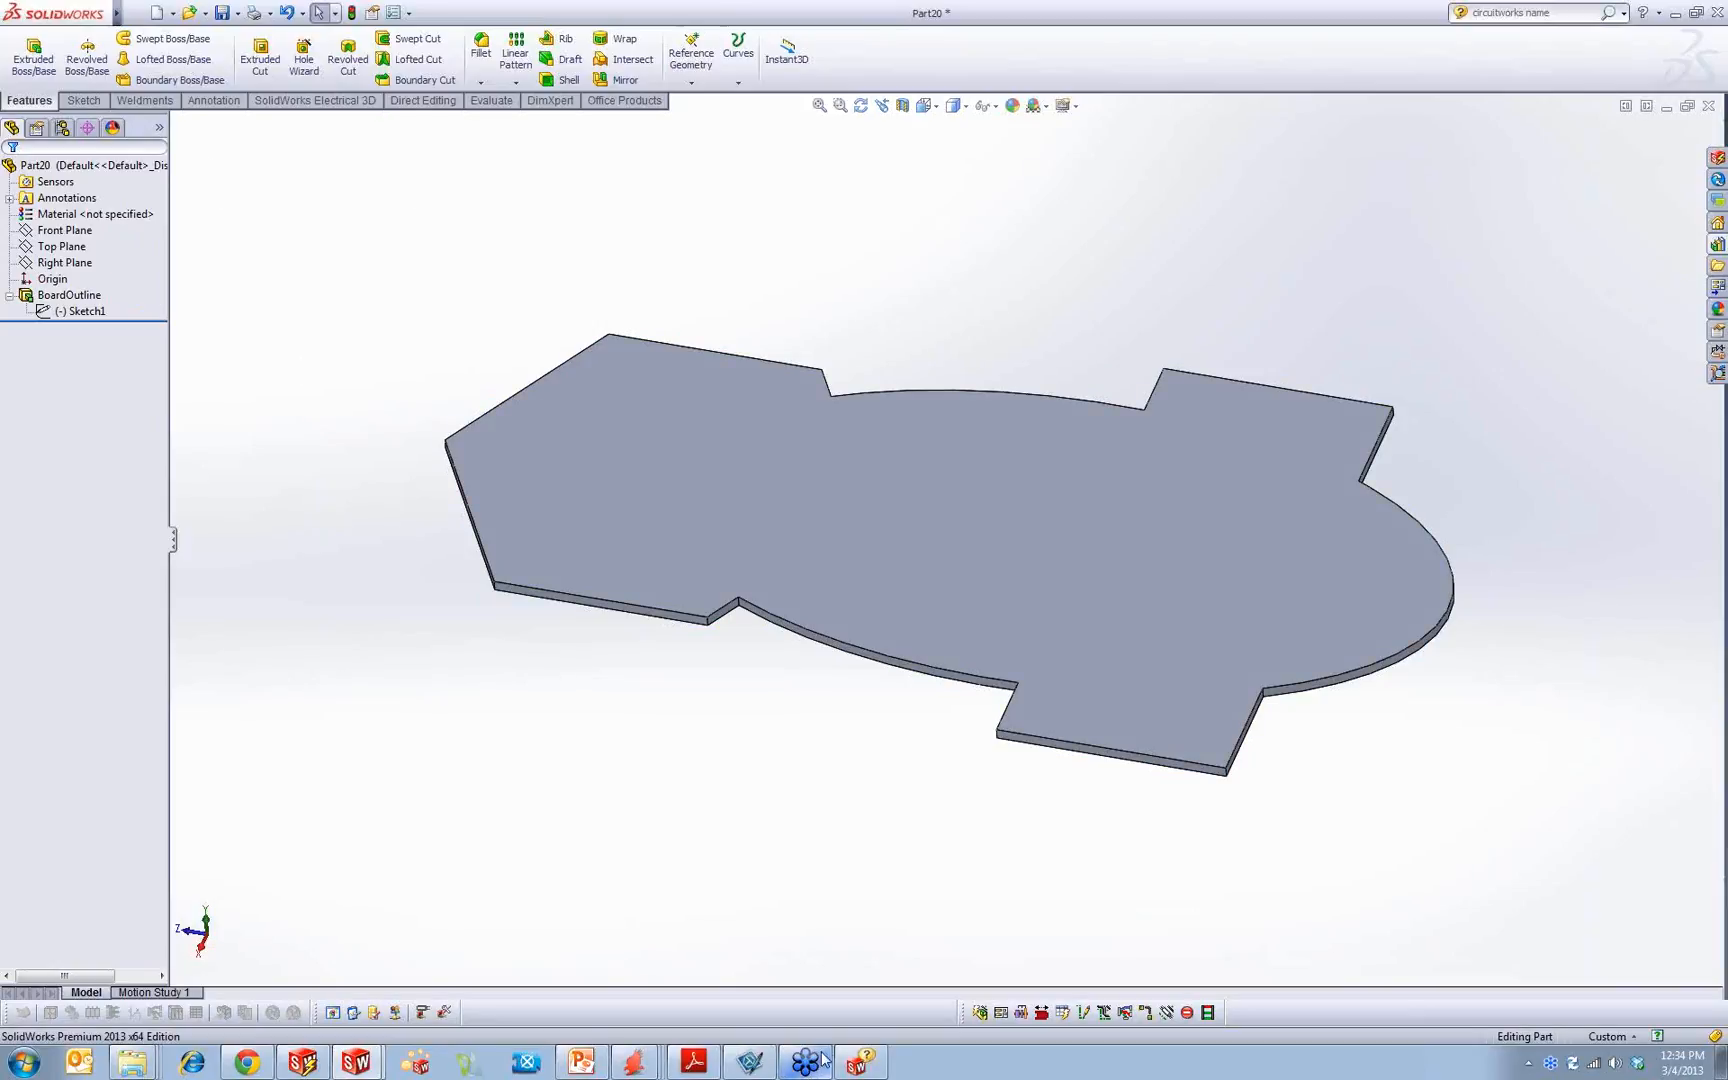
Step: Open SolidWorks Help and read the CircuitWorks Options topics on Models and Features, including the CAD Feature Name rules
click(857, 1062)
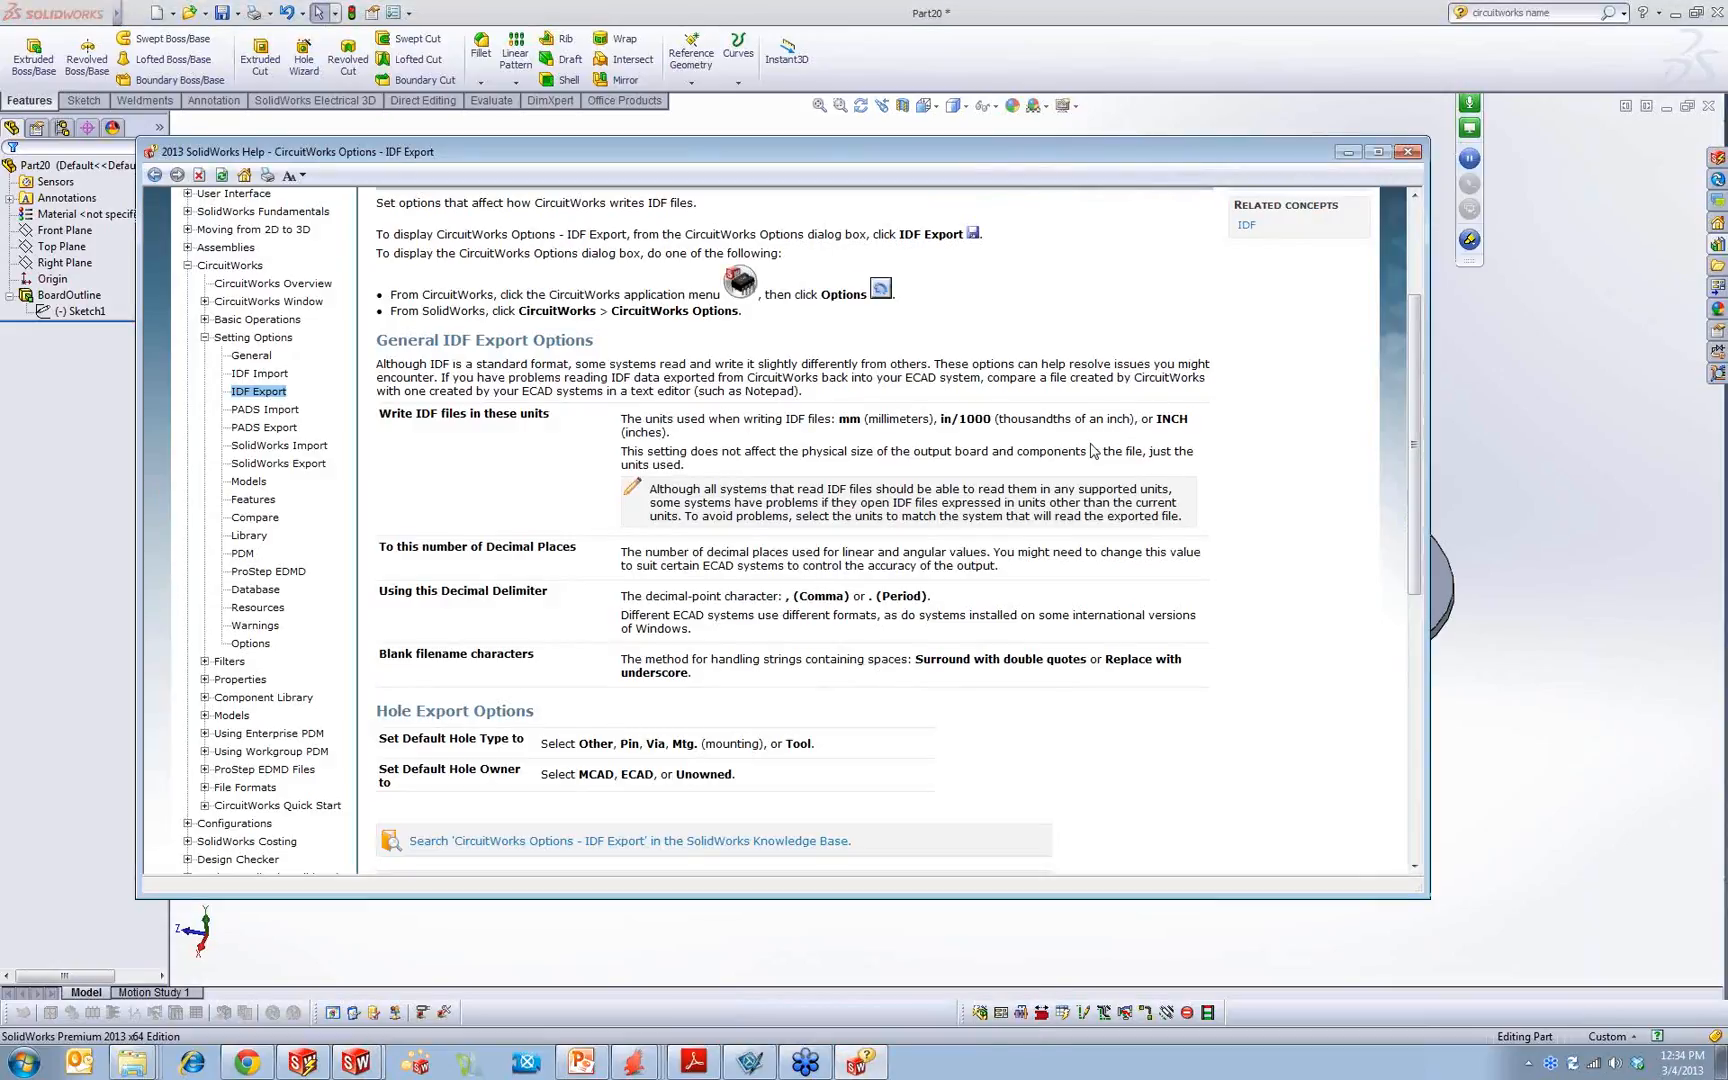
scroll(1412, 356, up, 3)
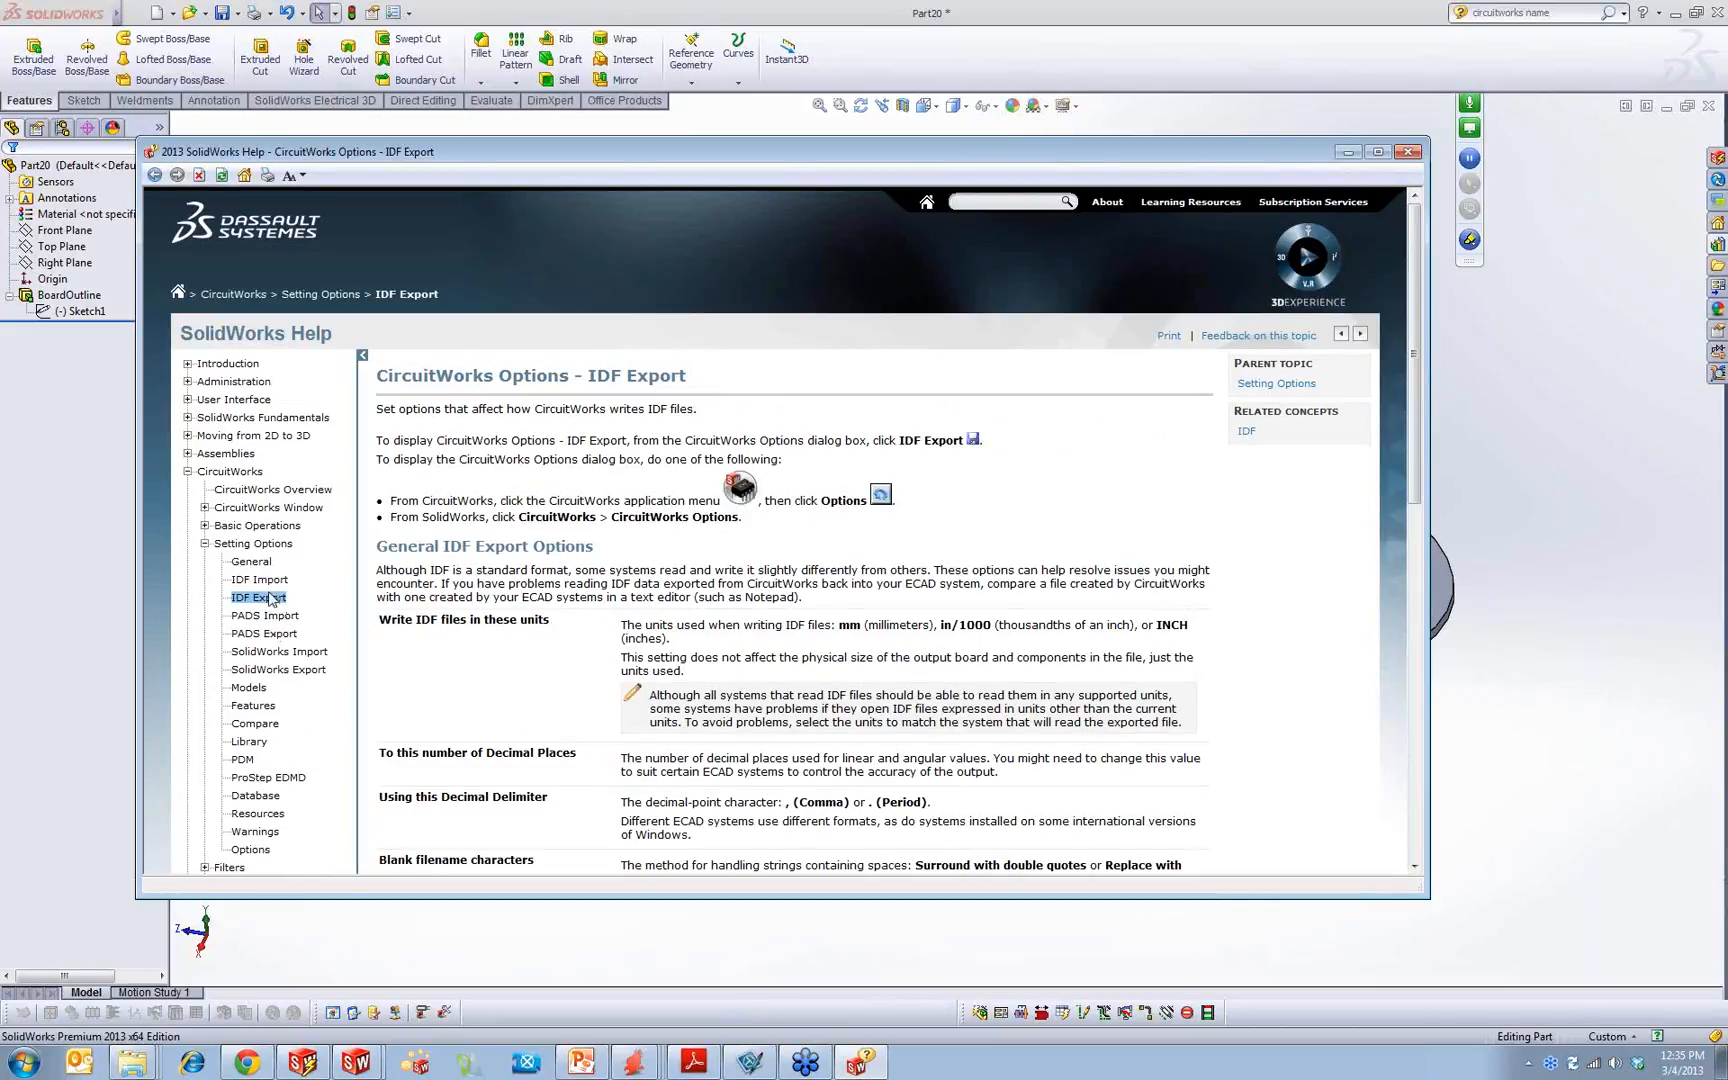
click(256, 690)
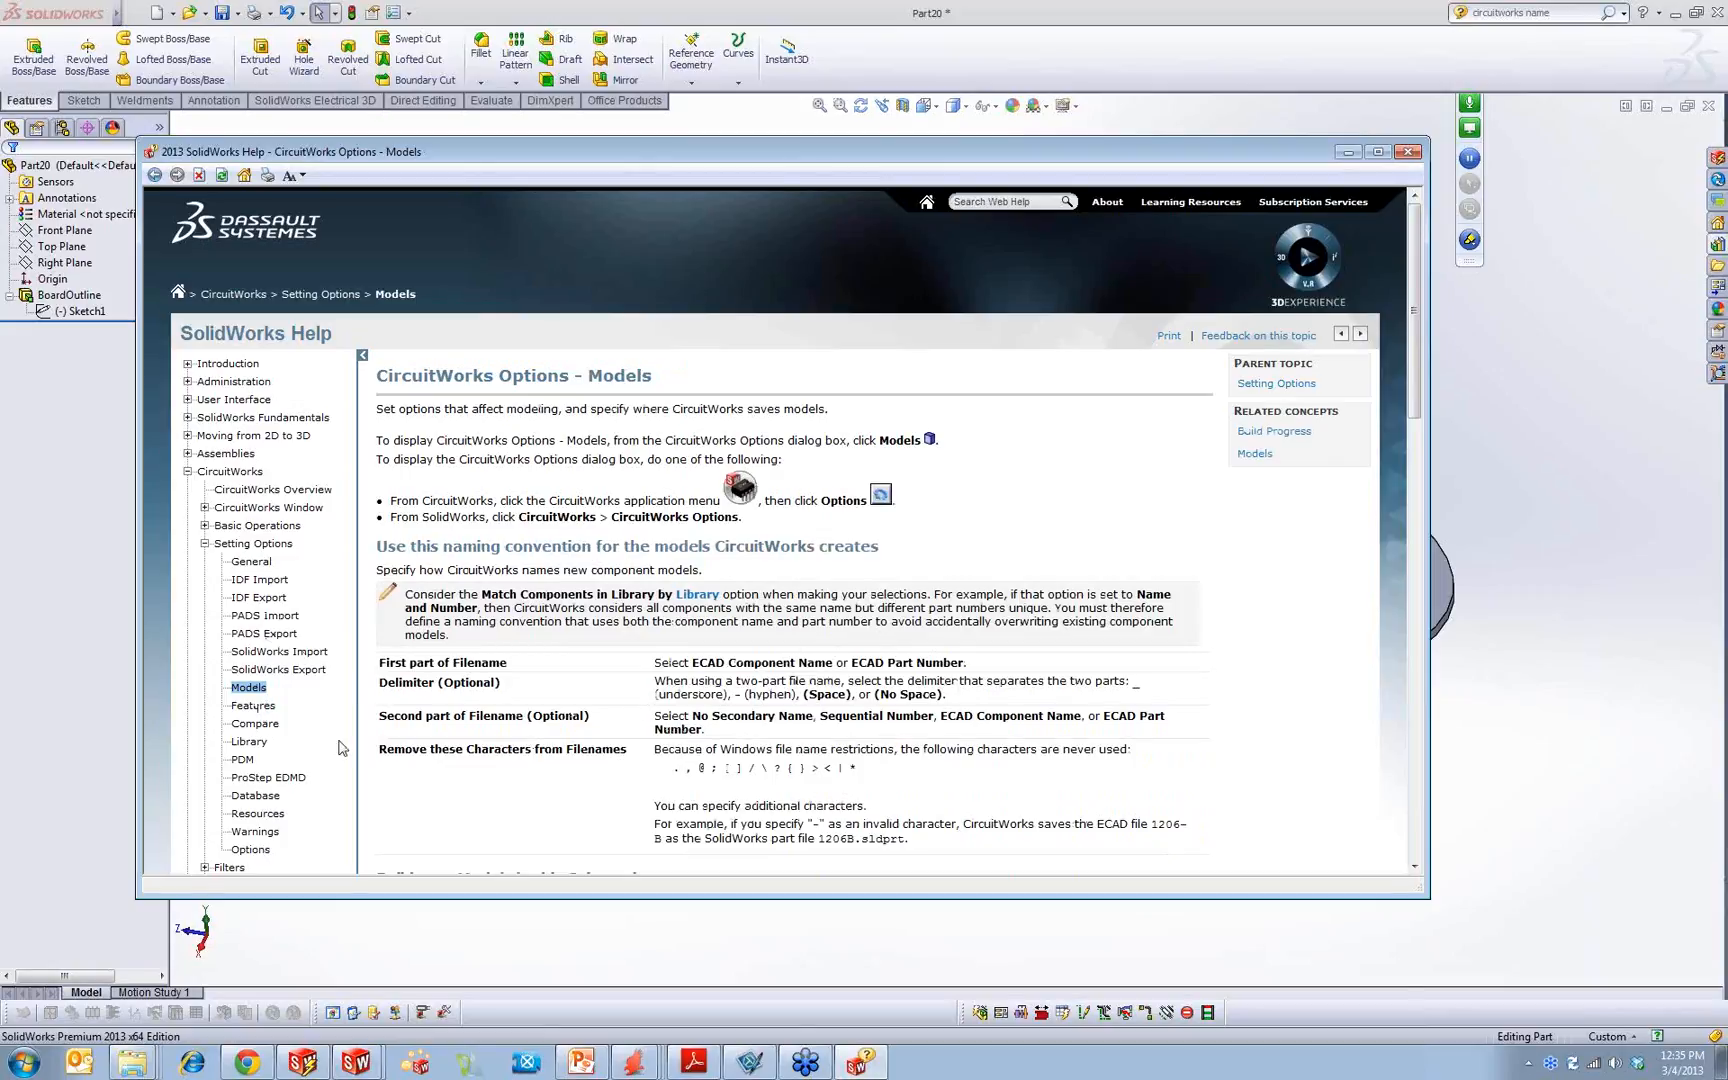
click(253, 707)
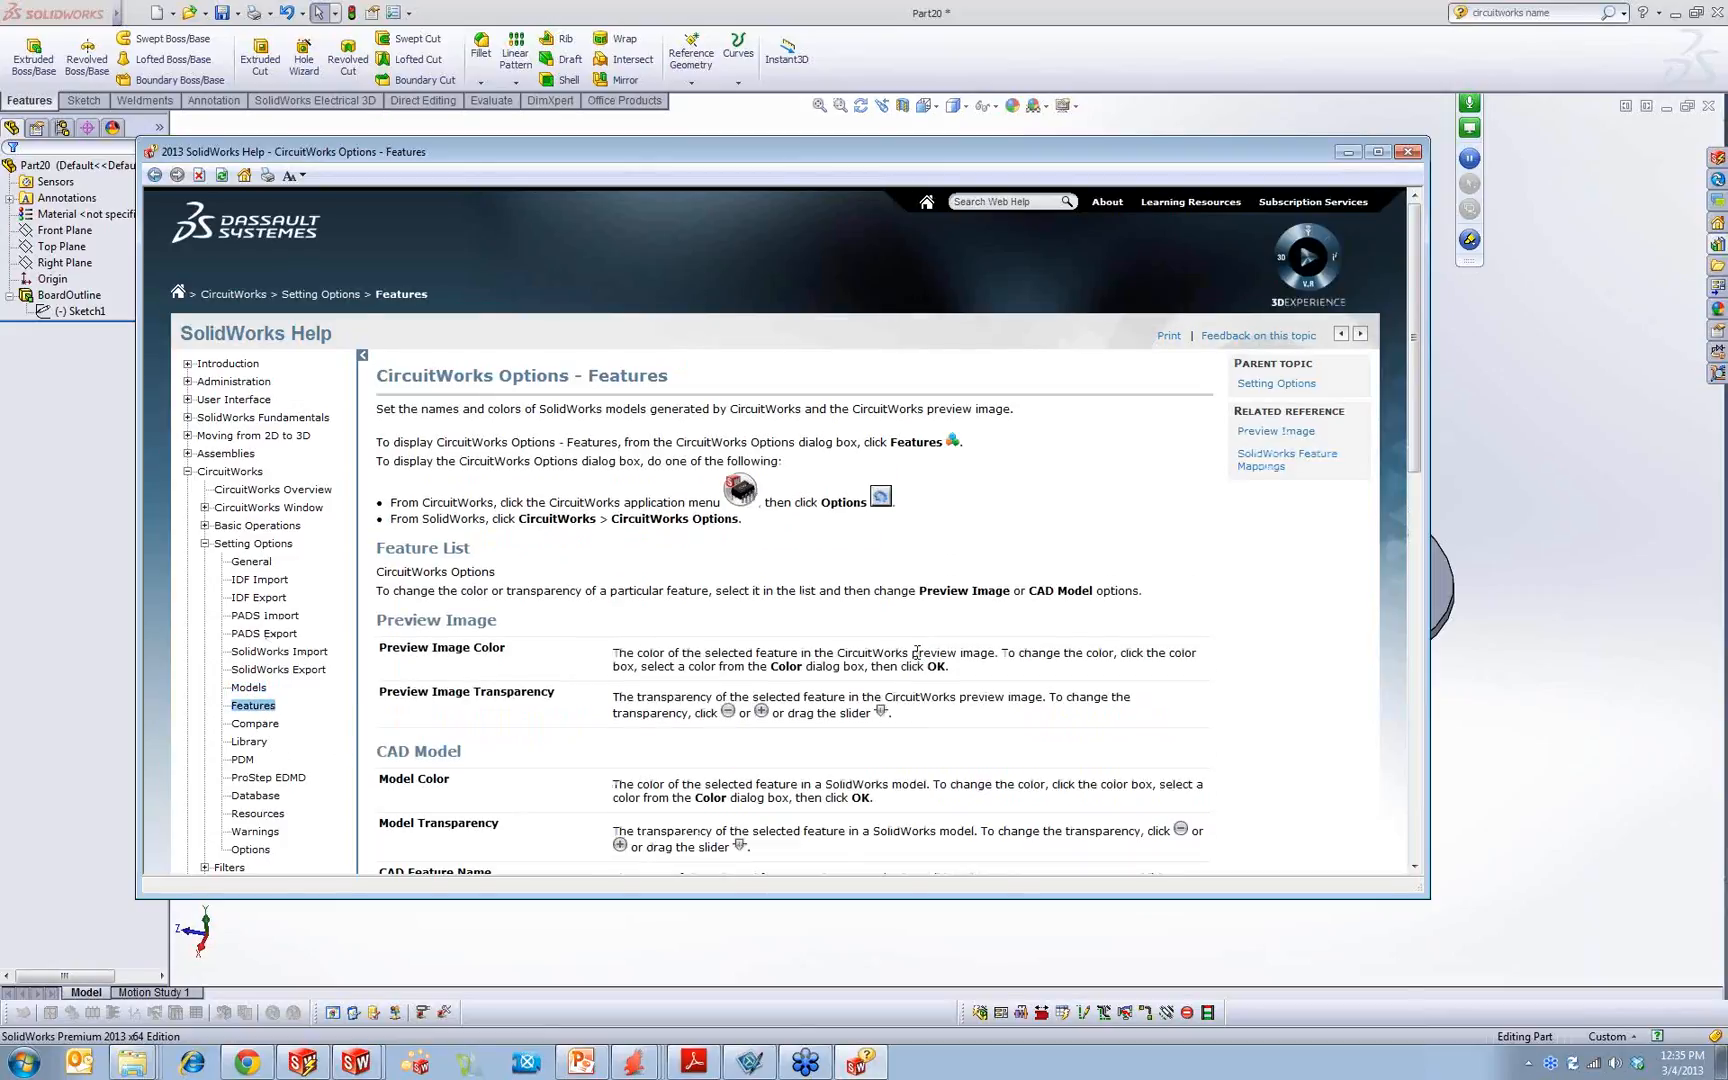
scroll(918, 659, down, 5)
scroll(915, 655, up, 4)
scroll(915, 658, down, 2)
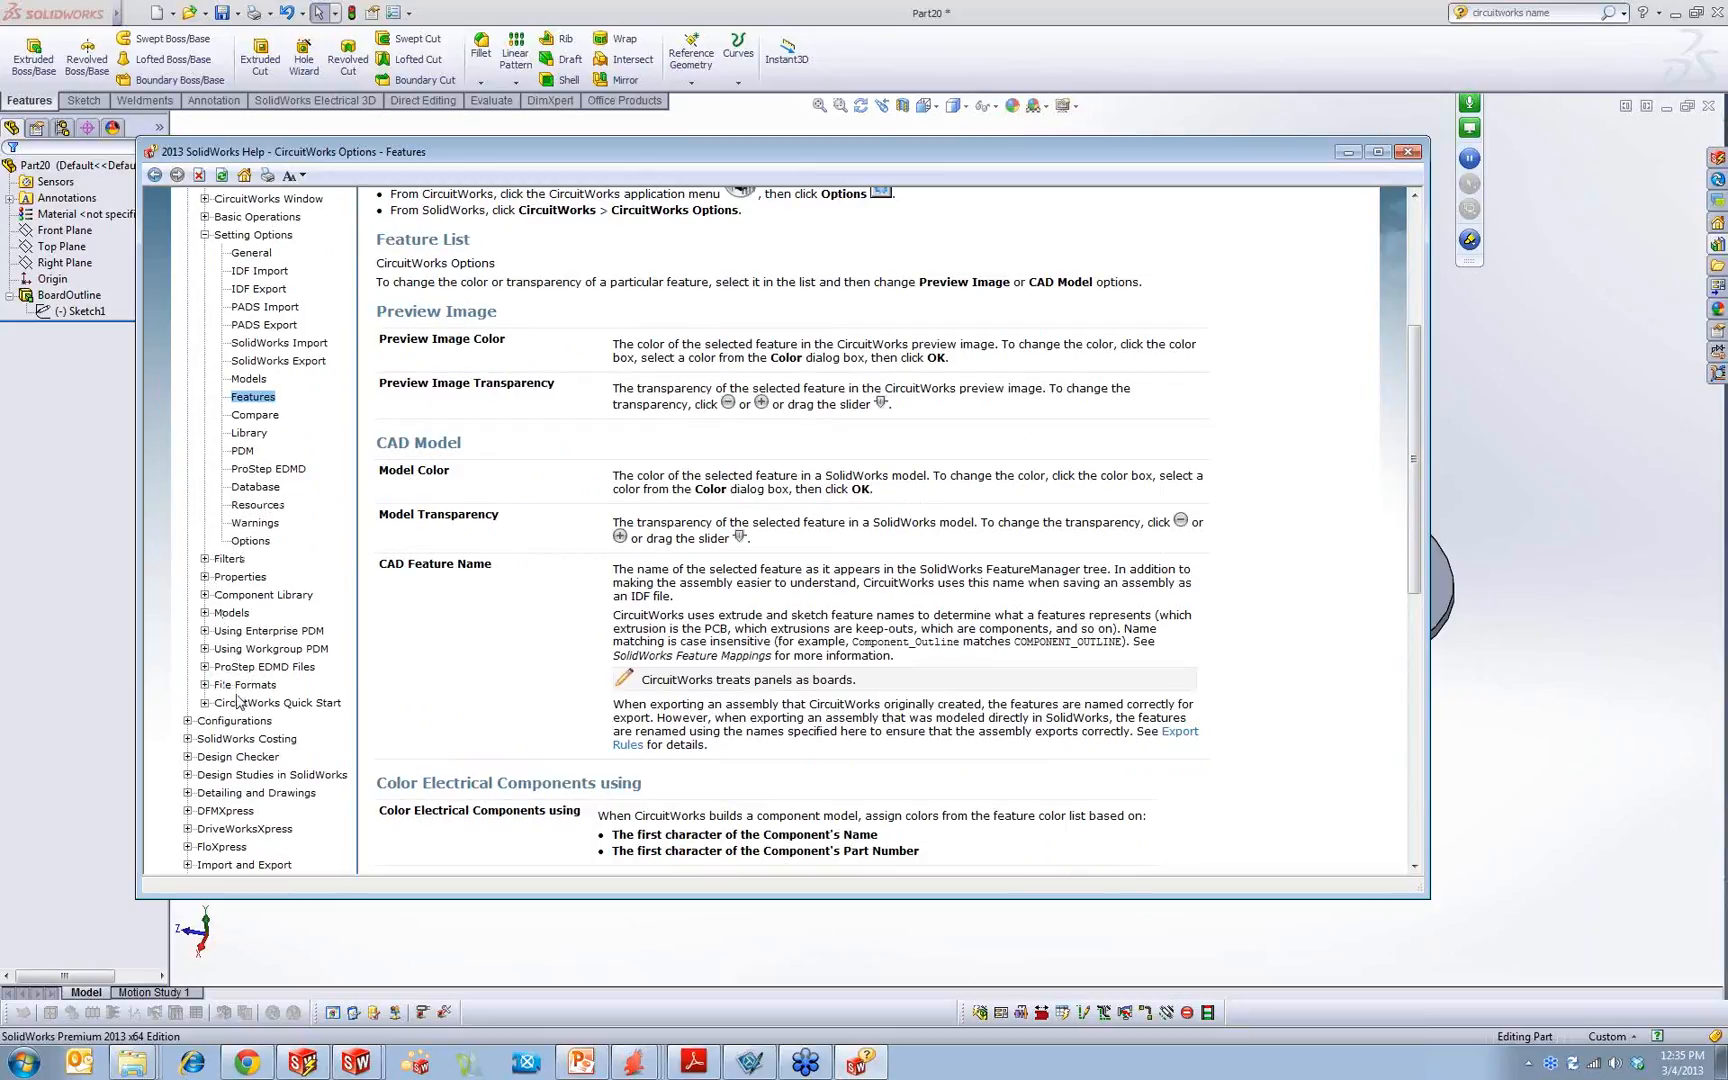
Step: Read the Quick Start topic on setting CircuitWorks options and browse the Properties, Filters, Setting Options and Basic Operations help sections
click(204, 704)
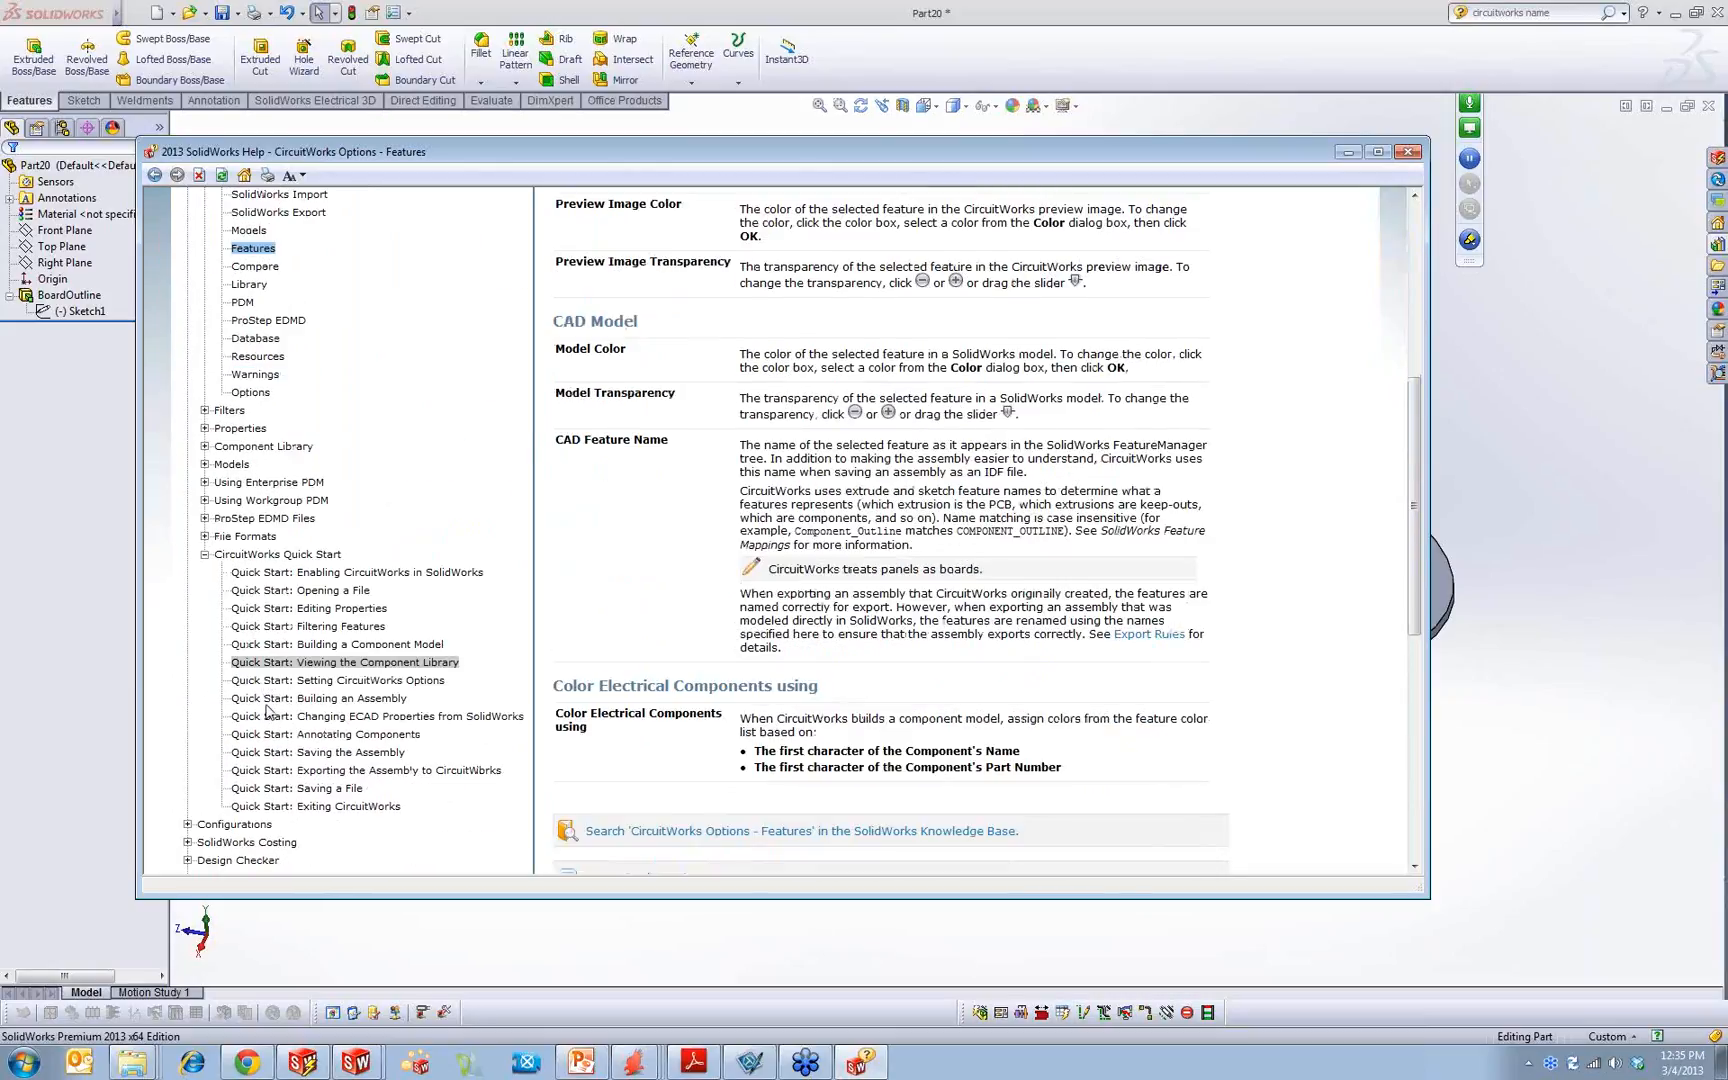
click(340, 623)
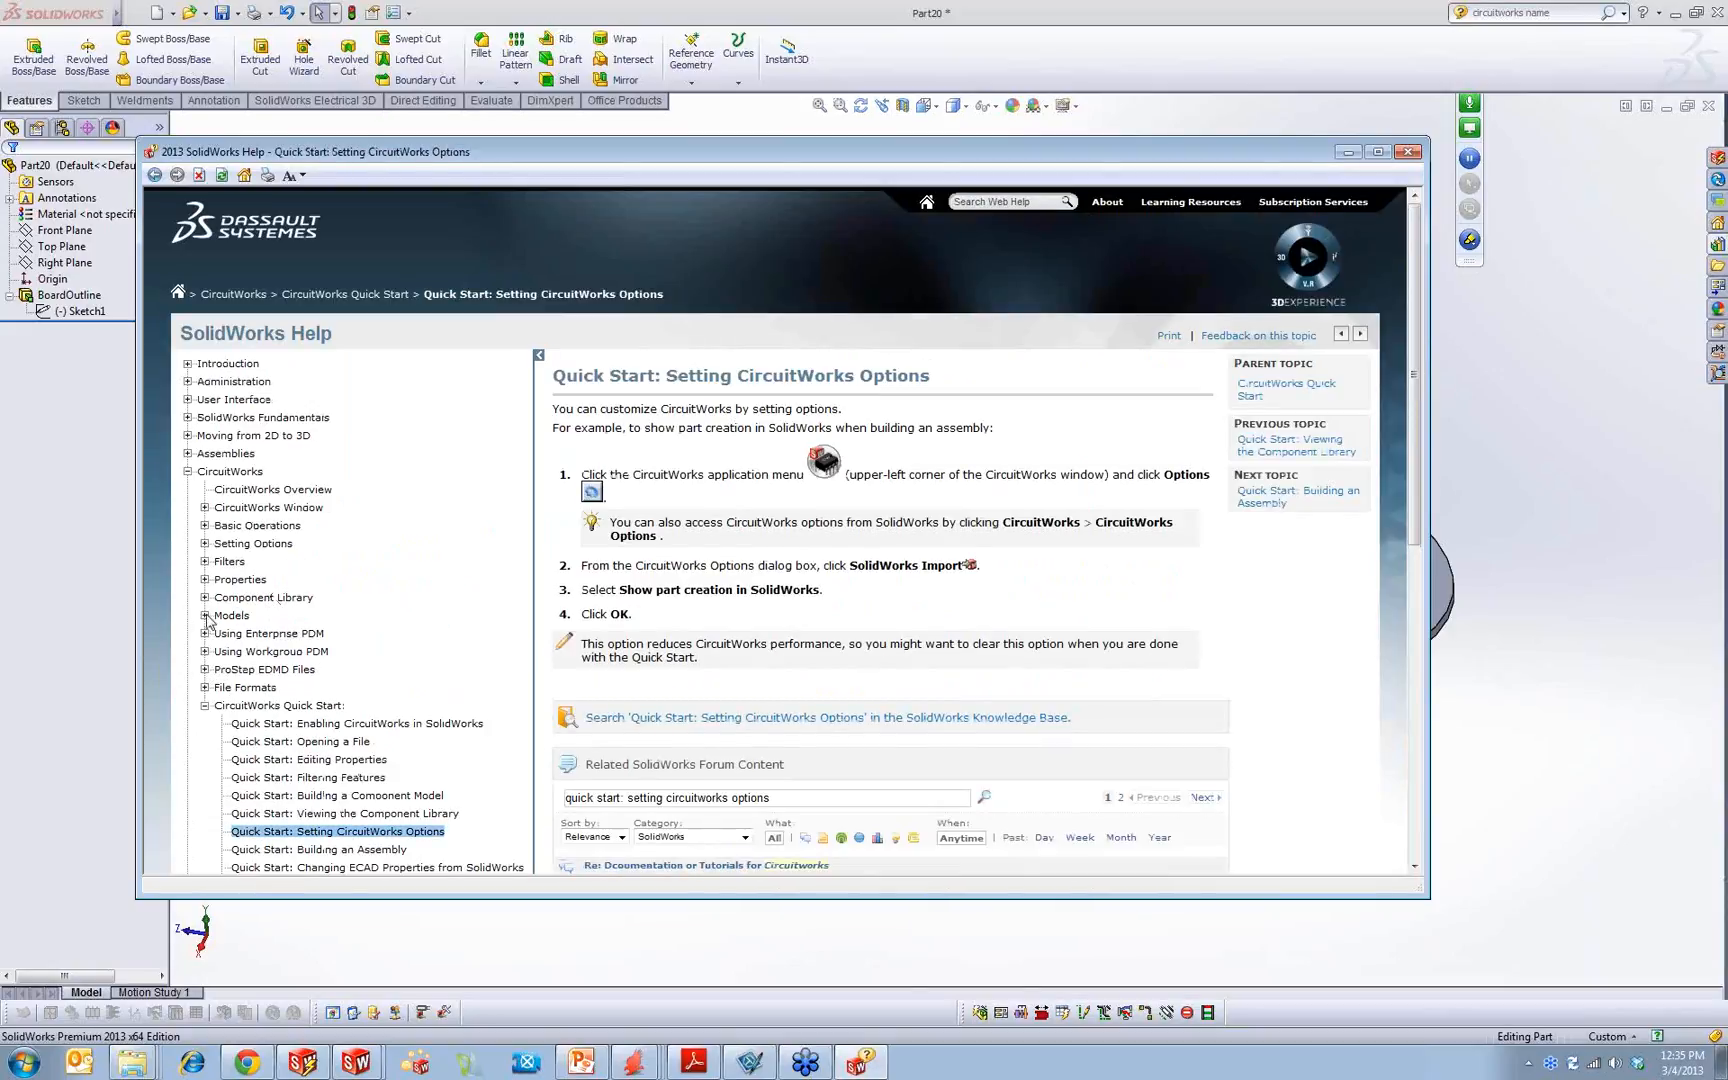
click(205, 580)
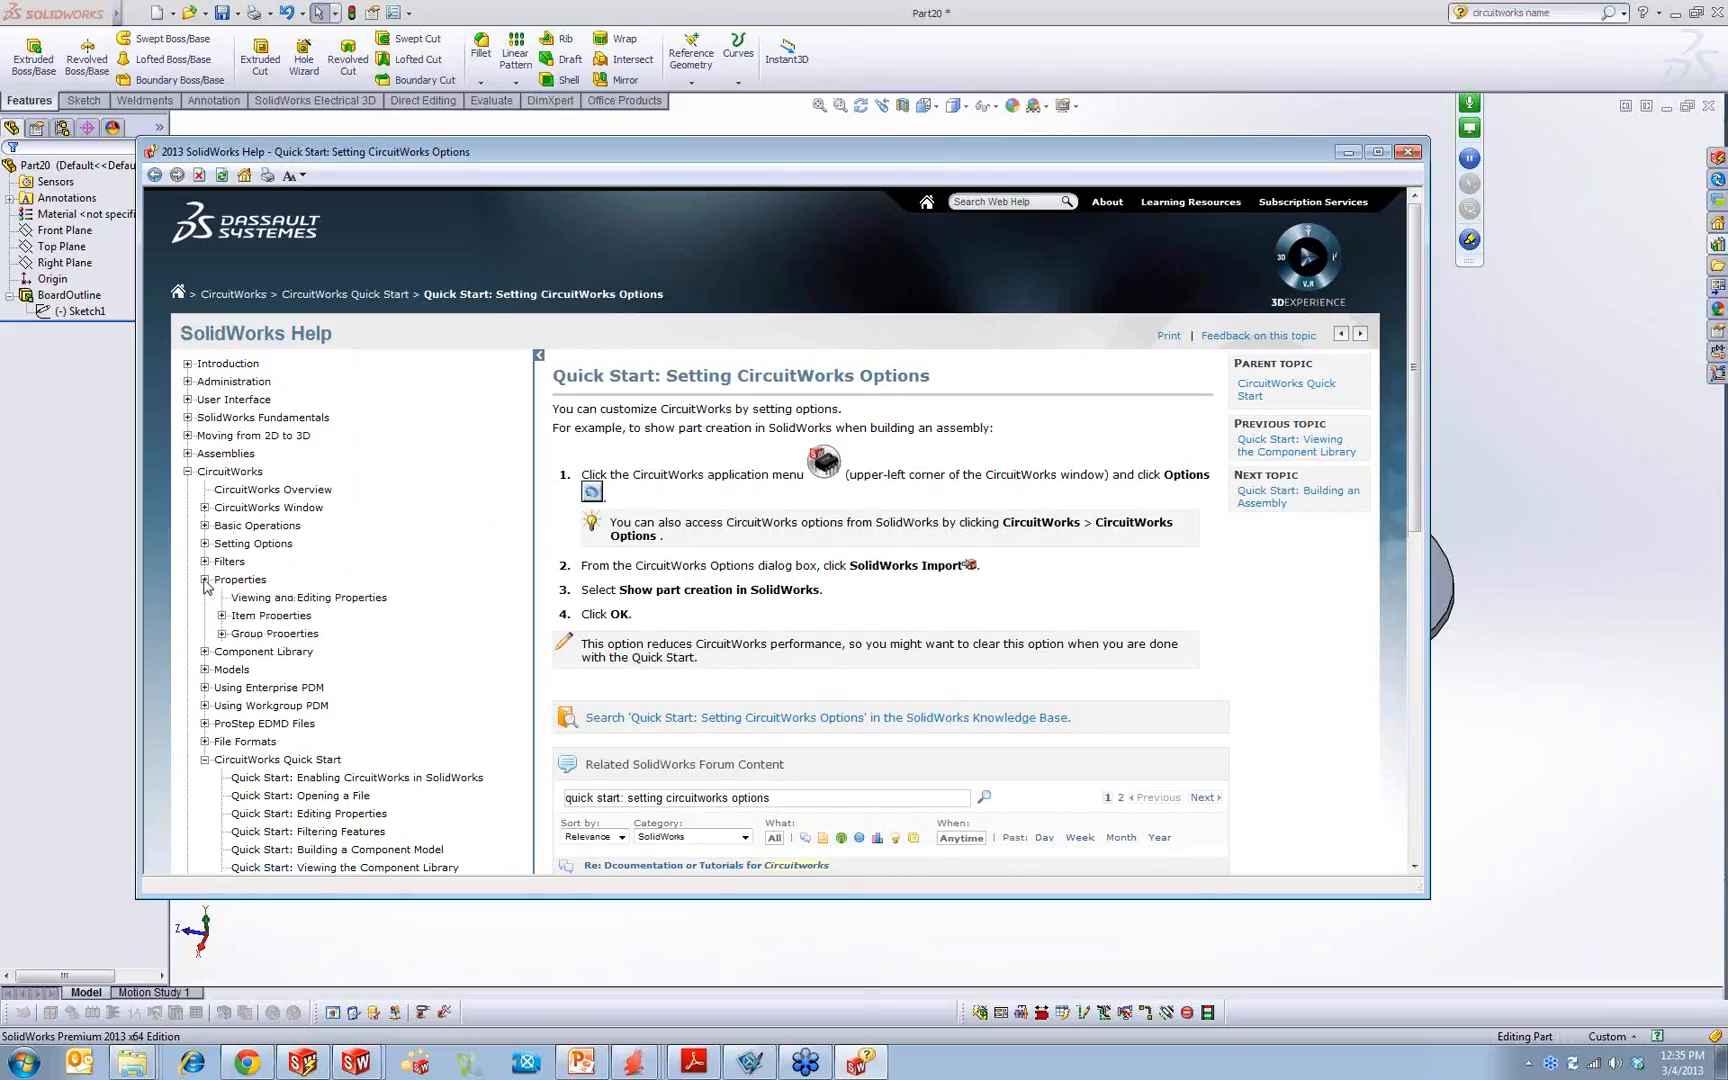
click(205, 562)
click(205, 544)
click(205, 526)
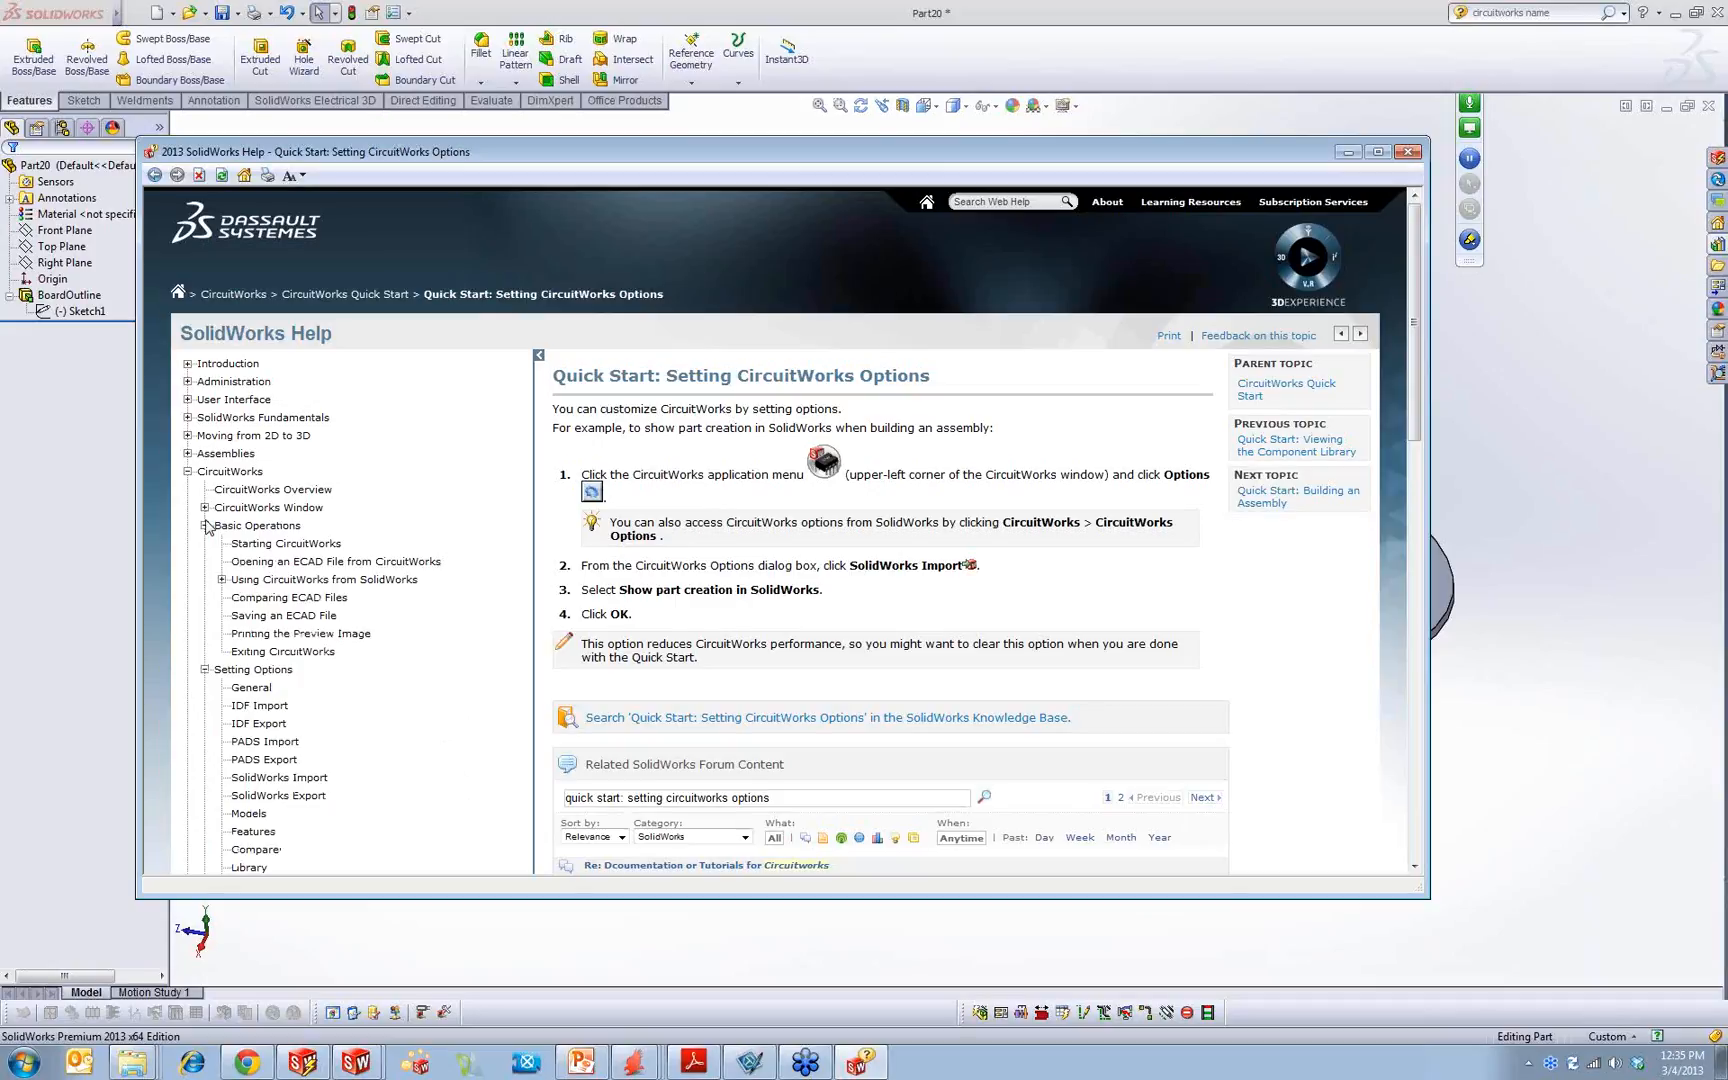
Step: Read the CircuitWorks Overview help topic and its comparison of CircuitWorks with CircuitWorks Lite
click(205, 508)
click(218, 490)
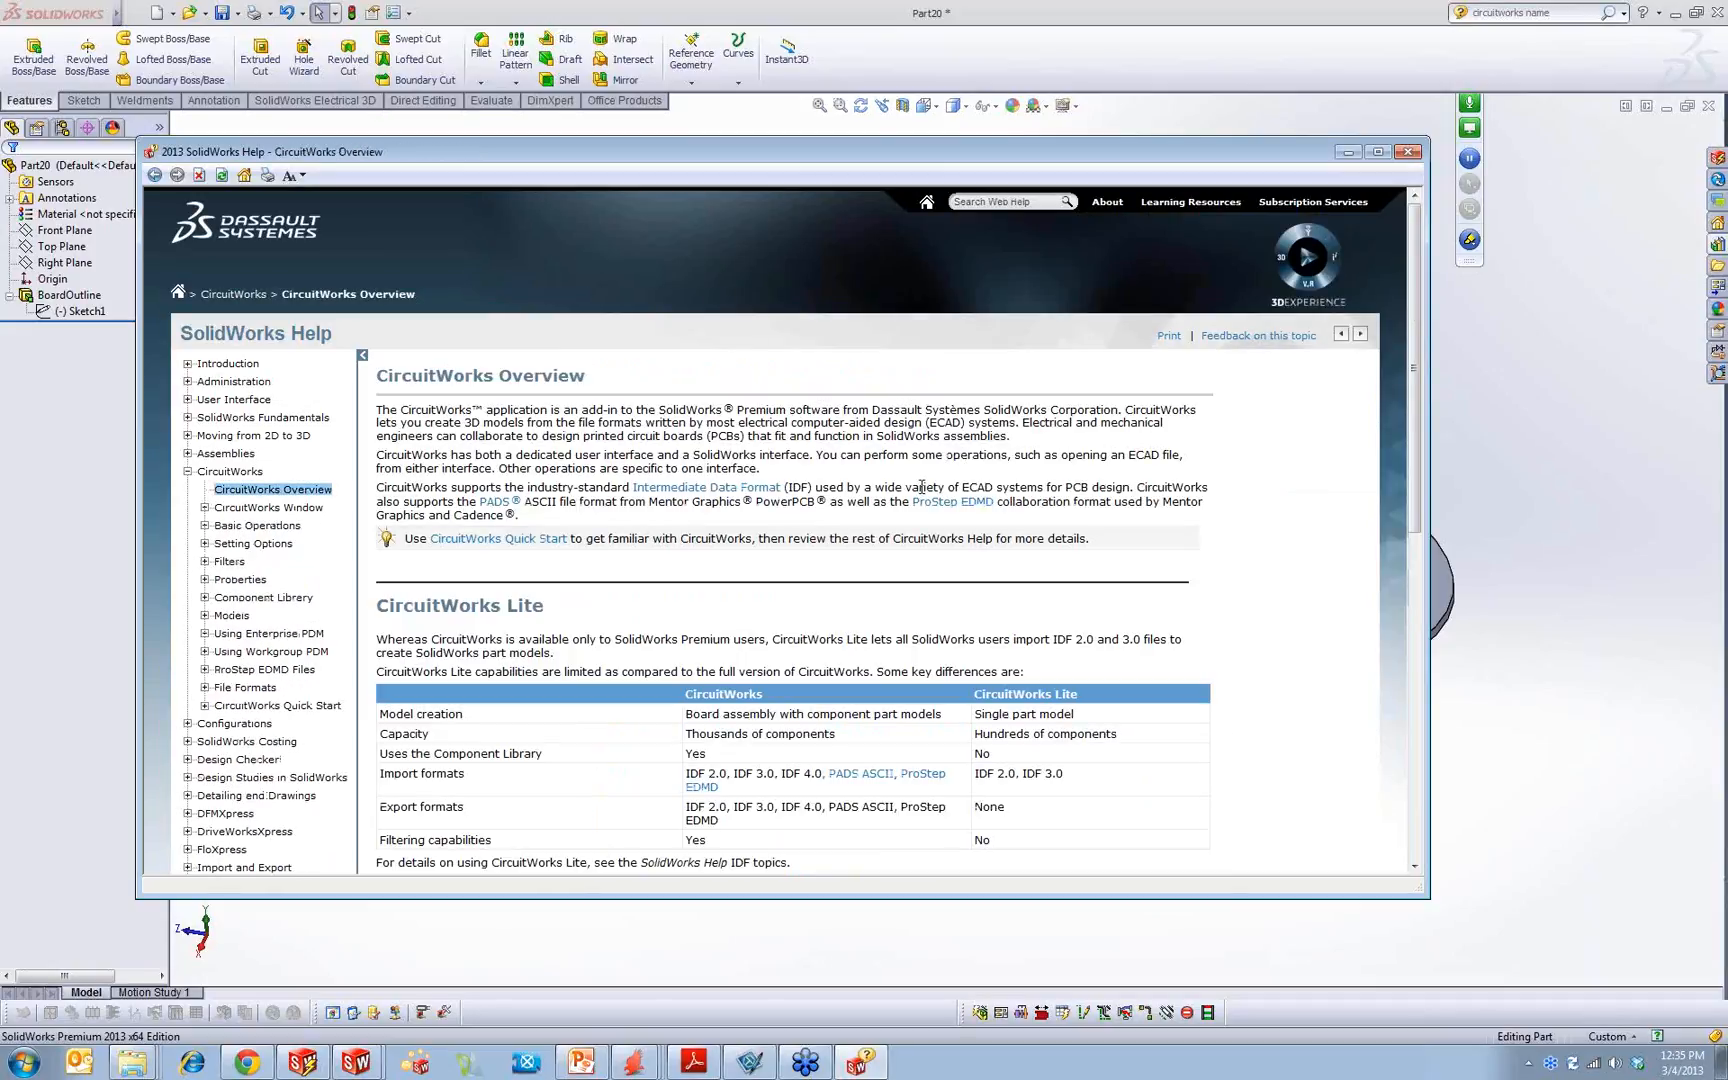
scroll(922, 487, down, 5)
scroll(833, 555, up, 5)
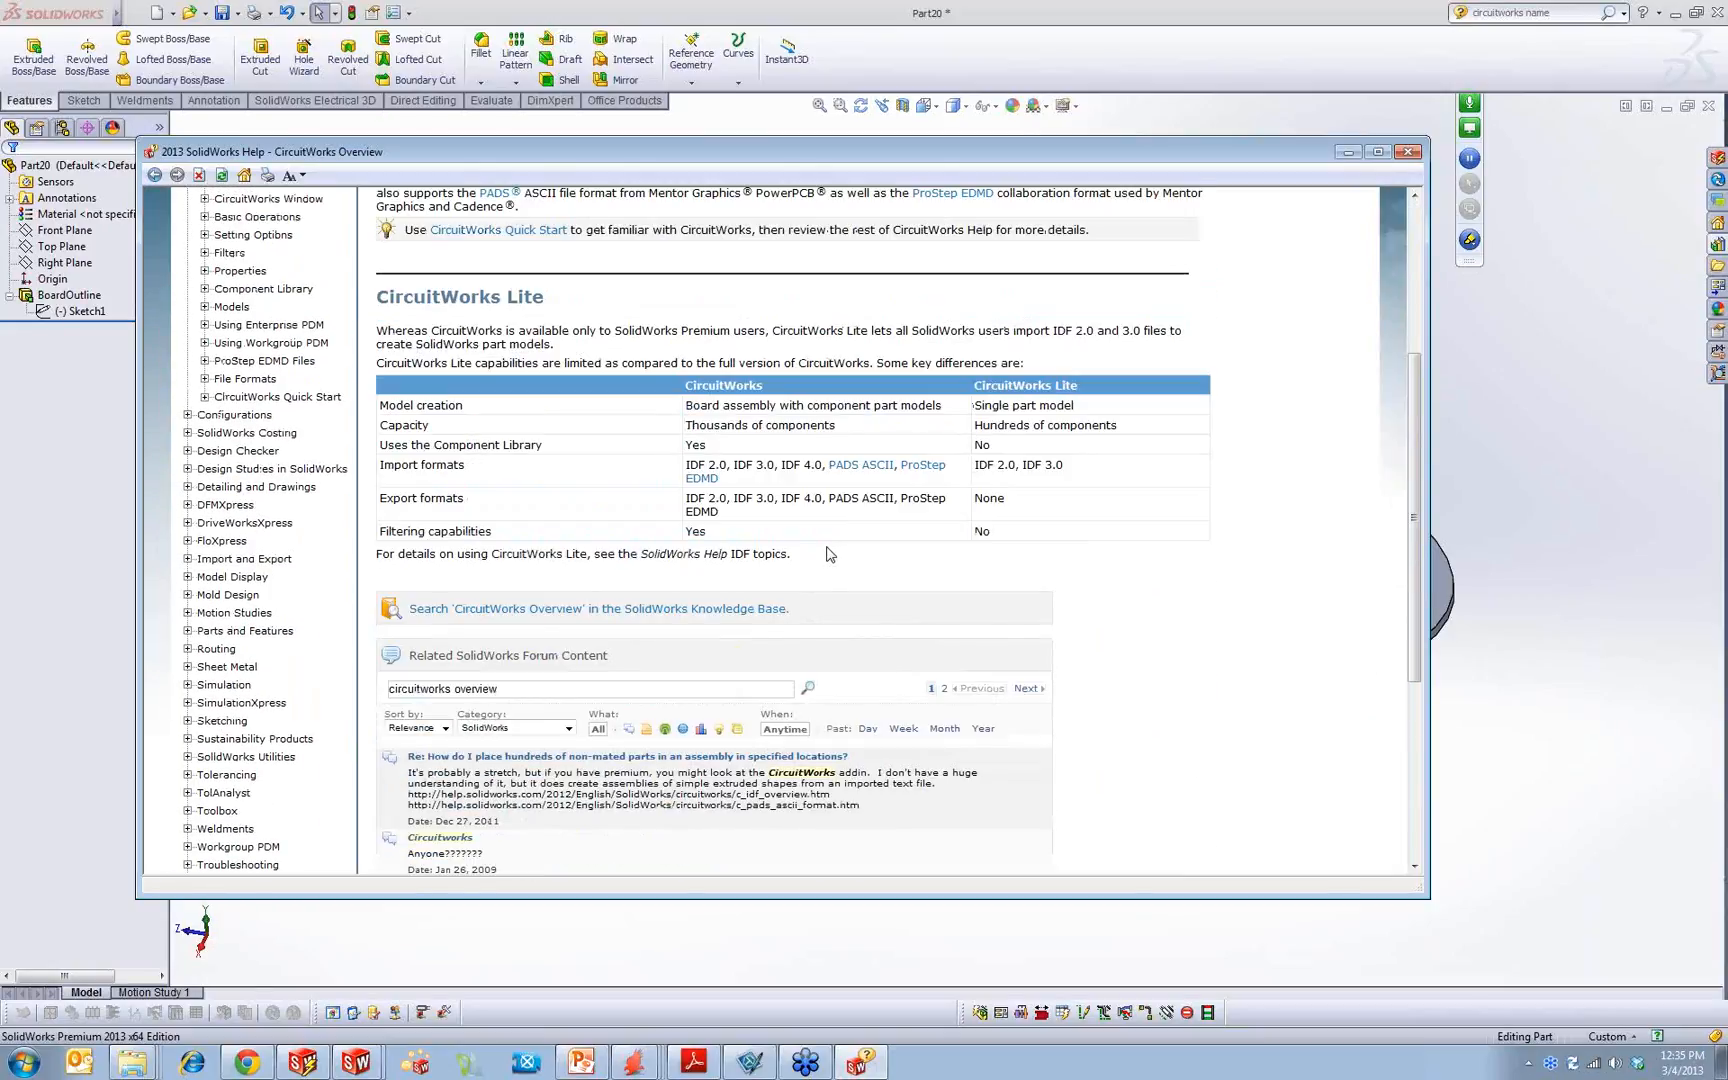
Step: Search the help for "mapping circuitworks" and read the SolidWorks Feature Mappings topic's table of feature name substrings
click(1040, 201)
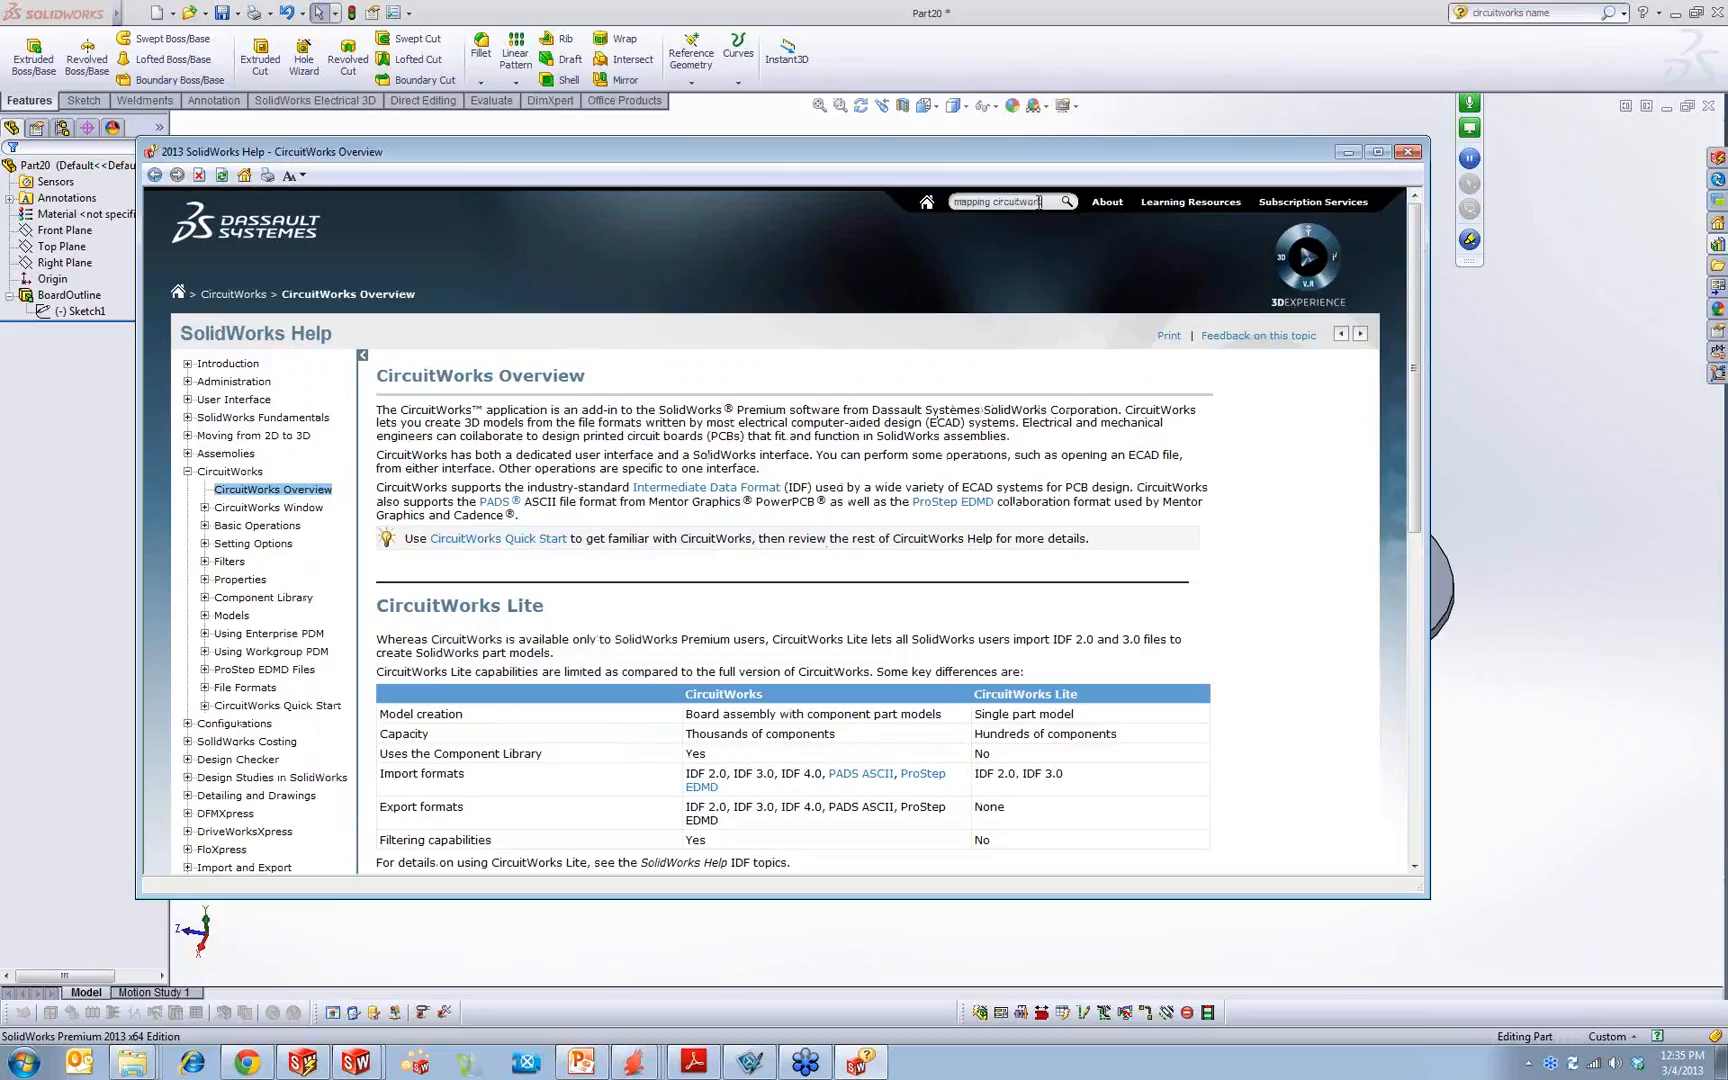
click(1067, 202)
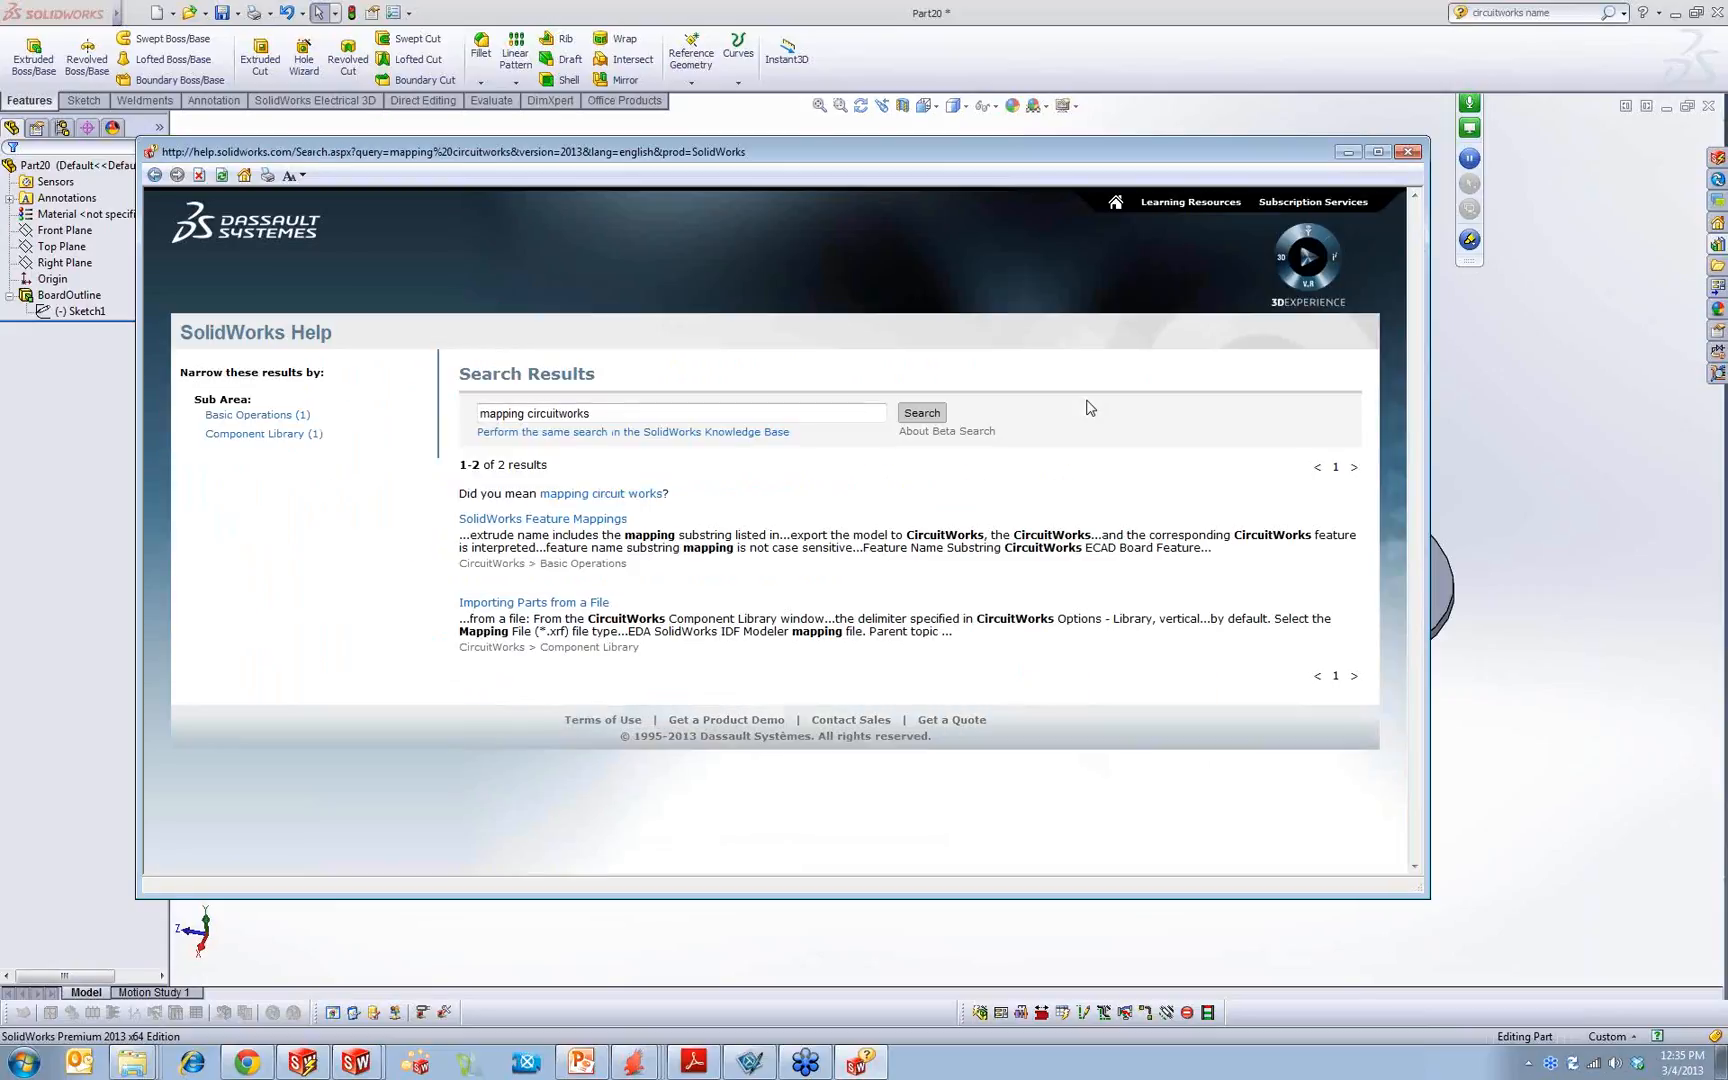
click(590, 519)
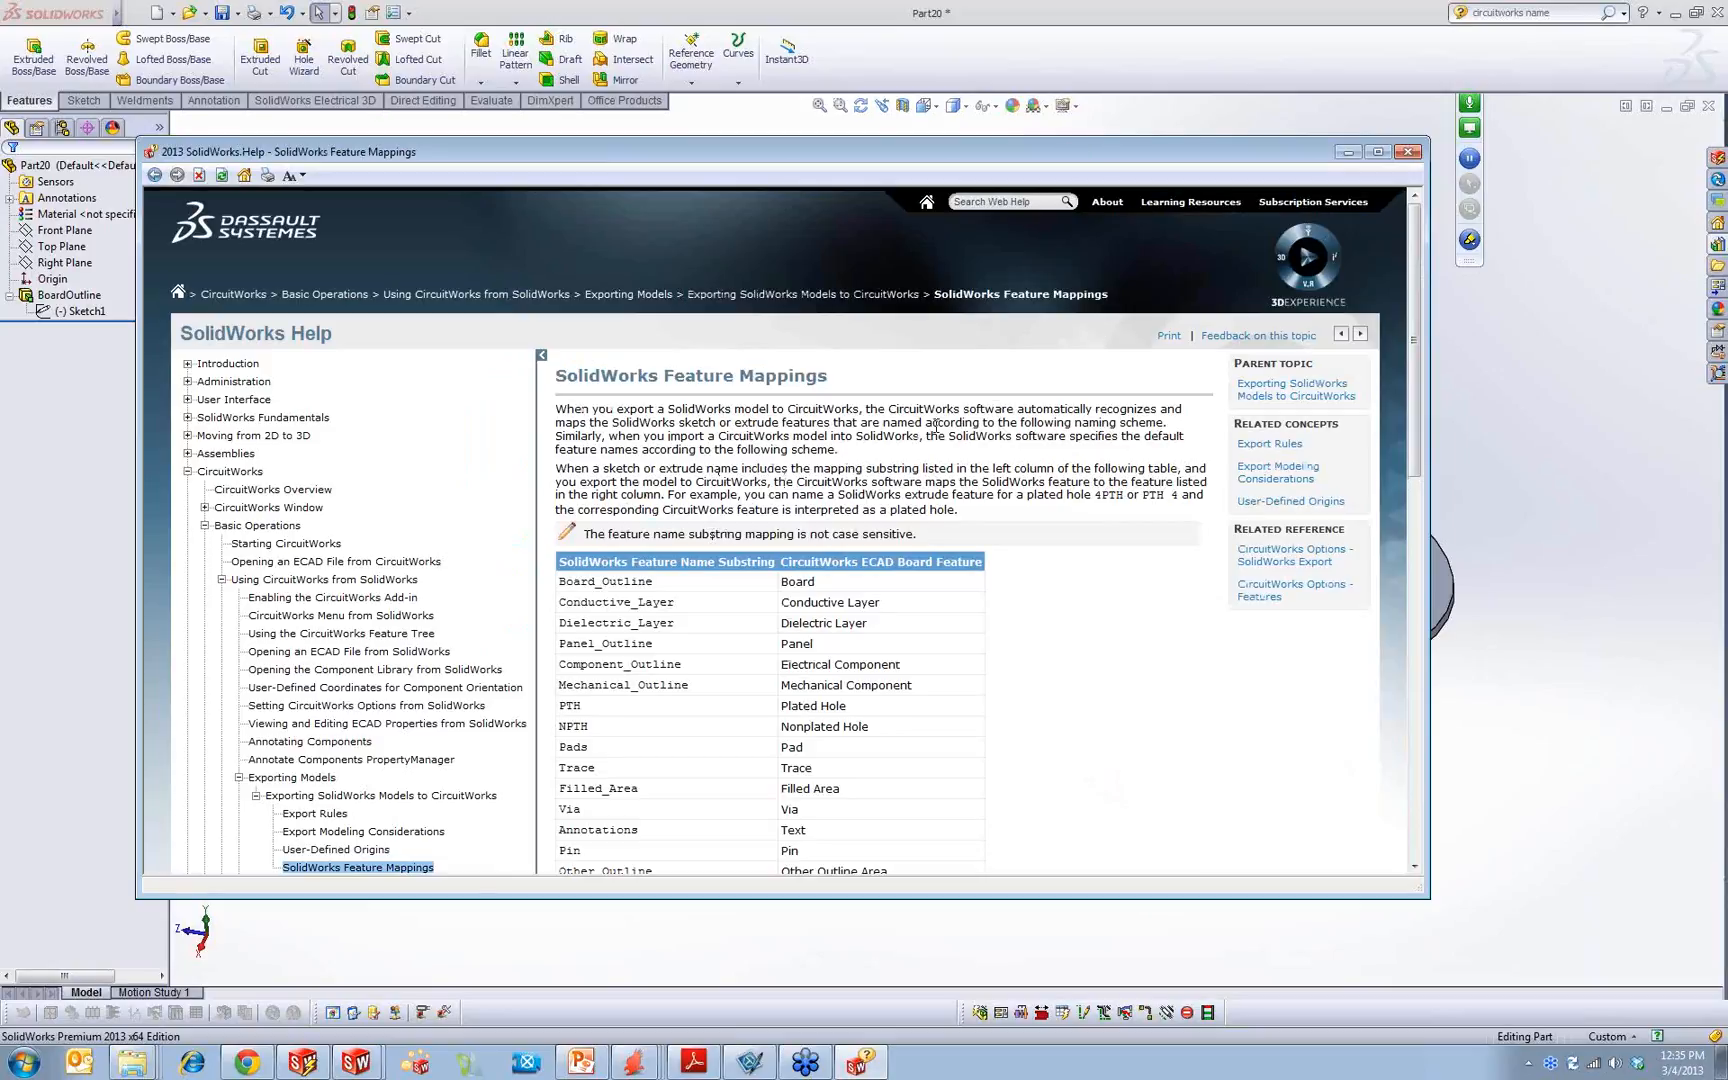
scroll(886, 510, down, 3)
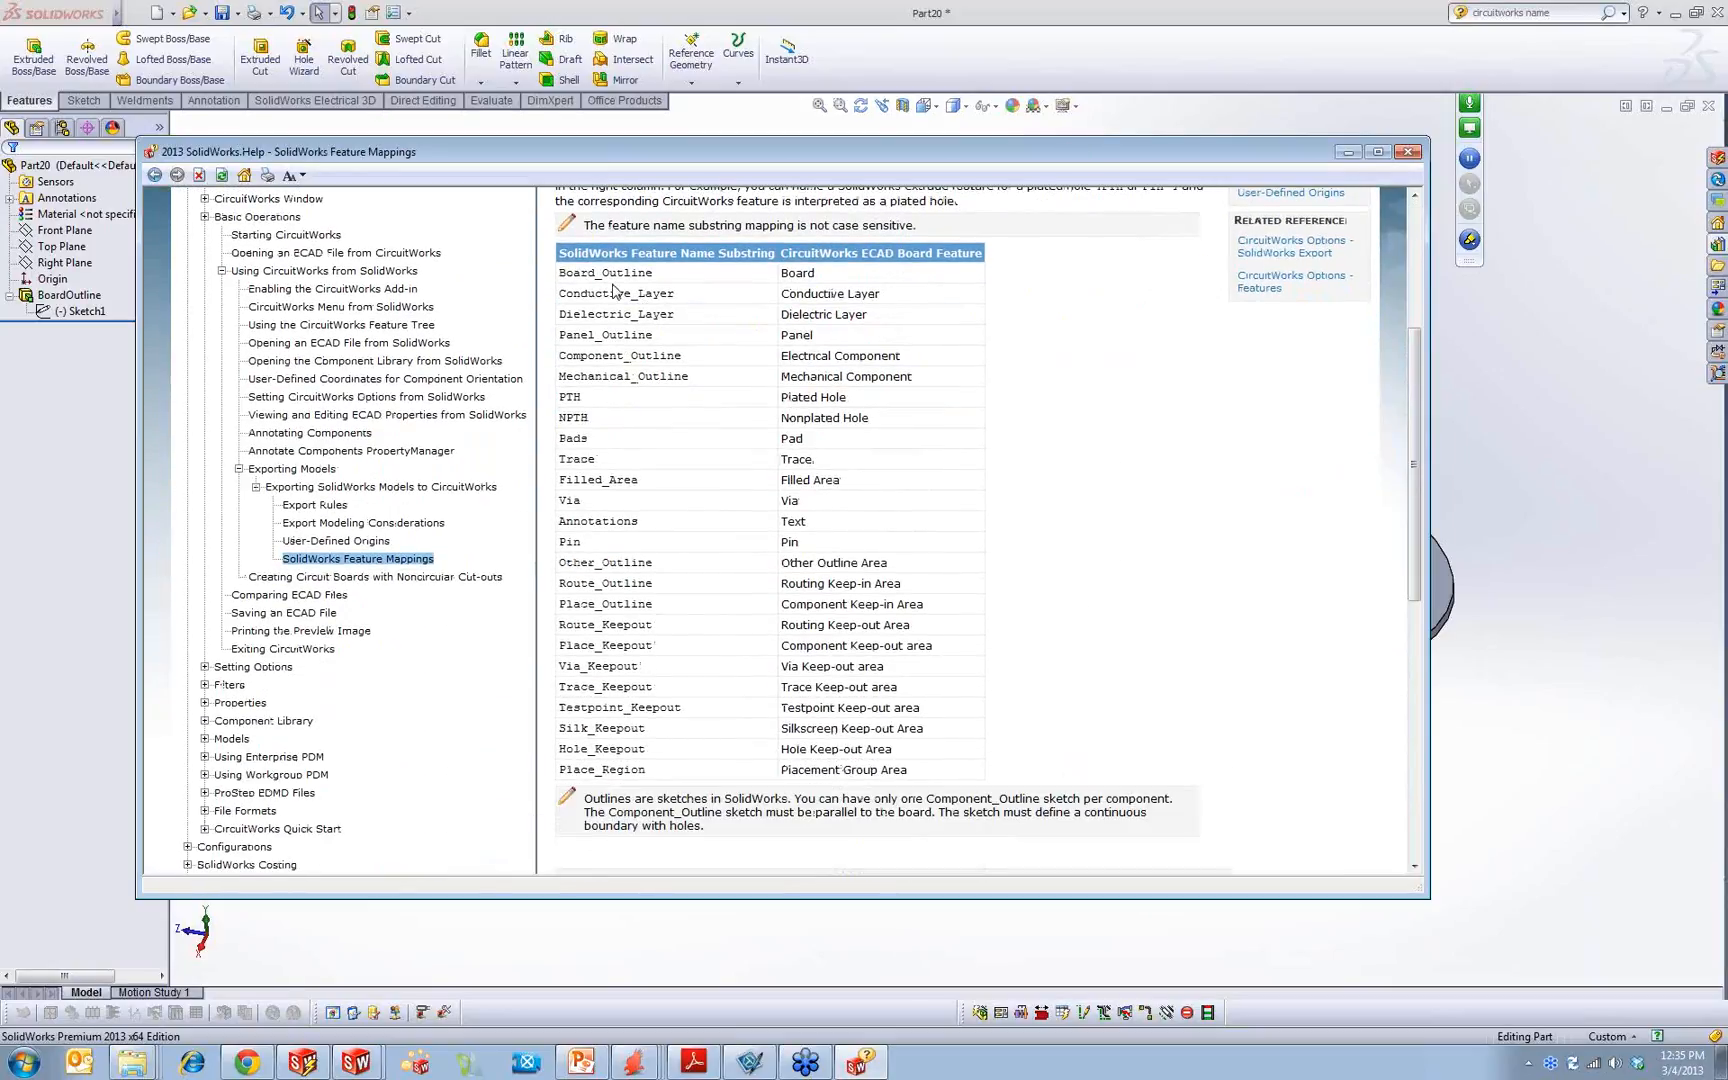
Step: Copy the name Board_Outline from the help's mapping table and rename the board's extrude feature as Board_Outline
mouse_move(578, 270)
mouse_down()
mouse_move(513, 265)
mouse_move(562, 269)
mouse_up()
right_click(603, 279)
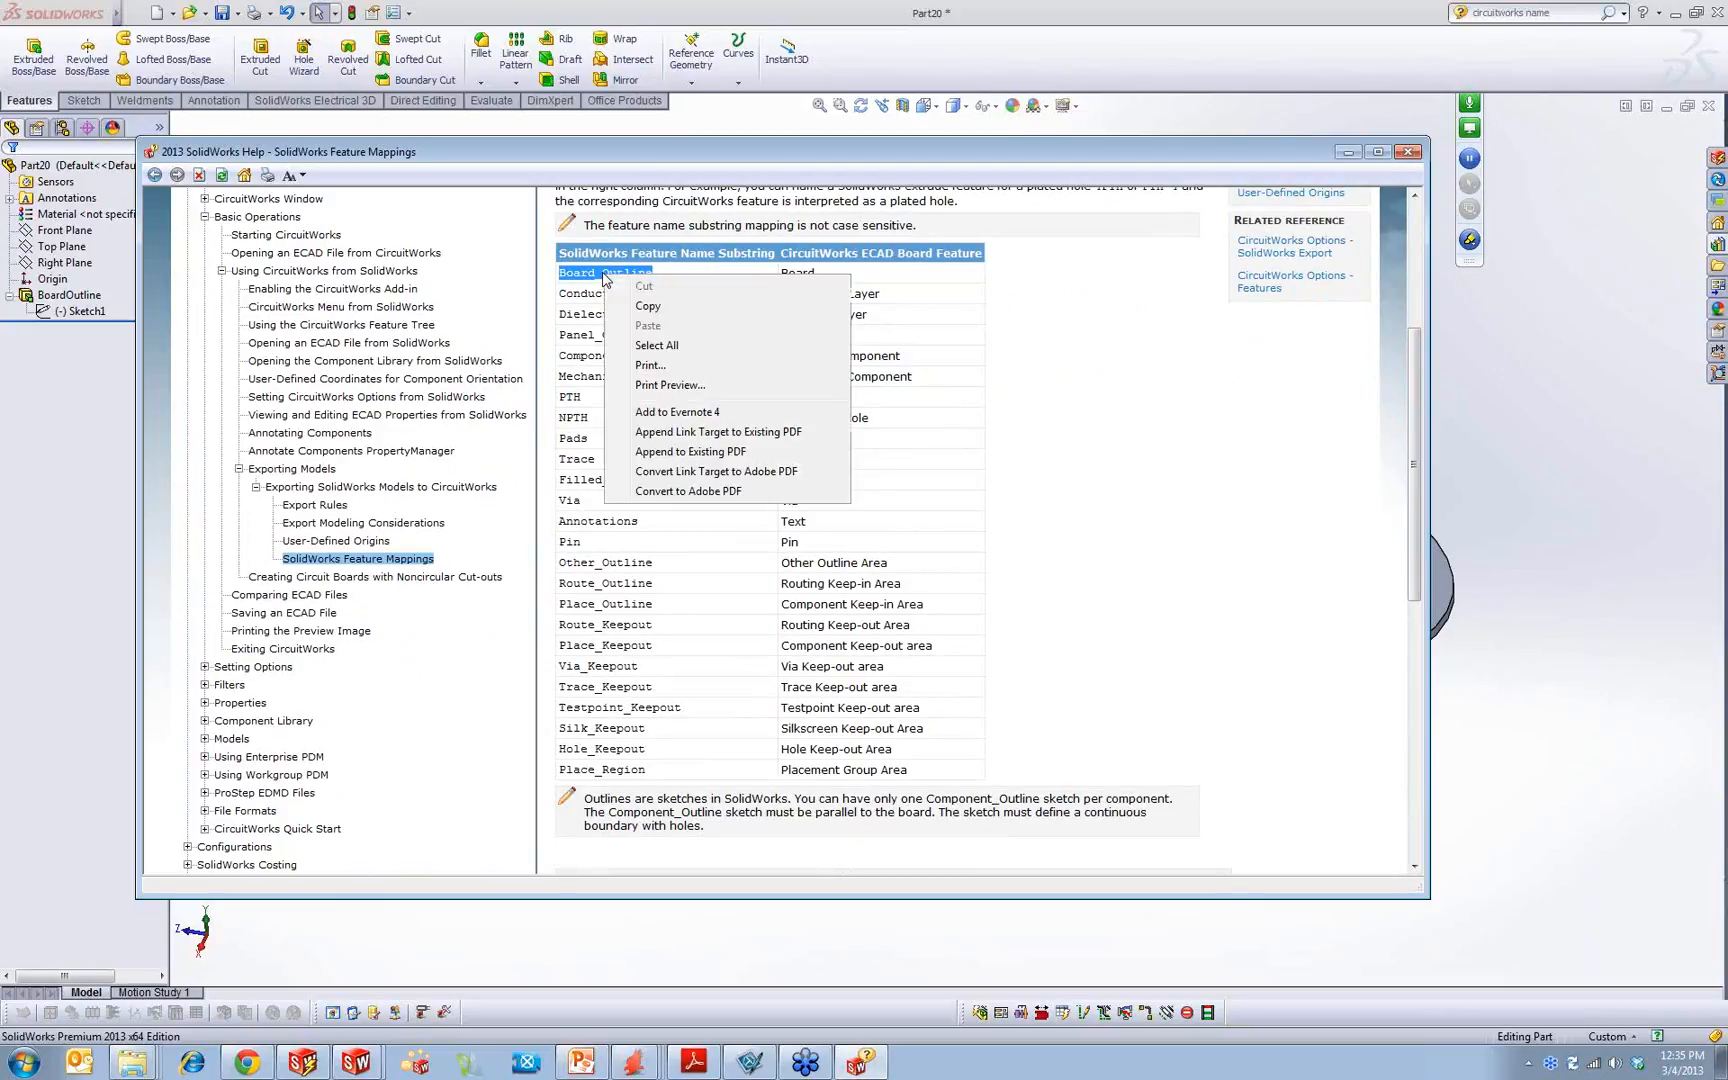
click(647, 306)
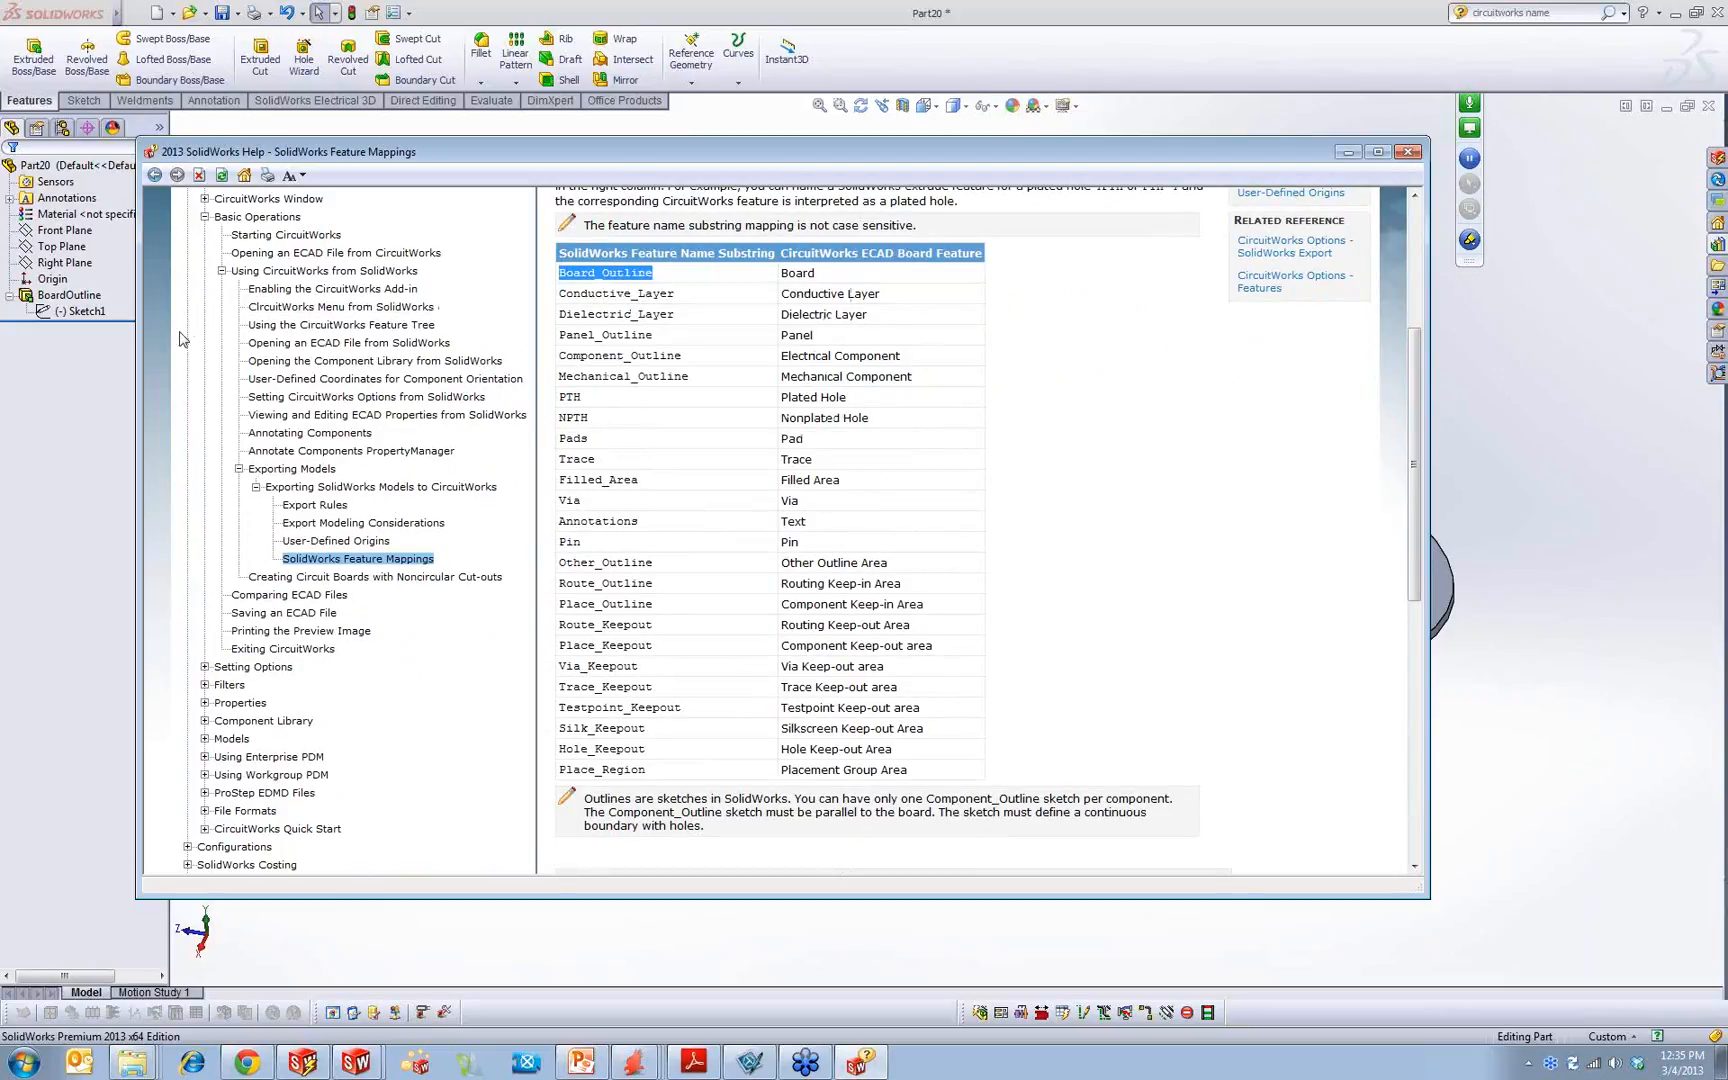
click(67, 295)
click(67, 294)
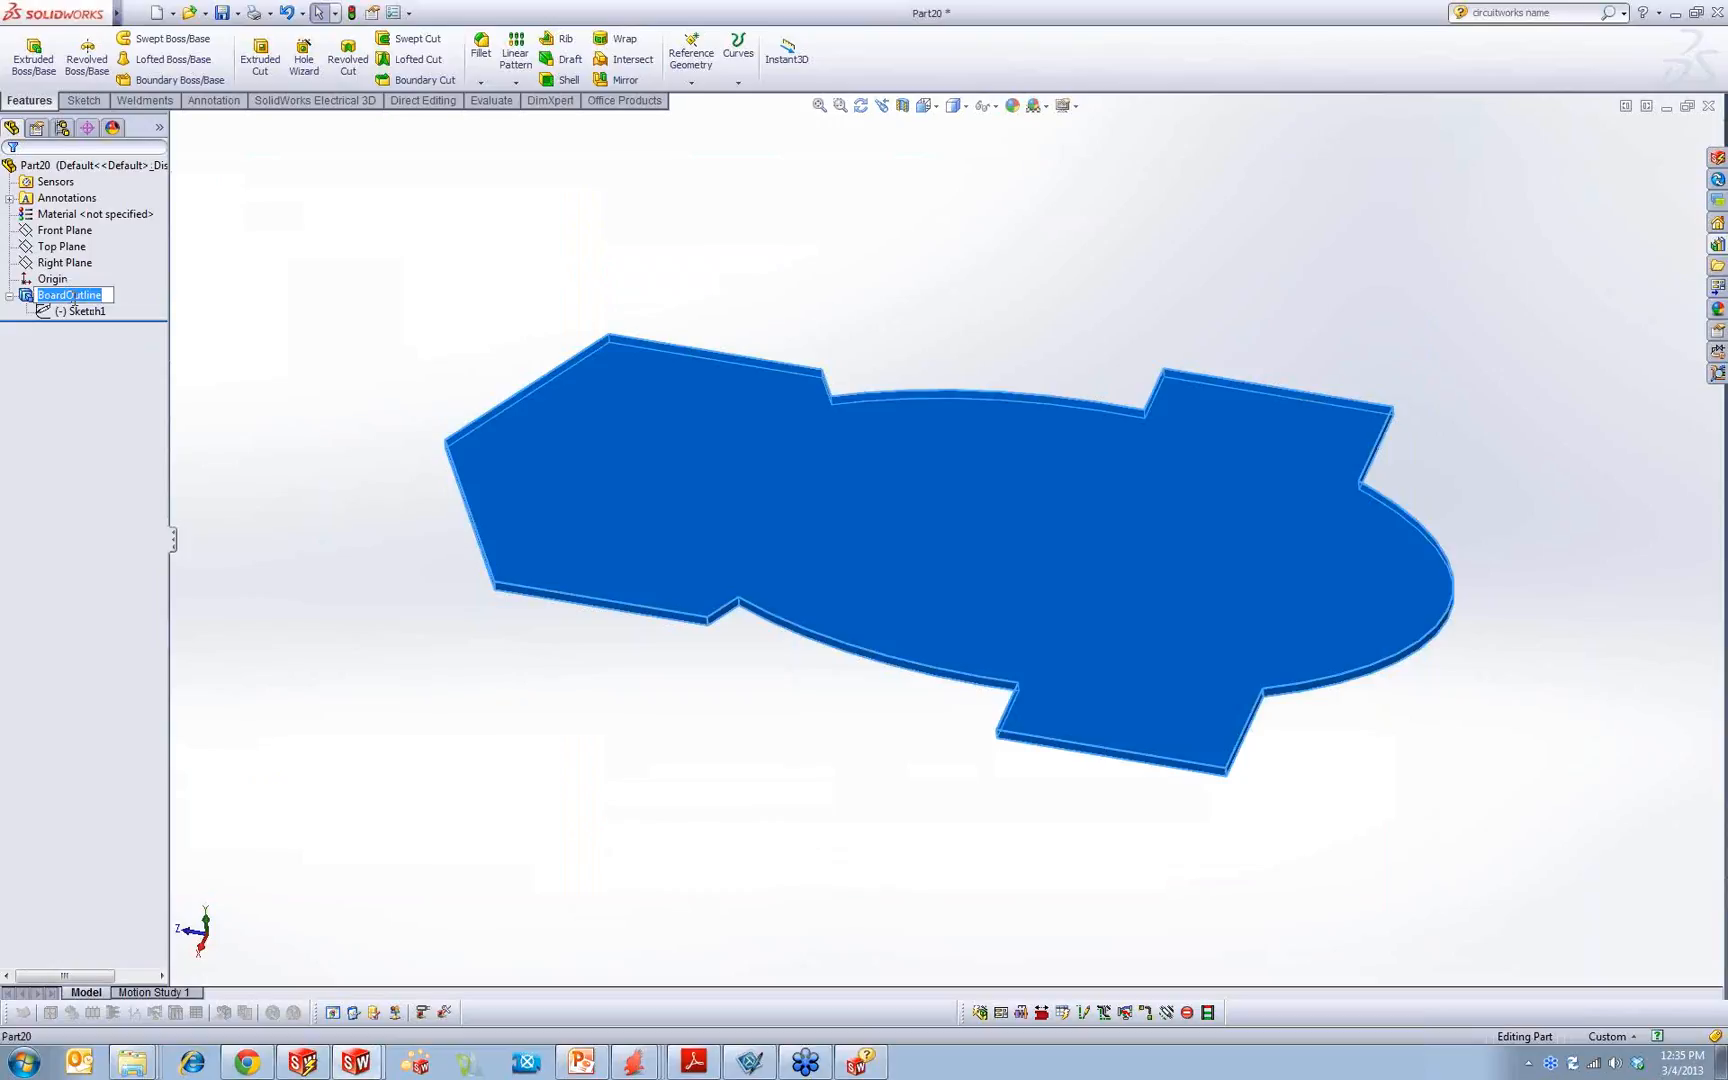
right_click(73, 300)
click(115, 385)
click(423, 271)
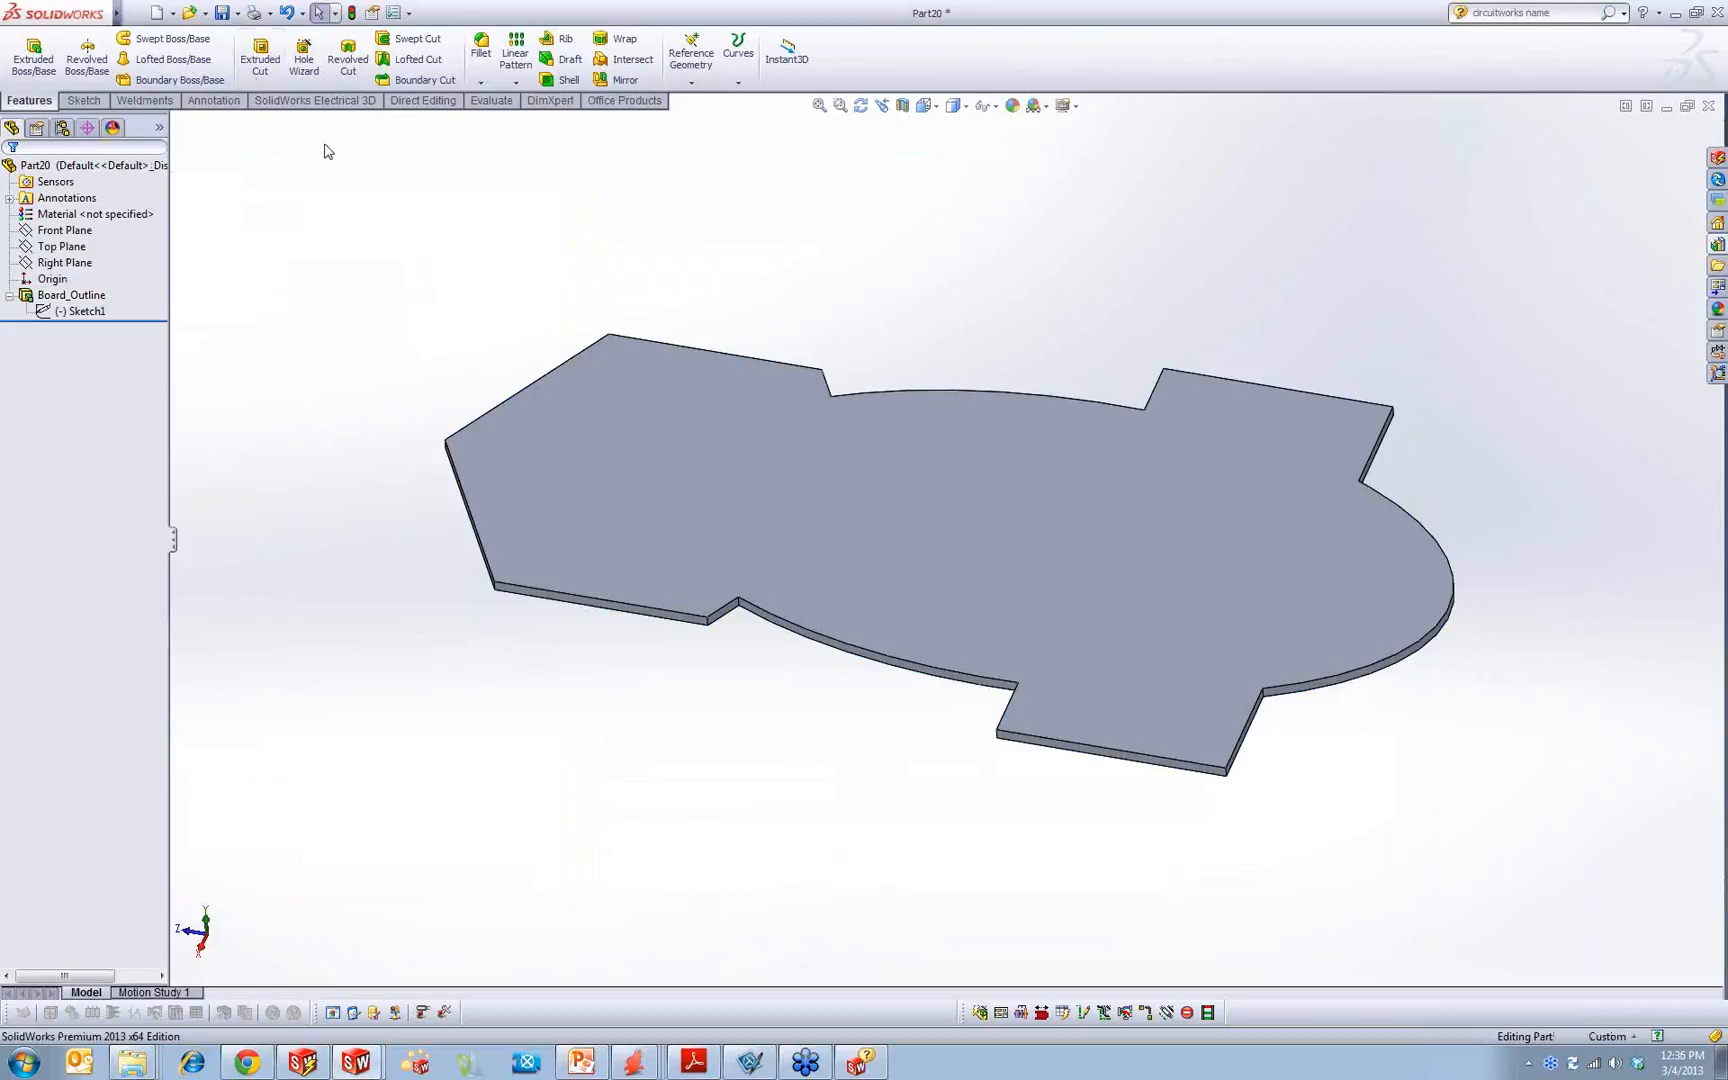
Step: Save the board part to the Desktop as PCB
click(222, 12)
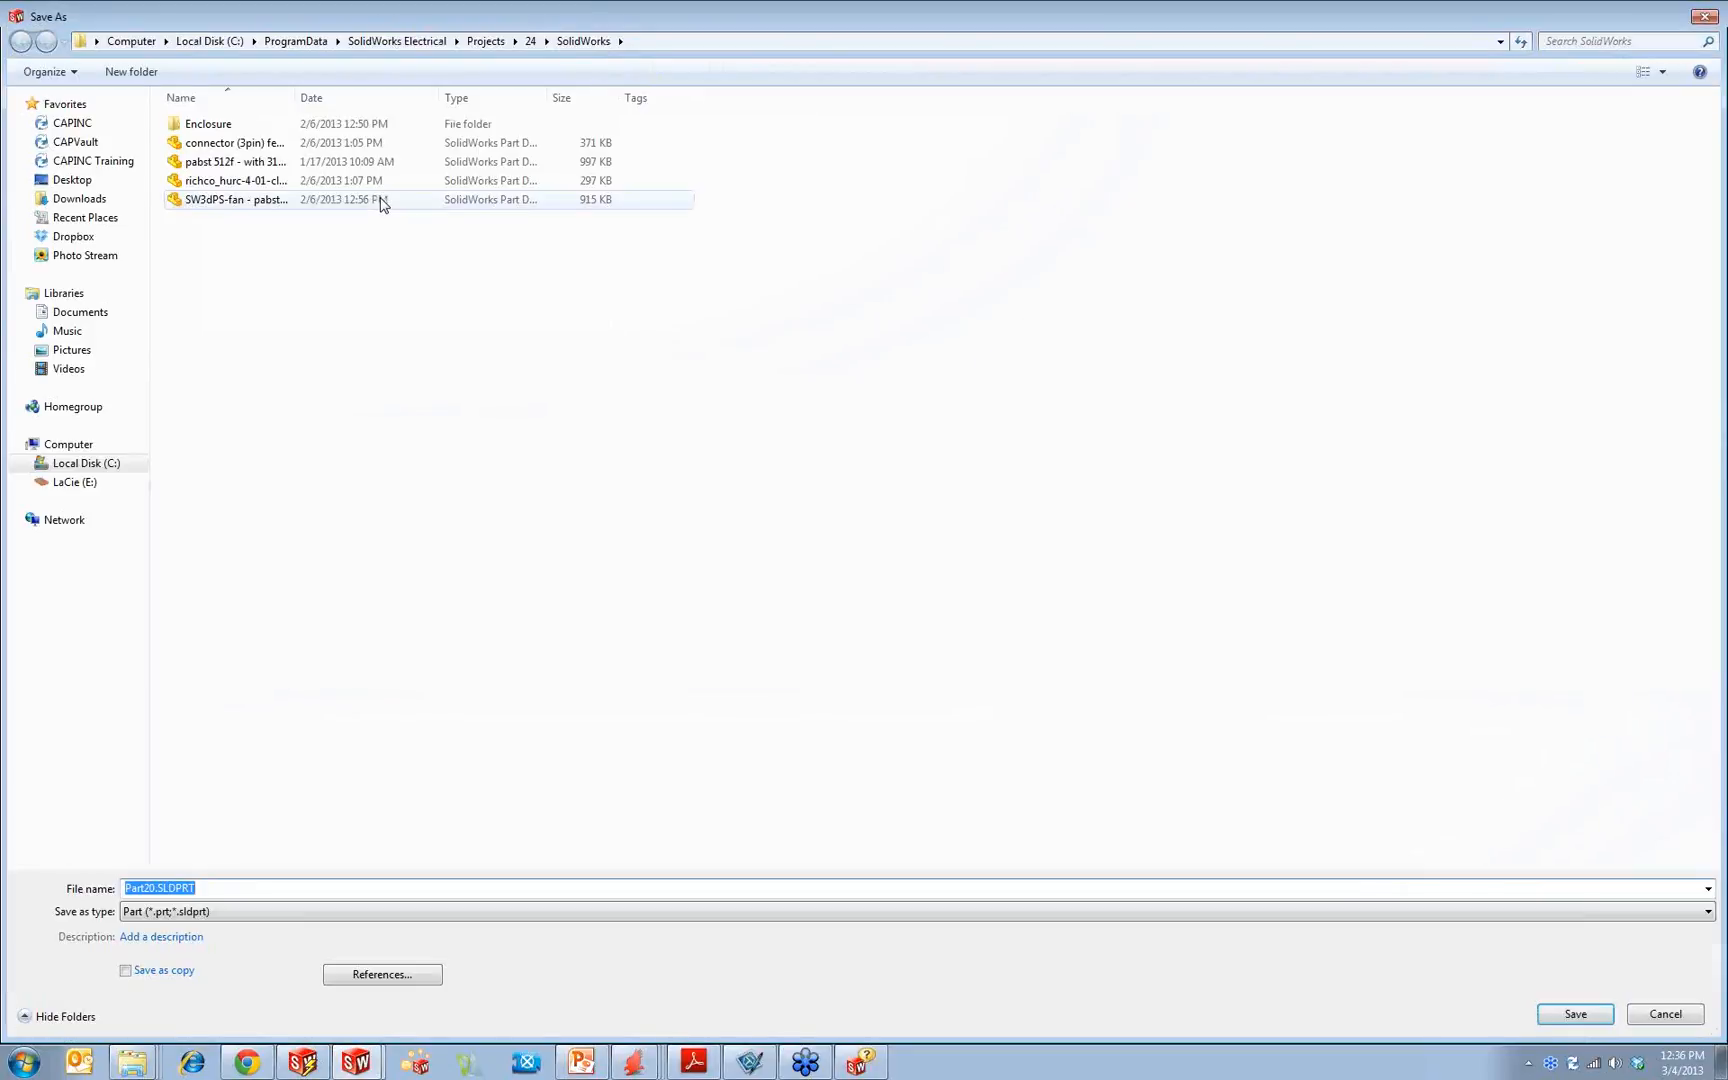
click(74, 179)
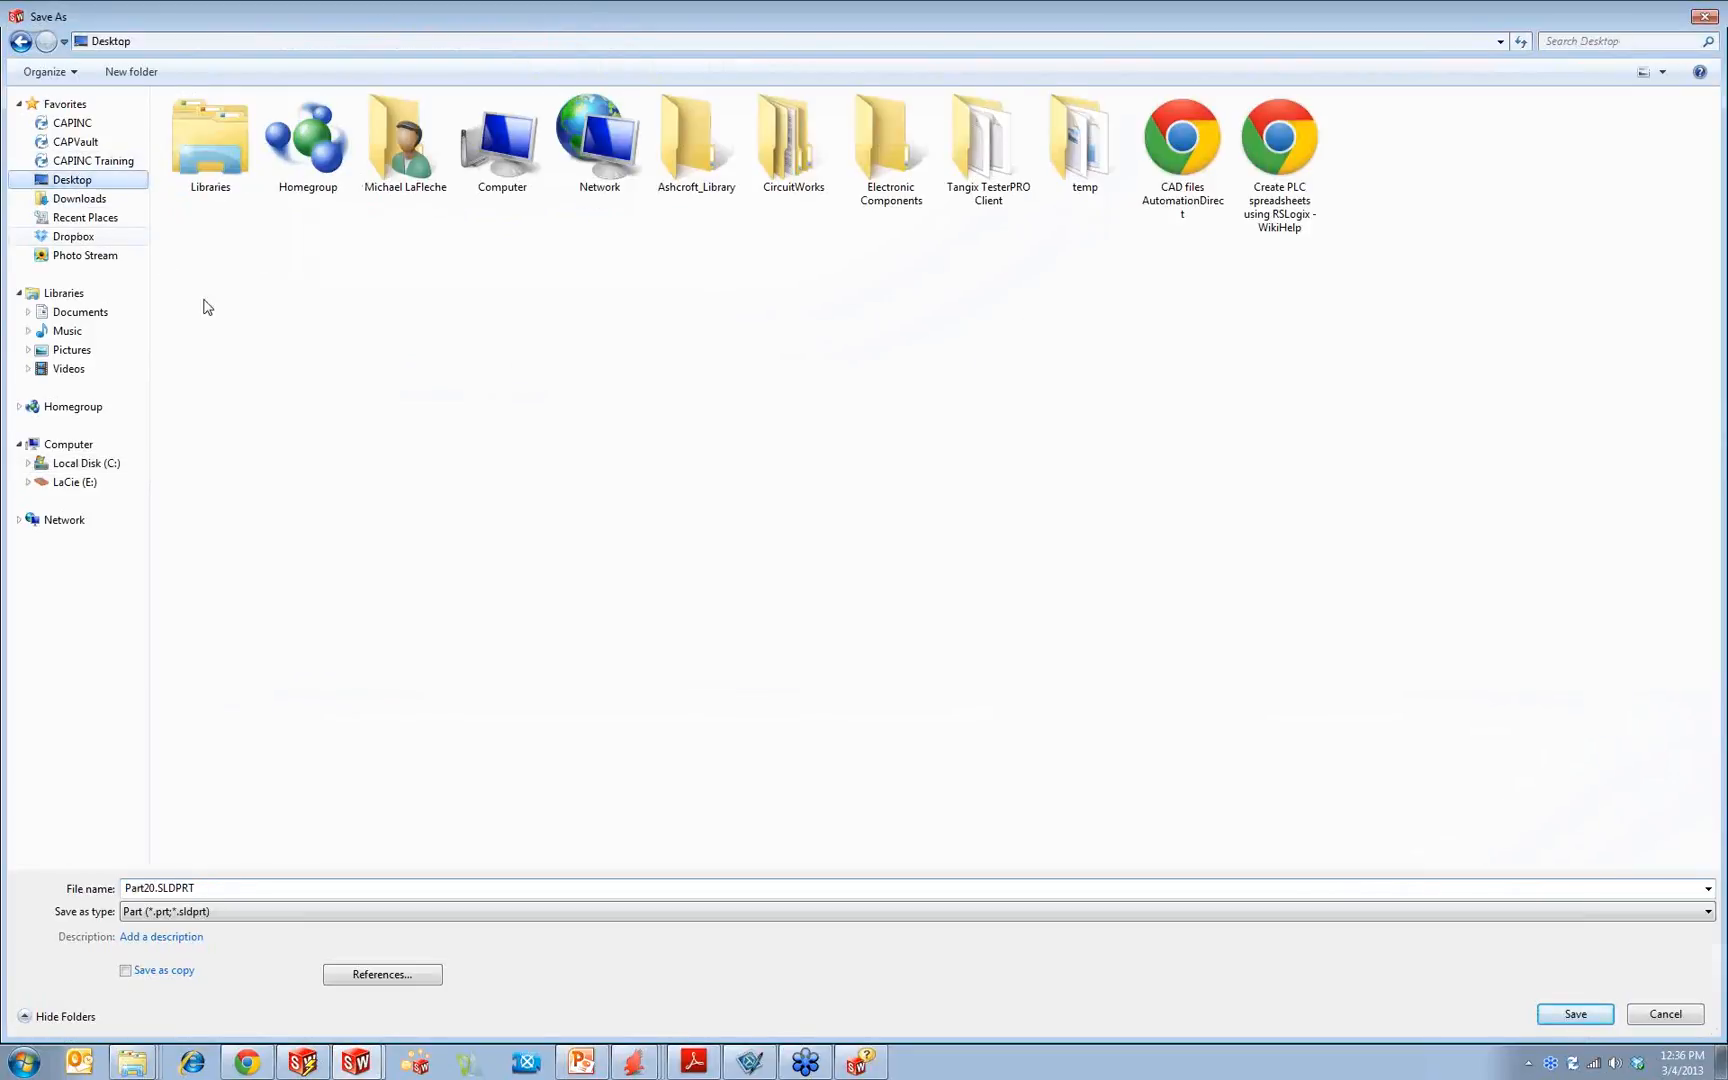
double_click(215, 889)
text(PCB)
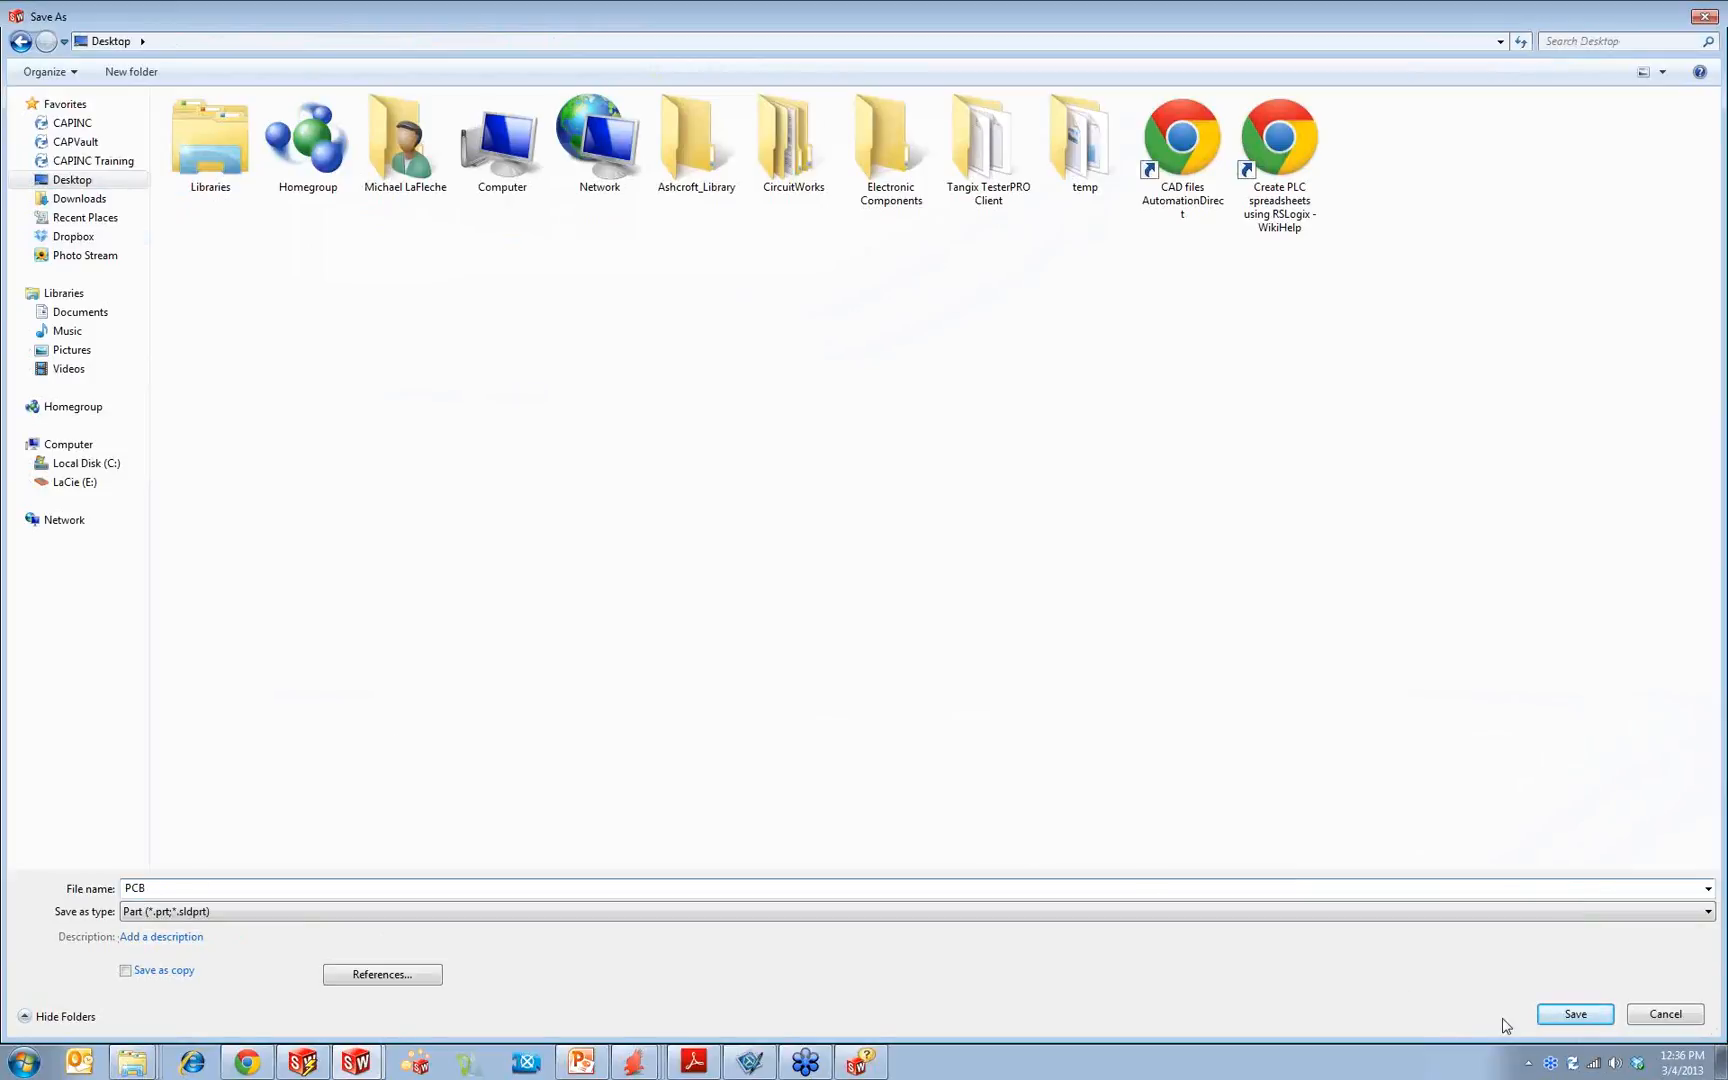
click(1577, 1014)
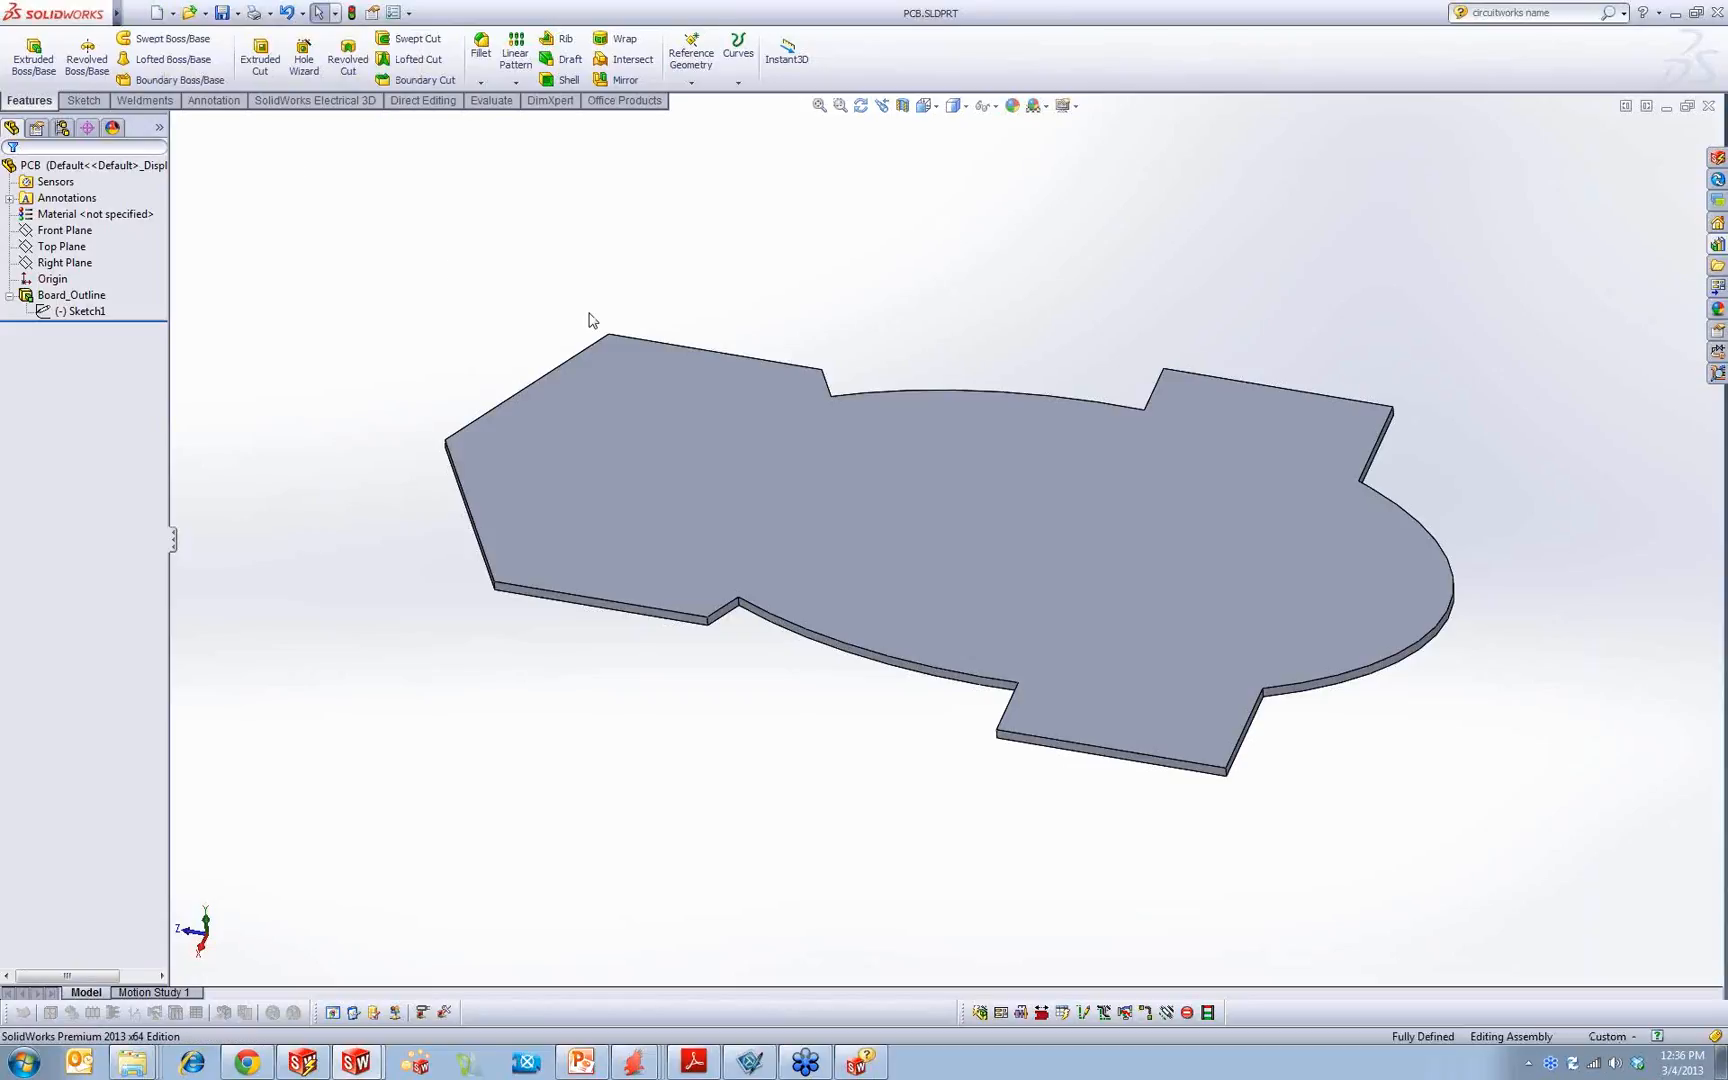
Step: Place the PCB part as the fixed first component of the new assembly
click(11, 168)
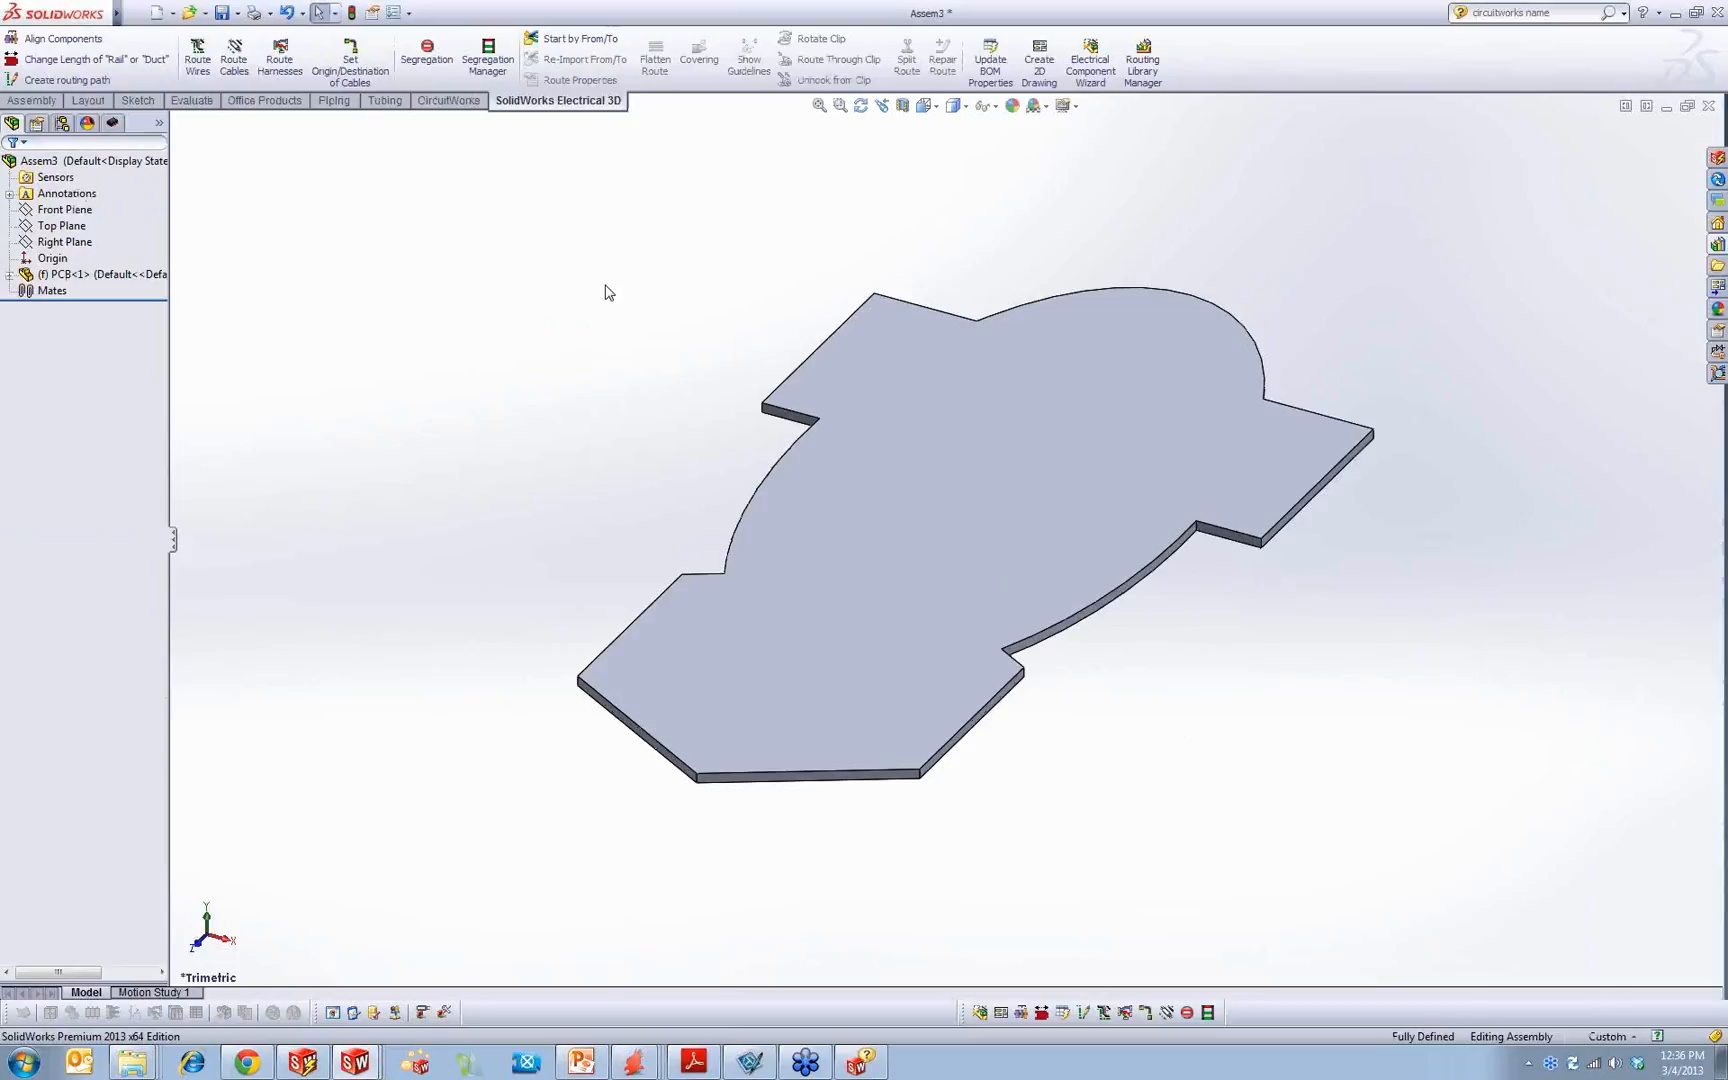
middle_drag(710, 462, 559, 513)
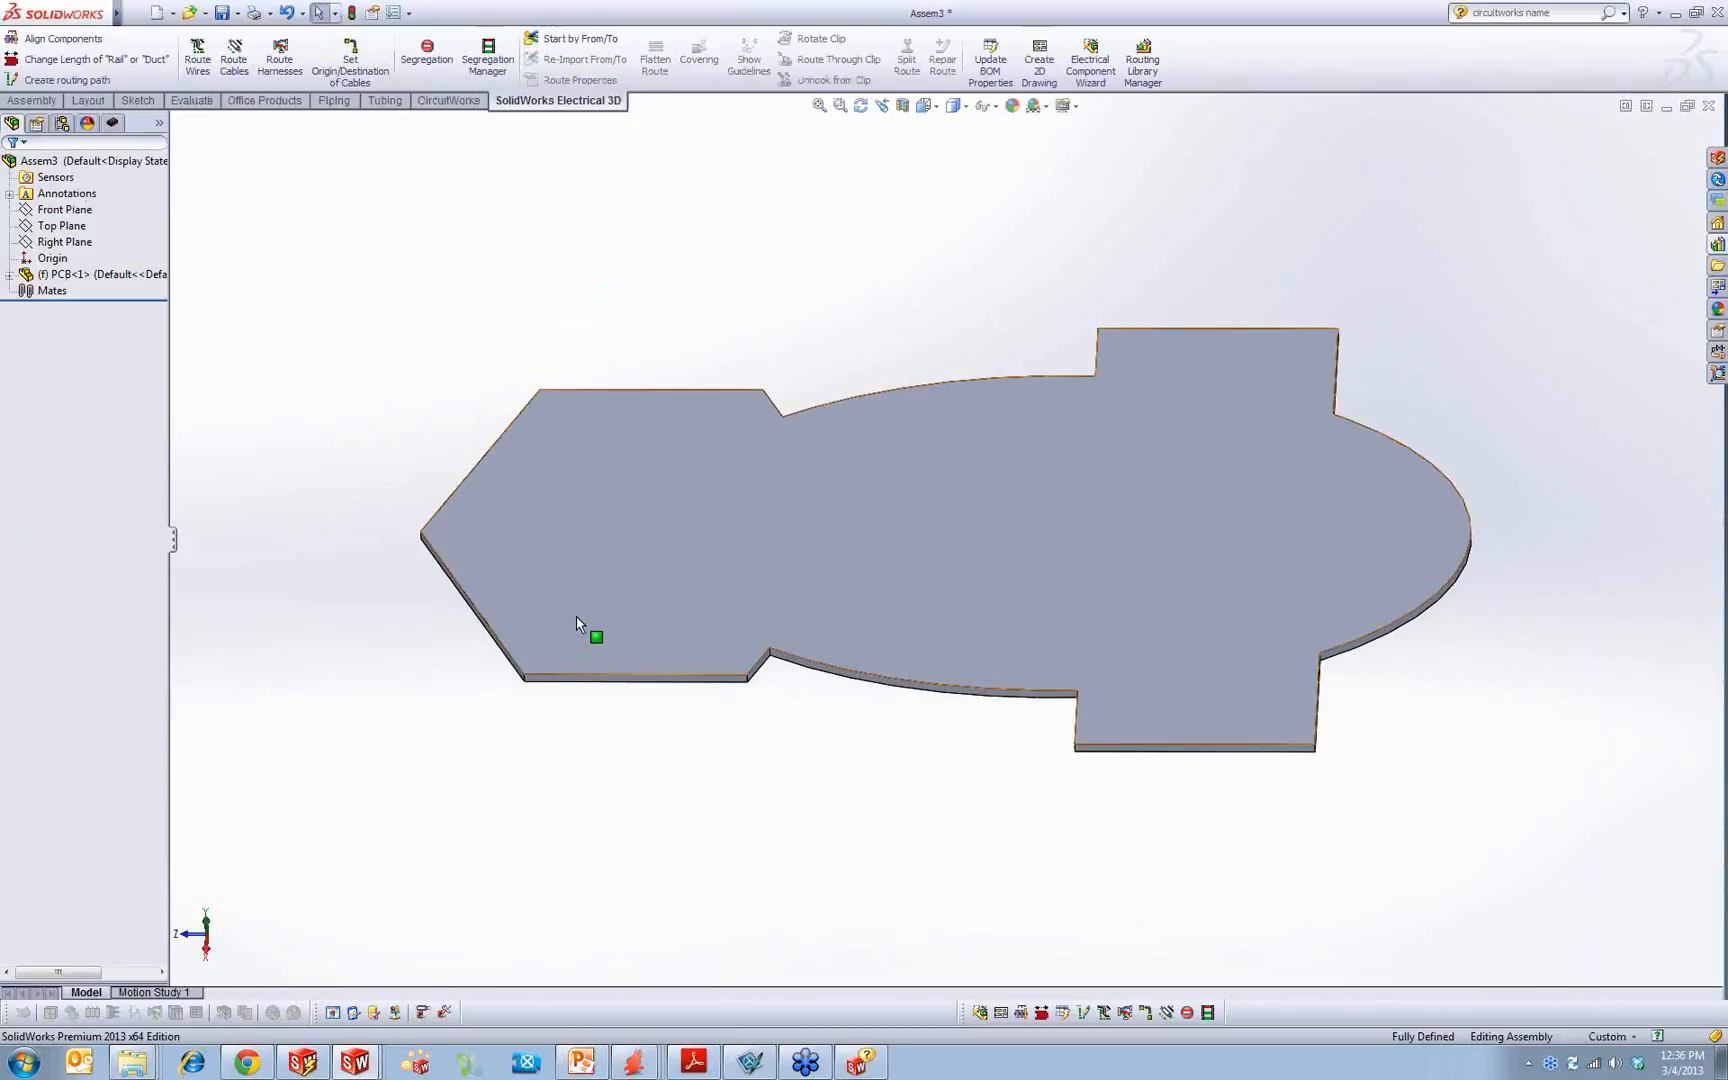
click(68, 210)
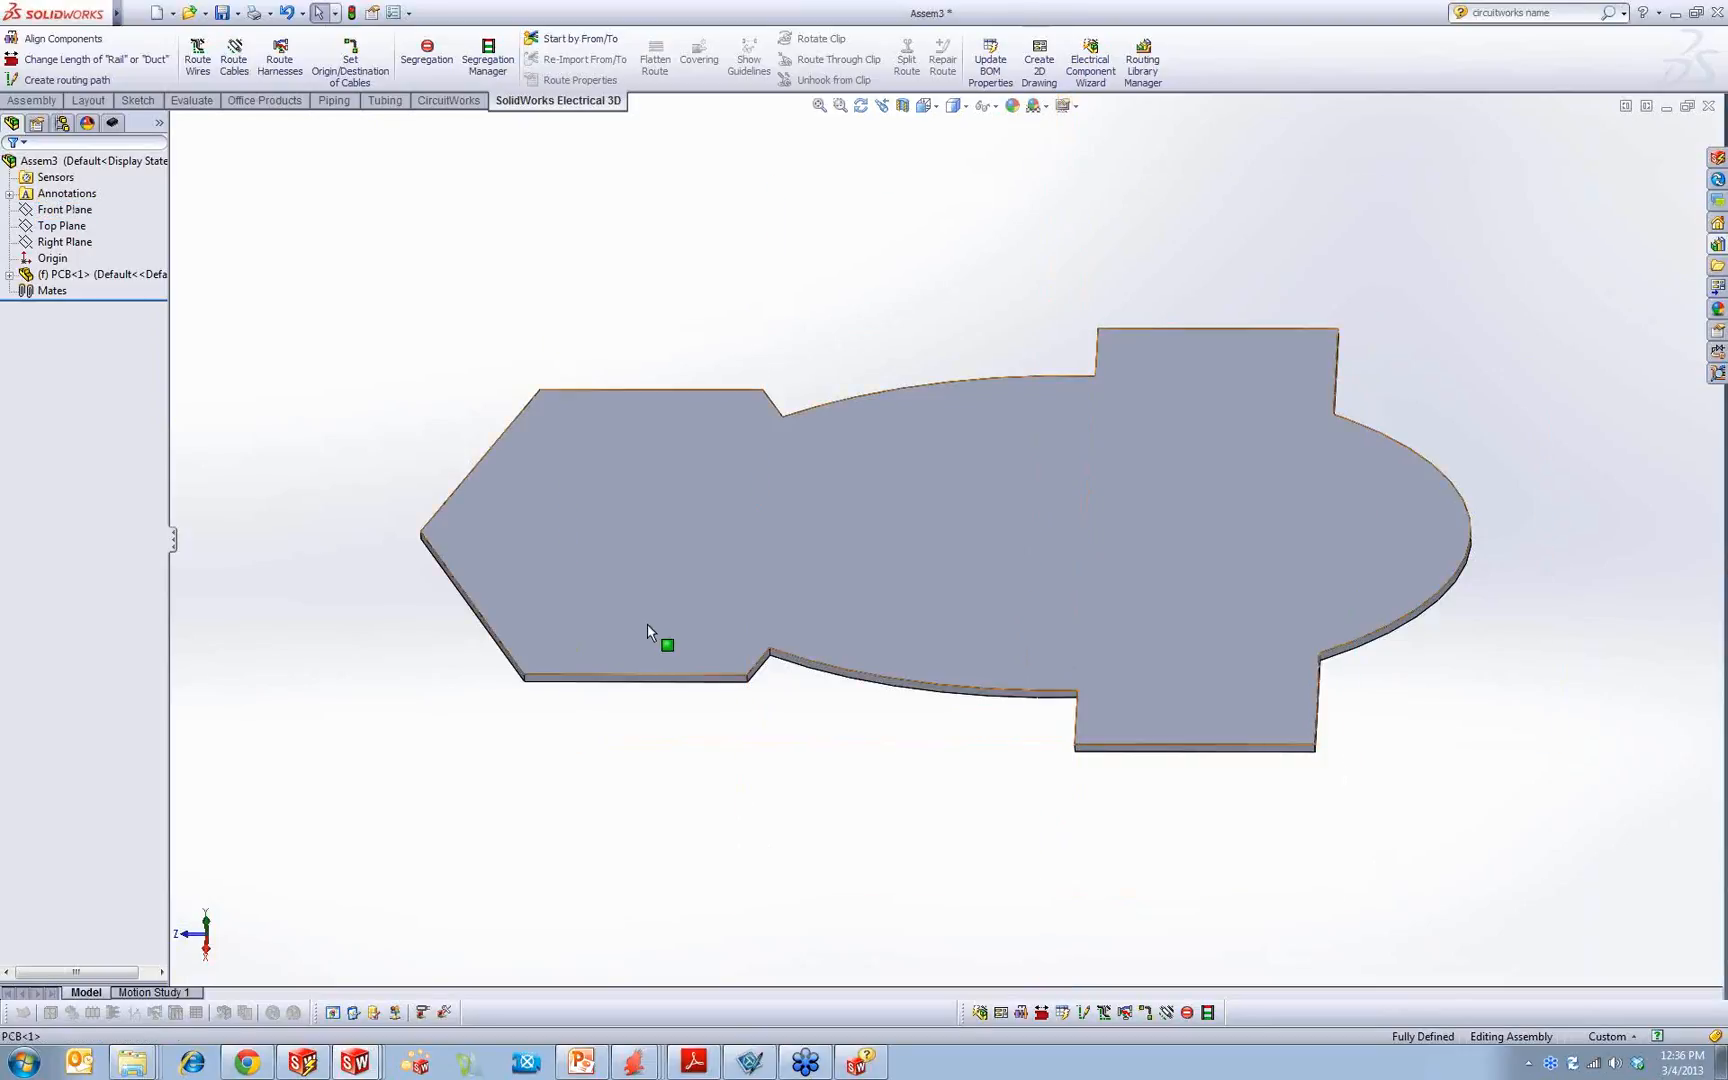
click(647, 623)
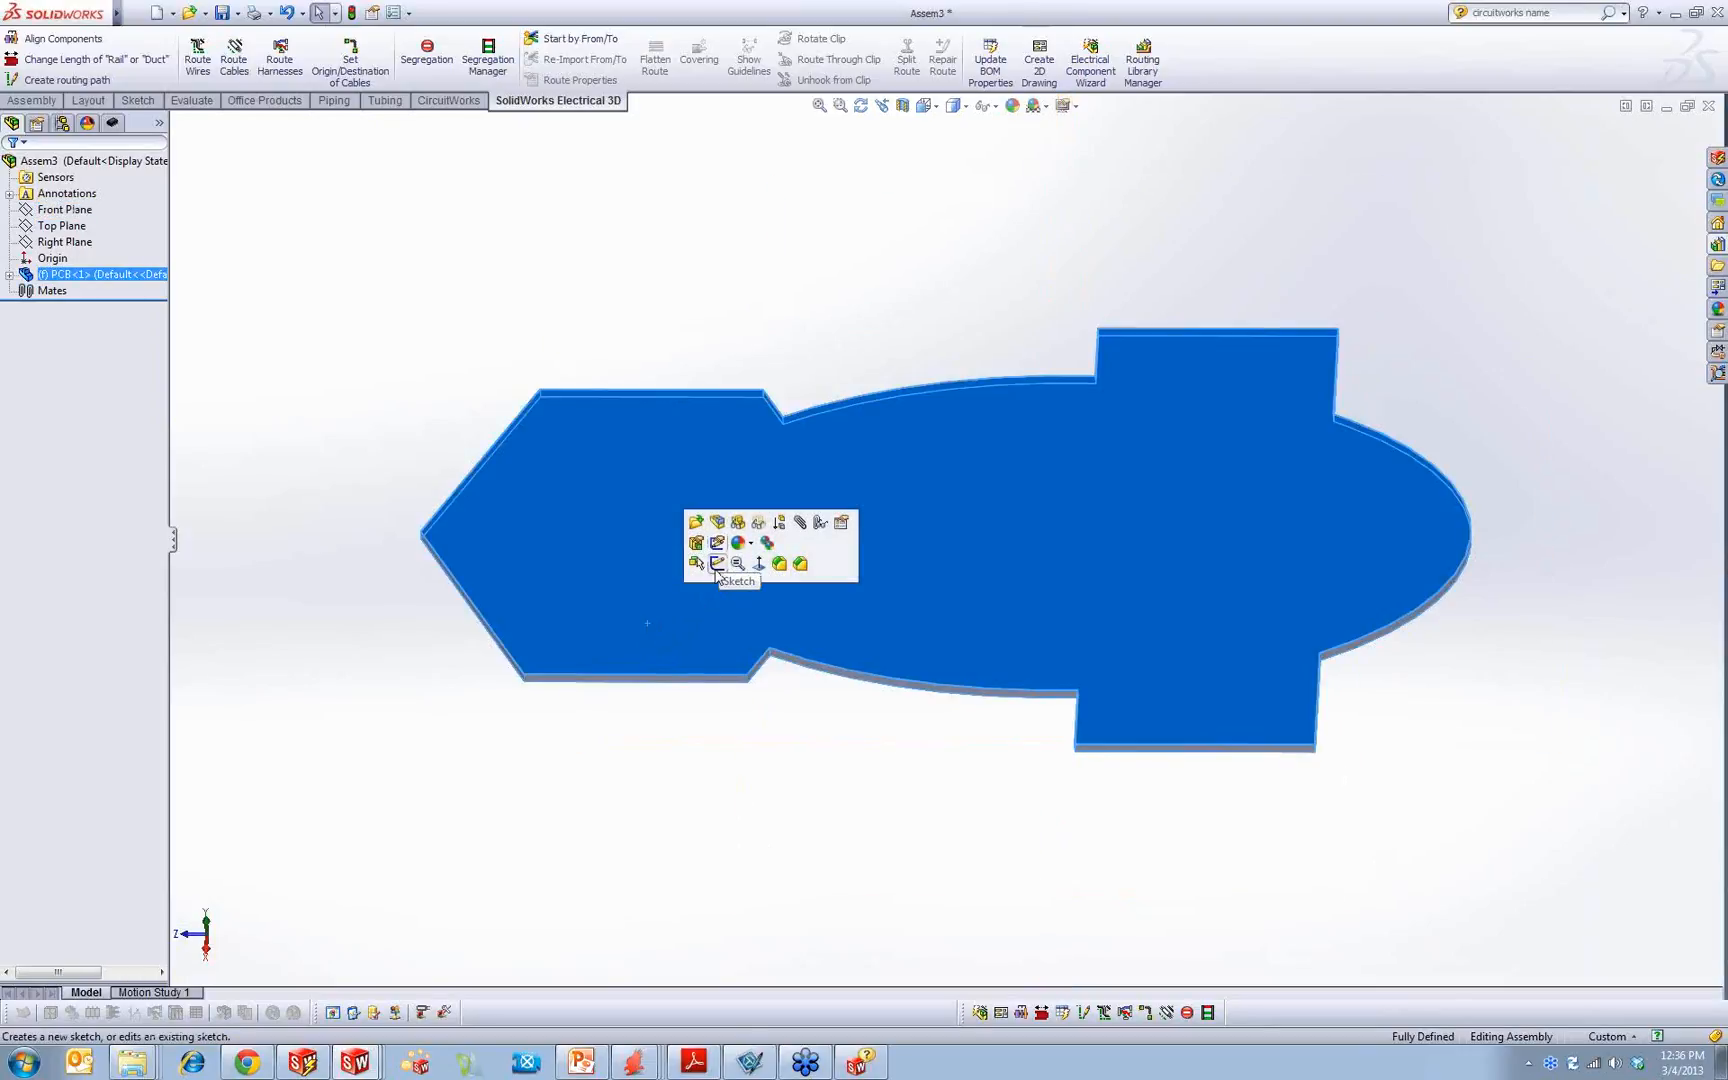
click(716, 563)
click(105, 59)
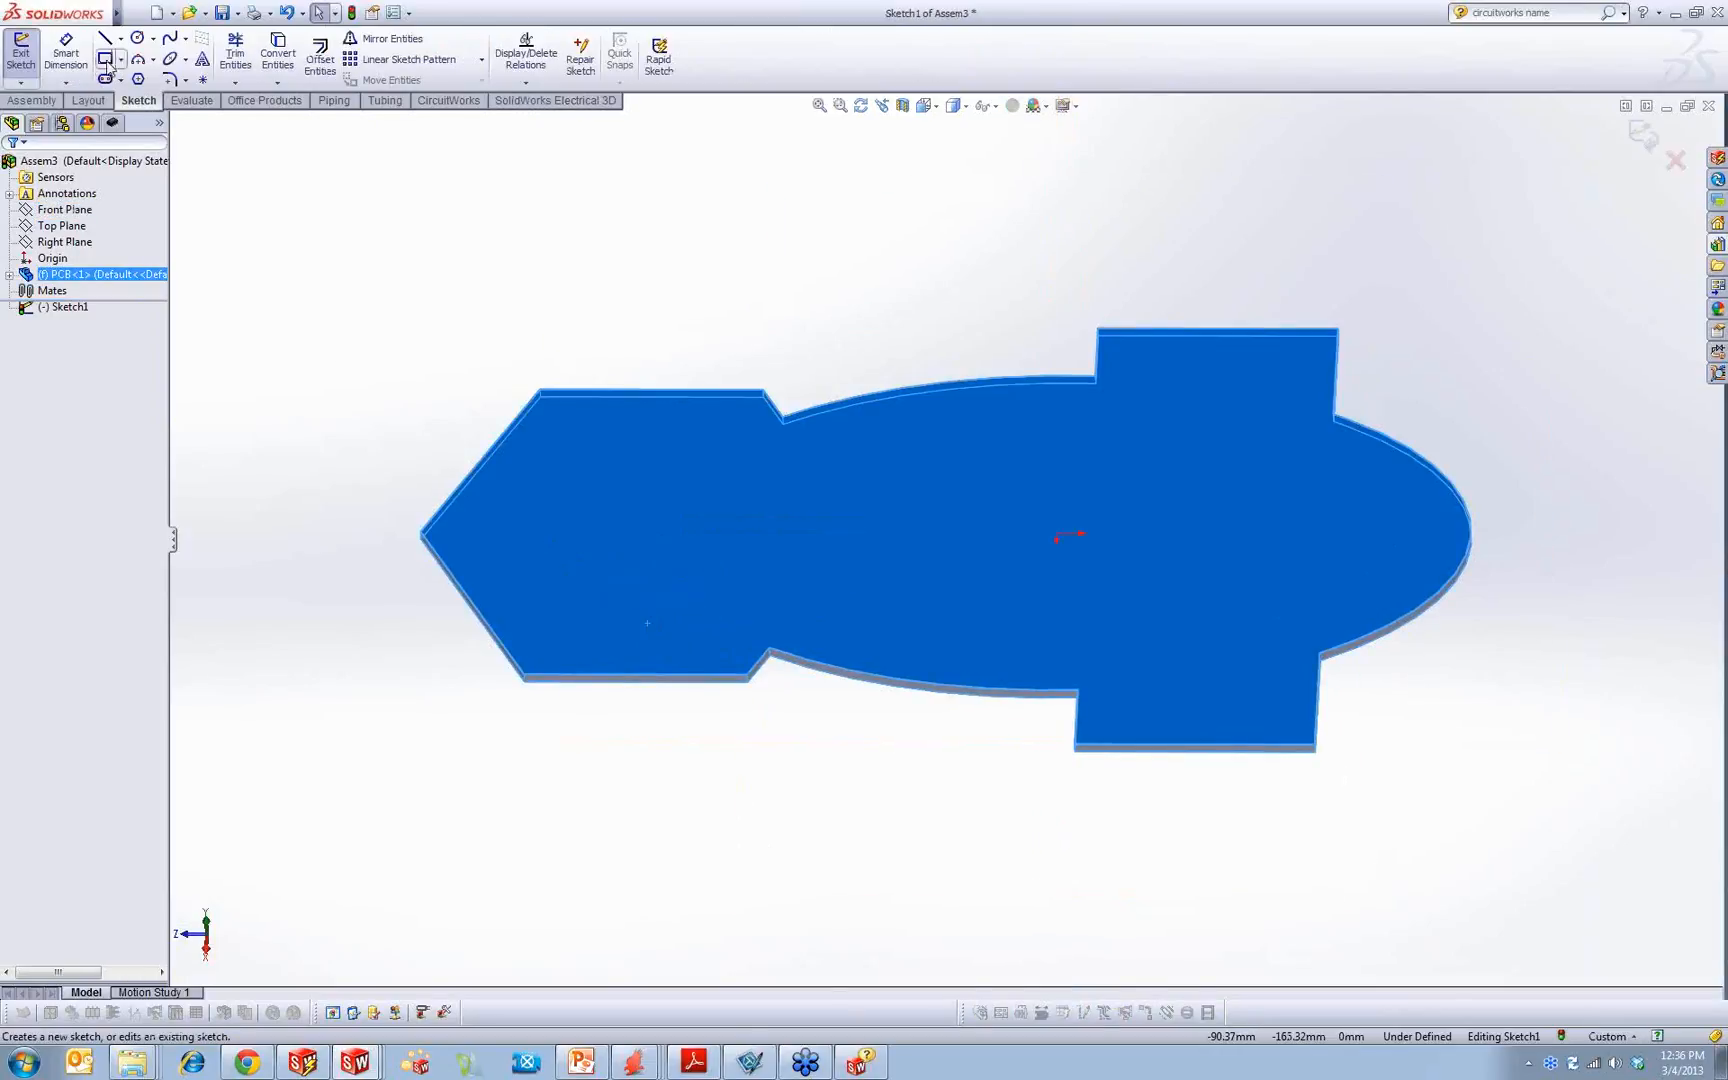
click(577, 621)
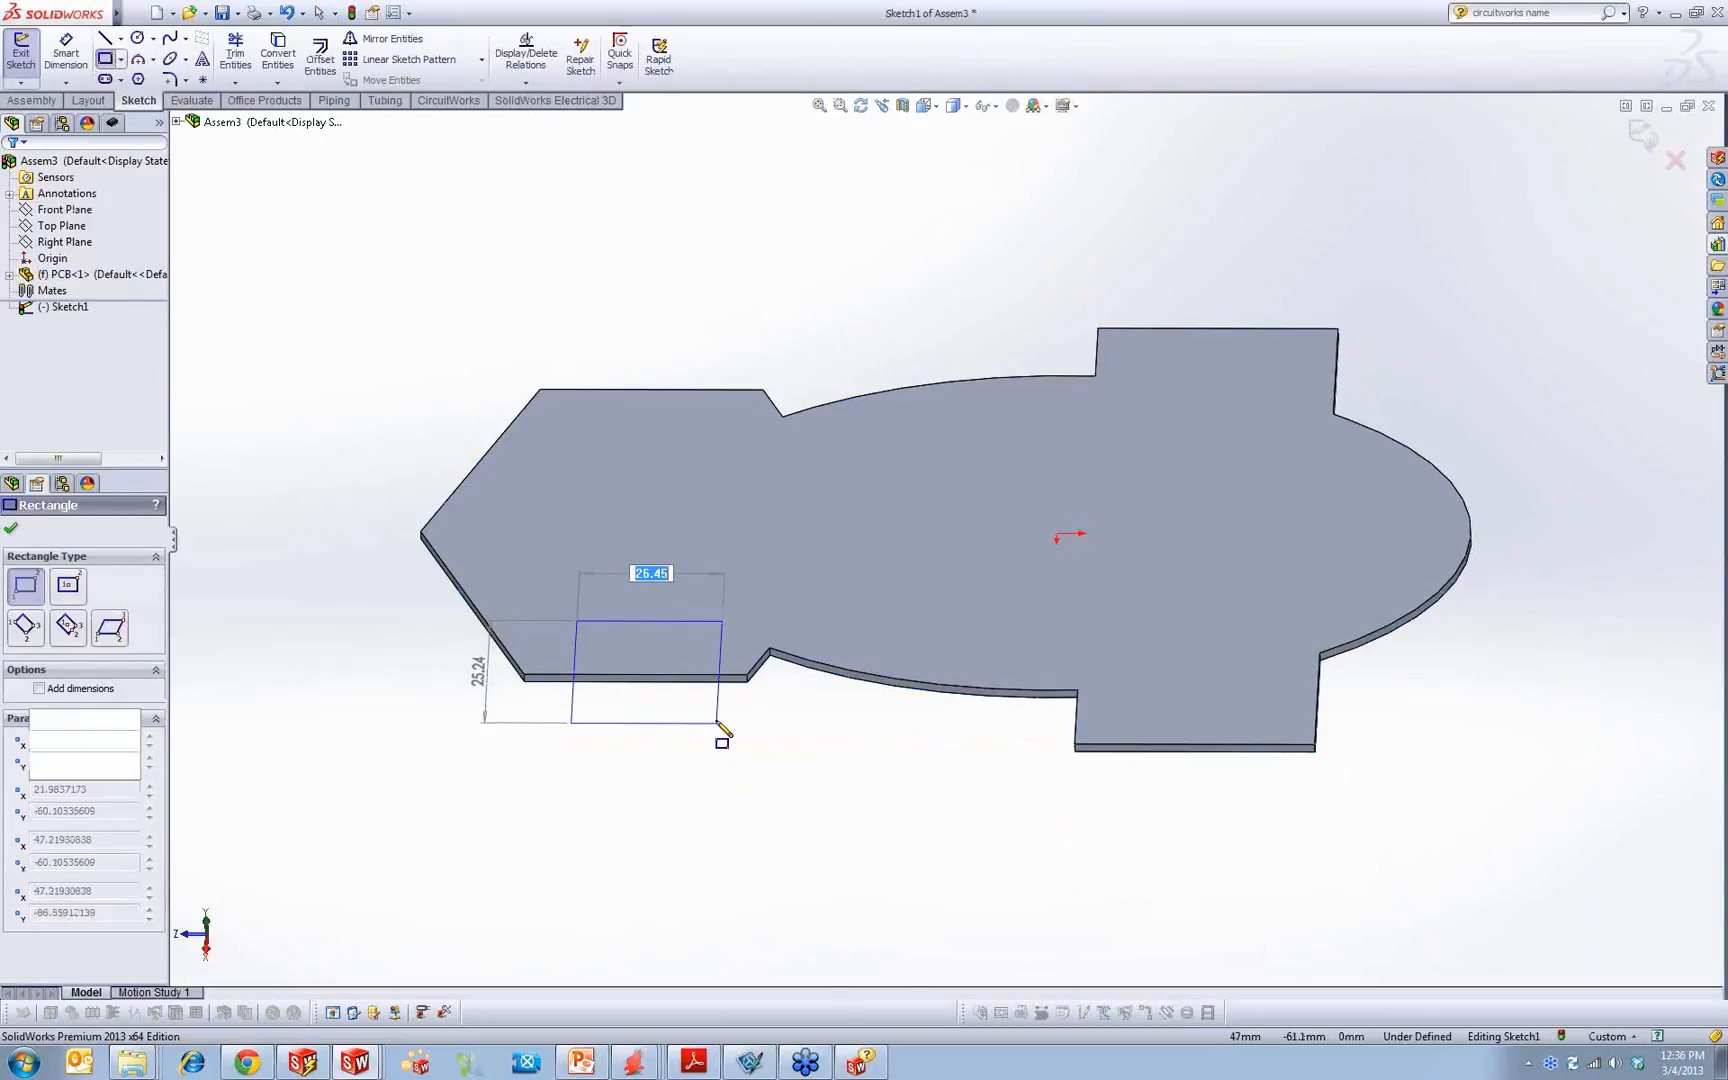
click(717, 722)
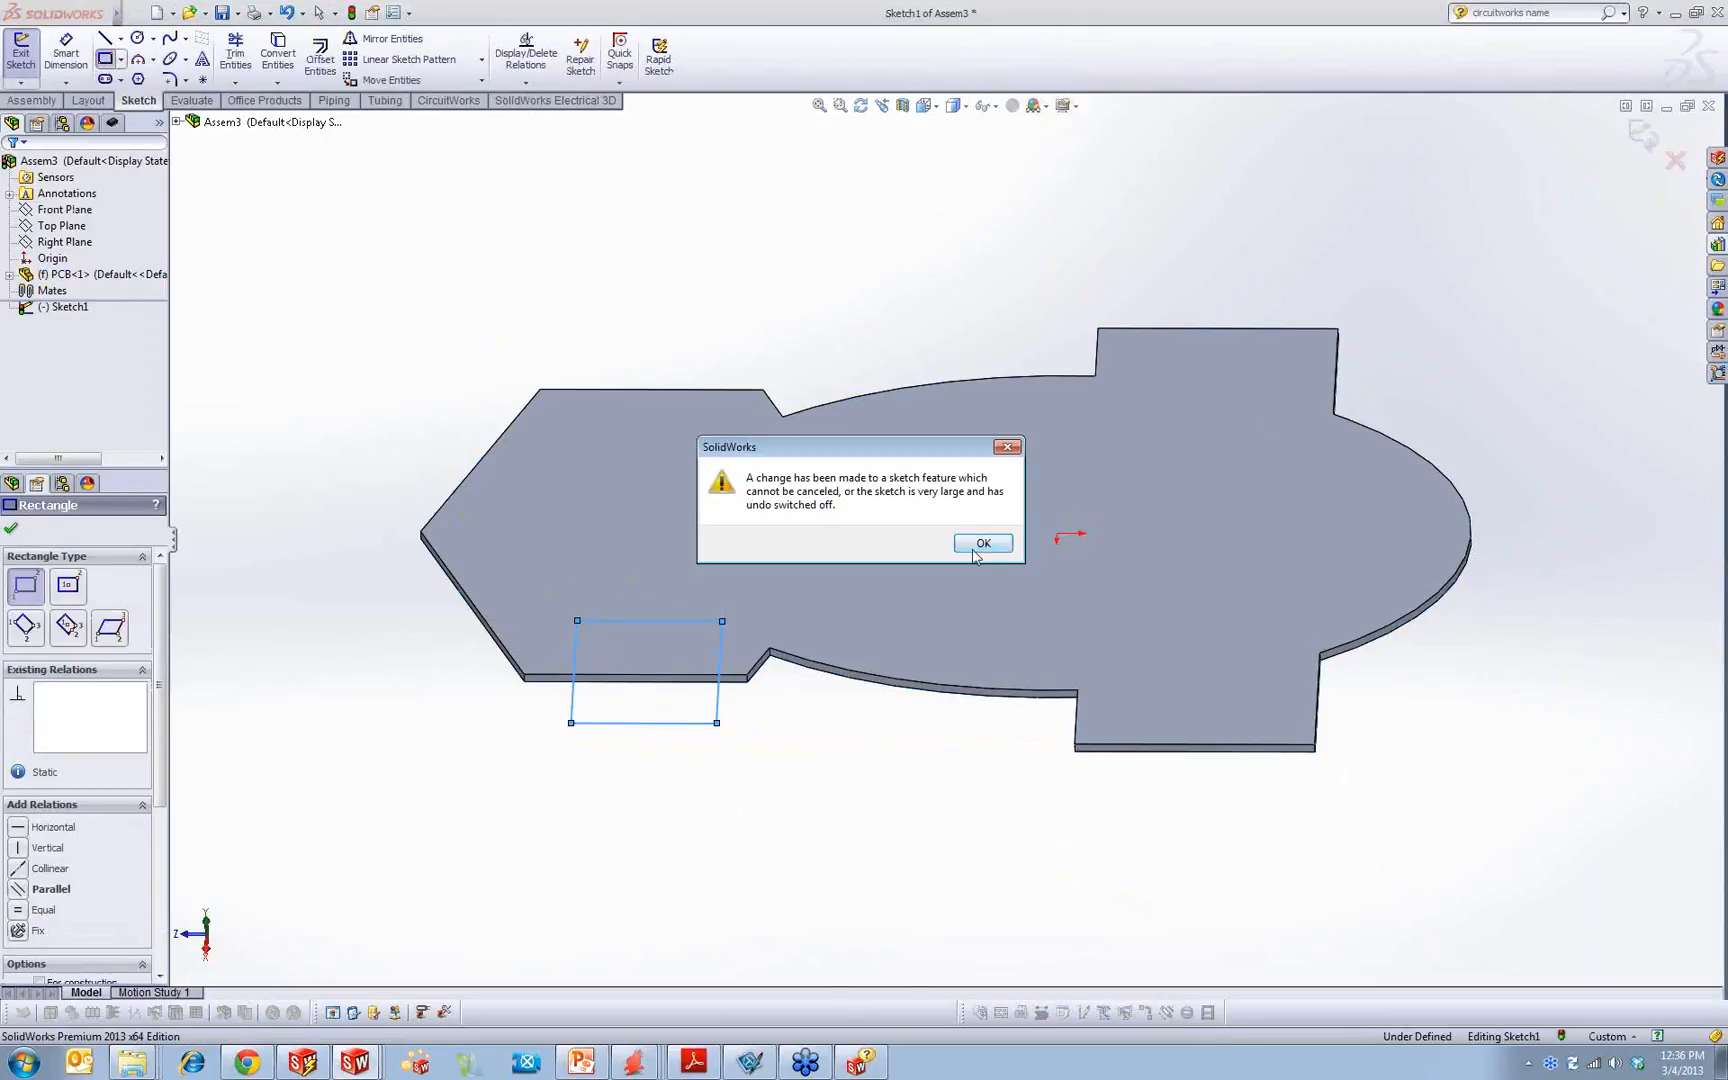
click(988, 548)
click(1645, 136)
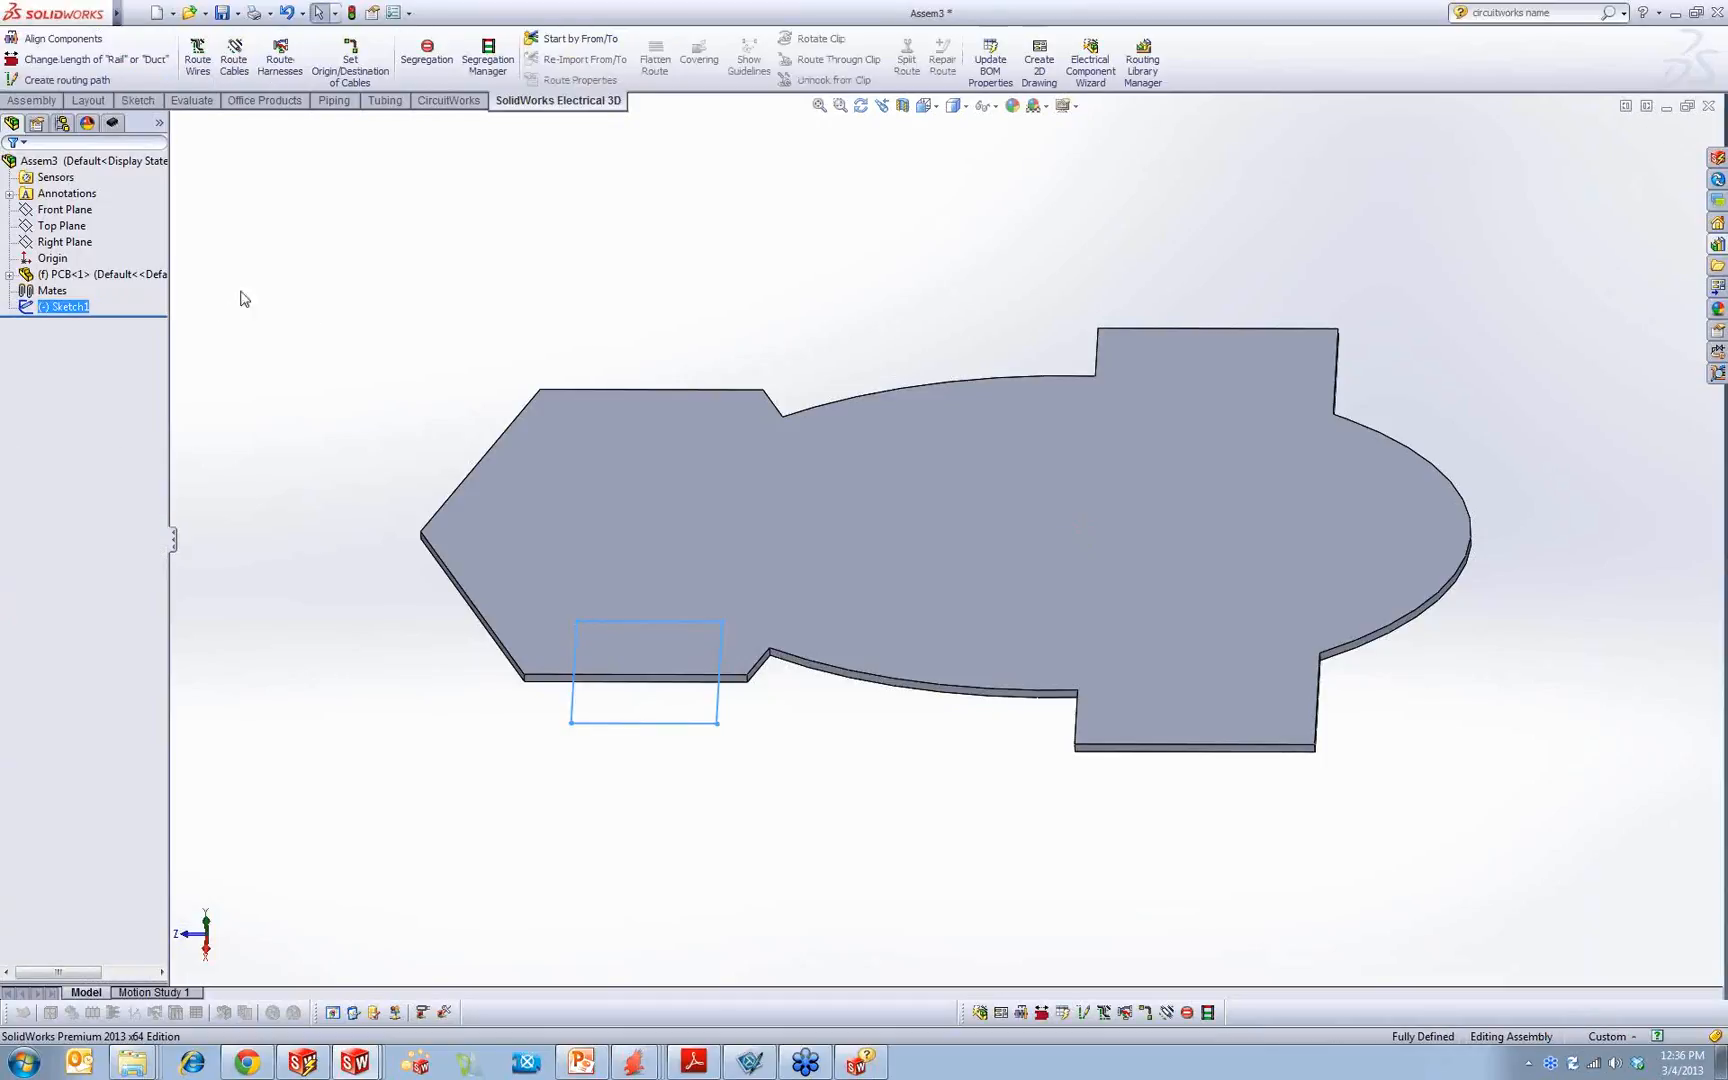
click(56, 309)
key(Delete)
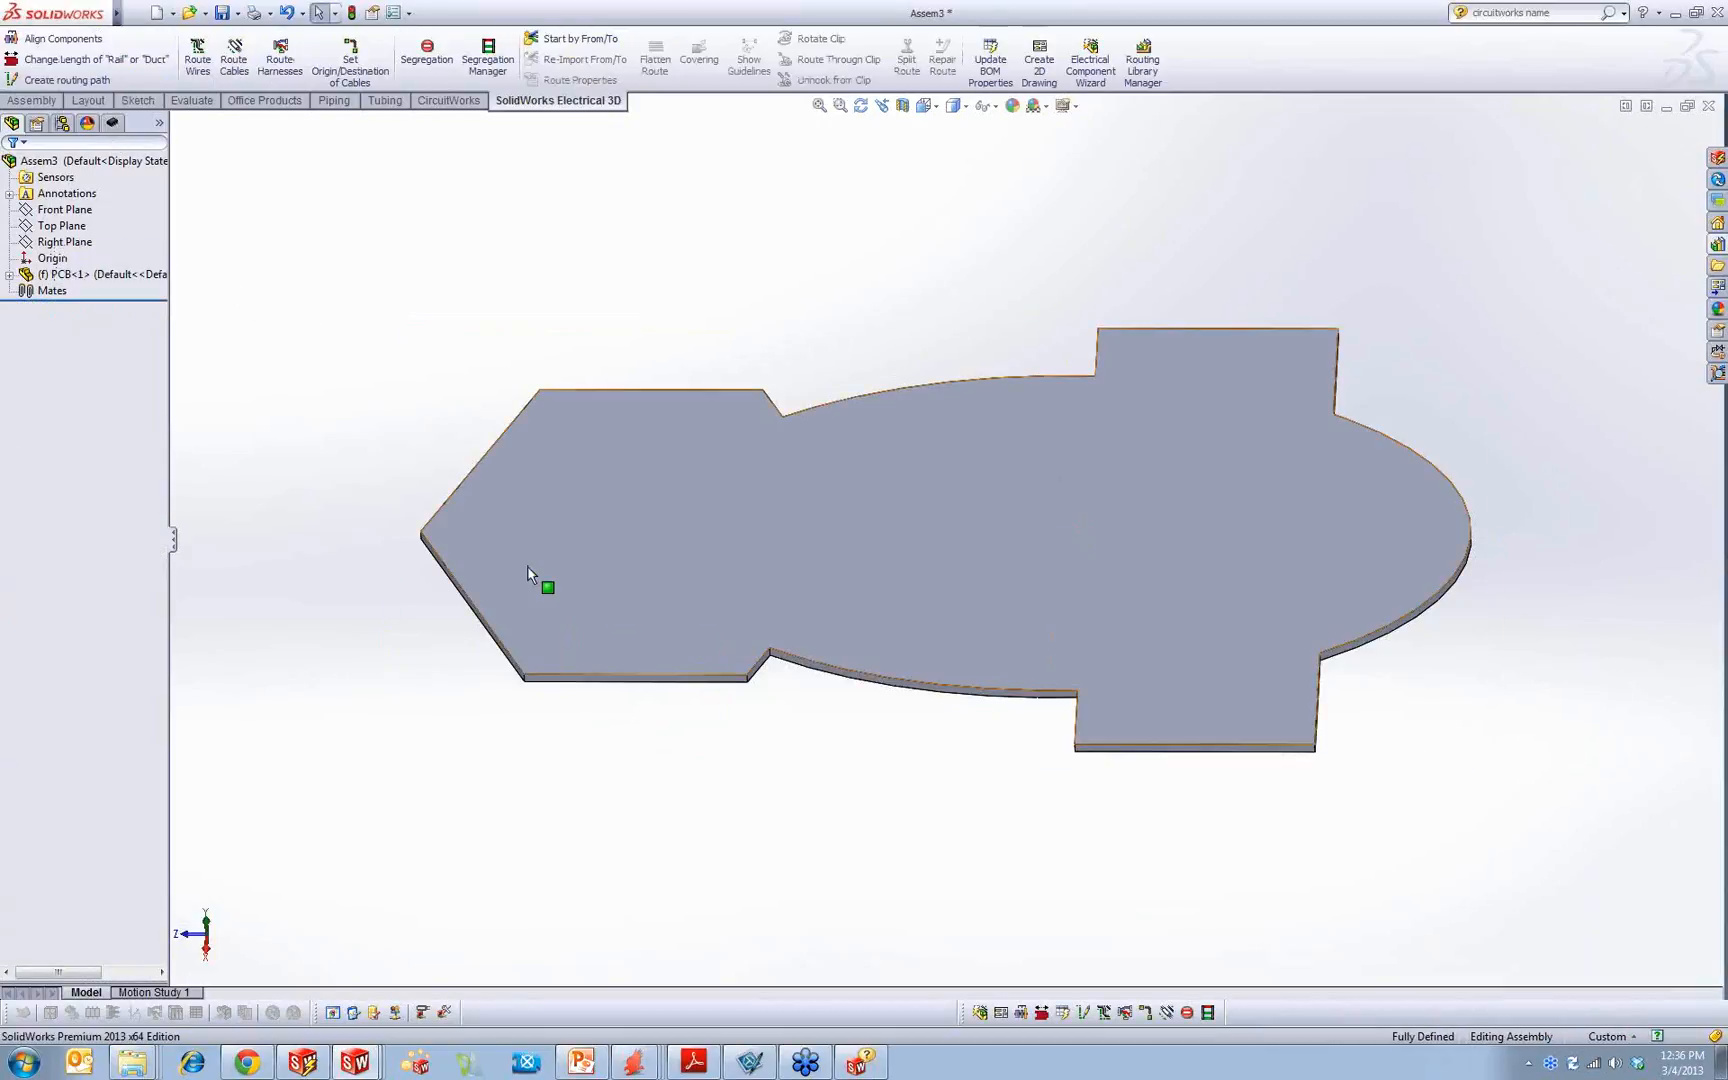
Step: Insert a new part on the board's large face and sketch a rectangle about 21 by 32 mm overhanging the long edge near the pointed end
click(32, 100)
click(92, 83)
click(116, 120)
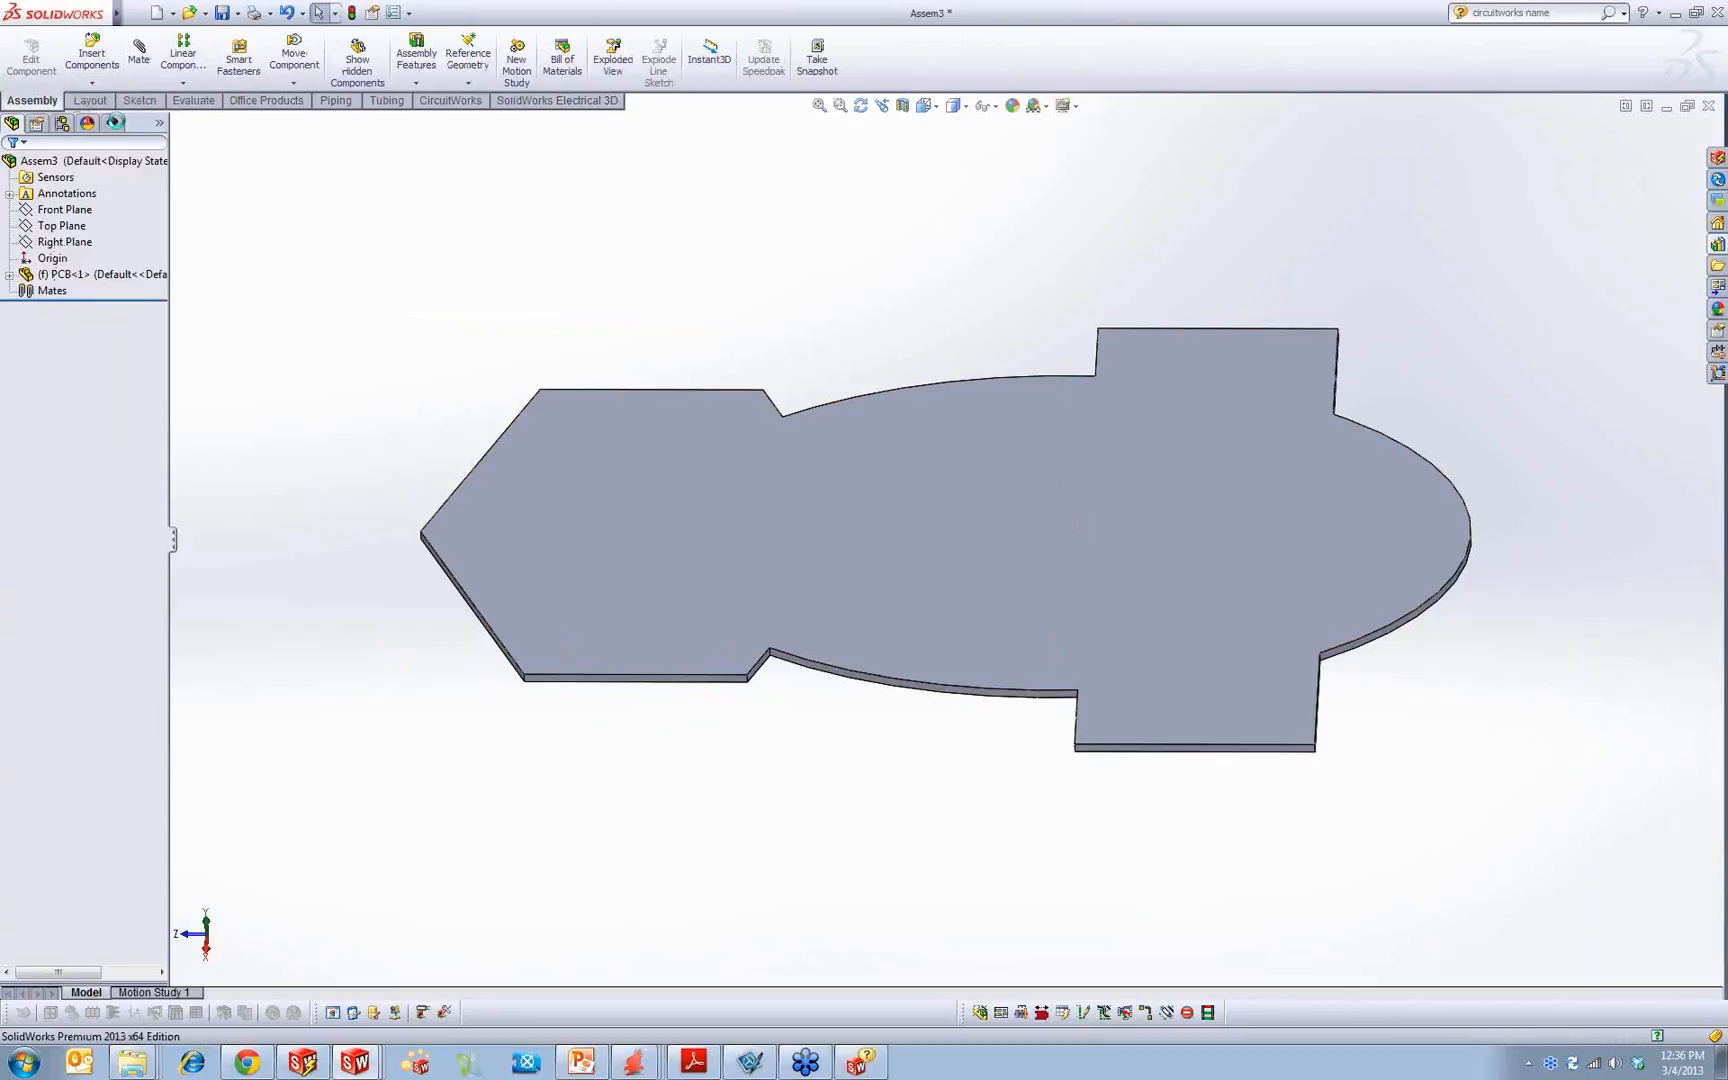
click(608, 645)
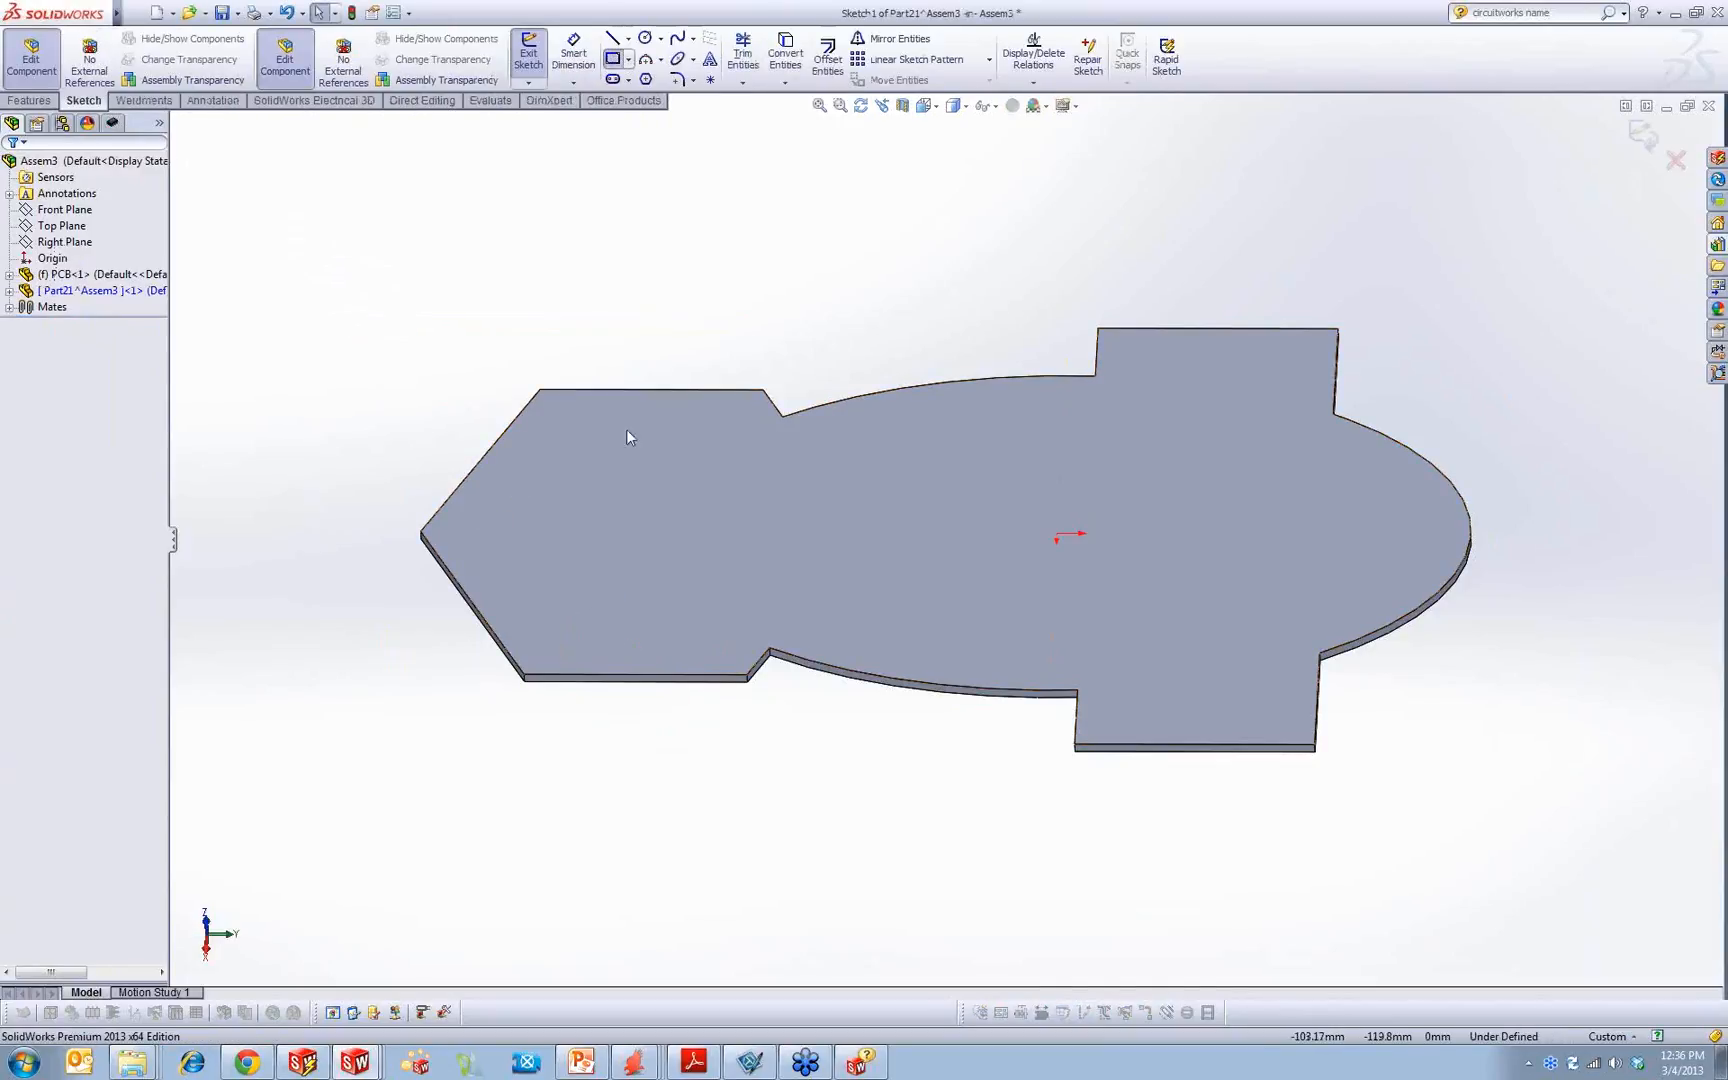
click(568, 628)
click(676, 756)
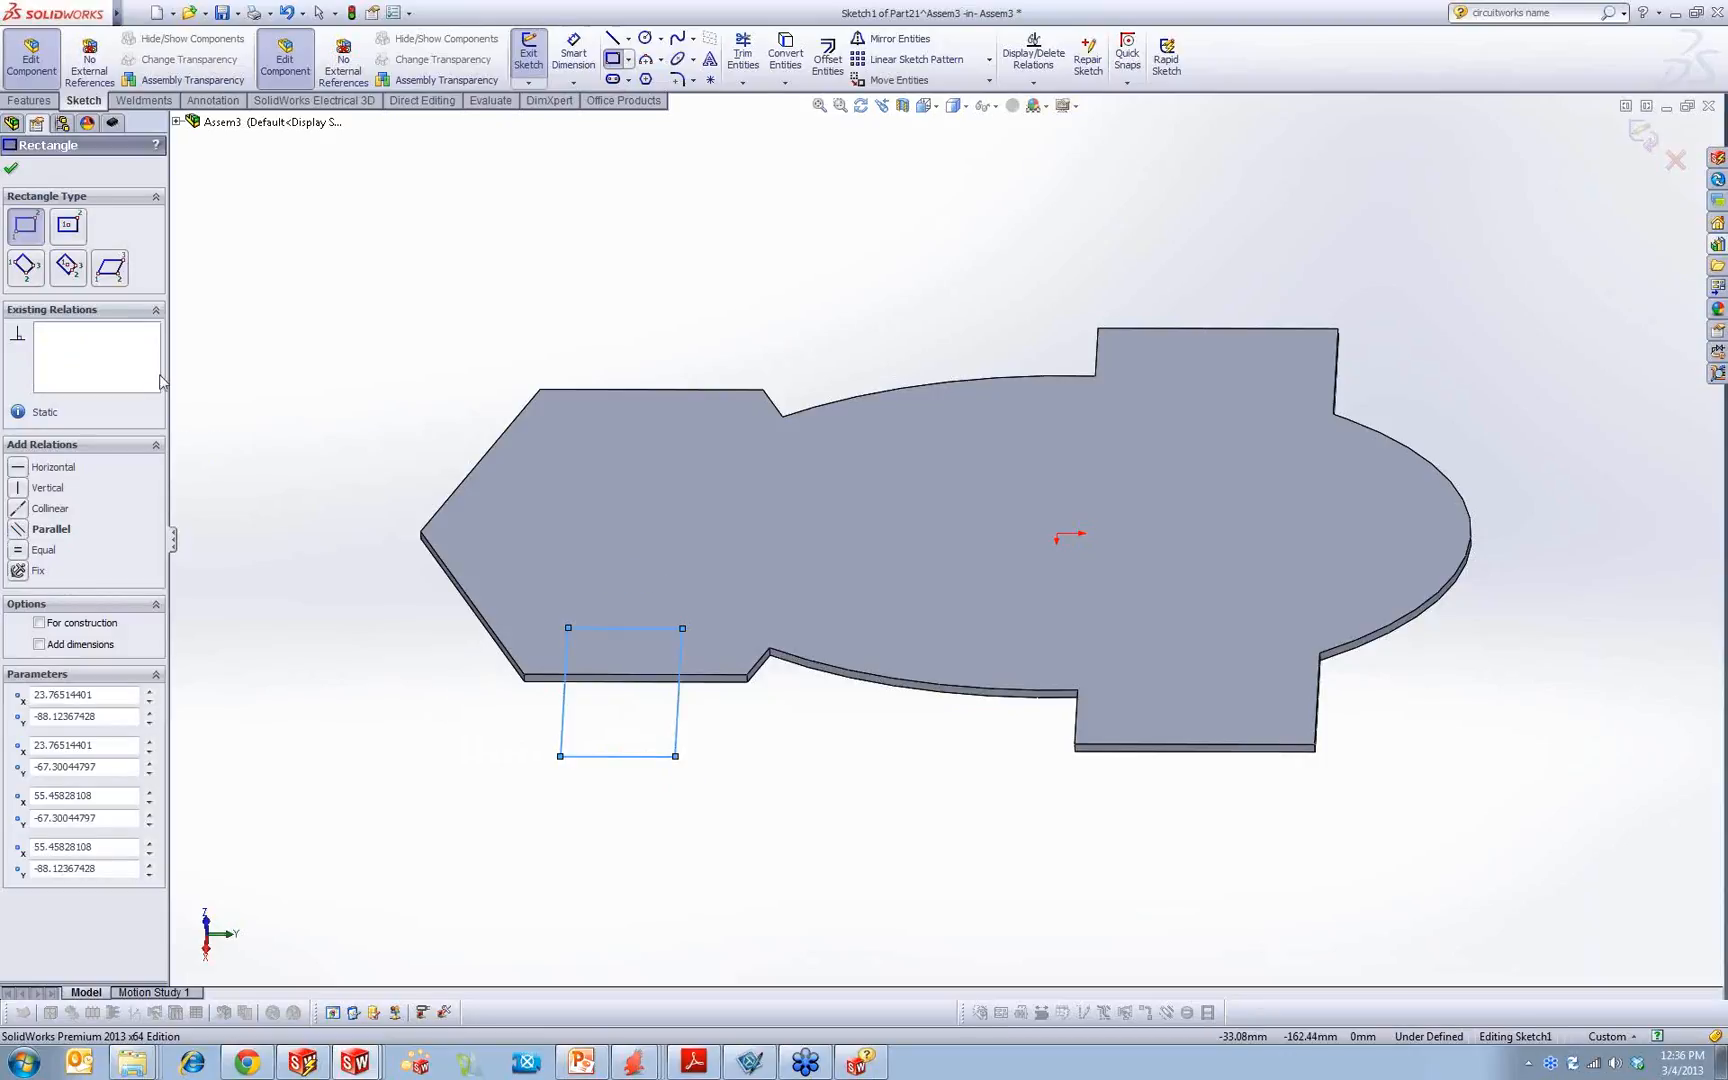
Step: Extrude the rectangle as a blind boss rising from the board and return to editing the assembly
click(29, 100)
click(536, 58)
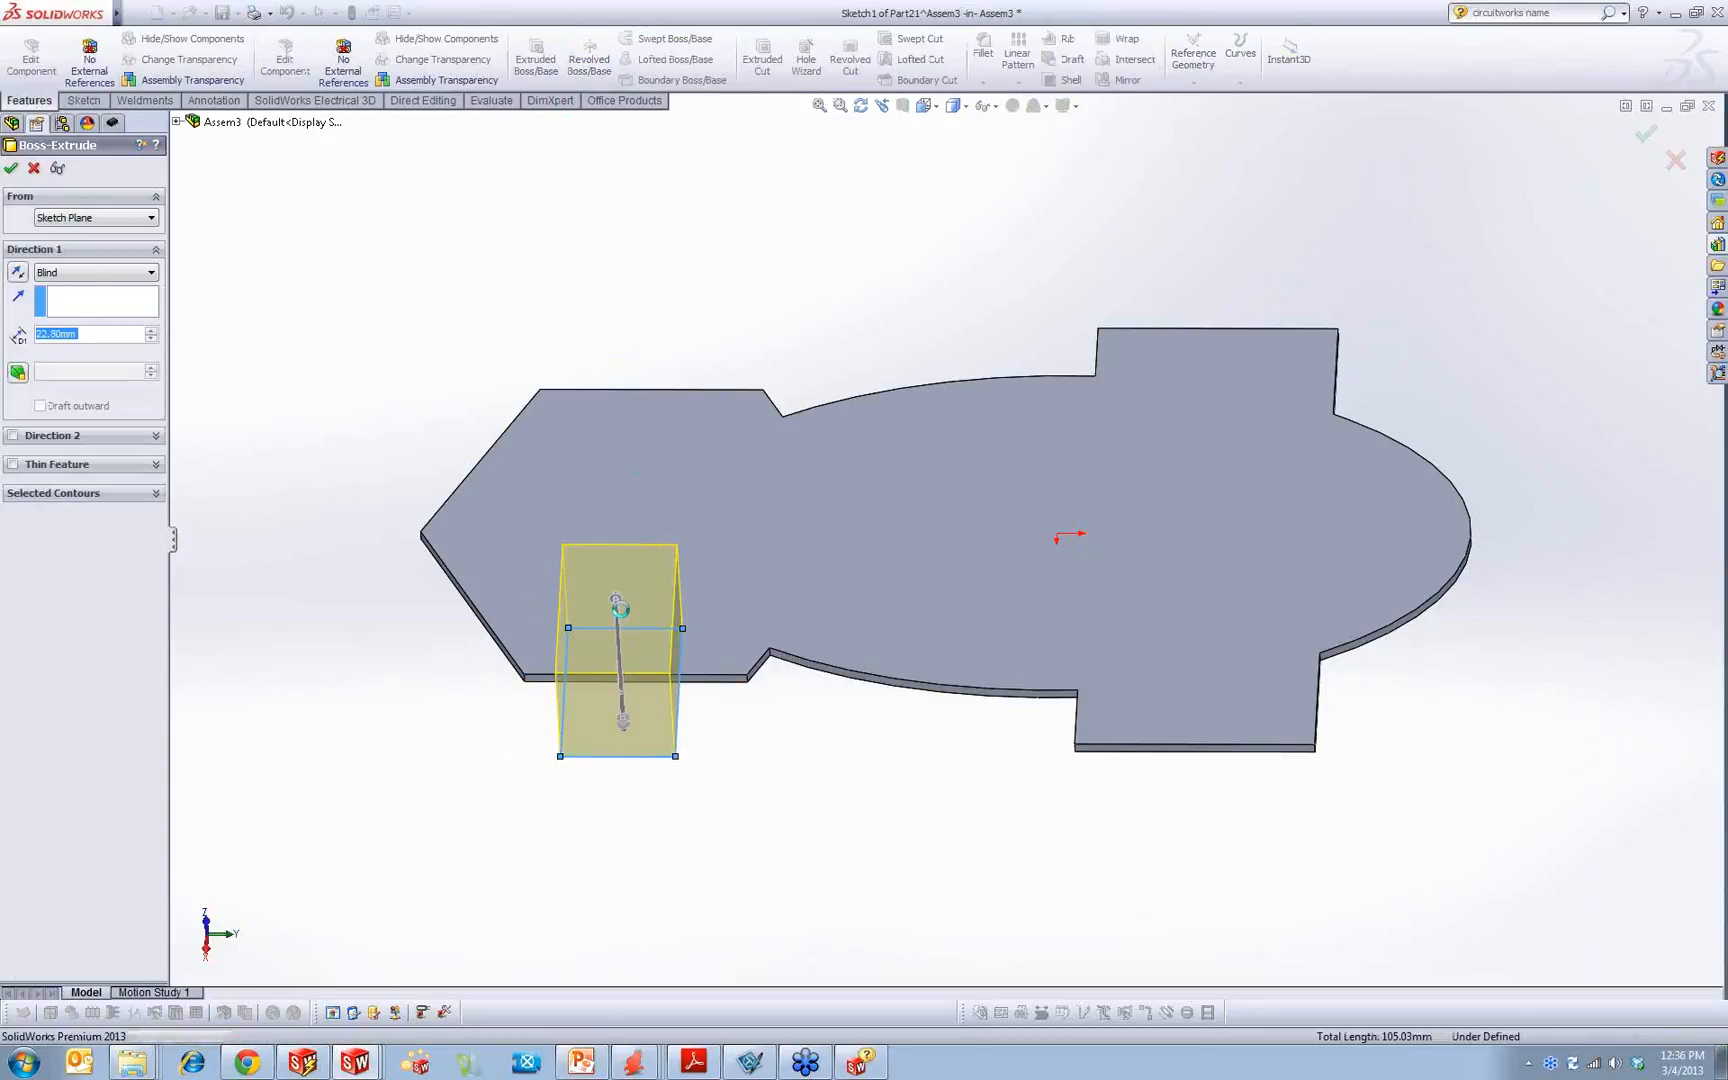
click(1157, 297)
middle_drag(849, 386, 762, 255)
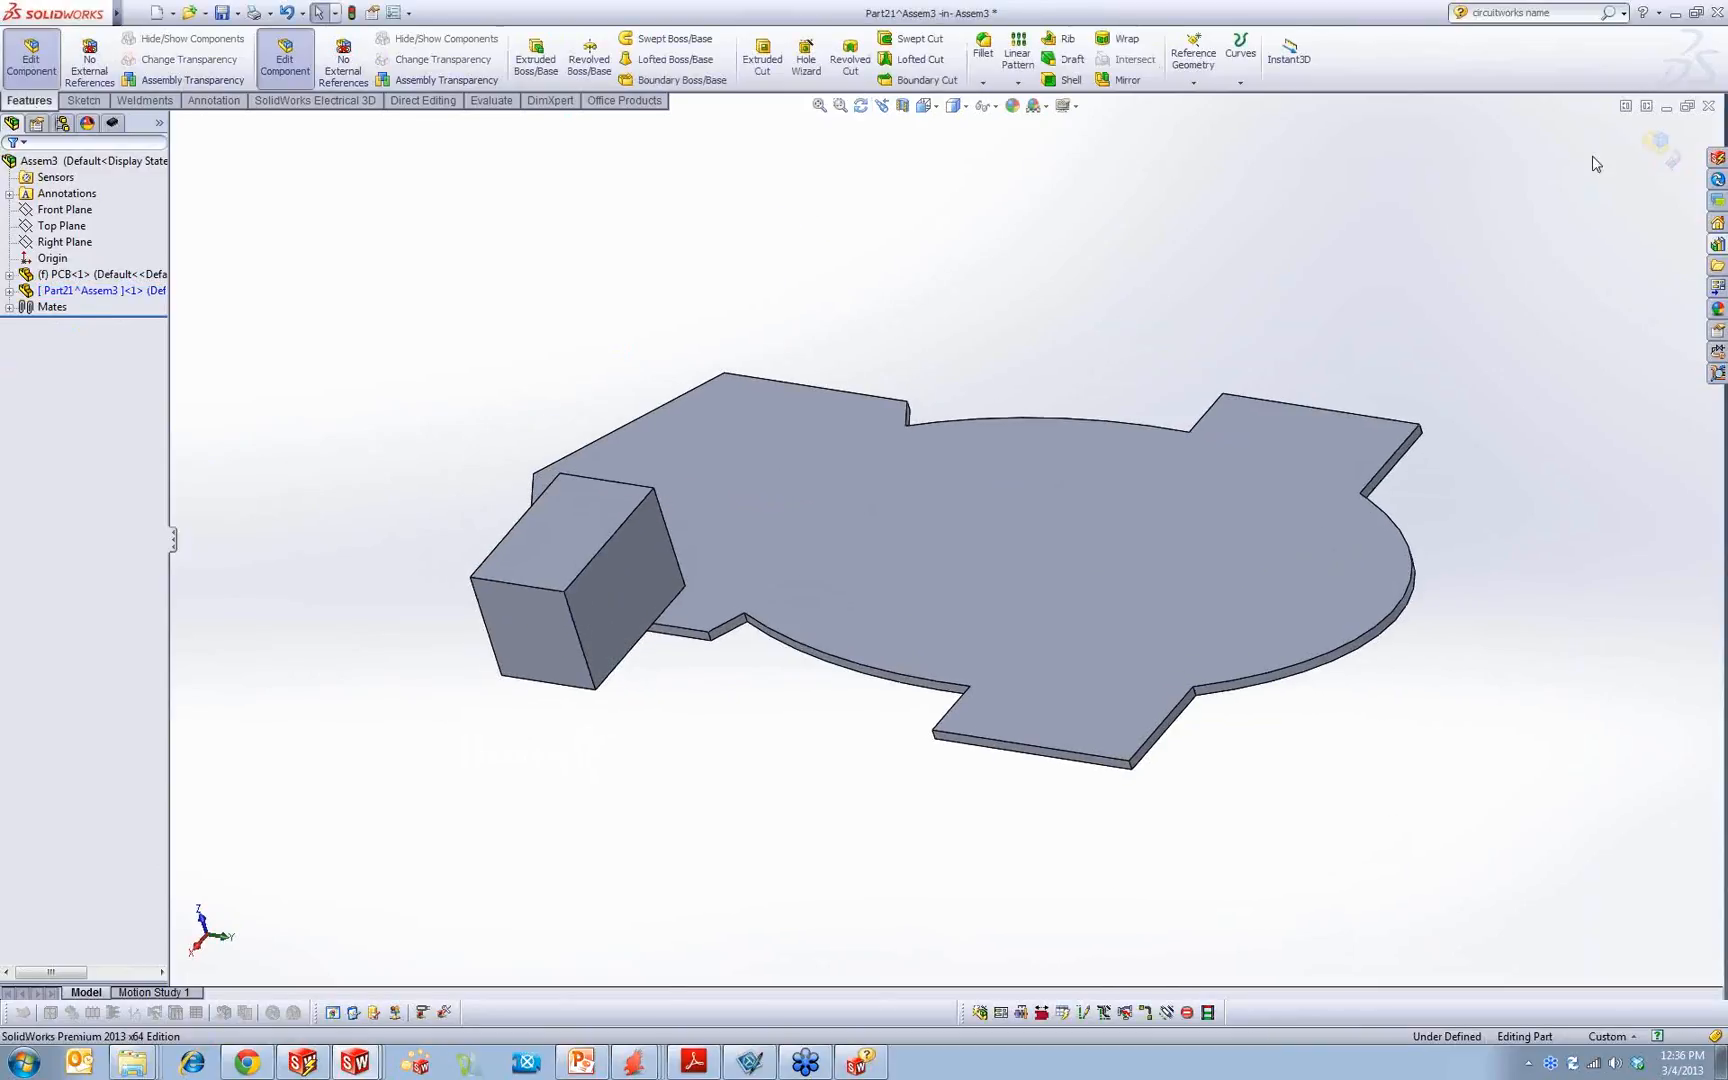
click(1660, 145)
Step: Rename the new block component as J1
click(116, 290)
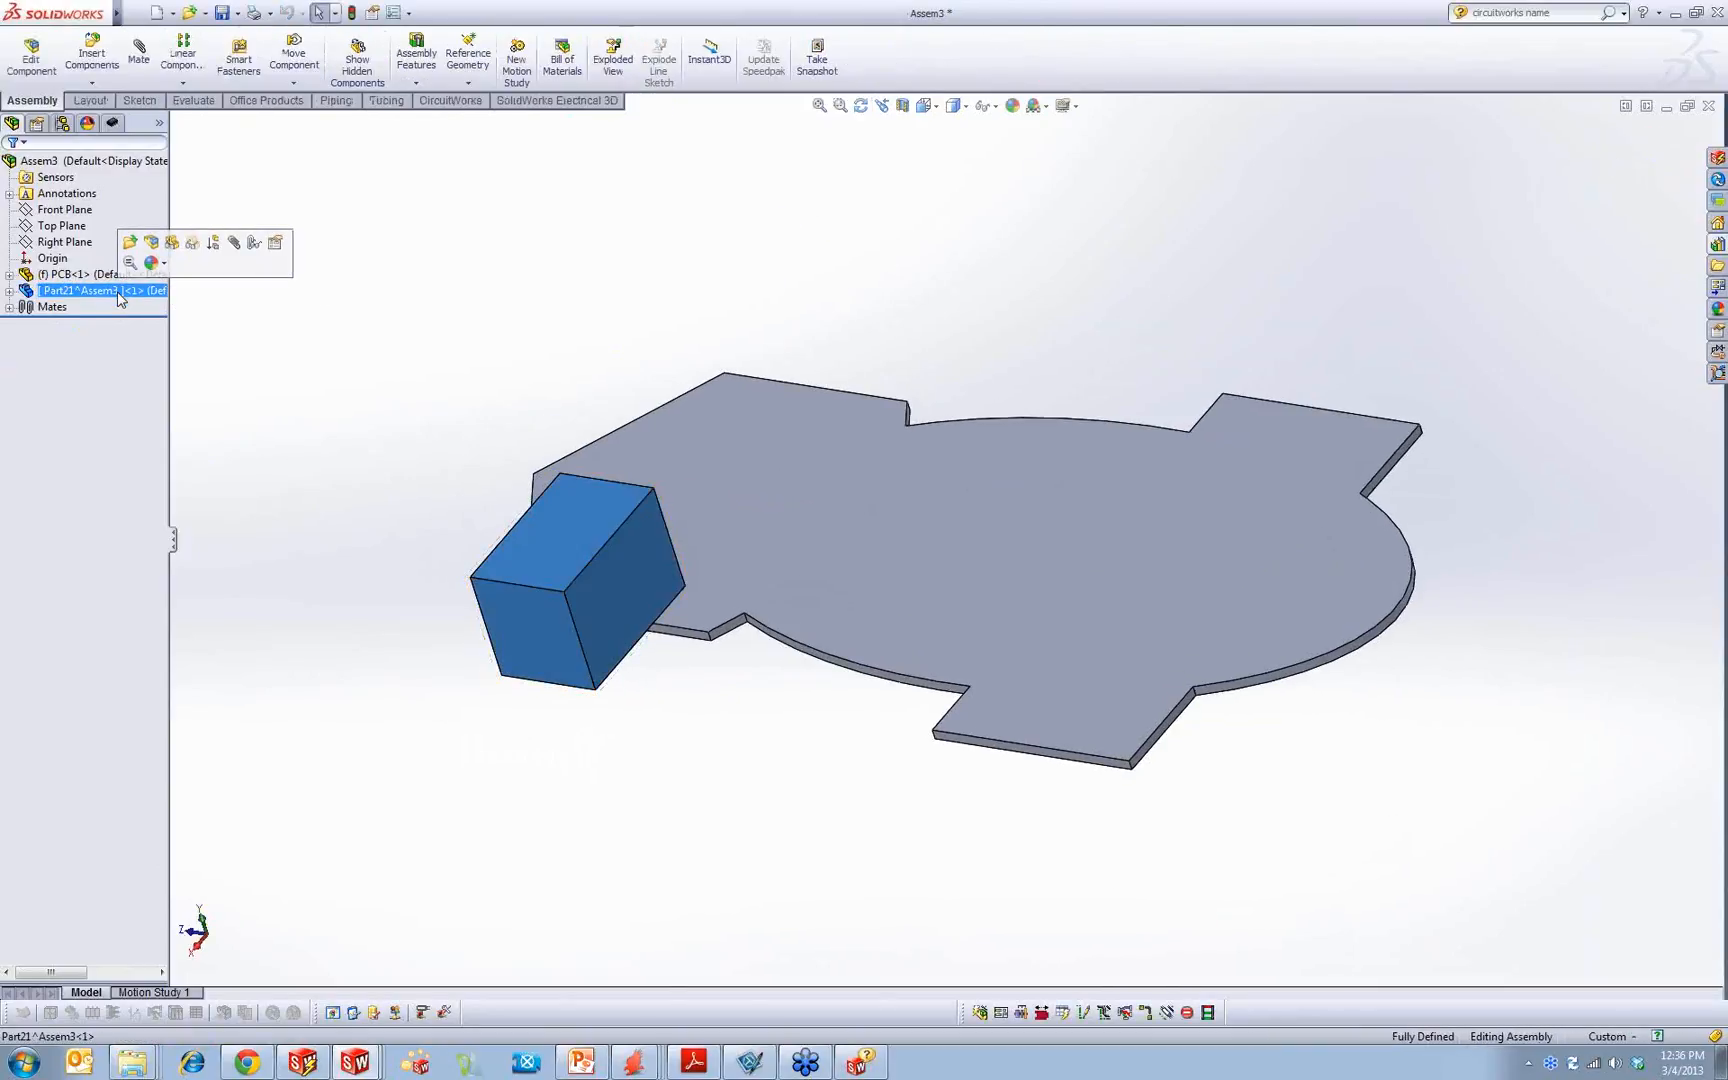
click(116, 290)
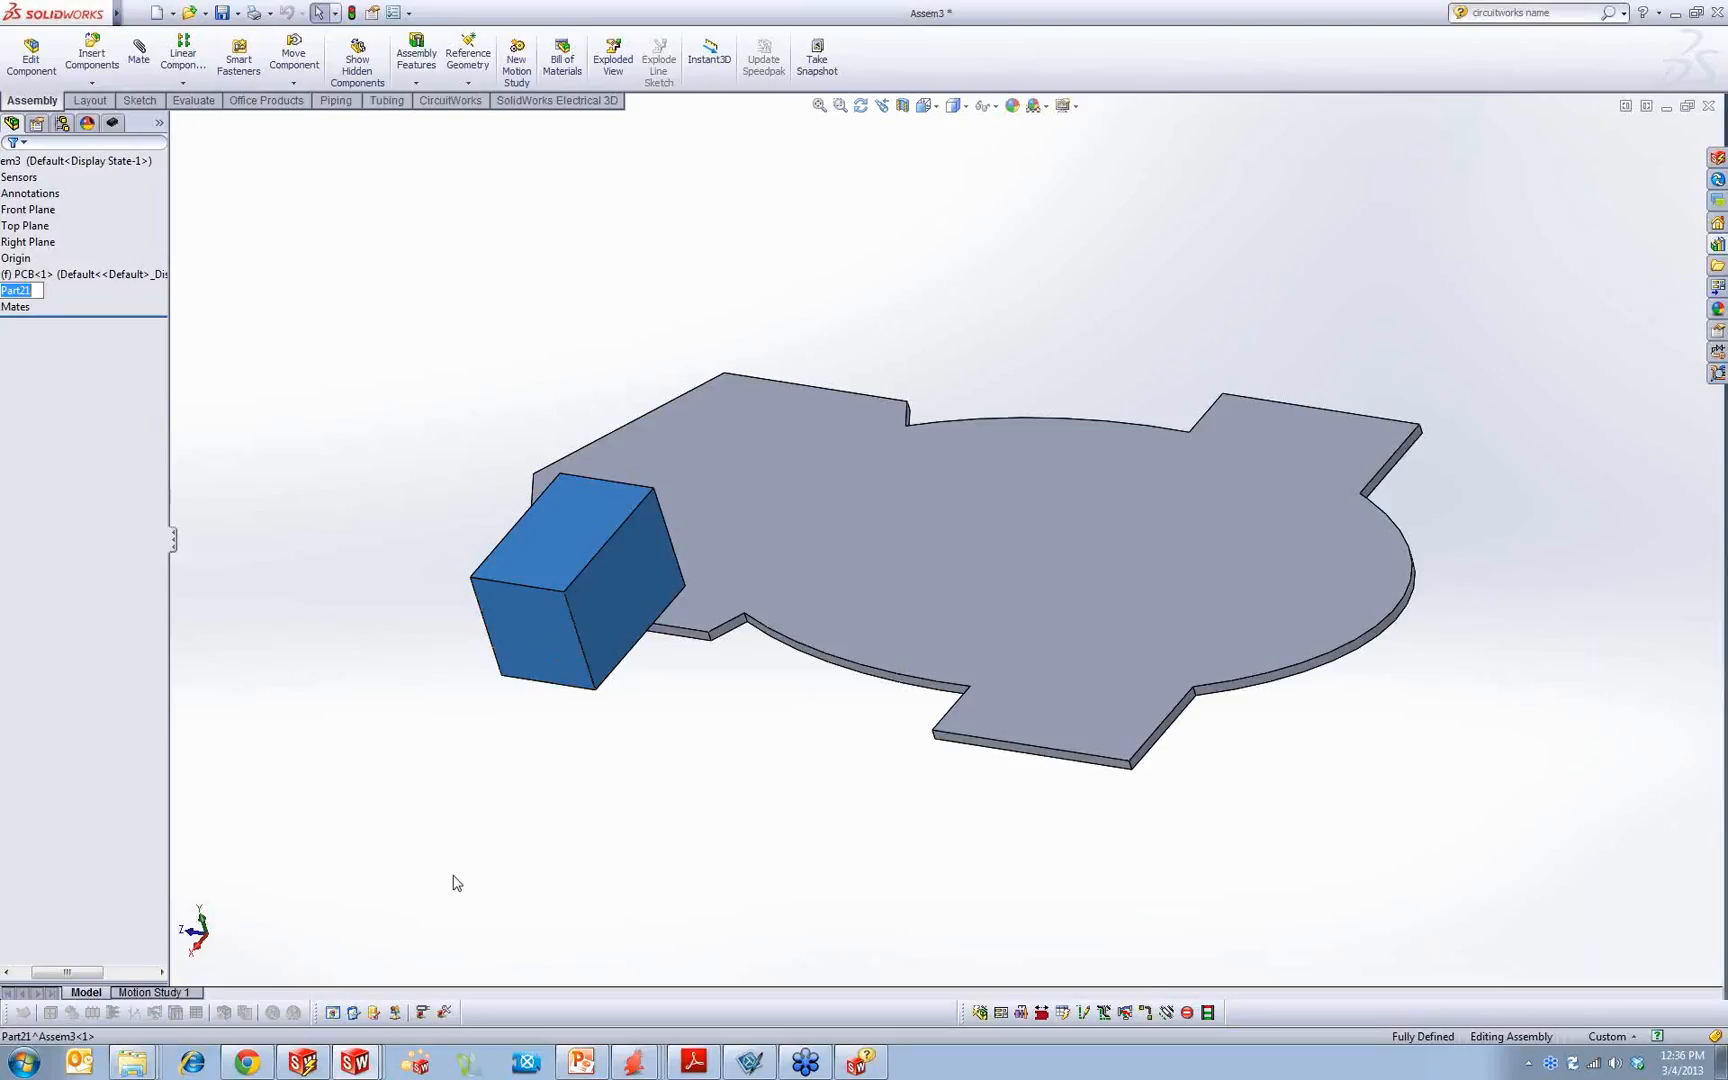
text(J1^Assem3 ]<1> (Default)
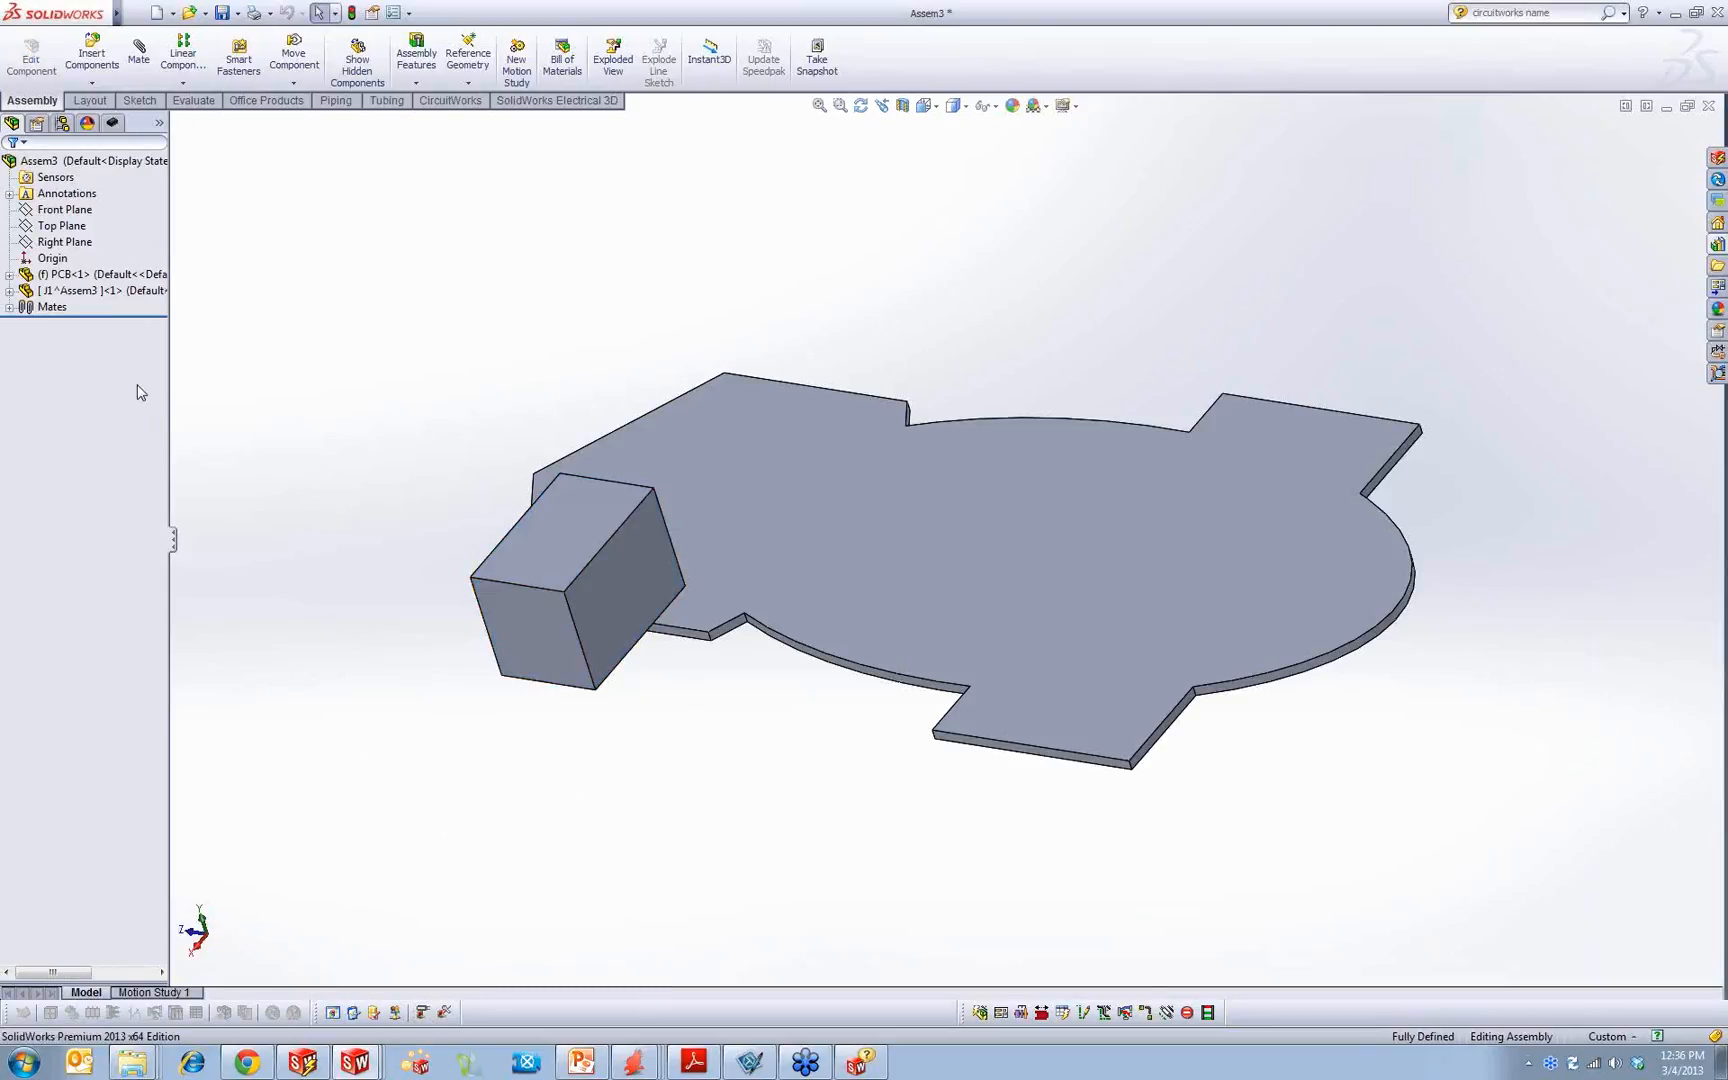
Step: Copy Component_Outline from the help's mapping table and rename J1's extrude feature as Component_Outline
click(10, 291)
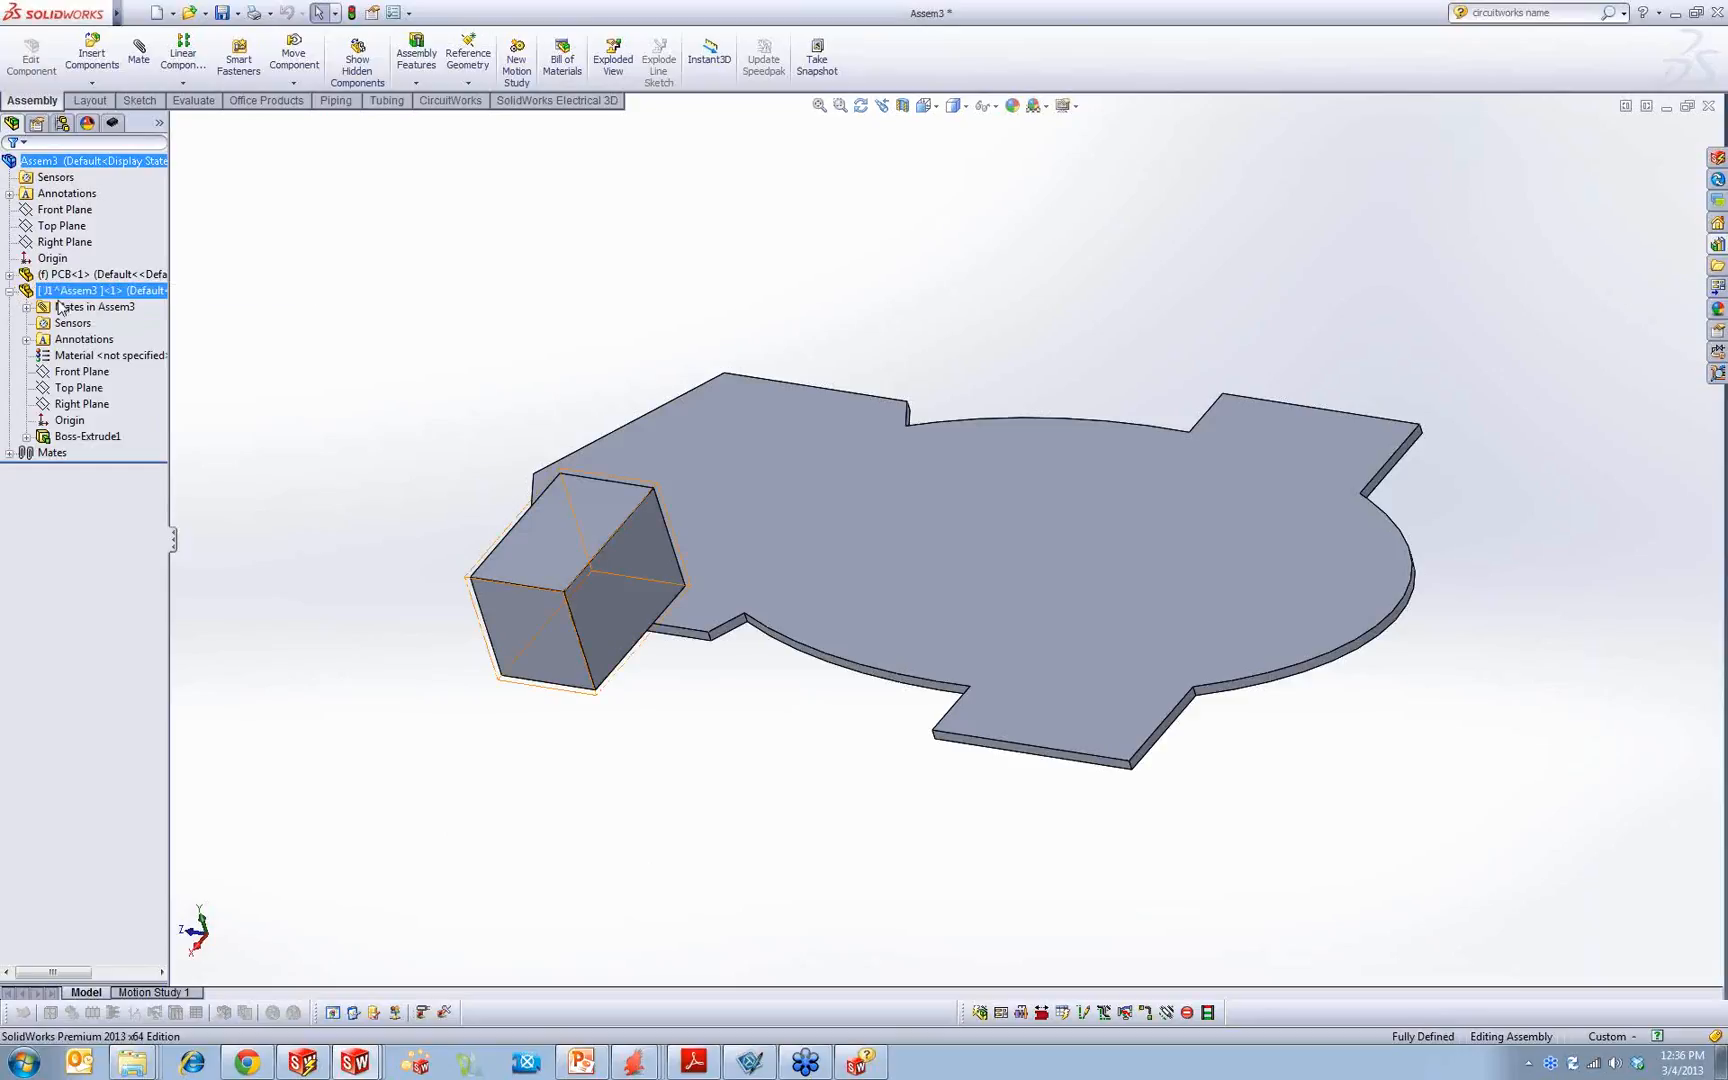
click(102, 438)
click(868, 1060)
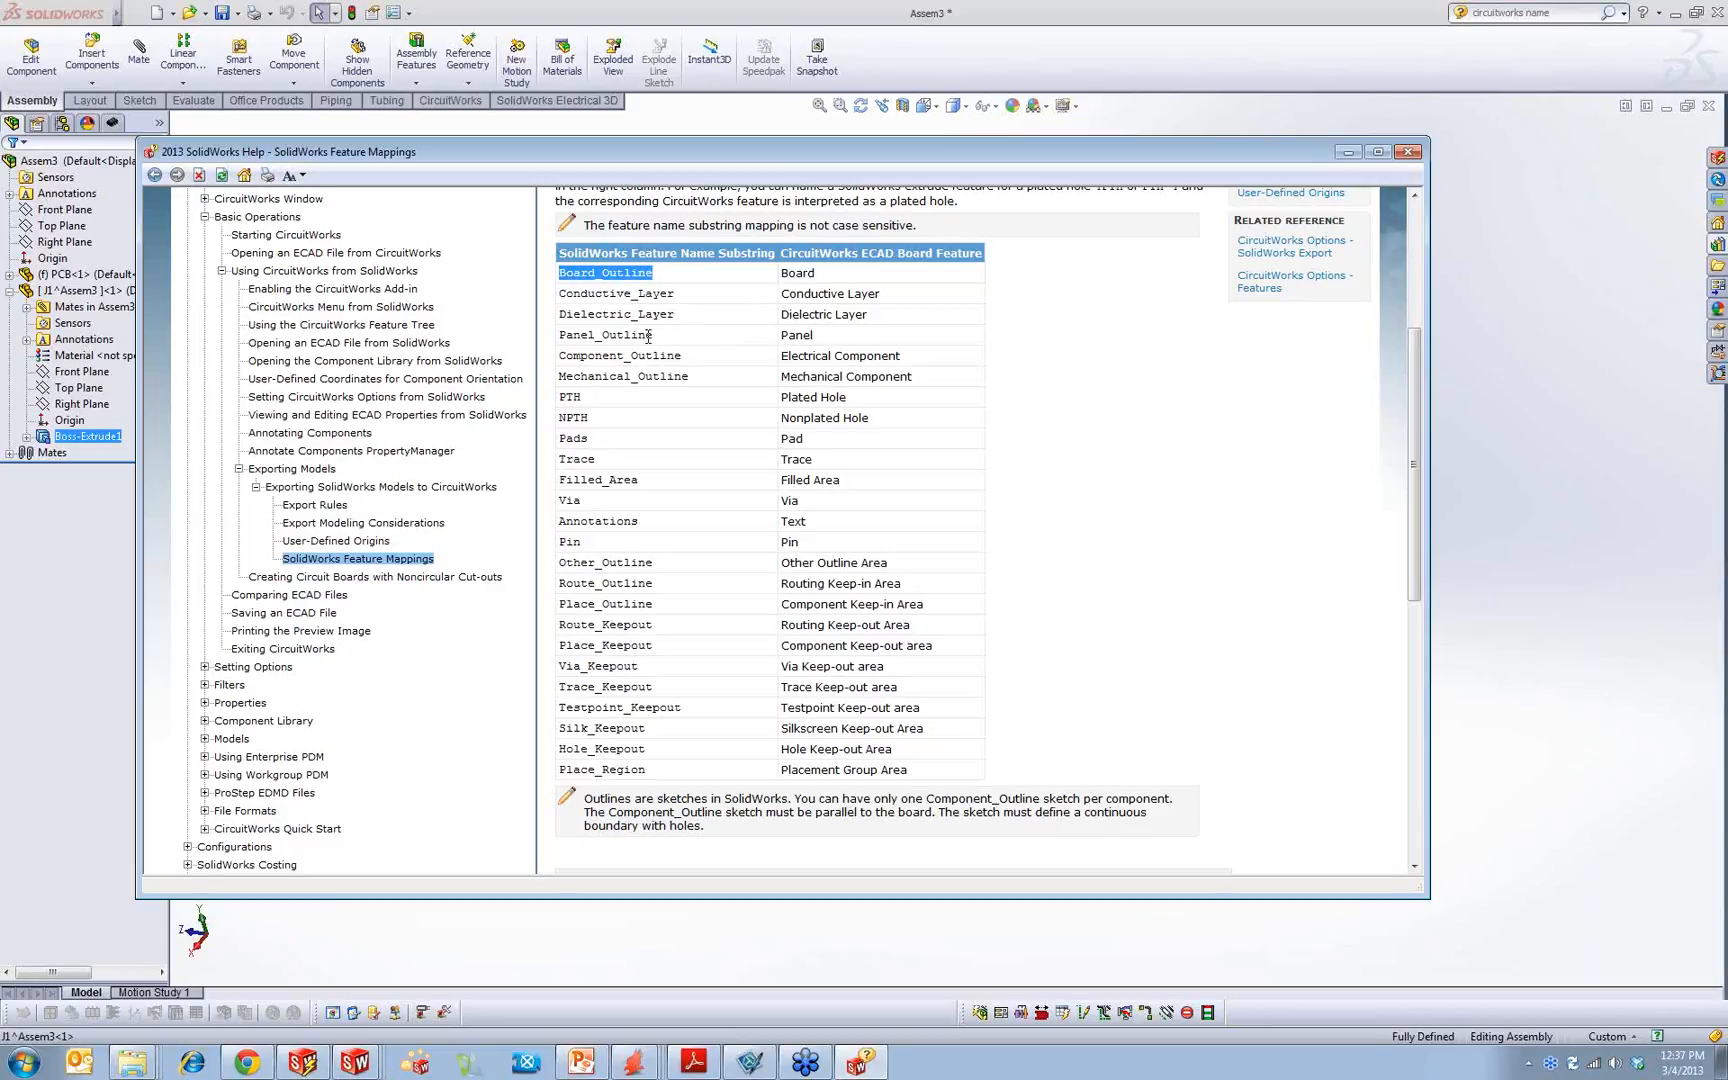
drag(684, 356, 581, 360)
key(ctrl+c)
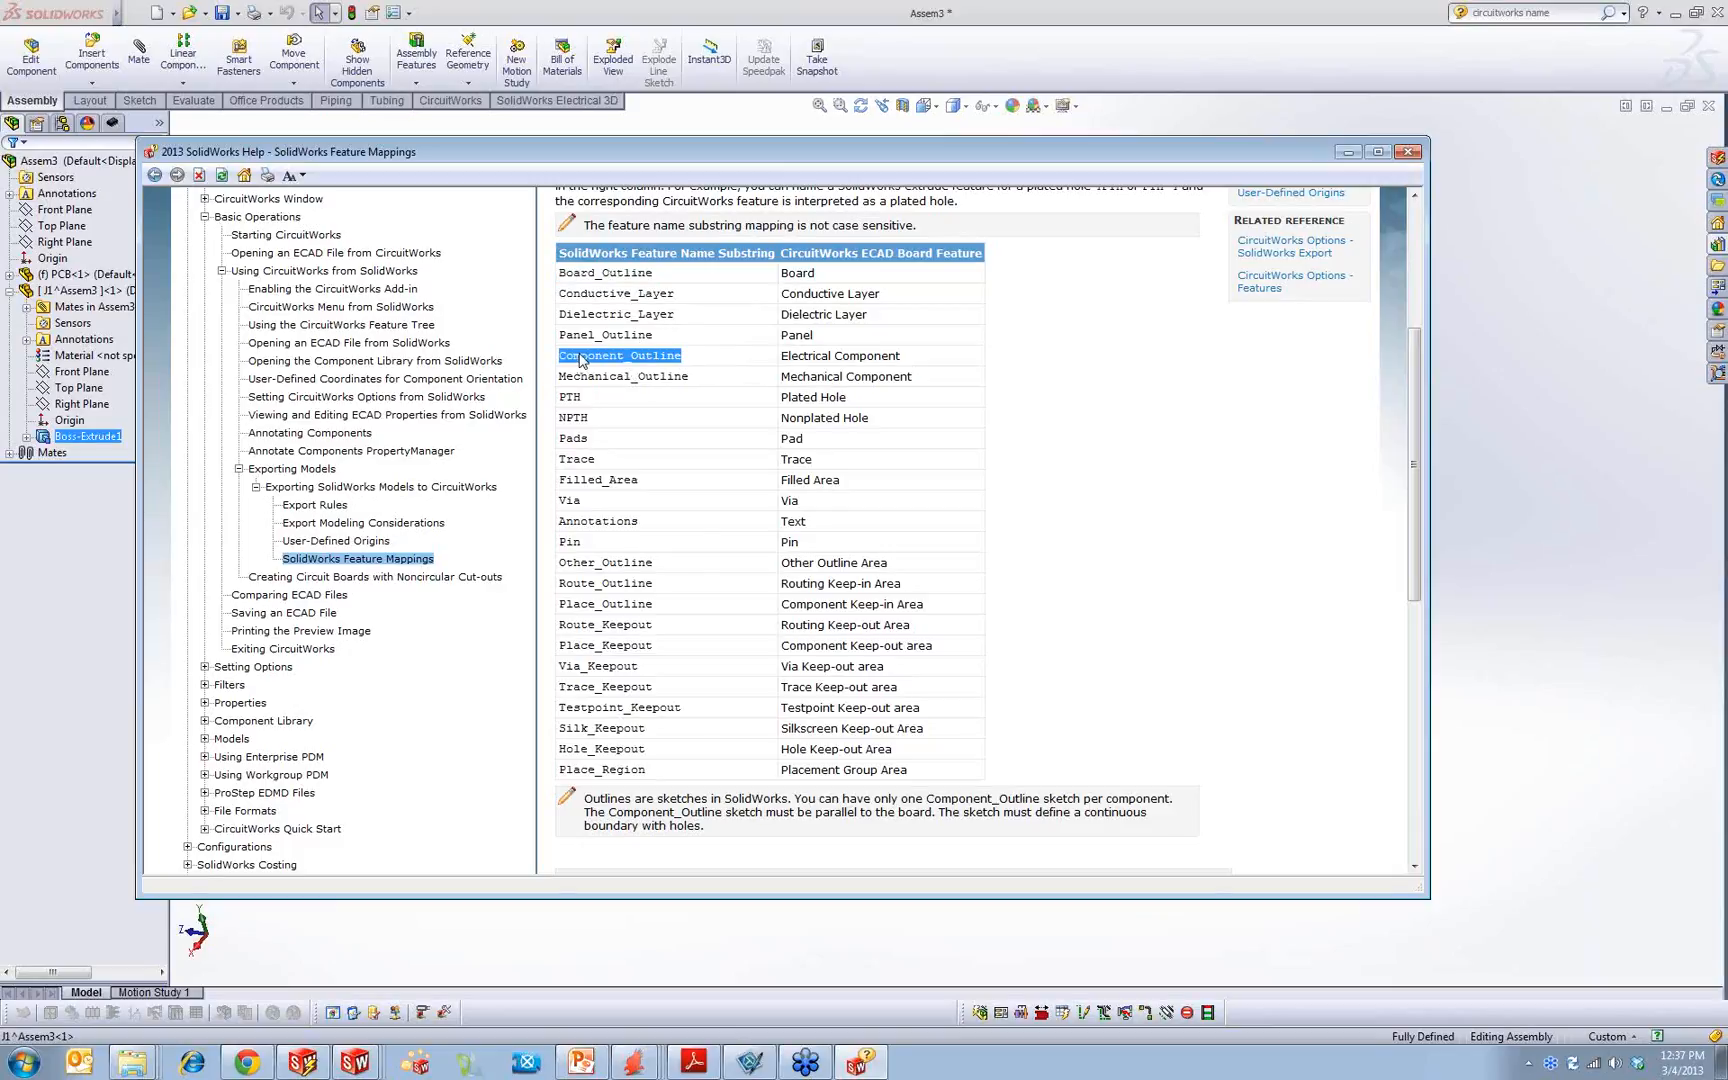
click(95, 438)
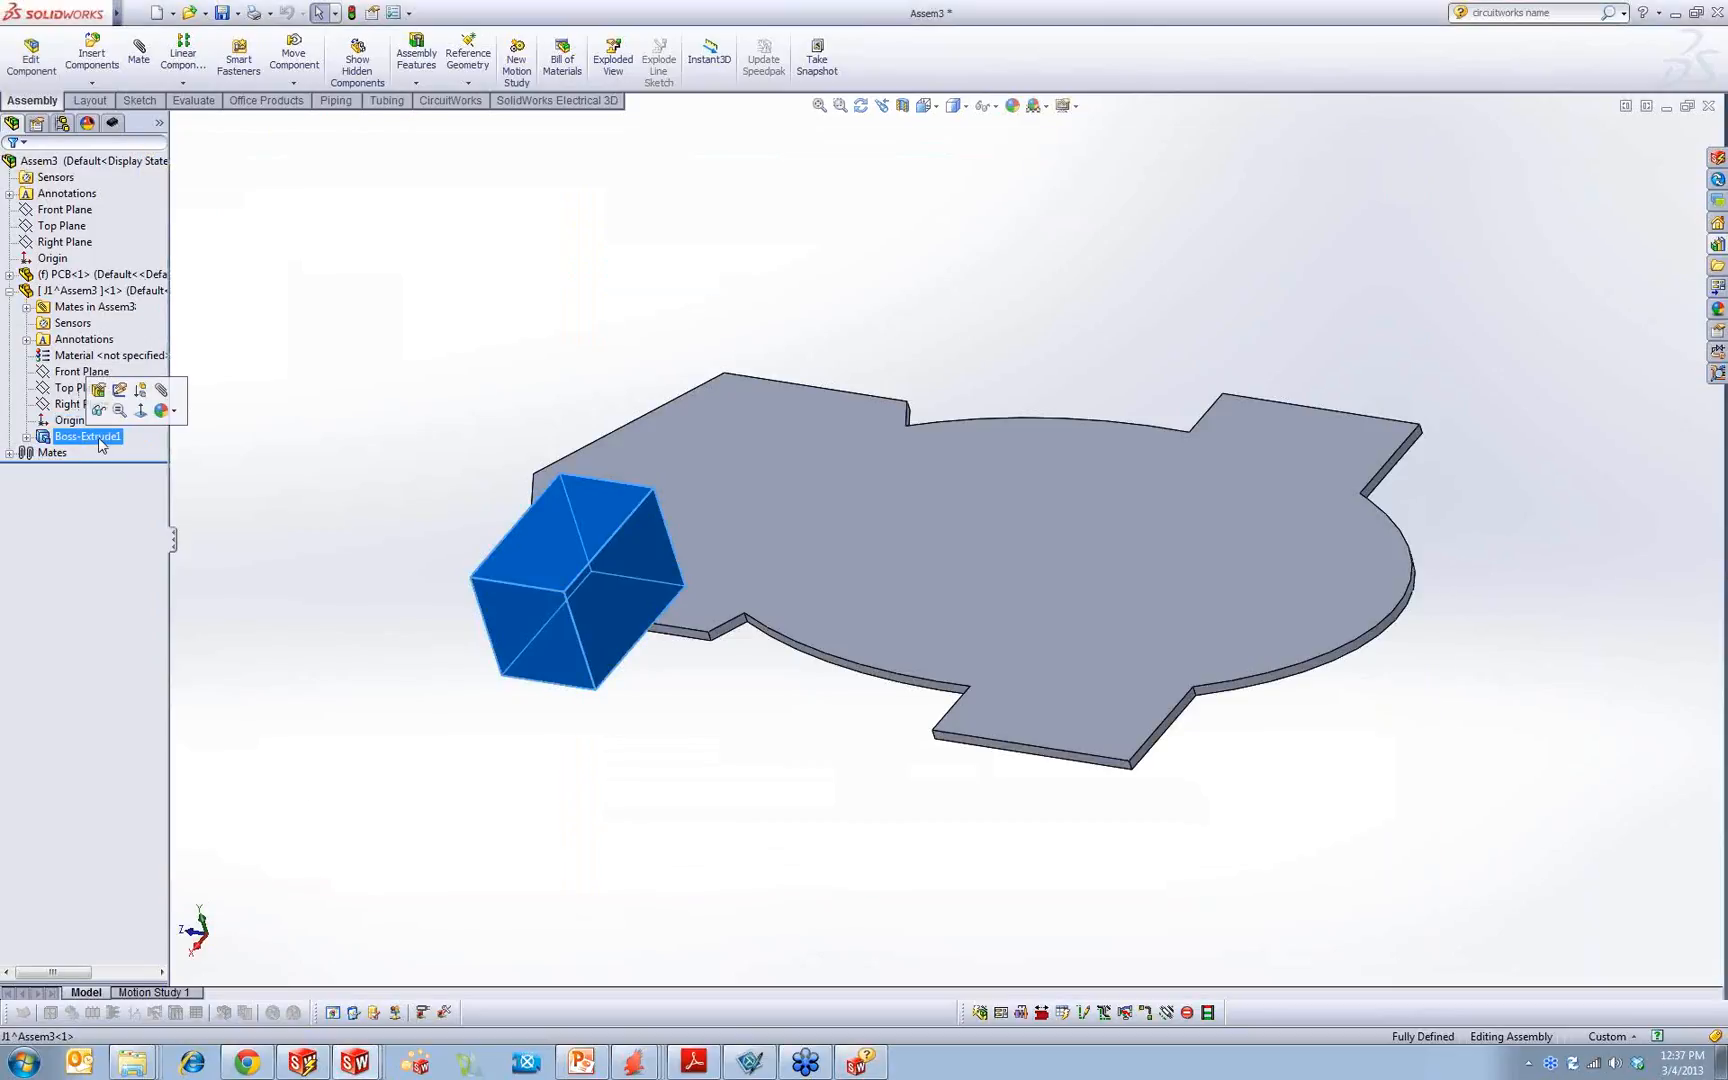
key(ctrl+v)
click(290, 318)
Step: Apply a dark green color (RGB 13, 111, 3) to the J1 component at part document level
click(110, 305)
click(105, 290)
right_click(115, 290)
mouse_move(165, 263)
click(195, 314)
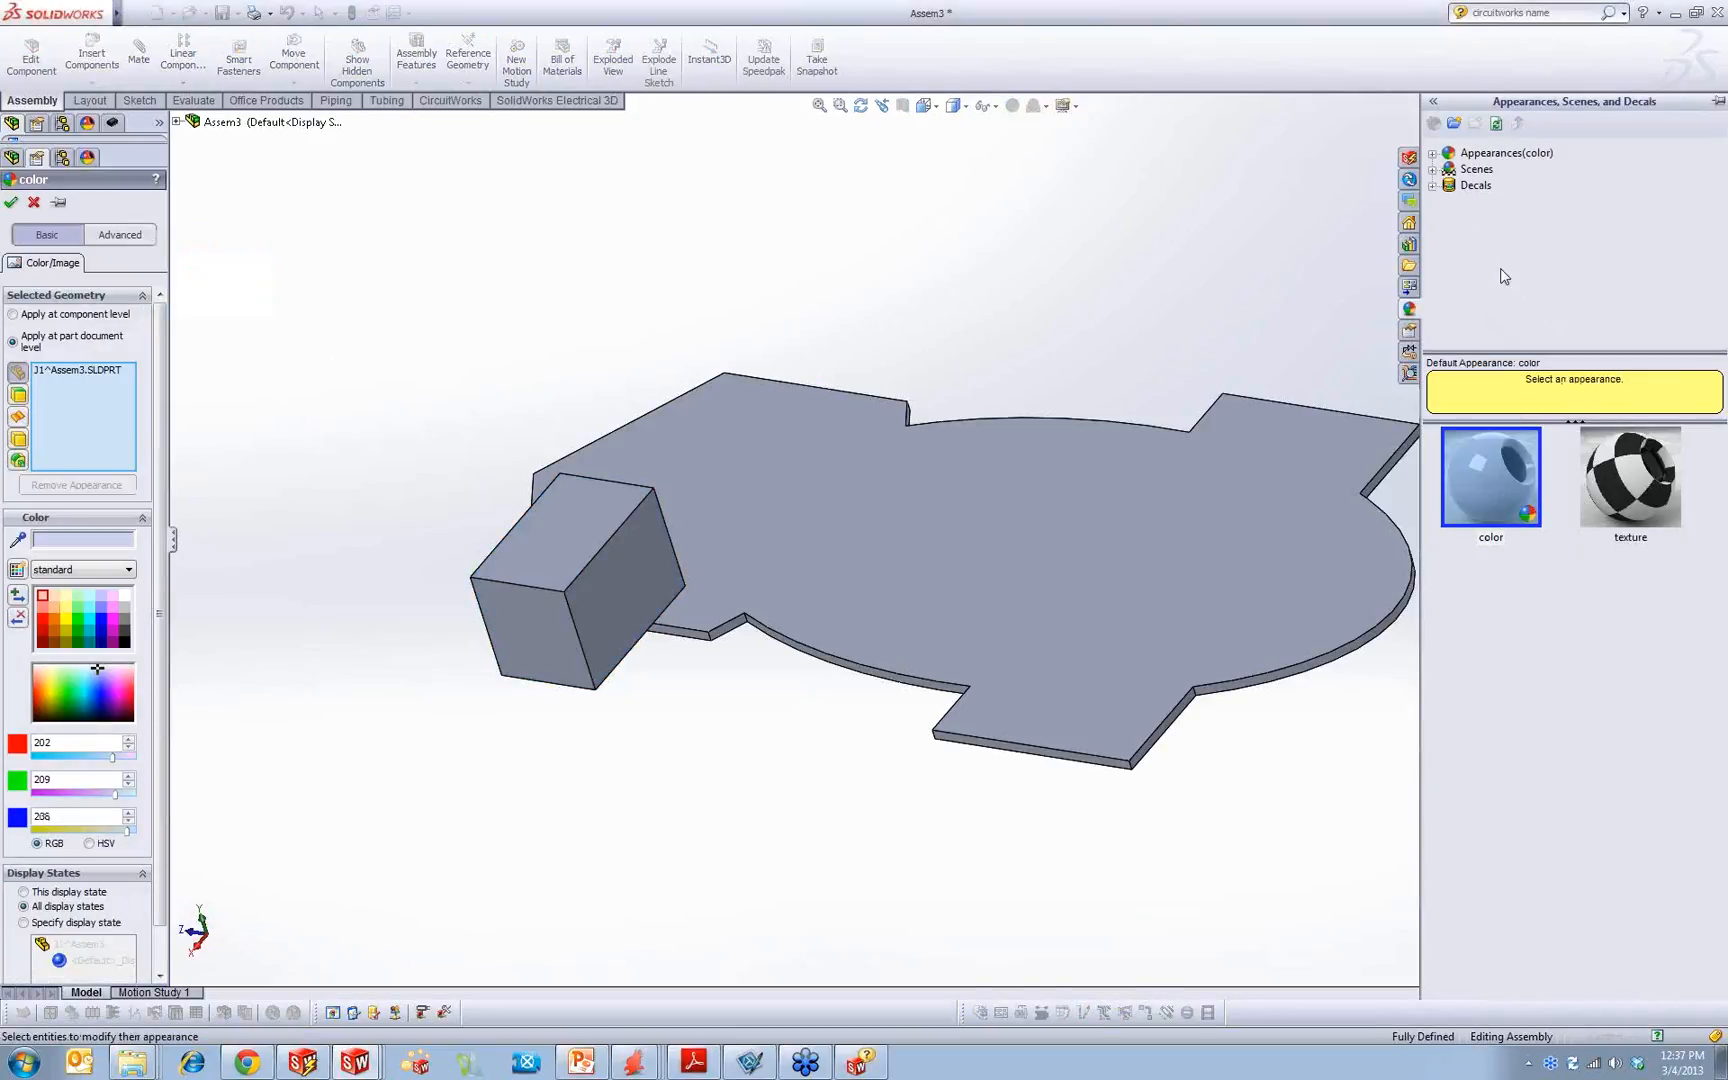
click(78, 638)
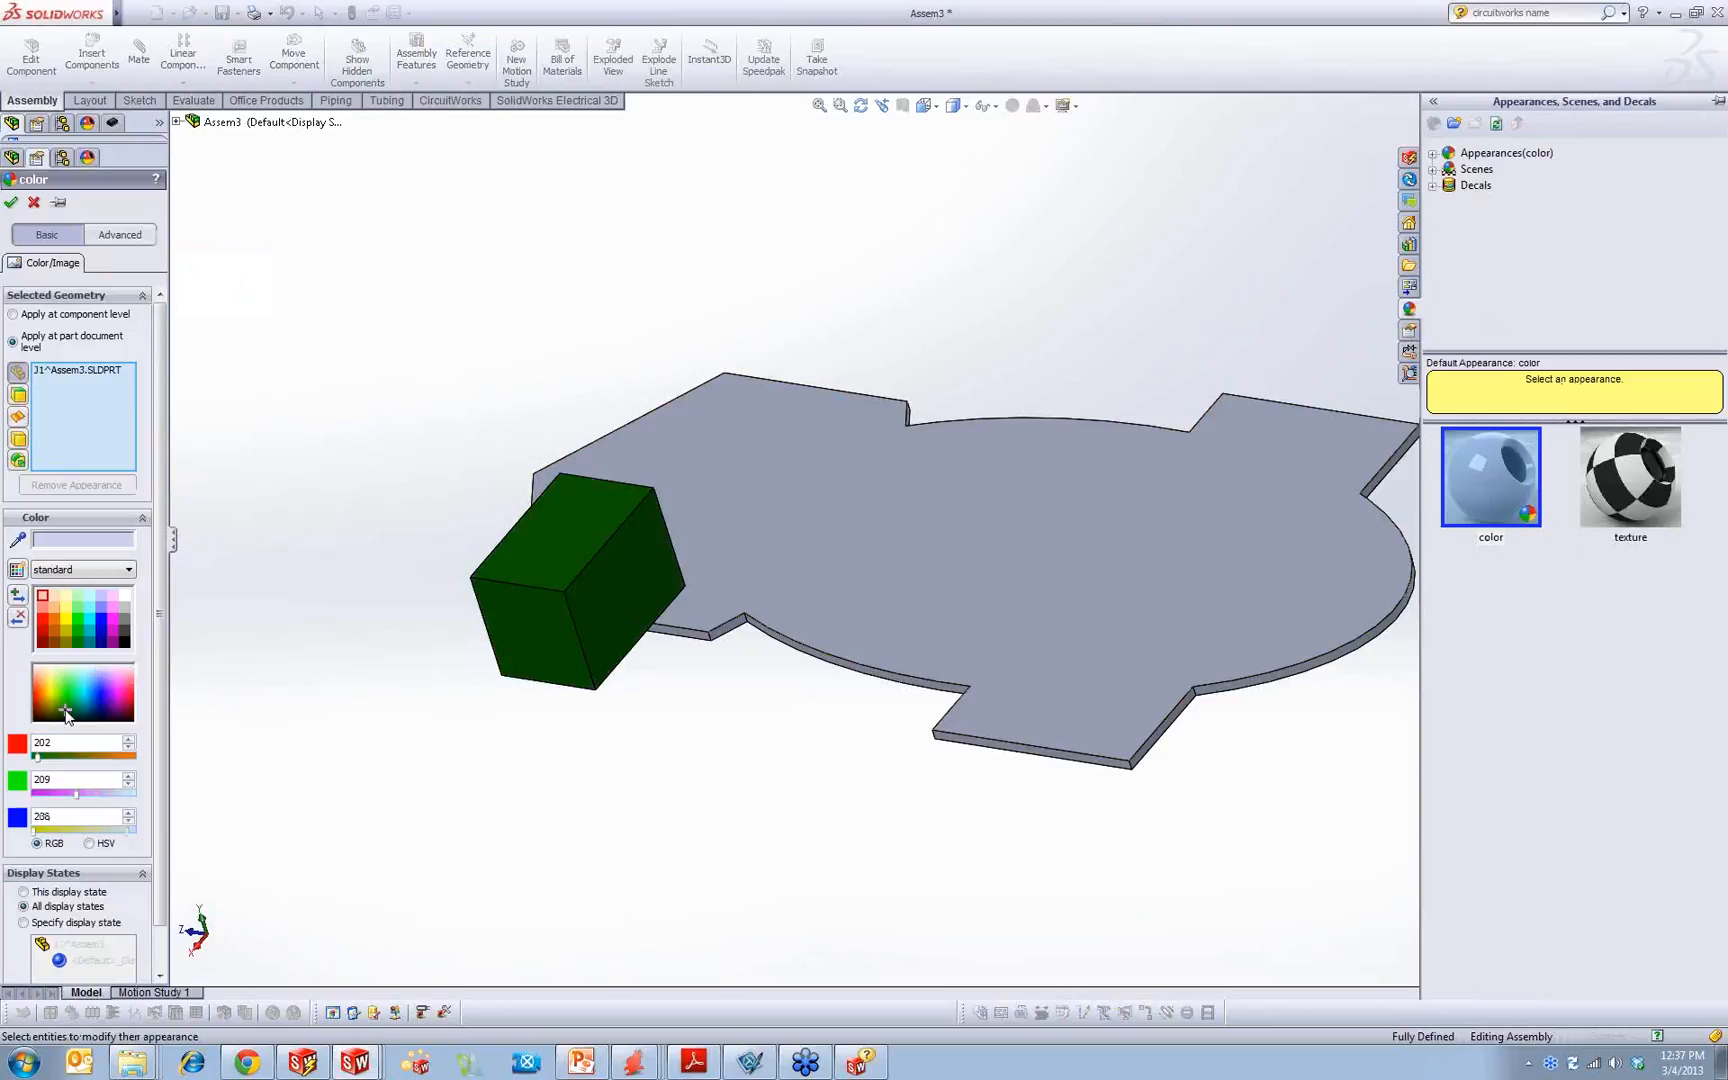
click(11, 202)
click(1338, 186)
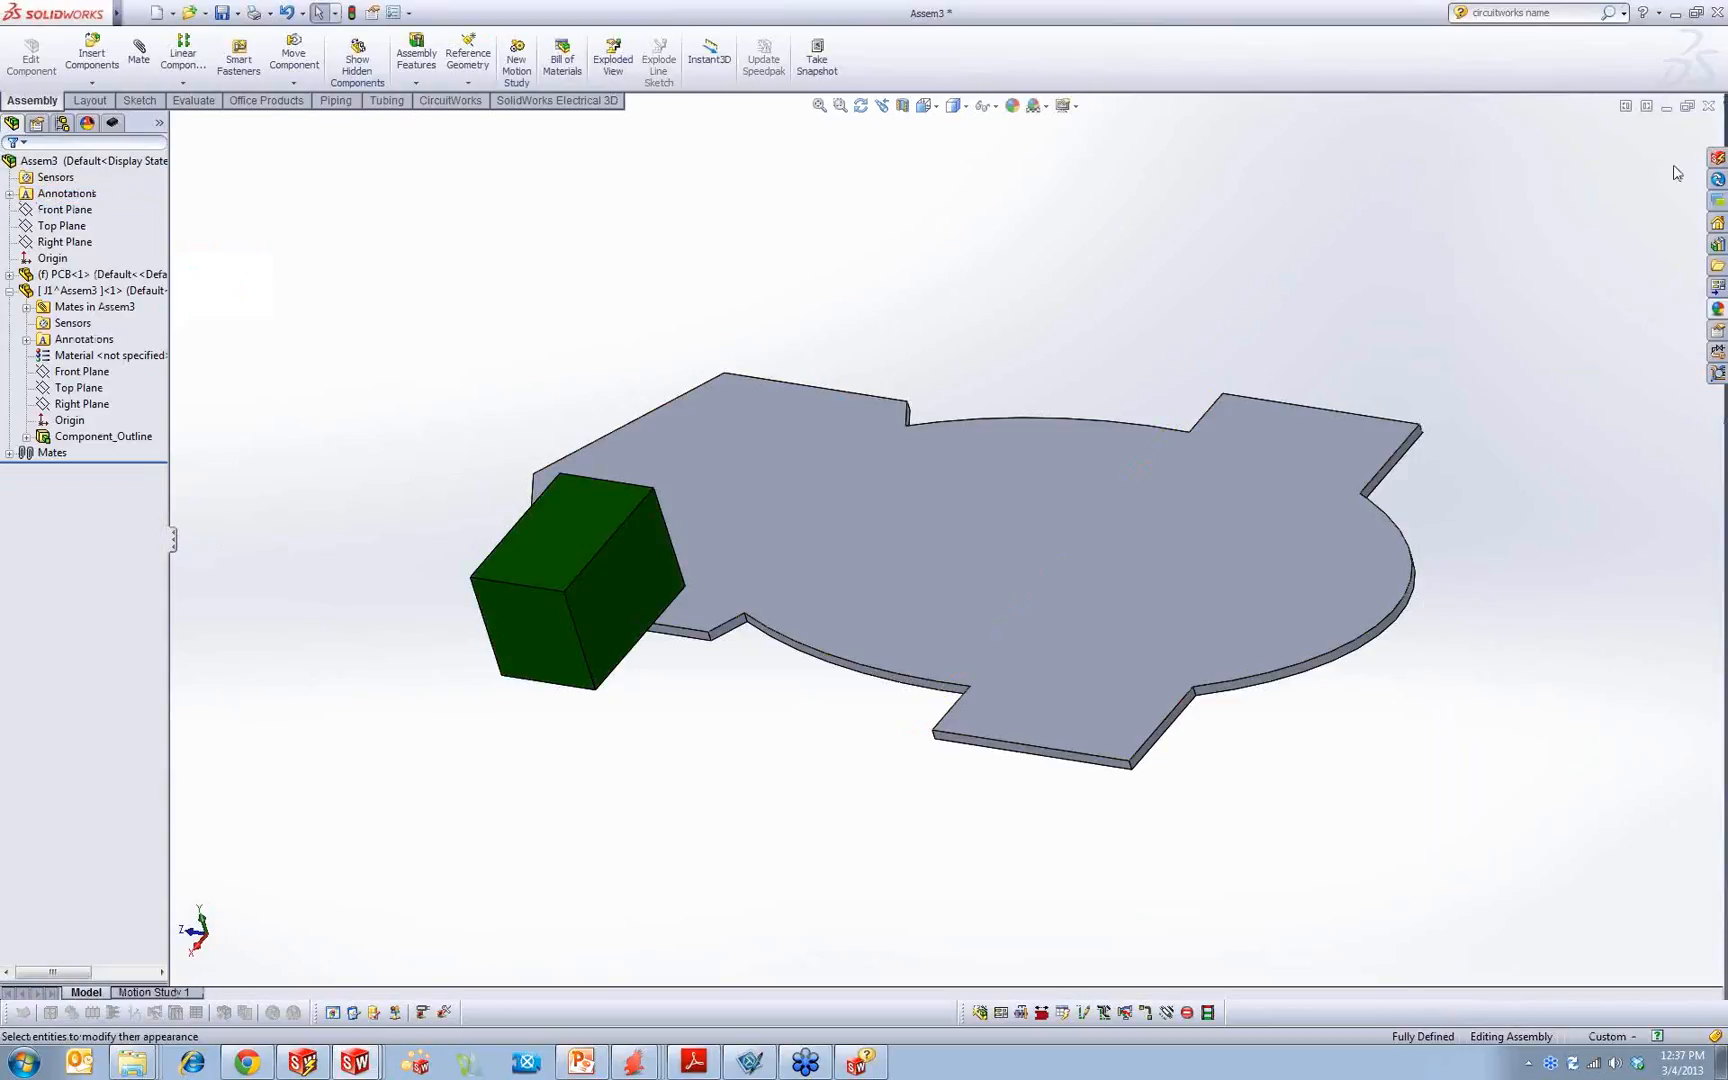
Step: Save the assembly to the Desktop as PCB
click(222, 12)
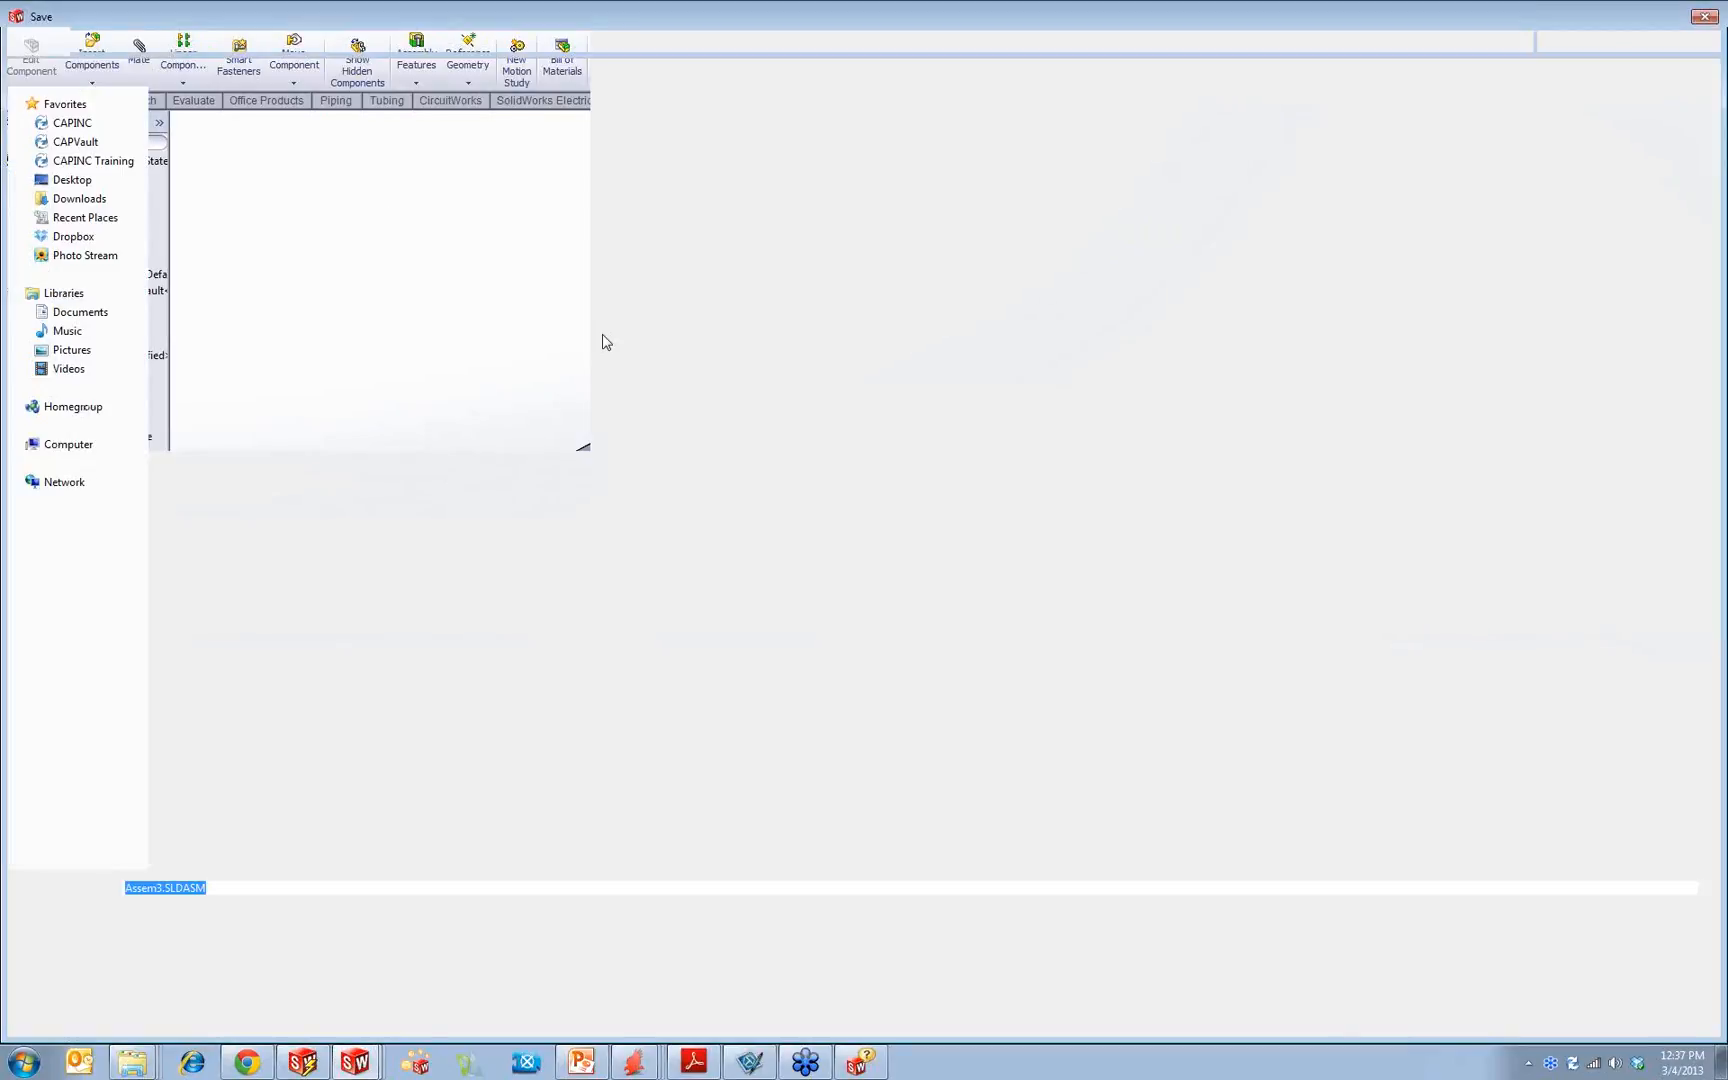
text(PCB)
key(Return)
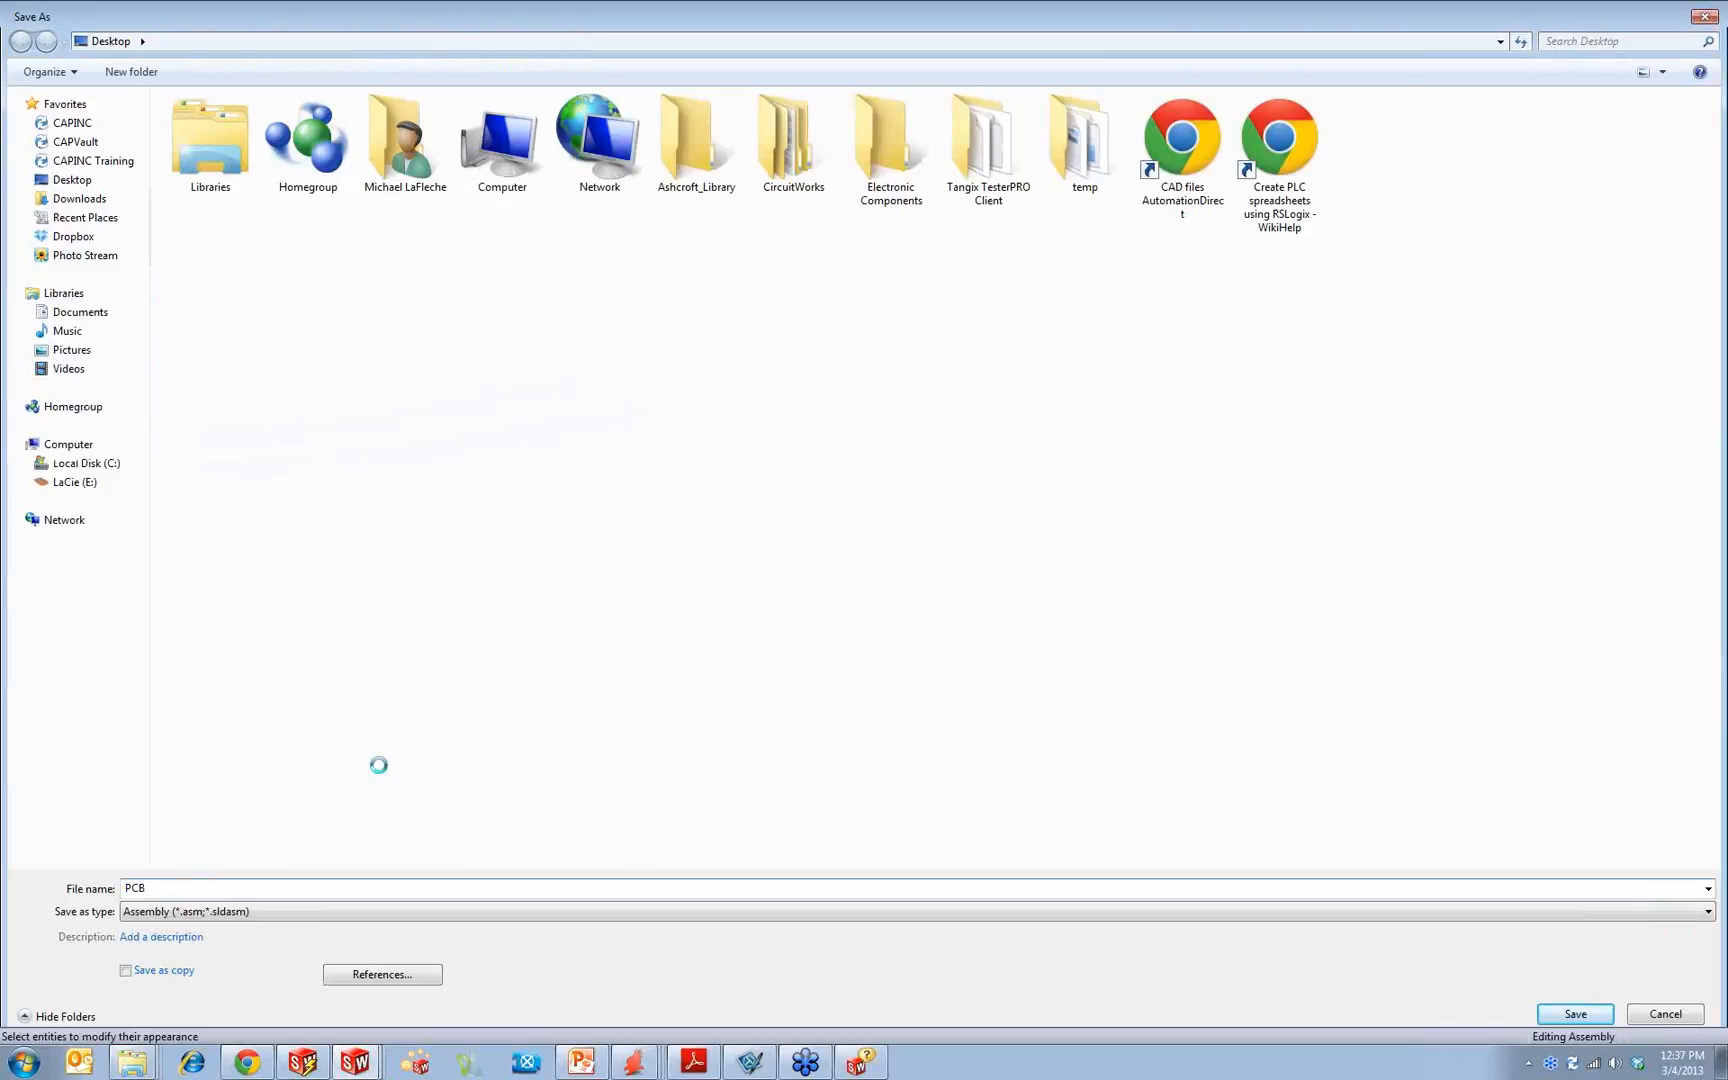
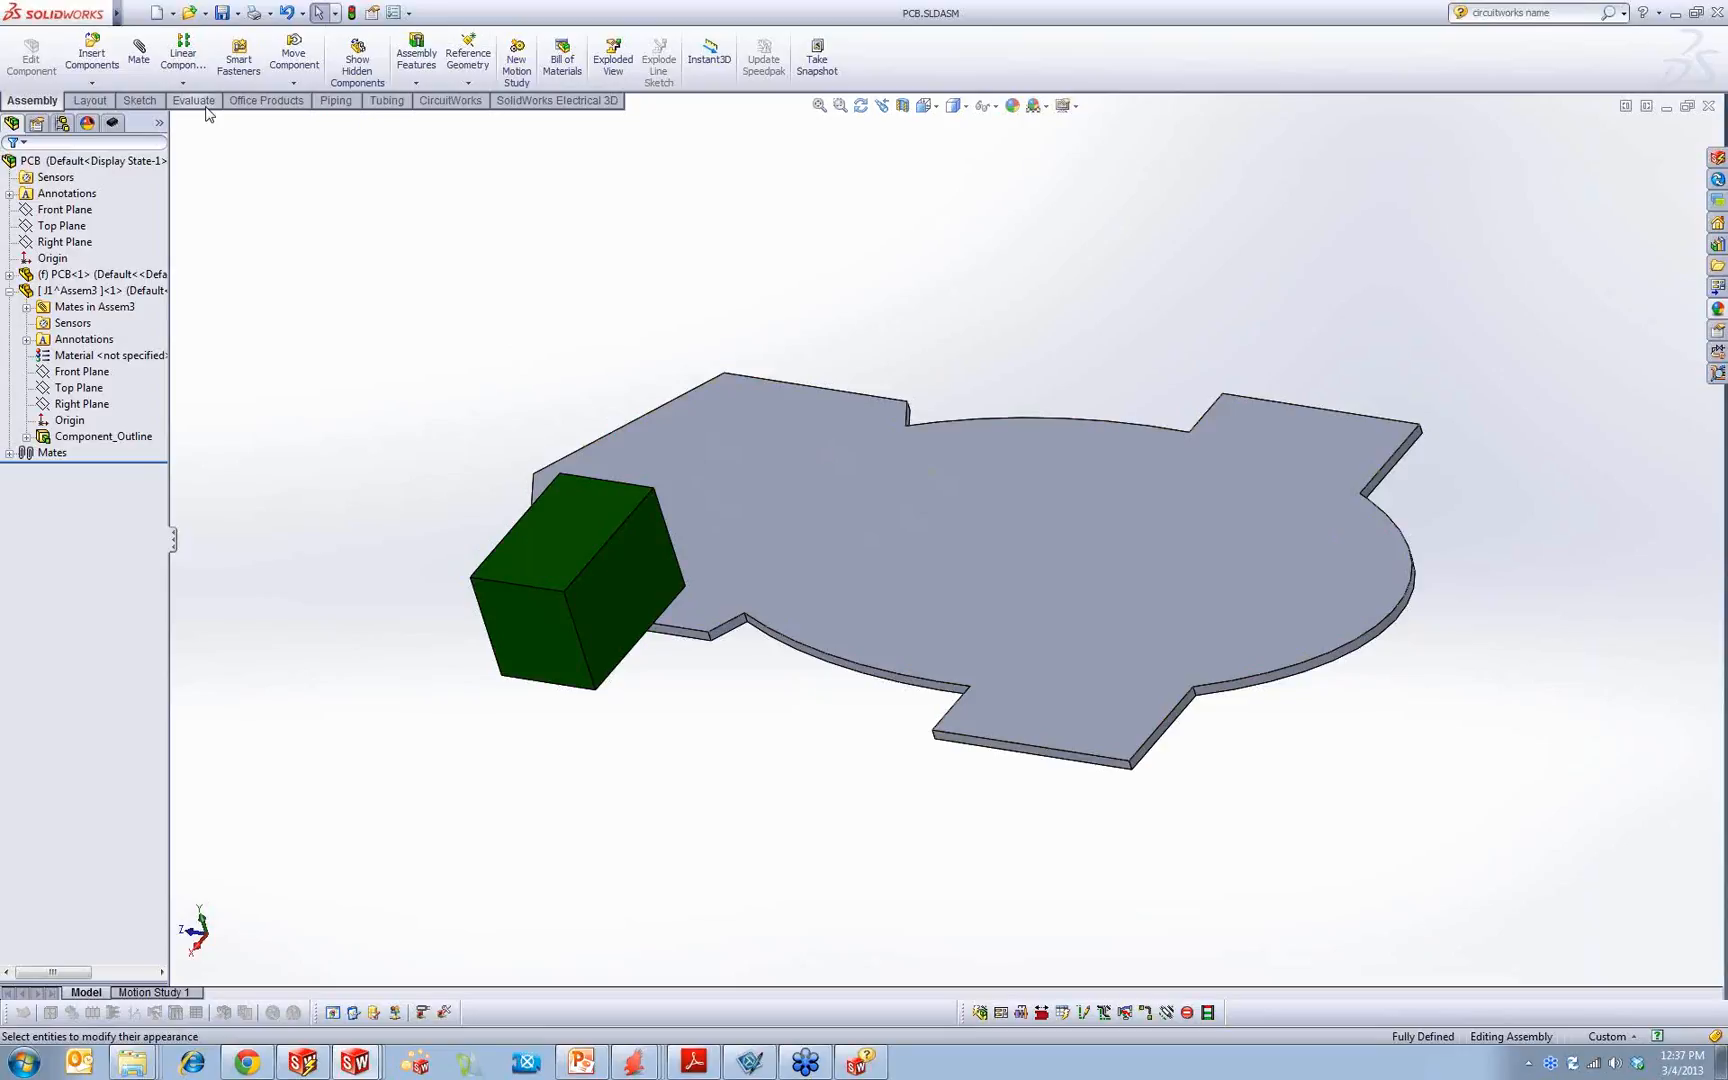
Step: Export the PCB assembly to CircuitWorks, using the board's top face to define the board orientation
mouse_move(63, 18)
click(376, 14)
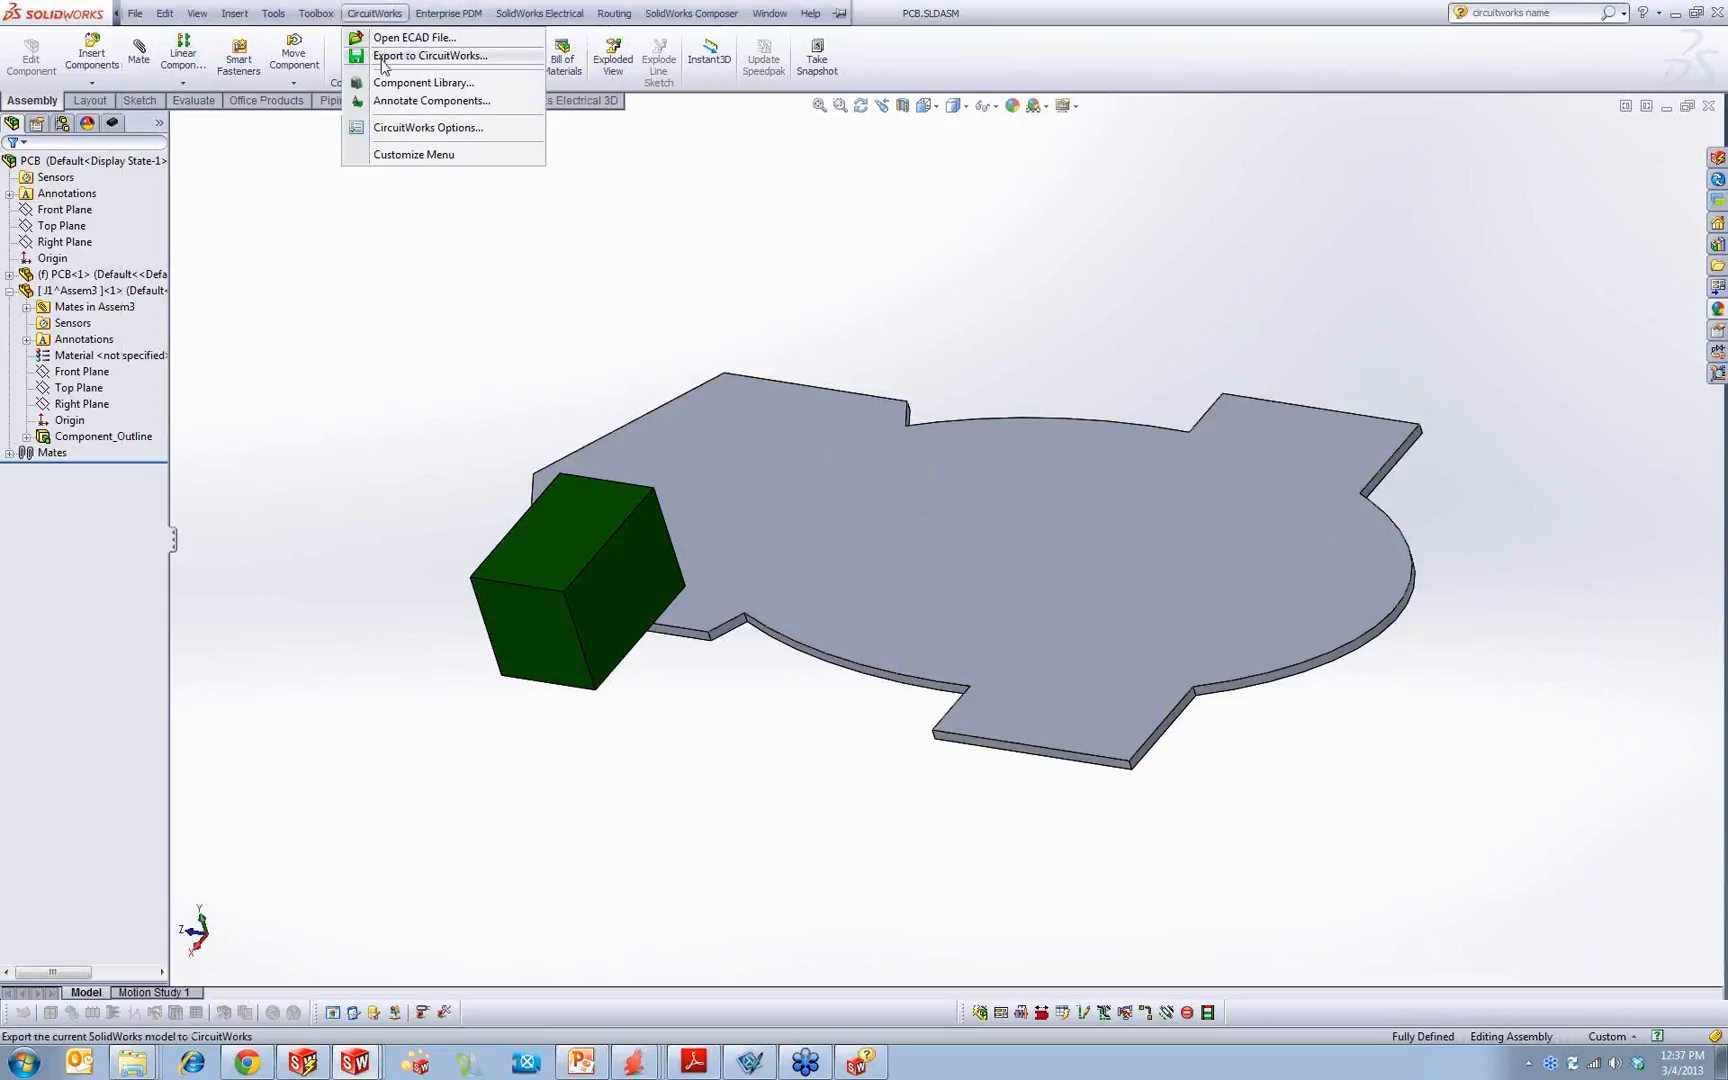
click(412, 56)
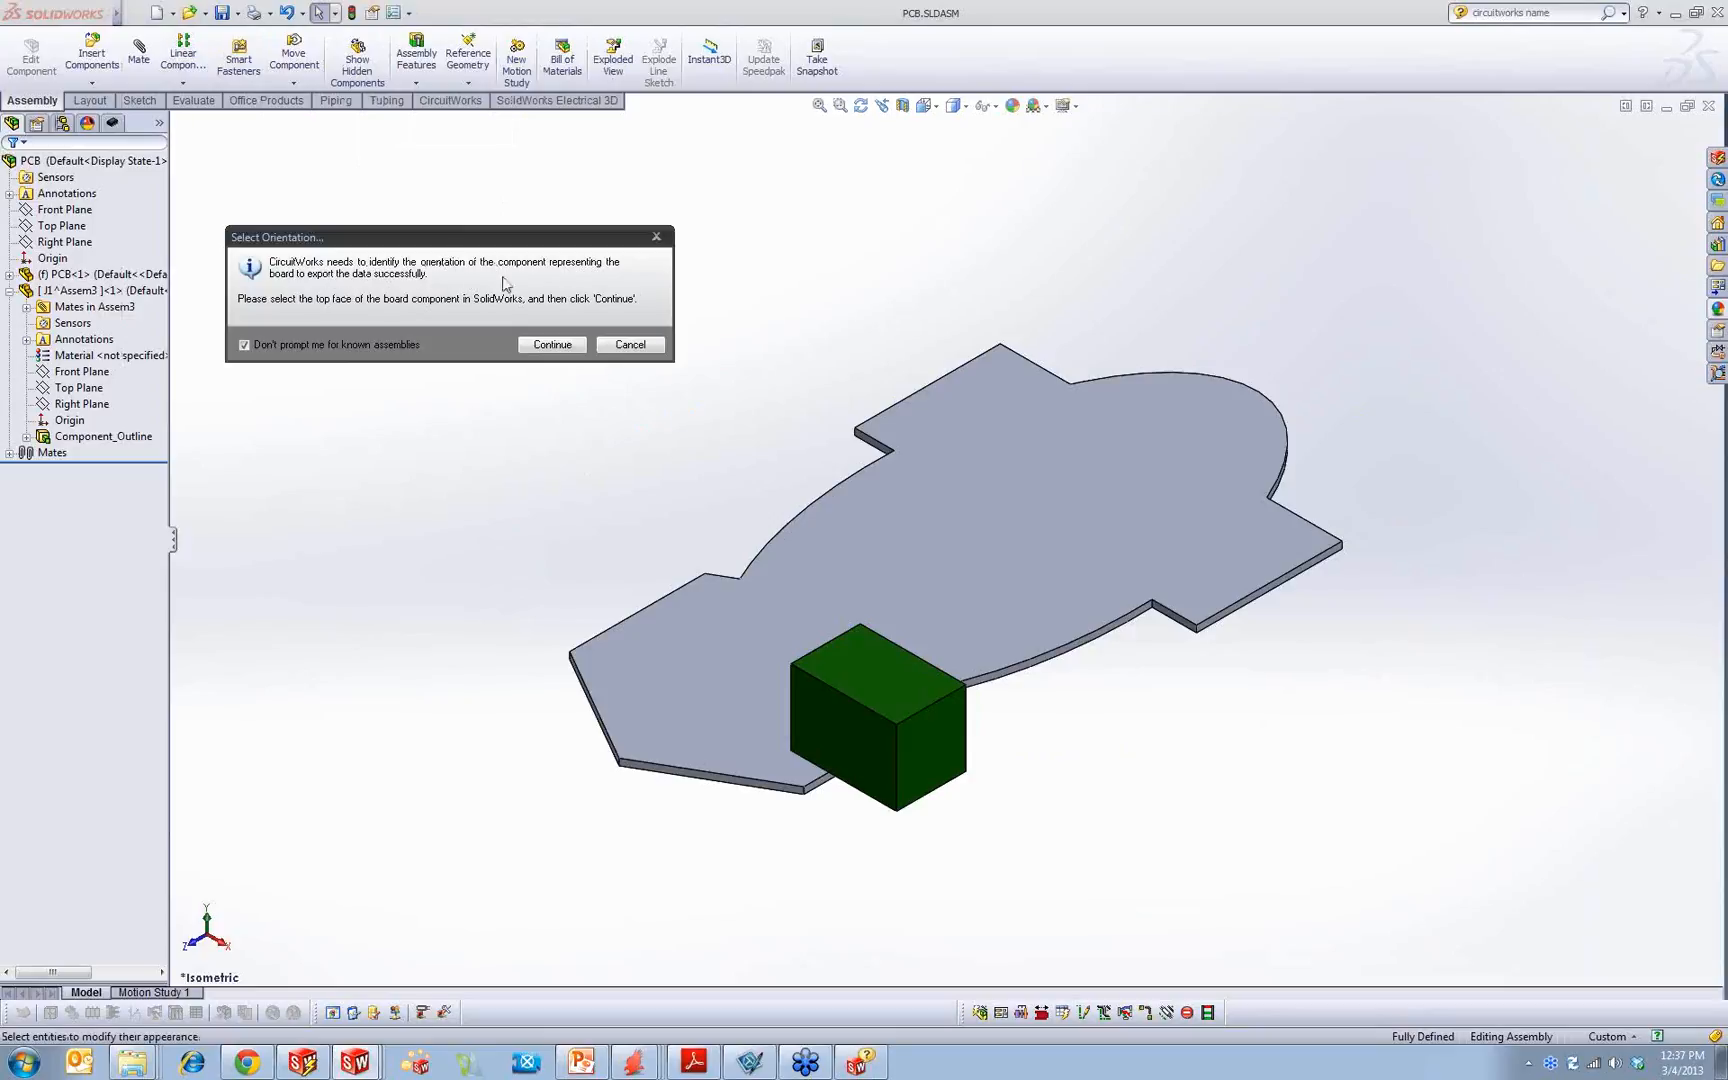
click(930, 632)
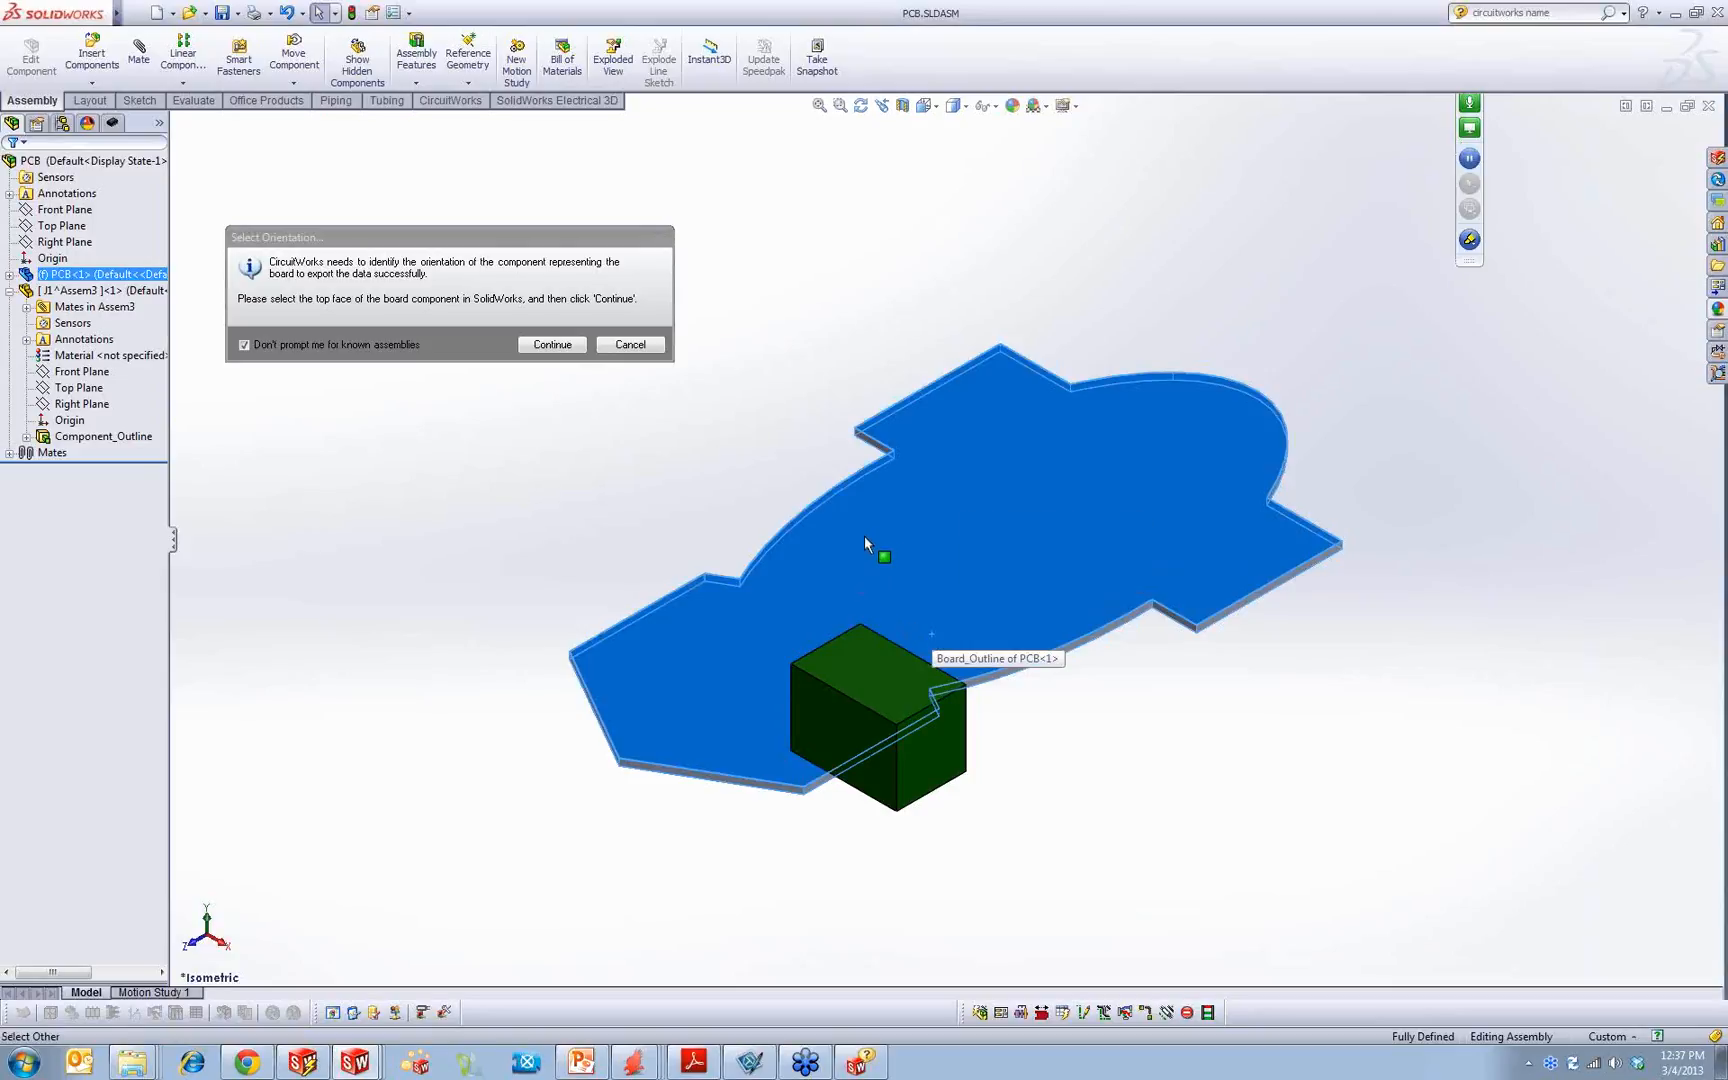
click(552, 345)
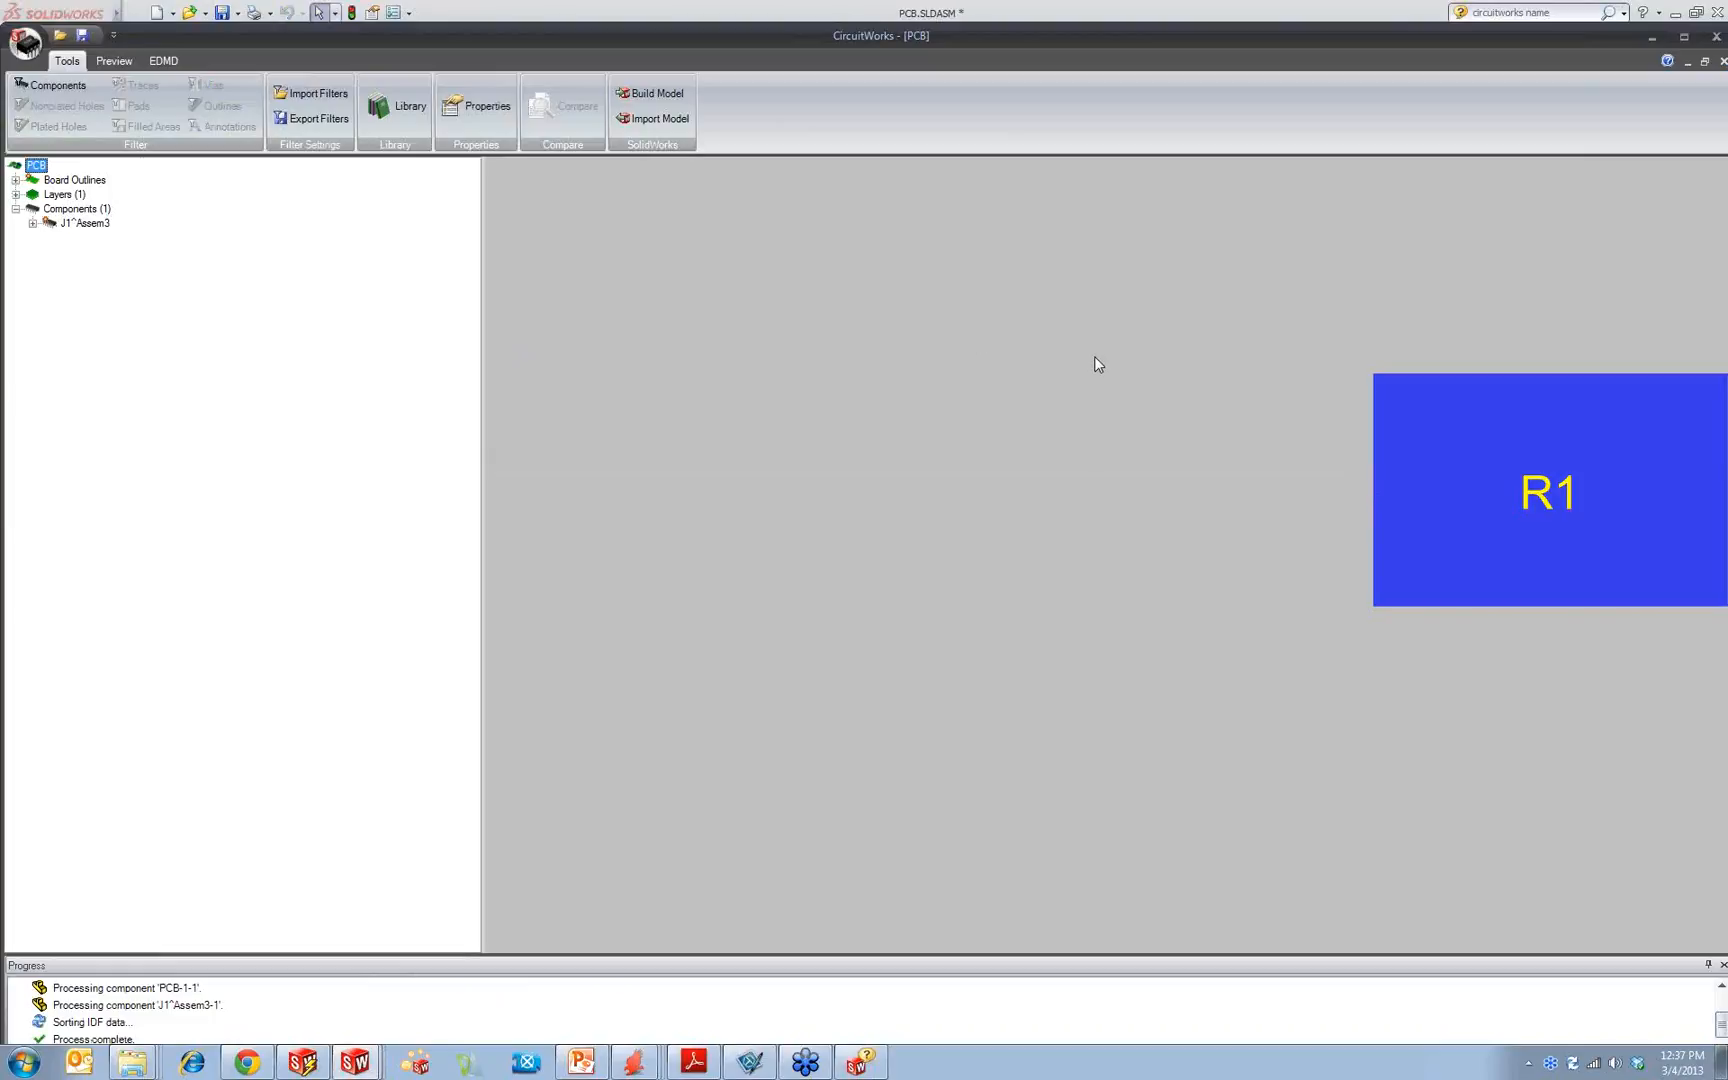
Step: Examine the exported board's outlines and layers in the tree and select component R1 under J1^Assem3
click(16, 180)
click(16, 296)
click(16, 324)
click(16, 324)
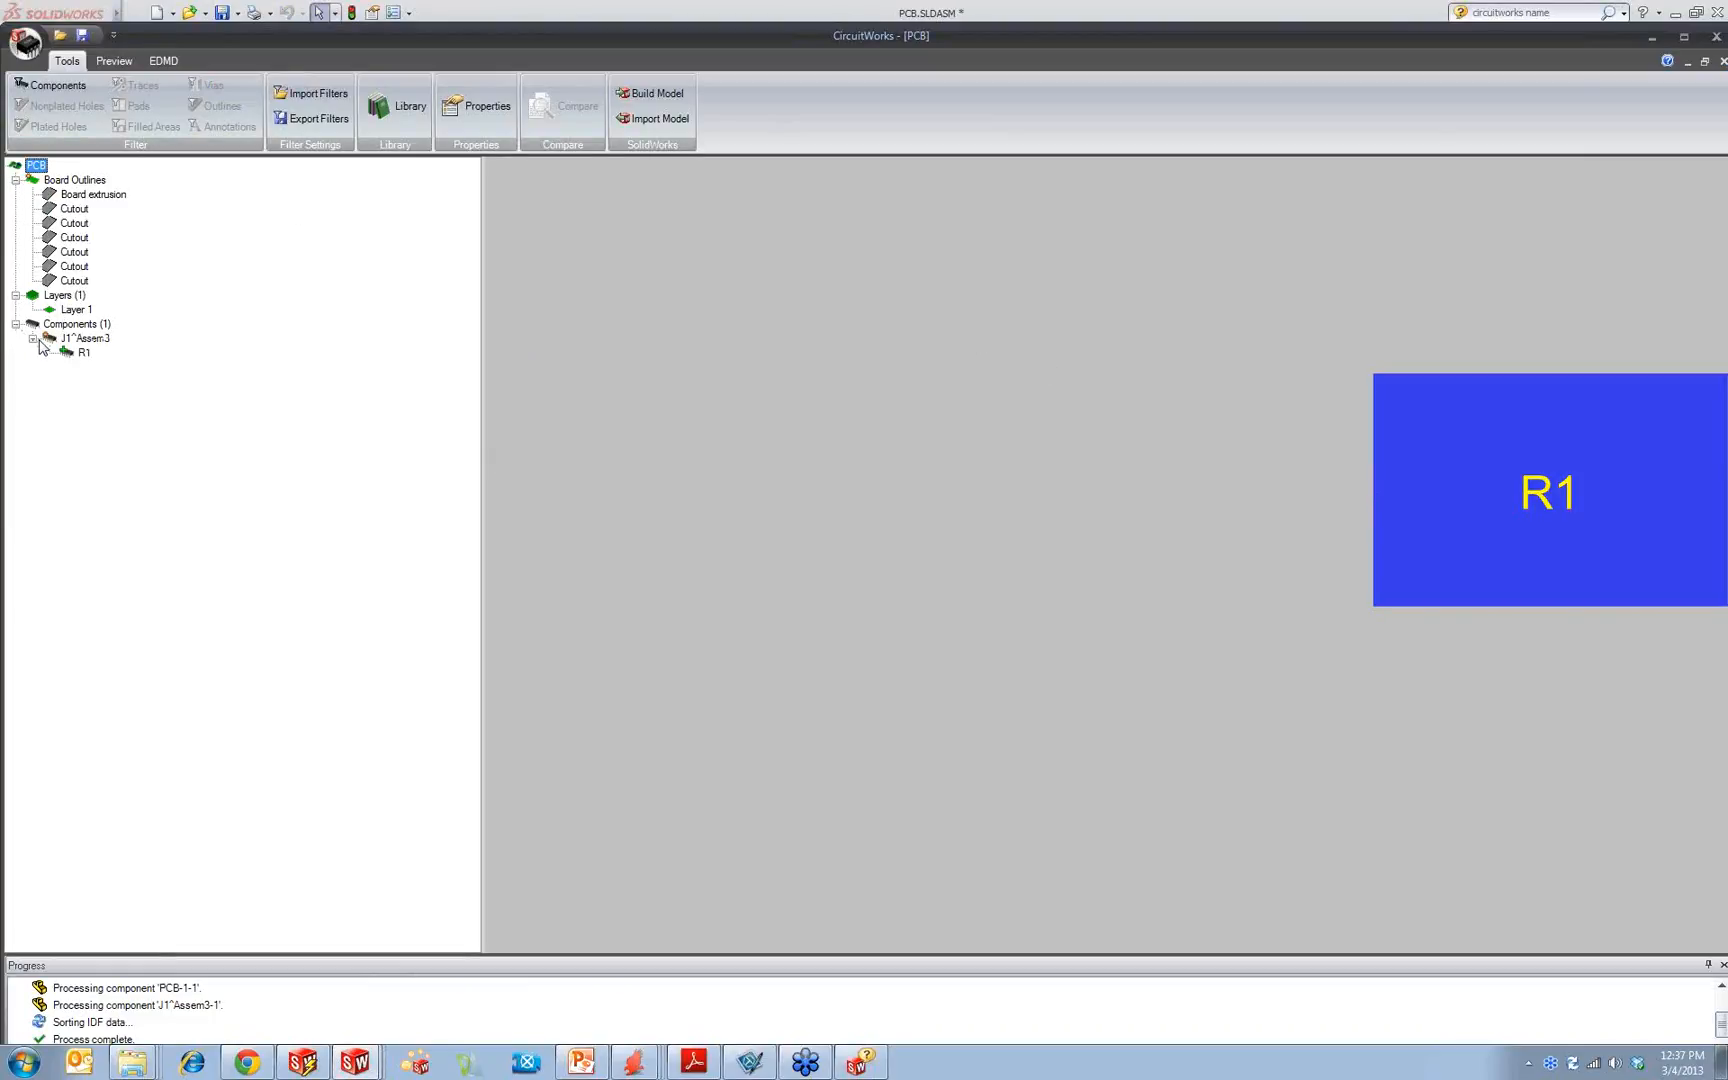
click(80, 352)
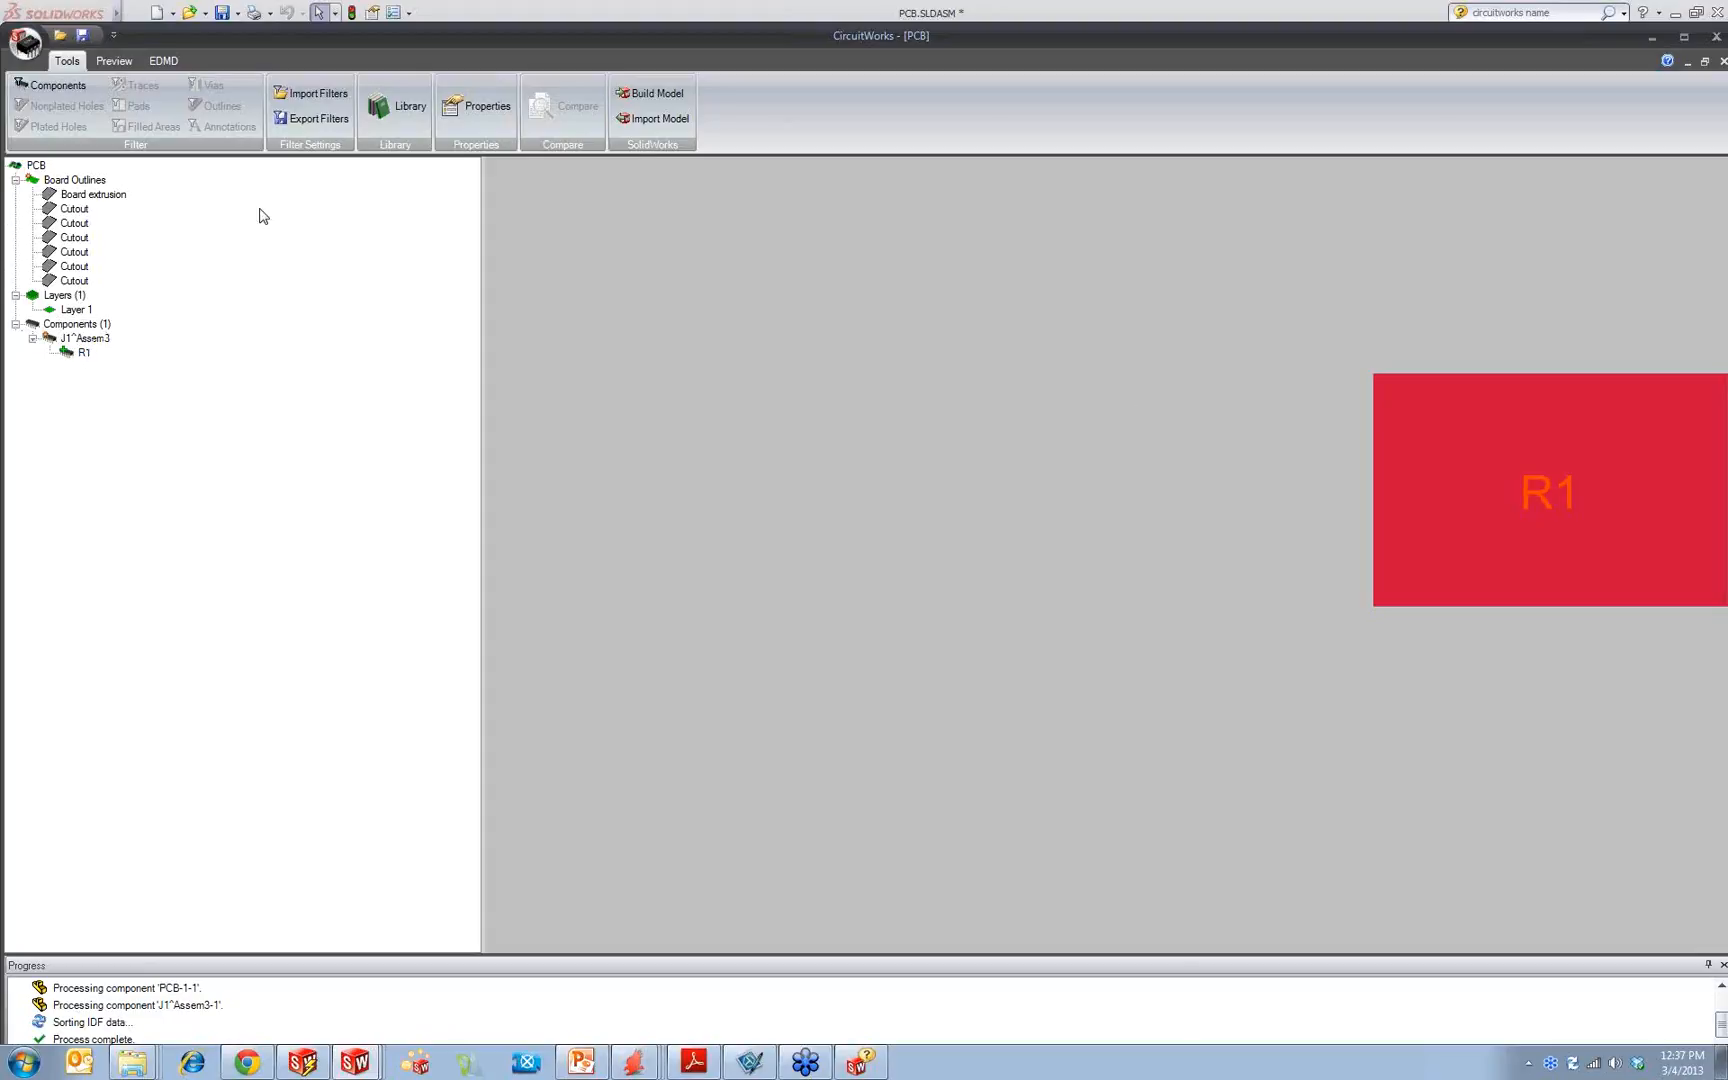
Step: View the board outline properties and the board extrusion in the maximized window, and close CircuitWorks
double_click(621, 35)
right_click(78, 157)
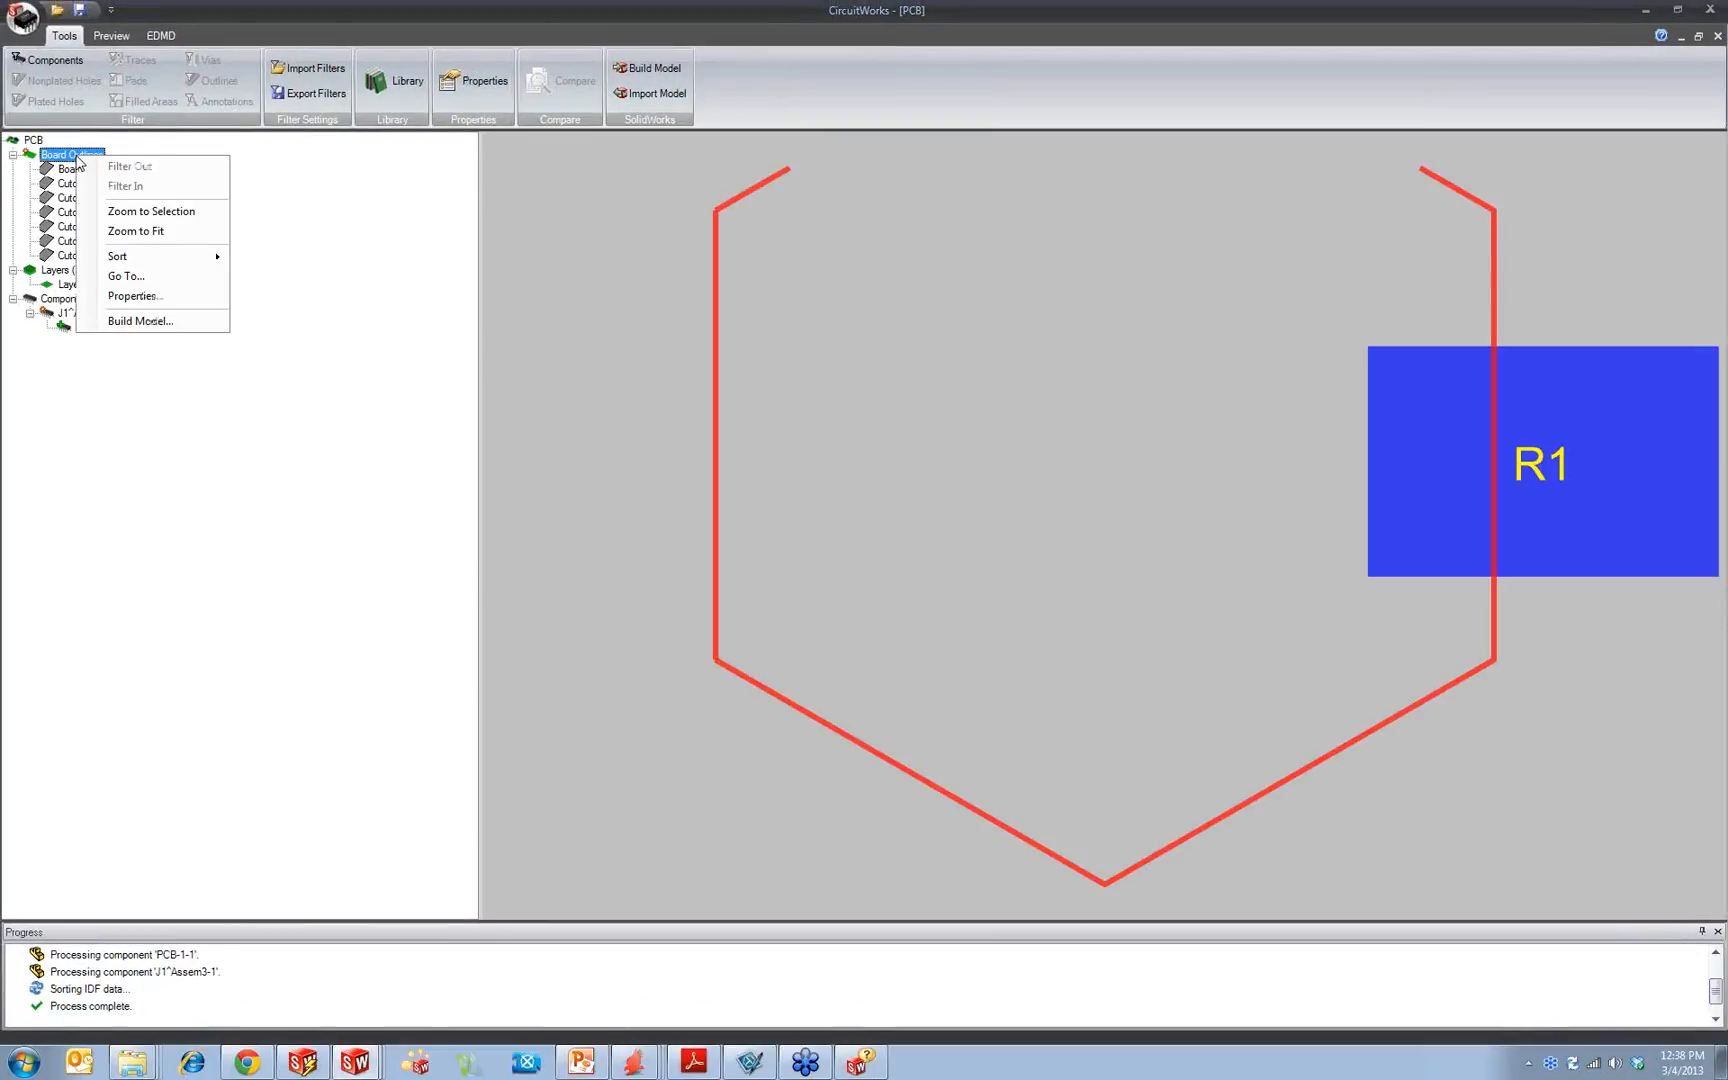
click(185, 297)
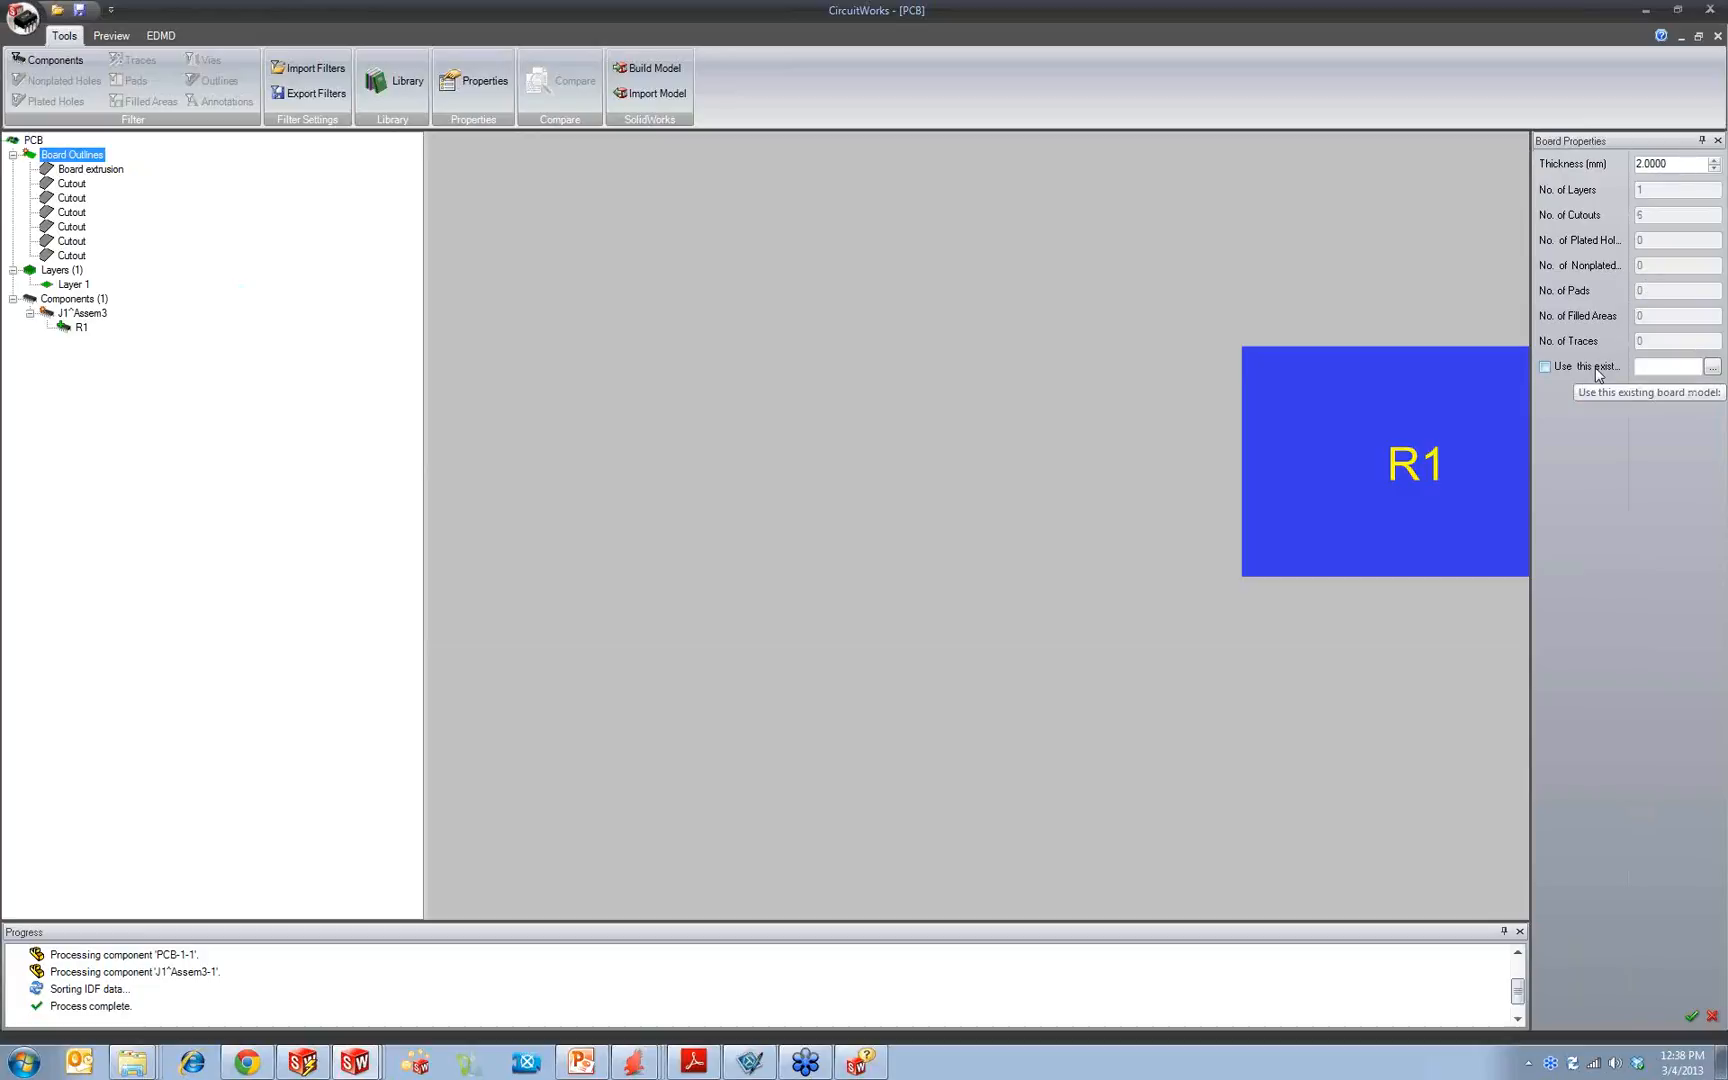
click(82, 171)
click(1699, 11)
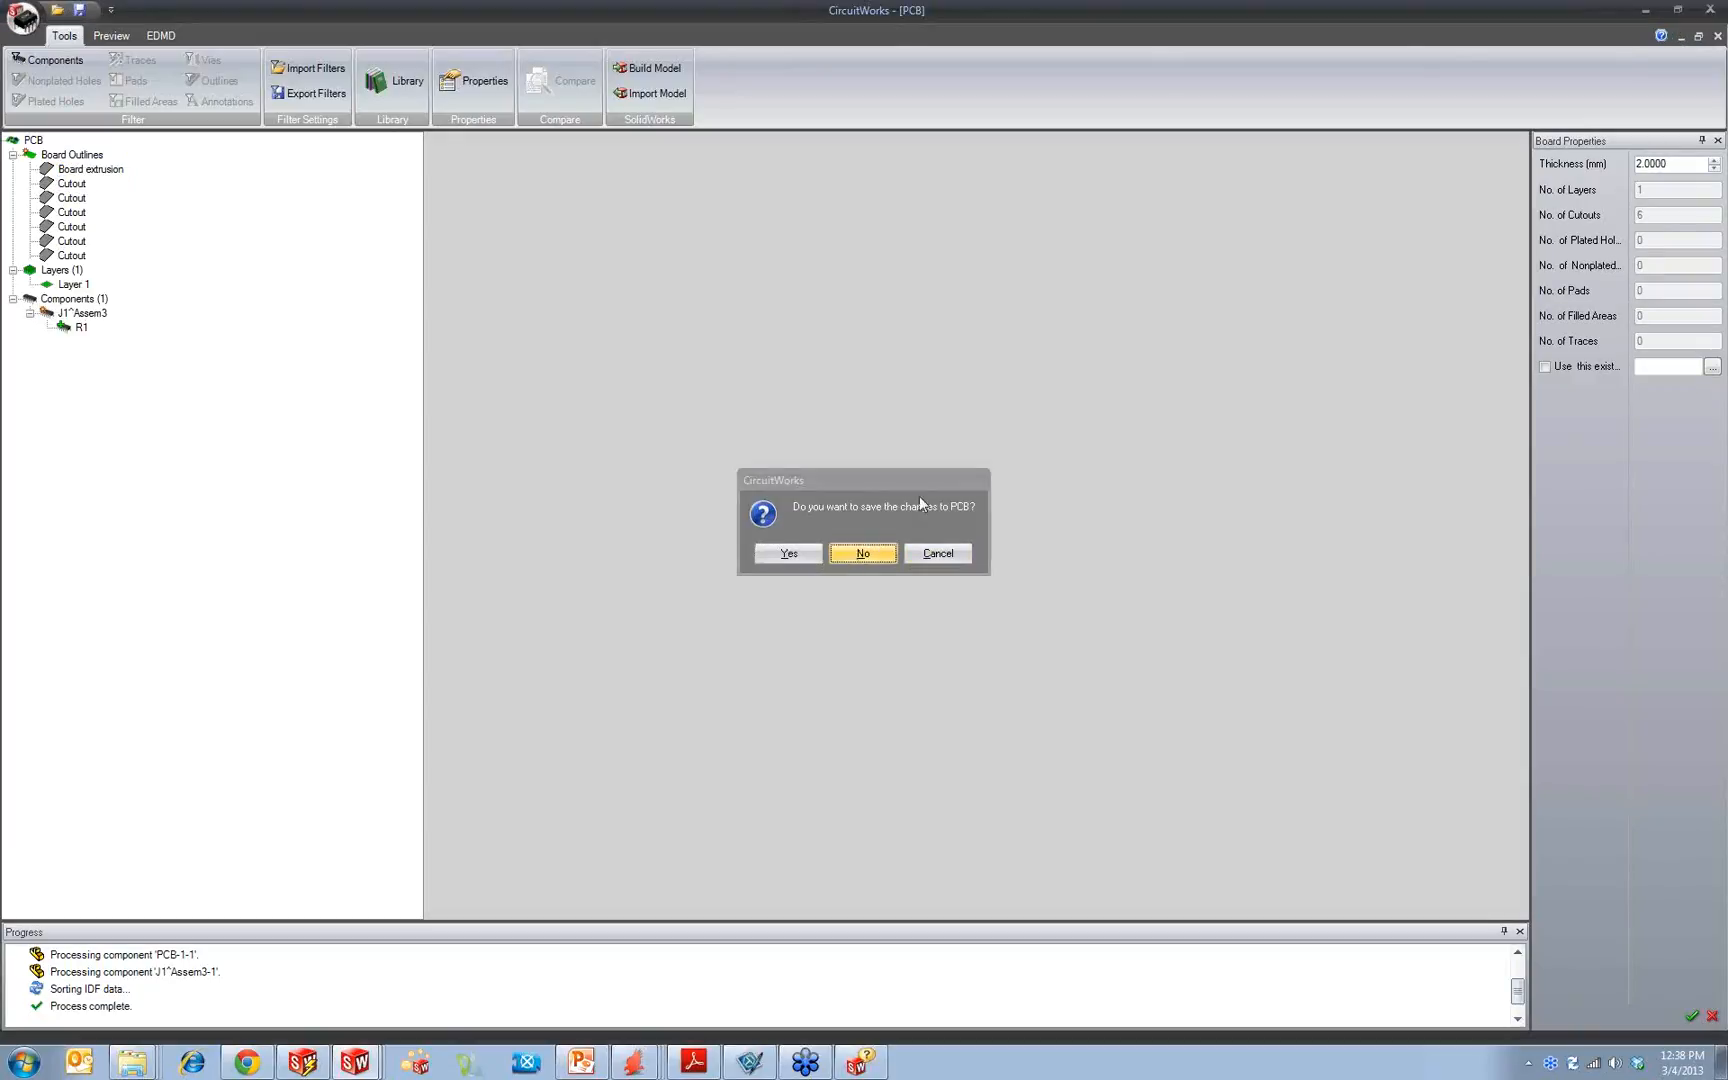
click(860, 552)
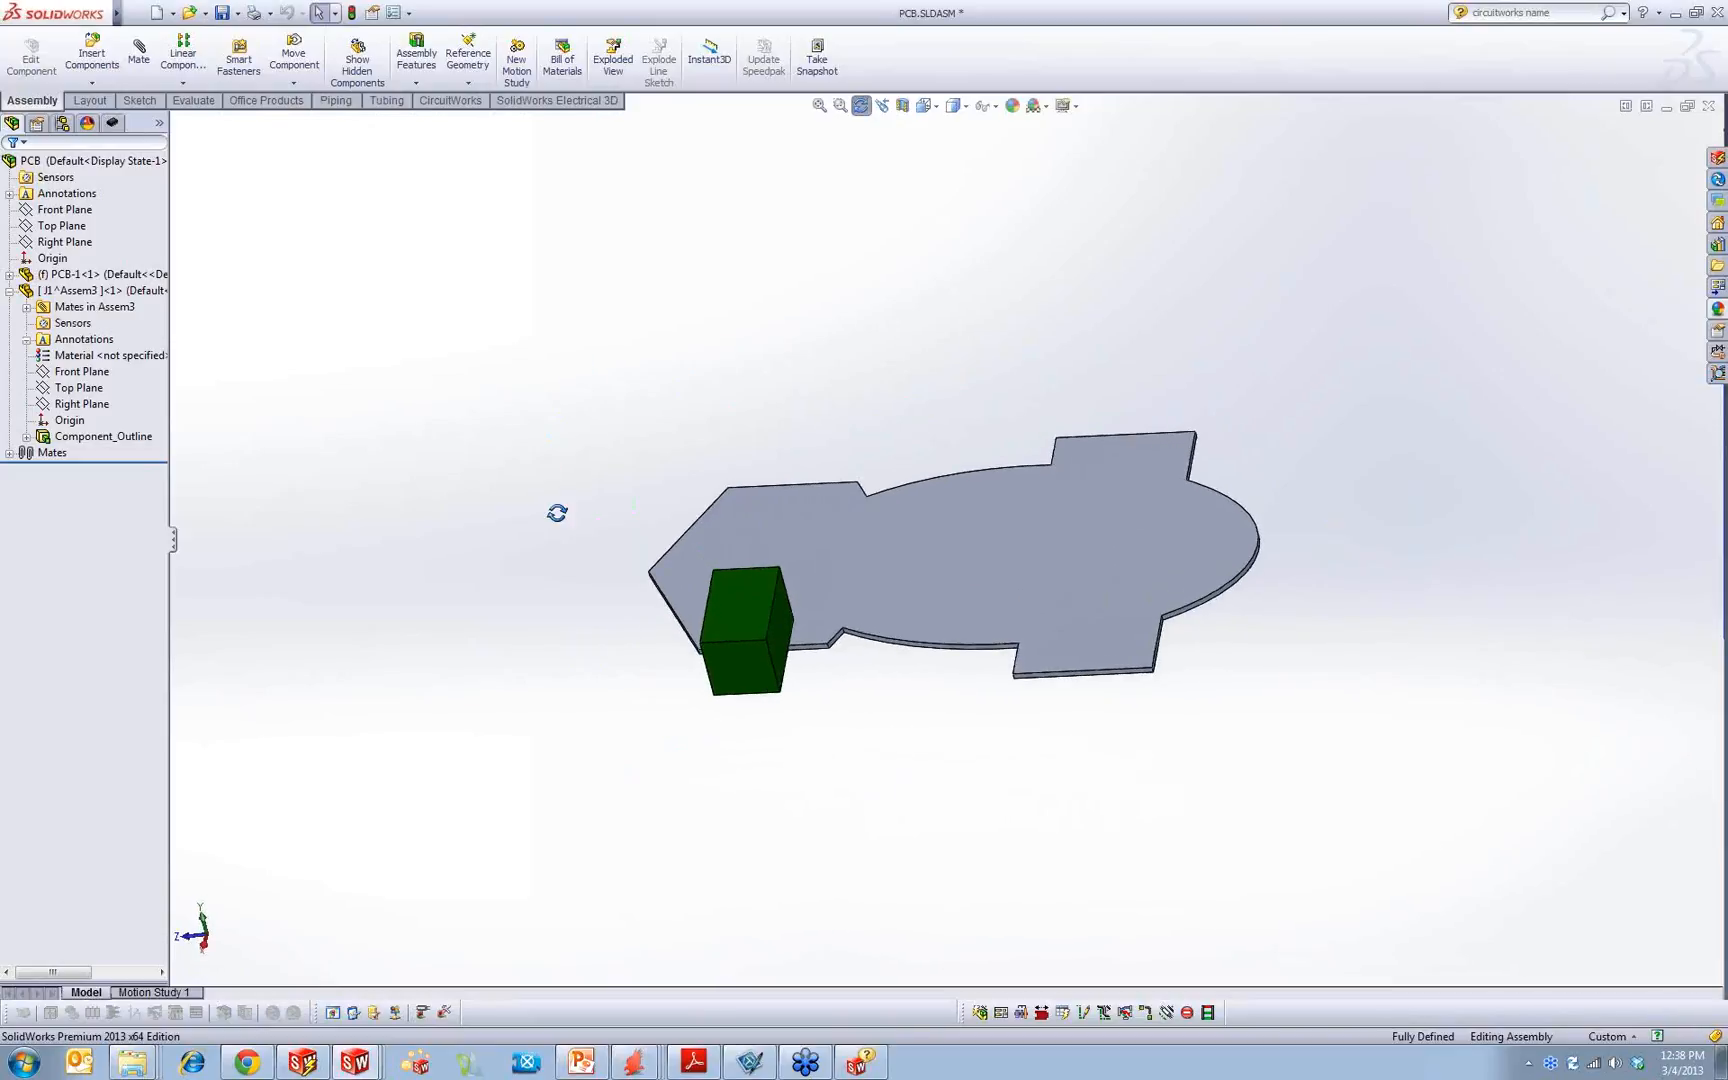
Step: Save the virtual part J1 to an external file
click(95, 290)
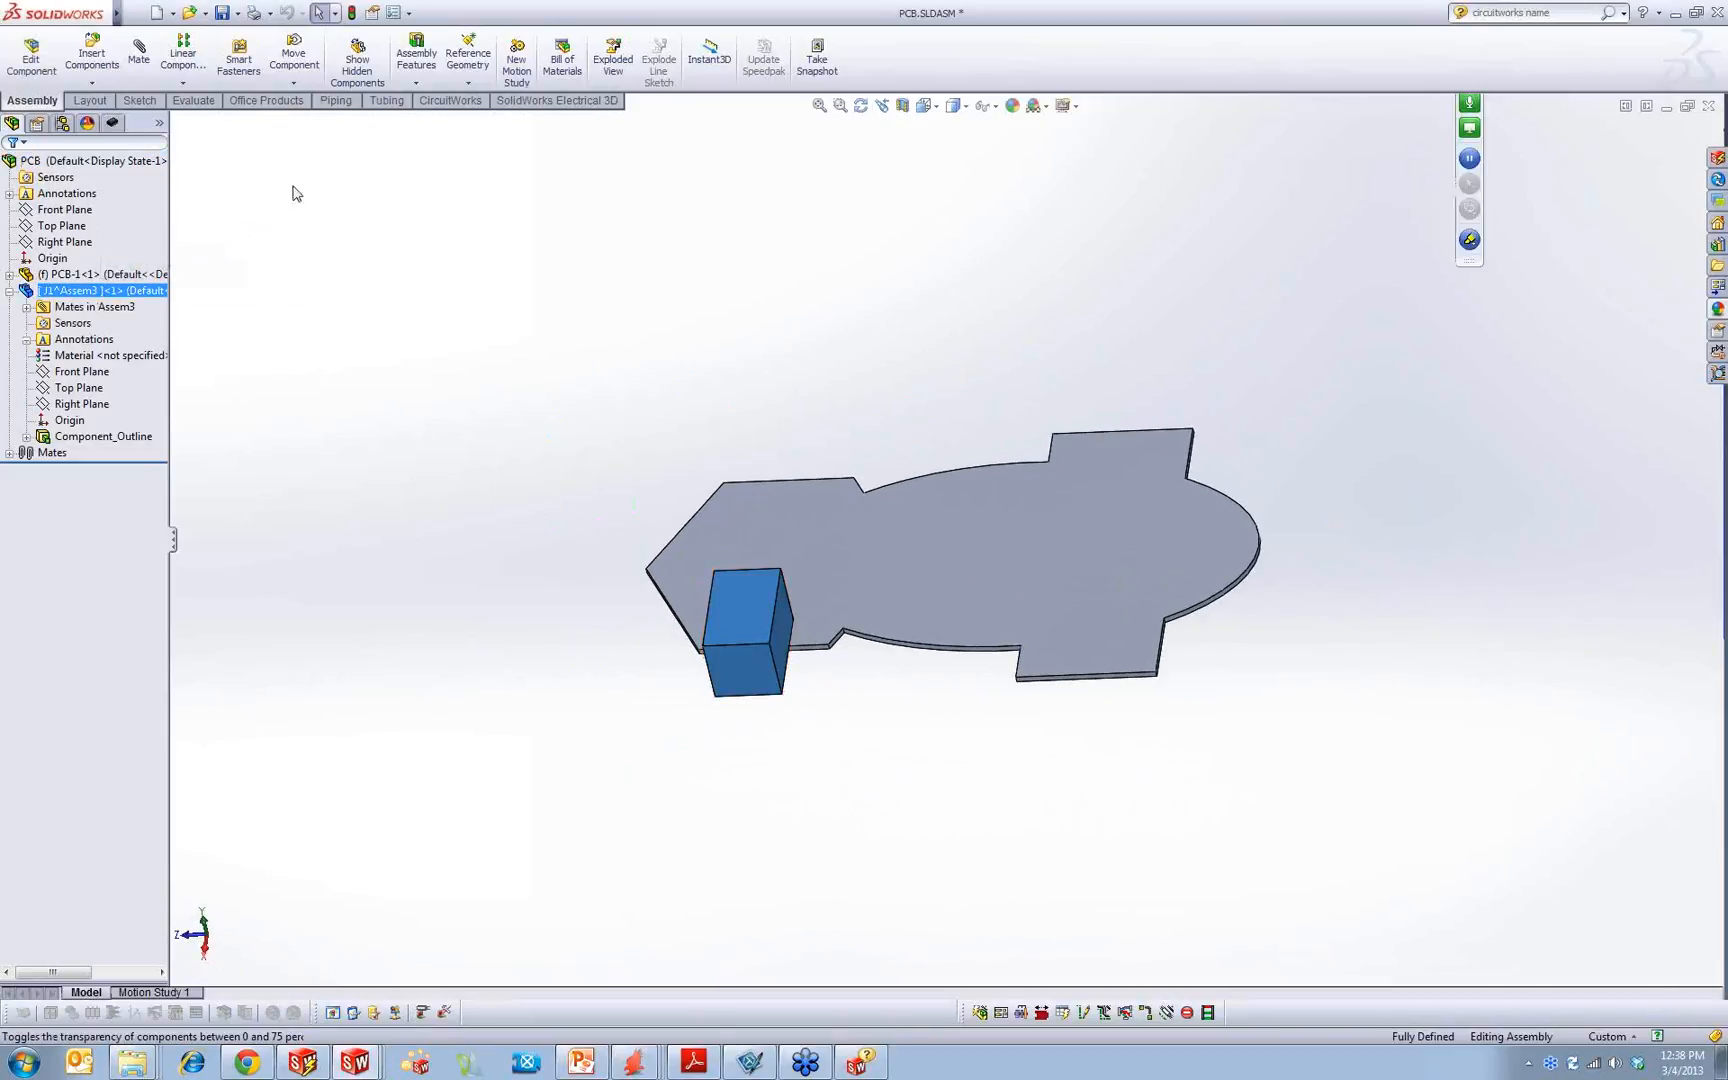
right_click(82, 291)
click(173, 405)
click(903, 600)
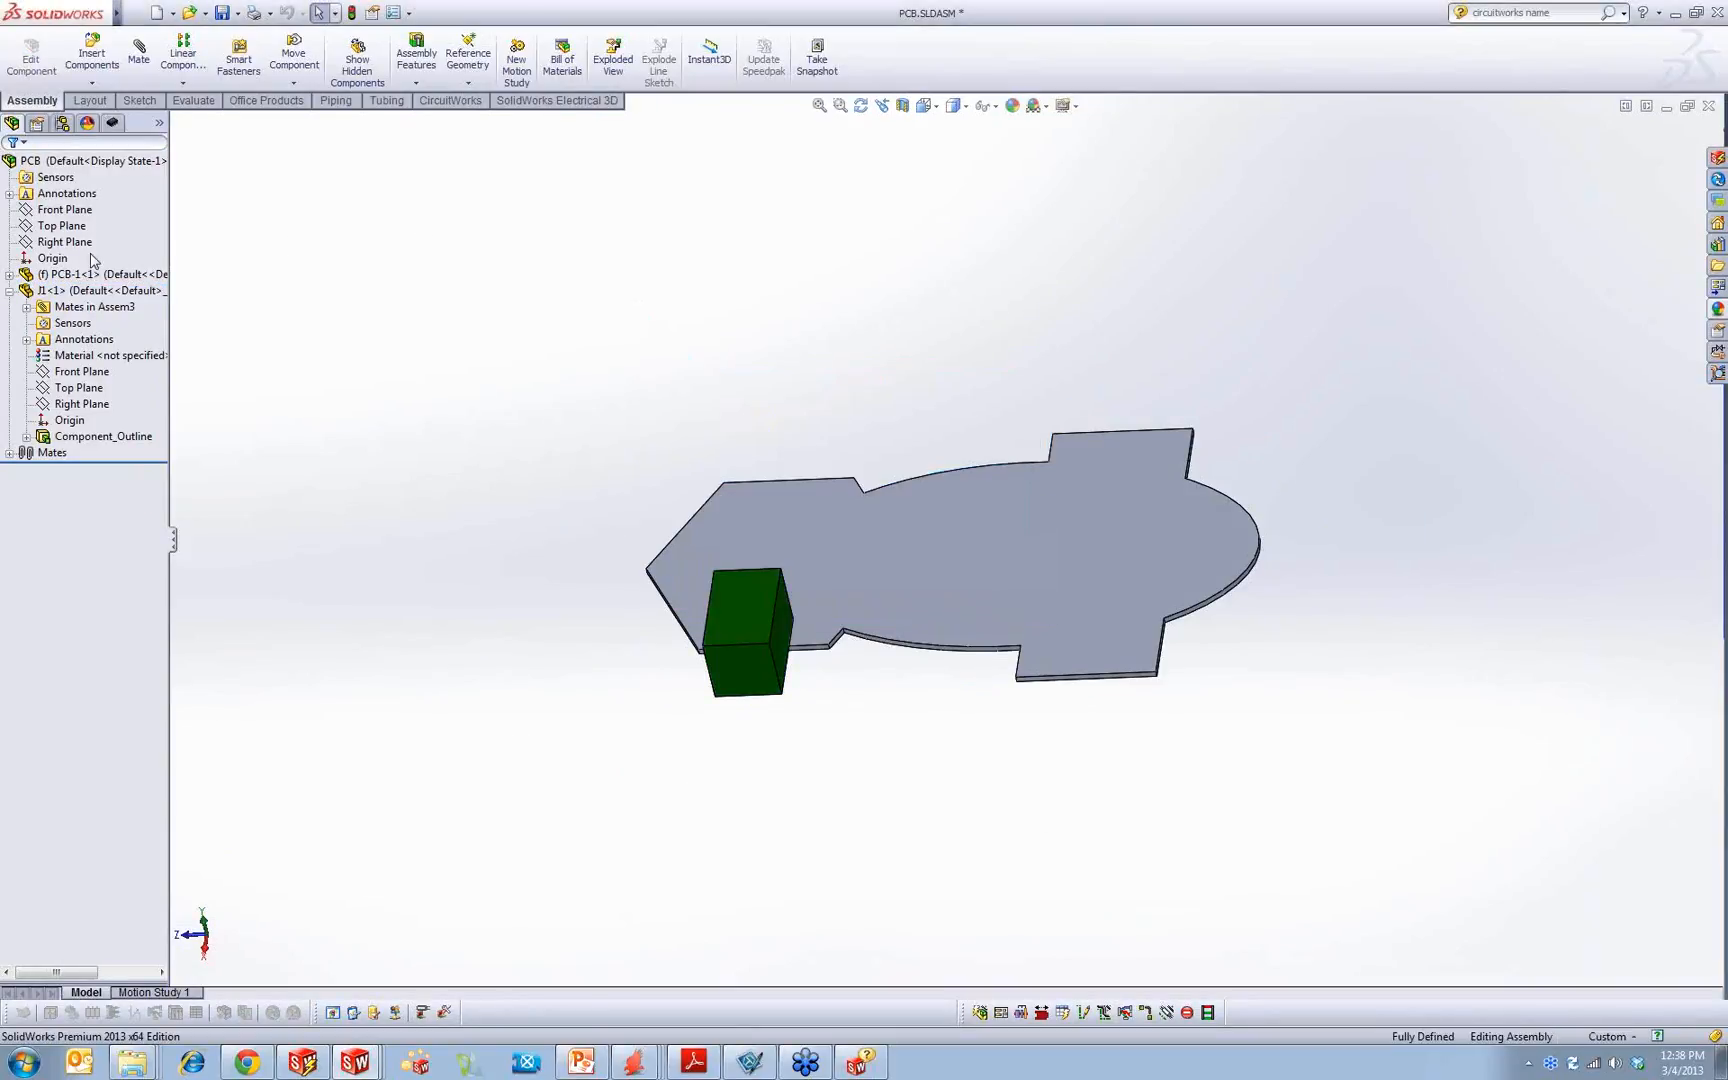
Step: Inspect the board part's Board_Outline feature and its sketch, and compare the name with the help's feature mapping table
click(9, 274)
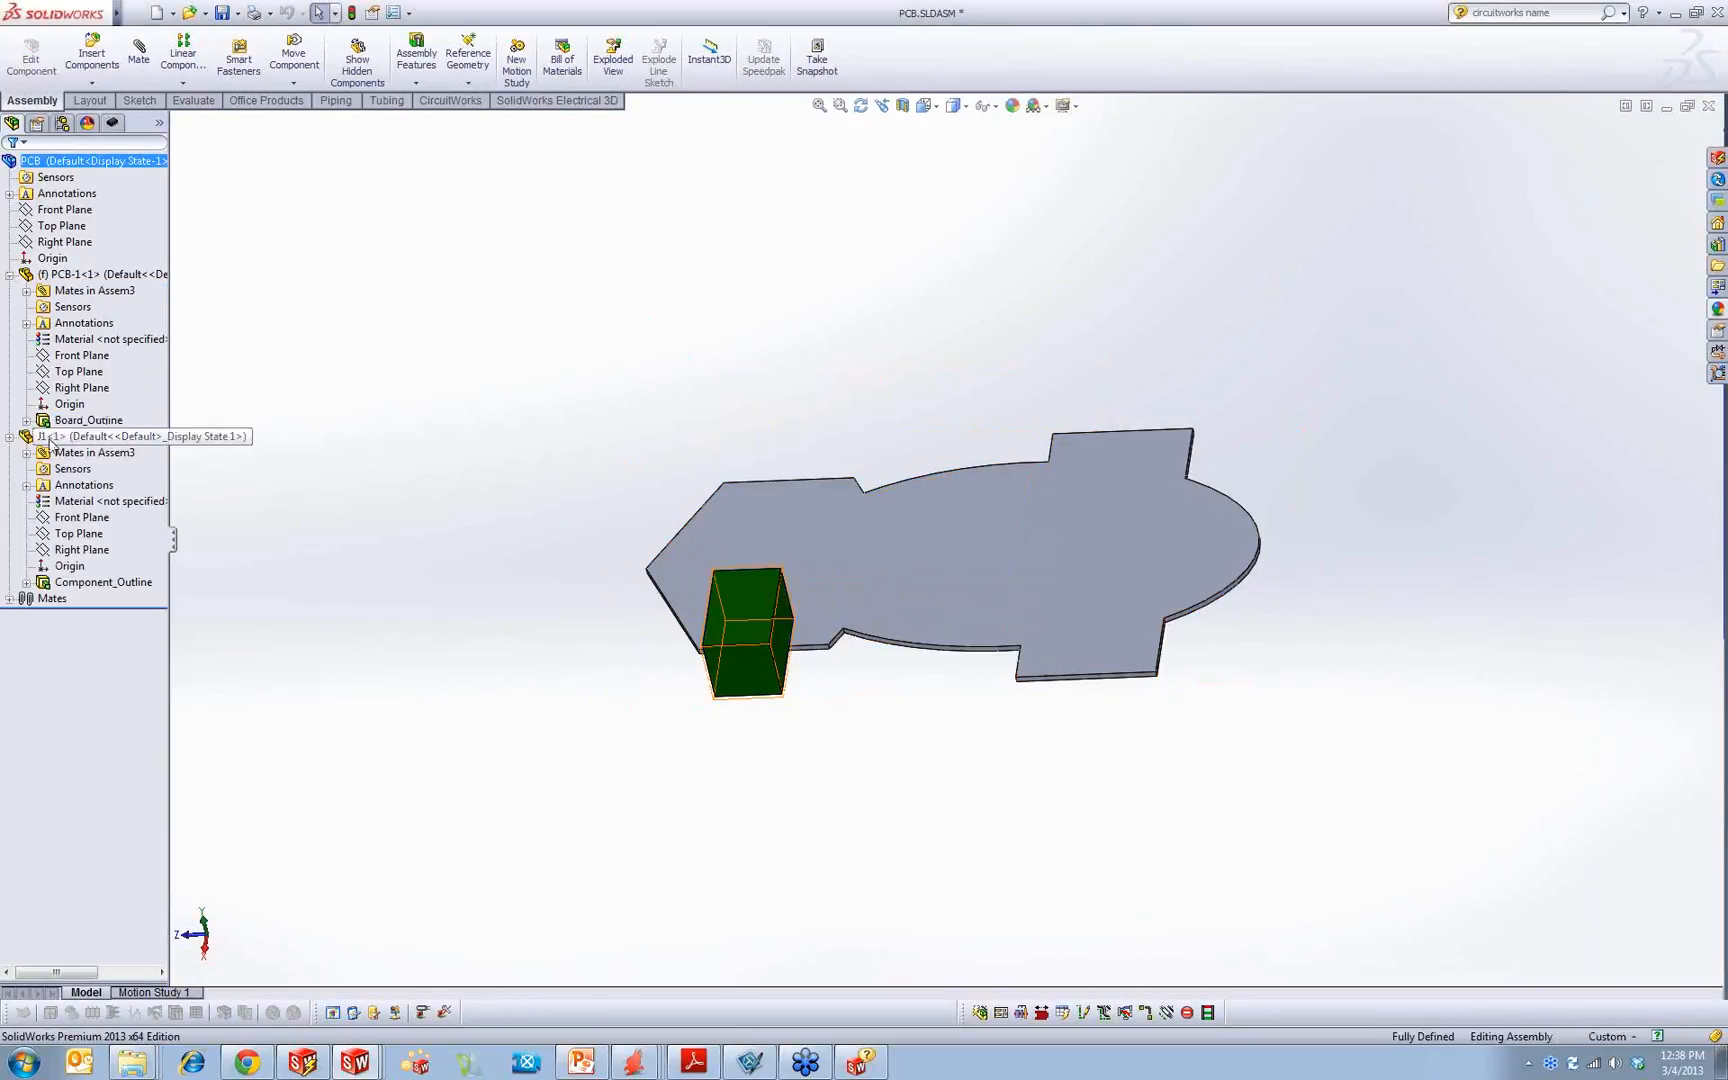
click(62, 291)
click(42, 421)
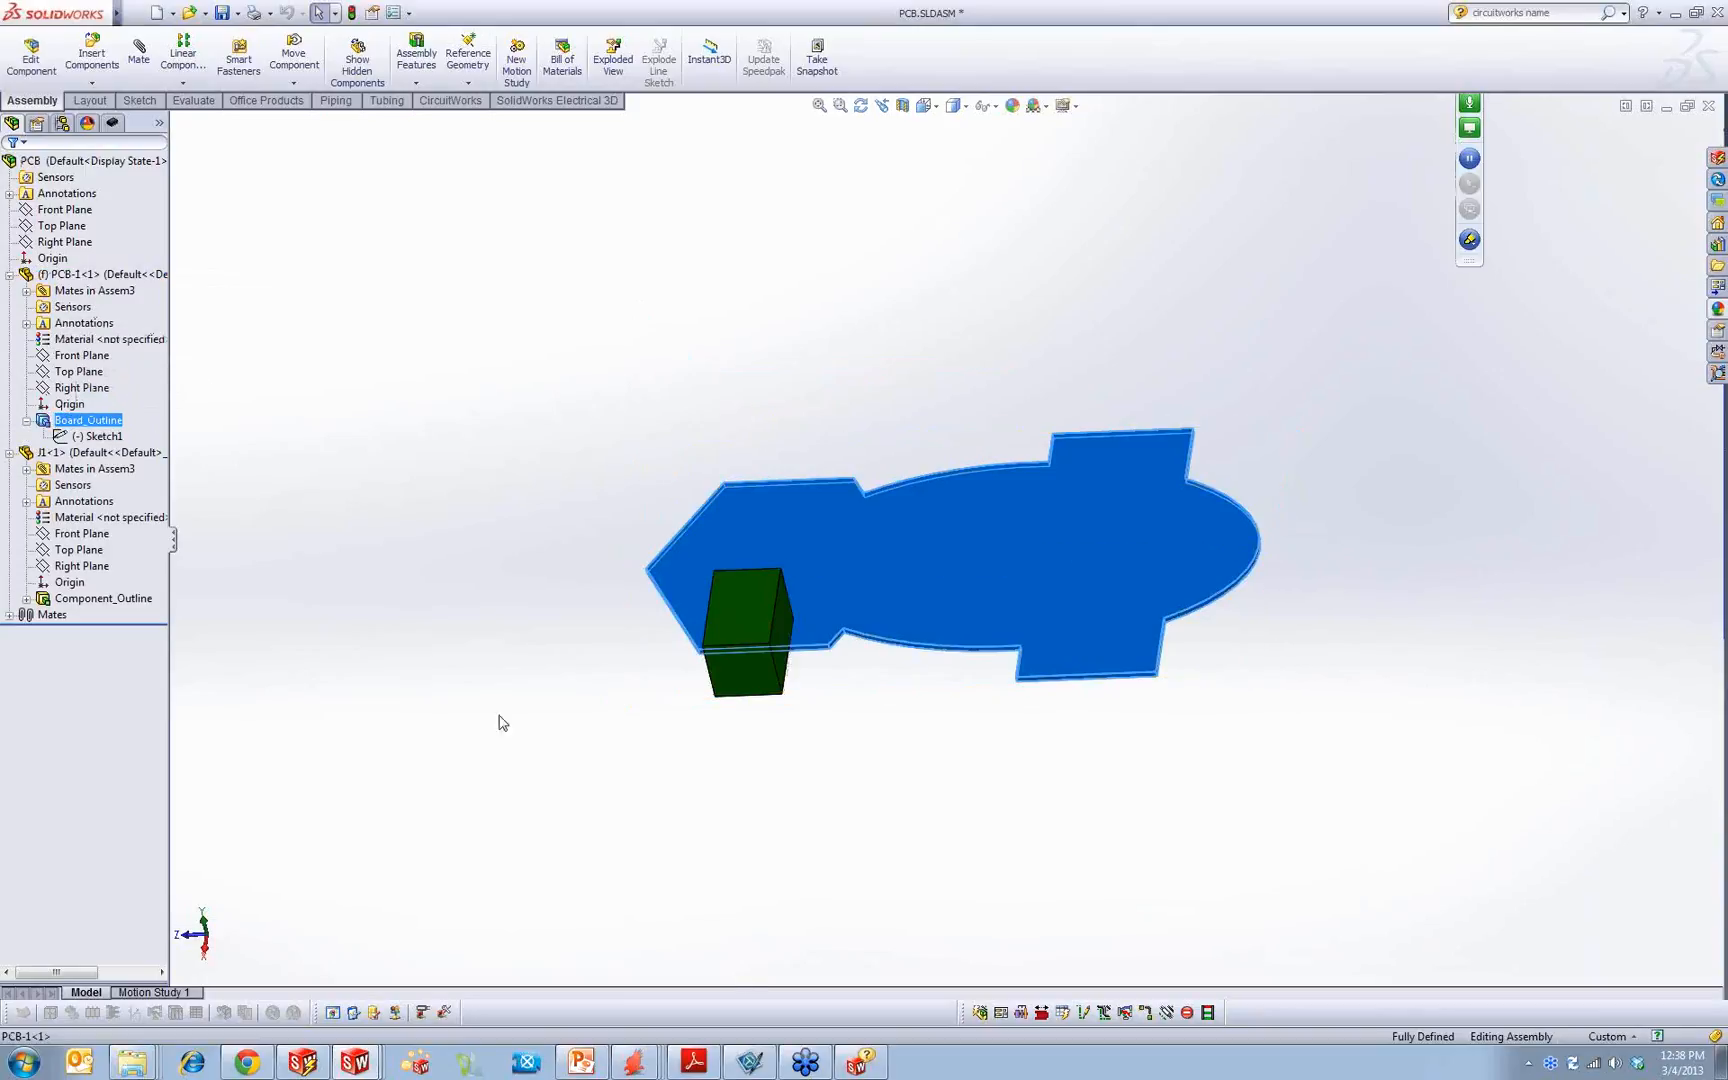
click(941, 812)
middle_drag(951, 460, 953, 586)
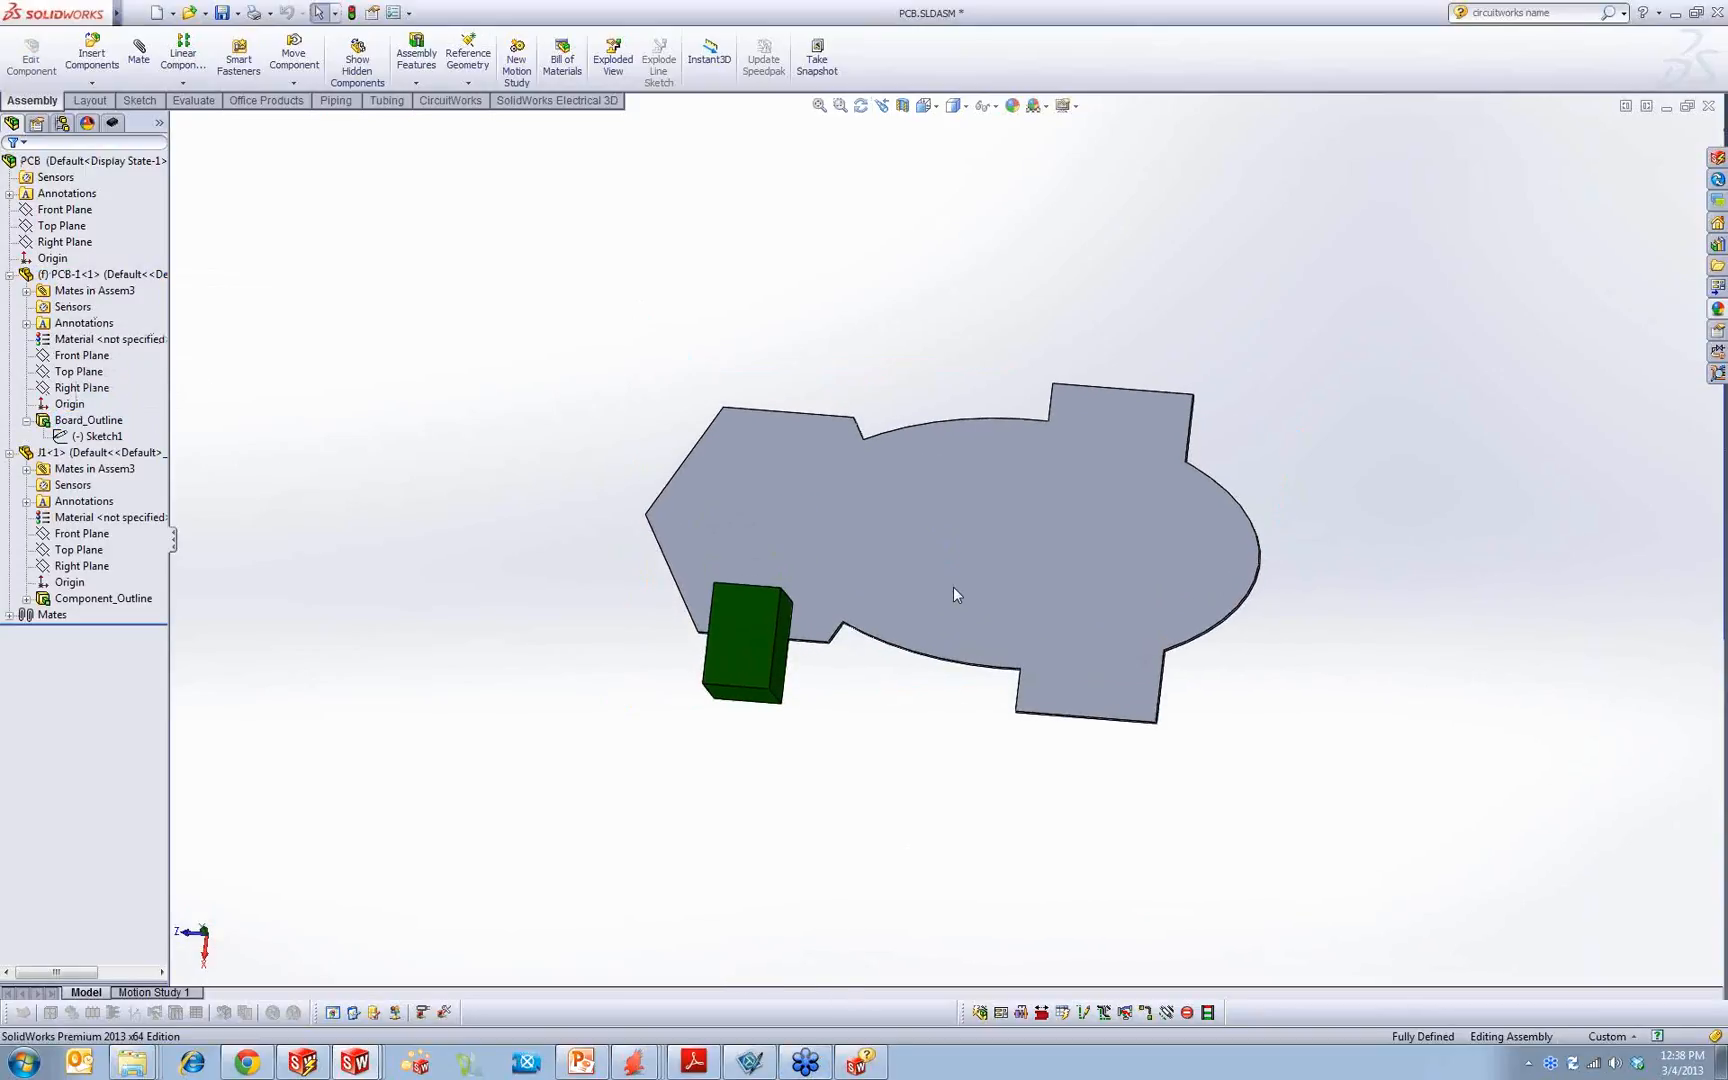
scroll(953, 586, down, 4)
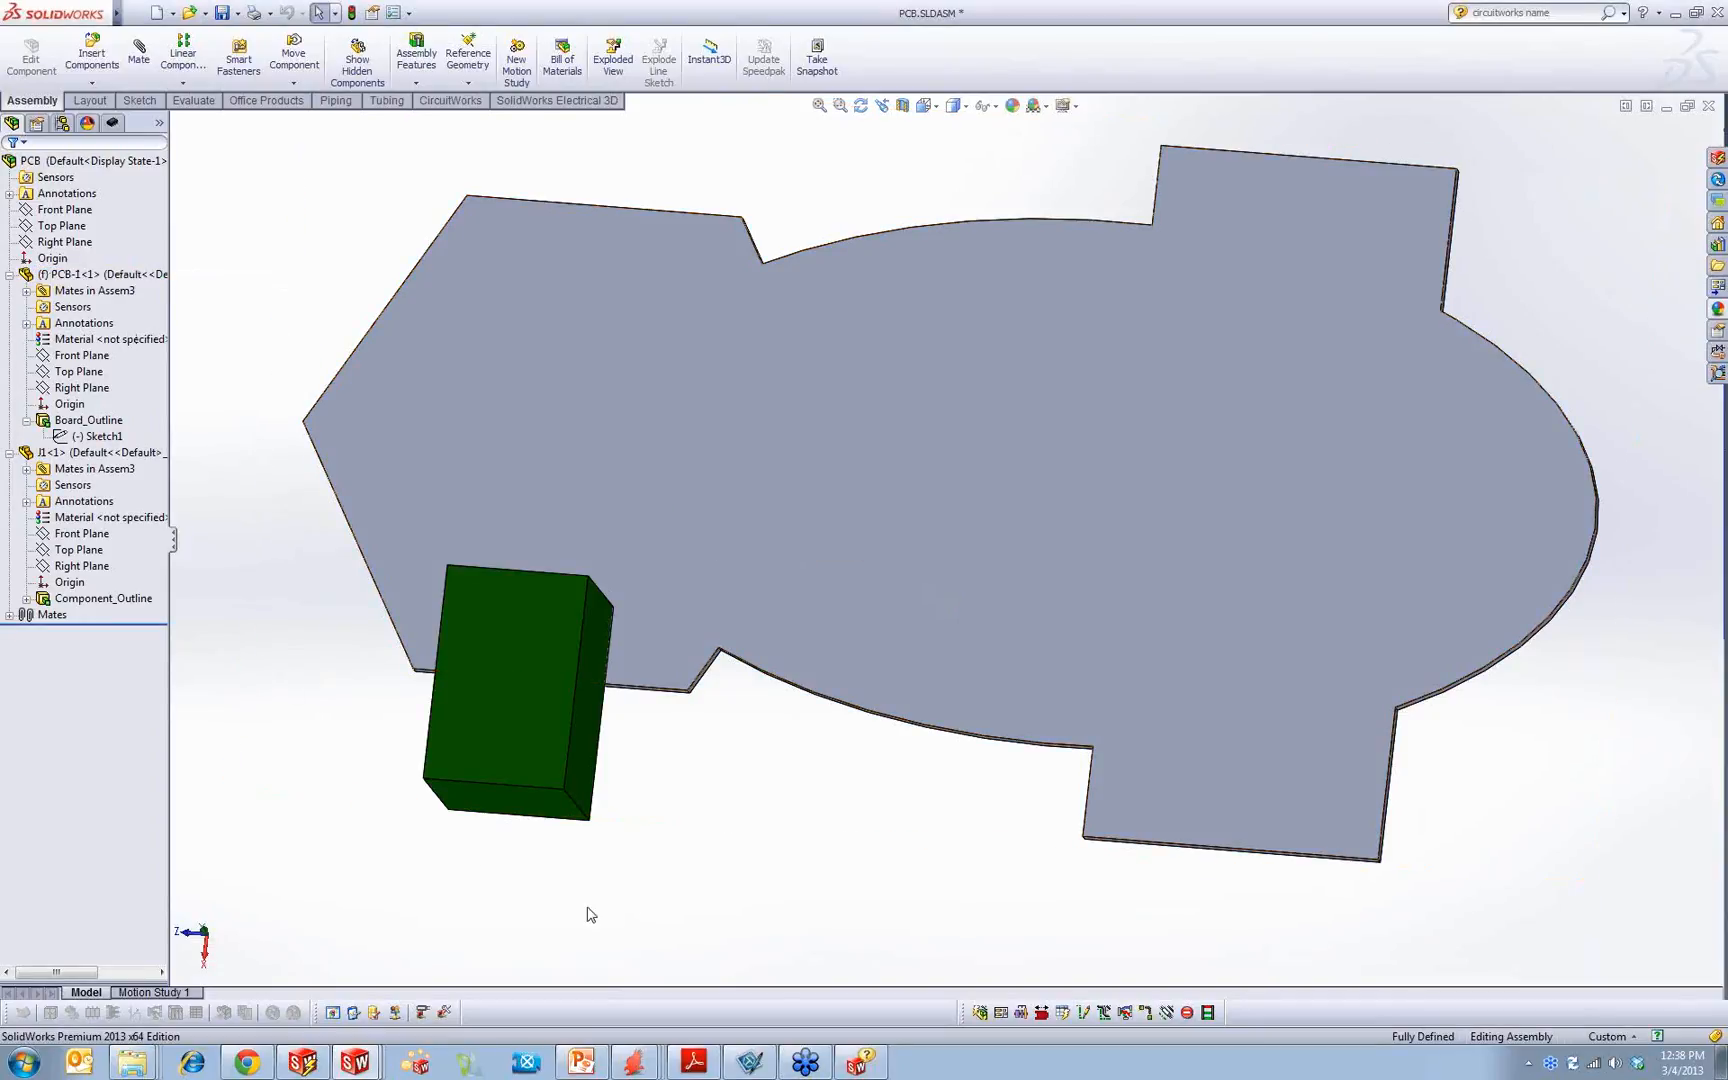
click(858, 1065)
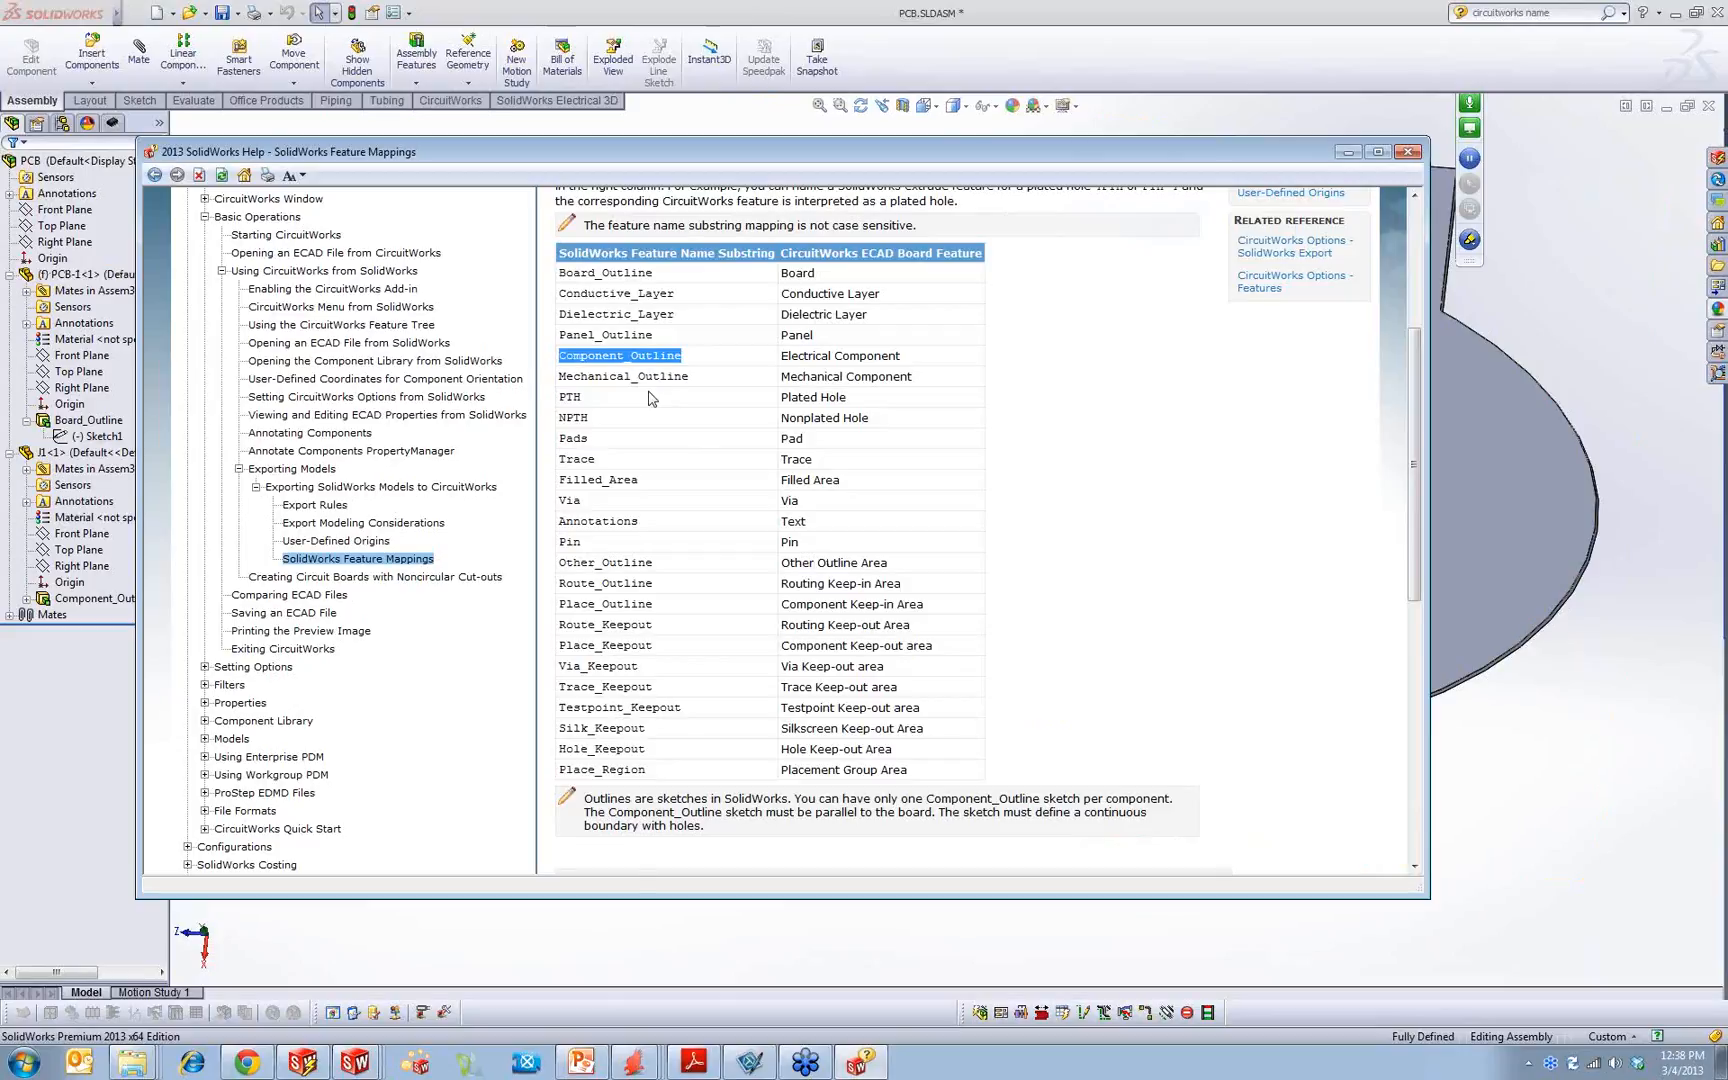
click(607, 955)
Step: Copy the name of the board's extrude feature and rename its sketch as Board_Outline
click(94, 437)
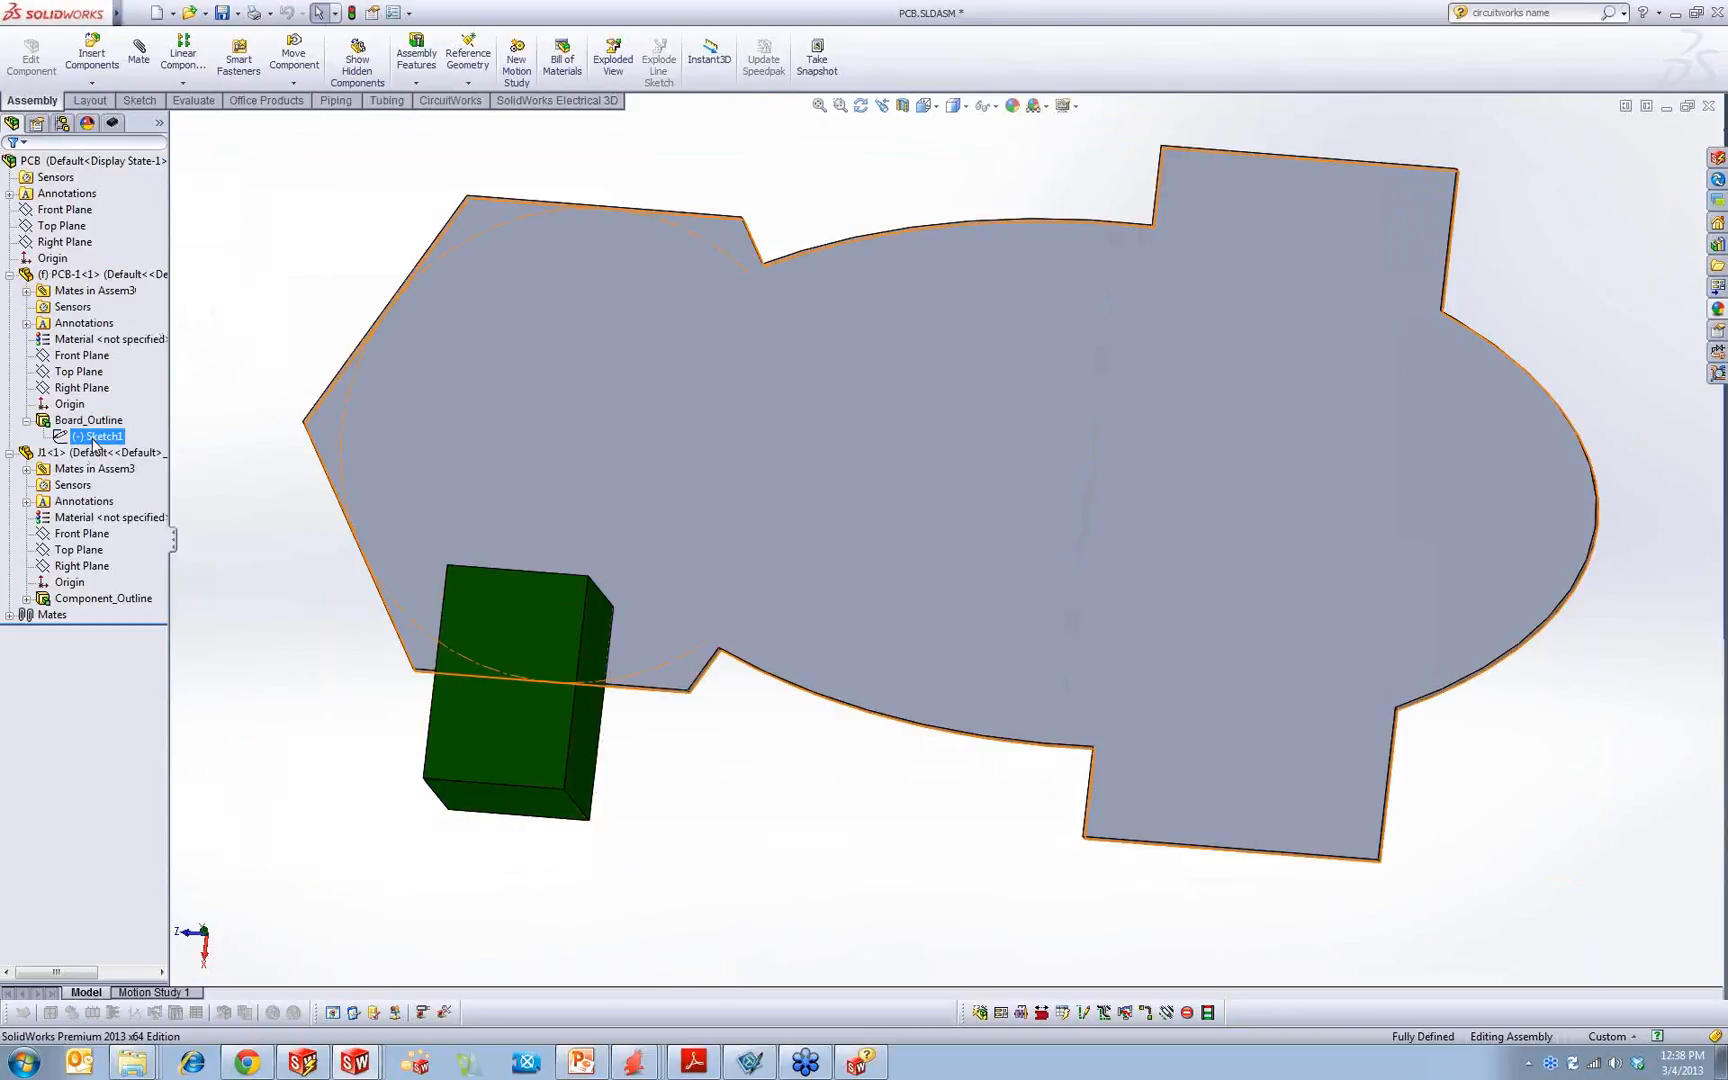
click(84, 421)
click(78, 421)
key(ctrl+c)
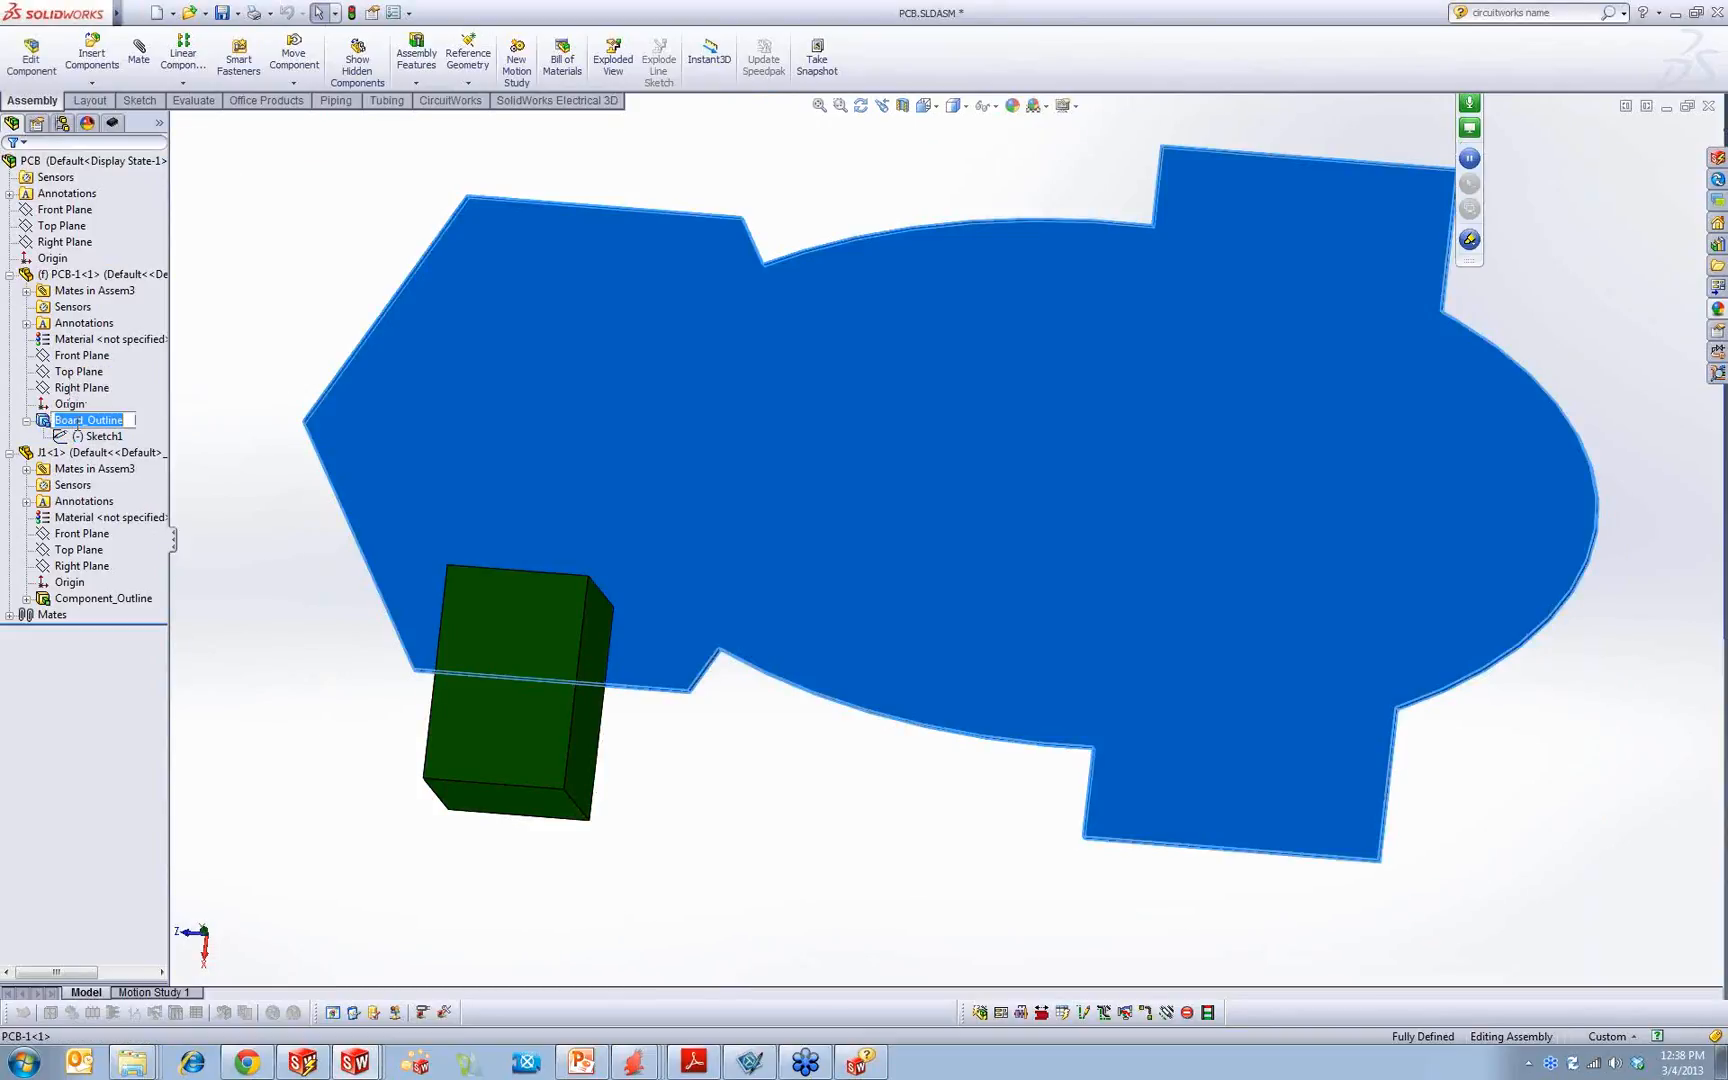
click(100, 438)
click(95, 438)
key(ctrl+v)
Step: Rename the board's extrude feature as Feature and save the assembly
click(79, 421)
click(979, 547)
click(90, 420)
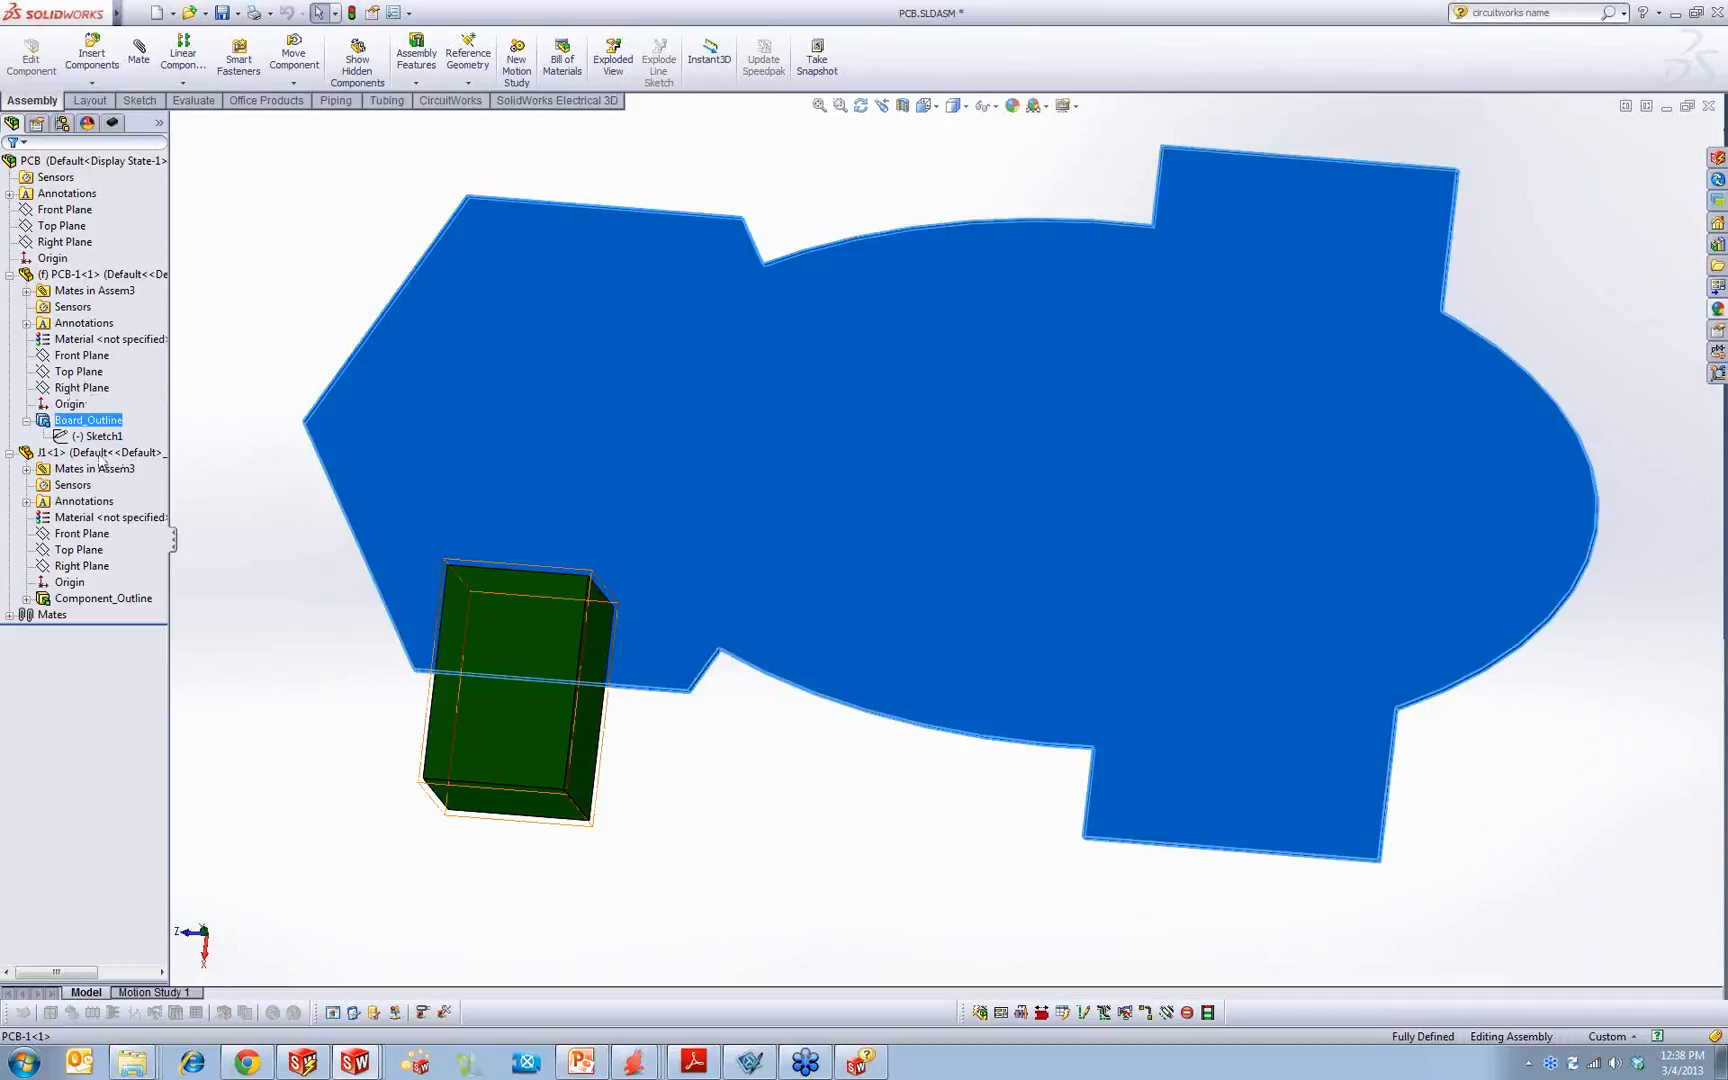
click(90, 420)
text(Feature)
key(Return)
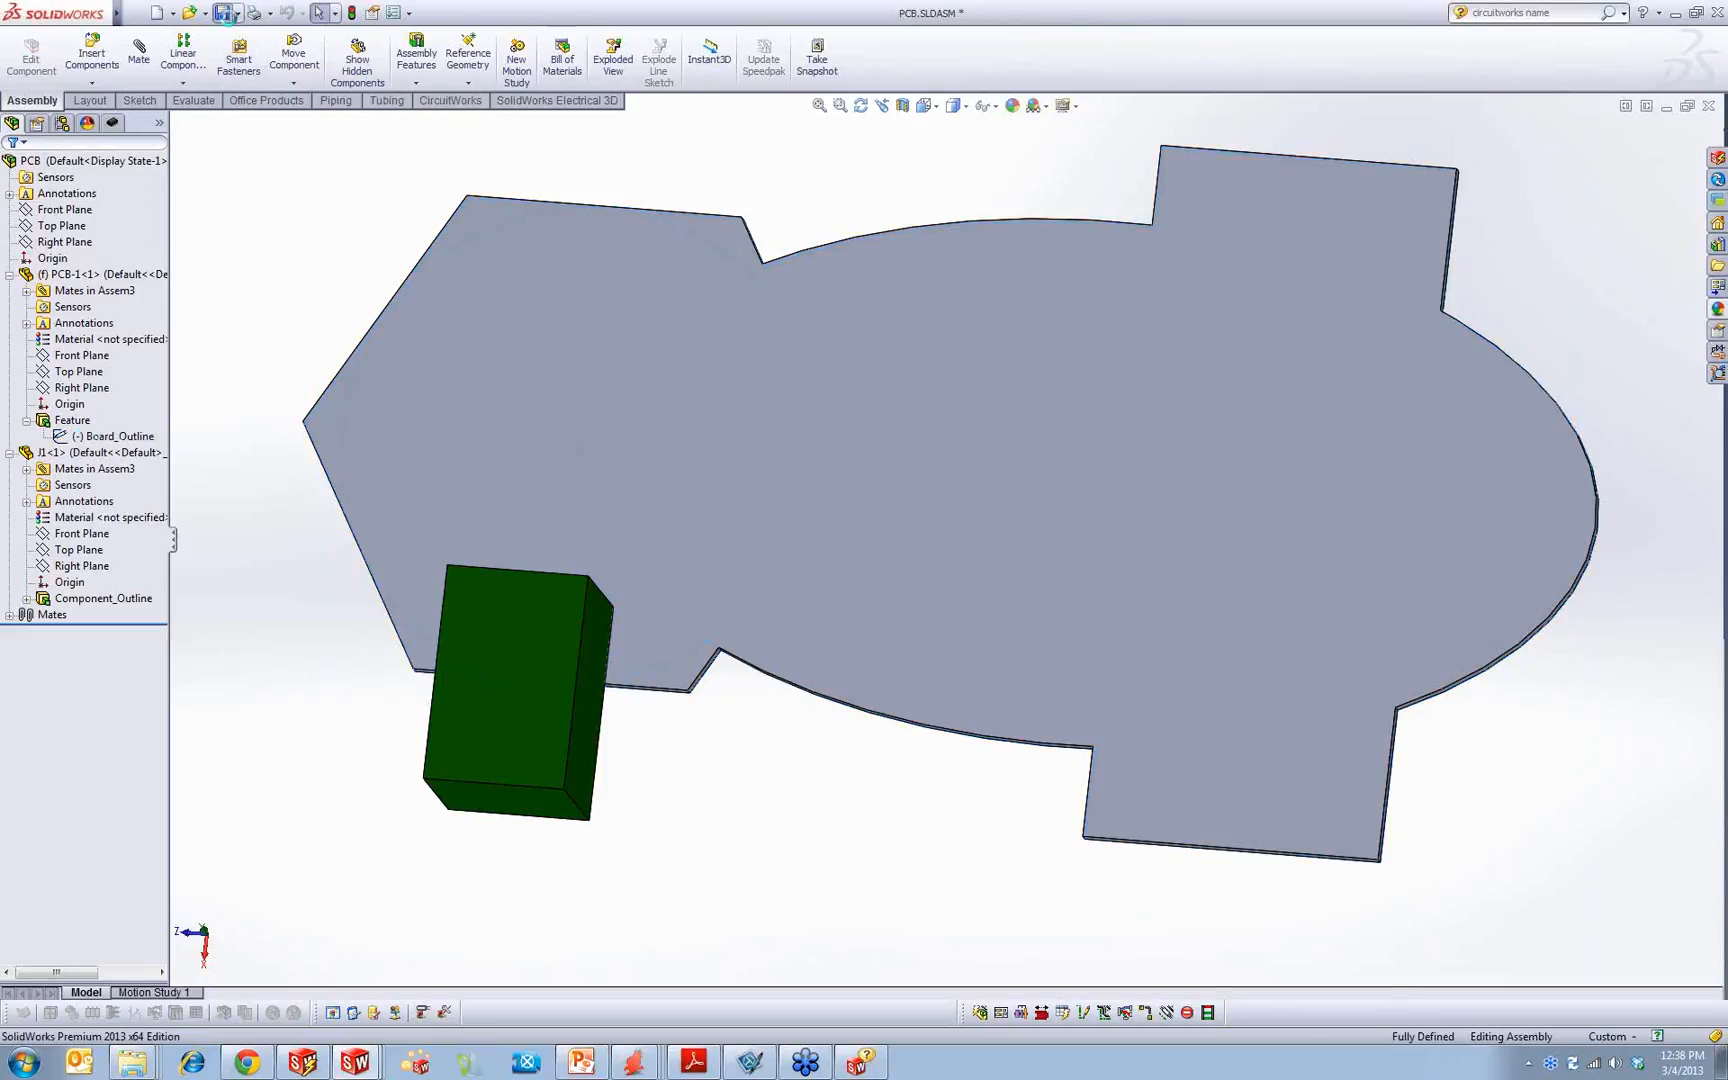
click(224, 13)
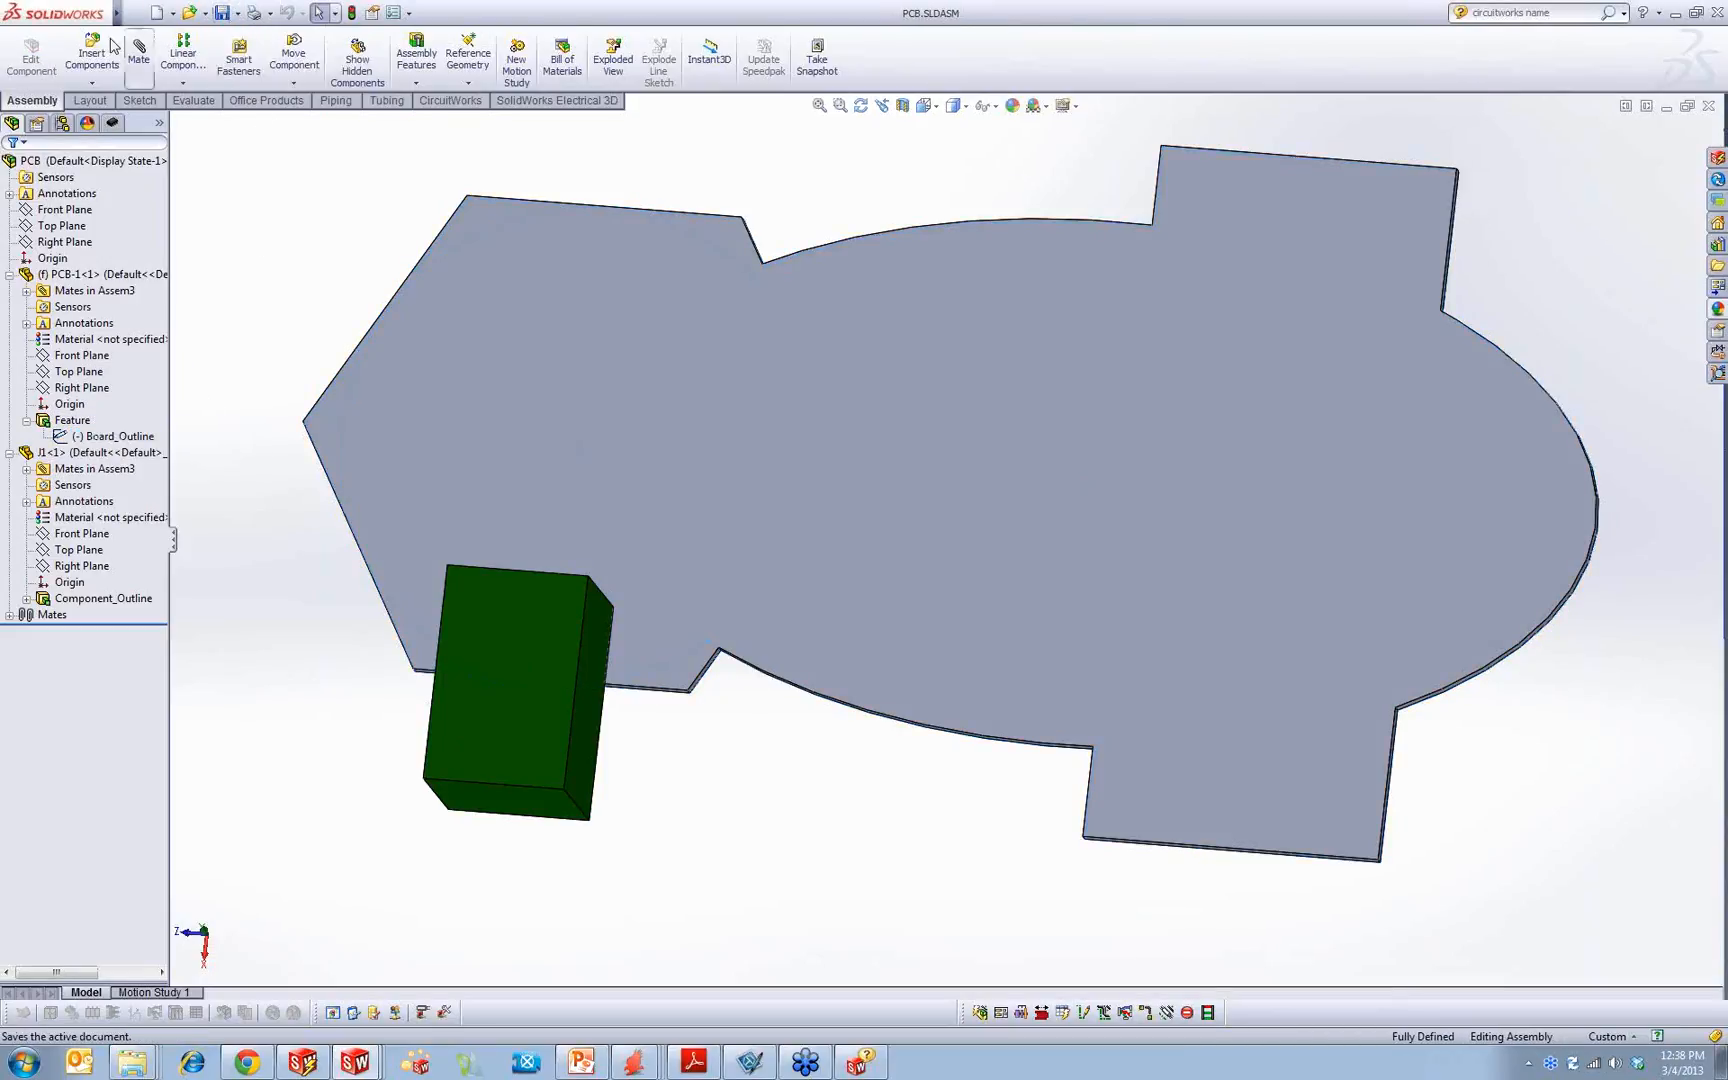
Step: Export the saved PCB assembly to CircuitWorks again
click(452, 101)
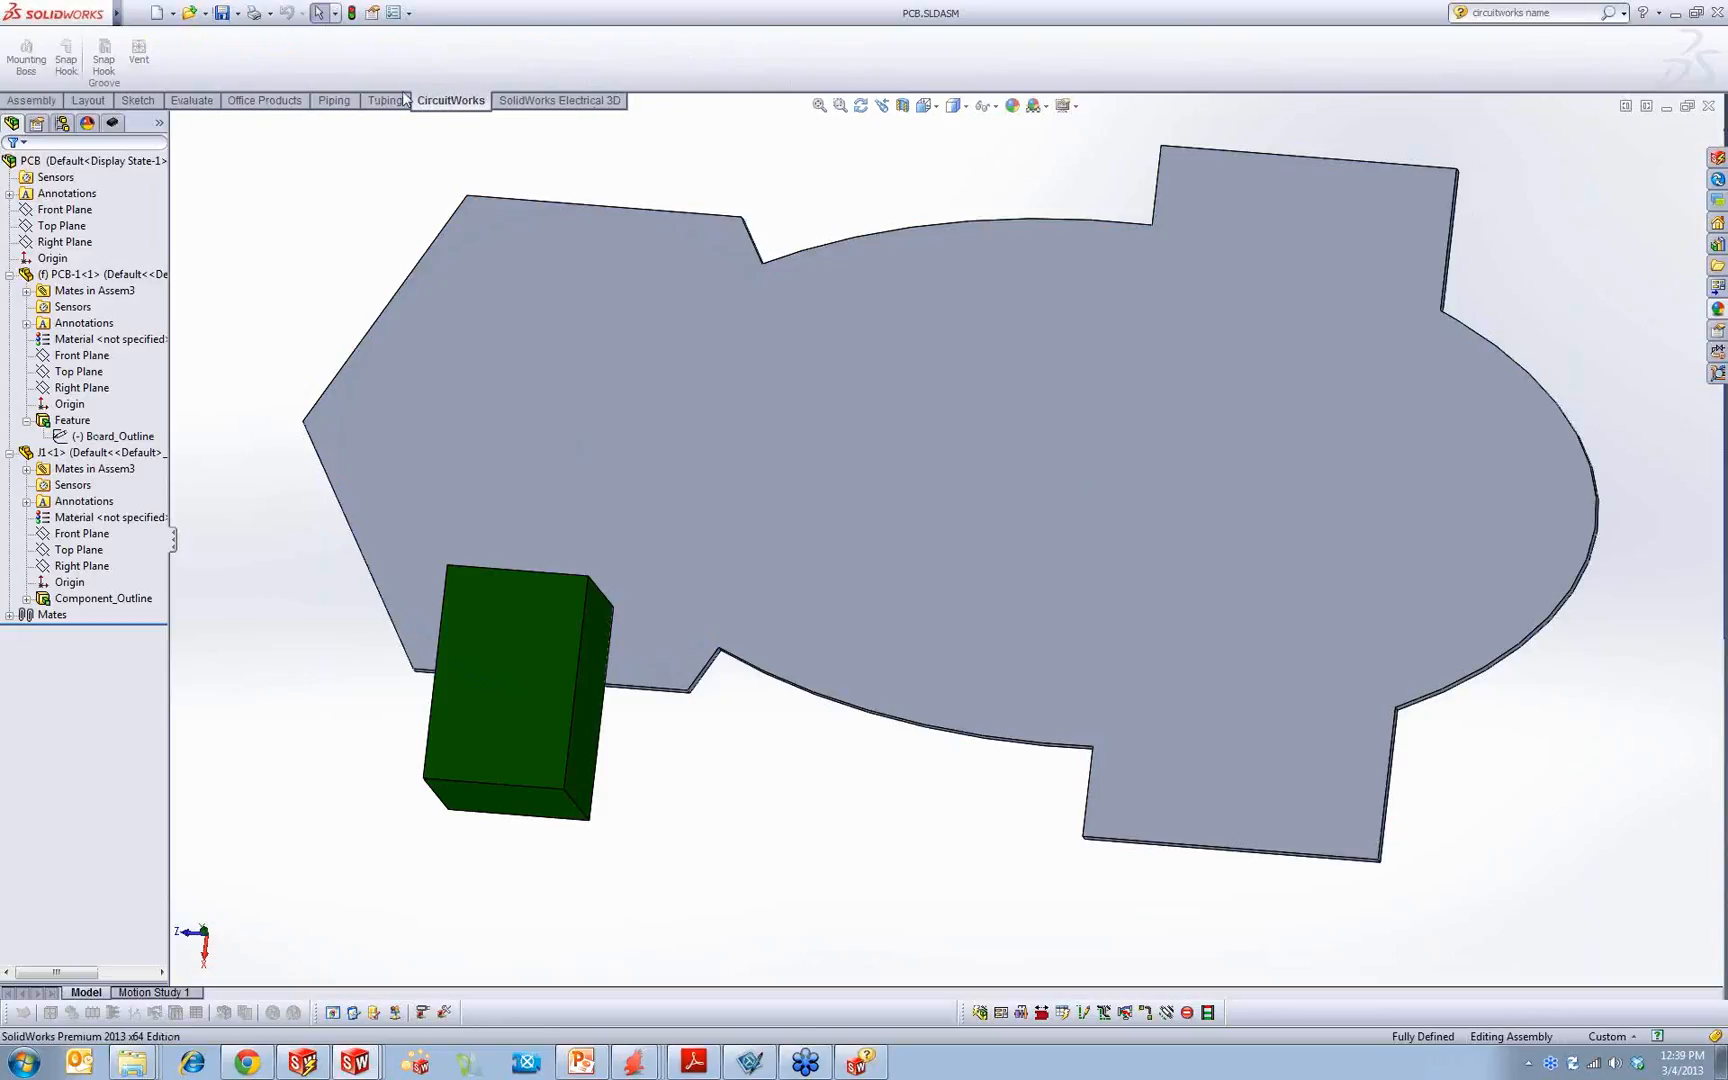
mouse_move(116, 13)
click(374, 13)
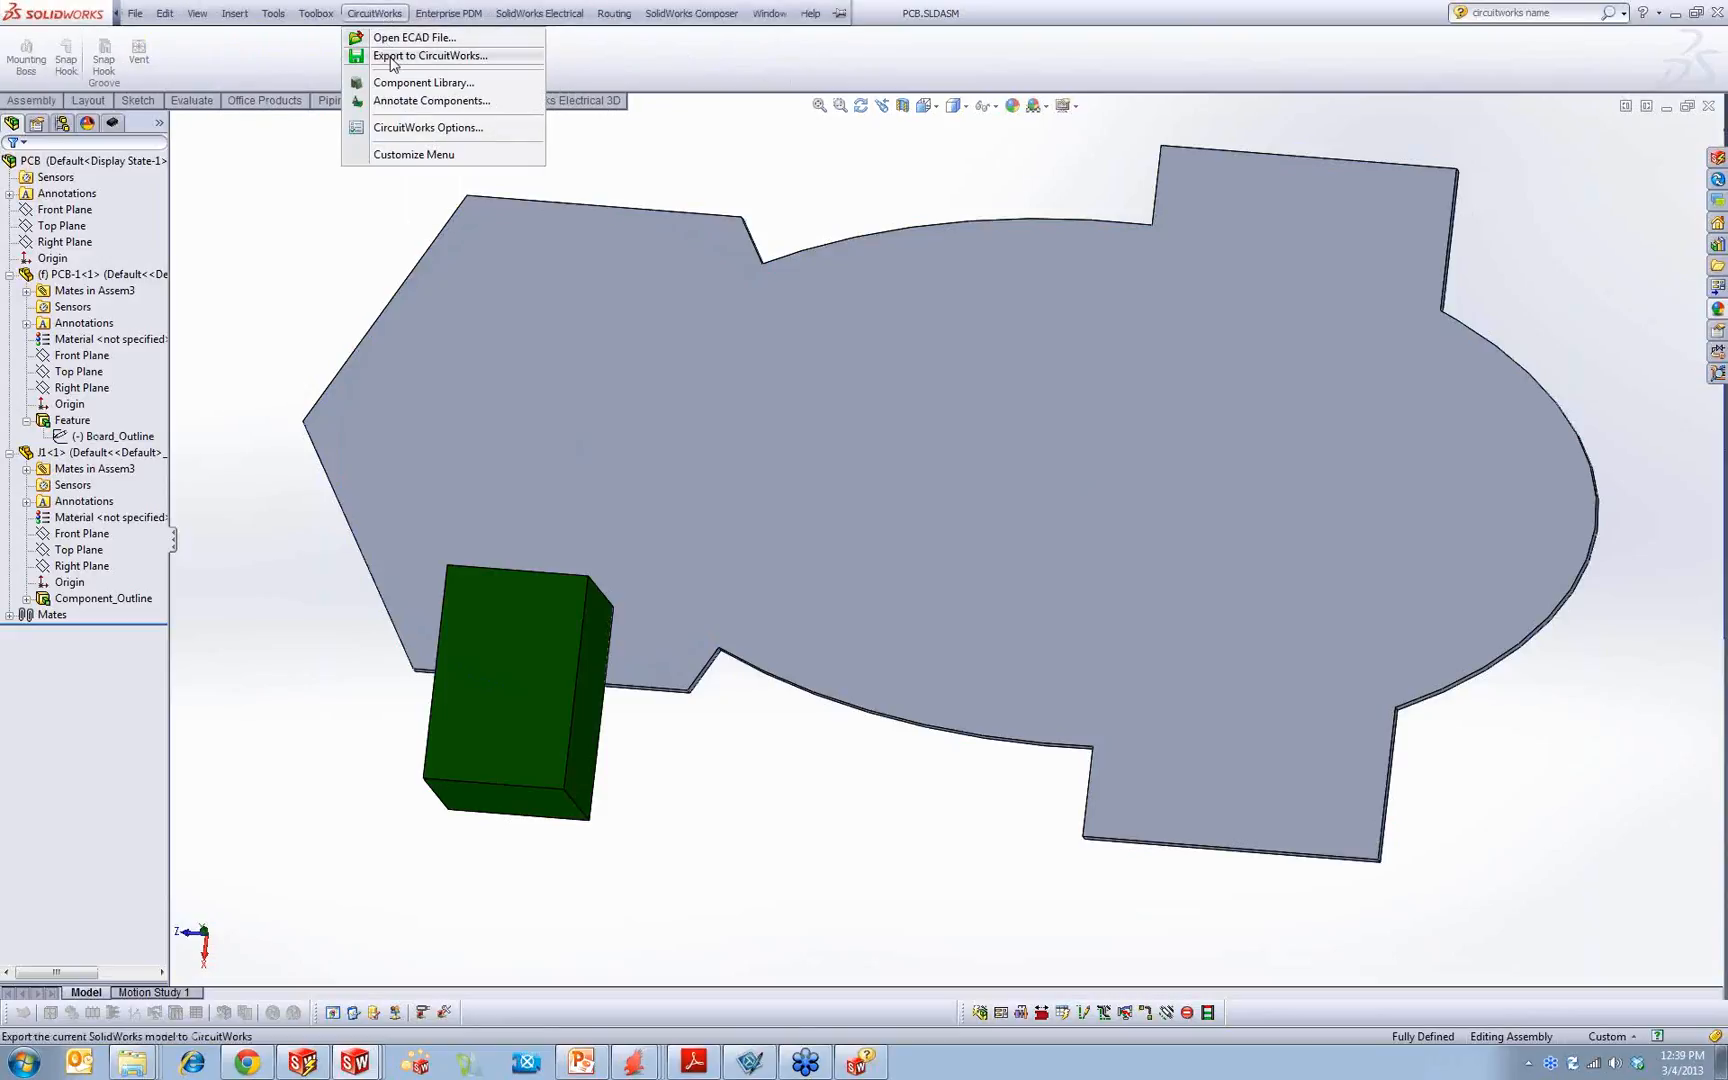
click(450, 54)
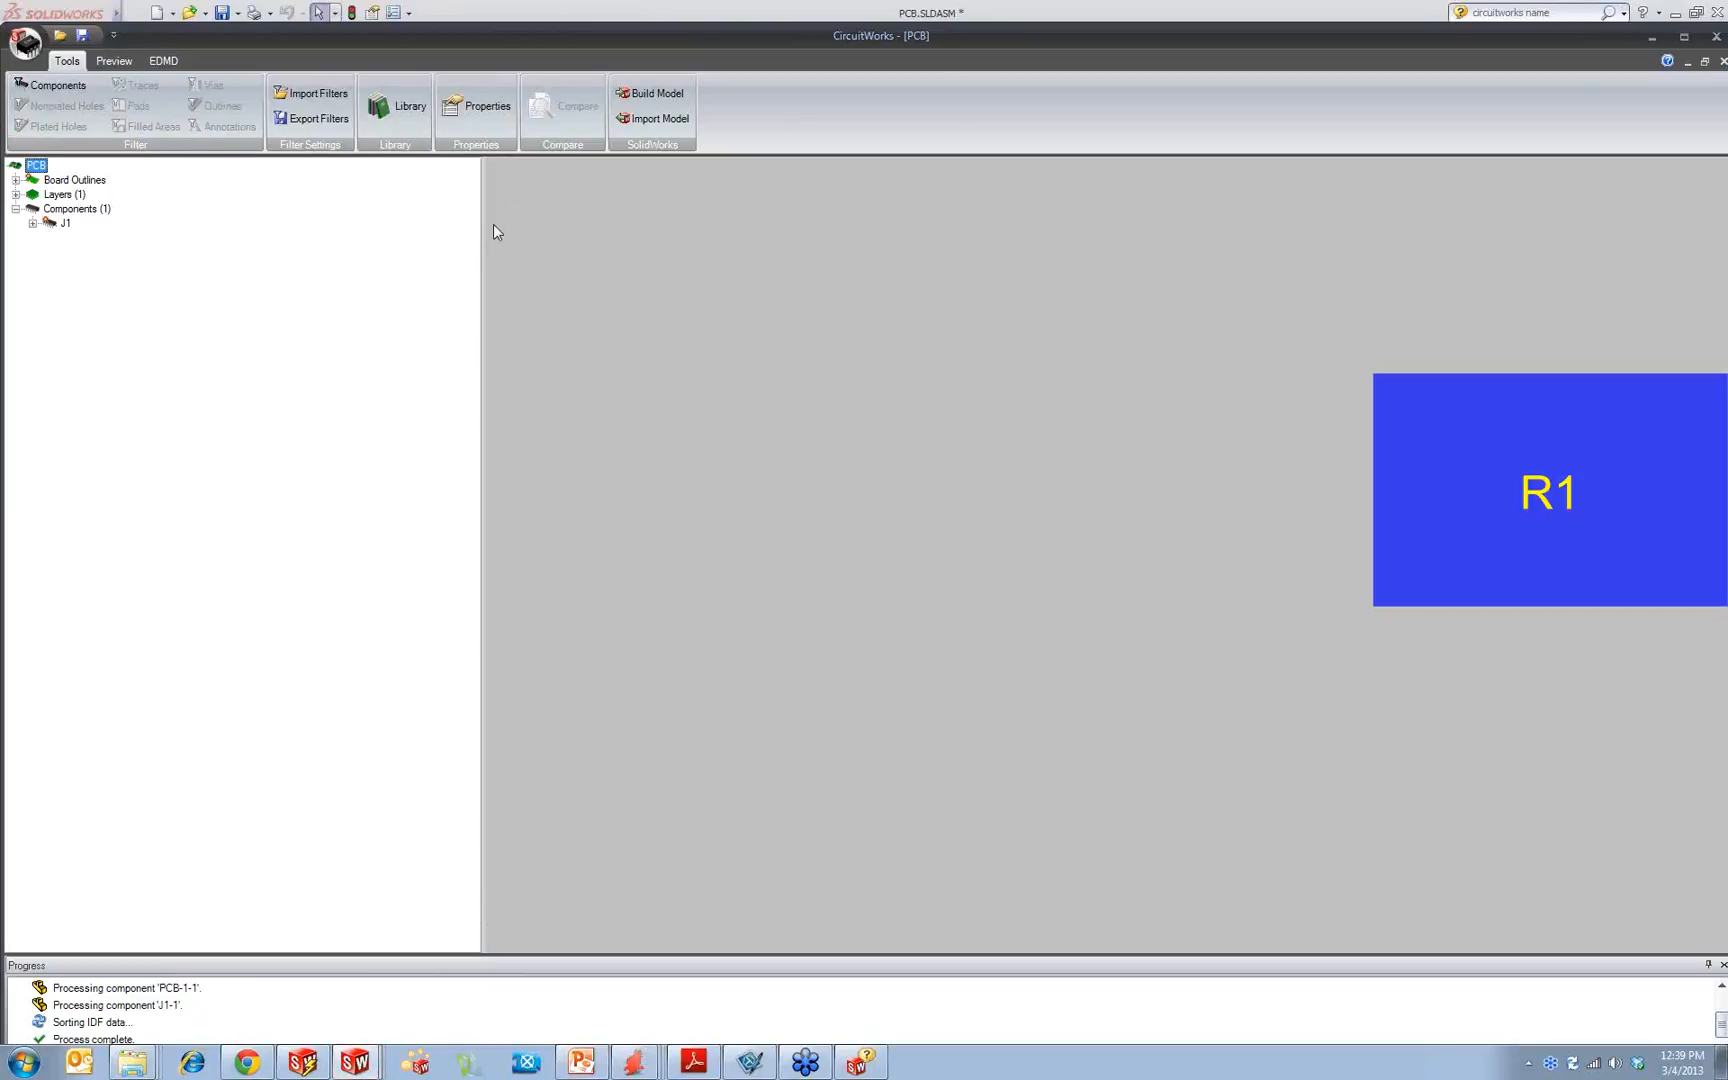
Step: Expand the board outlines, layers and components of the re-exported board and inspect component J1
click(16, 181)
click(16, 296)
click(16, 324)
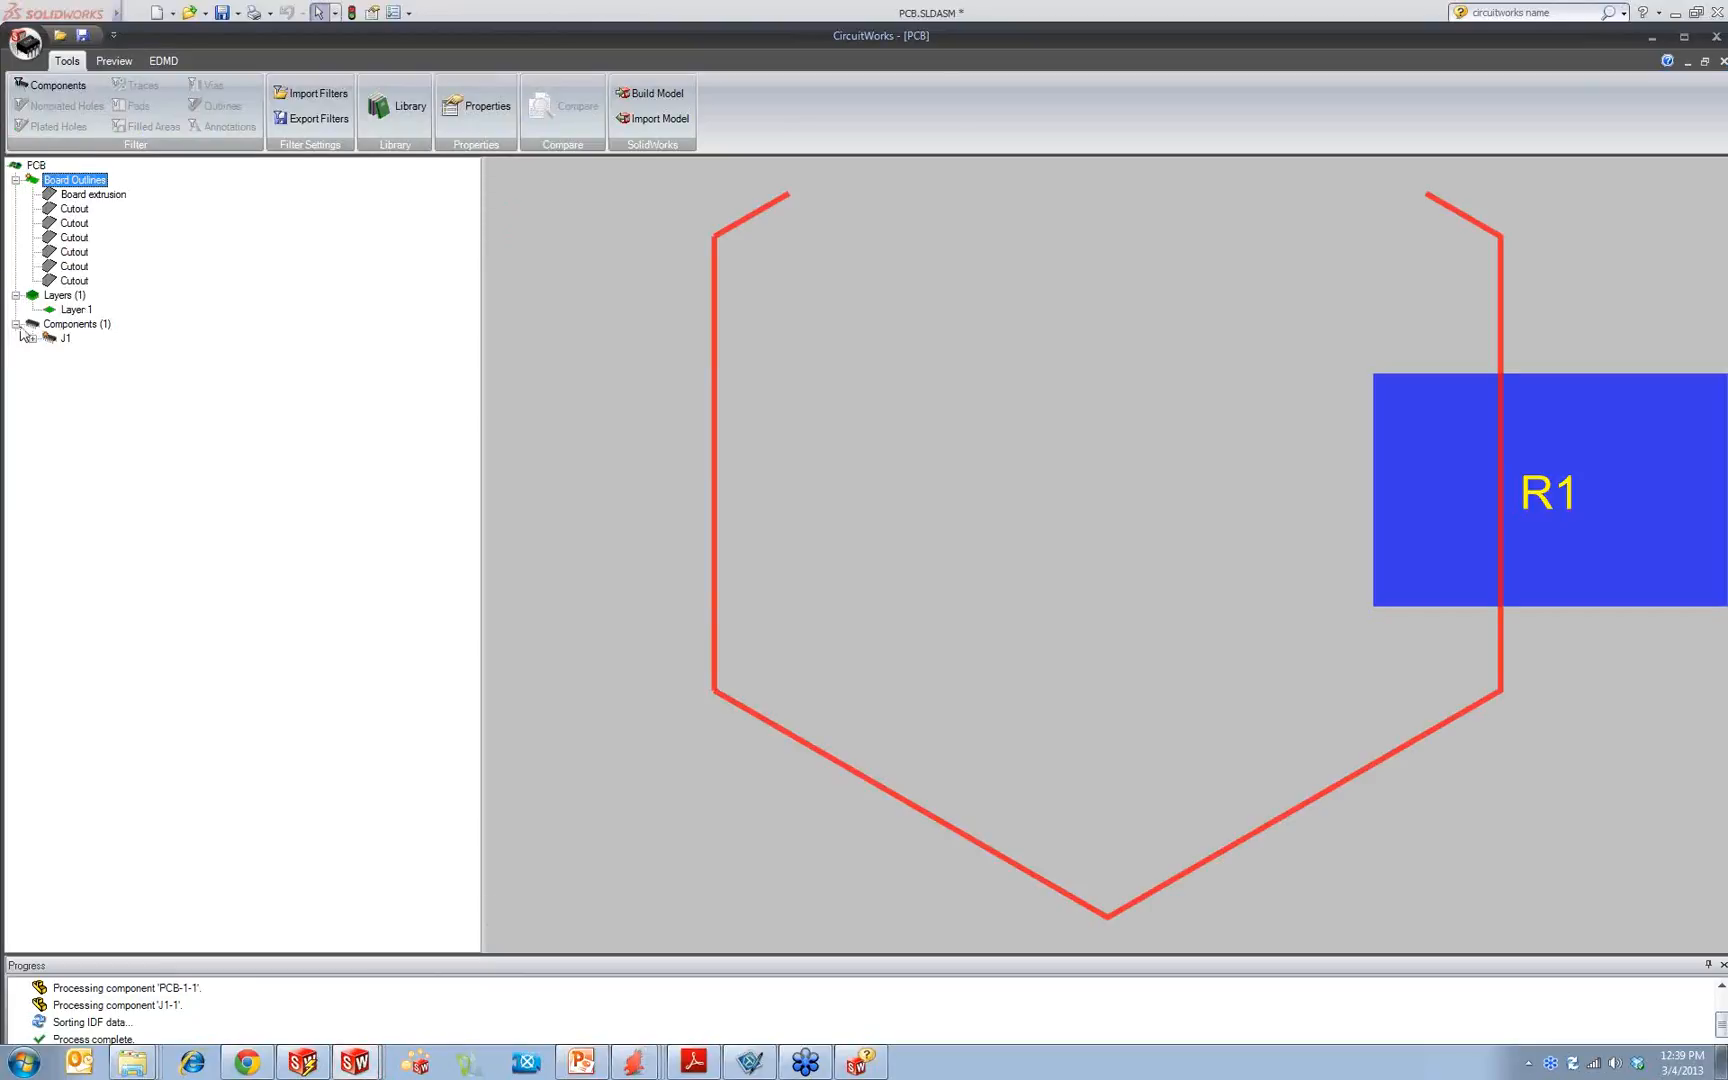
click(66, 339)
click(34, 339)
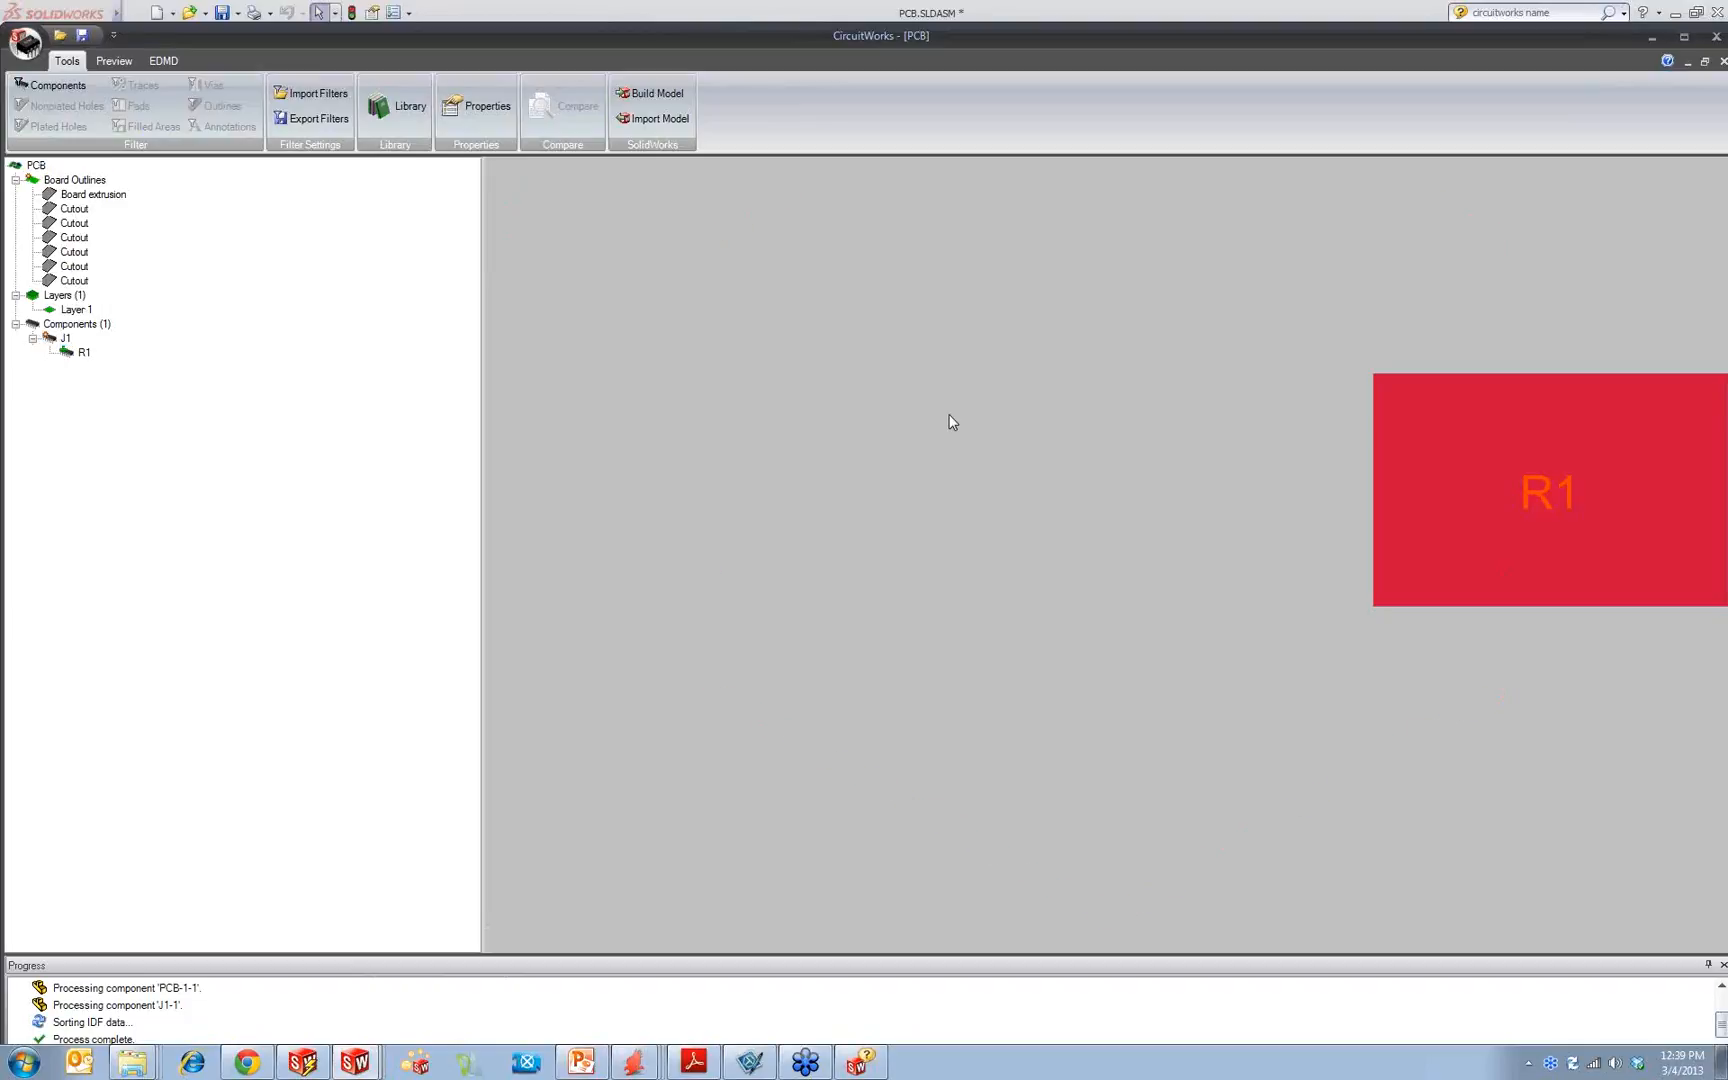
Step: Preview the board outlines and the board extrusion of the export, and close CircuitWorks
click(76, 182)
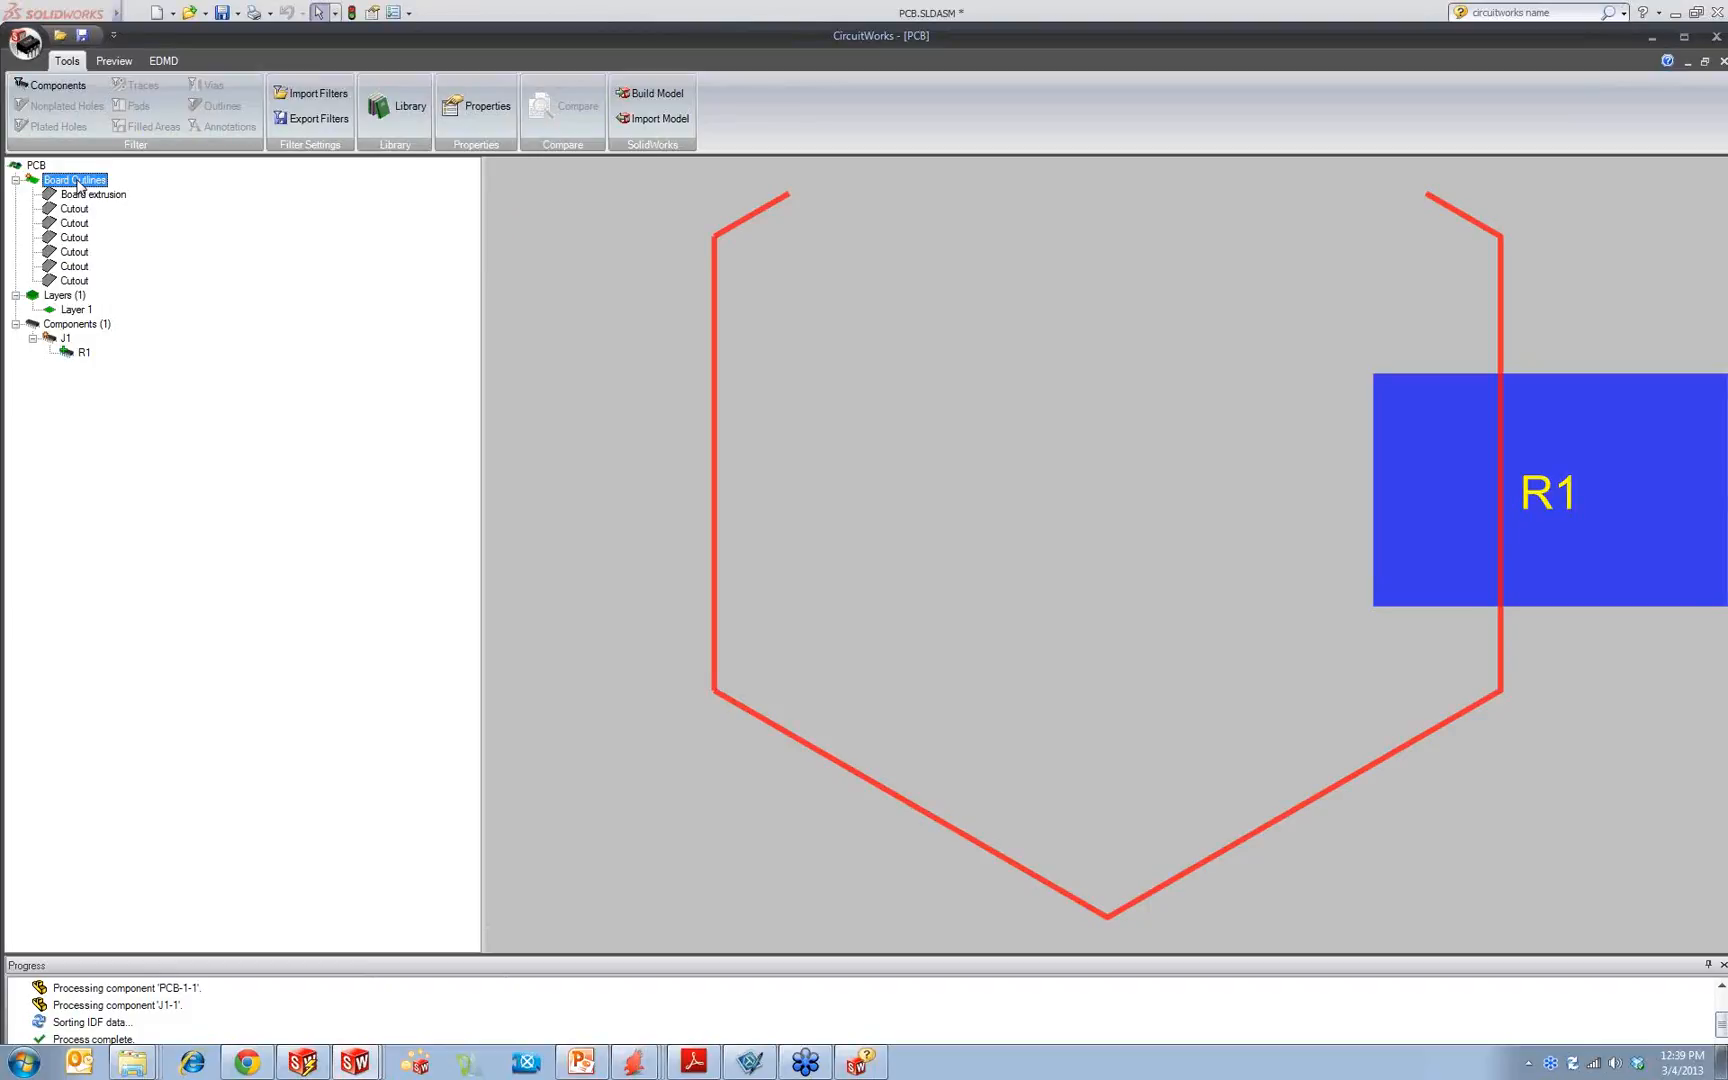
click(93, 194)
click(84, 184)
click(1716, 36)
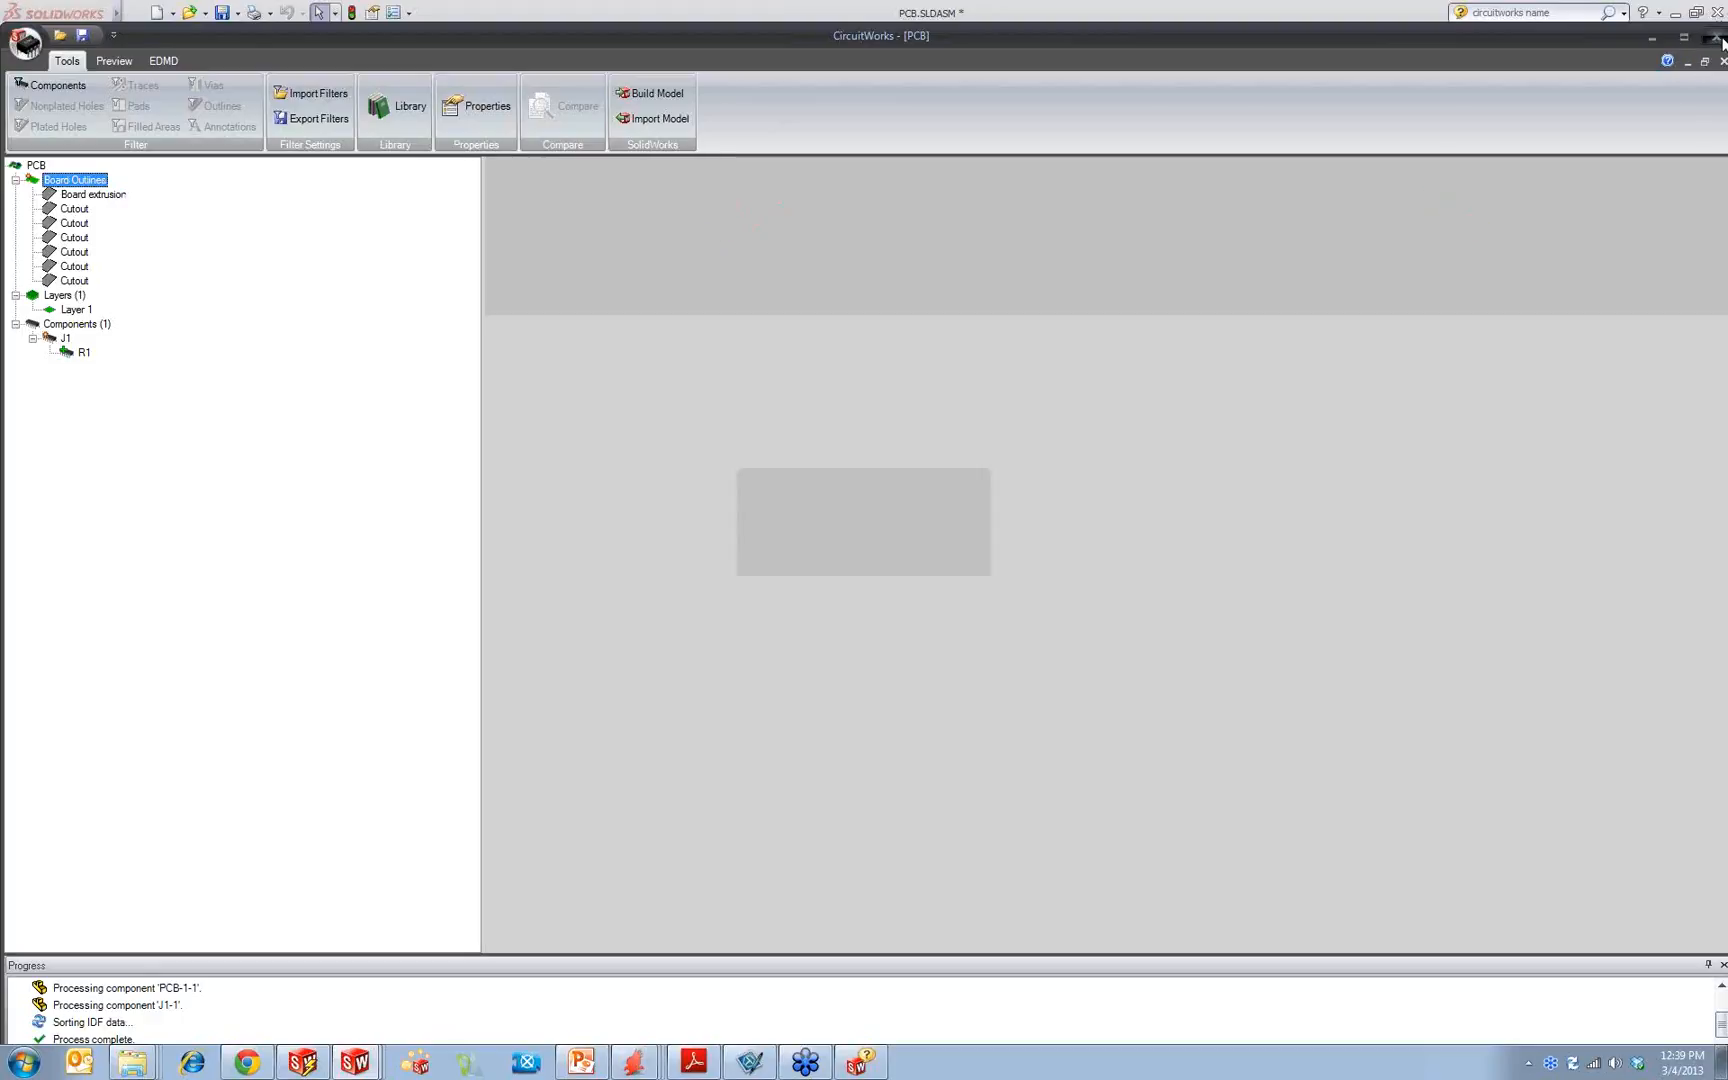
click(855, 554)
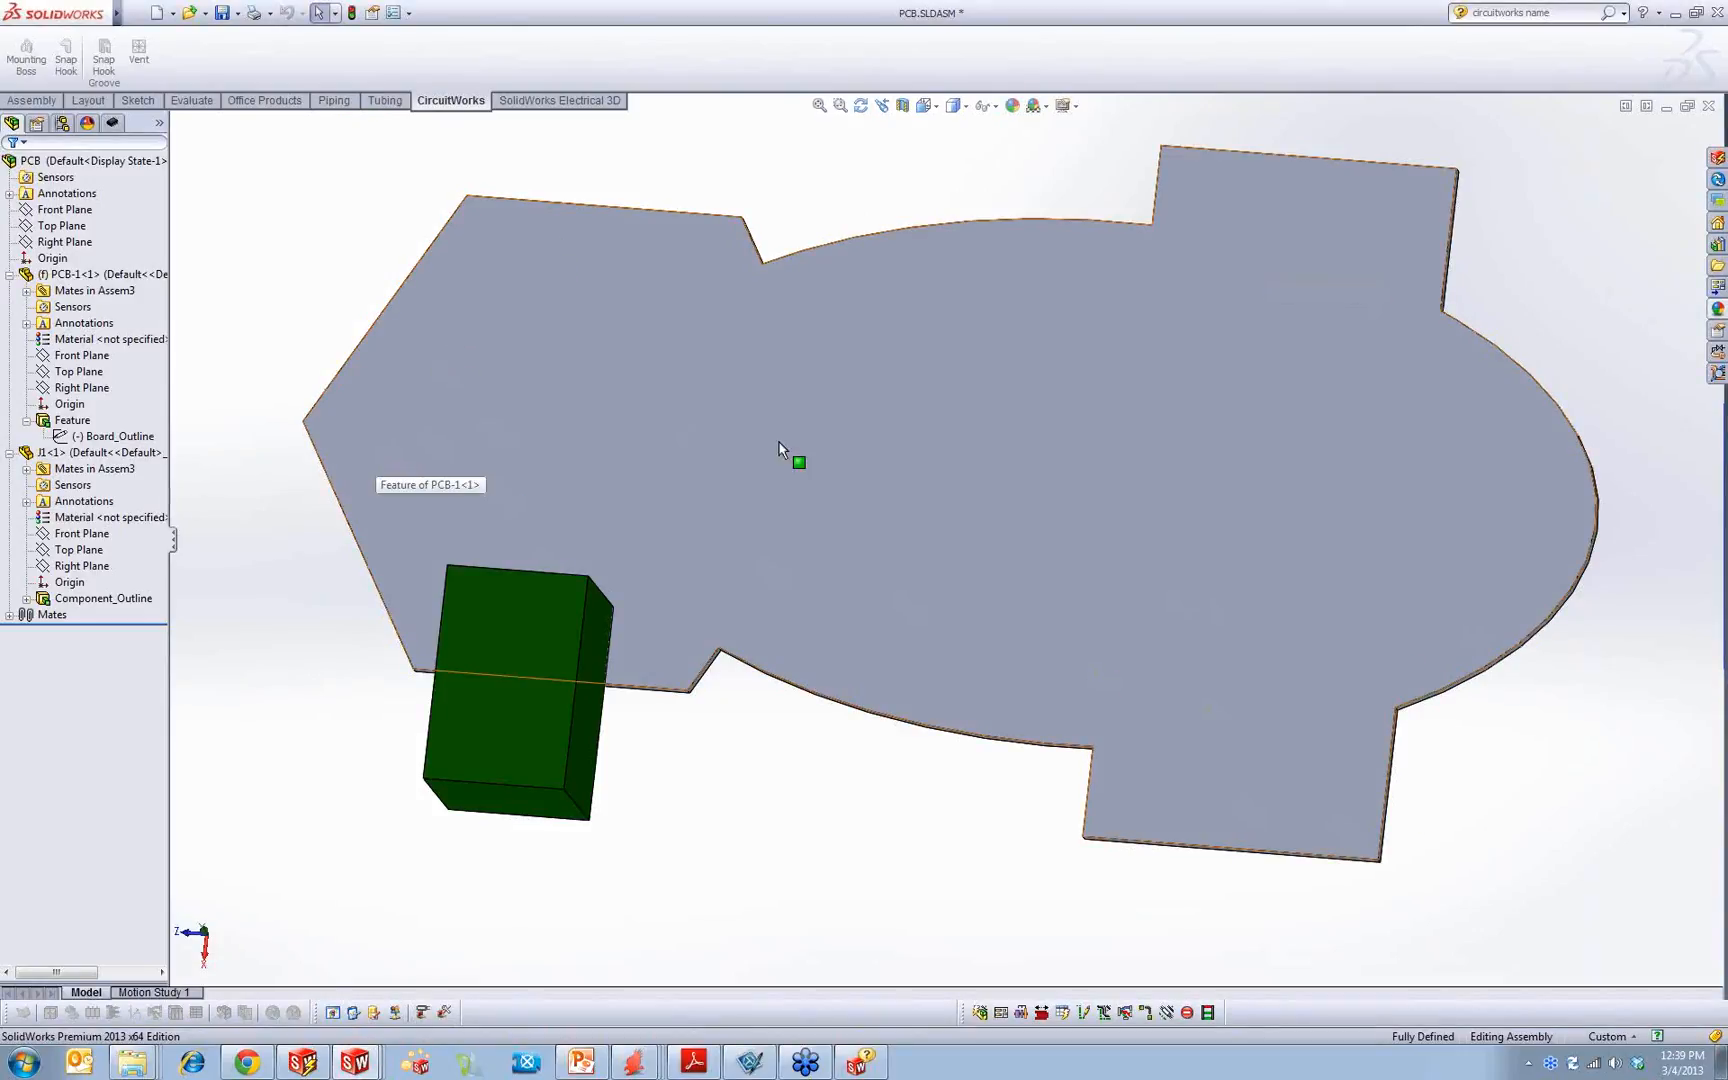
Step: Highlight the board part's Board_Outline sketch in the assembly to view its shape
middle_drag(784, 578, 763, 460)
key(Escape)
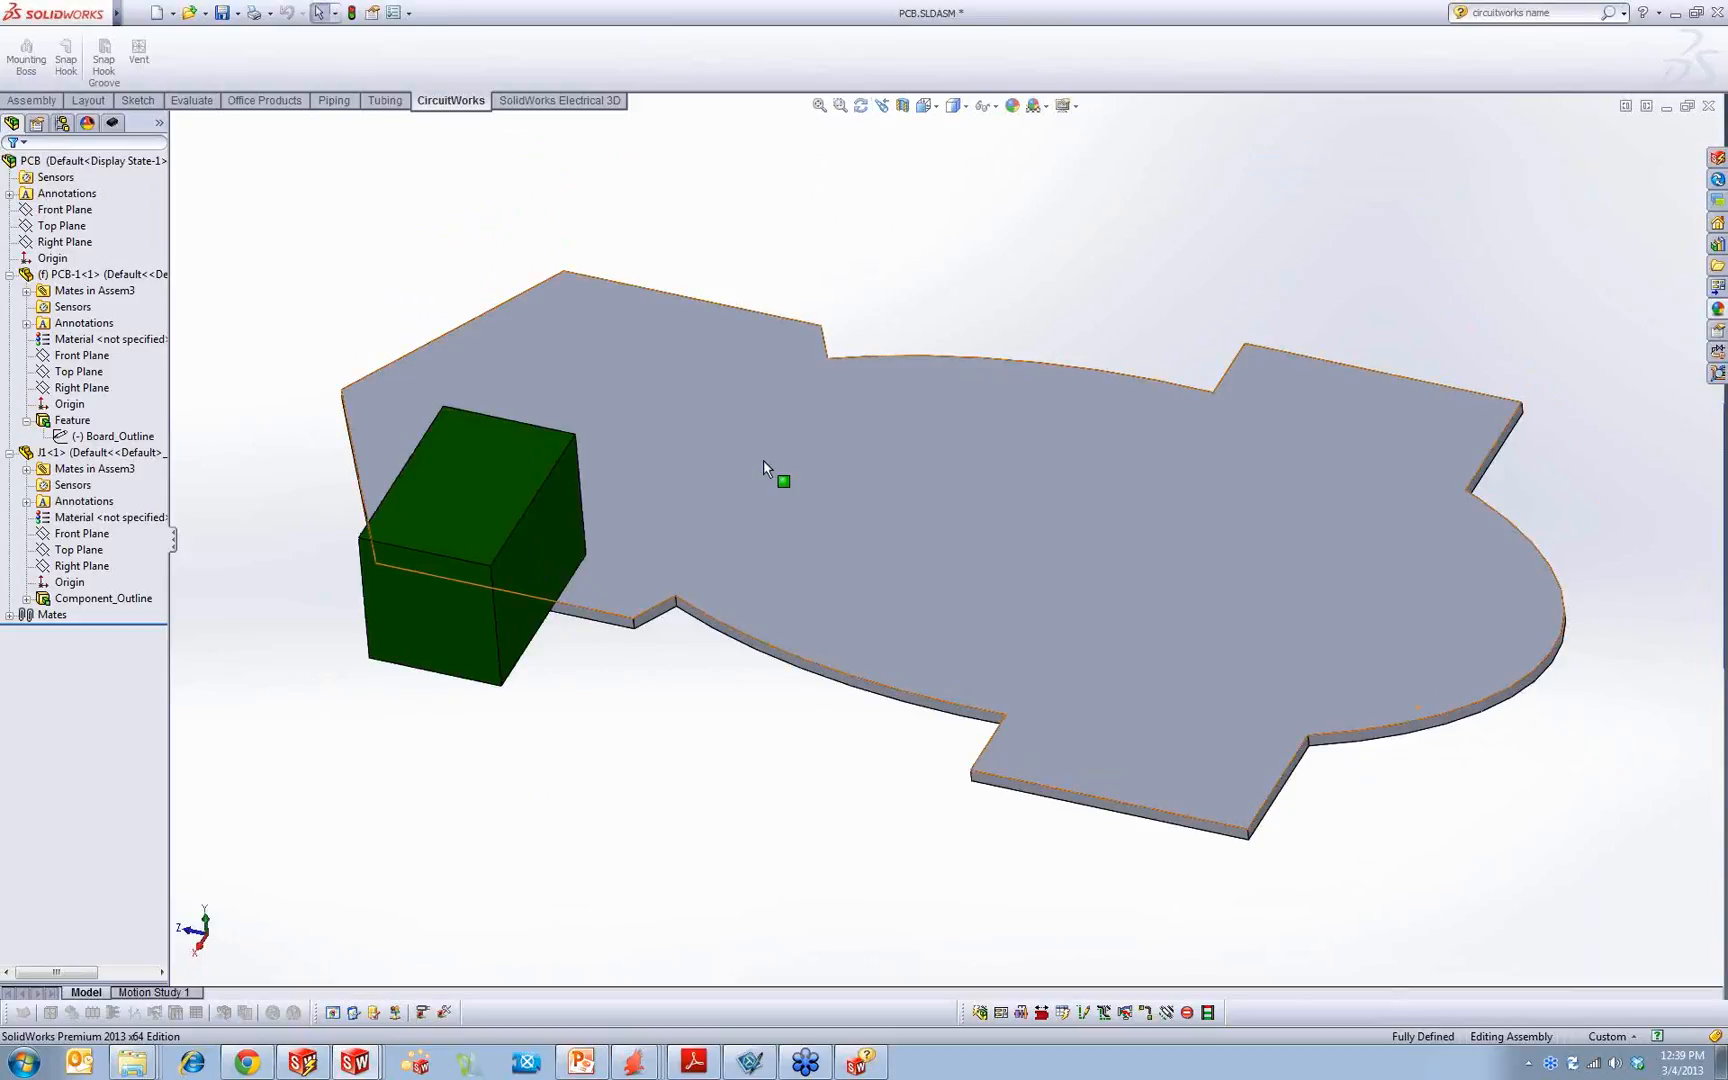
click(118, 437)
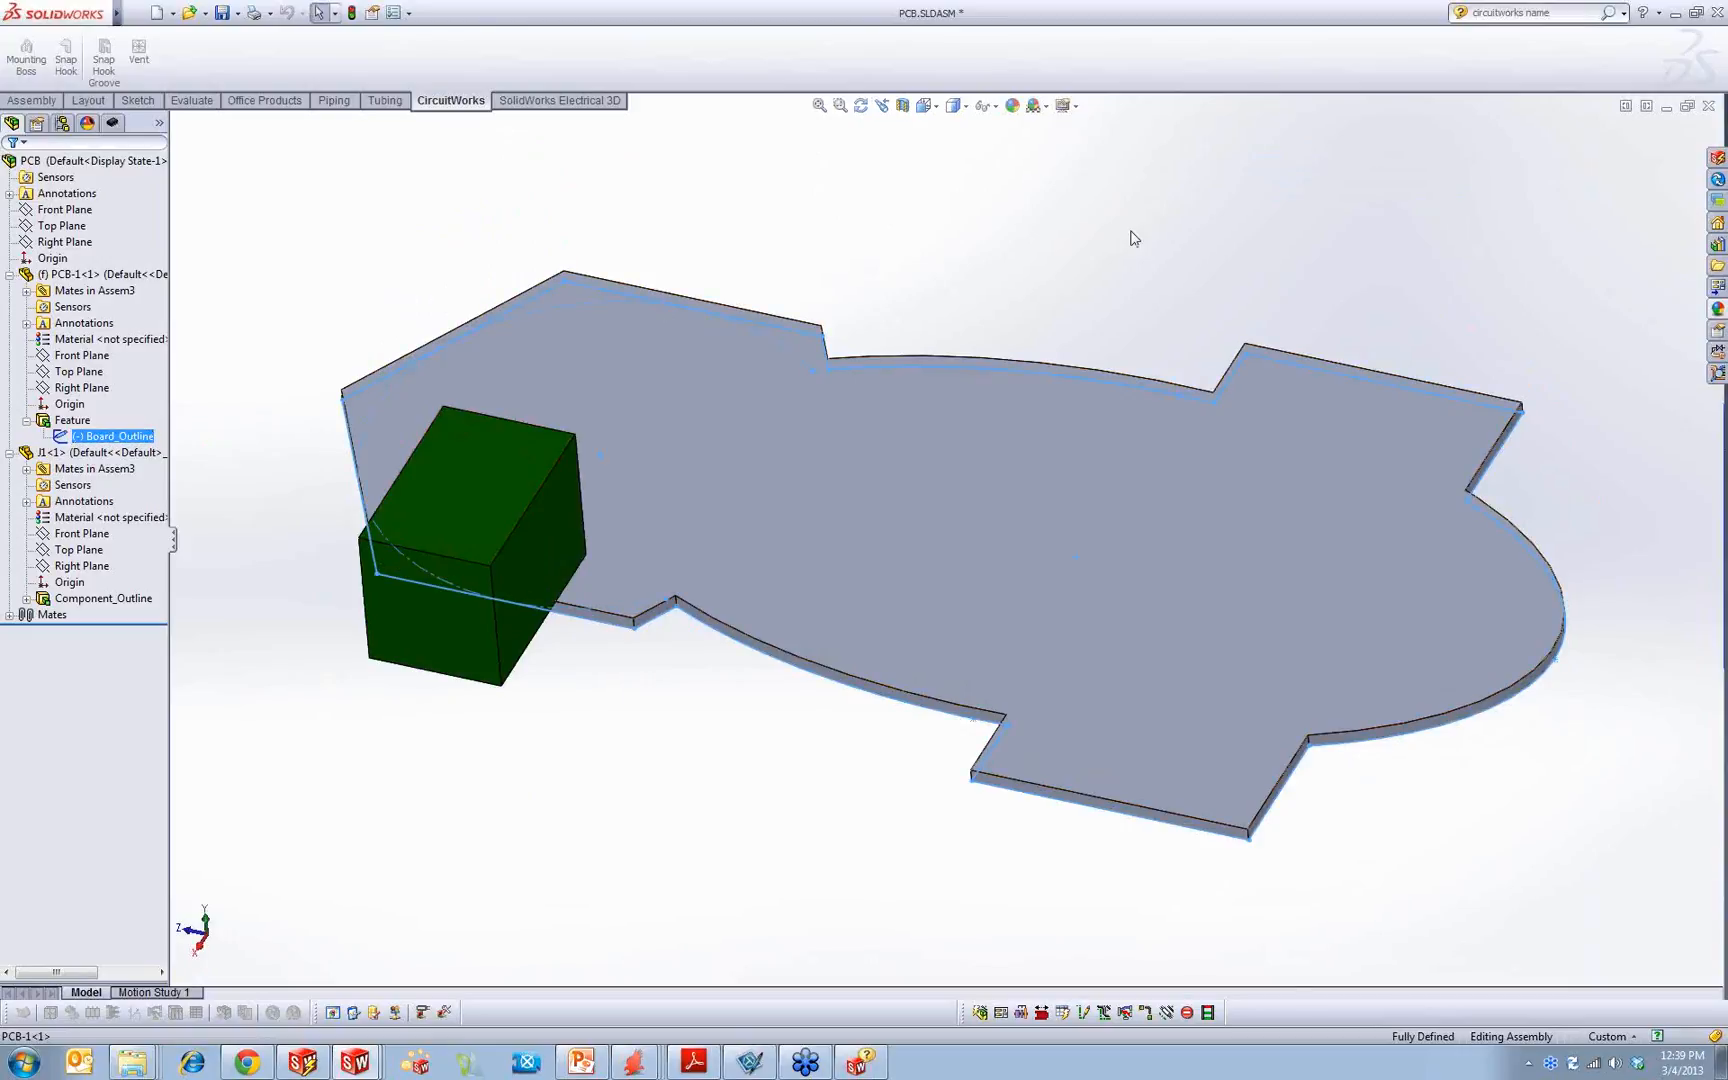
Step: Close the PCB assembly and PCB part, and open the previewpcb board part in its own window
click(1710, 106)
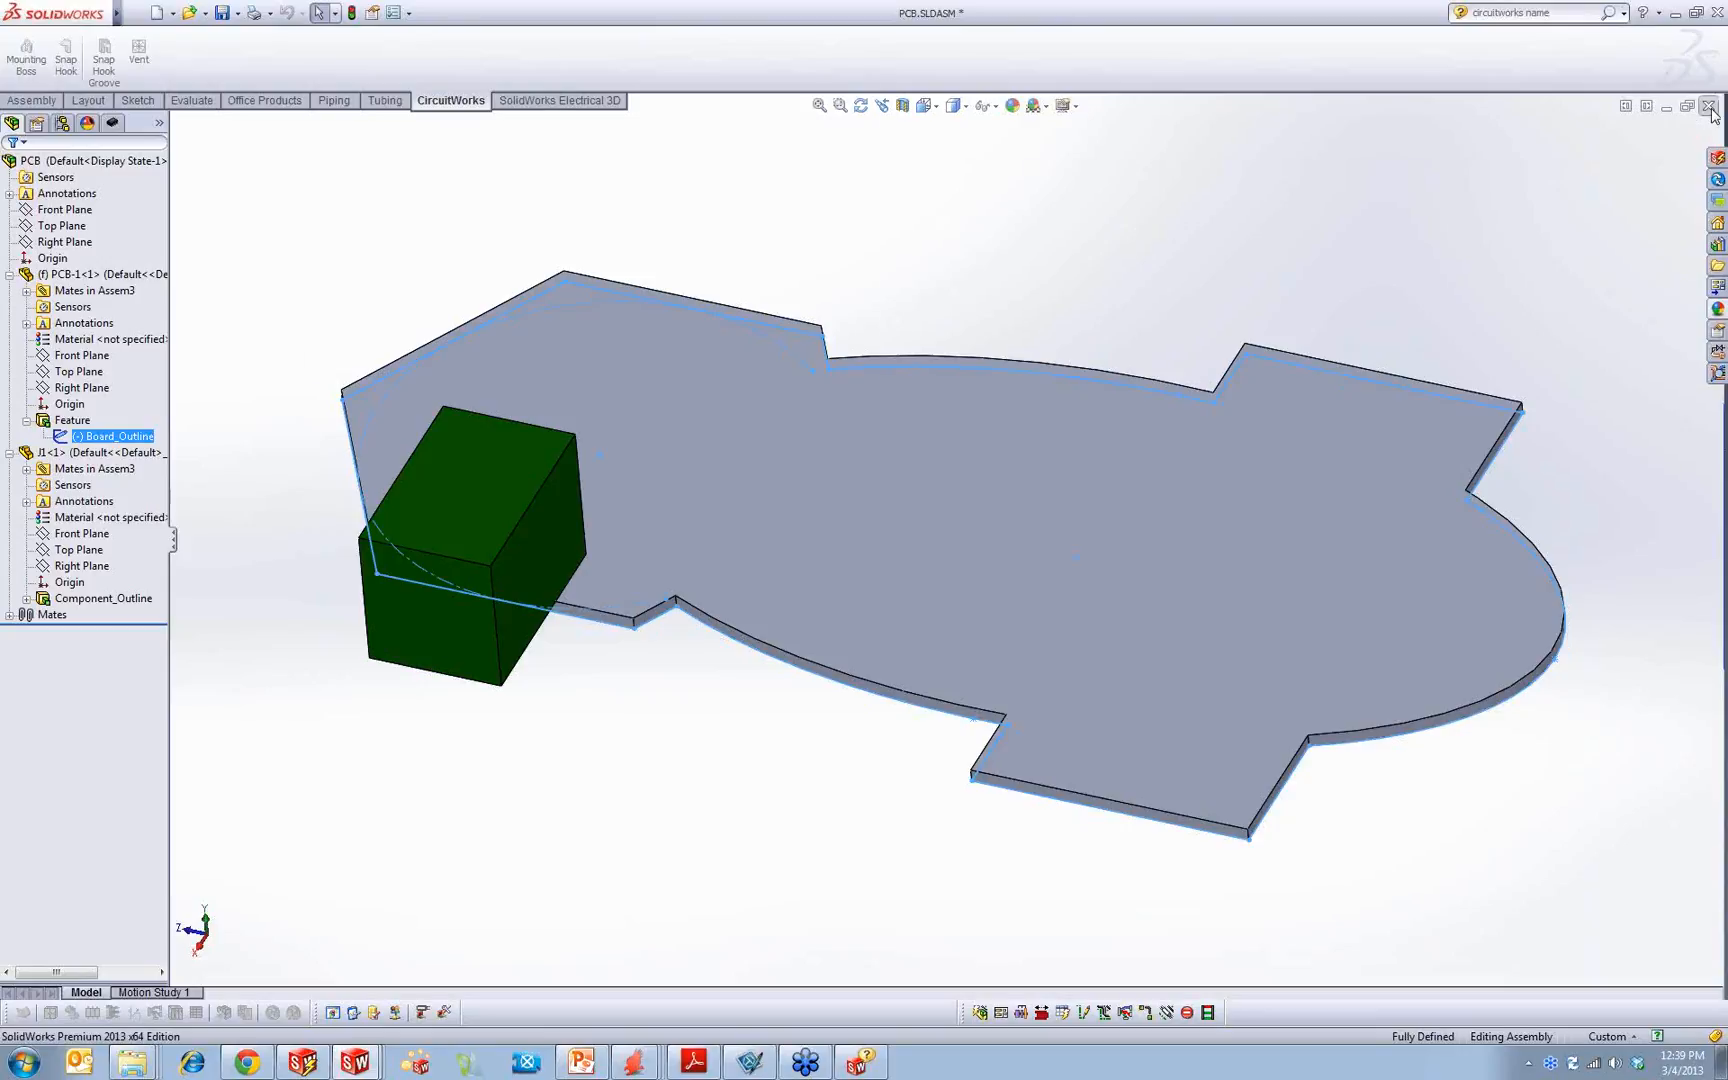
click(682, 352)
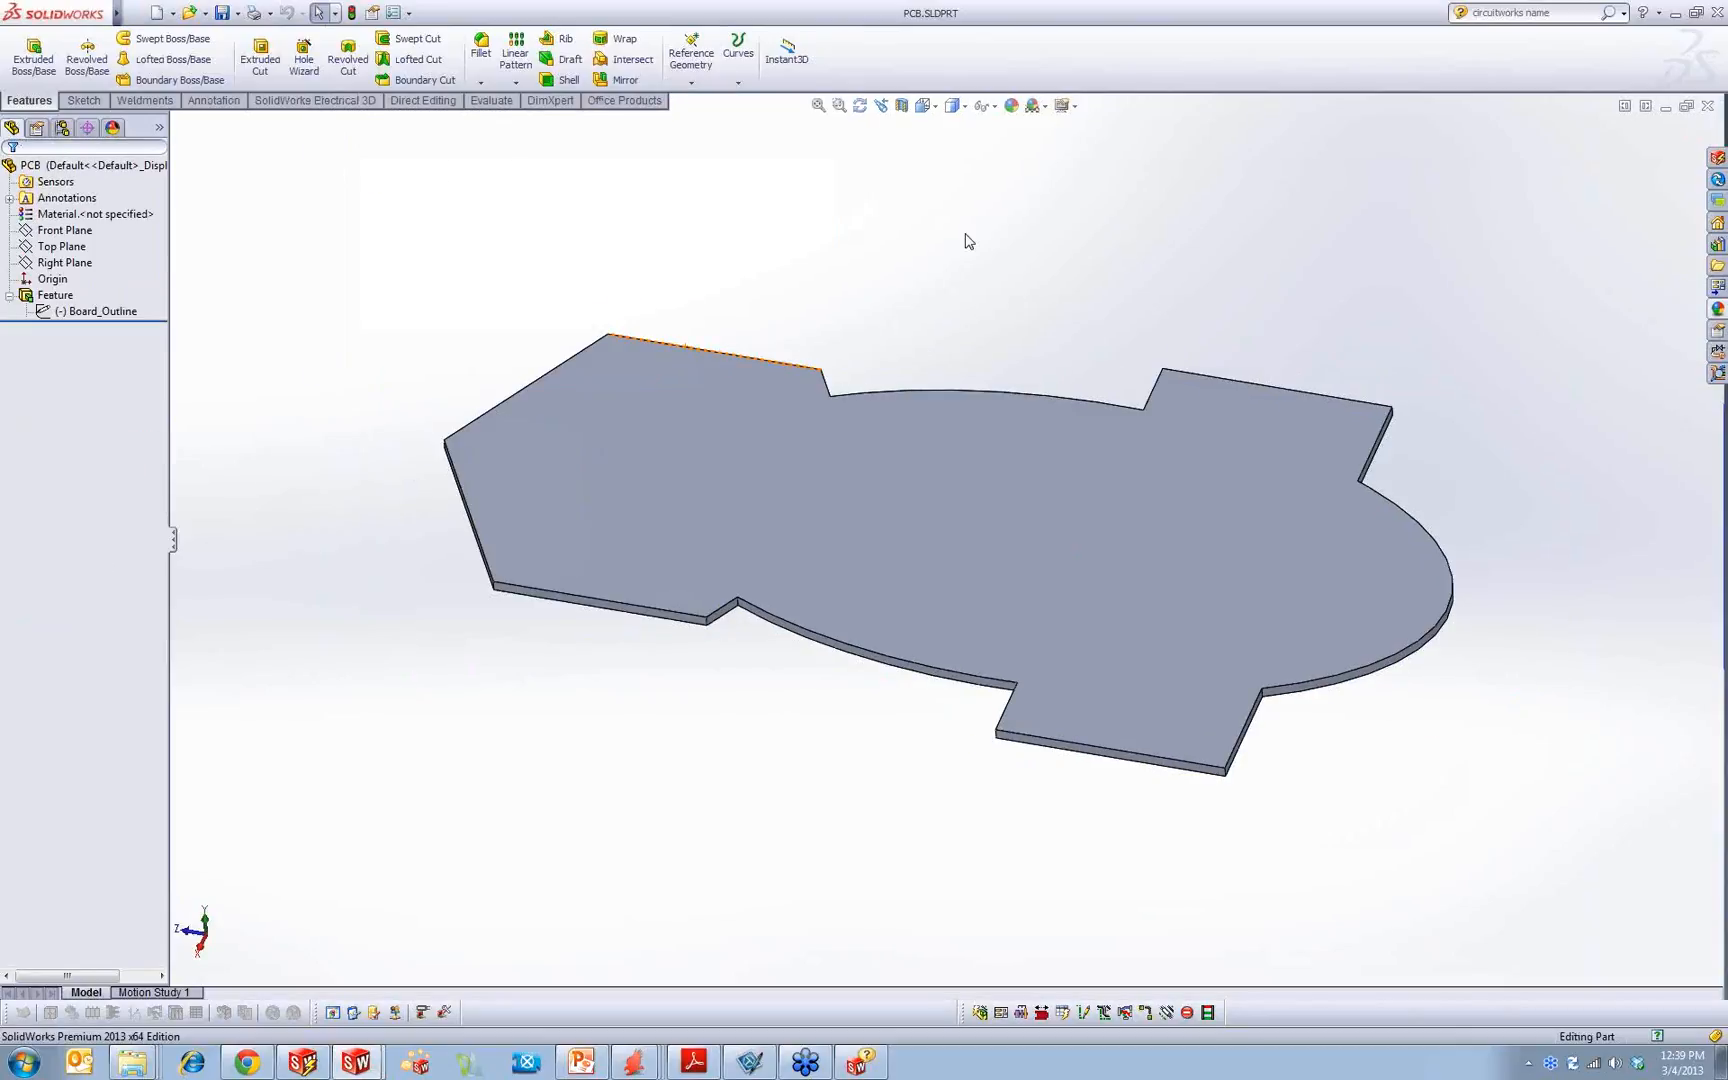
click(1711, 107)
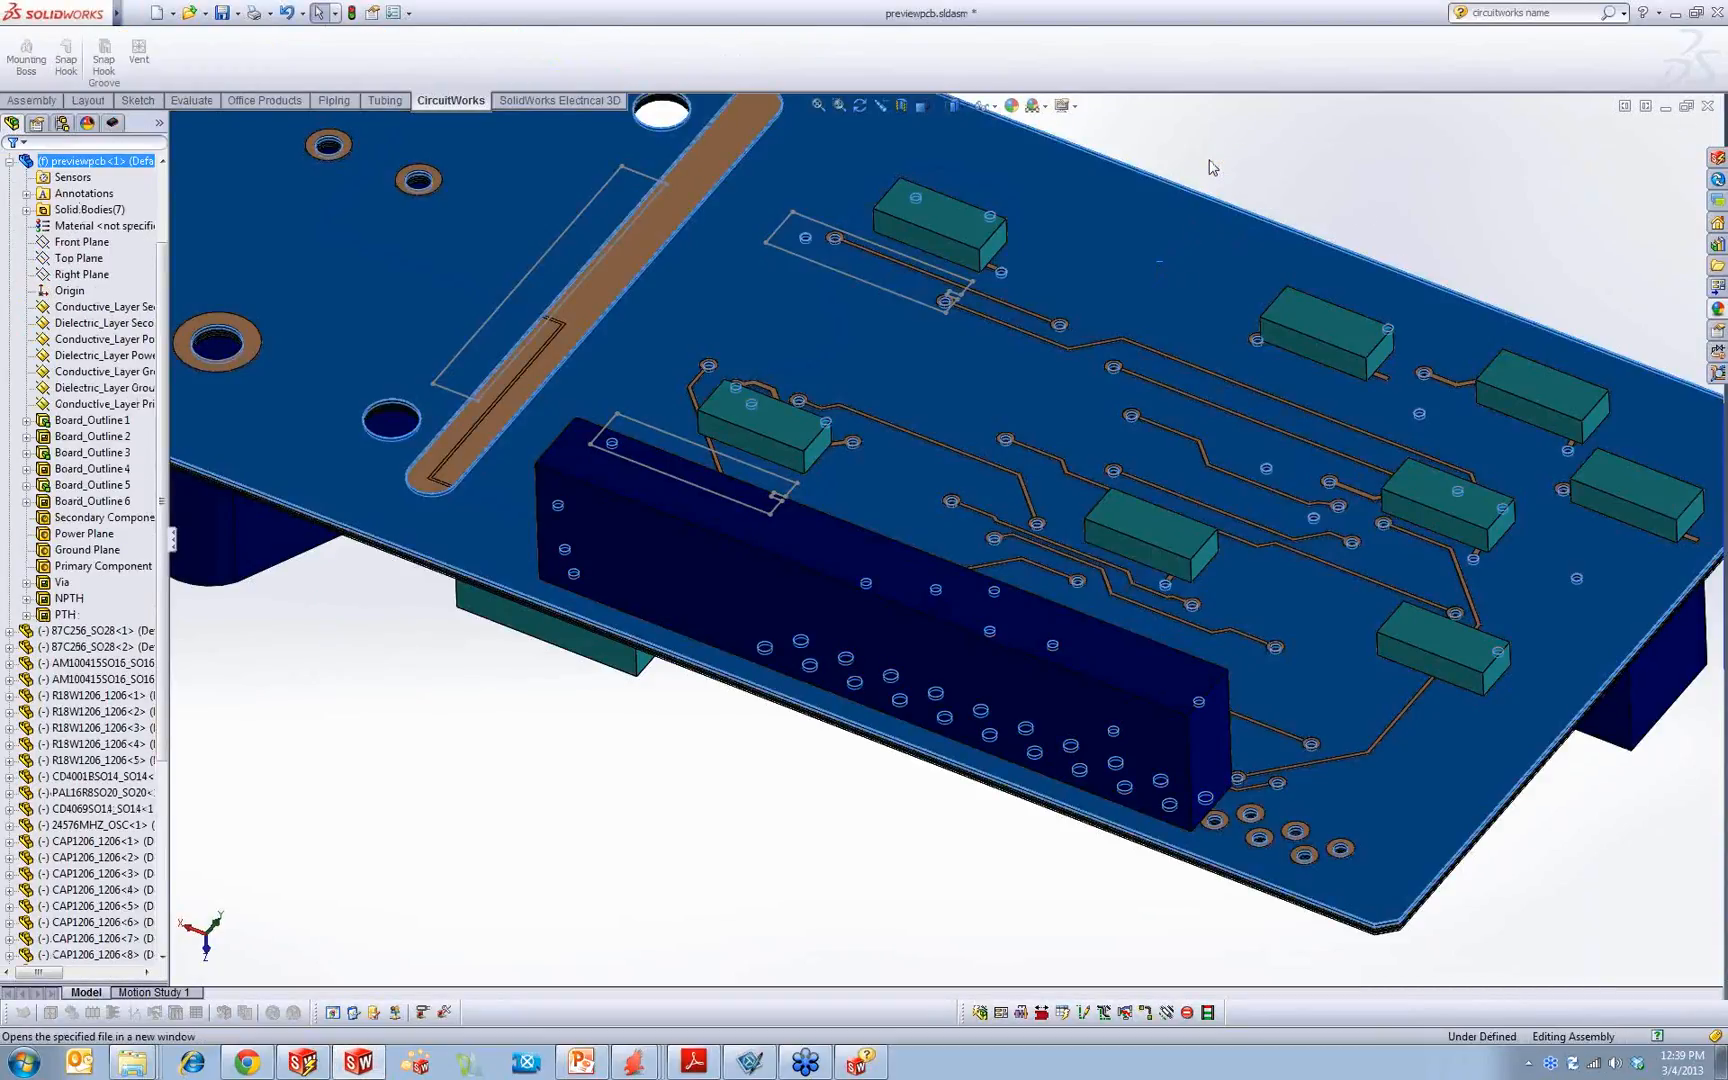
click(1207, 163)
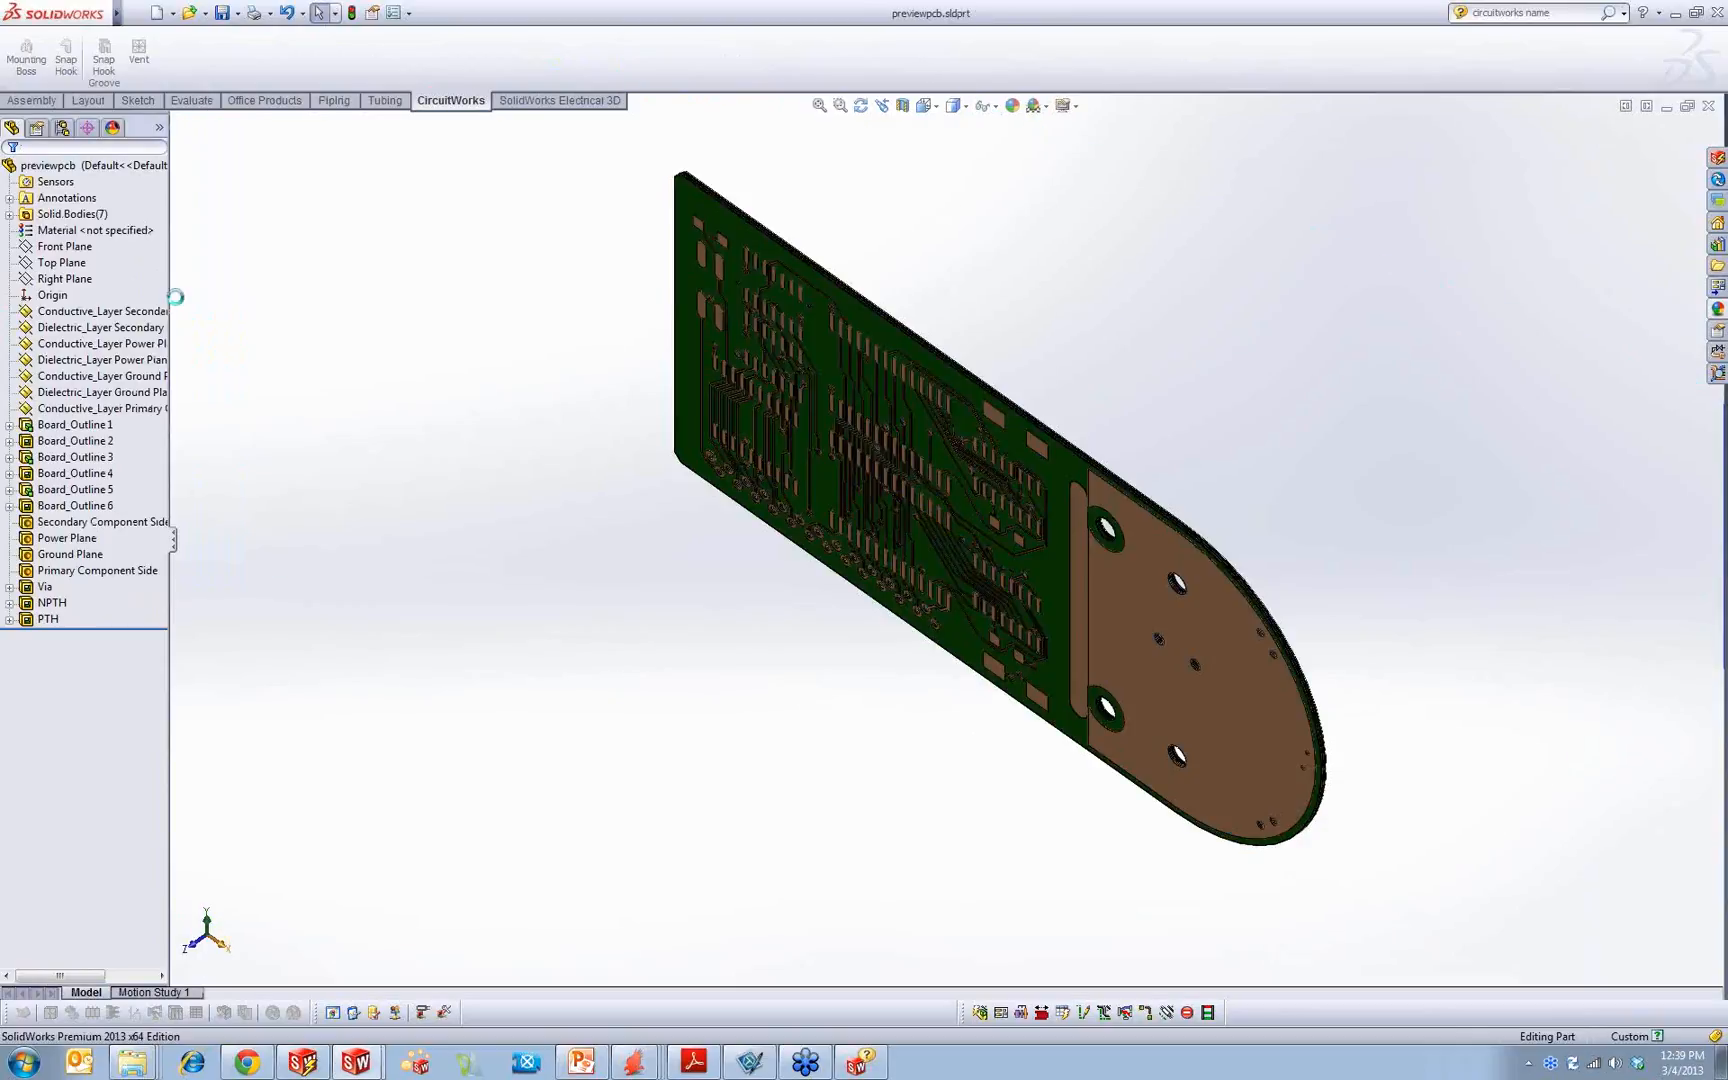
Step: Expand the Board_Outline 1 feature of the previewpcb part and examine its sketch and the board geometry
click(88, 430)
click(603, 611)
middle_drag(603, 611, 713, 143)
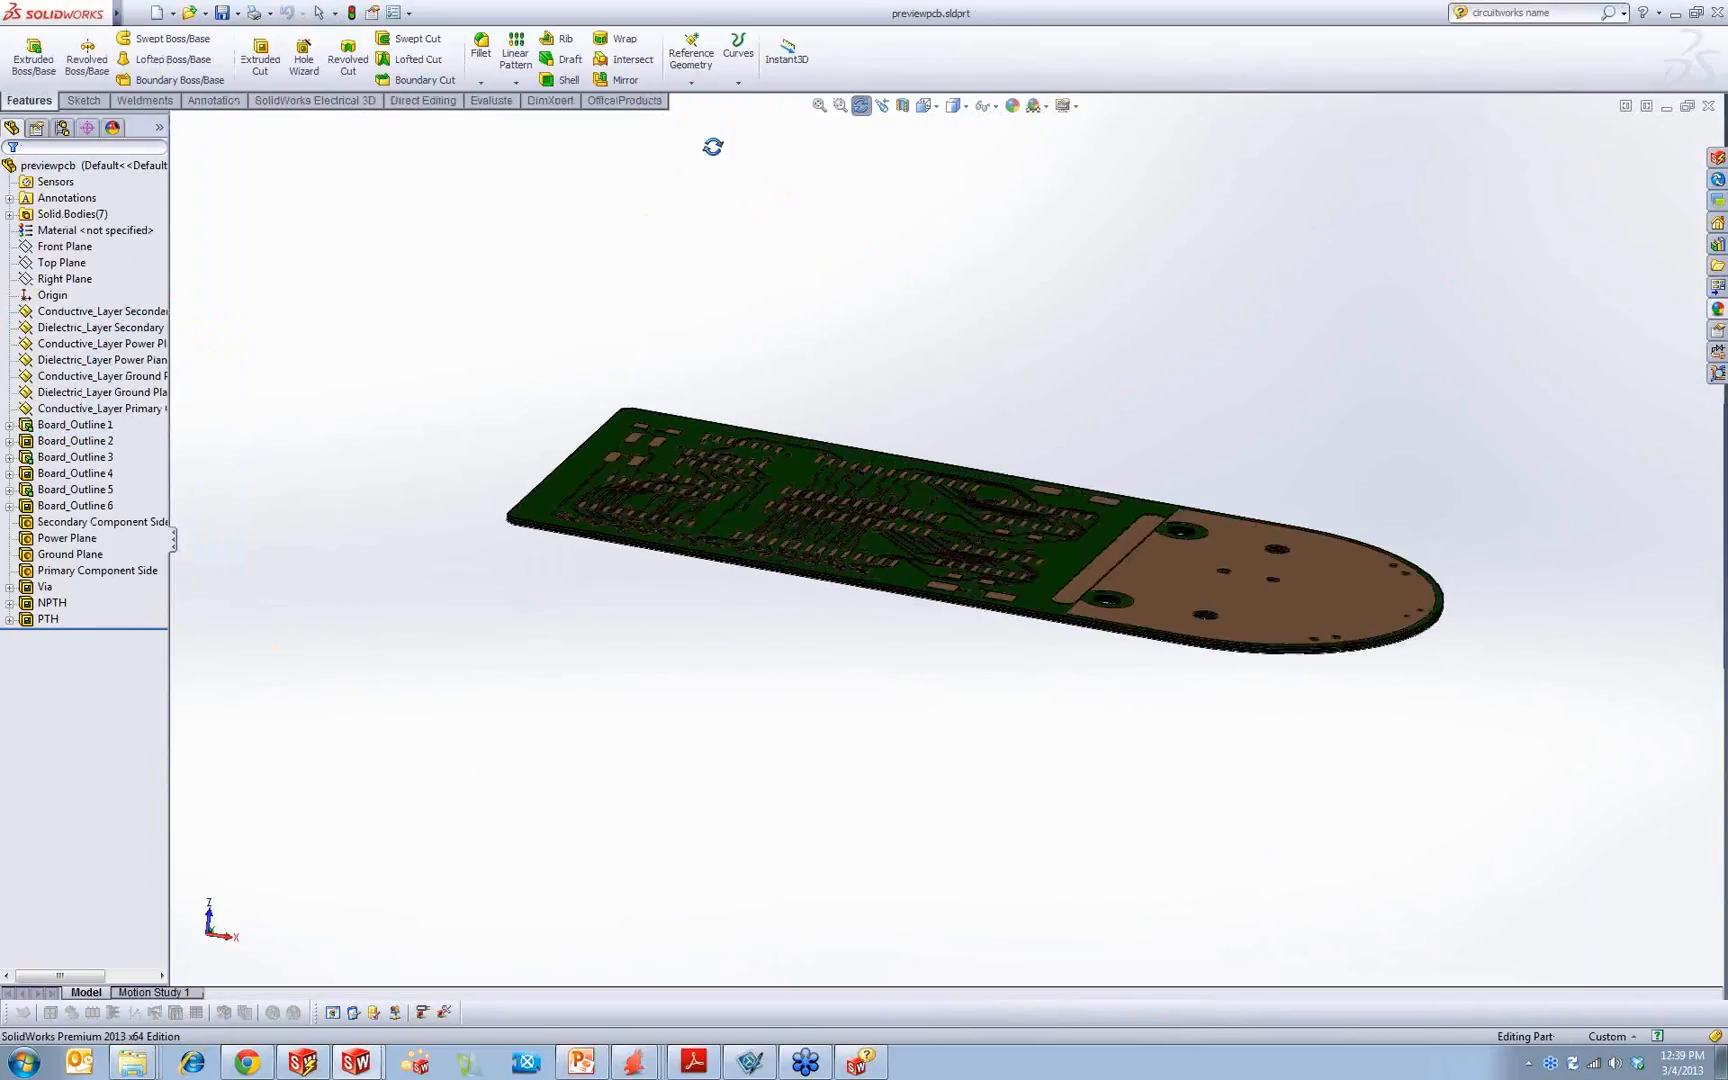
click(10, 426)
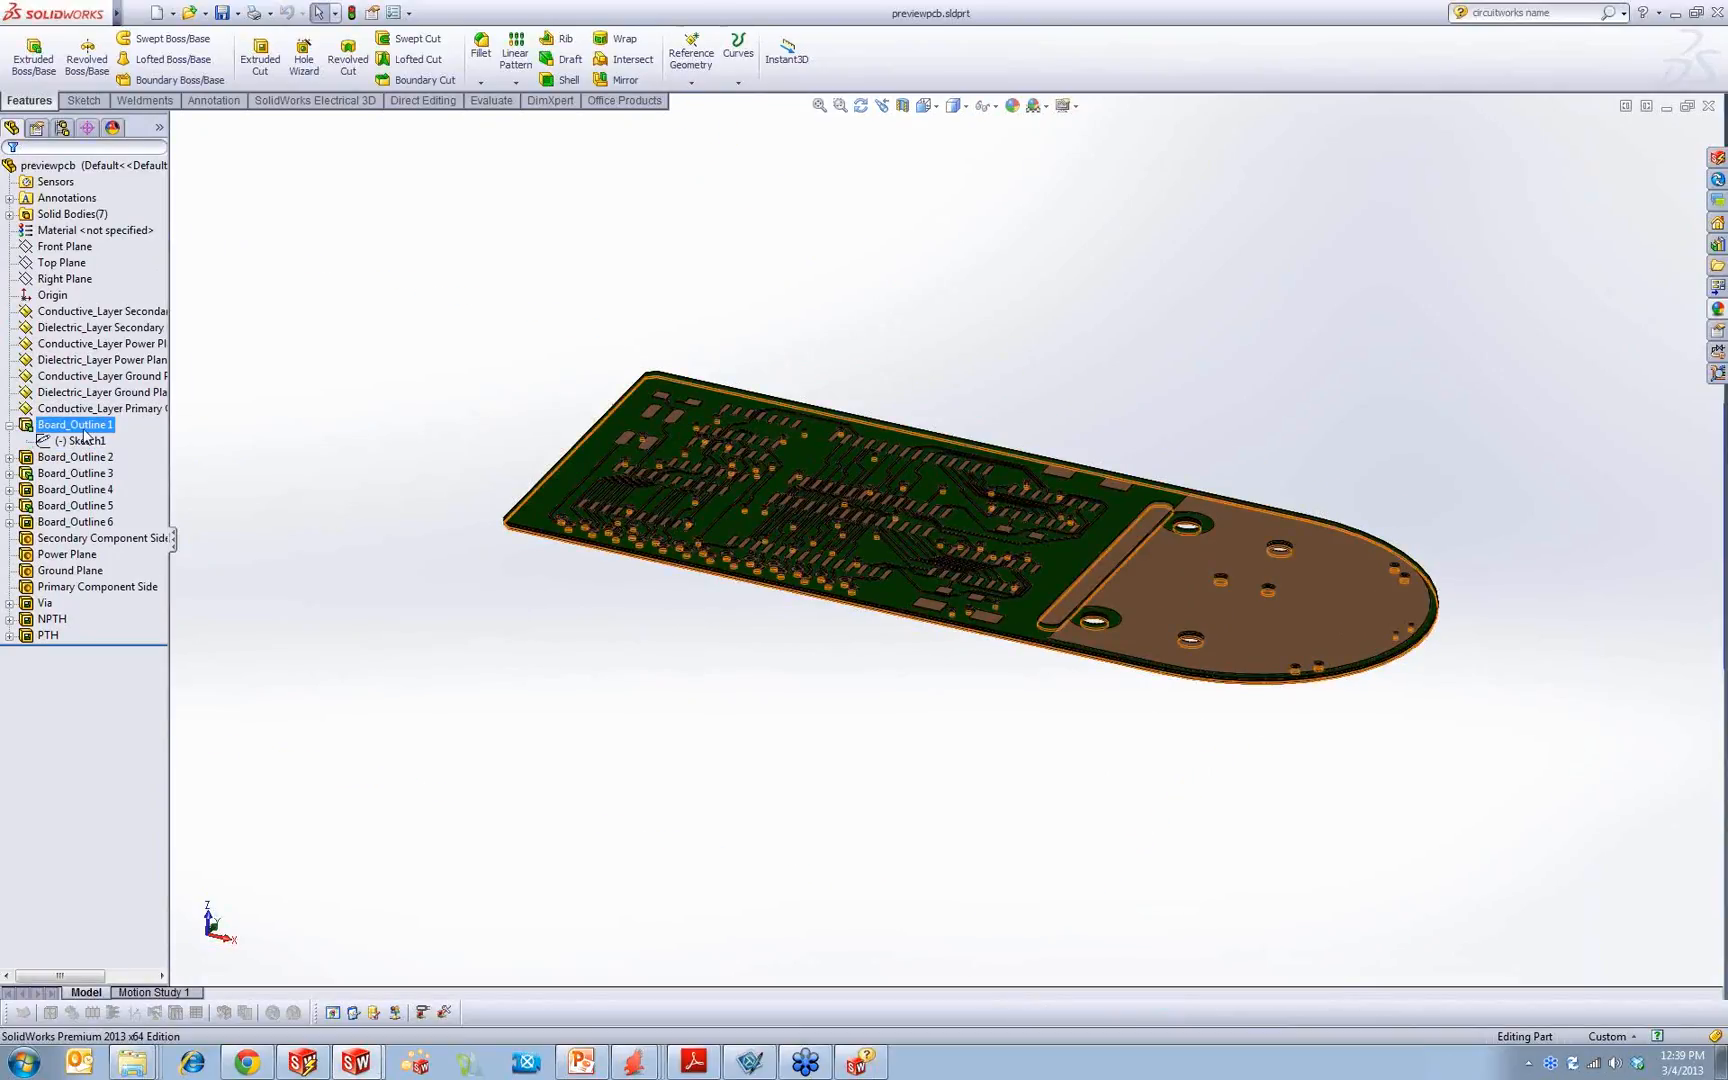
click(409, 272)
middle_drag(700, 262, 662, 392)
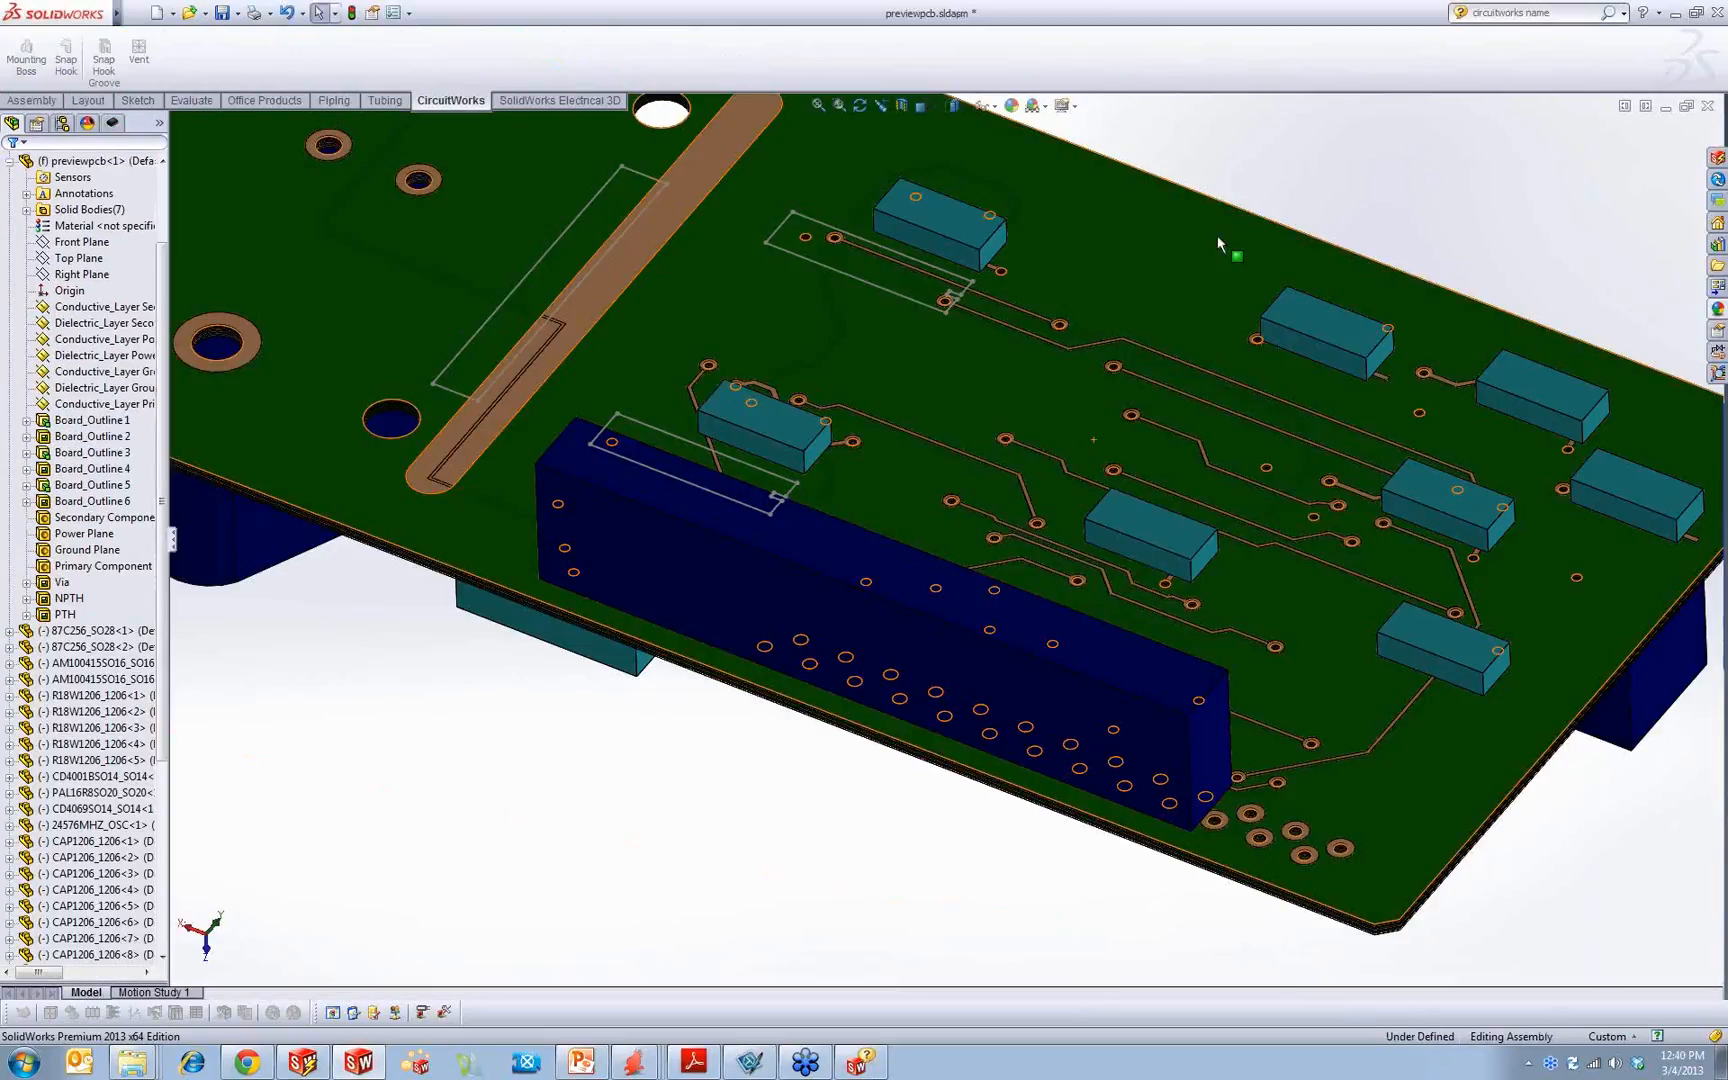
Step: Close the previewpcb assembly without saving and open the recently used part PCB.SLDPRT
click(1708, 107)
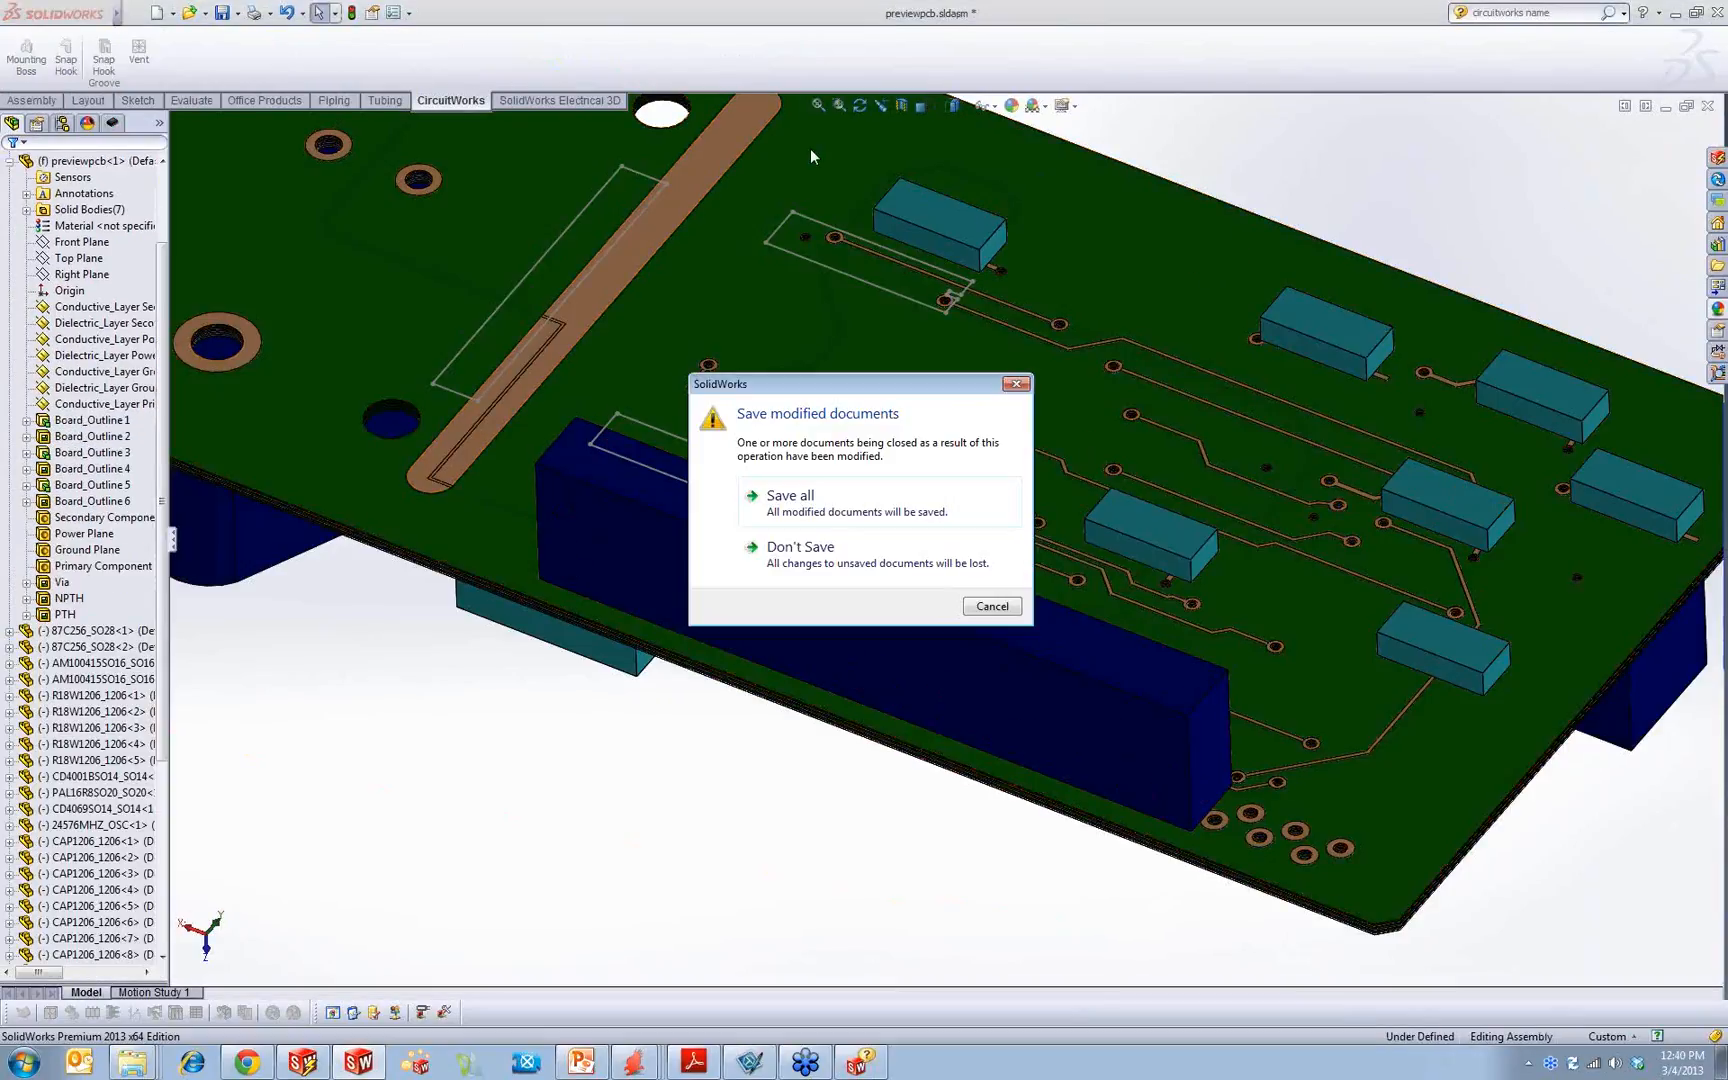
click(912, 560)
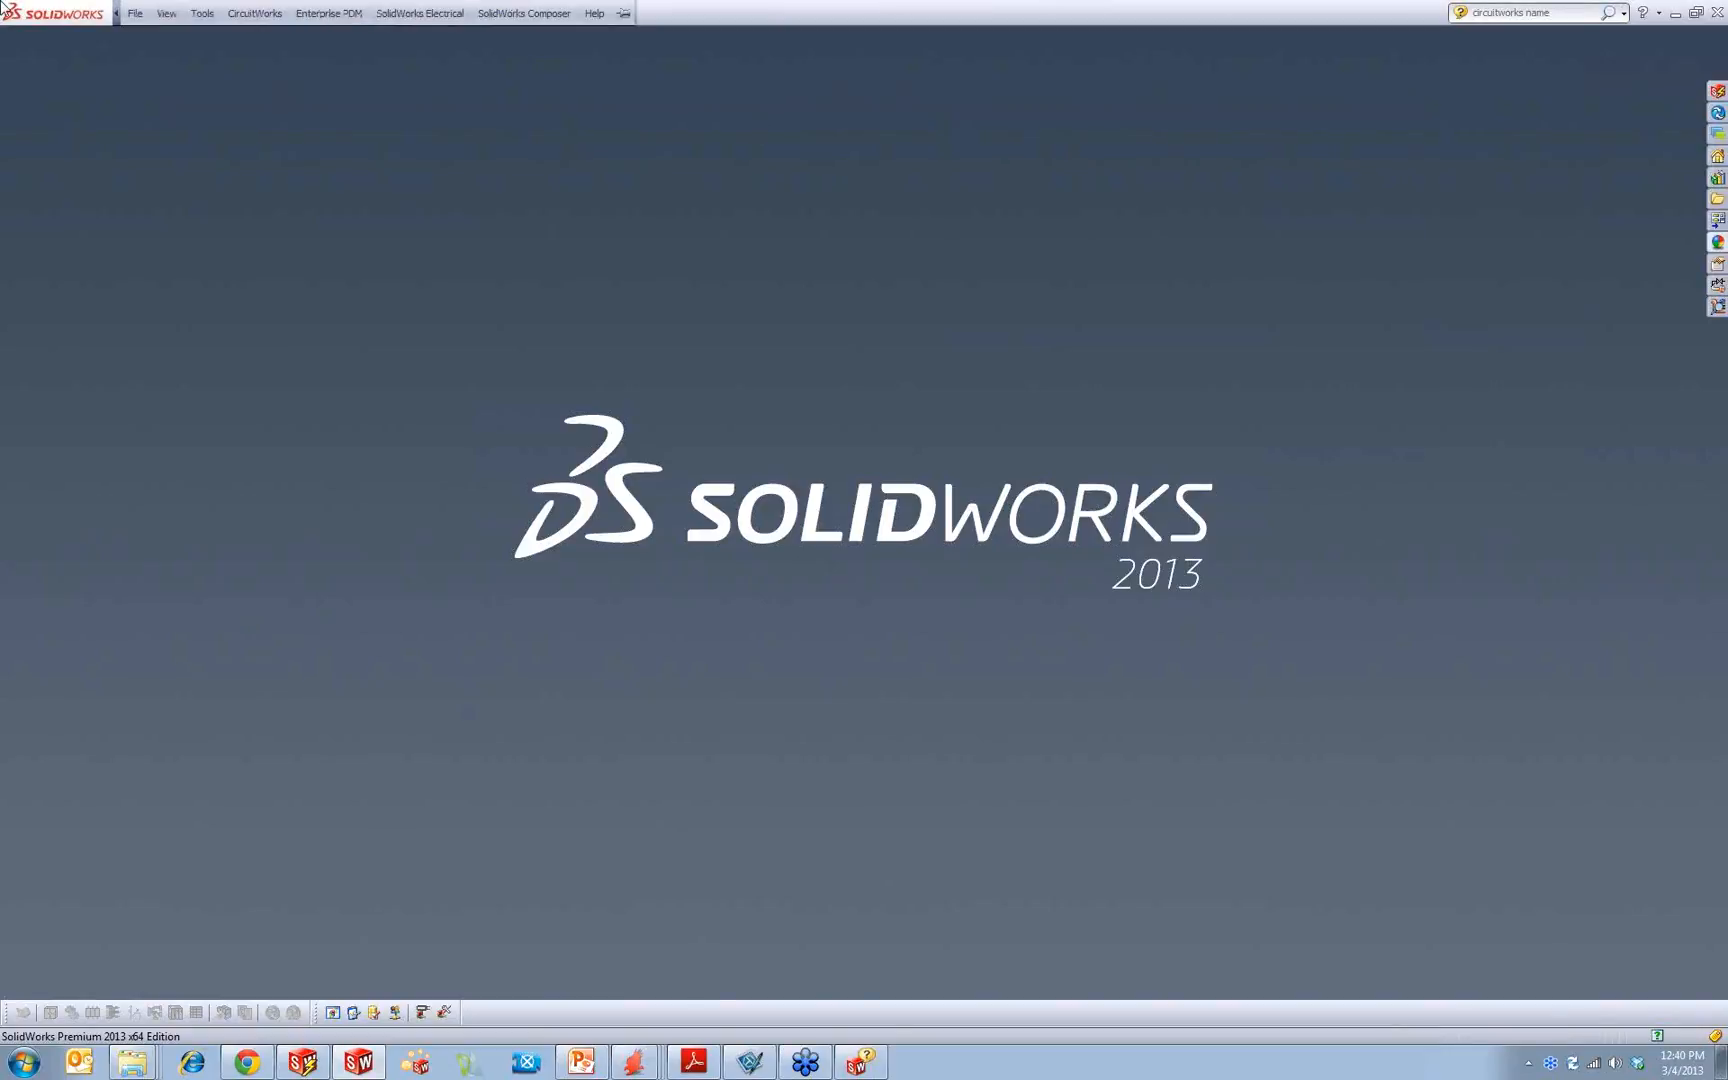
click(134, 13)
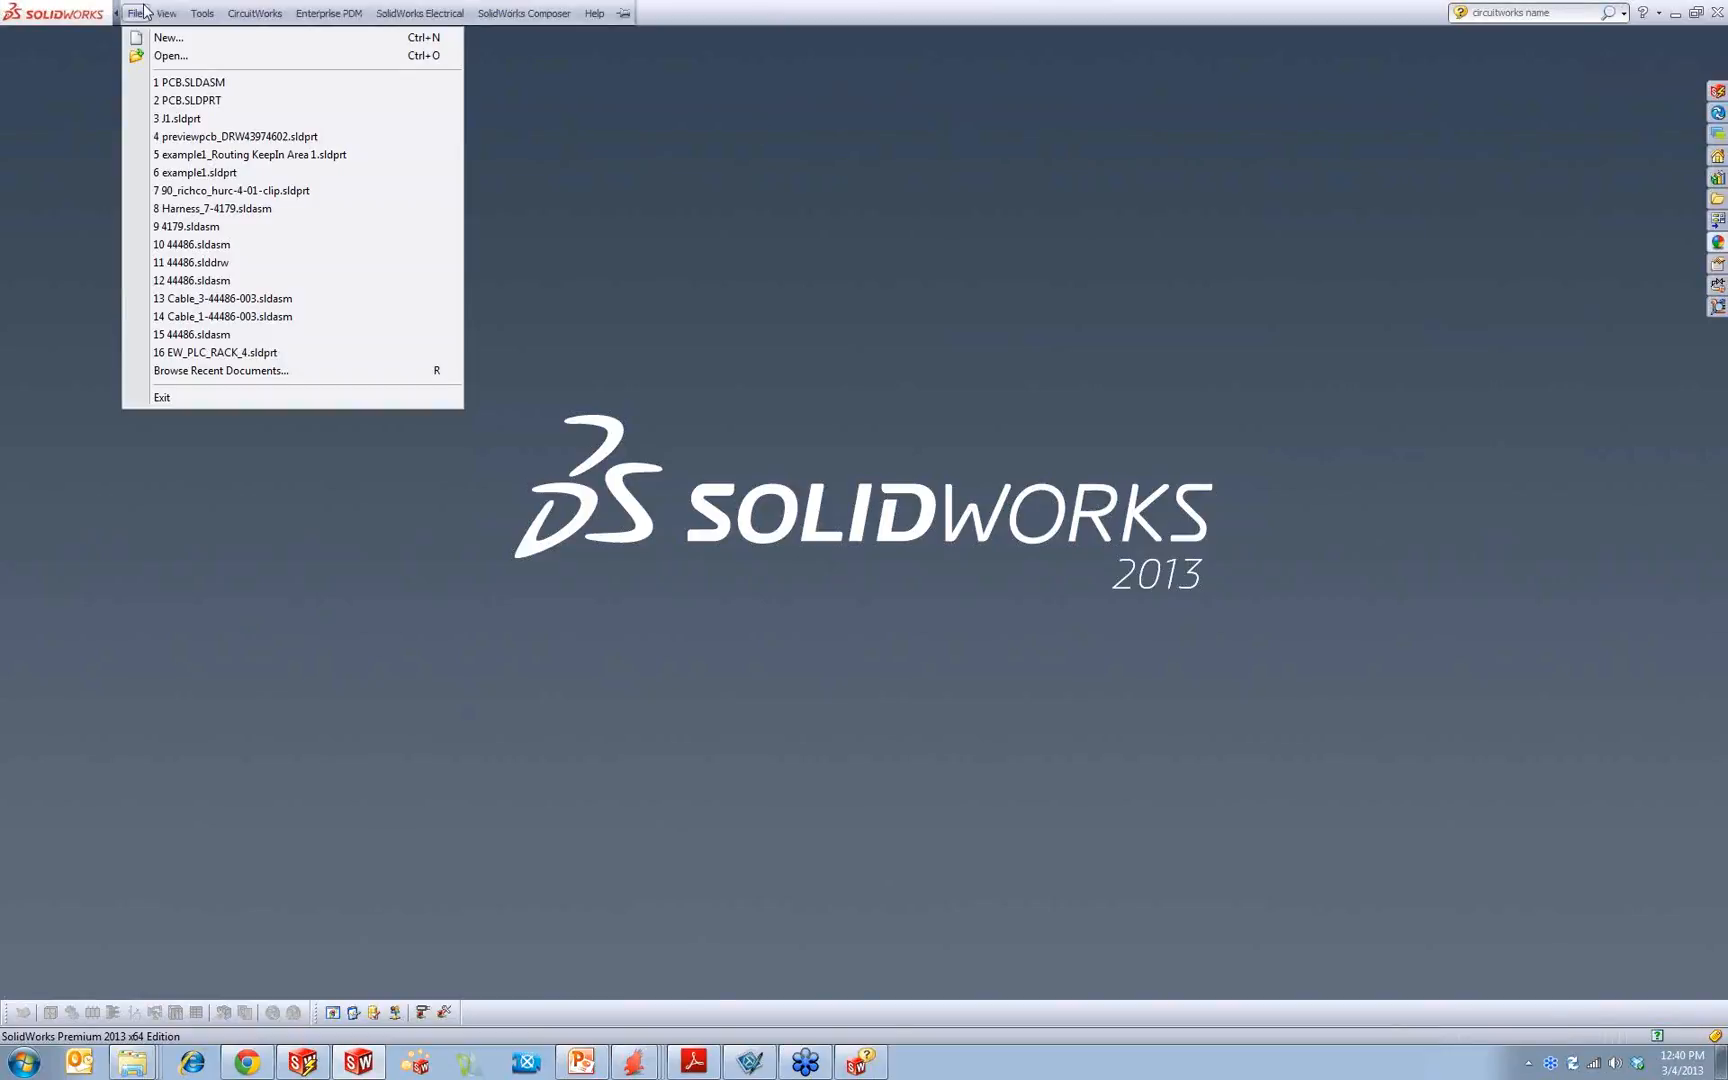
mouse_move(186, 104)
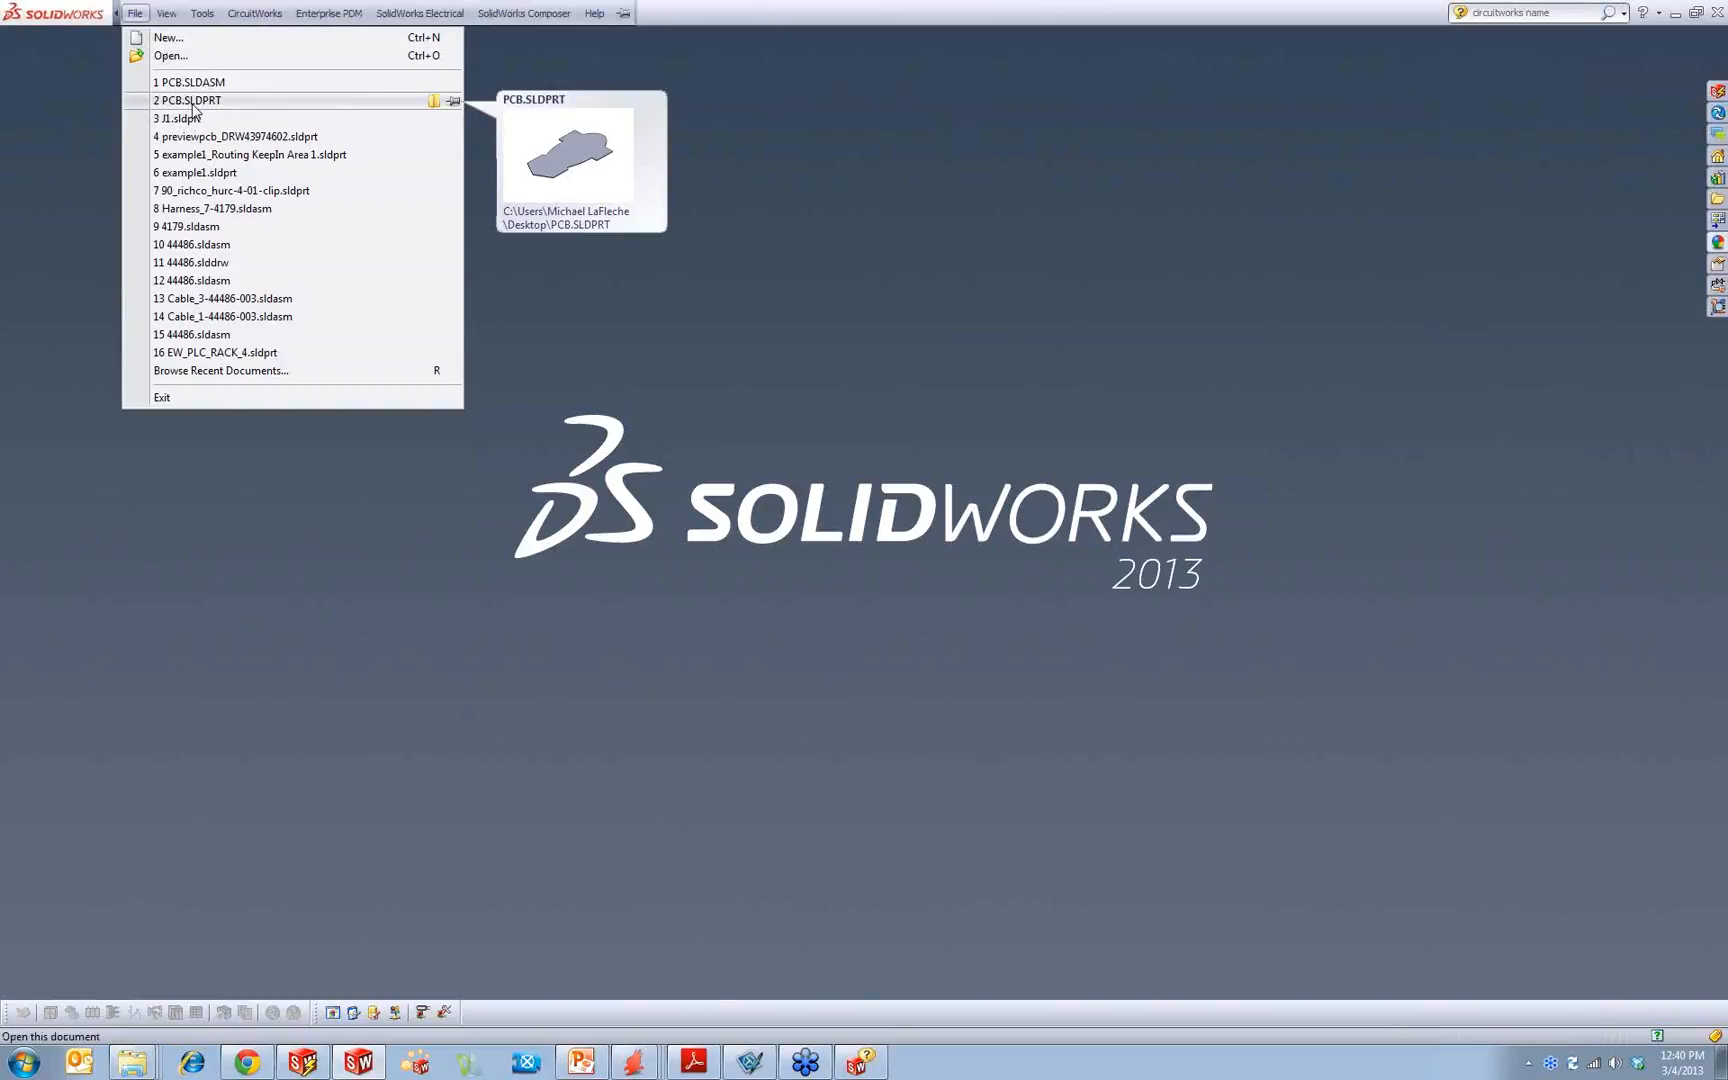
click(620, 154)
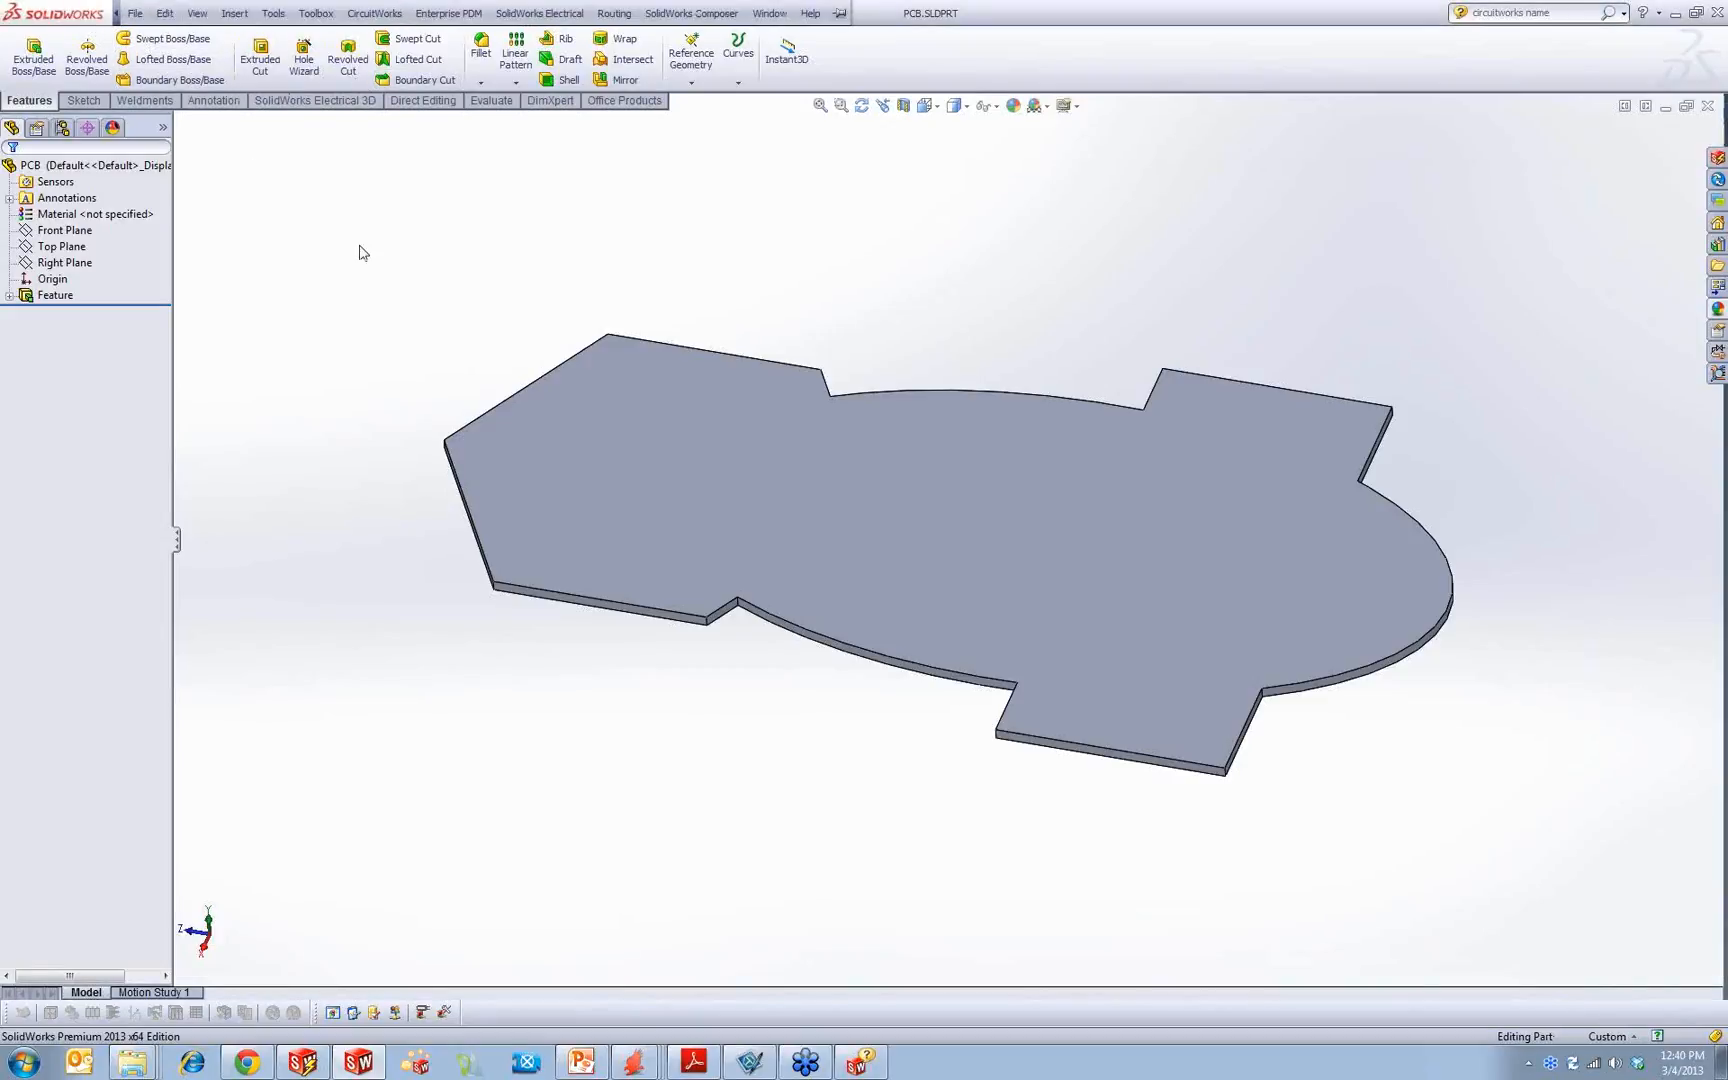
Step: Export the PCB part to CircuitWorks, identifying the board's large flat face as its top face
click(374, 13)
click(420, 50)
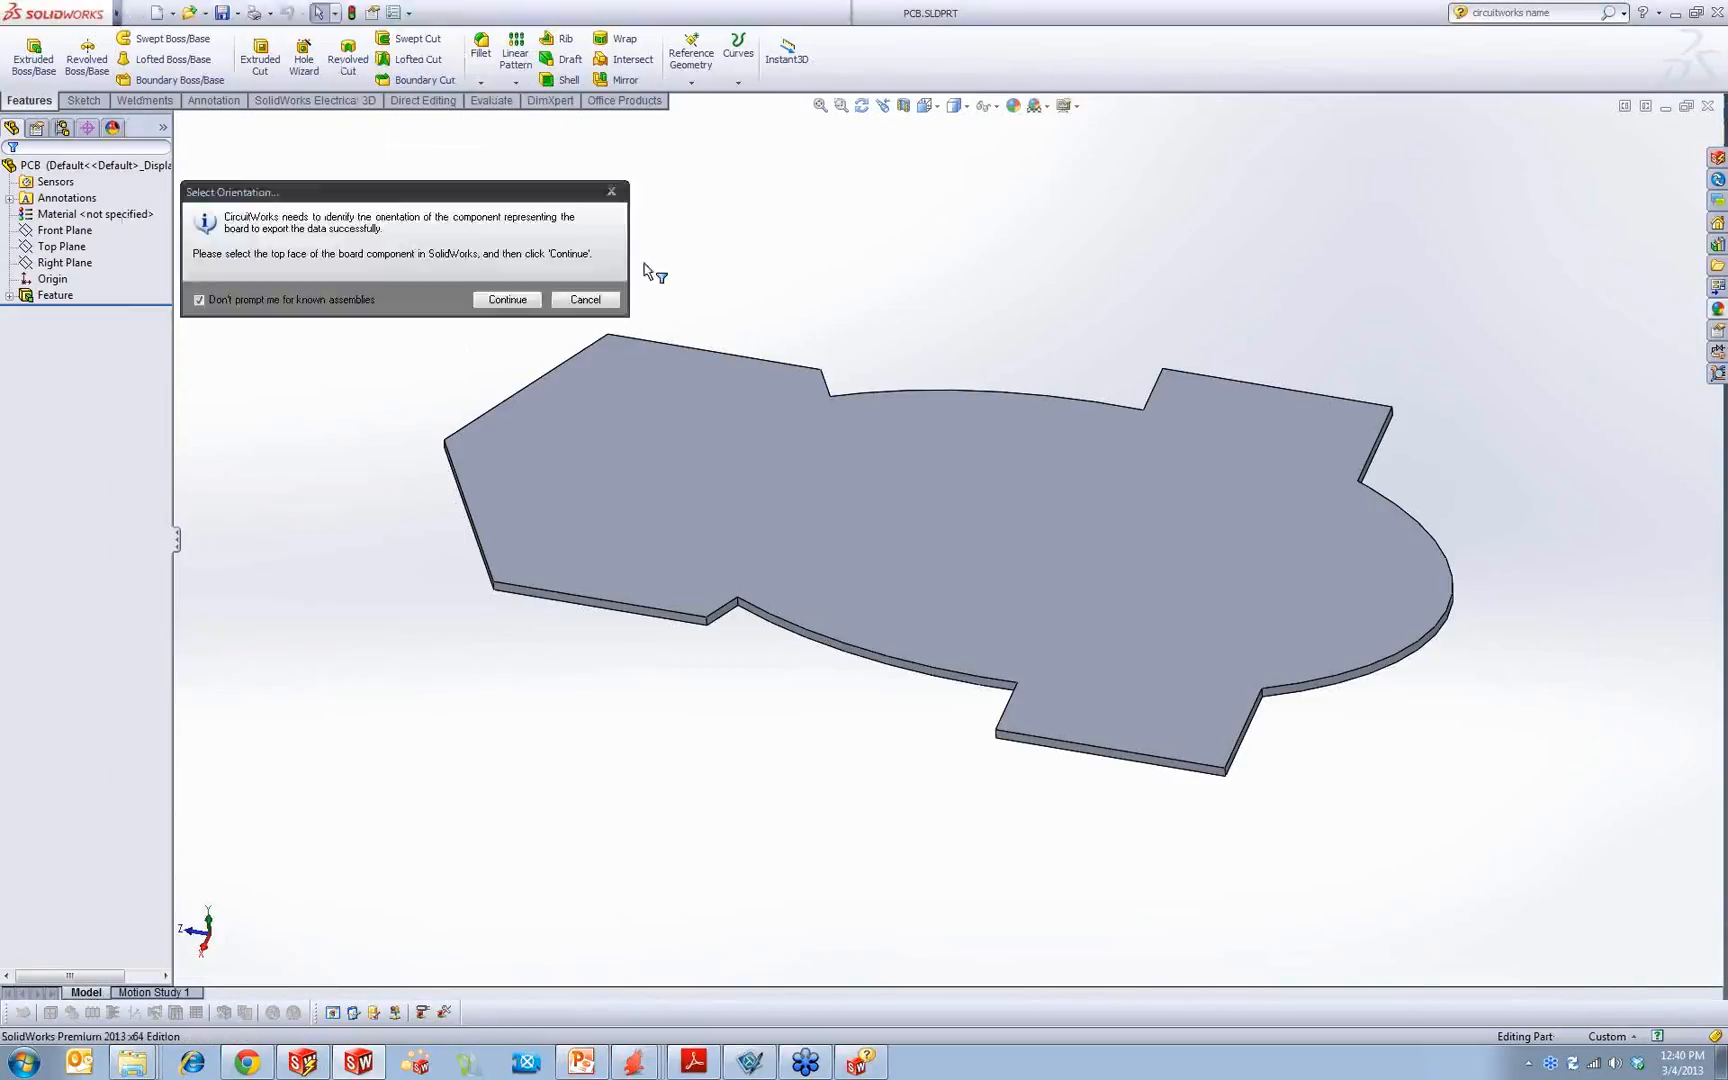
click(708, 450)
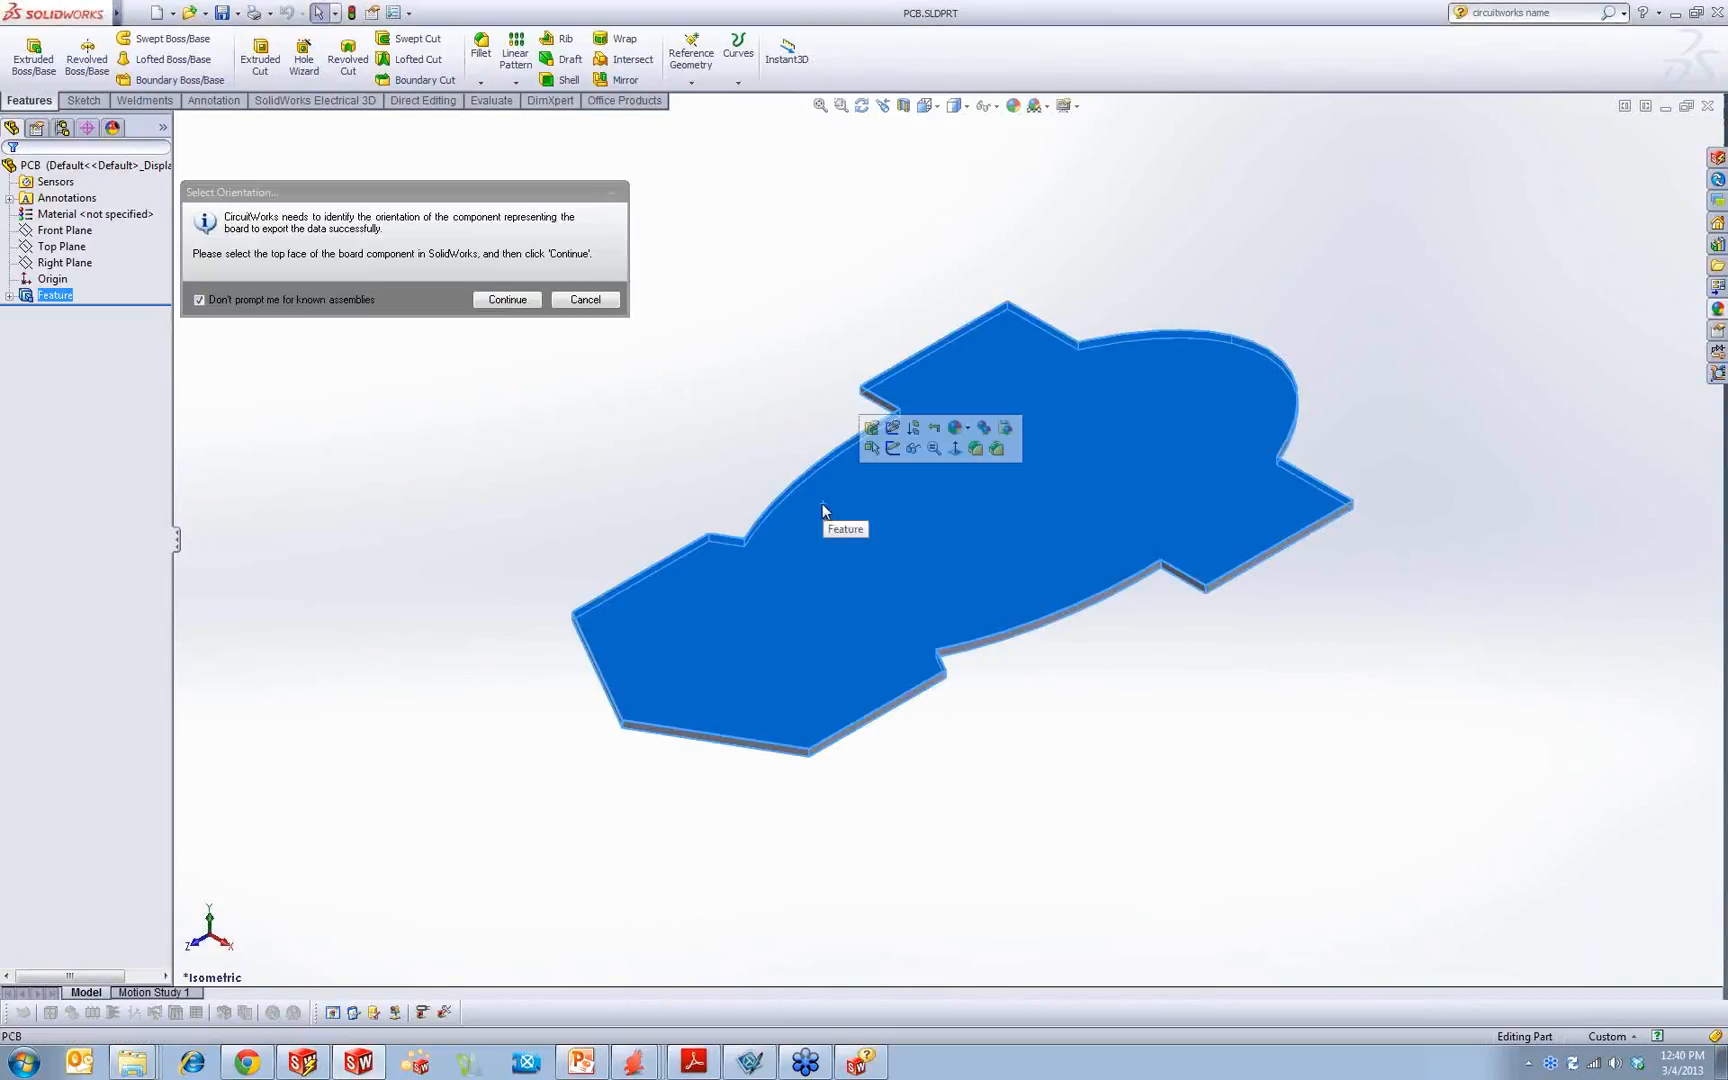
click(507, 299)
Step: Expand the exported board's Board Outlines and Layers and examine its extrusion, cutouts and Layer 1
click(17, 181)
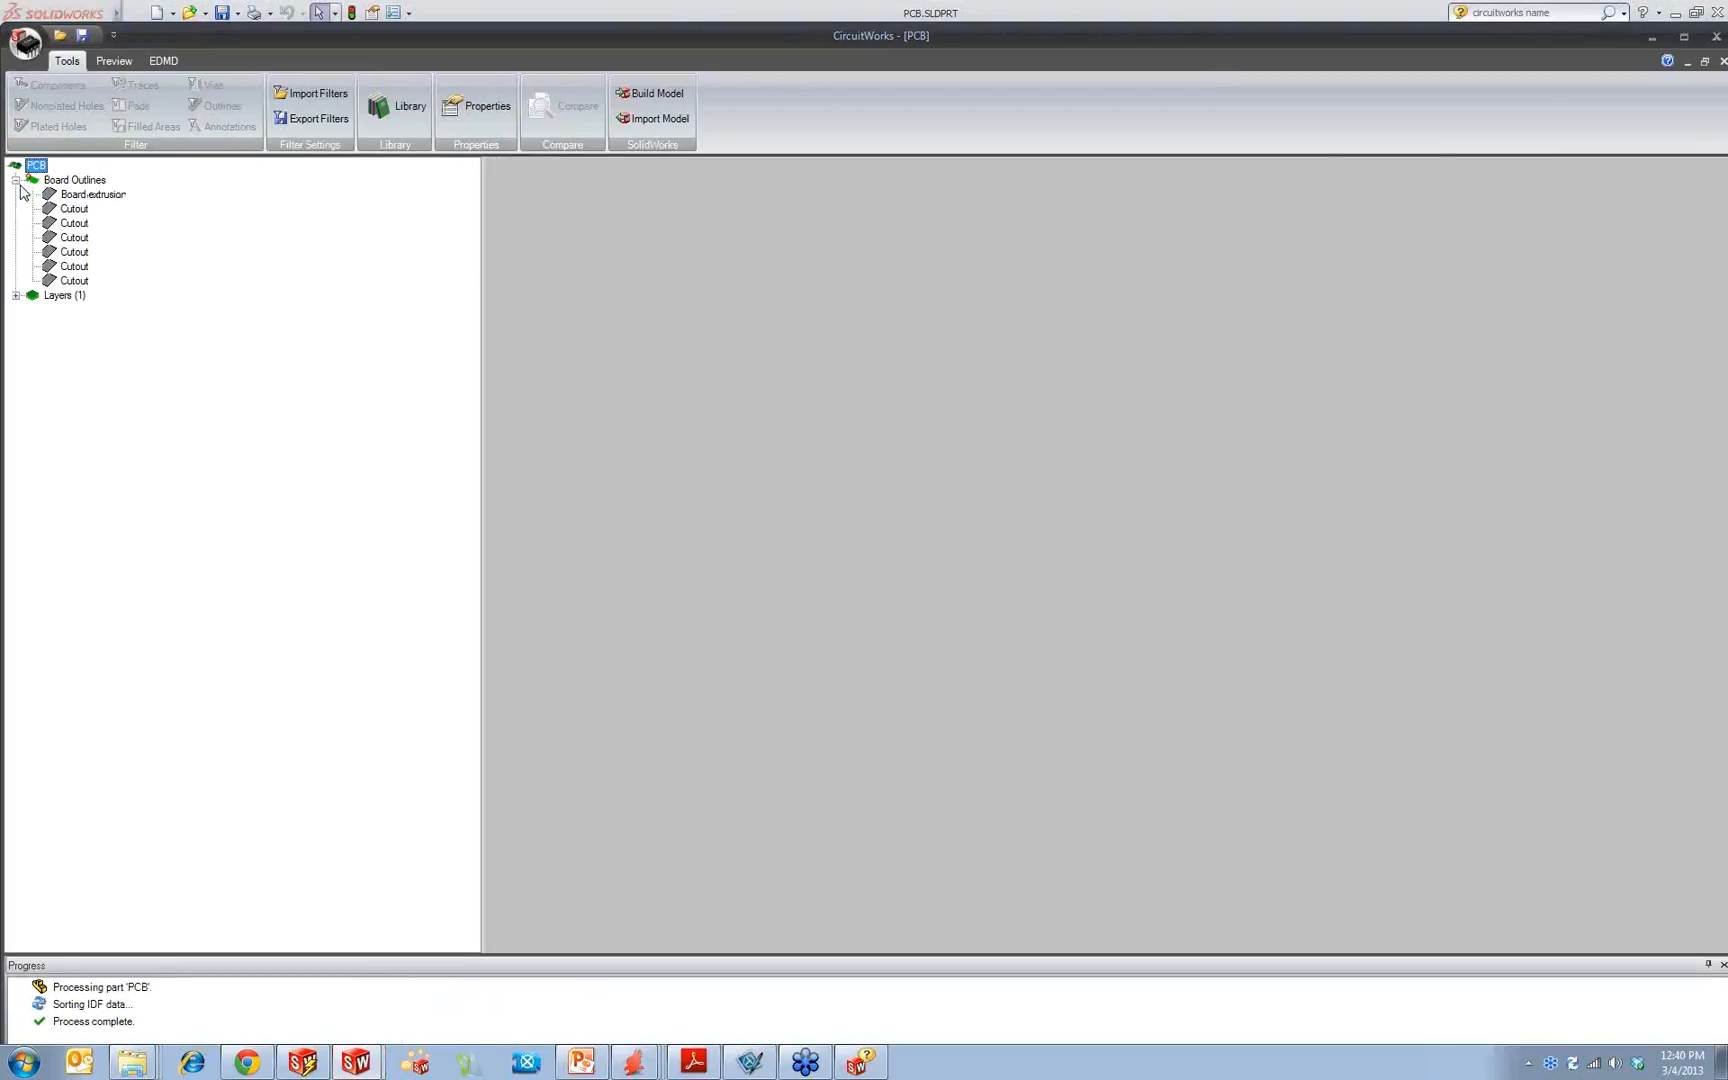
click(16, 295)
click(76, 310)
Step: Close the CircuitWorks export without saving along with the PCB part, and switch to the PowerPoint presentation
click(1716, 36)
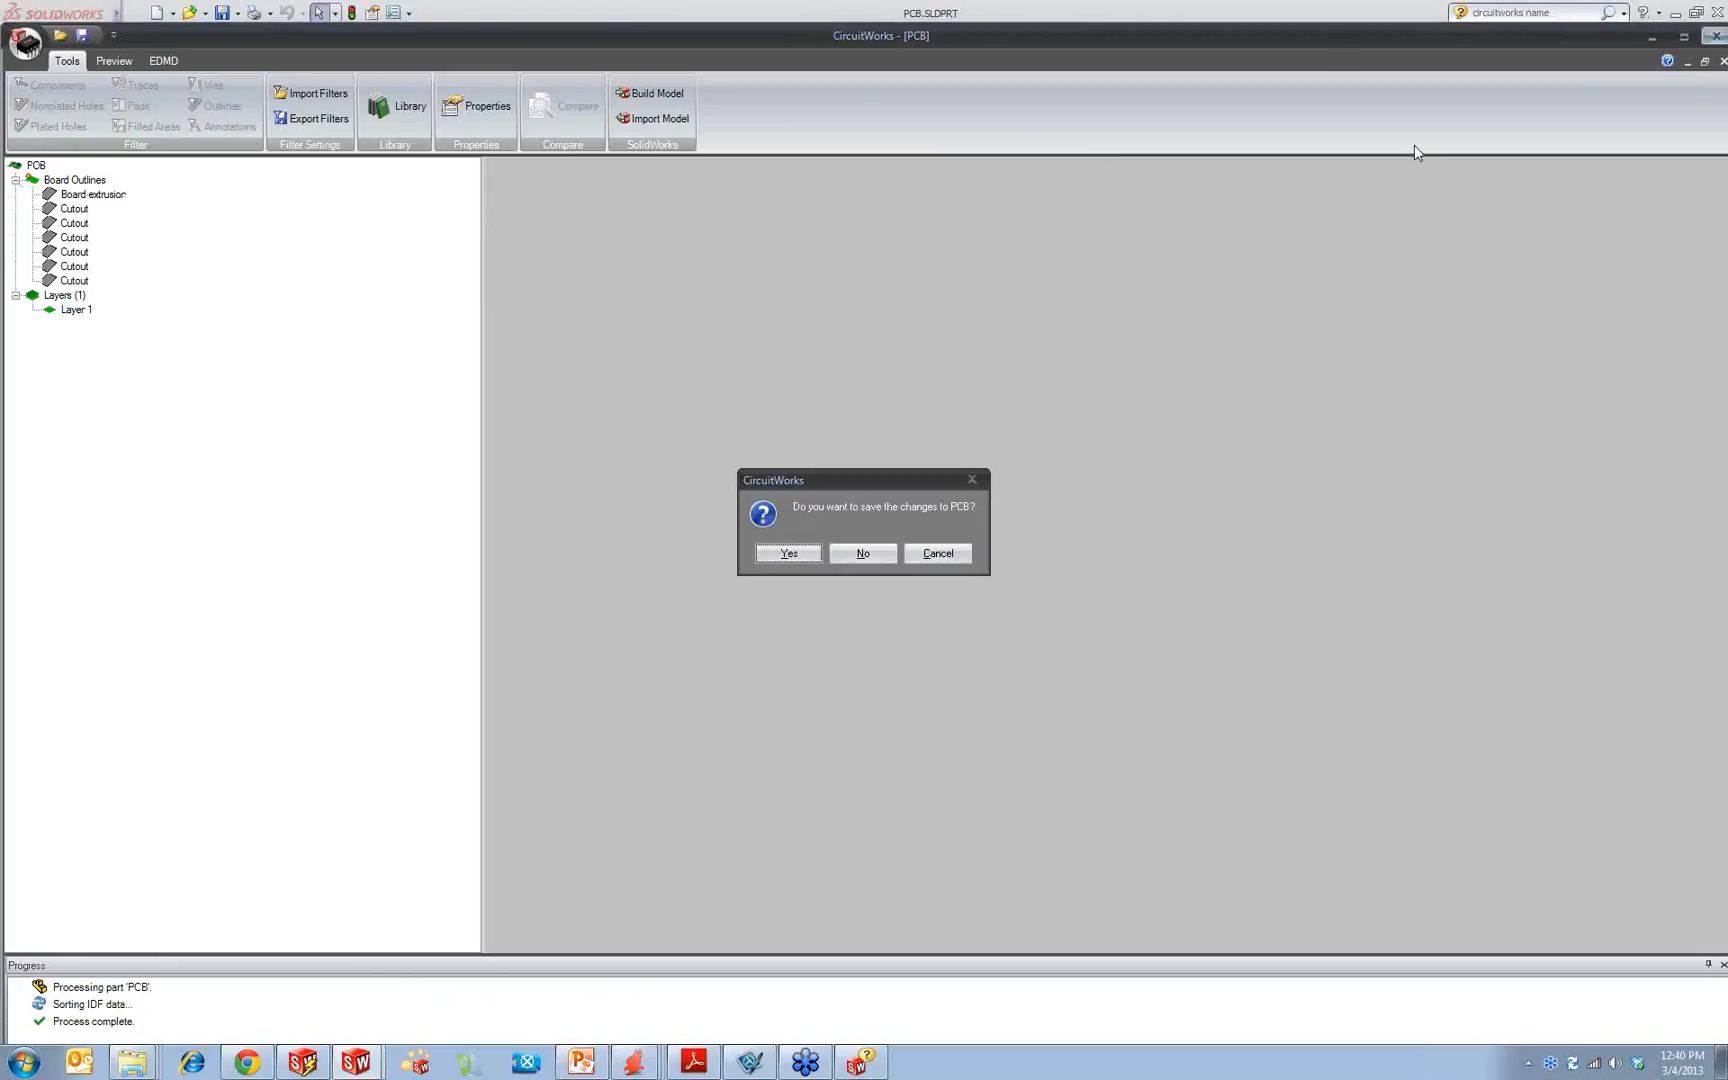
click(857, 554)
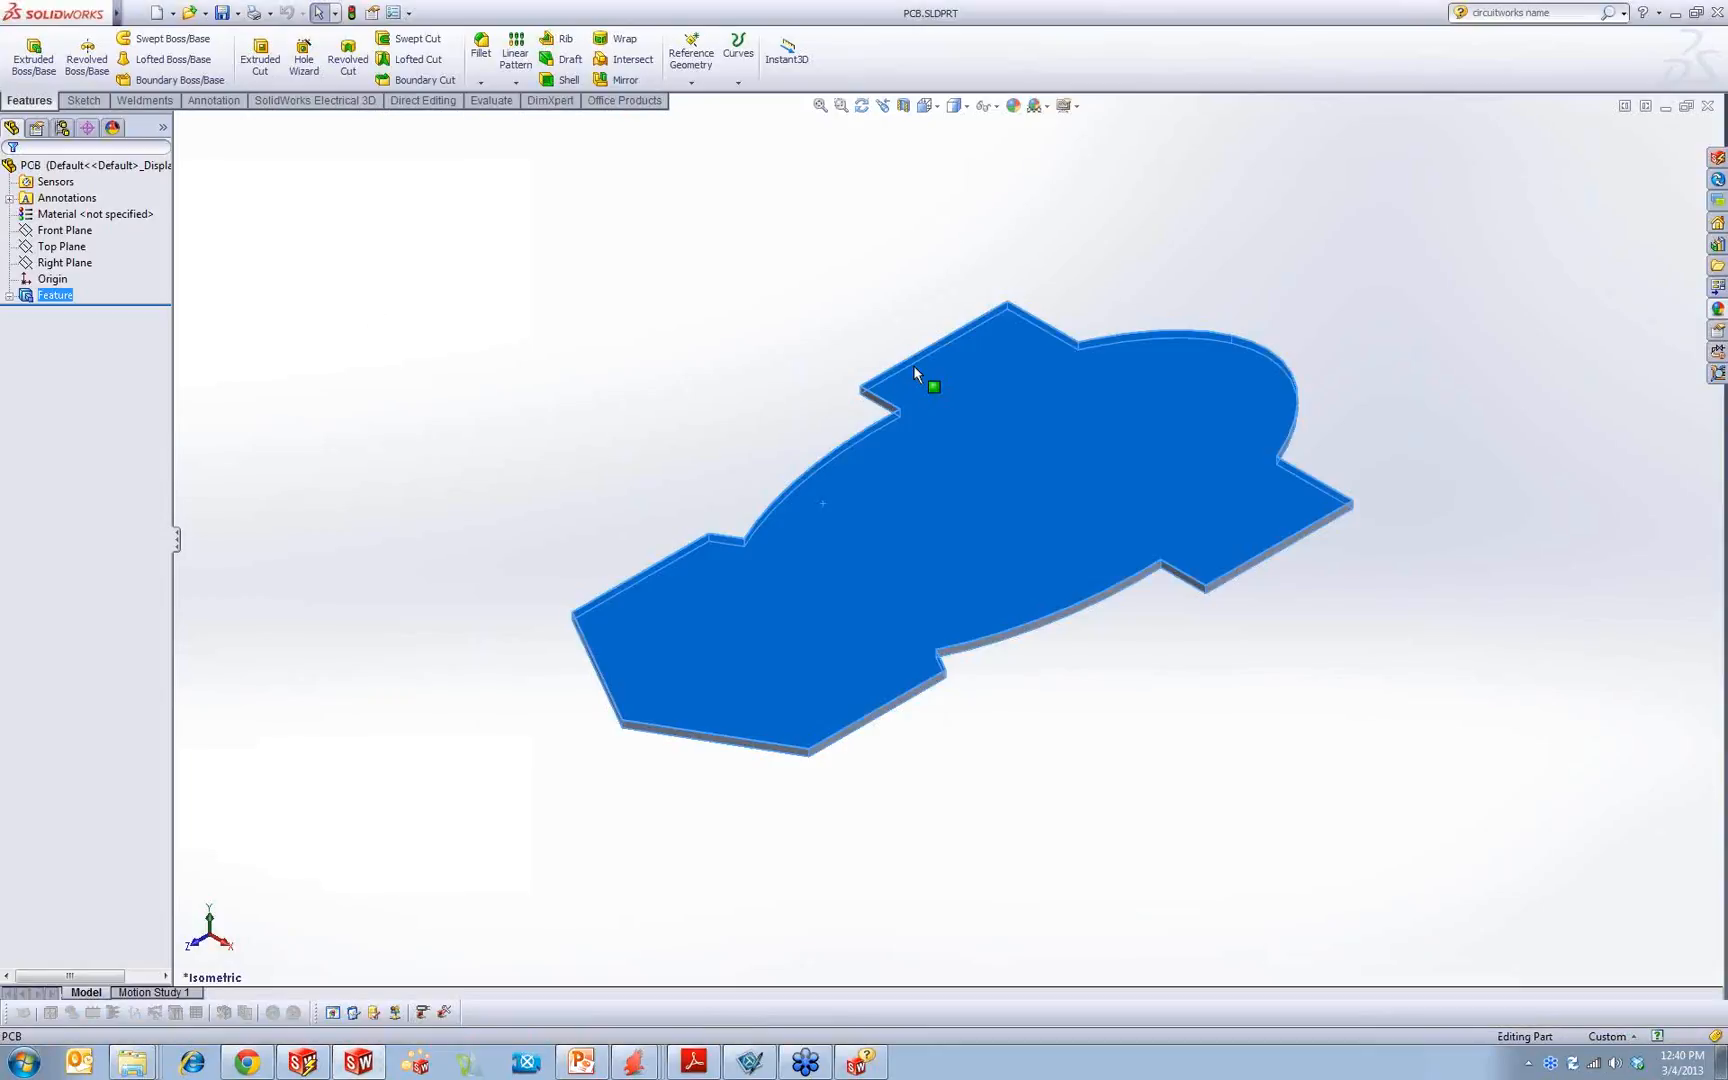
click(1708, 106)
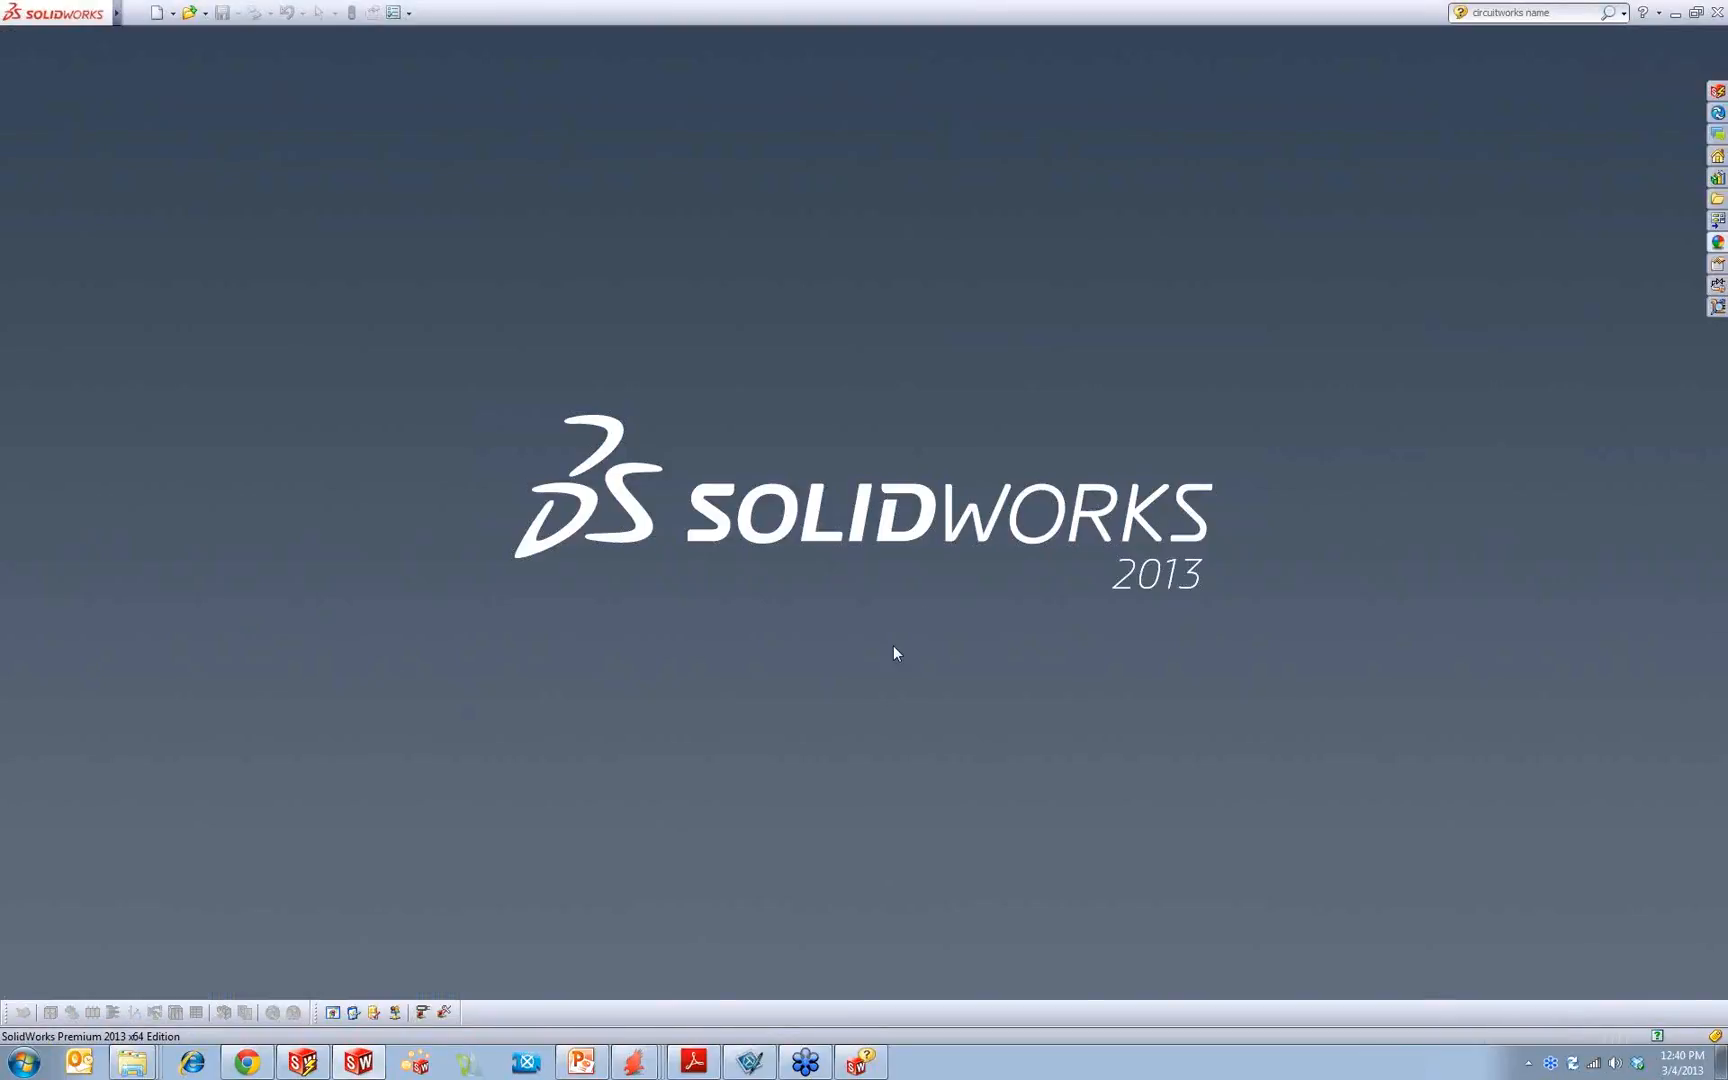
click(581, 1062)
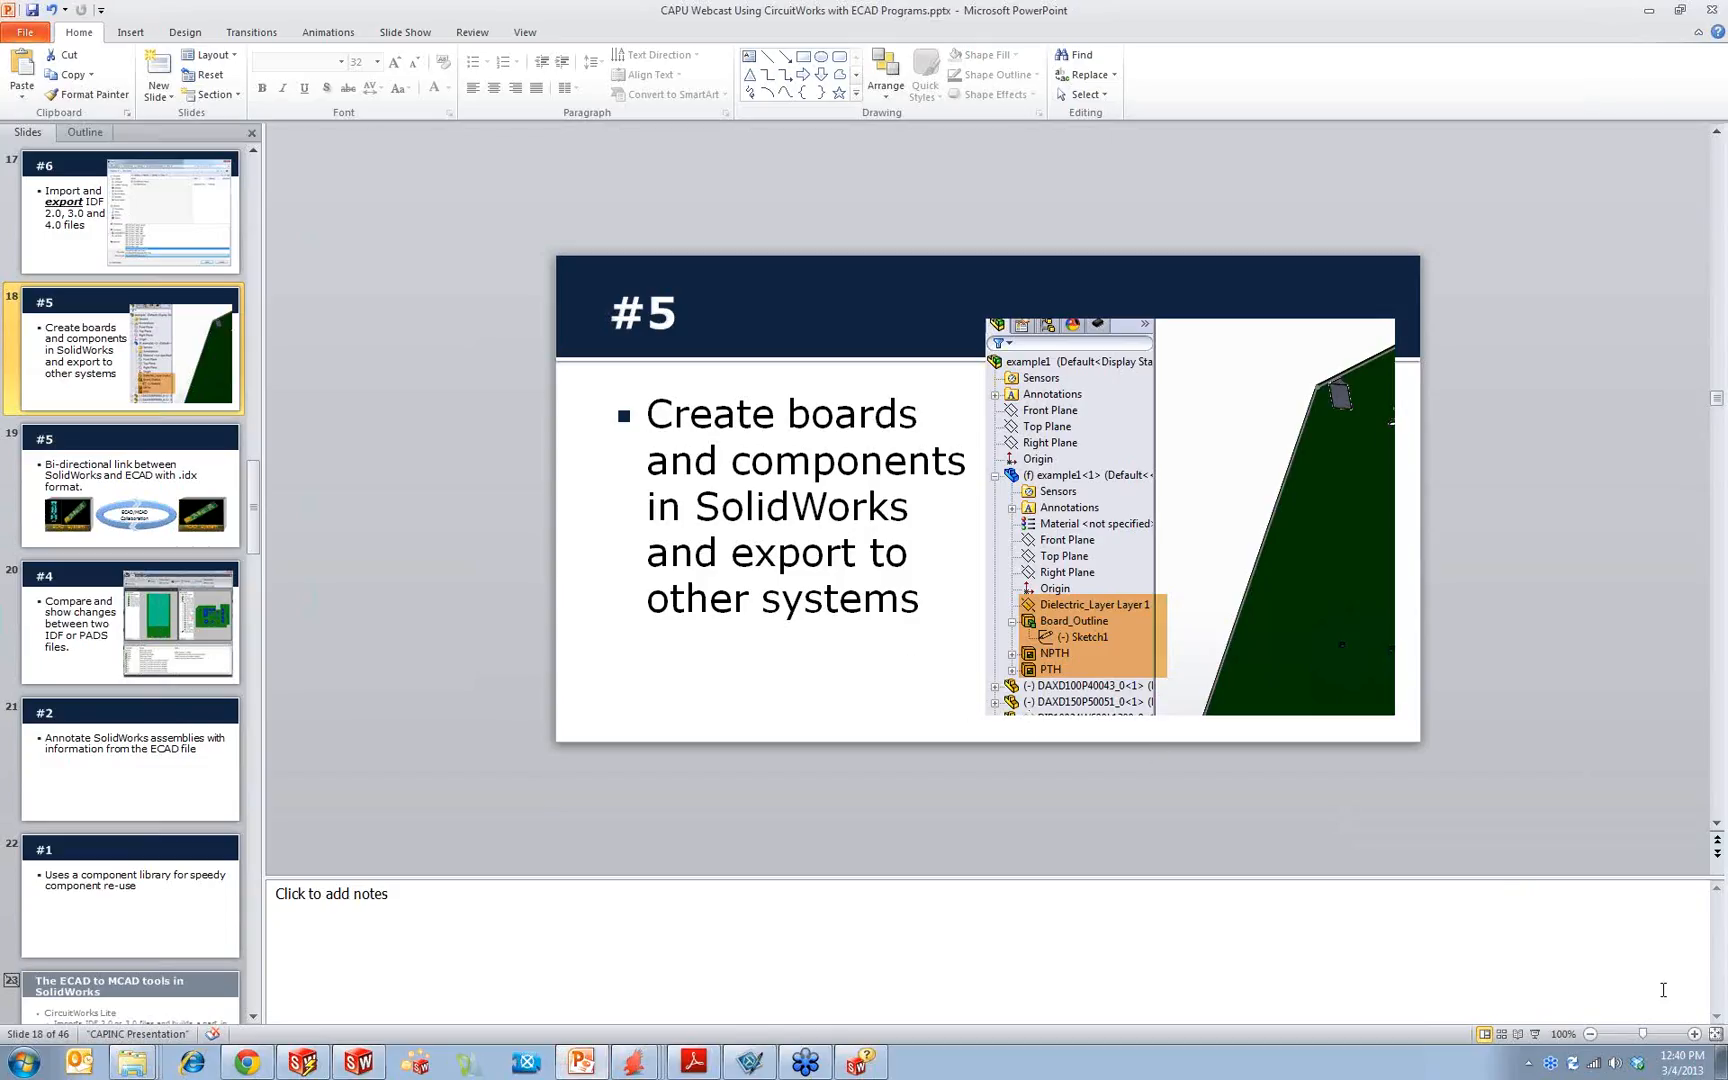
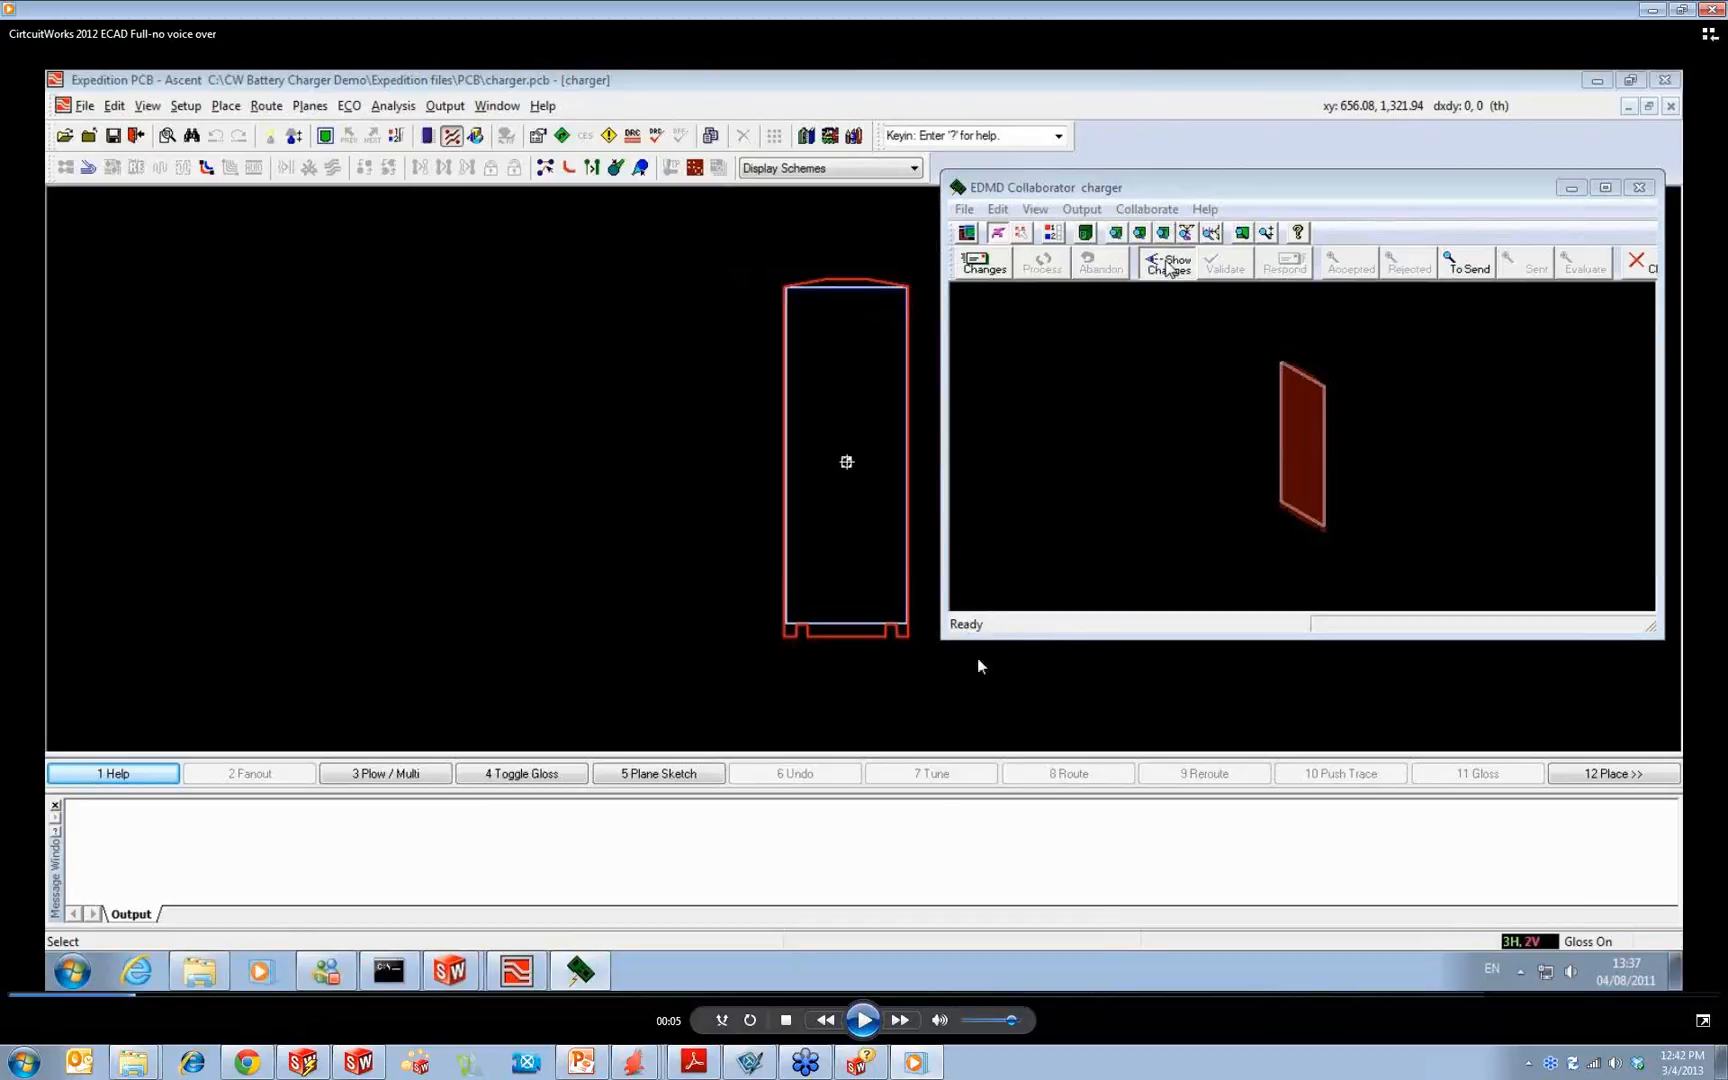
Step: Play the CircuitWorks 2012 ECAD Full video, skim the CircuitWorks ECAD video to near its end, and close the player
click(864, 1018)
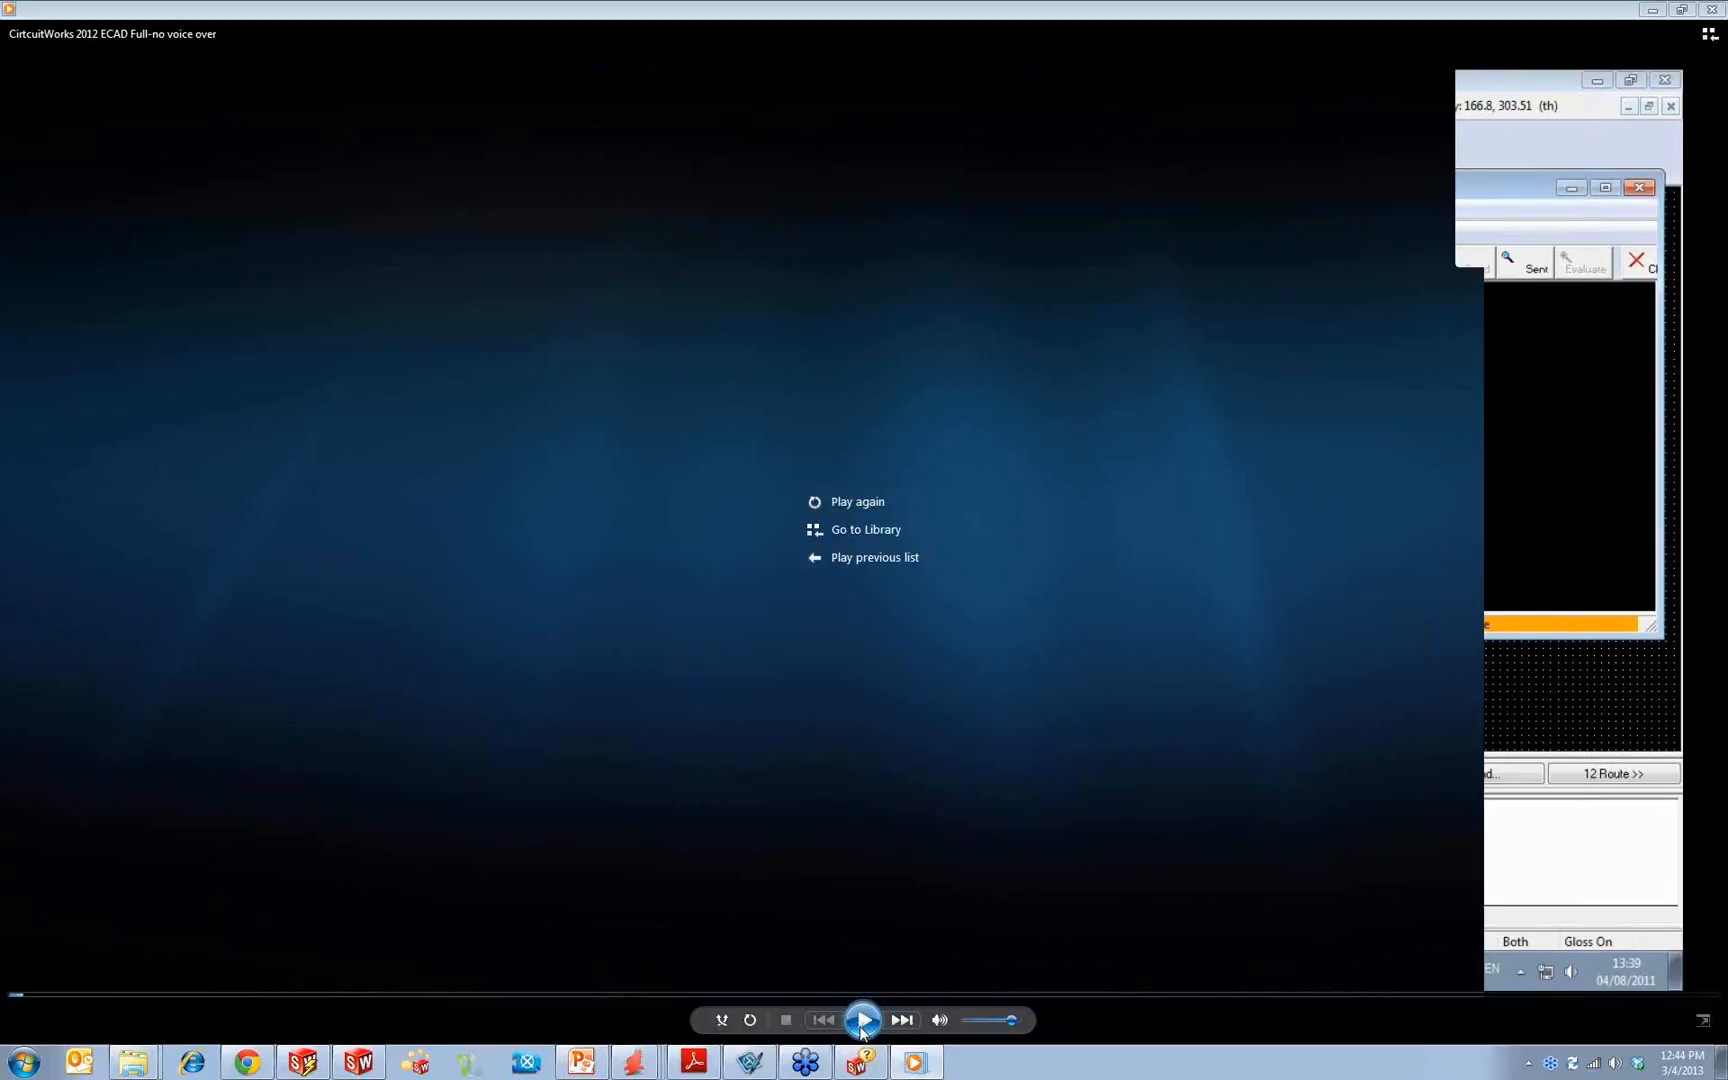
click(1712, 9)
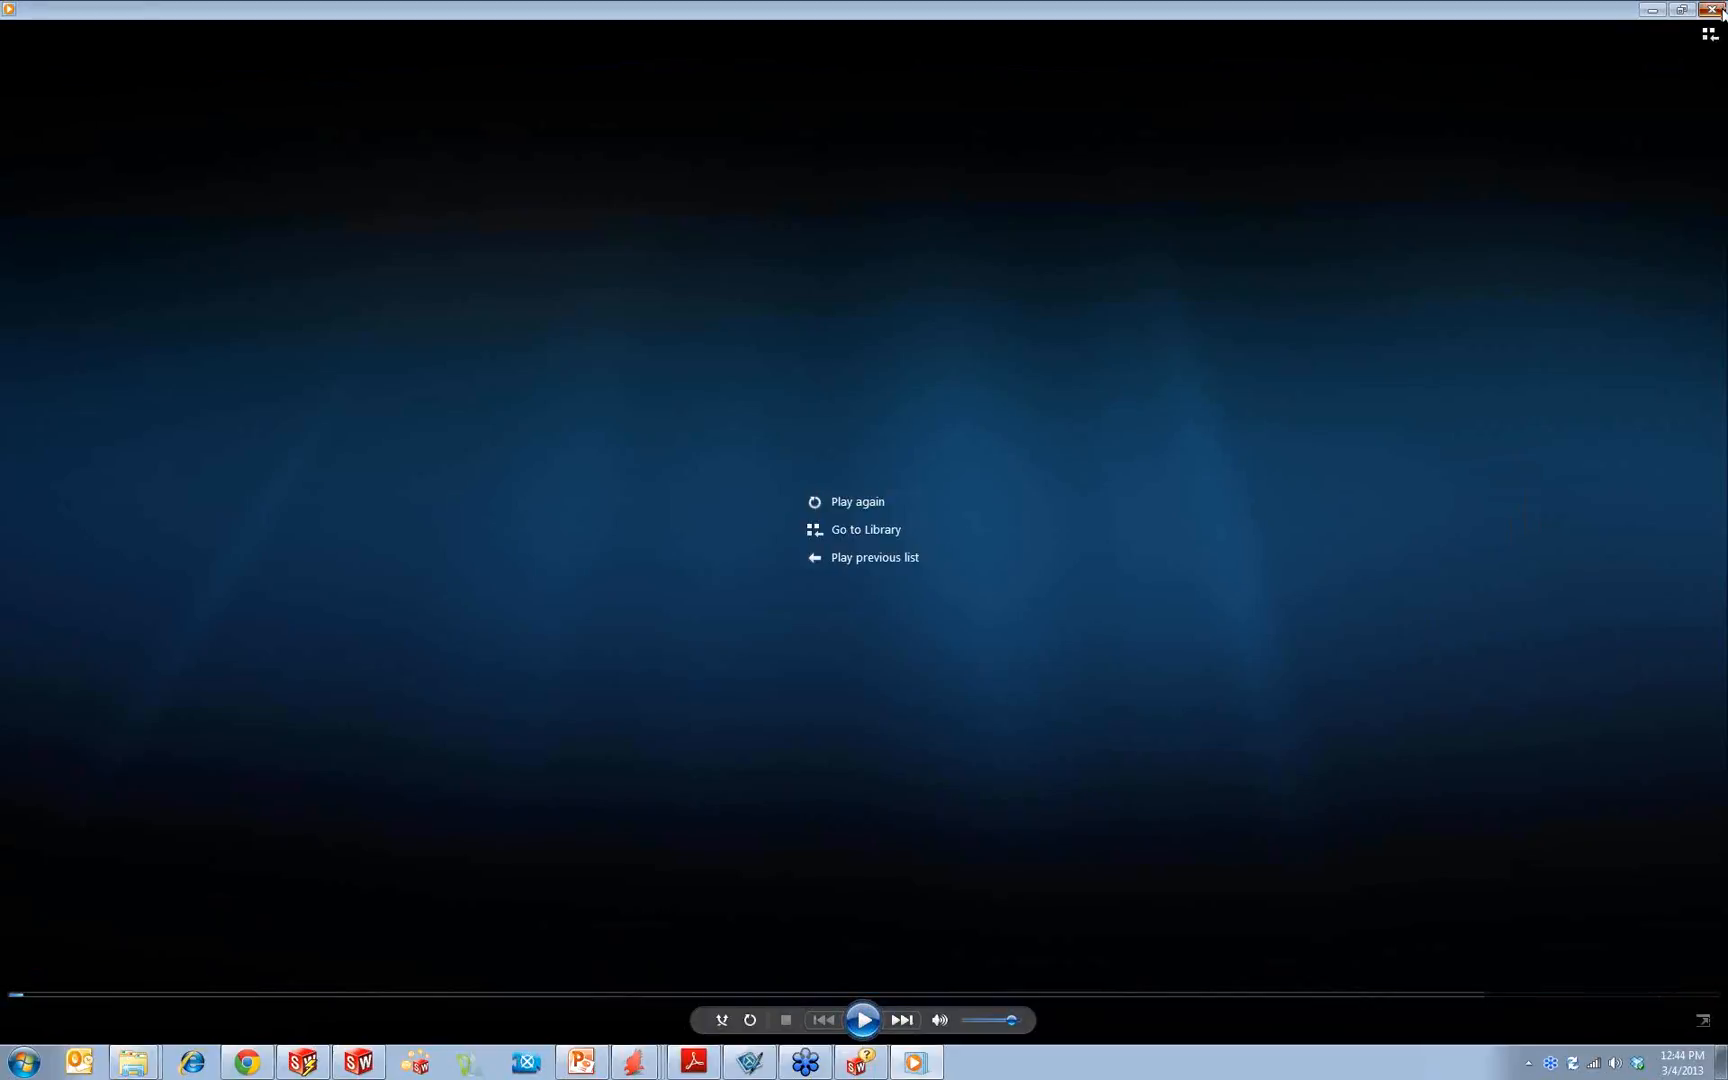
double_click(377, 133)
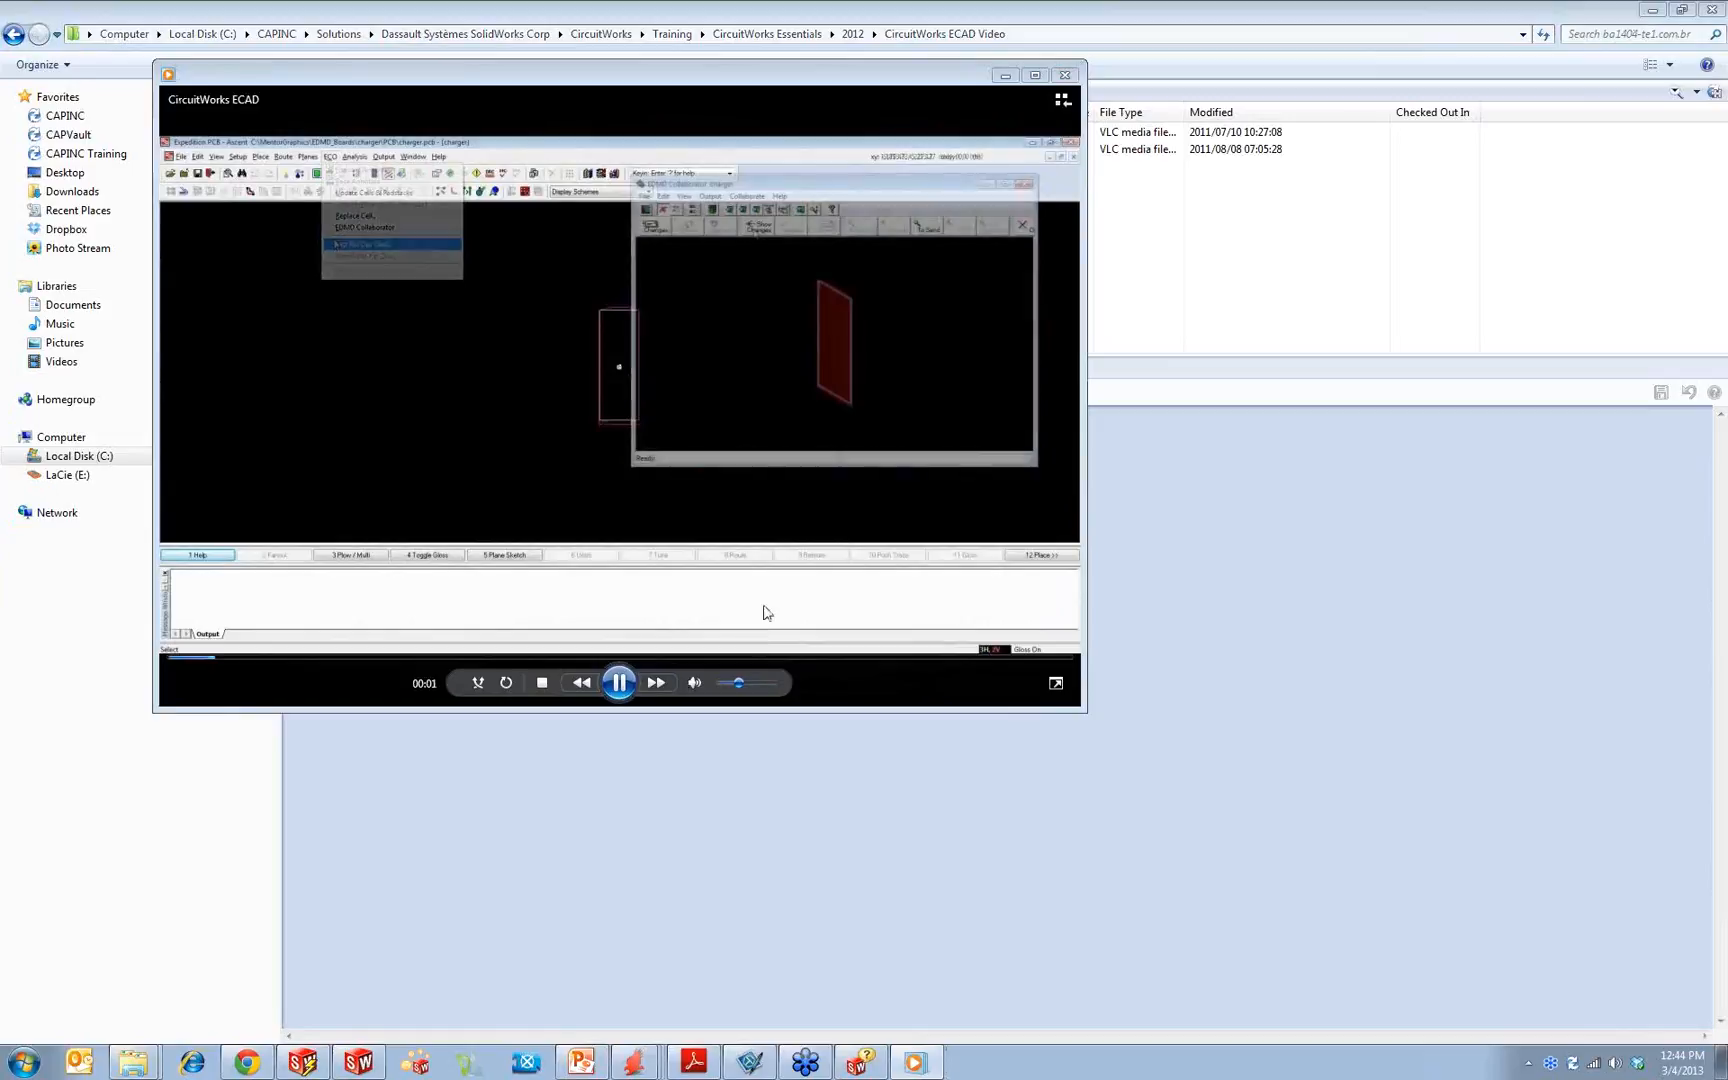
drag(921, 660, 1039, 655)
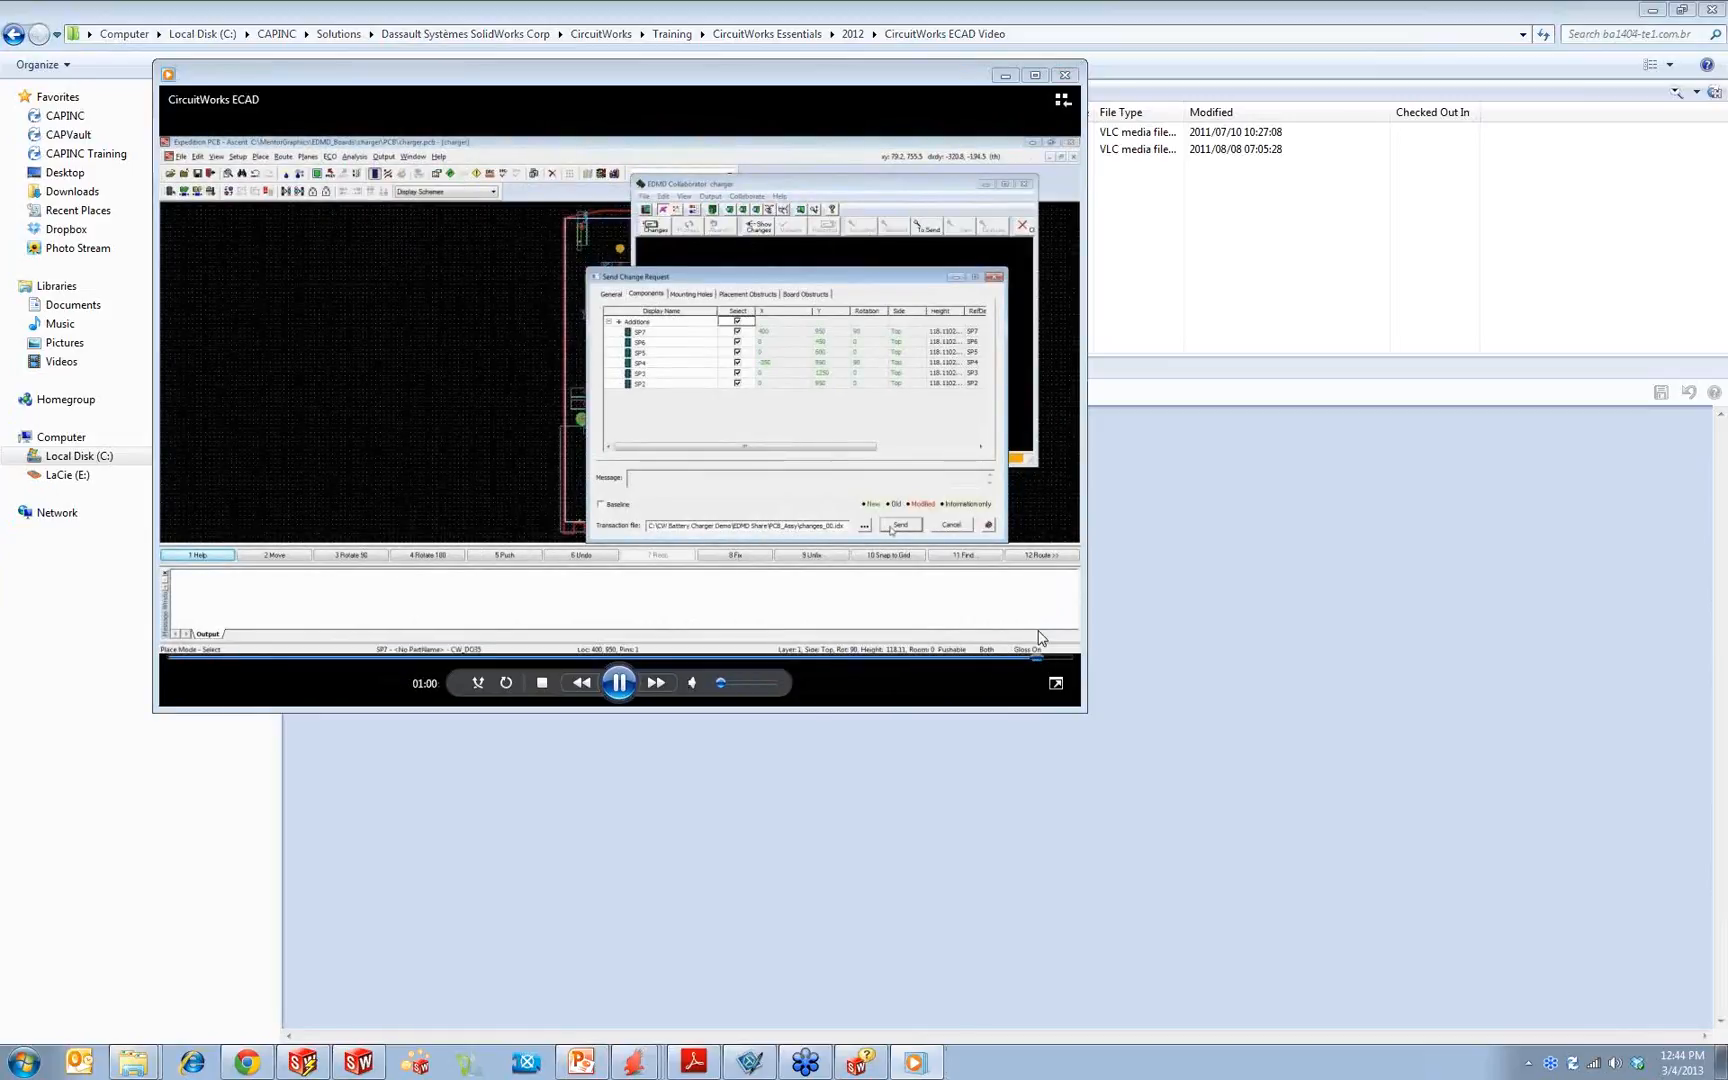
click(1065, 74)
Step: Minimize the video folder window and close the SolidWorks help window, leaving SolidWorks in front
click(1651, 10)
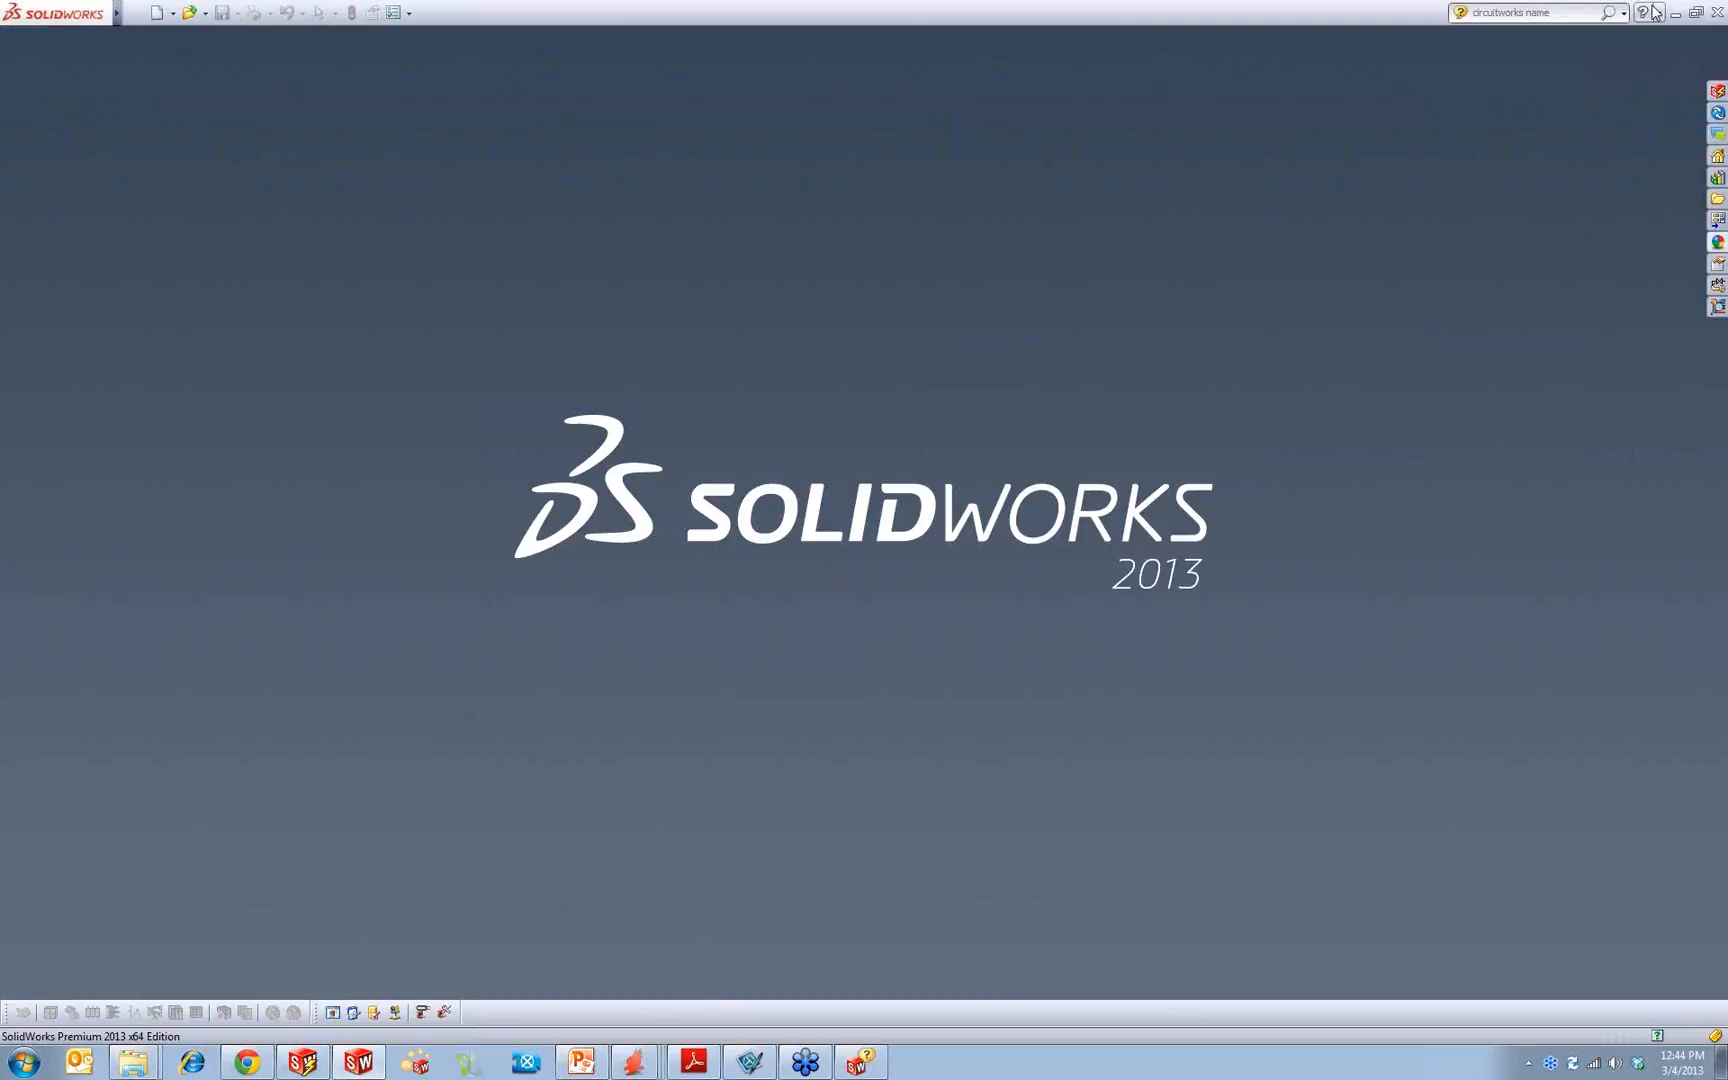
right_click(862, 1060)
click(871, 1029)
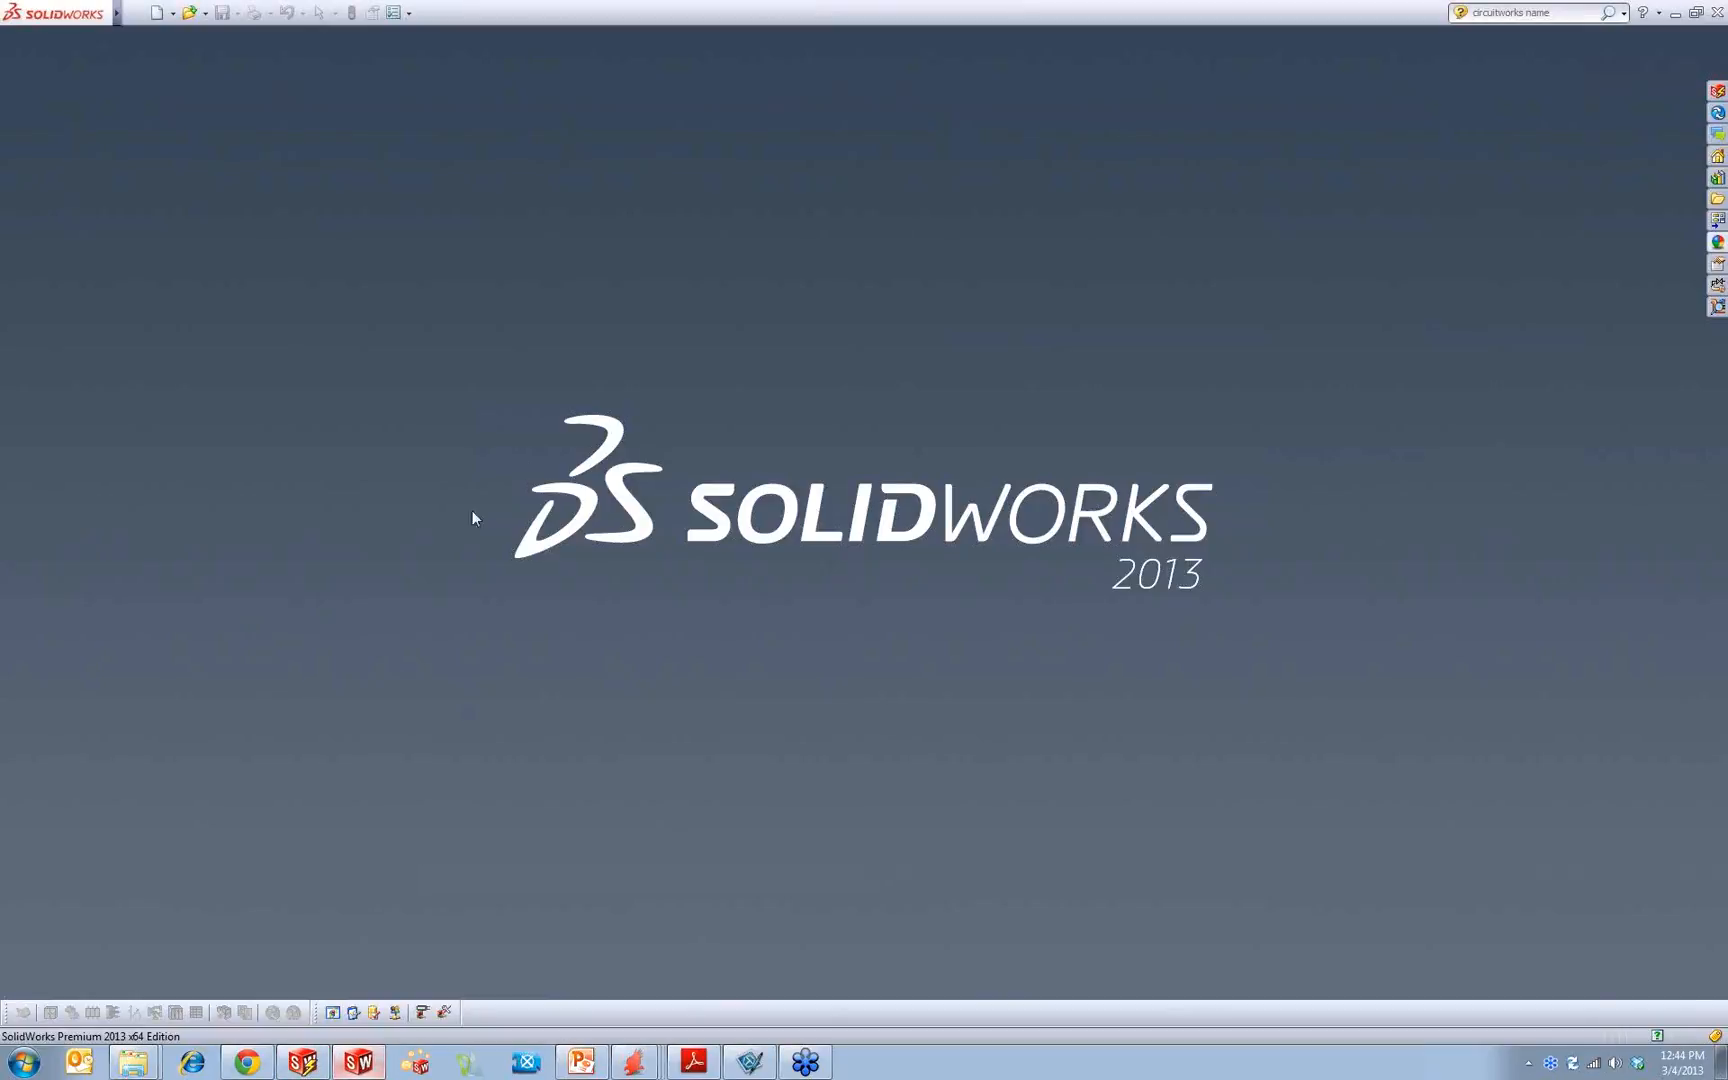
Step: Open the CircuitWorks options and examine the ProStep EDMD settings, including the shared folder path
click(328, 13)
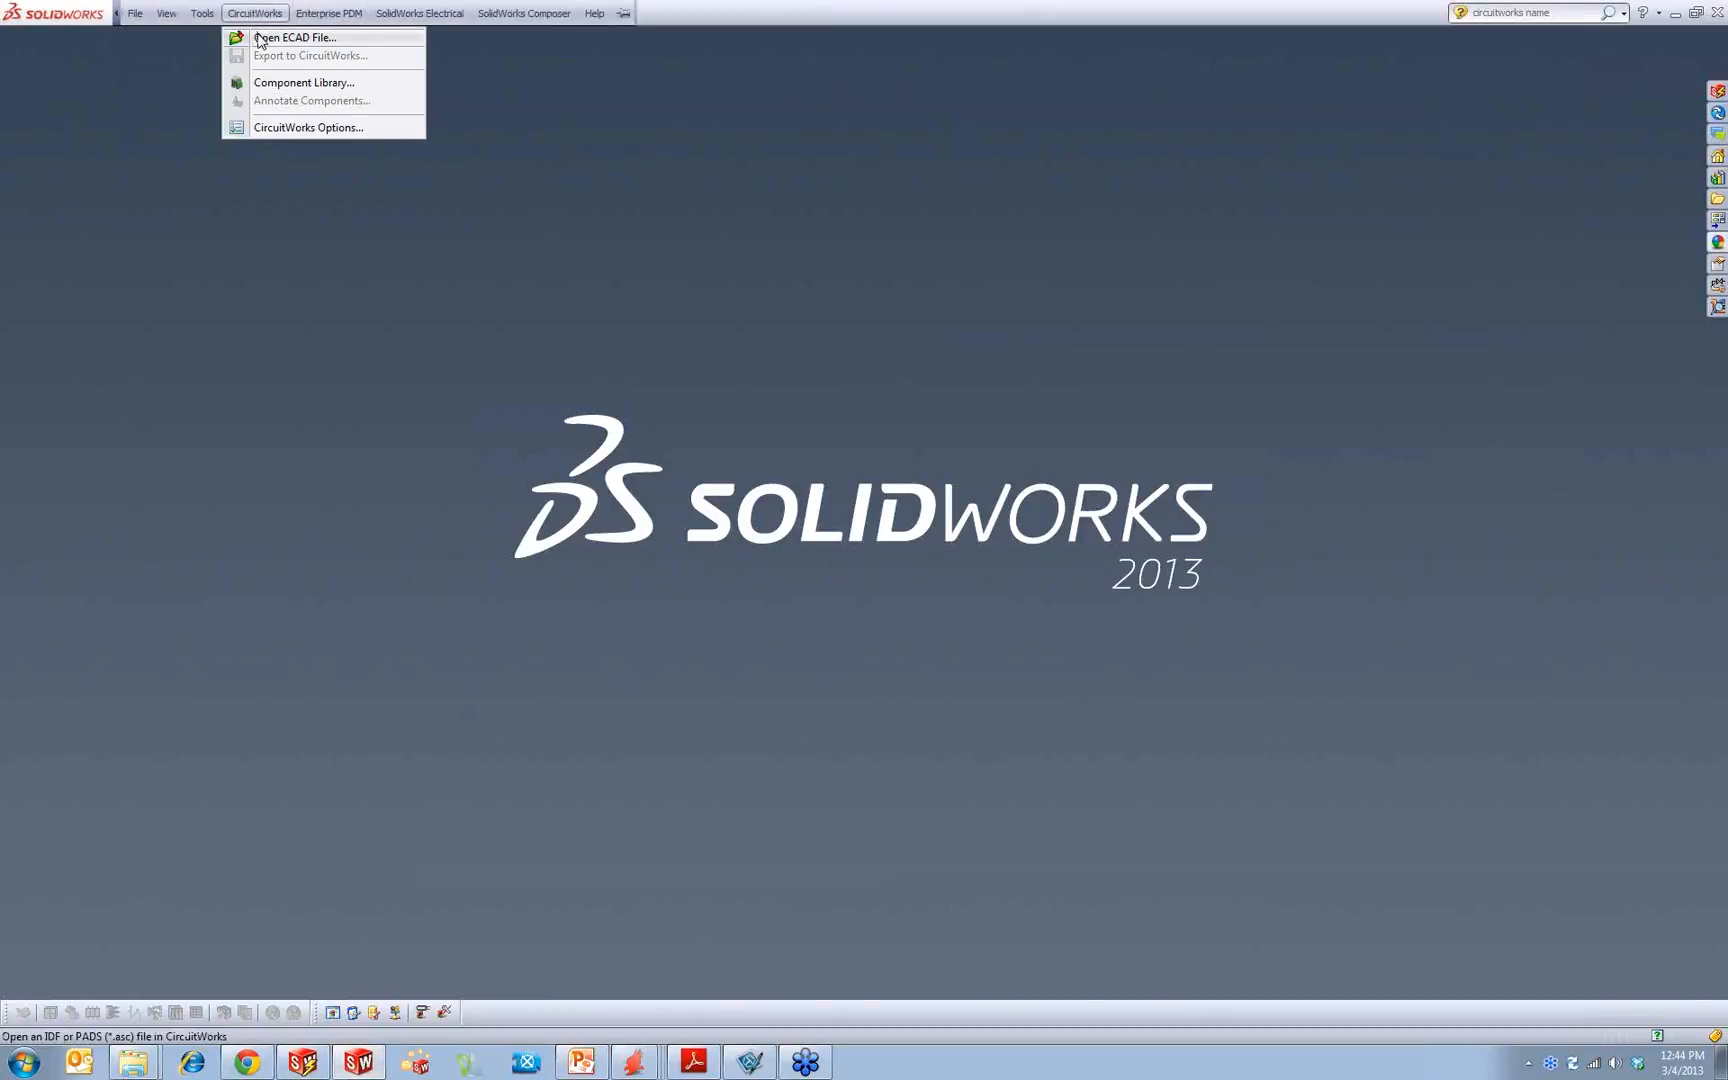
click(298, 127)
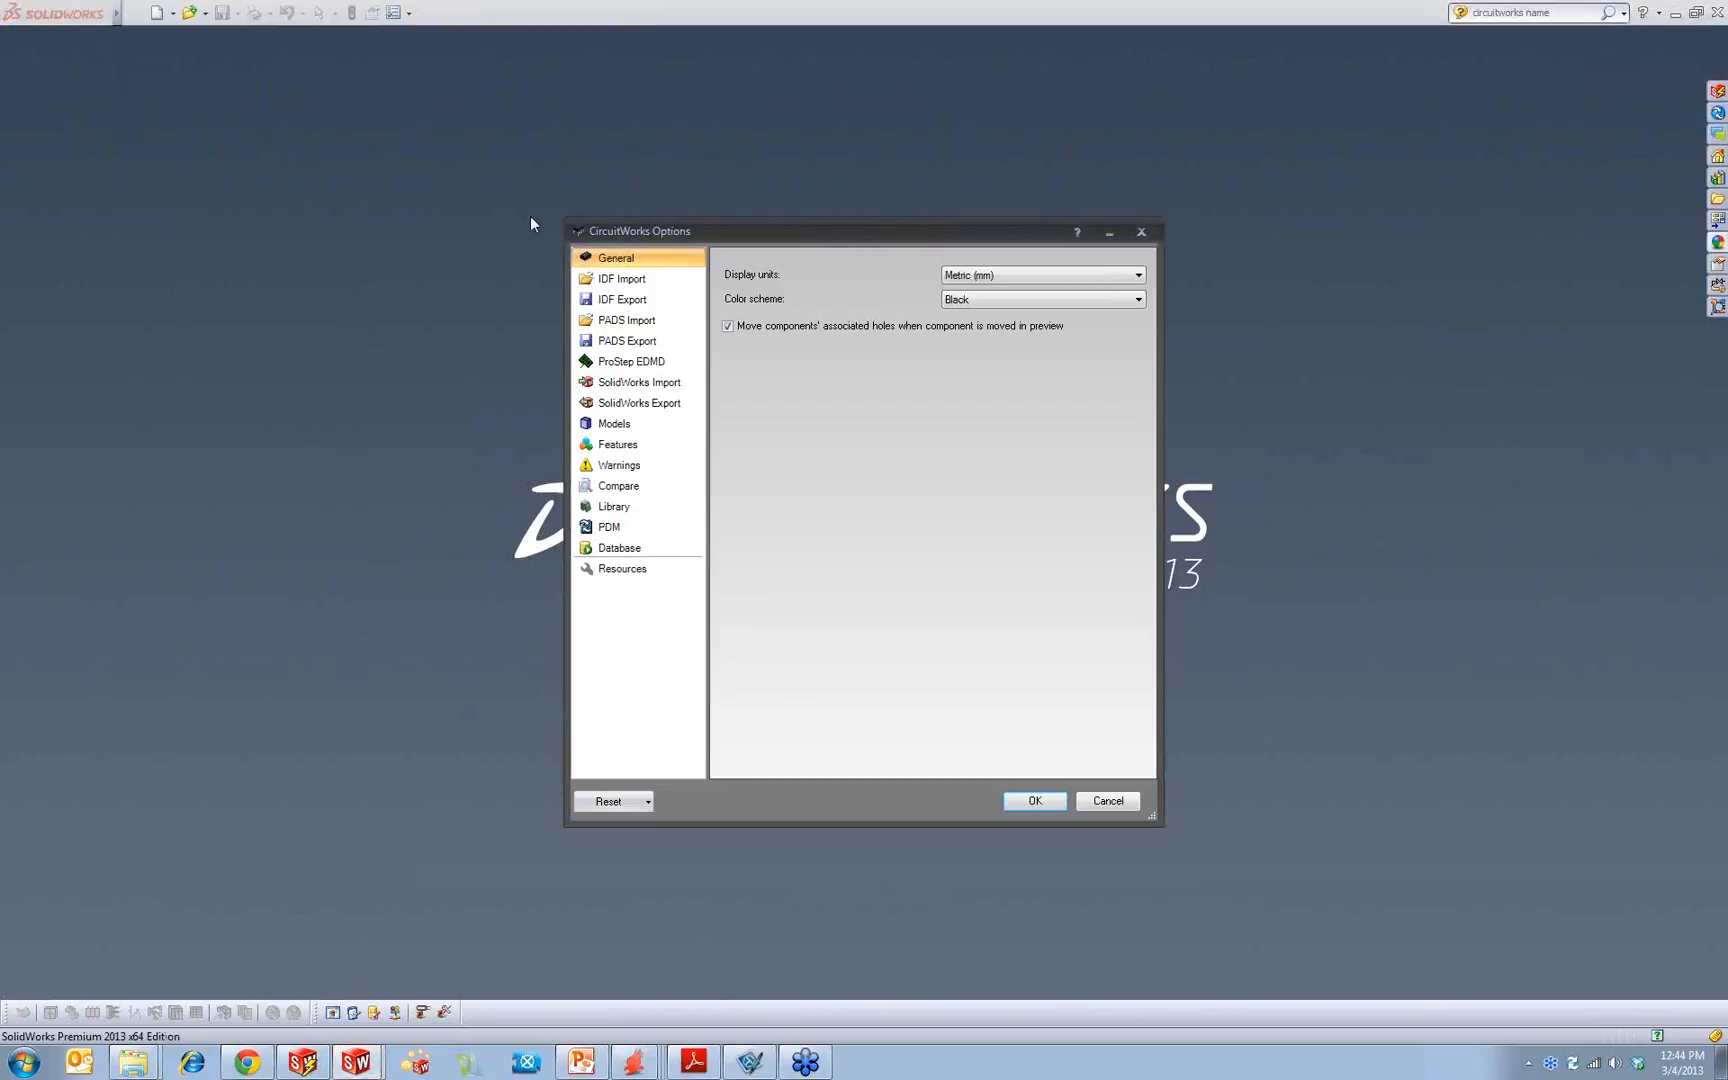
click(637, 363)
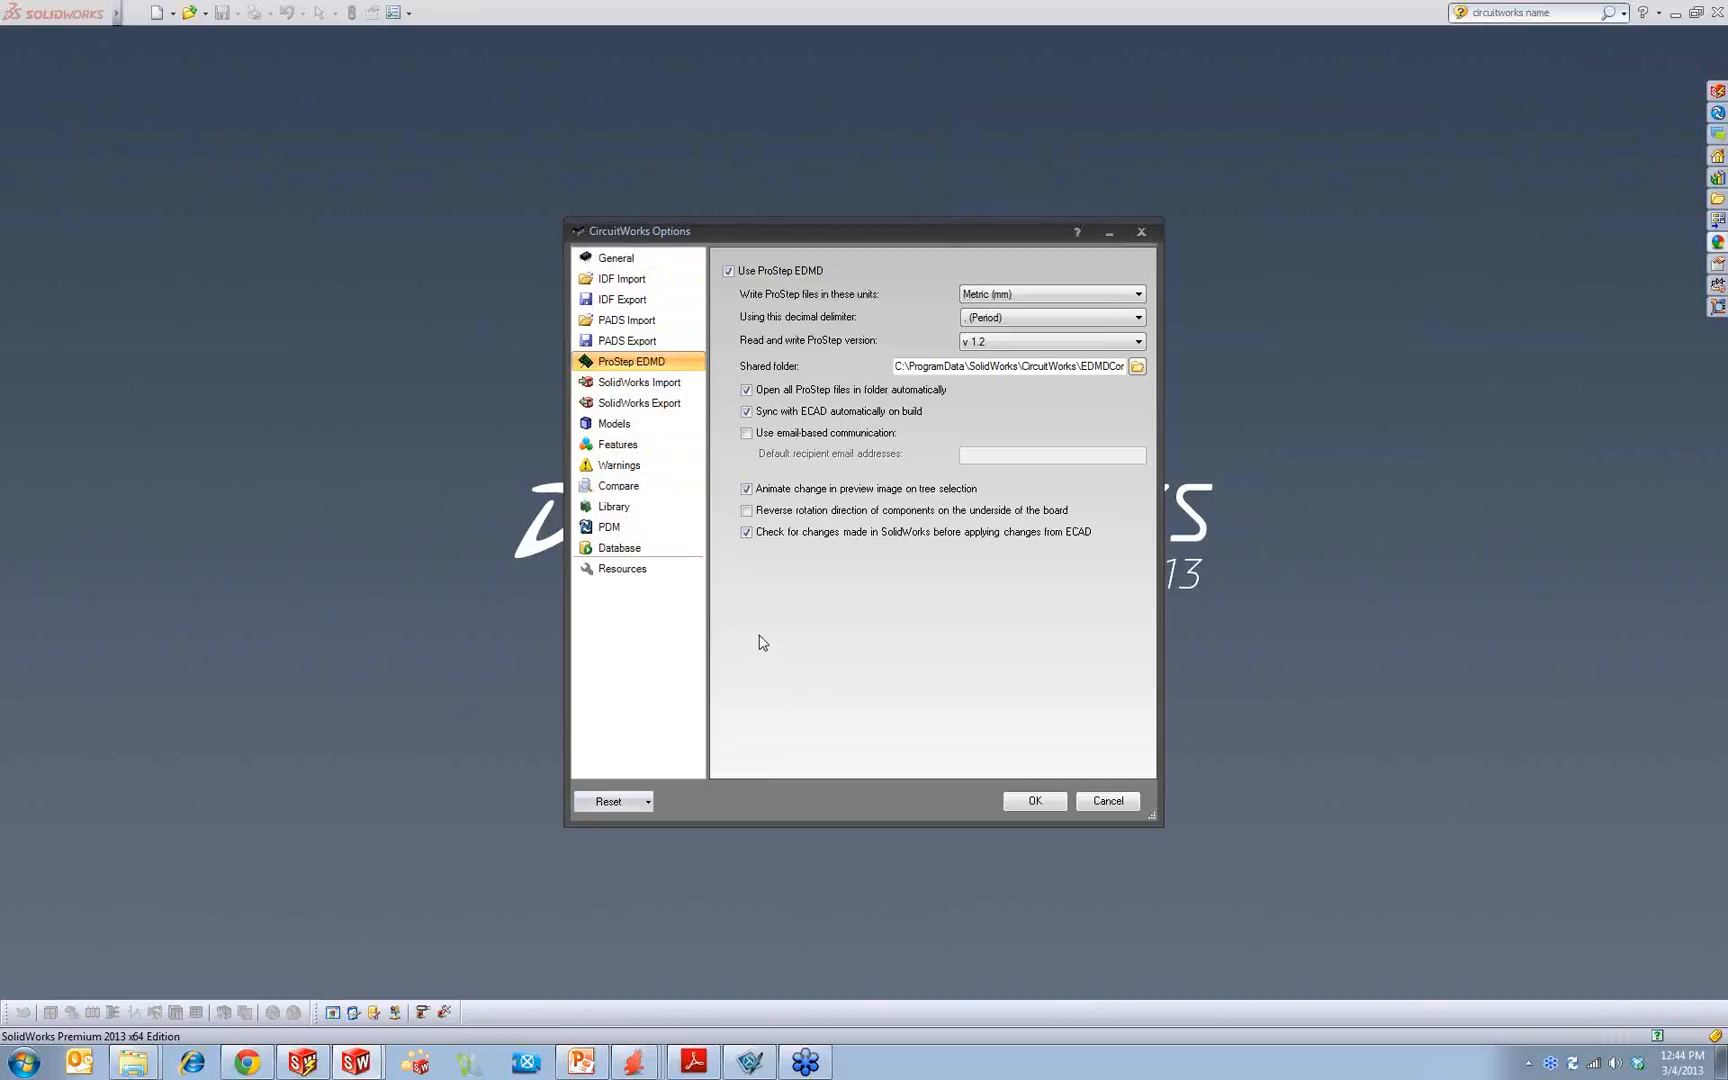
click(740, 271)
drag(897, 366, 1125, 366)
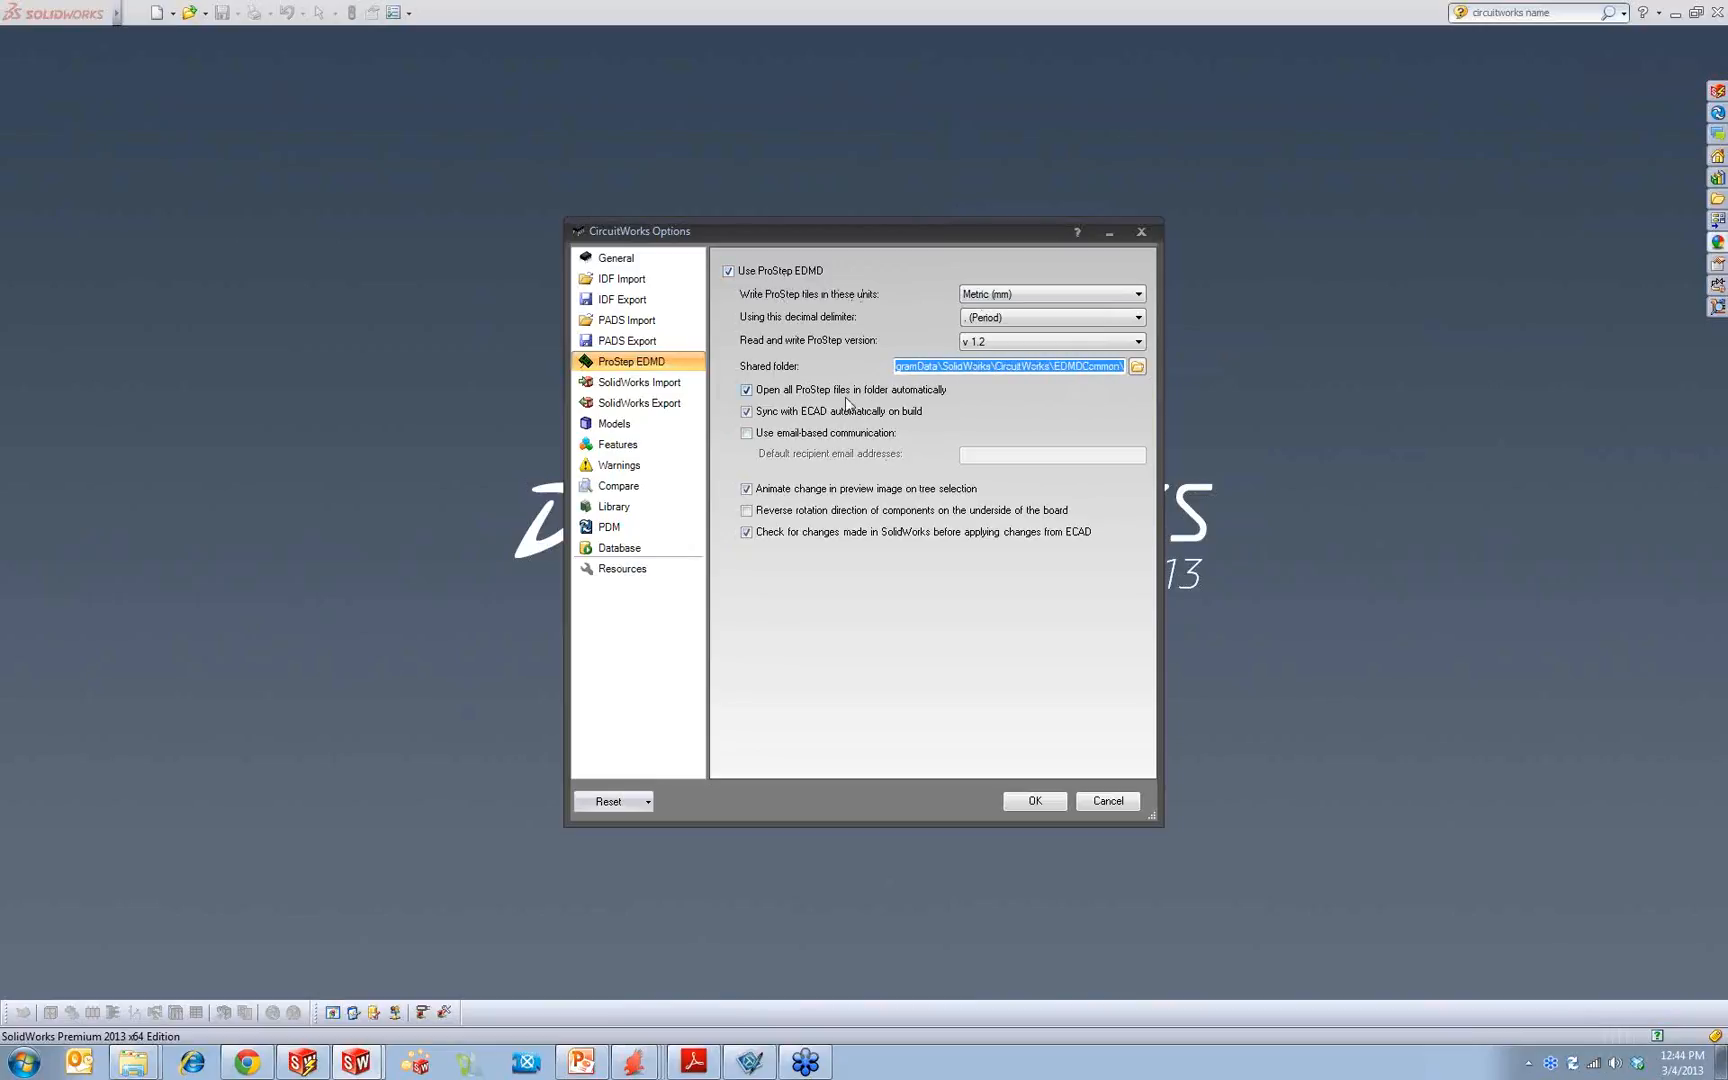
click(1047, 367)
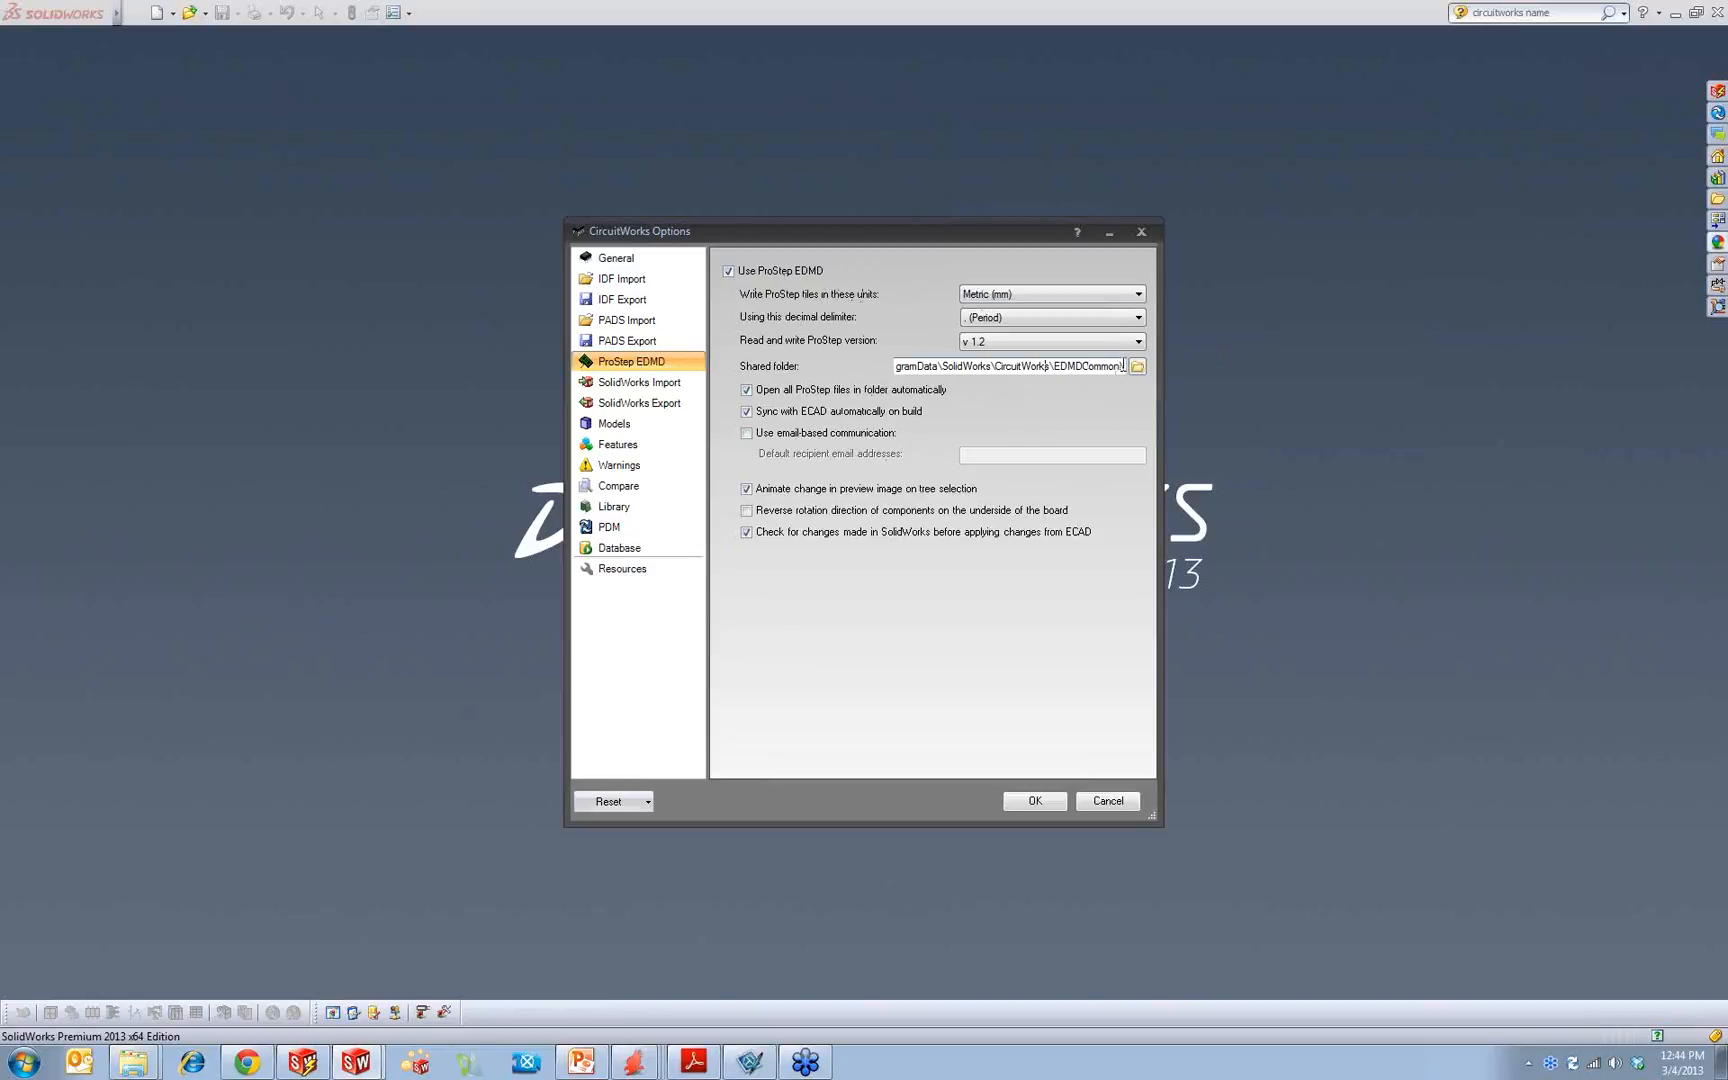
drag(1122, 365, 676, 358)
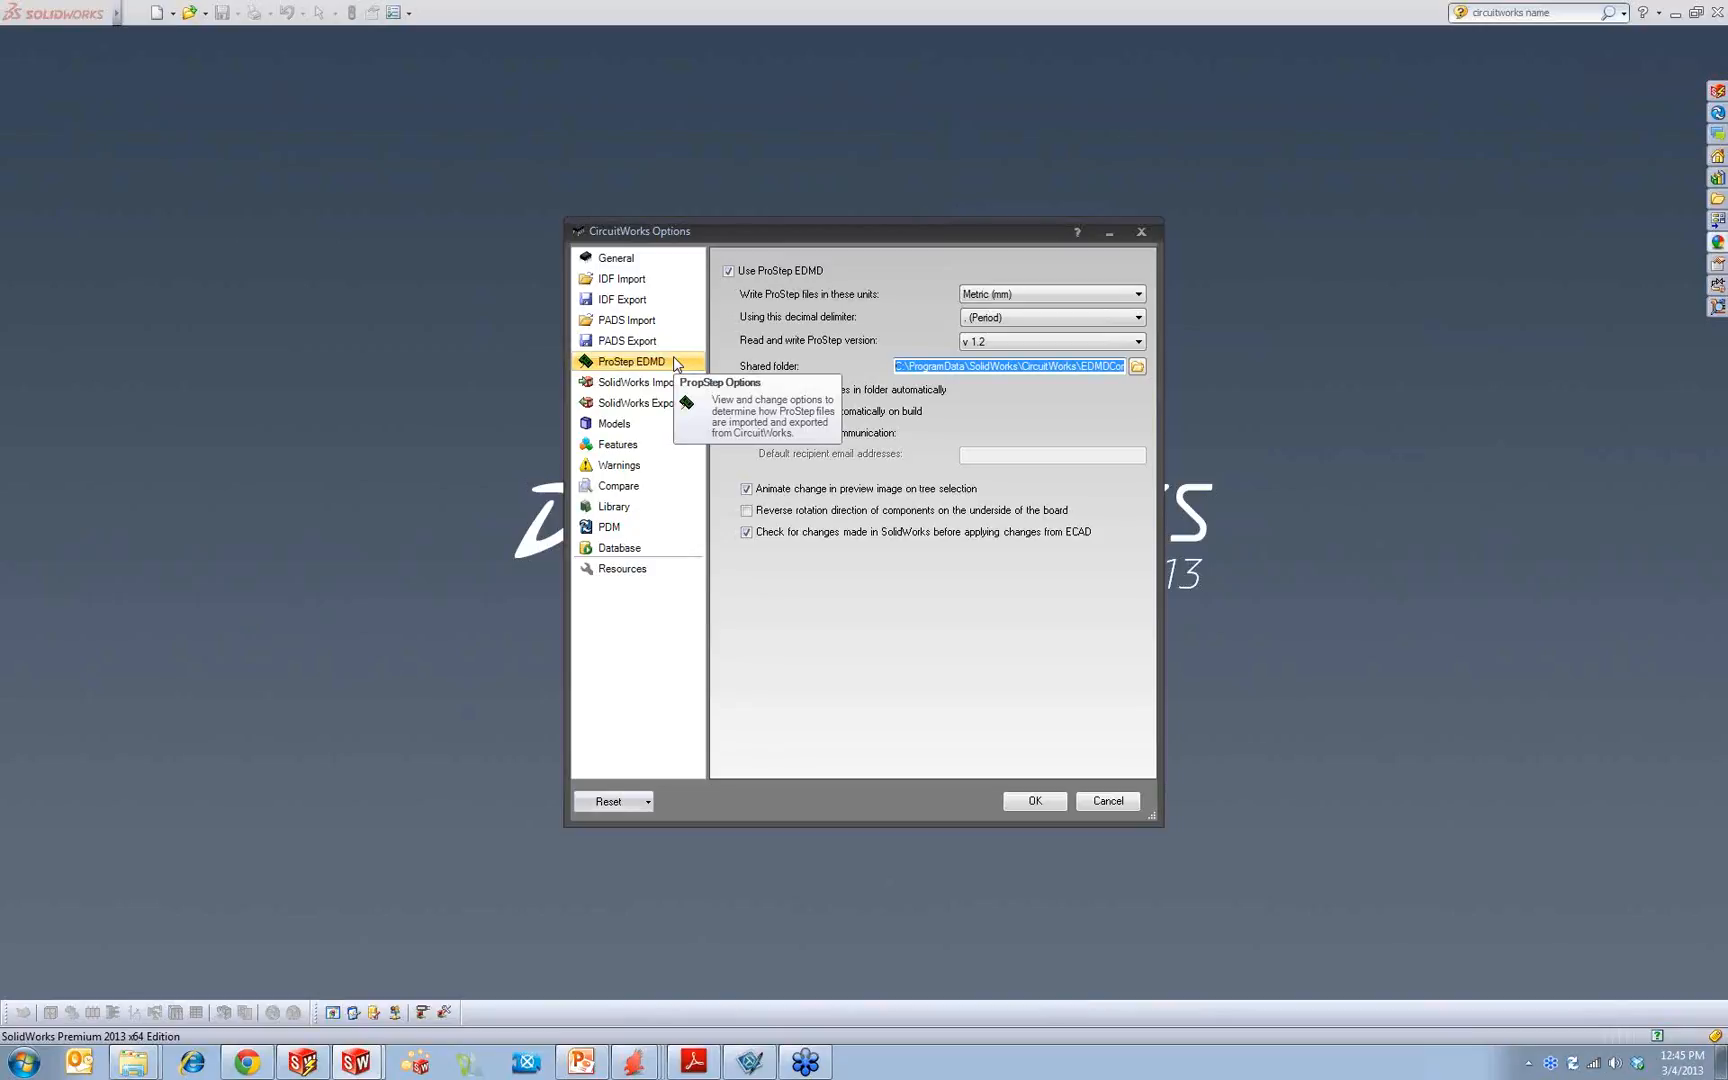
Step: Enable reversed underside component rotation and email-based communication, fill in the default recipient's e-mail address, and close the options without applying
click(957, 541)
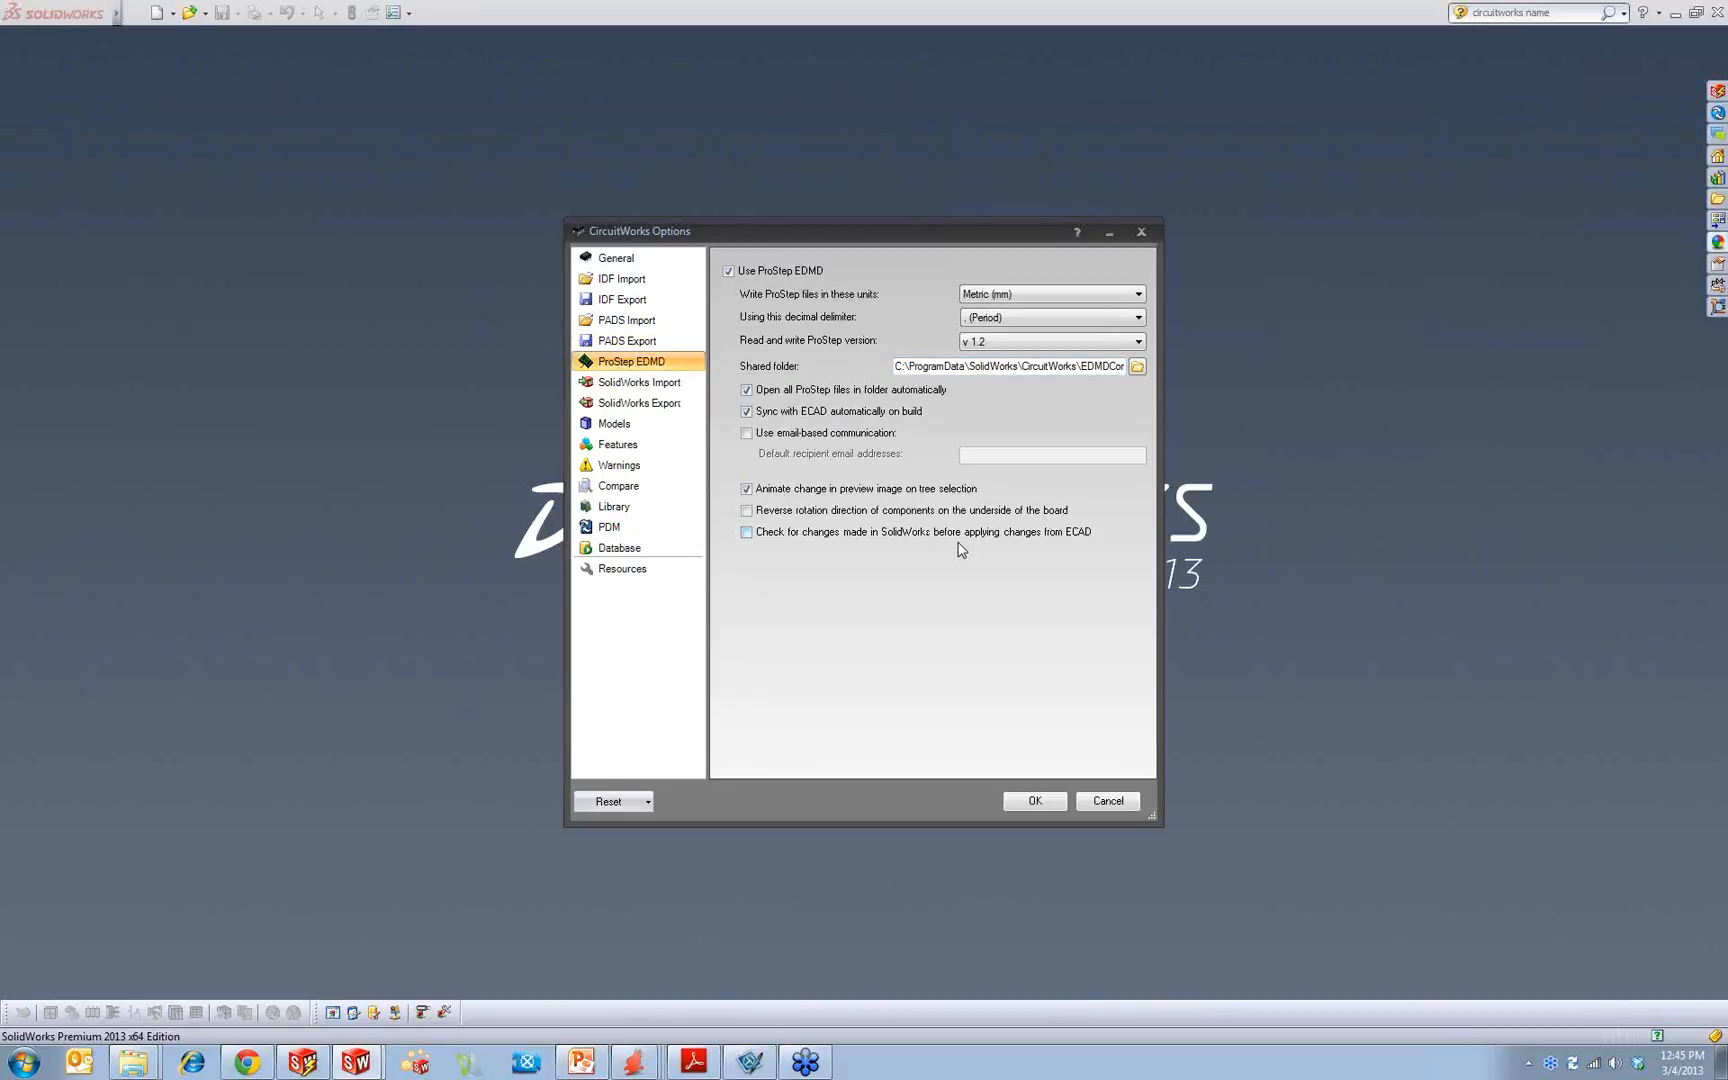
click(795, 517)
click(793, 533)
click(799, 437)
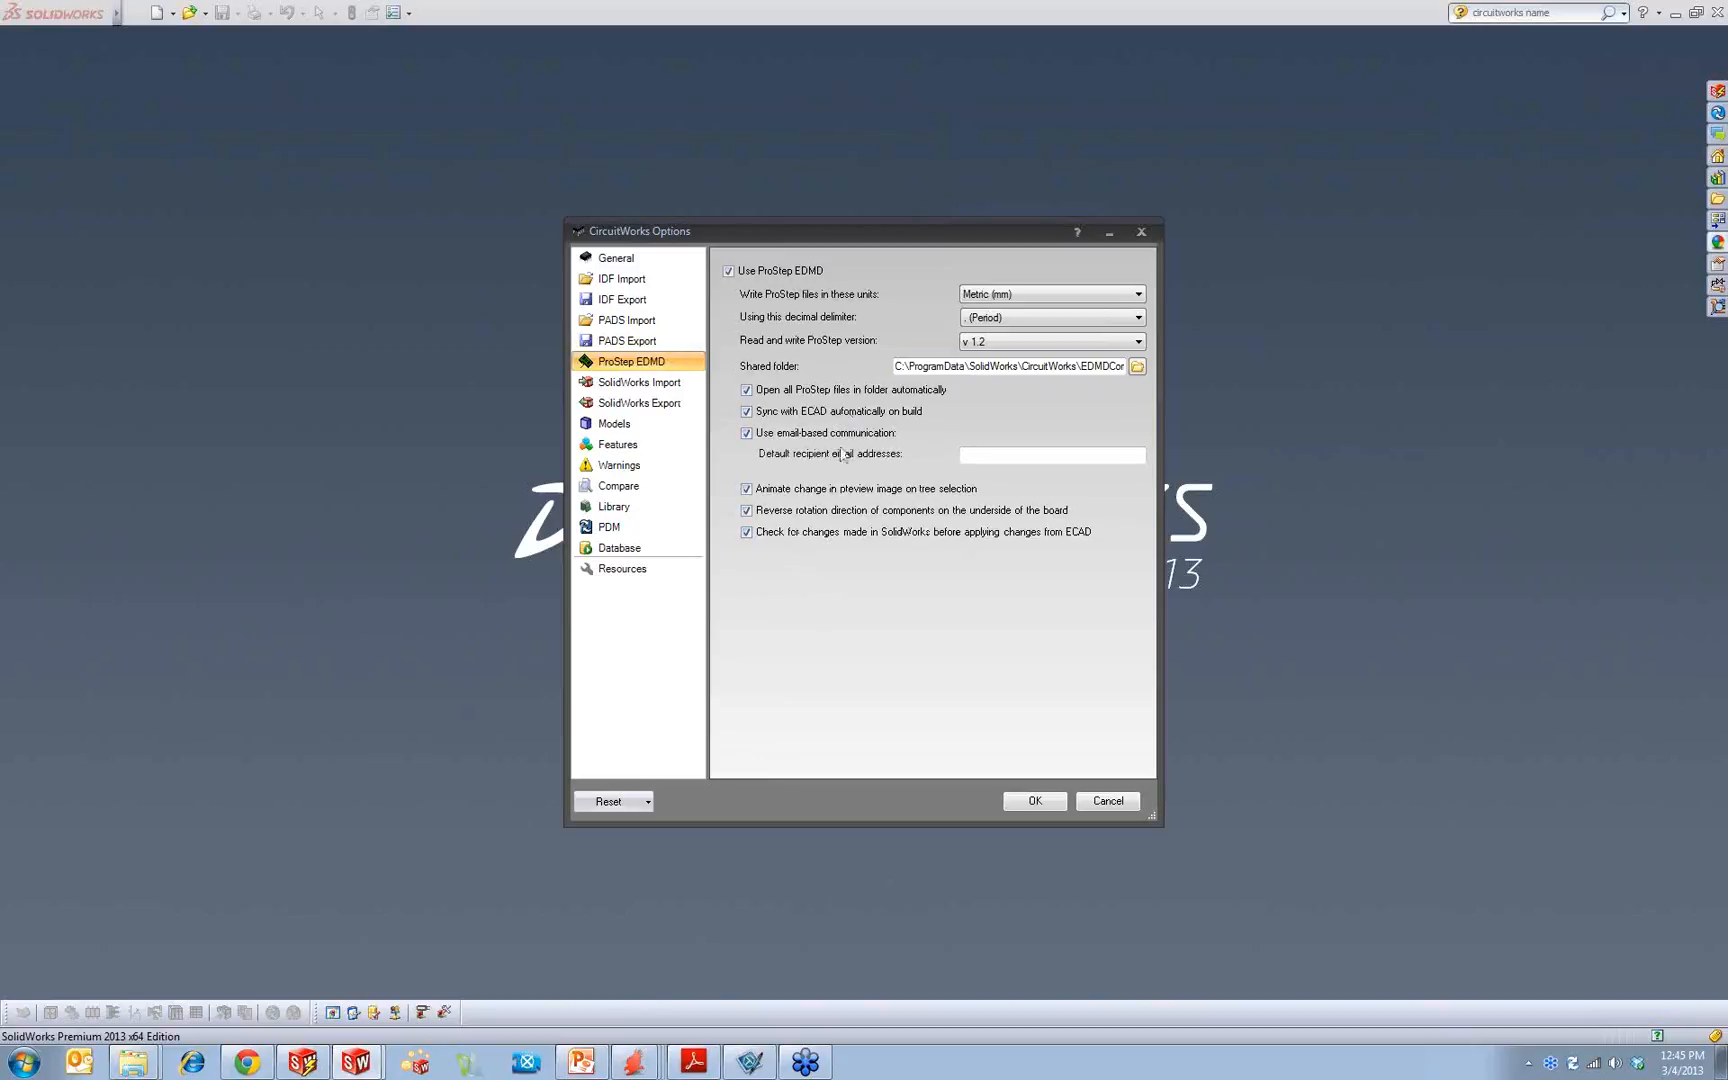
click(1062, 455)
click(1143, 236)
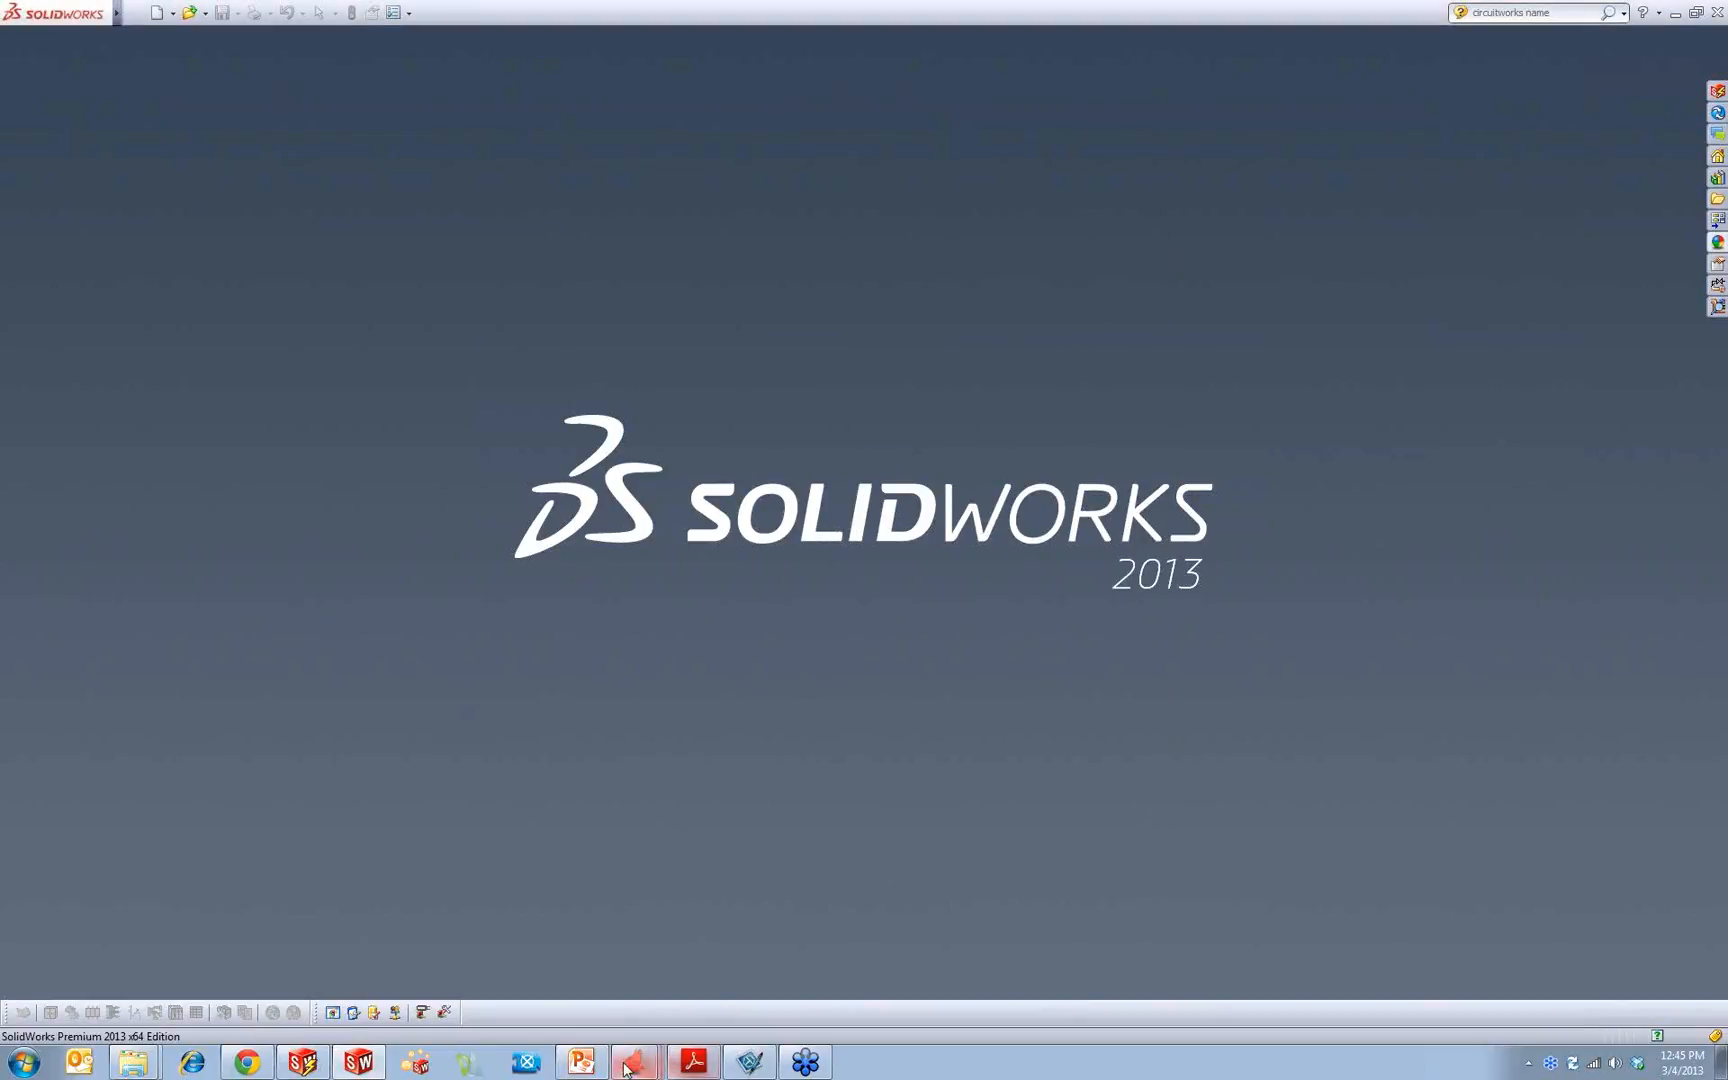
Step: Switch to PowerPoint, start the slide show from the bi-directional link slide, and advance to slide #4 on comparing files
click(581, 1061)
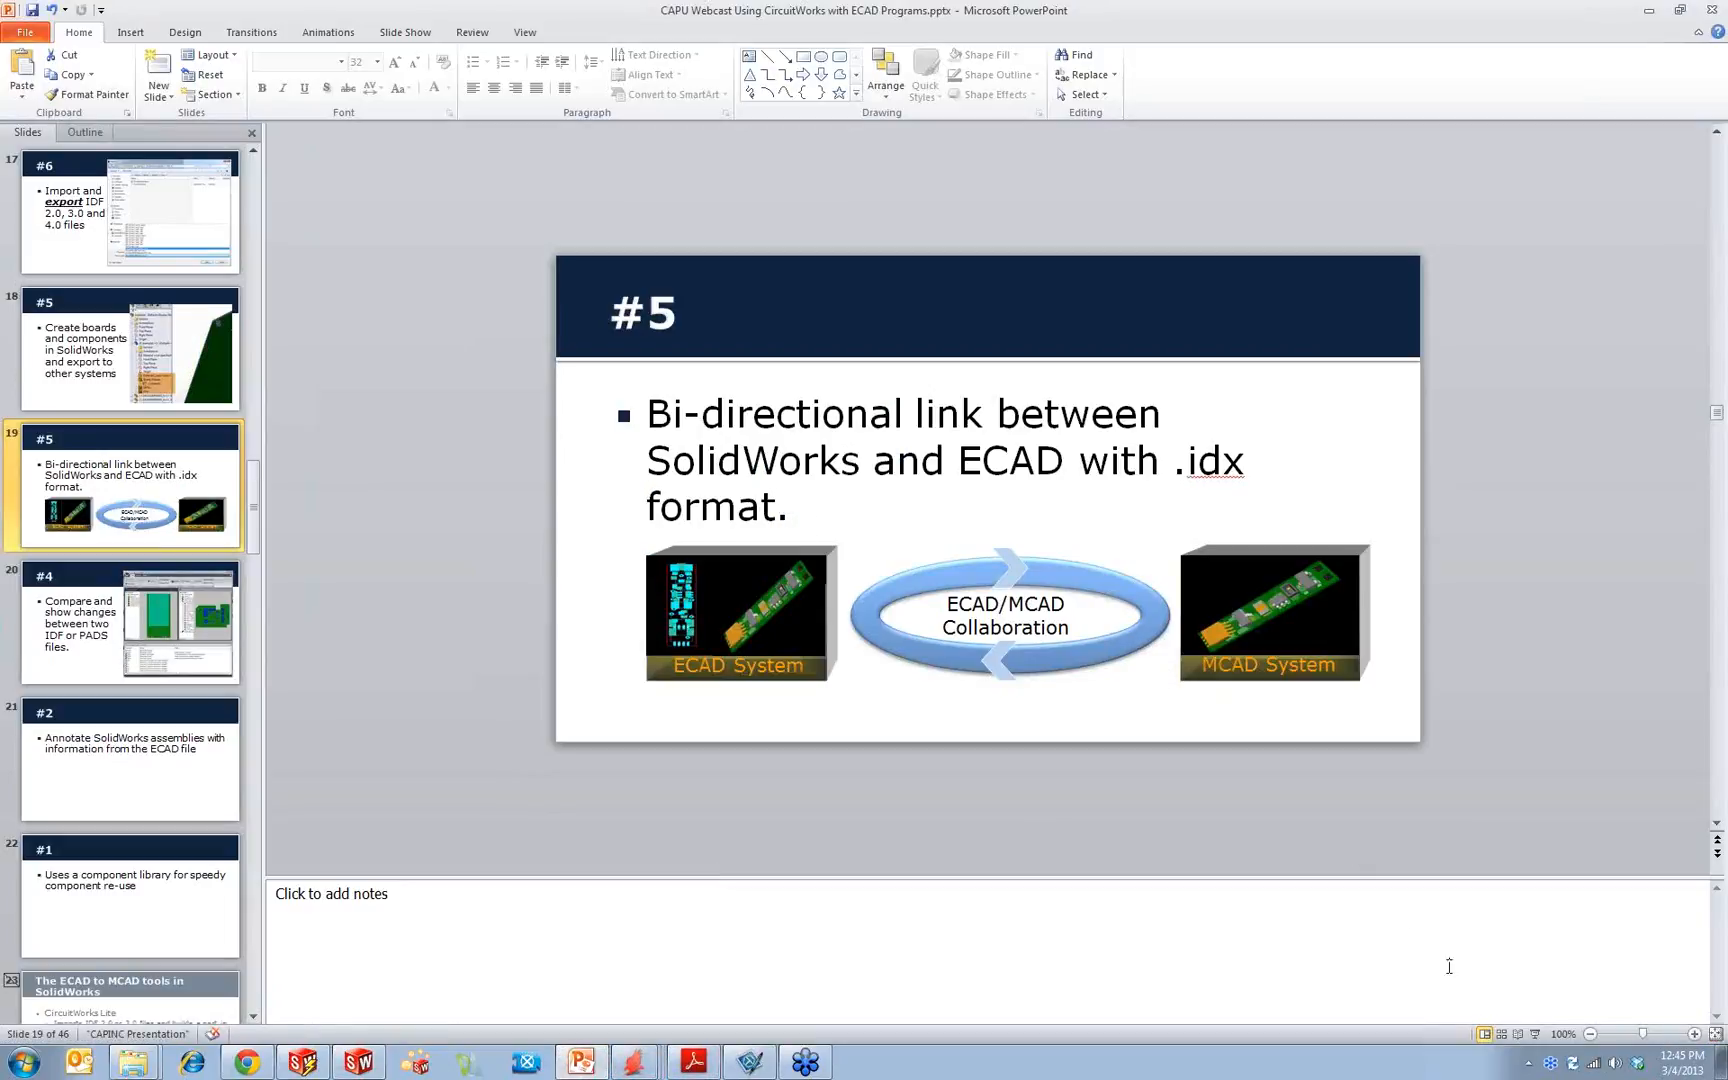
click(1535, 1034)
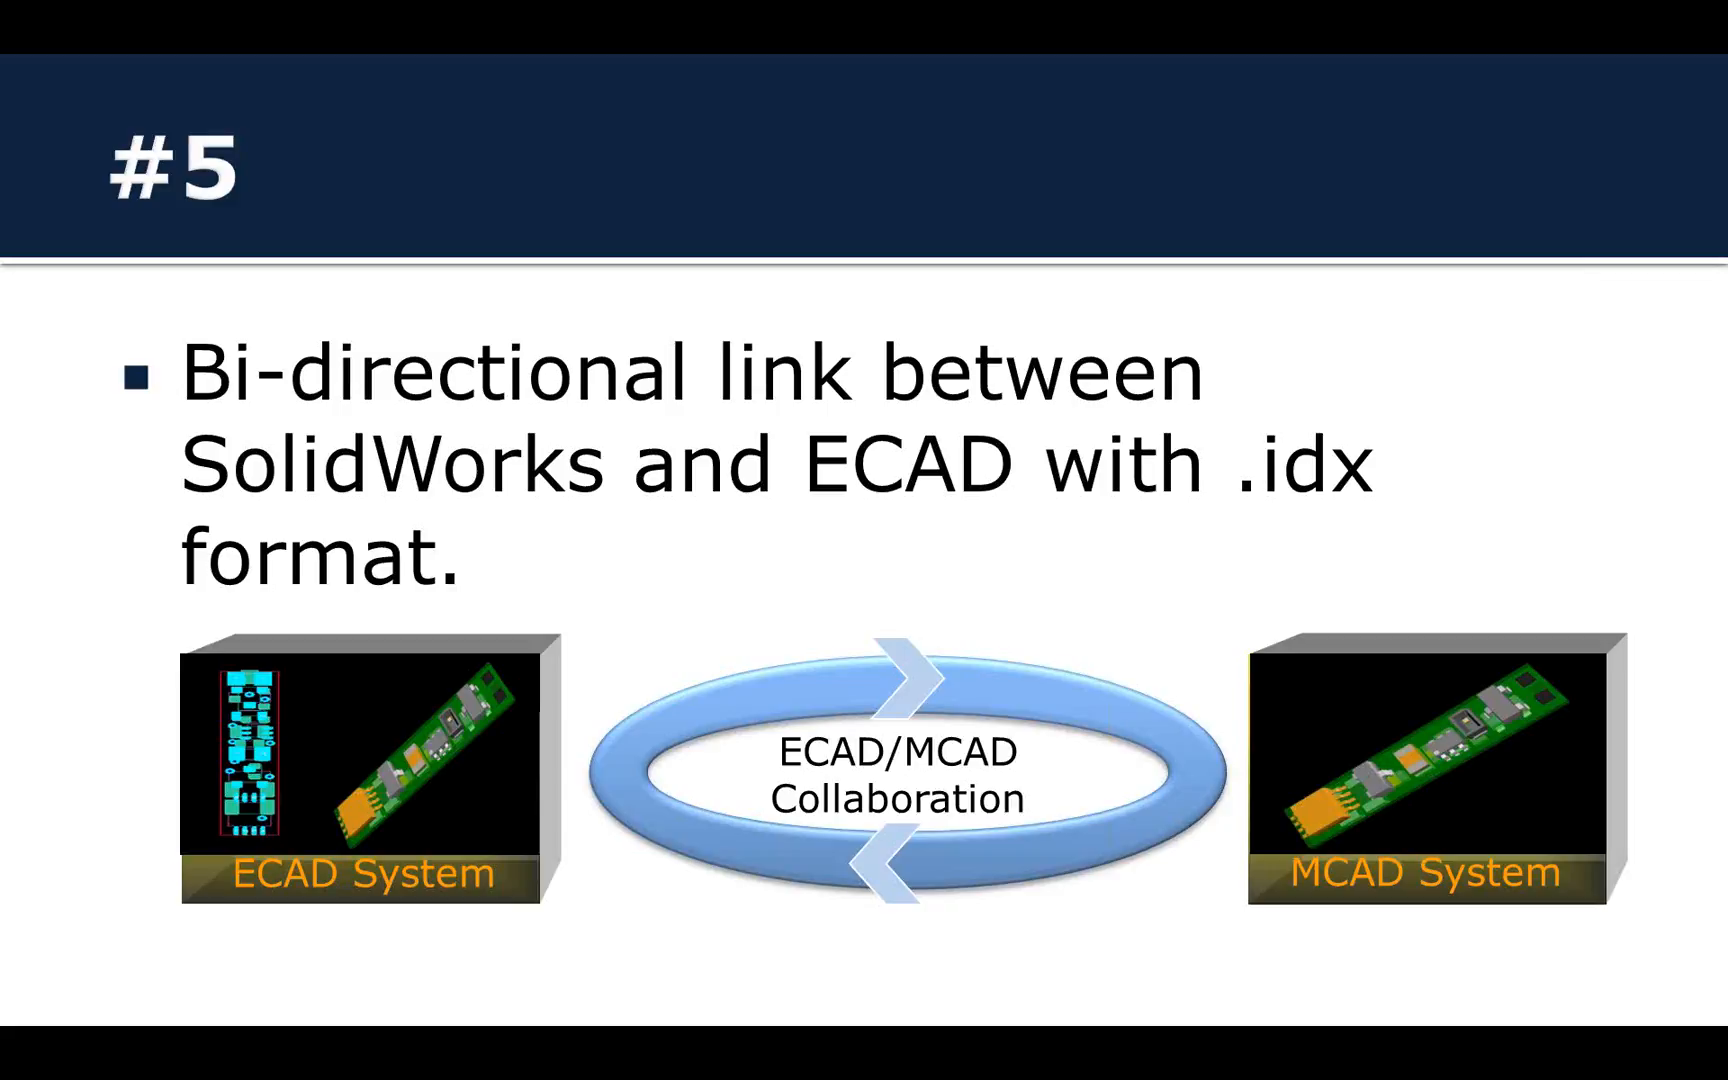
key(Right)
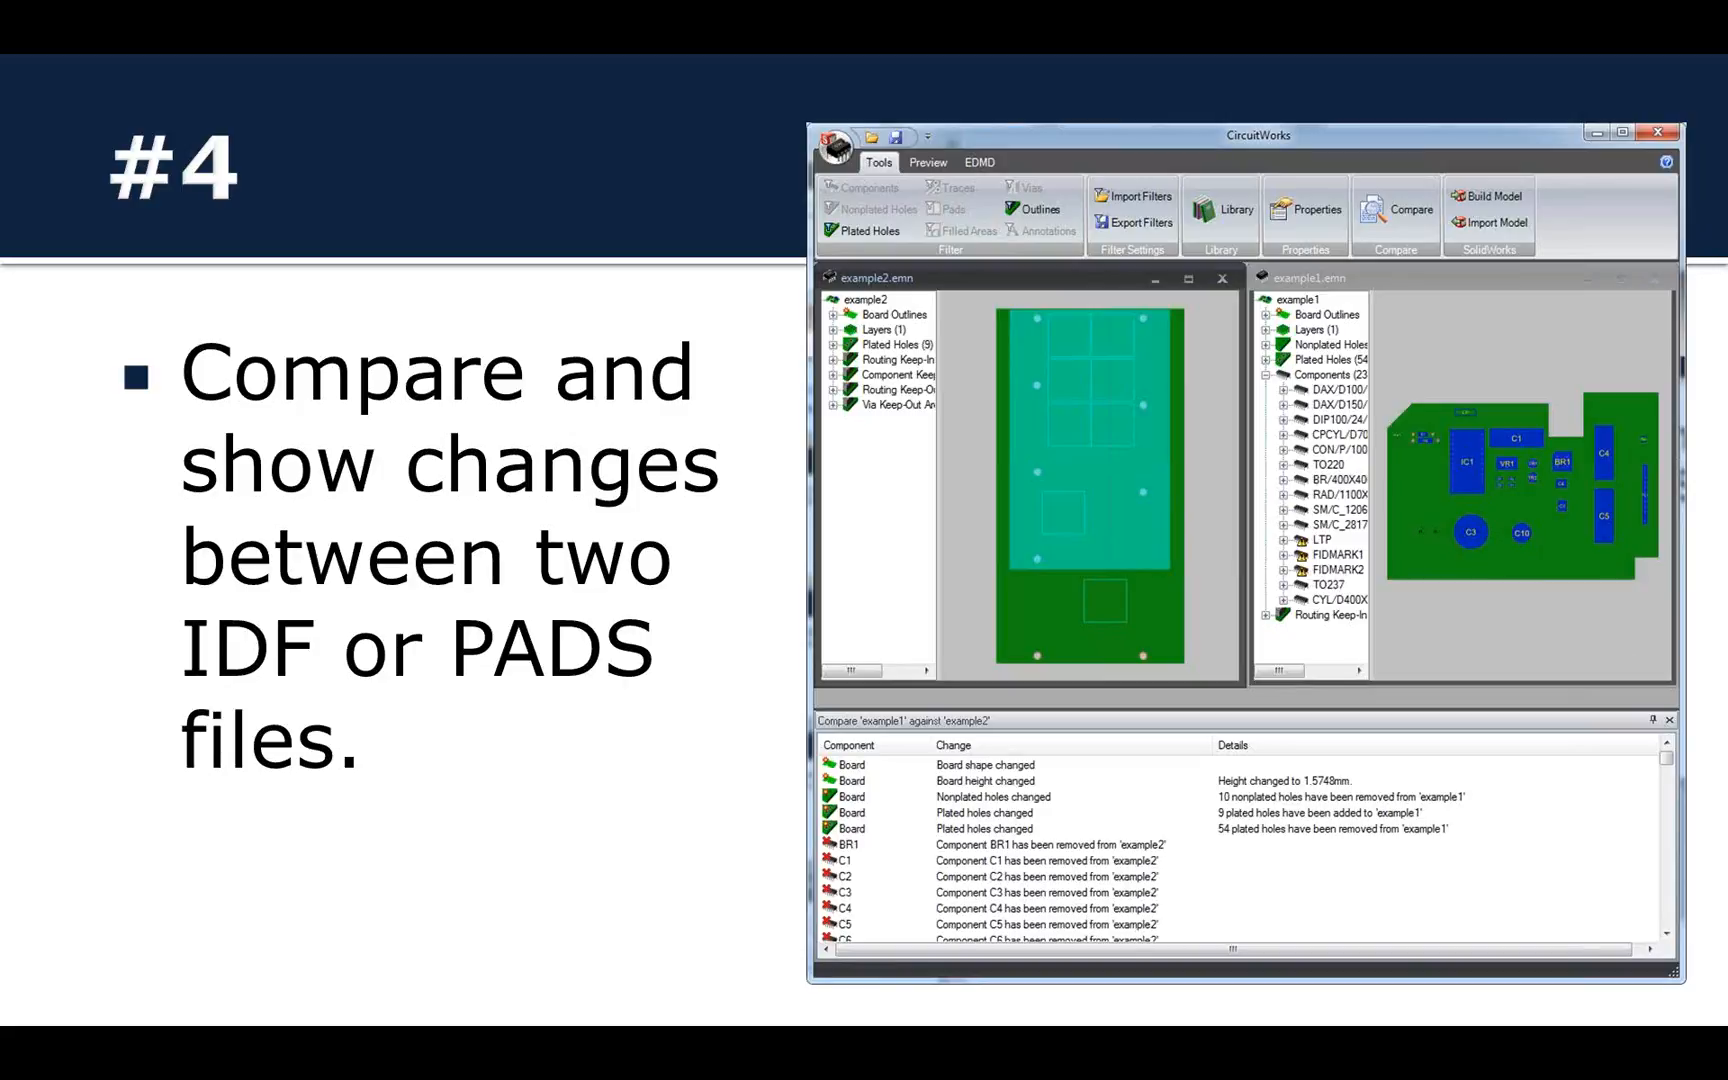
Step: Switch from the slide show to SolidWorks and open the ECAD file CircuitWorks.asc in CircuitWorks
key(super)
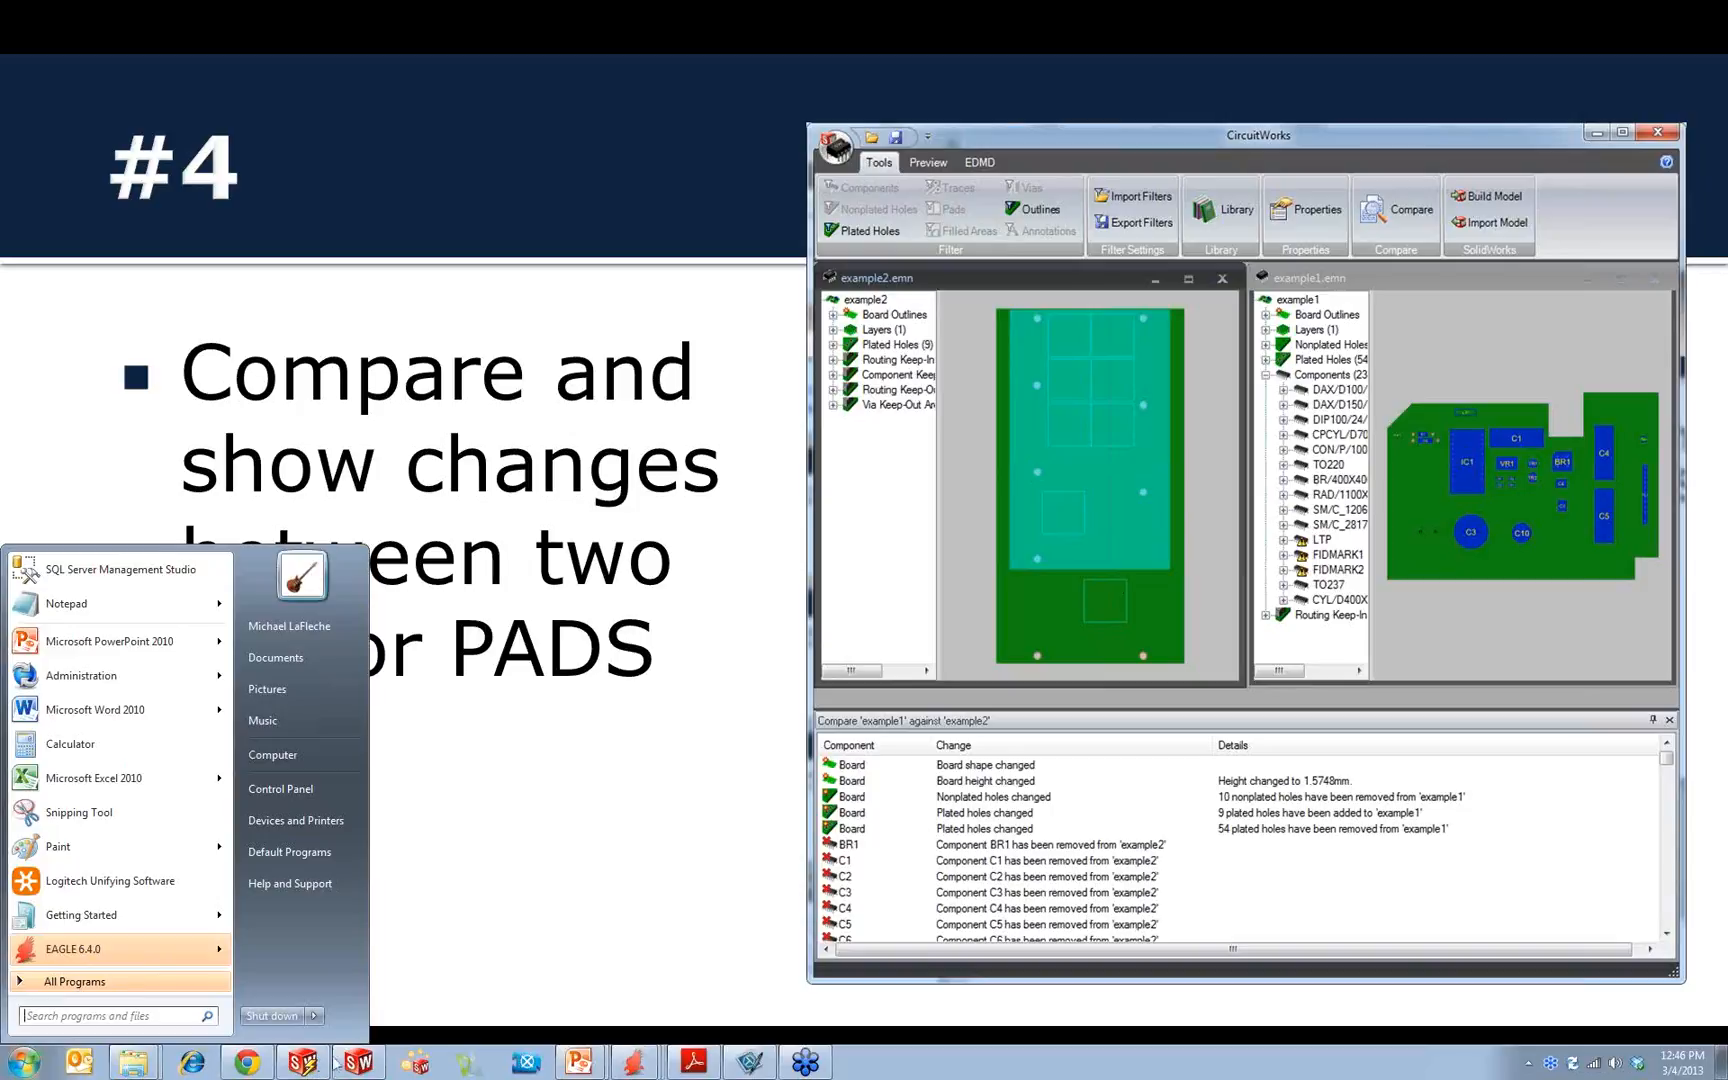
click(303, 1062)
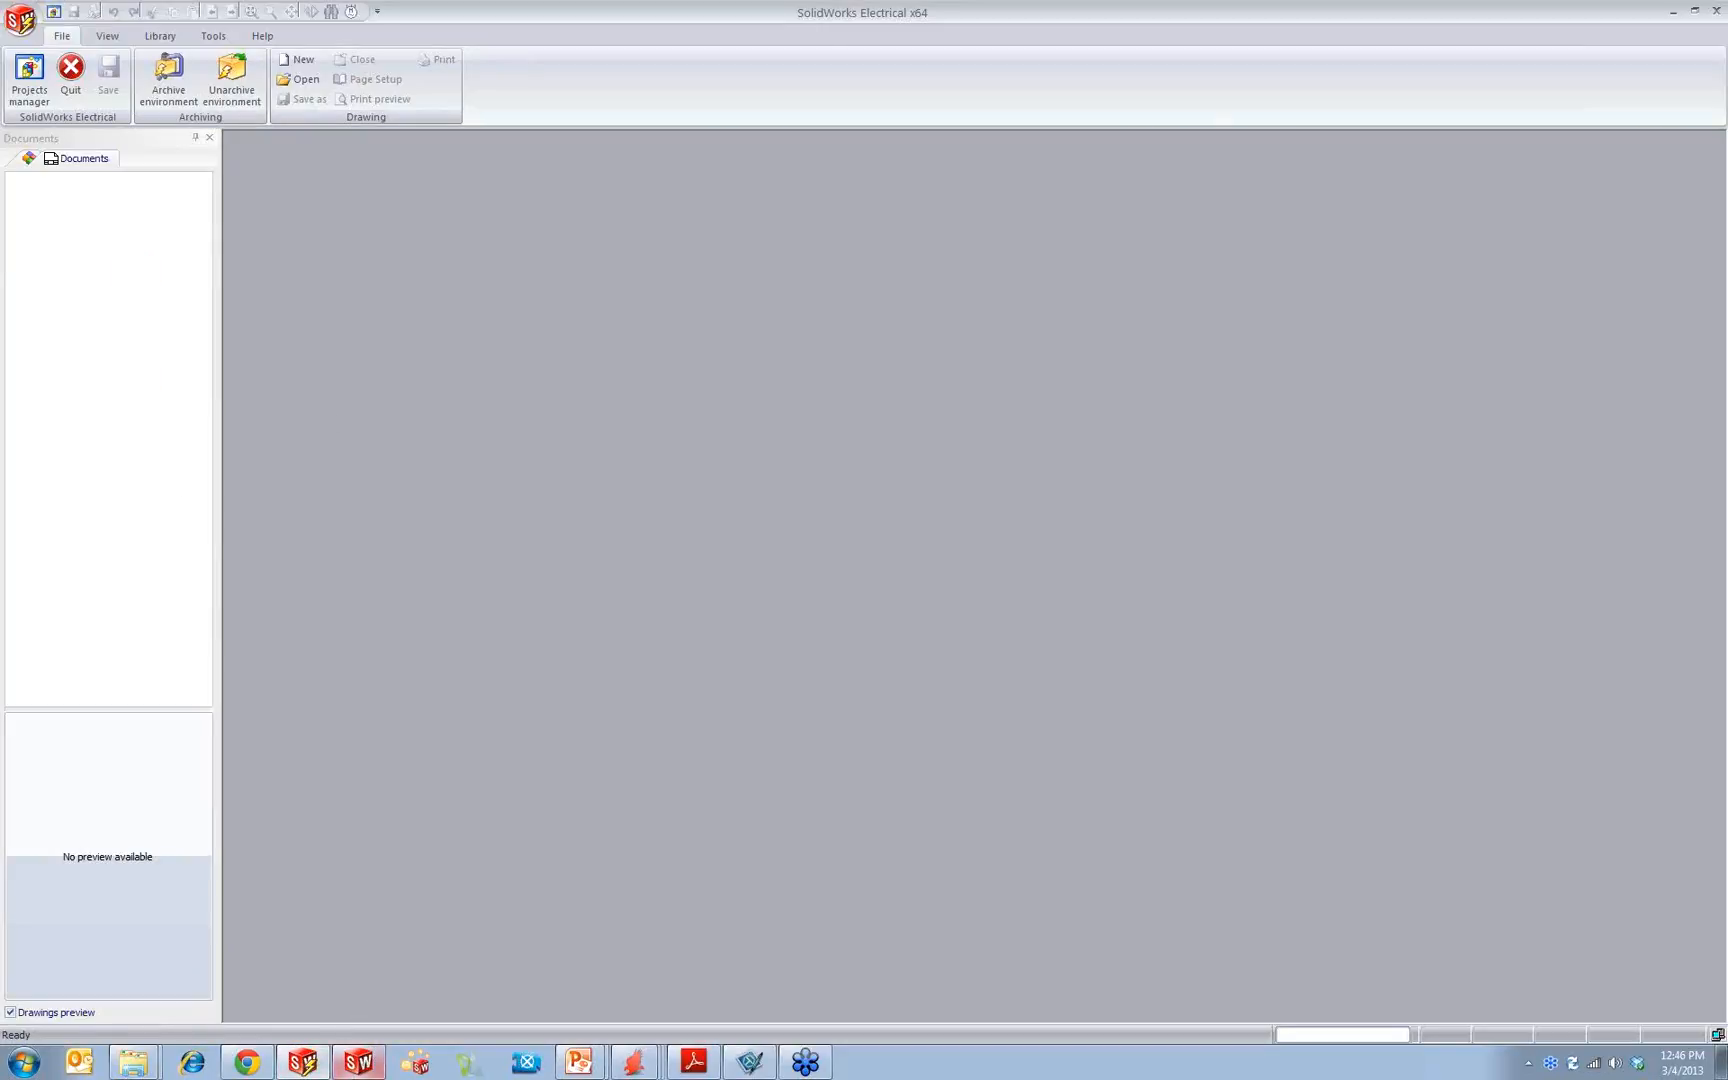
click(358, 1062)
click(243, 15)
click(268, 41)
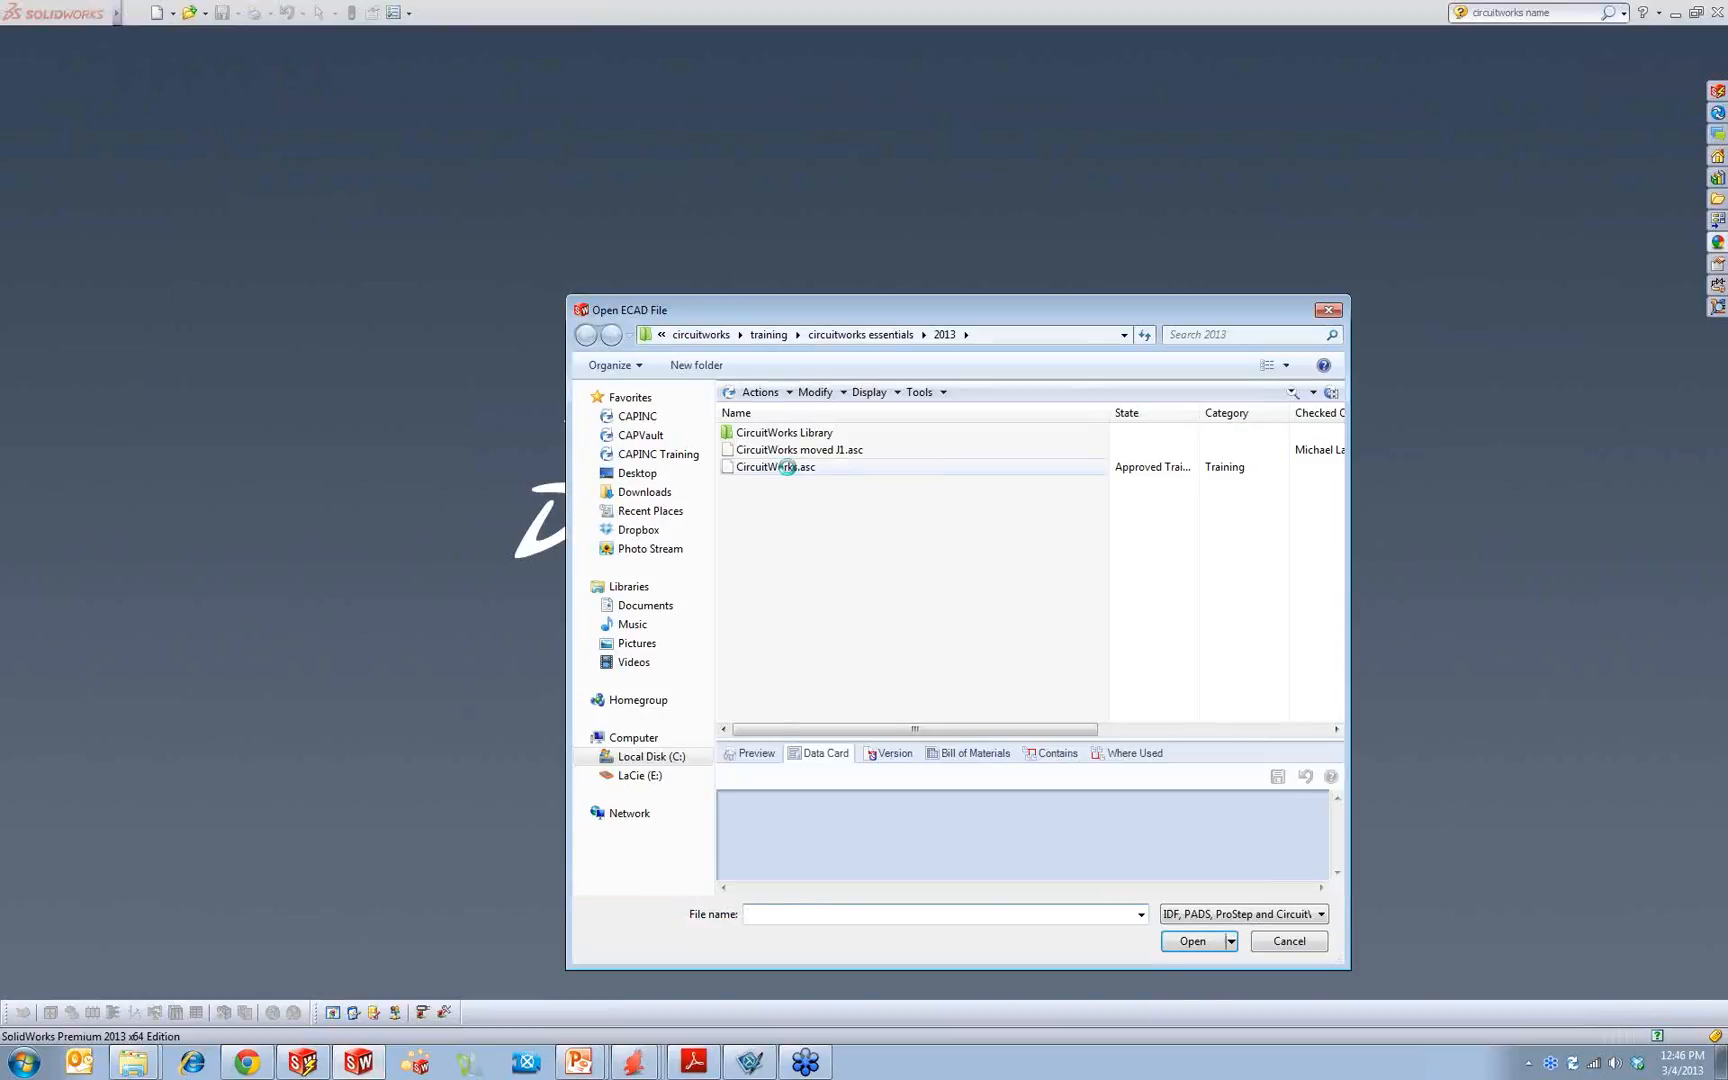
click(785, 467)
click(1192, 941)
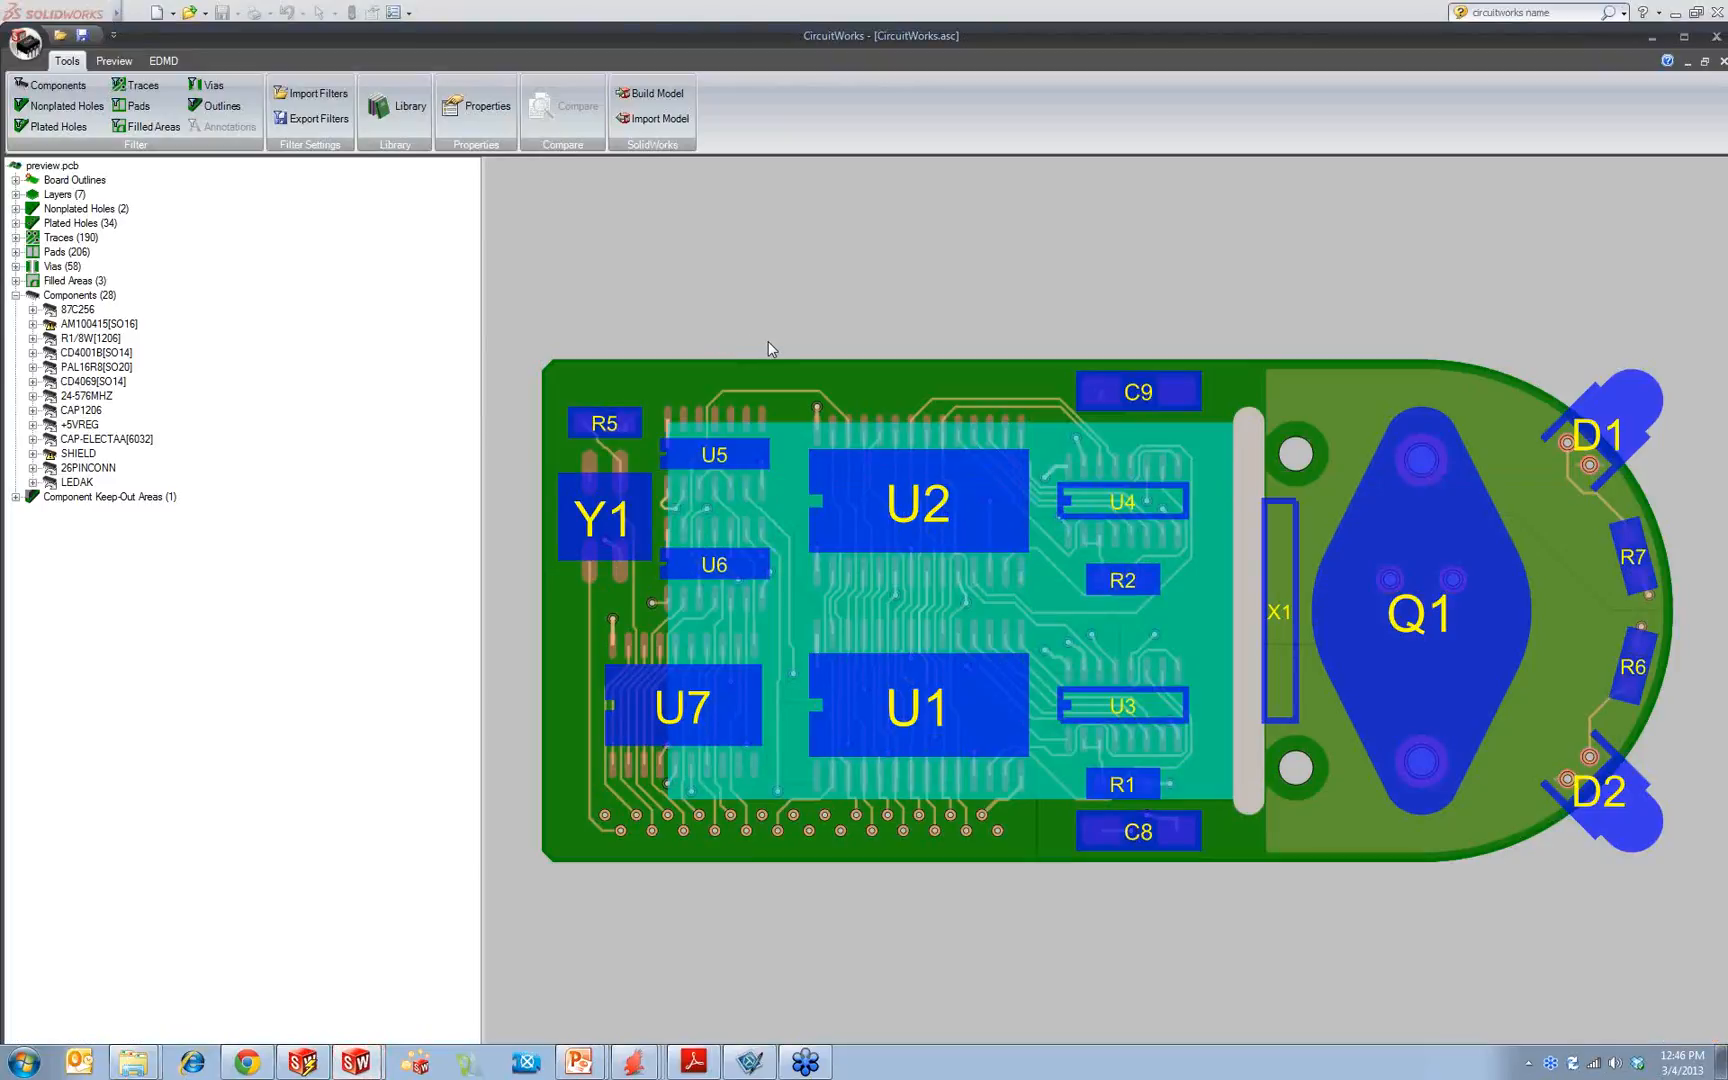
Step: Open the second ECAD file, CircuitWorks moved J1.asc, in CircuitWorks
click(25, 43)
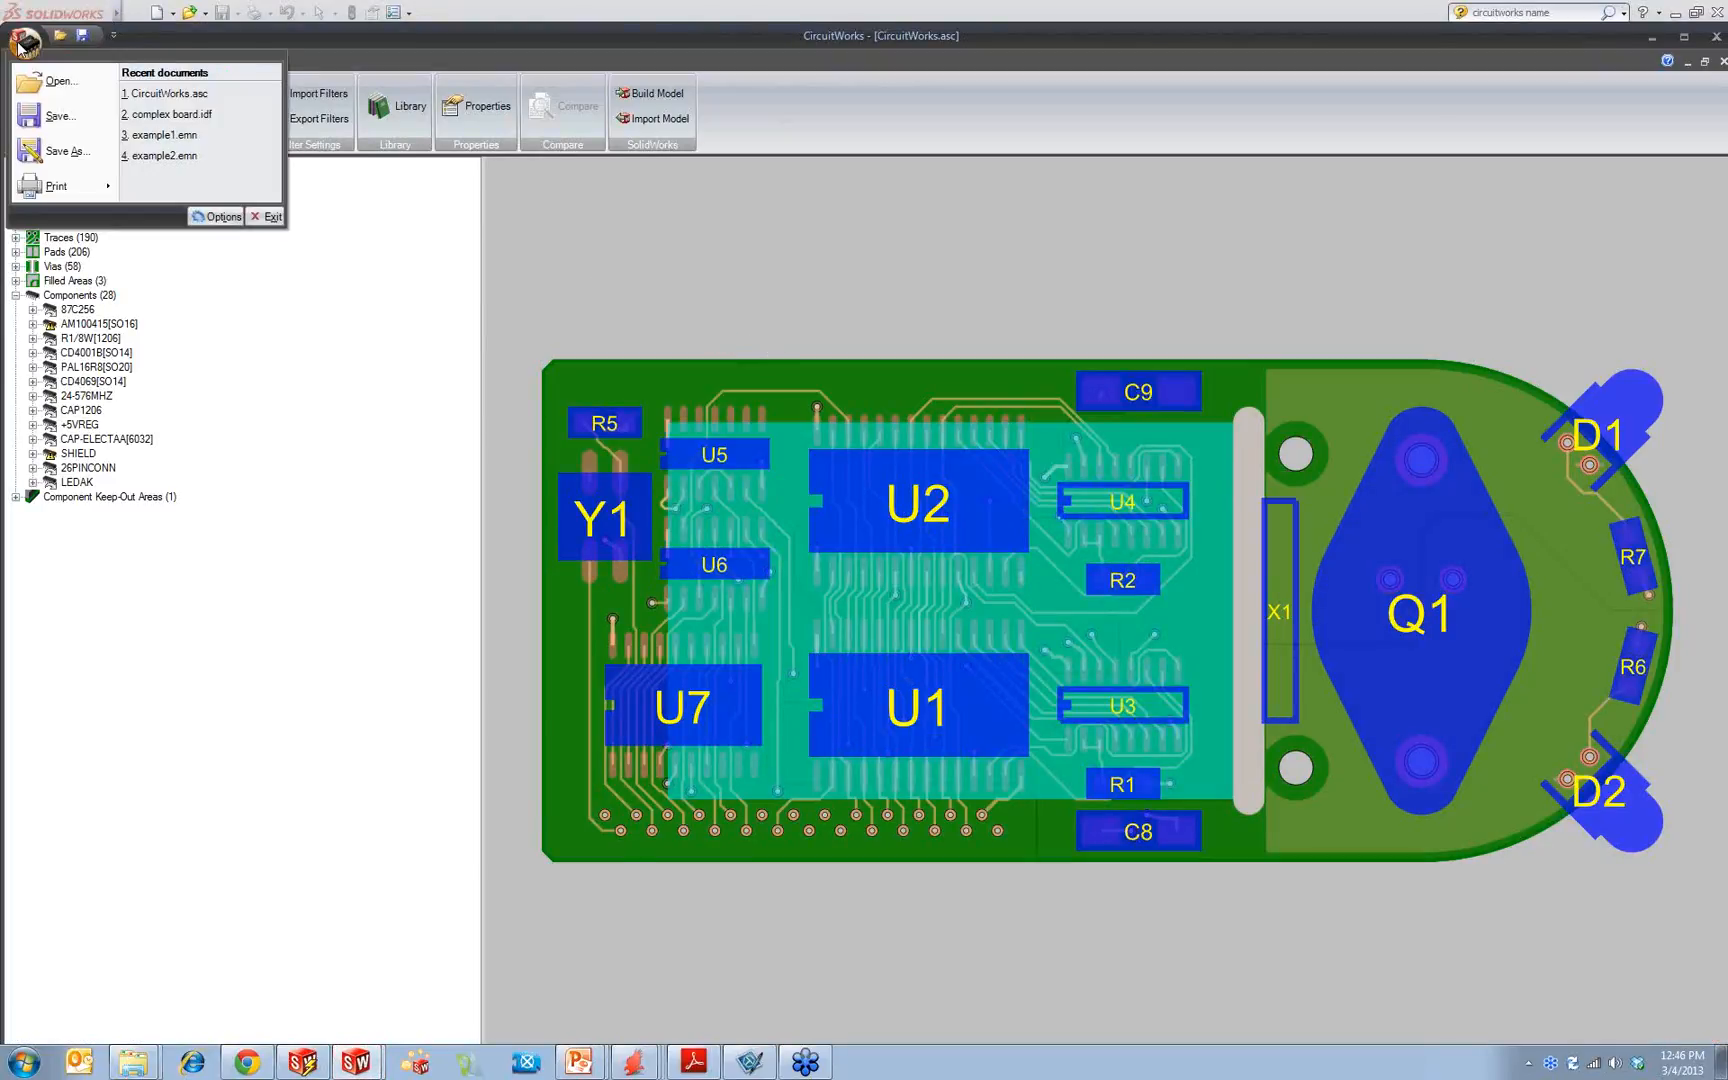
click(55, 81)
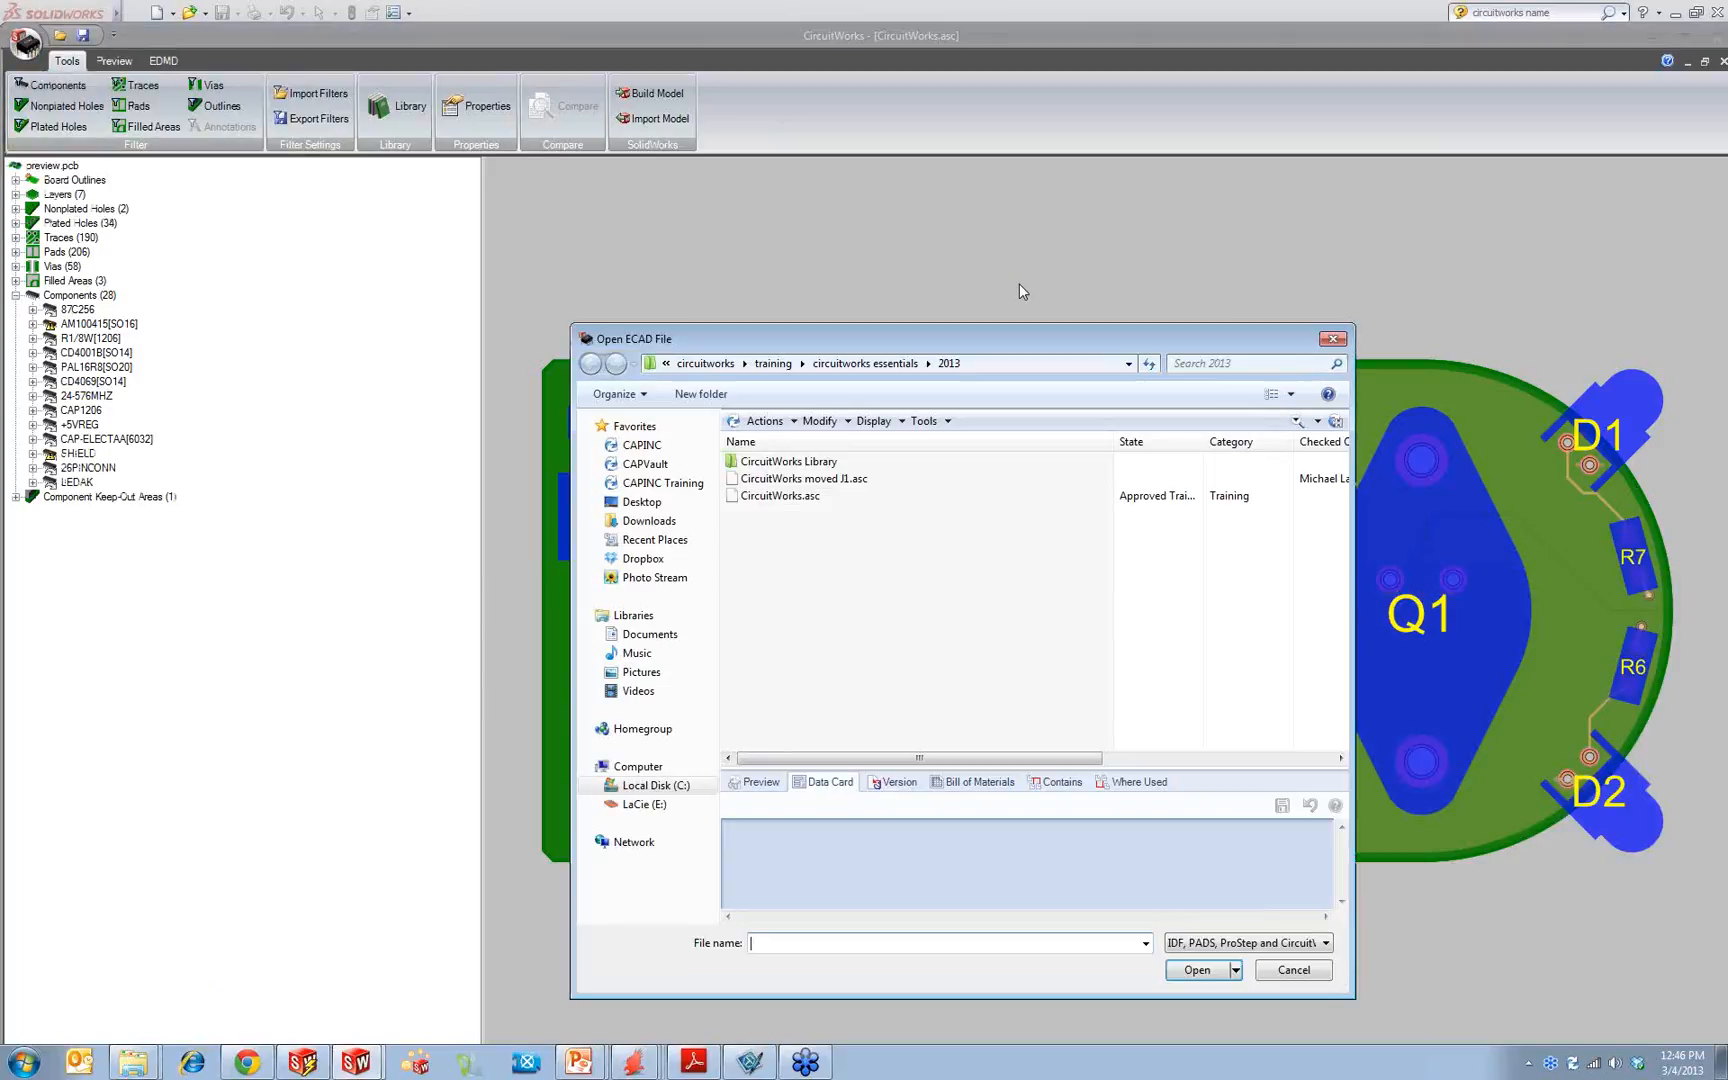
click(849, 495)
click(845, 478)
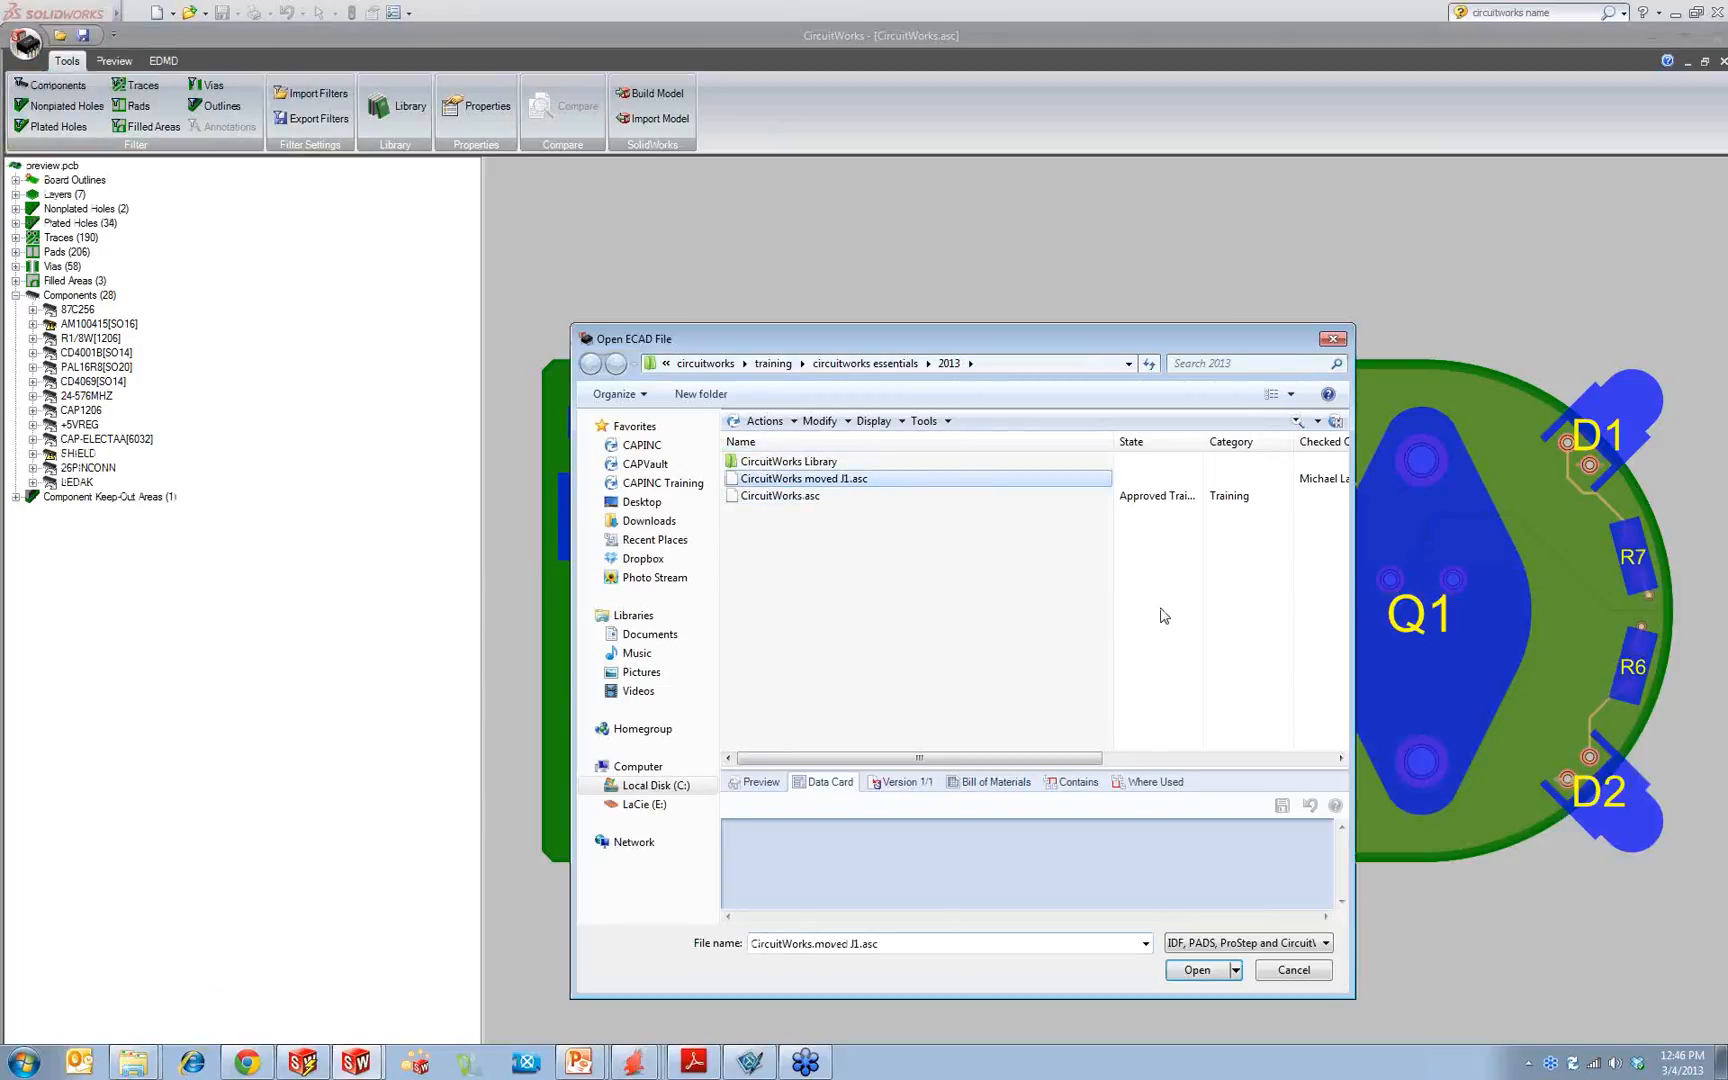
click(1197, 970)
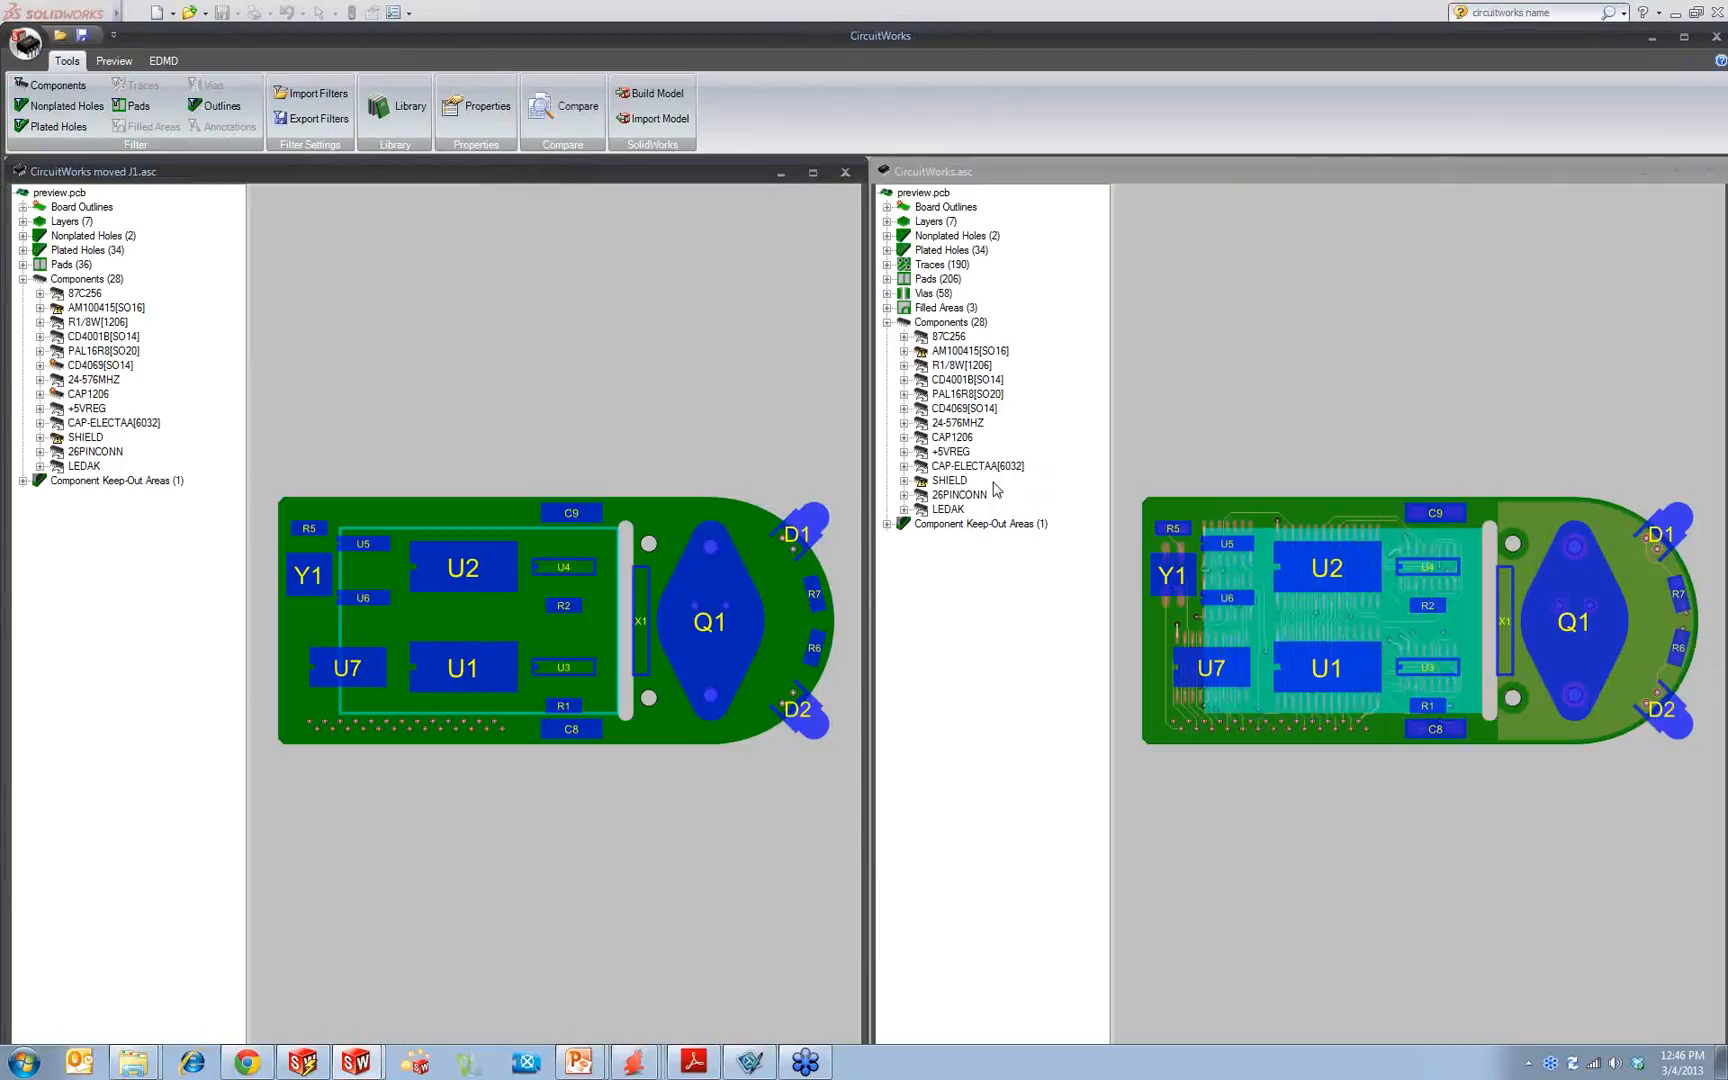
Step: Compare the two open boards and shorten both document windows to enlarge the comparison results area
click(575, 108)
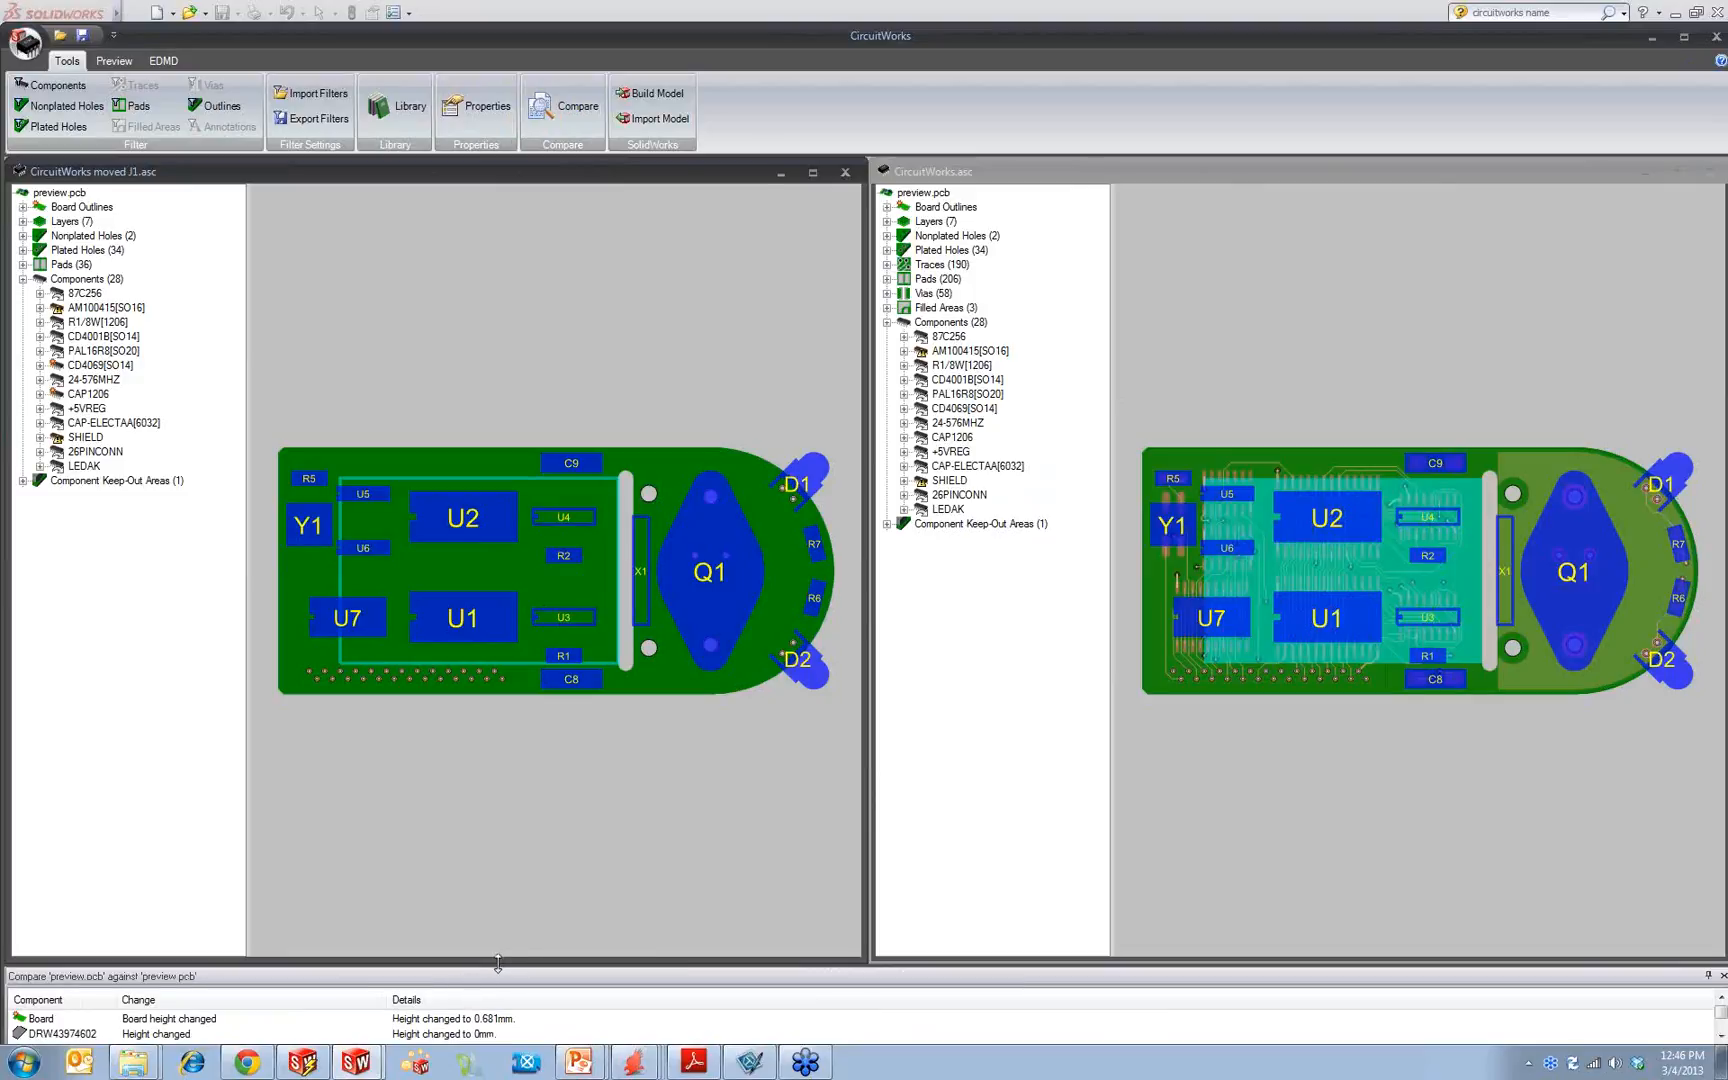
drag(498, 963, 540, 713)
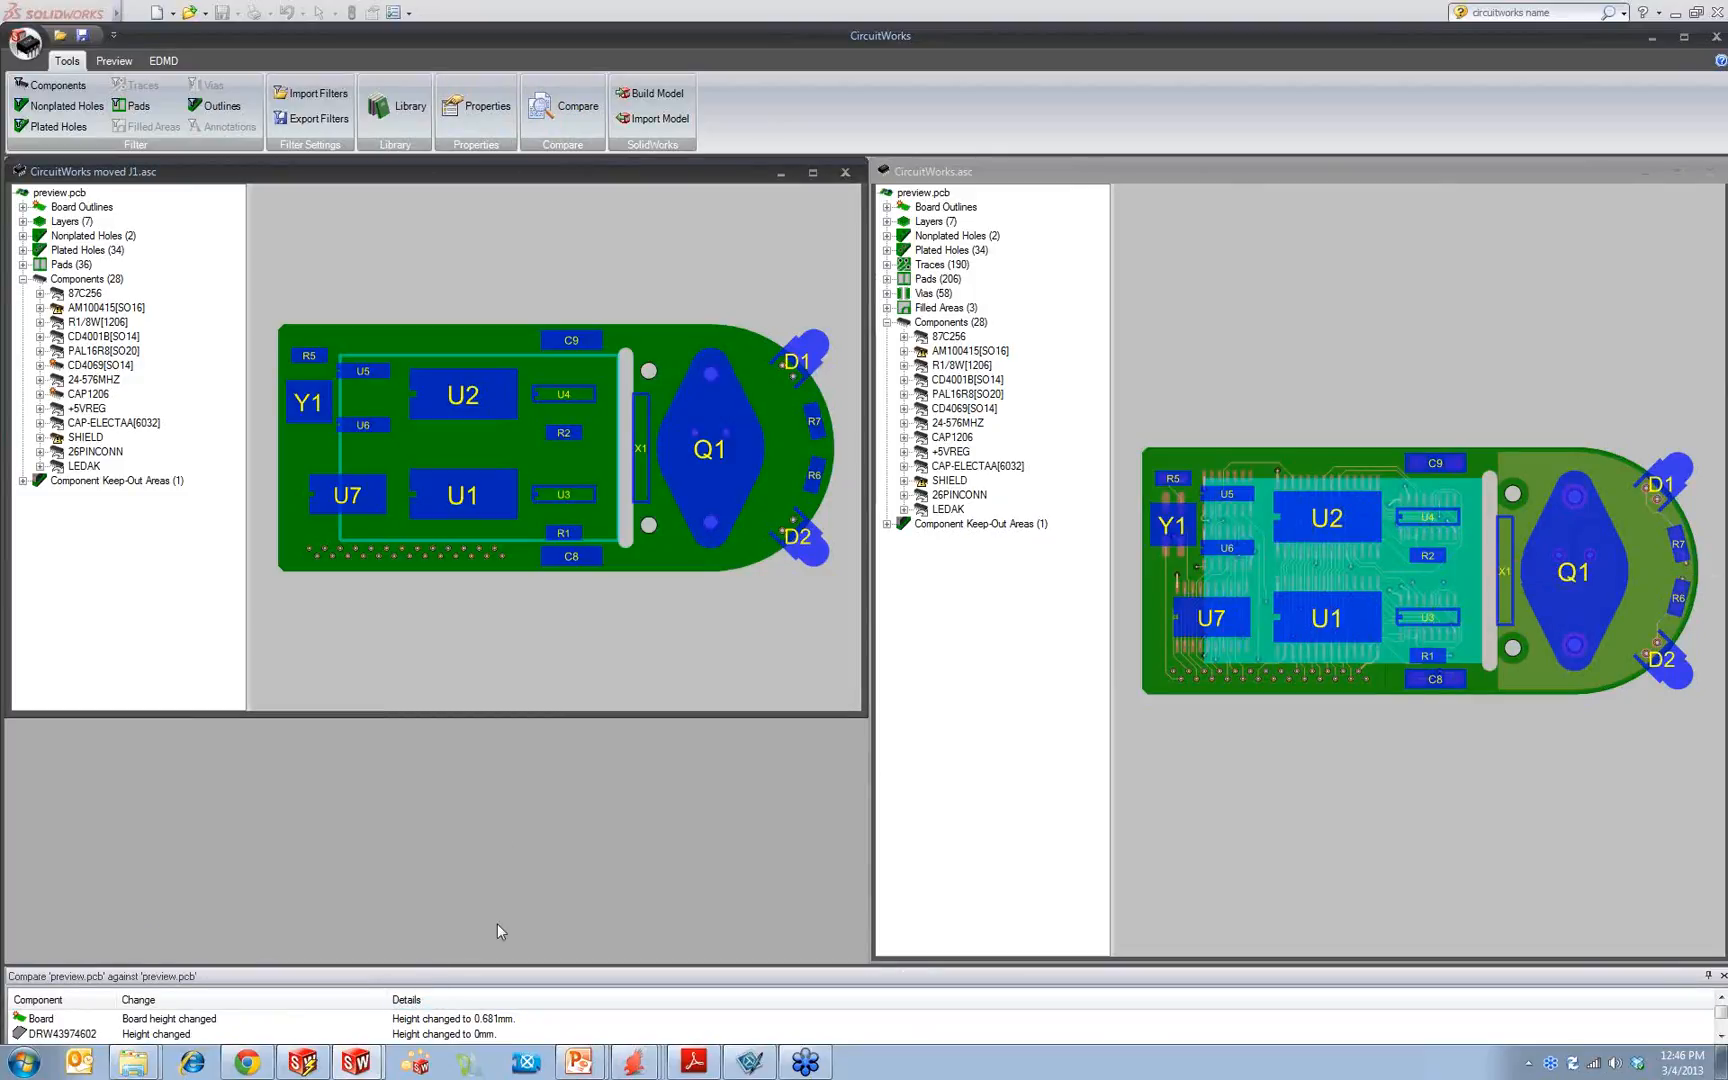
drag(879, 960, 923, 716)
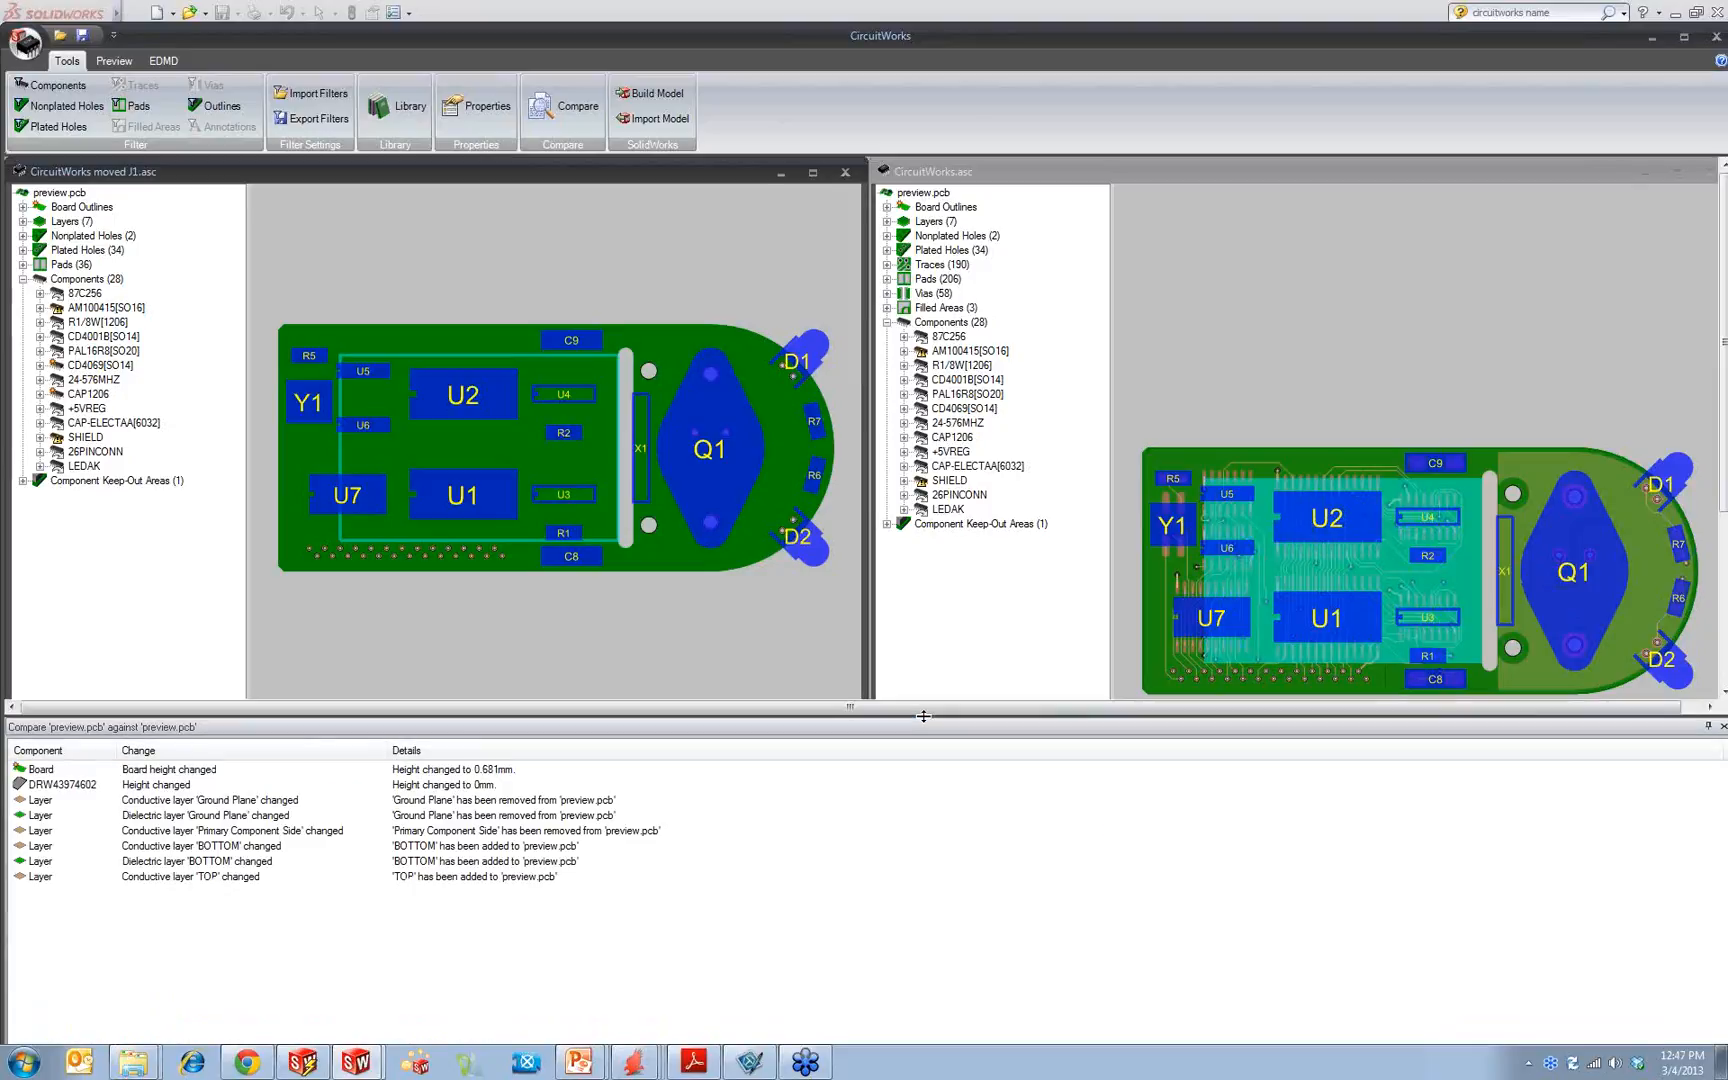
Step: Examine the board height, component height and conductive and dielectric layer changes listed in the comparison
click(95, 786)
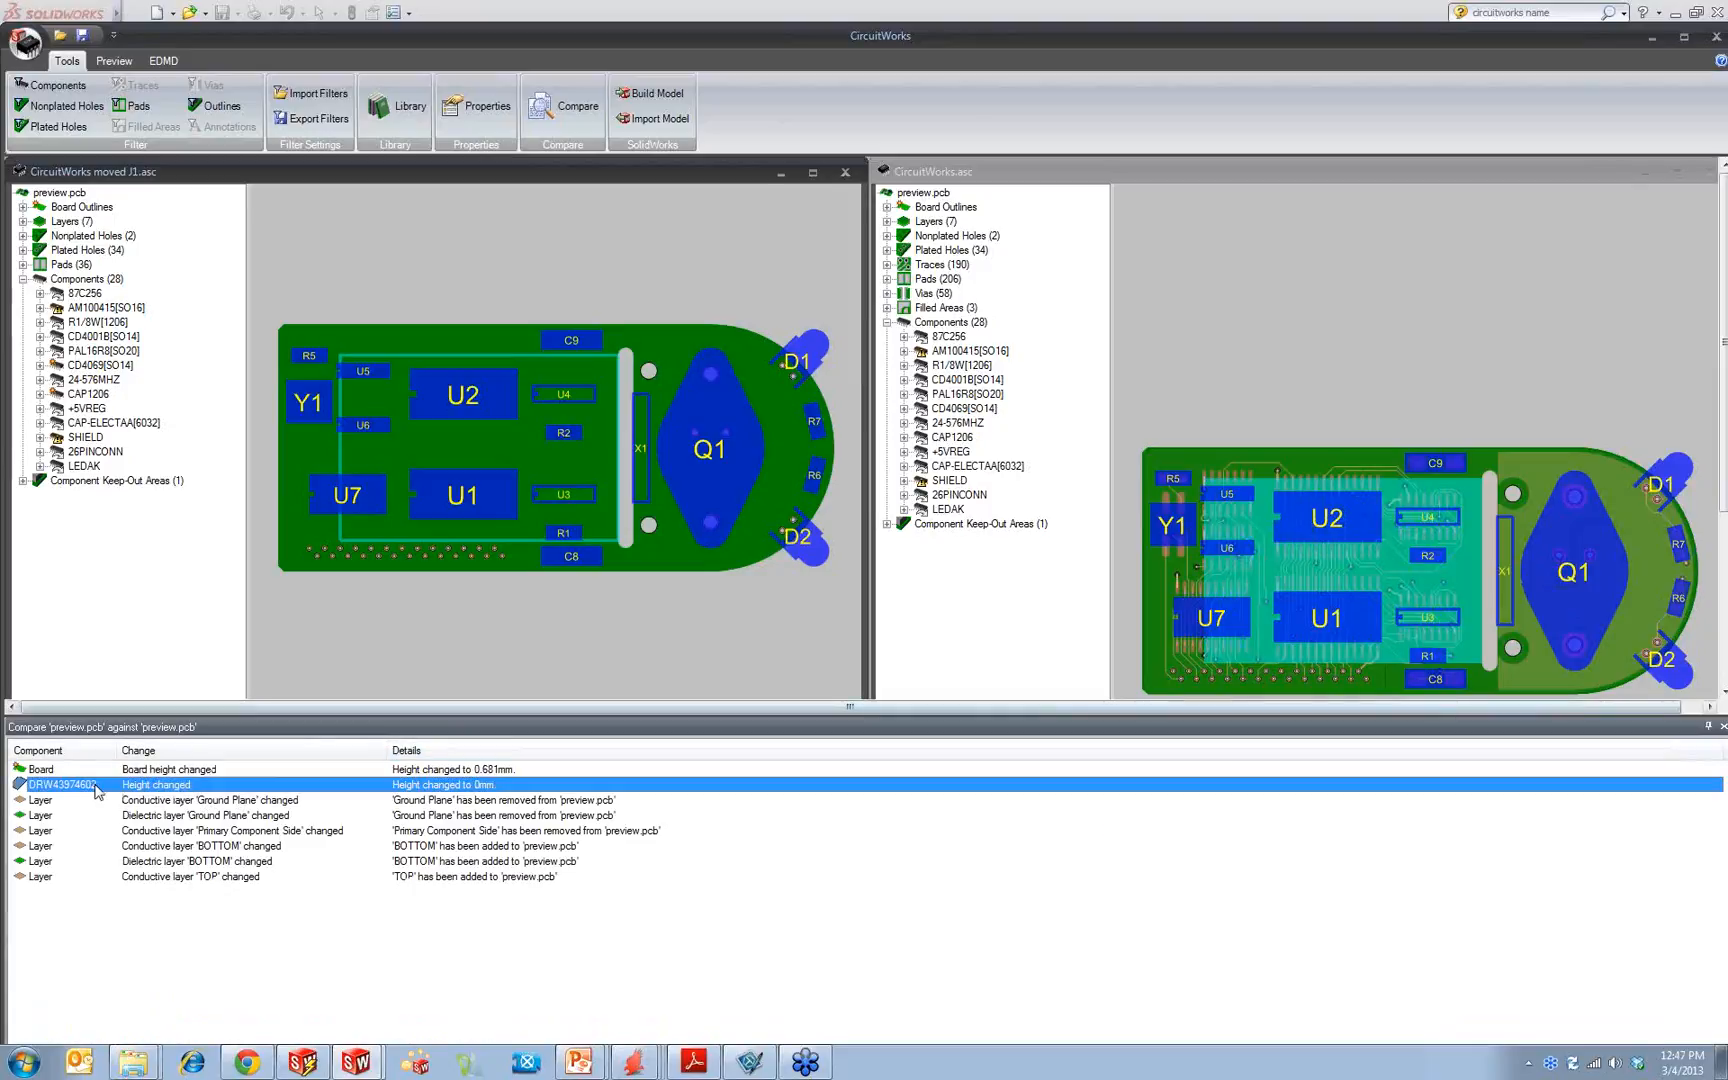
click(137, 772)
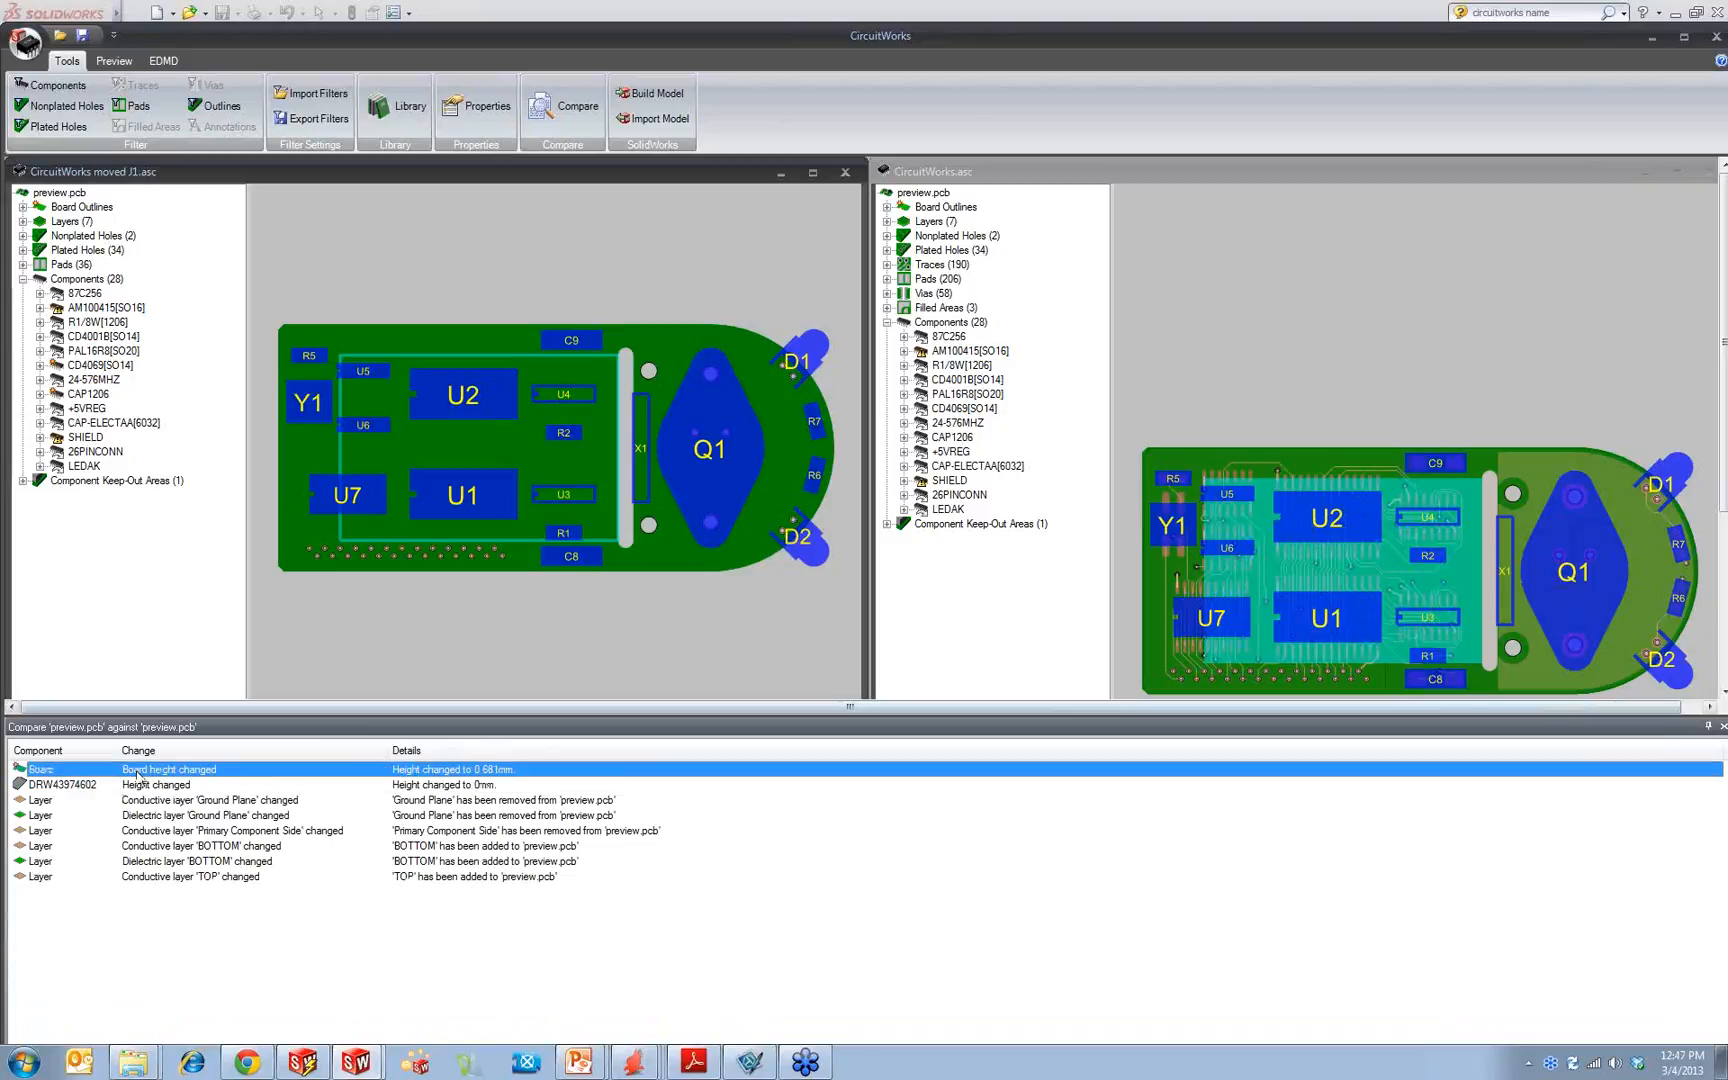
click(362, 786)
click(462, 801)
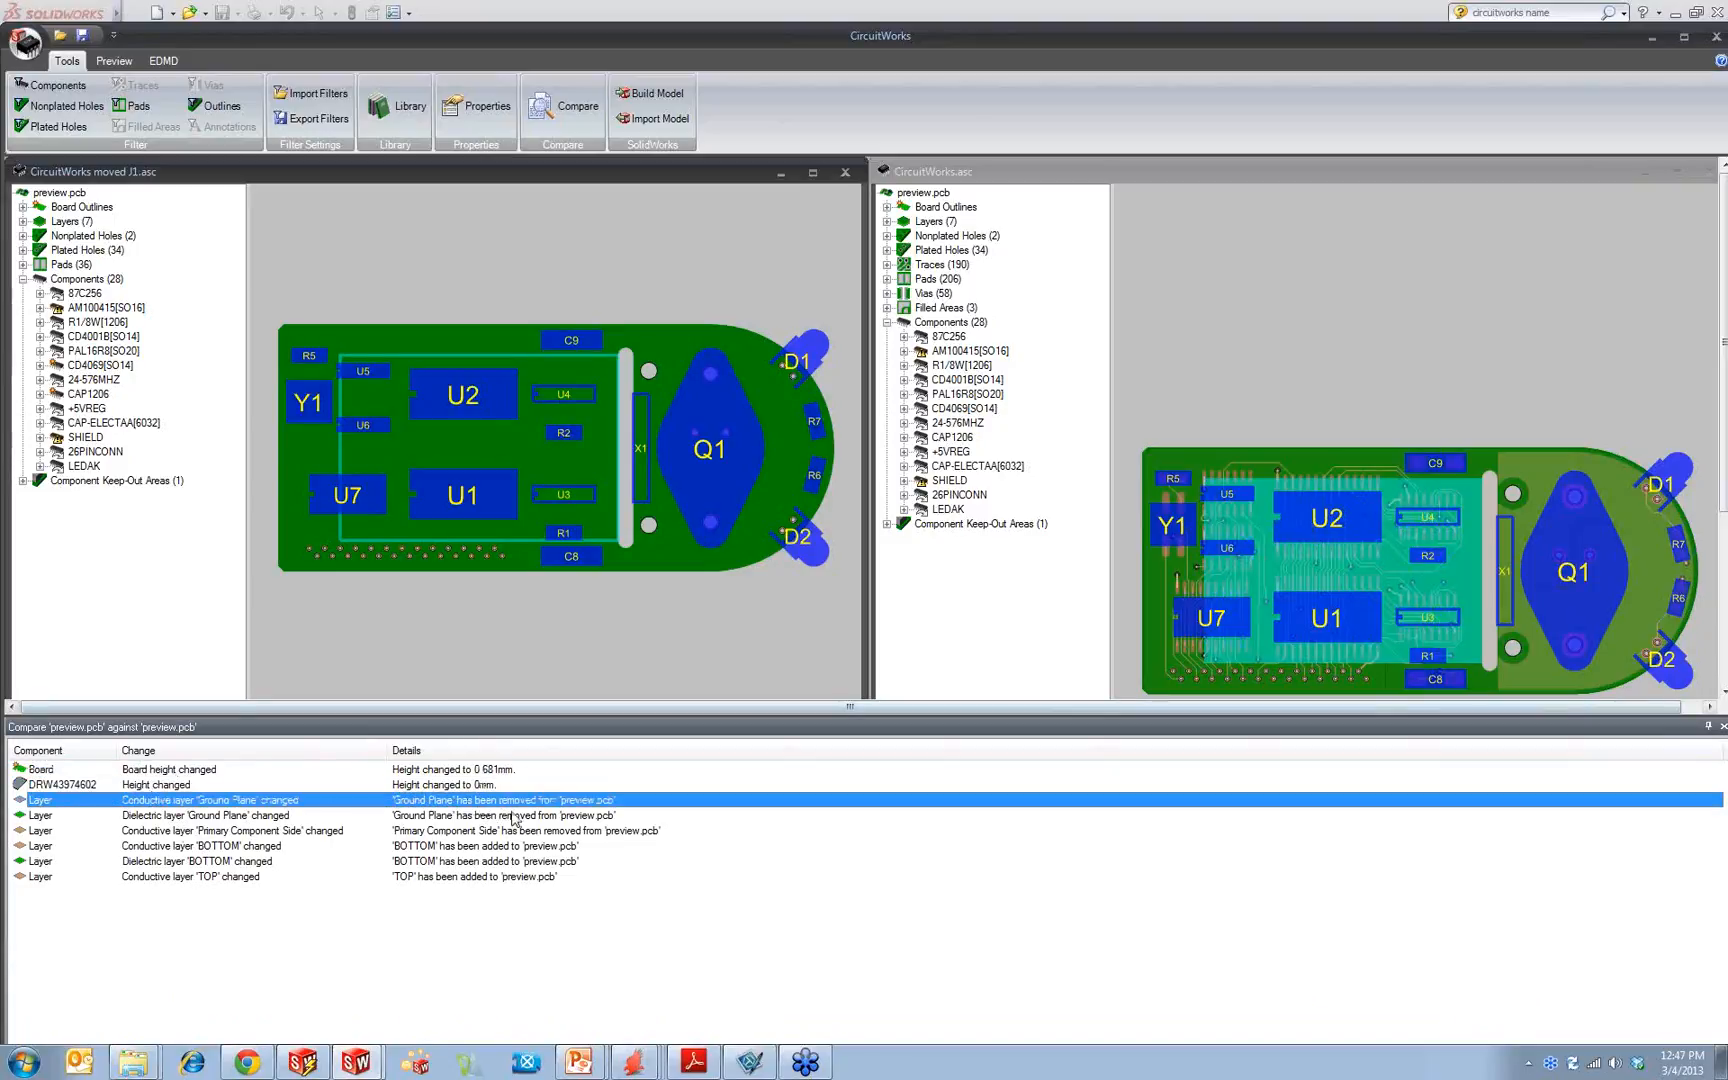
click(512, 815)
click(518, 832)
click(495, 860)
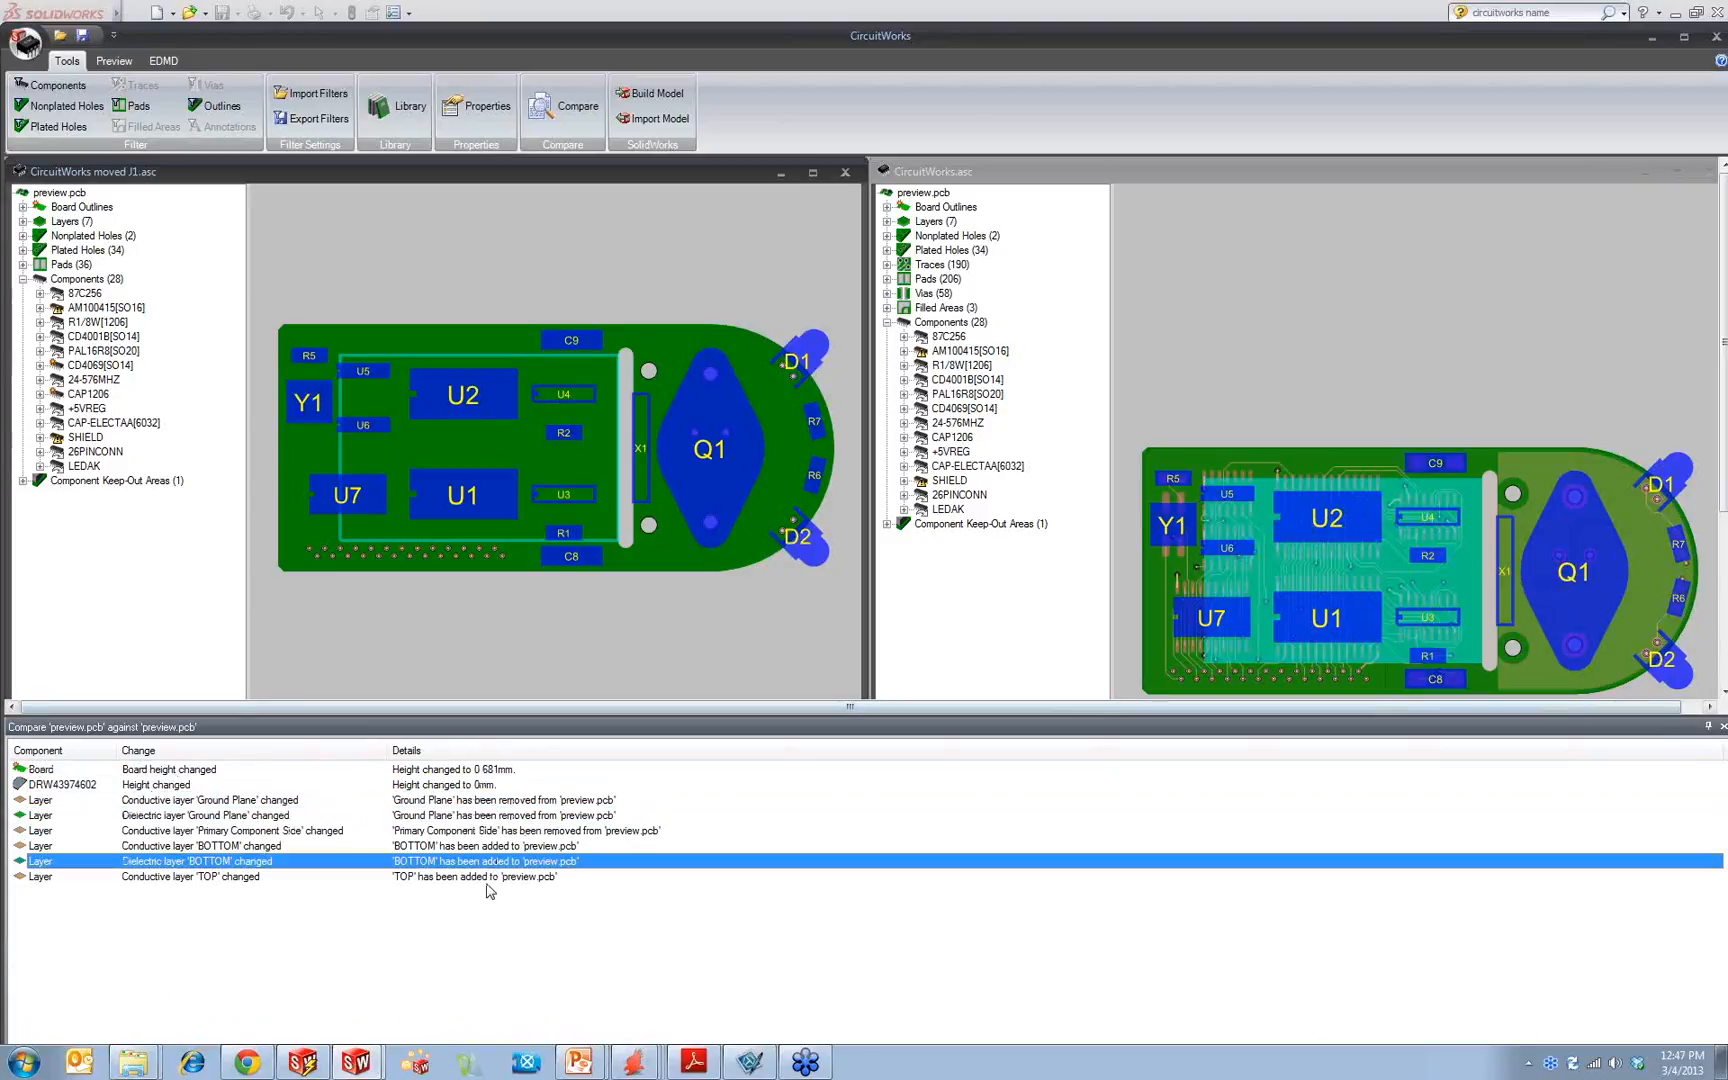
Step: Exit CircuitWorks, discarding the changes to CircuitWorks.asc and the other open board file
click(1243, 207)
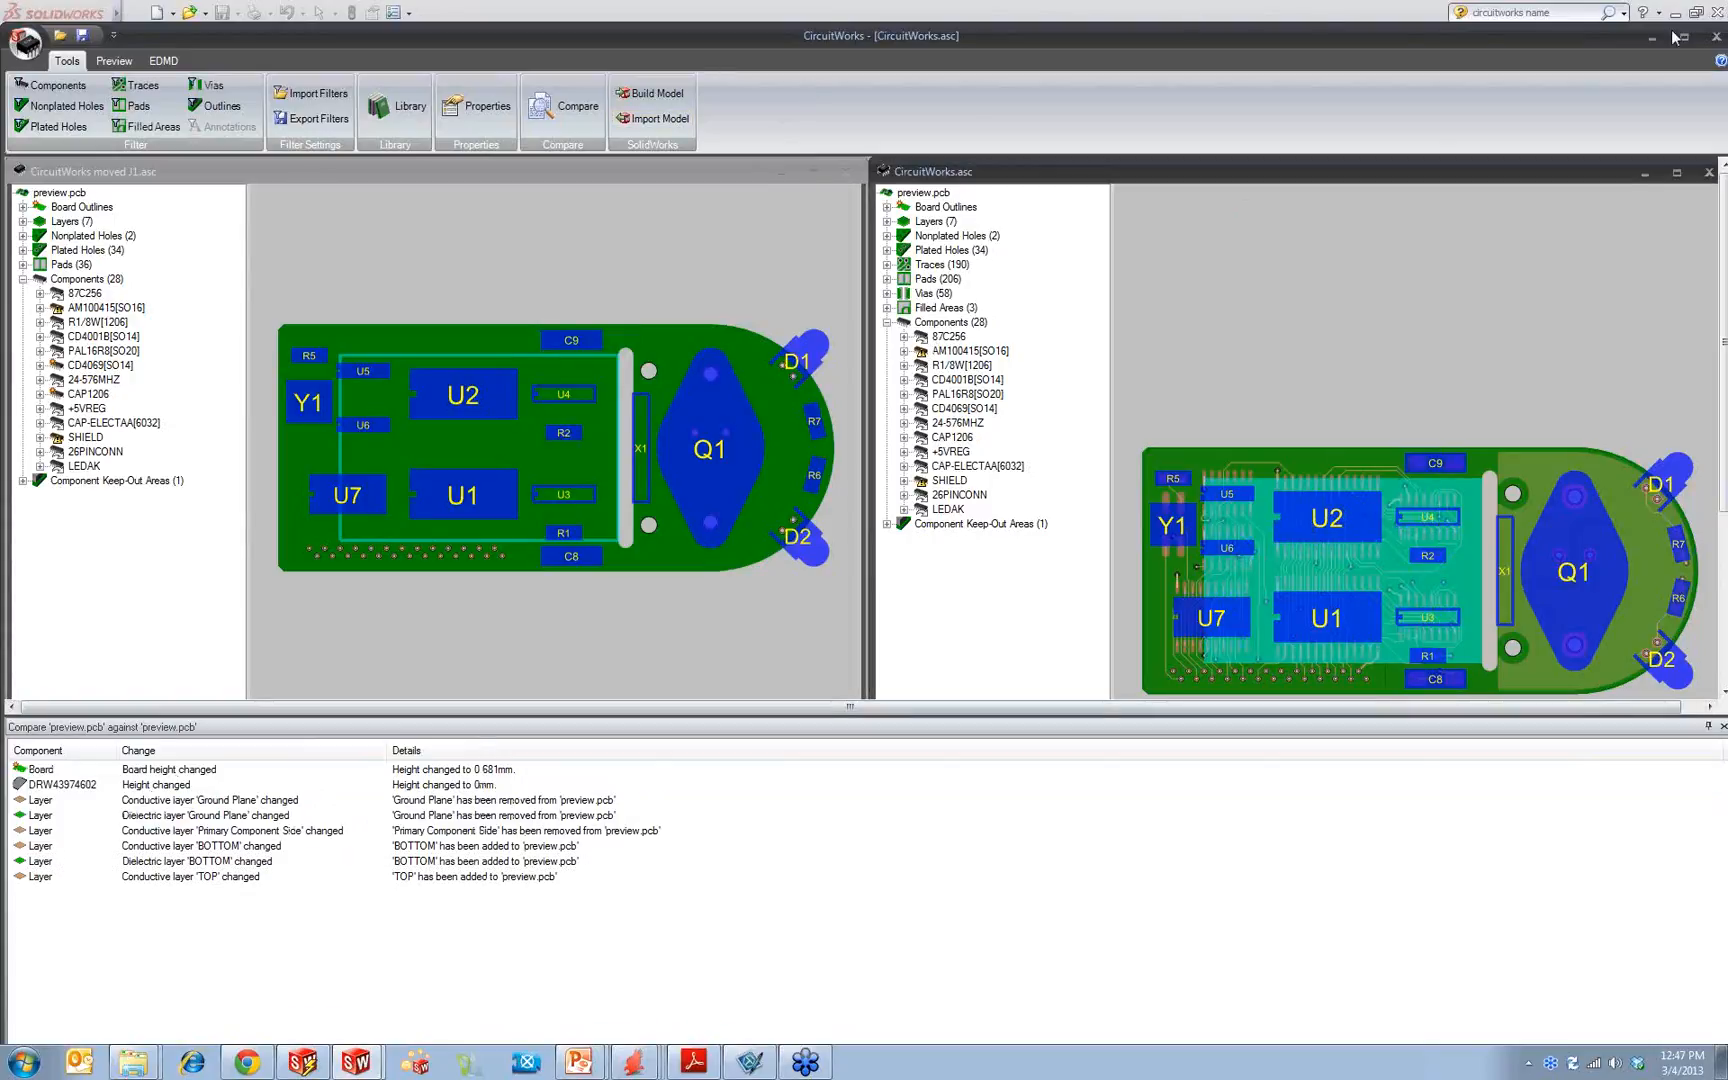
click(24, 42)
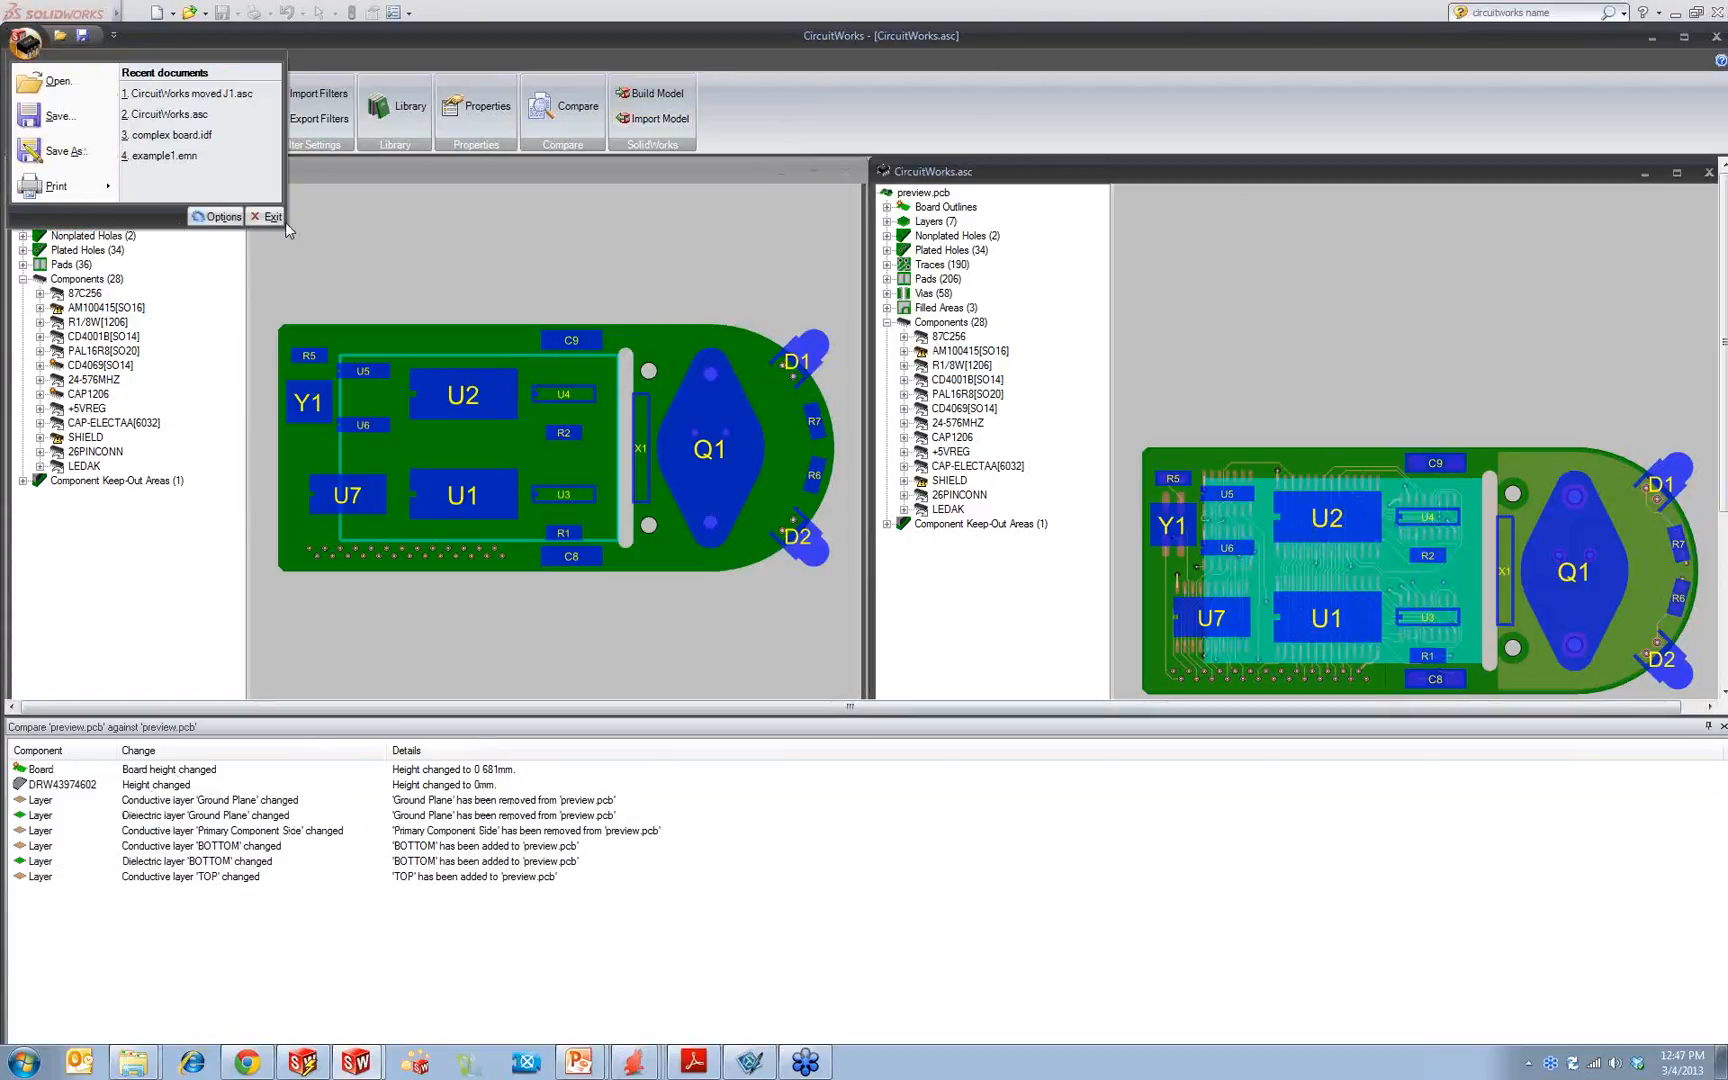
click(50, 185)
click(863, 553)
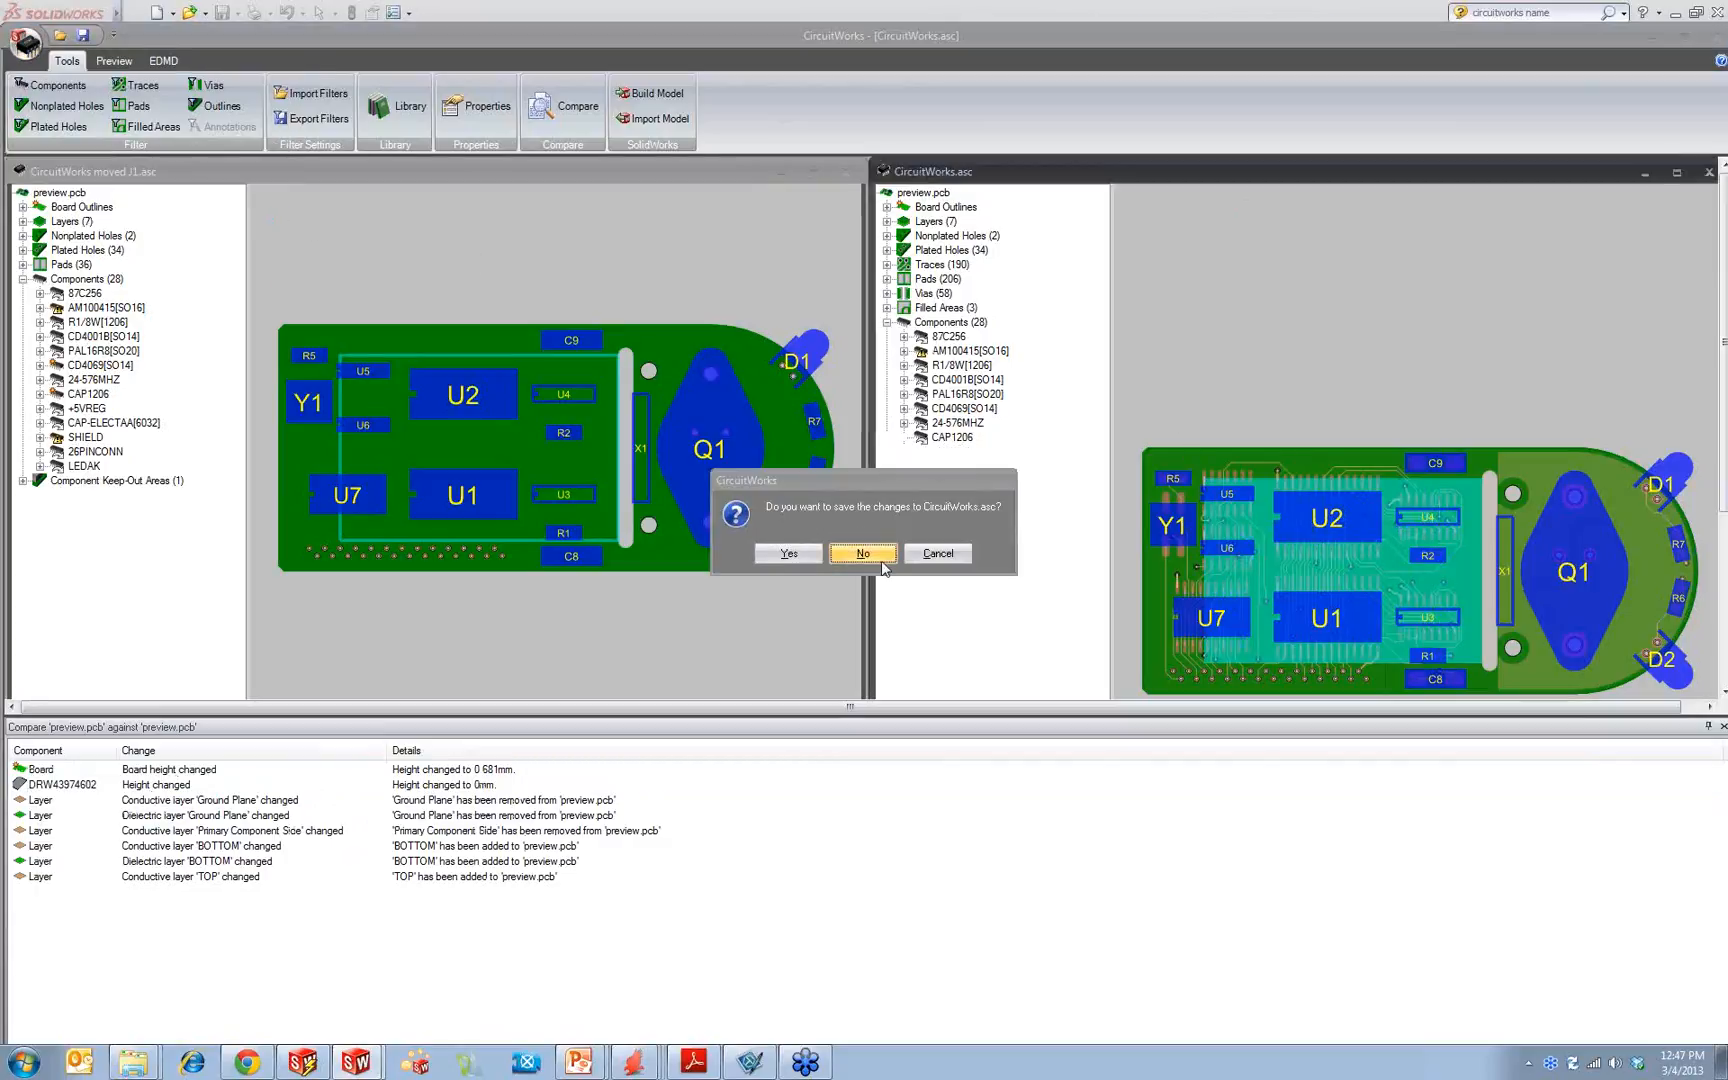
click(865, 553)
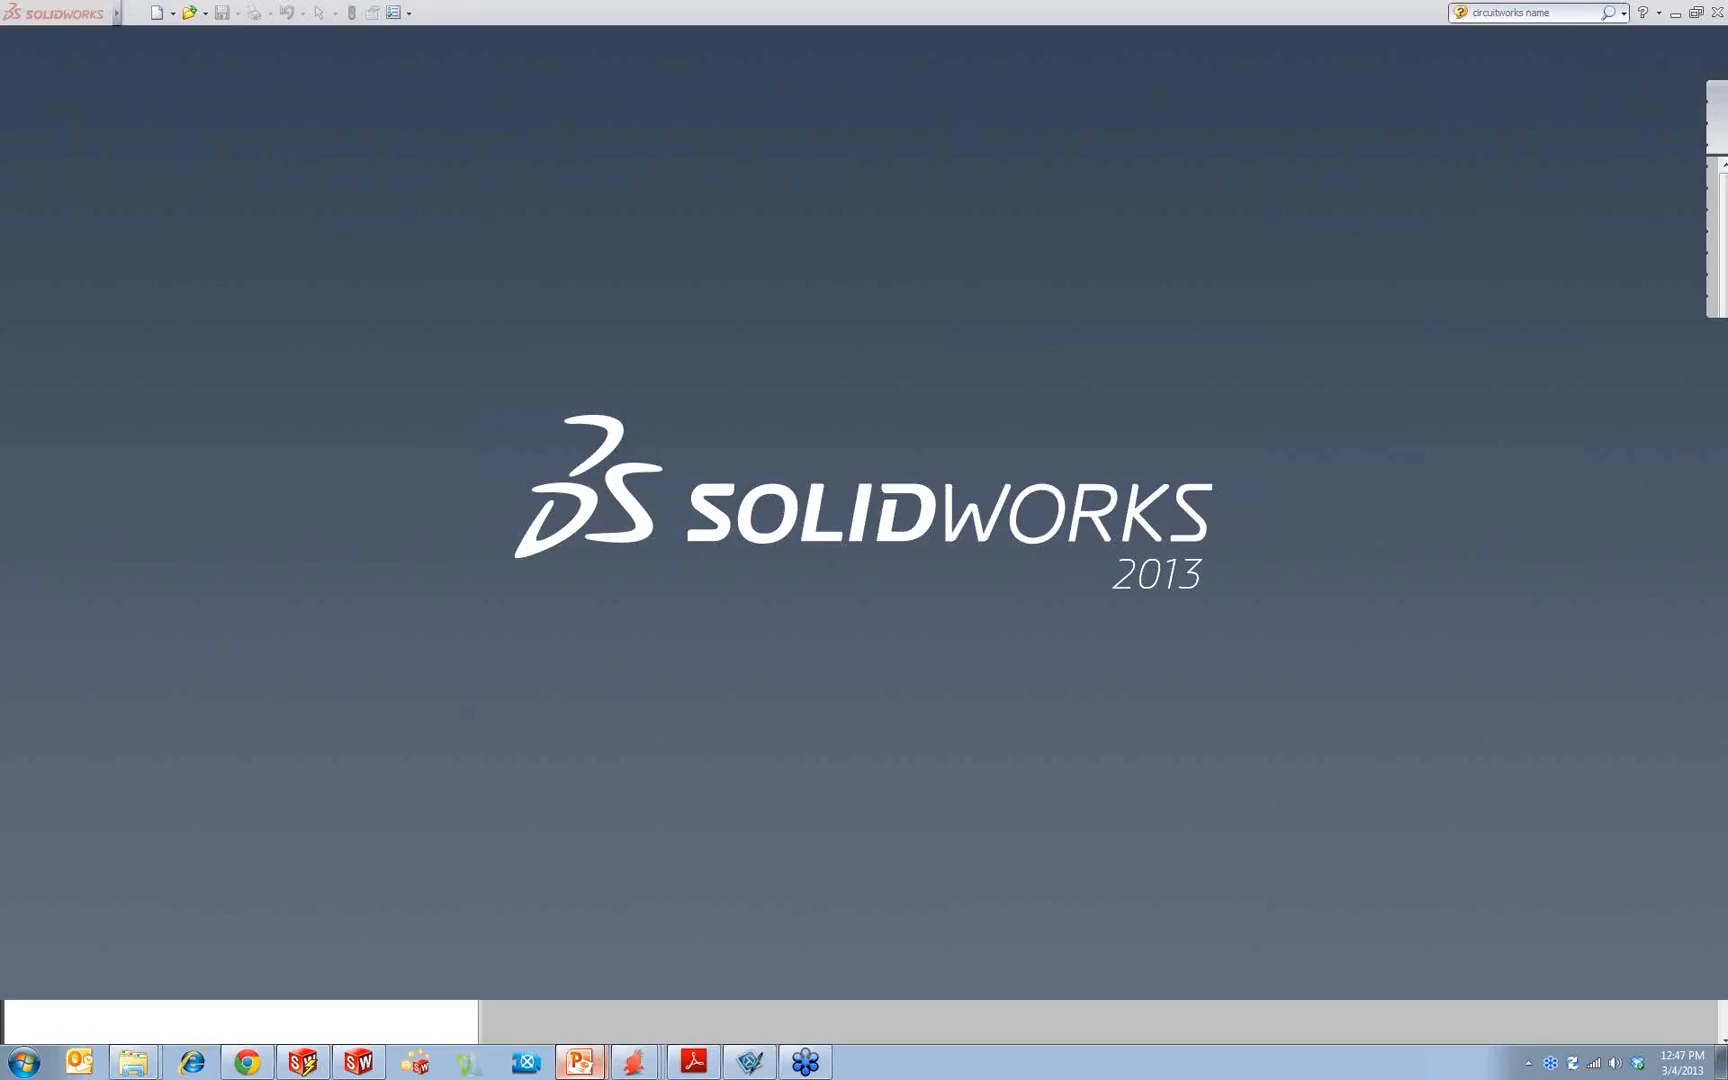
Step: Switch to the running PowerPoint slide show, revisit slide #4 on comparing files, and return to slide #2 on annotating SolidWorks assemblies
mouse_move(579, 1060)
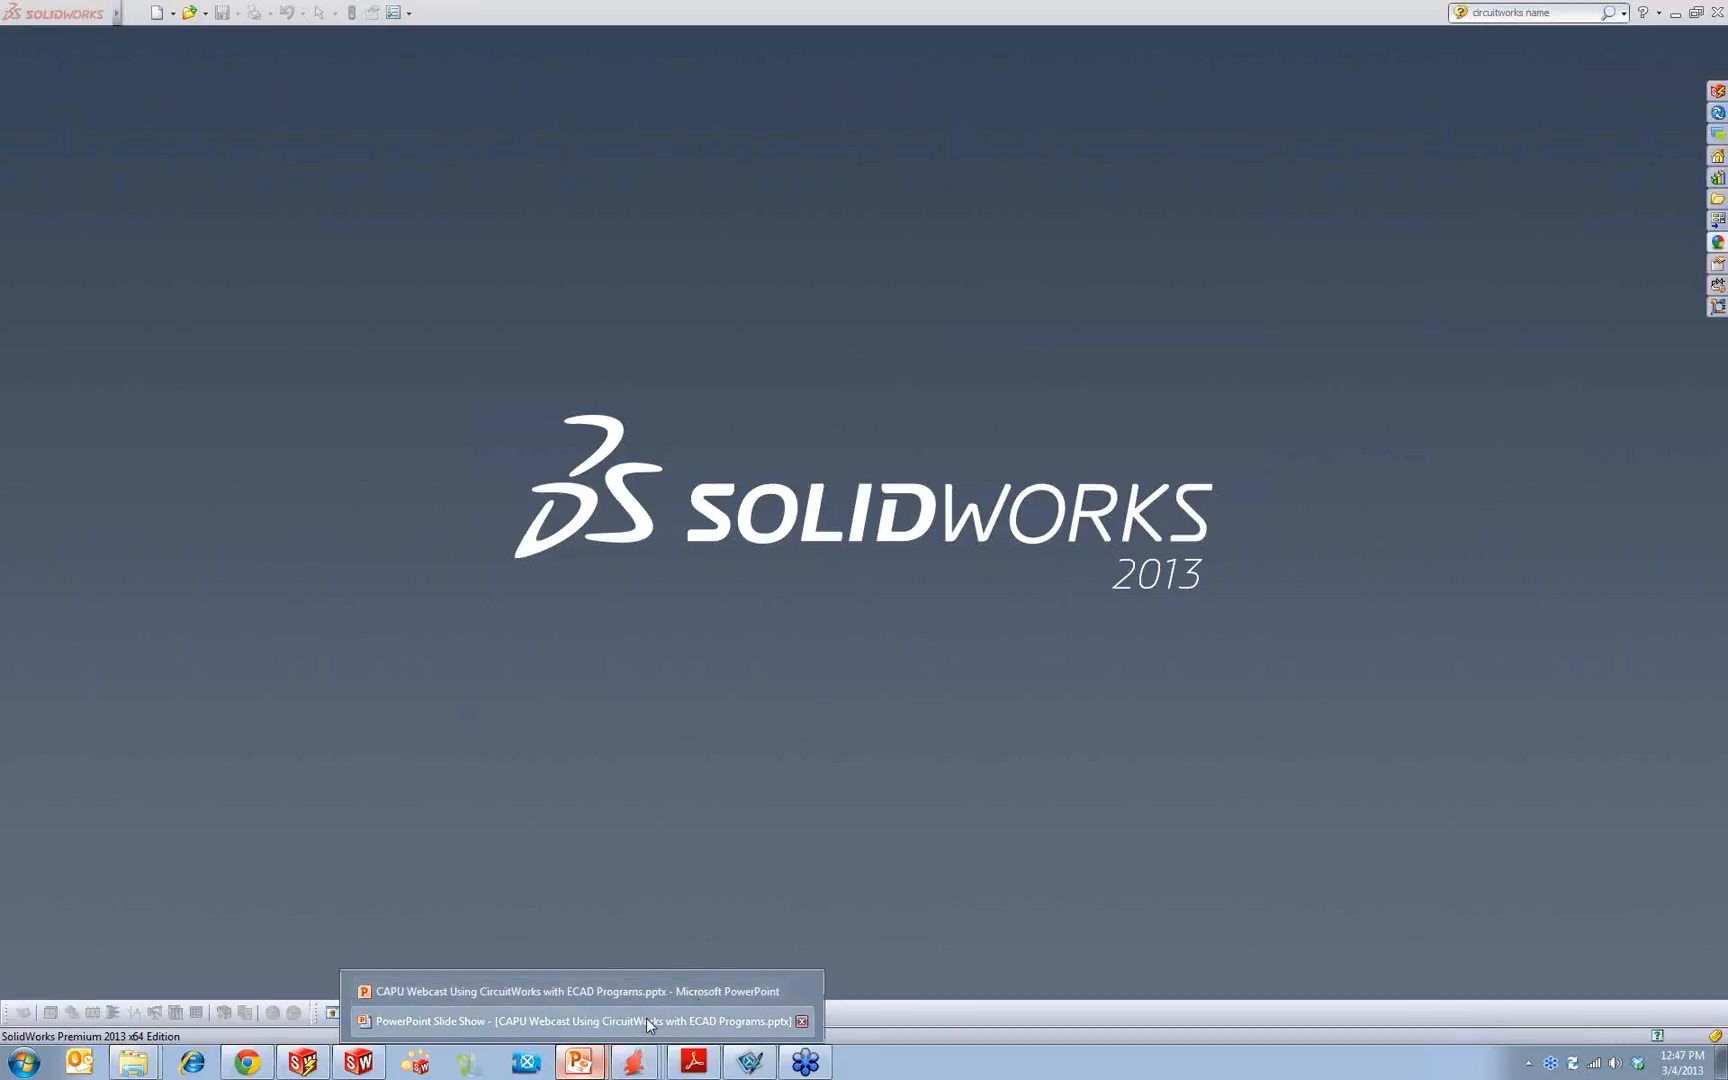
click(647, 1018)
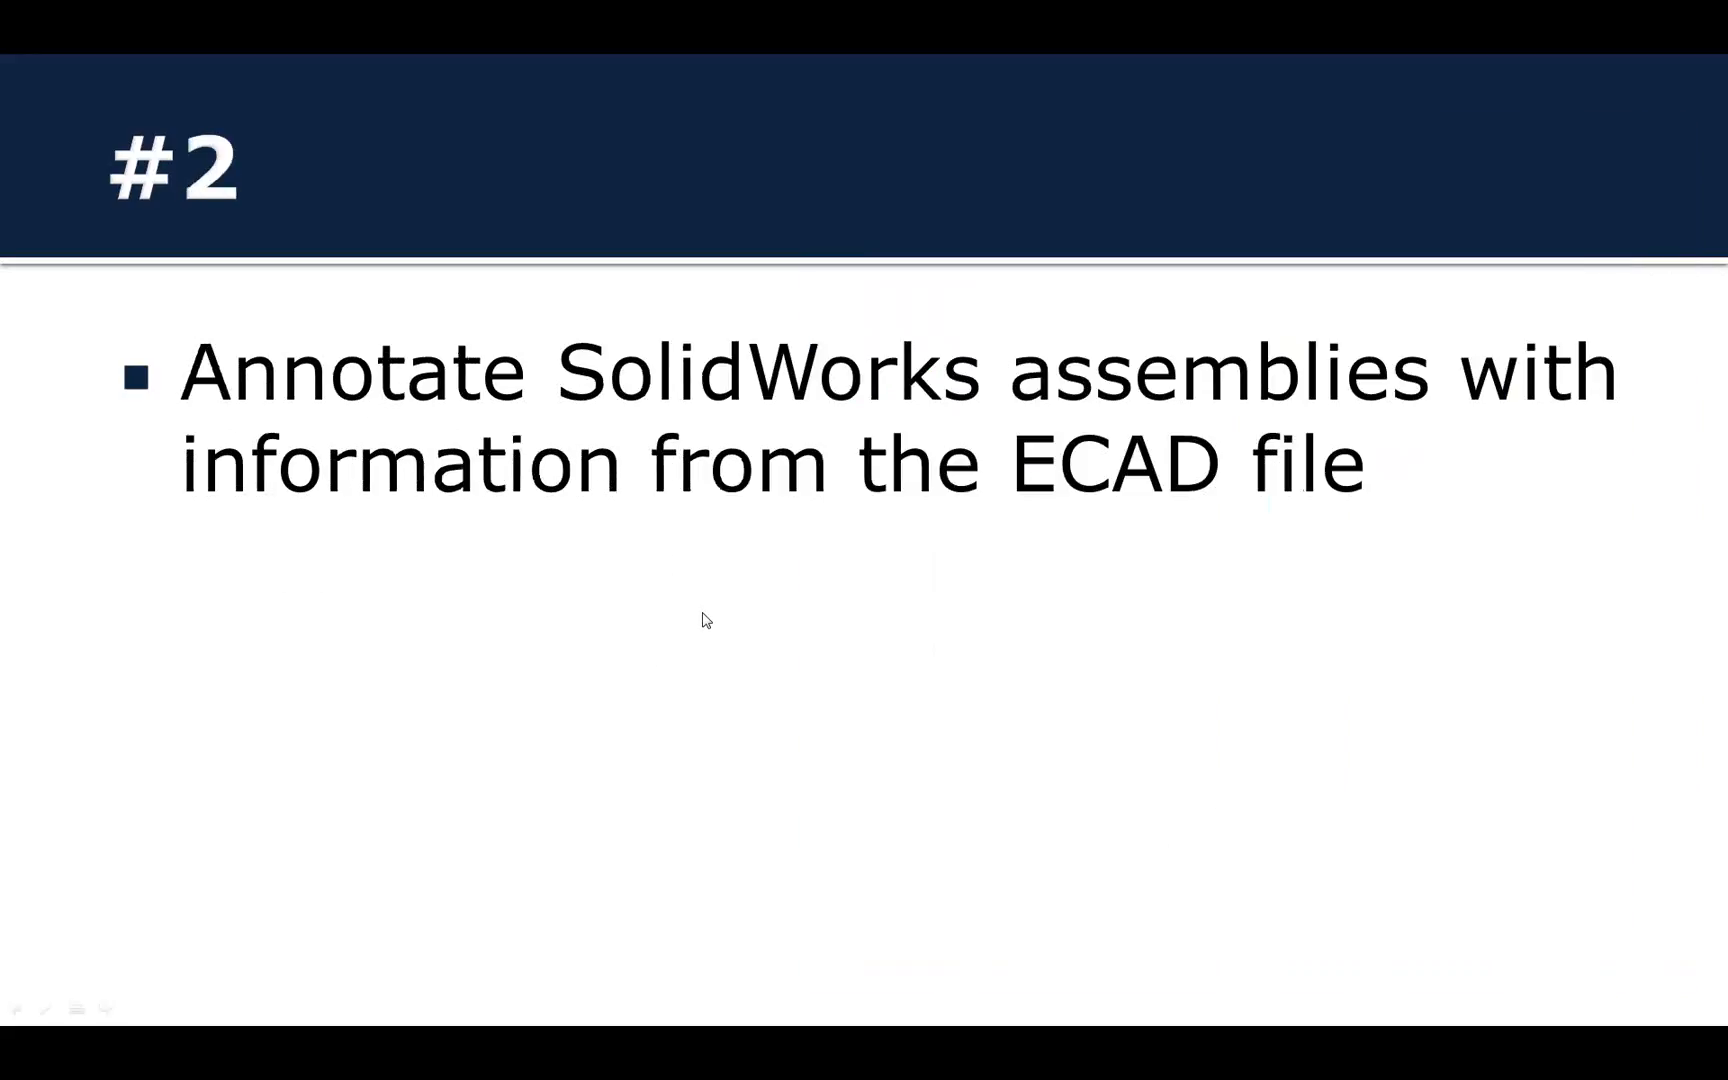
key(Left)
key(Right)
key(Right)
key(Left)
key(Left)
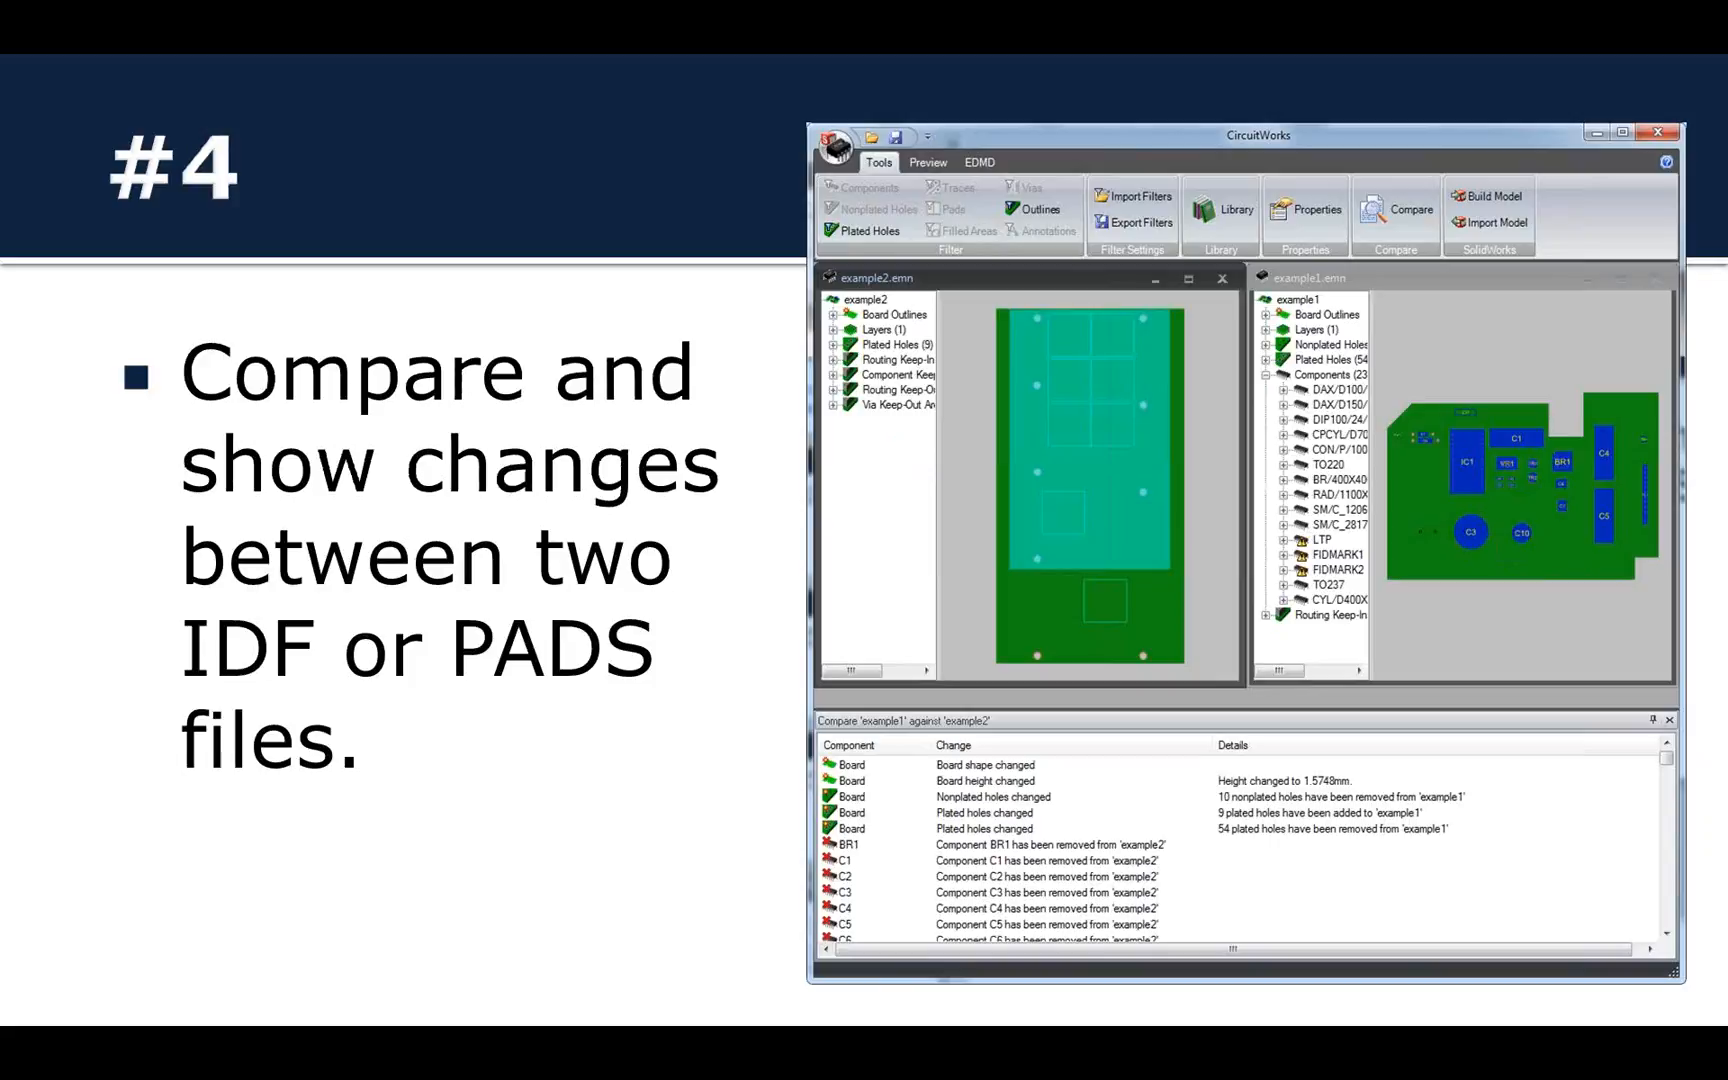
key(Right)
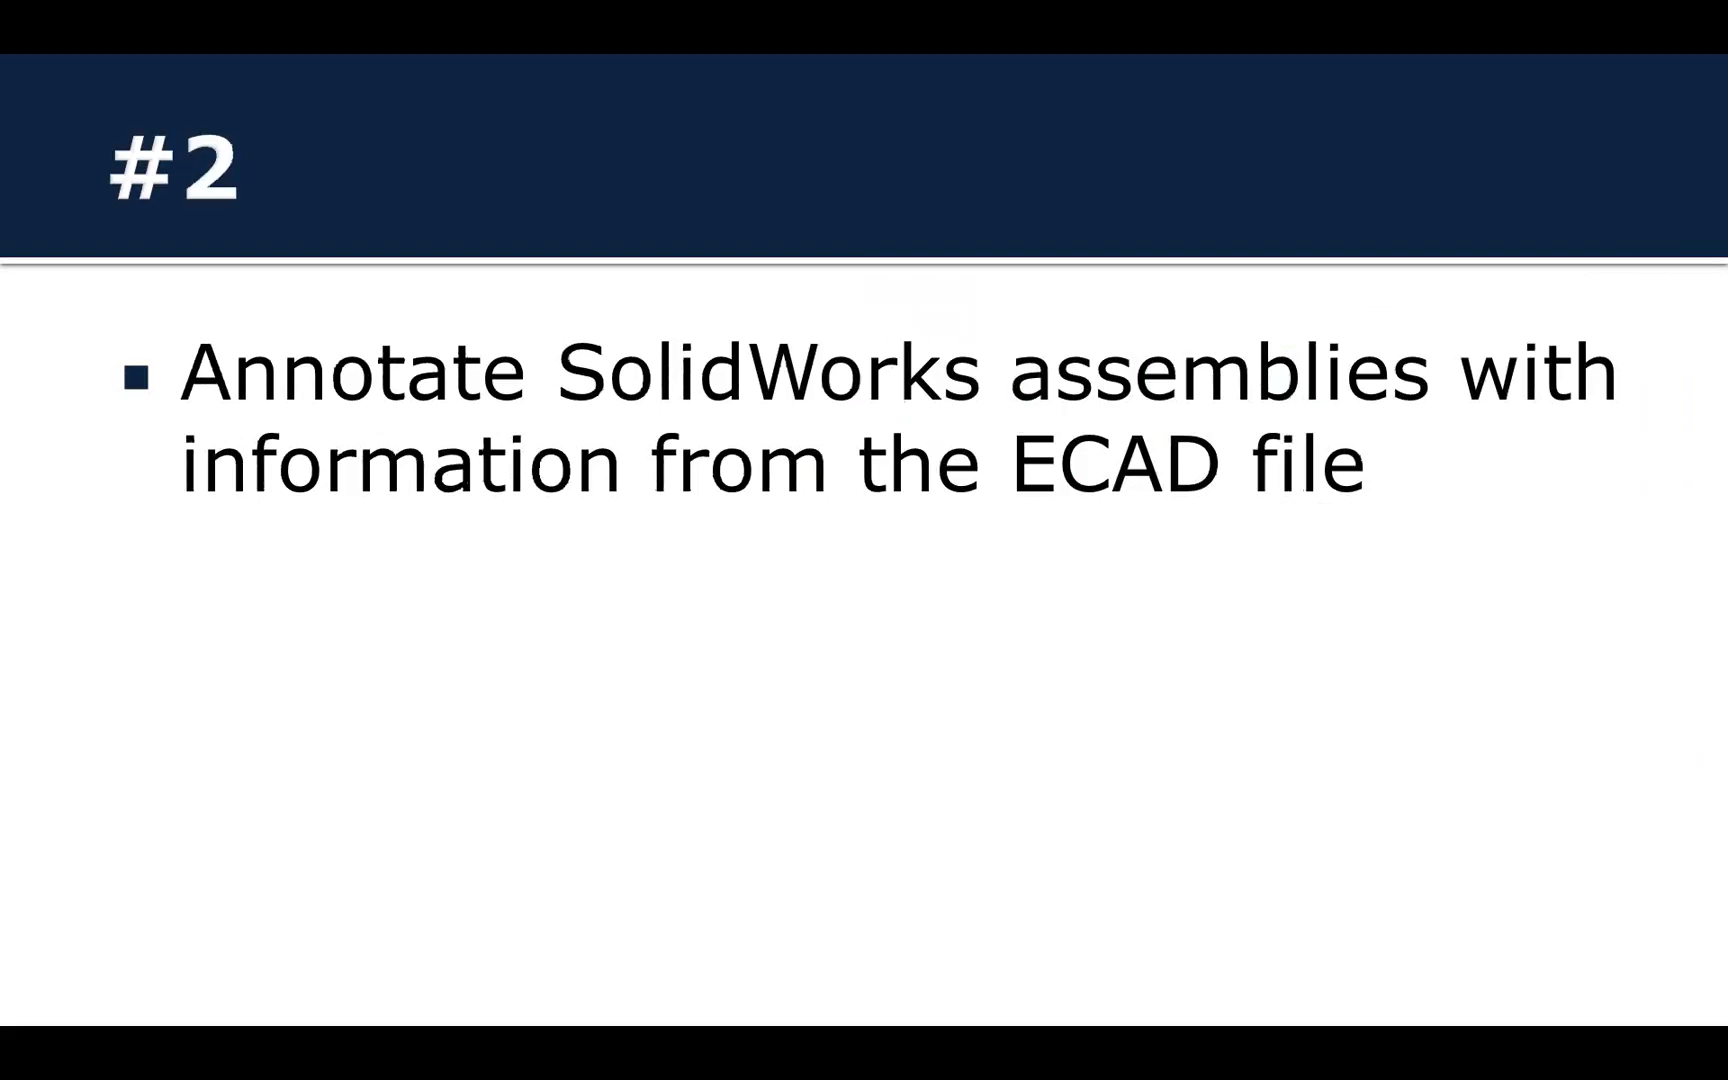
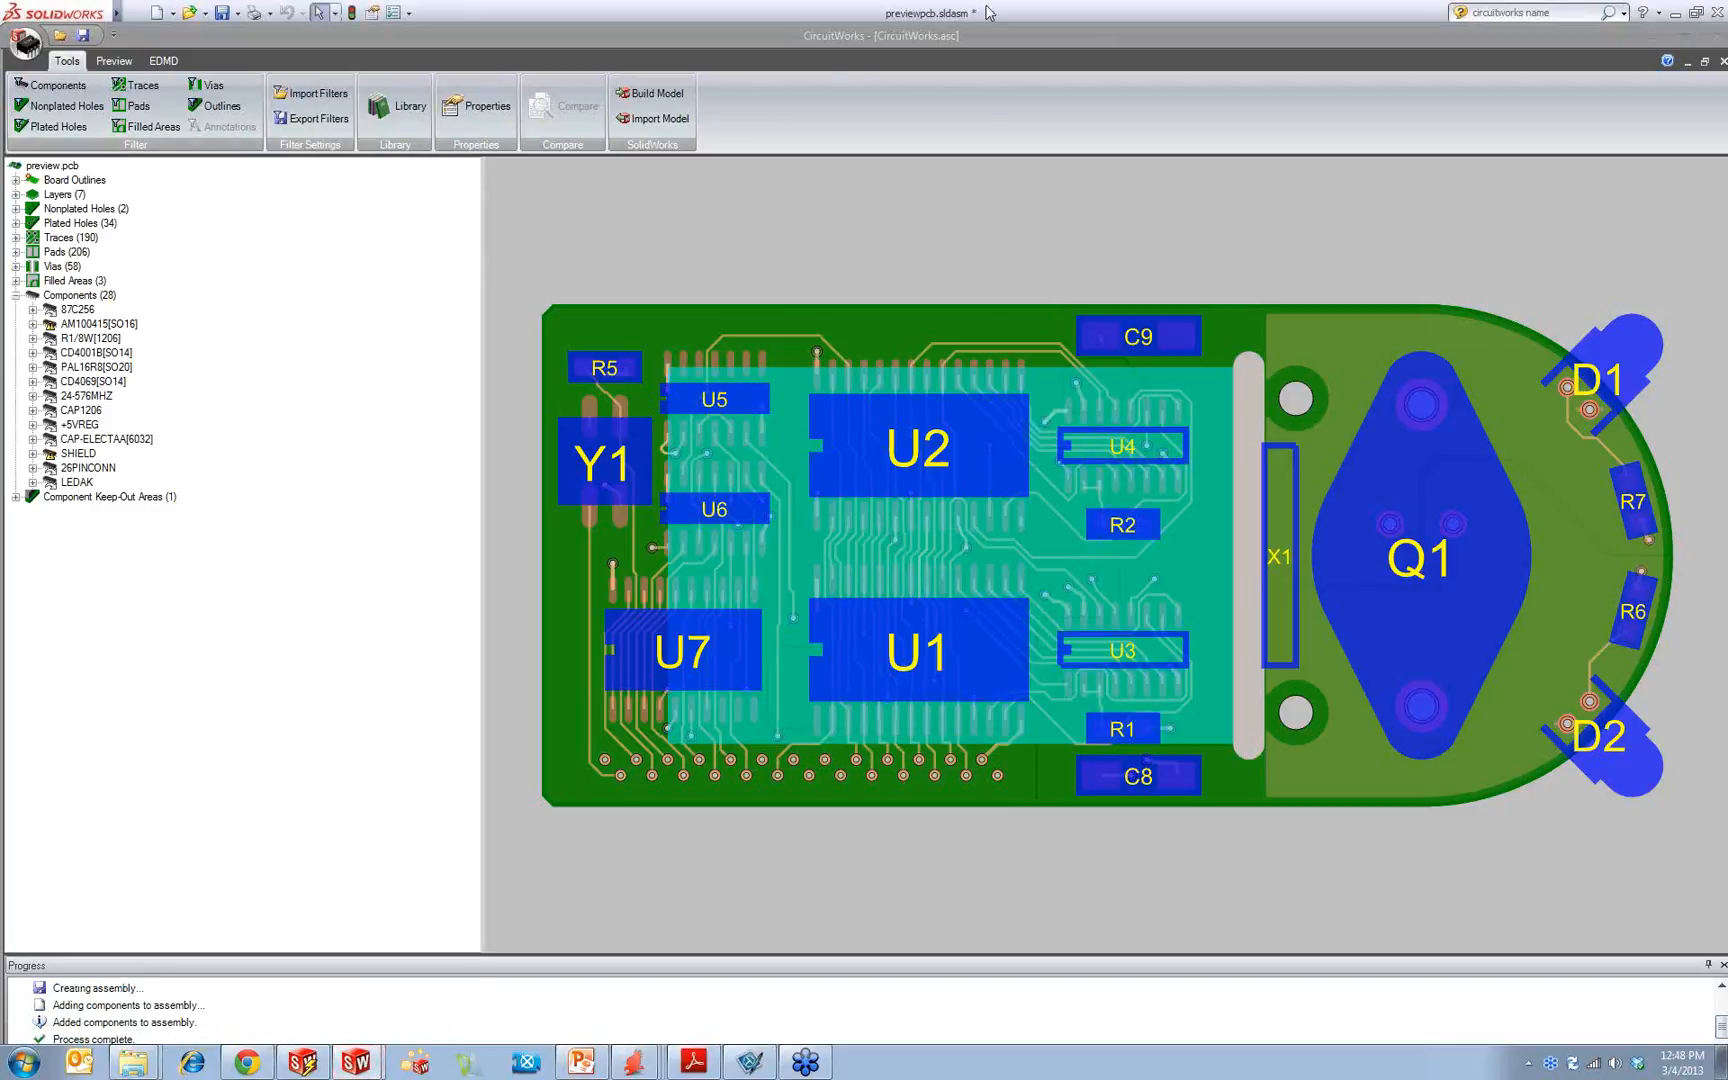
Step: Switch from CircuitWorks to the previewpcb assembly in SolidWorks and examine the populated board from an oblique angle
click(965, 35)
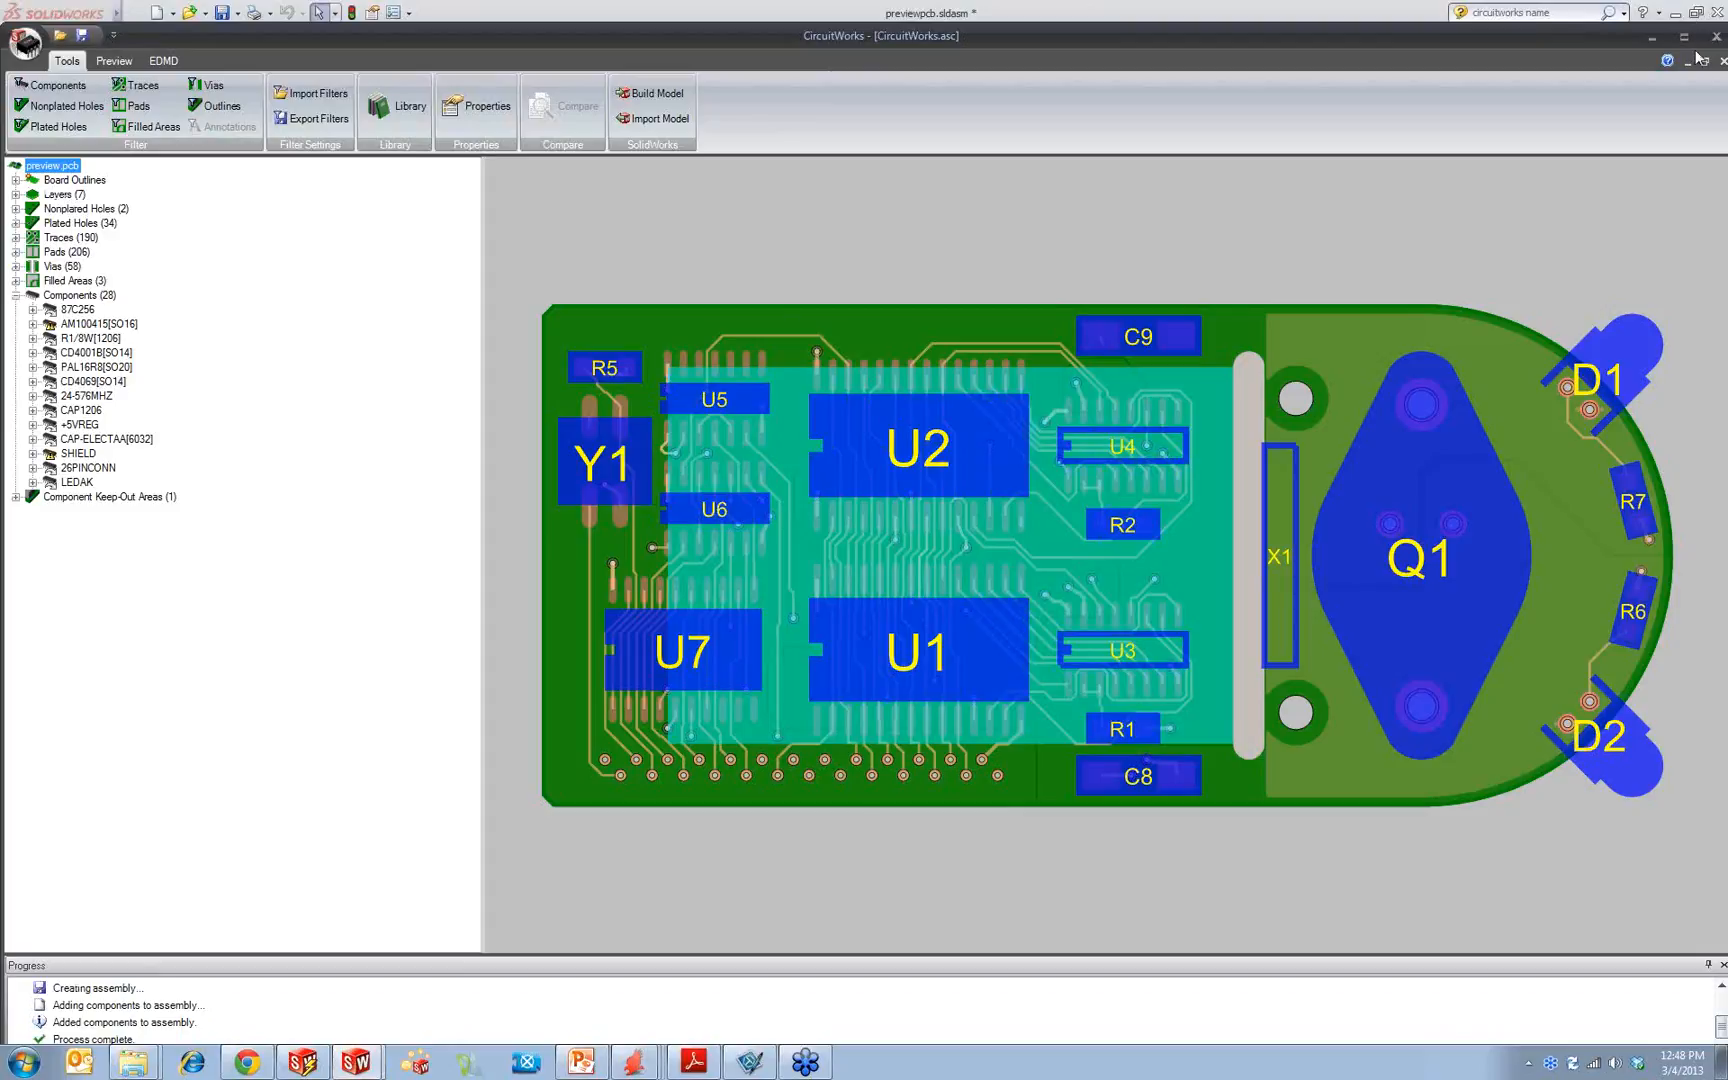
click(1652, 36)
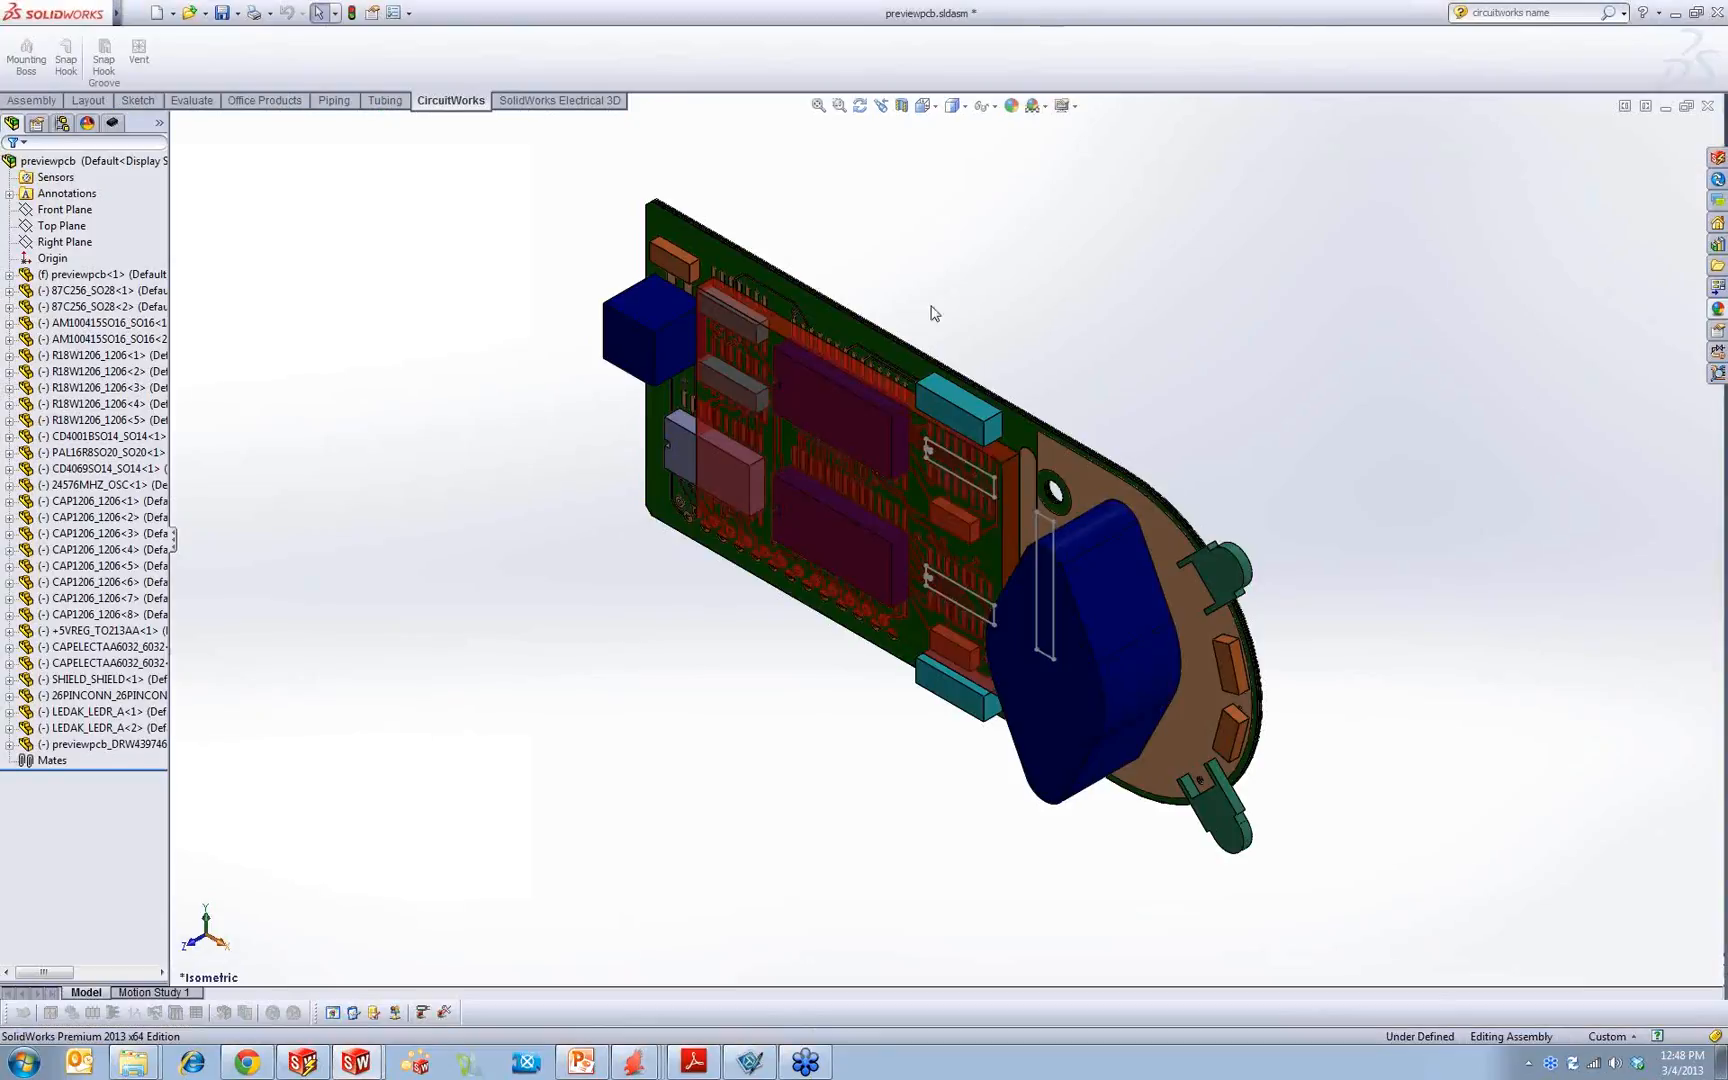
middle_drag(918, 618, 1010, 309)
scroll(1022, 400, down, 3)
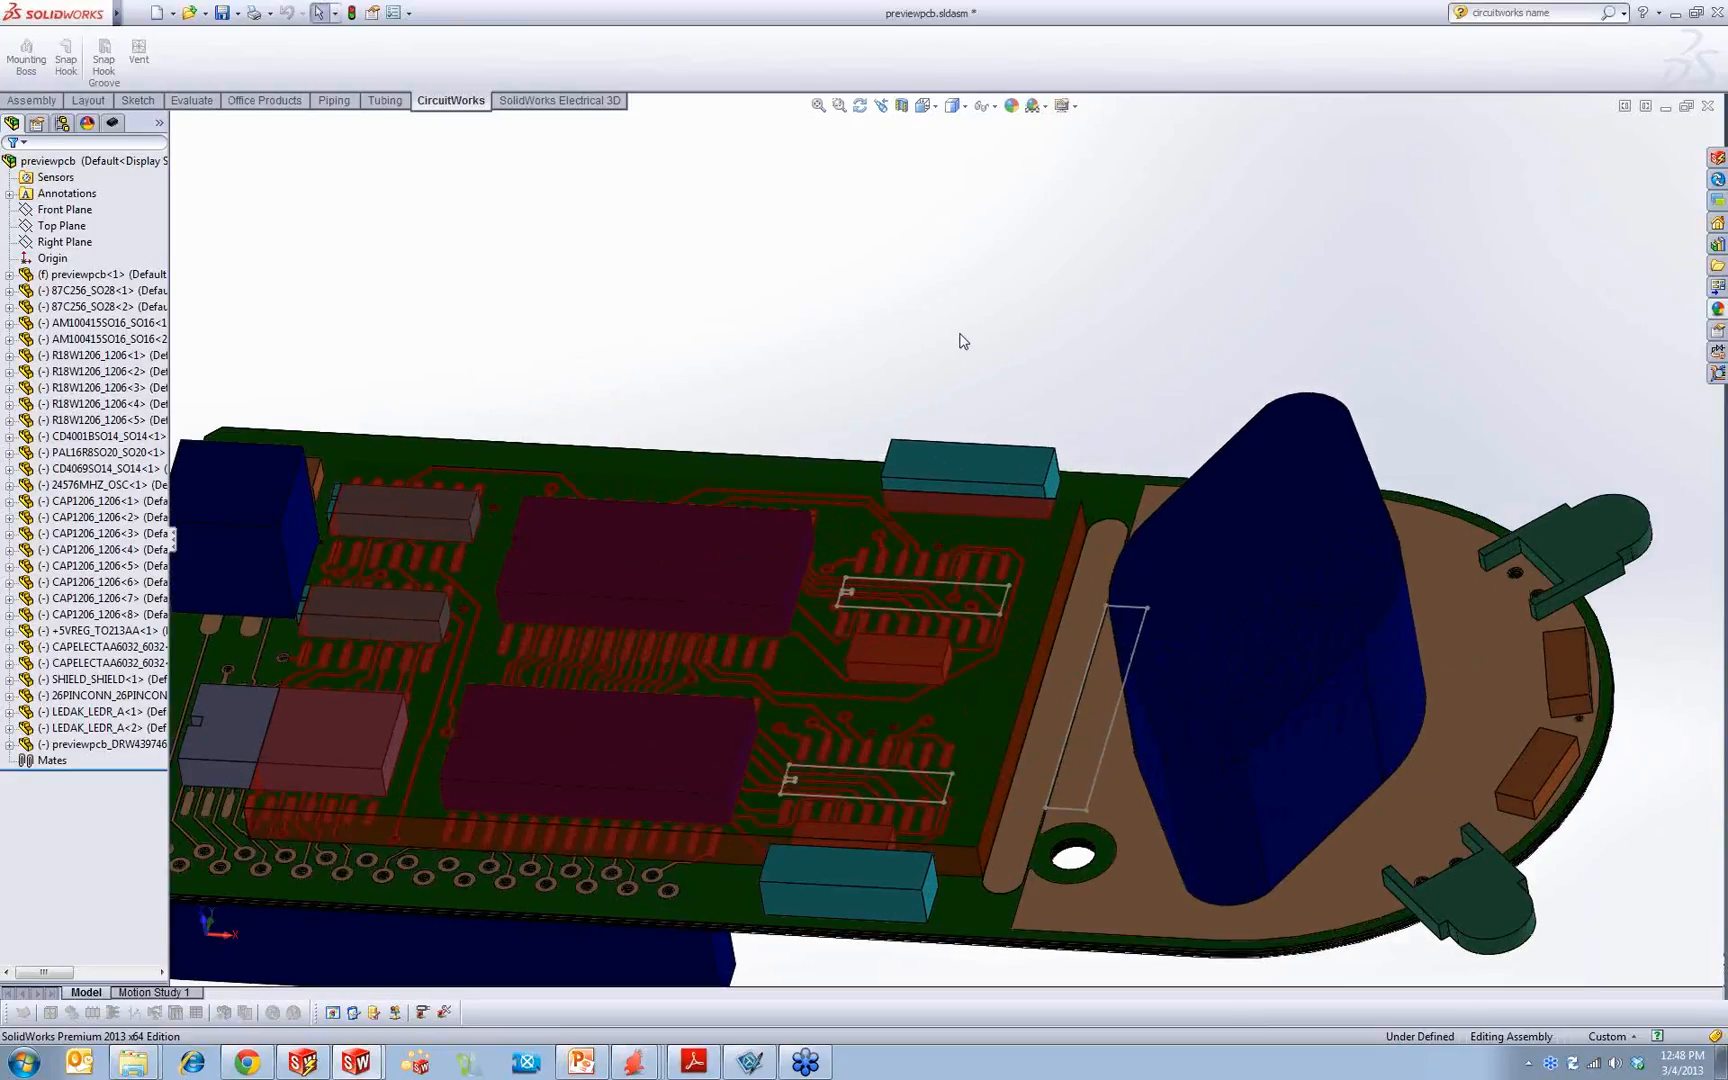
Step: Show the assembly's ECAD tree in a wider pane and expand the CAP1206 and +5VREG components
click(112, 128)
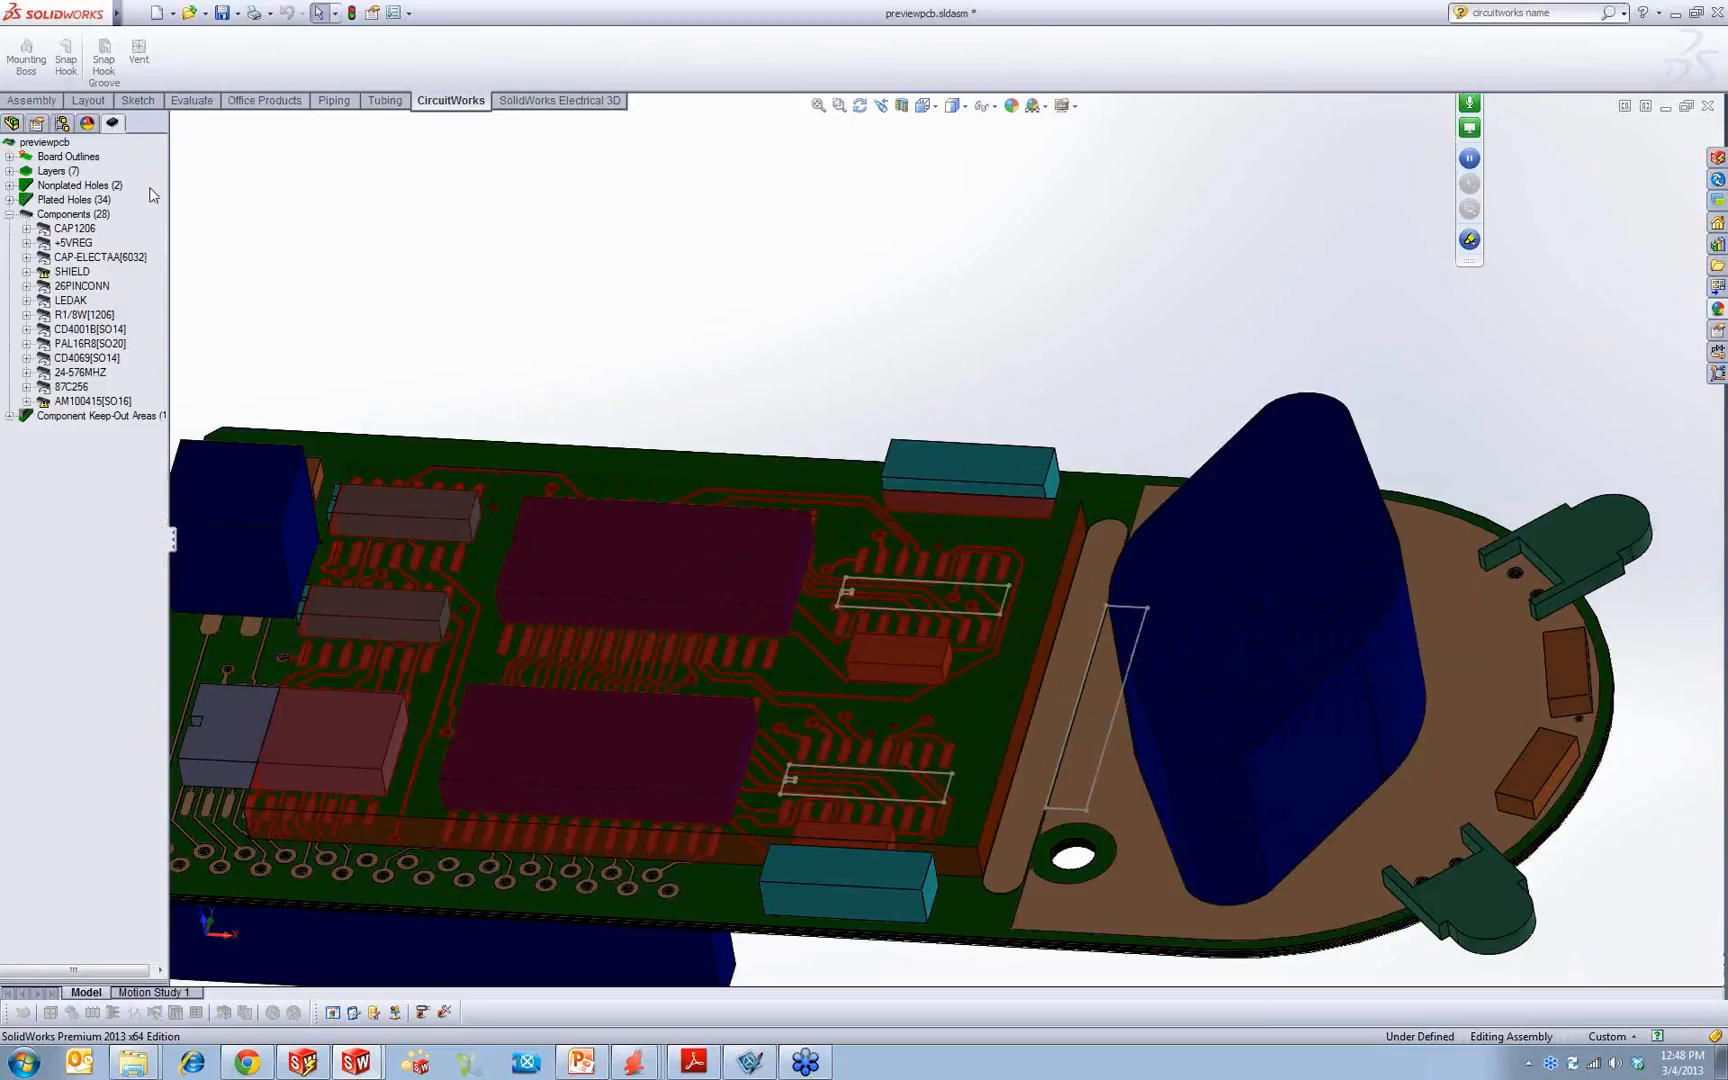
drag(169, 212, 252, 212)
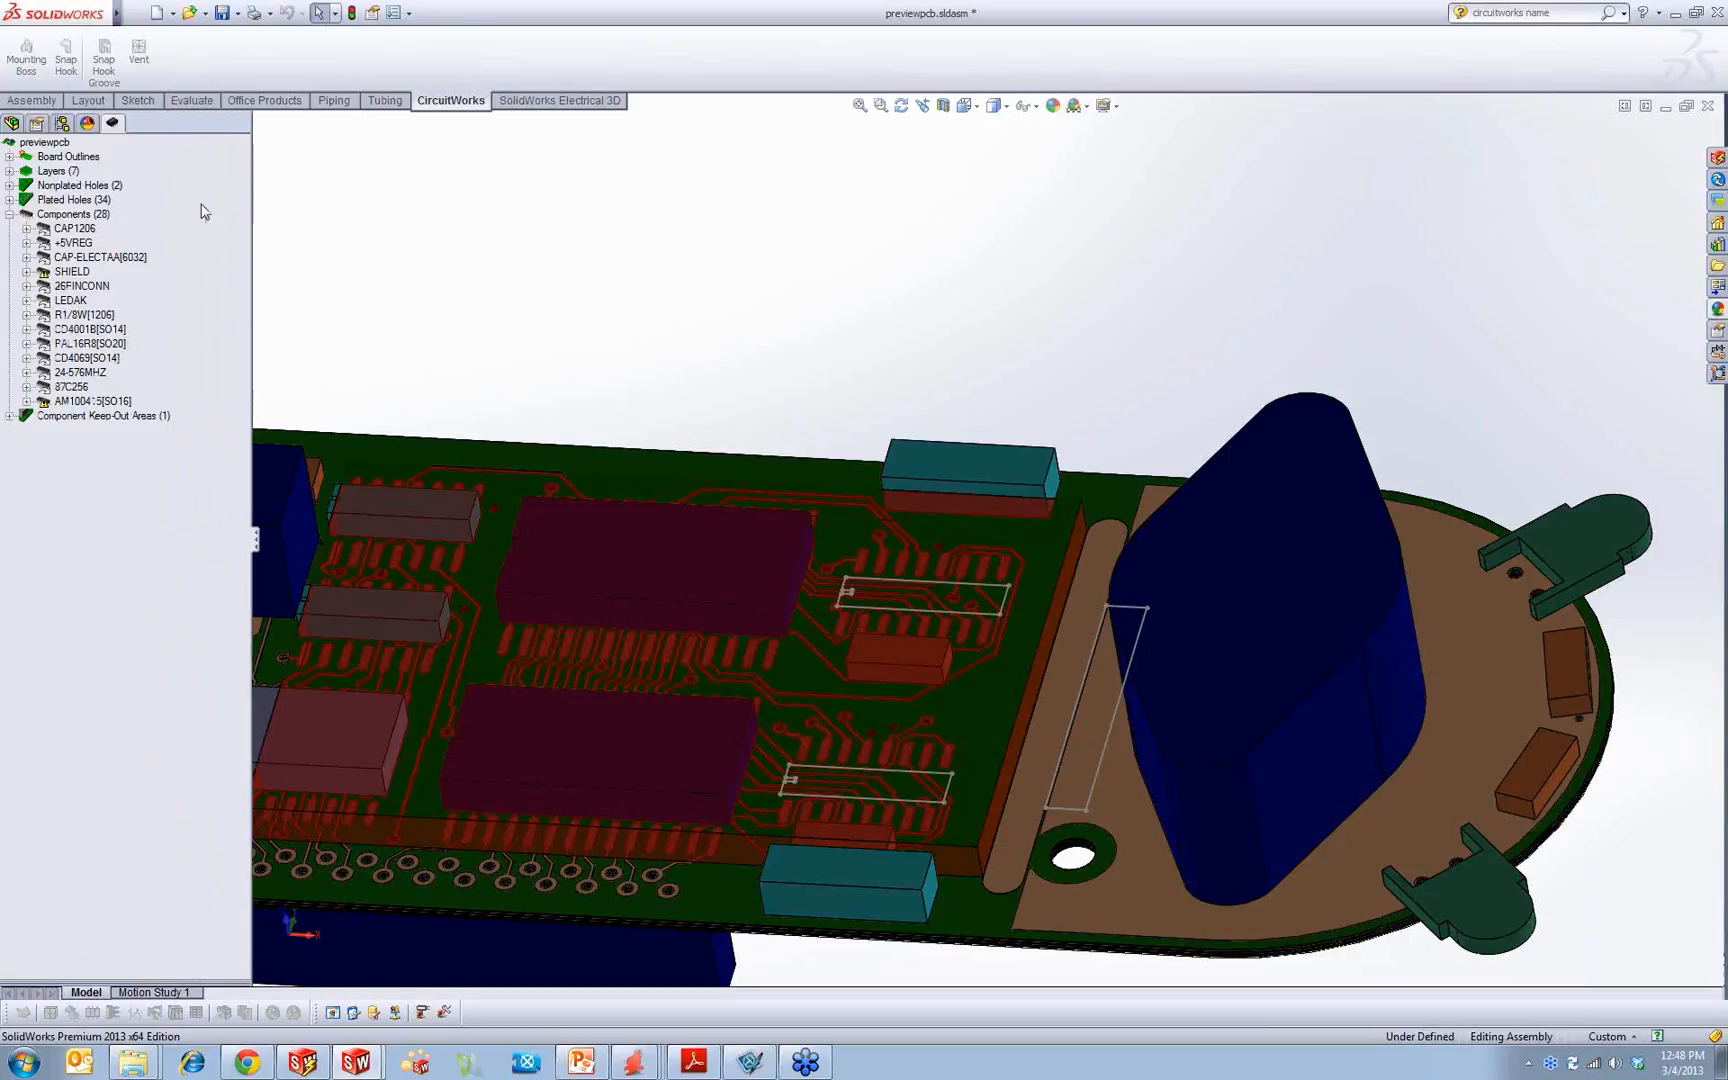
click(27, 229)
click(27, 358)
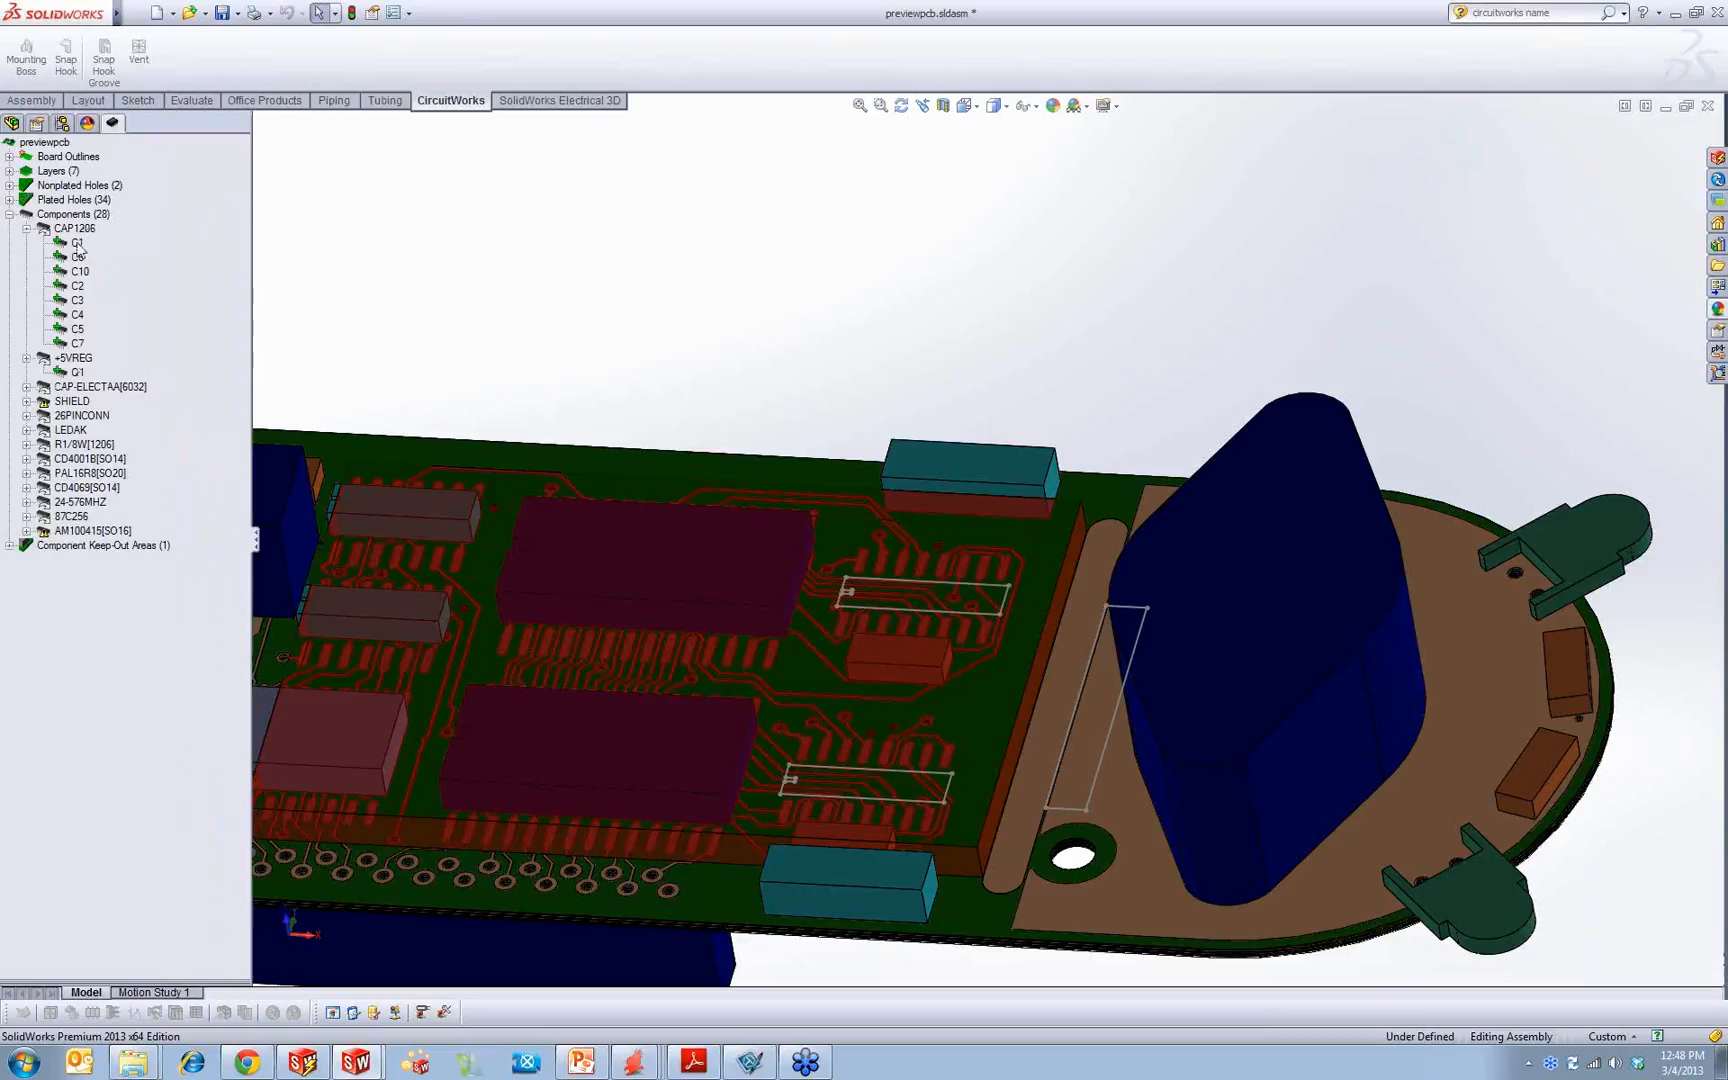
Step: Locate capacitor C2 on the board by zooming to it from the ECAD tree
click(77, 329)
right_click(77, 286)
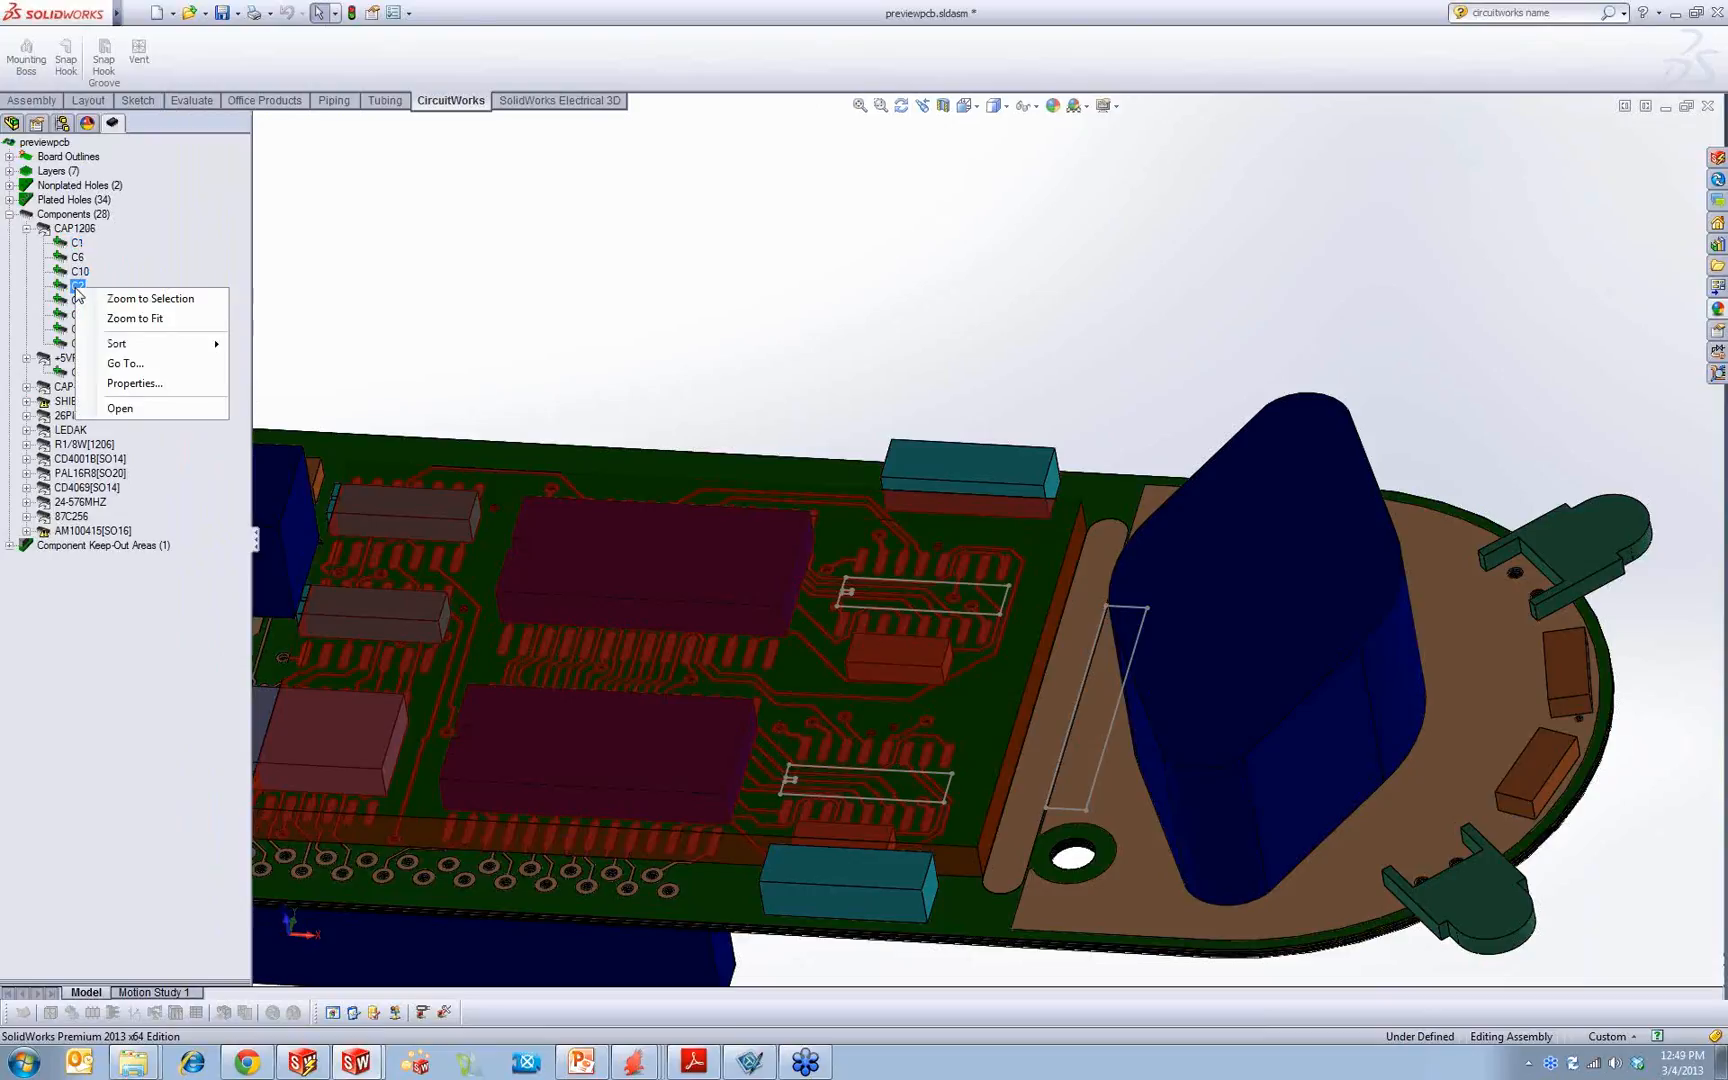
click(135, 318)
right_click(77, 286)
click(130, 295)
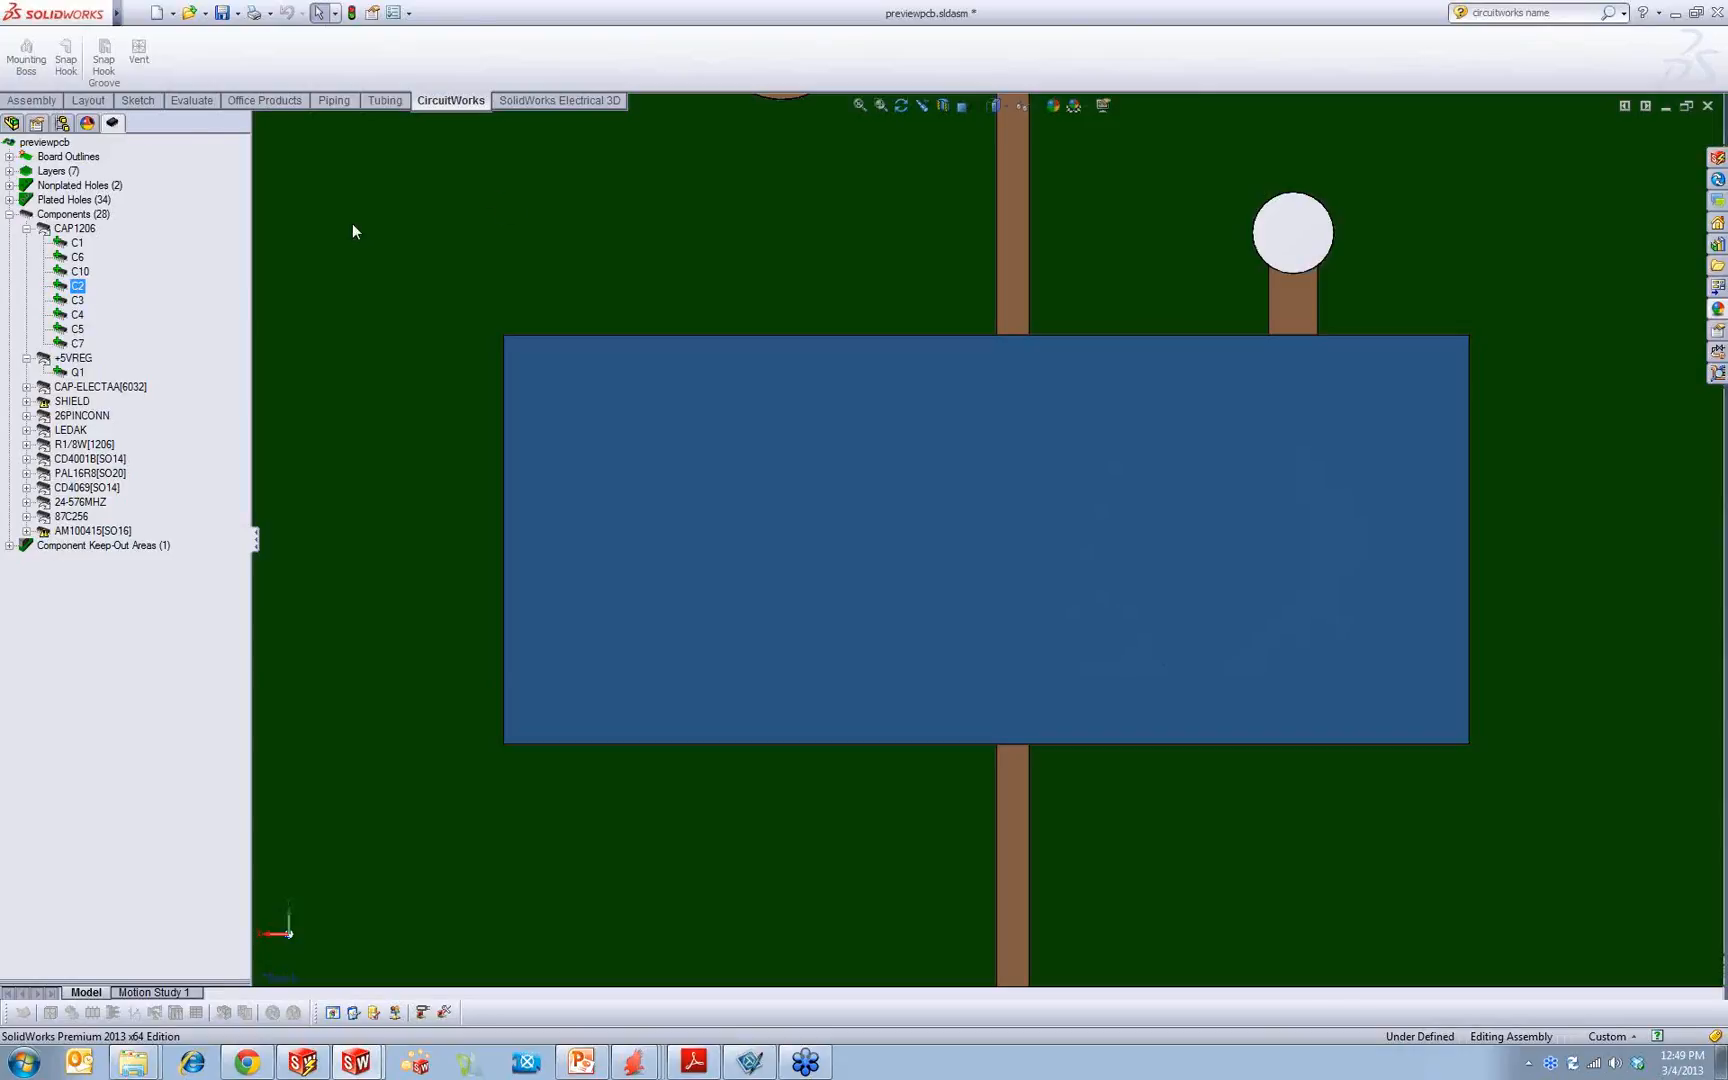
Step: Zoom to capacitor C5 from the ECAD tree and view its surroundings on the underside of the board
right_click(78, 329)
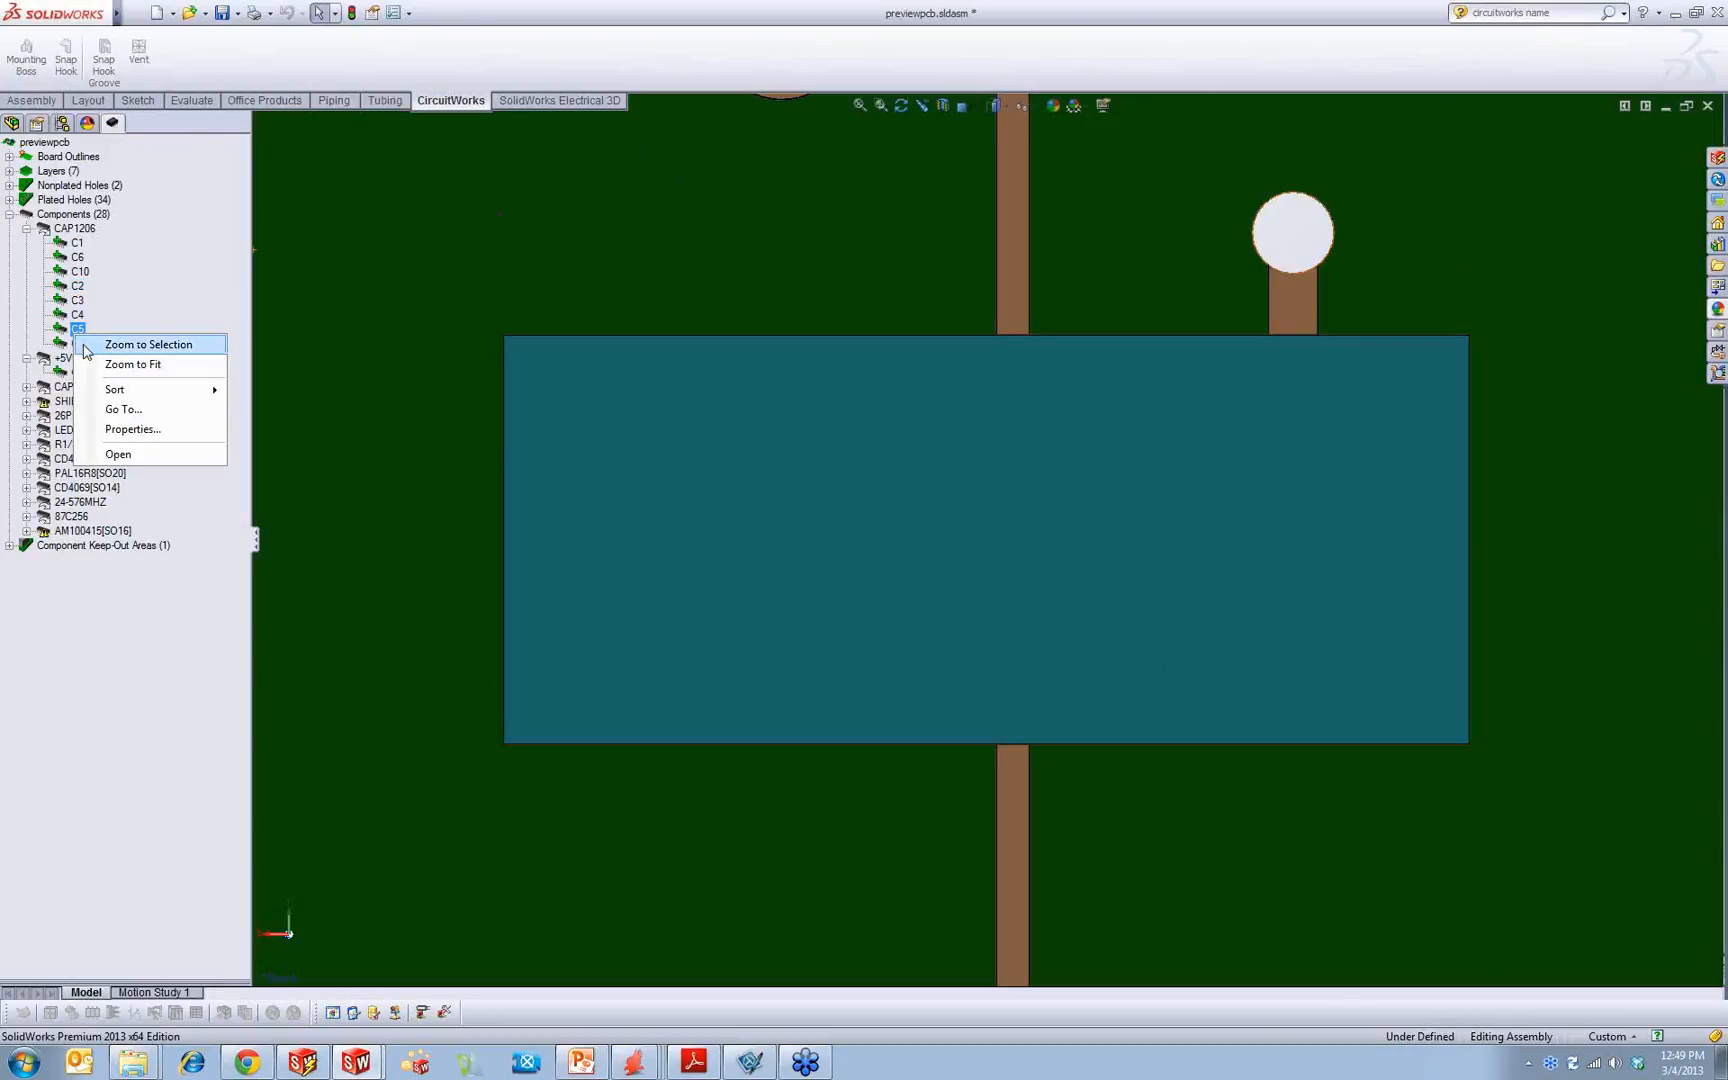
click(130, 342)
click(752, 456)
scroll(750, 498, up, 11)
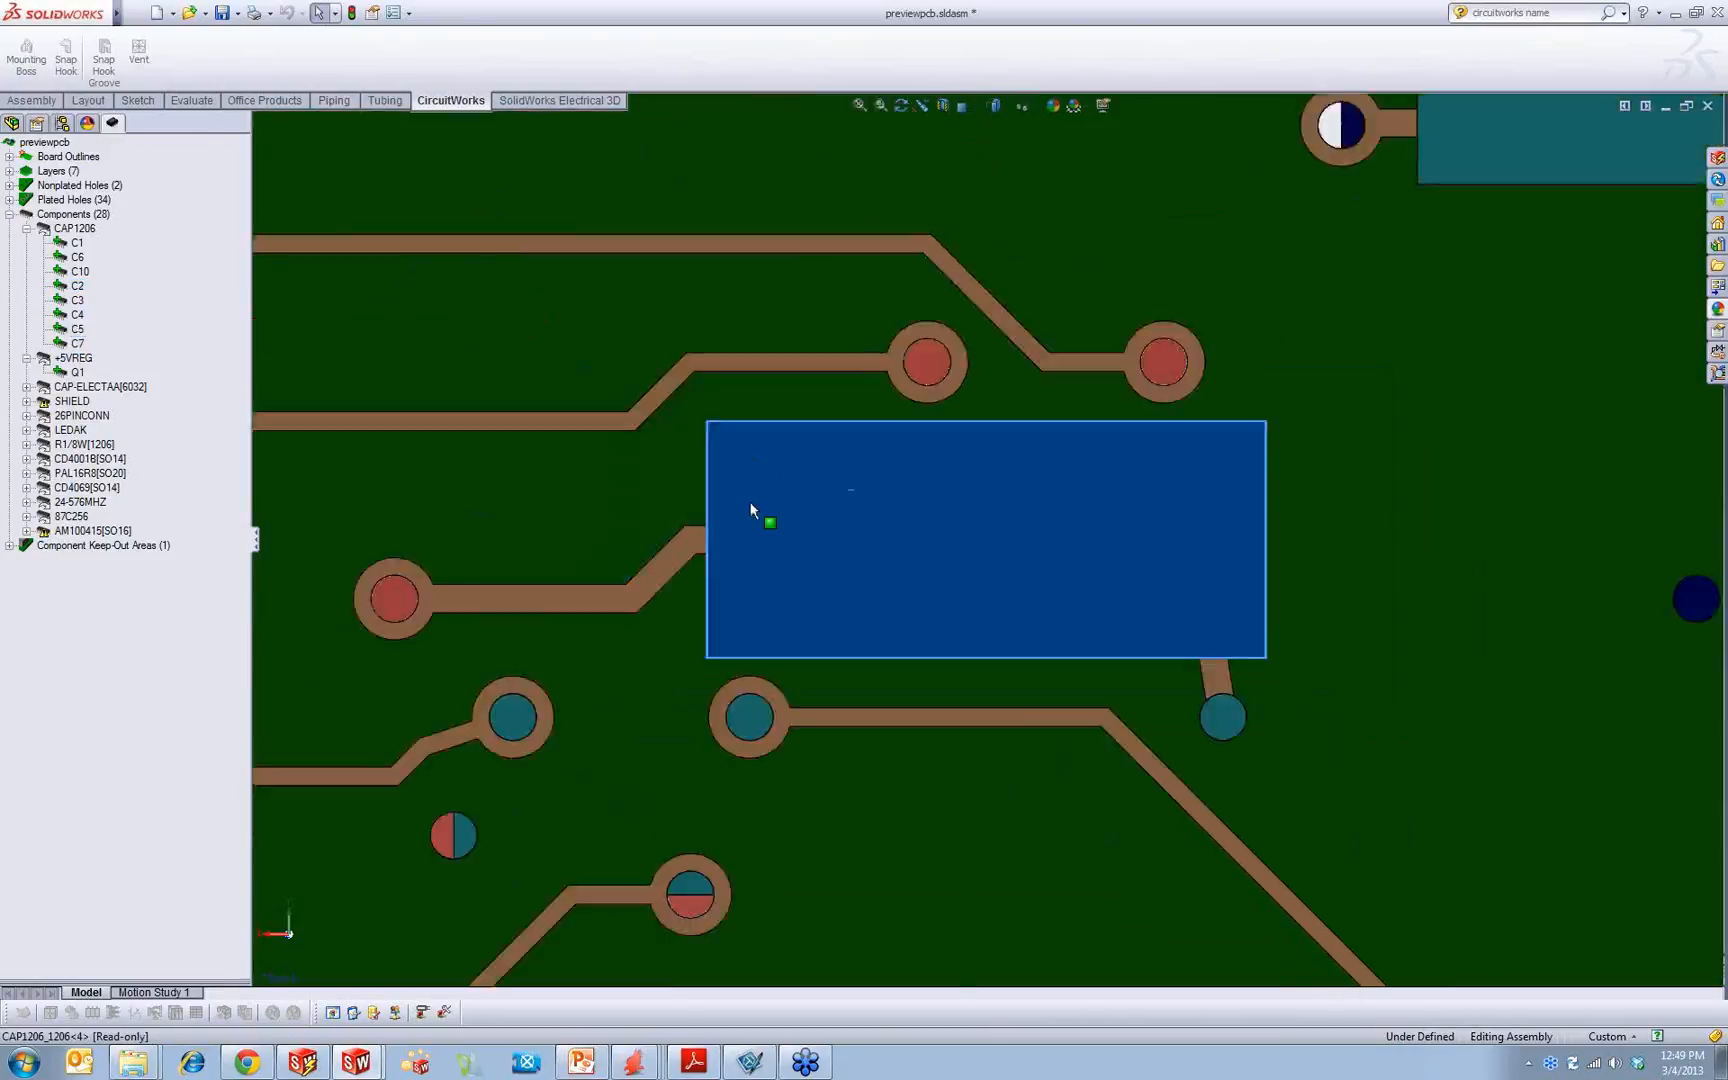
scroll(742, 490, up, 3)
click(646, 237)
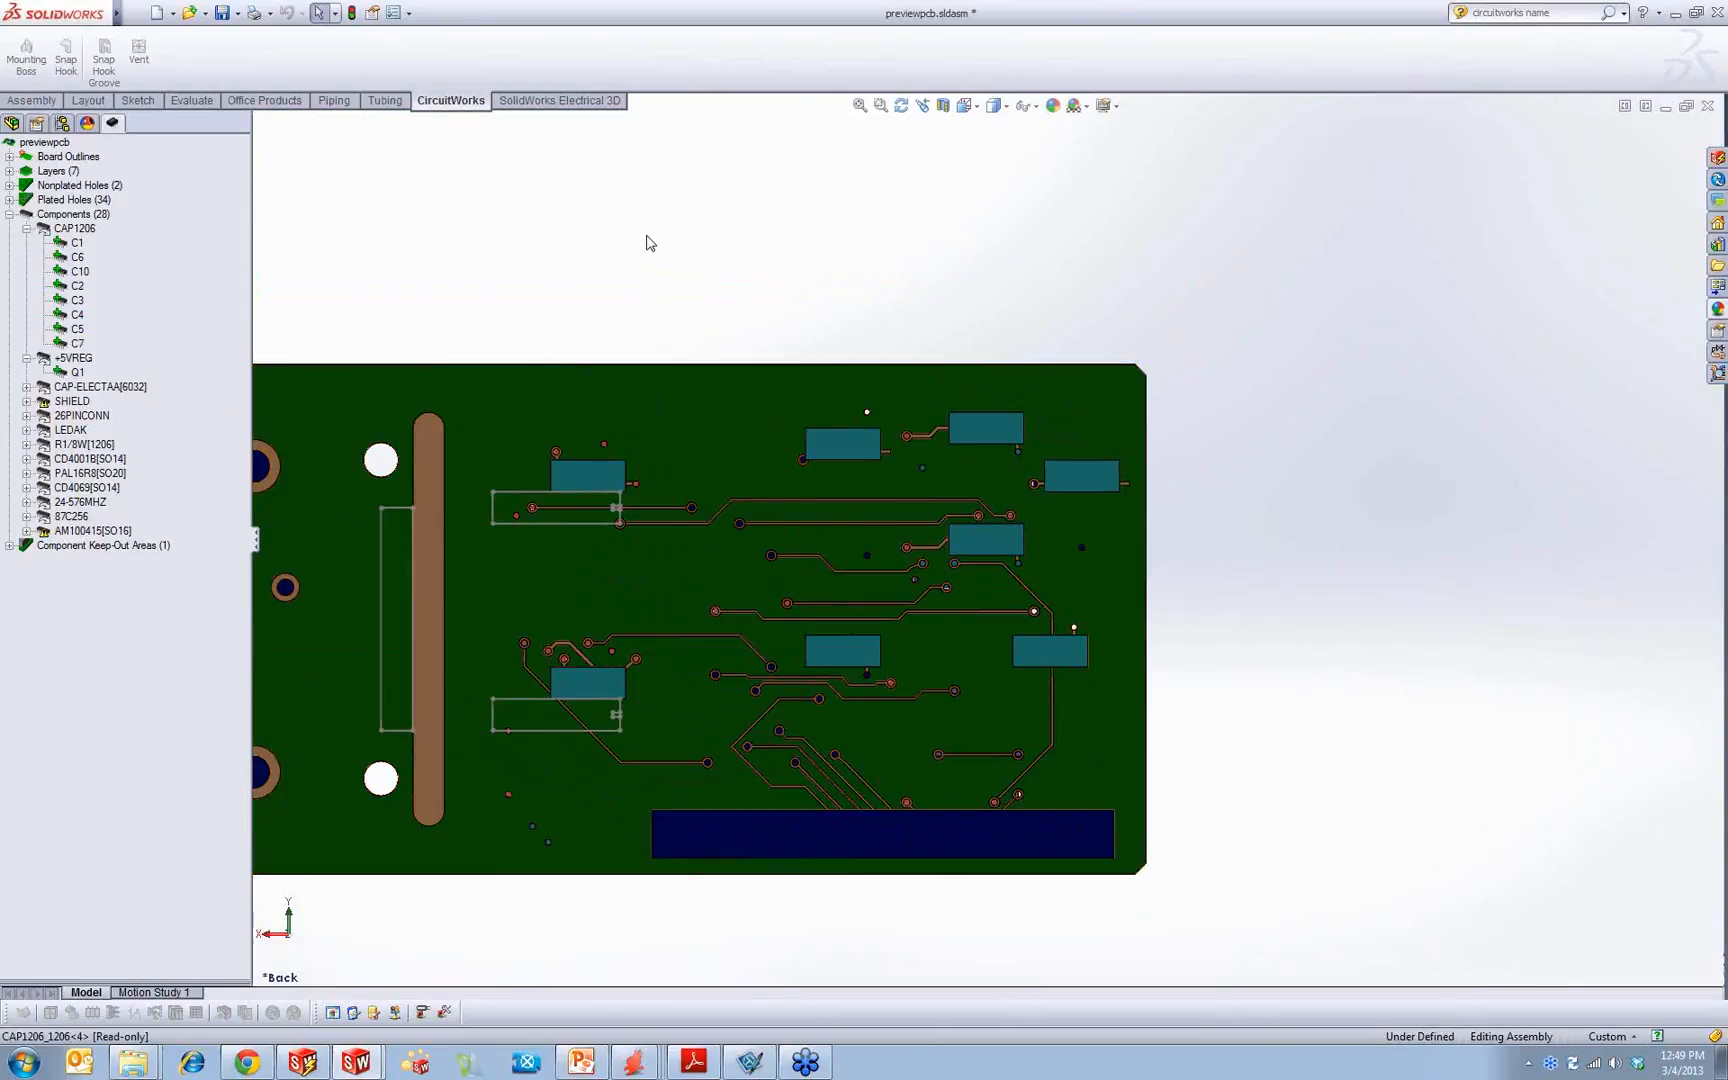
scroll(579, 430, up, 4)
scroll(960, 556, down, 5)
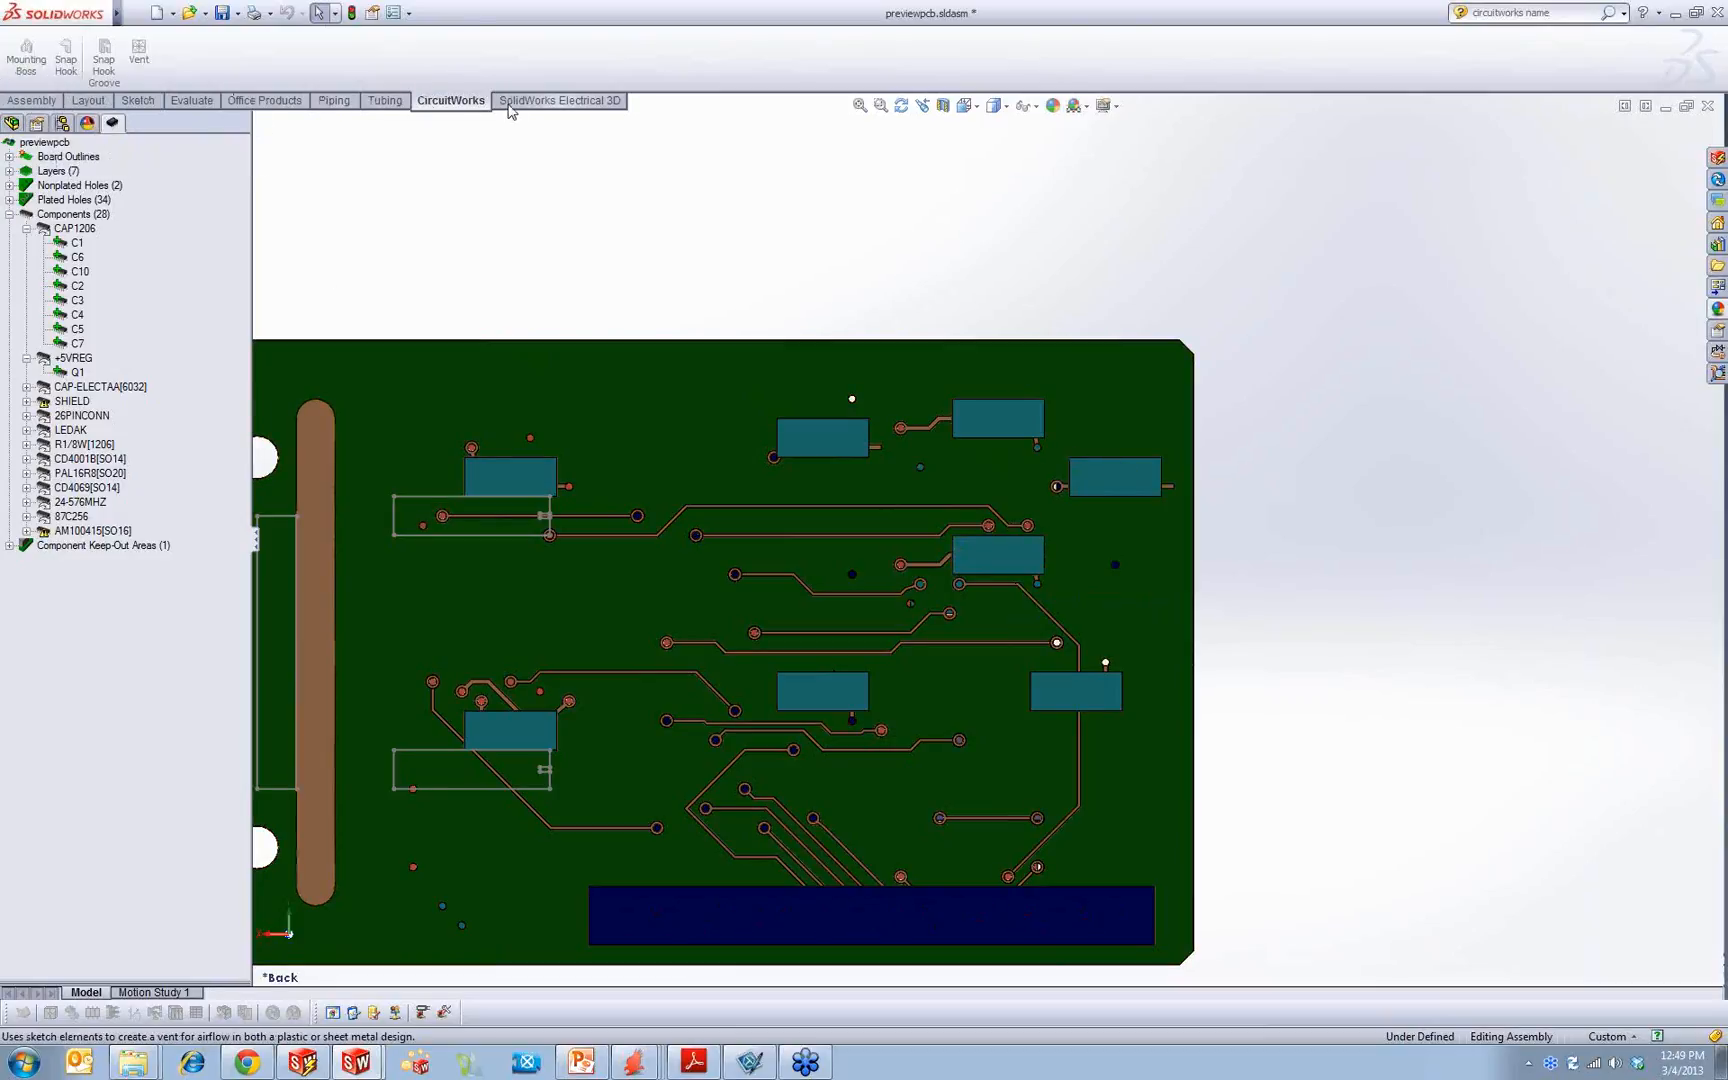
Step: Annotate the components on the board's bottom side with their reference designators
click(25, 101)
mouse_move(142, 20)
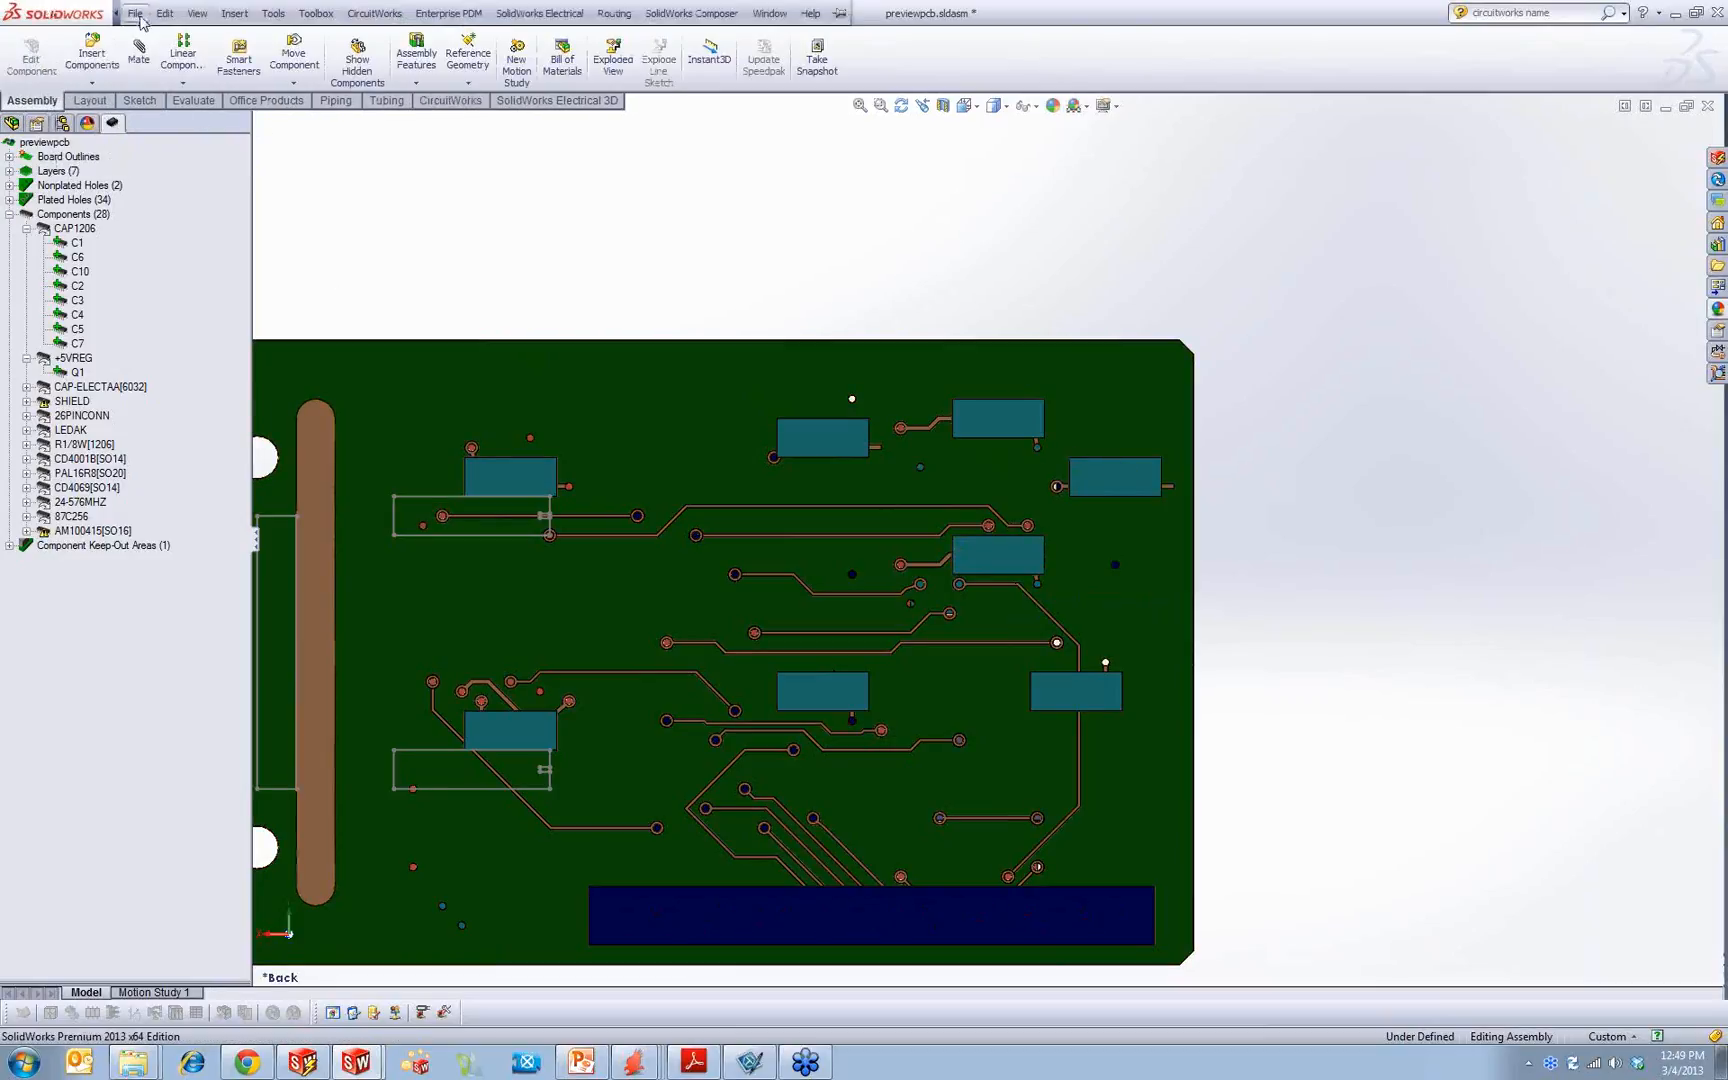
click(374, 13)
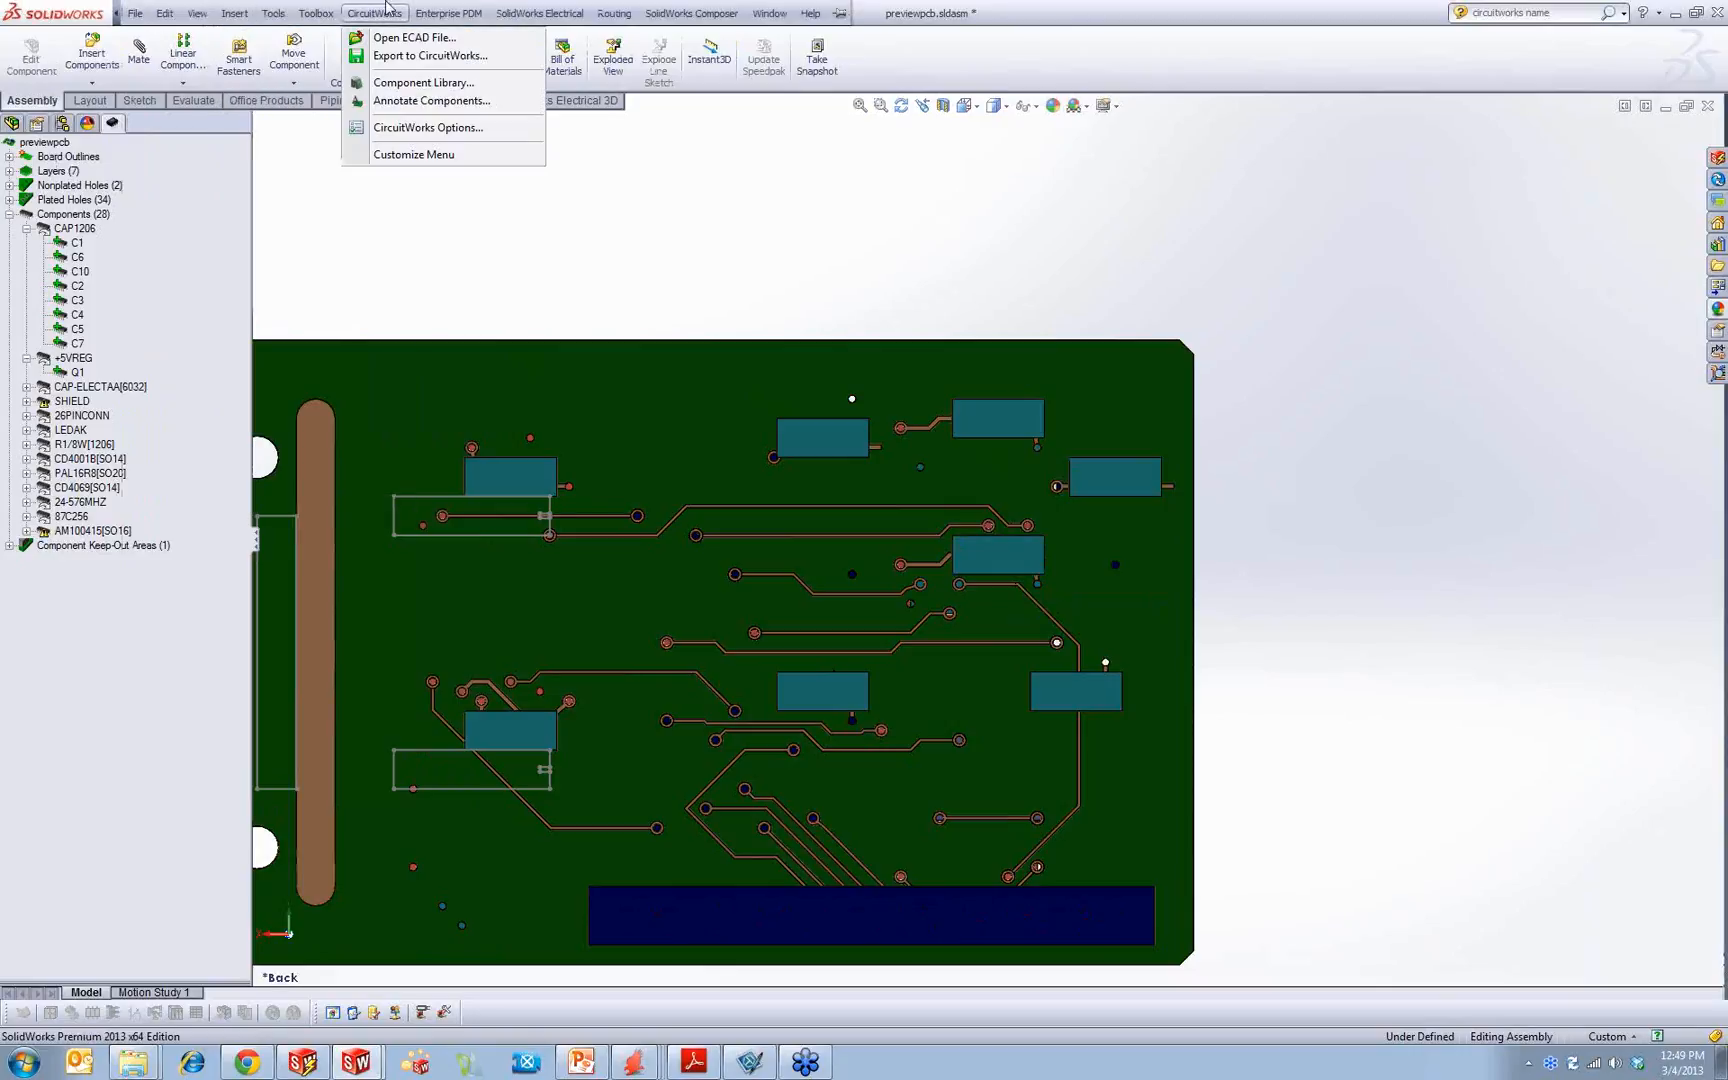
click(432, 101)
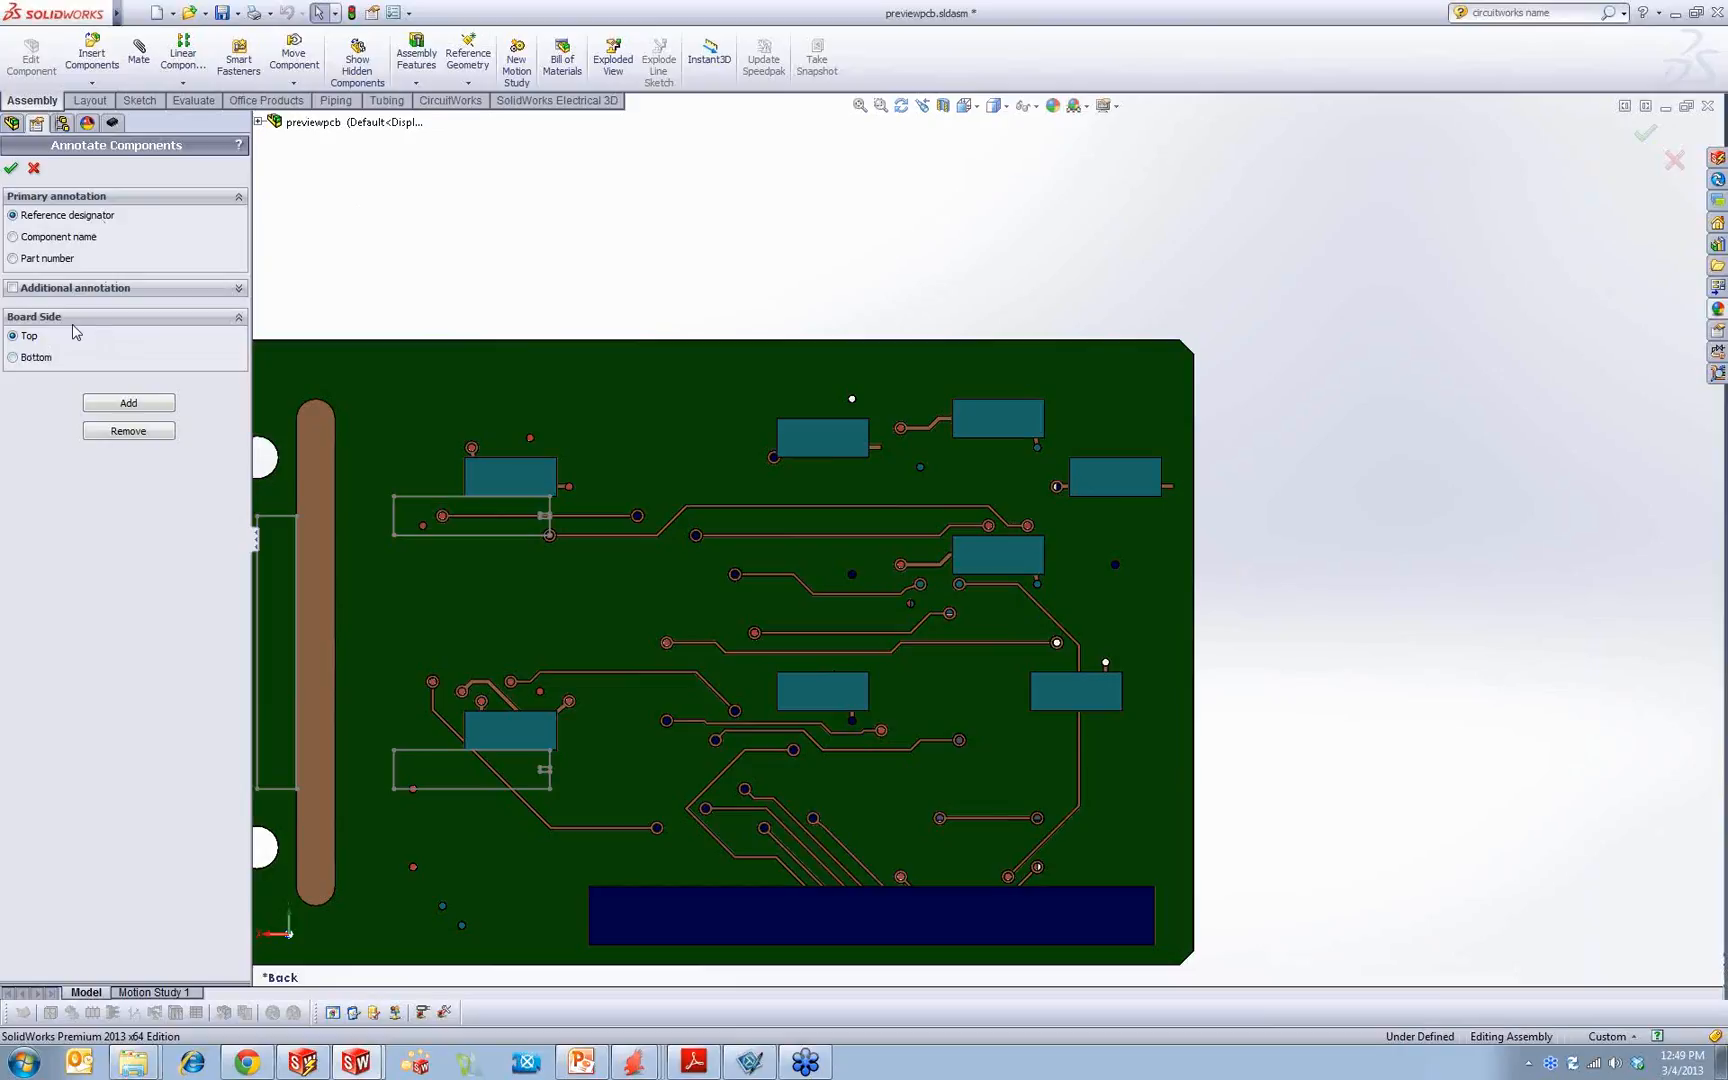
click(118, 402)
click(120, 404)
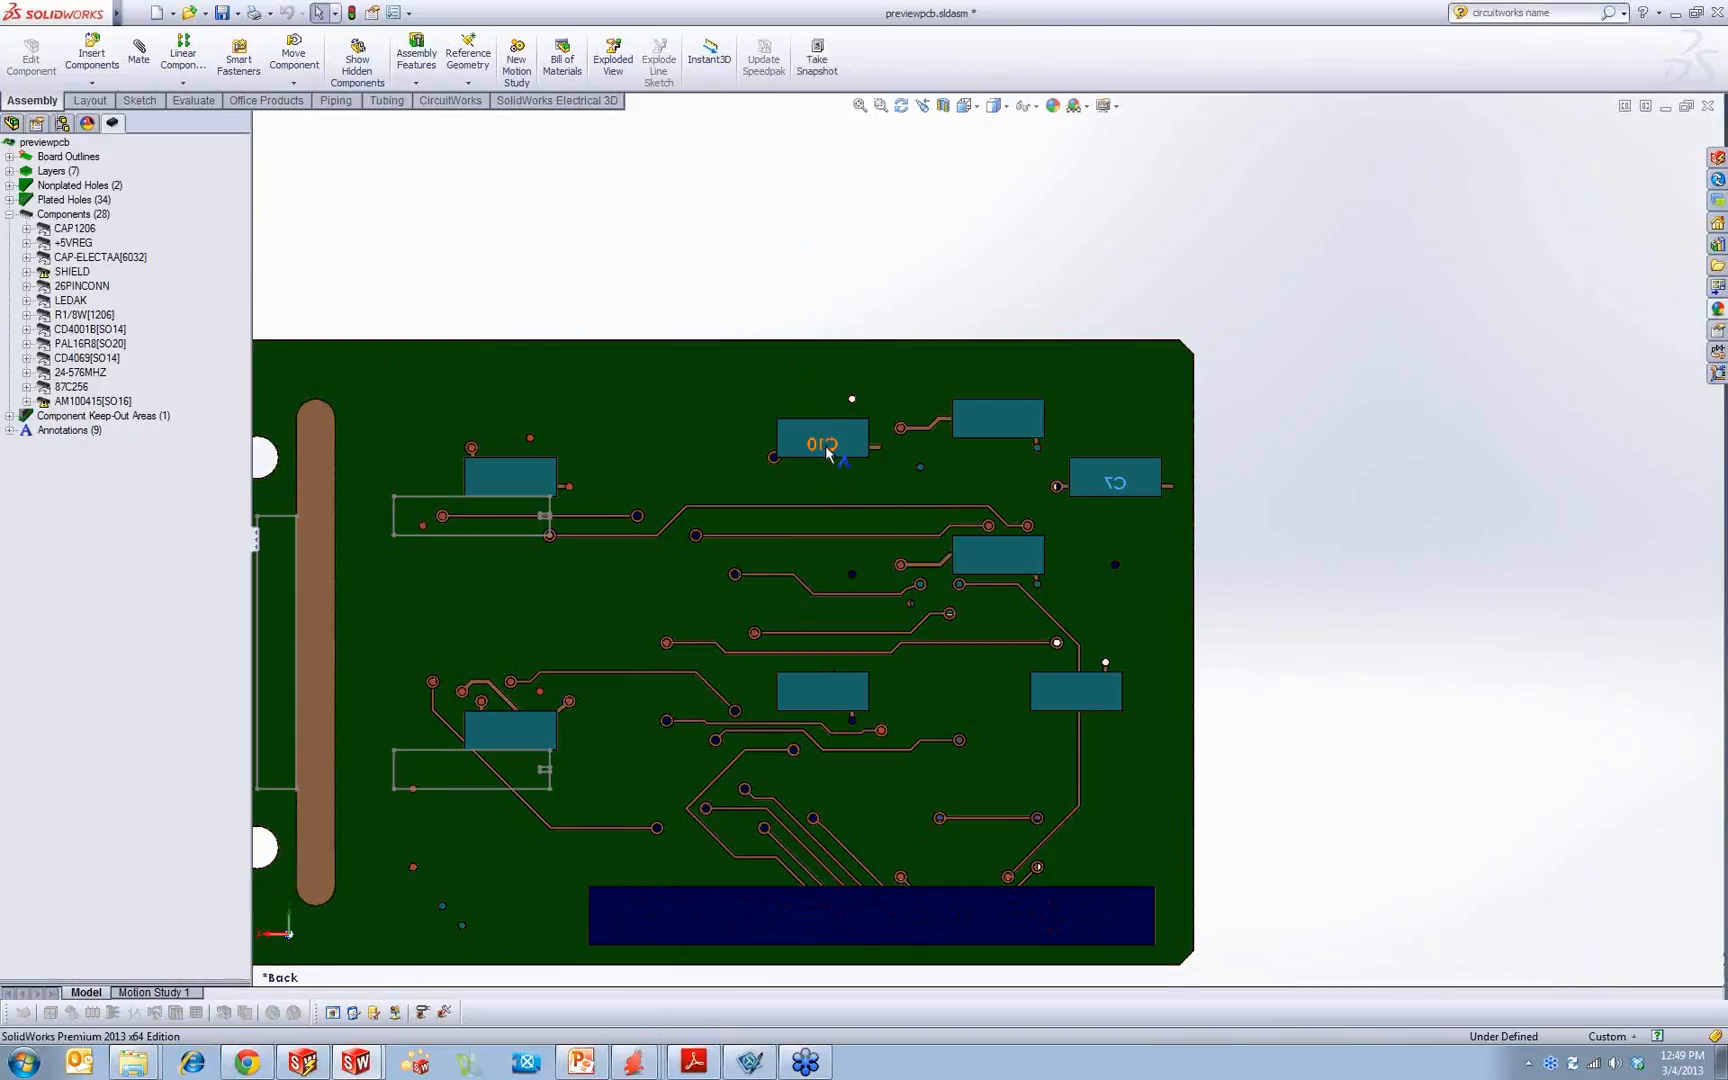
Step: Inspect the C10 note on its capacitor, including how it behaves when viewed from the board's opposite side
scroll(825, 440, down, 3)
click(848, 463)
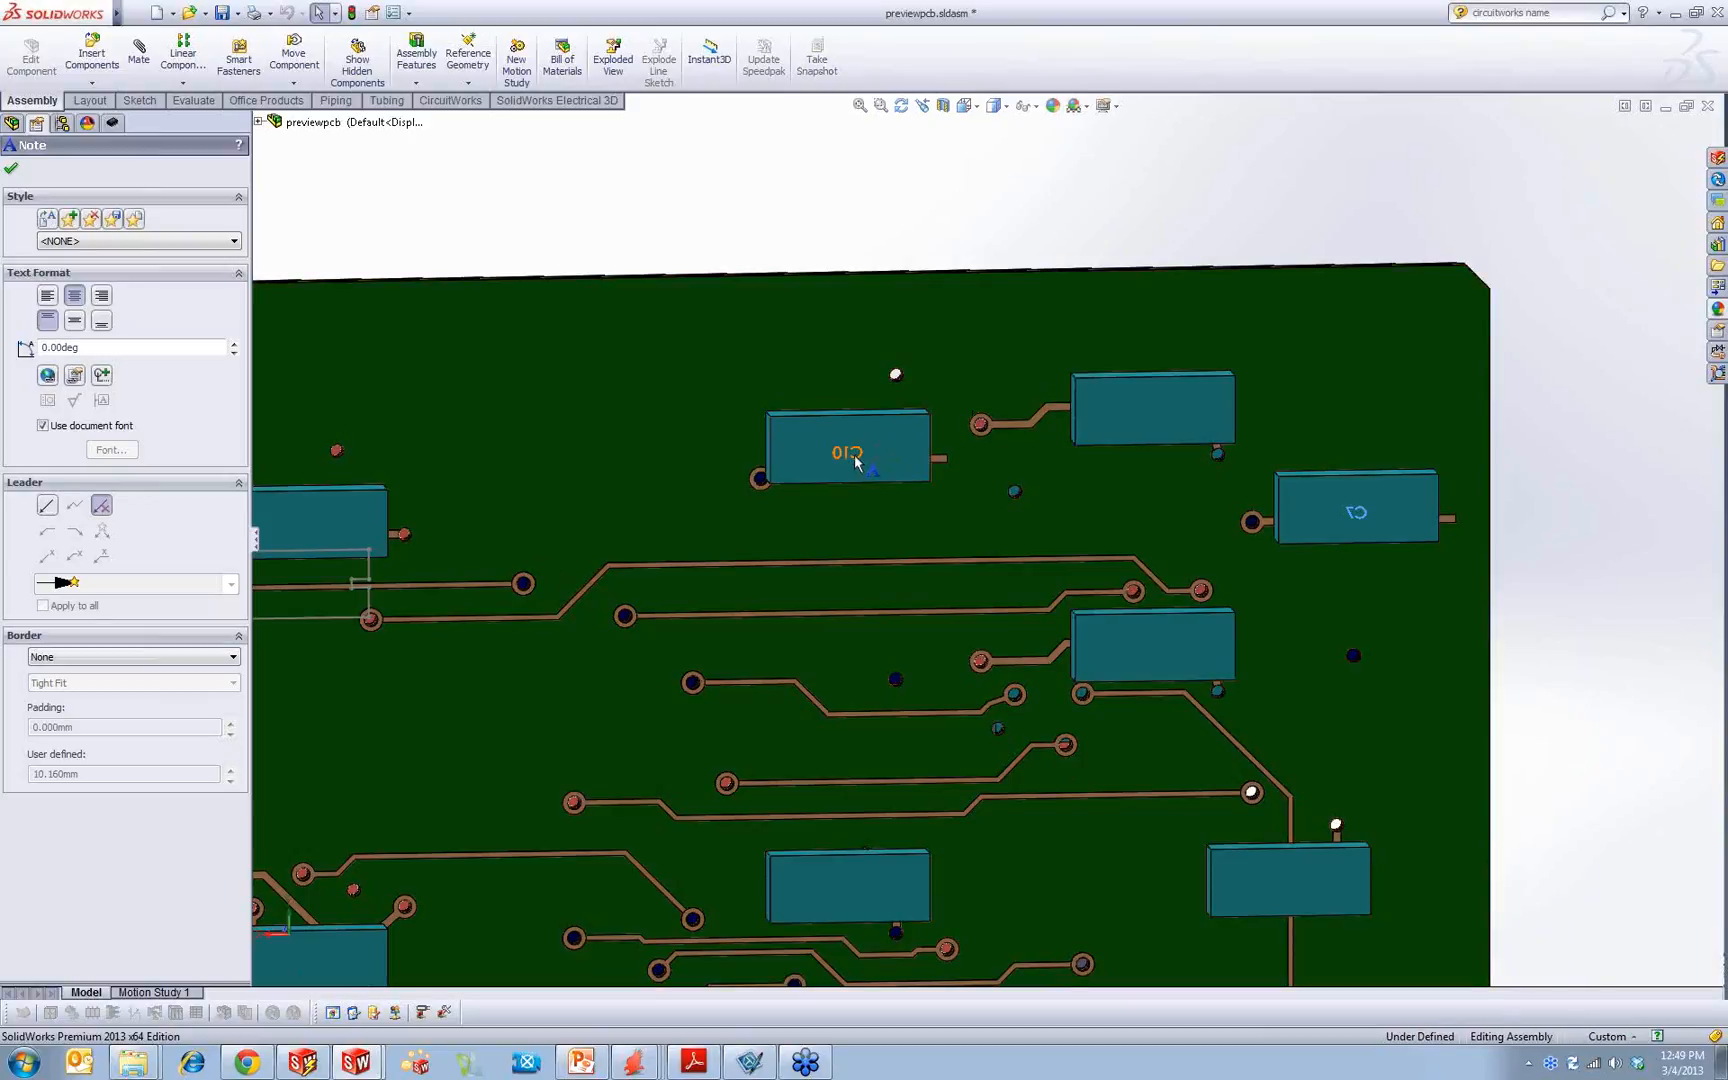
middle_drag(598, 350, 938, 367)
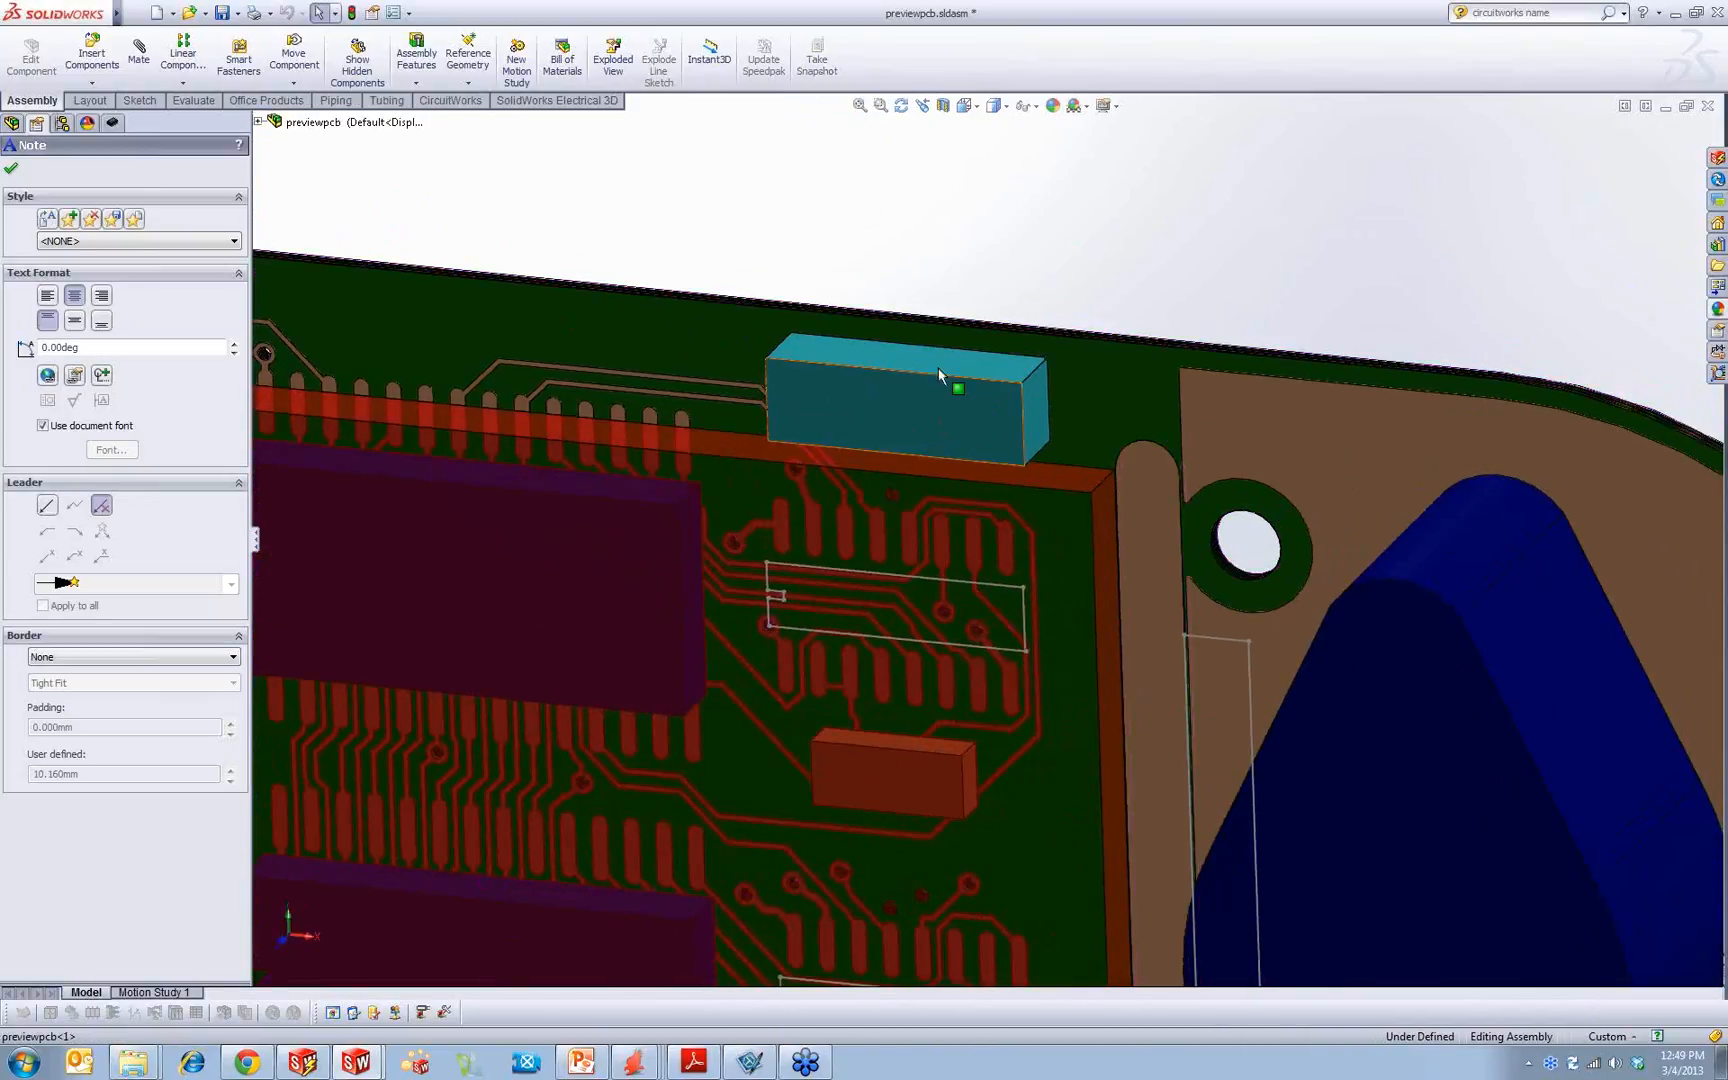
click(1030, 105)
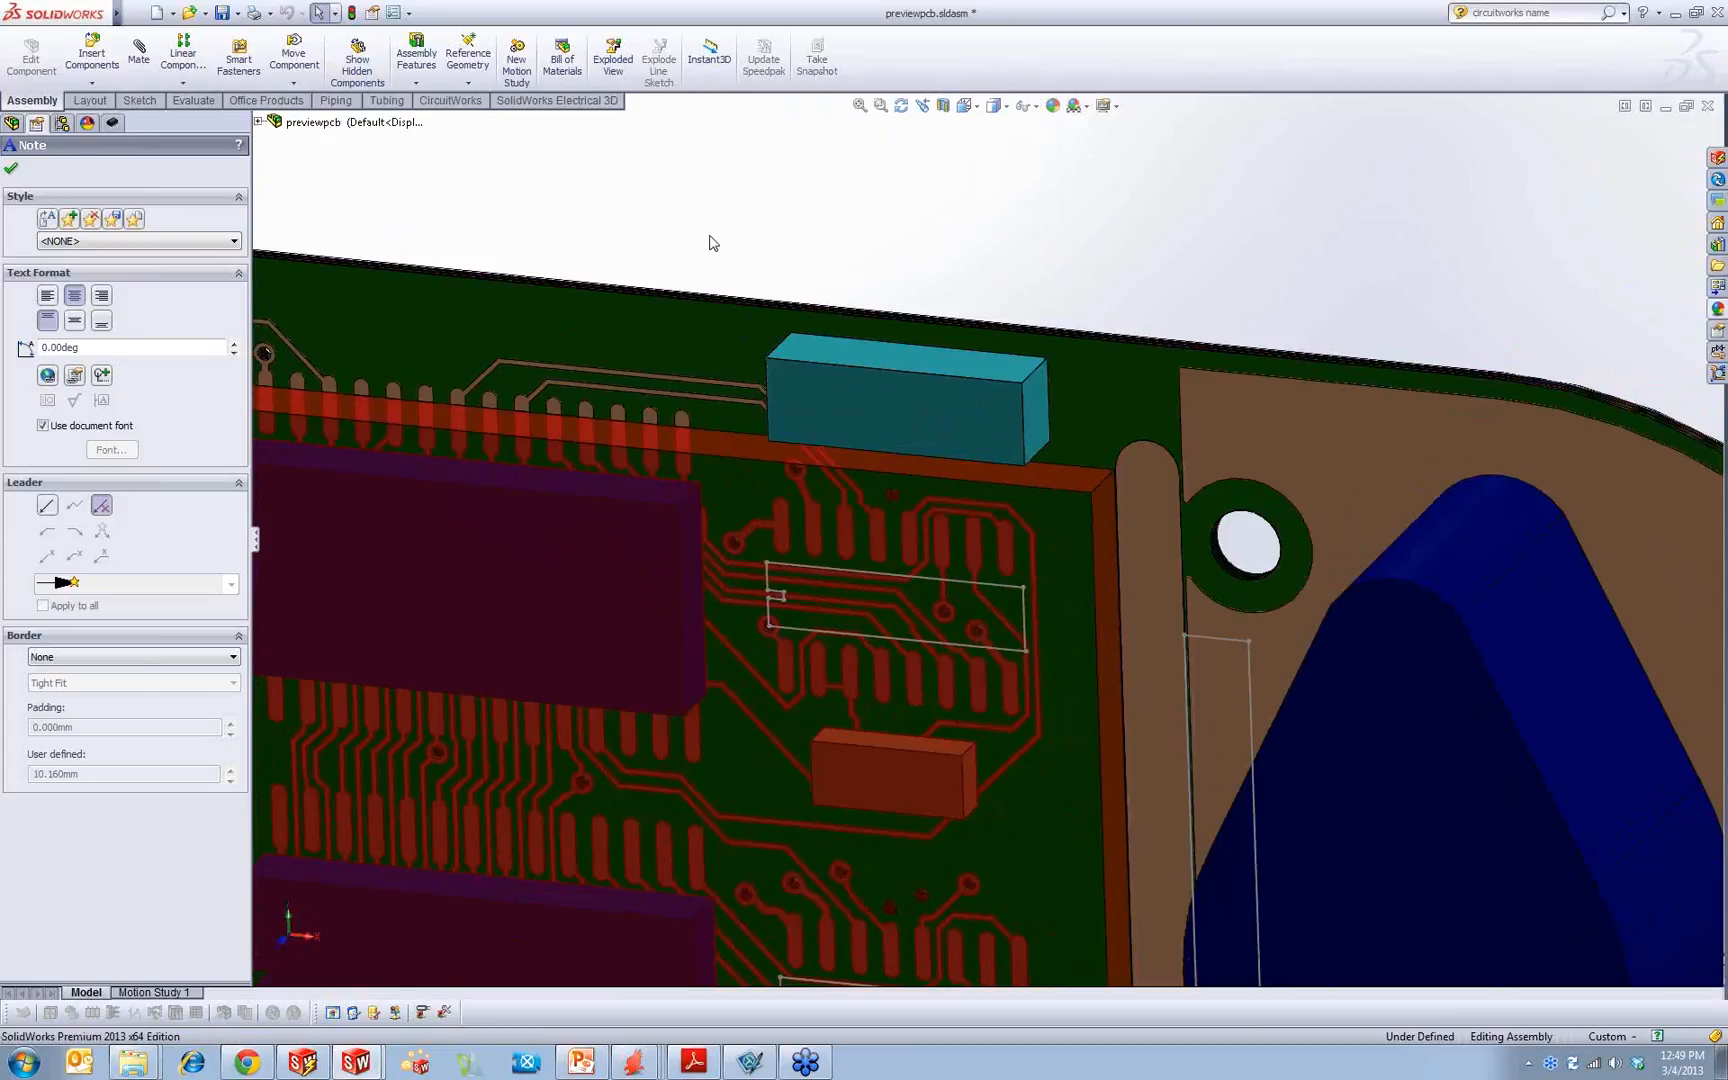
click(268, 121)
right_click(312, 154)
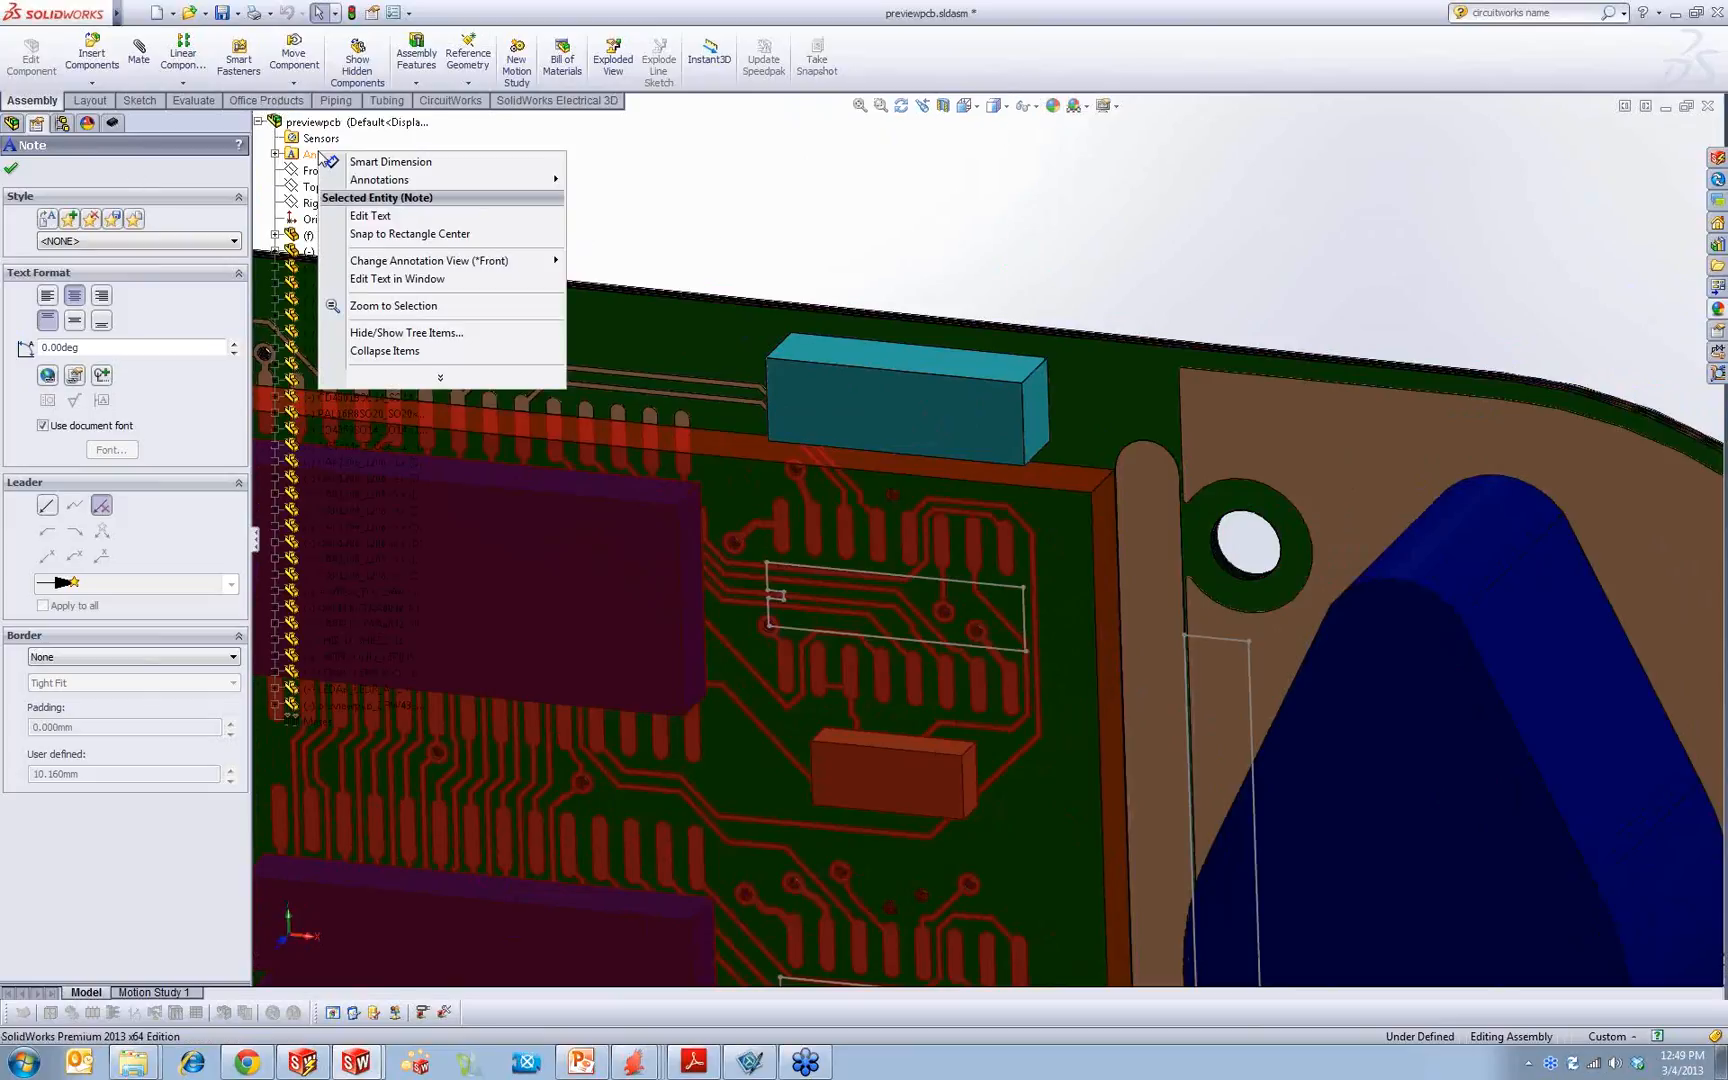
click(488, 148)
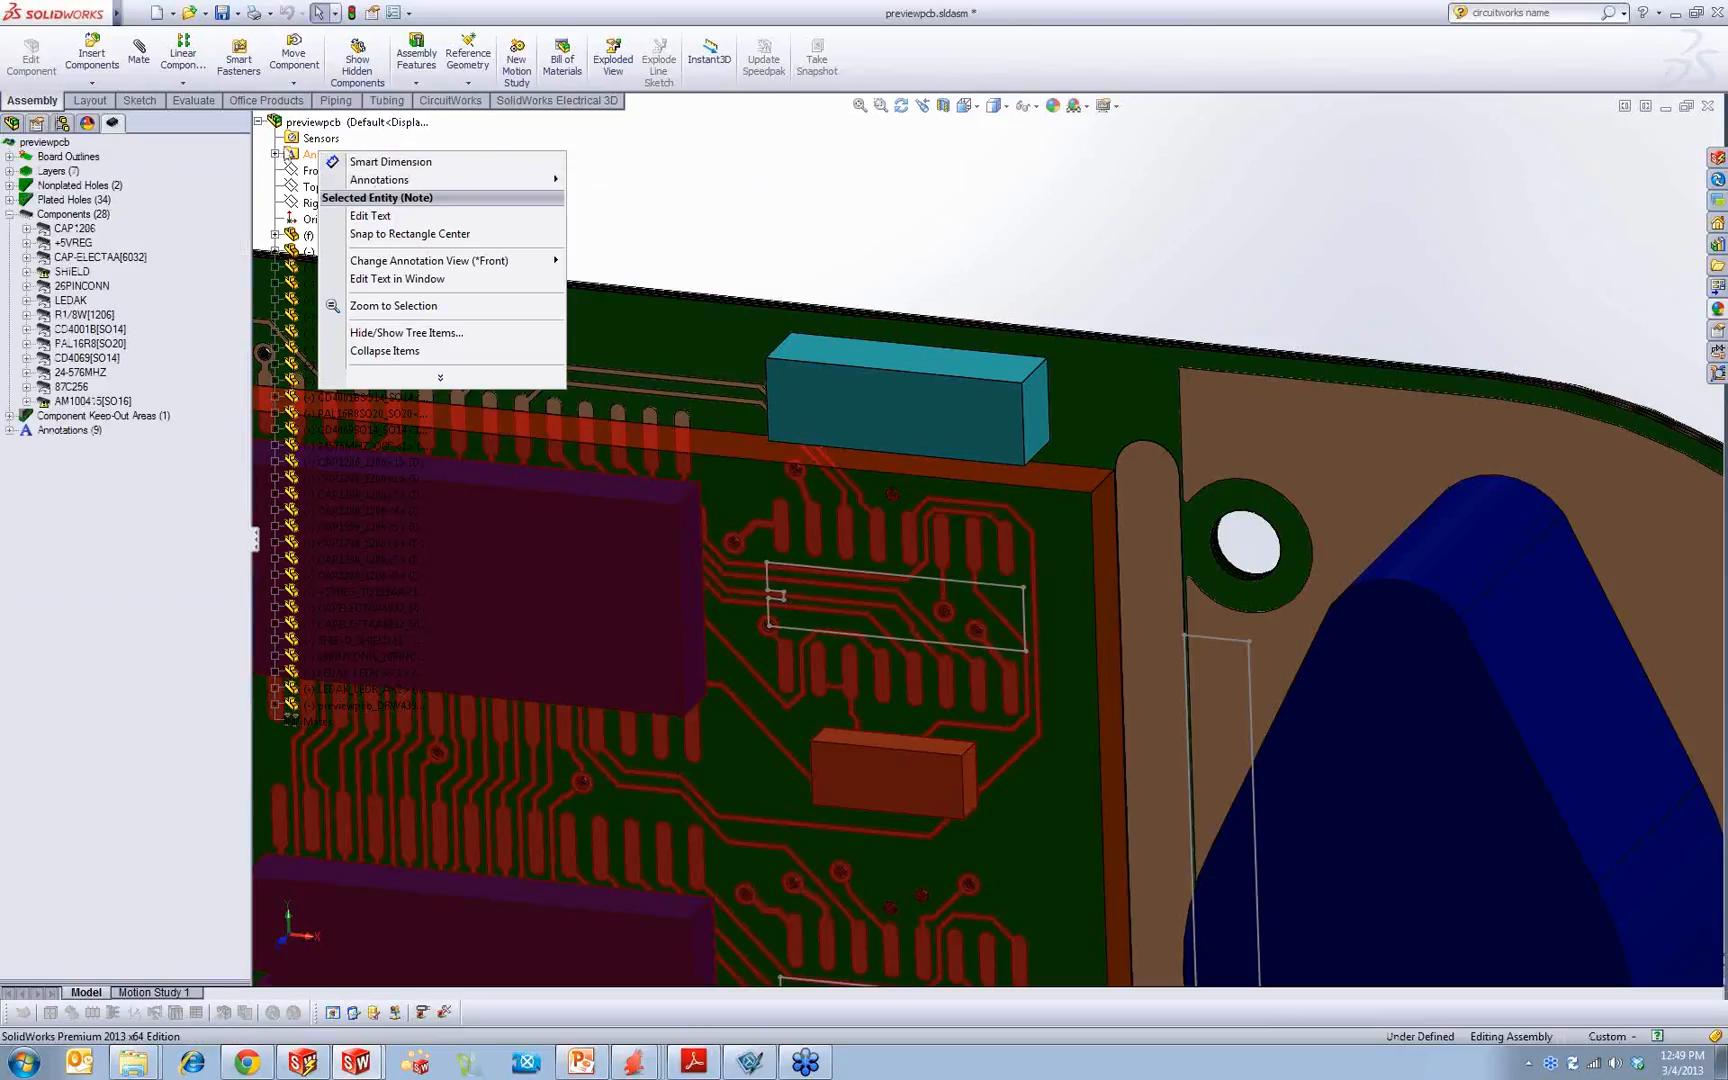
Step: Open the details of the assembly's Annotations folder, close them, and return to a front view of the whole board
click(9, 125)
right_click(42, 195)
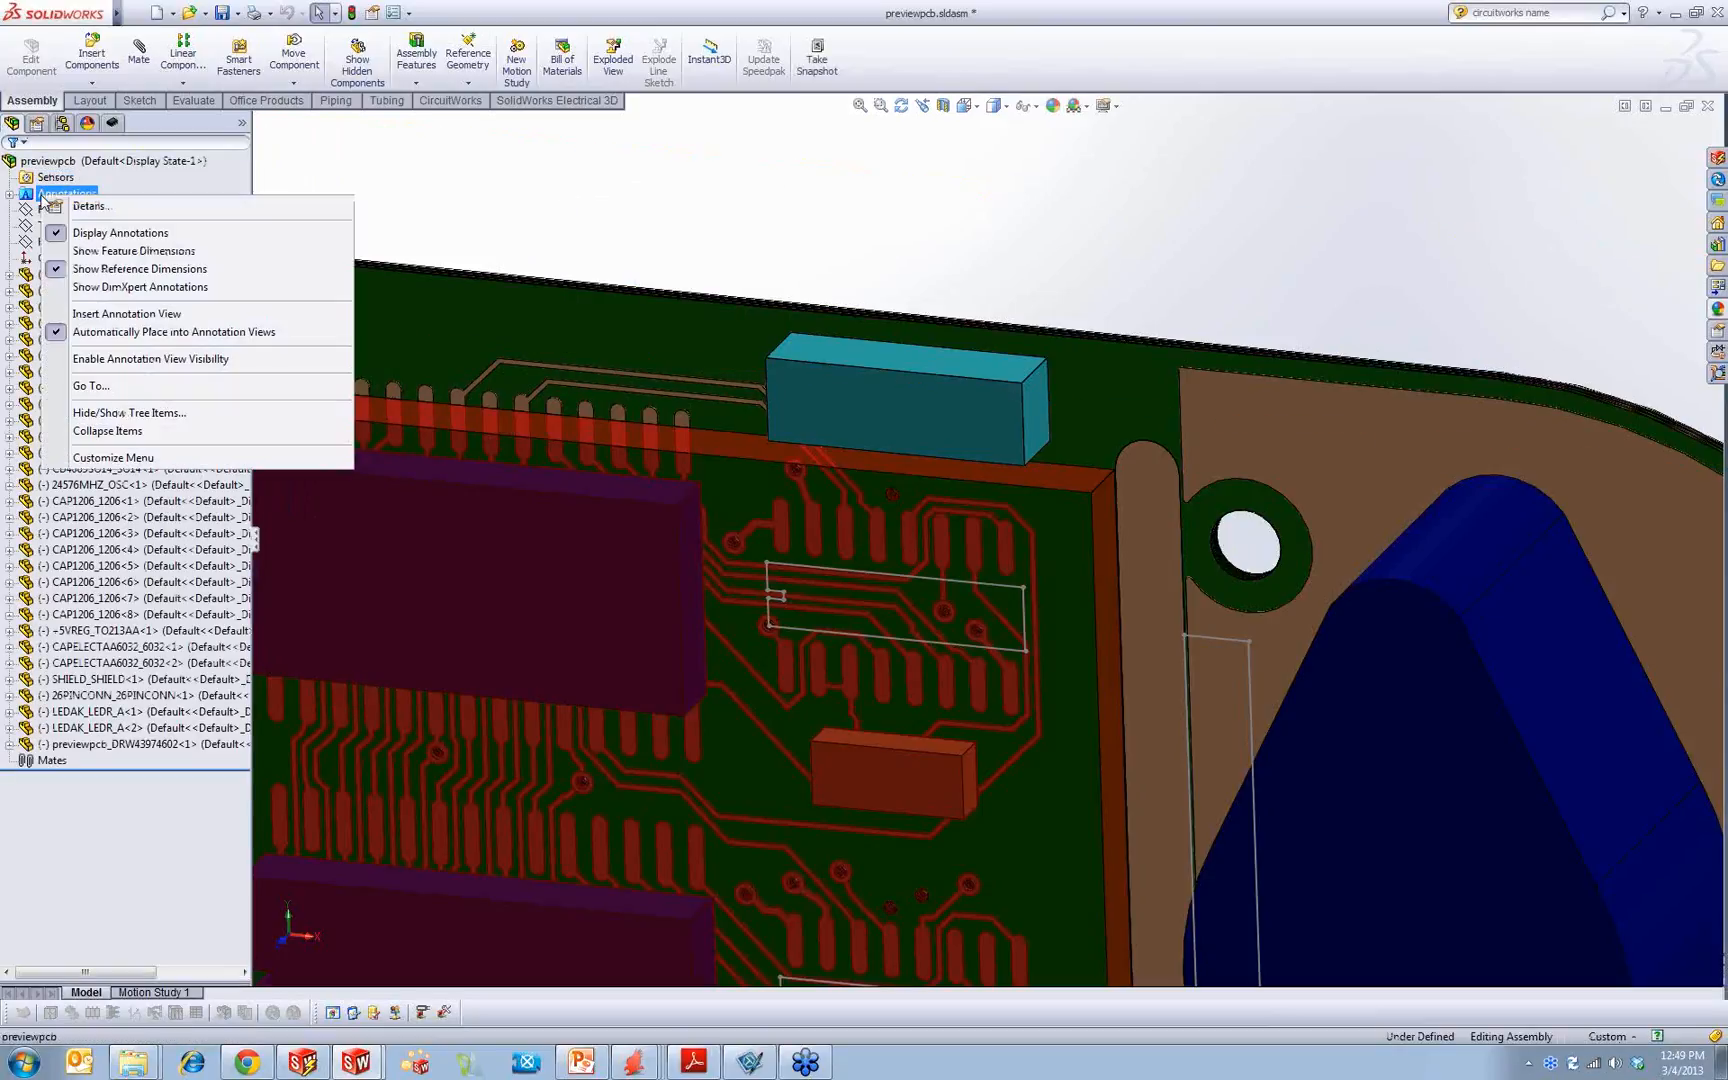
click(92, 206)
click(530, 512)
click(704, 521)
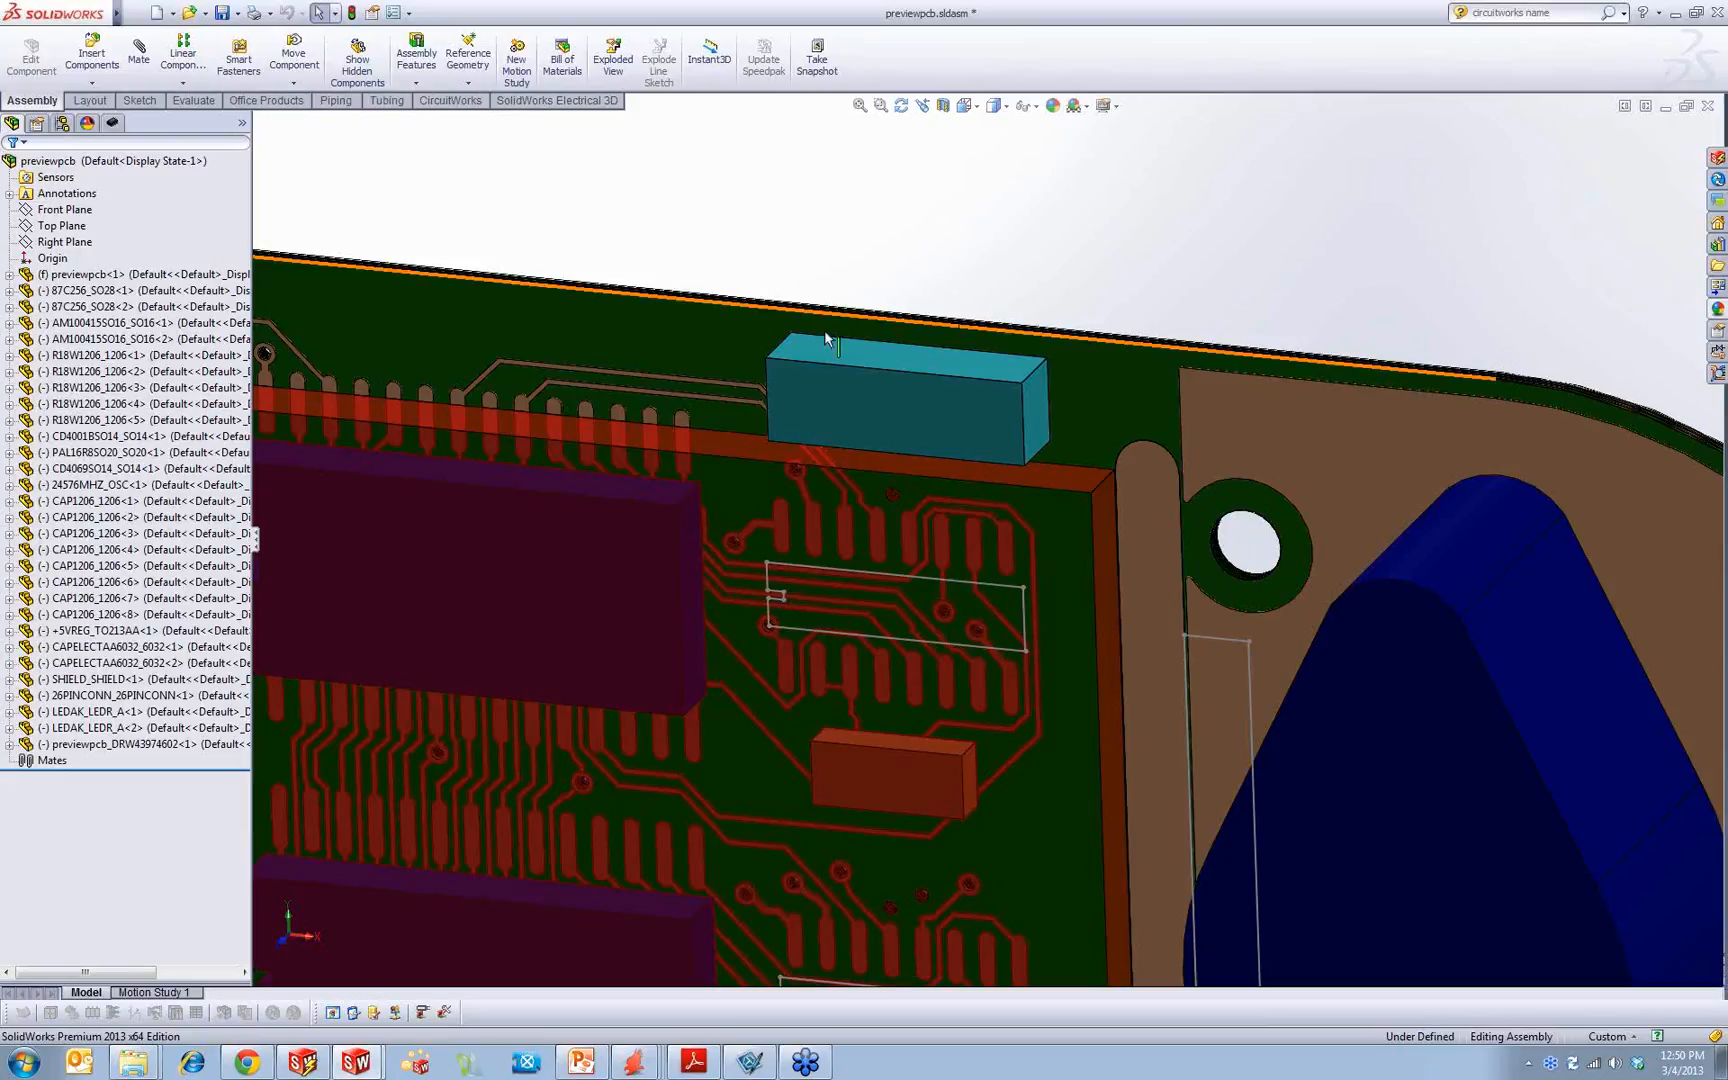
click(725, 362)
click(825, 295)
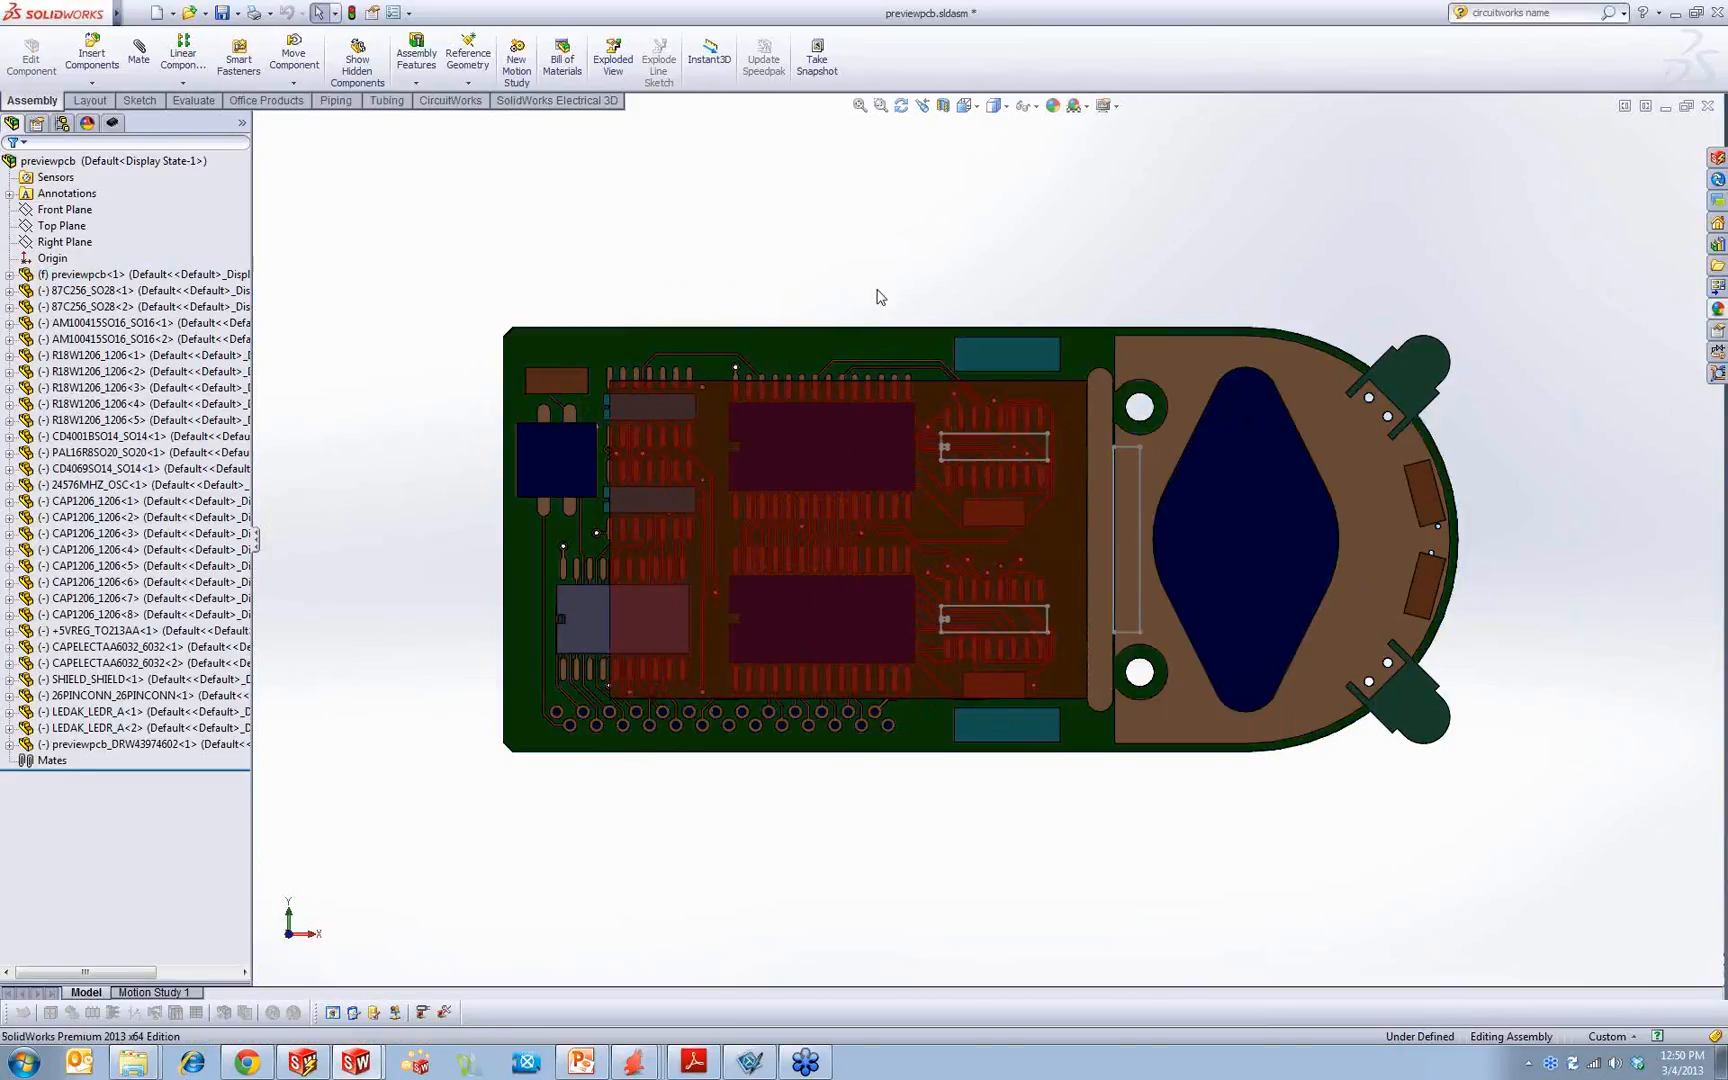
Step: Annotate the components on the board's top side with their reference designators
click(455, 103)
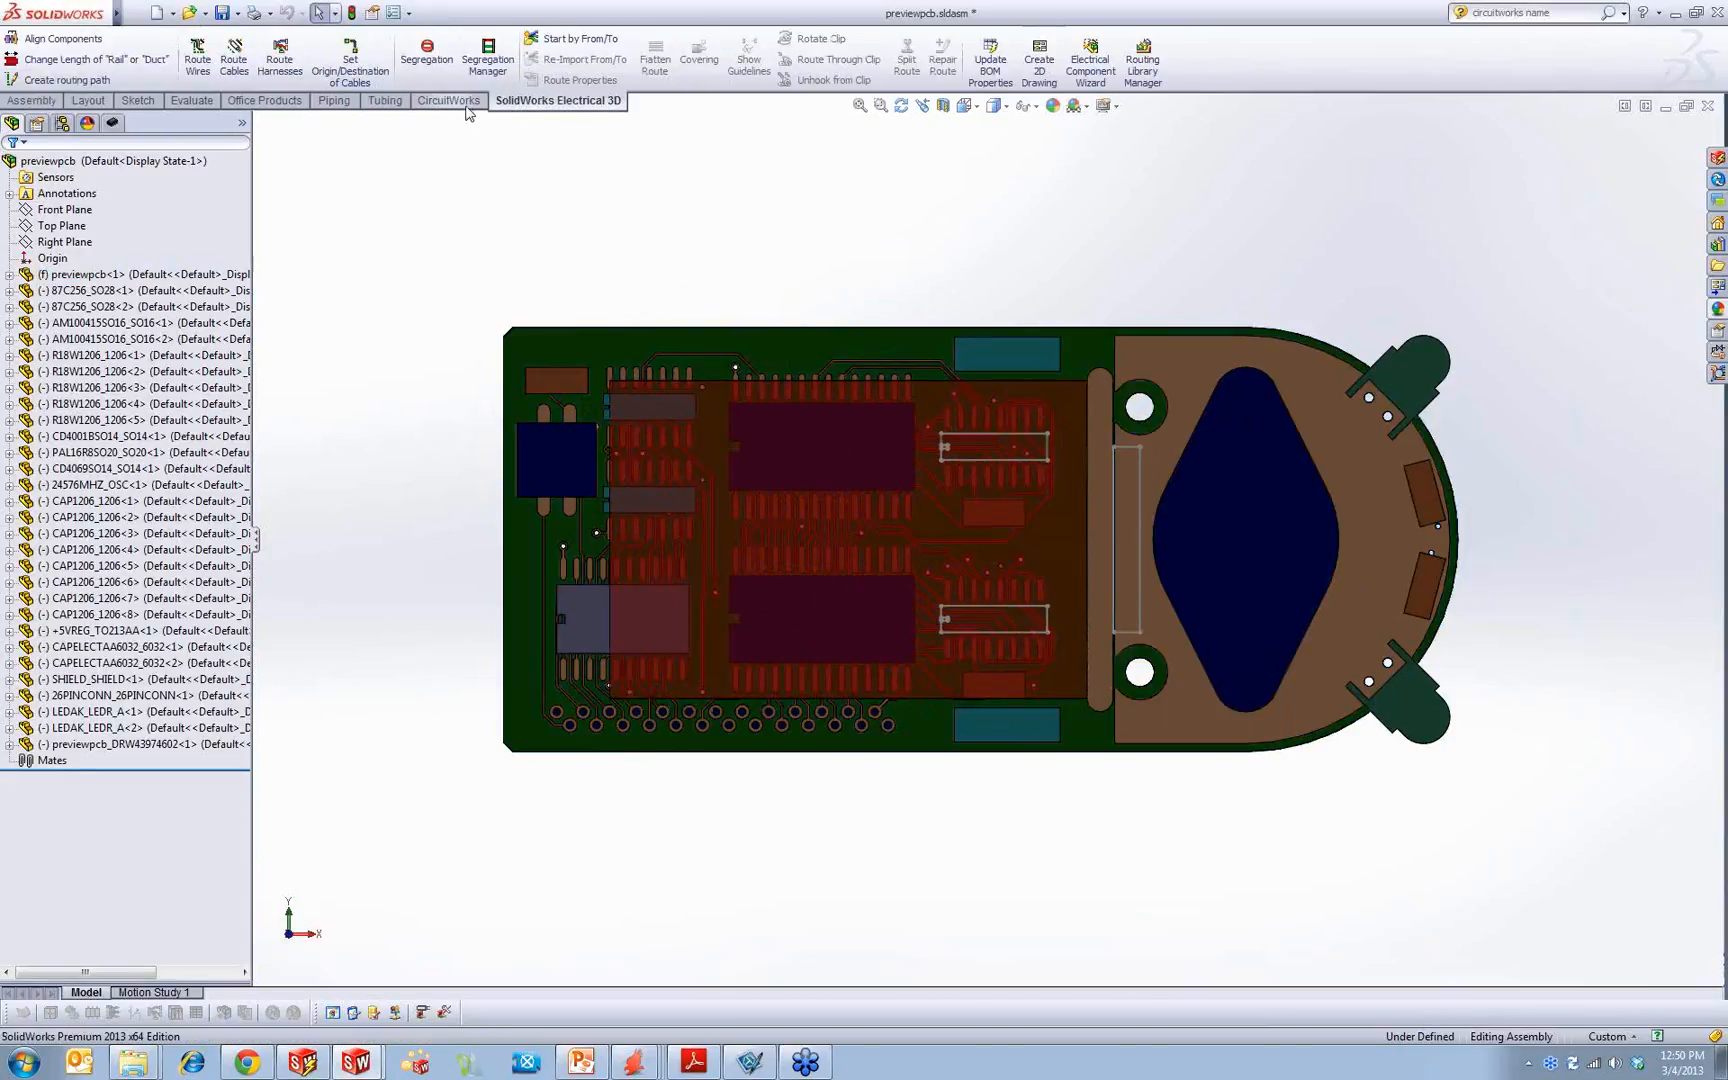
click(112, 122)
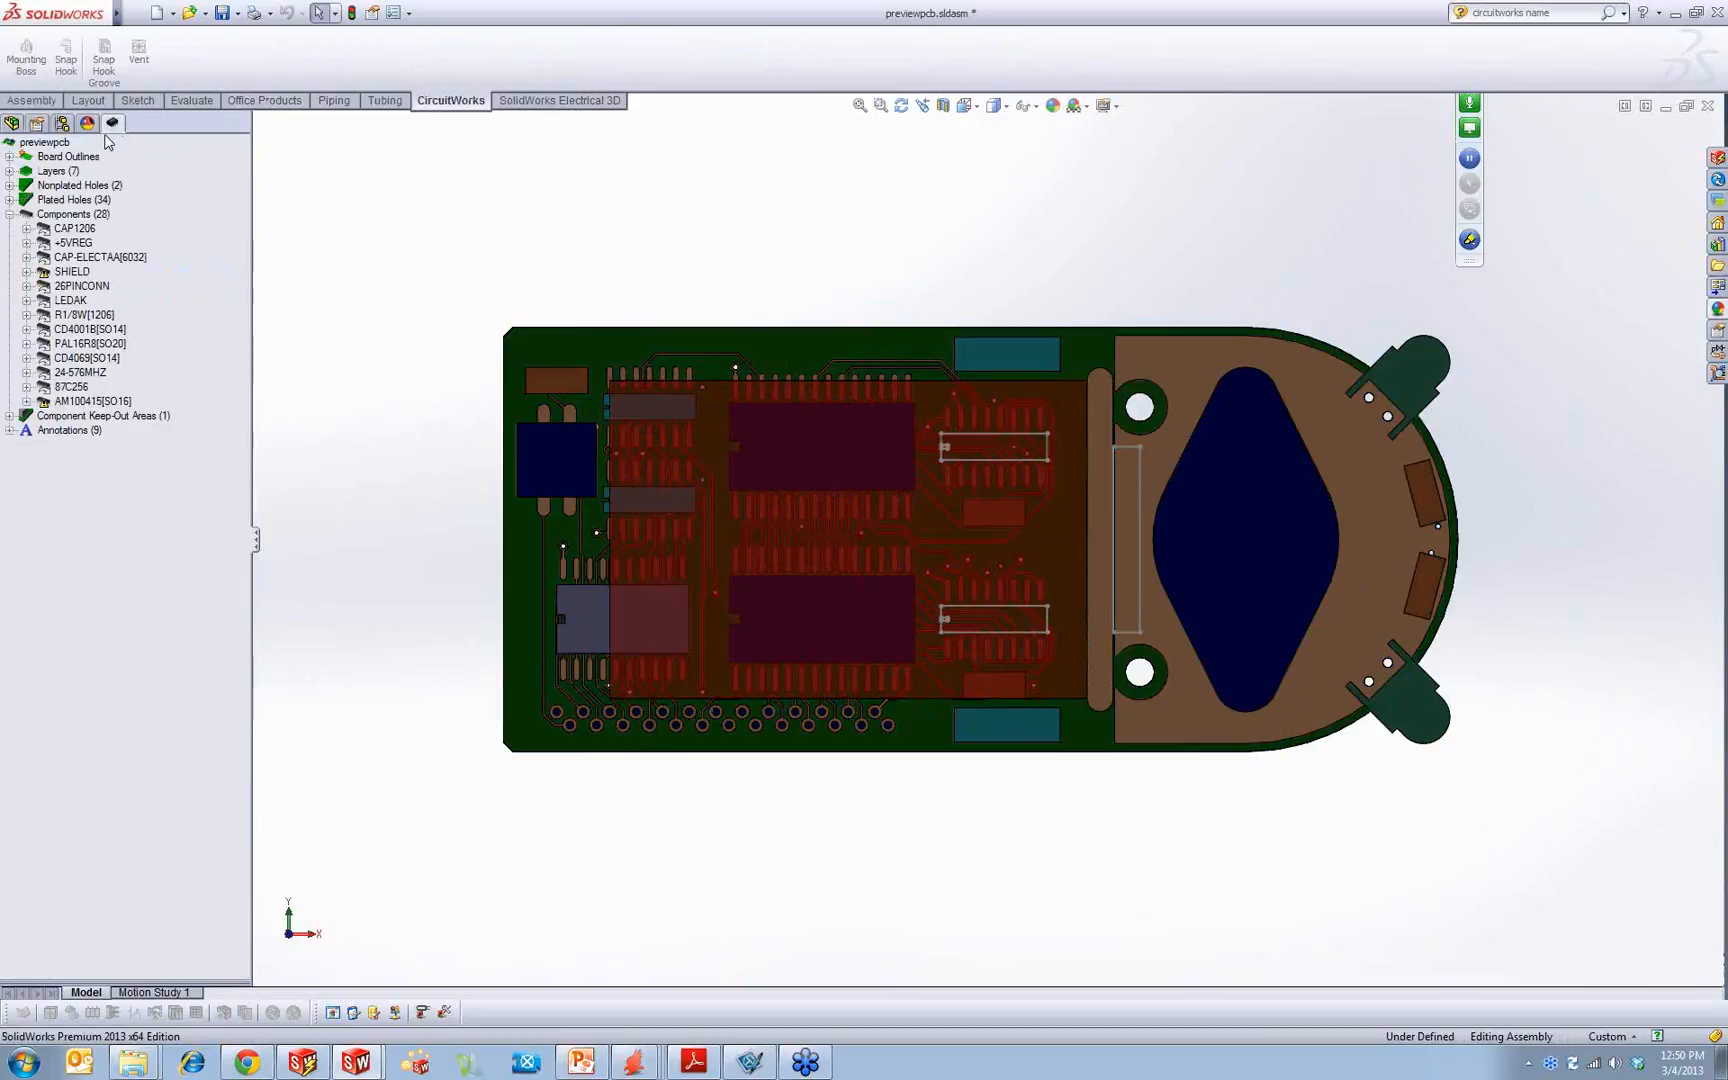
mouse_move(116, 13)
click(374, 13)
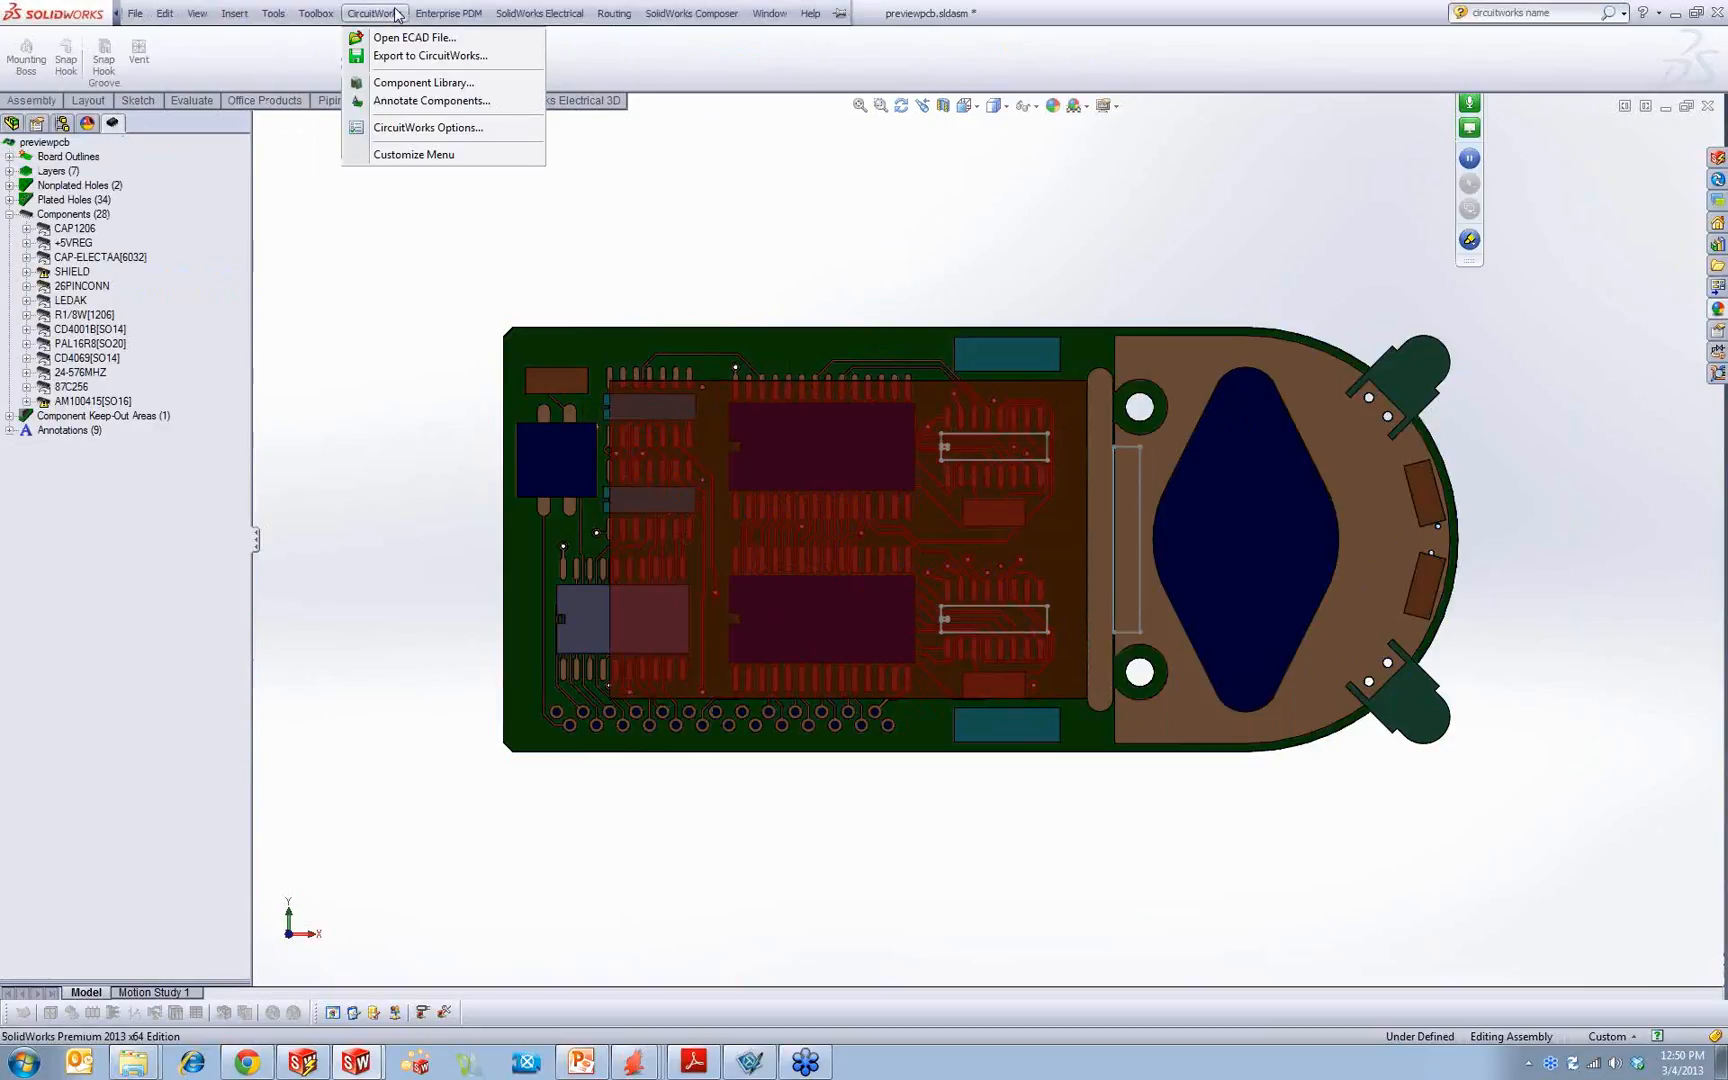
click(420, 101)
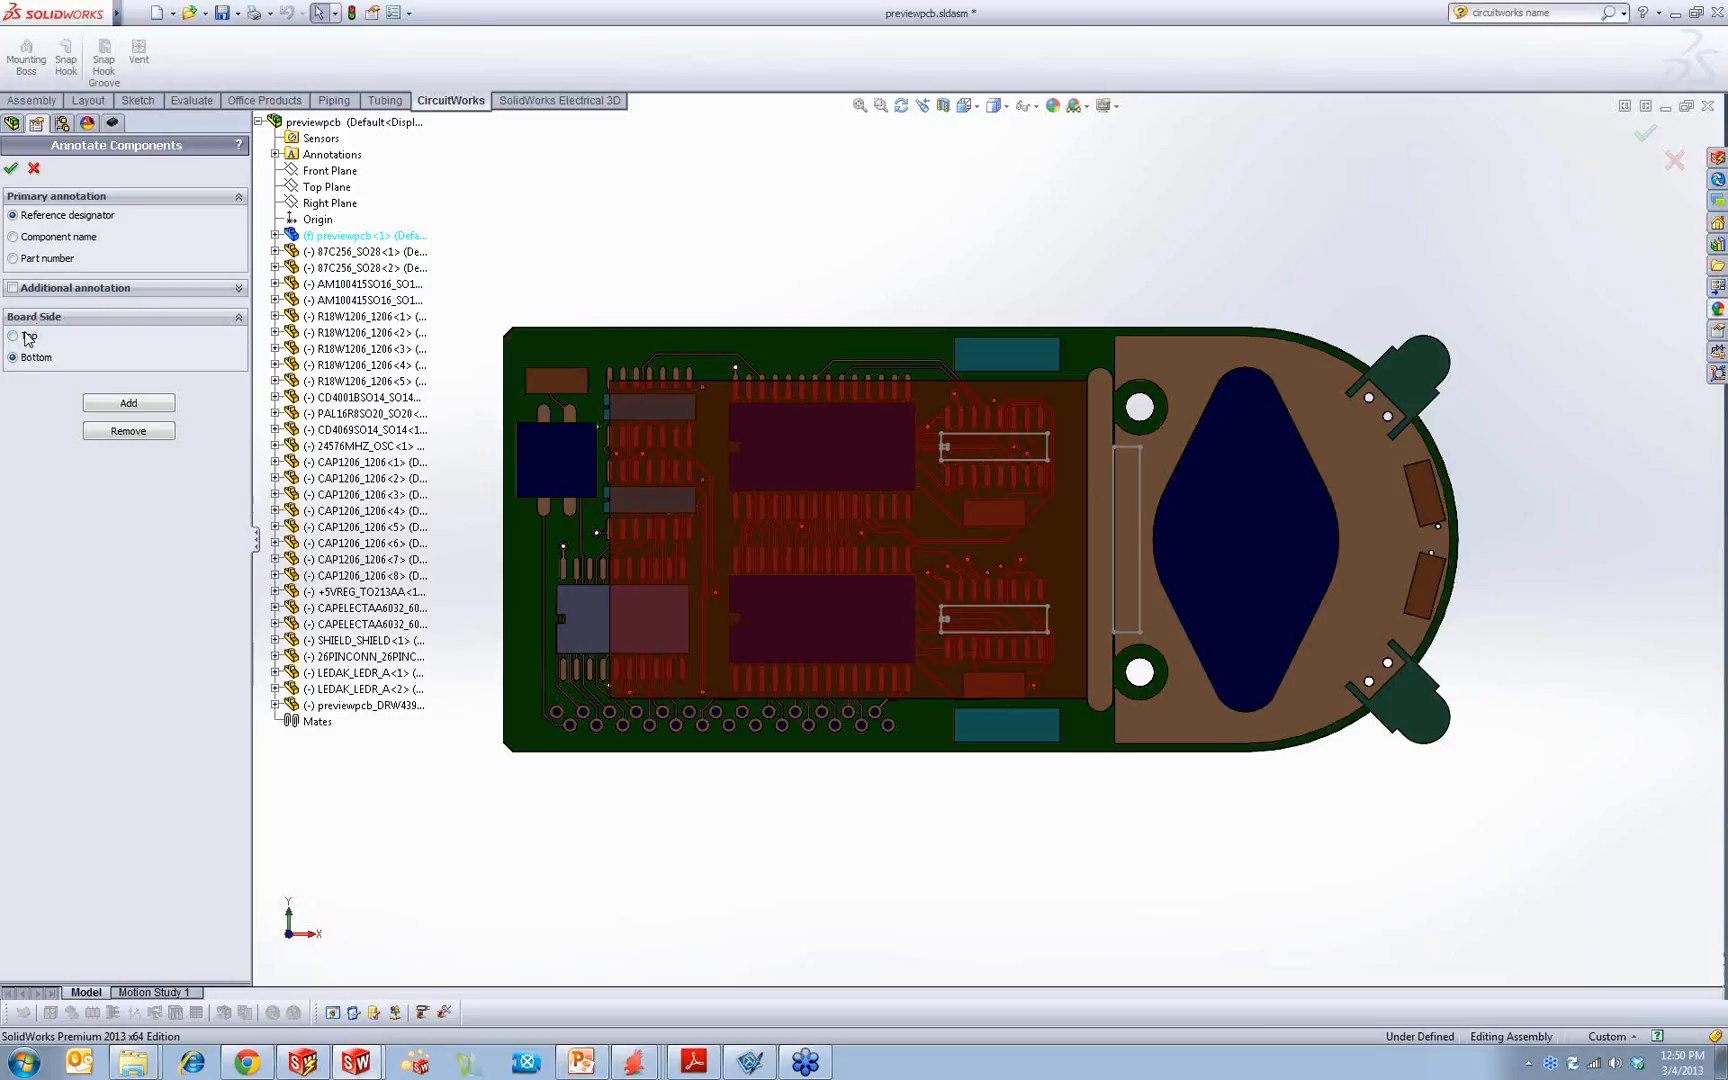
click(142, 405)
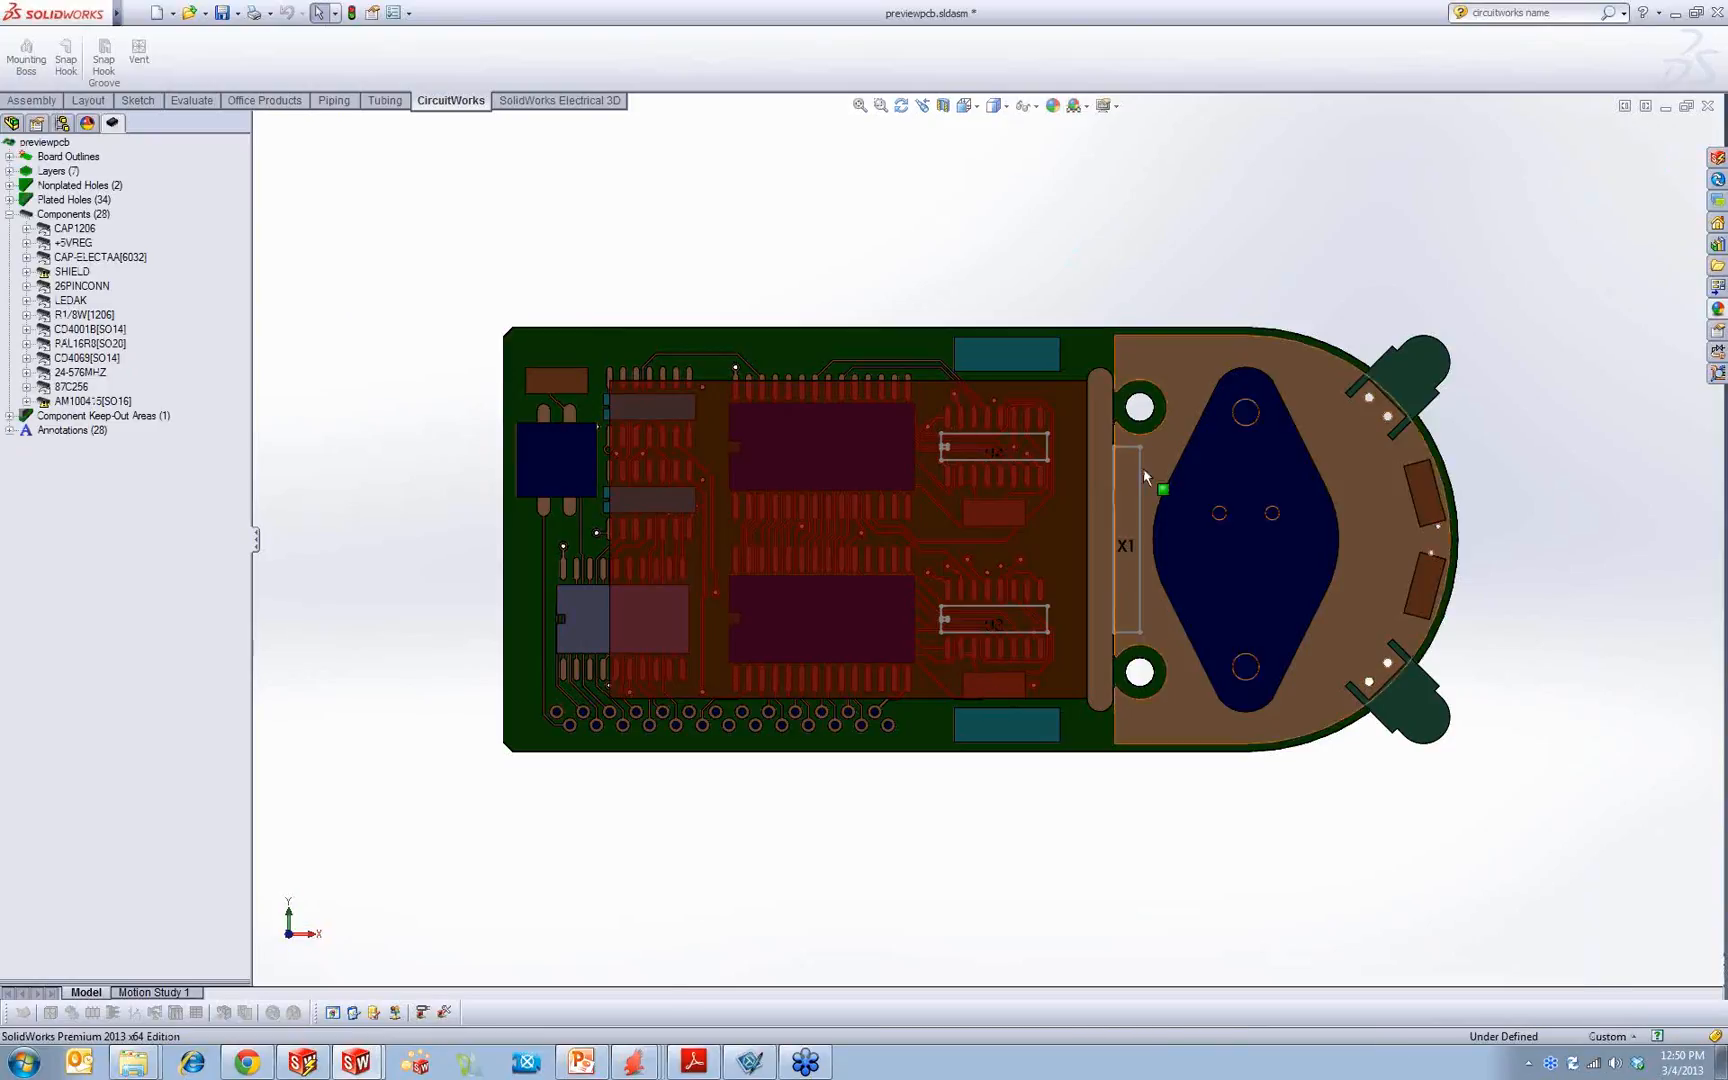
scroll(1141, 481, down, 1)
scroll(1138, 520, down, 3)
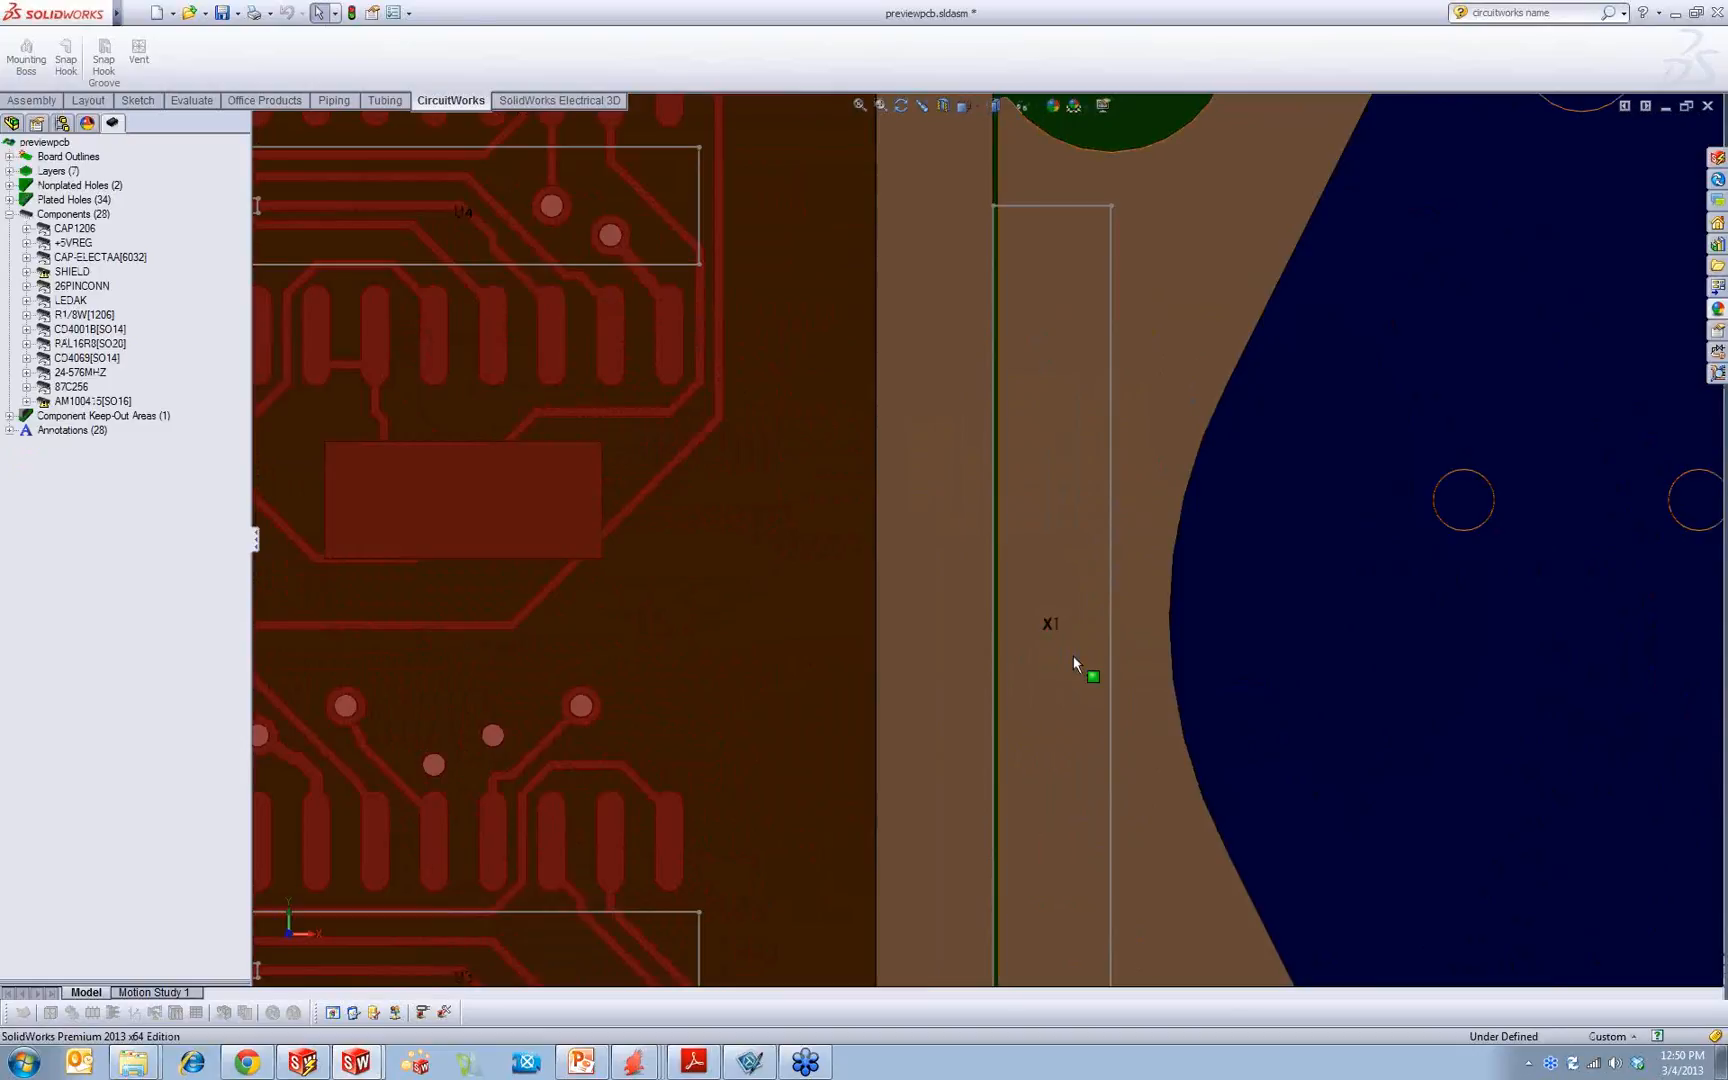
Step: Make a drawing from the assembly, saving it as previewpcb.SLDASM, and accept the sheet setup with the standard-formats-only filter turned off
click(172, 13)
click(215, 51)
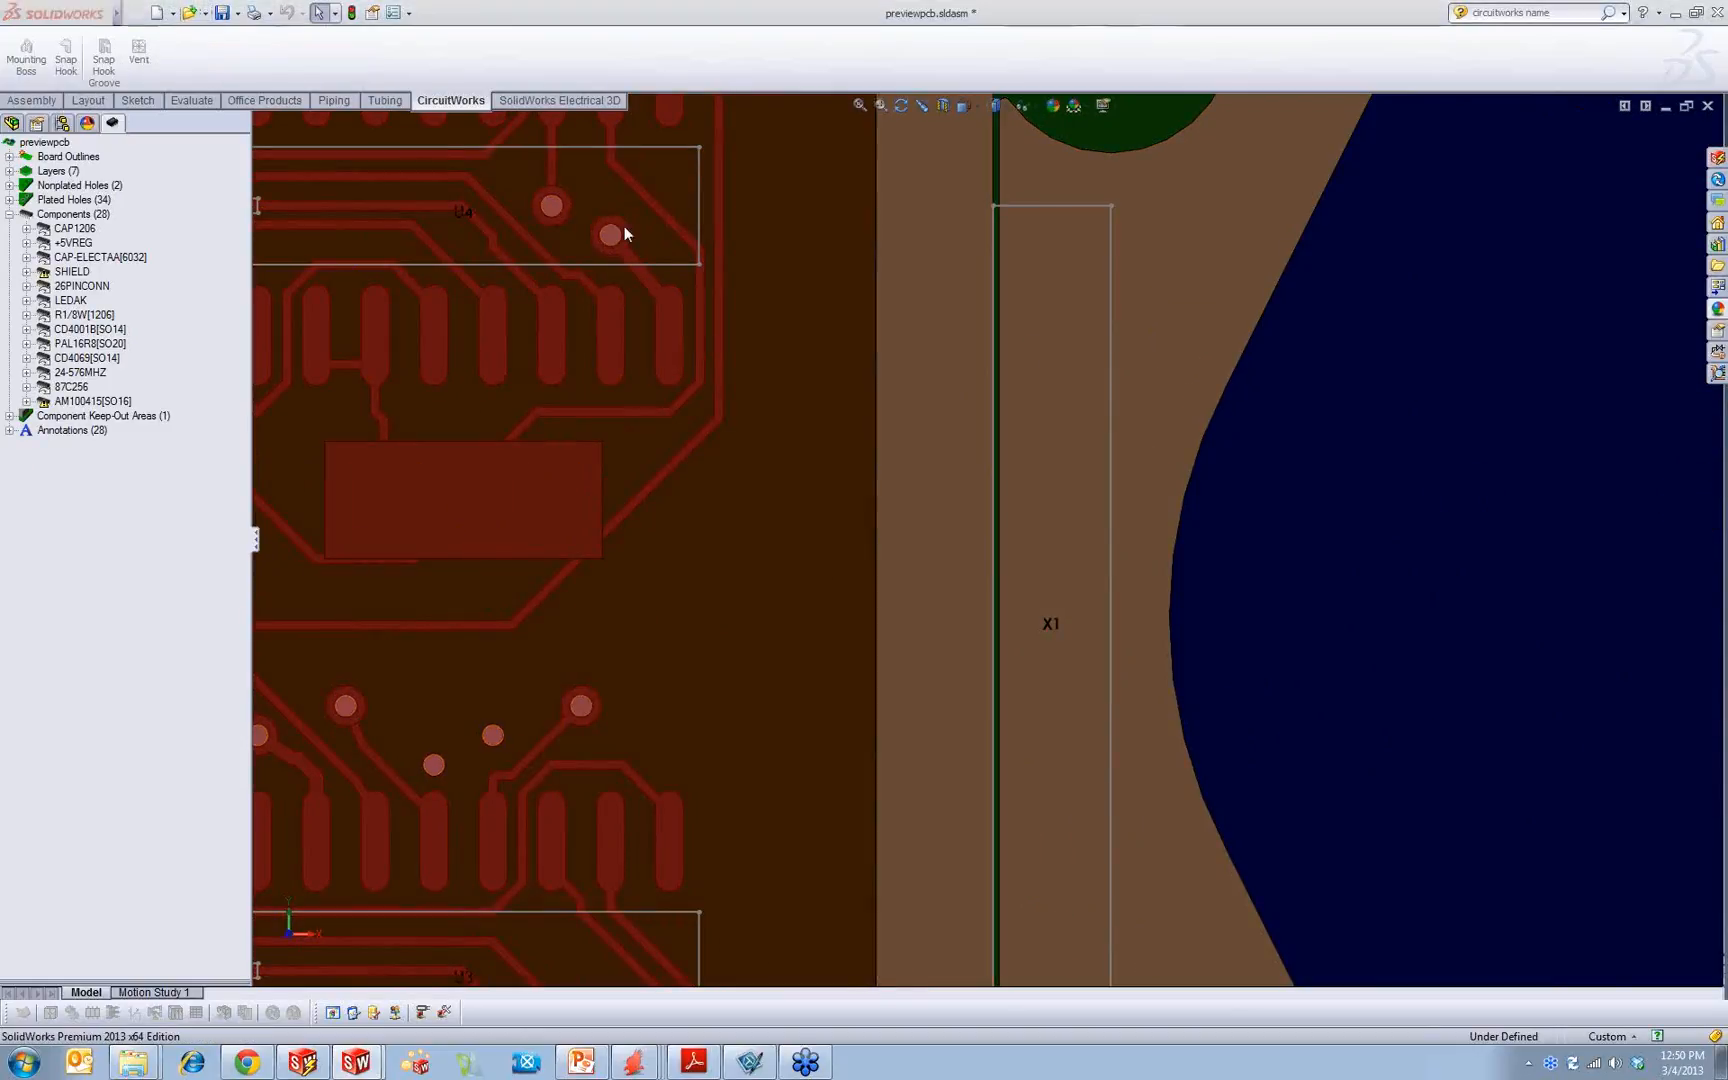
click(918, 550)
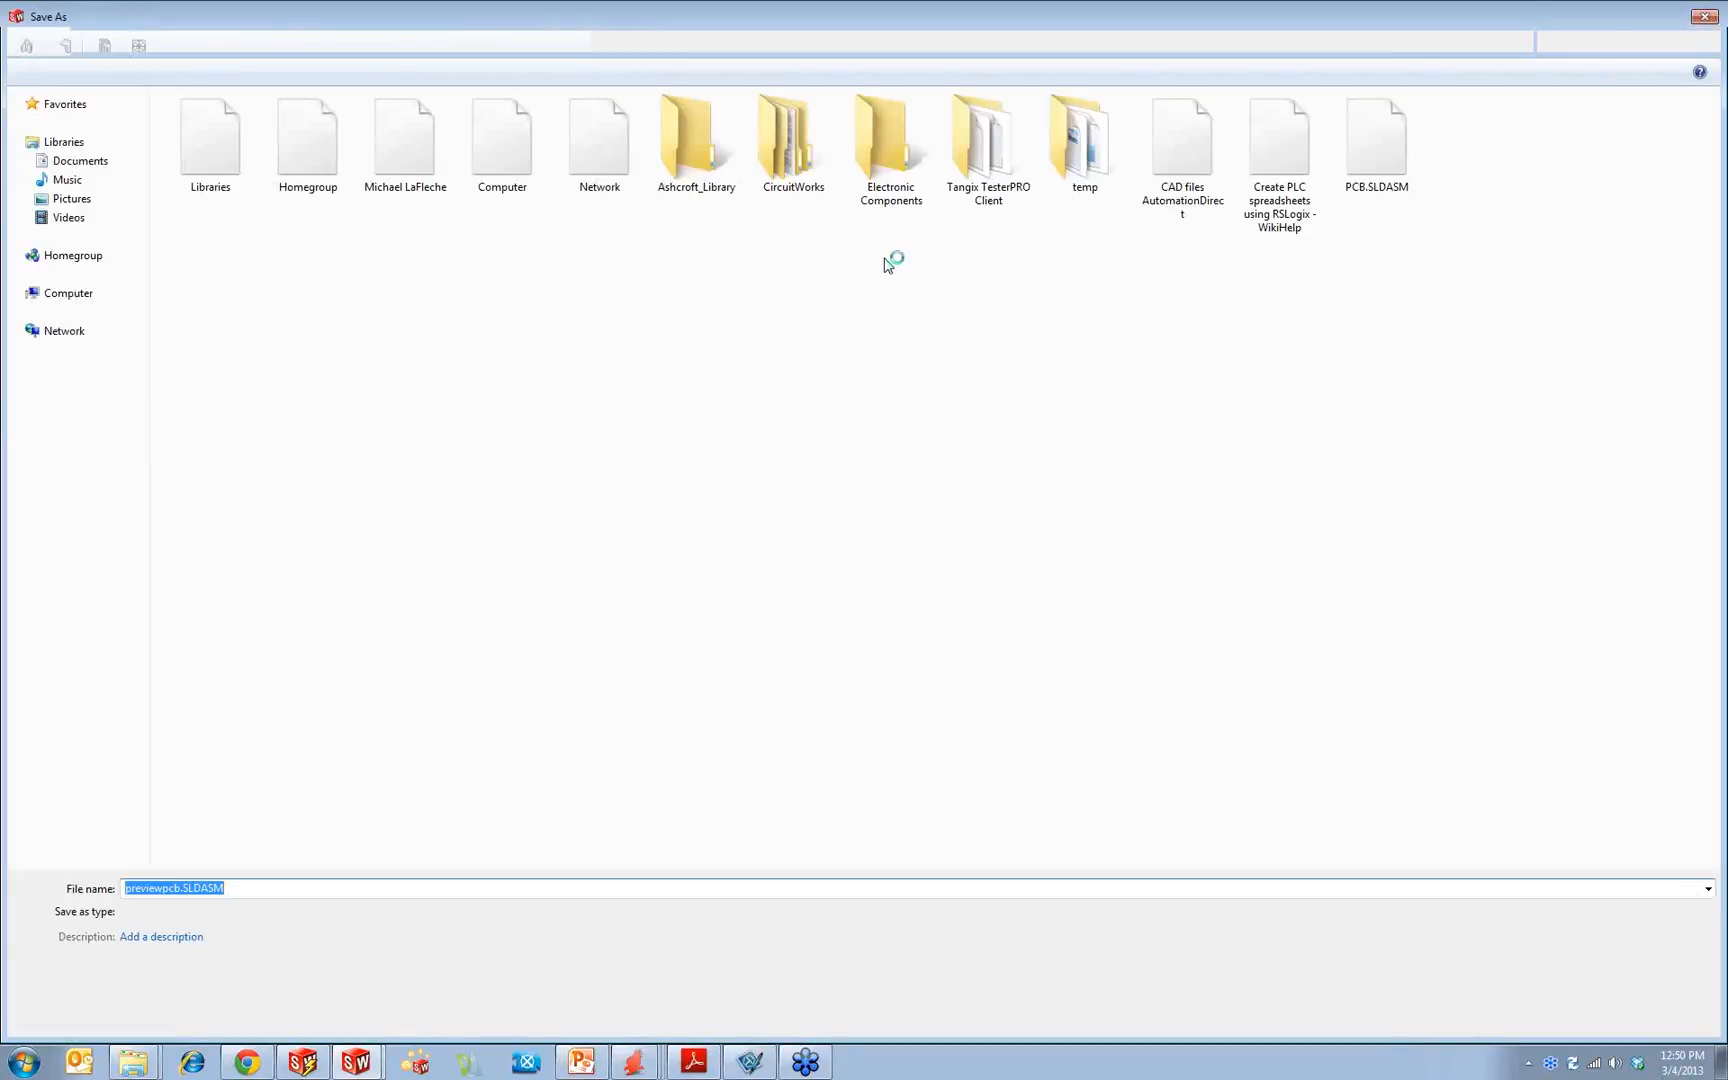
click(1575, 1013)
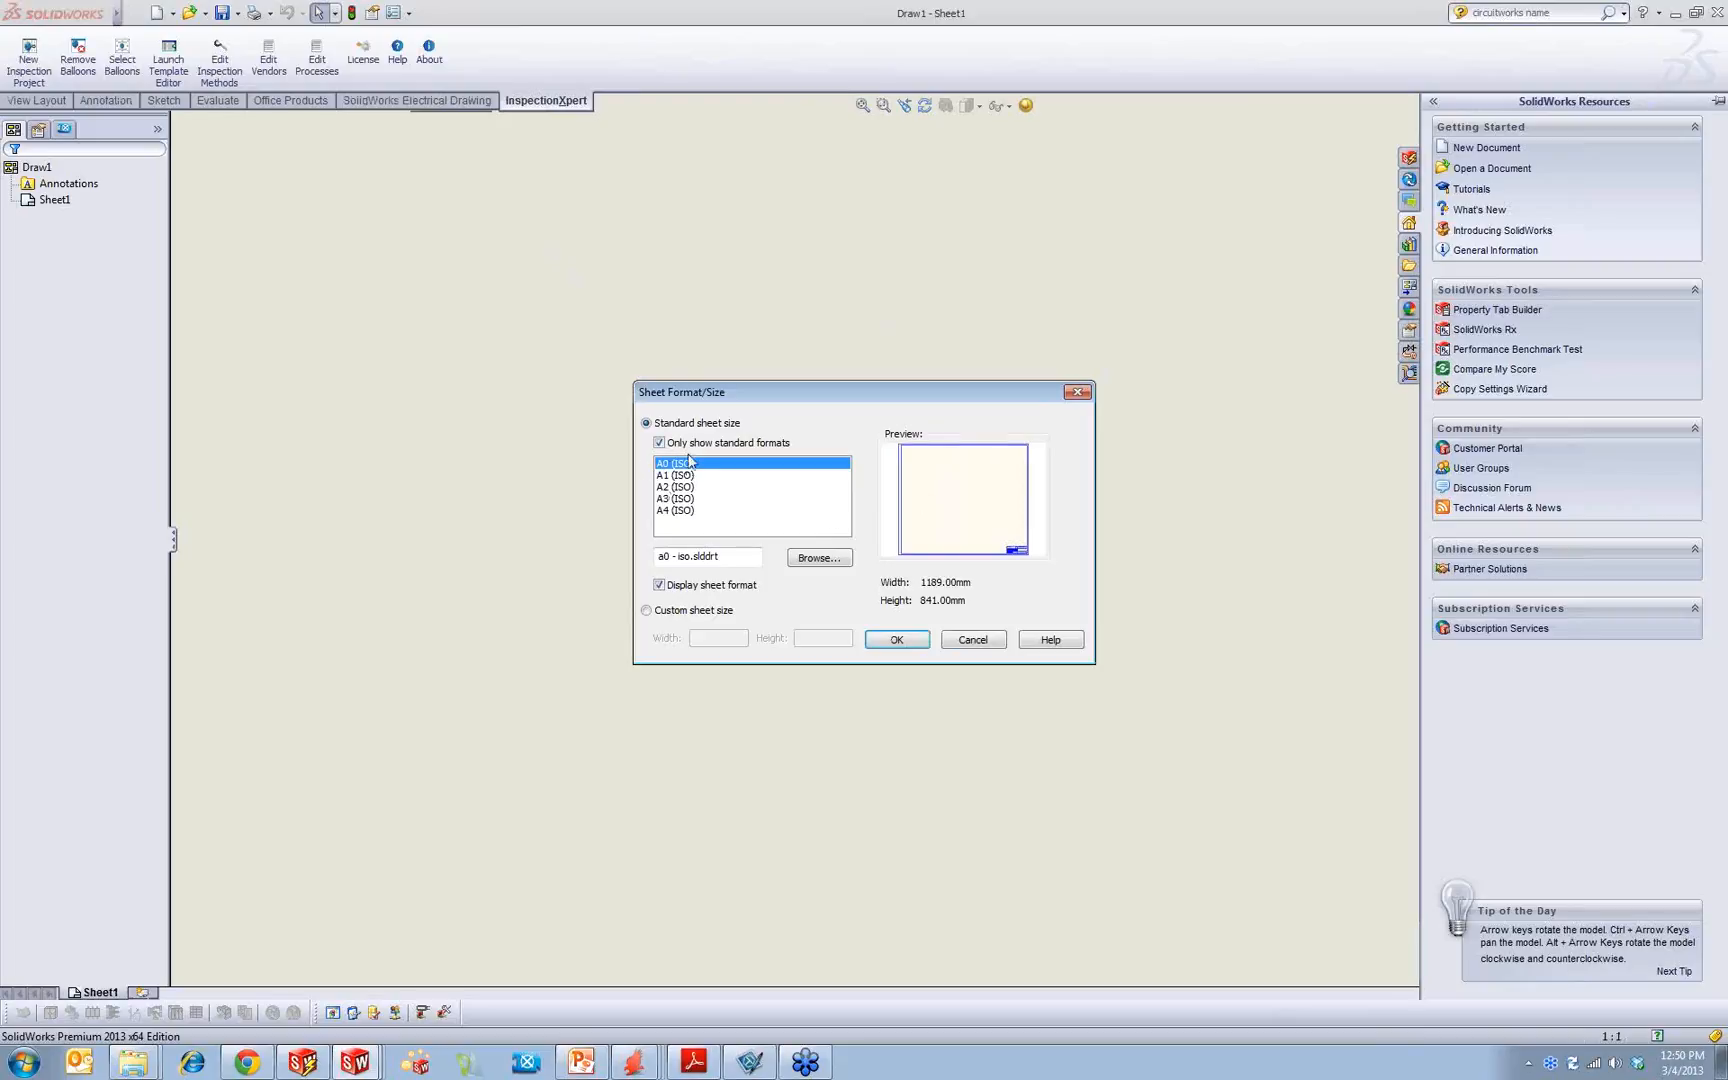
click(659, 442)
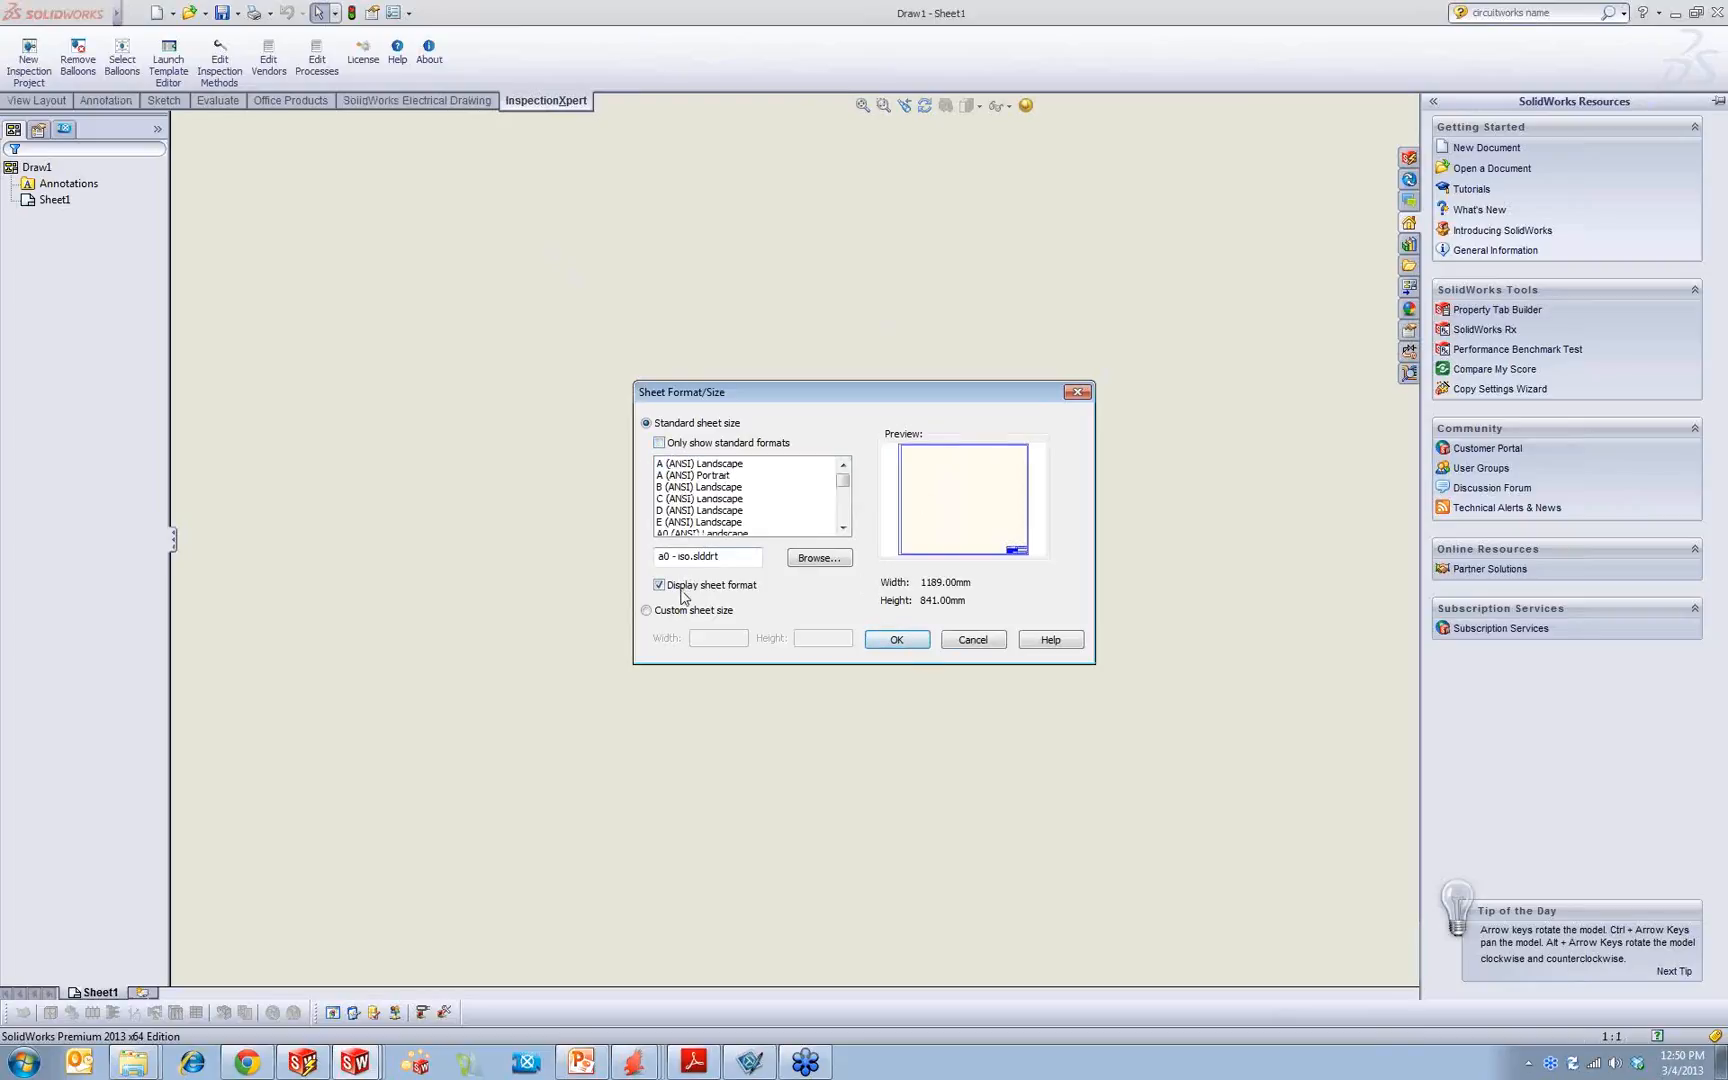
click(897, 639)
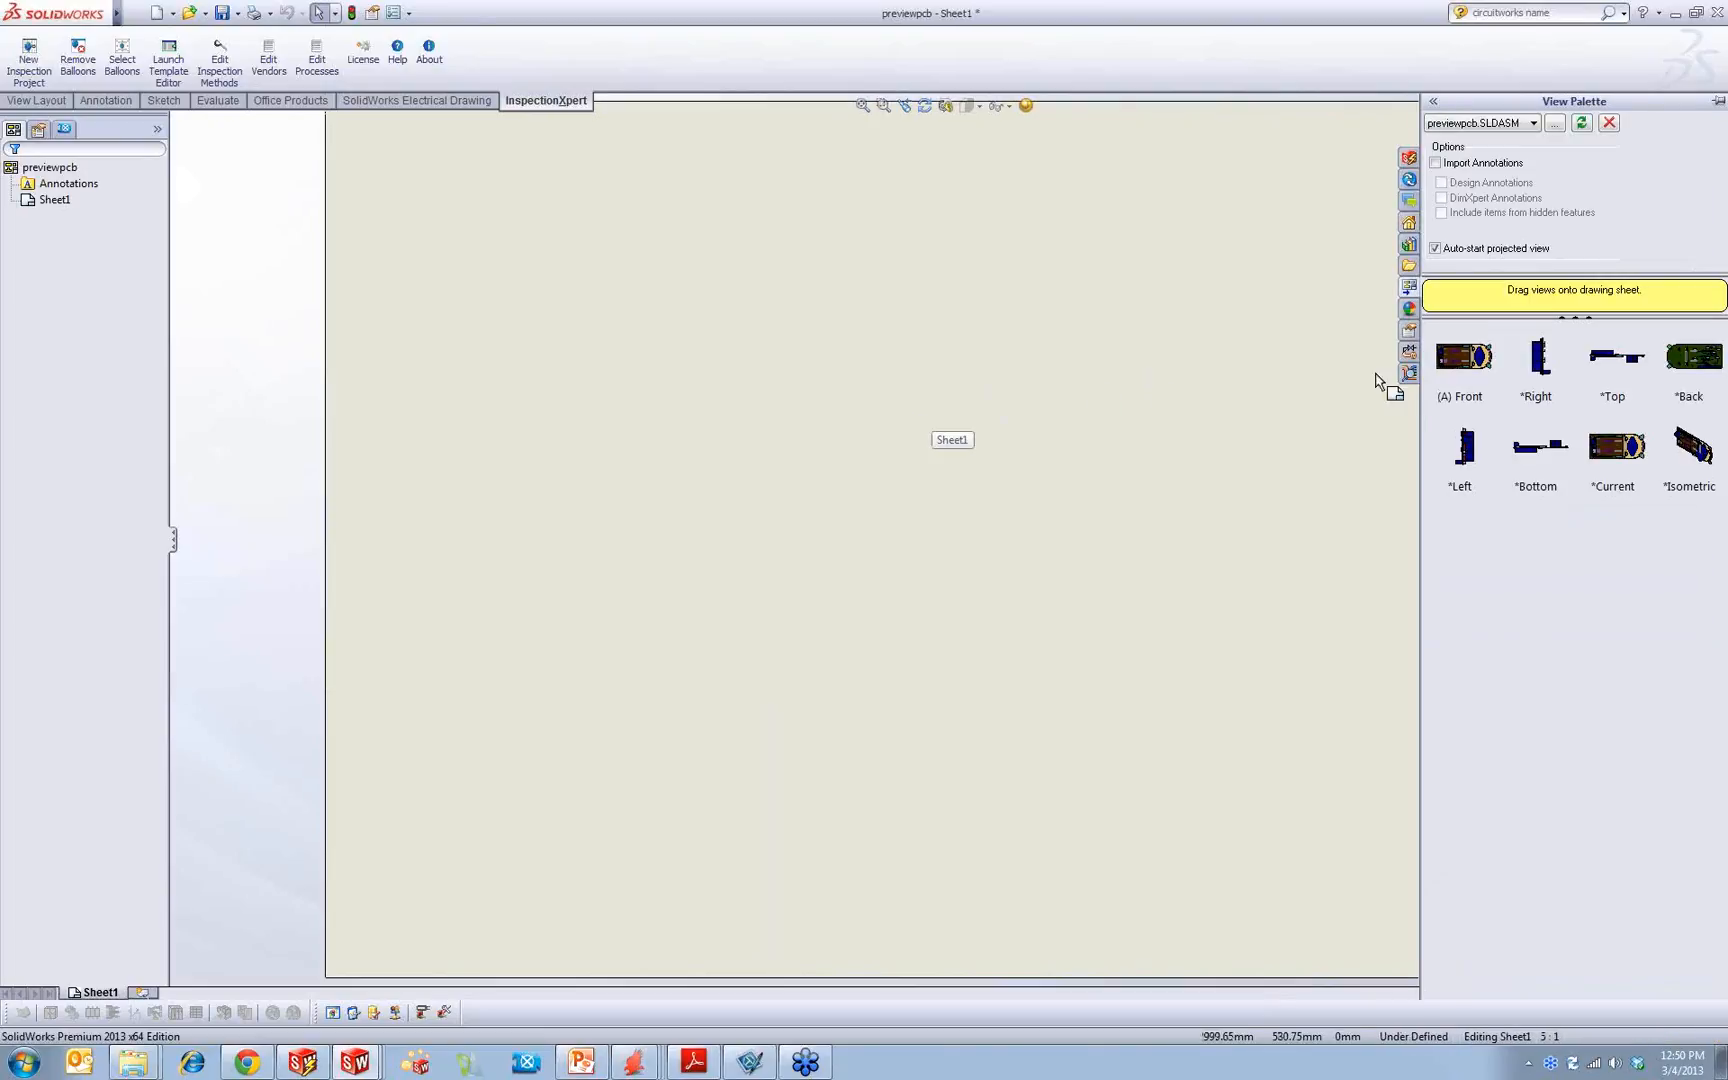
Step: Place a front view and a projected isometric view of the assembly on the sheet, and move both views lower
mouse_move(1456, 358)
mouse_down()
mouse_move(830, 520)
mouse_move(949, 521)
mouse_up()
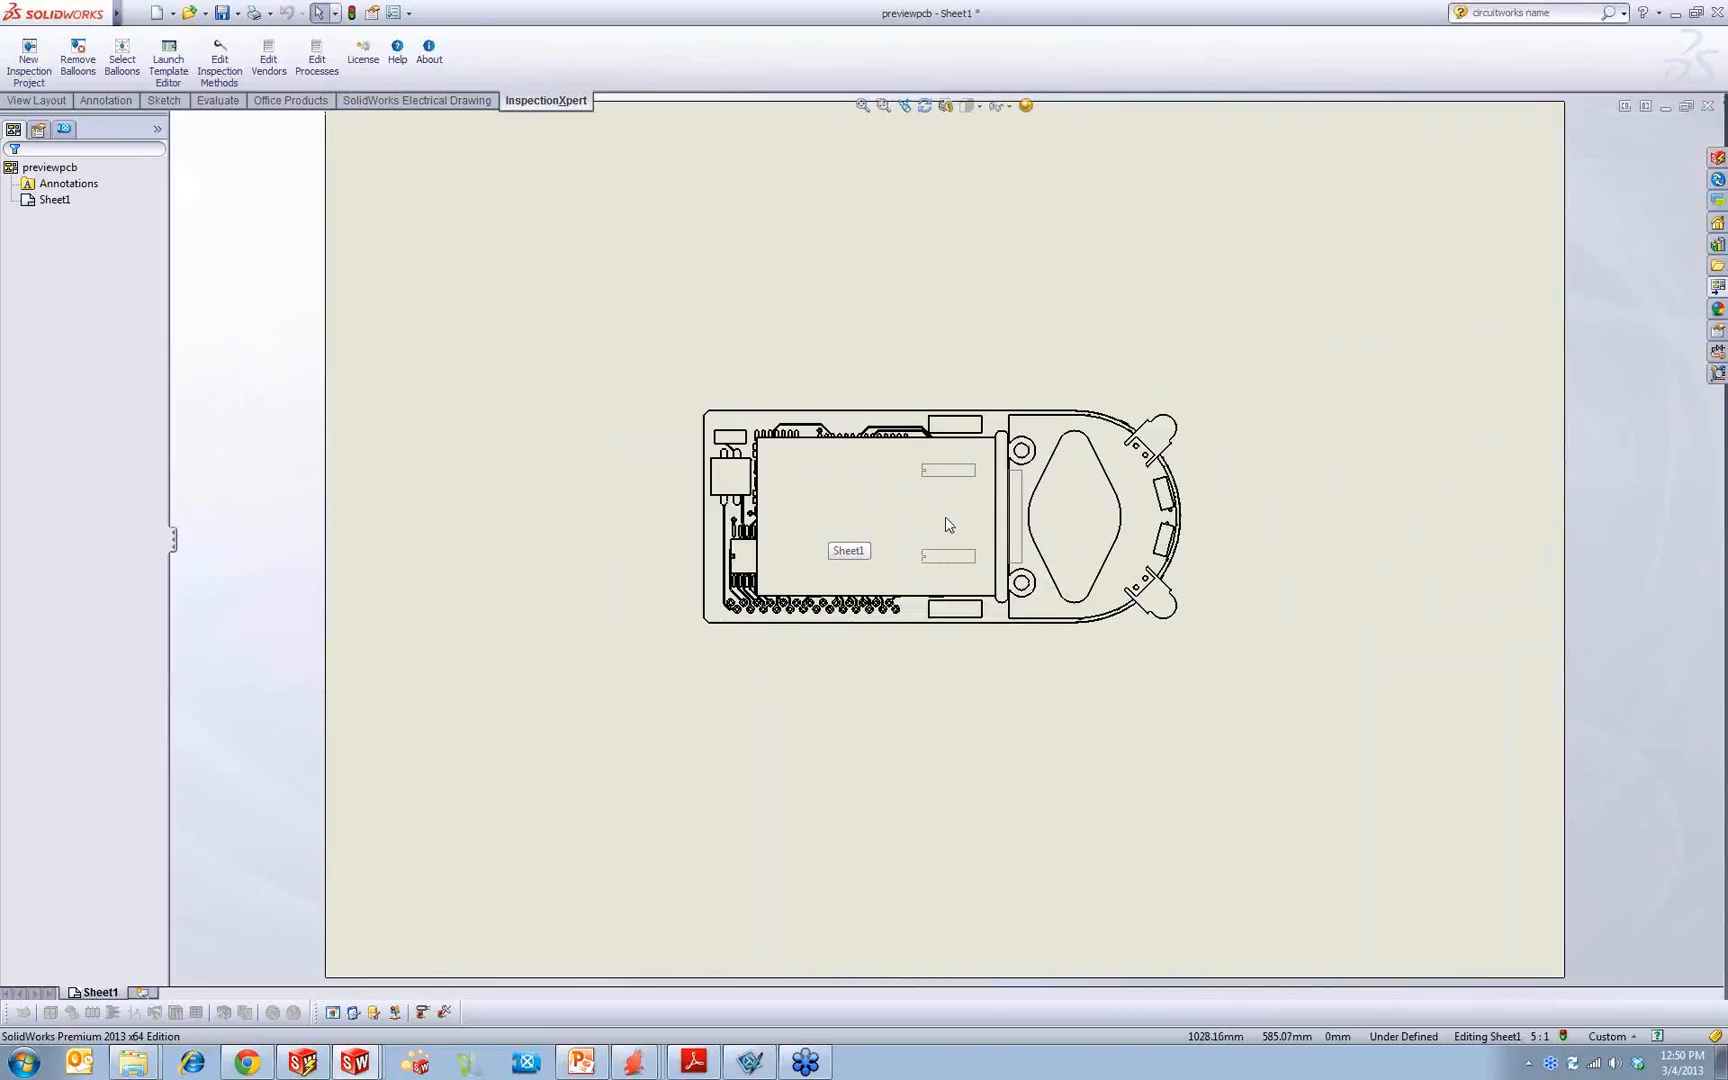
click(1258, 207)
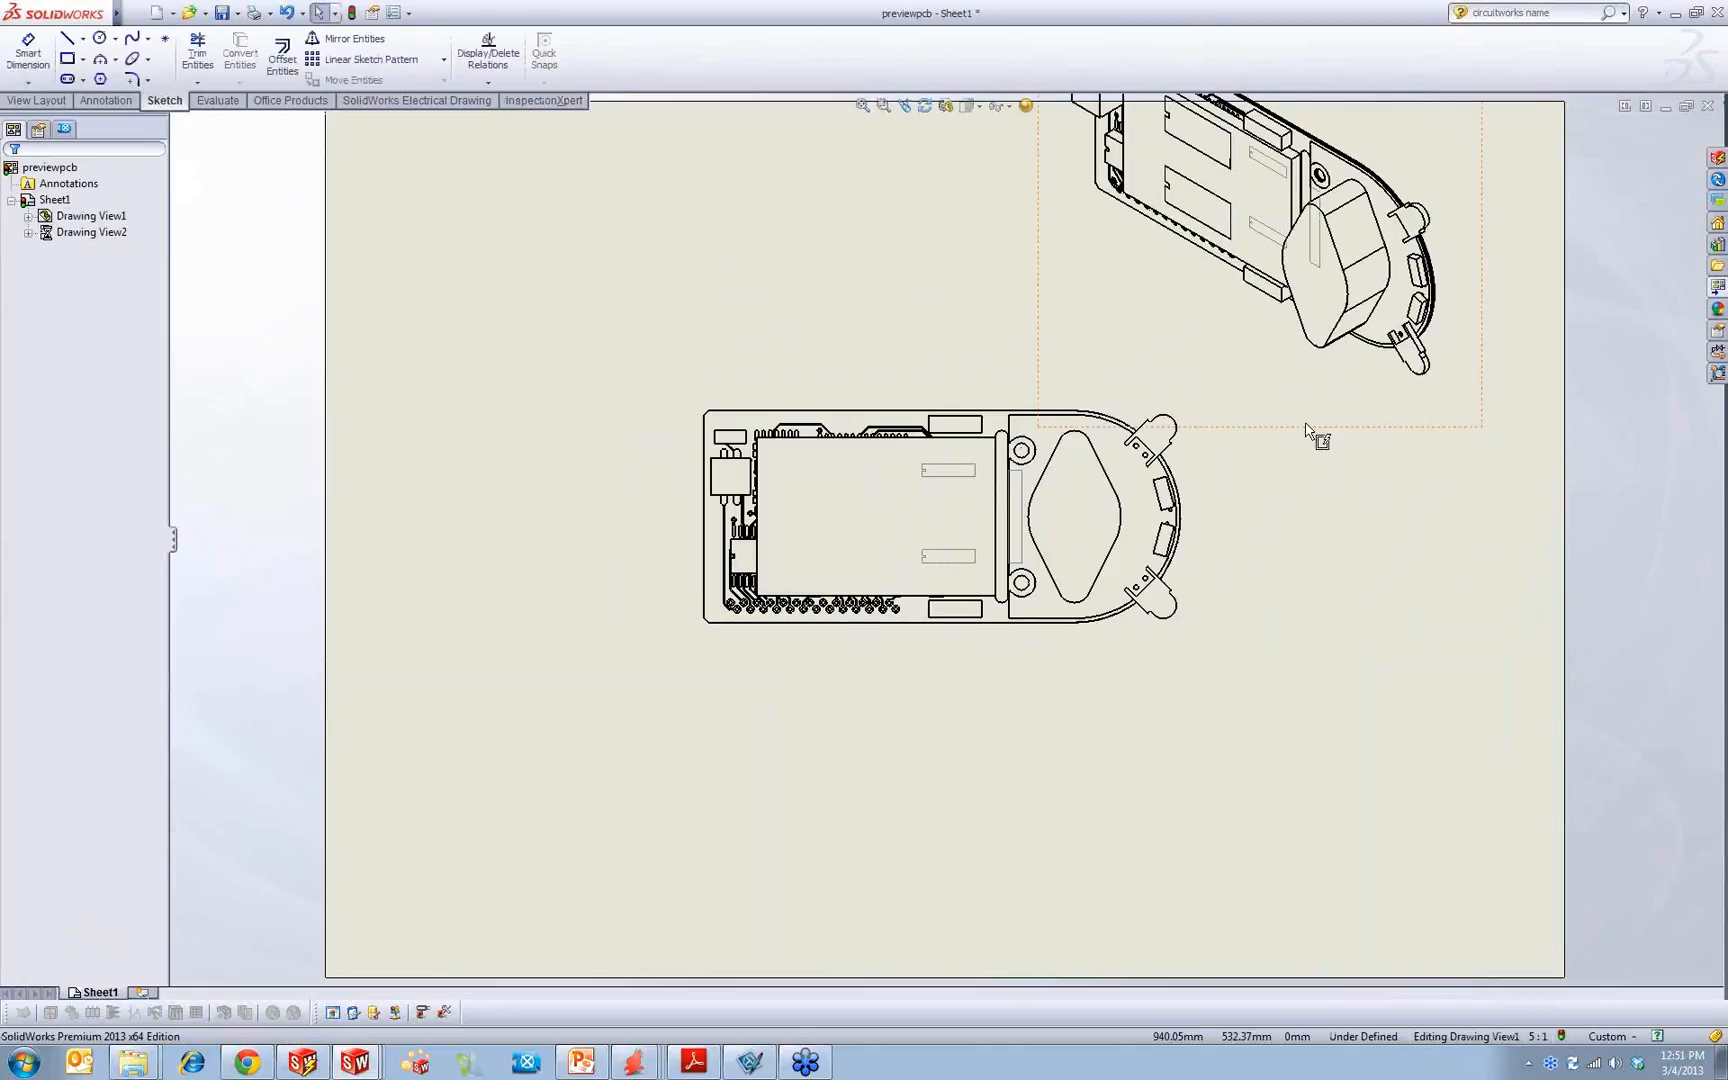
drag(883, 656, 770, 727)
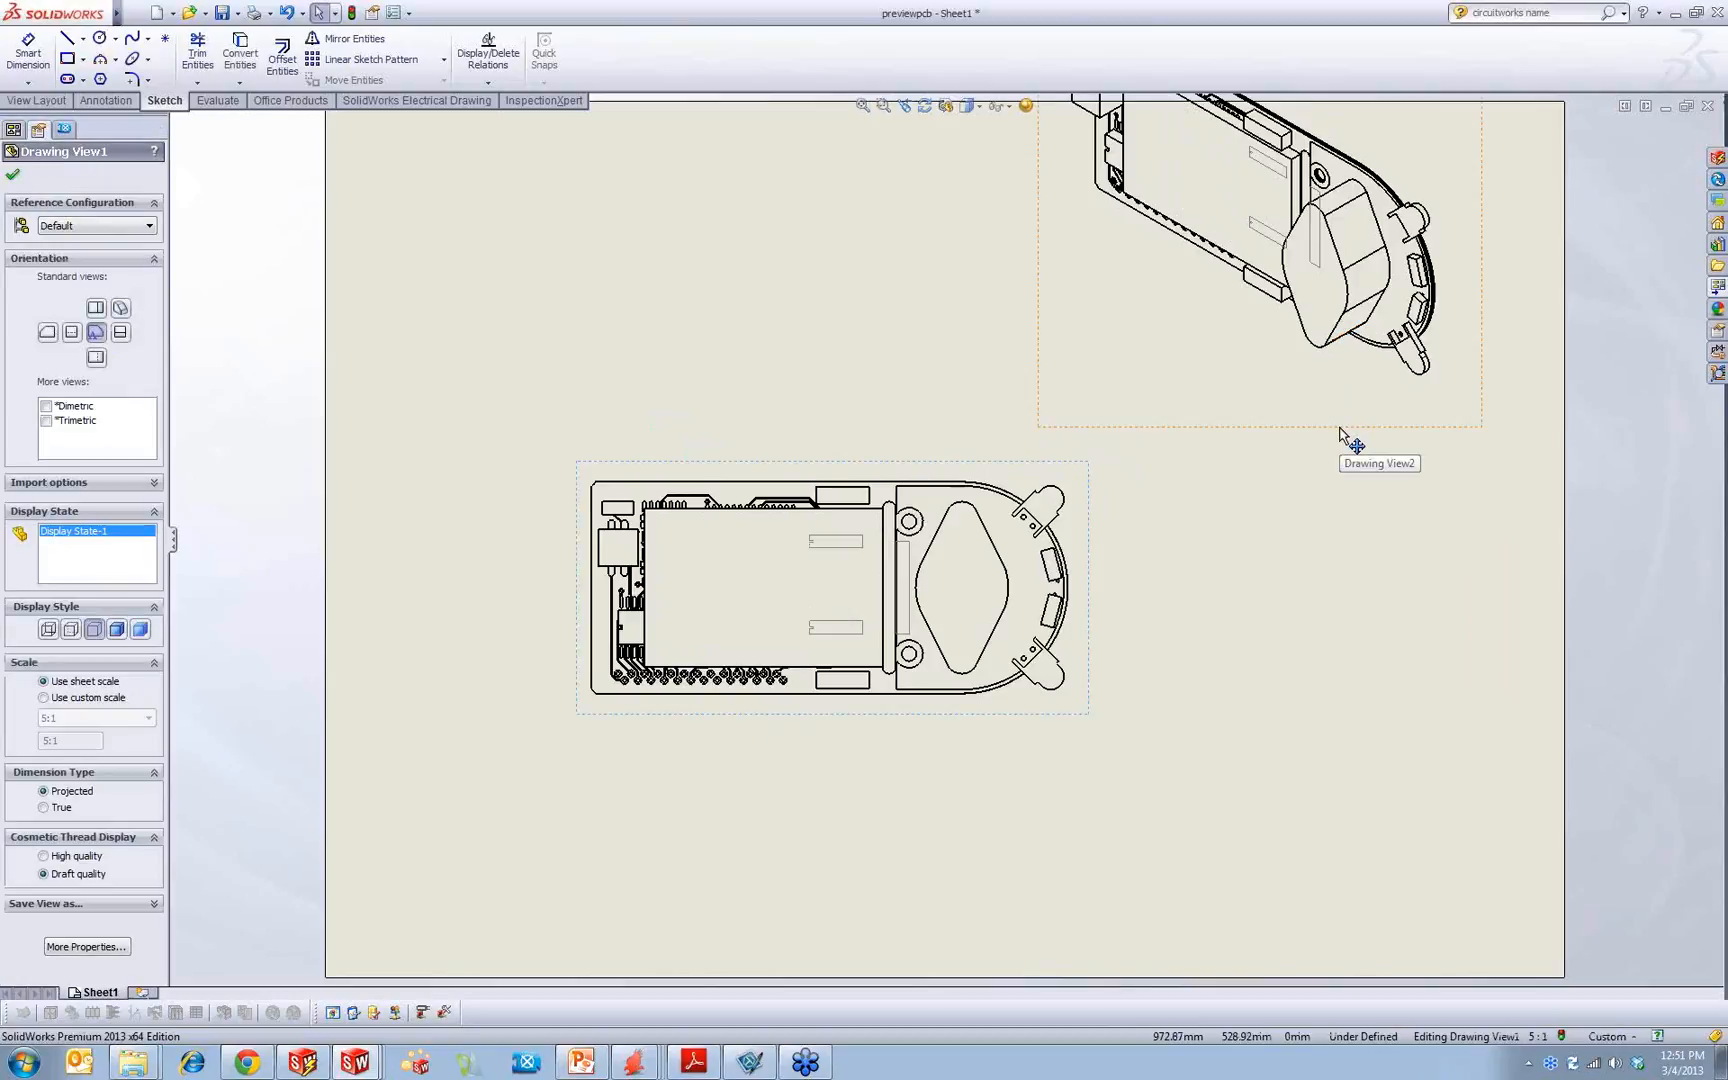
drag(1346, 447, 1427, 521)
click(944, 420)
scroll(1068, 578, down, 3)
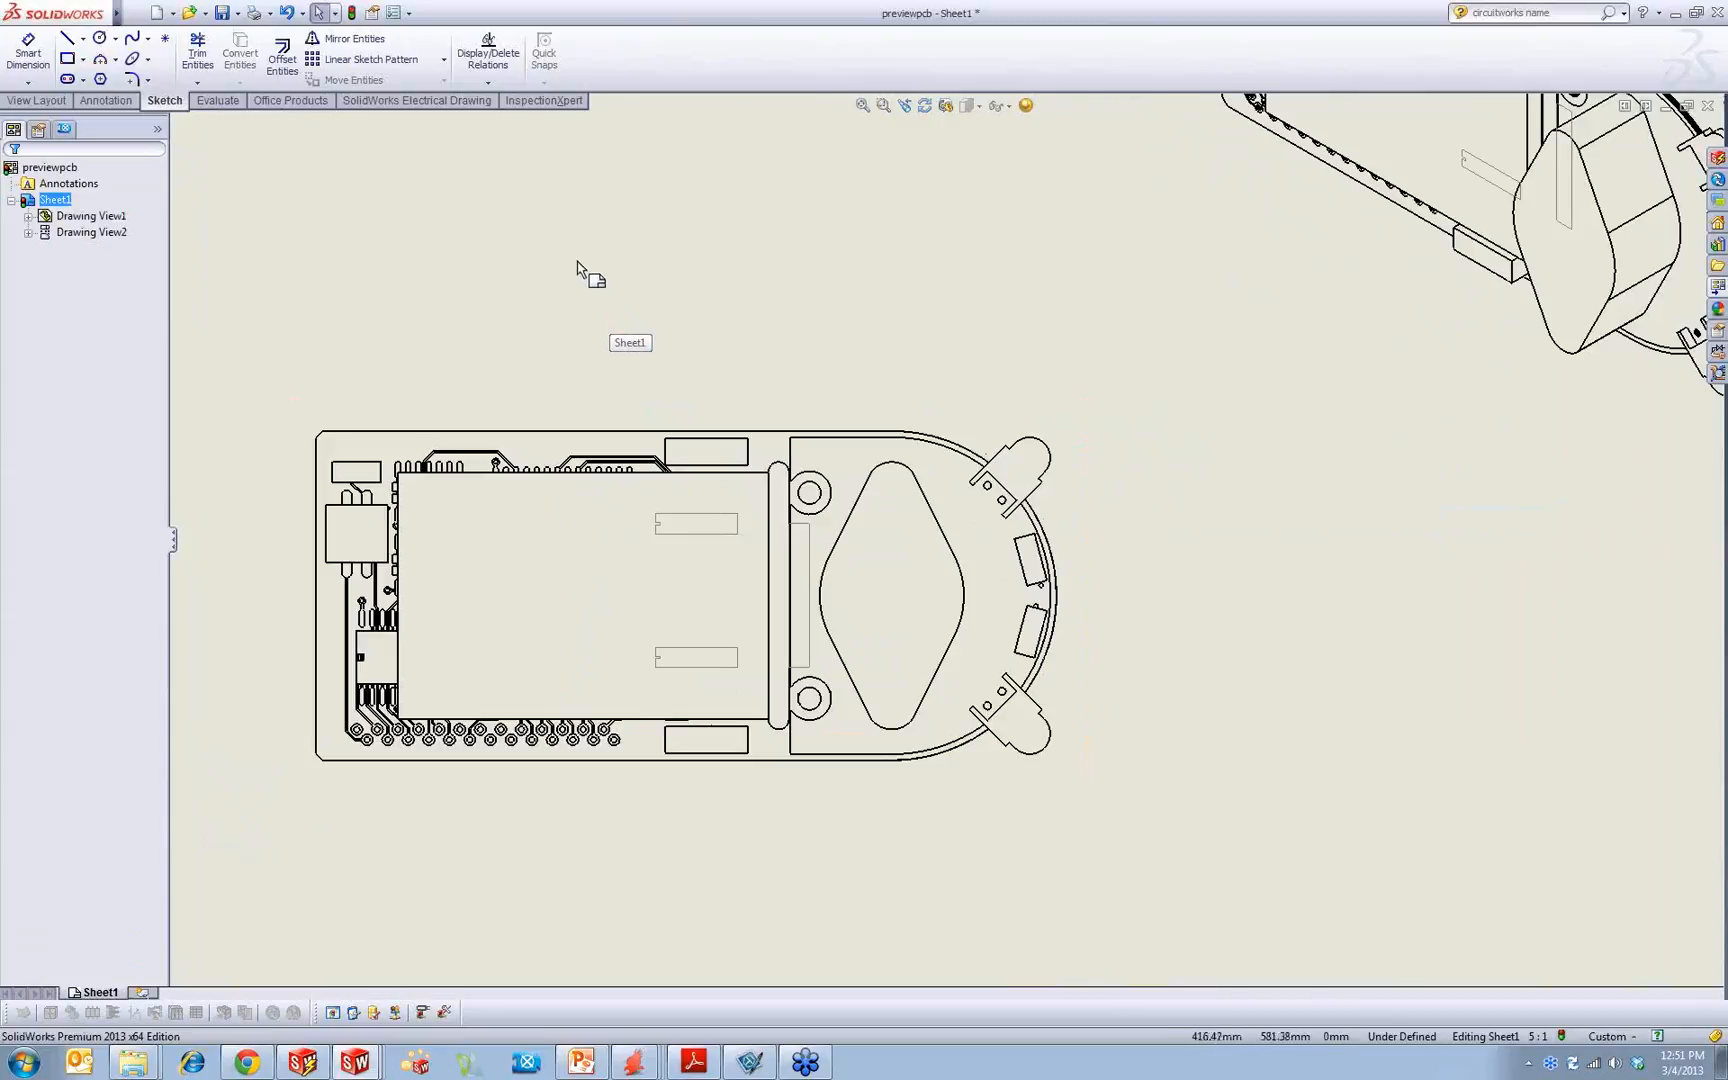
Step: Check the drawing's annotation display filter and close it without changes
right_click(50, 187)
click(70, 190)
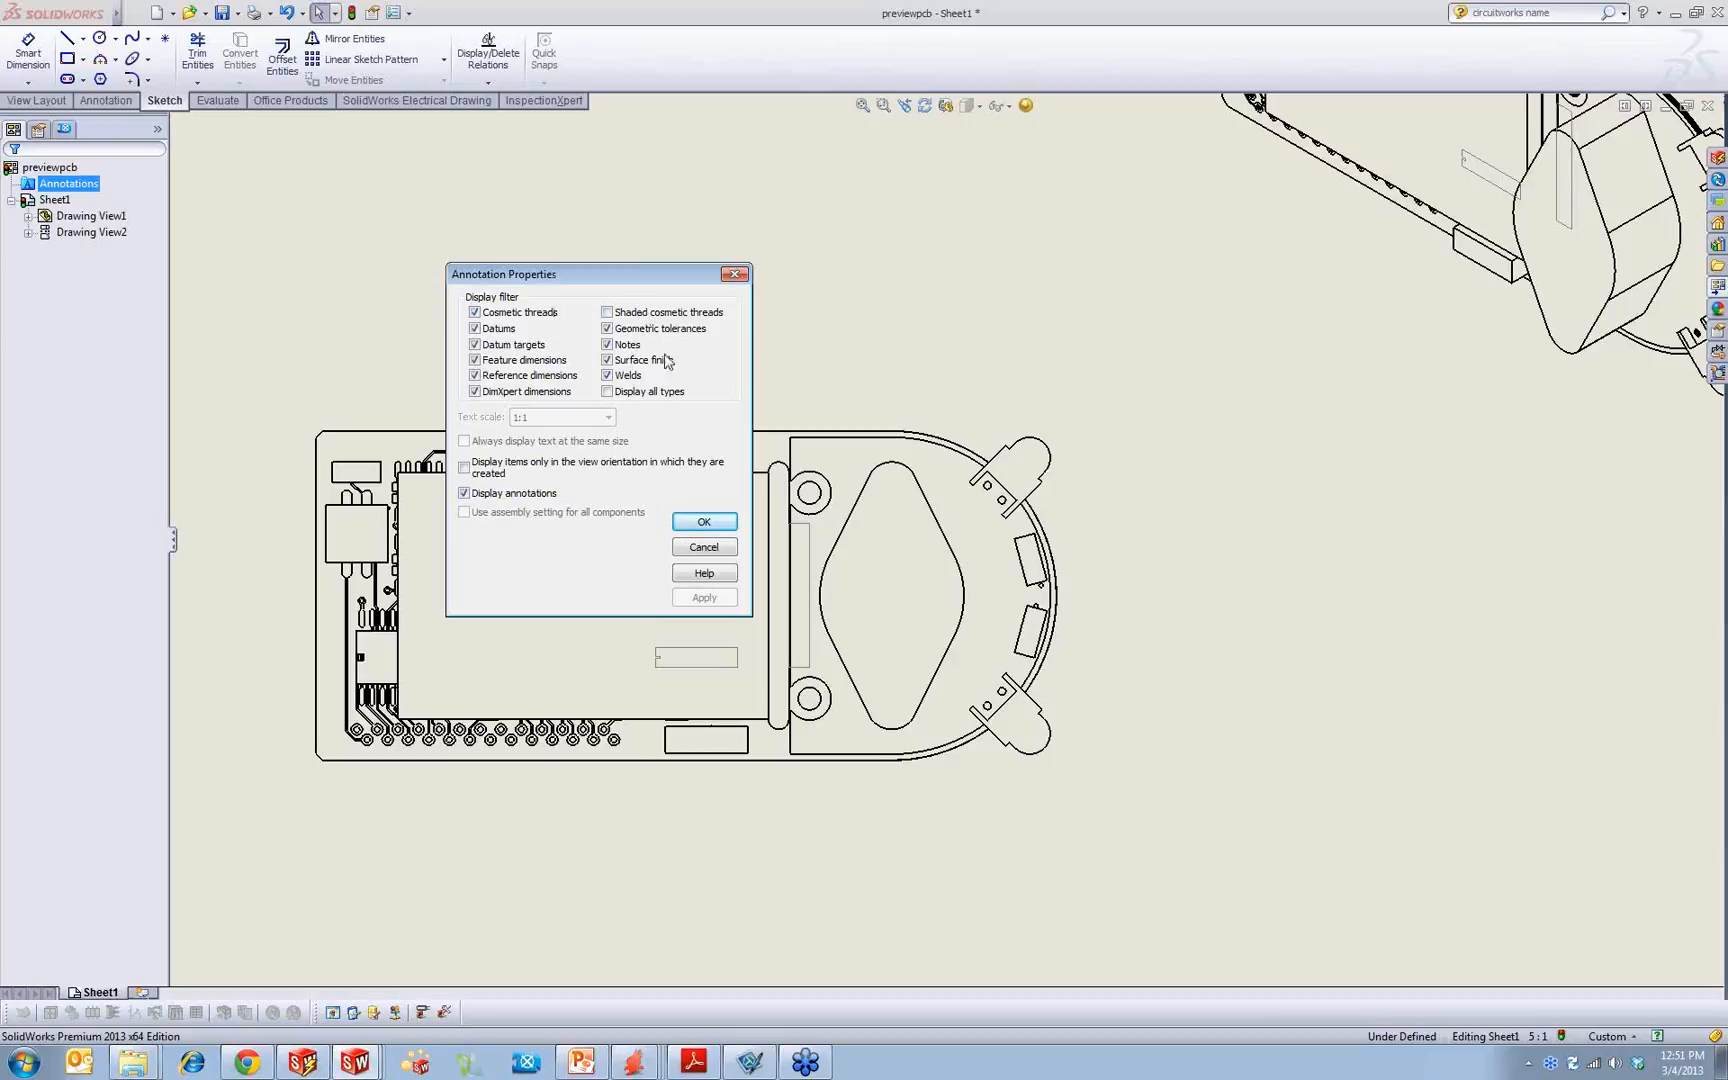
click(723, 549)
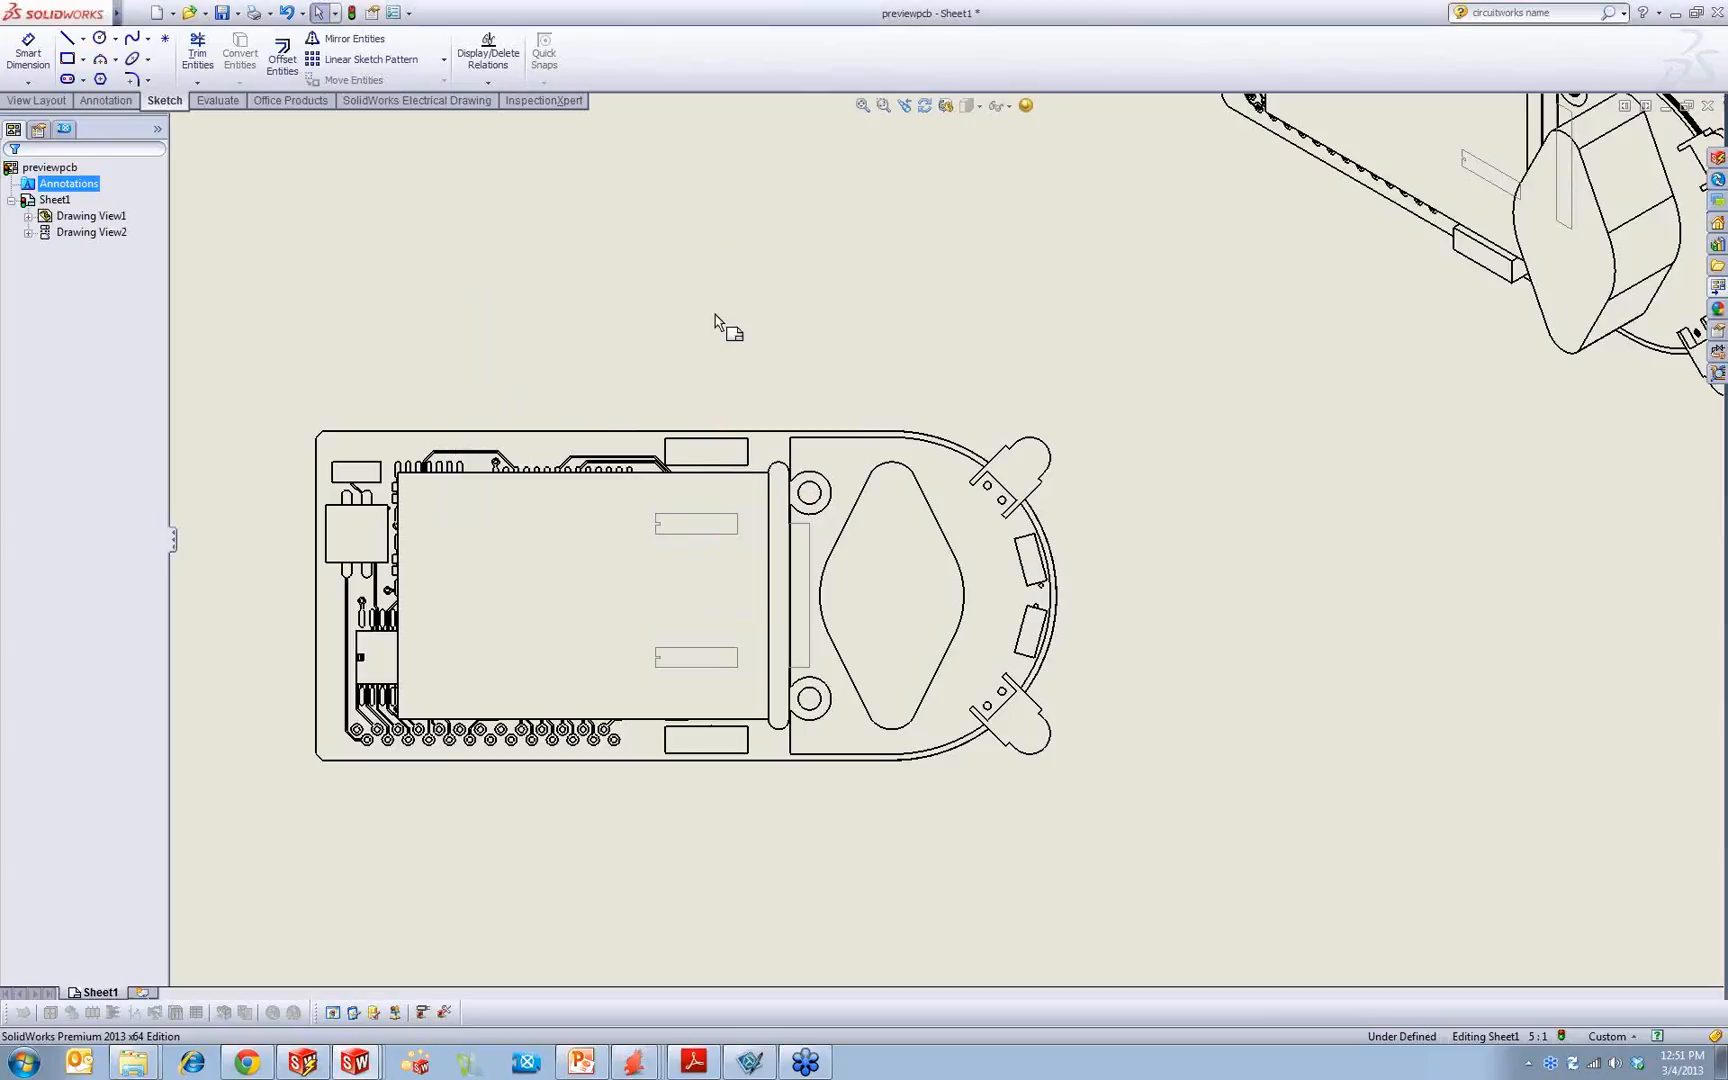
Step: Insert the notes of the entire model into all drawing views as model items
click(113, 103)
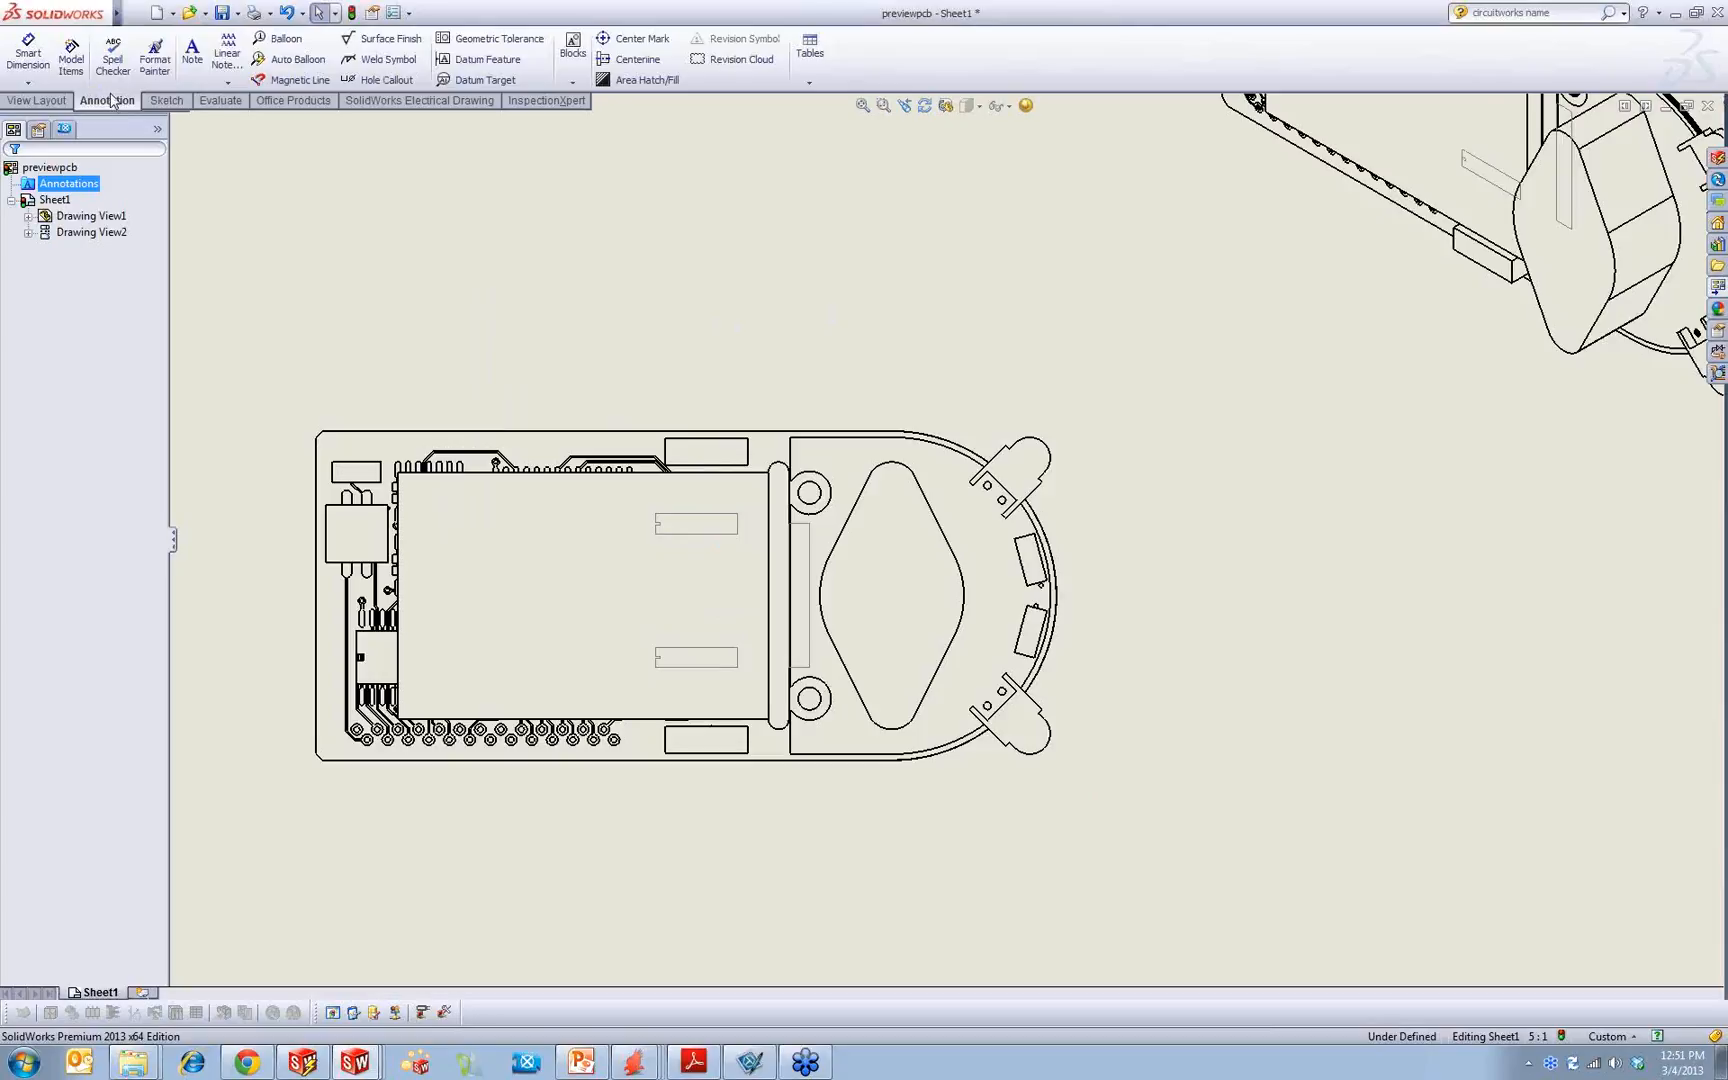
click(74, 72)
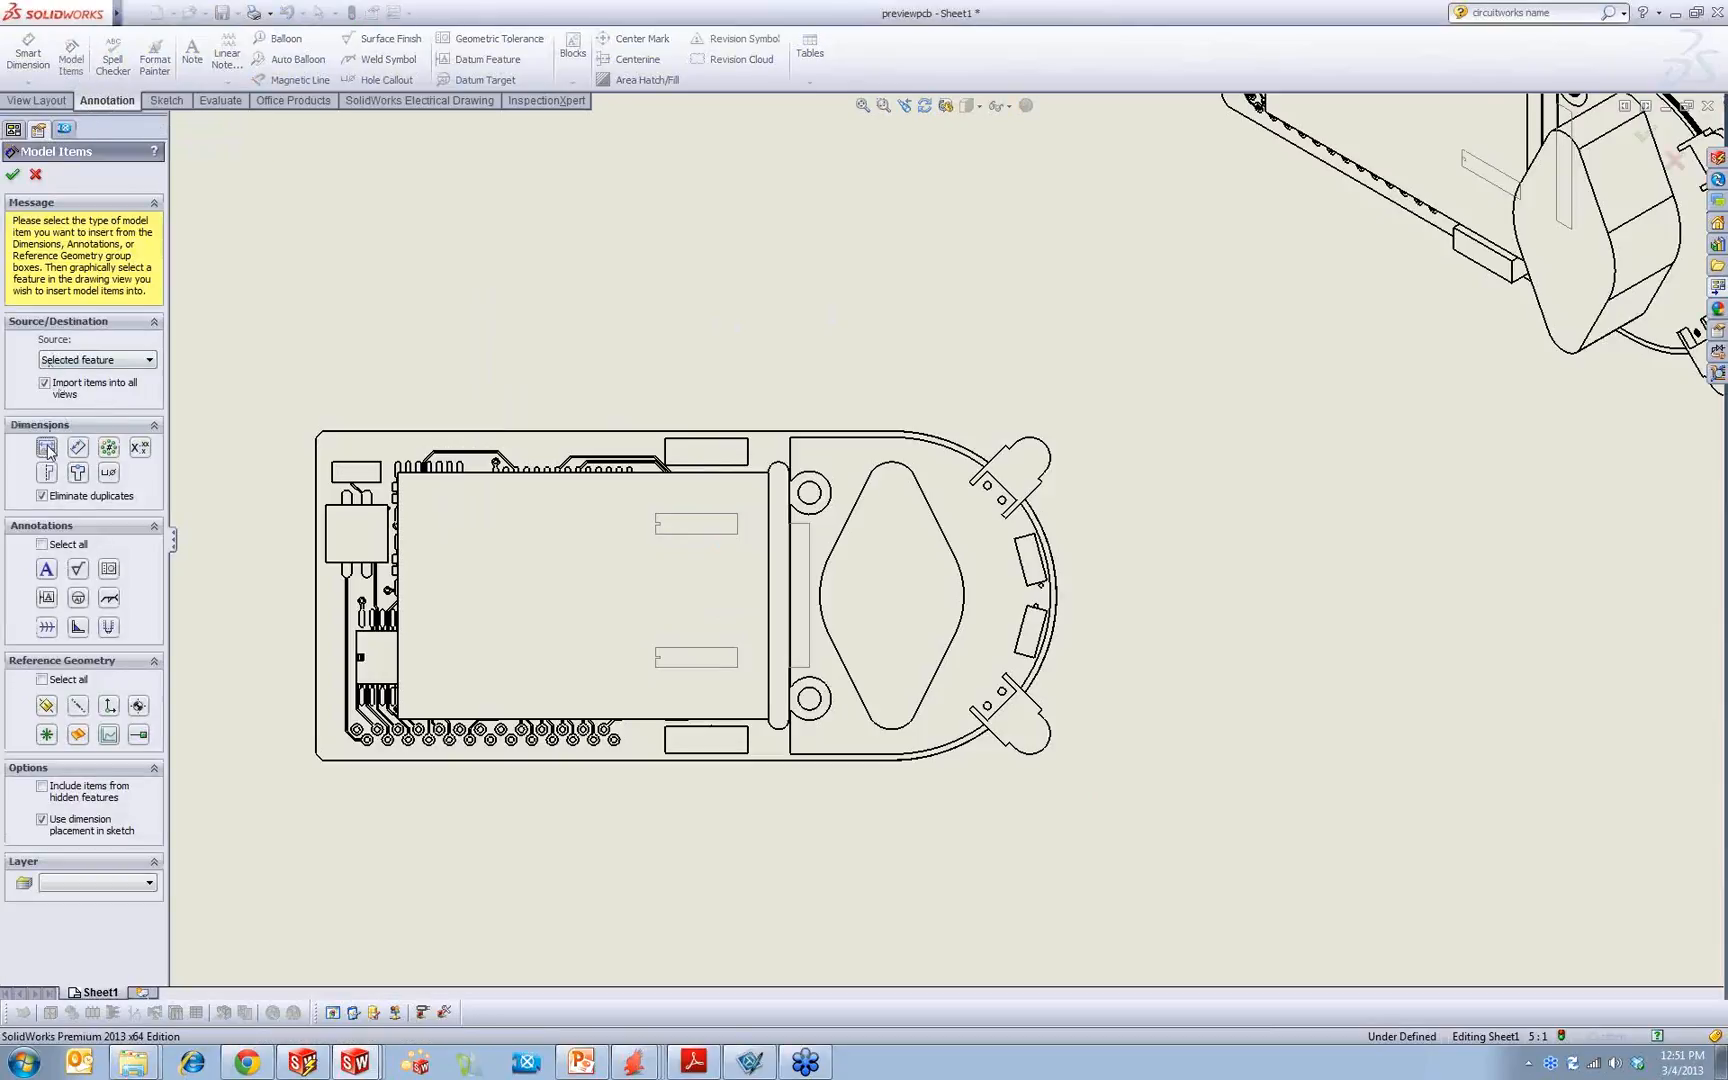
click(120, 360)
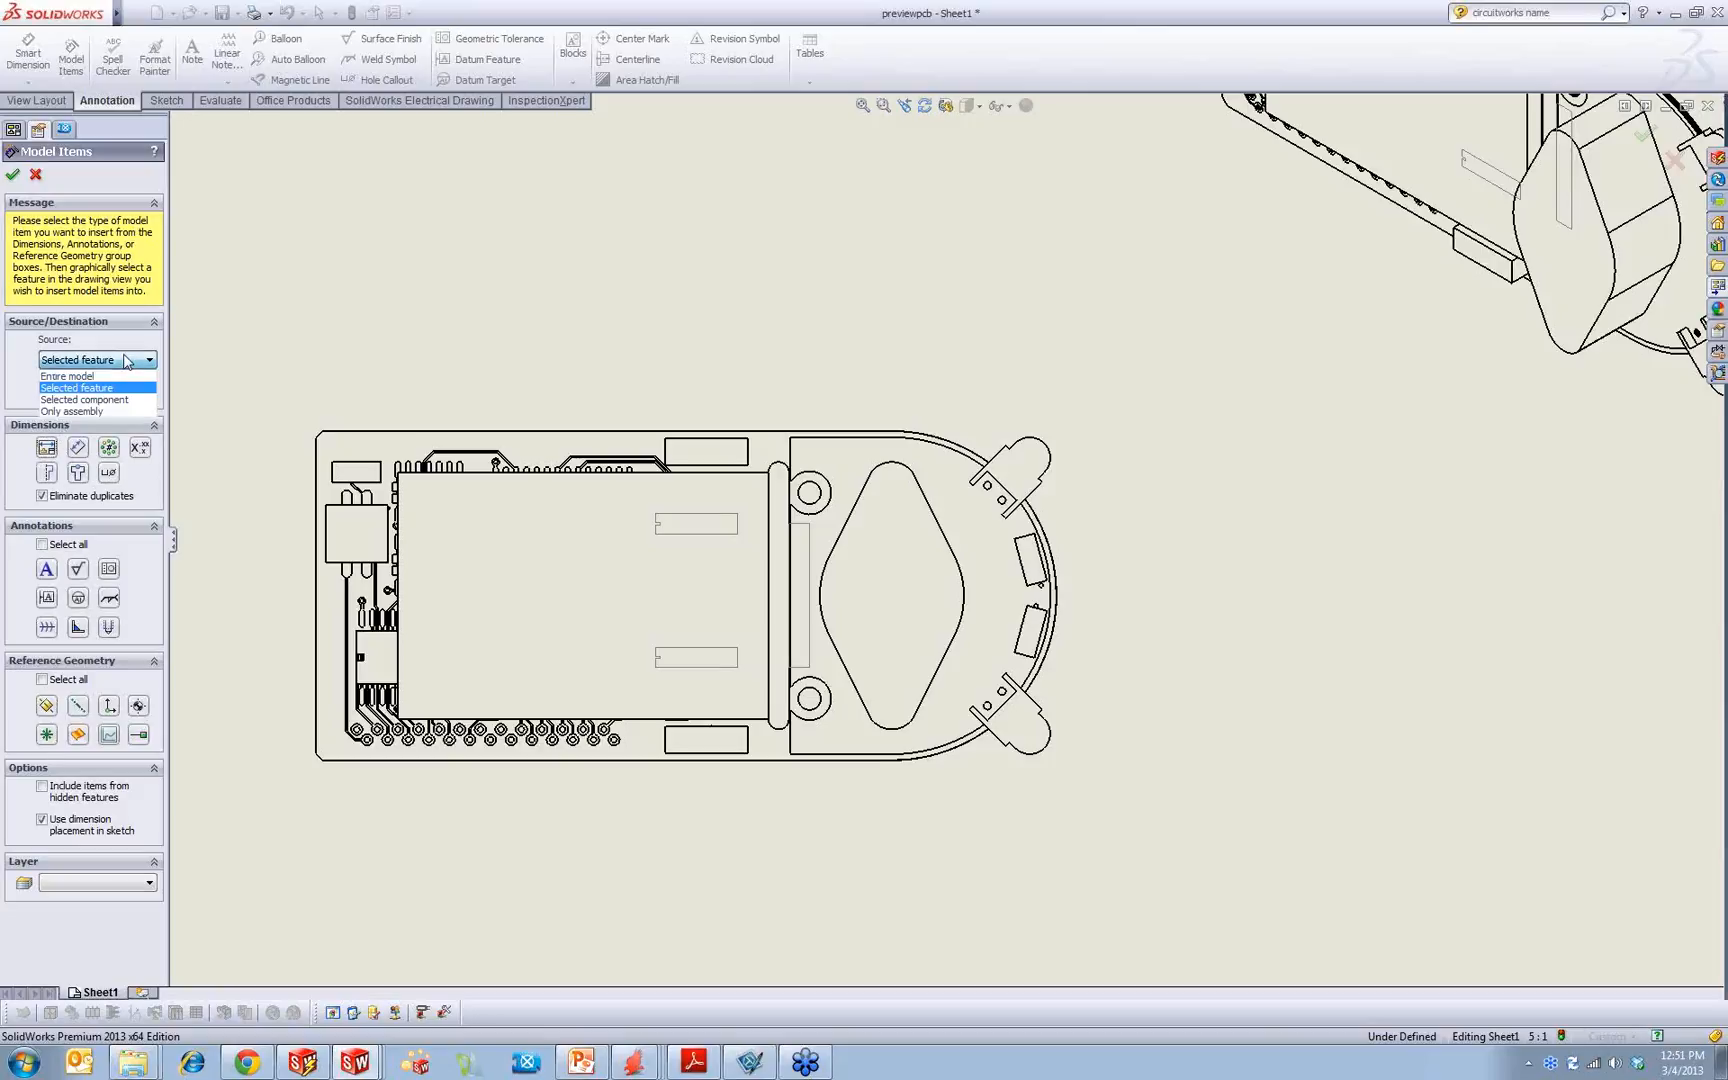
click(119, 377)
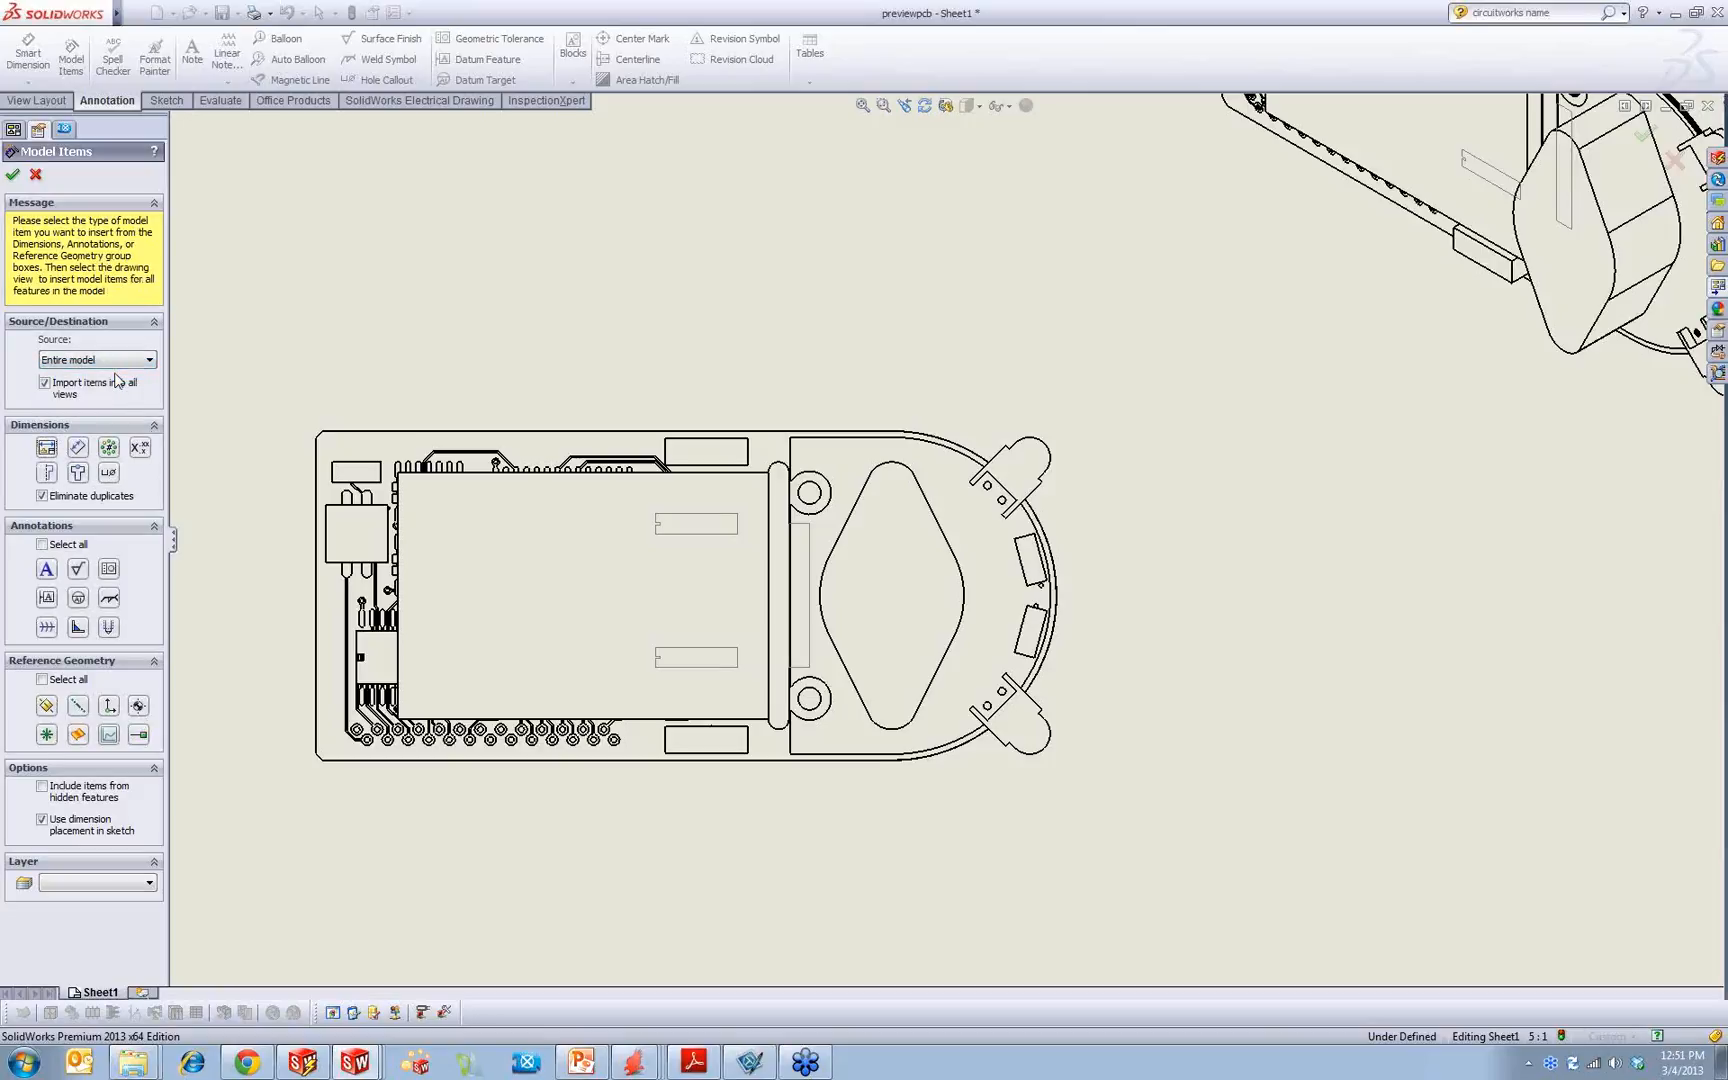
click(47, 569)
click(13, 174)
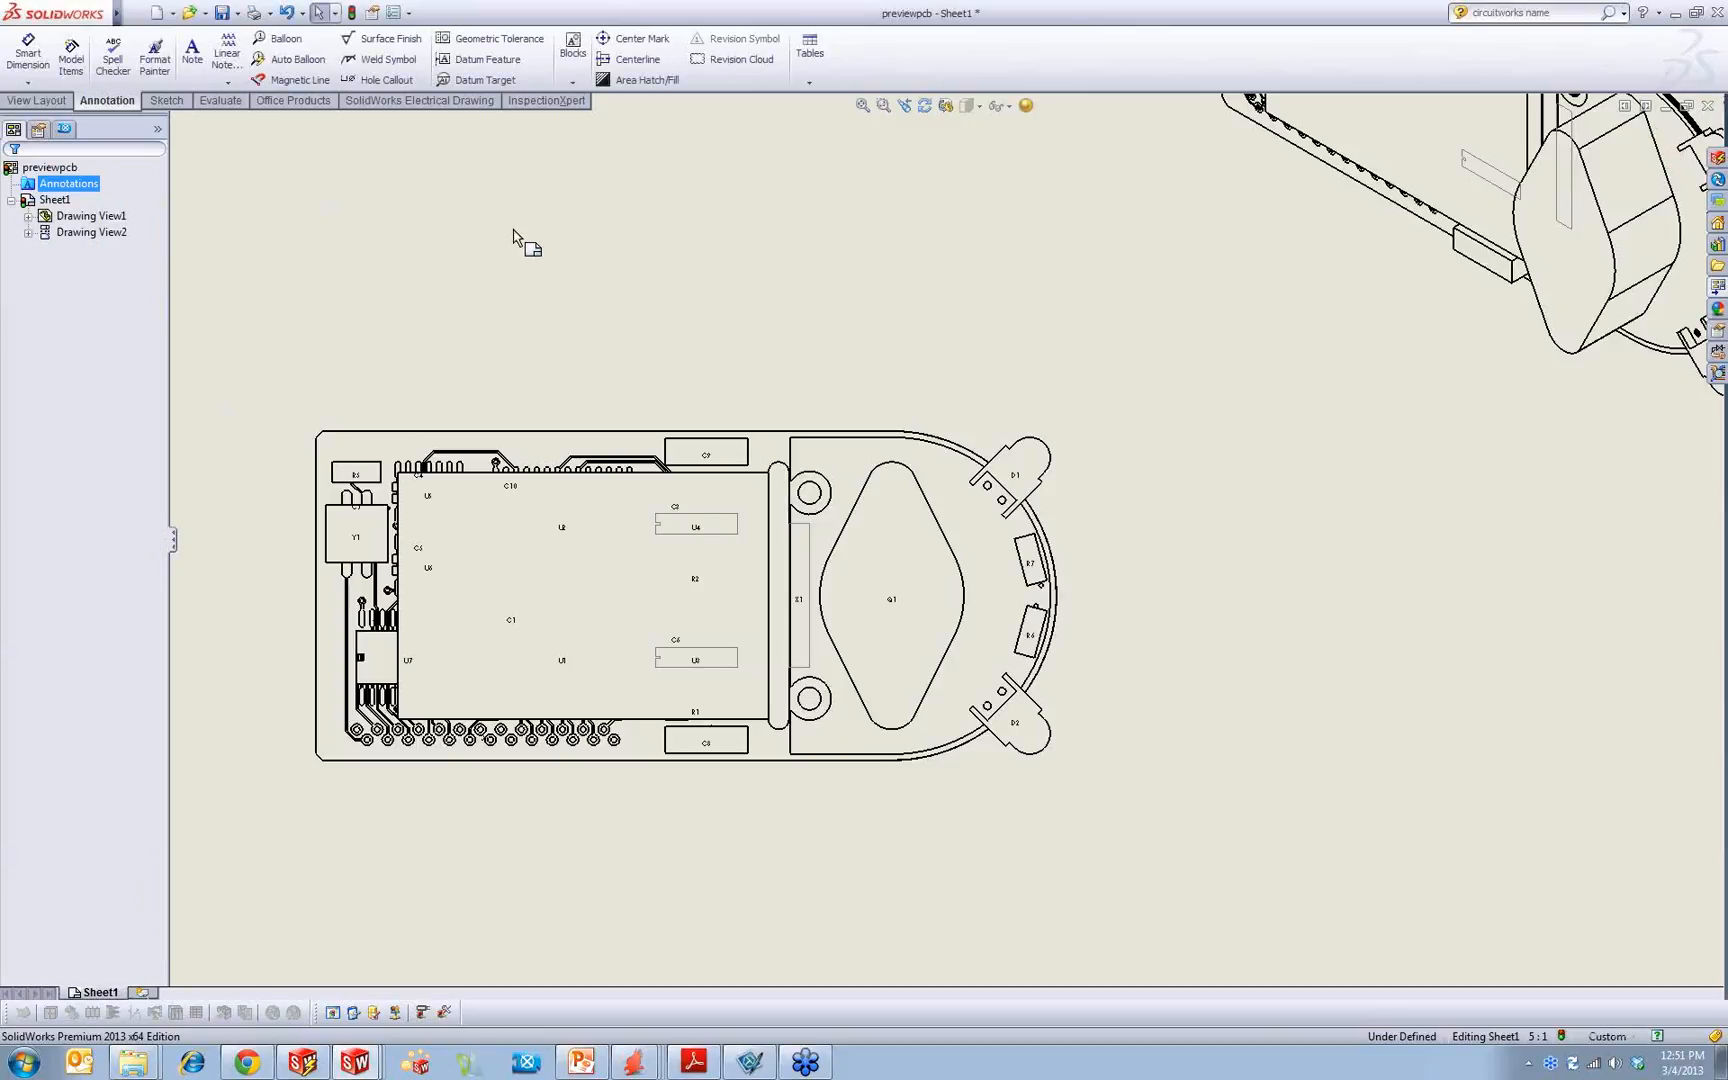
Step: Hide the large shield component that covers the chips in the front view
scroll(823, 537, up, 3)
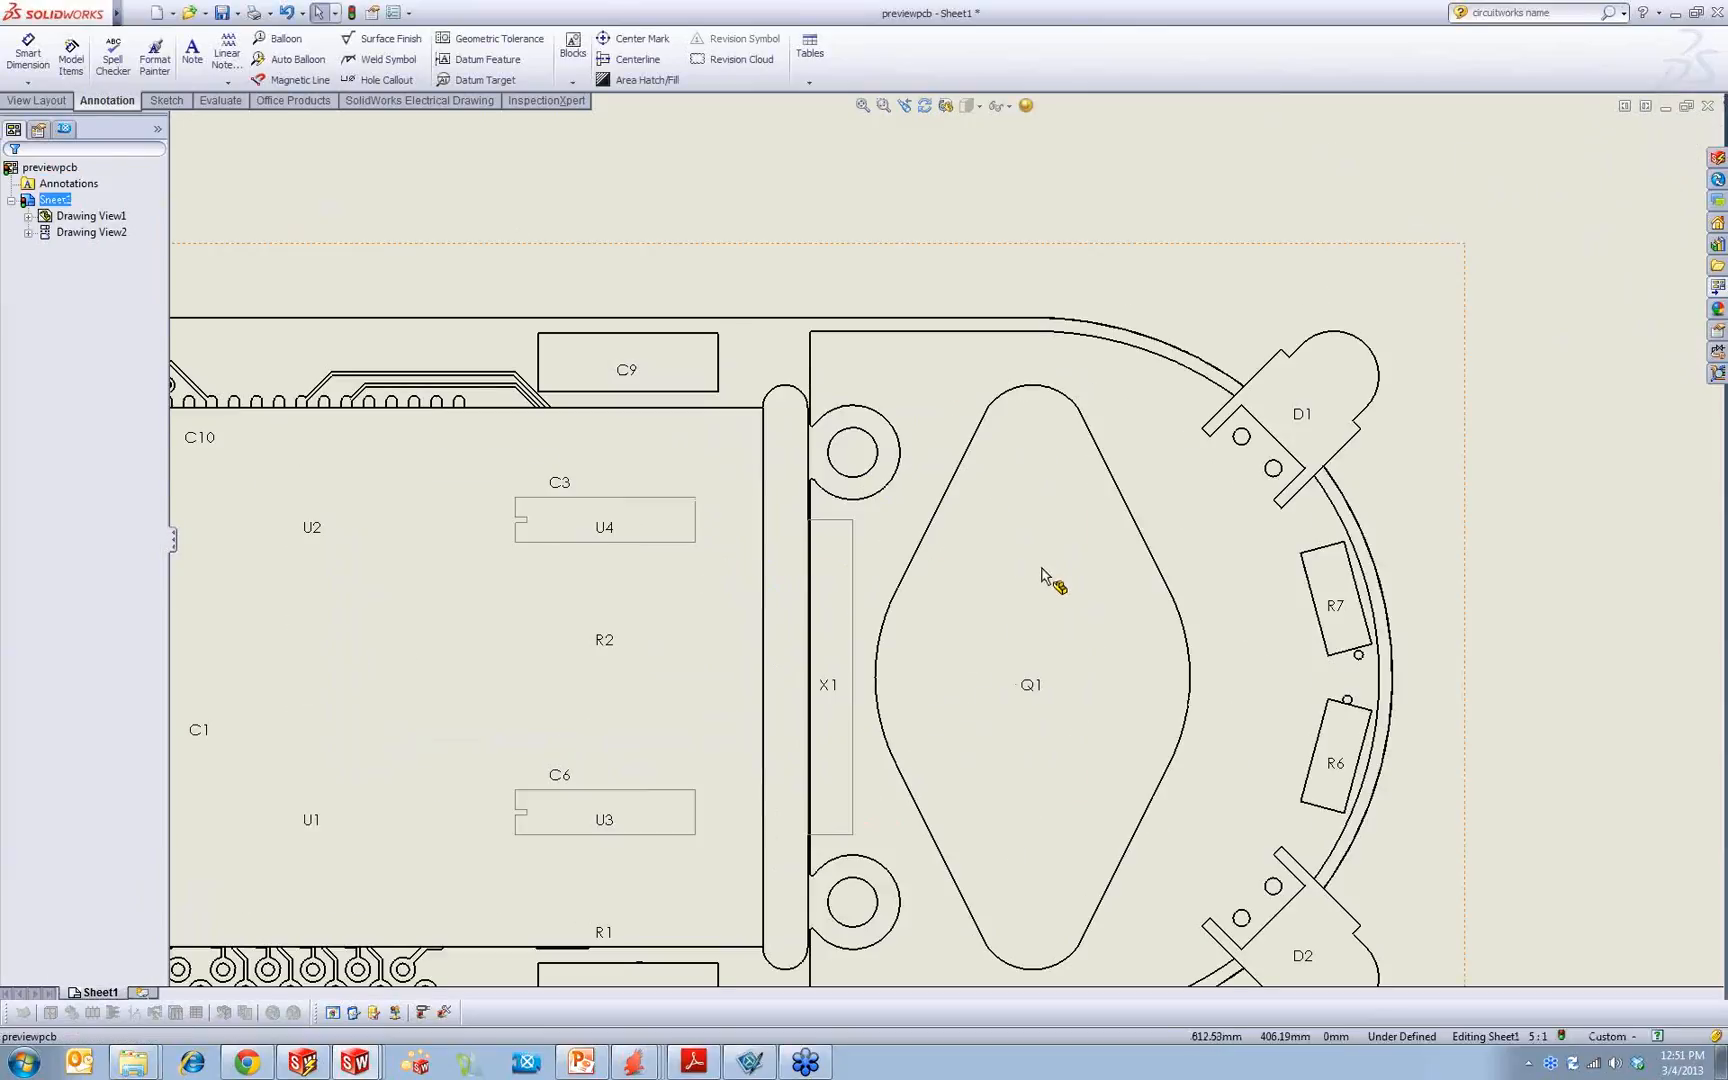
middle_drag(1172, 690, 1006, 396)
mouse_move(849, 579)
middle_down()
mouse_move(930, 698)
mouse_move(1323, 771)
middle_up()
mouse_move(722, 342)
middle_down()
mouse_move(776, 656)
mouse_move(663, 552)
mouse_move(462, 496)
mouse_move(934, 459)
middle_up()
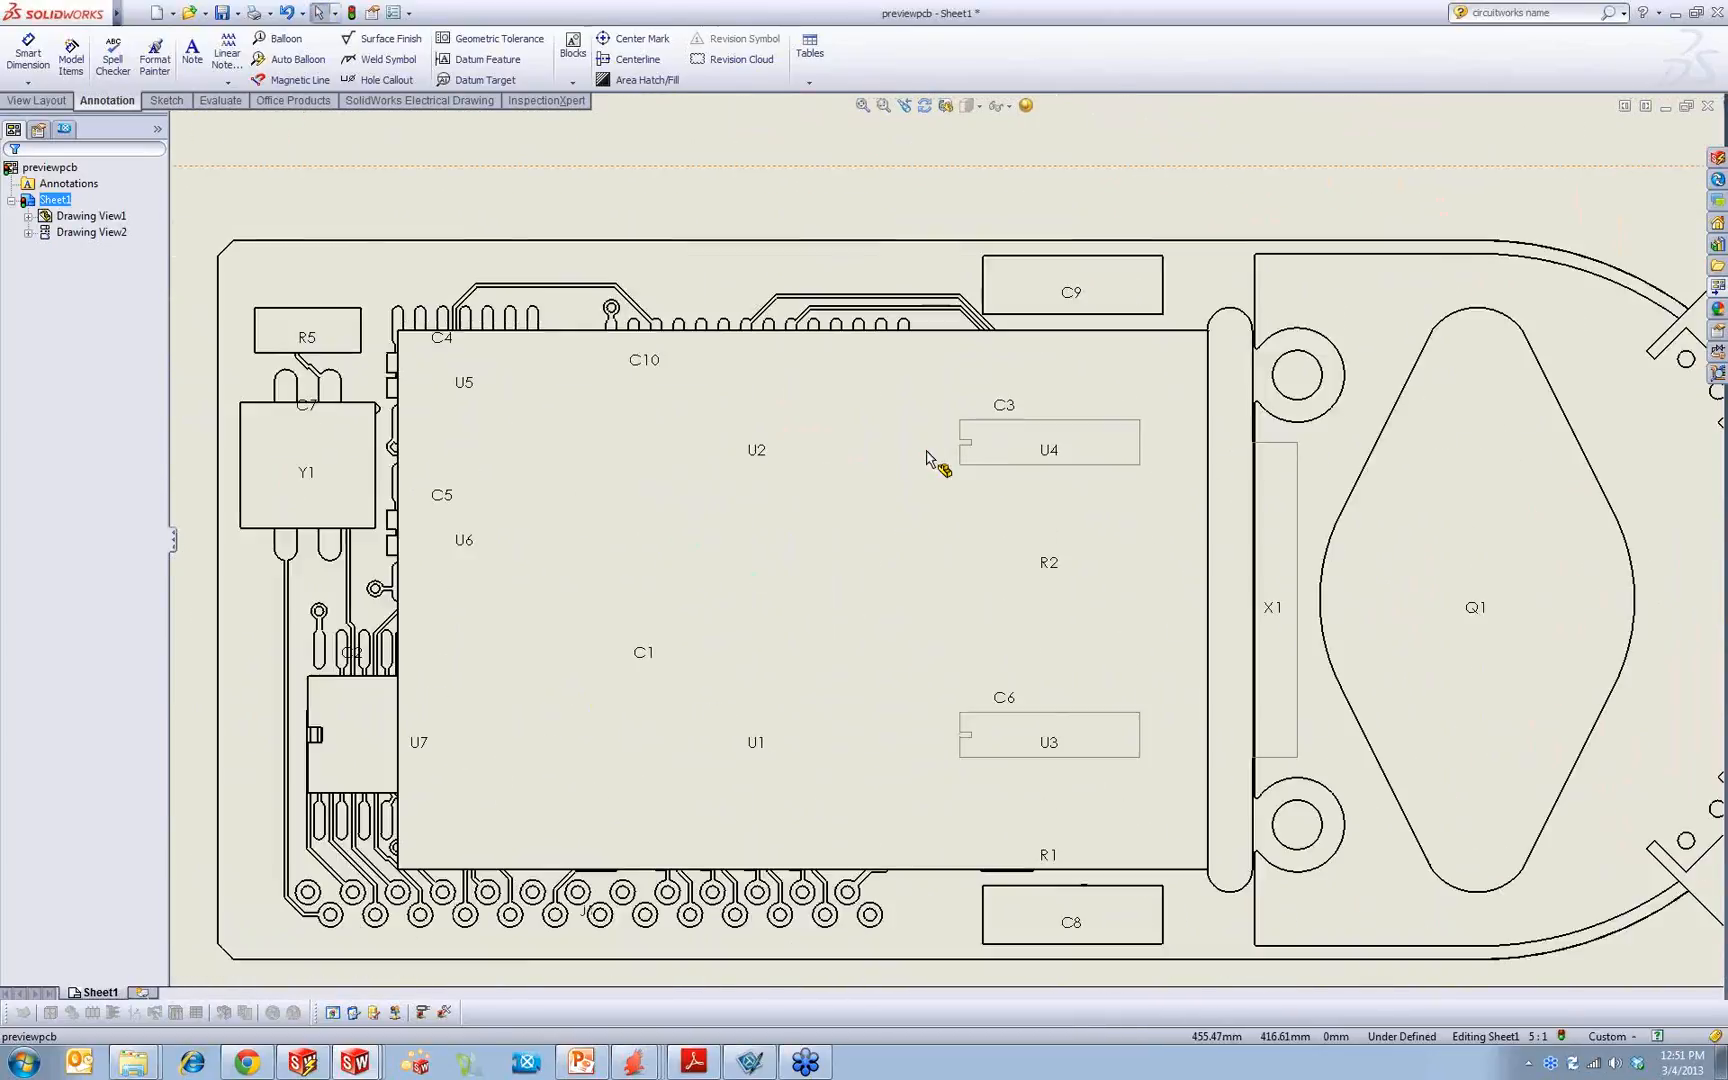
right_click(572, 350)
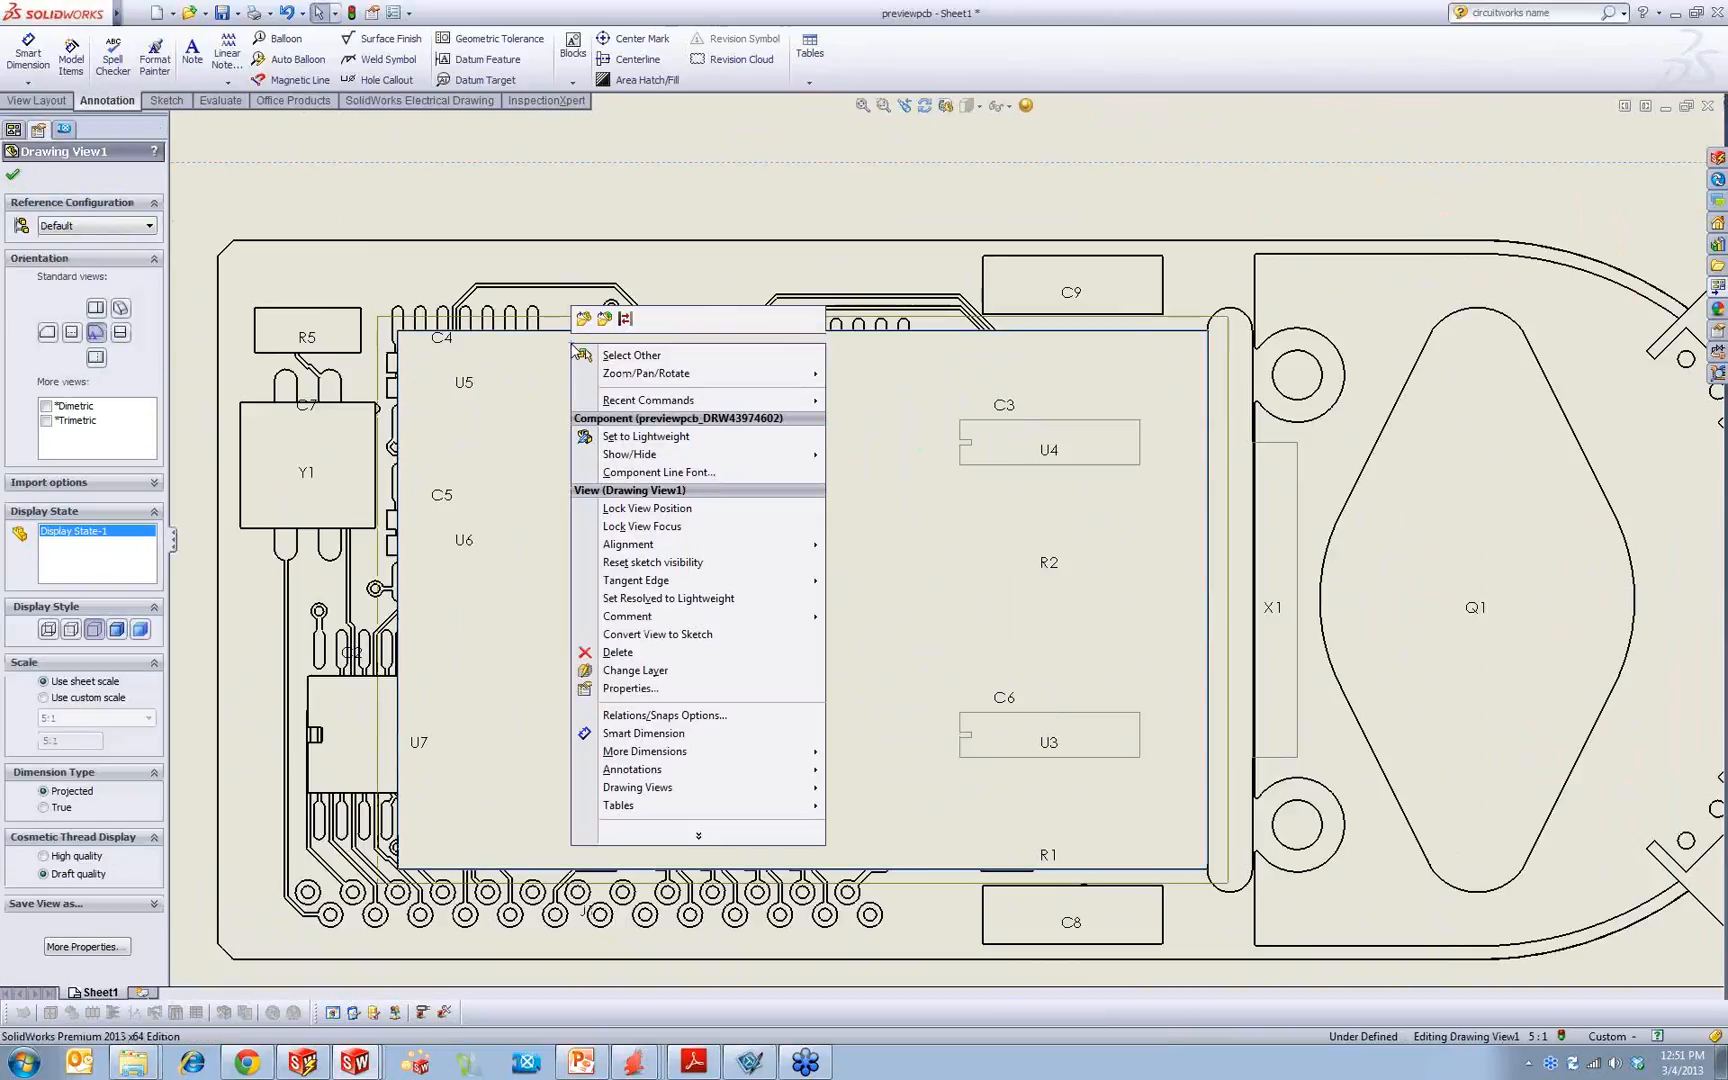
mouse_move(720, 454)
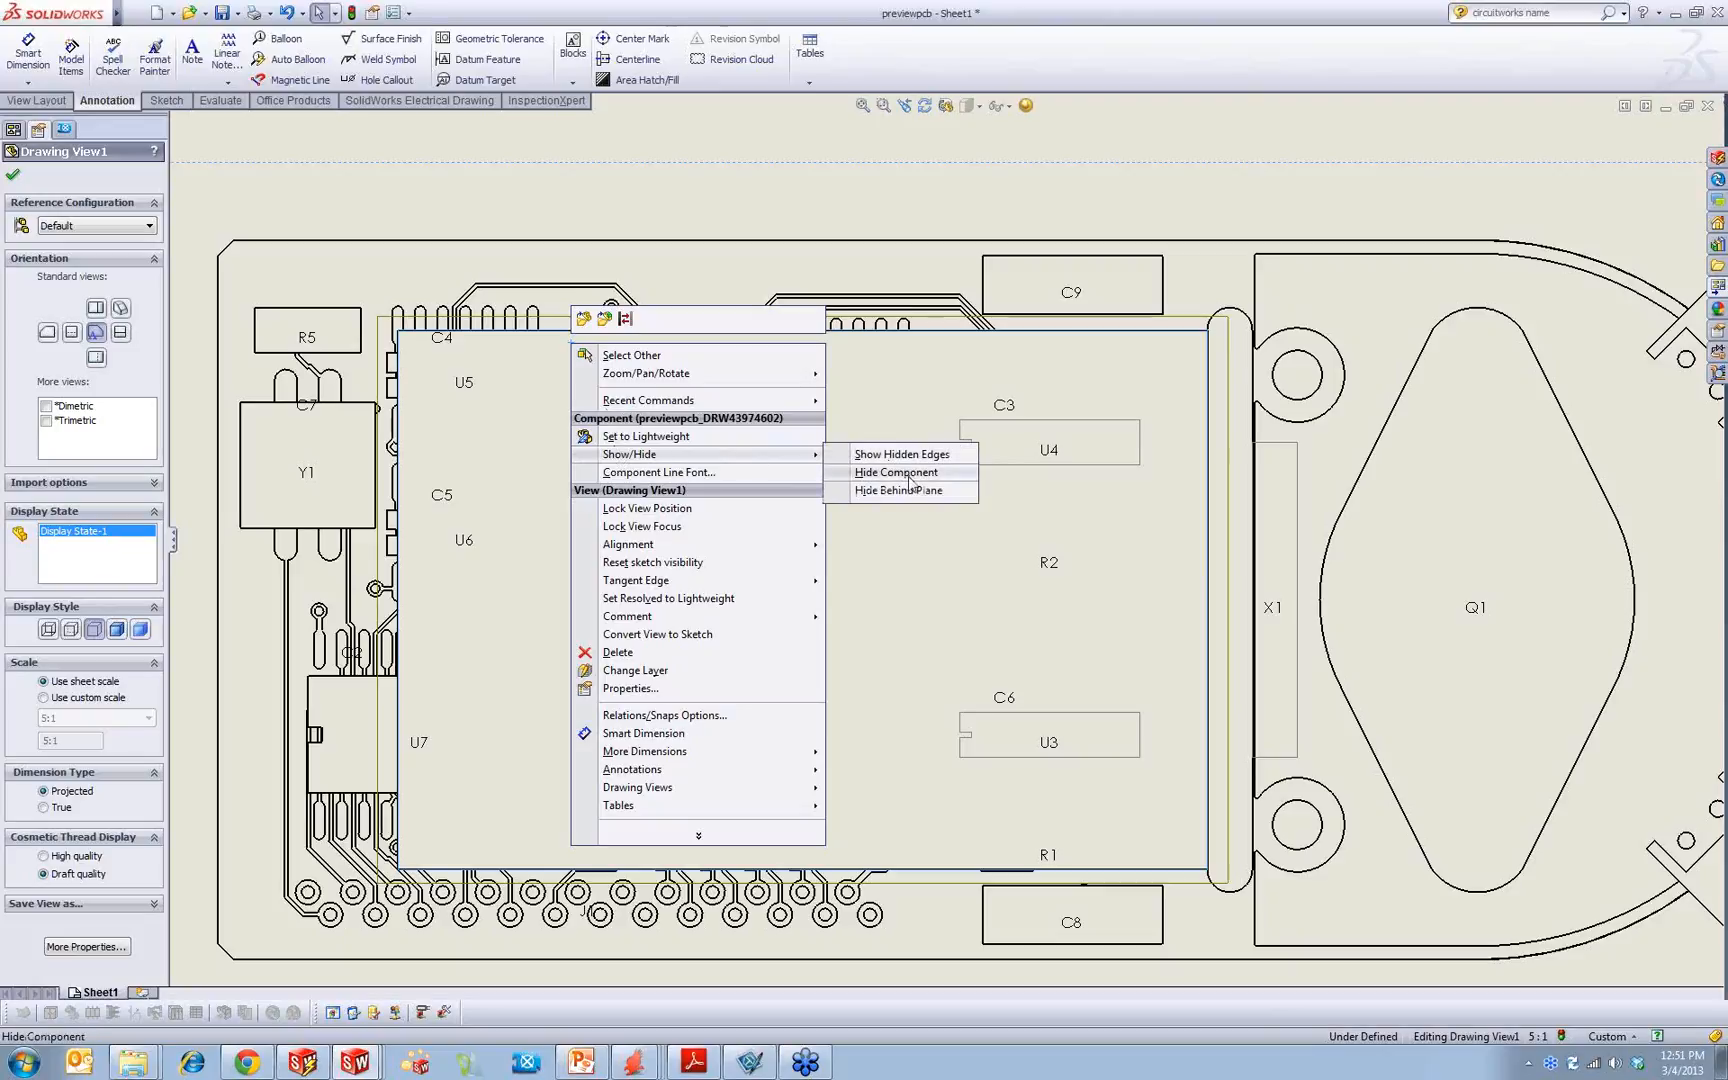
click(906, 474)
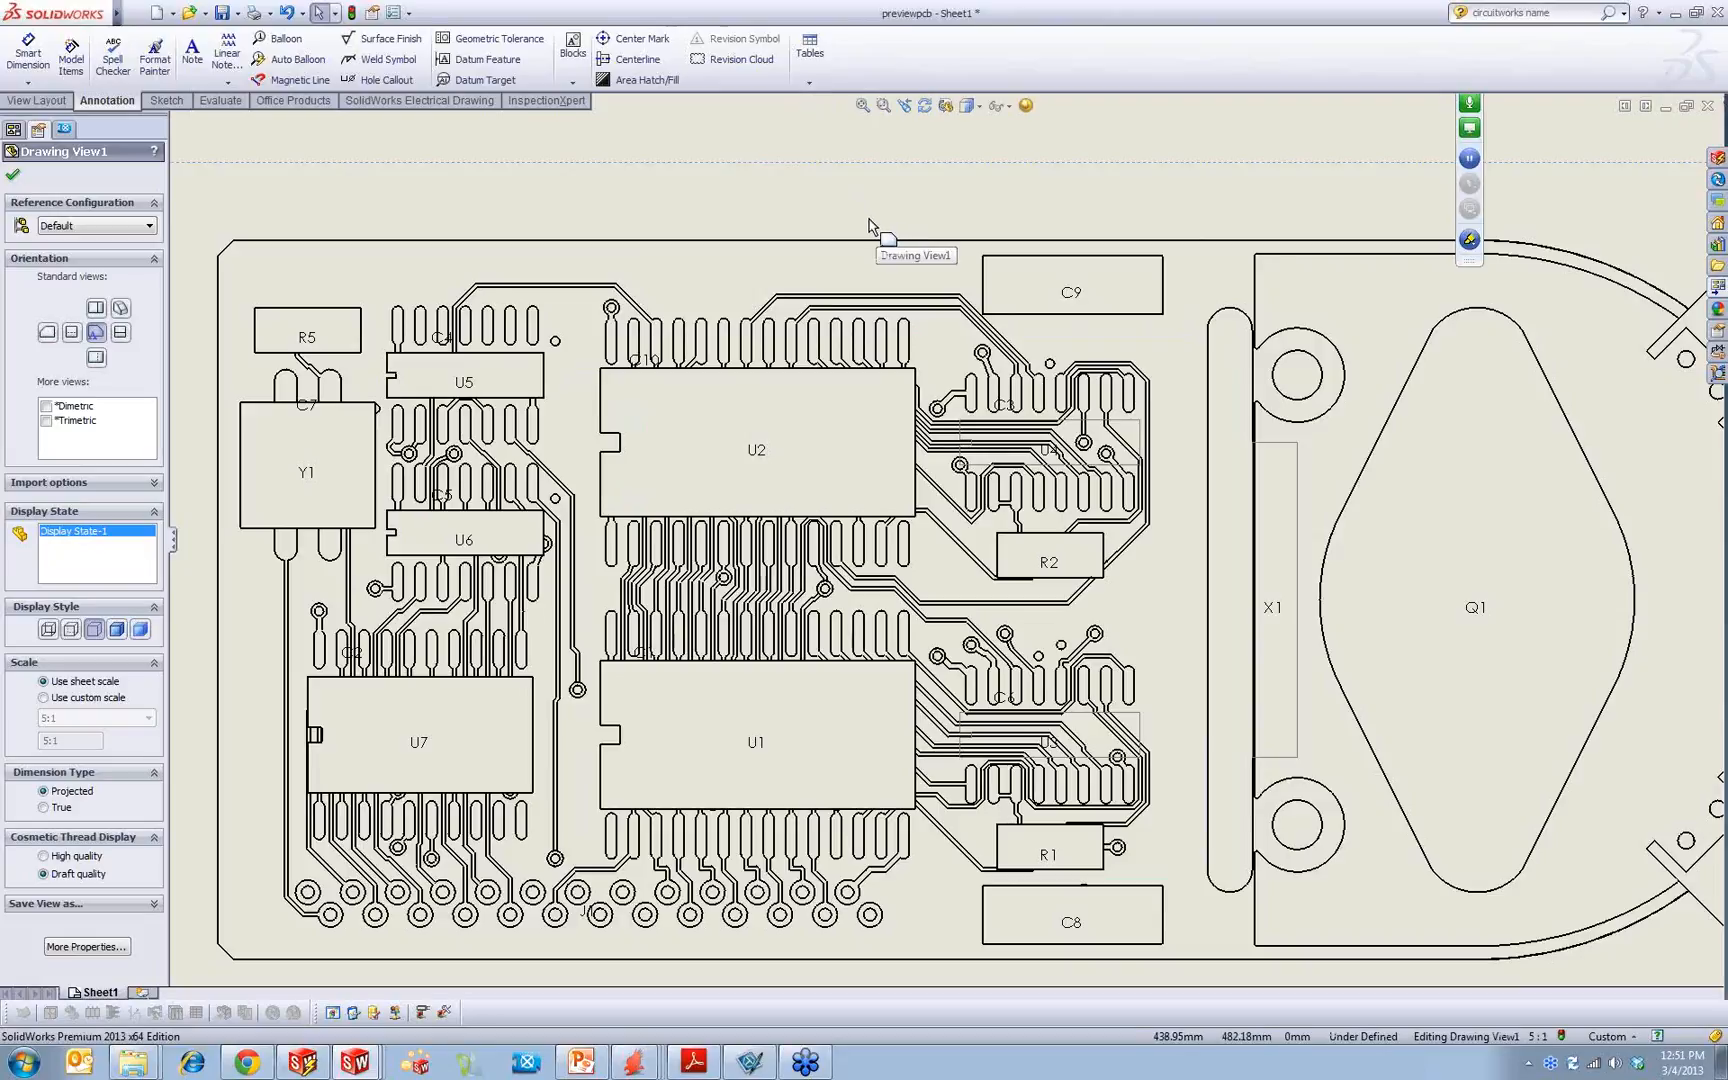
Step: Switch the front view to the Shaded display style
click(918, 178)
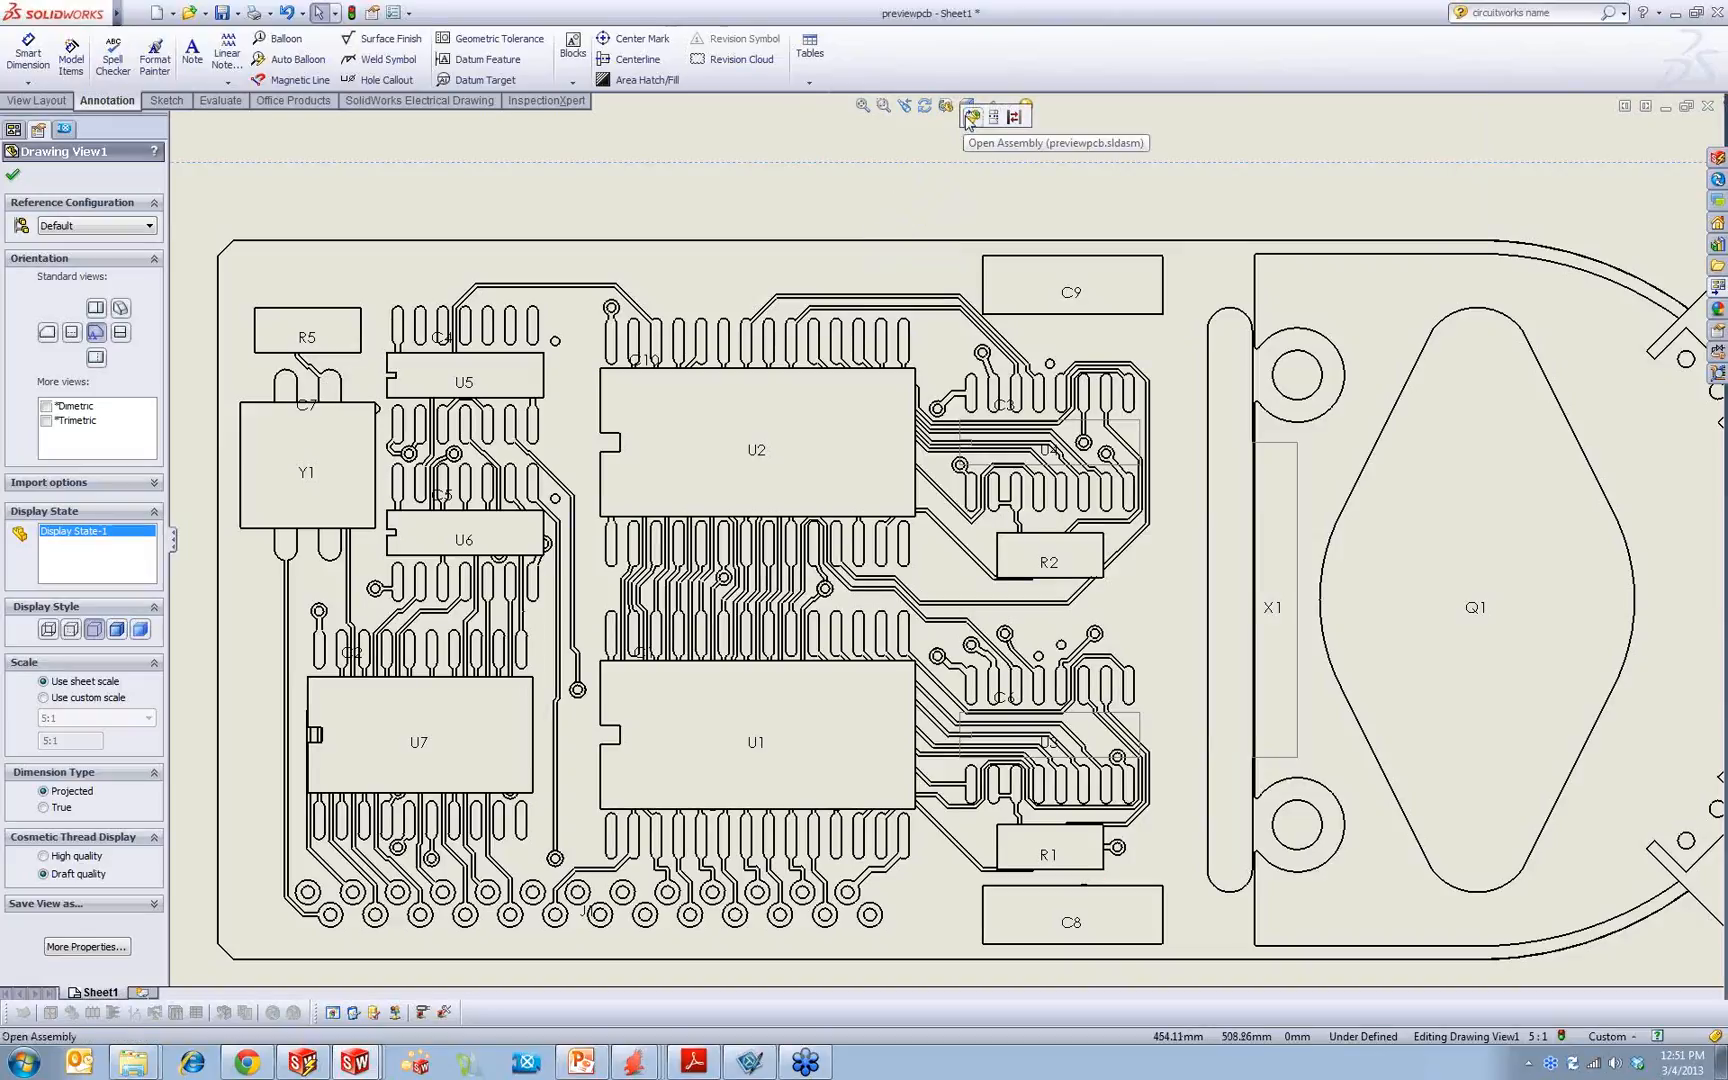
click(969, 102)
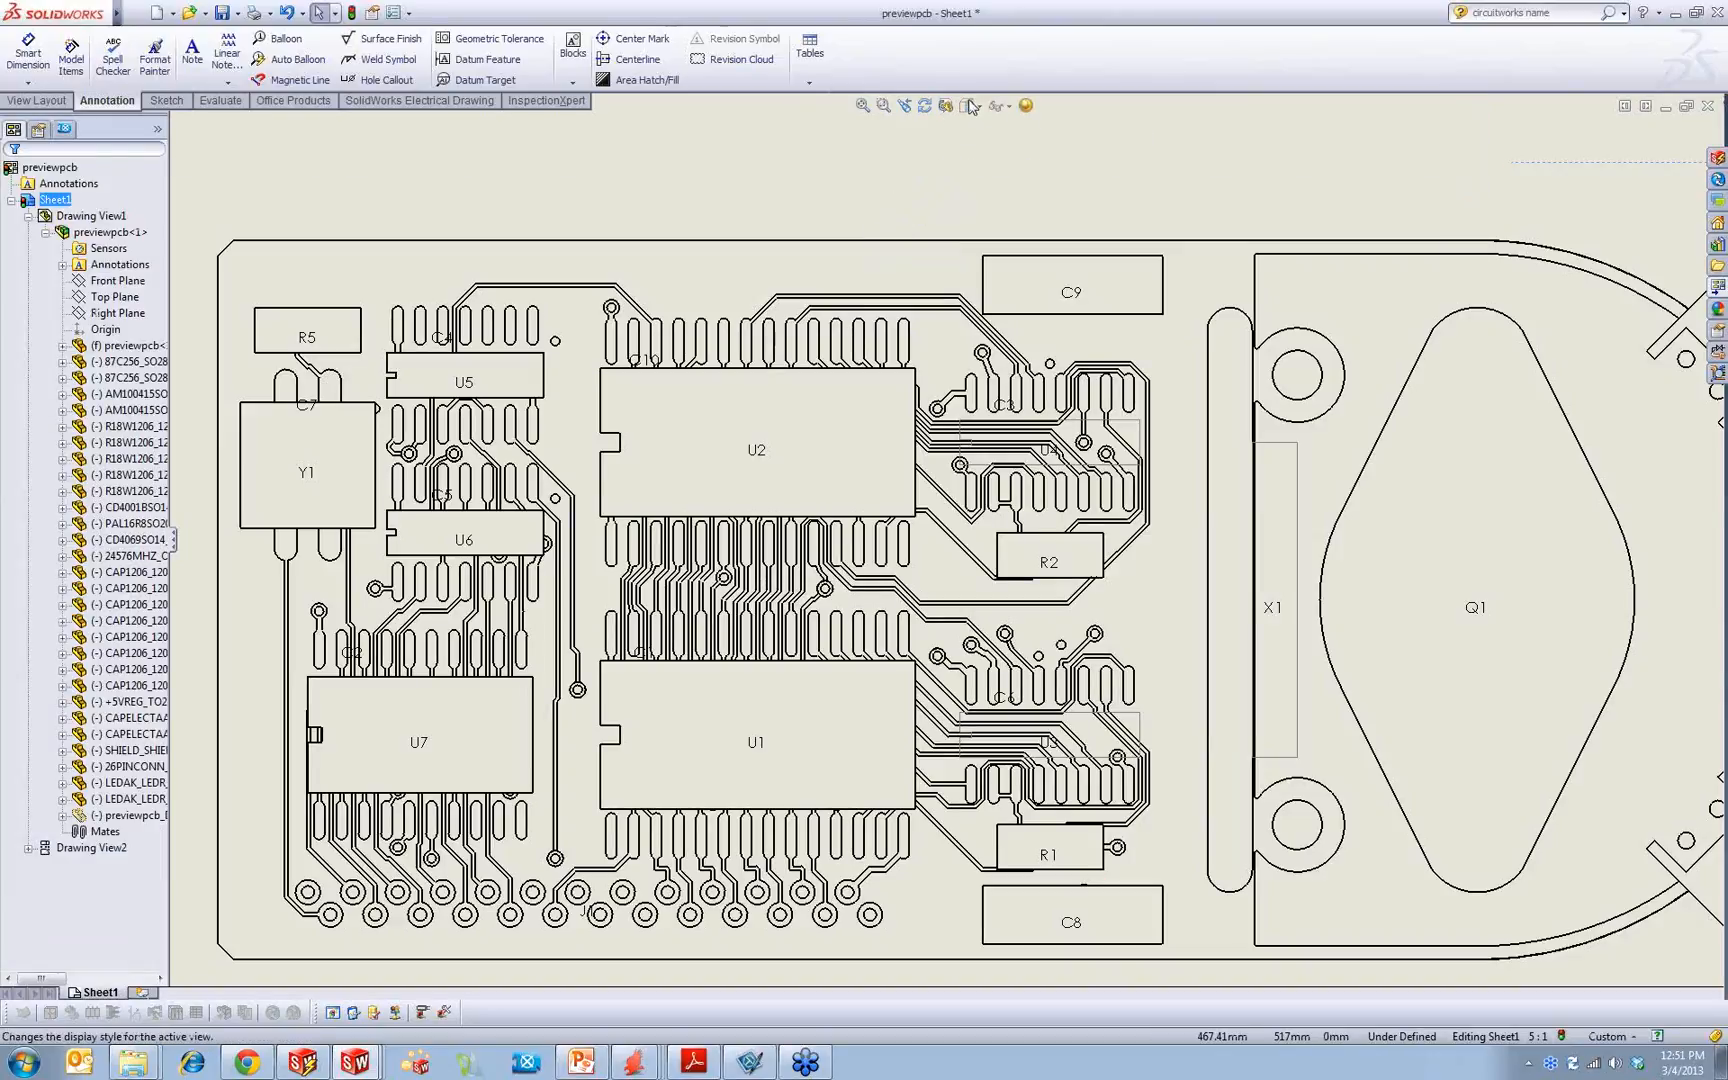
click(797, 243)
click(976, 106)
click(970, 150)
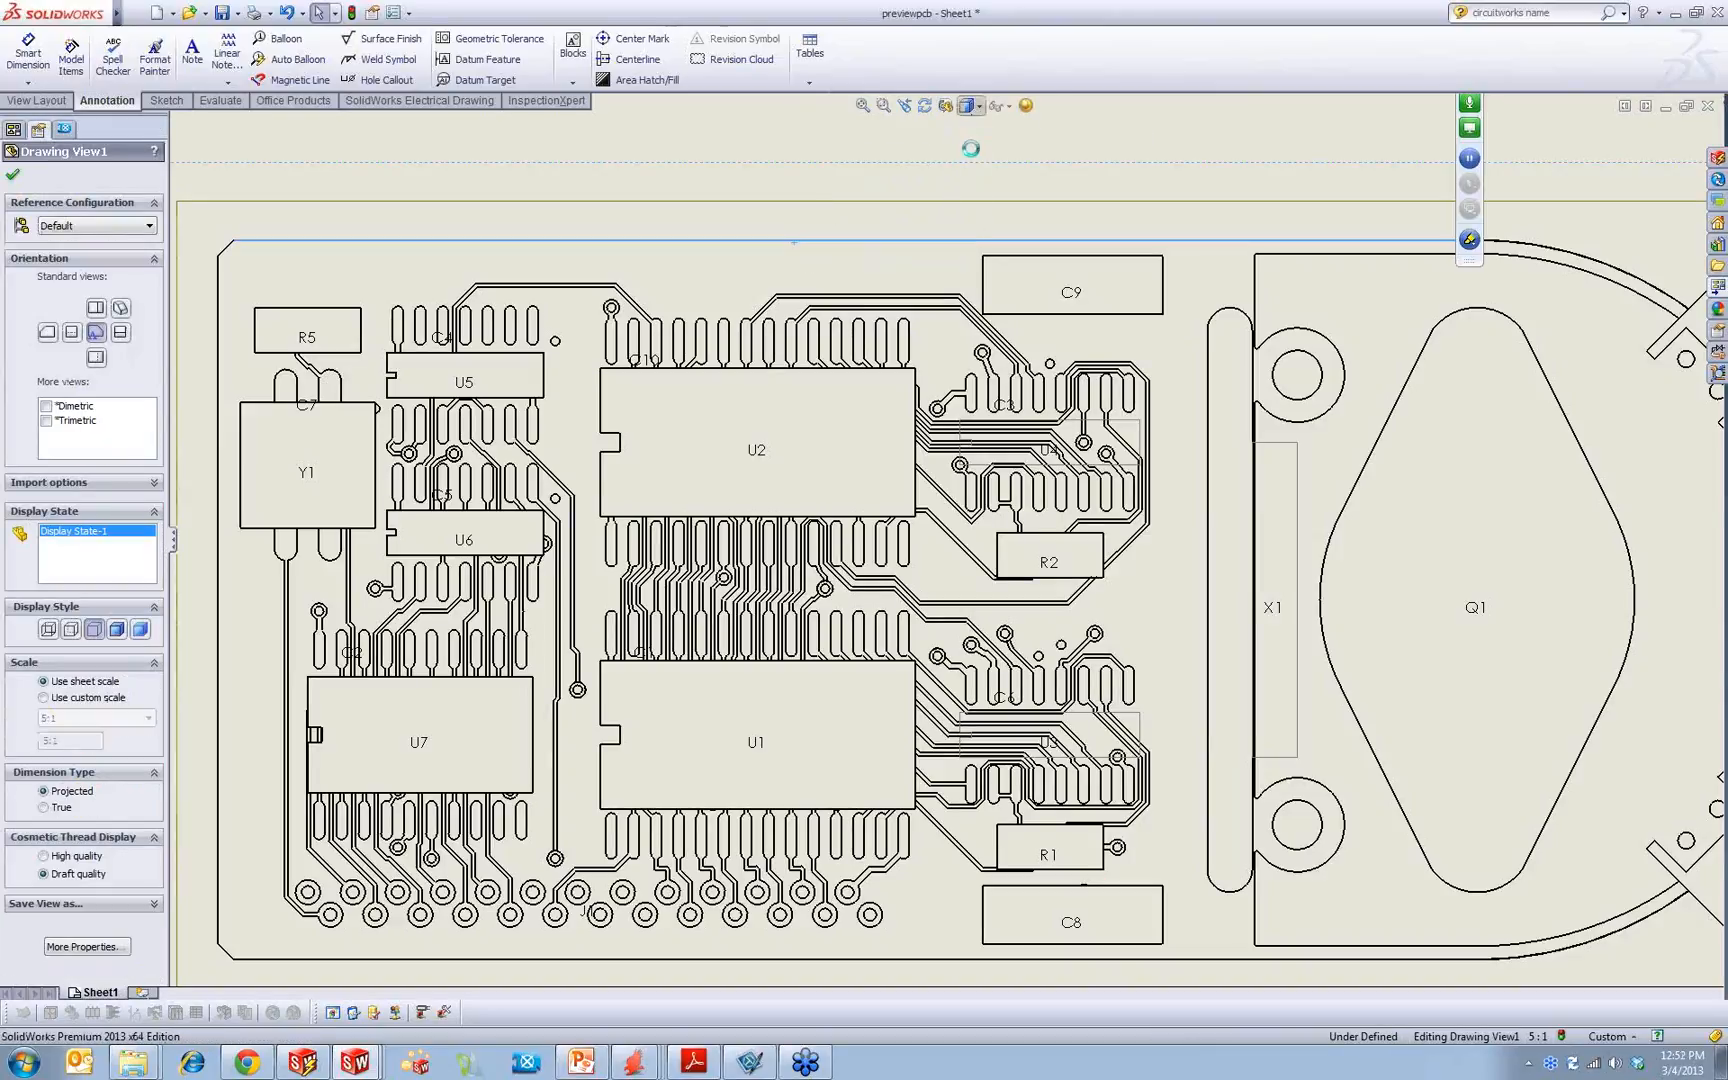
click(972, 153)
click(976, 106)
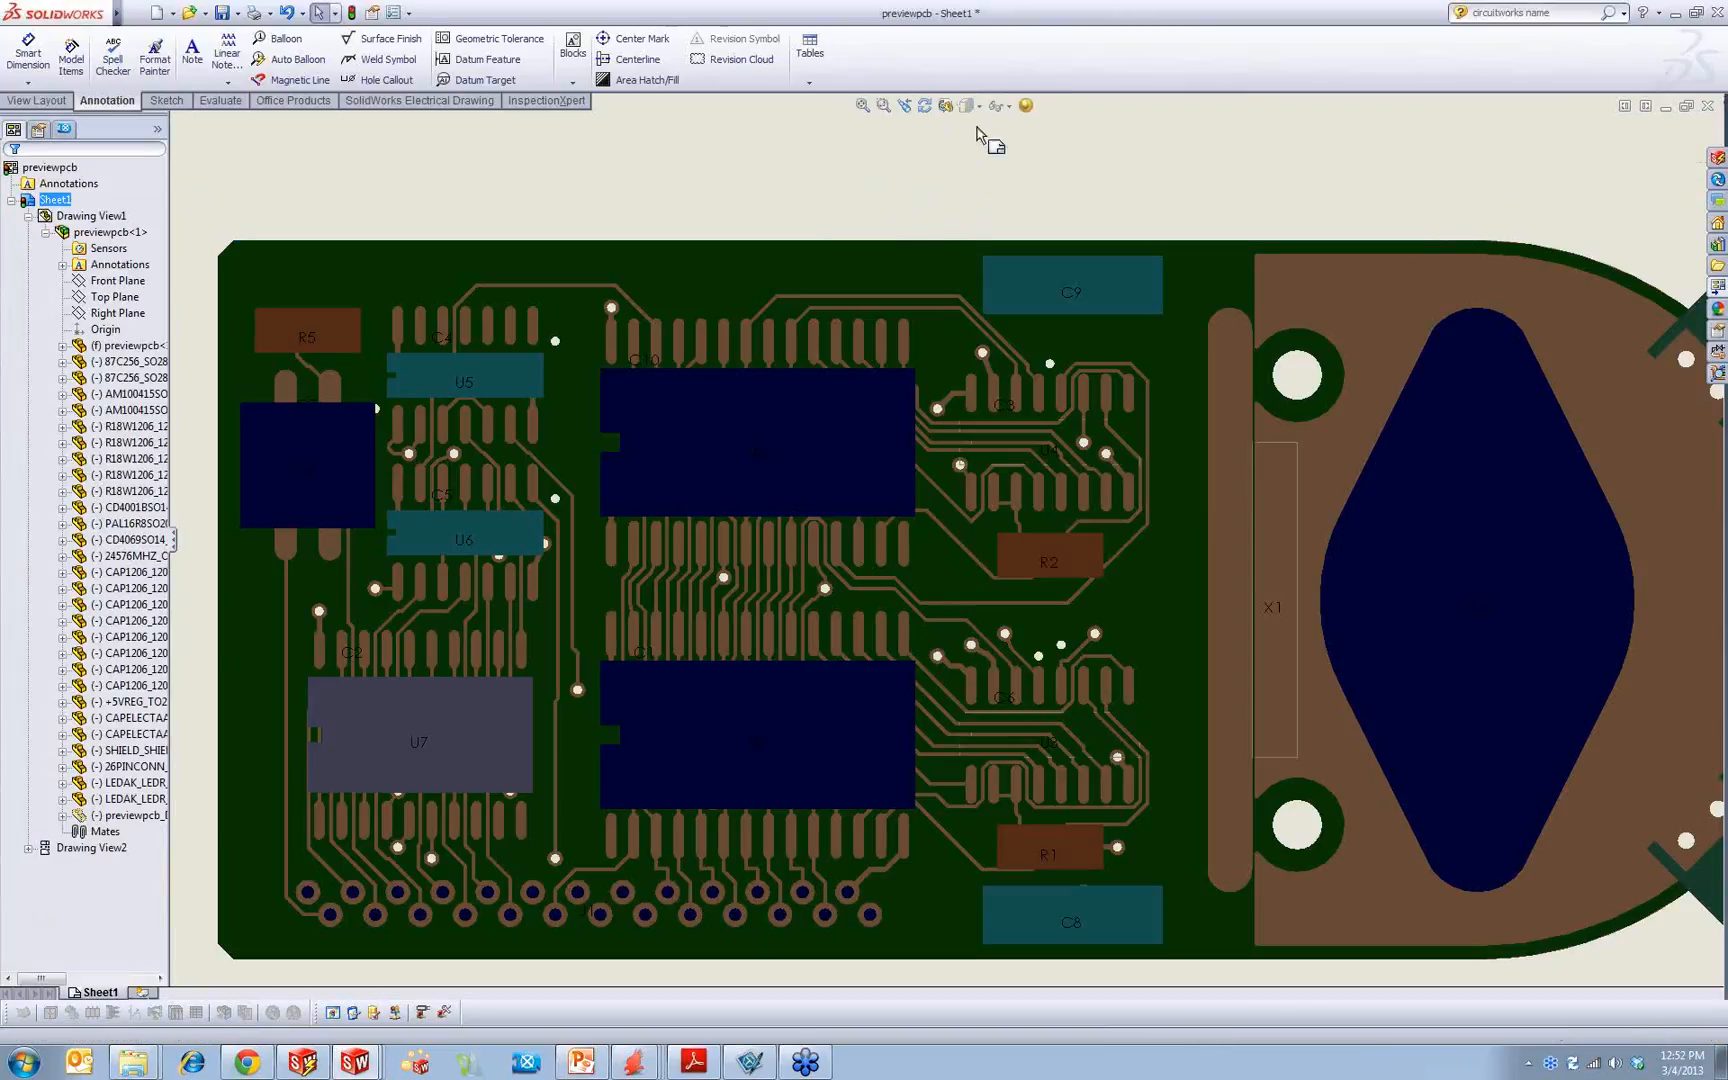
Step: Try Shaded With Edges on the front view and return it to Hidden Lines Removed
click(956, 228)
click(967, 106)
click(967, 128)
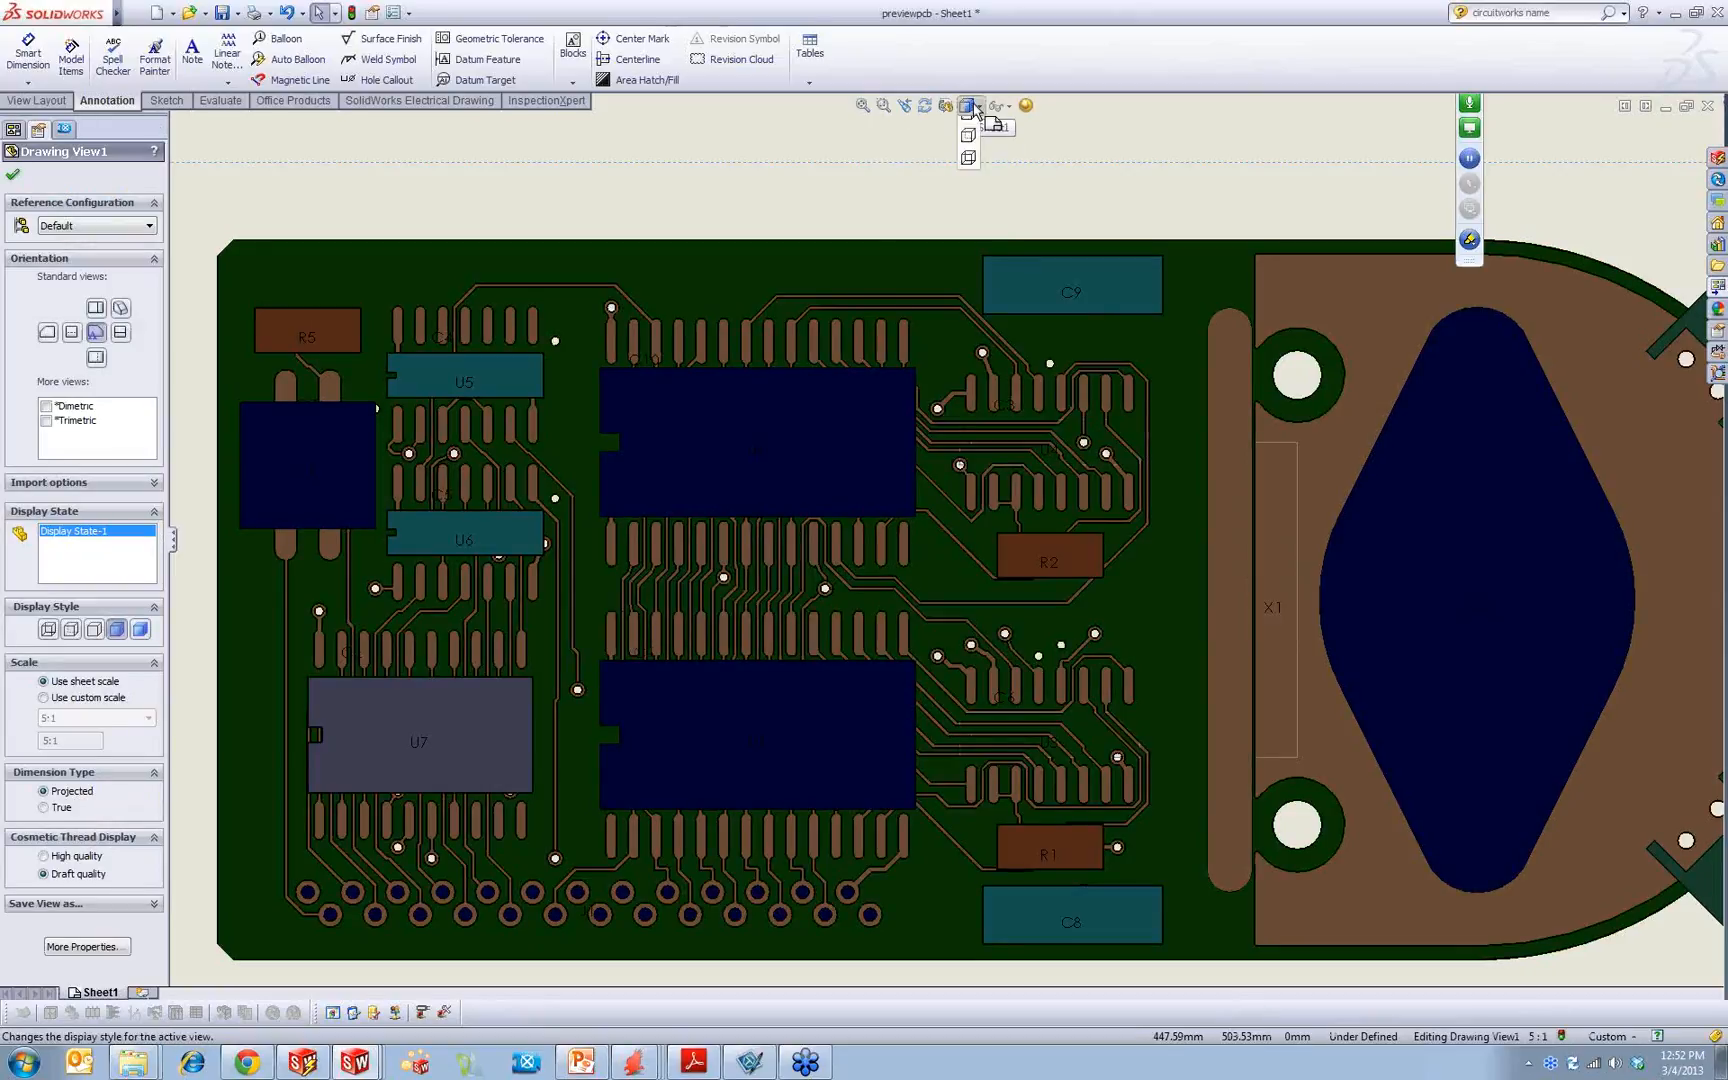
click(967, 173)
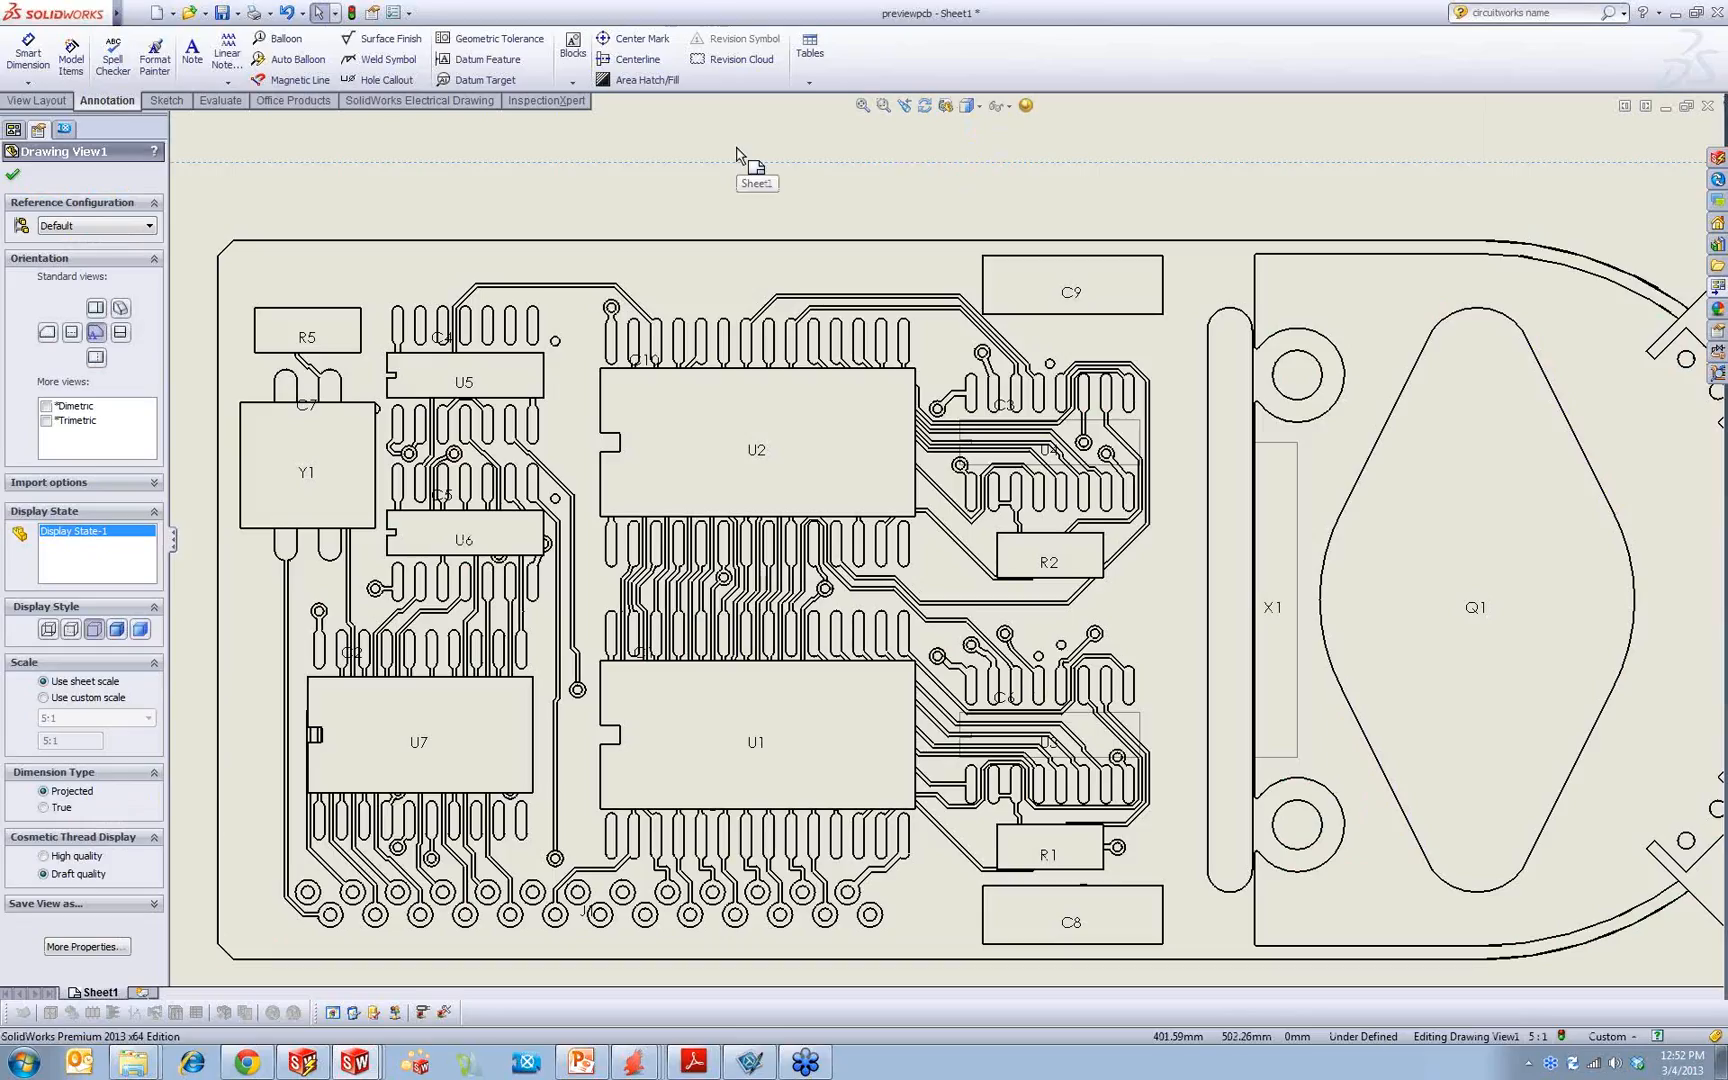
click(737, 155)
Step: Move the front view and the isometric view slightly down and to the left on the sheet
key(f)
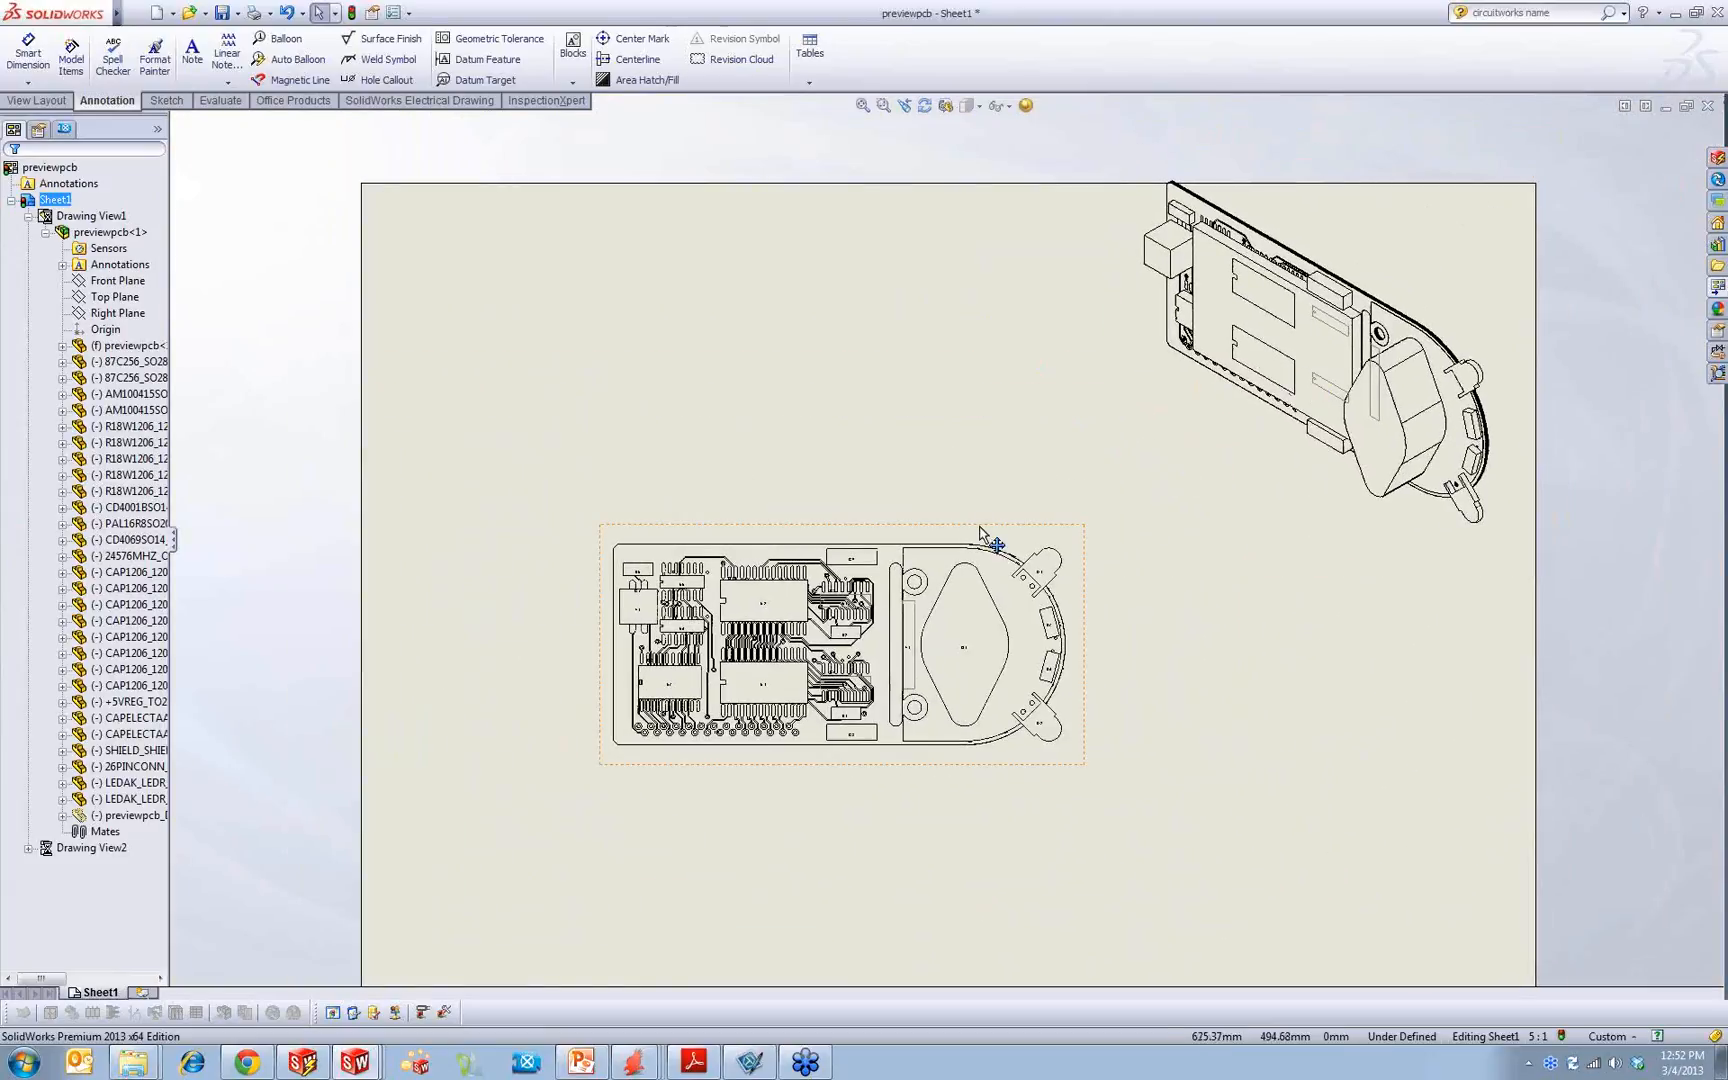
drag(983, 530, 928, 570)
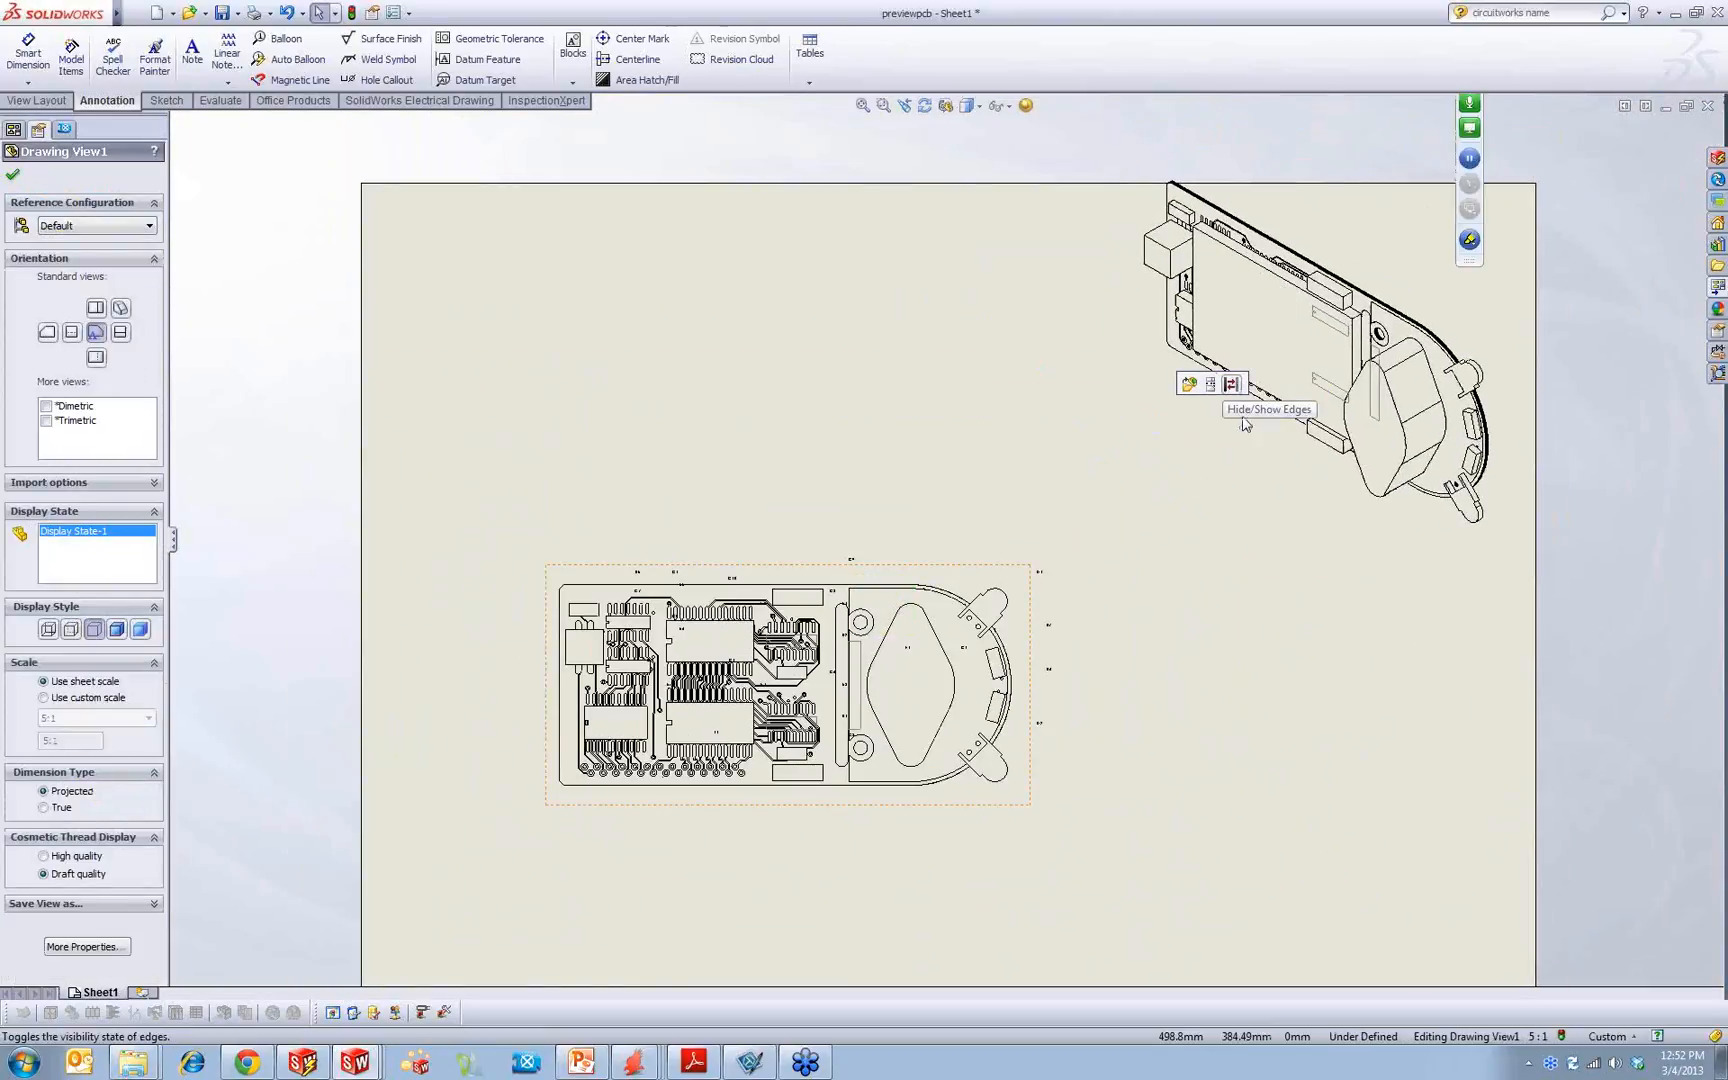
drag(1285, 573, 1262, 597)
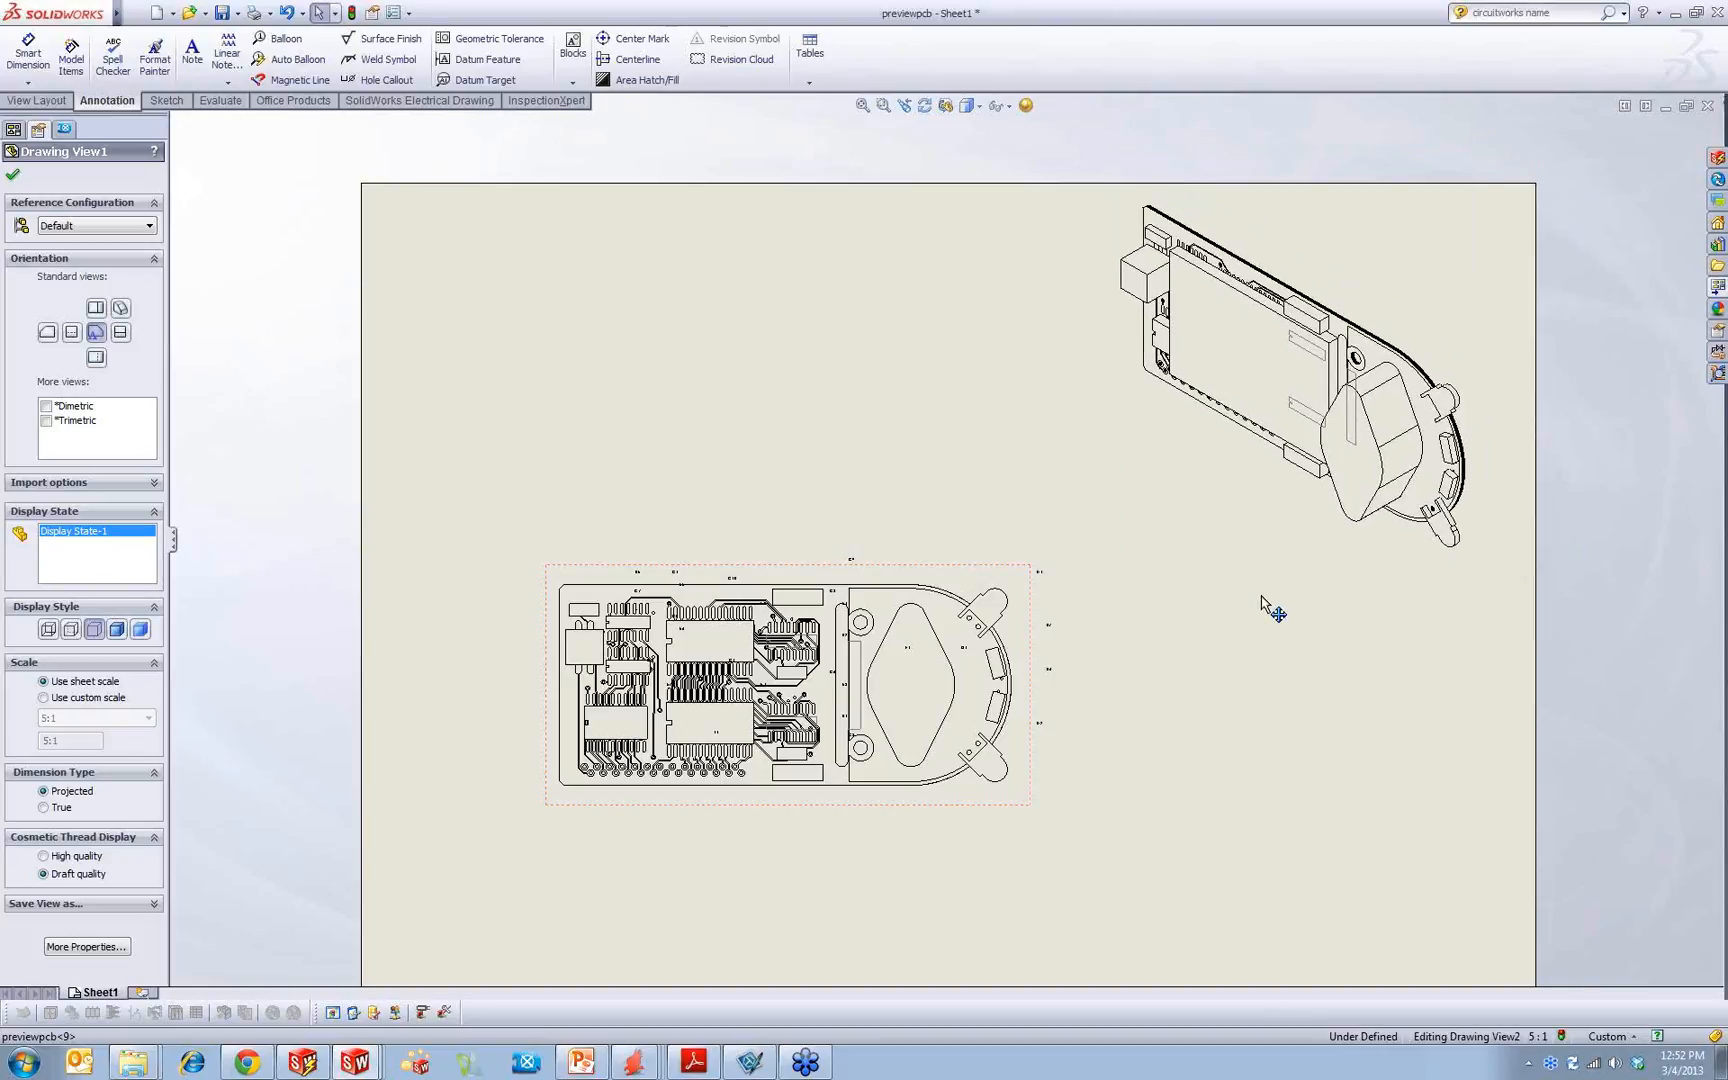
click(778, 517)
Step: Undo the moves of the isometric view and the front view
key(ctrl+z)
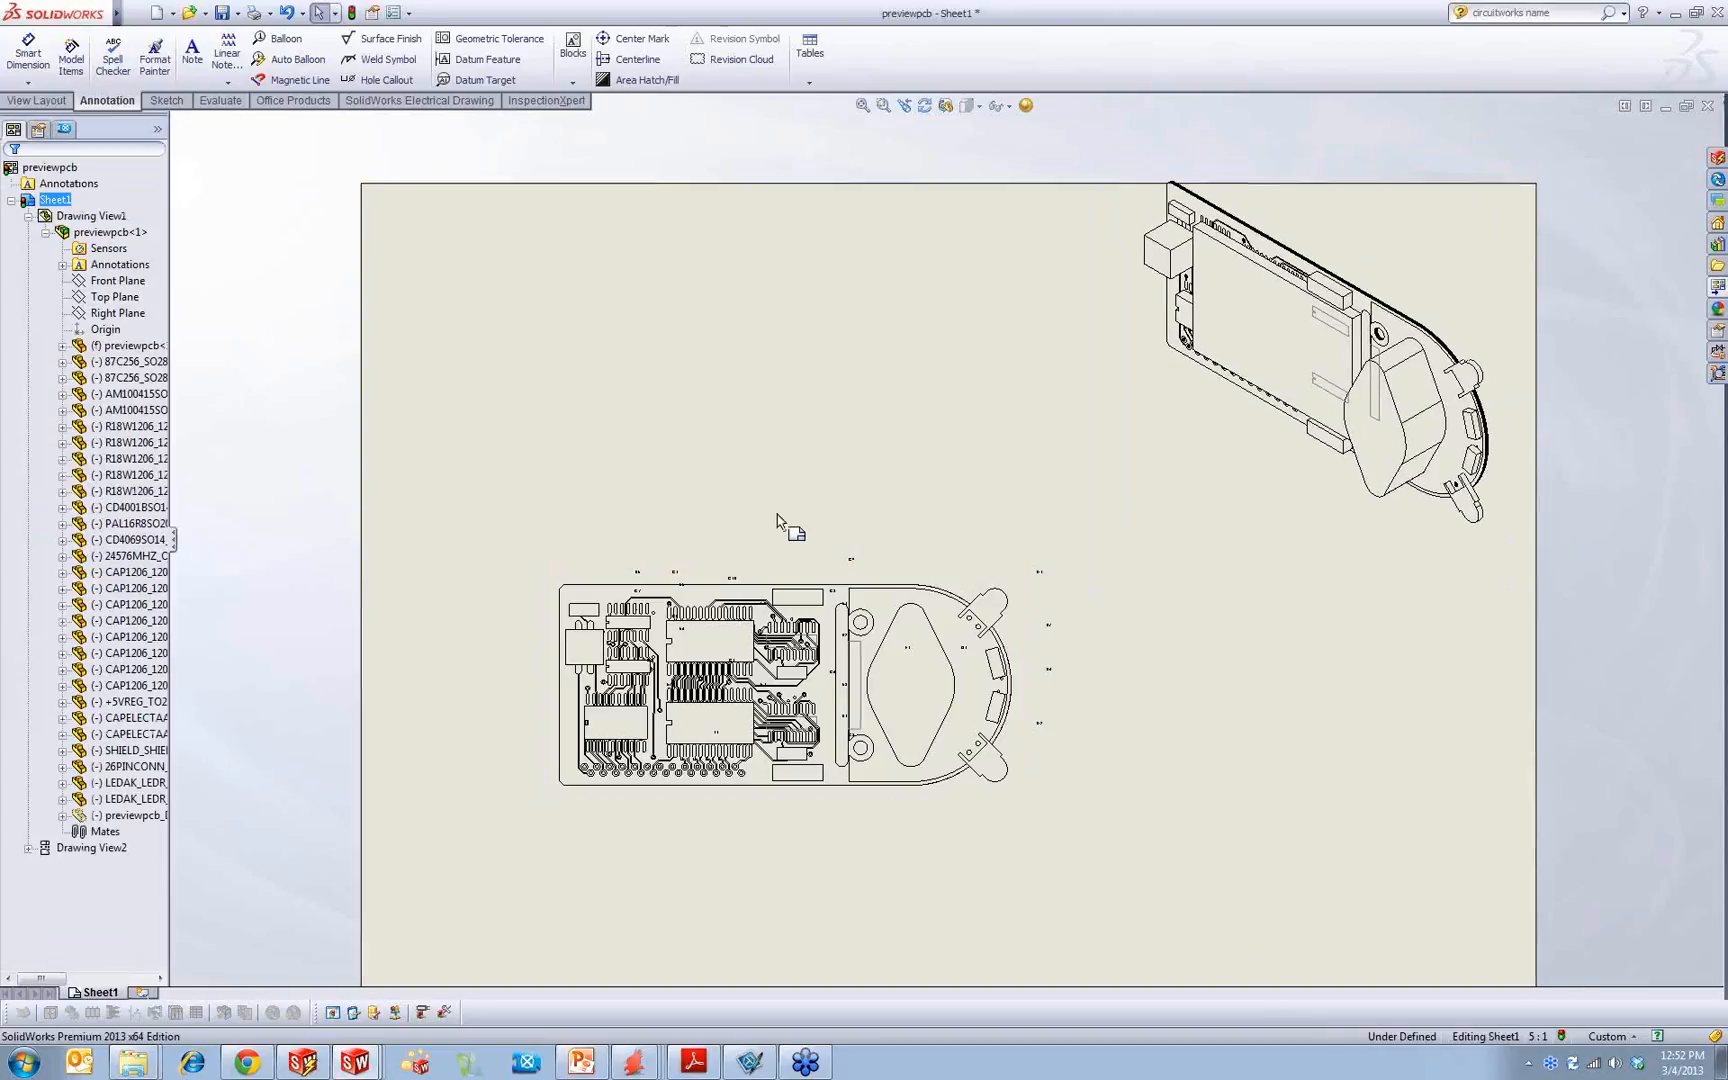
scroll(852, 645, down, 5)
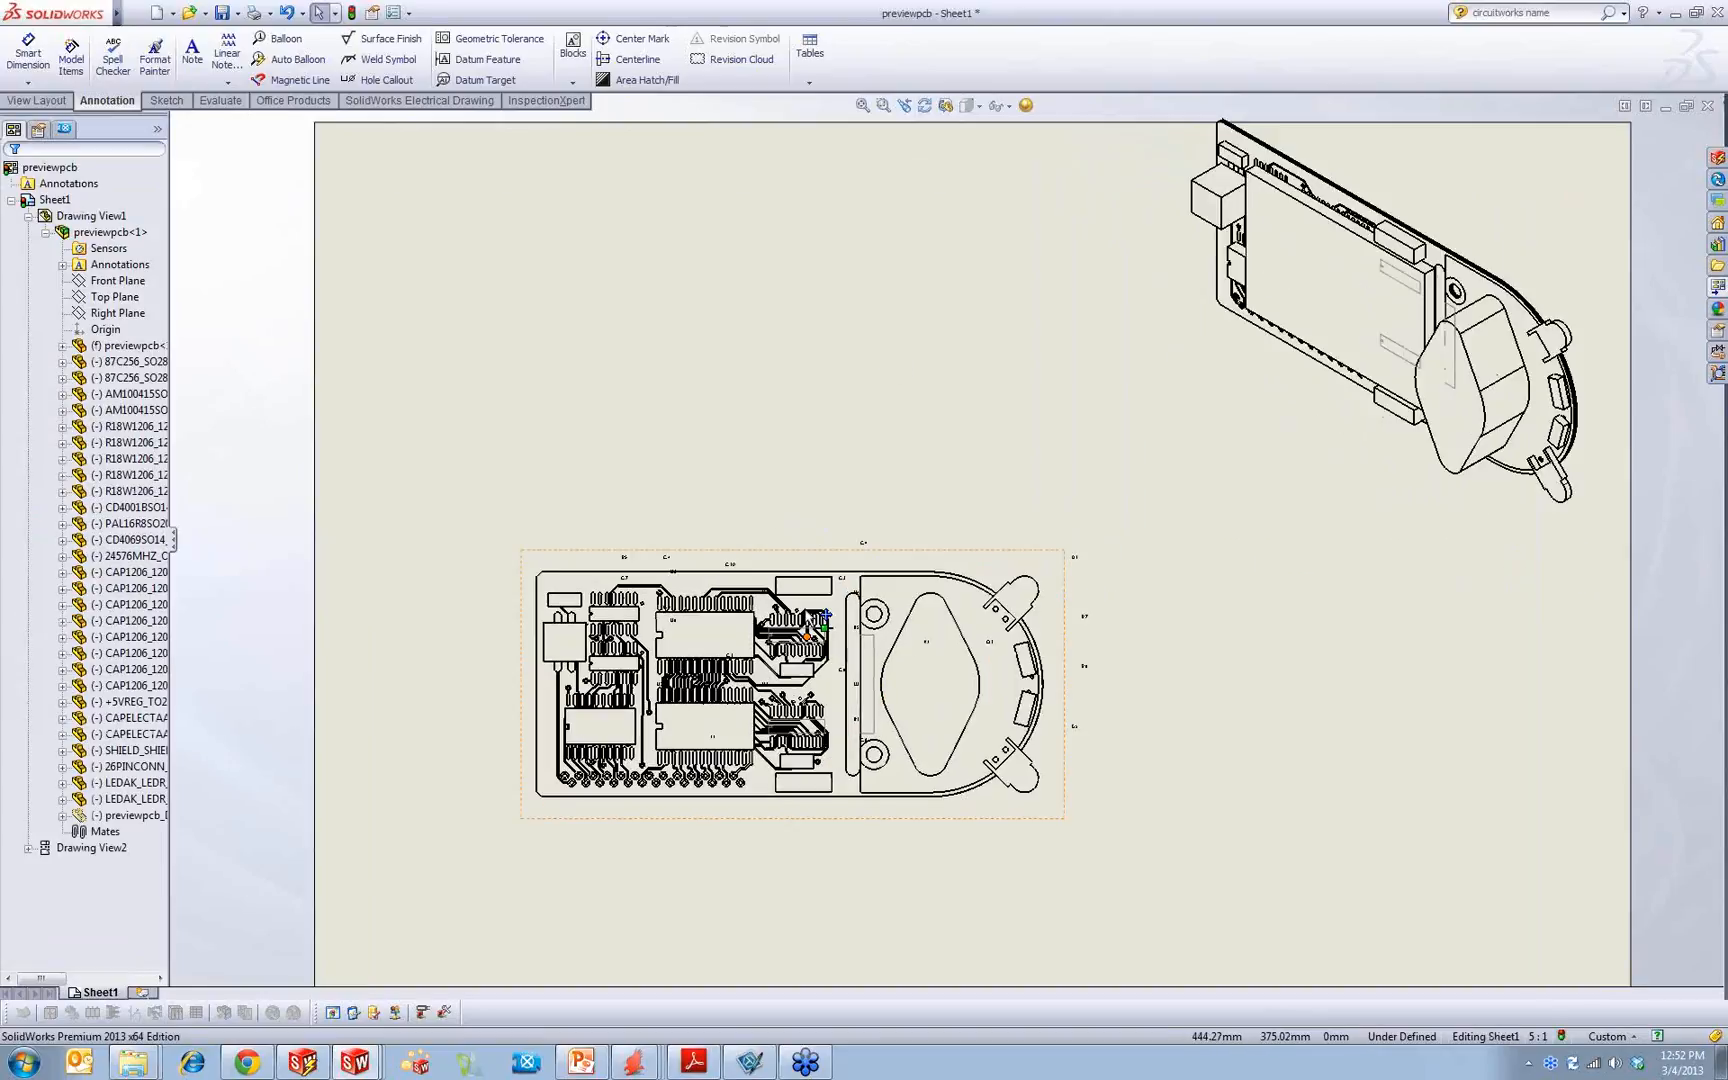
click(929, 455)
click(955, 258)
scroll(795, 486, up, 6)
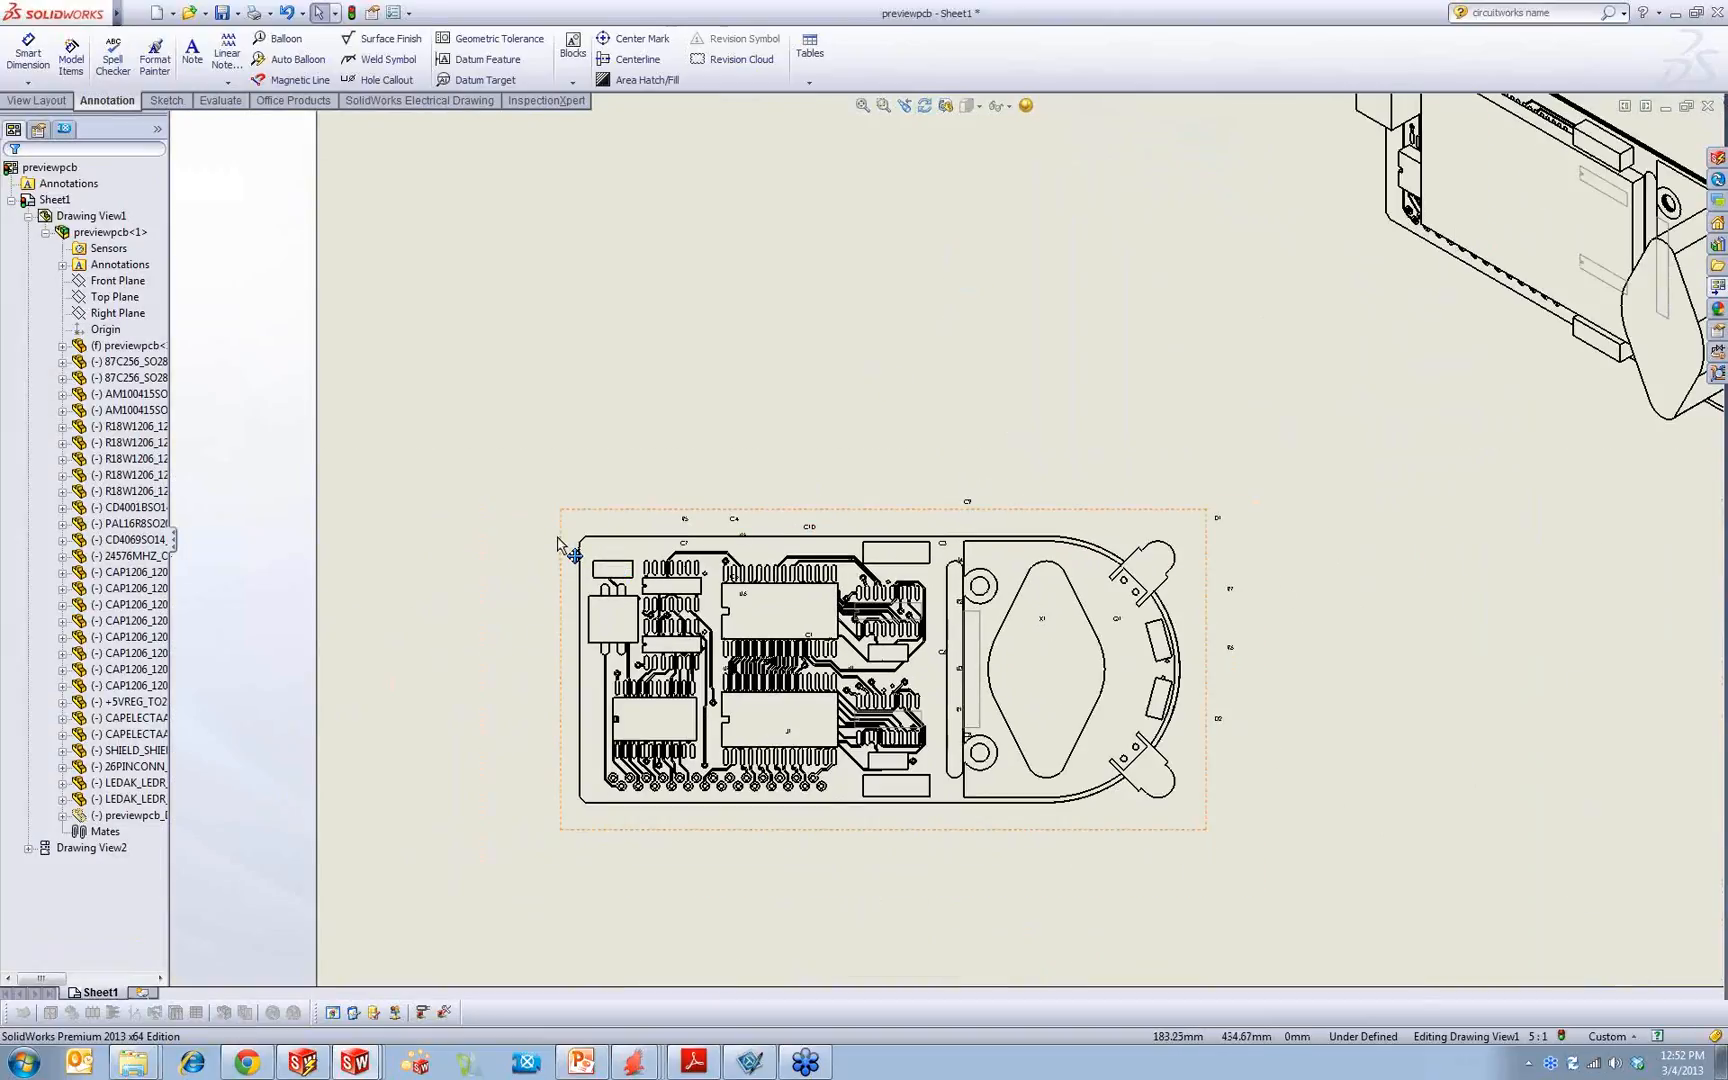
key(ctrl+z)
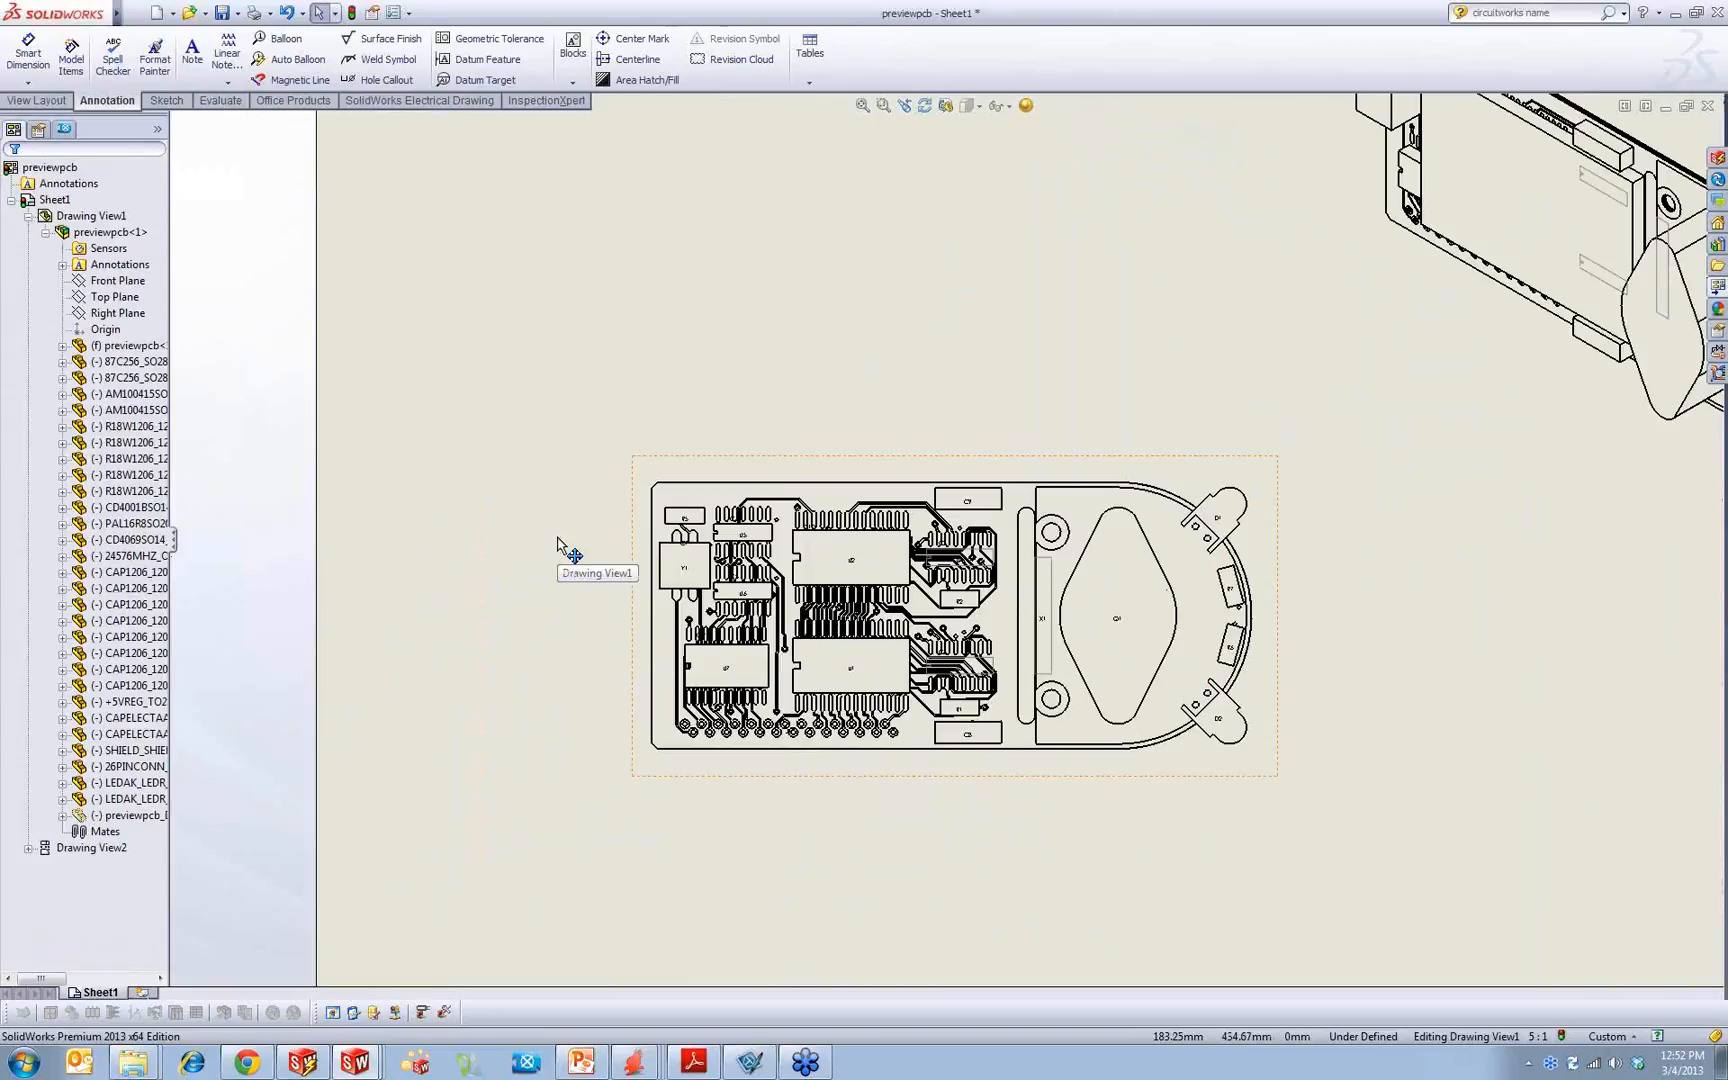
Step: Select all the reference designator notes on the front view and delete them
click(552, 366)
drag(562, 352, 1364, 880)
scroll(840, 450, down, 3)
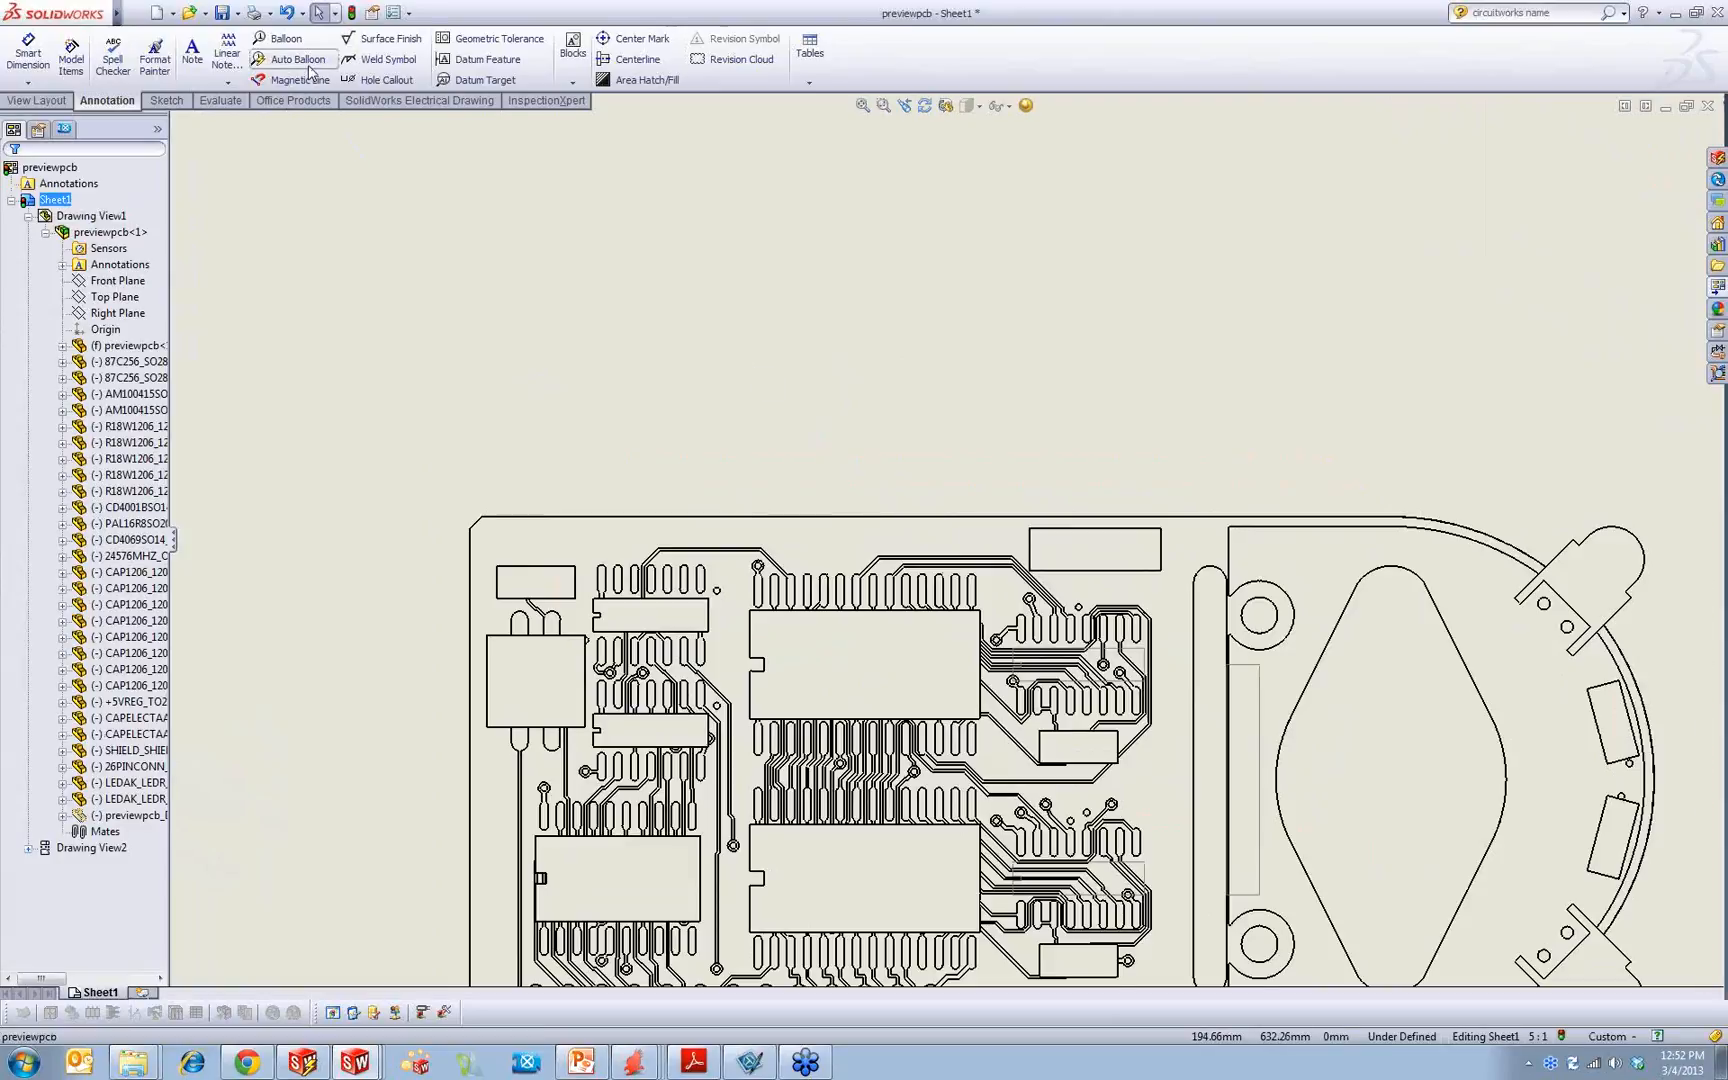
Step: Start automatic balloons on the front view, attach the leaders to faces and lay the balloons out along the view's top edge
click(571, 500)
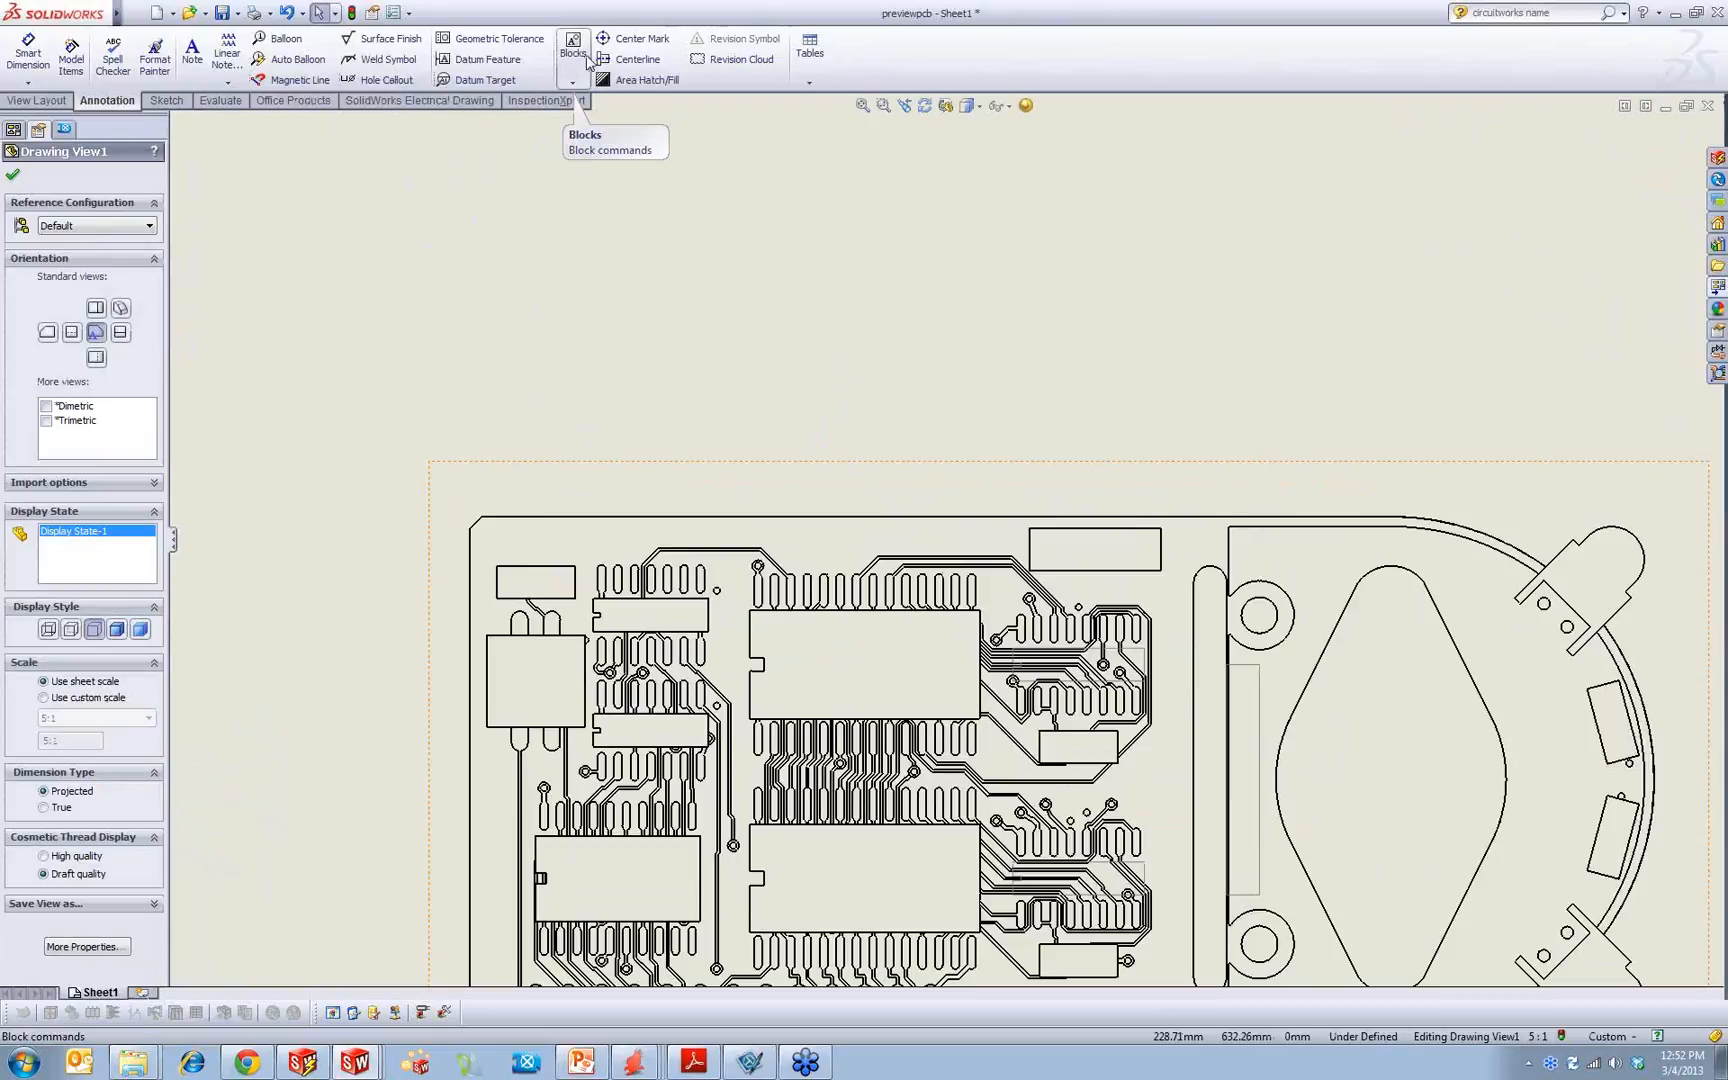
click(292, 59)
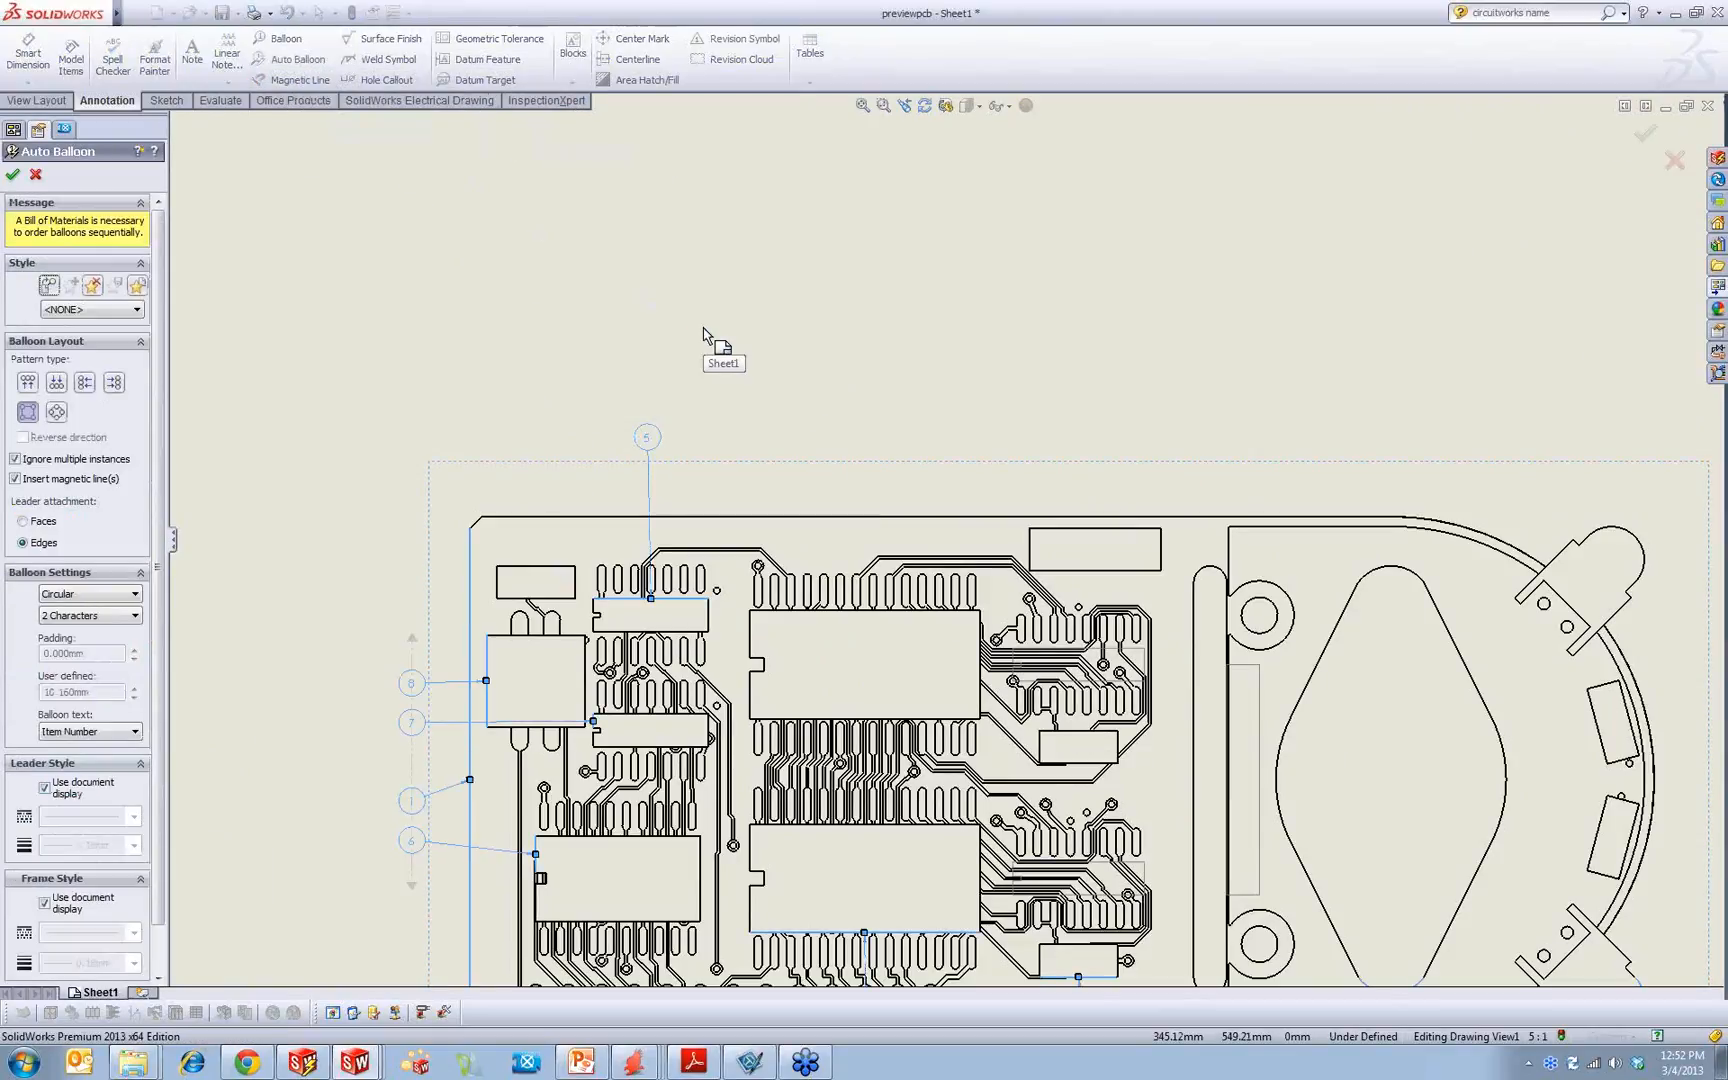
click(33, 383)
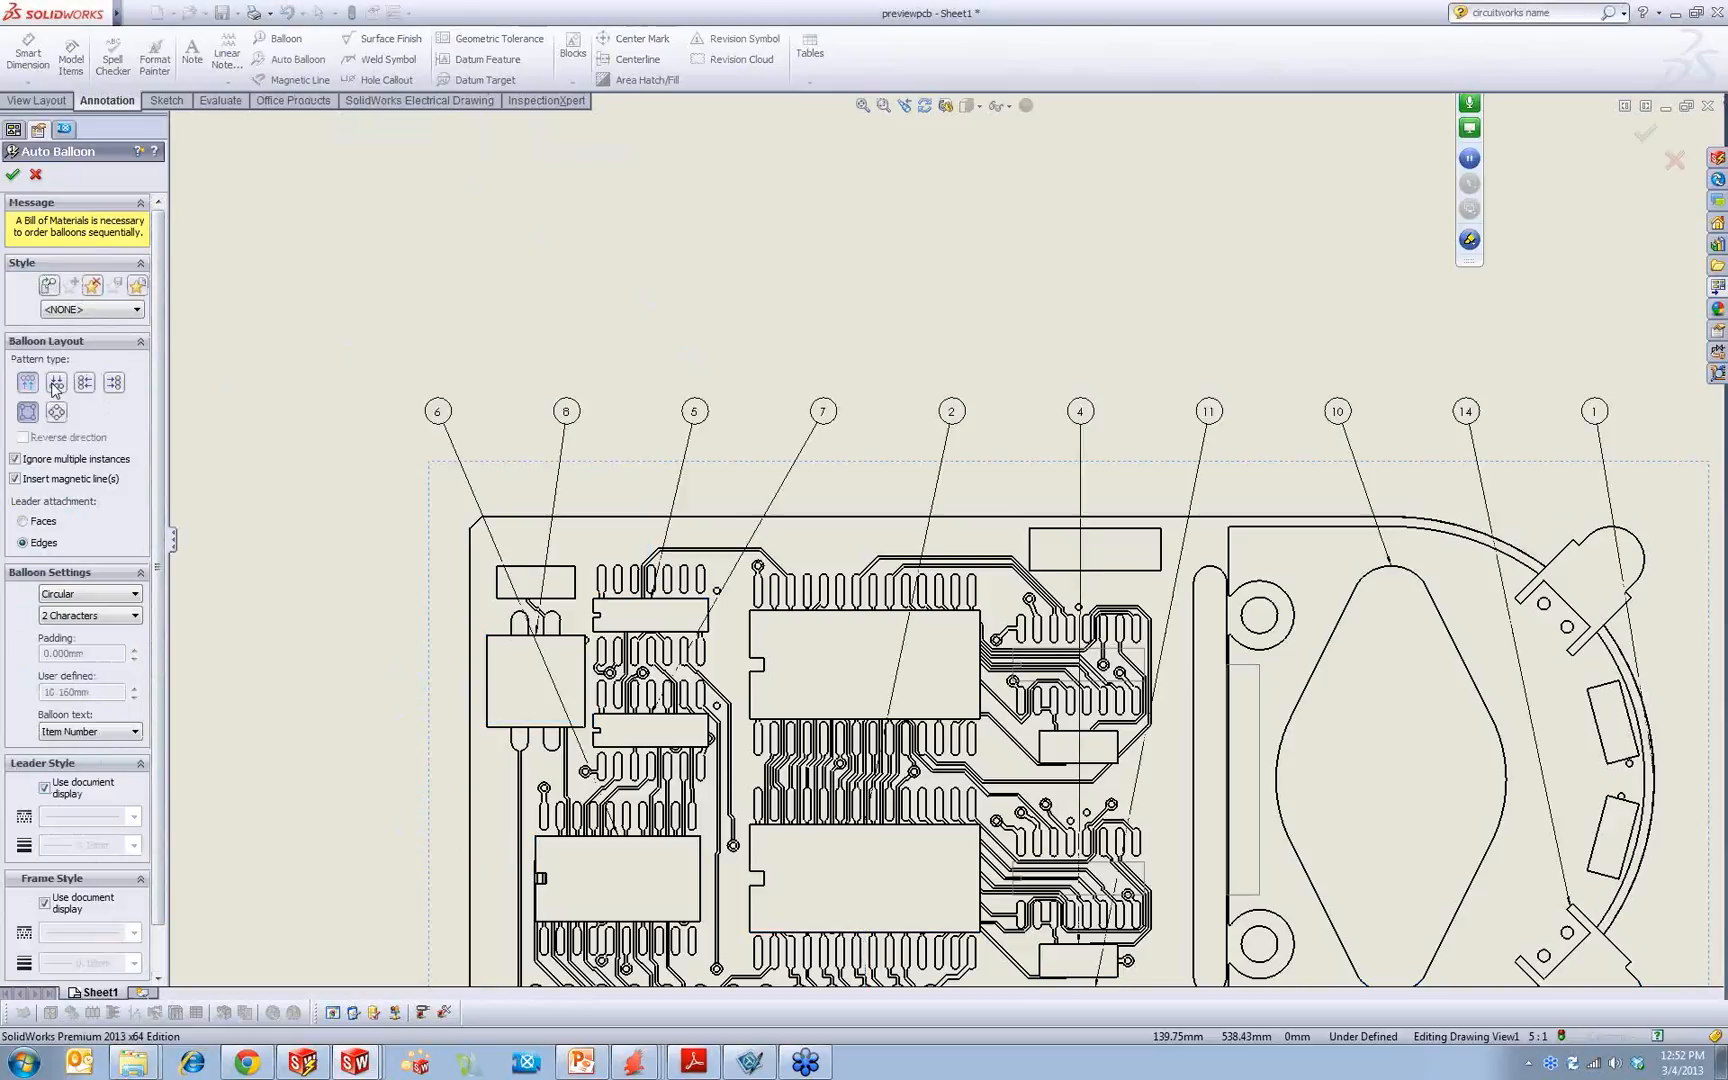
click(55, 389)
click(85, 386)
scroll(348, 655, up, 4)
scroll(962, 668, down, 4)
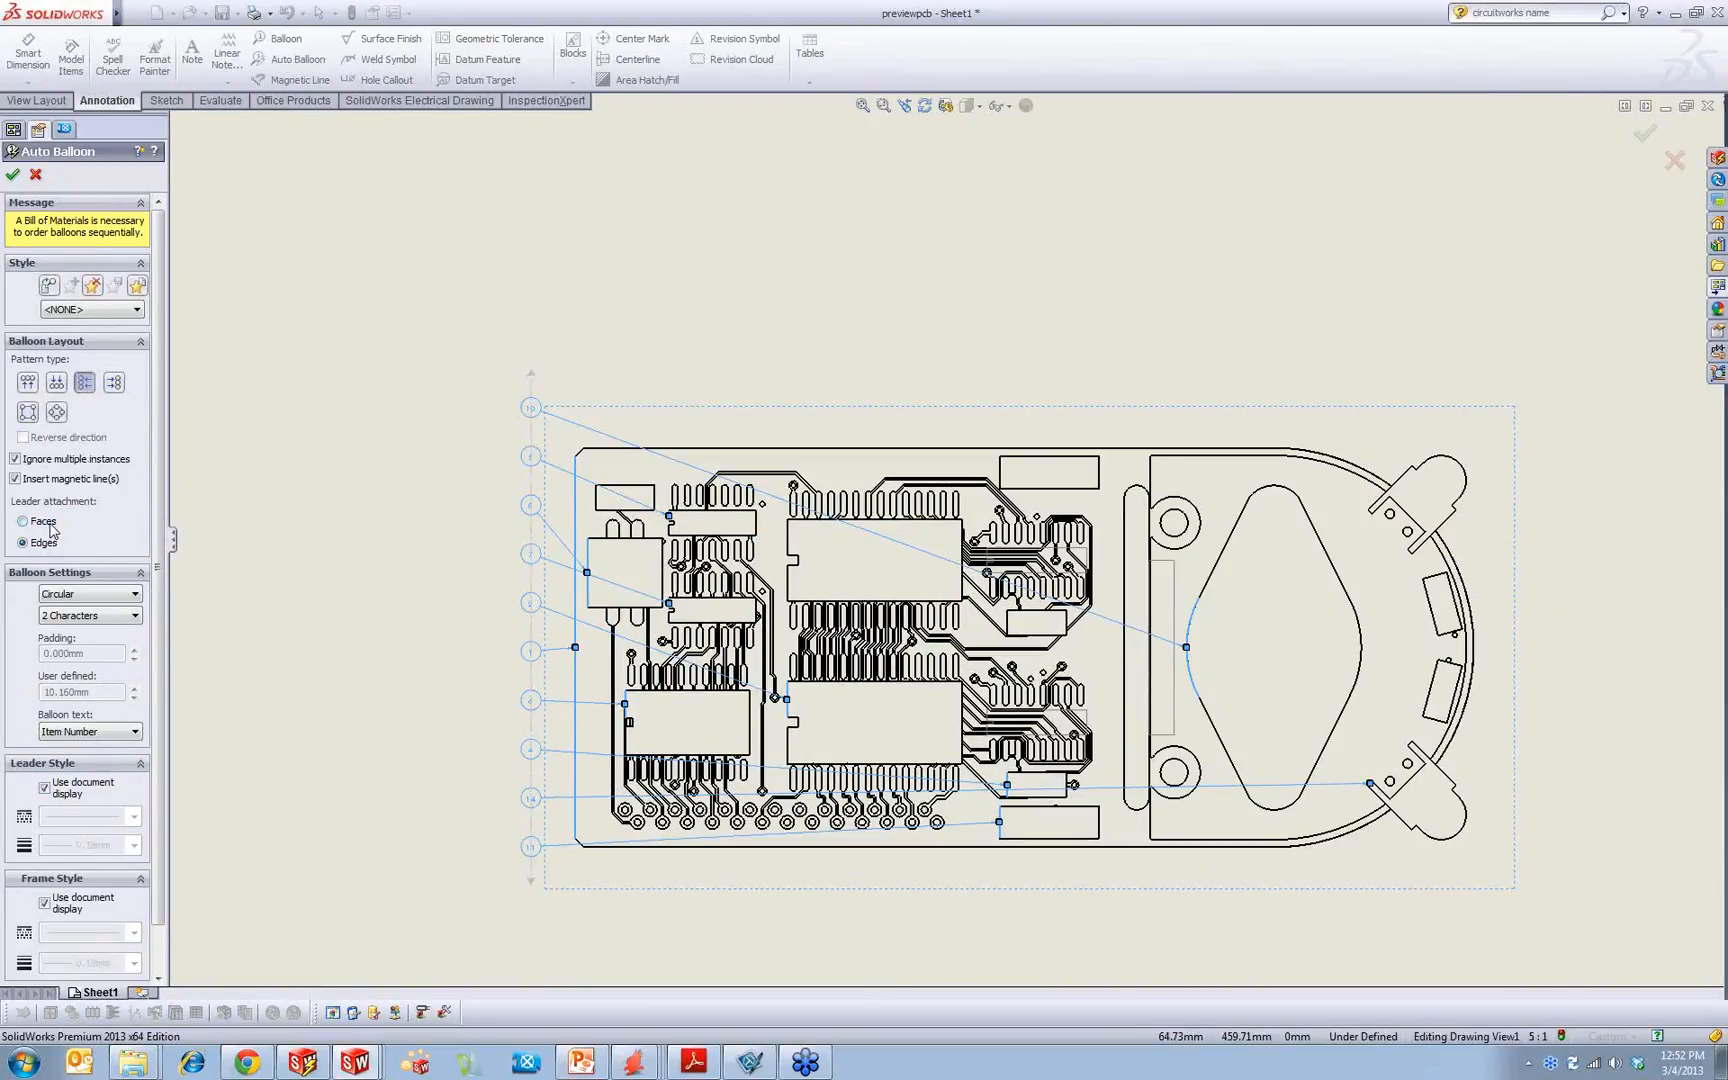
click(50, 521)
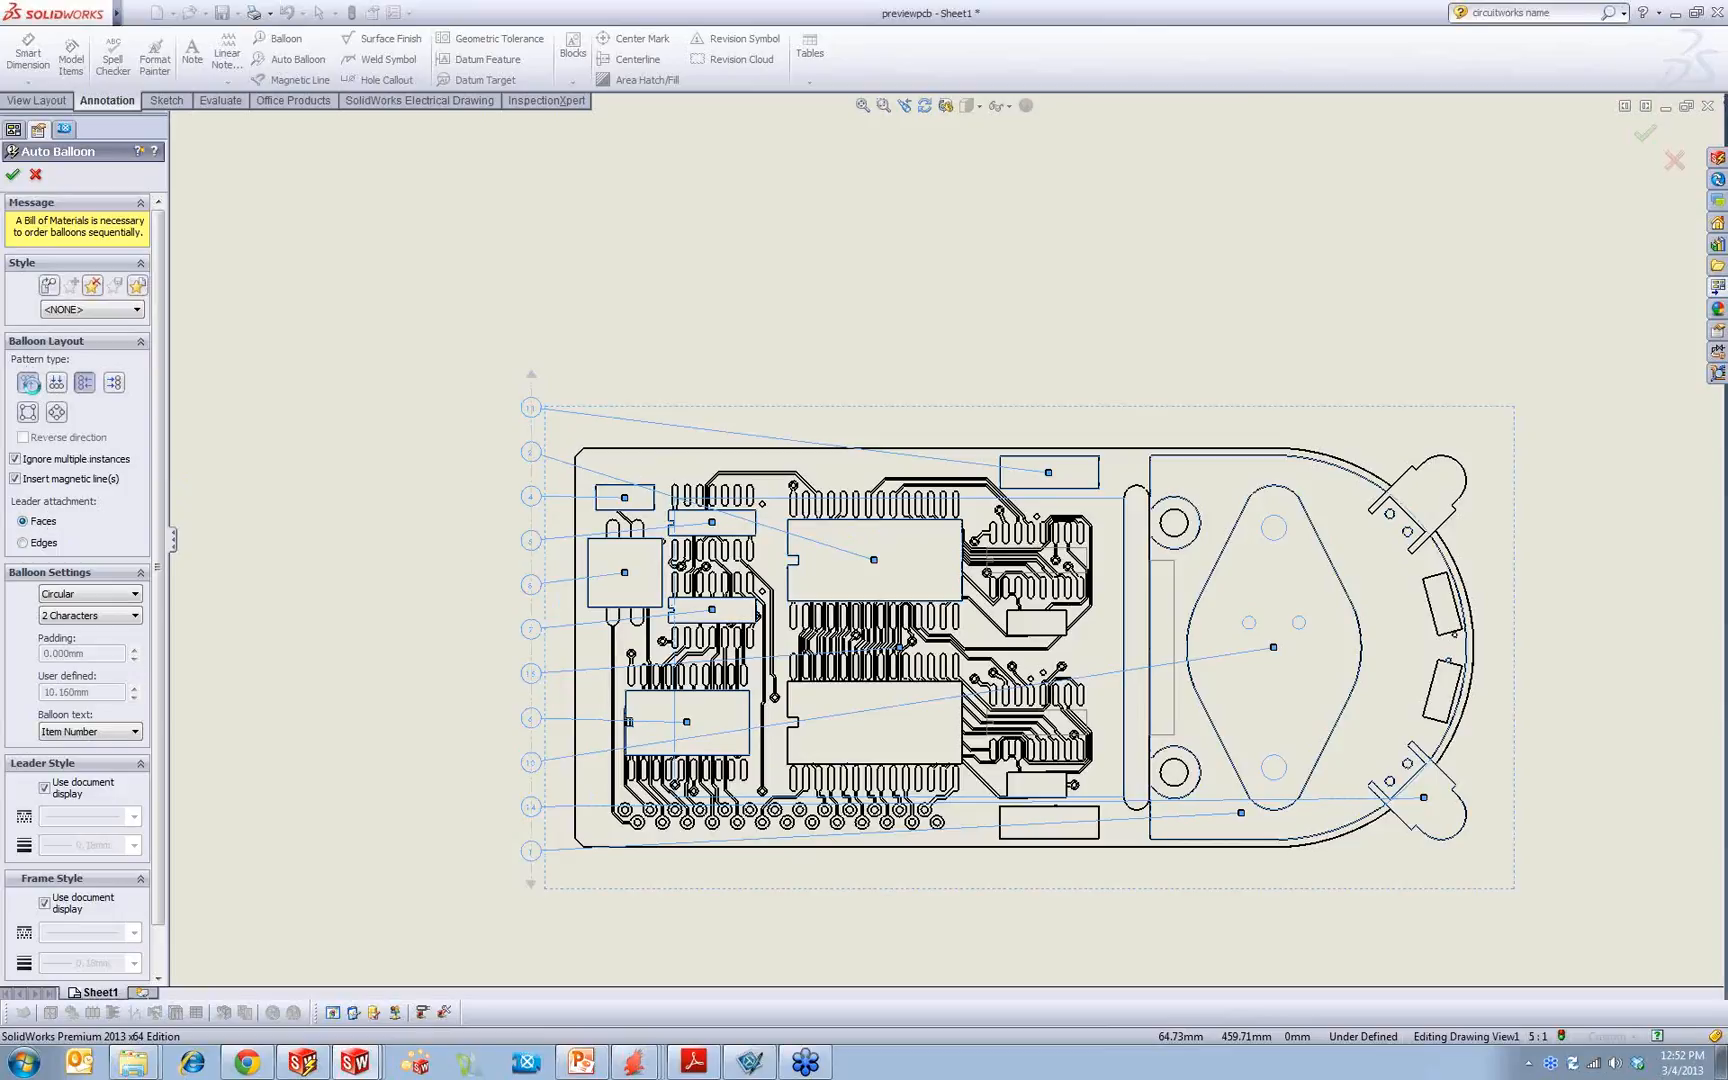
click(28, 382)
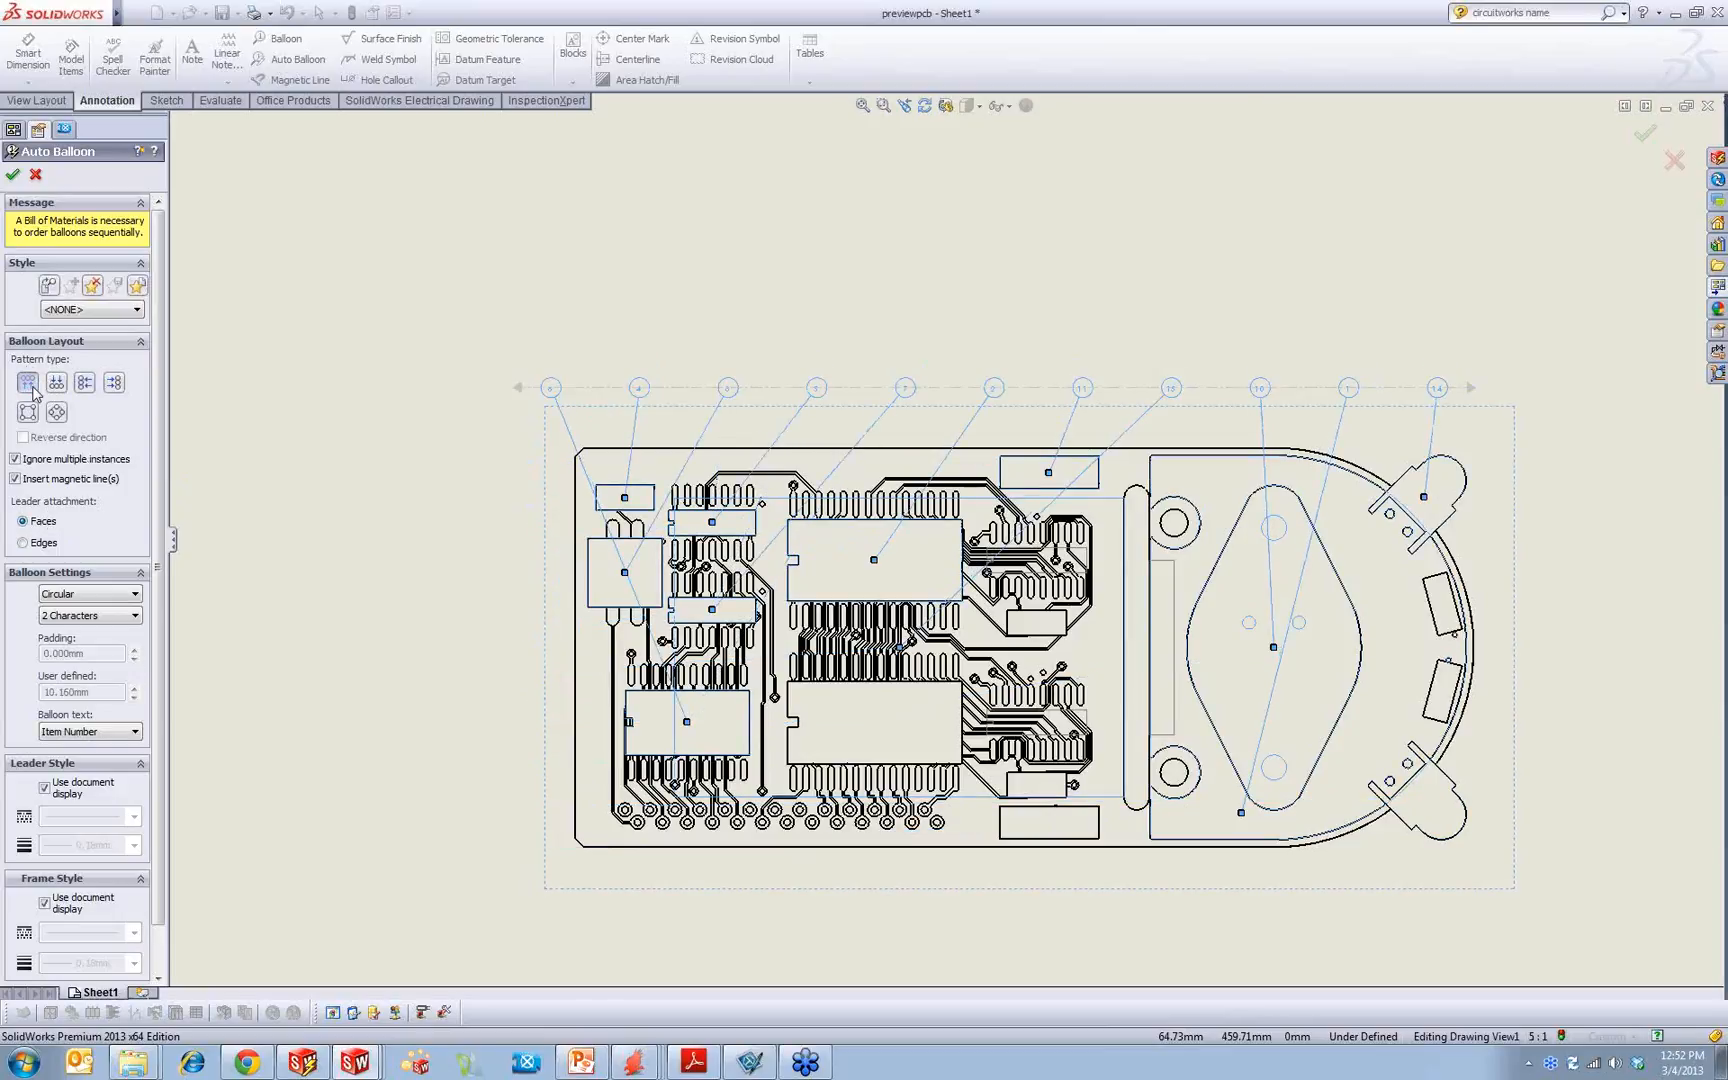
Step: Set the automatic balloons to the Underline style with a Tight Fit size
click(94, 594)
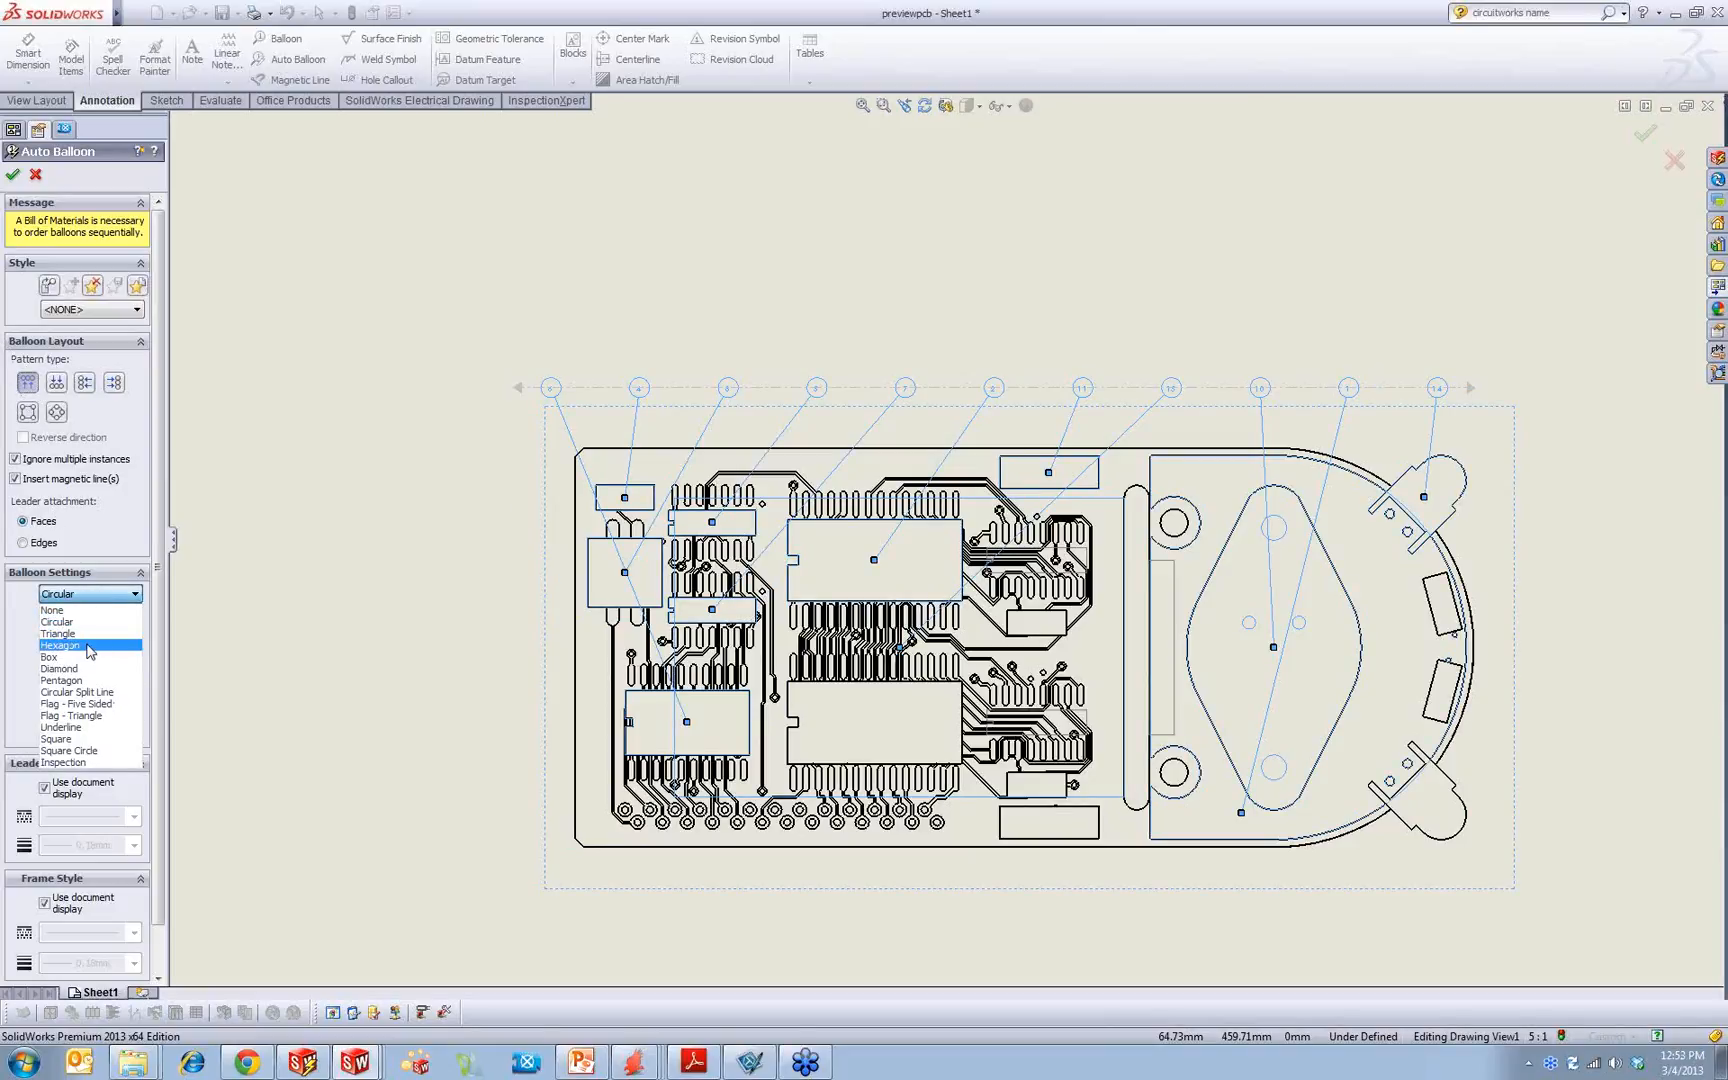
click(60, 727)
click(80, 616)
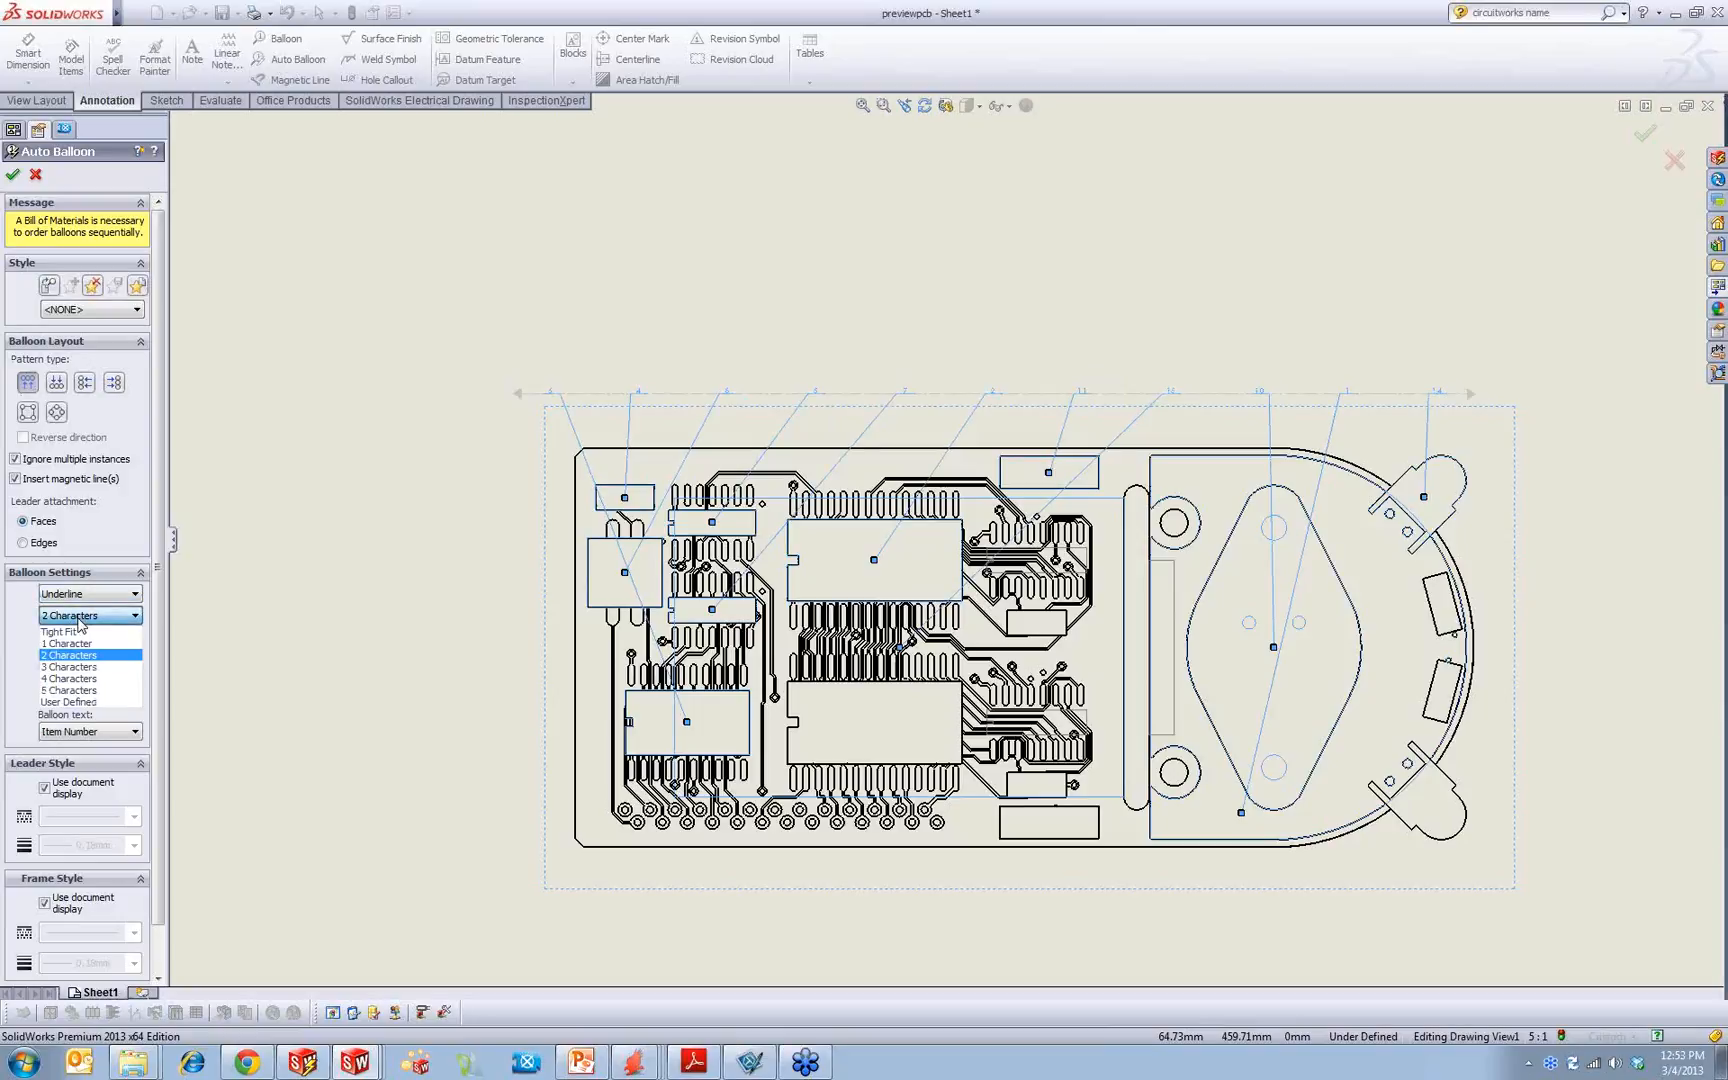
click(58, 632)
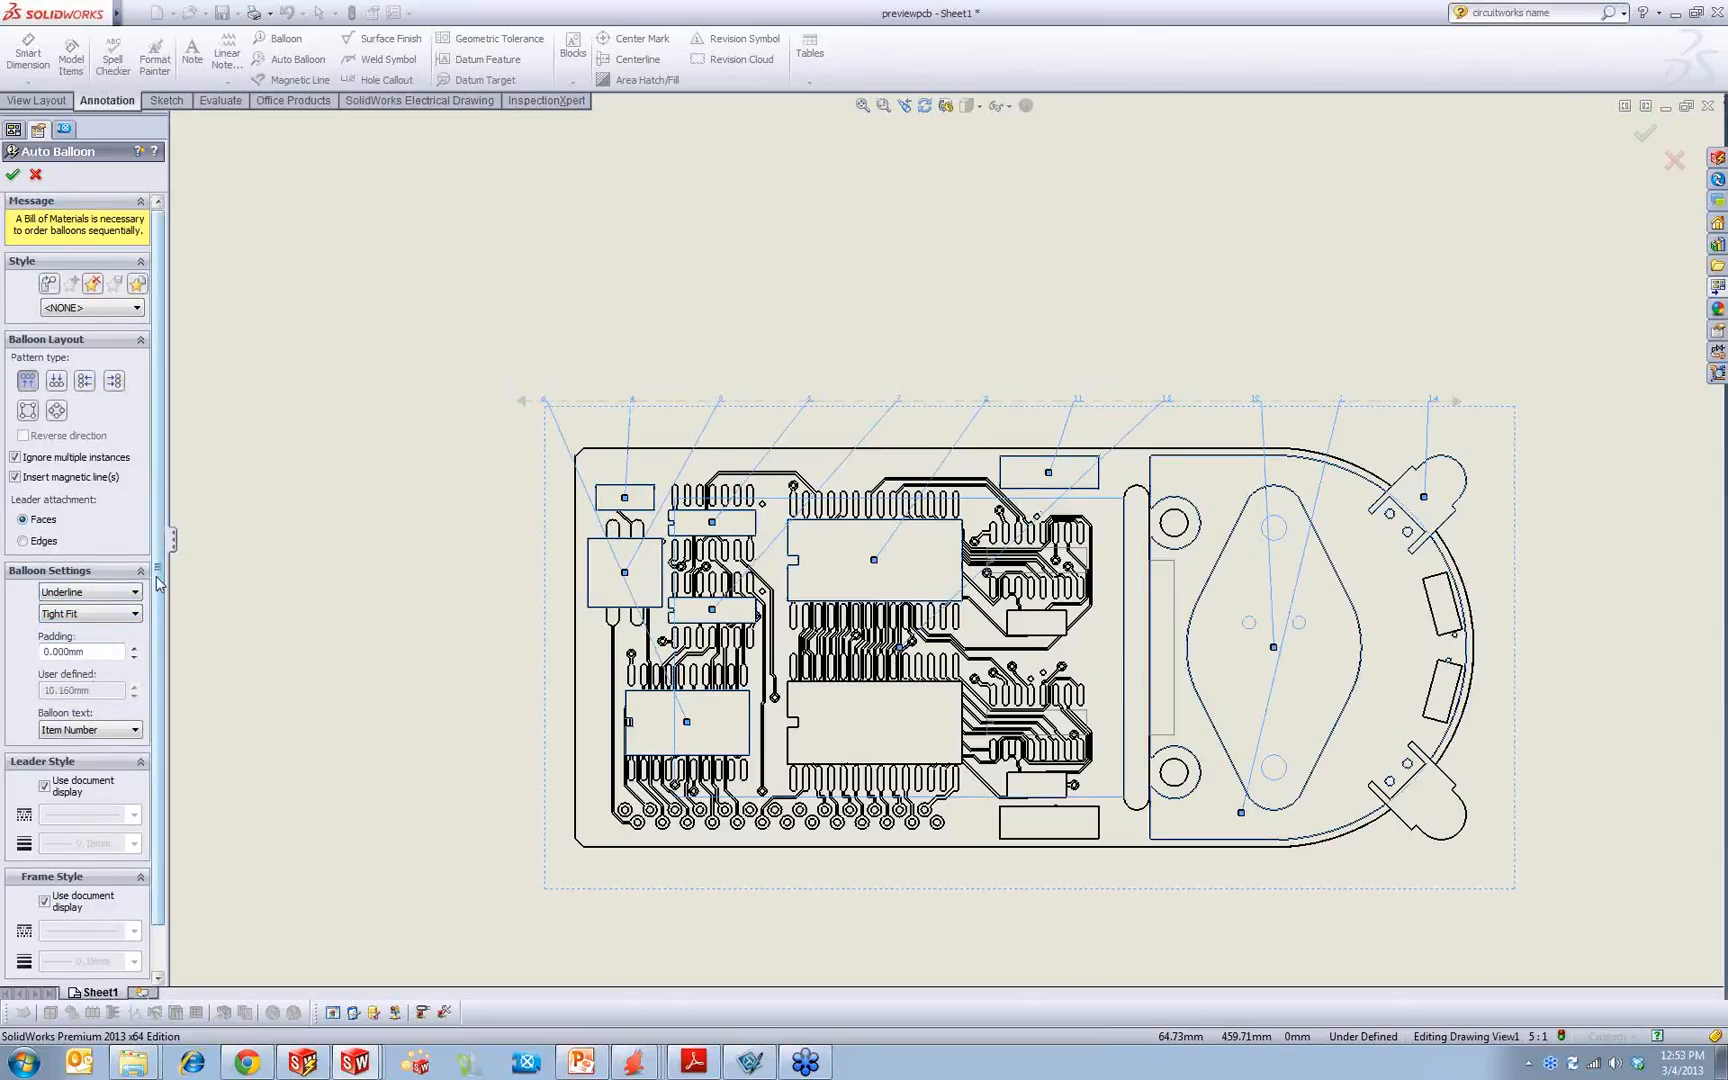
scroll(157, 583, down, 1)
scroll(700, 420, down, 5)
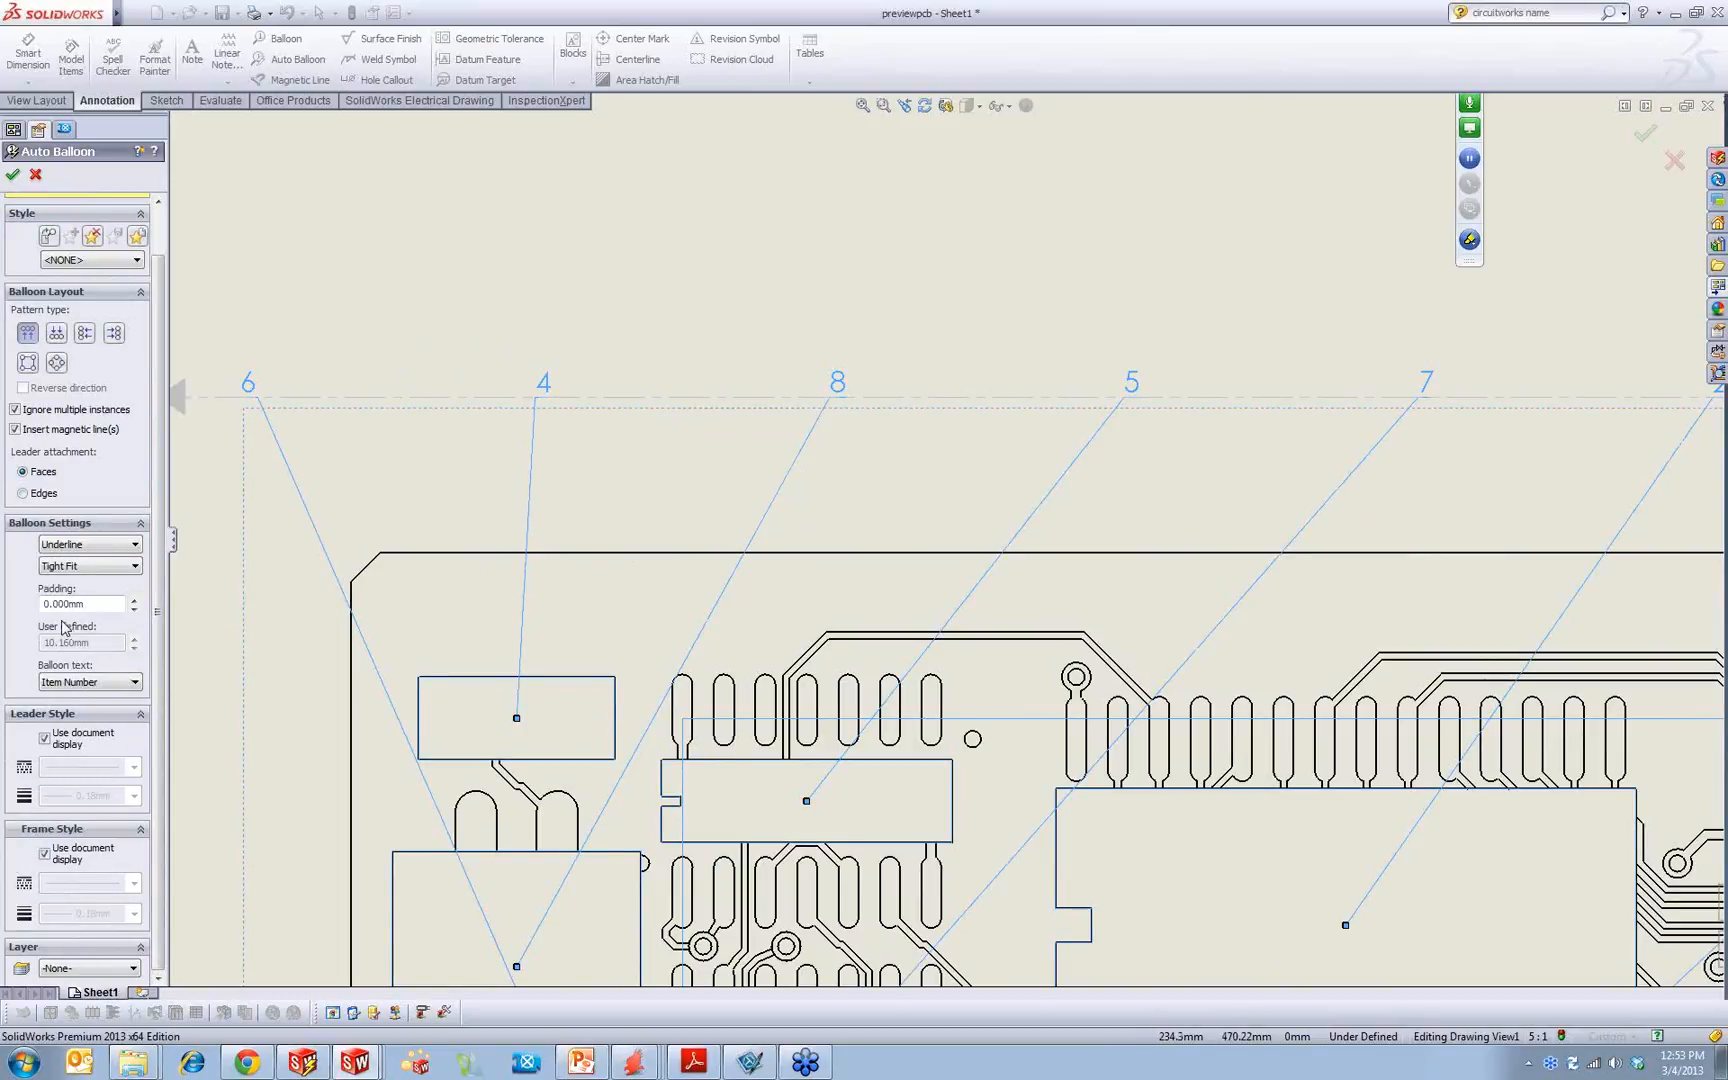
Step: Set the balloon text to Component Reference and insert the balloons on the front view
click(88, 683)
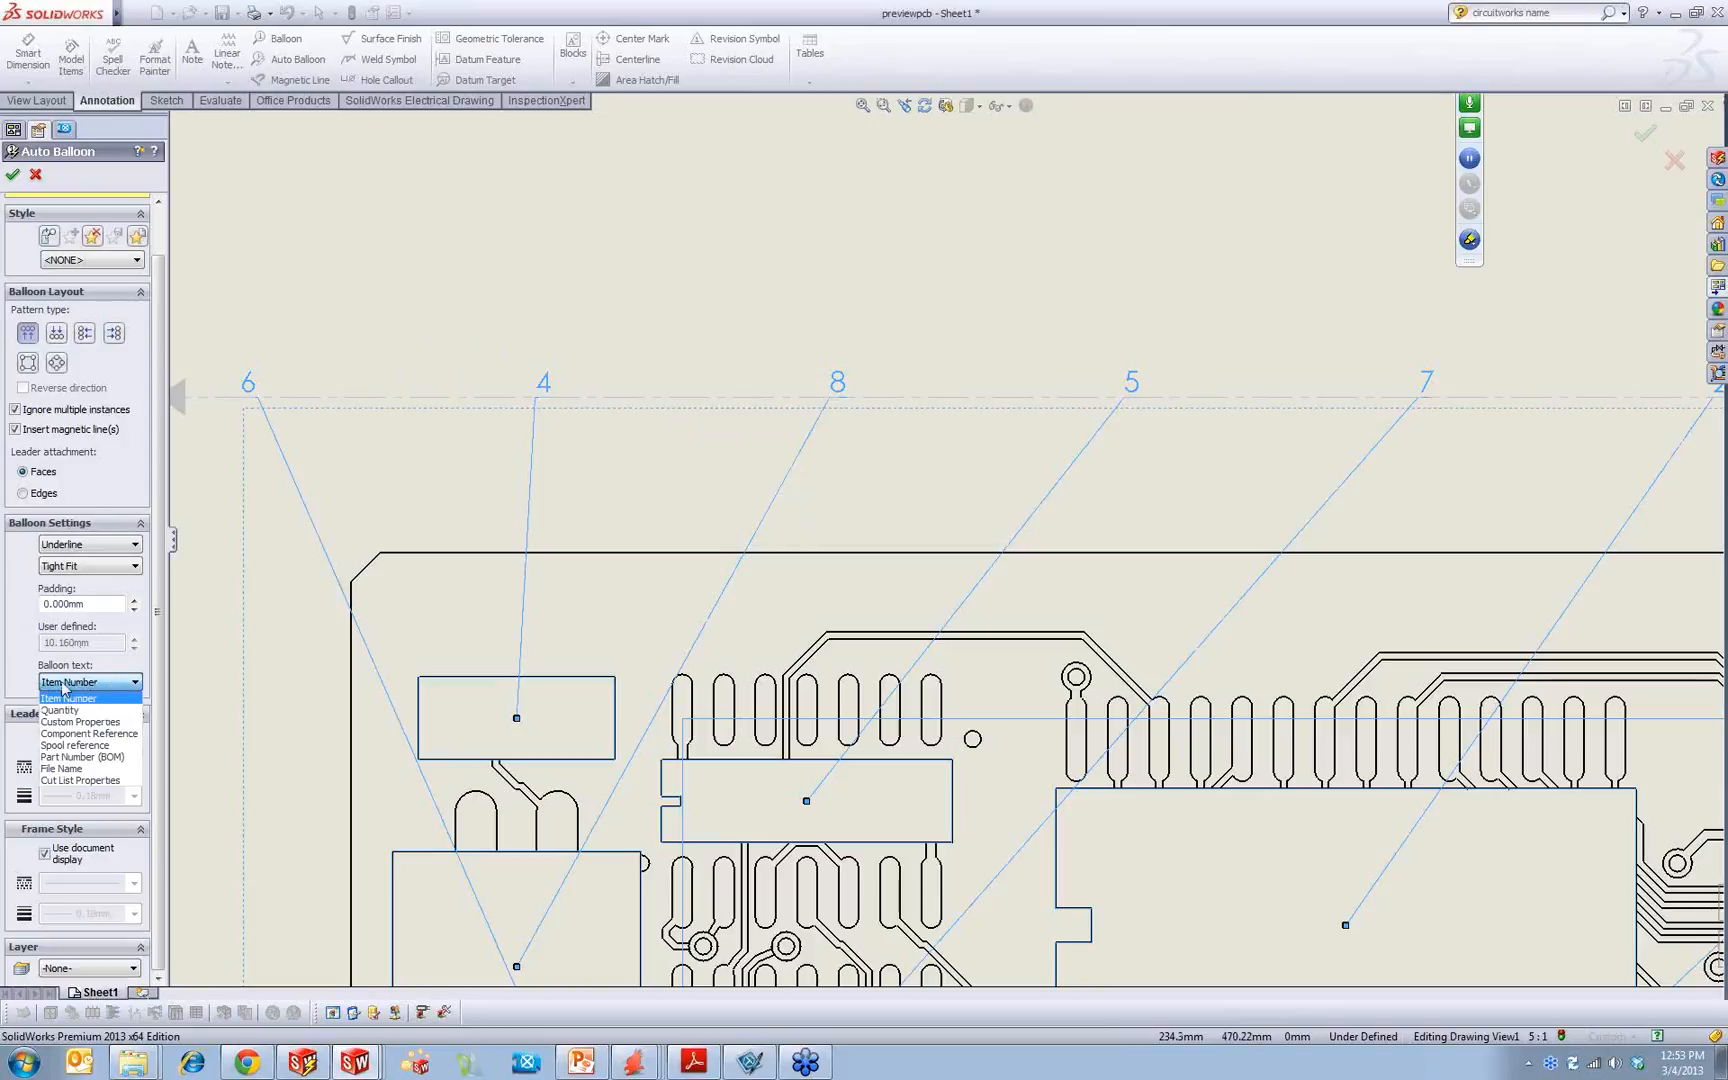
click(92, 735)
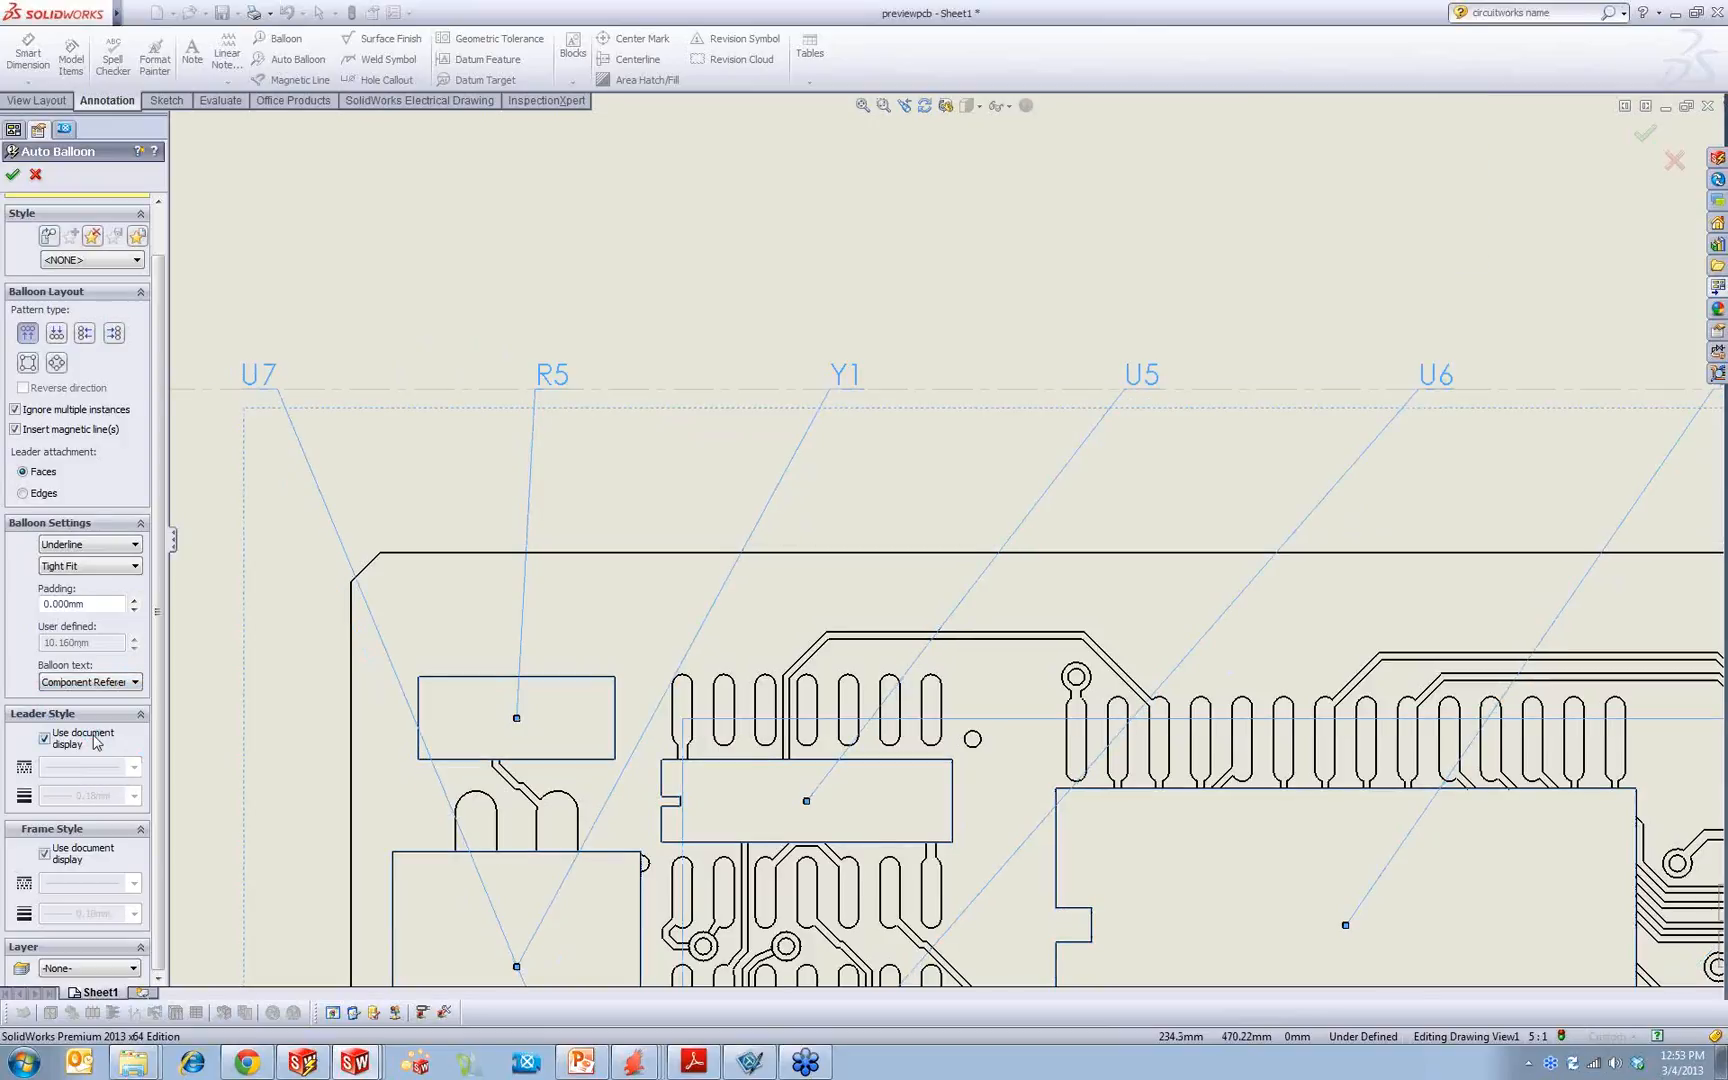
click(9, 178)
click(562, 332)
scroll(564, 338, up, 4)
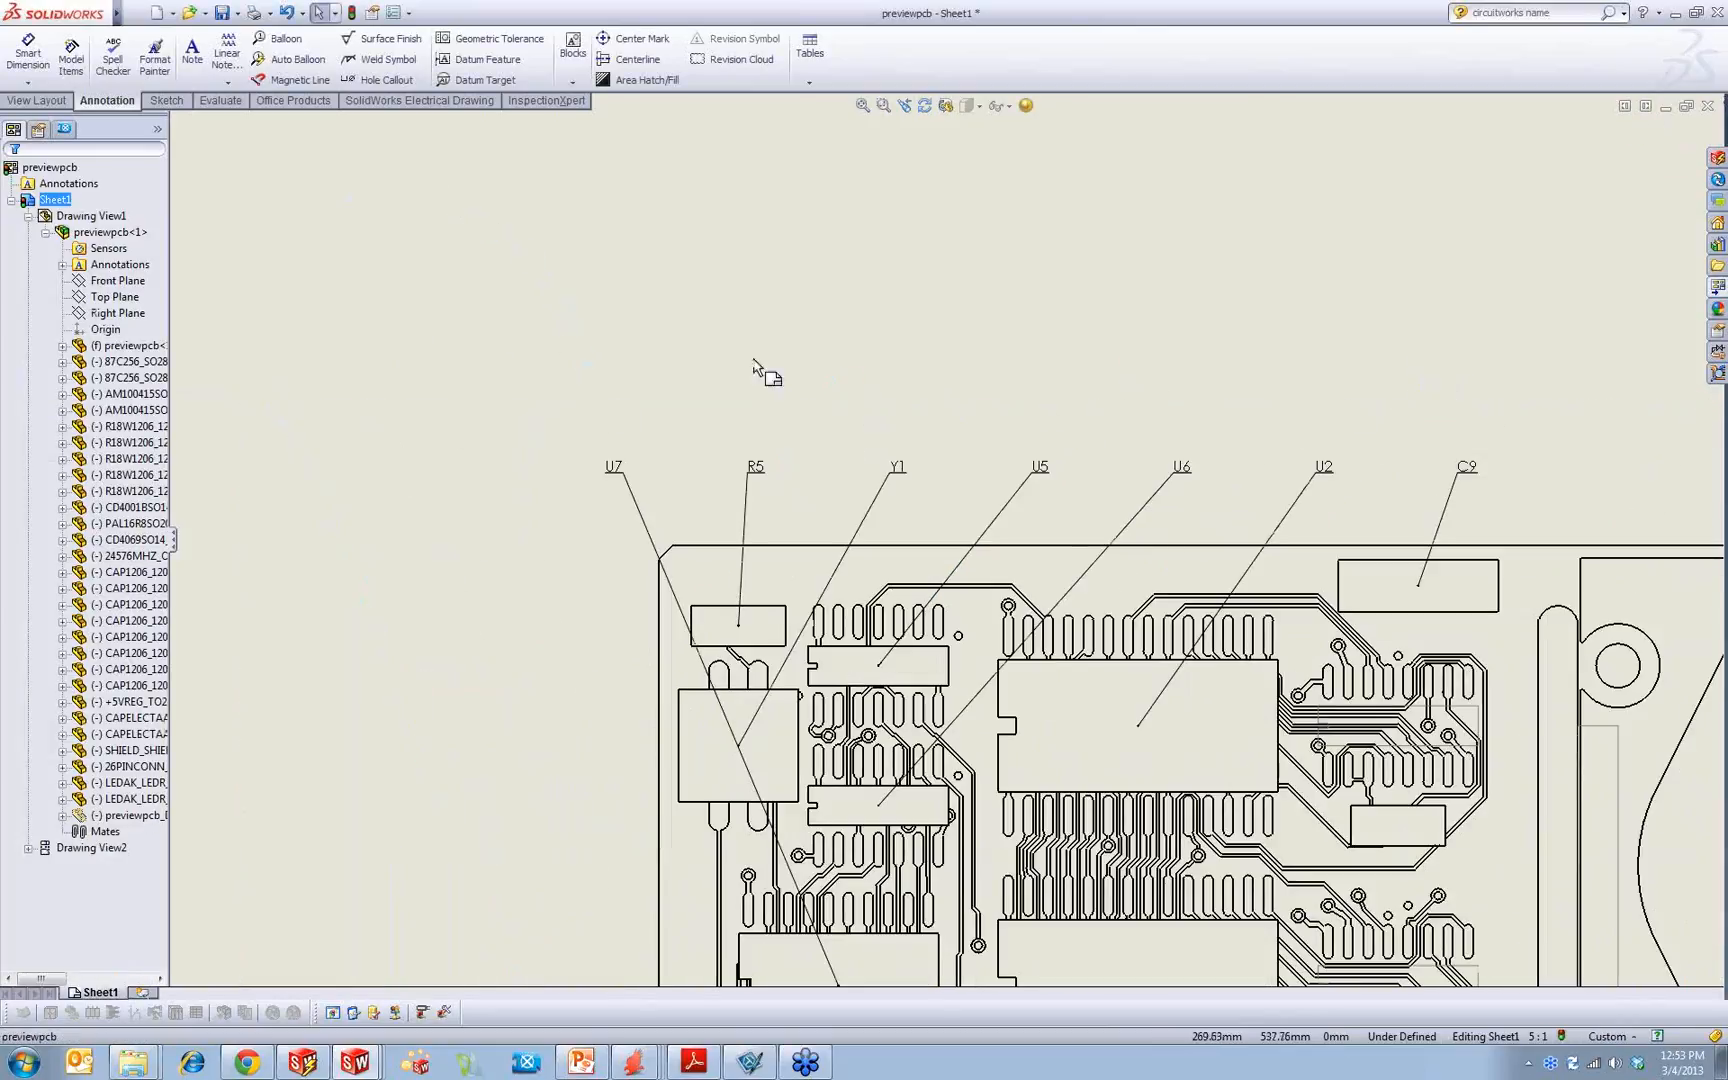
Step: Move the U7 balloon from the row above the front view to the left of the board, beside its chip
mouse_move(1134, 397)
middle_down()
mouse_move(725, 340)
mouse_move(670, 234)
mouse_move(698, 194)
middle_up()
scroll(594, 322, up, 1)
scroll(315, 300, down, 2)
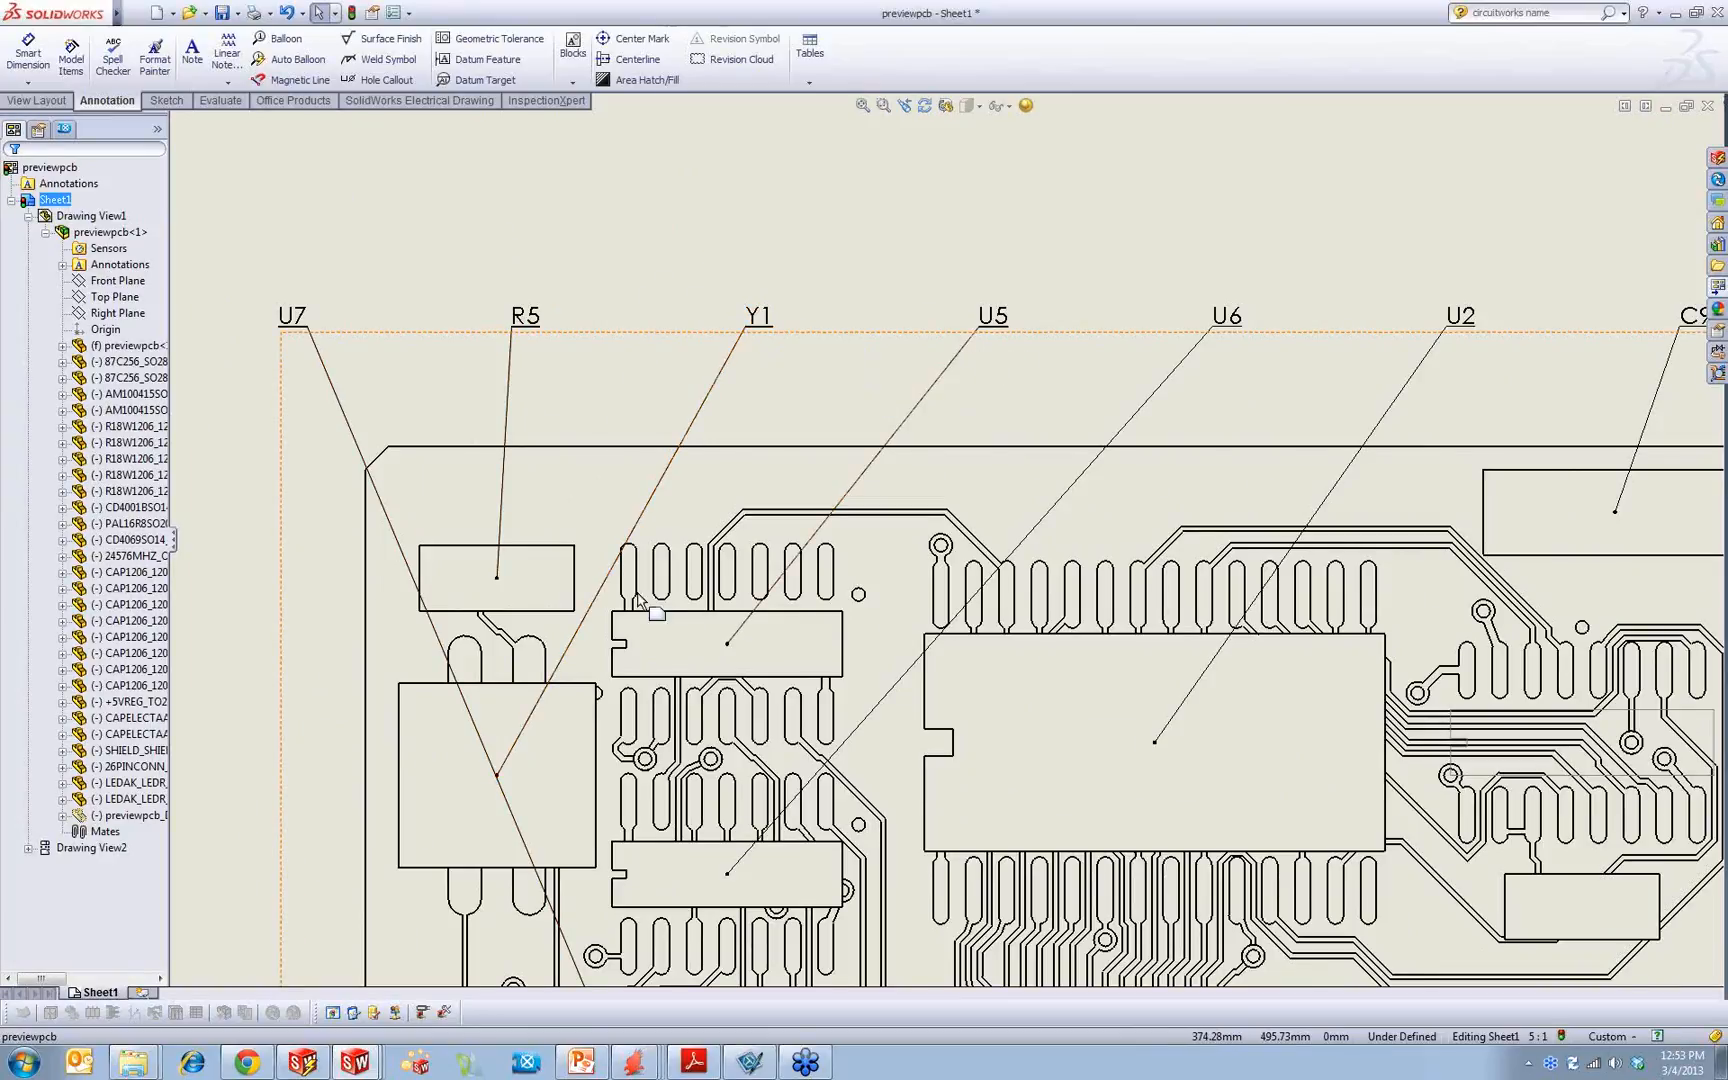
scroll(655, 602, up, 2)
mouse_move(490, 395)
mouse_down()
mouse_move(389, 768)
mouse_move(392, 932)
mouse_move(436, 932)
mouse_up()
click(397, 759)
middle_drag(427, 721, 303, 570)
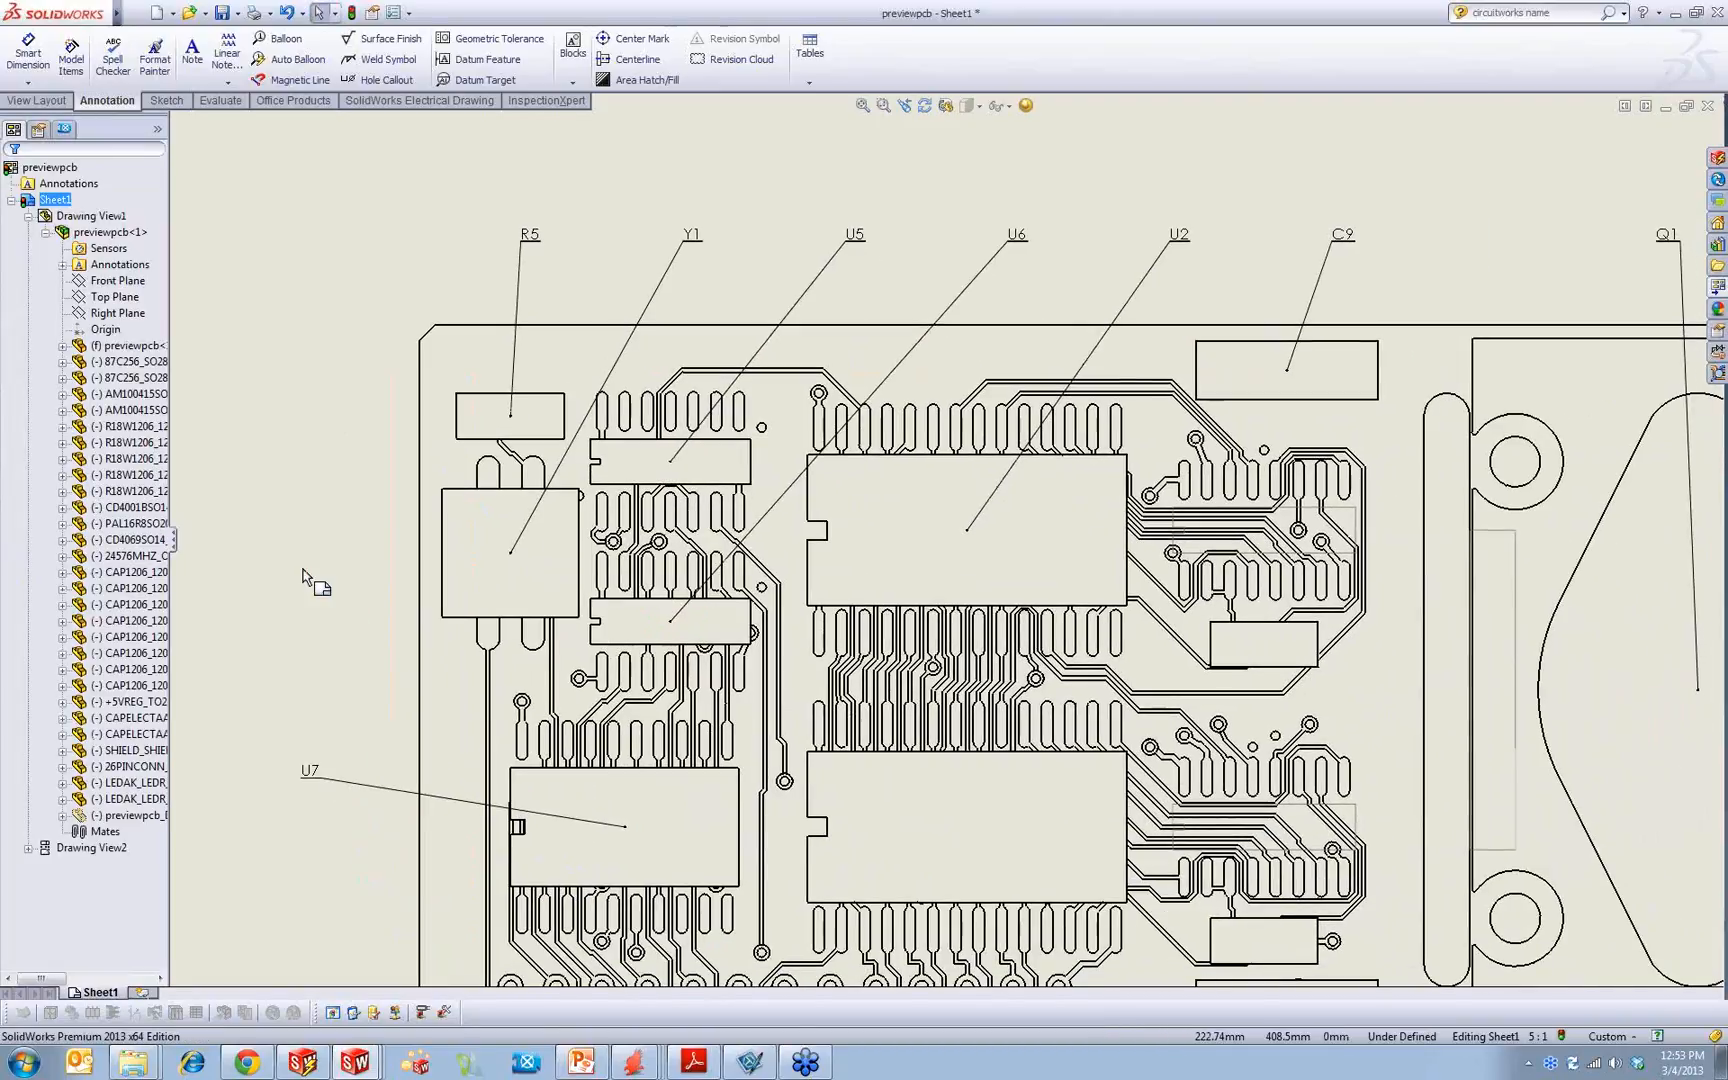
Step: Insert a top-level bill of materials for the isometric view with the bom-all template and place it below that view
key(f)
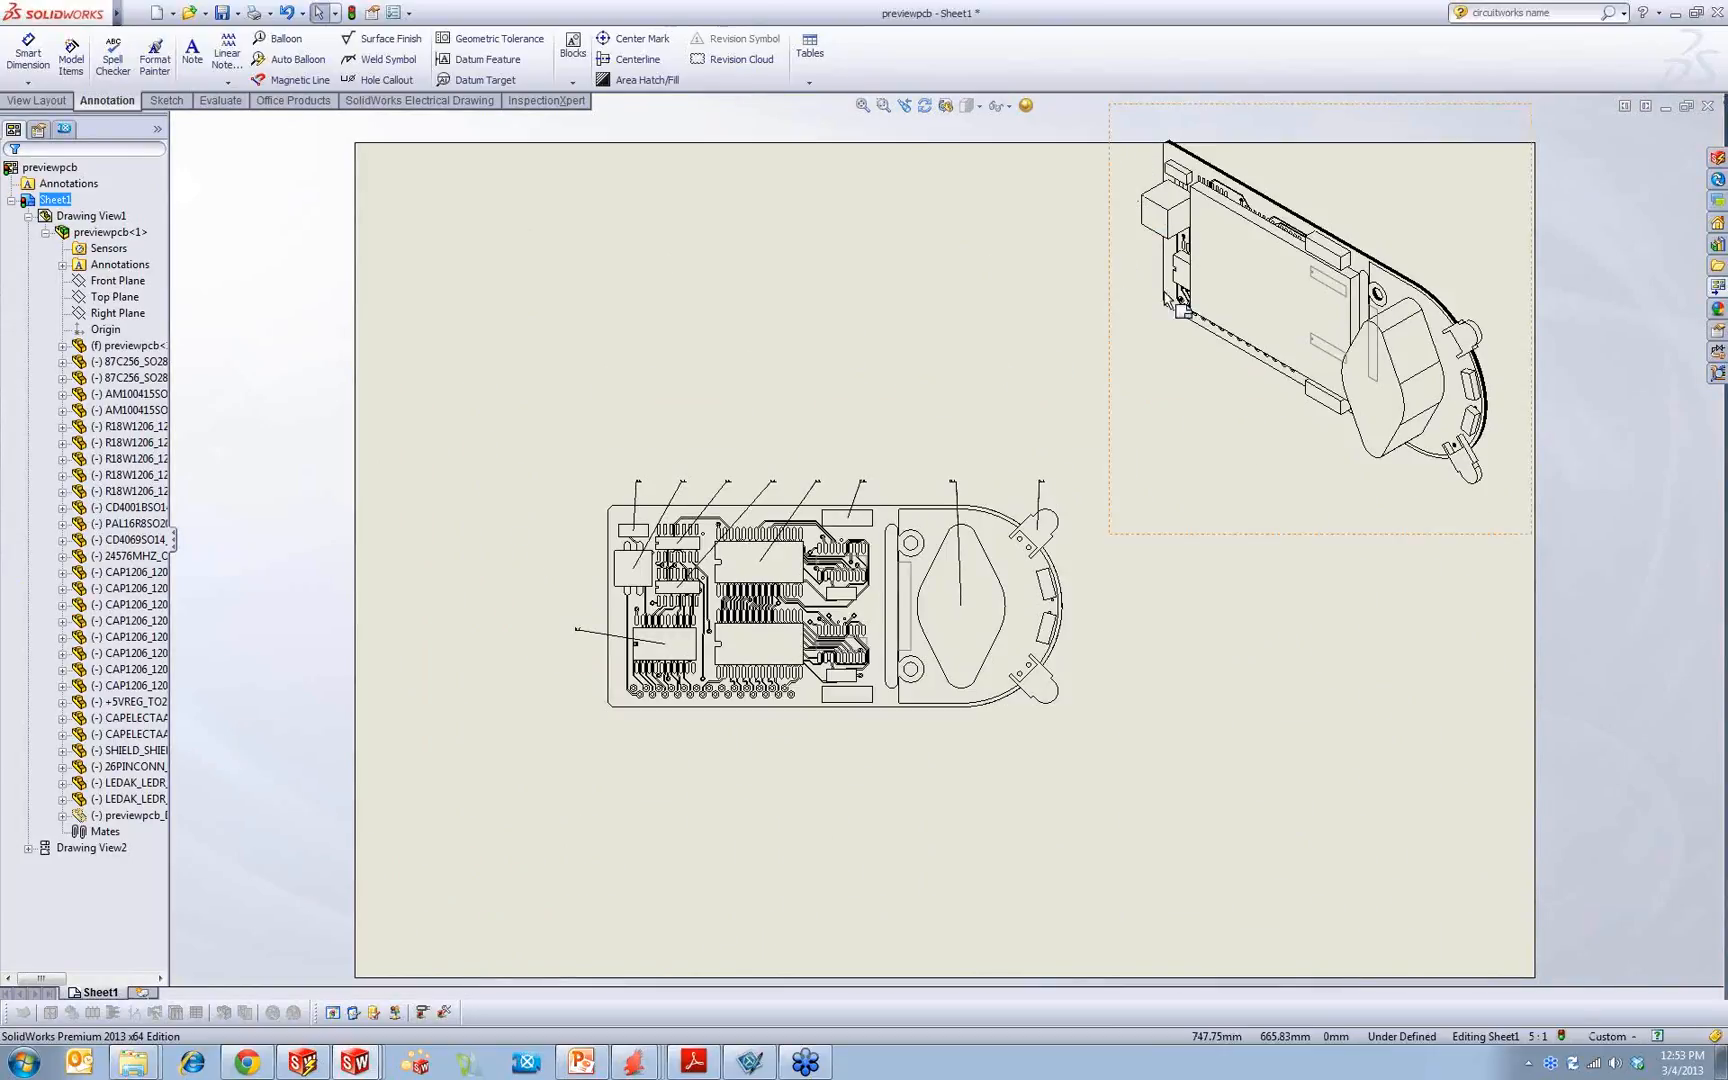
scroll(1250, 250, down, 3)
click(1155, 660)
right_click(1155, 660)
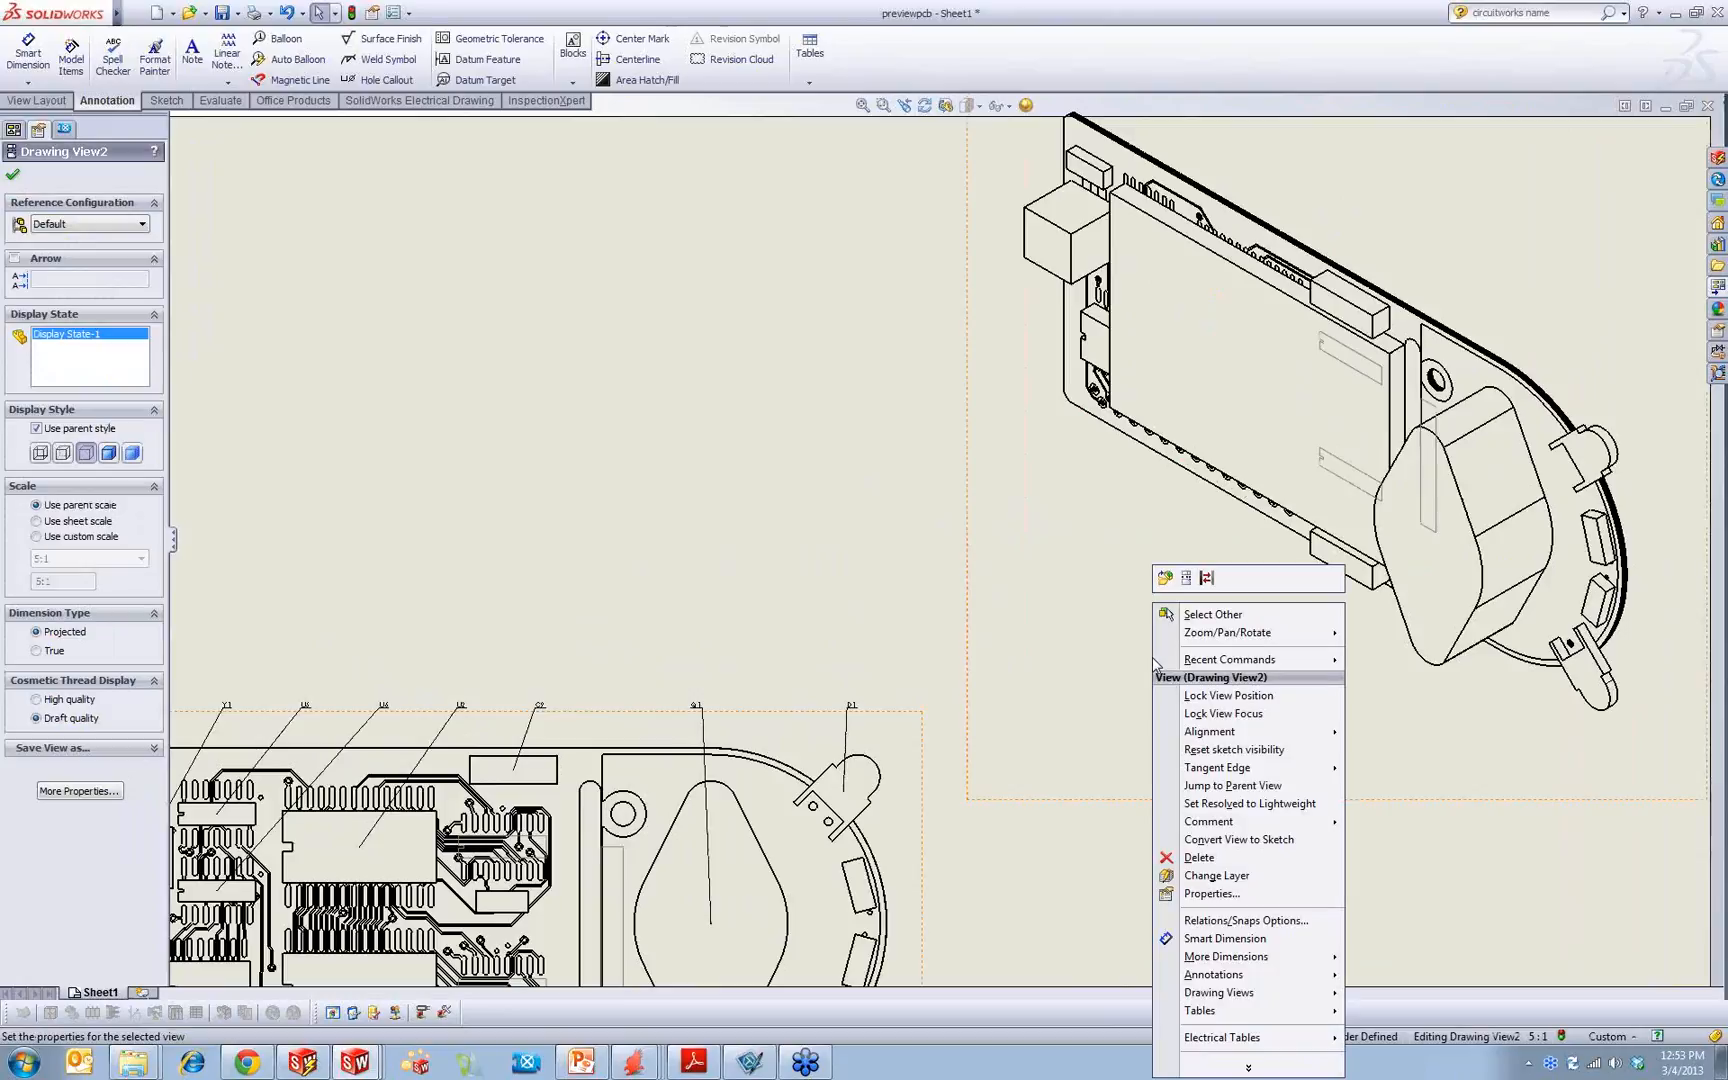
mouse_move(1241, 1045)
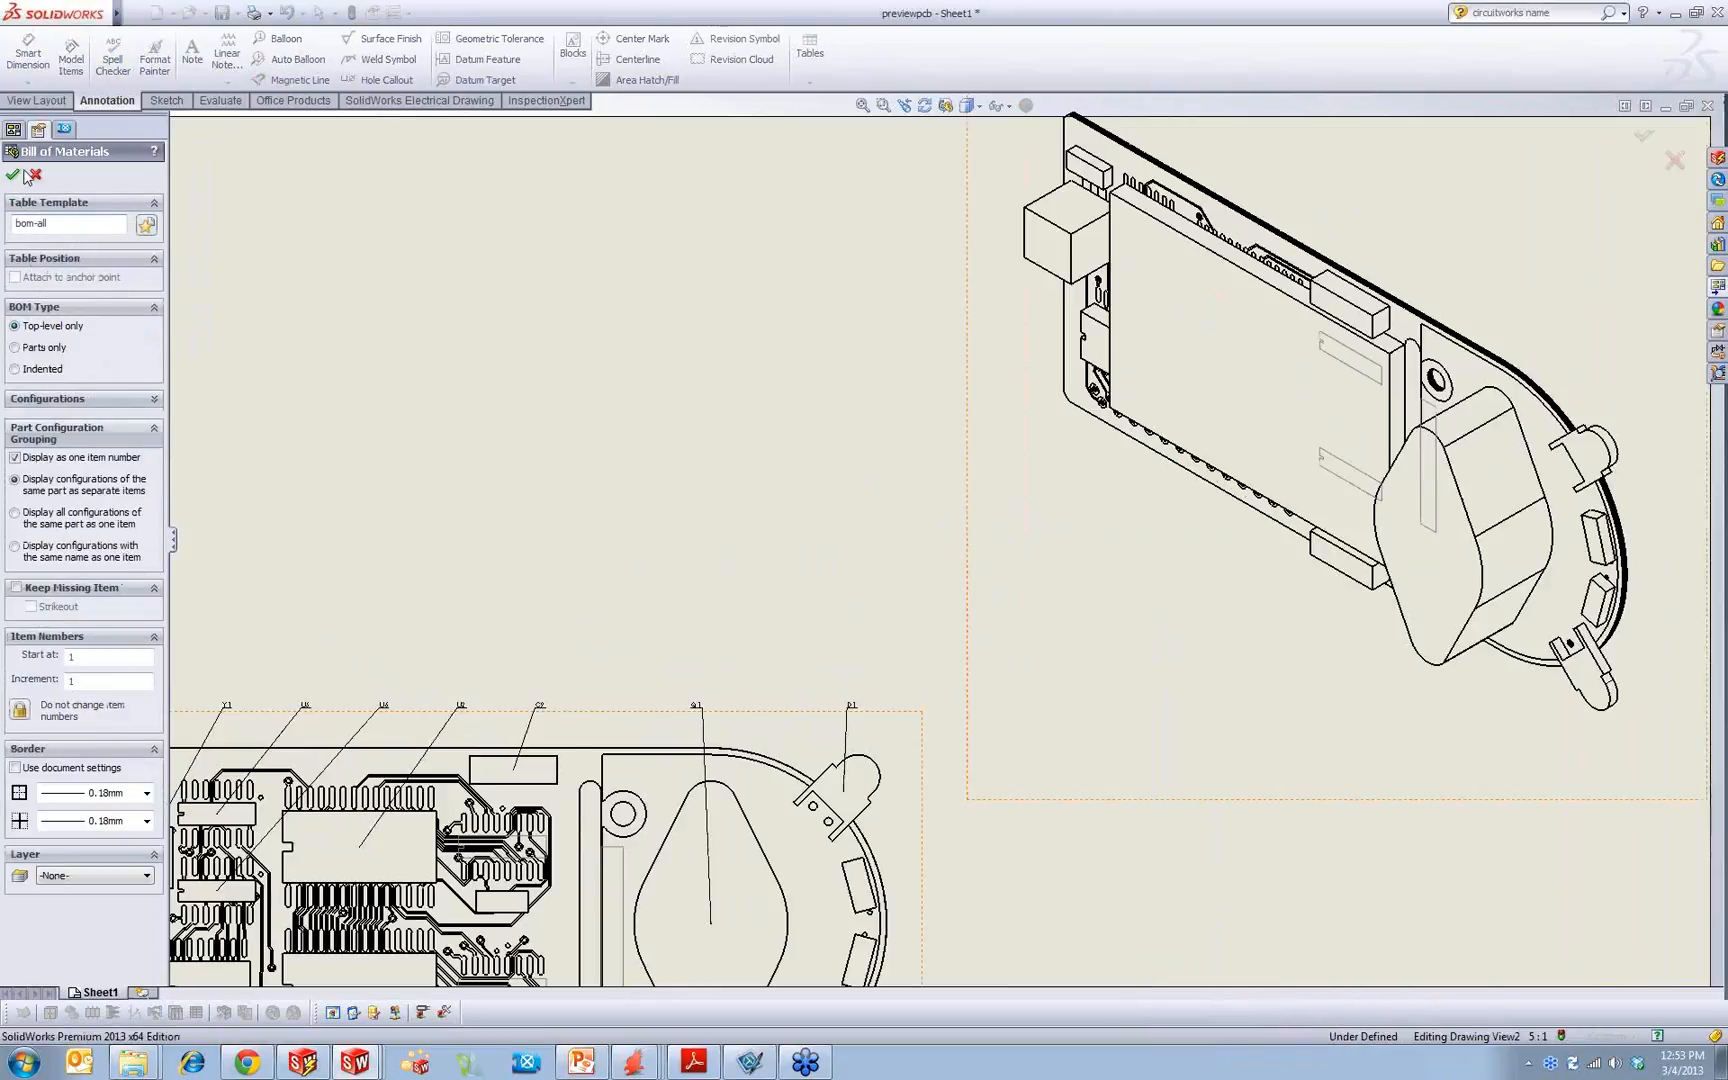
middle_drag(1178, 780, 768, 425)
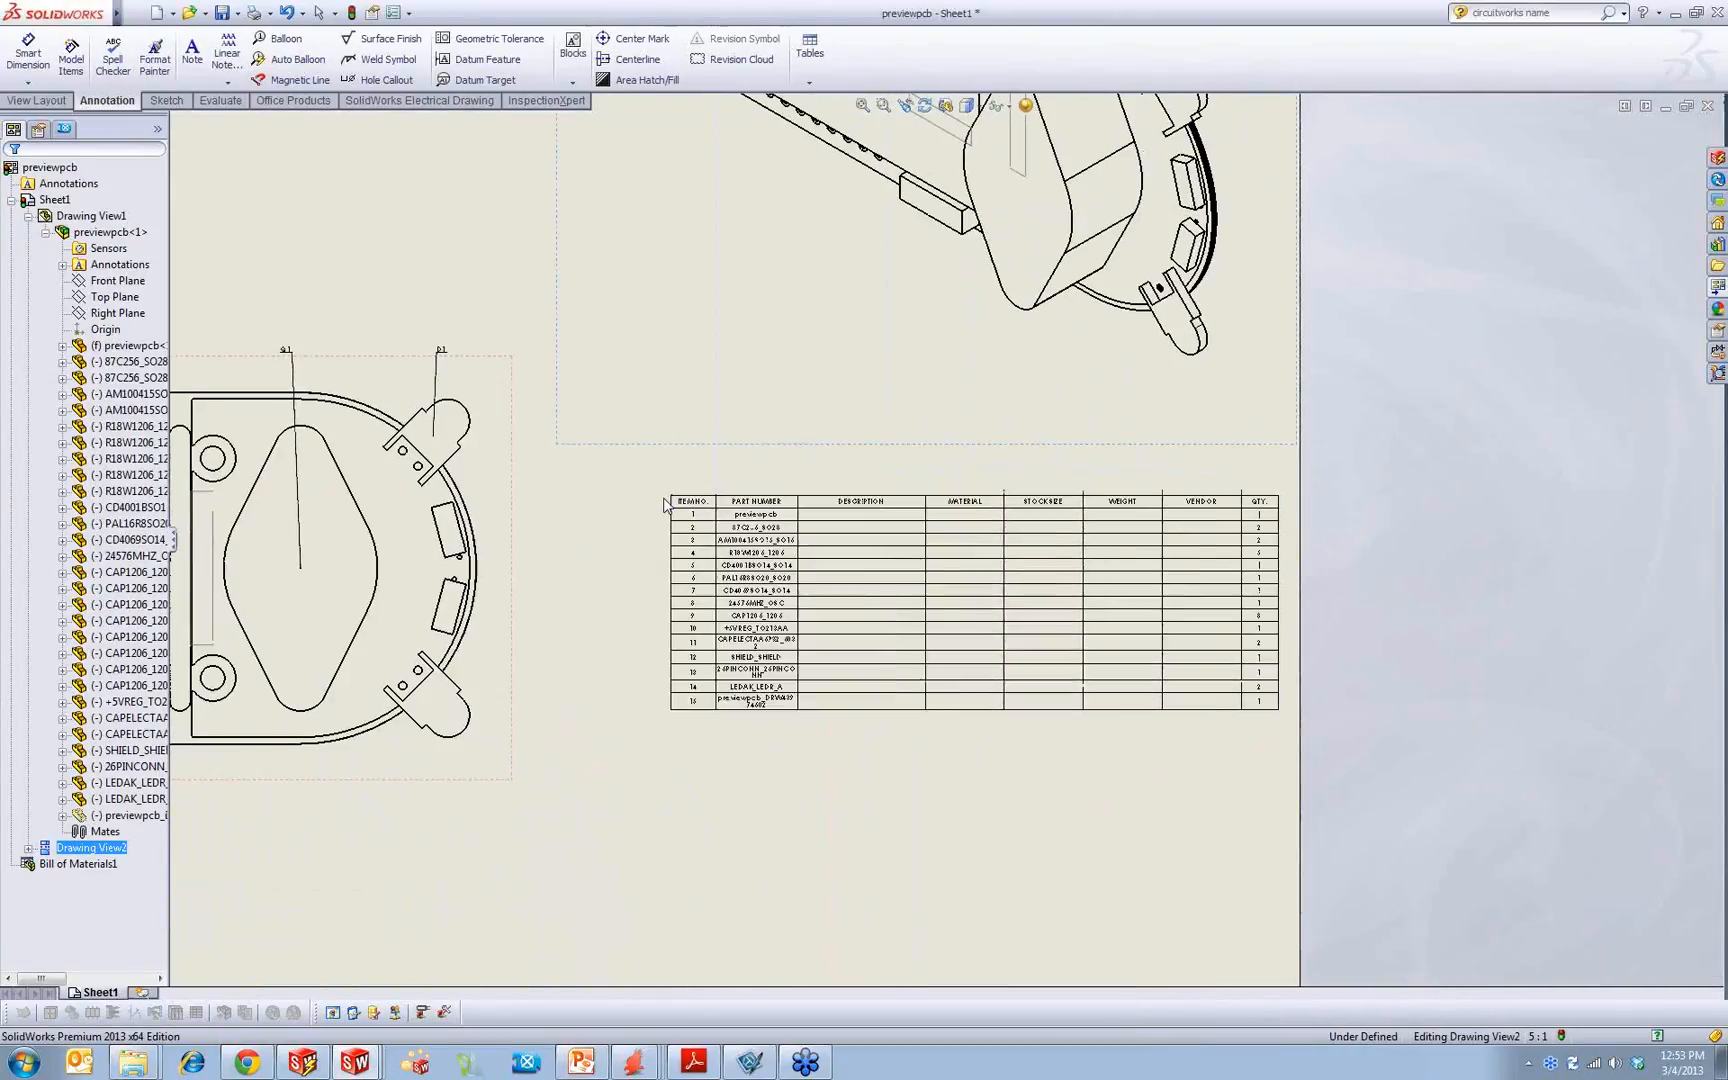
click(661, 497)
Step: Change the bill of materials' item number column to the Component Reference type and widen it
scroll(940, 614, down, 5)
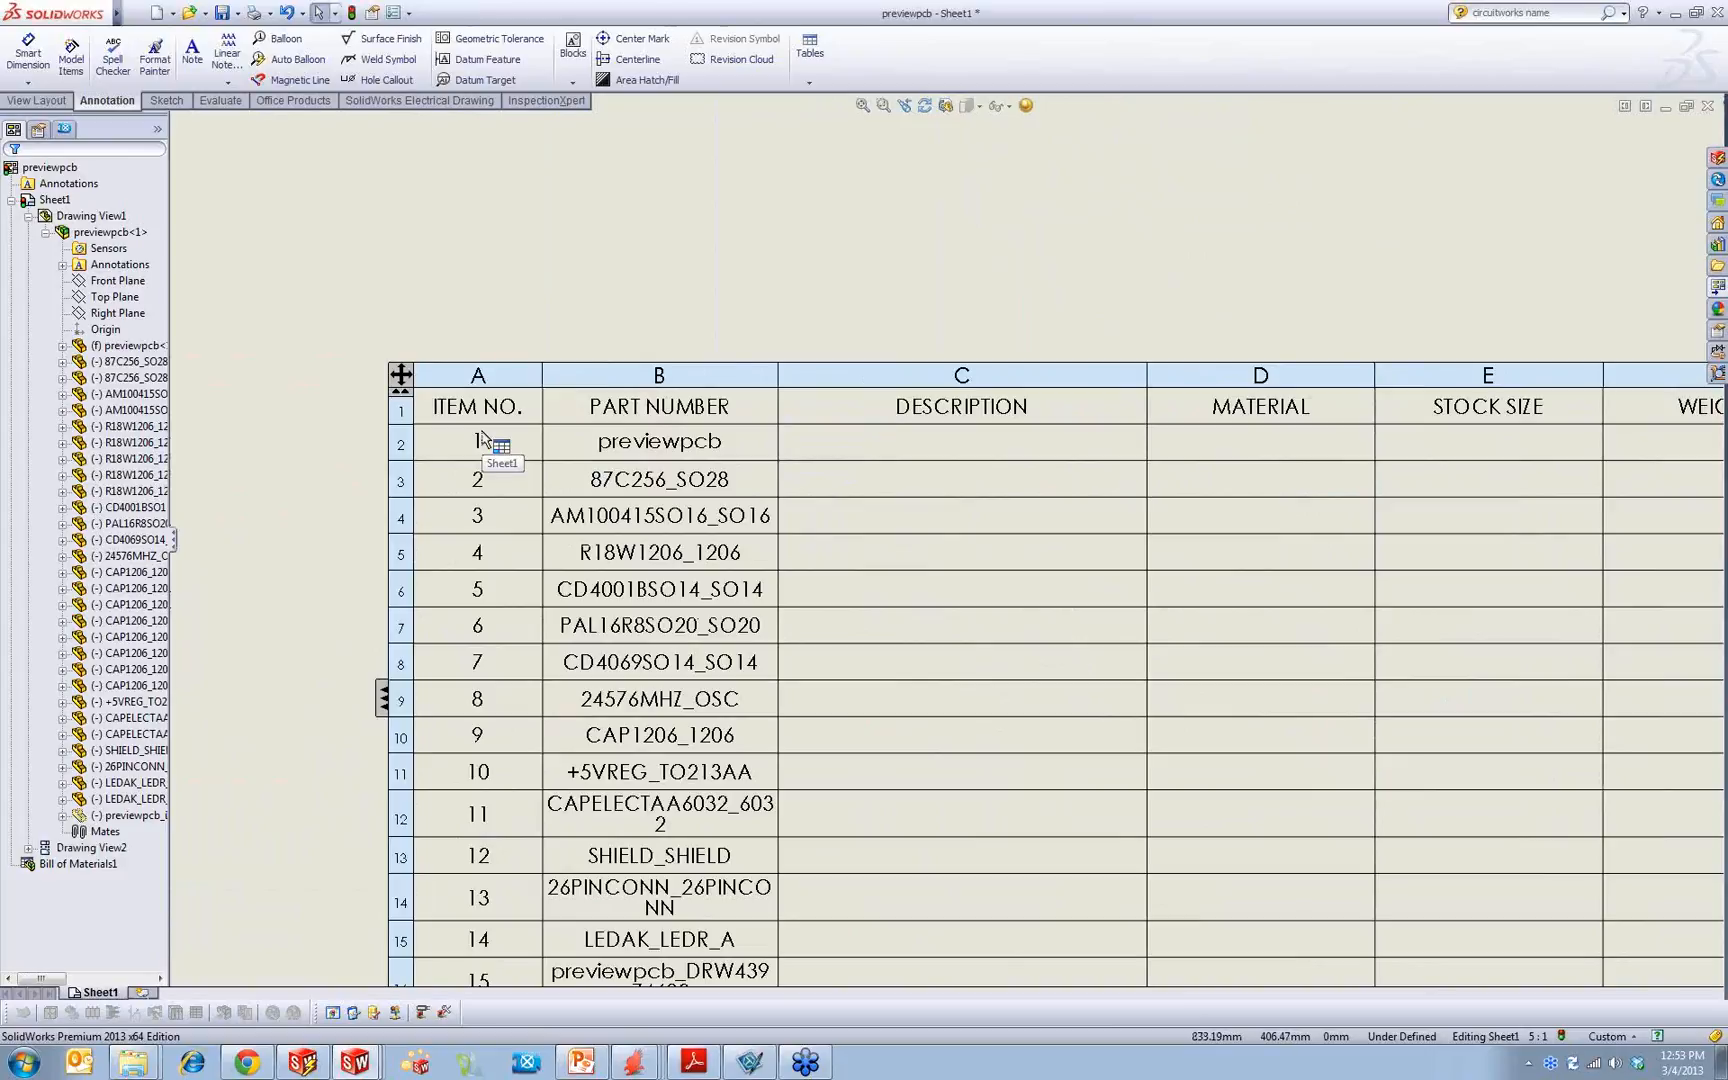
click(478, 372)
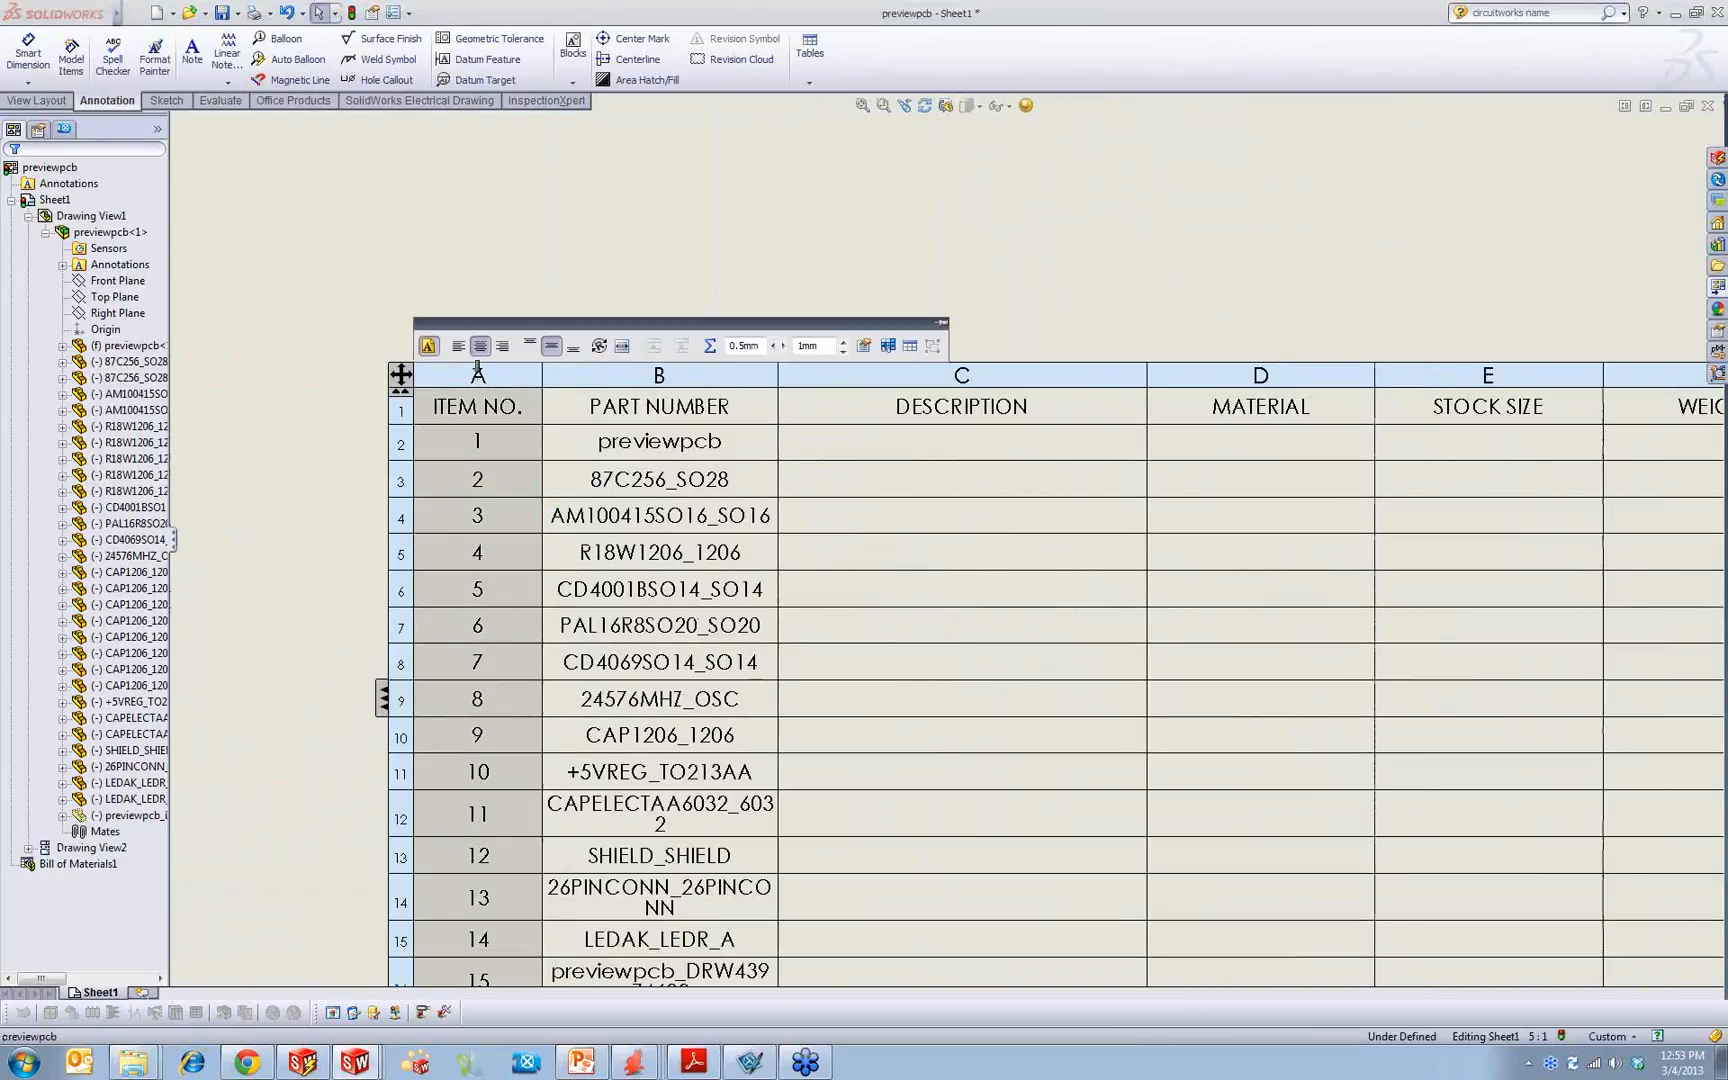
click(513, 300)
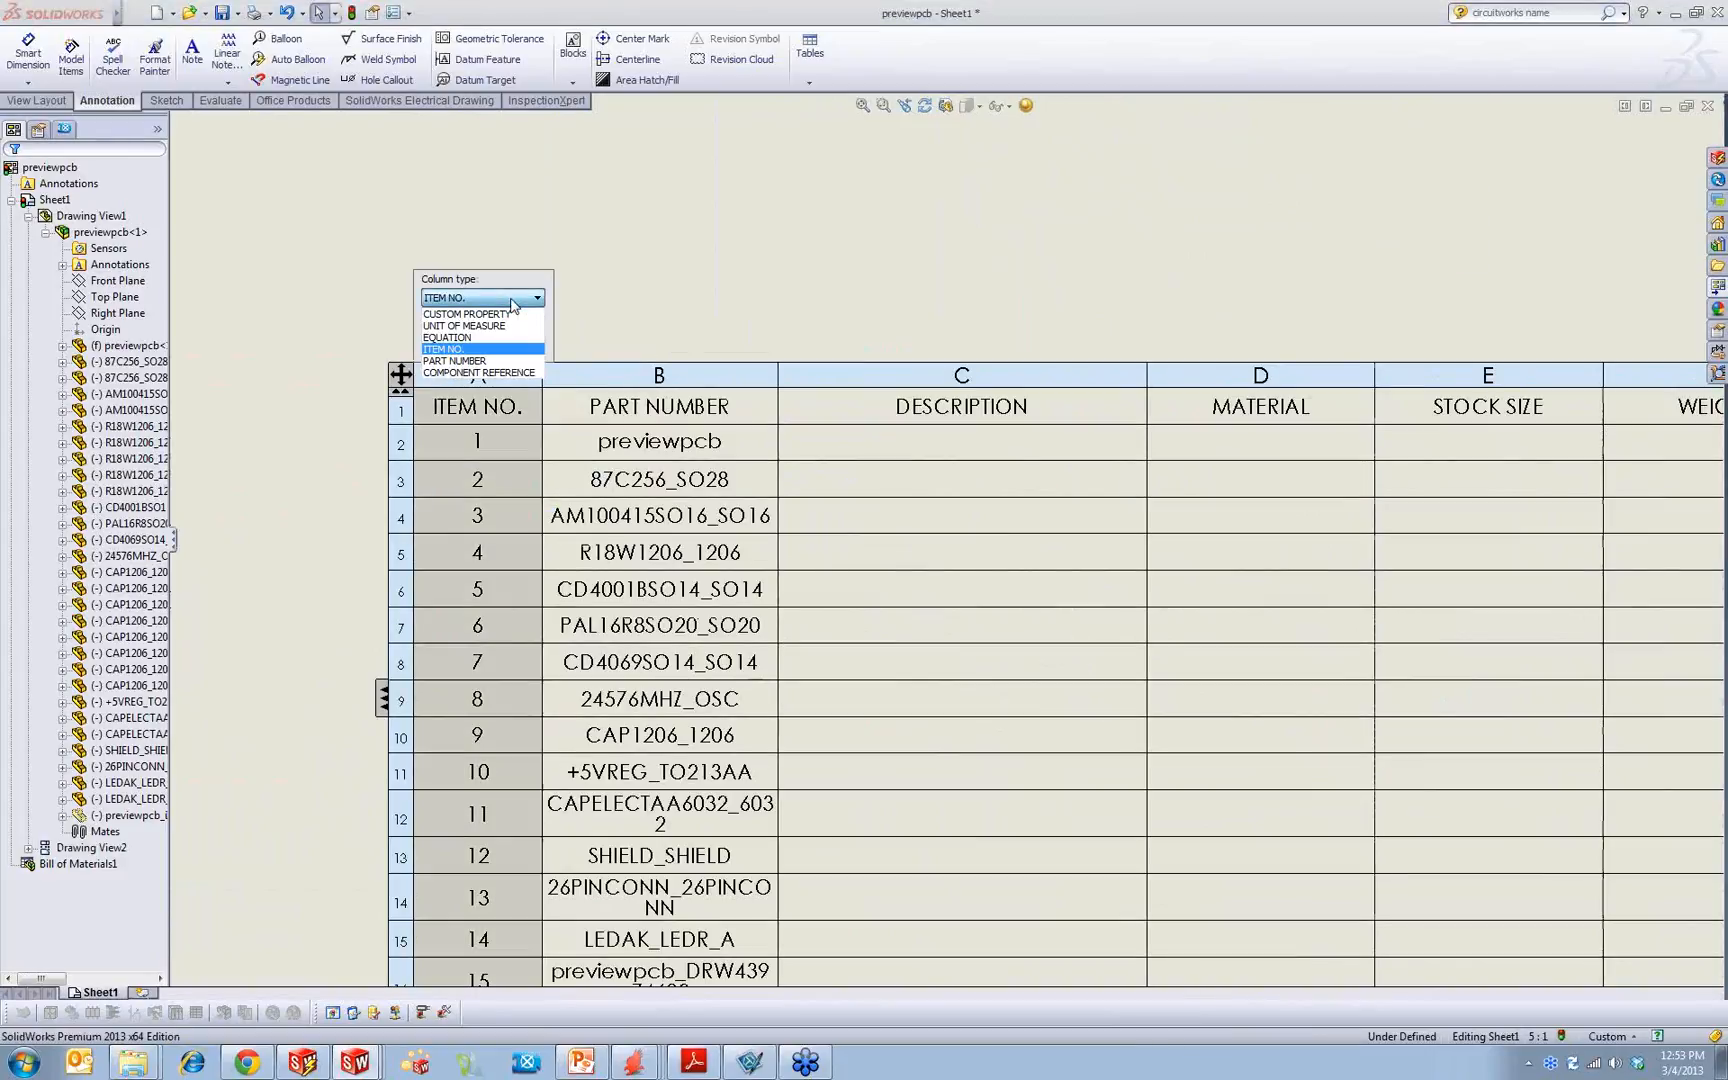
click(483, 373)
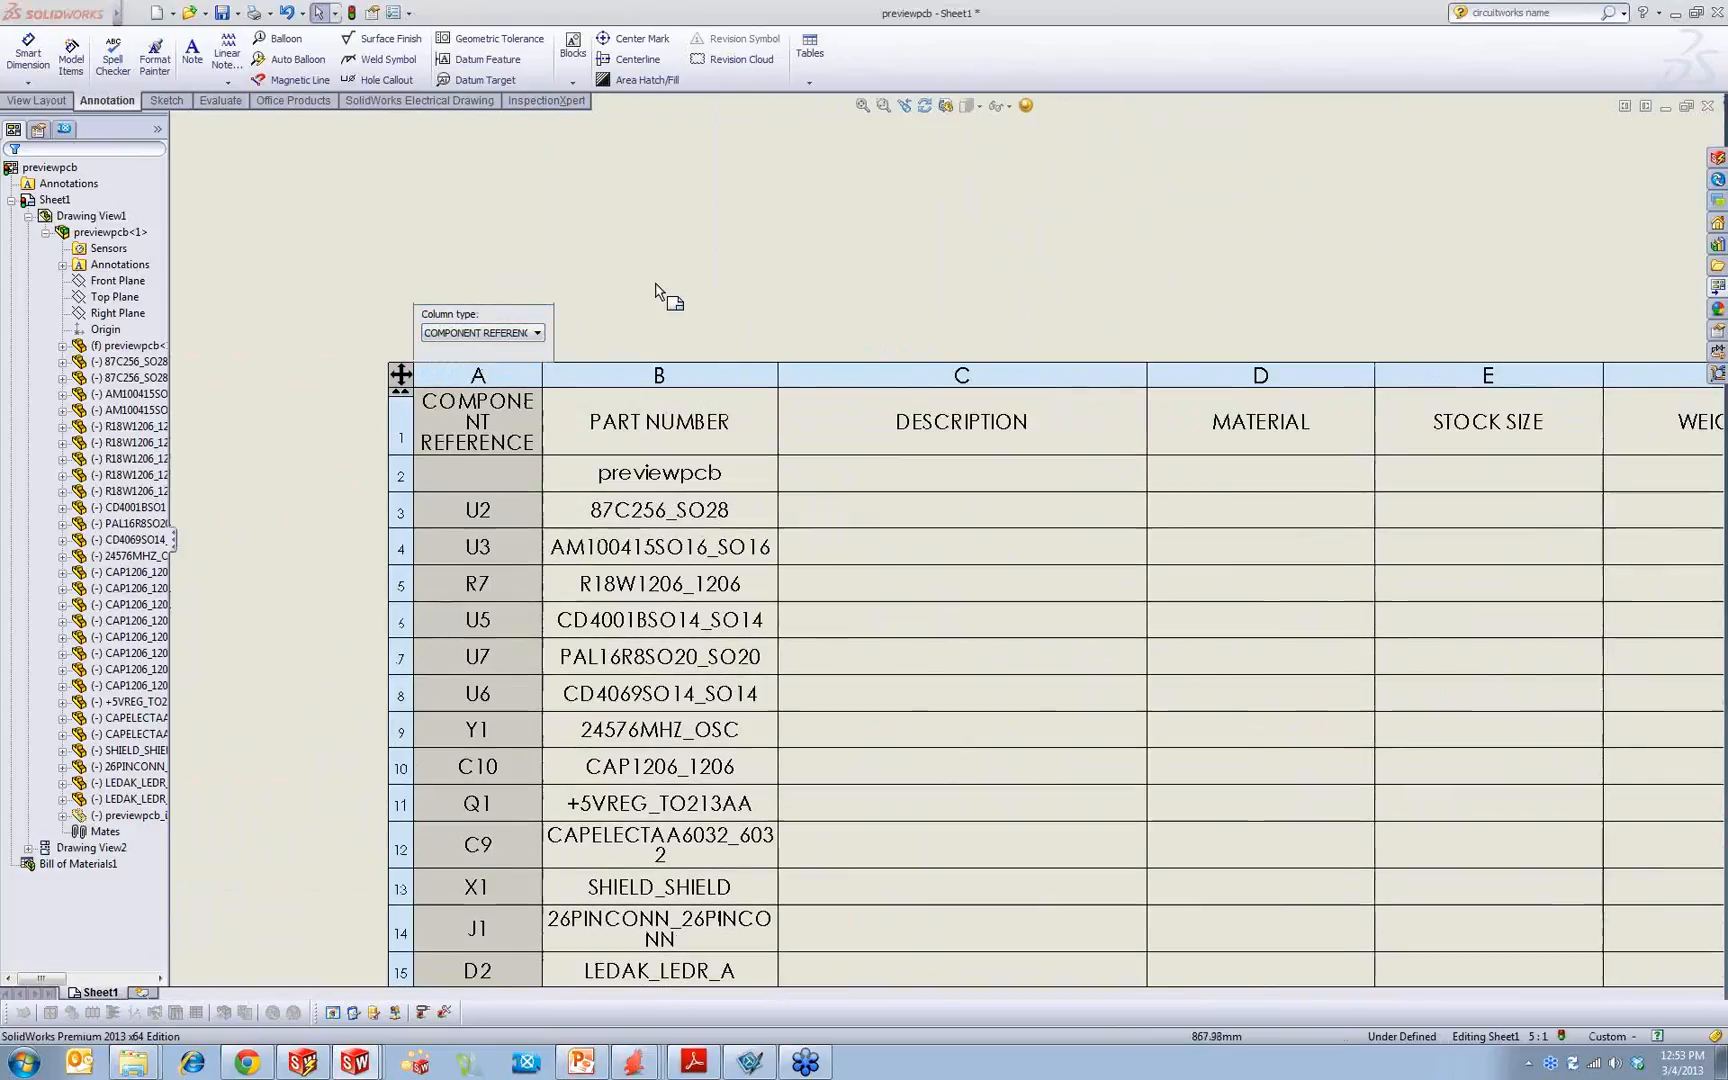
click(657, 287)
drag(542, 376, 622, 375)
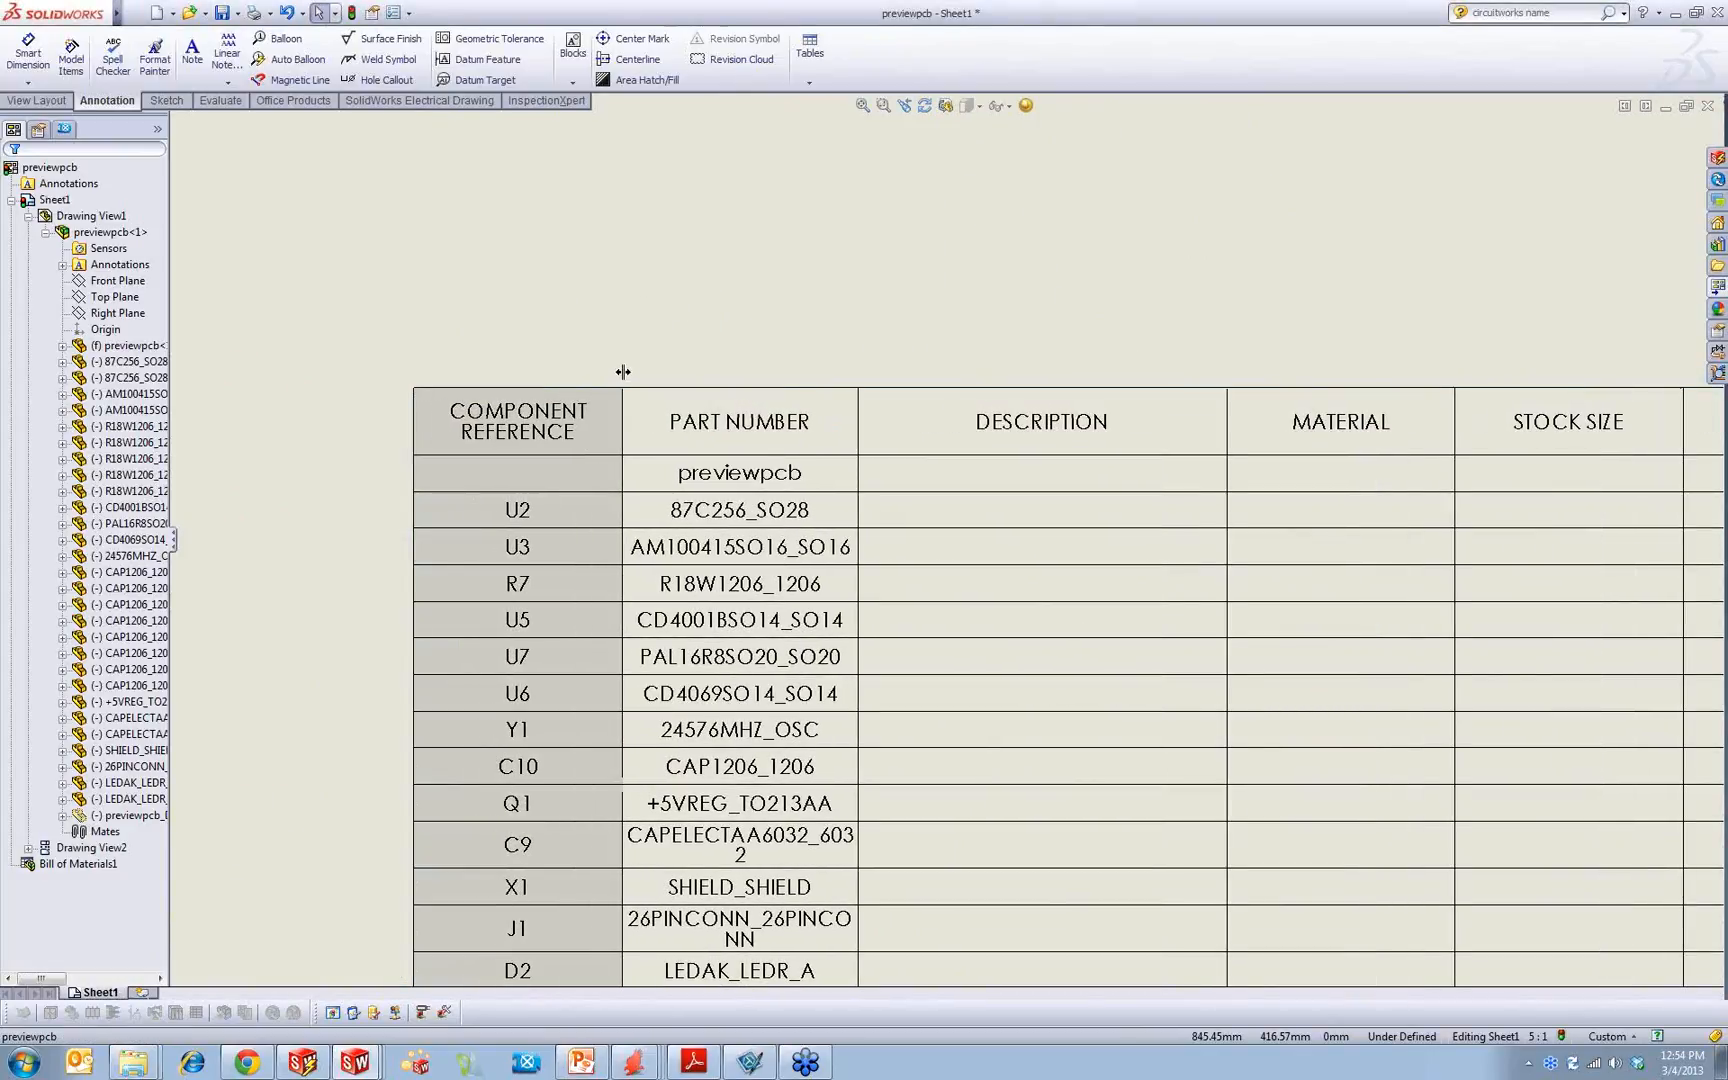
click(610, 305)
Step: Move the bill of materials table slightly up and to the left on the sheet
middle_drag(775, 614, 580, 329)
scroll(560, 328, up, 1)
scroll(548, 330, up, 2)
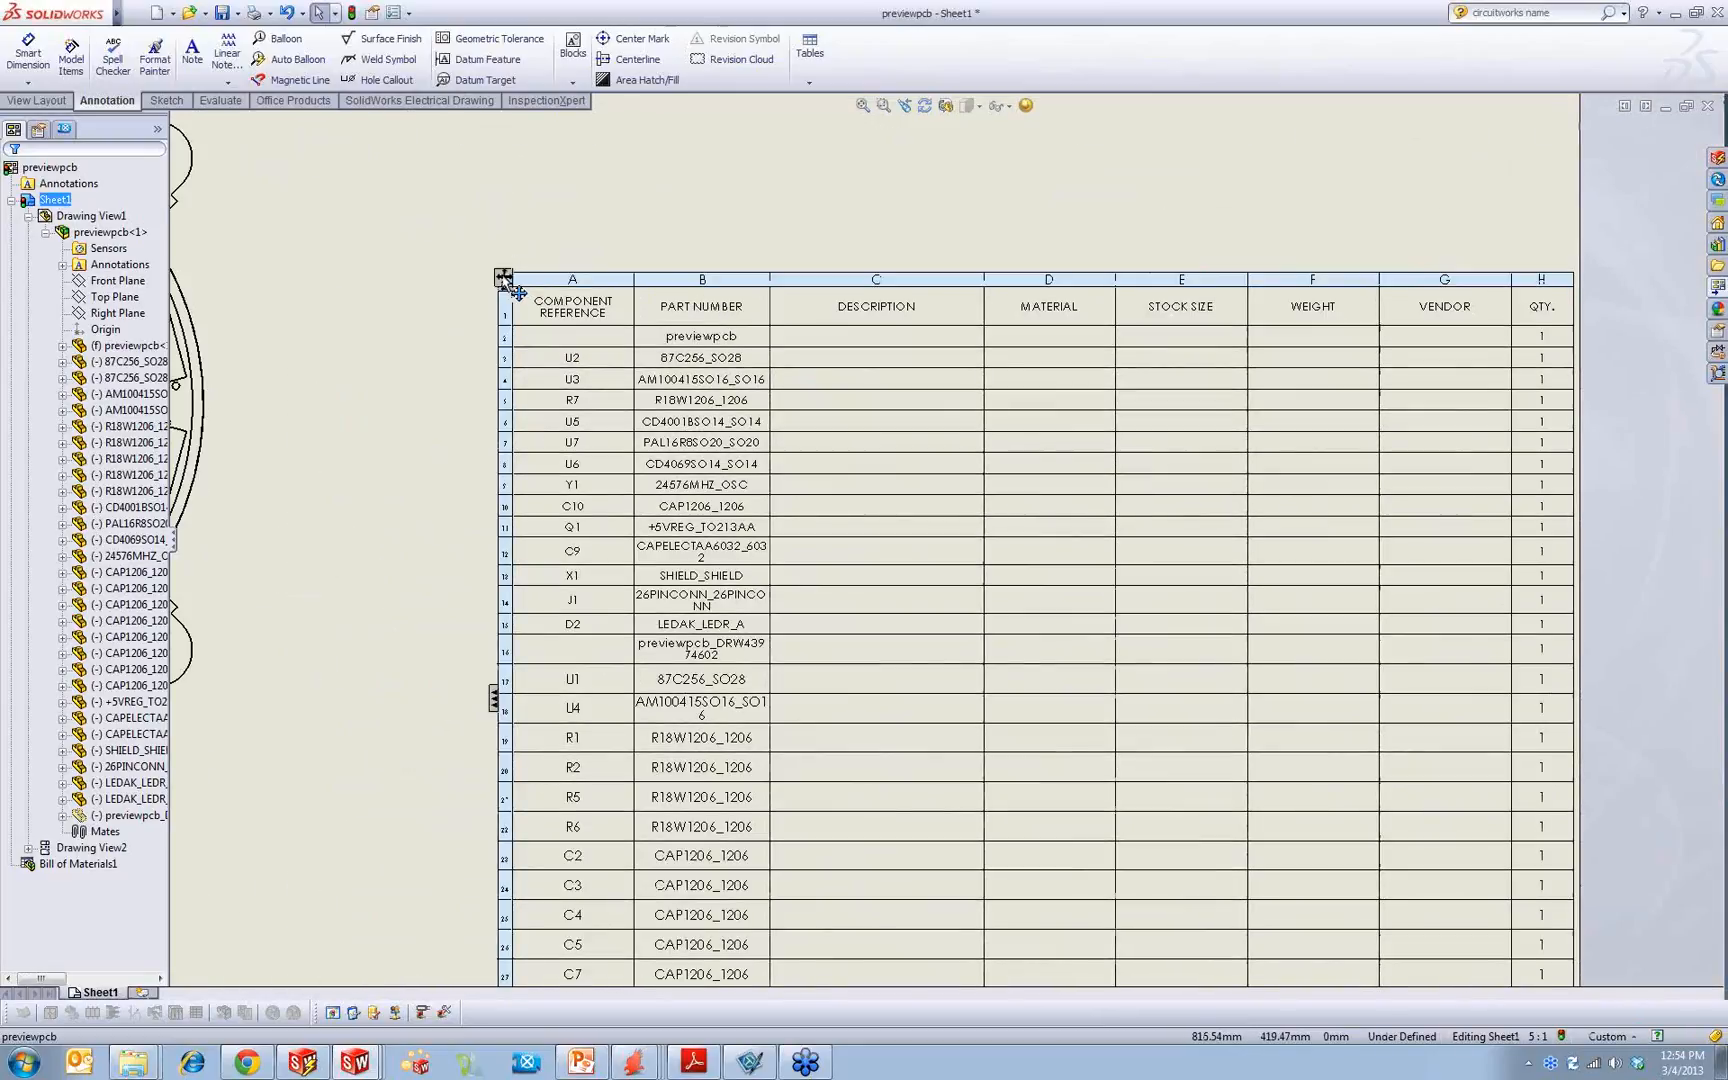
drag(503, 277, 390, 175)
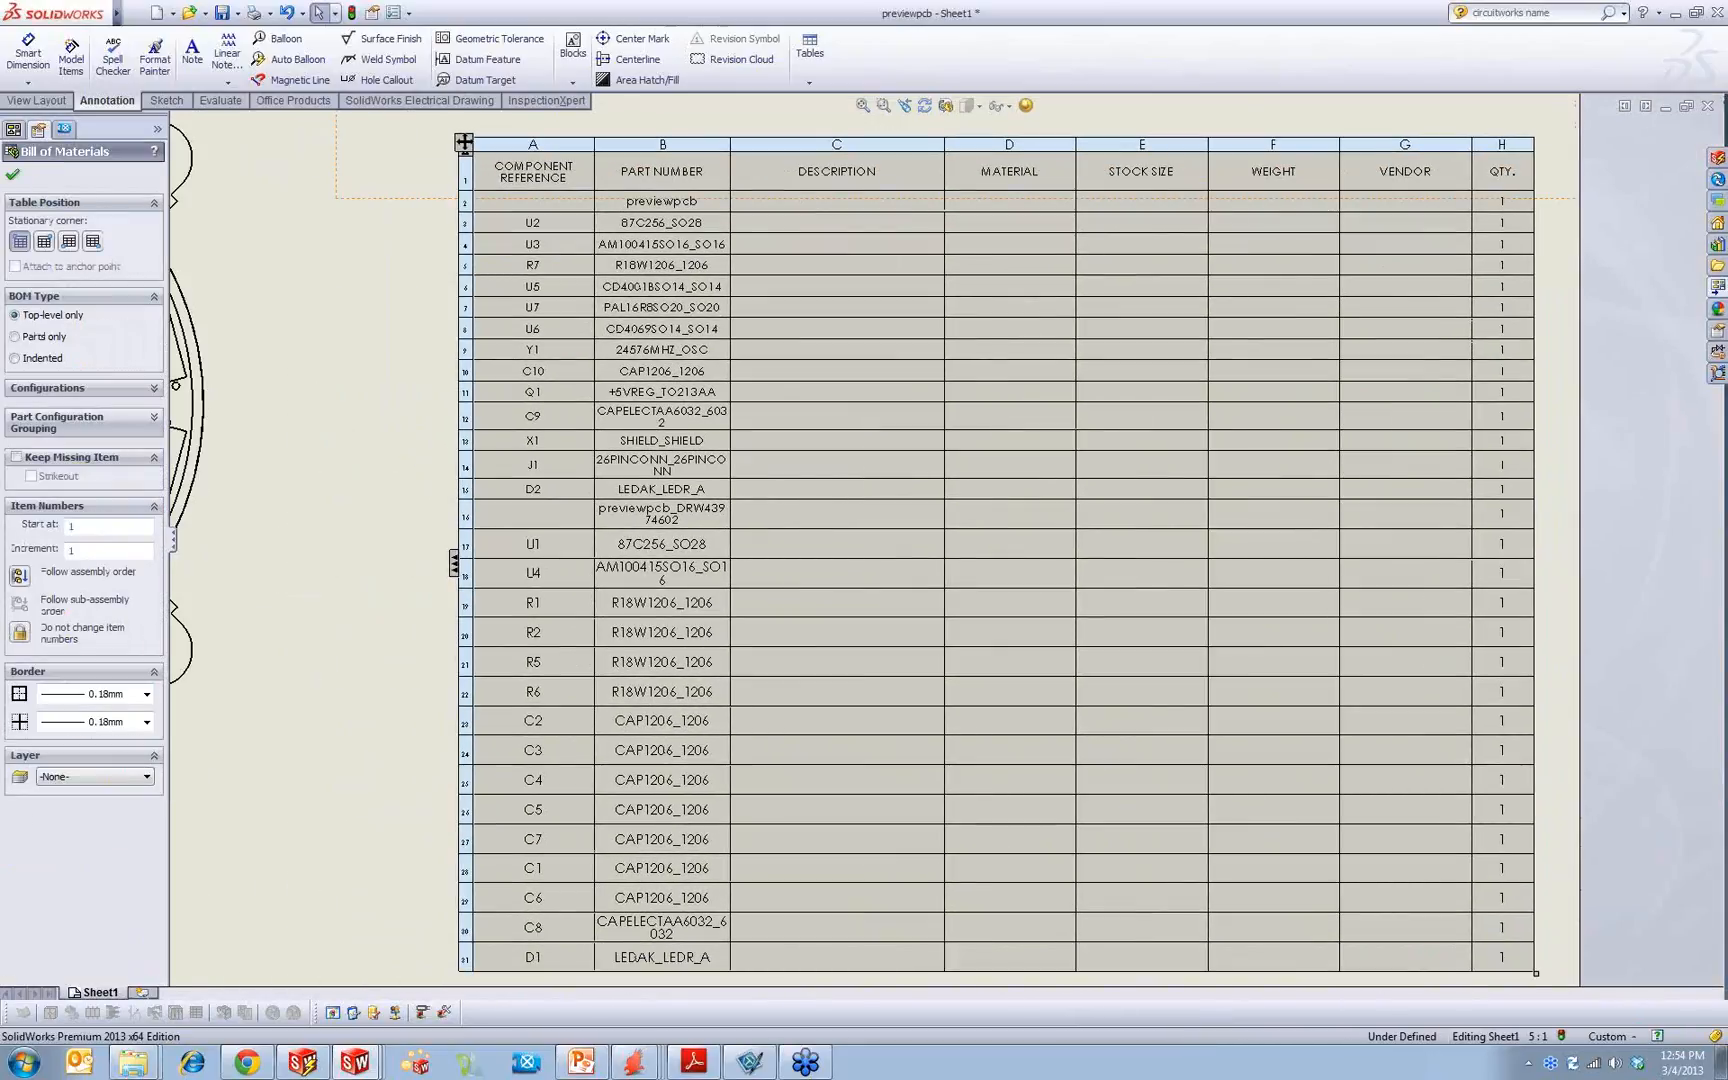
click(358, 612)
scroll(600, 540, up, 2)
scroll(1032, 388, down, 2)
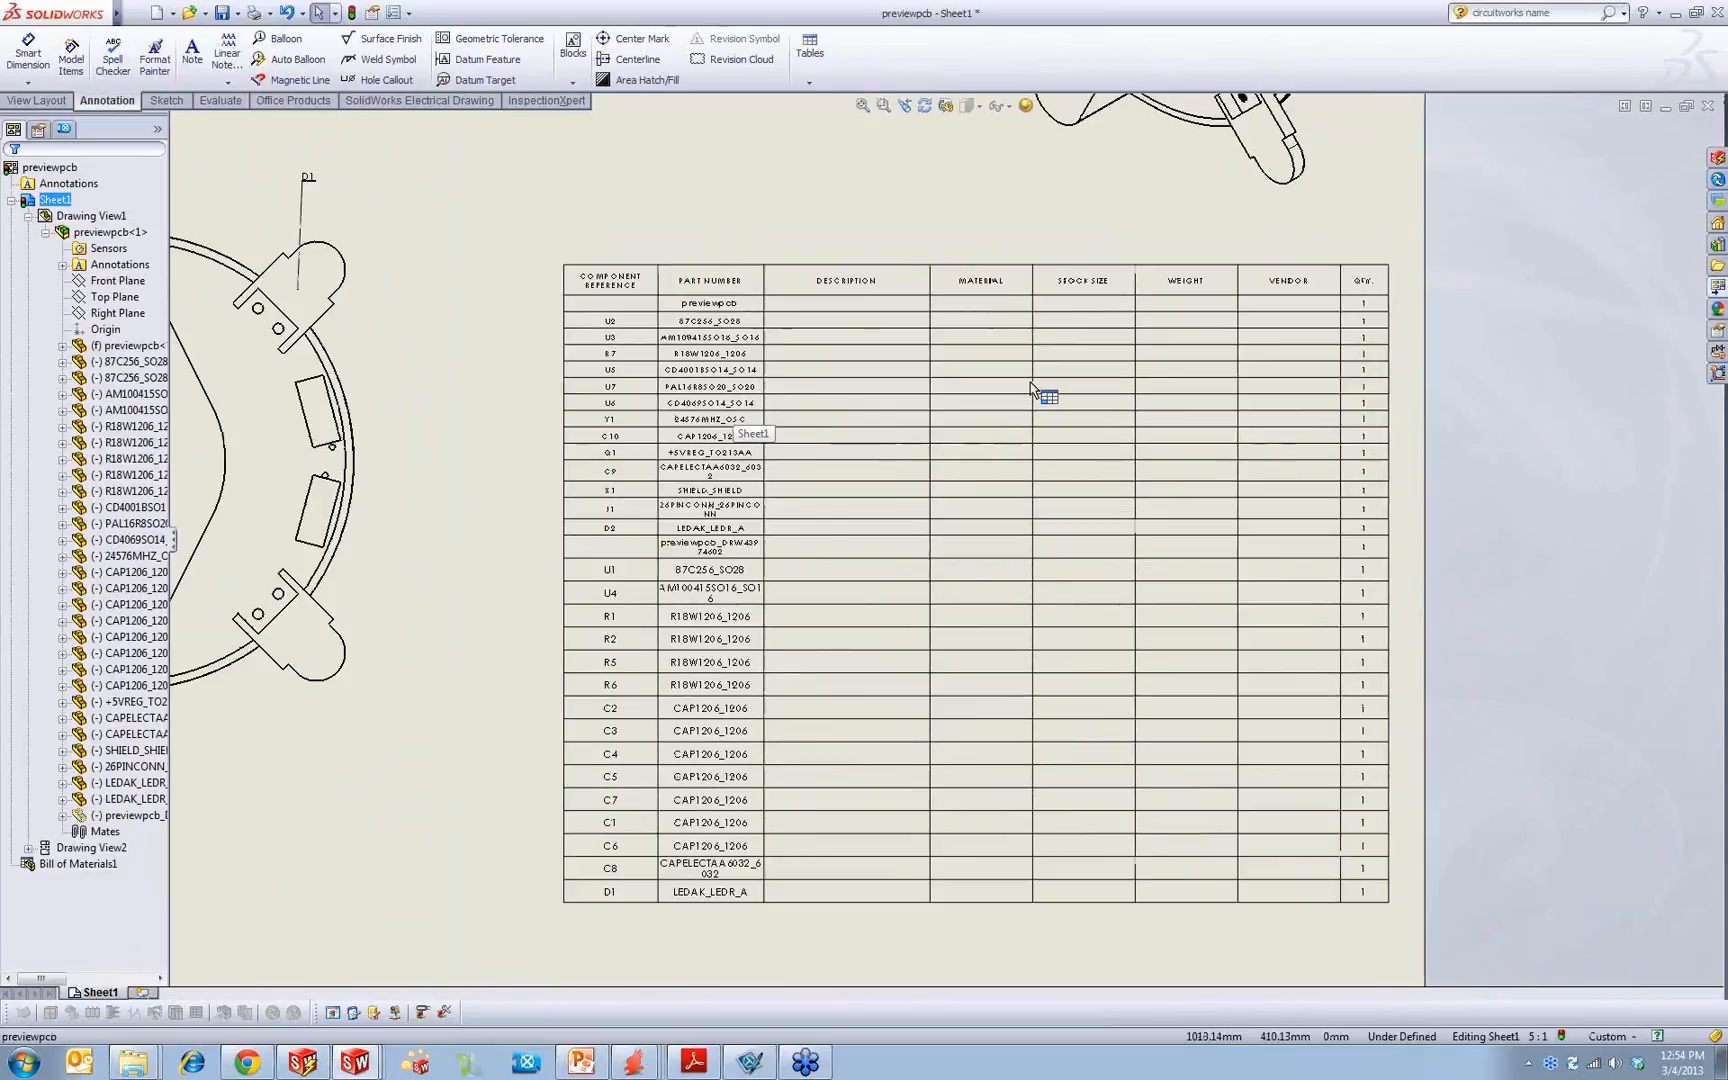
middle_drag(1038, 529, 992, 389)
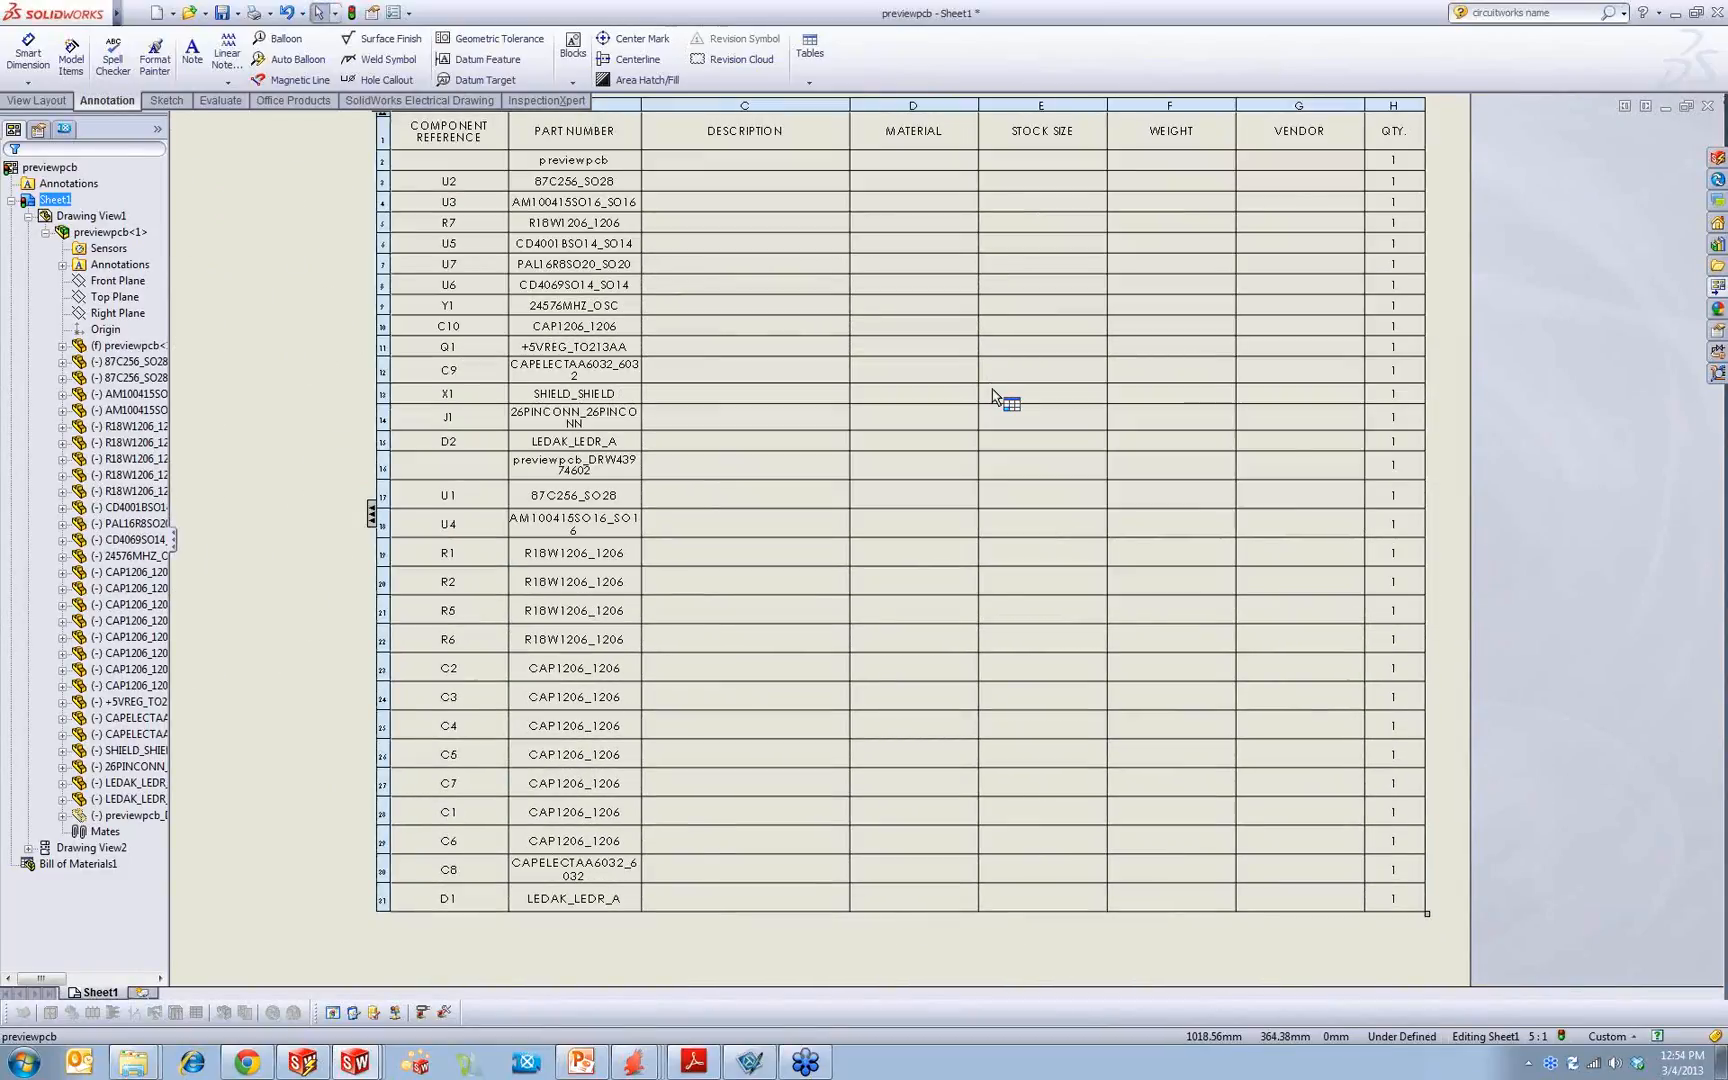
Step: Switch to the previewpcb assembly and examine the board around the X1 annotation
key(ctrl+Tab)
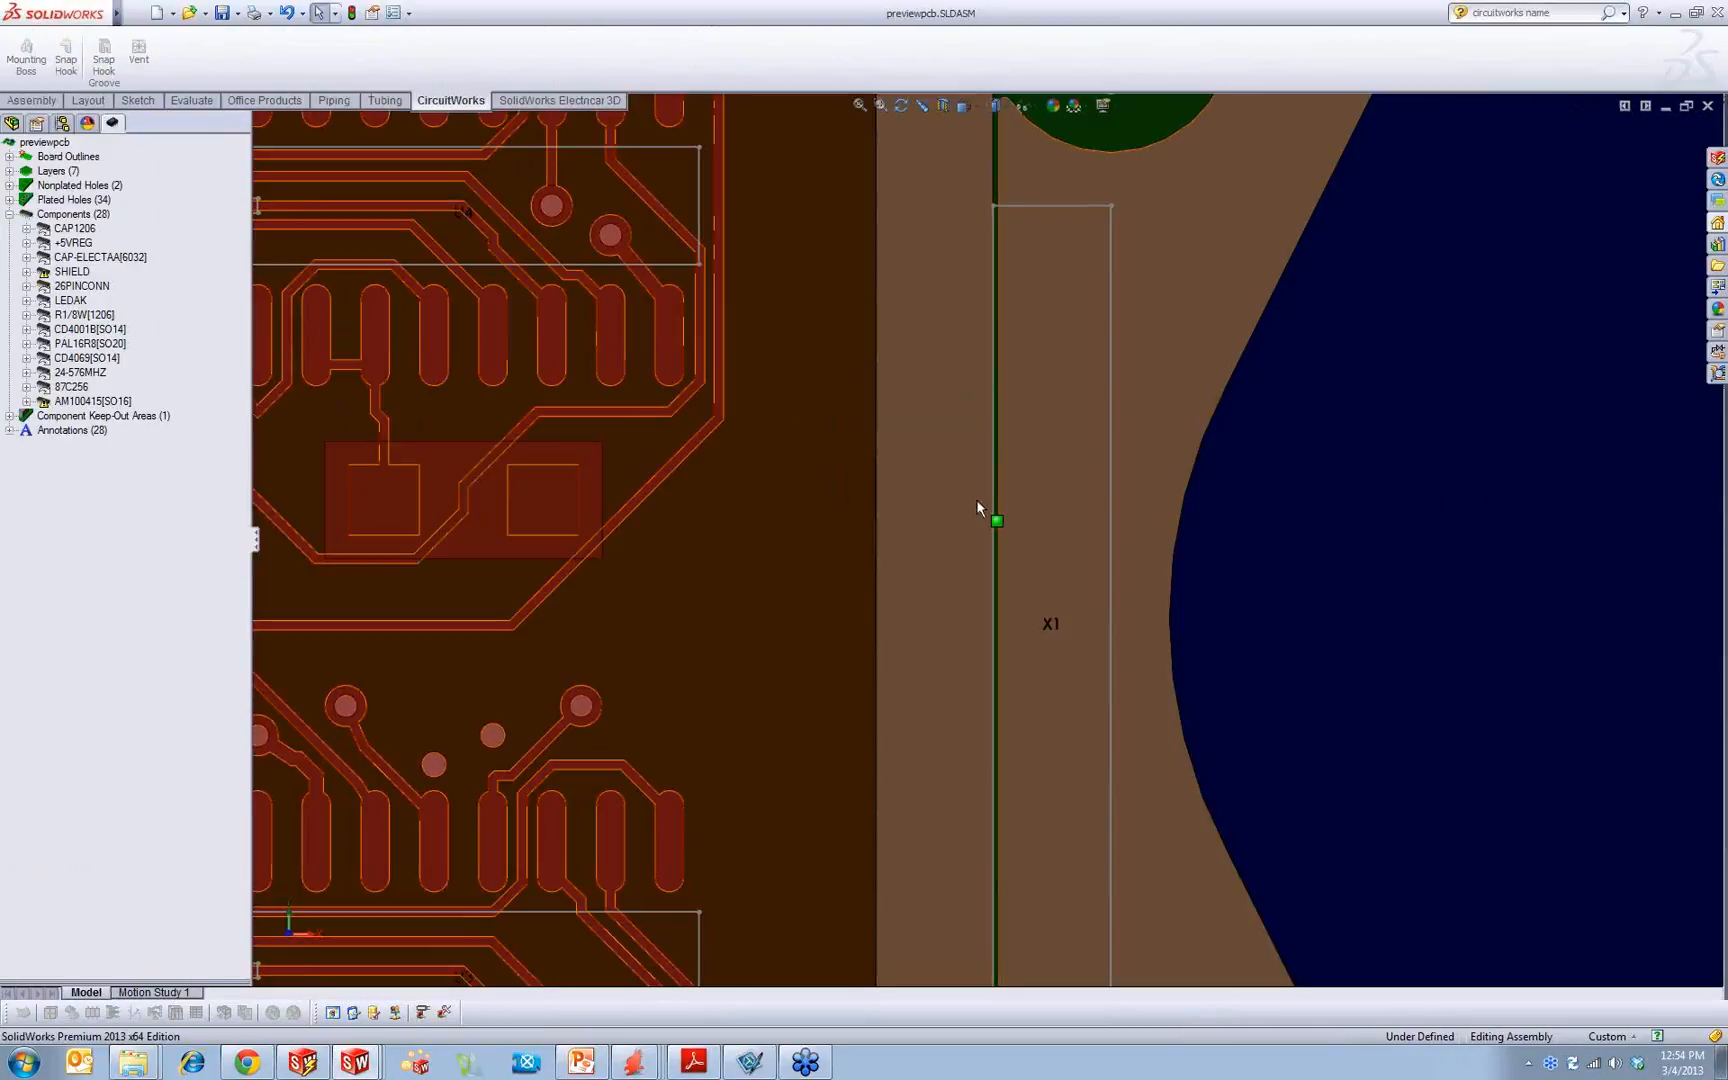
key(f)
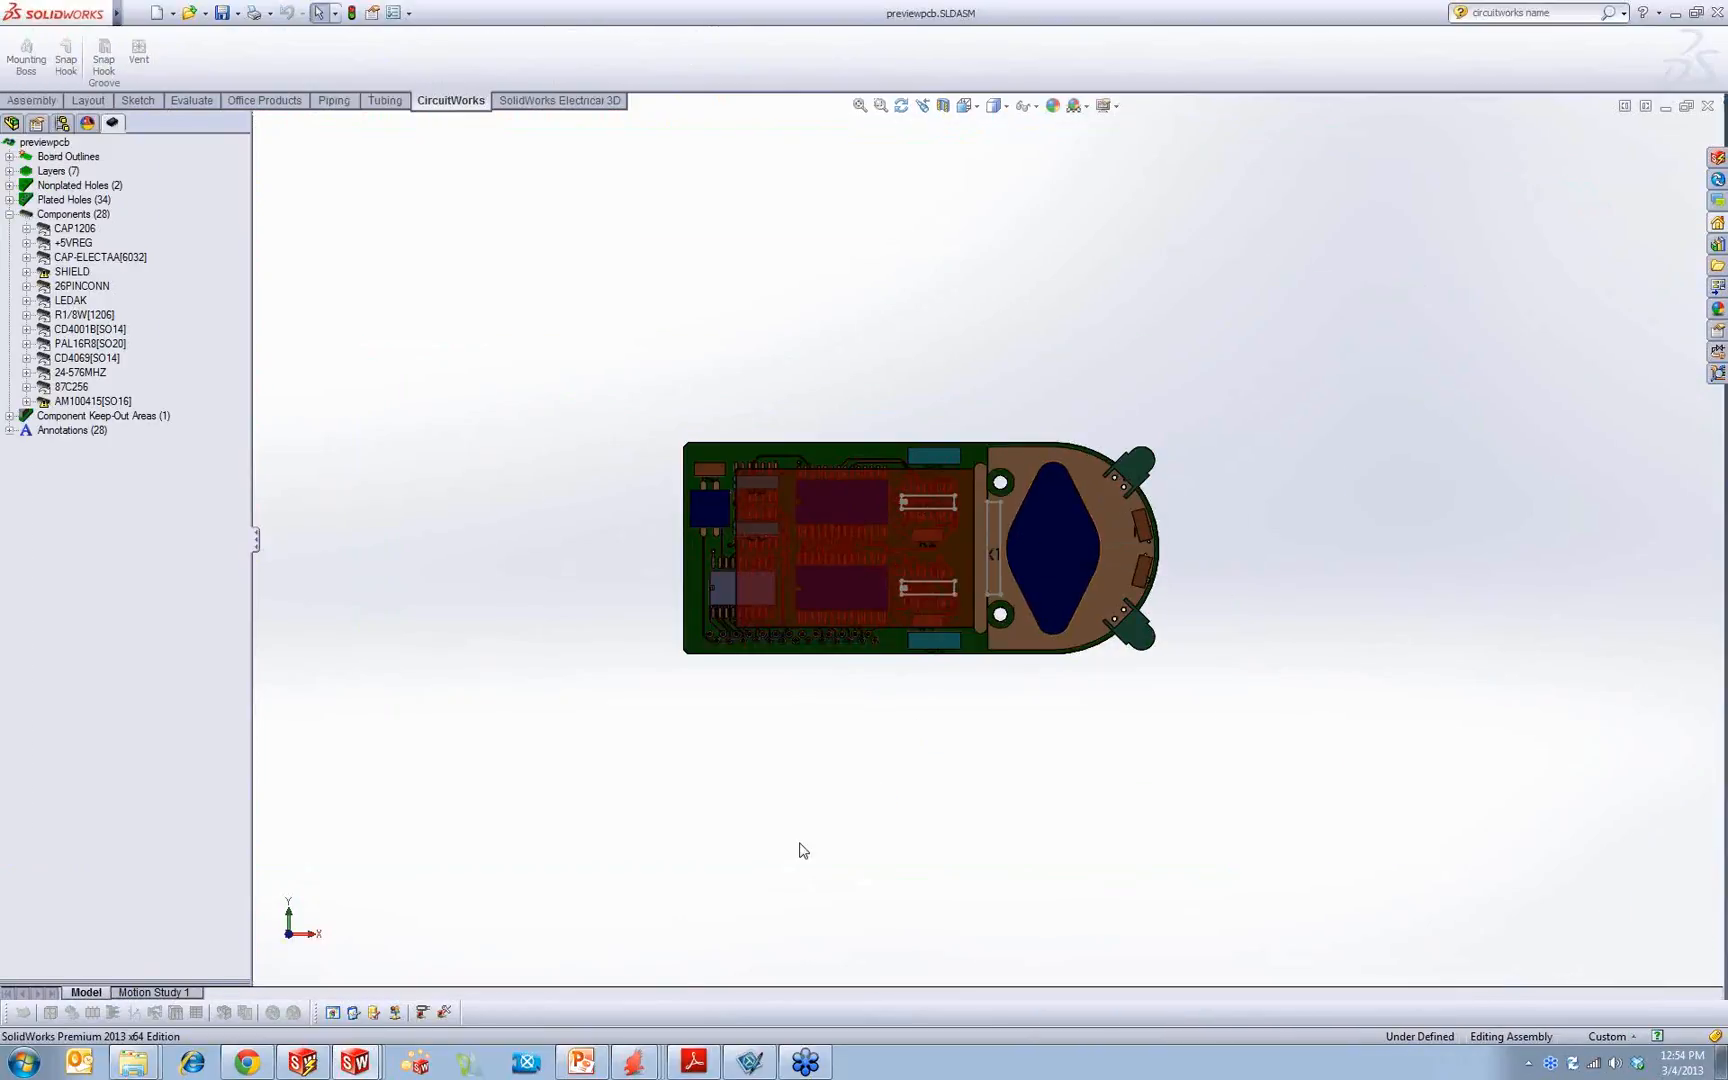
scroll(1058, 495, down, 5)
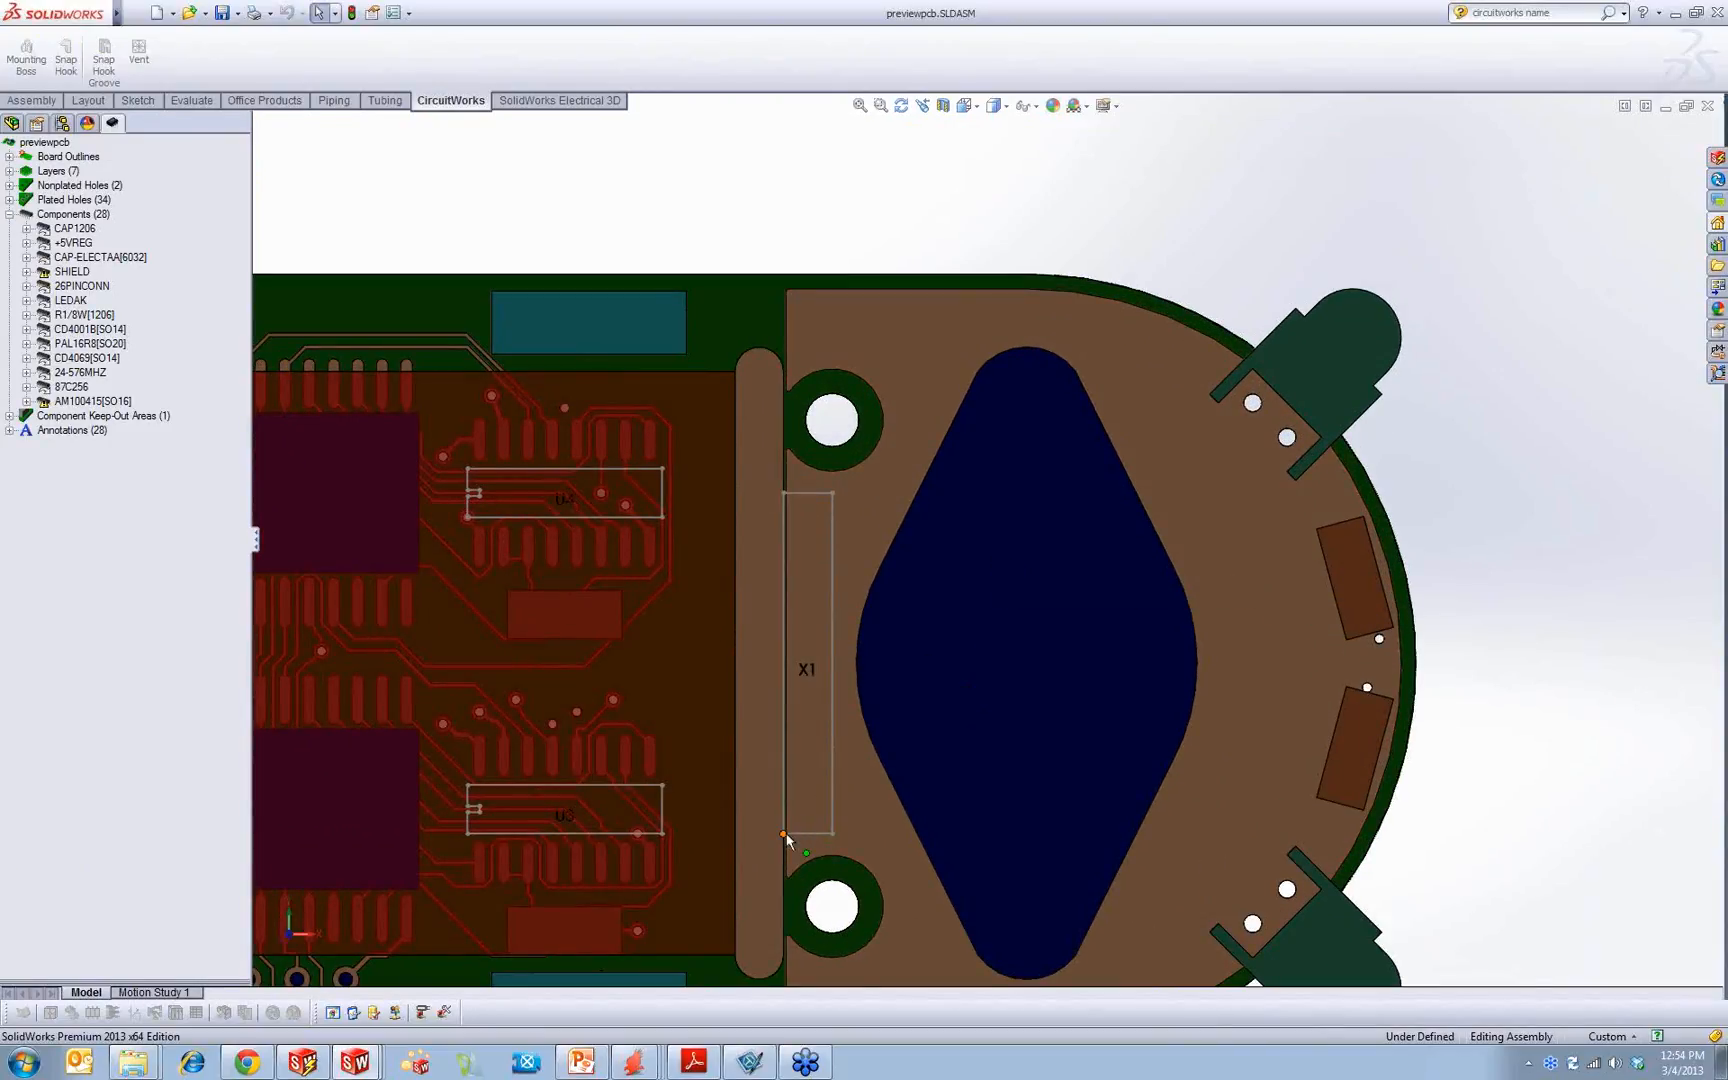
Step: Switch to the PowerPoint presentation, show slide 22 about component library re-use full screen, and end the slide show
click(590, 1058)
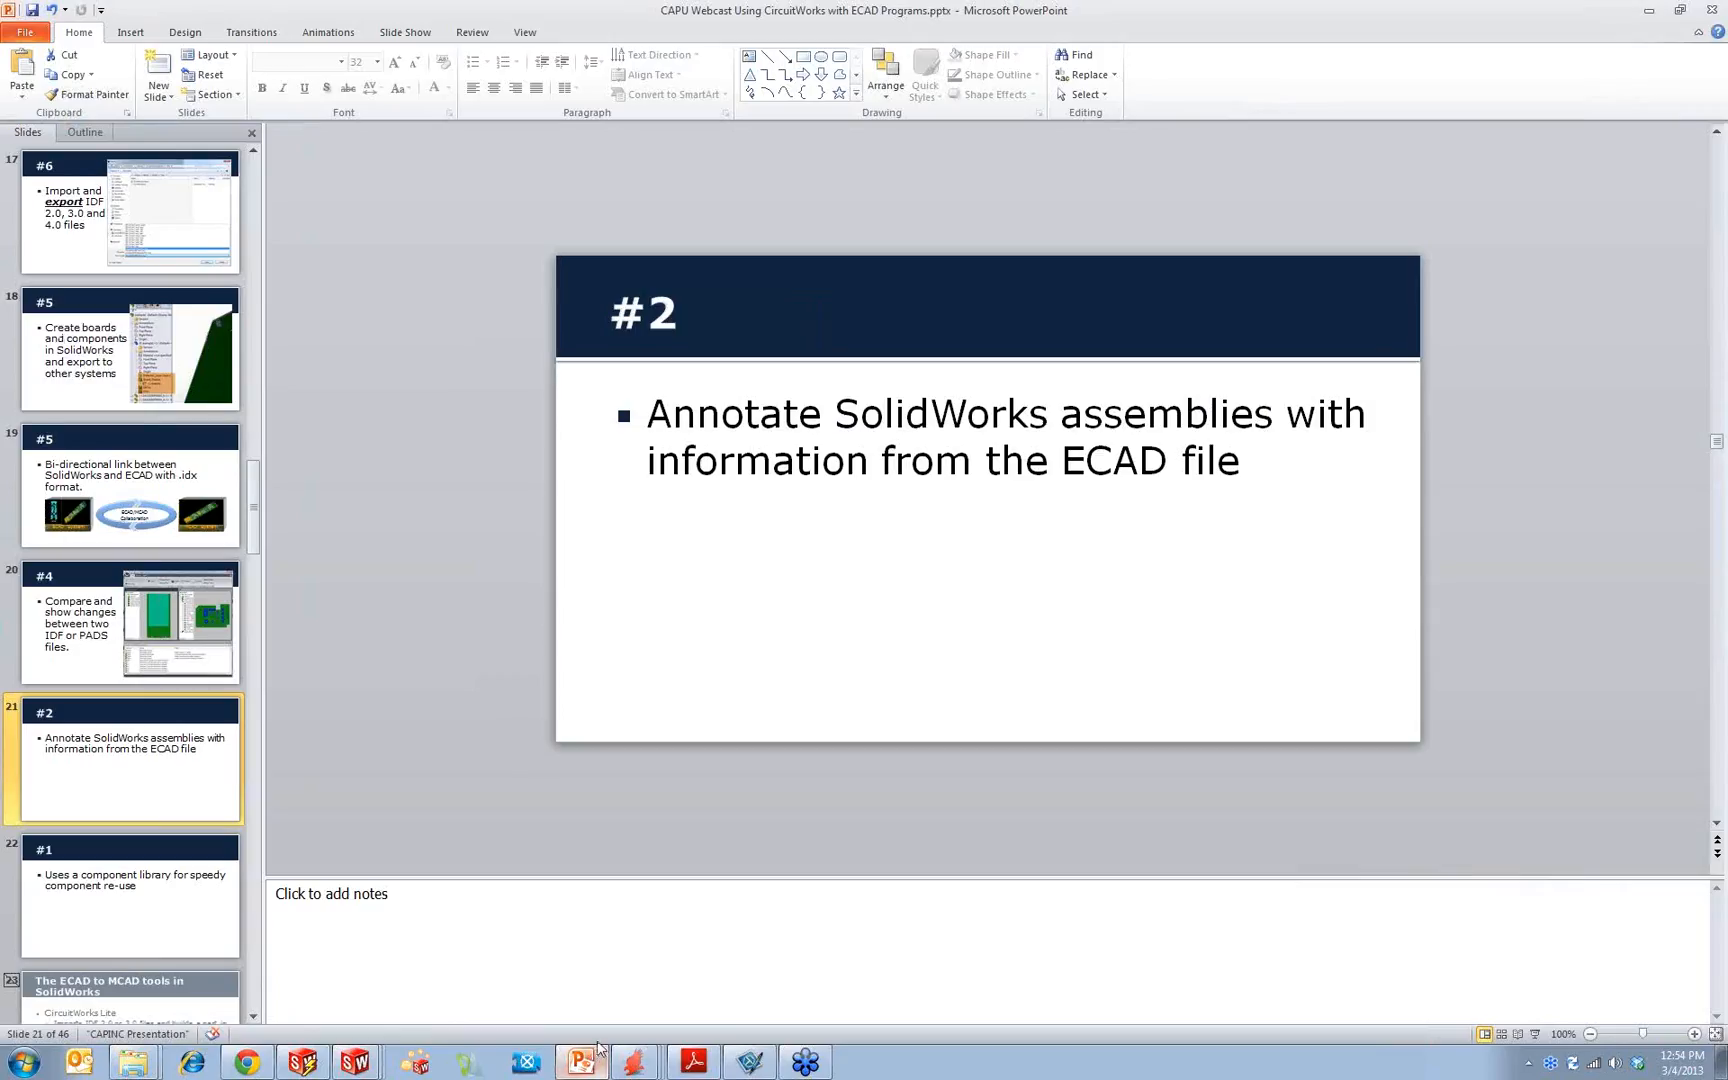
click(140, 852)
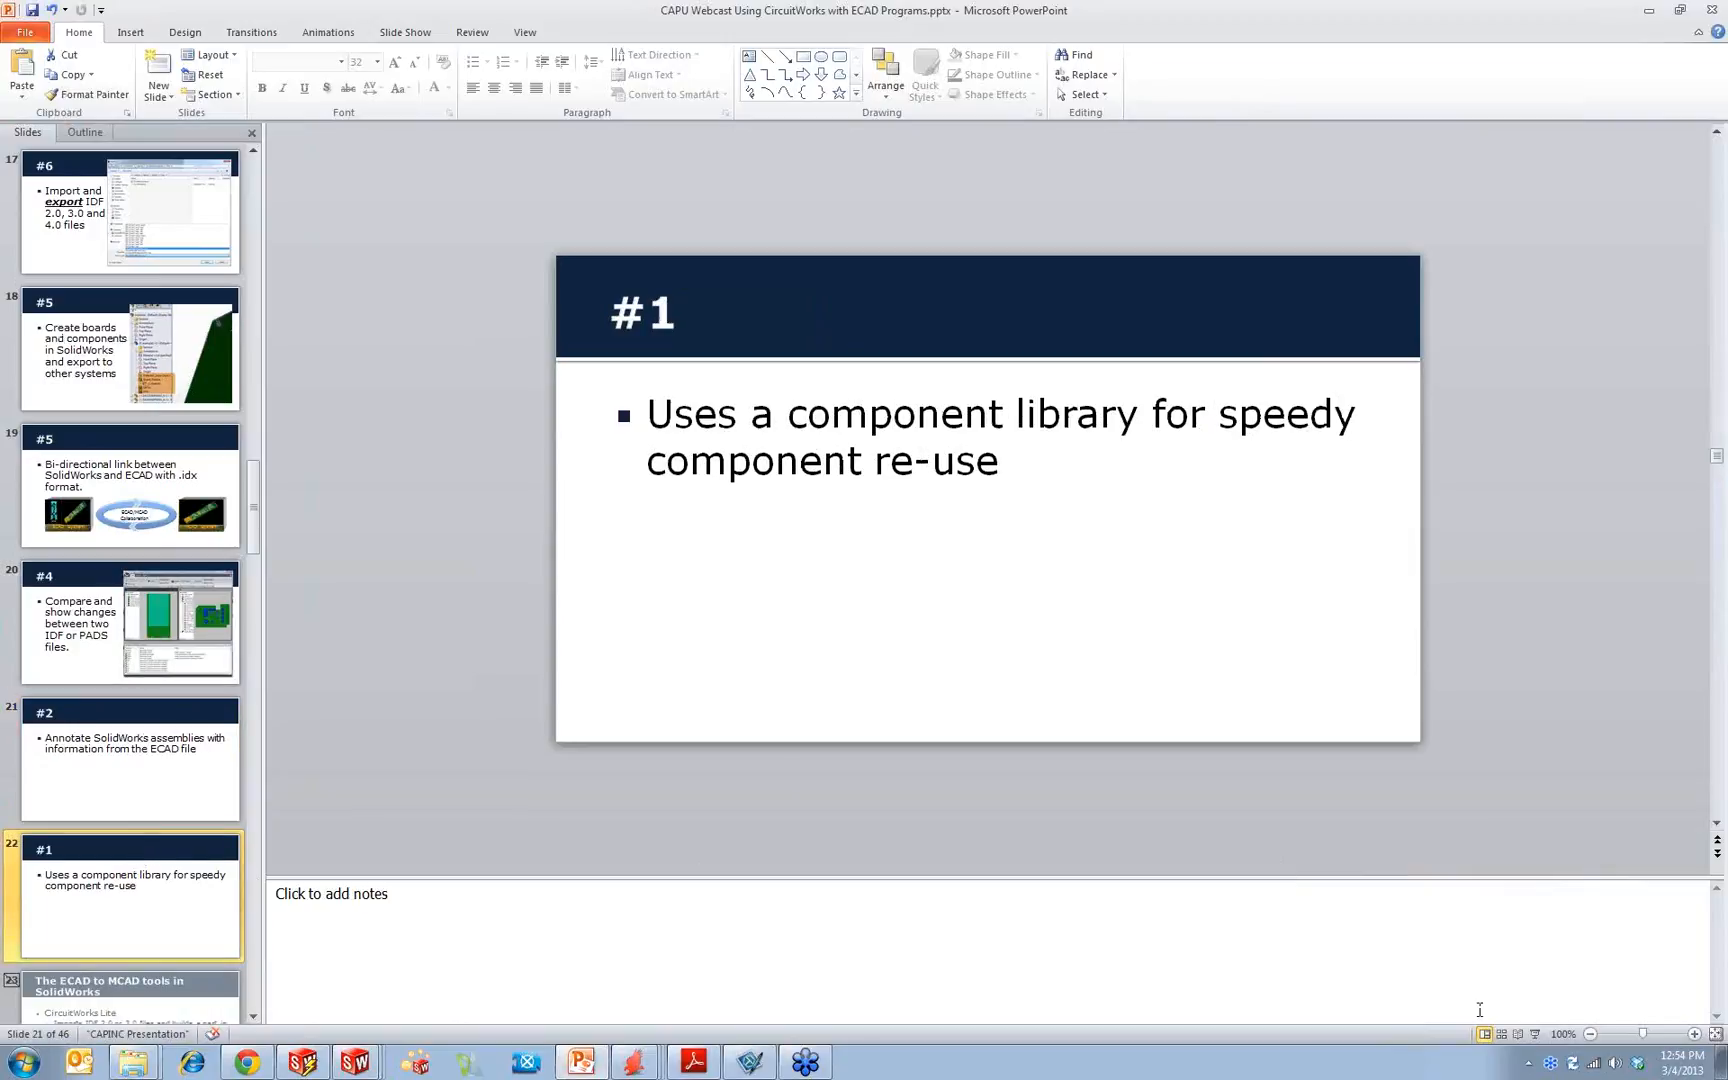
click(1531, 1035)
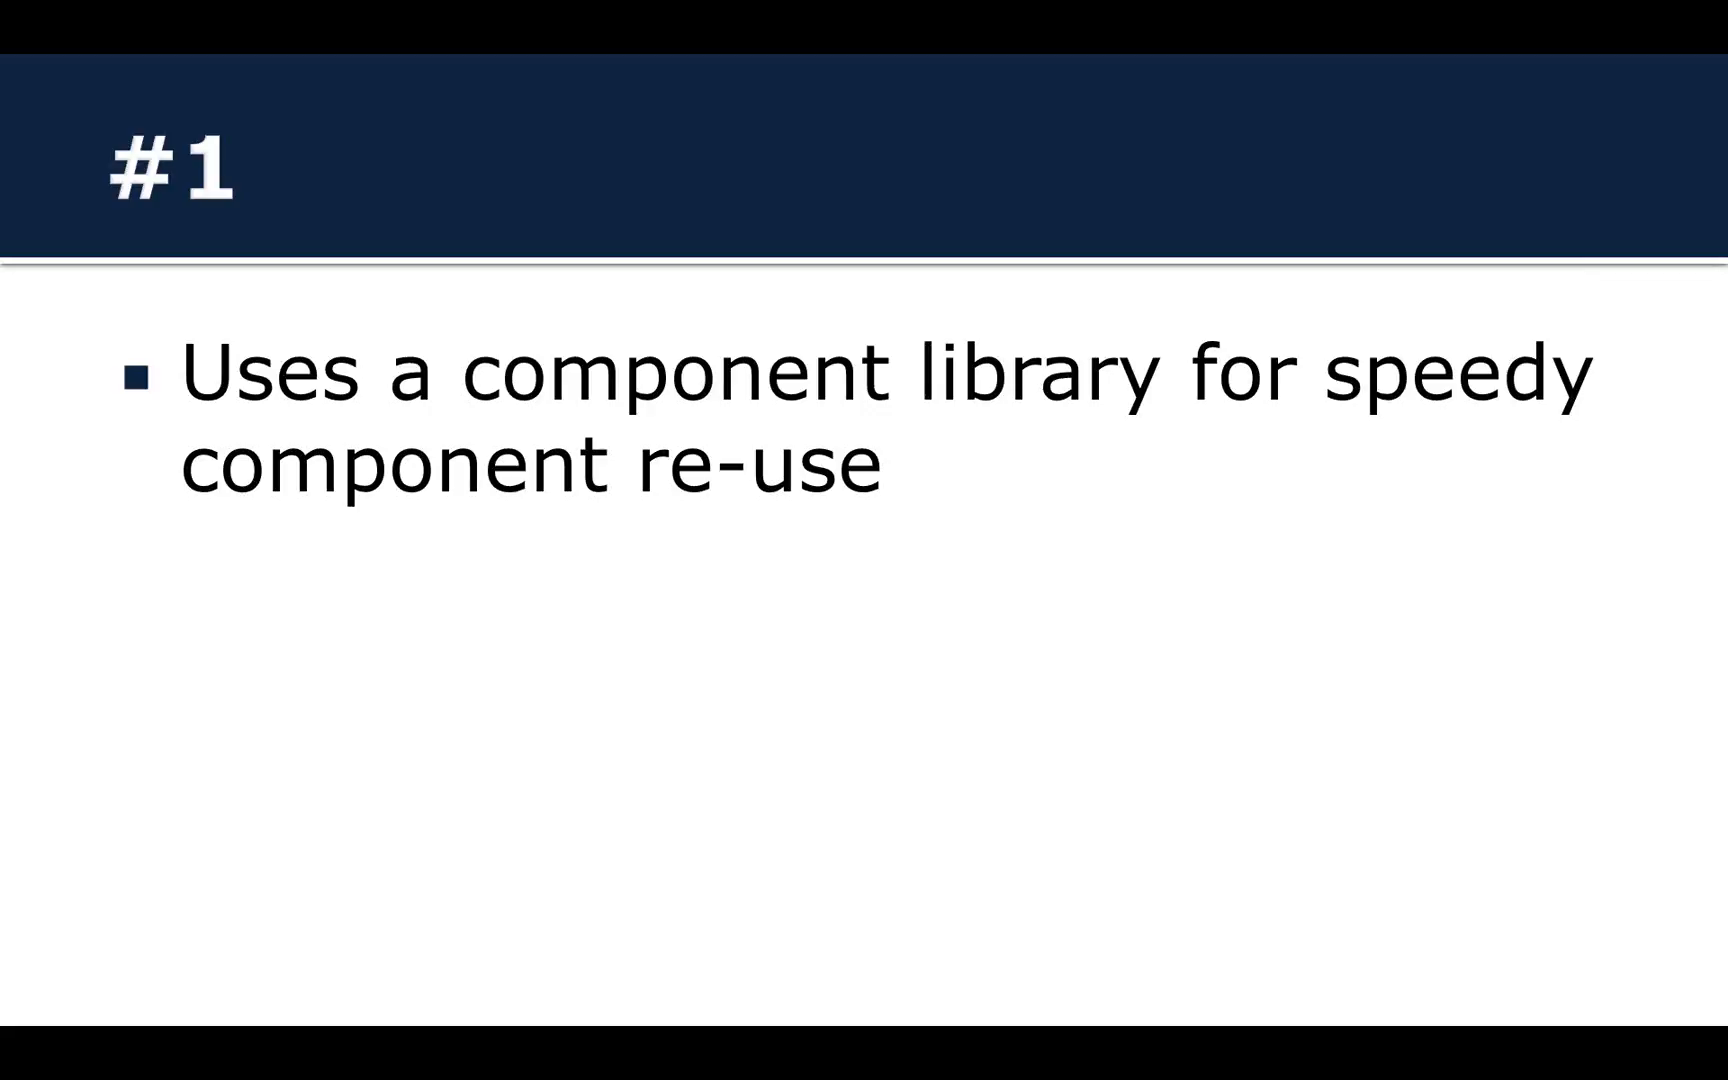
key(Escape)
Step: Switch to the previewpcb assembly in SolidWorks and open the Models page of the CircuitWorks options
click(303, 1062)
mouse_move(355, 1062)
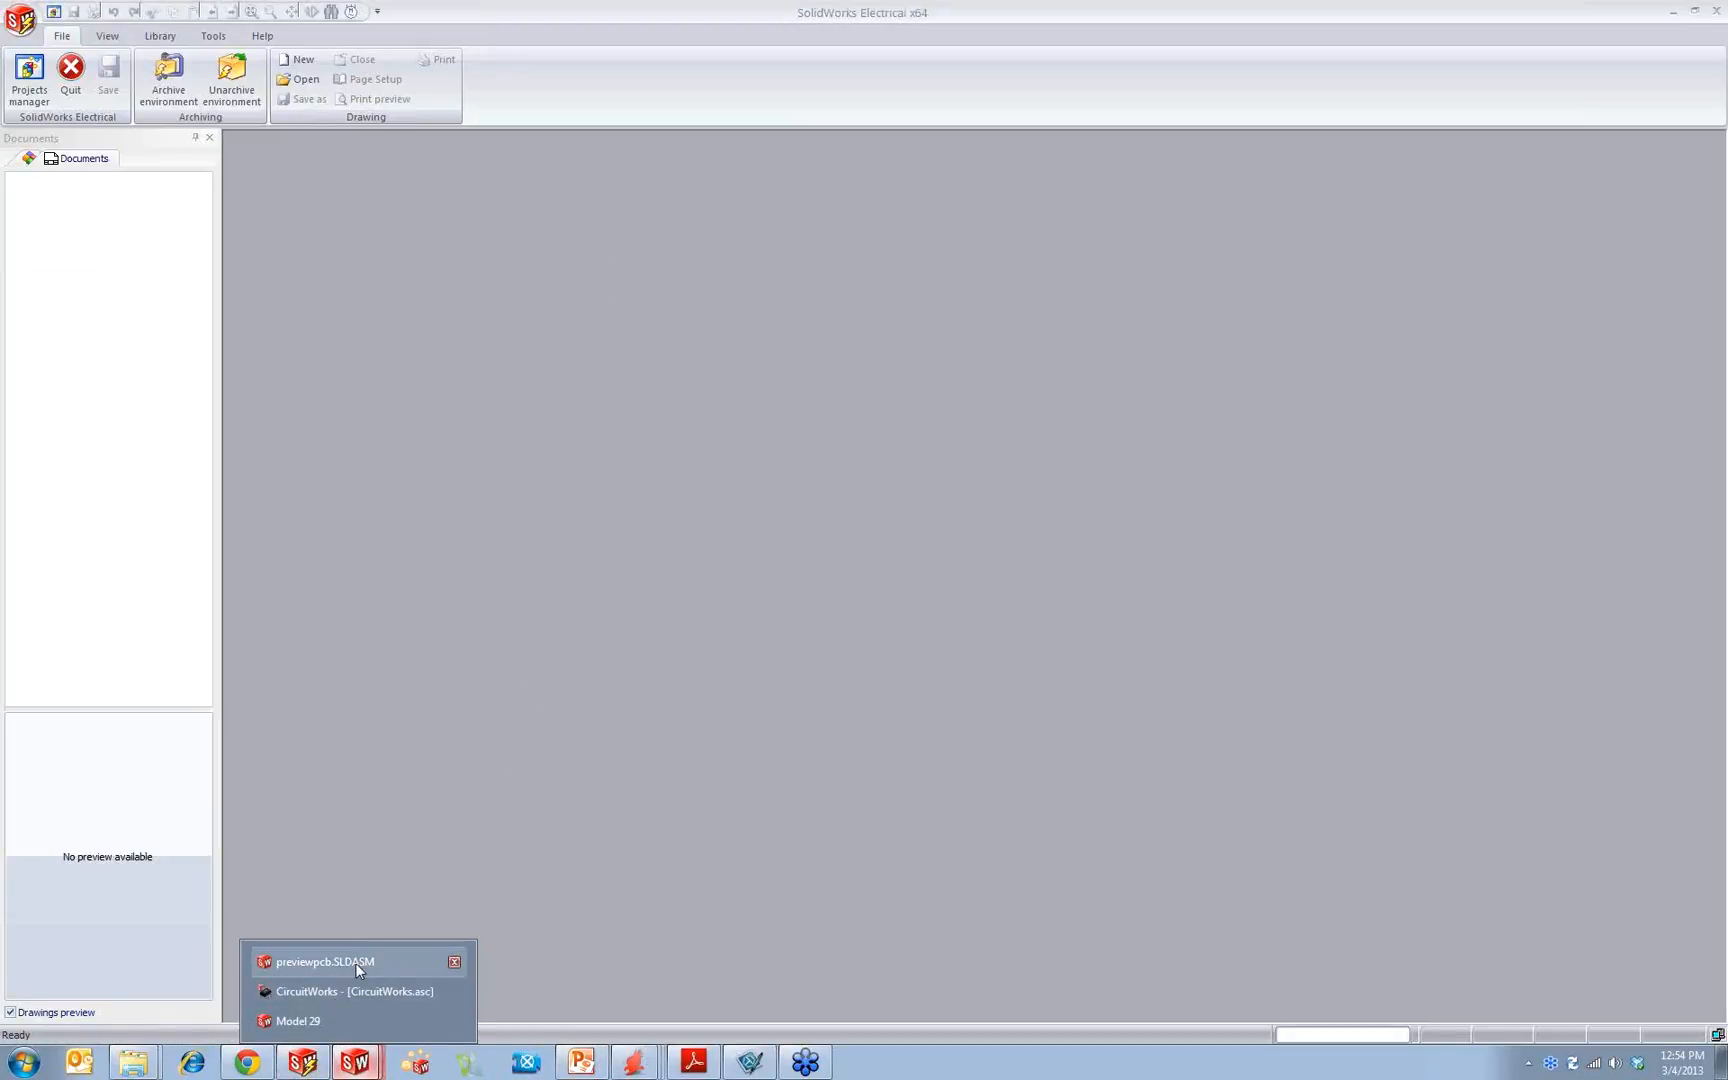
click(330, 962)
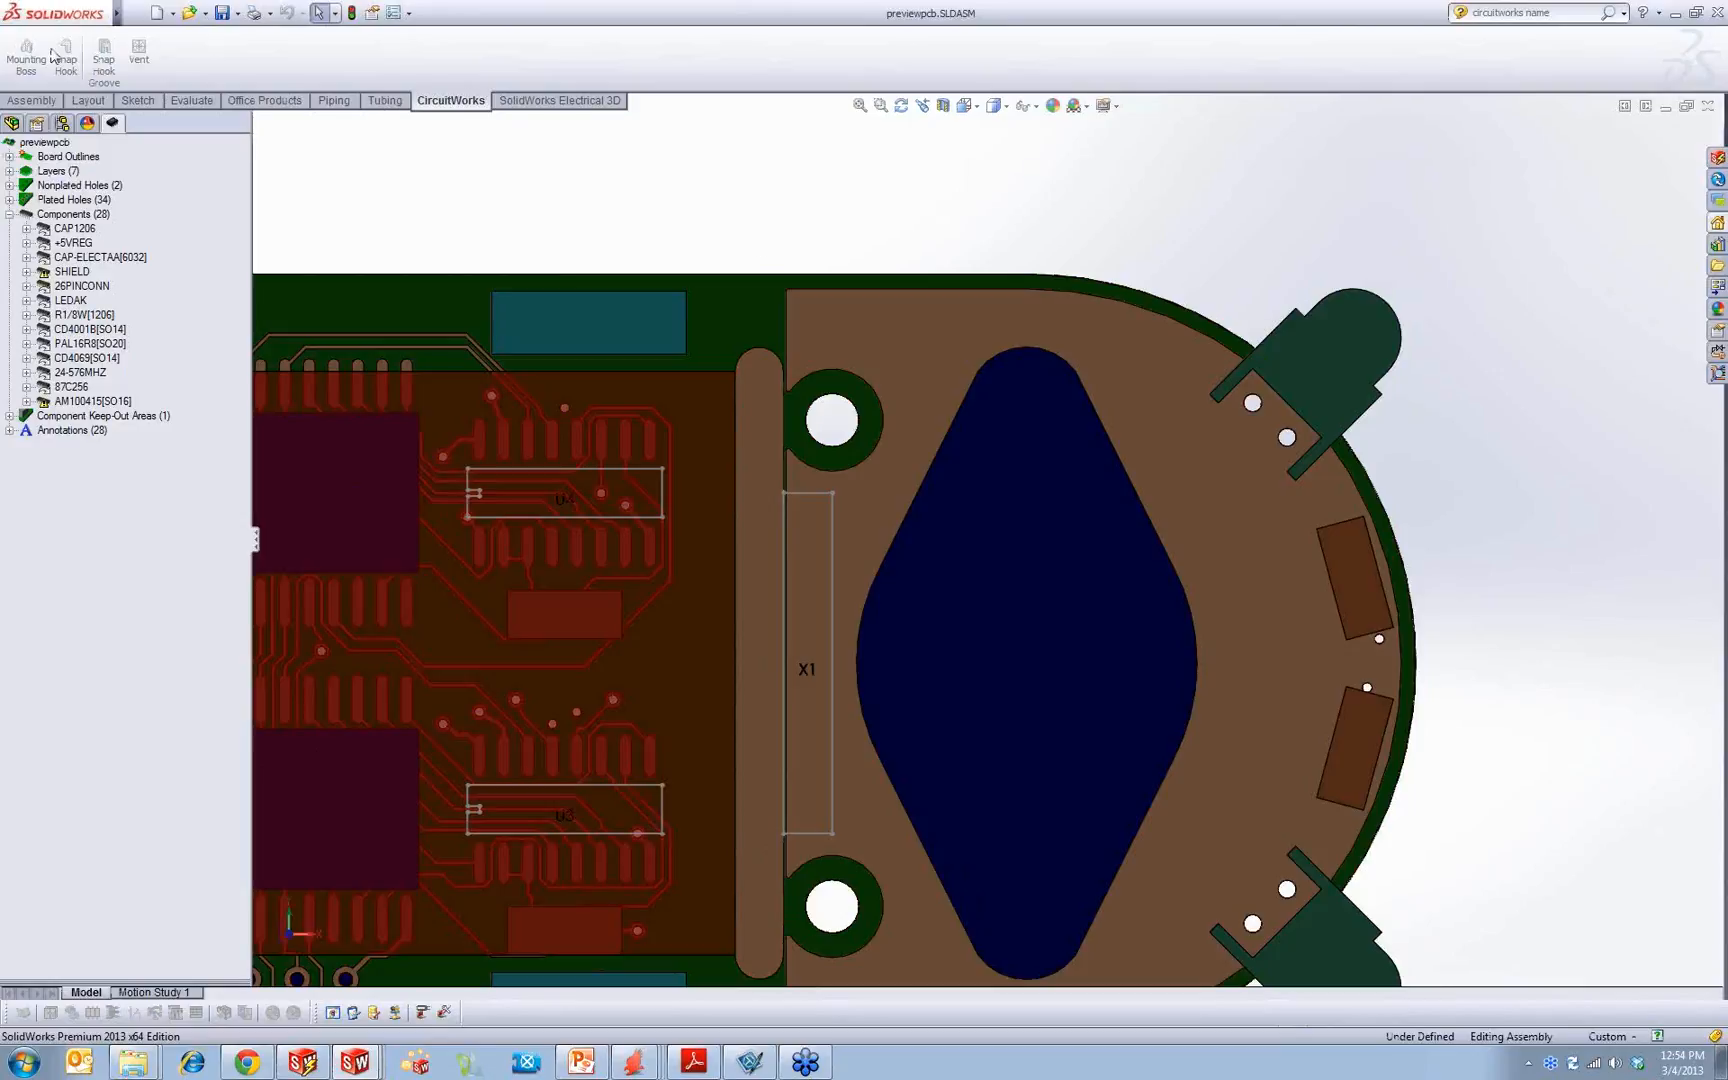
click(132, 11)
mouse_move(392, 17)
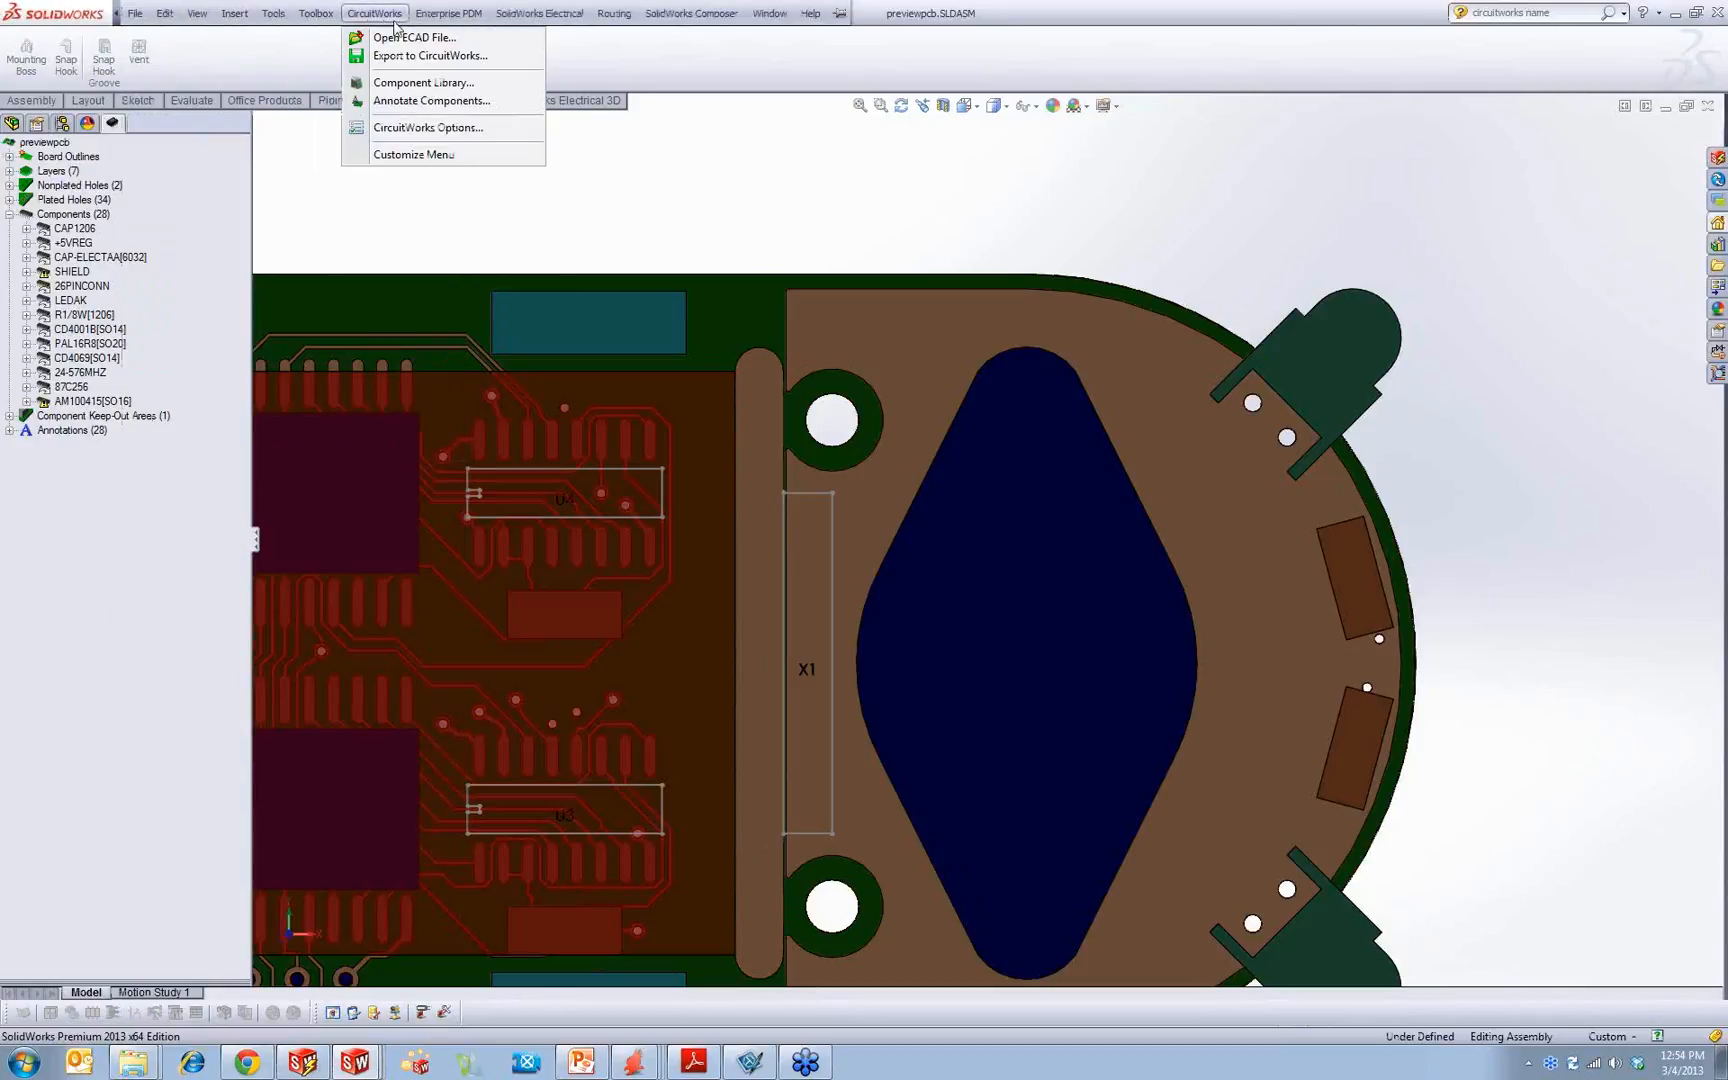
click(421, 128)
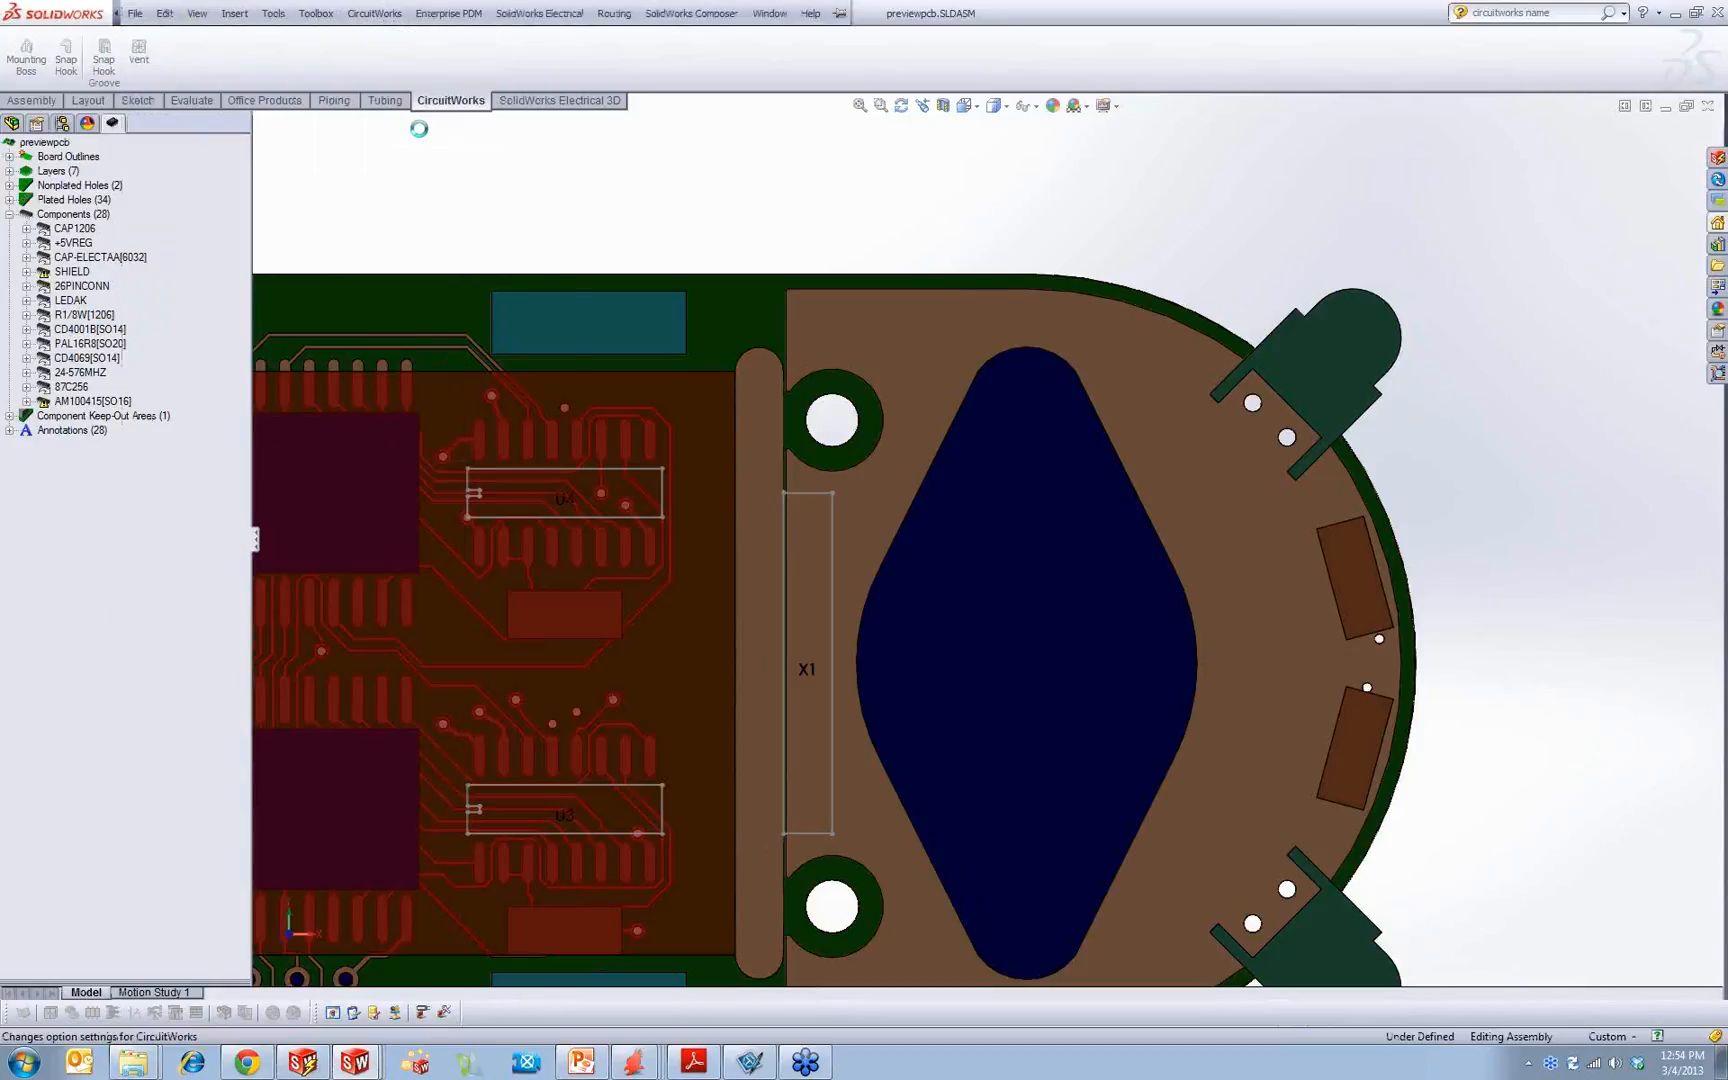
click(614, 423)
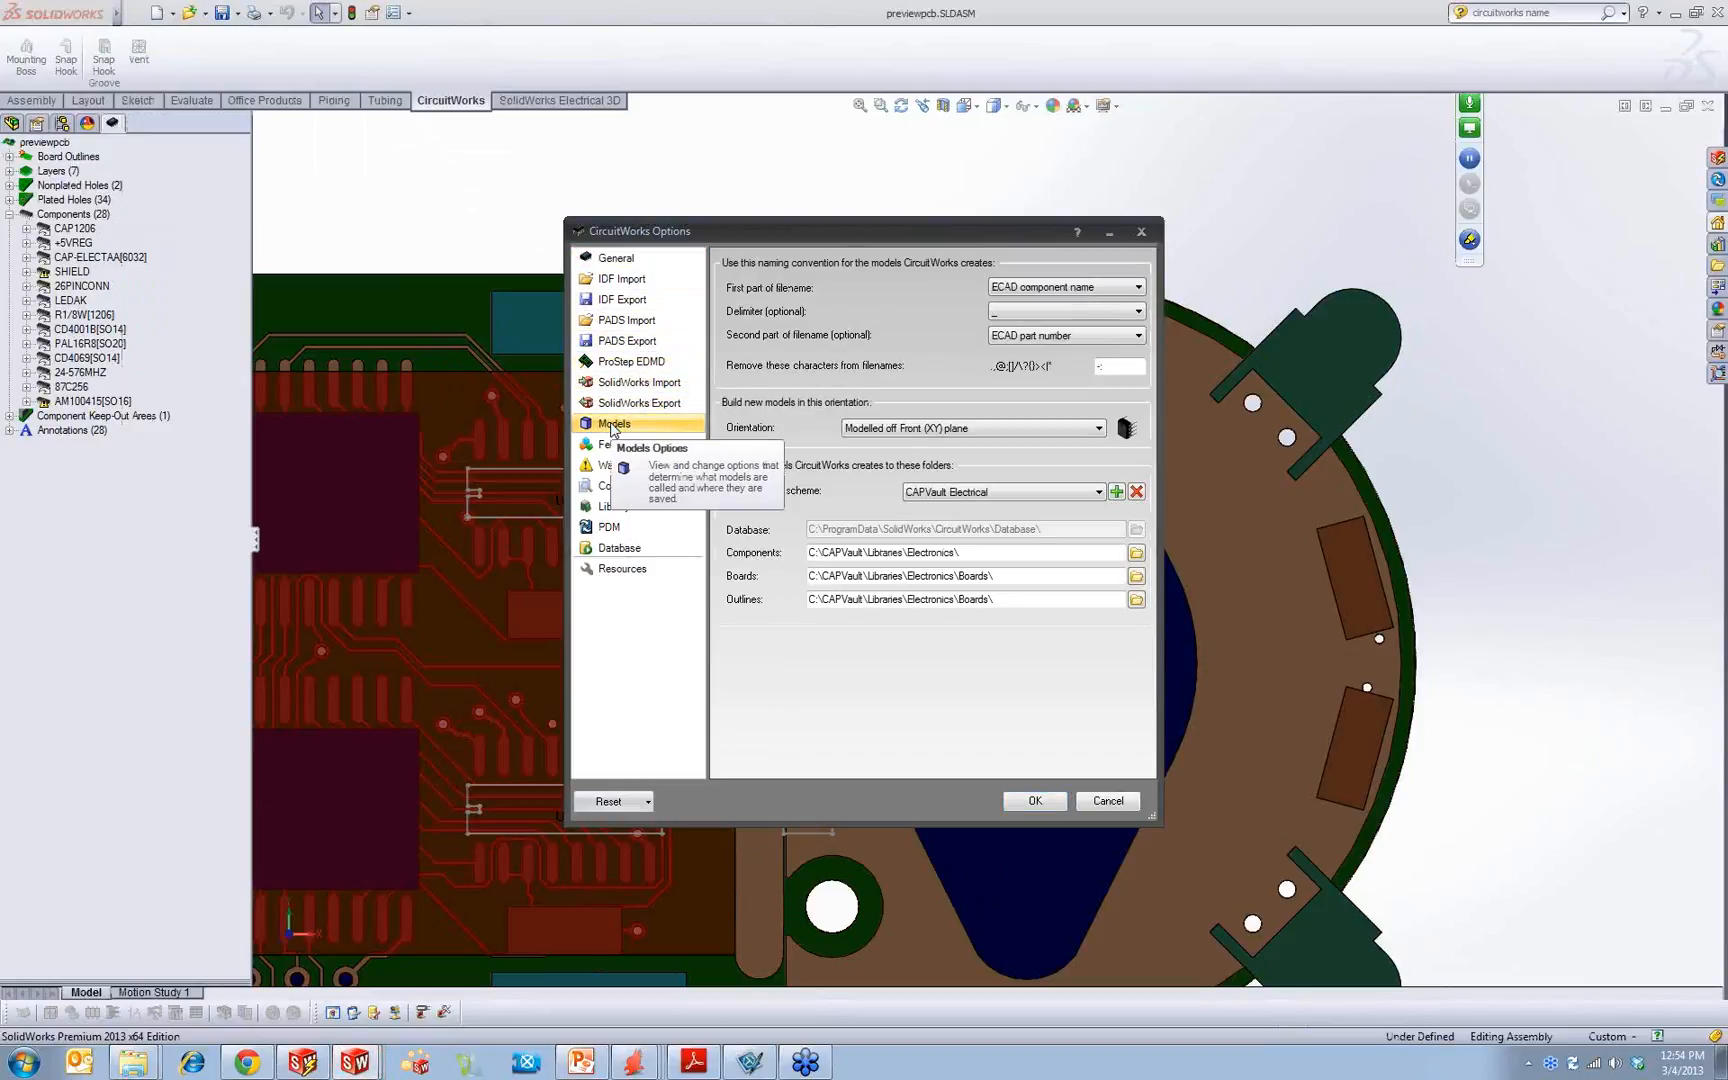
Step: Examine the folder paths where CircuitWorks saves its component and board models
drag(877, 552, 771, 549)
click(940, 552)
drag(982, 552, 801, 565)
drag(992, 576, 747, 552)
drag(1000, 576, 801, 571)
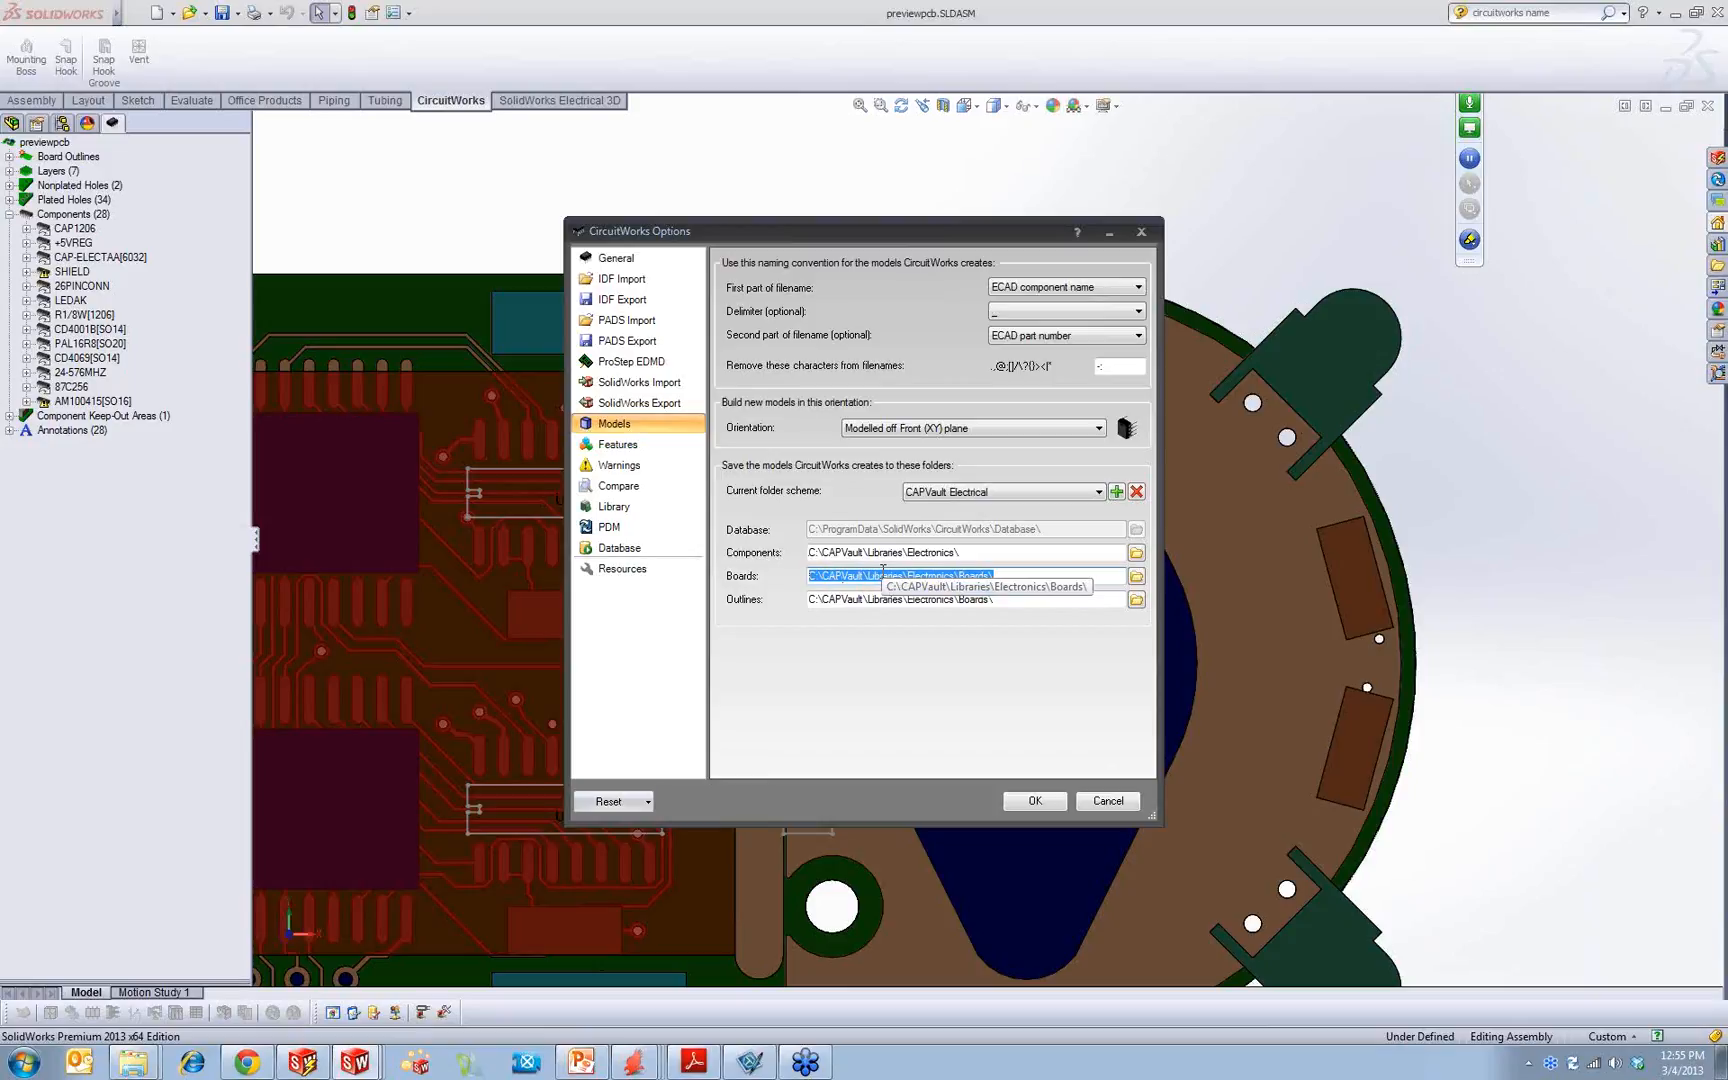
click(1065, 551)
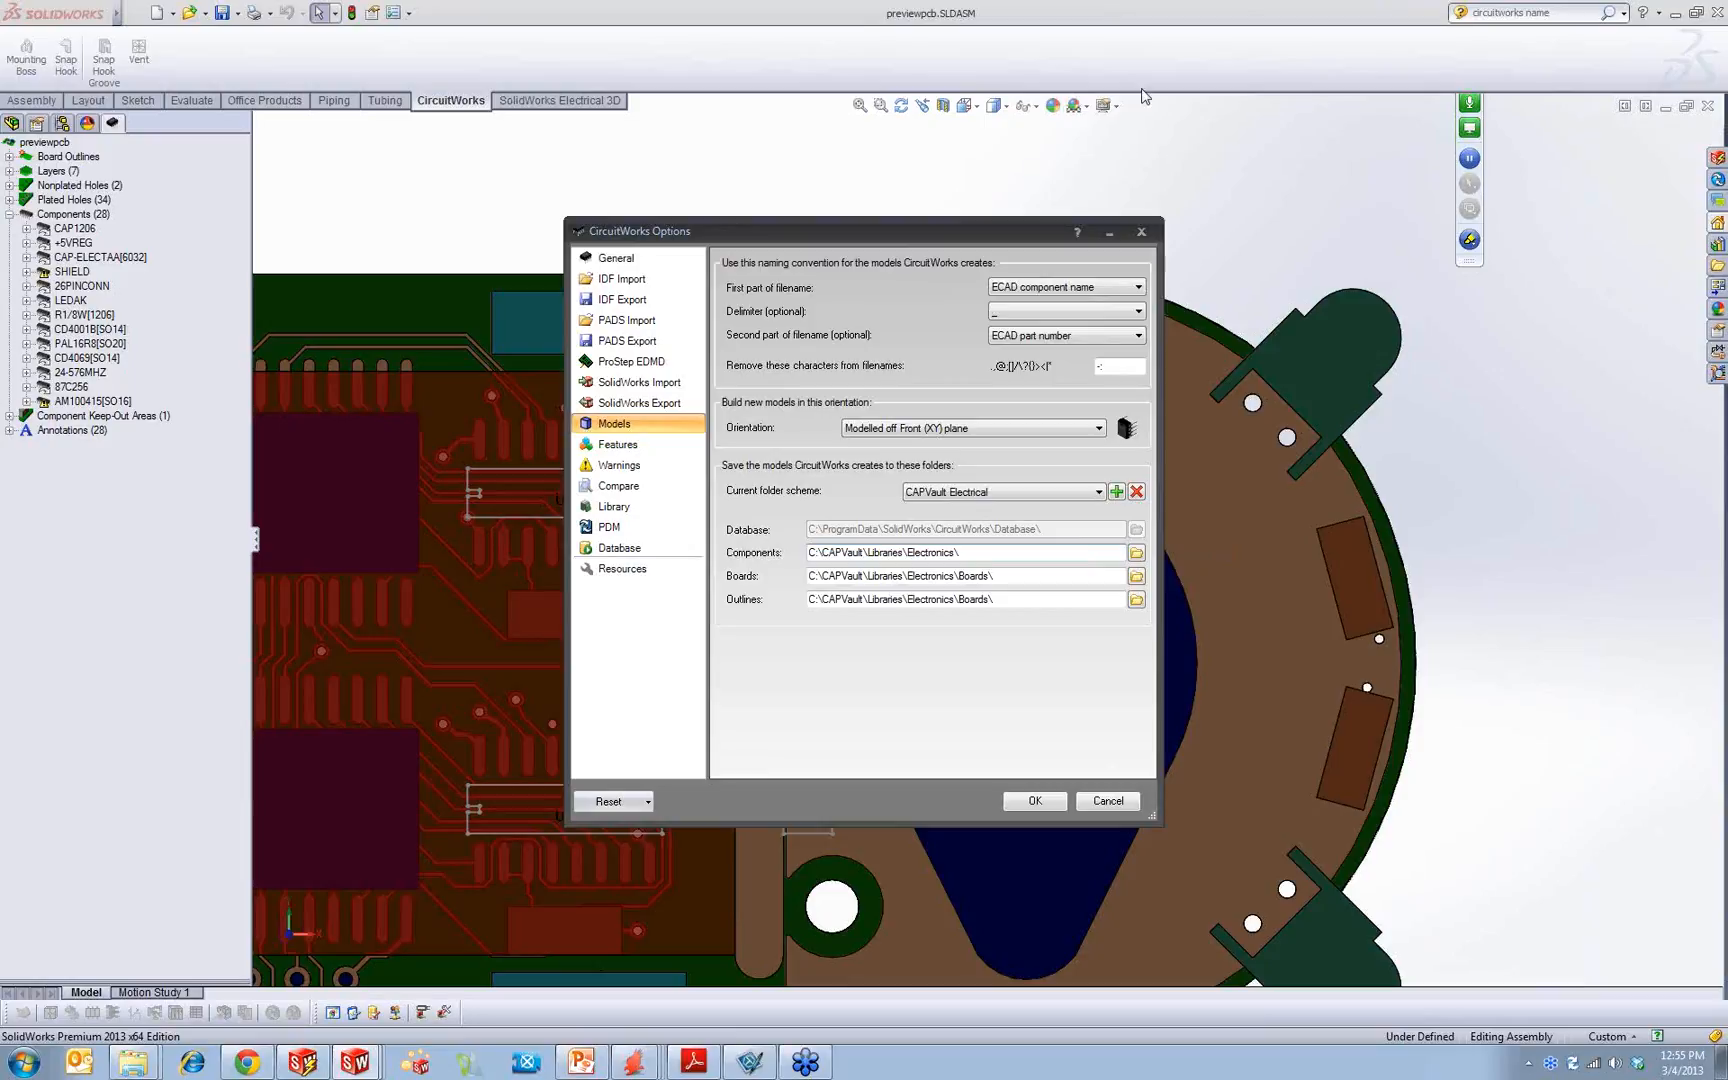
Step: View the CircuitWorks database settings and close the options without saving
click(622, 548)
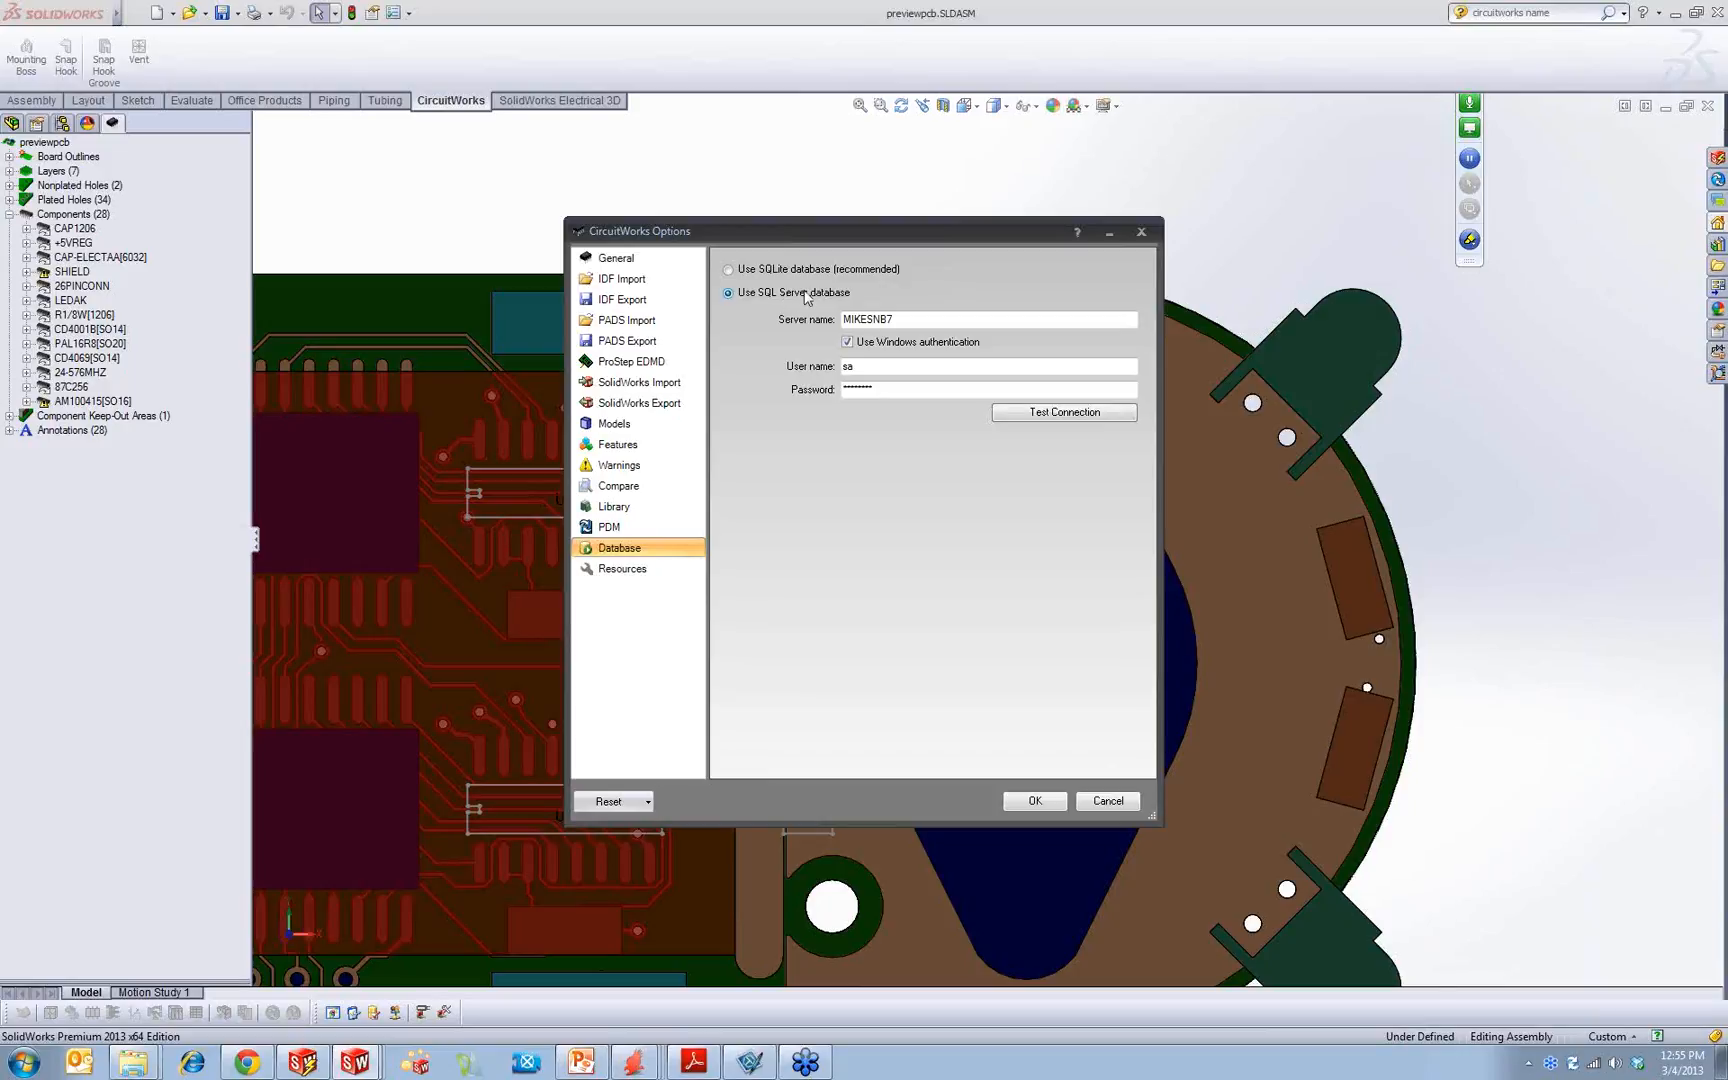
click(1115, 805)
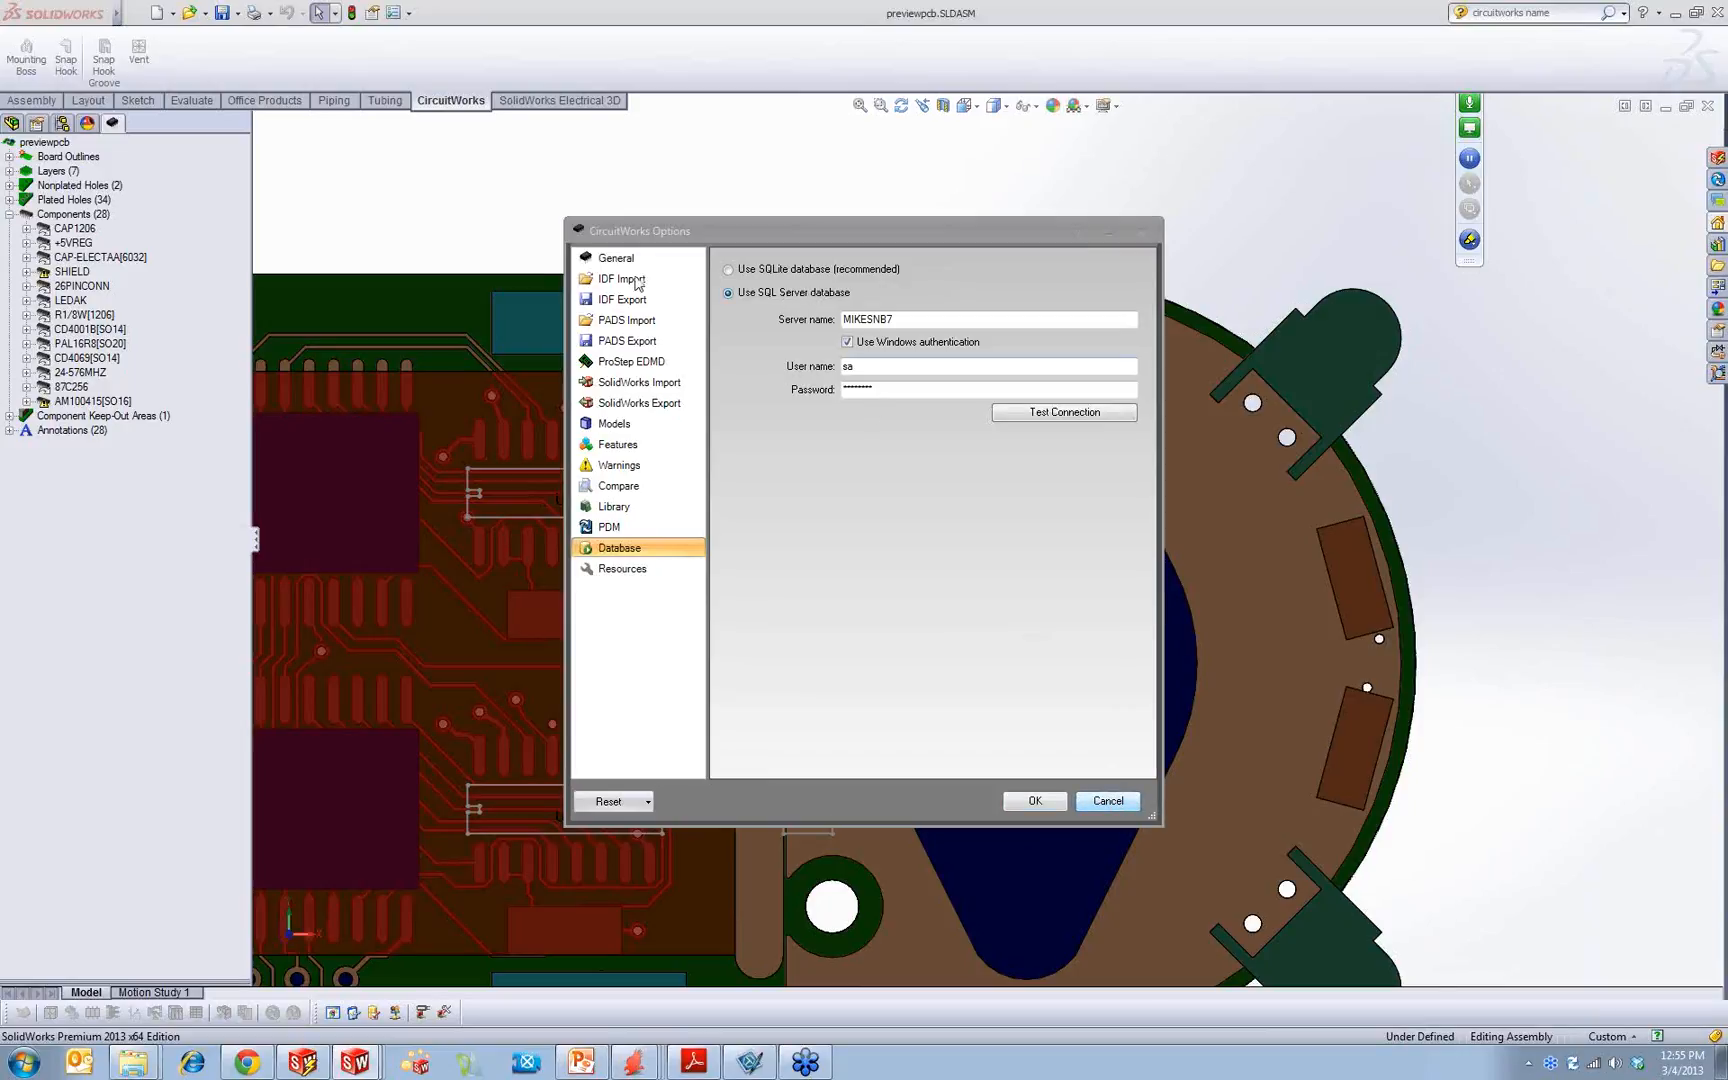
click(1108, 801)
Step: Open the CircuitWorks component library and enlarge its window
click(449, 13)
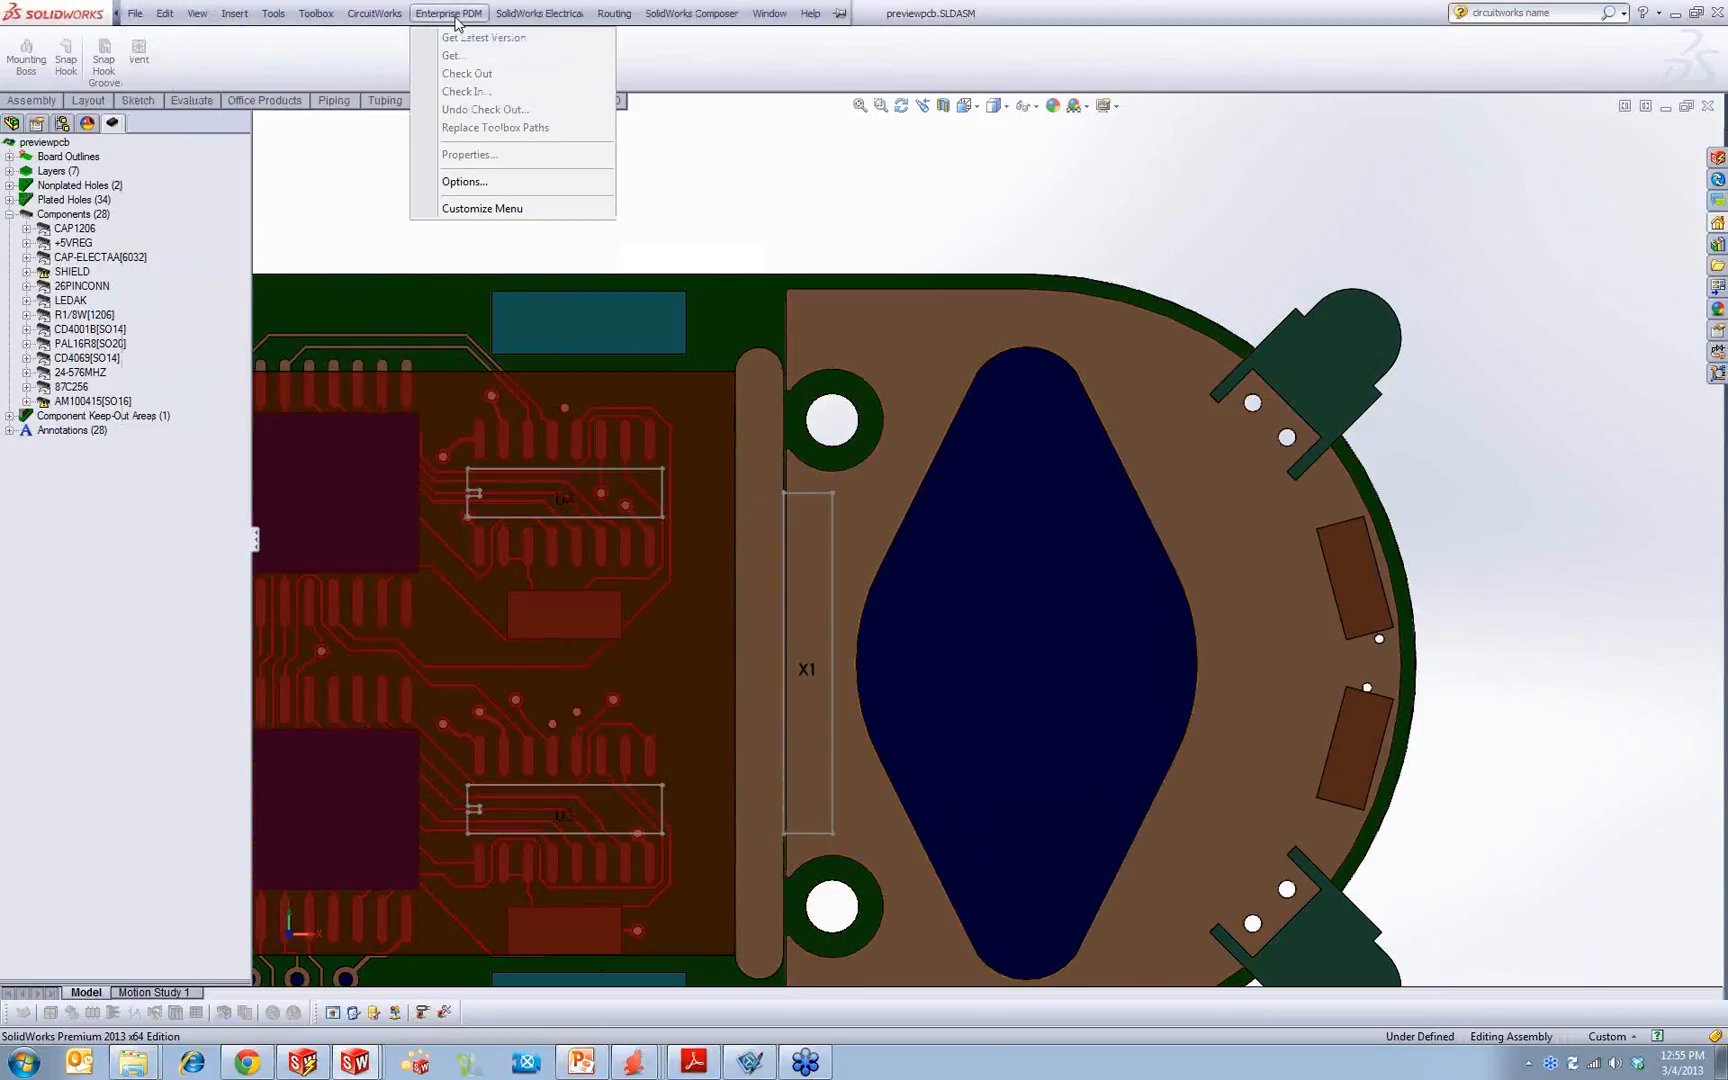
mouse_move(374, 13)
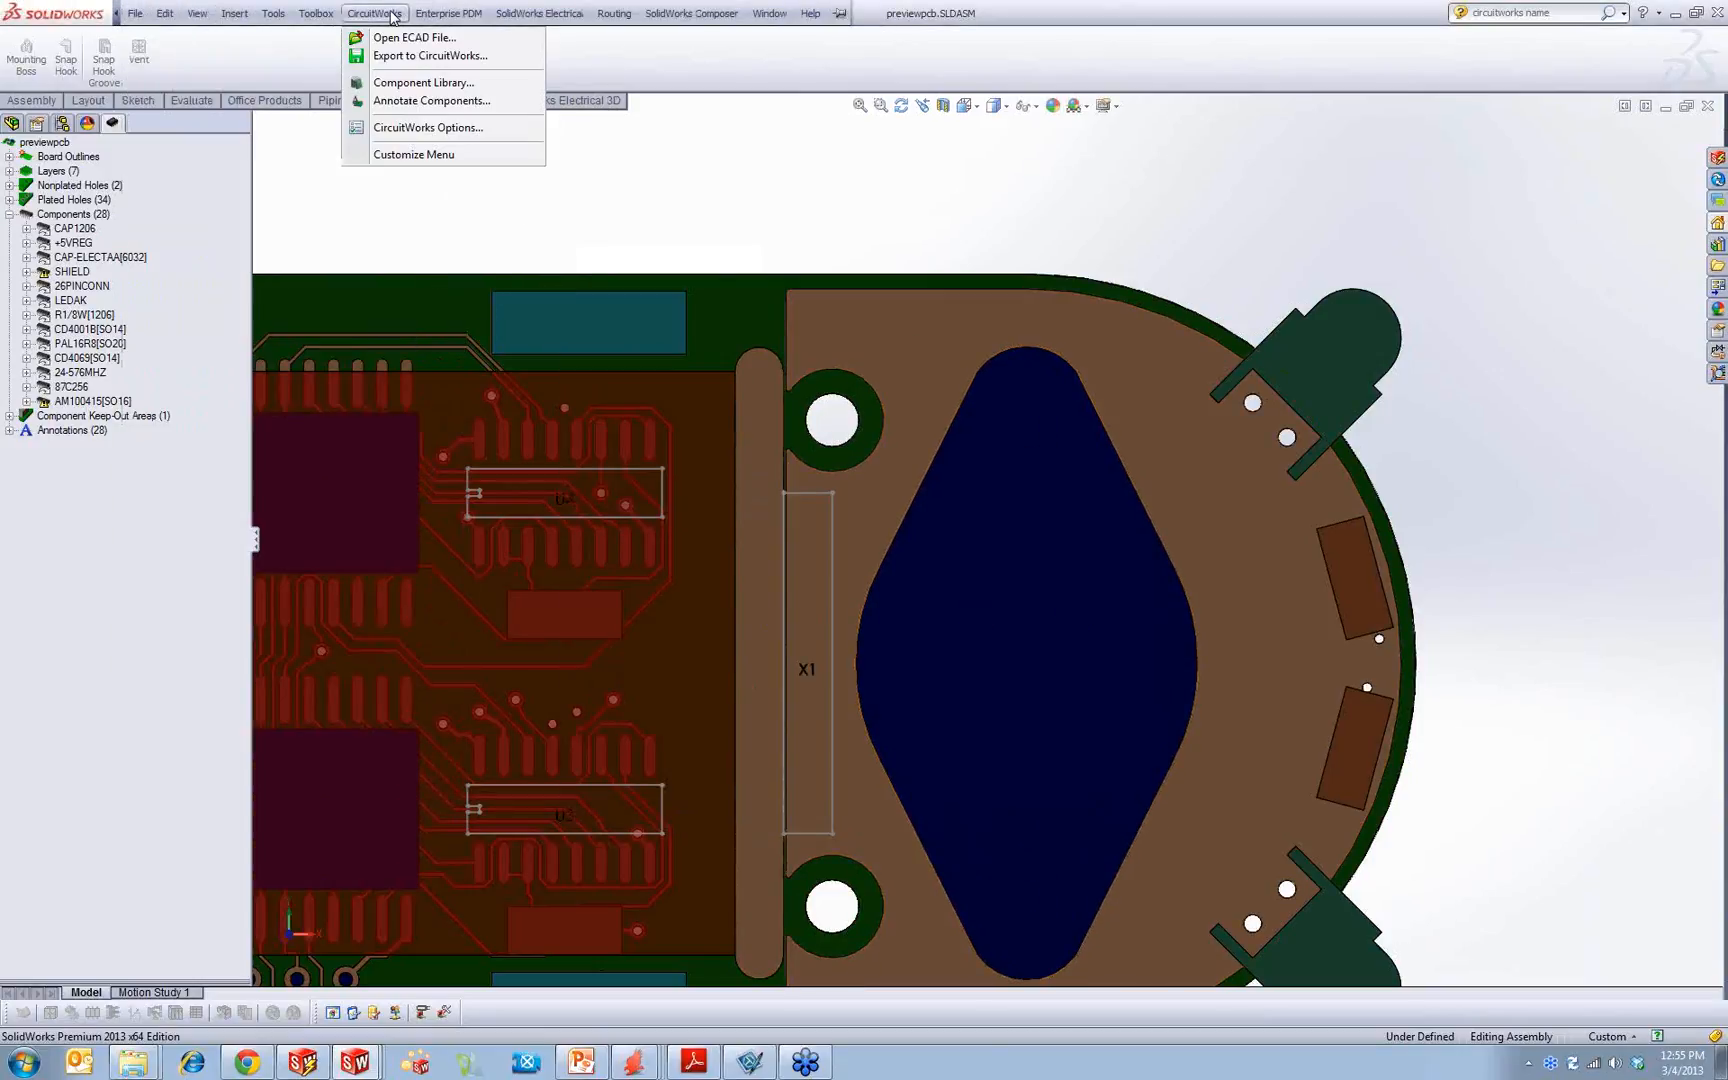
click(401, 85)
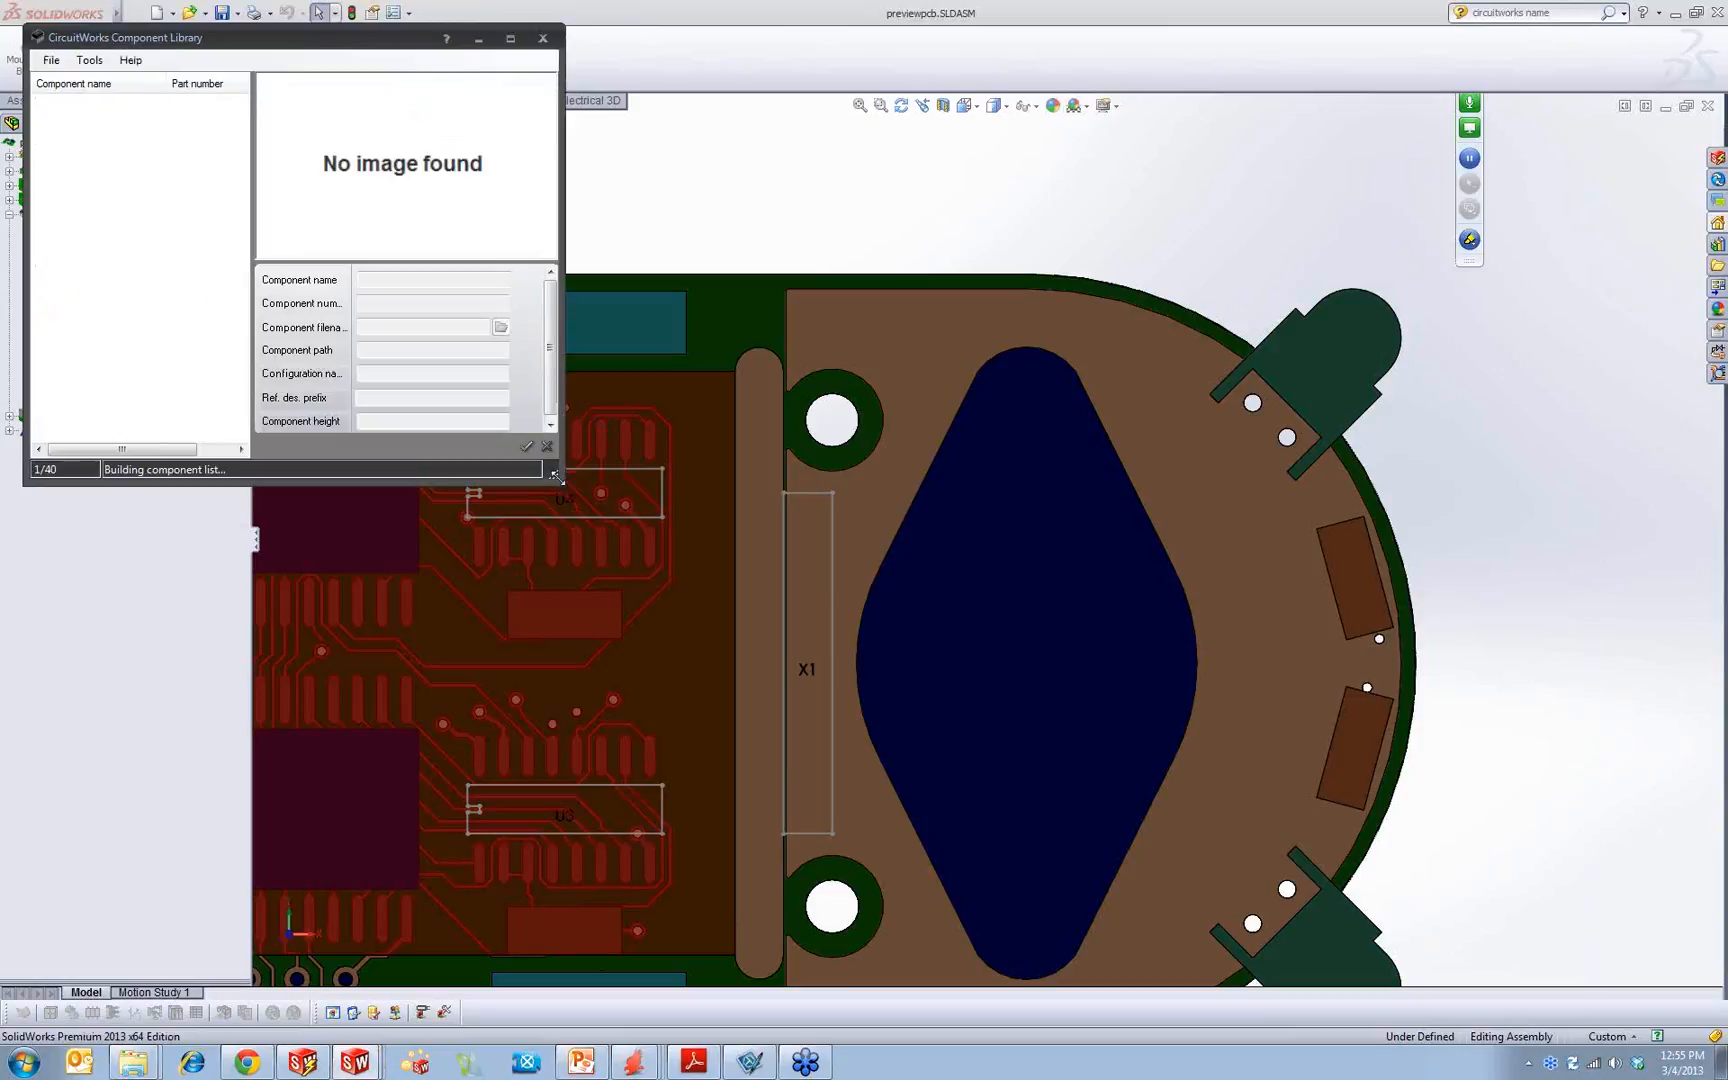
drag(554, 475, 1160, 873)
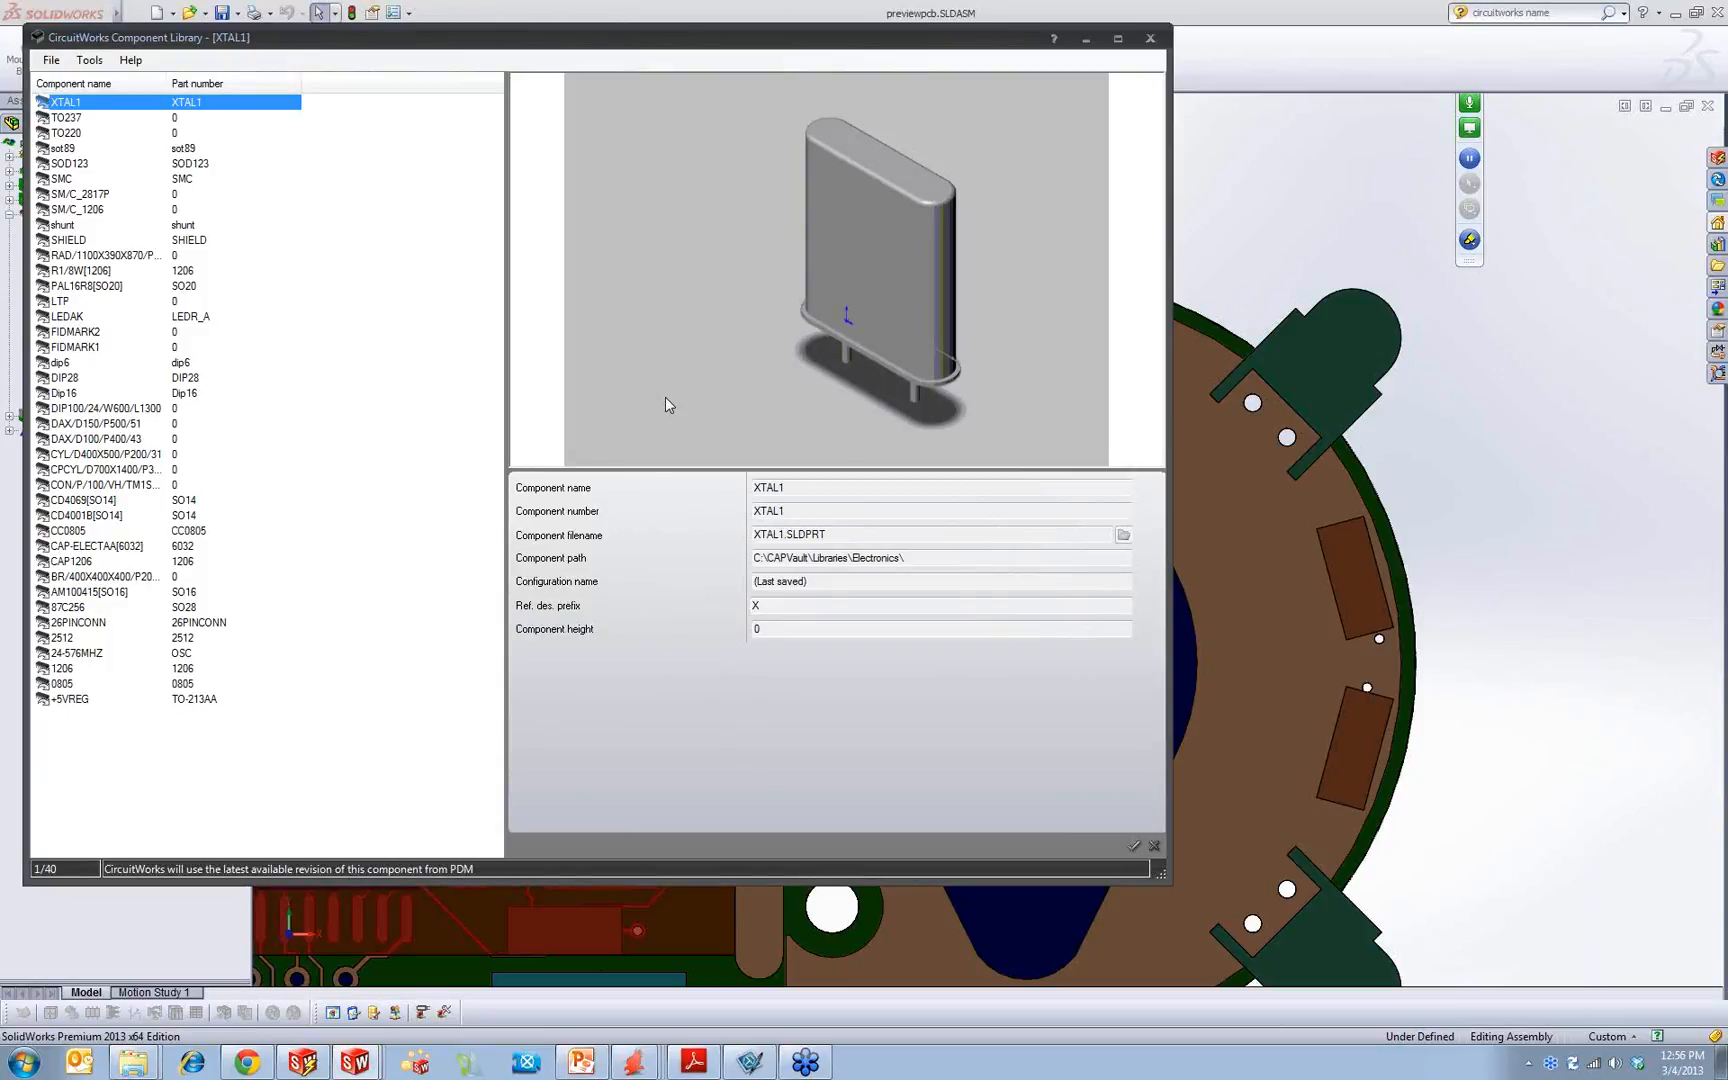
Step: Open the PAL16R8[SO20] component for editing and browse for its model file in the CircuitWorks Library's Components folder
click(60, 286)
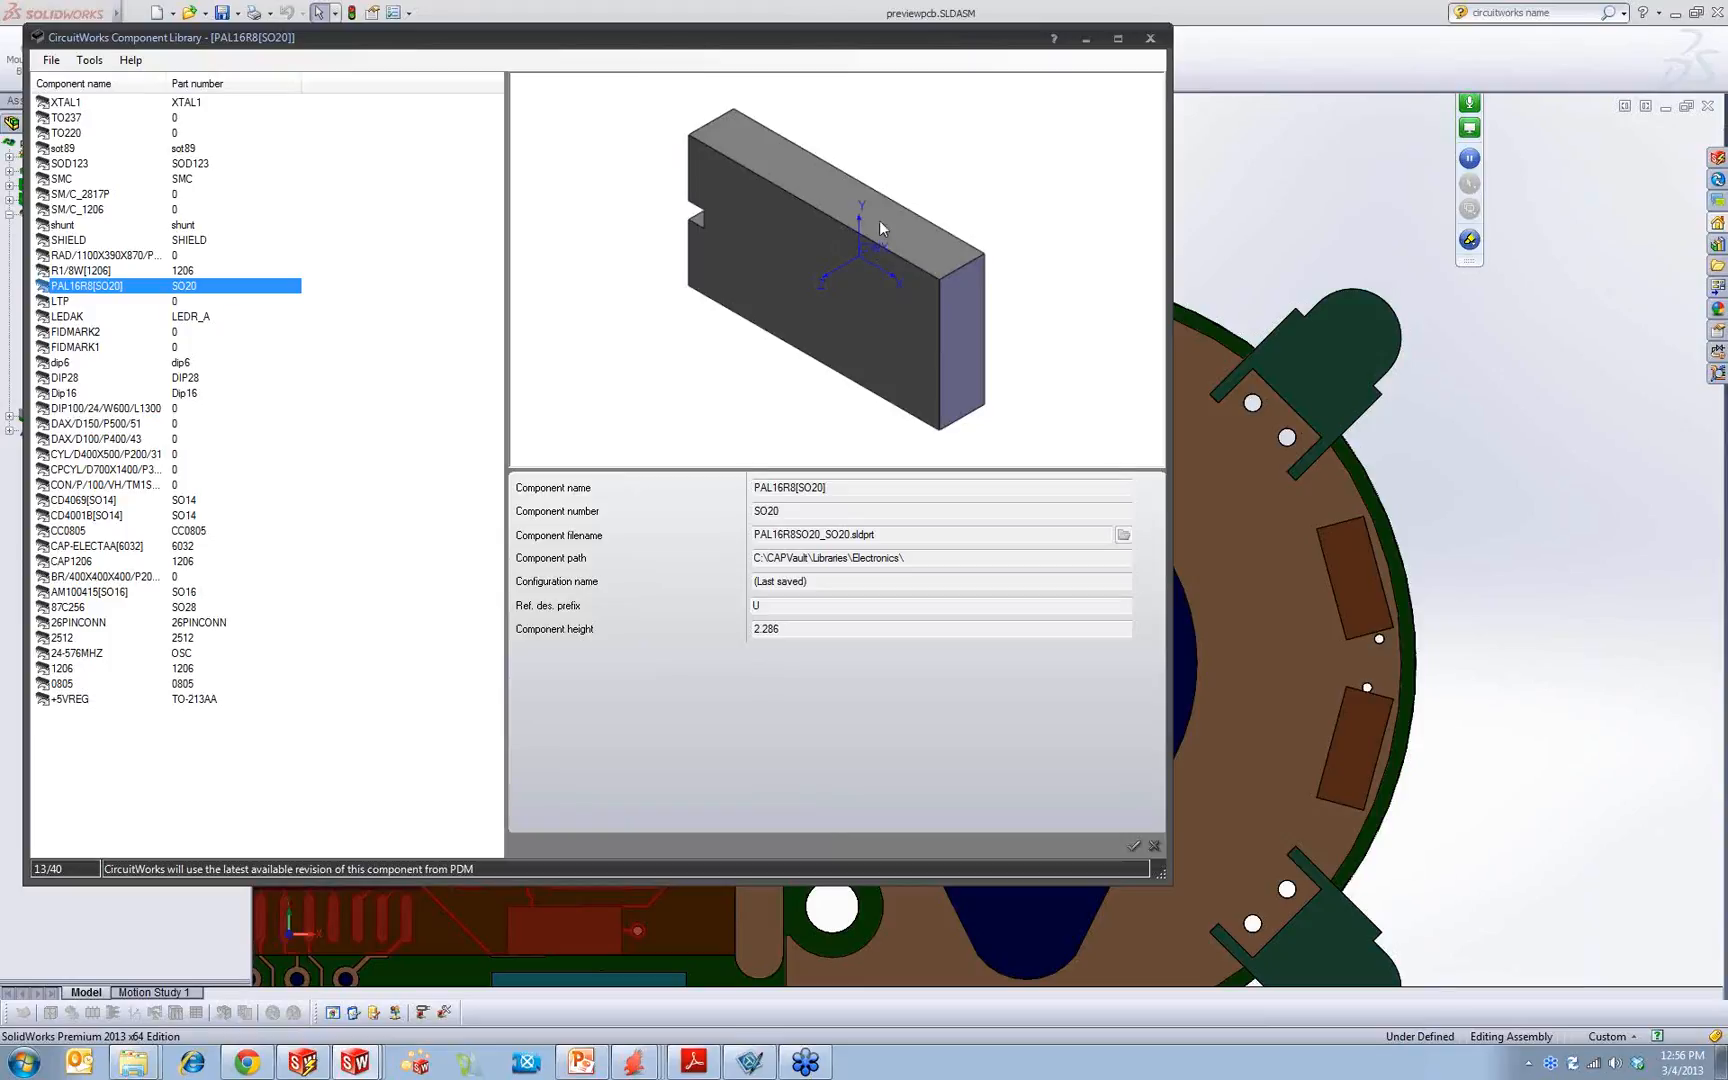
right_click(87, 288)
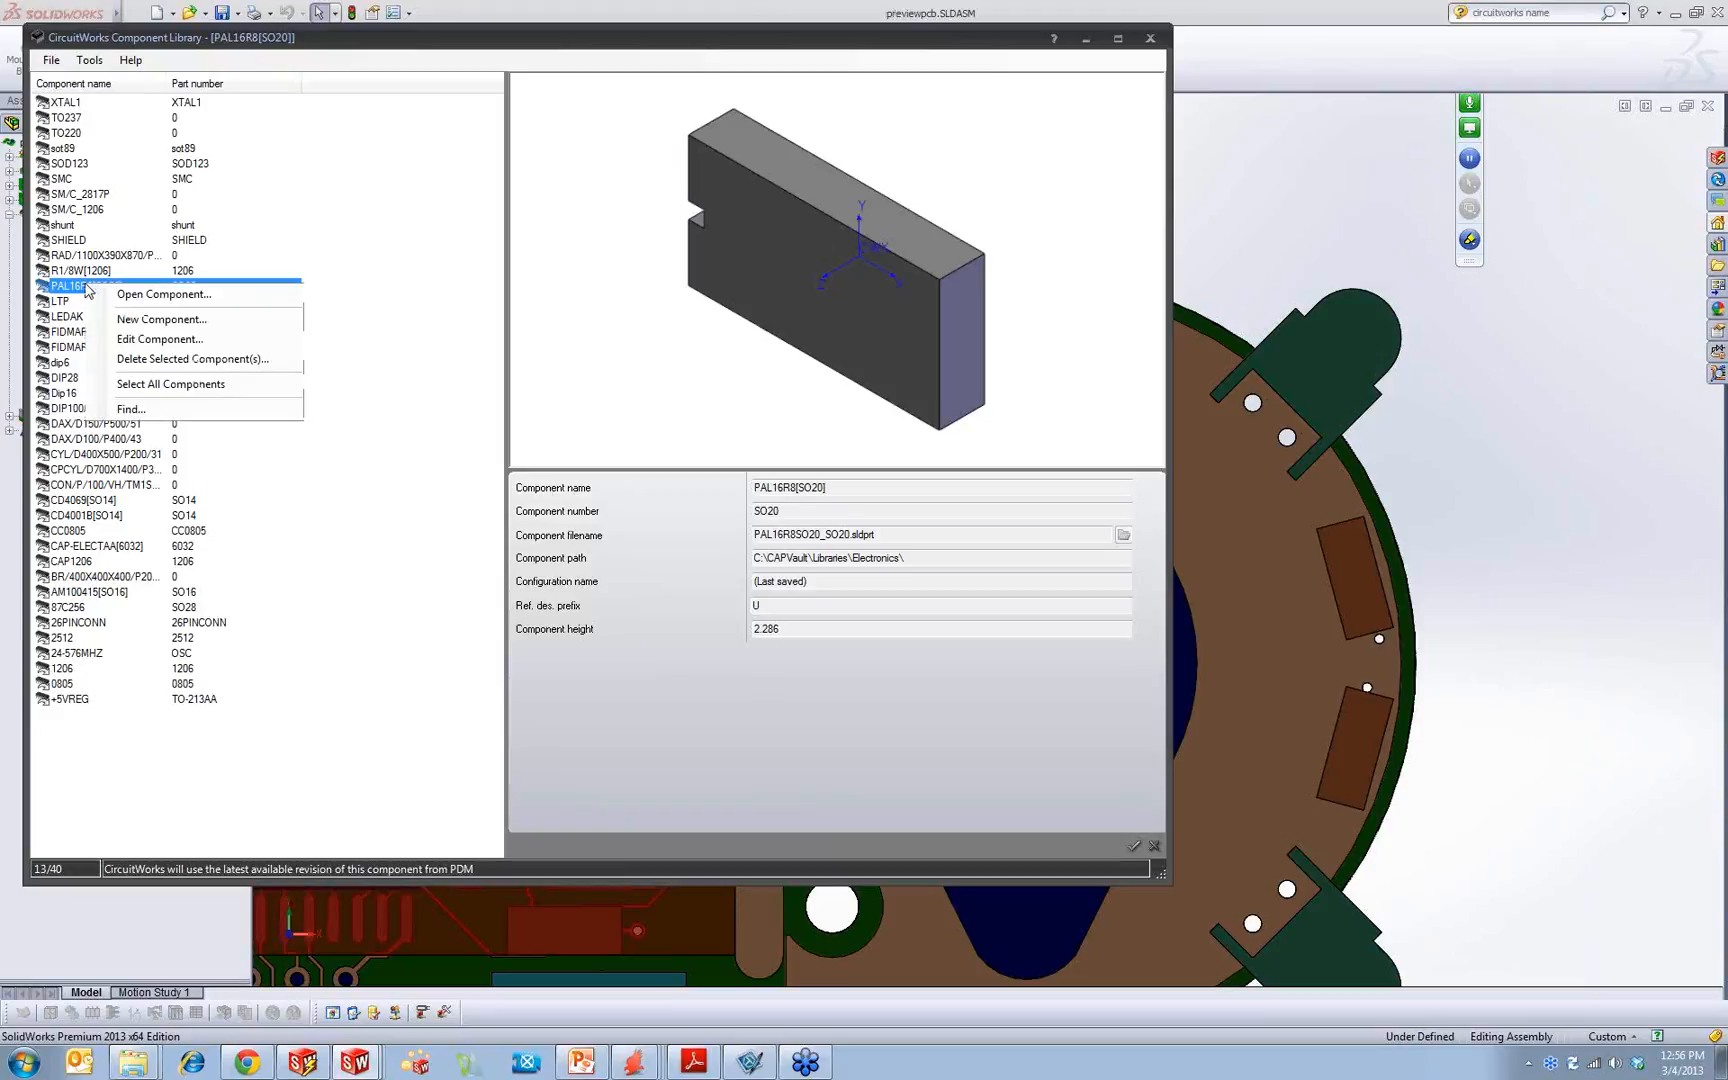
click(136, 342)
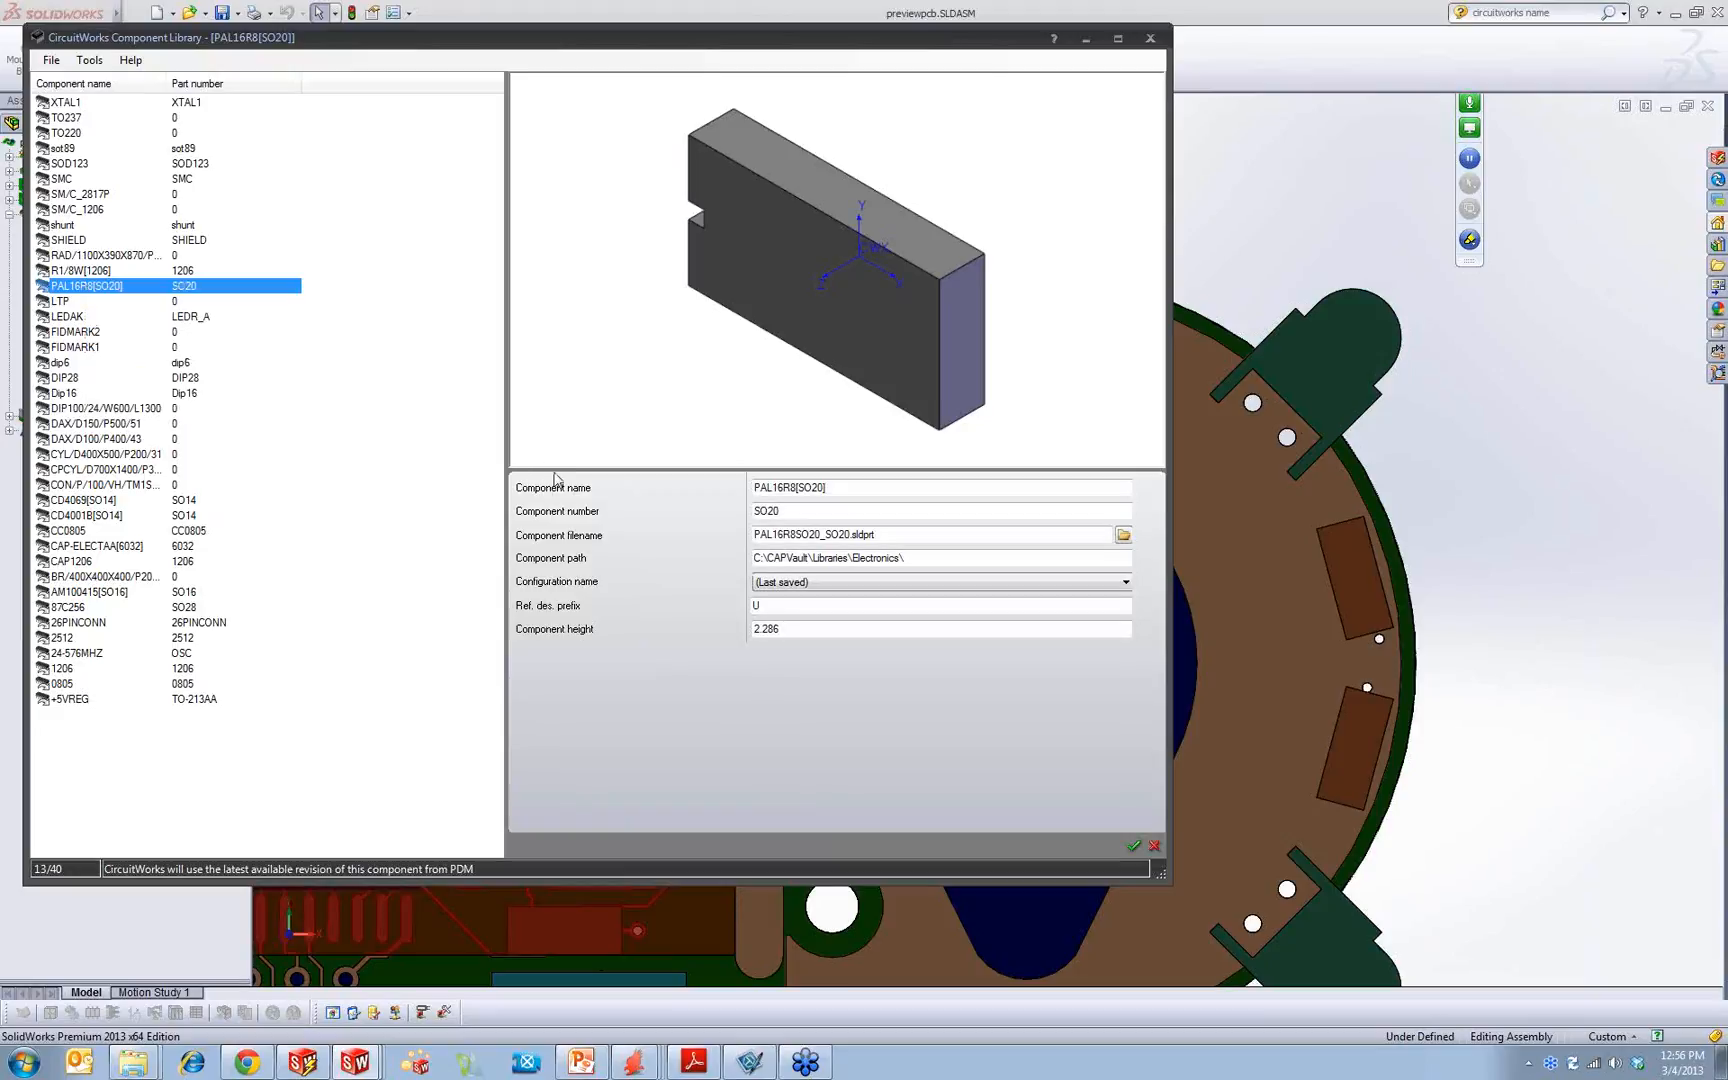
click(1123, 535)
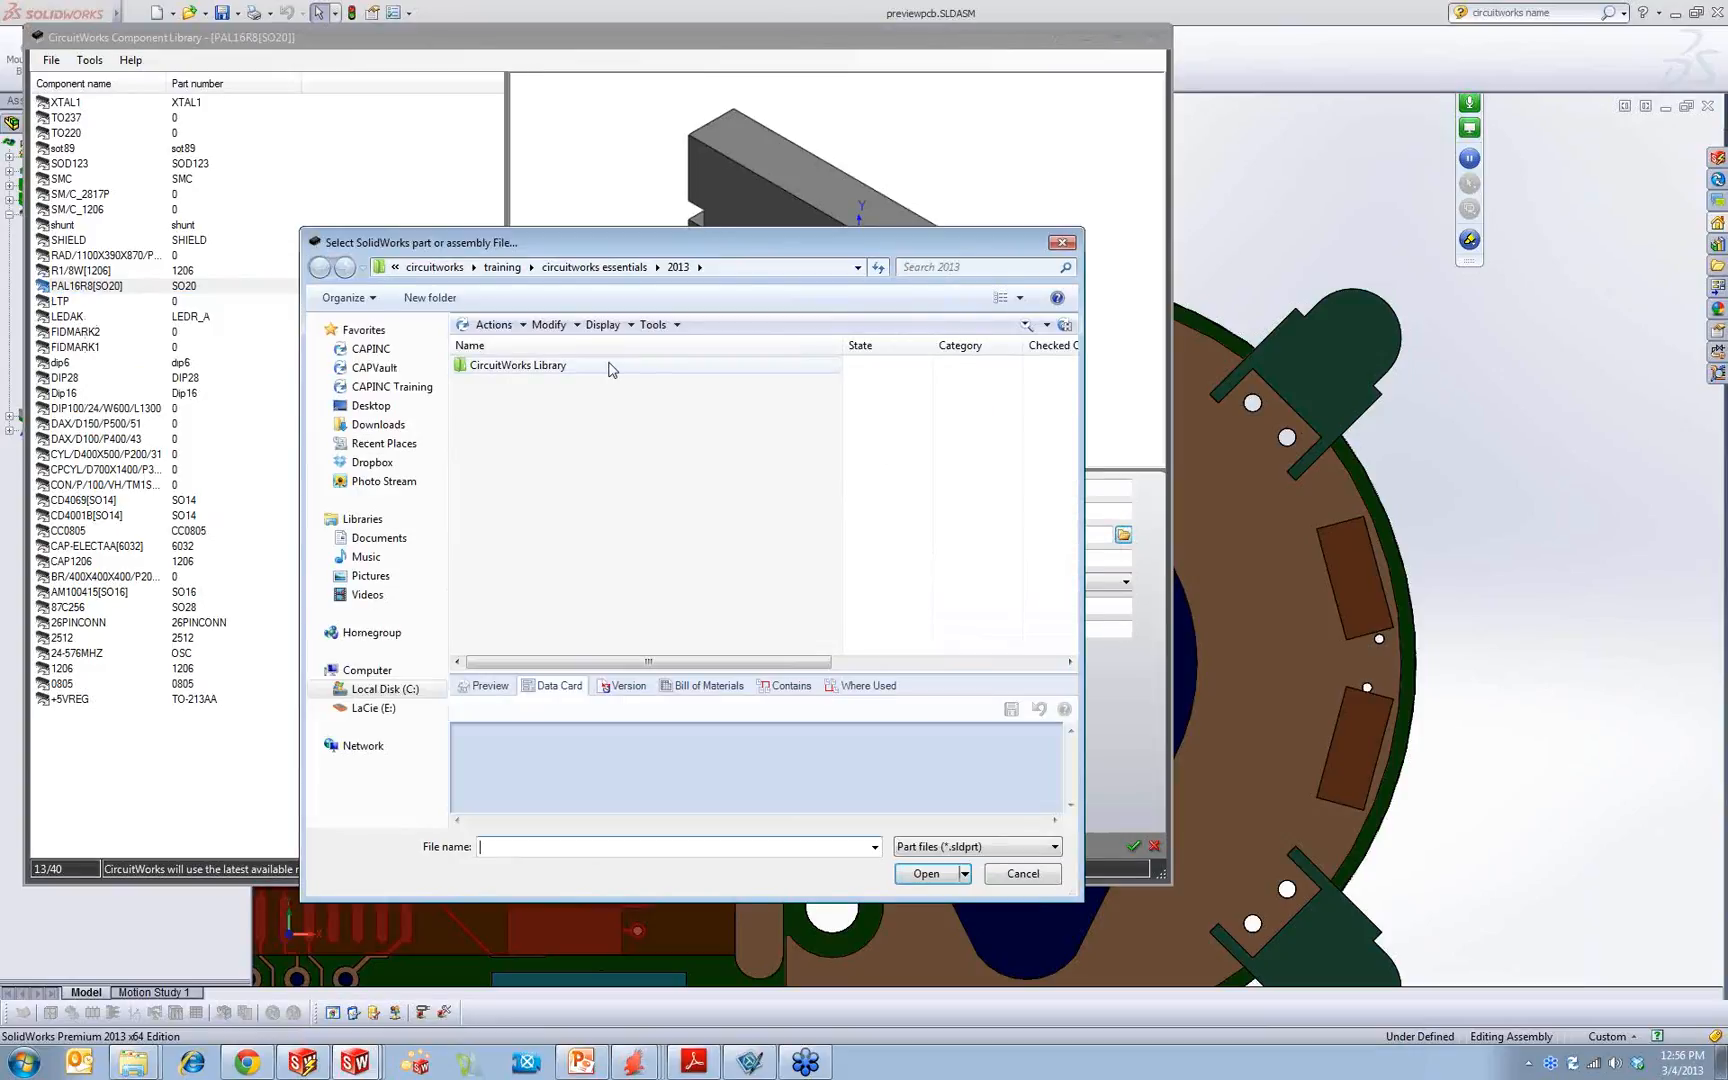
double_click(604, 366)
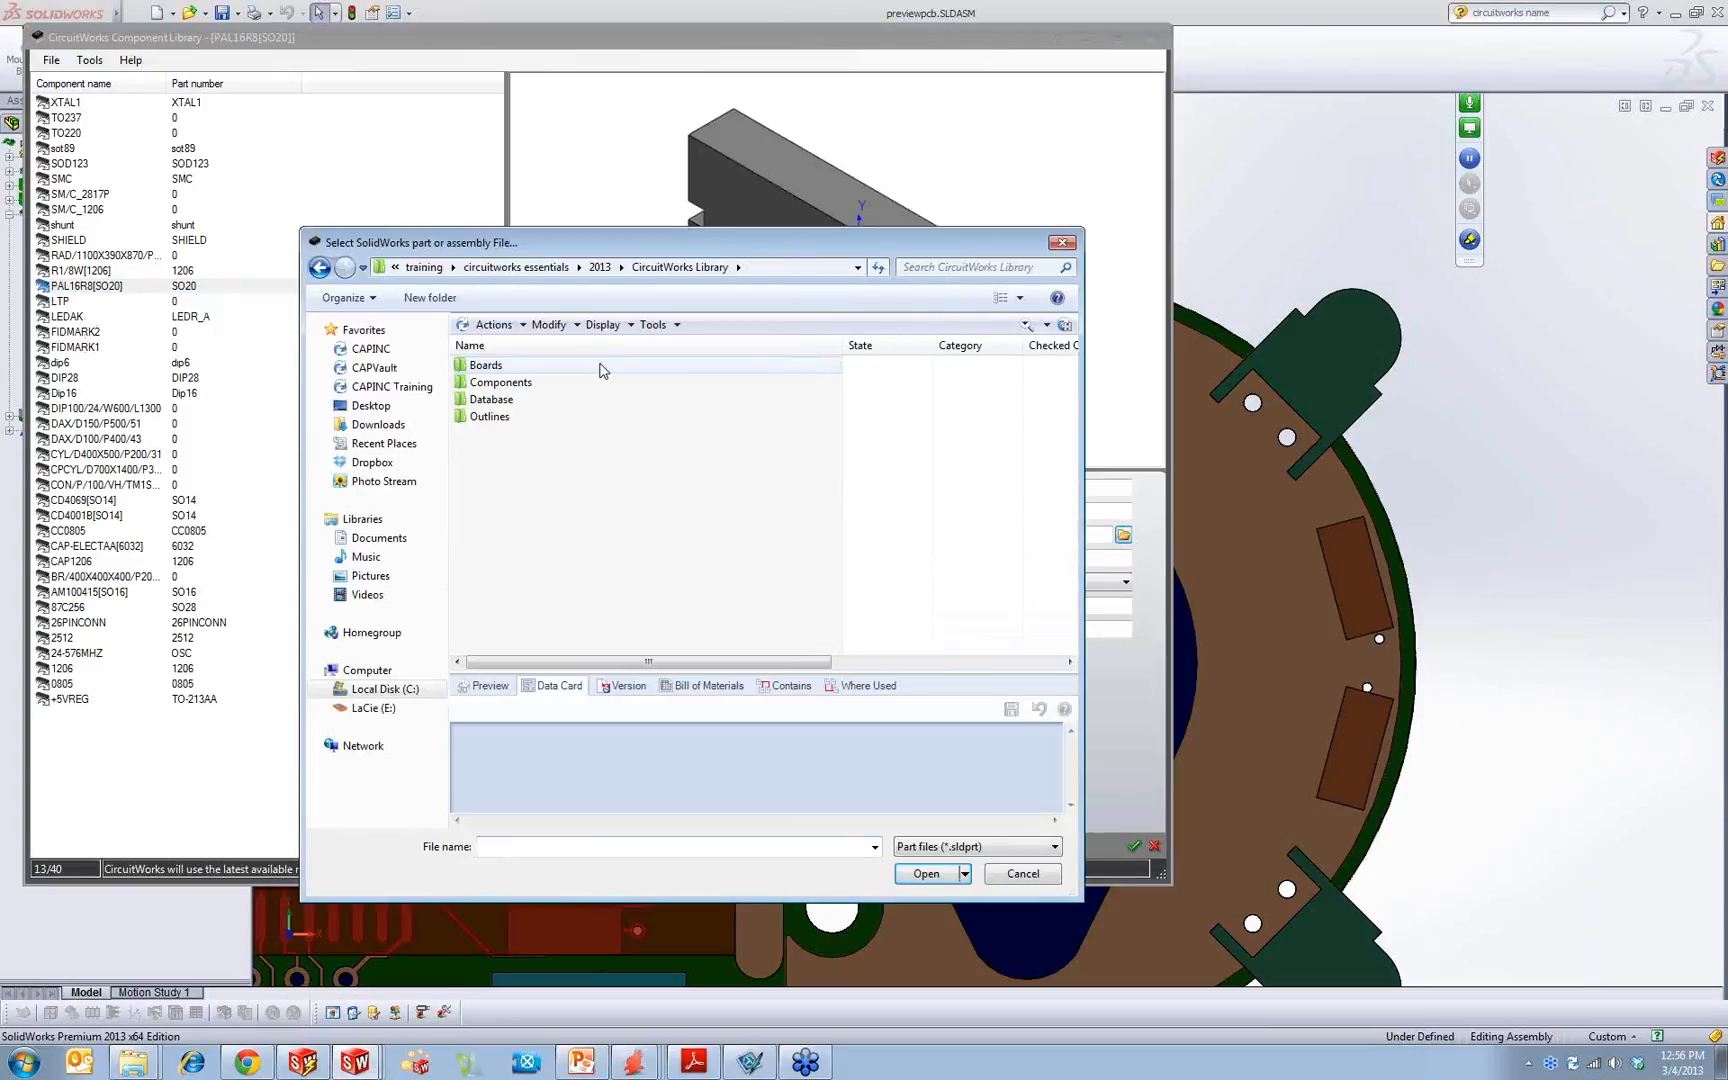
click(548, 388)
double_click(548, 388)
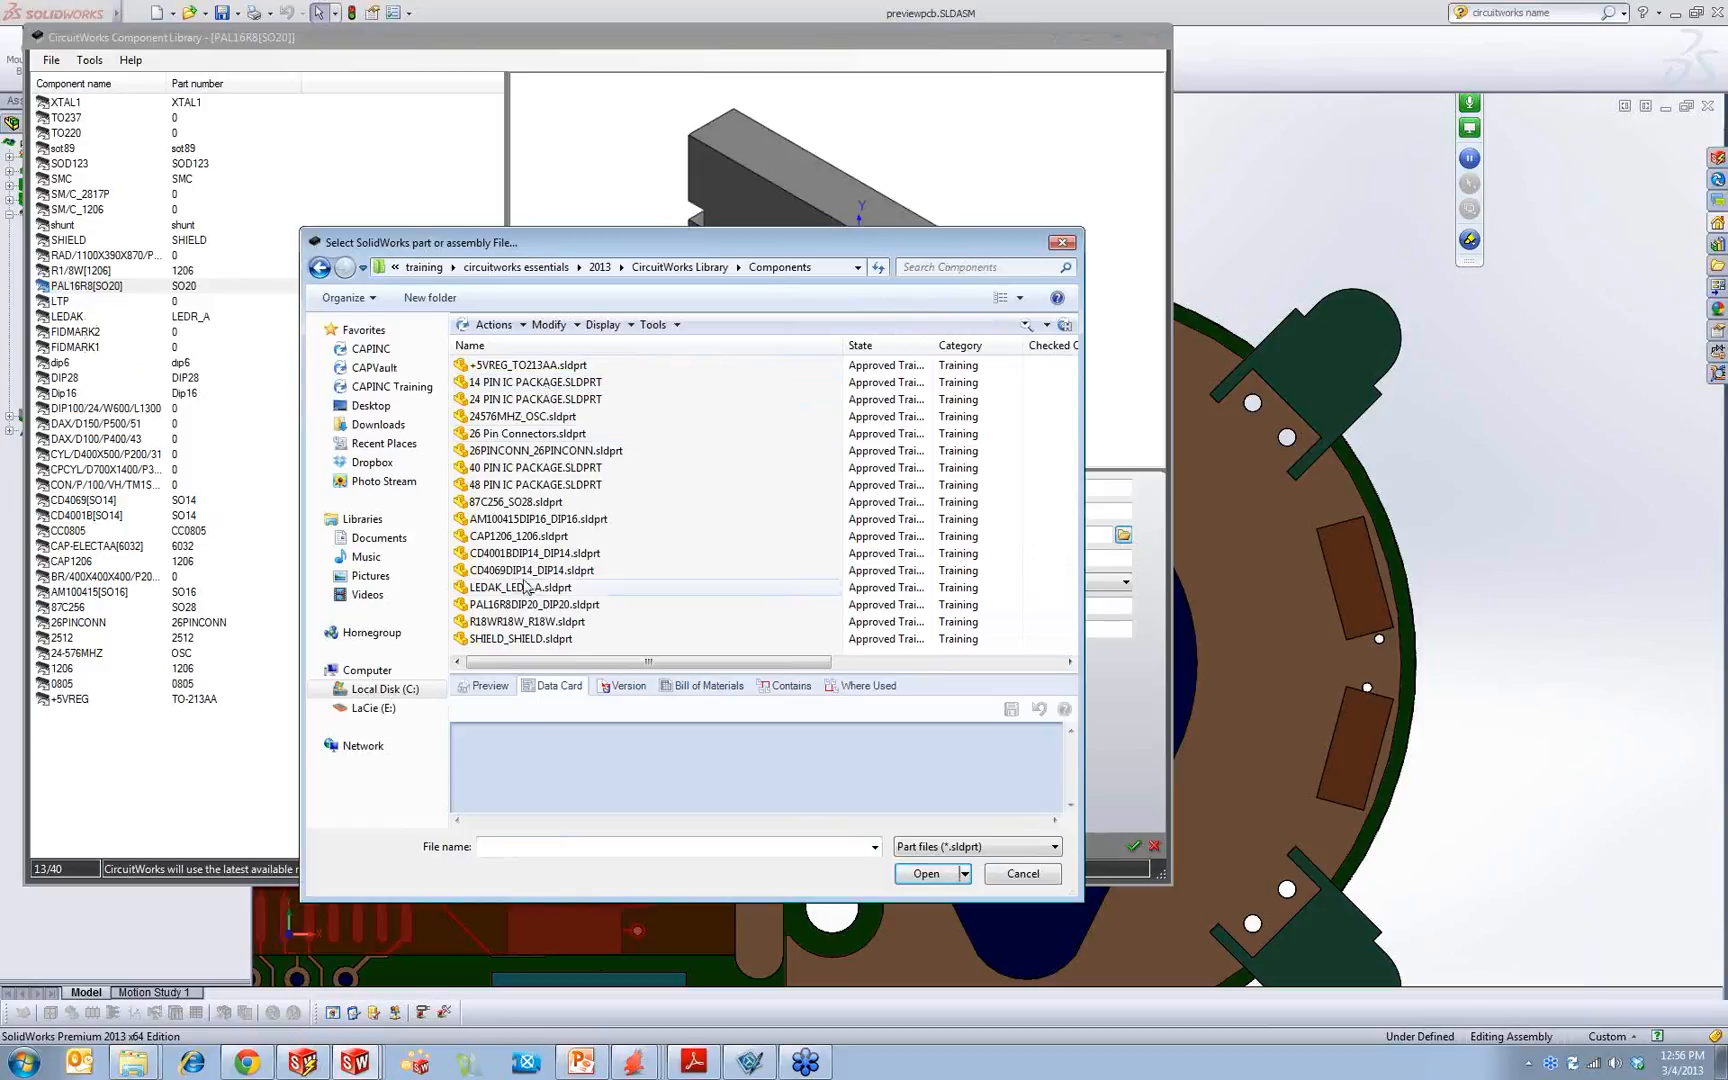
Step: Preview LEDAK_LEDR_A.sldprt and assign it as the component's model file
click(520, 588)
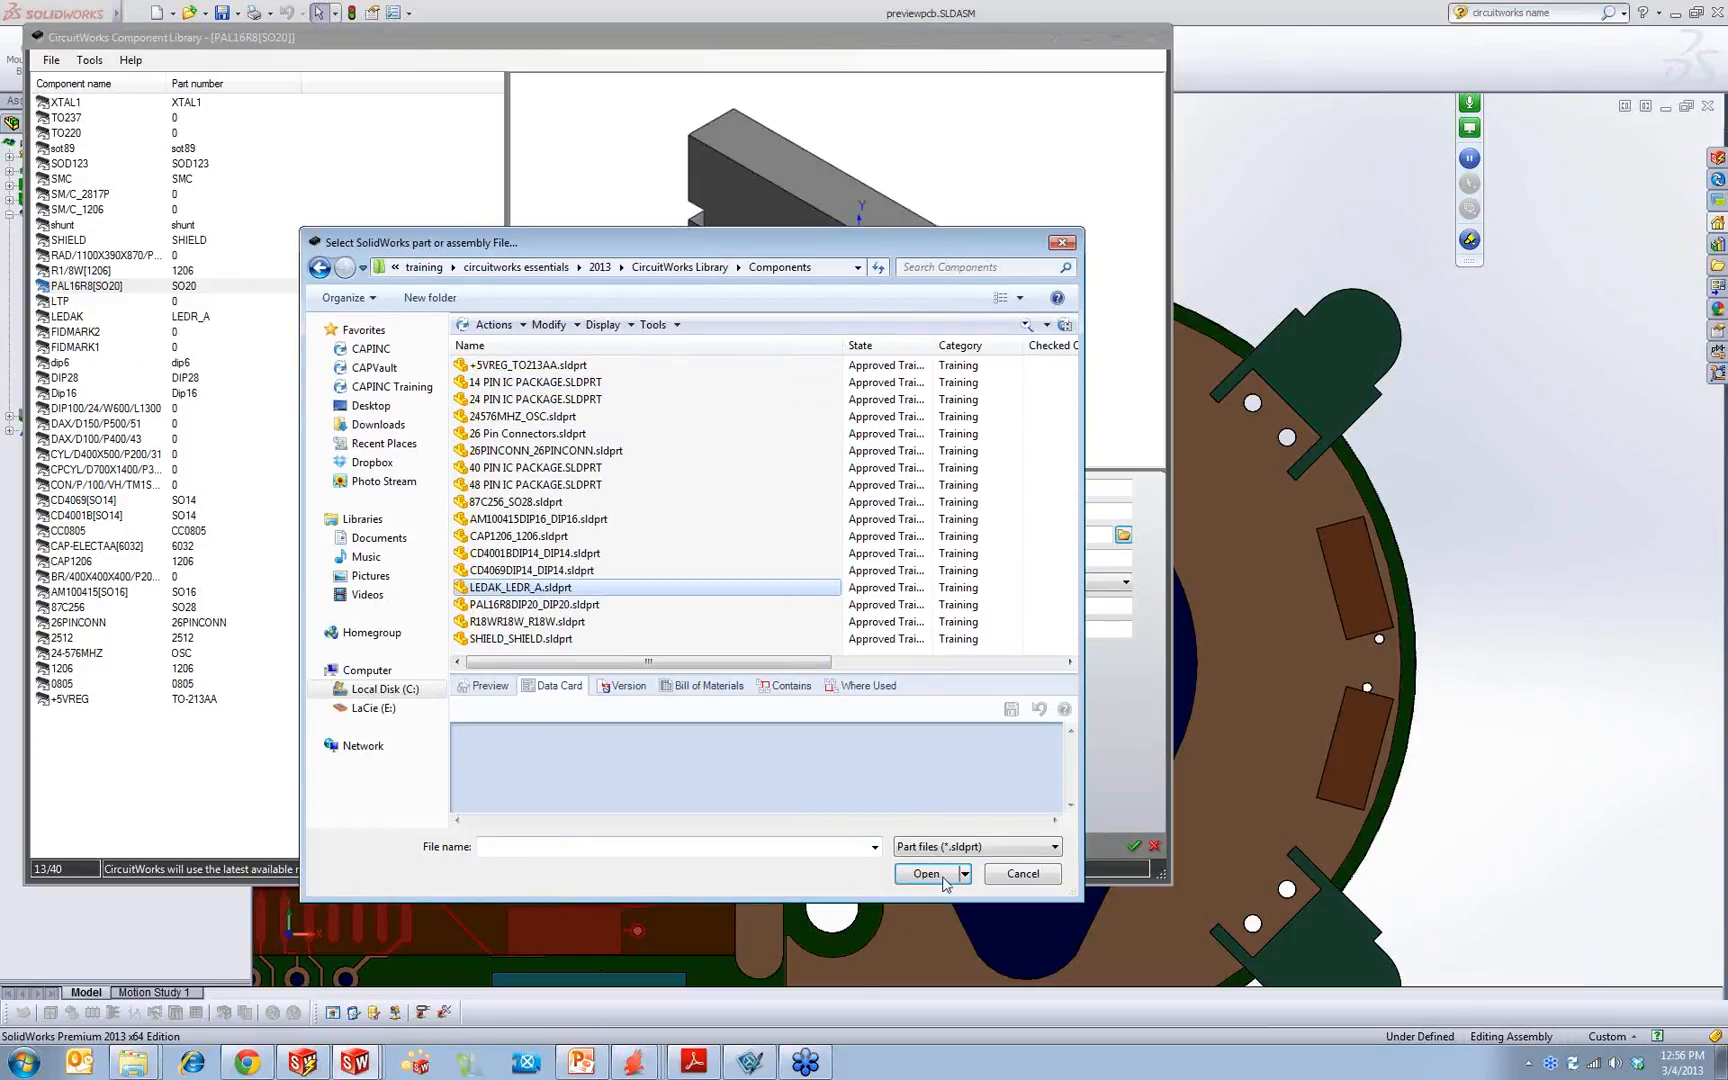
drag(749, 671, 749, 495)
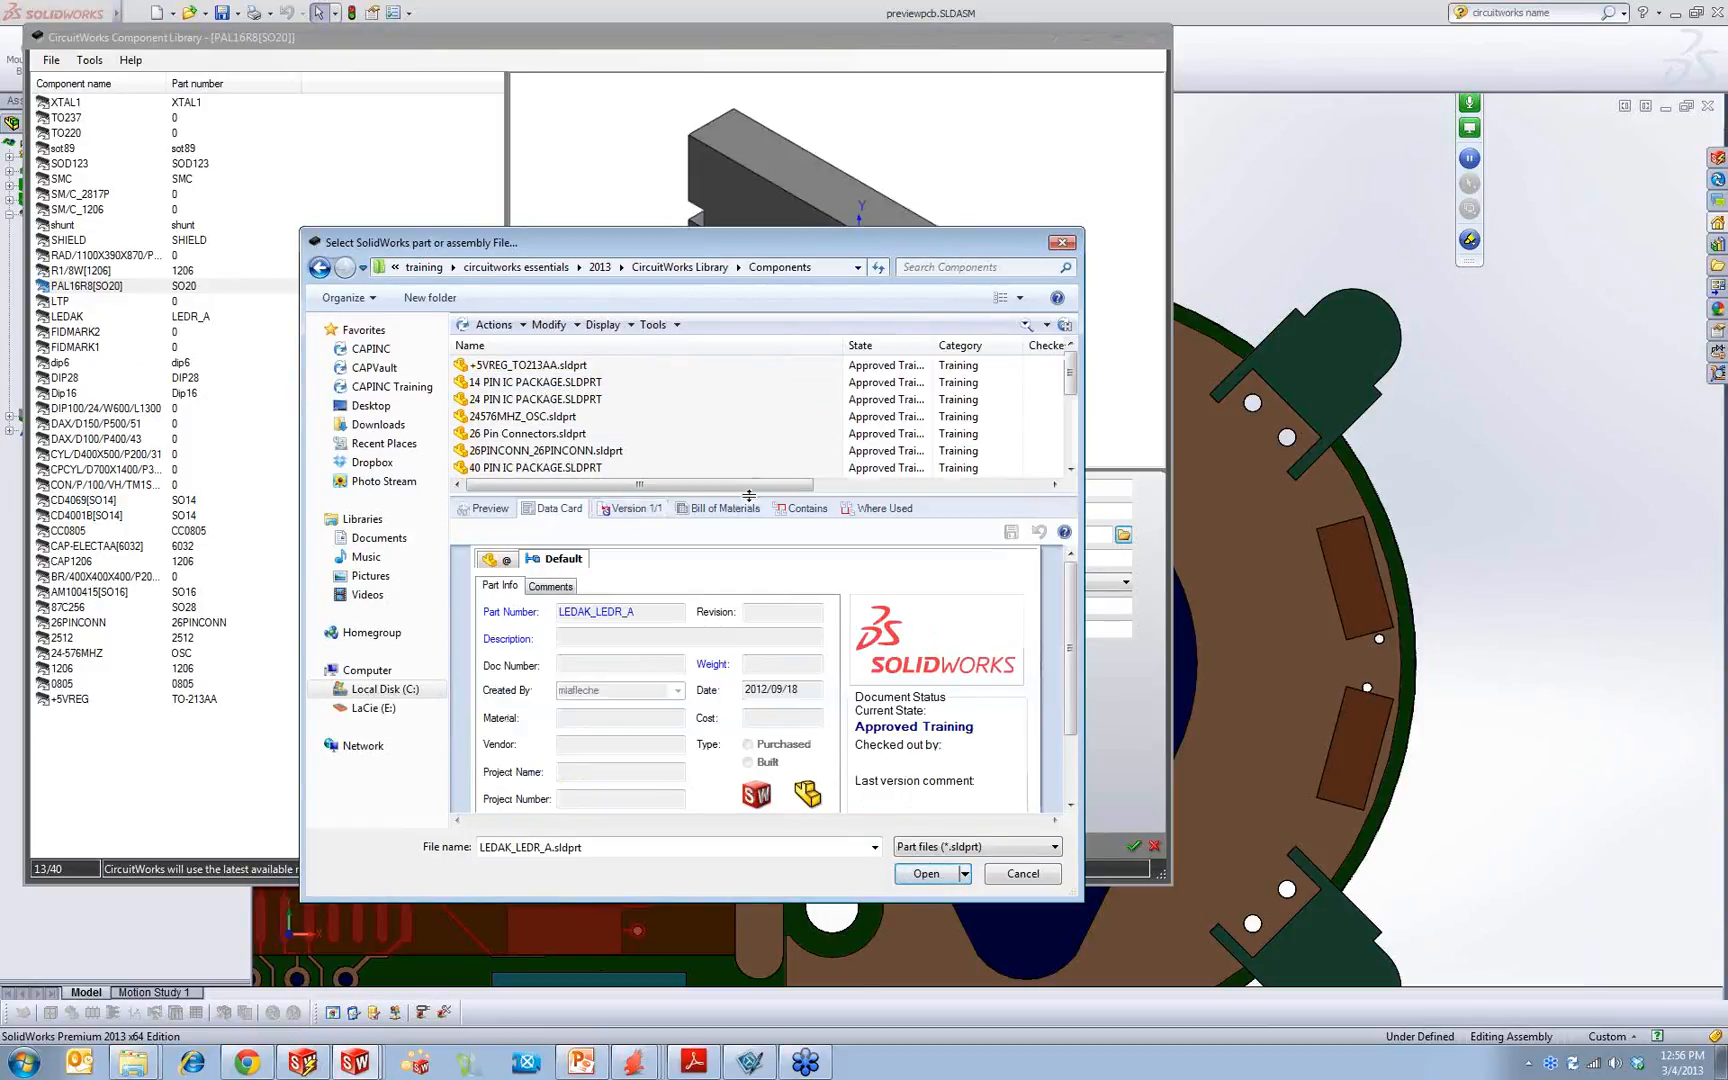
click(488, 510)
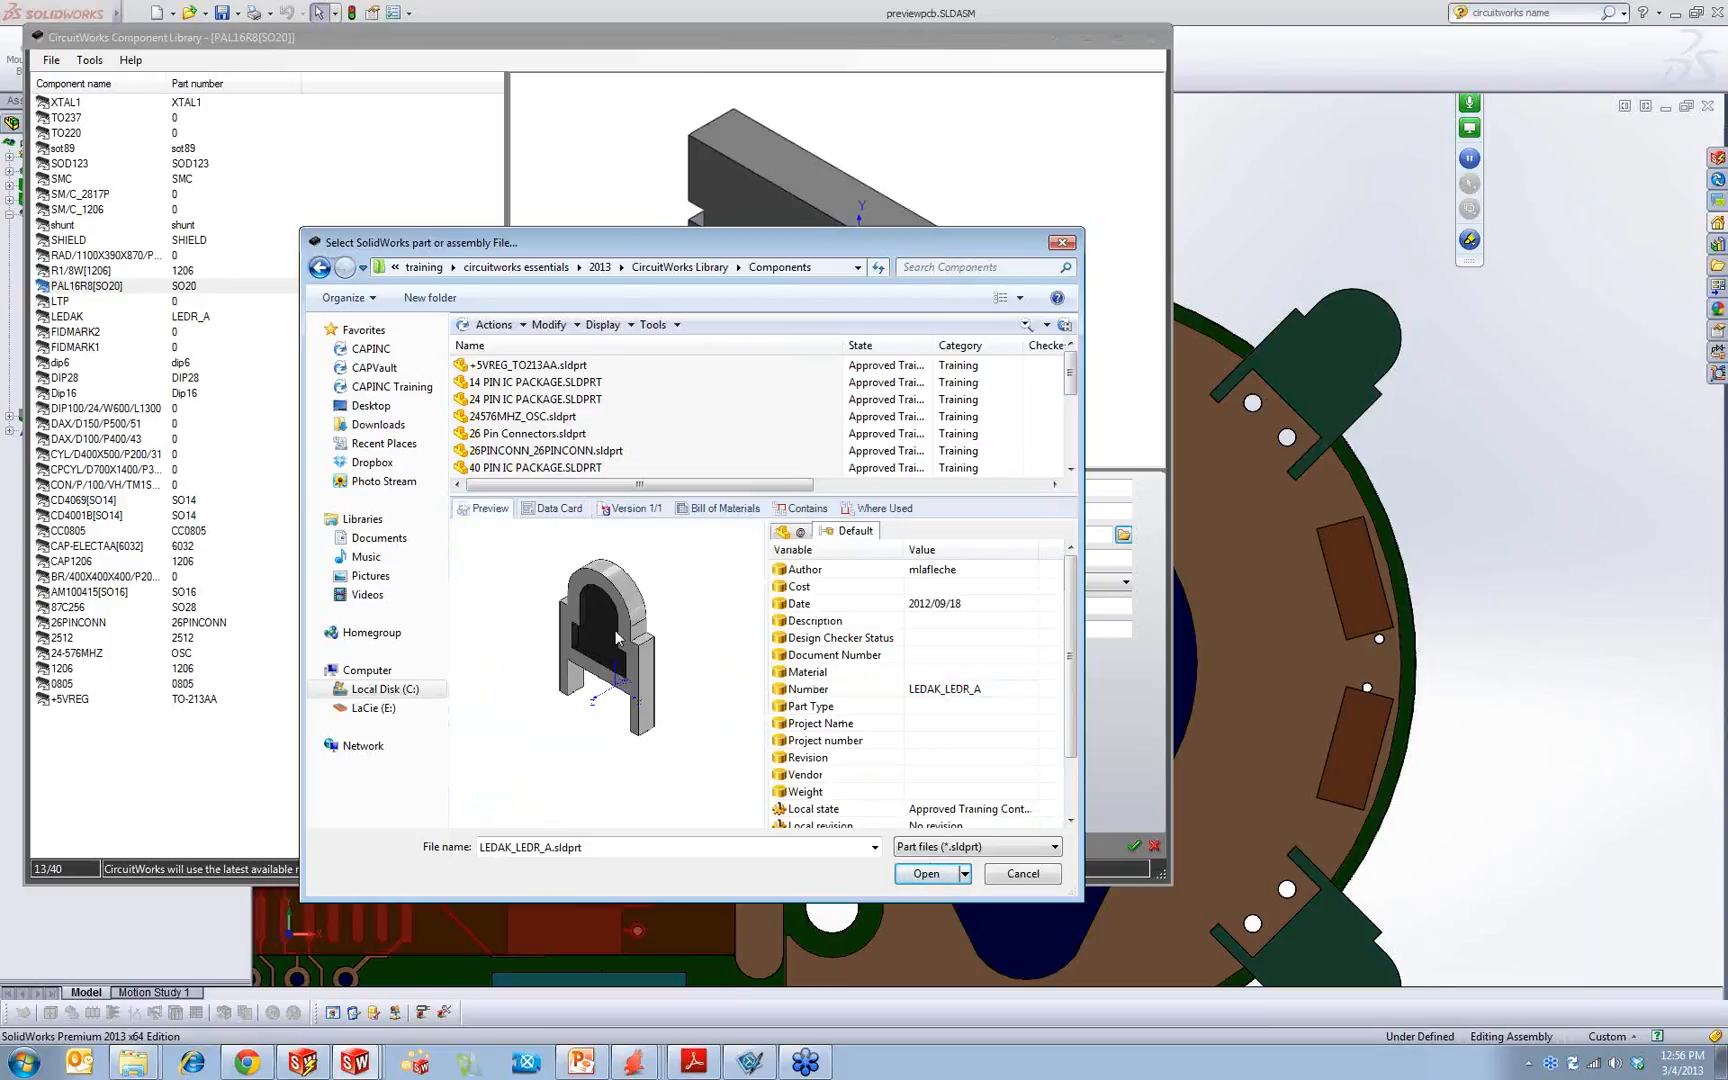
click(926, 873)
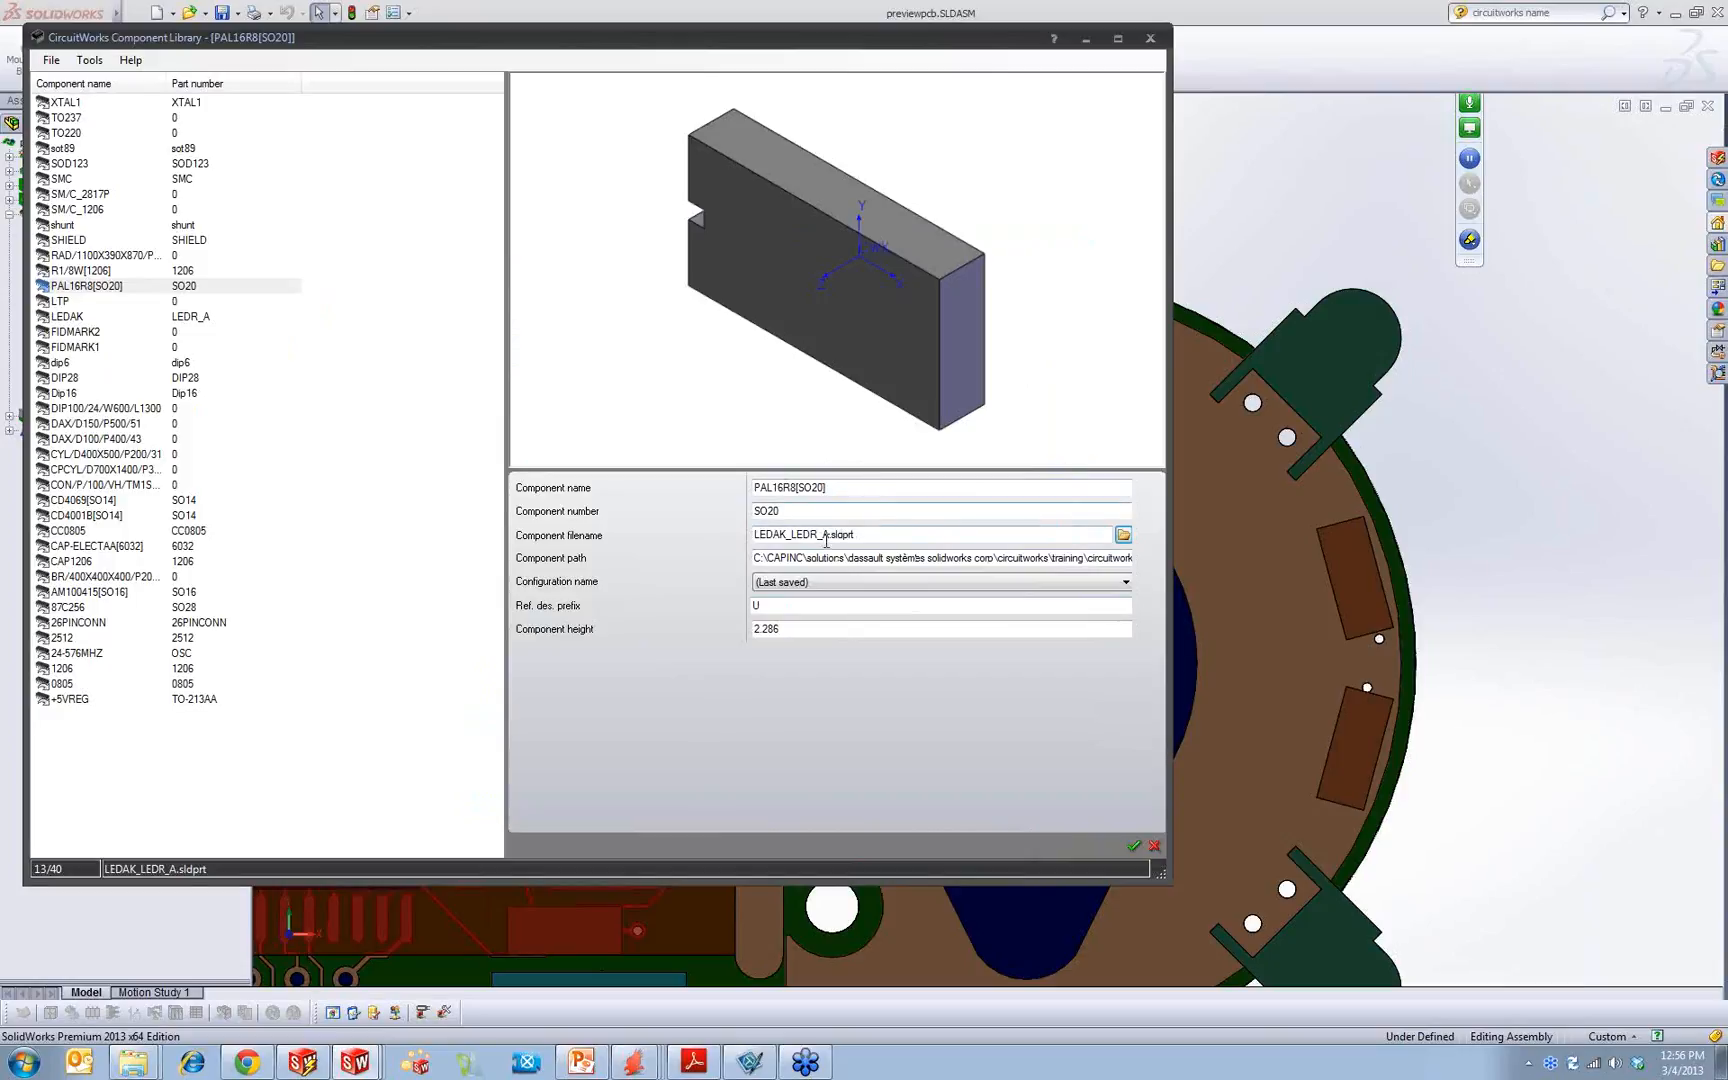
Step: Review the component's filename, reference designator prefix and height, and accept the library edit
drag(852, 535, 682, 542)
drag(784, 605, 687, 608)
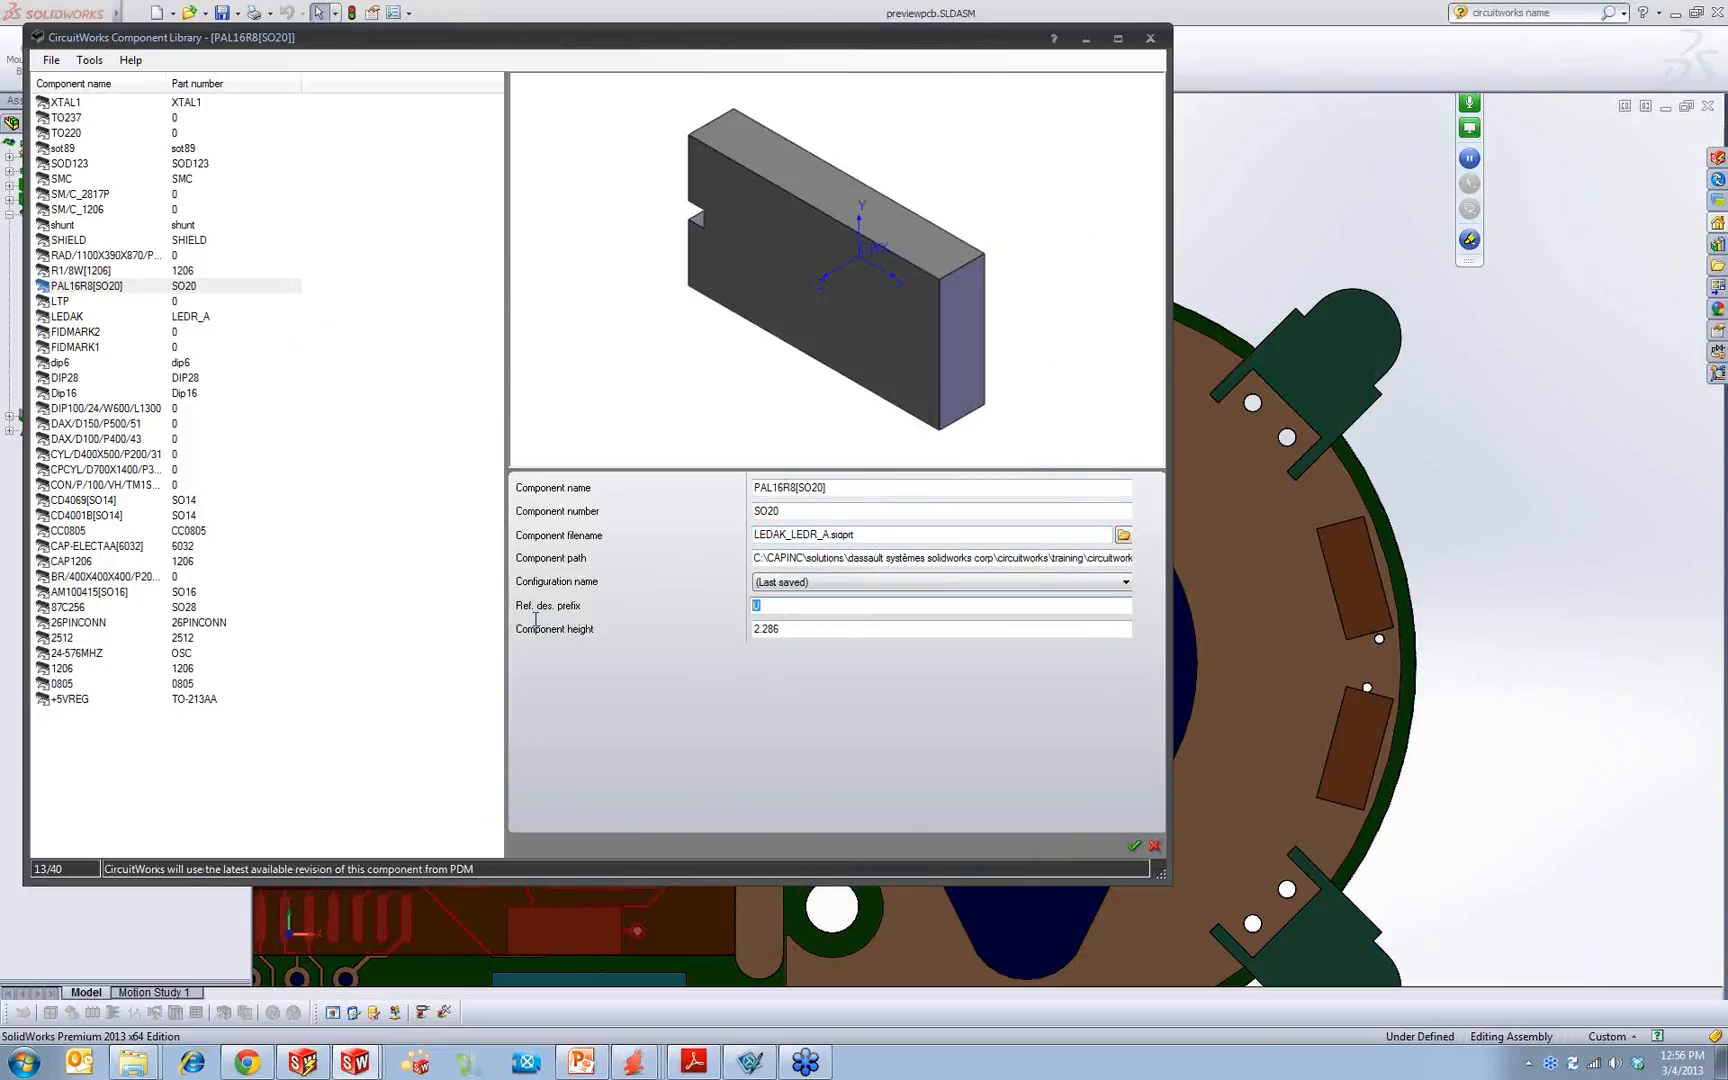
click(811, 630)
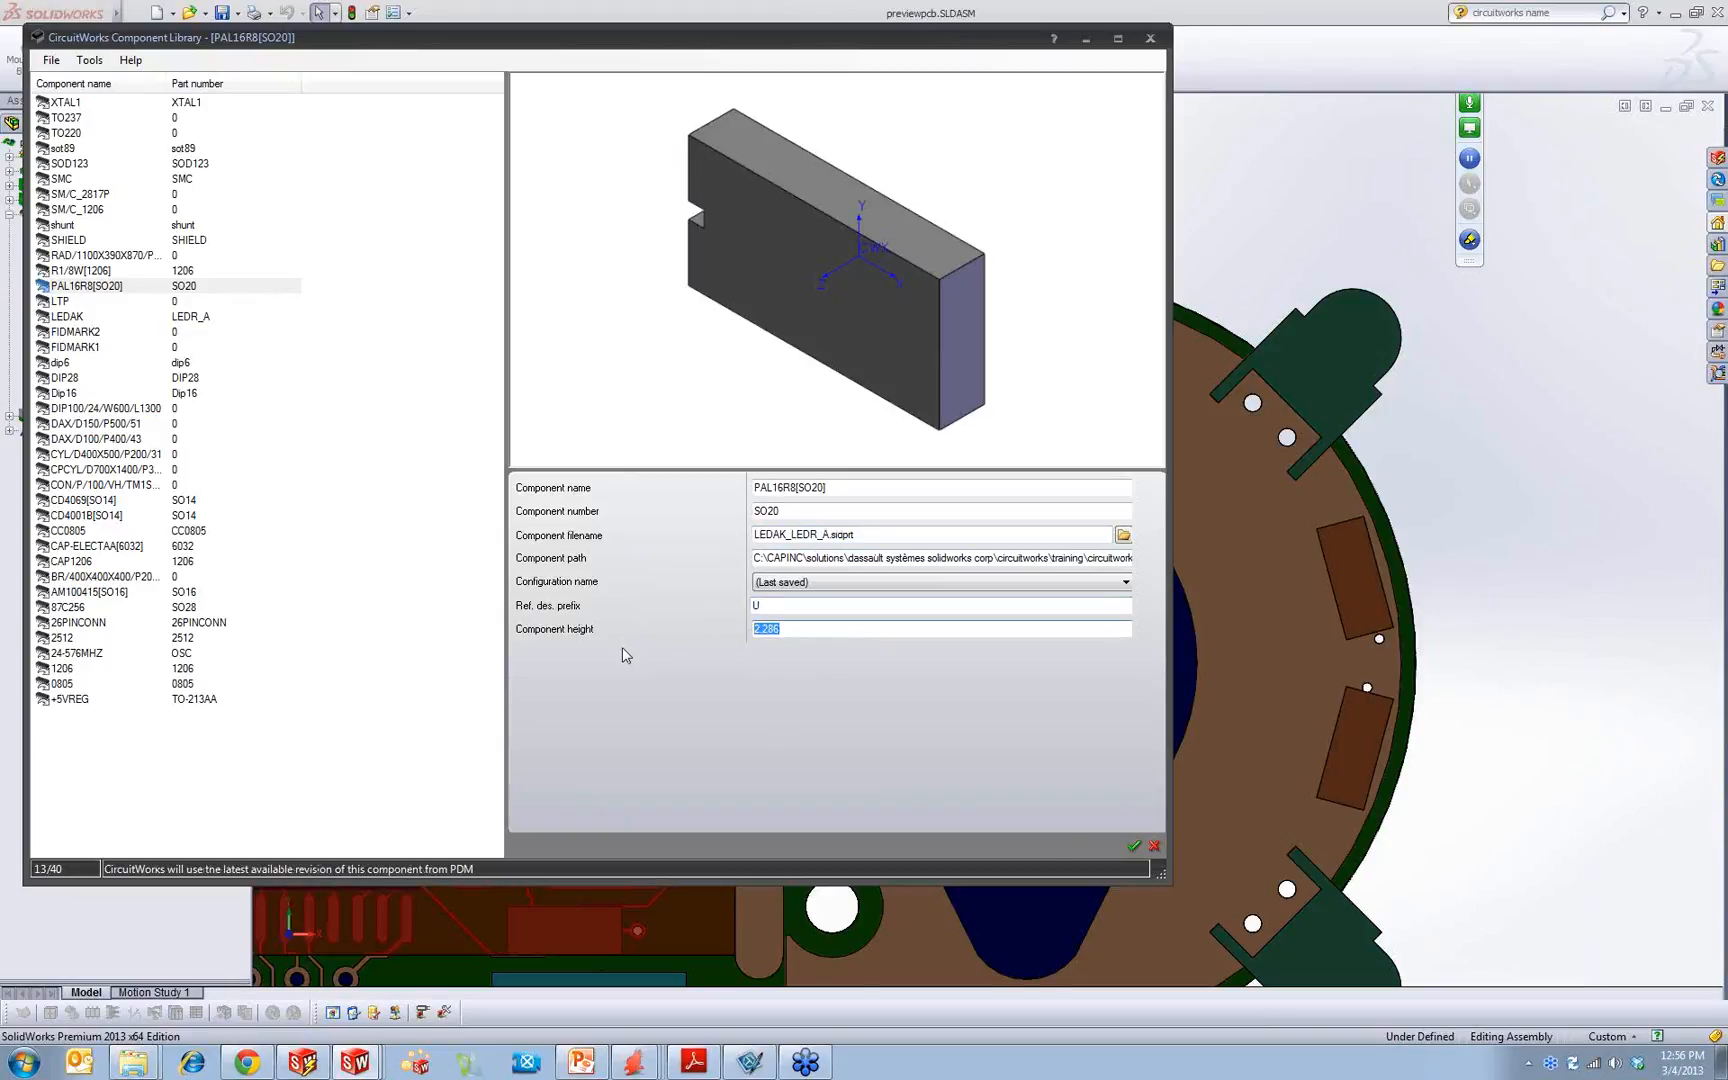
click(1133, 846)
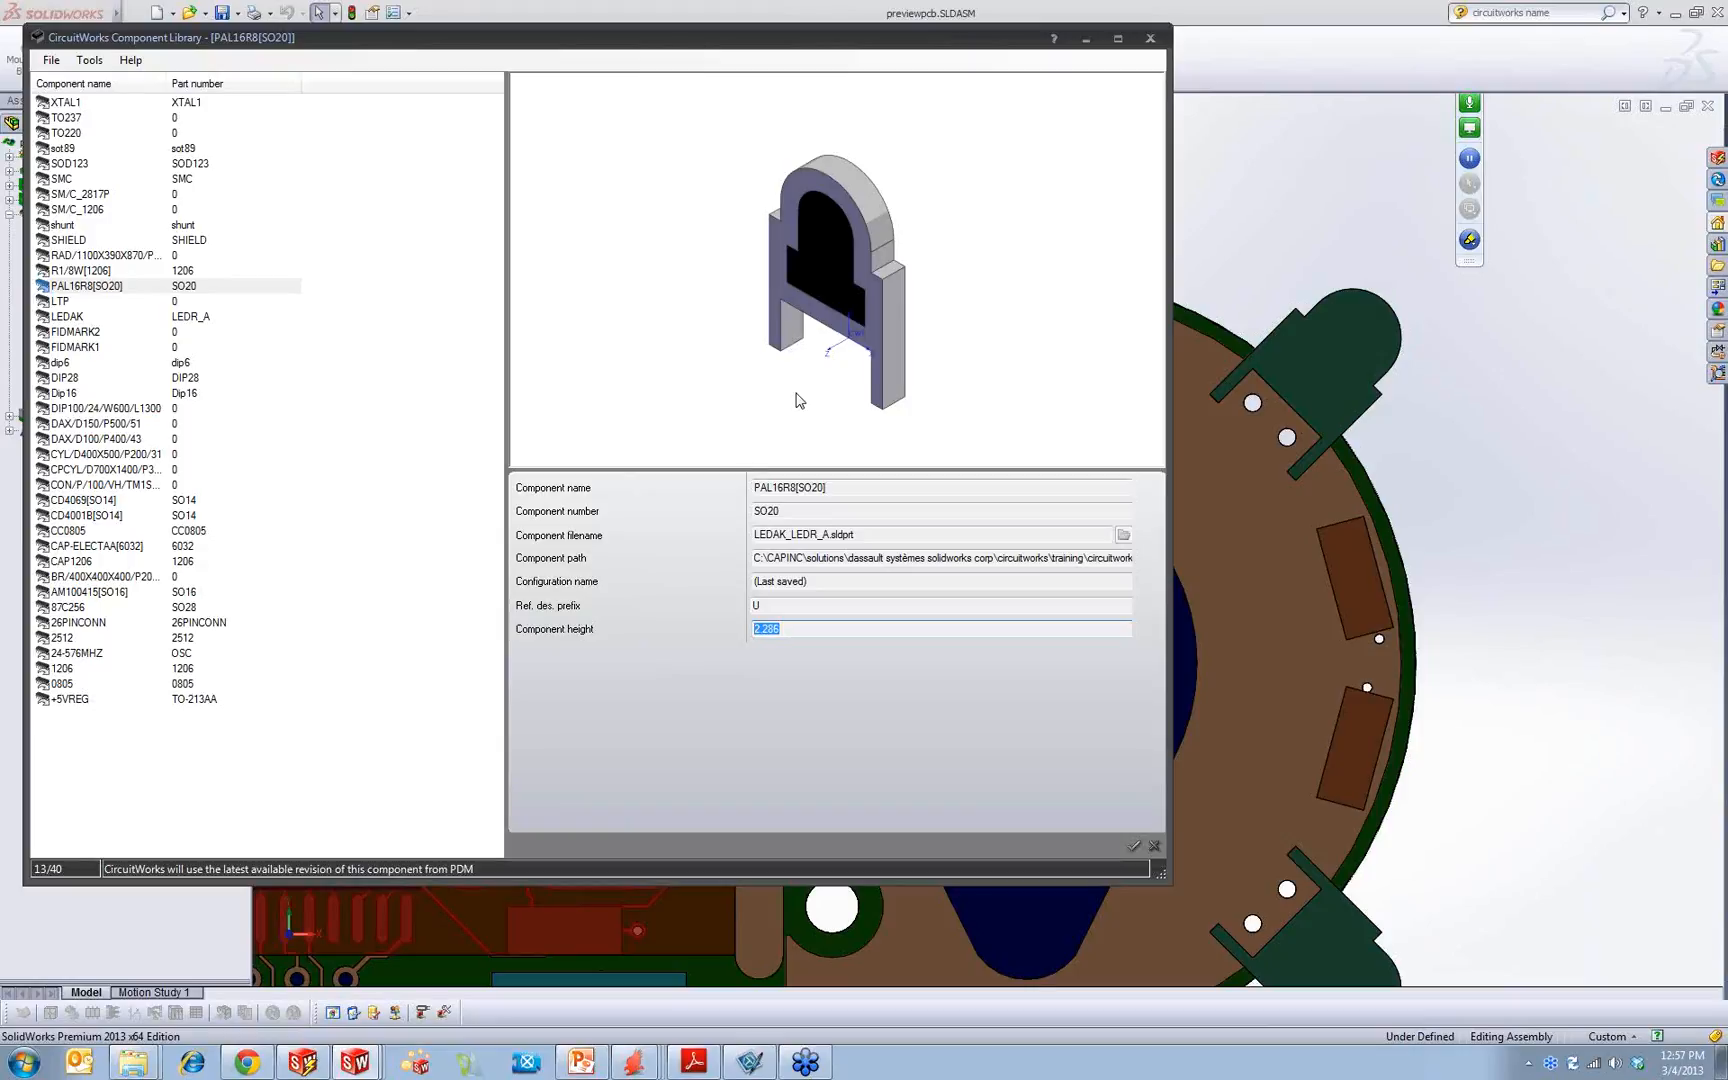
Step: Close the component library and view the board at an angle
click(1141, 41)
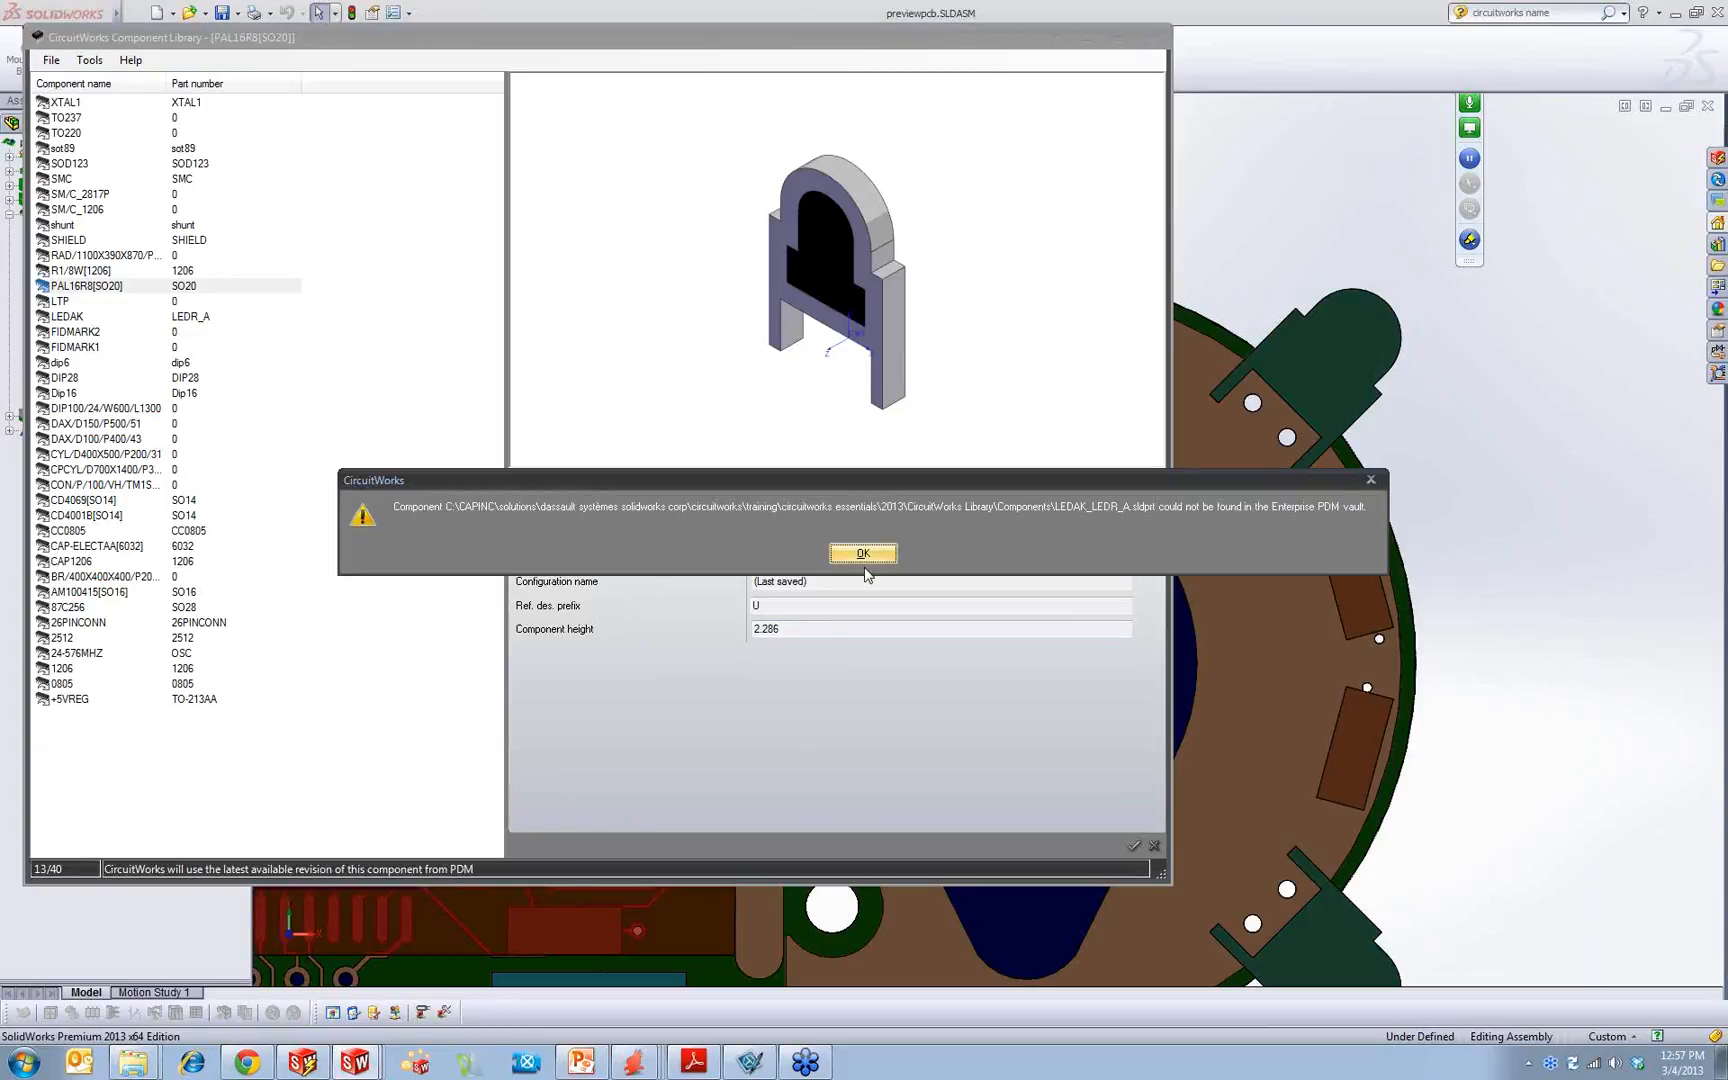
click(866, 556)
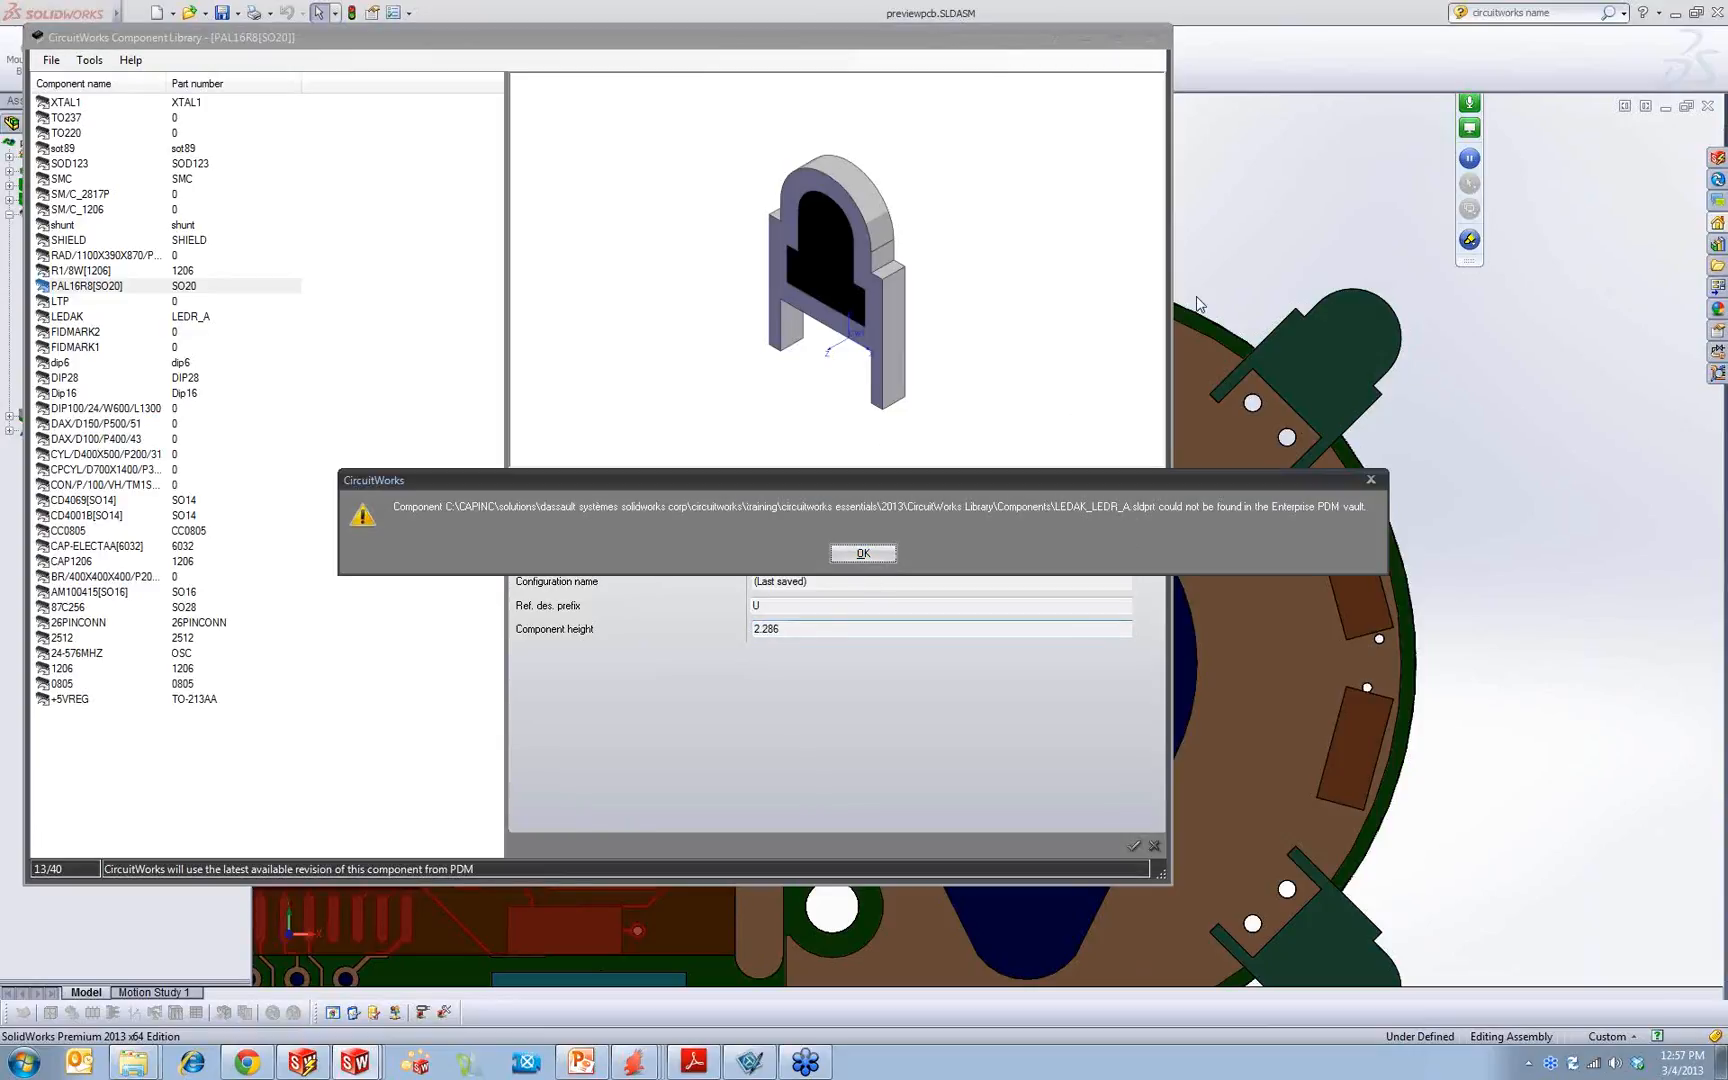
click(891, 556)
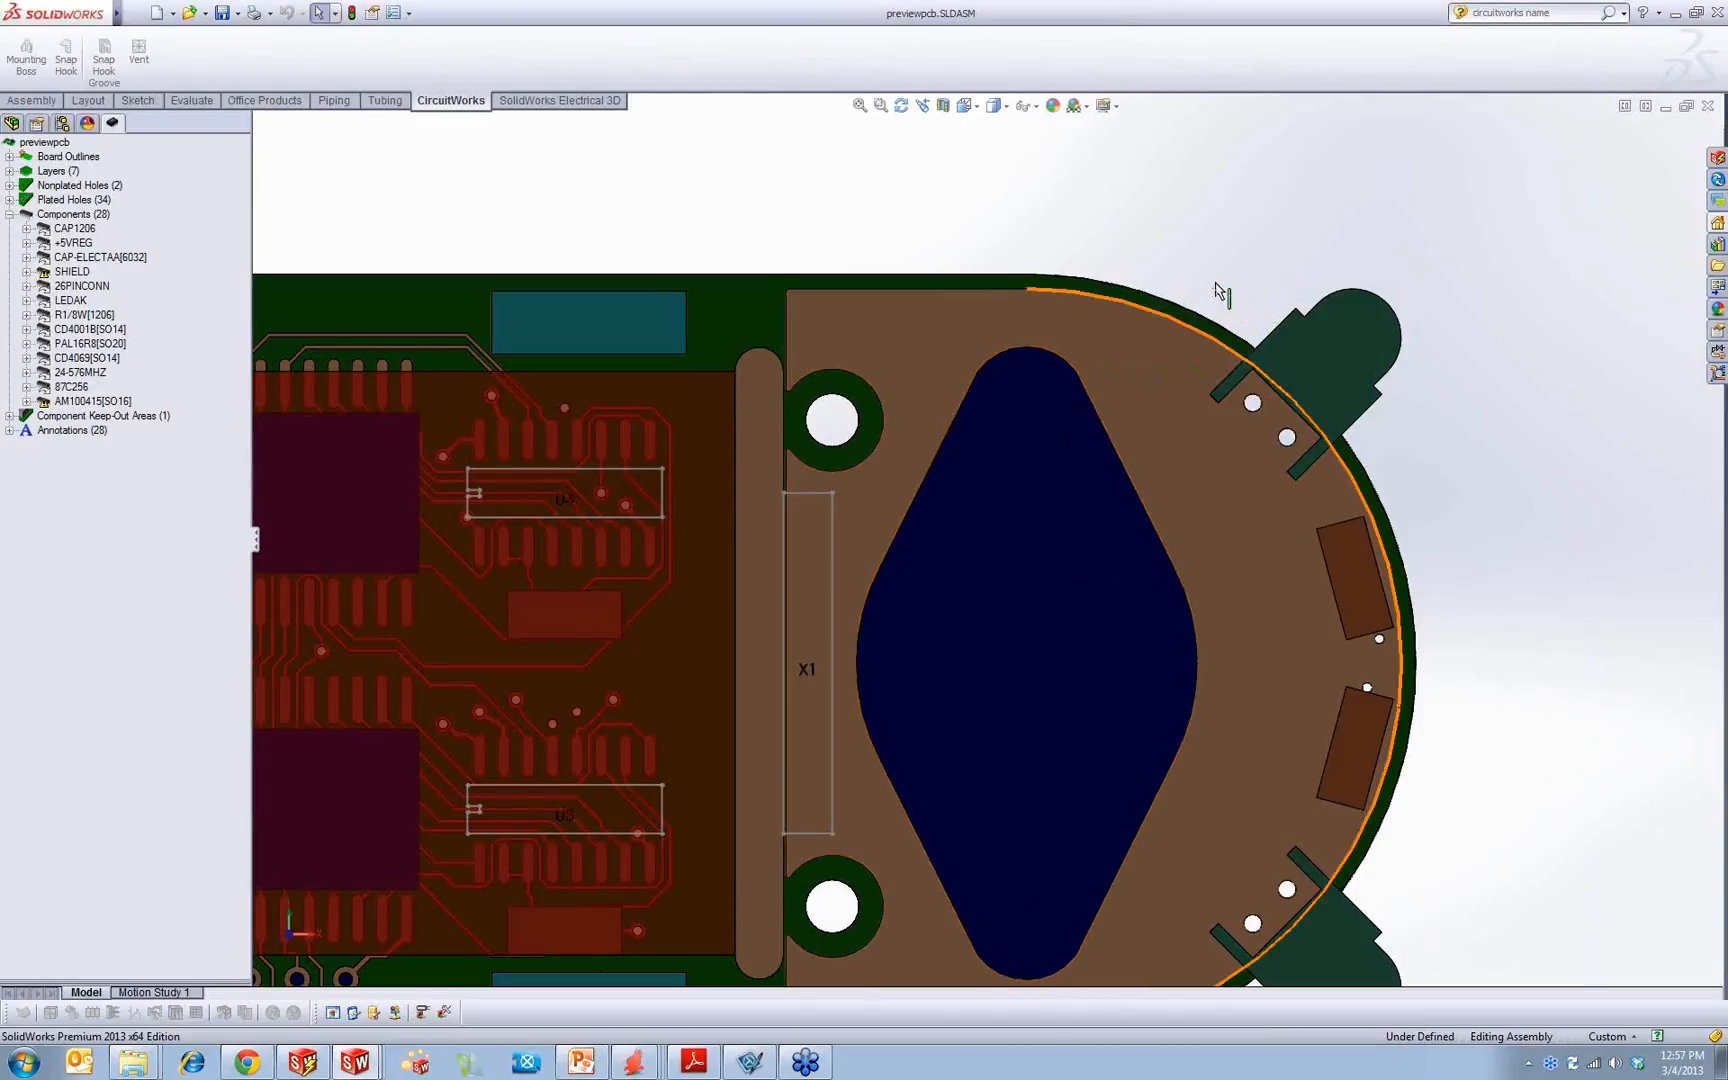
middle_drag(1376, 375, 1305, 312)
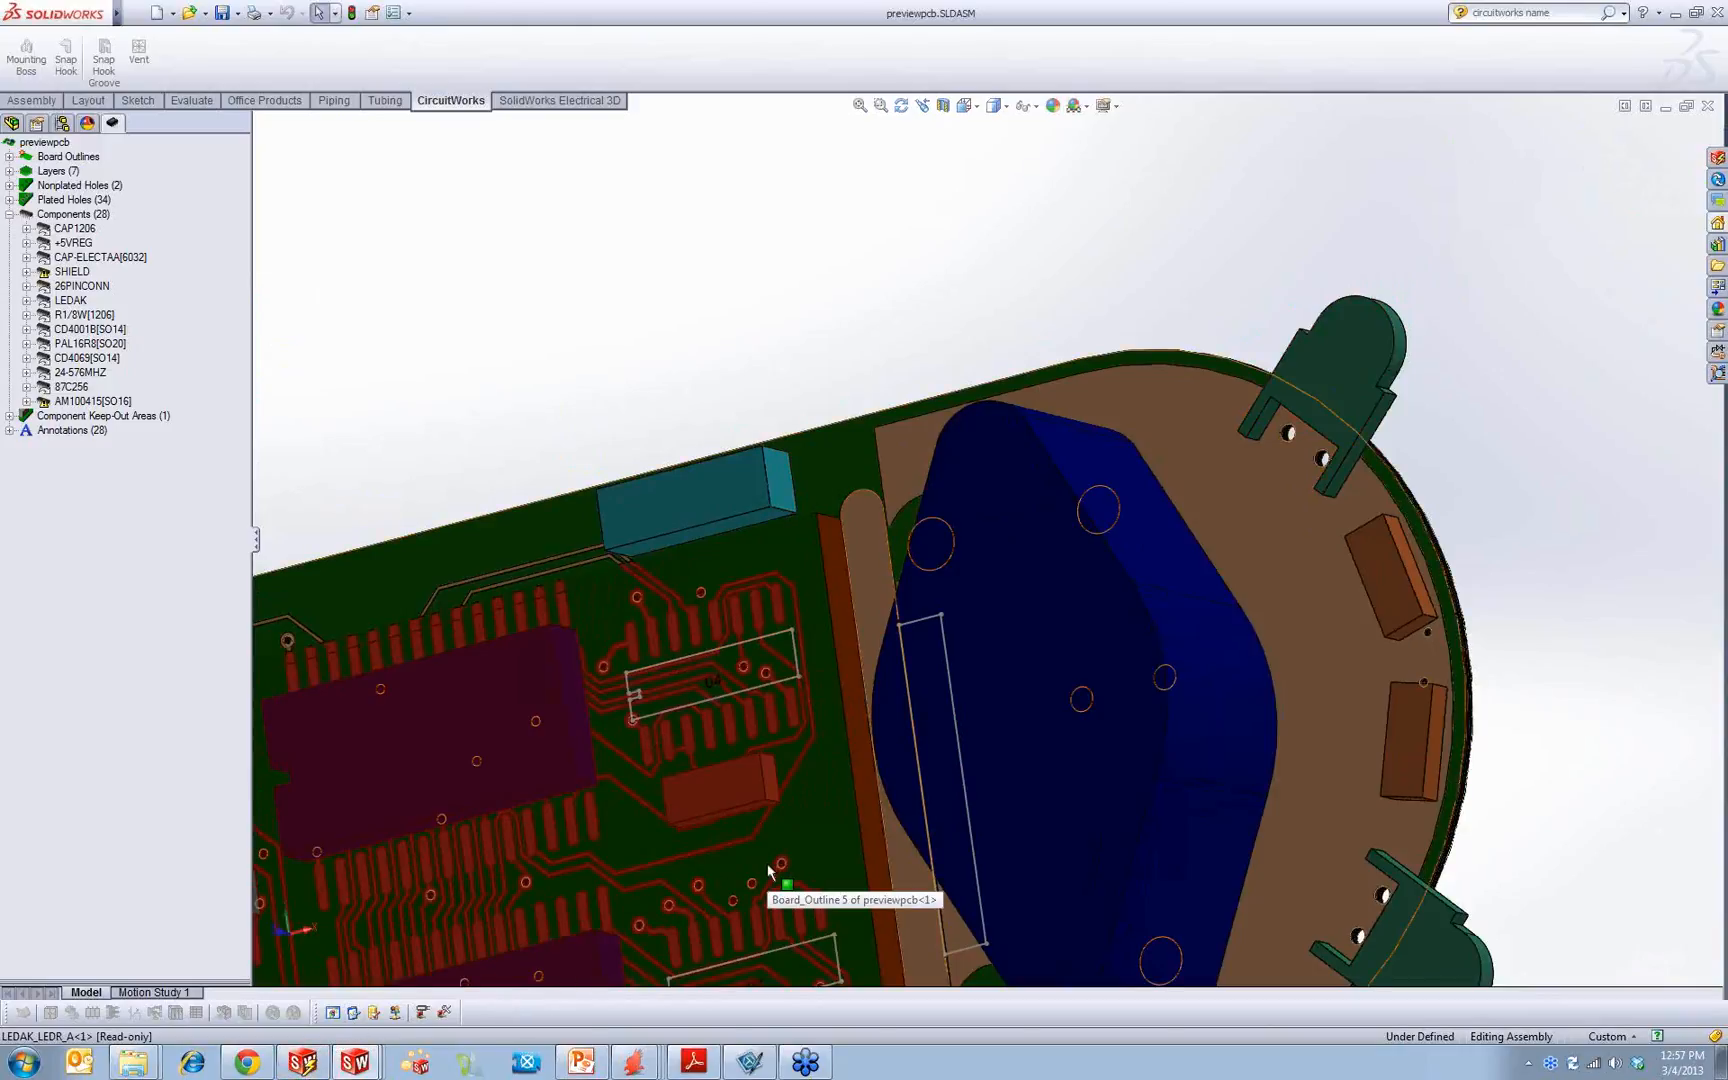
Step: Switch to the PowerPoint presentation and show slide 22 about component library re-use full screen
click(581, 1062)
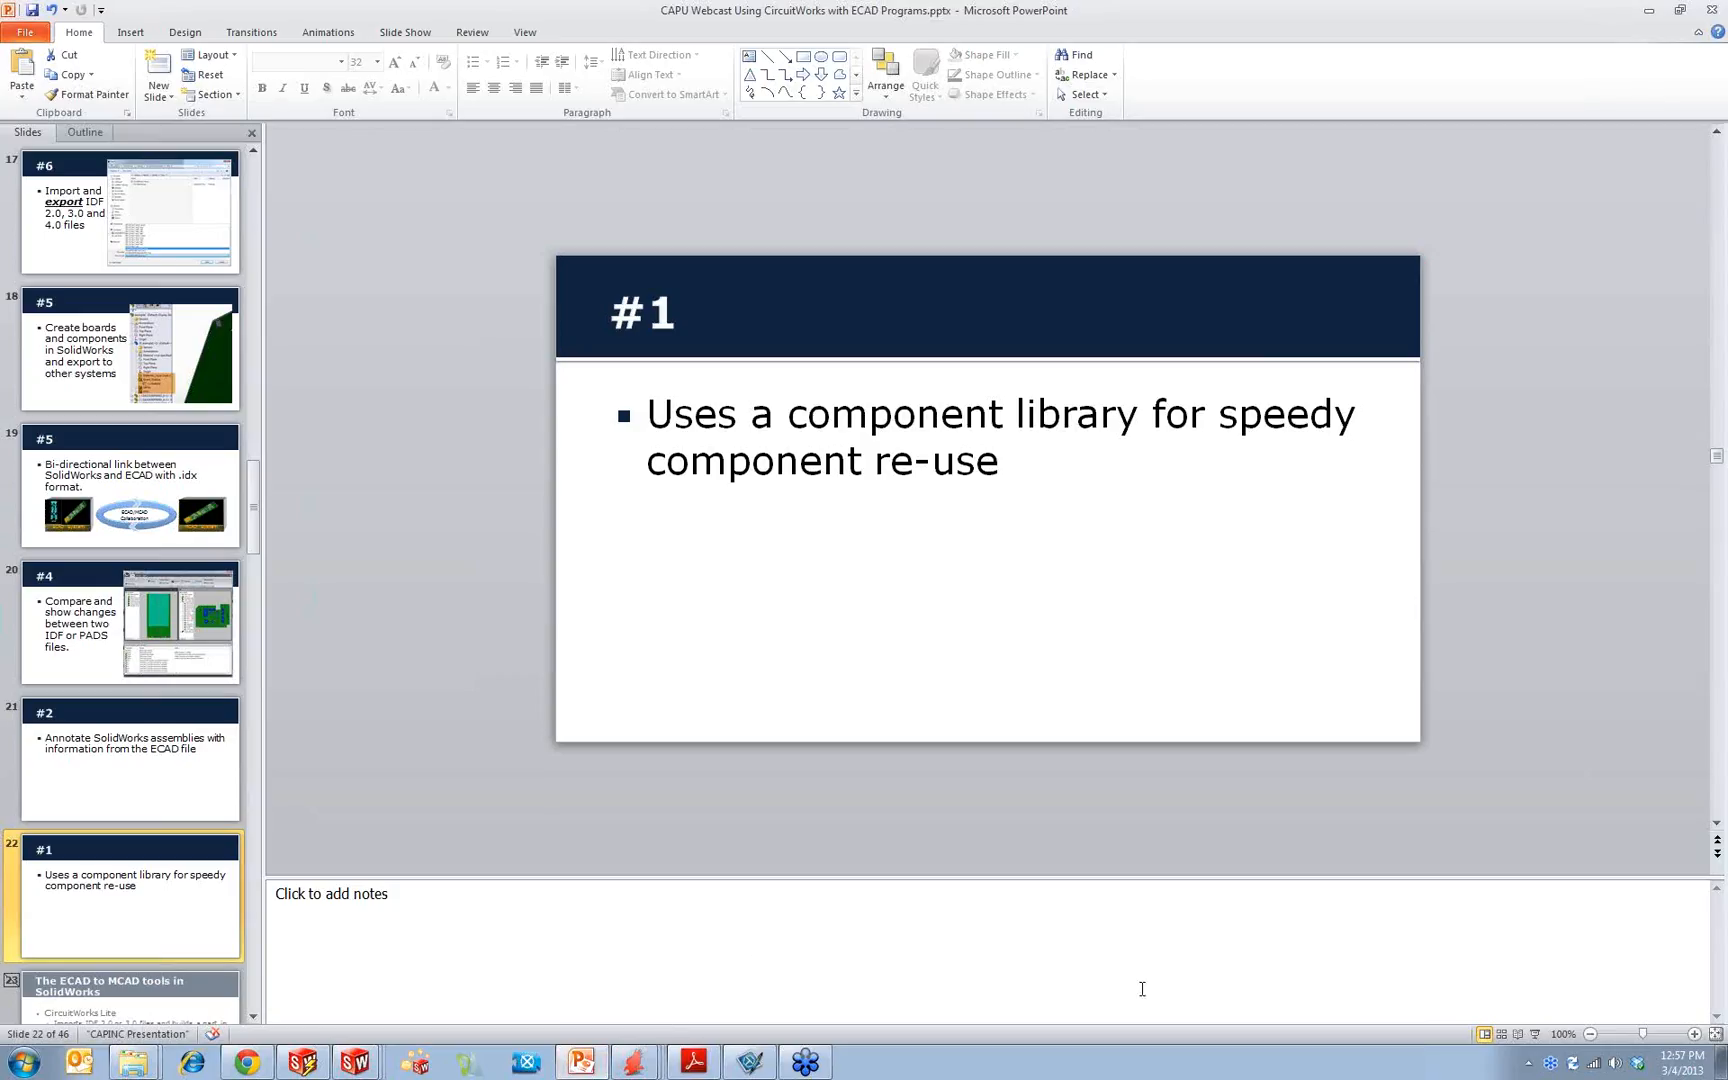
click(1538, 1033)
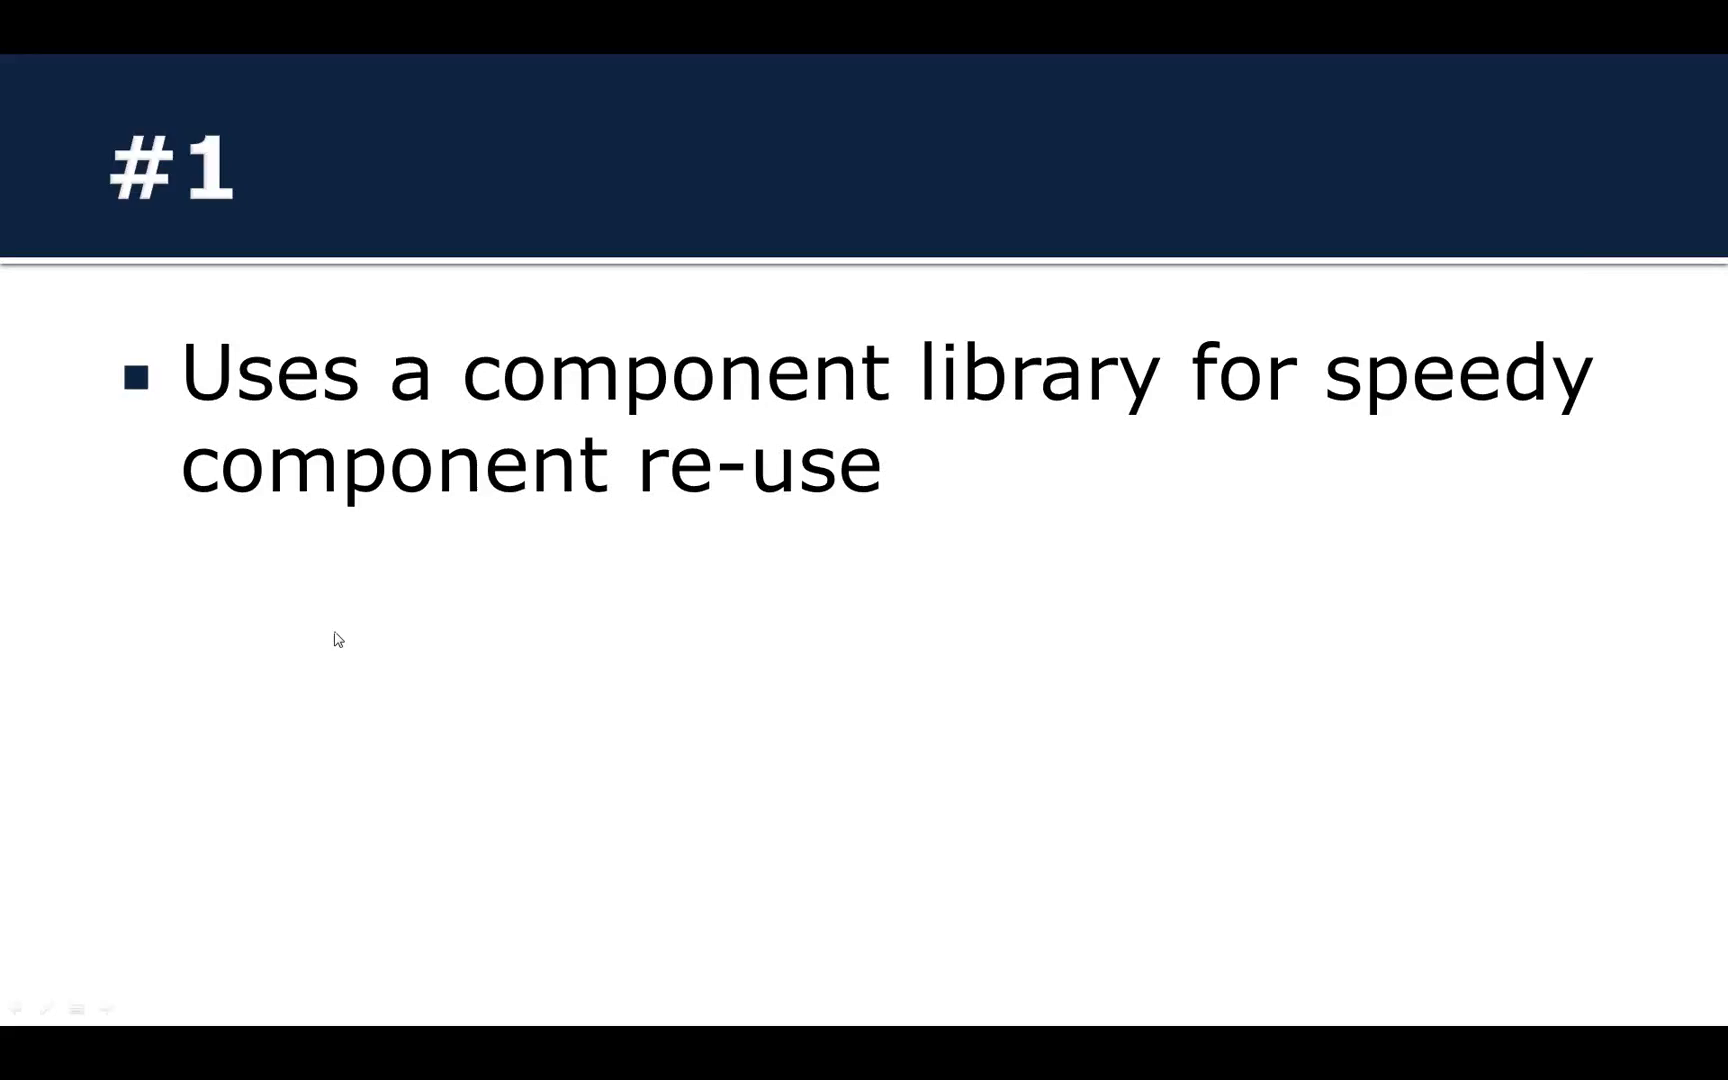